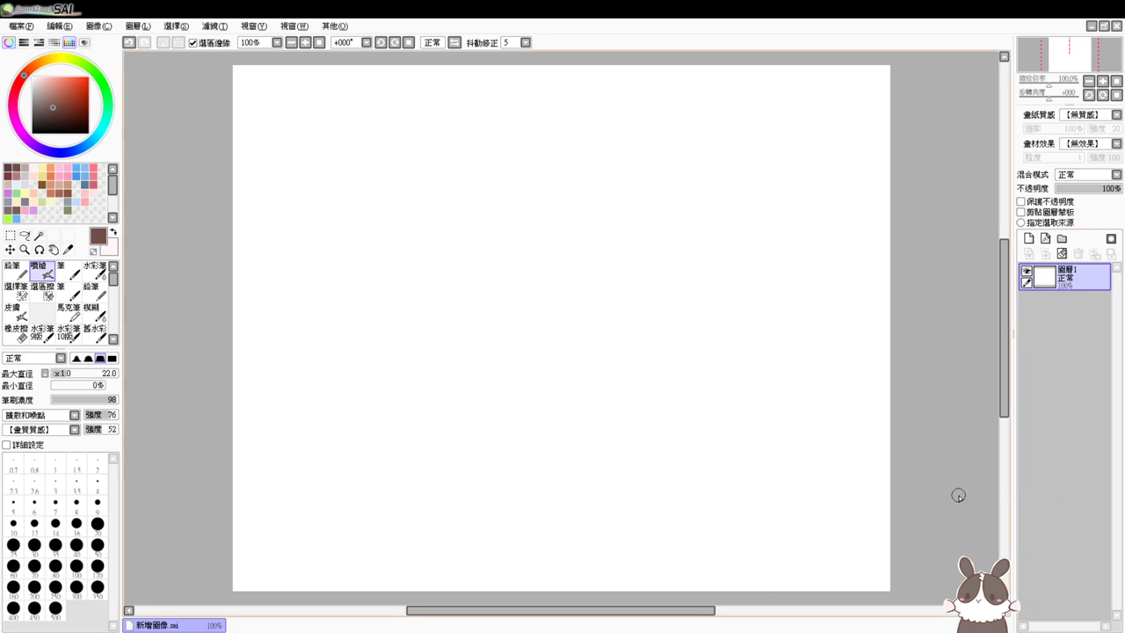
Sketch the top and both sides of a large rounded head with the brown airbrush at size 20
drag(668, 331, 665, 339)
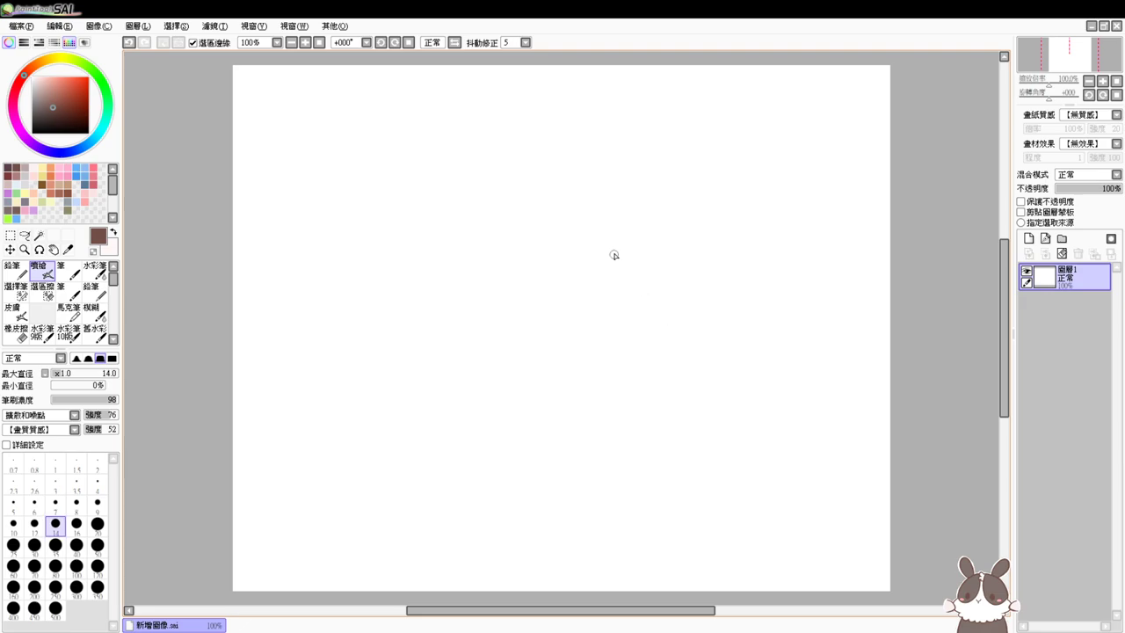
mouse_move(616, 250)
mouse_down()
mouse_move(599, 291)
mouse_move(603, 264)
mouse_move(580, 297)
mouse_move(581, 314)
mouse_up()
key(ctrl+z)
key(ctrl+z)
drag(602, 252, 582, 311)
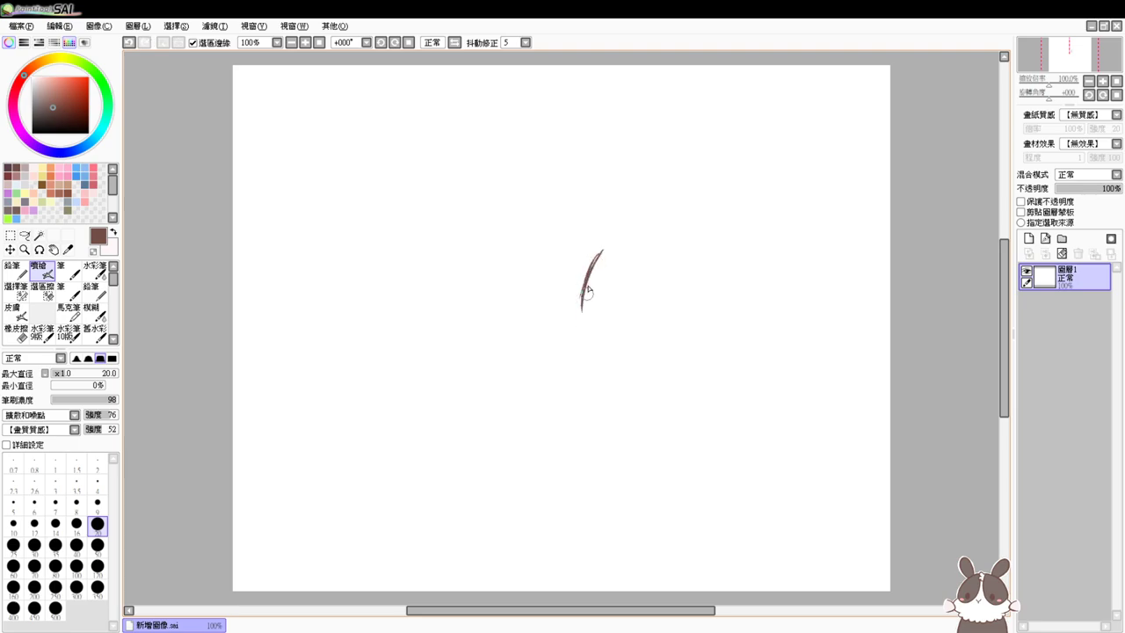
mouse_move(607, 249)
mouse_down()
mouse_move(678, 238)
mouse_move(693, 251)
mouse_up()
key(ctrl+z)
mouse_move(603, 243)
mouse_down()
mouse_move(685, 230)
mouse_move(666, 231)
mouse_move(725, 263)
mouse_move(679, 235)
mouse_move(740, 299)
mouse_move(727, 265)
mouse_move(718, 336)
mouse_up()
drag(728, 287, 716, 339)
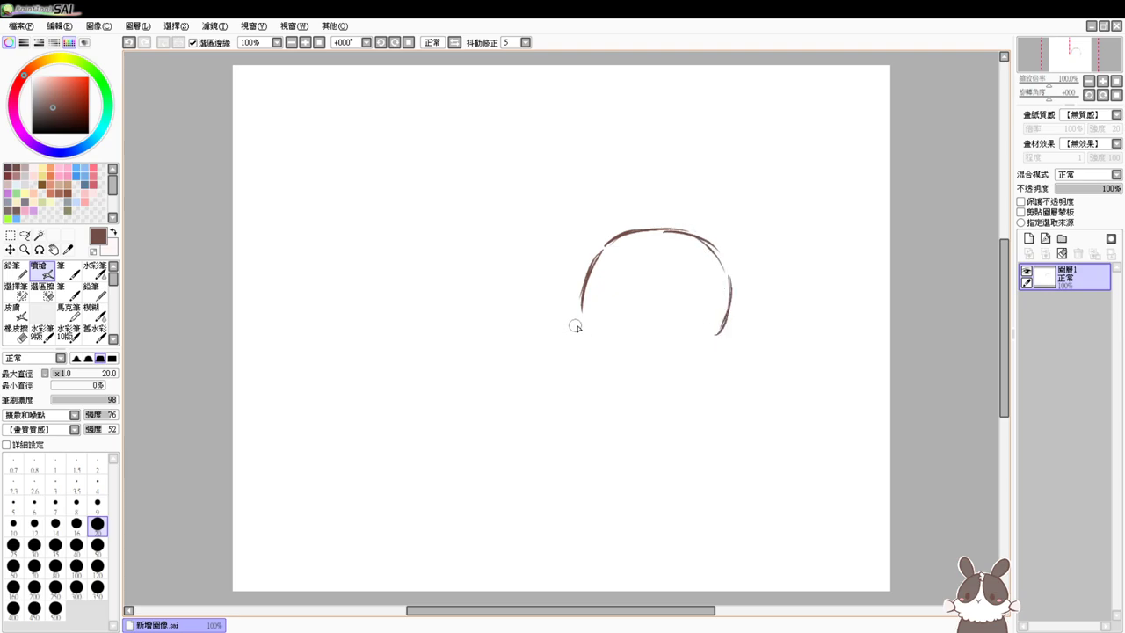
Sketch the cheek bump and chin line to close the head outline, and move the head slightly lower on the canvas
mouse_move(580, 307)
mouse_down()
mouse_move(586, 336)
mouse_move(583, 313)
mouse_move(613, 342)
mouse_move(708, 345)
mouse_move(645, 350)
mouse_move(711, 342)
mouse_up()
key(ctrl+z)
key(ctrl+z)
key(ctrl+z)
drag(594, 338, 655, 350)
drag(714, 387, 711, 423)
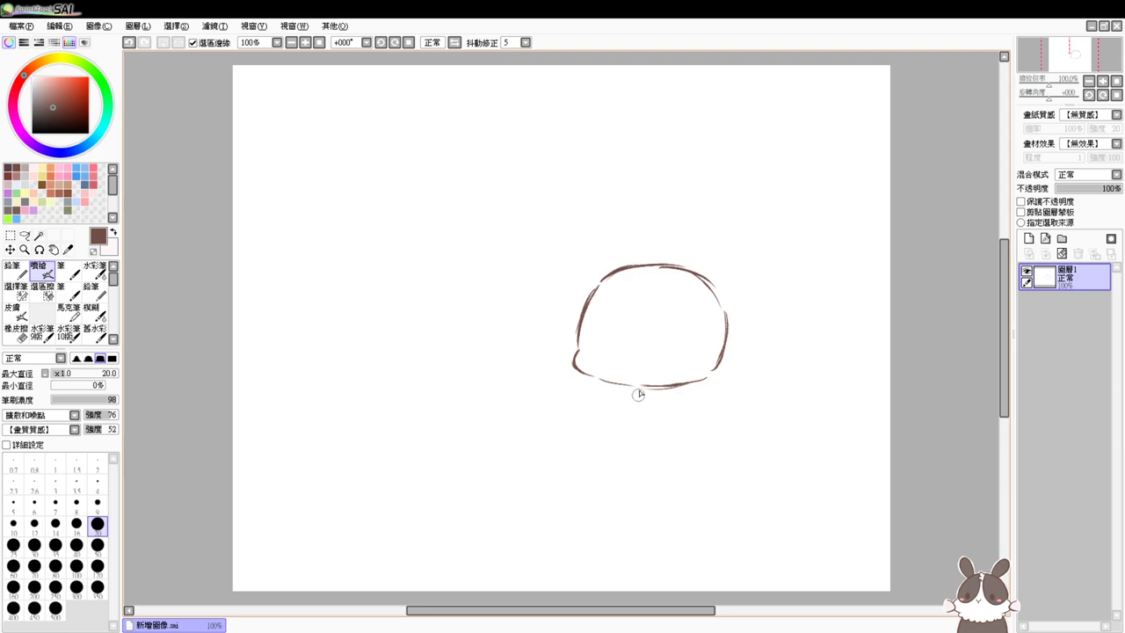
Sketch the two sides of a small torso beneath the head
drag(628, 387, 601, 437)
key(ctrl+z)
drag(671, 392, 681, 448)
key(ctrl+z)
drag(670, 392, 675, 439)
key(ctrl+z)
drag(670, 392, 675, 443)
Sketch both arms raised from the shoulders, with the hands meeting under the head's right edge
mouse_move(621, 385)
mouse_down()
mouse_move(656, 374)
mouse_move(686, 371)
mouse_up()
drag(626, 416, 687, 384)
key(ctrl+z)
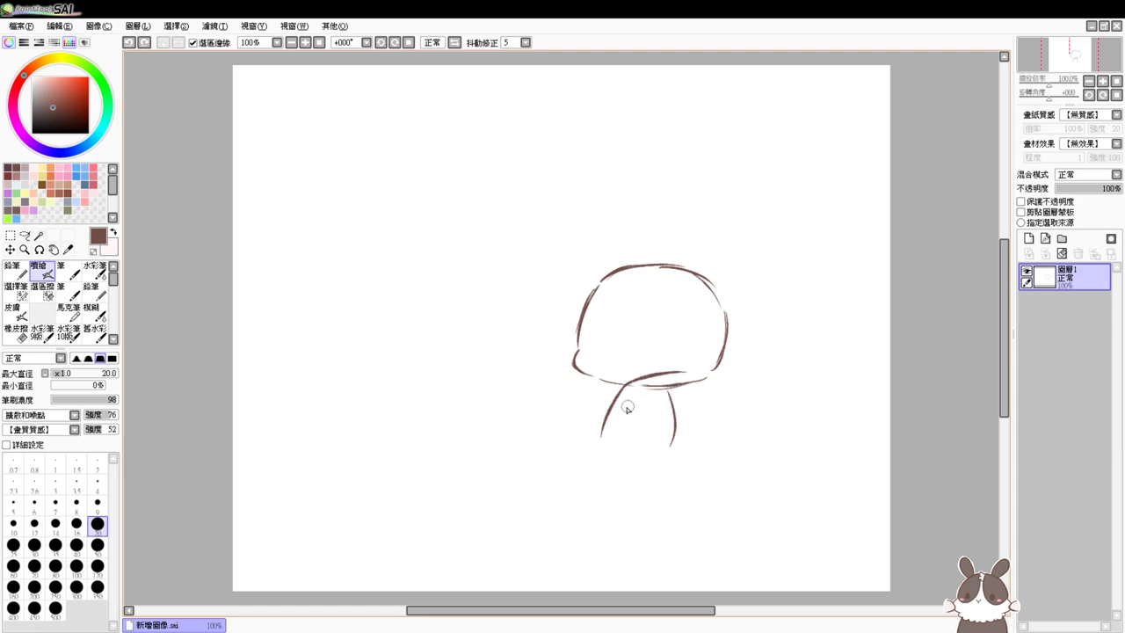
drag(627, 411, 690, 384)
key(ctrl+z)
mouse_move(631, 413)
mouse_down()
mouse_move(678, 395)
mouse_move(676, 423)
mouse_up()
mouse_move(688, 373)
mouse_down()
mouse_move(677, 393)
mouse_move(700, 375)
mouse_up()
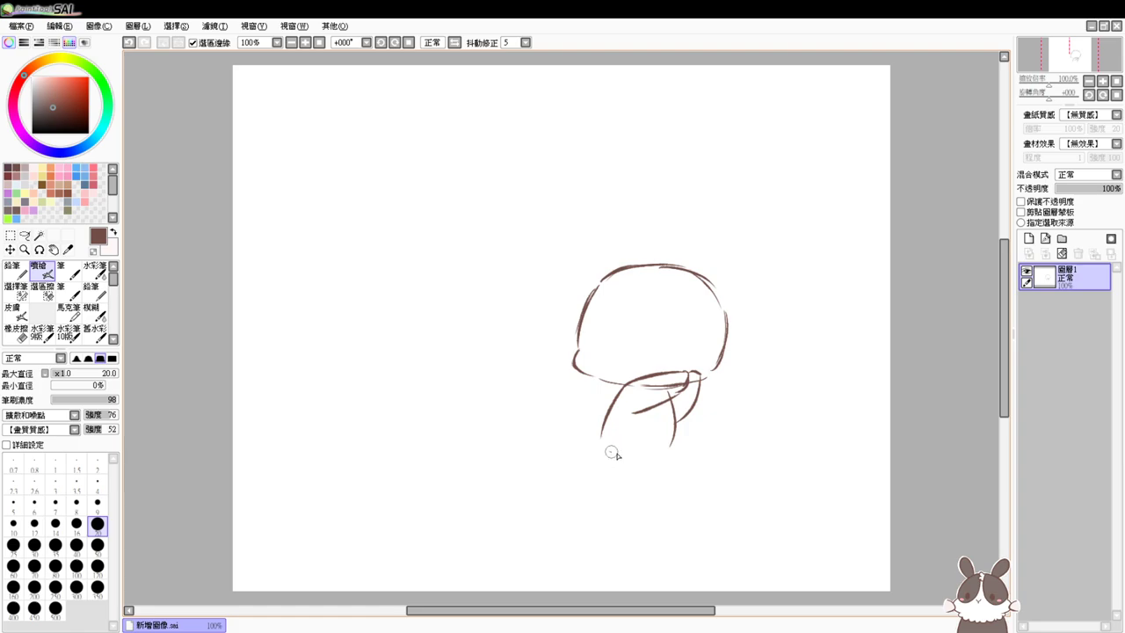
Sketch the hip line and two short standing legs with feet below the torso
mouse_move(610, 454)
mouse_down()
mouse_move(648, 456)
mouse_move(595, 487)
mouse_move(651, 484)
mouse_up()
key(ctrl+z)
key(ctrl+z)
drag(671, 455, 673, 489)
key(ctrl+z)
ctrl+click(675, 471)
drag(712, 444, 687, 443)
Lasso the legs and hips, transform them slightly upward to shorten the body, and clear the selection
click(24, 236)
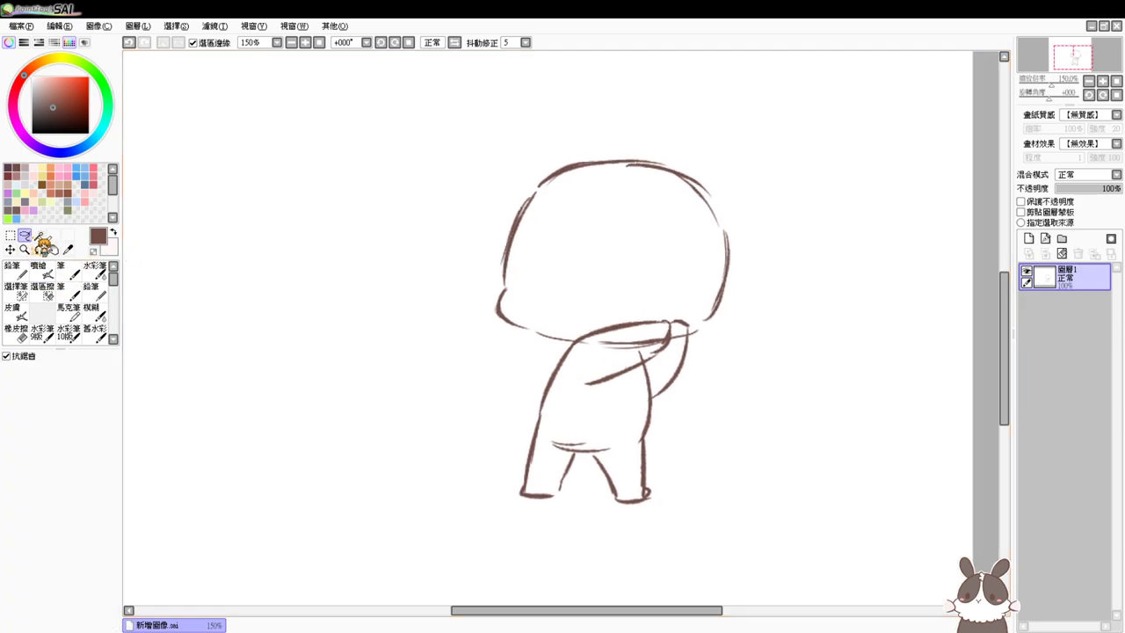
mouse_move(495, 433)
mouse_down()
mouse_move(572, 542)
mouse_move(686, 437)
mouse_move(543, 403)
mouse_up()
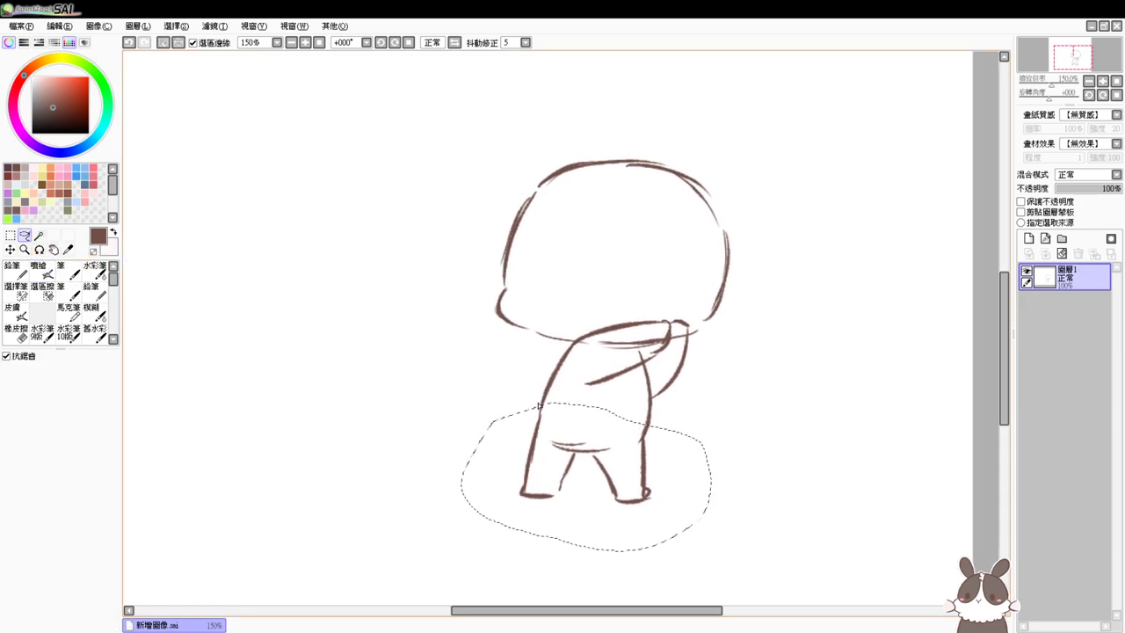
key(ctrl+t)
drag(628, 464, 631, 457)
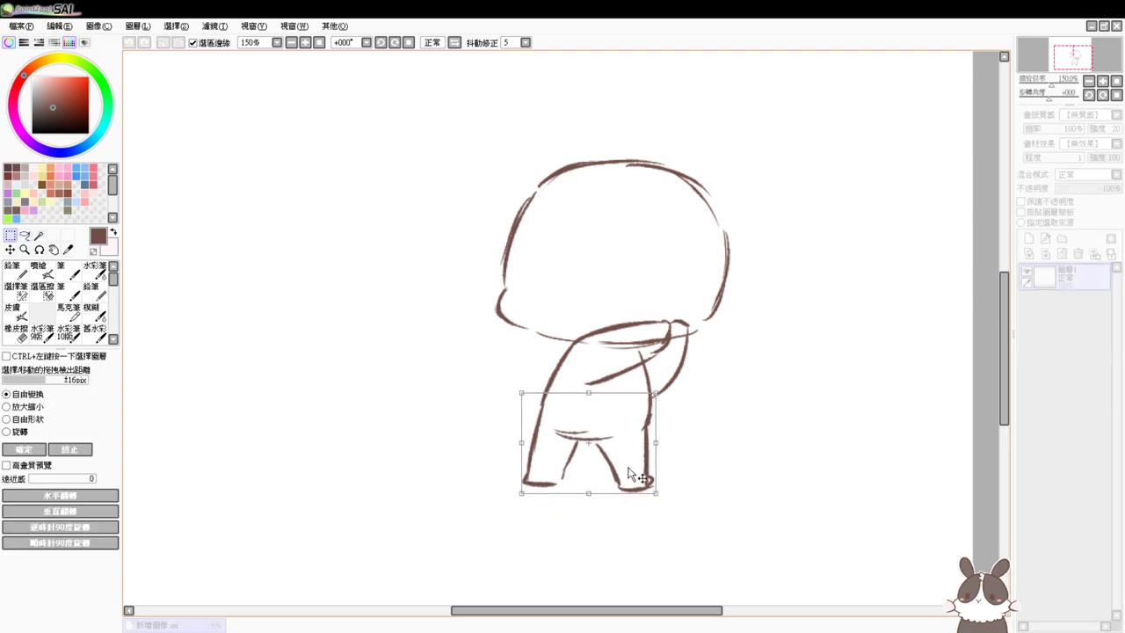
key(Return)
key(ctrl+d)
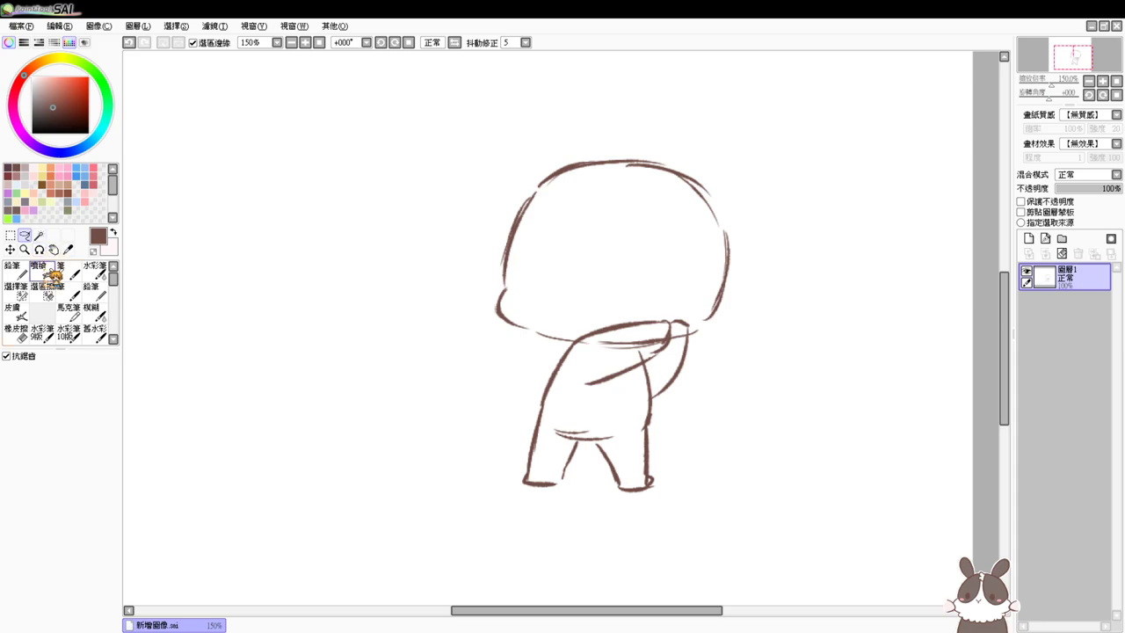
Erase the chin line overlapping the raised arm and clean up the sketch around the hands
click(16, 332)
mouse_move(606, 345)
mouse_down()
mouse_move(591, 385)
mouse_move(616, 341)
mouse_move(612, 365)
mouse_move(588, 380)
mouse_move(700, 344)
mouse_move(673, 339)
mouse_up()
key(v)
key(e)
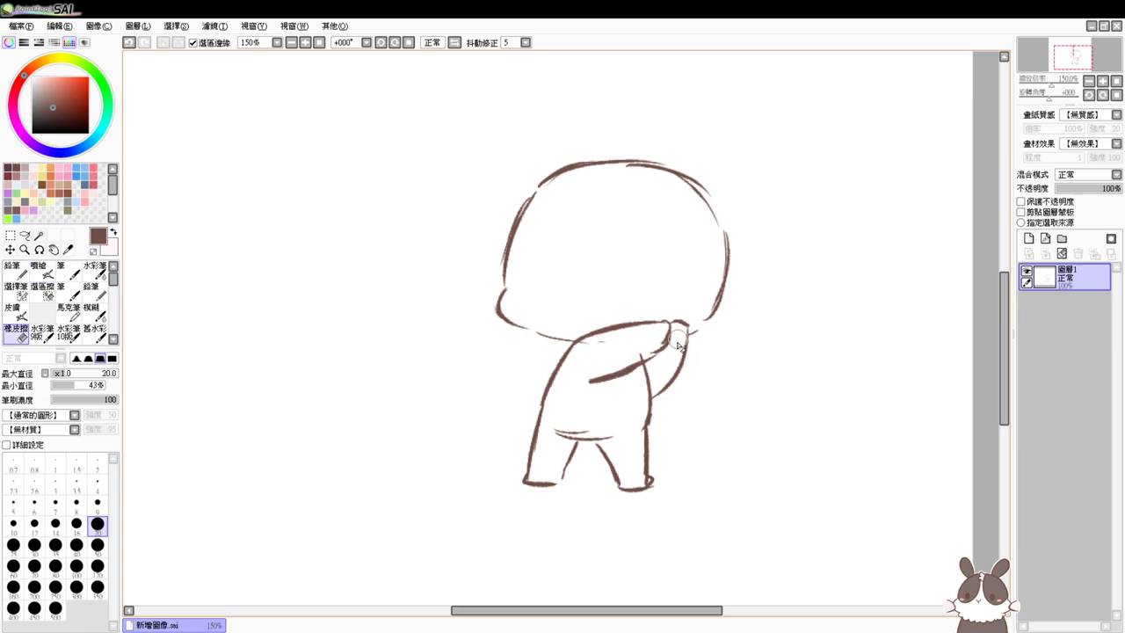
key(v)
Return the view to 100% and move the whole figure slightly lower on the canvas
drag(599, 322, 627, 370)
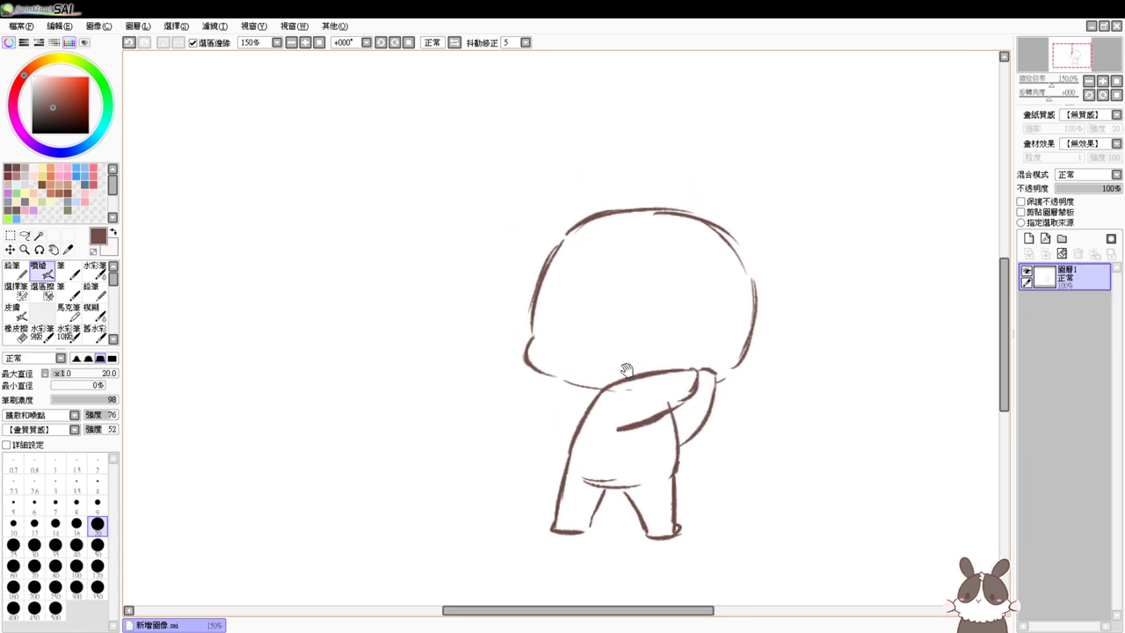
click(320, 42)
mouse_move(719, 414)
mouse_down()
mouse_move(720, 432)
mouse_move(697, 427)
mouse_move(696, 437)
mouse_up()
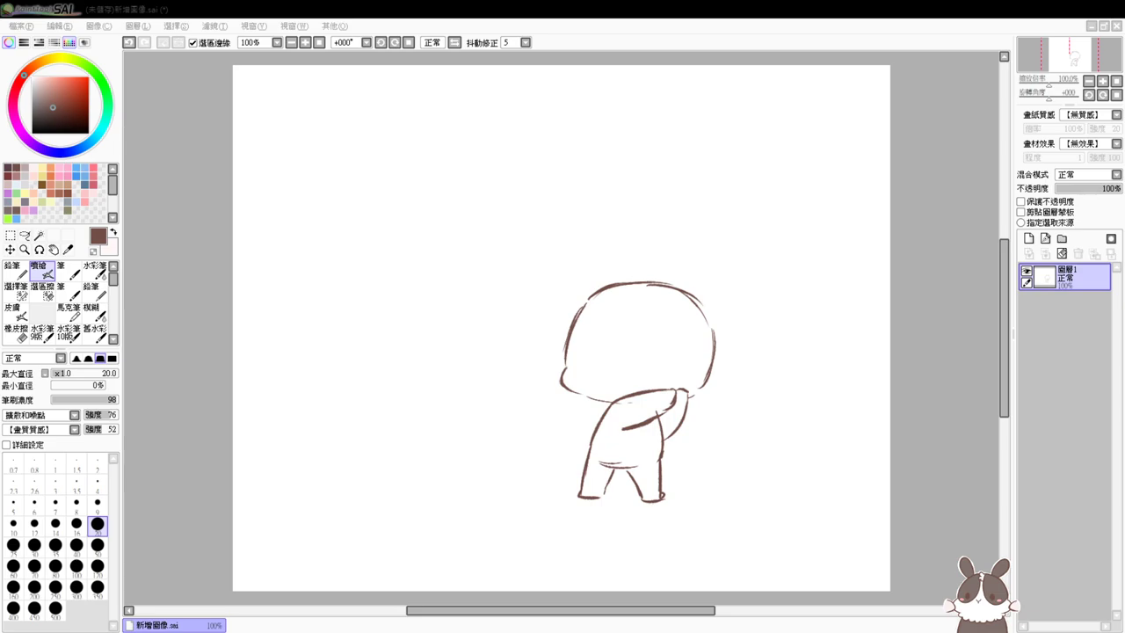
click(160, 499)
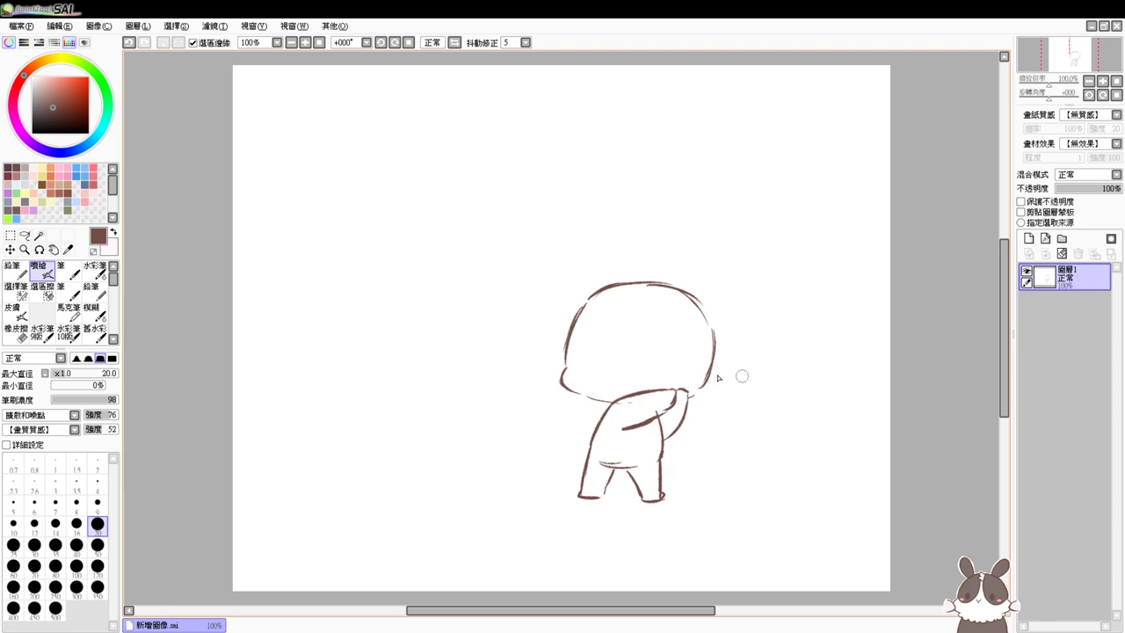
key(e)
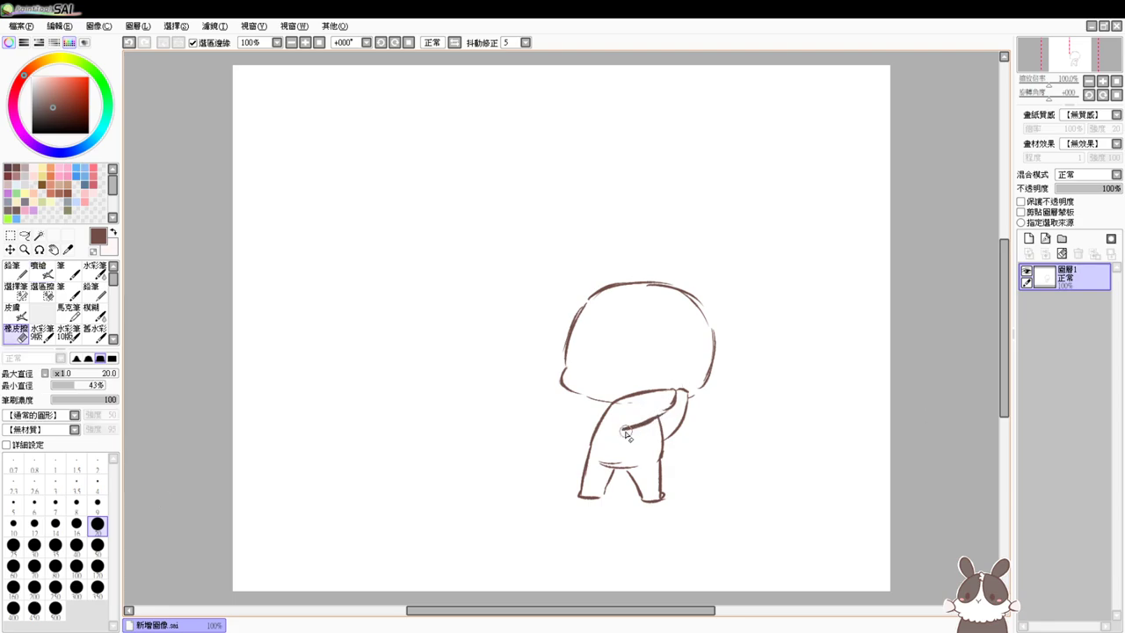
key(e)
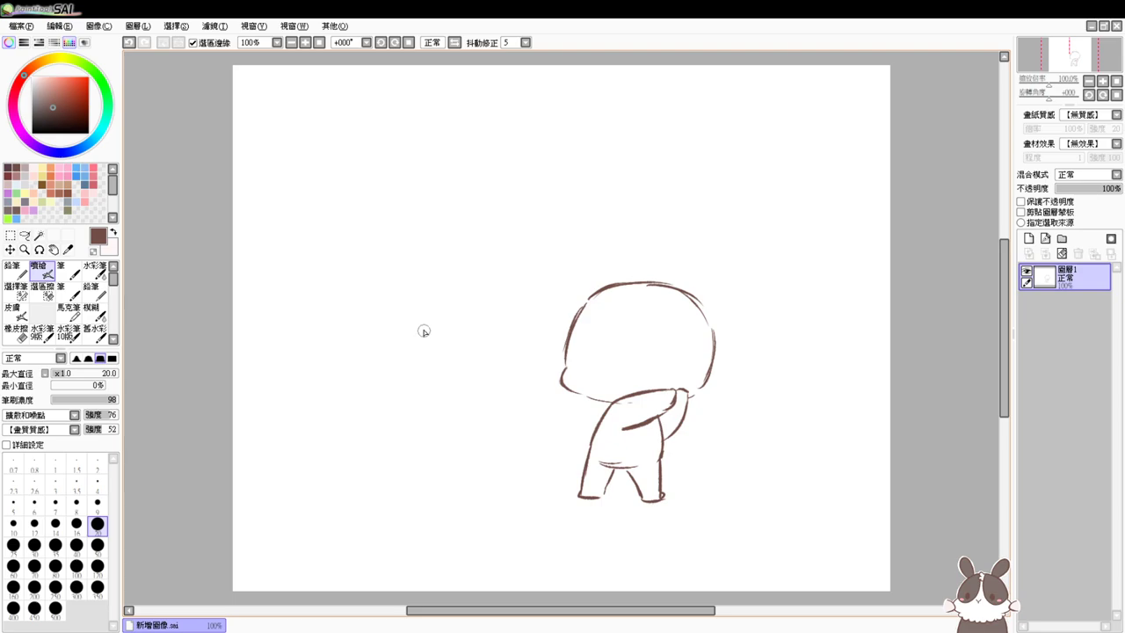
Sketch the top and both sides of a second rounded head left of the finished figure
drag(416, 316, 403, 373)
key(ctrl+z)
drag(411, 311, 397, 379)
key(ctrl+z)
drag(409, 322, 397, 389)
mouse_move(436, 300)
mouse_down()
mouse_move(469, 302)
mouse_move(453, 299)
mouse_move(497, 322)
mouse_move(509, 350)
mouse_move(499, 333)
mouse_move(510, 387)
mouse_up()
key(ctrl+z)
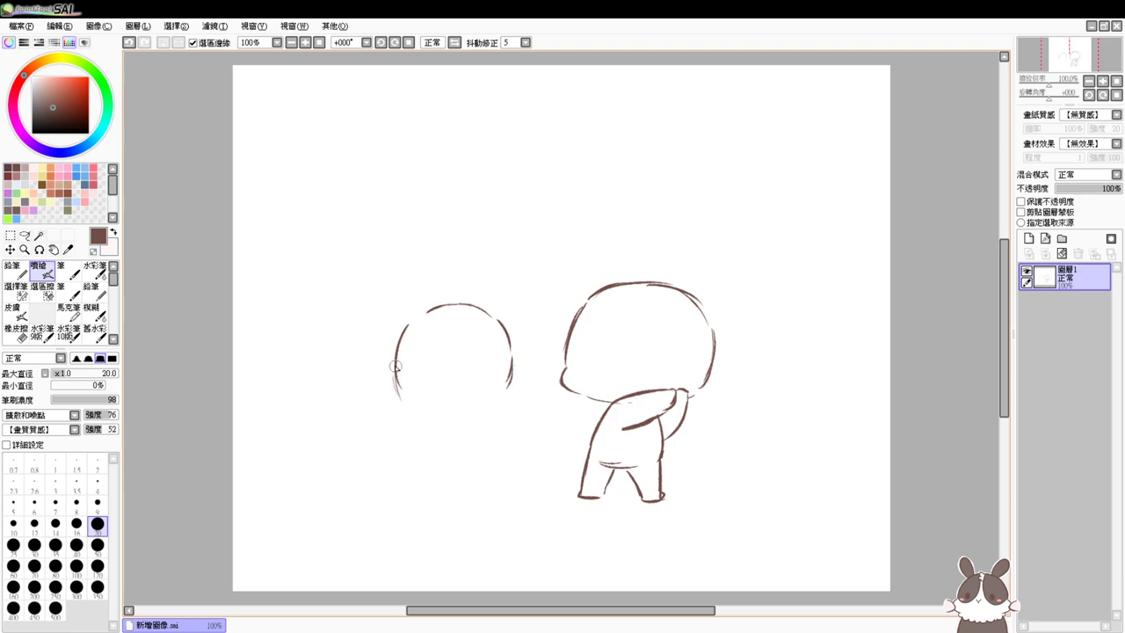
Sketch the second head's cheek and slanted jaw, and redraw its right side with a fuller curve
mouse_move(395, 368)
mouse_down()
mouse_move(419, 428)
mouse_move(410, 417)
mouse_move(459, 421)
mouse_move(419, 428)
mouse_move(496, 415)
mouse_move(478, 419)
mouse_move(521, 385)
mouse_move(518, 347)
mouse_move(512, 387)
mouse_move(520, 357)
mouse_up()
key(e)
key(b)
key(ctrl+z)
drag(498, 320, 516, 368)
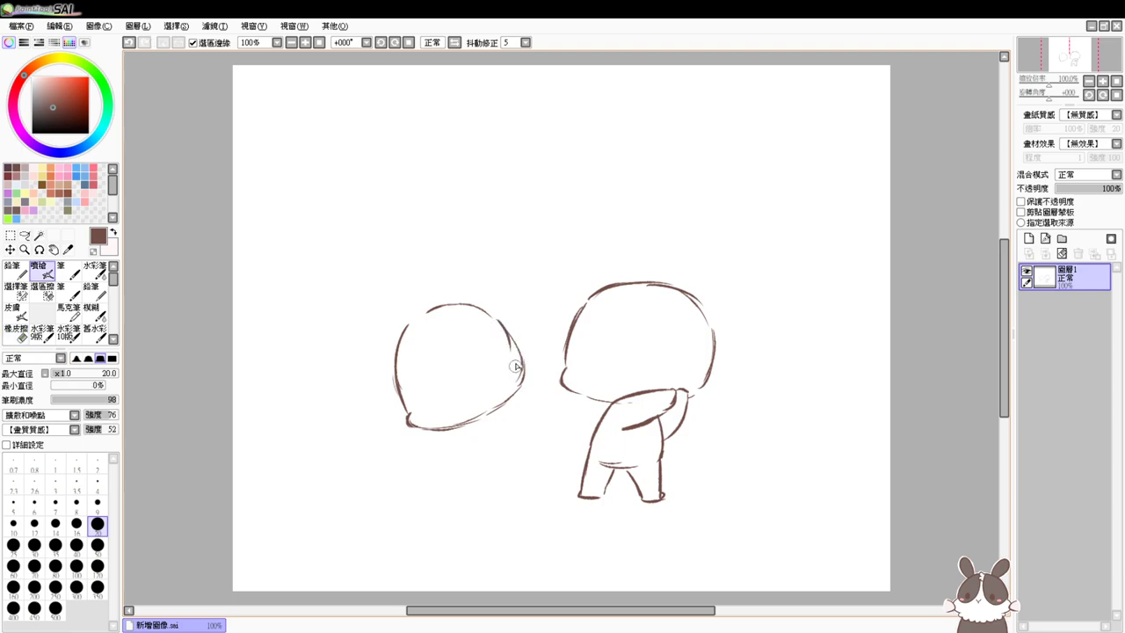
key(ctrl+z)
drag(500, 322, 520, 369)
Erase and redraw the second head's cheek and chin corner, and trim the jaw line at its lower right
key(e)
mouse_move(420, 425)
mouse_down()
mouse_move(407, 430)
mouse_move(456, 428)
mouse_up()
key(v)
key(ctrl+z)
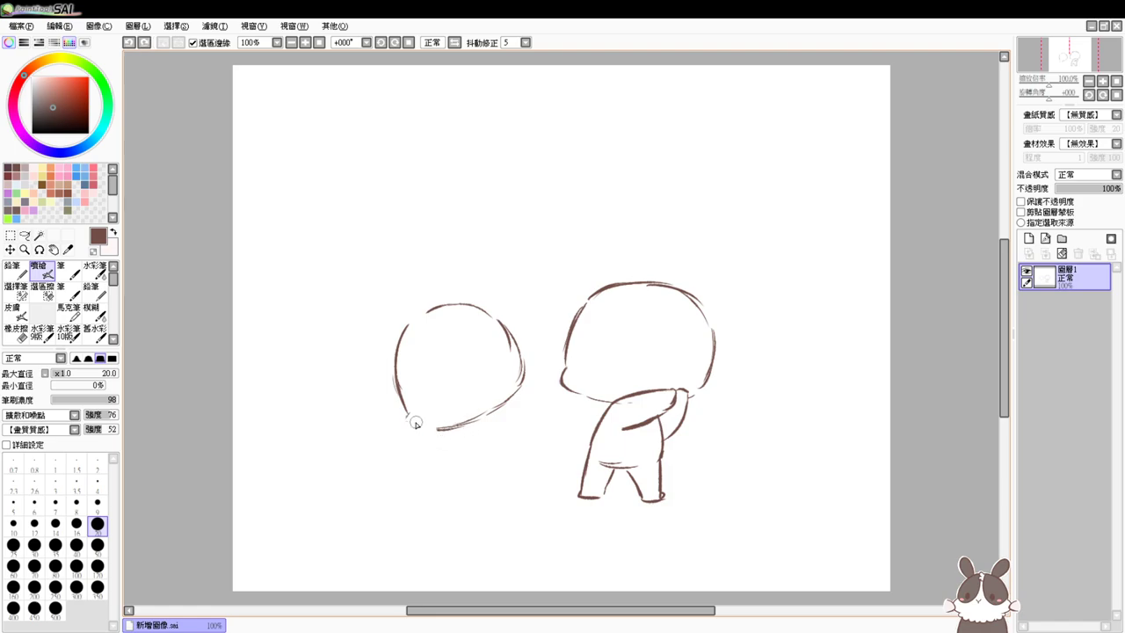
drag(407, 414, 466, 419)
key(e)
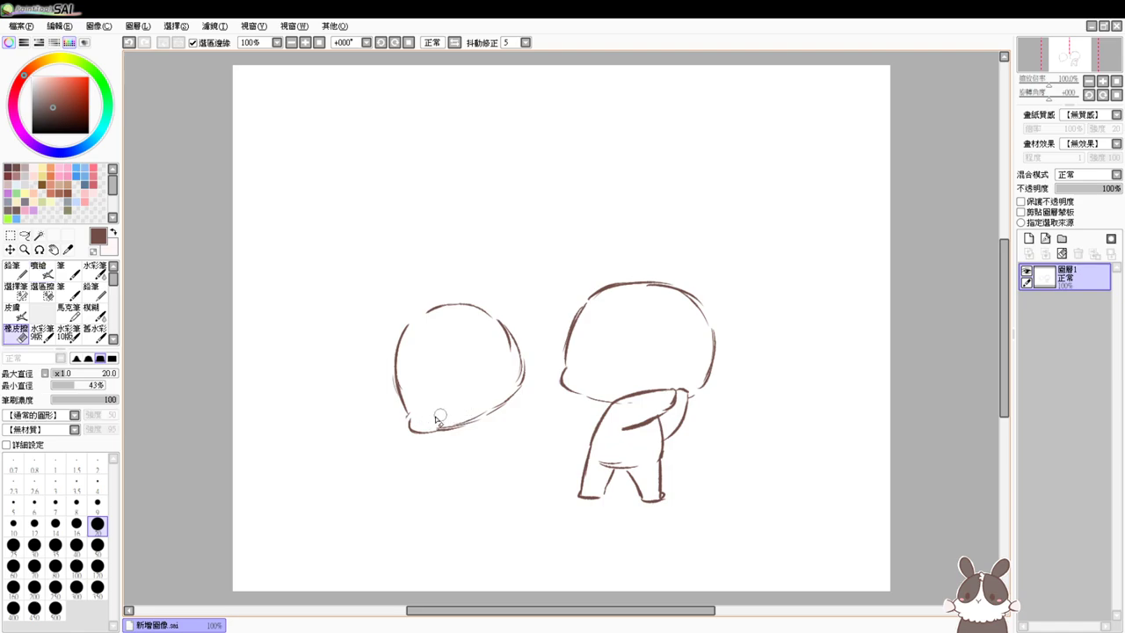
drag(485, 417, 484, 412)
key(b)
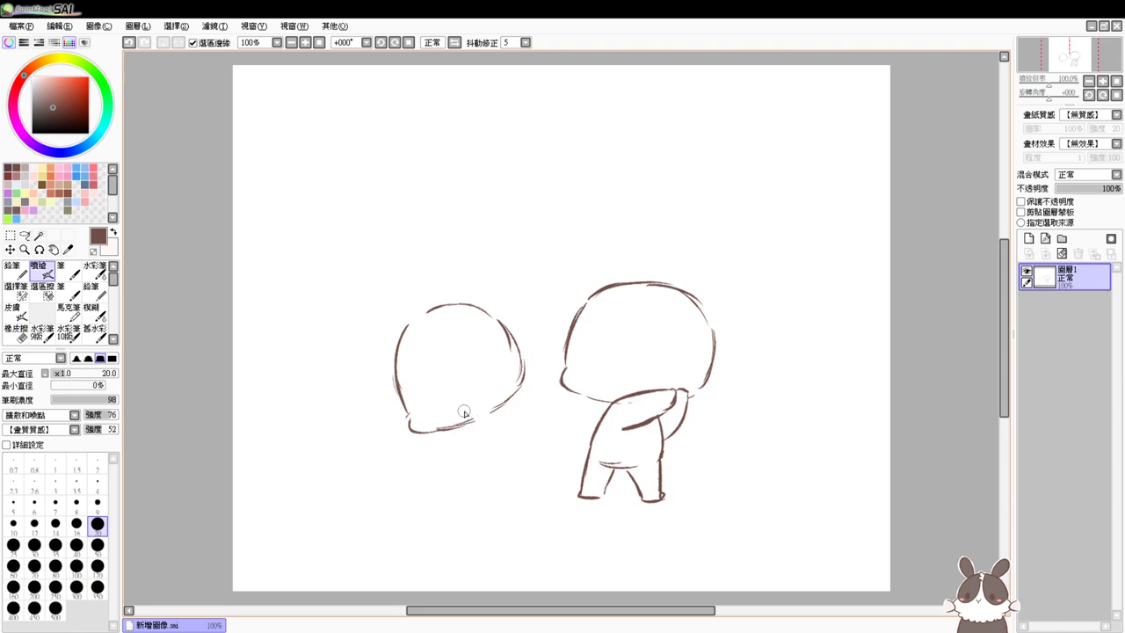
Sketch a short curved body line beneath the right end of the second head's jaw
scroll(703, 413, up, 2)
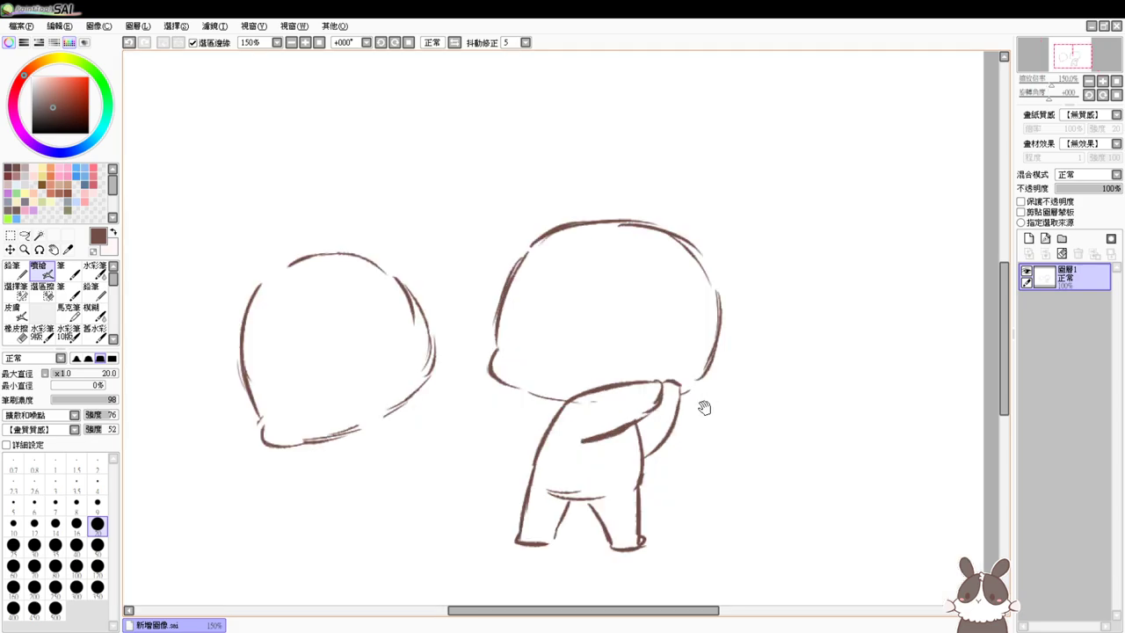
drag(705, 402, 726, 297)
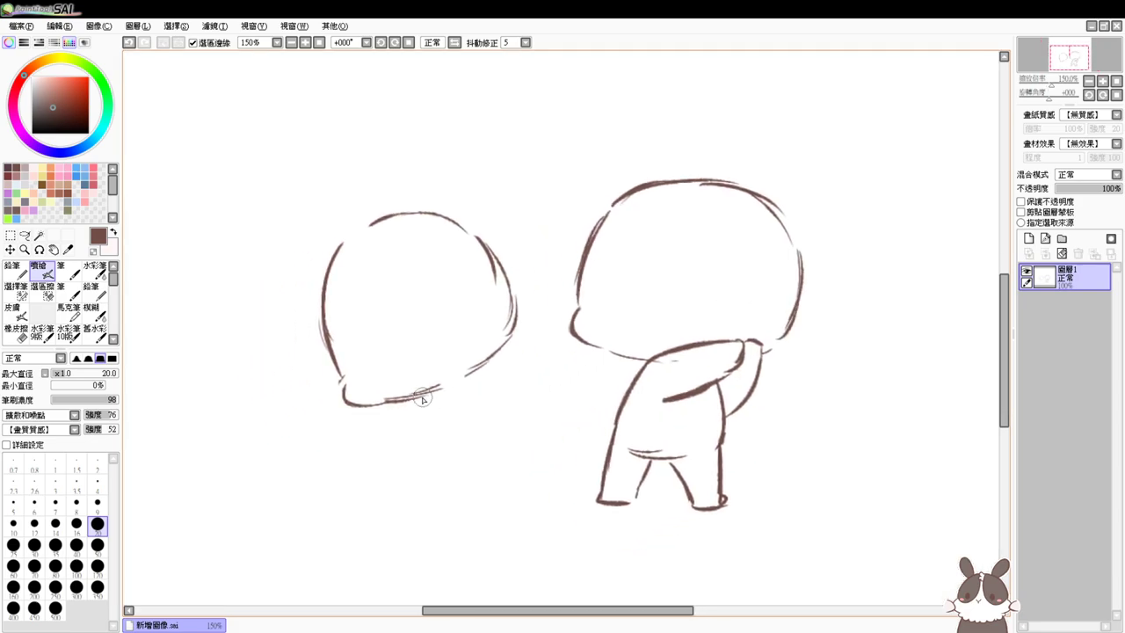
drag(421, 396, 410, 440)
key(ctrl+z)
drag(481, 371, 497, 409)
key(ctrl+z)
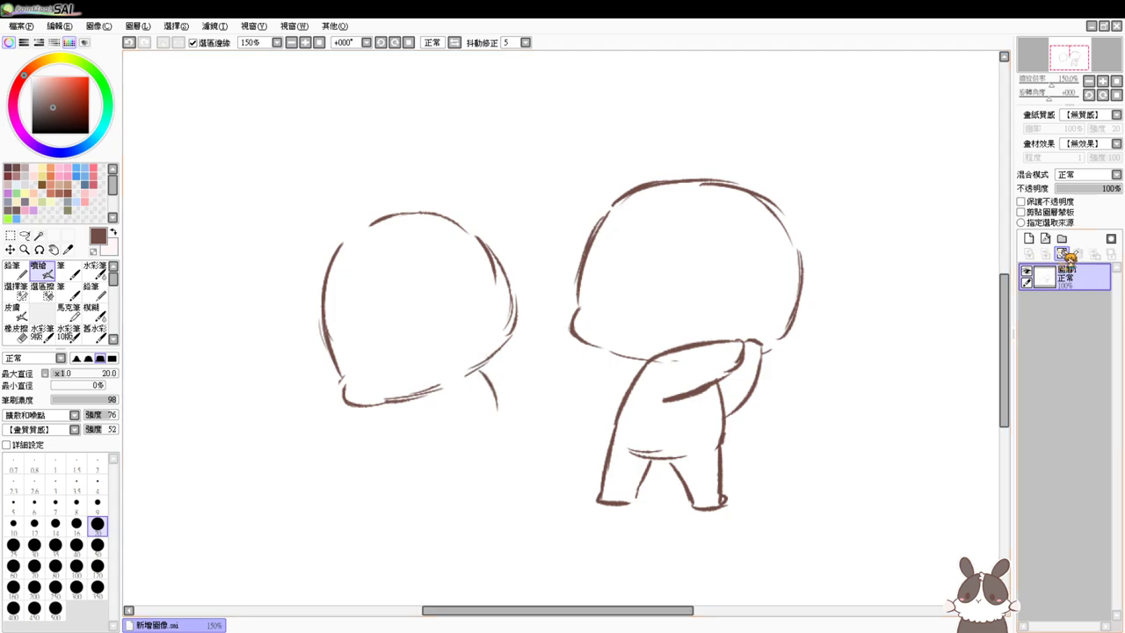
Lasso the second head with its body line, cut it out and paste it onto a new layer
click(25, 236)
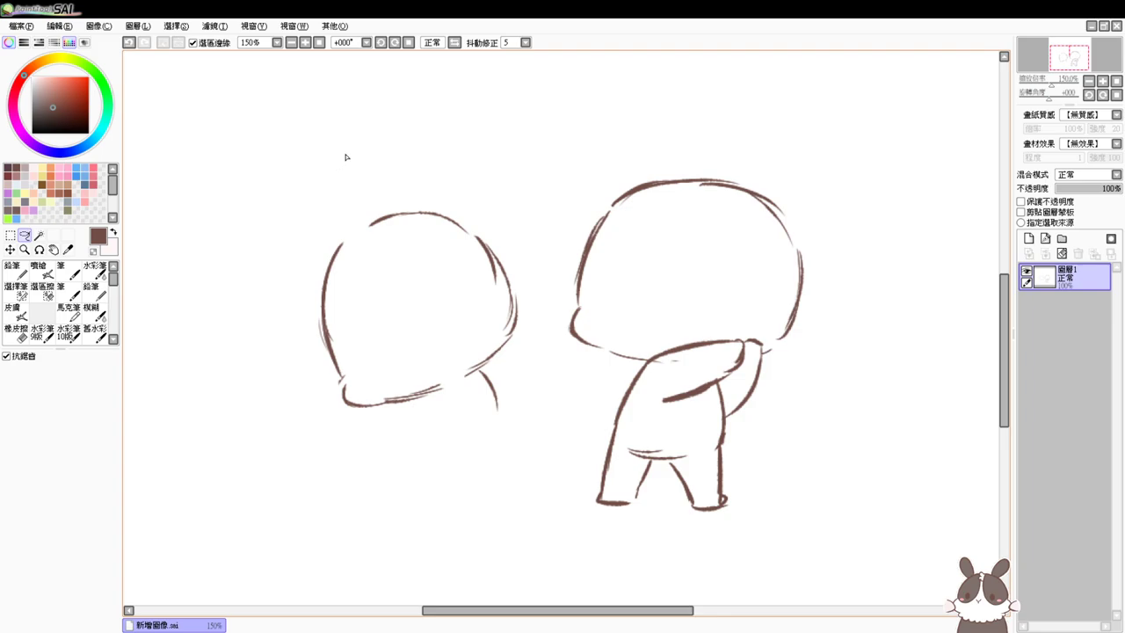
mouse_move(346, 152)
mouse_down()
mouse_move(321, 166)
mouse_move(247, 266)
mouse_up()
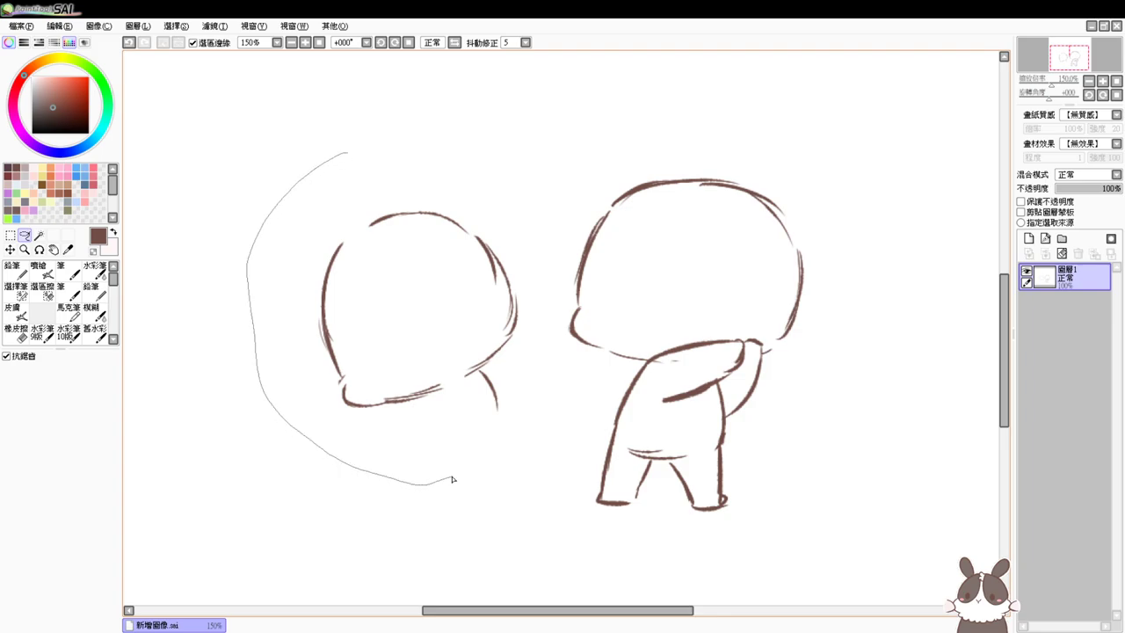
drag(499, 170, 492, 176)
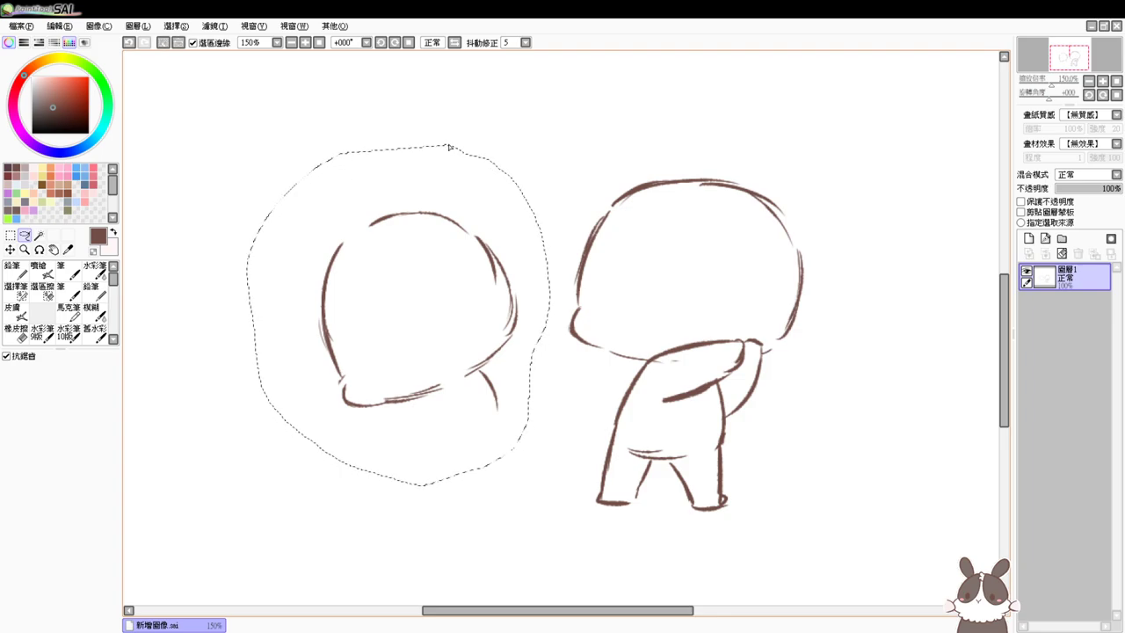
key(Delete)
key(ctrl+d)
key(ctrl+v)
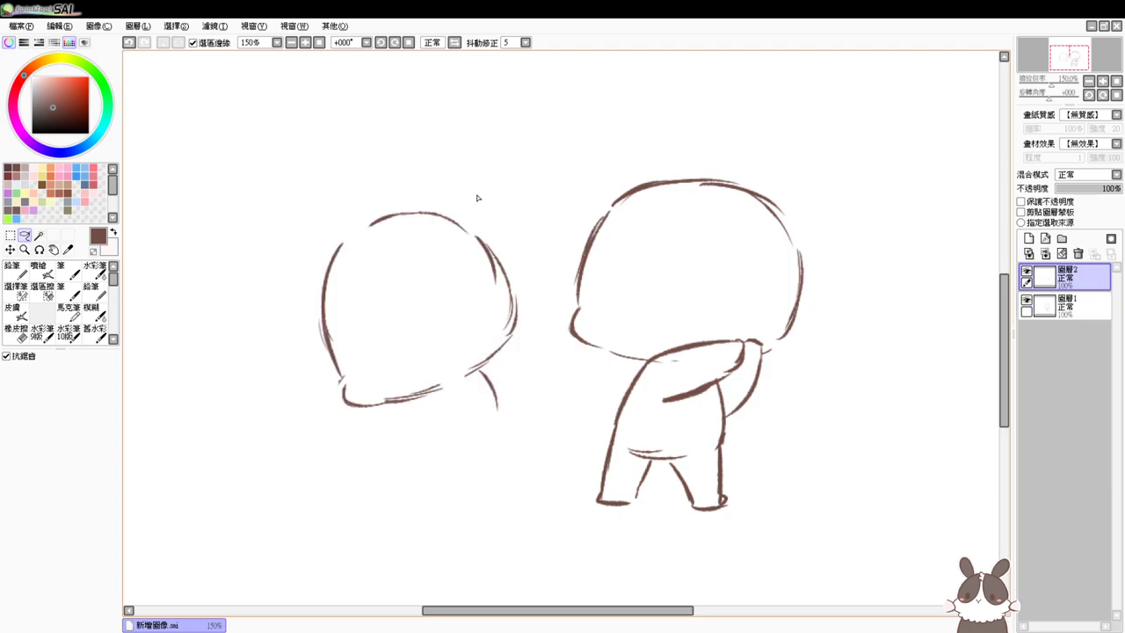
Rotate the pasted head clockwise until its jaw is nearly level, and shift it slightly up and left
key(ctrl+t)
drag(572, 455, 507, 495)
key(Return)
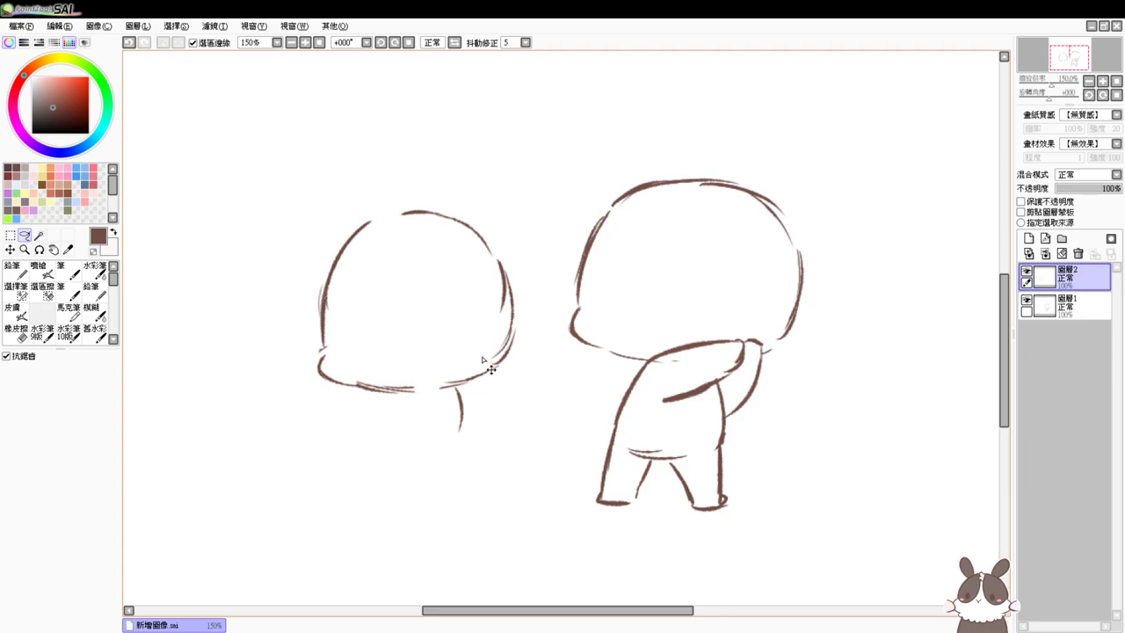
drag(482, 359, 467, 337)
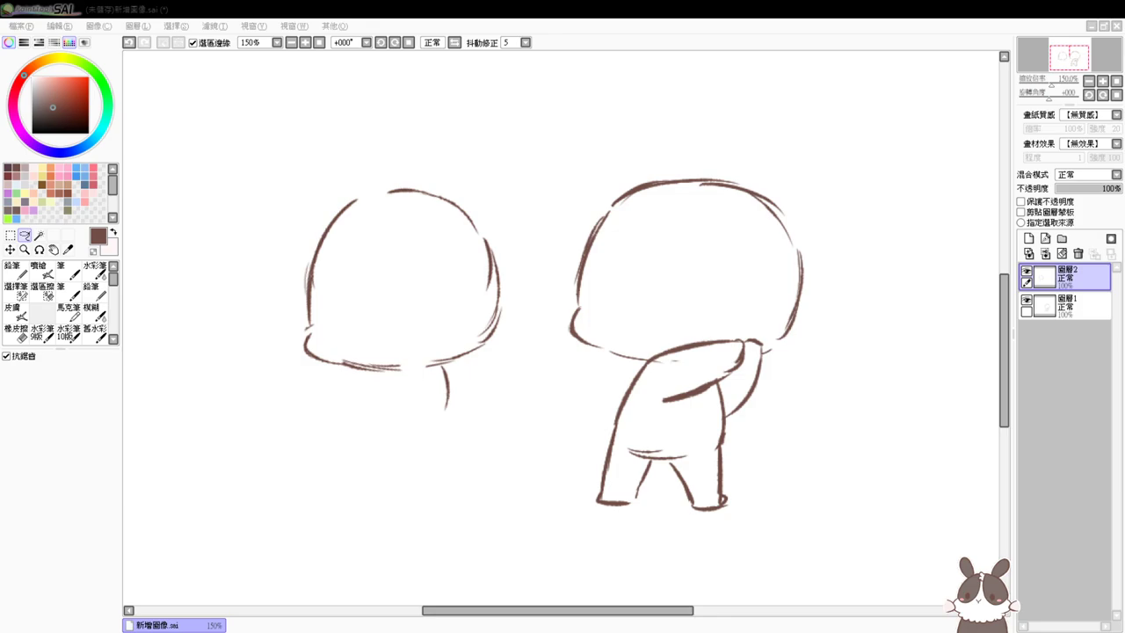
Erase the broken top of the second head's outline and redraw it as one smooth curve
drag(1004, 337, 1004, 339)
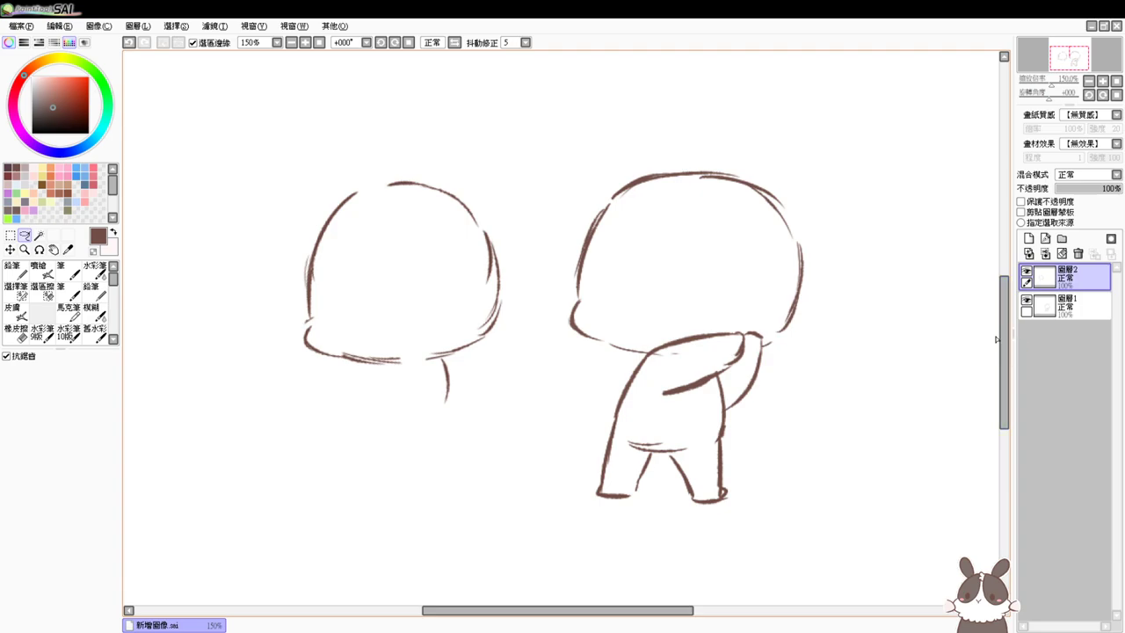
key(e)
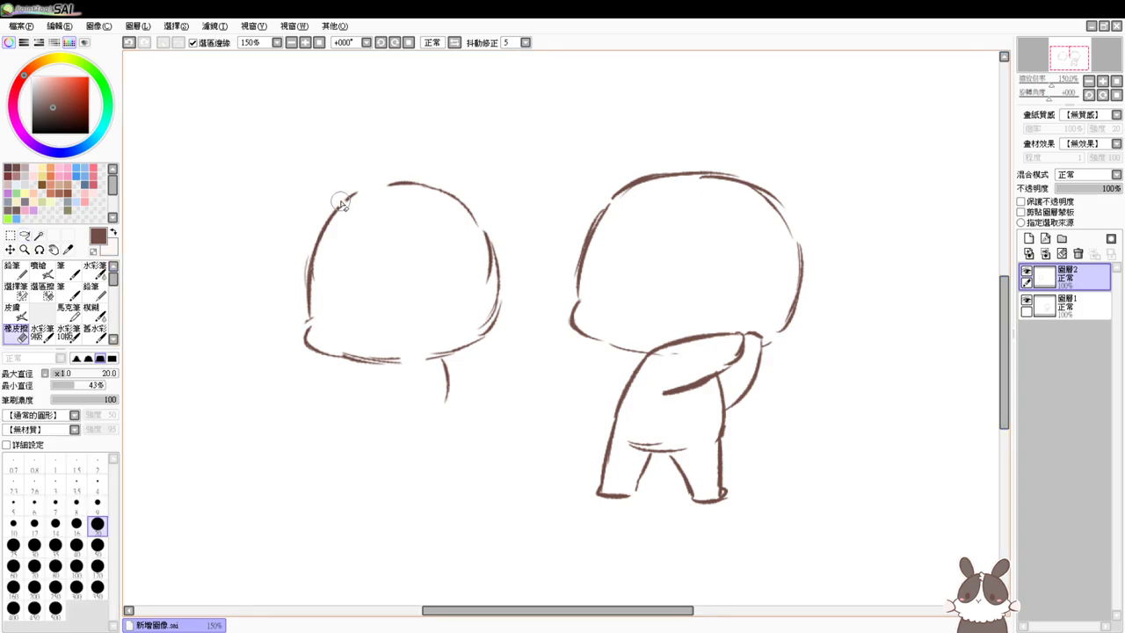
drag(340, 203, 416, 183)
click(49, 276)
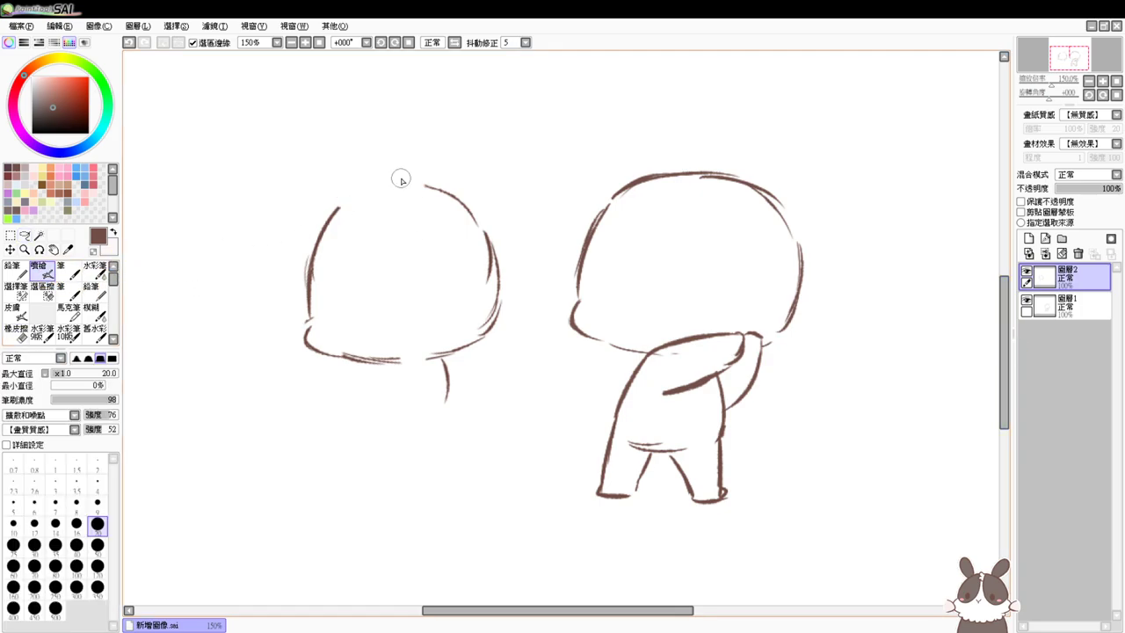
mouse_move(340, 204)
mouse_down()
mouse_move(377, 188)
mouse_move(449, 186)
mouse_up()
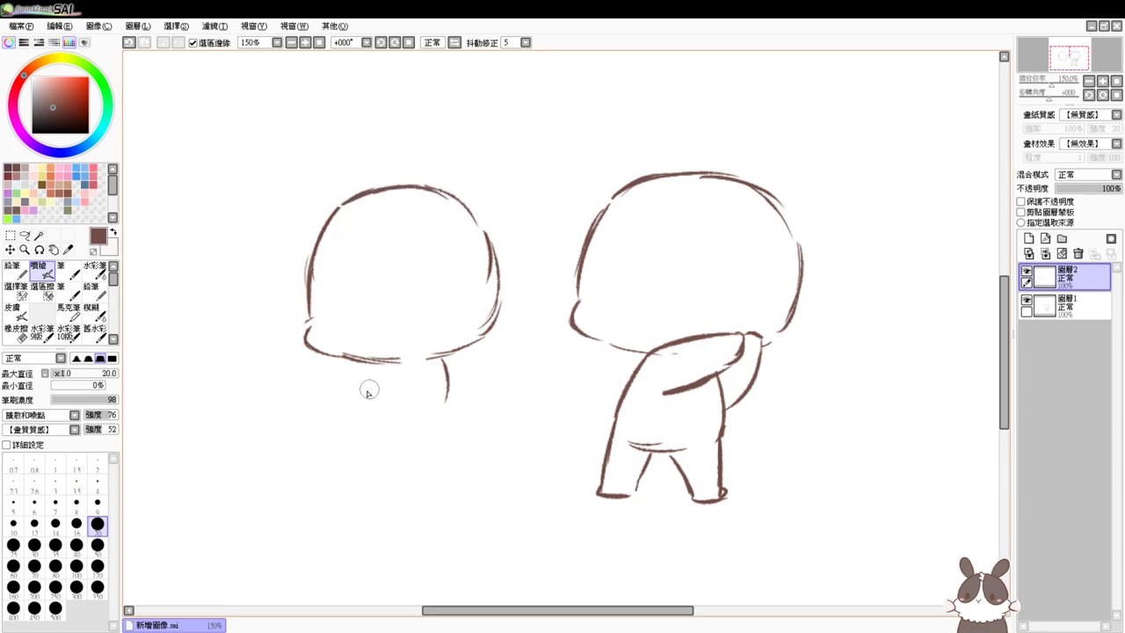
Erase the stray line beneath the left head's jaw and draw the two slightly flared sides of its torso
key(e)
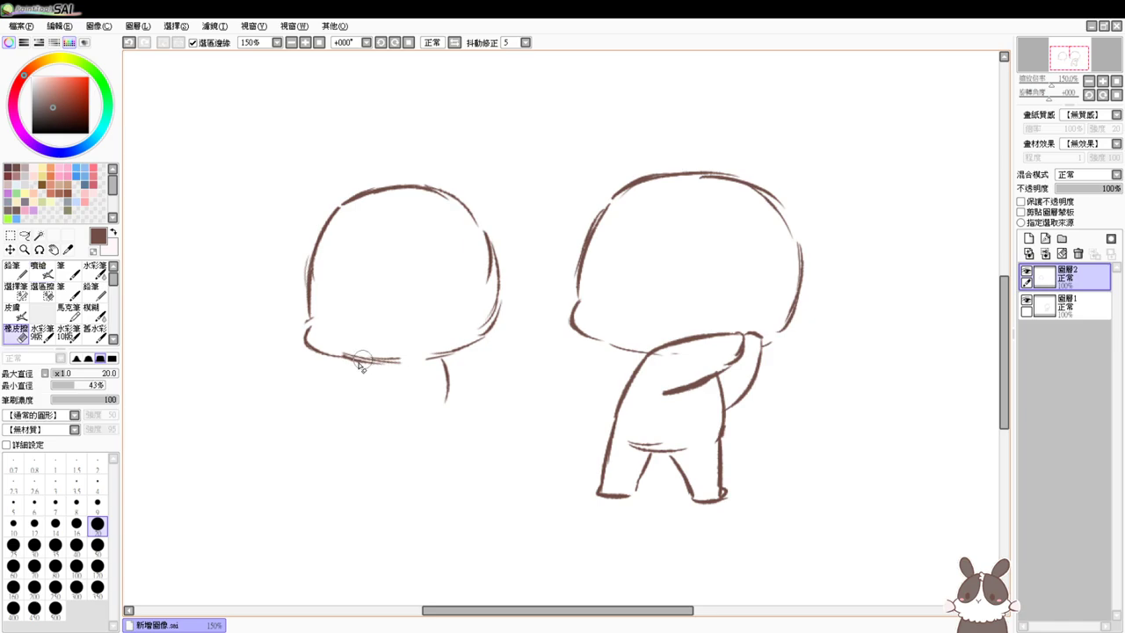
mouse_move(362, 360)
mouse_down()
mouse_move(404, 364)
mouse_move(361, 435)
mouse_up()
key(b)
drag(443, 360, 454, 434)
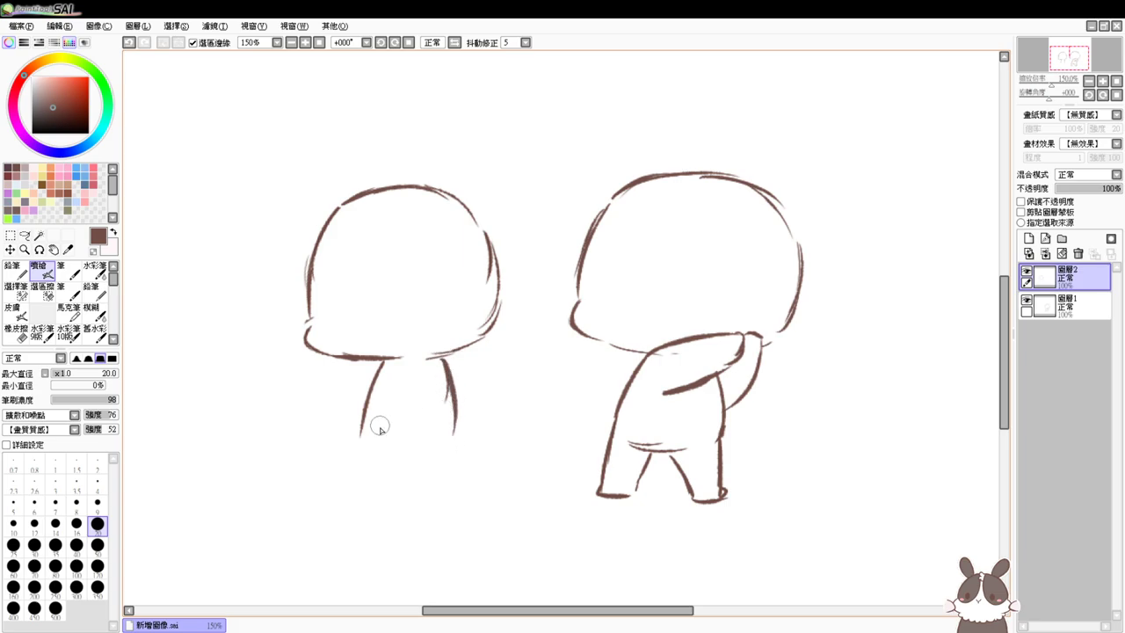
Draw the waist line and two short legs with small feet below the left figure's torso
drag(385, 440, 435, 439)
drag(361, 433, 357, 494)
drag(420, 444, 428, 492)
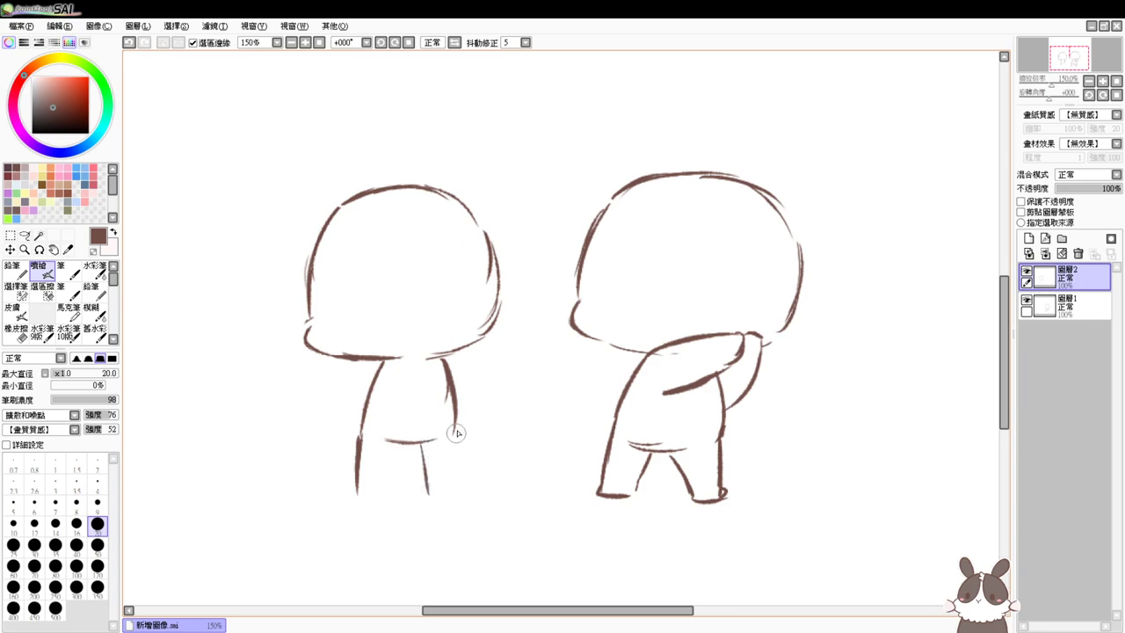
key(ctrl+z)
drag(409, 446, 423, 495)
drag(454, 430, 450, 483)
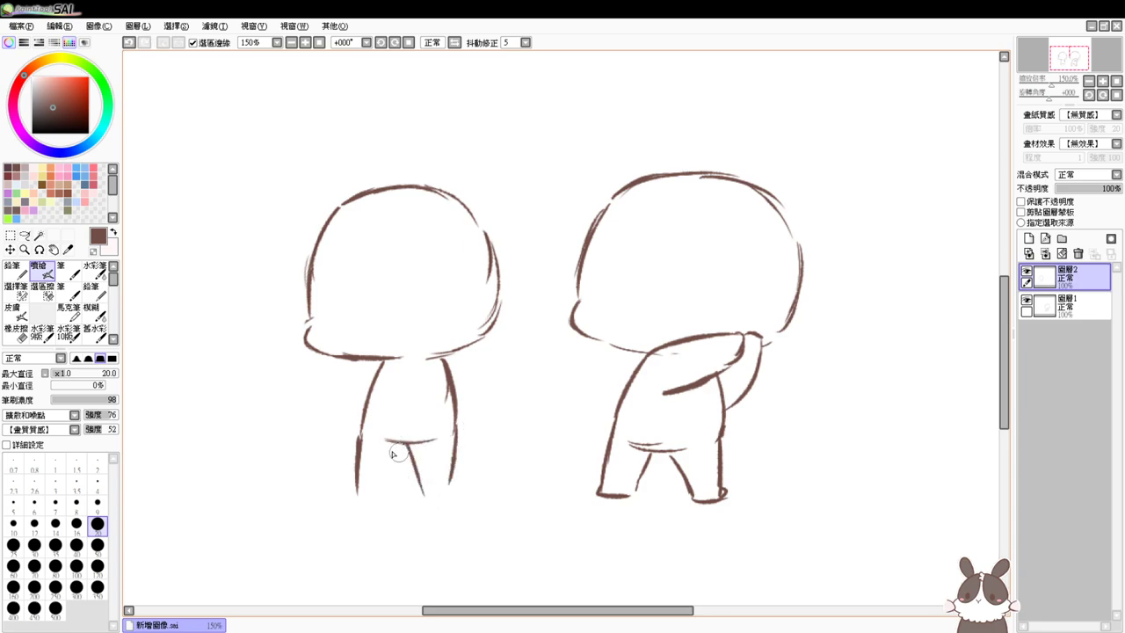
mouse_move(406, 443)
mouse_down()
mouse_move(385, 495)
mouse_move(356, 494)
mouse_move(427, 499)
mouse_up()
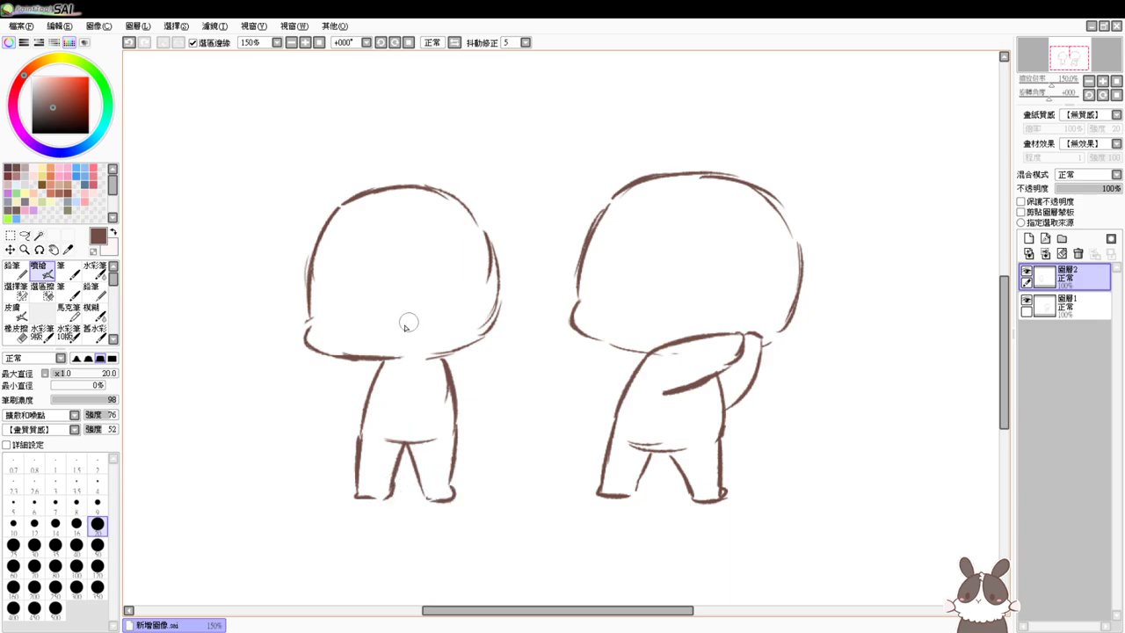
Erase the right part of the left head's jaw and the torso's upper left edge, and redraw the jaw and both torso sides
key(e)
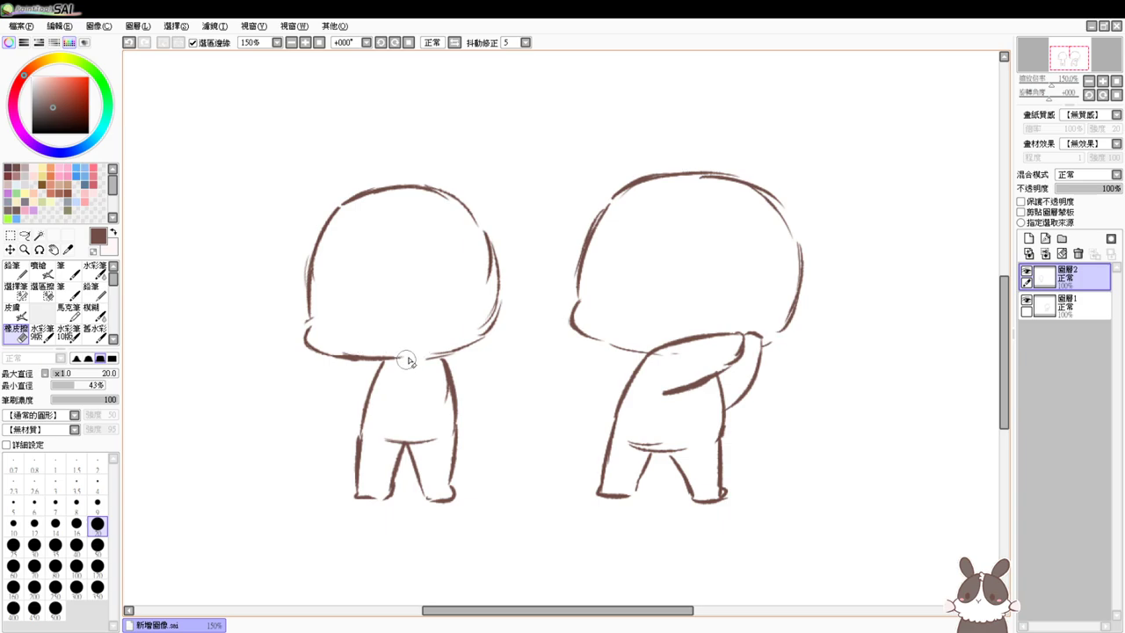
mouse_move(404, 356)
mouse_down()
mouse_move(431, 351)
mouse_move(373, 396)
mouse_up()
key(b)
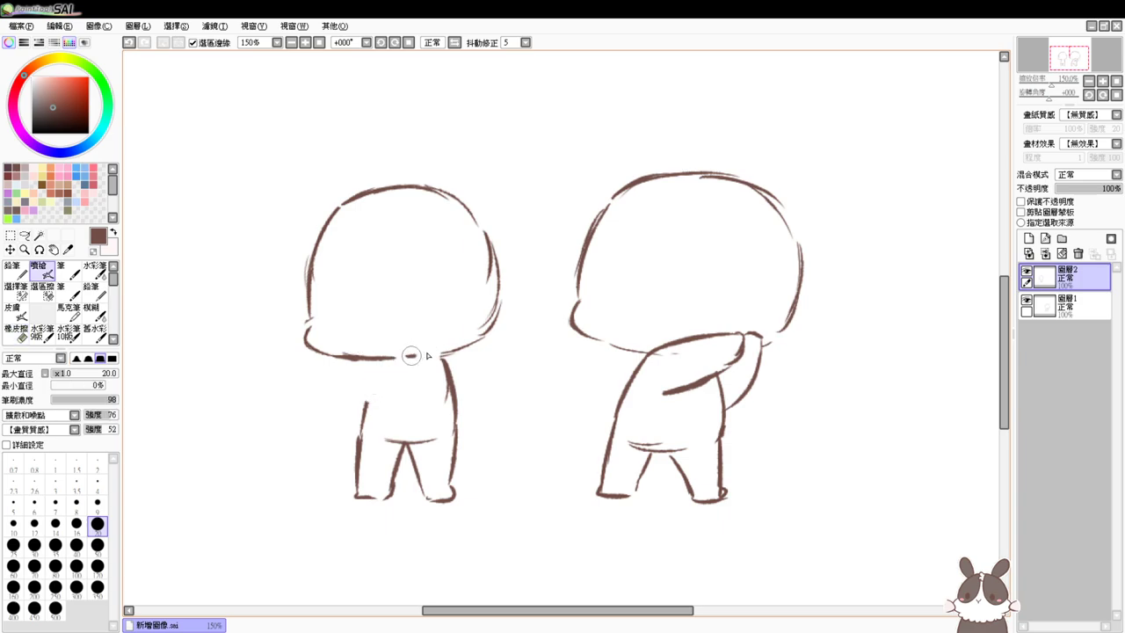
drag(408, 356, 480, 341)
key(ctrl+z)
drag(410, 357, 475, 336)
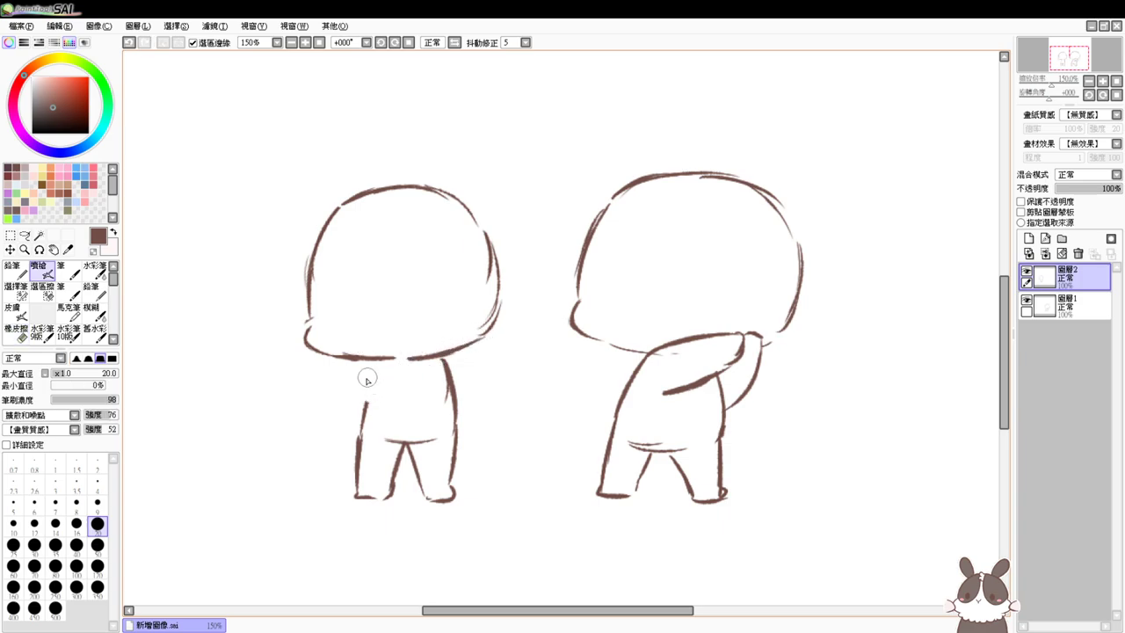
drag(375, 364, 362, 451)
drag(442, 359, 446, 433)
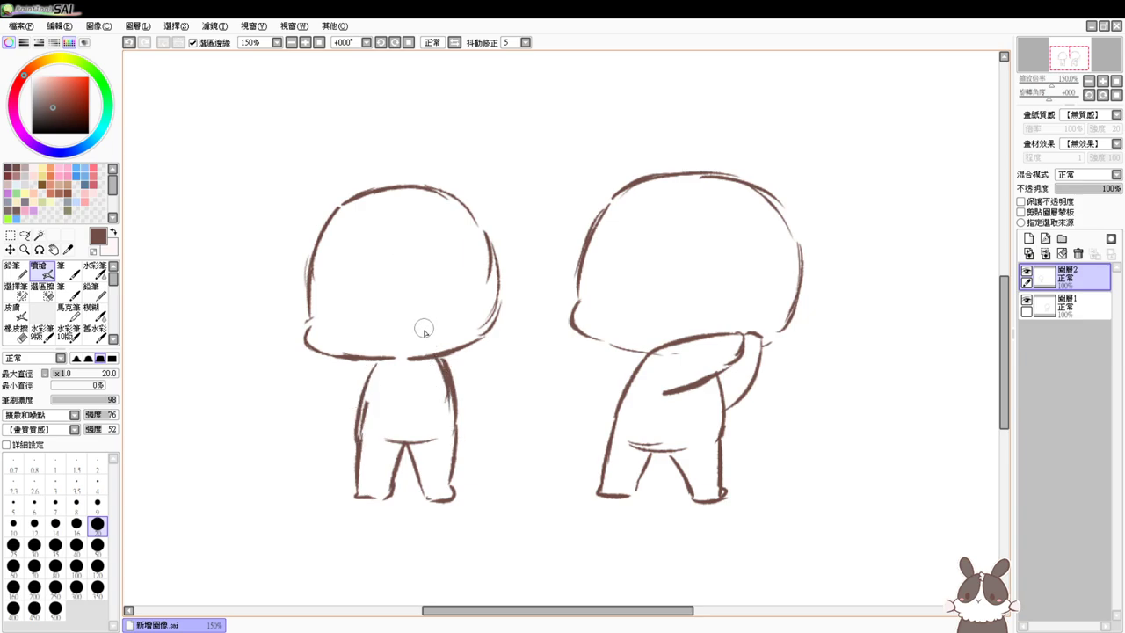
Erase the rounded right foot of the left figure and redraw it with a flat sole and straight edge
key(e)
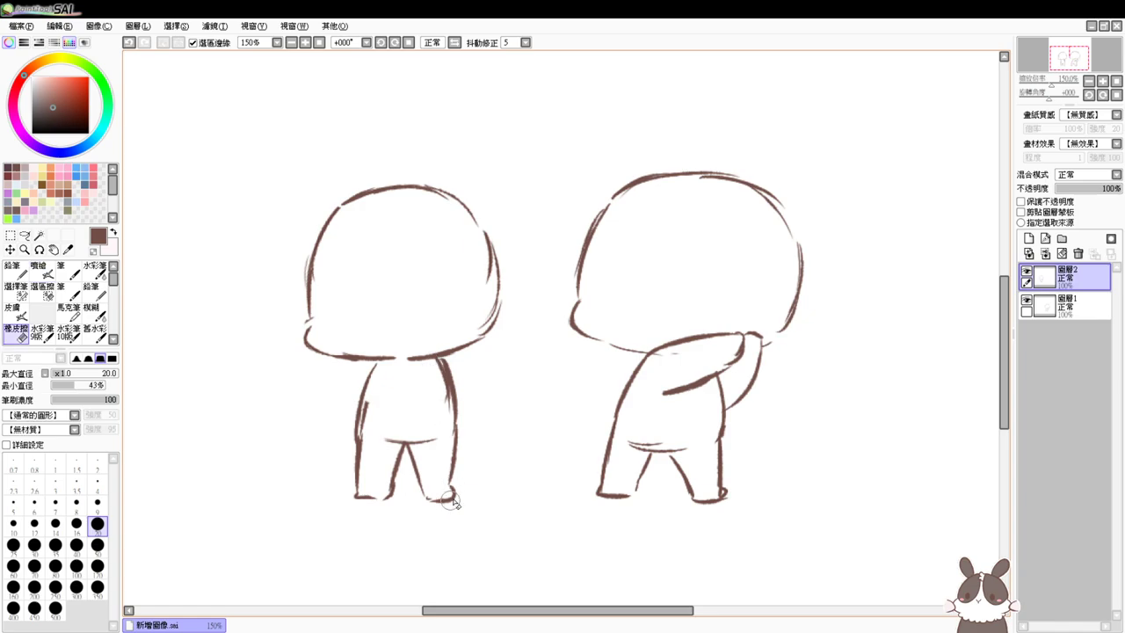
mouse_move(452, 499)
mouse_down()
mouse_move(425, 498)
mouse_move(450, 497)
mouse_up()
key(b)
key(e)
key(b)
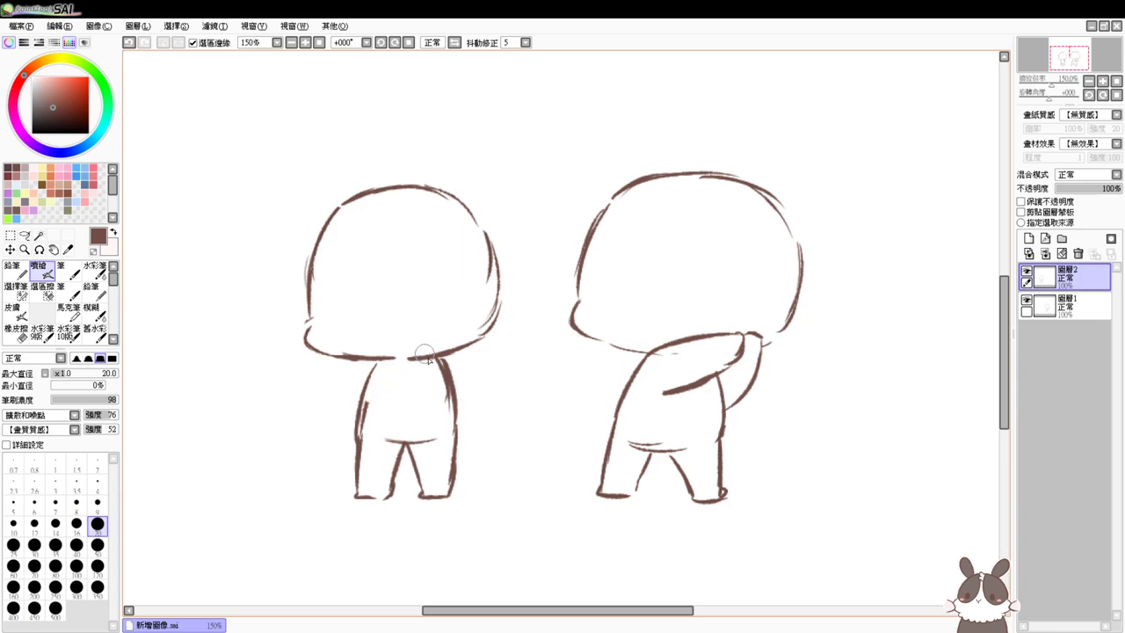
Sketch the left figure's forearm diagonally across the chest and its other upper arm at the shoulder, undoing and redrawing poor strokes
drag(441, 356, 378, 387)
key(ctrl+z)
mouse_move(436, 359)
mouse_down()
mouse_move(453, 391)
mouse_move(397, 388)
mouse_move(344, 417)
mouse_up()
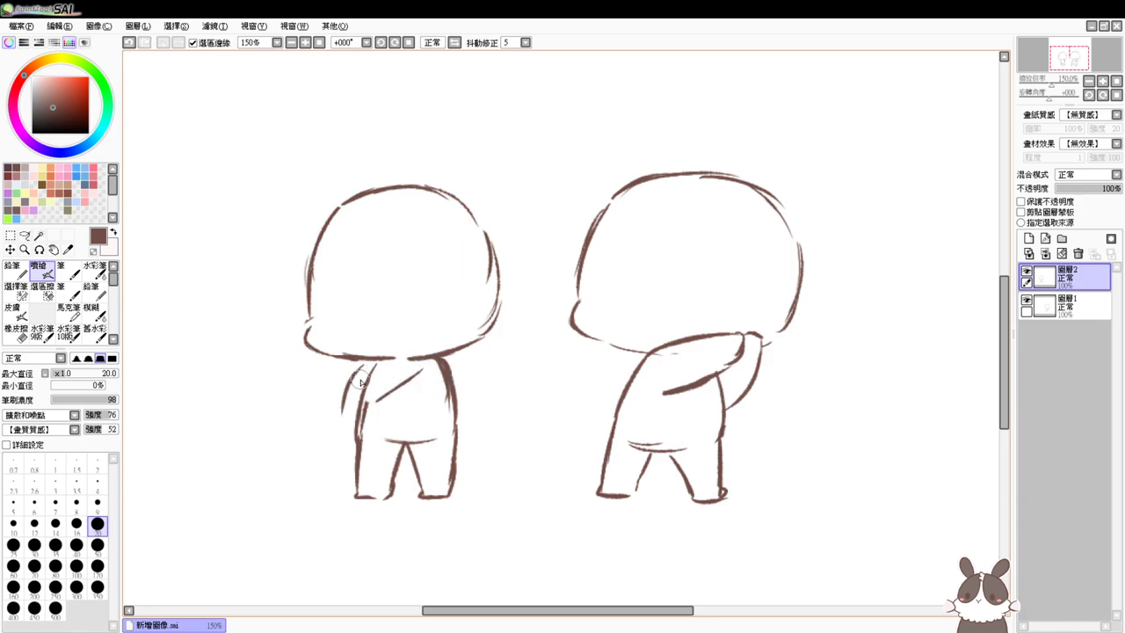
key(ctrl+z)
drag(363, 369, 343, 415)
key(ctrl+z)
drag(365, 361, 334, 414)
key(ctrl+z)
mouse_move(366, 362)
mouse_down()
mouse_move(340, 413)
mouse_move(362, 398)
mouse_move(373, 424)
mouse_move(444, 393)
mouse_up()
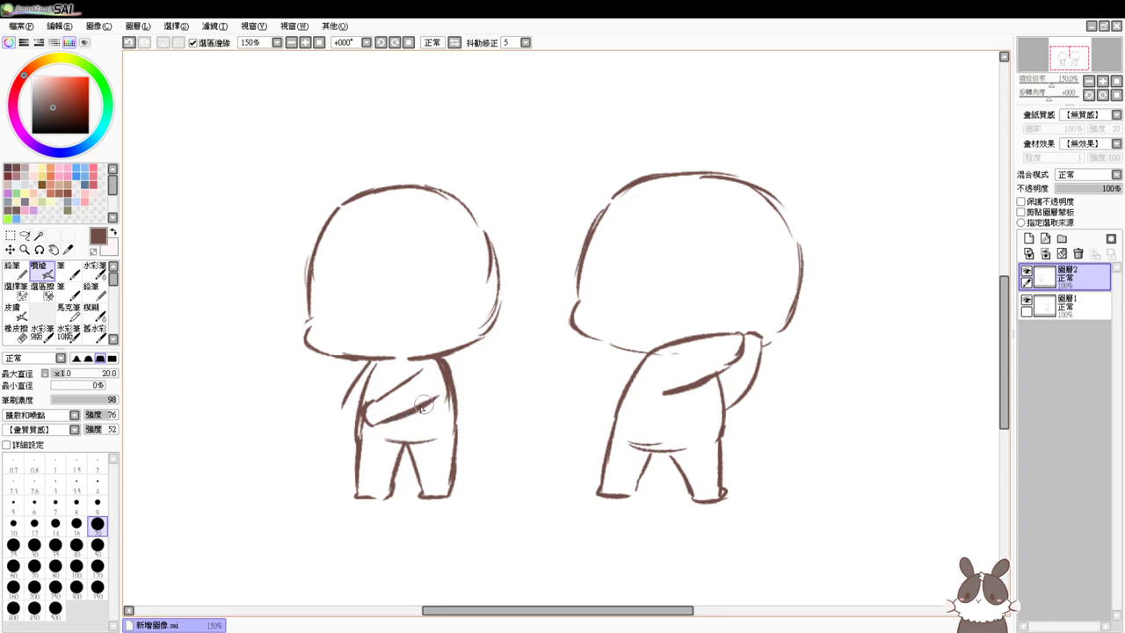
Finish the left figure's bent elbow and erase the torso line overlapping the arm
drag(343, 403, 352, 421)
key(ctrl+z)
key(e)
mouse_move(361, 370)
mouse_down()
mouse_move(341, 404)
mouse_move(359, 427)
mouse_up()
key(b)
drag(434, 373, 402, 373)
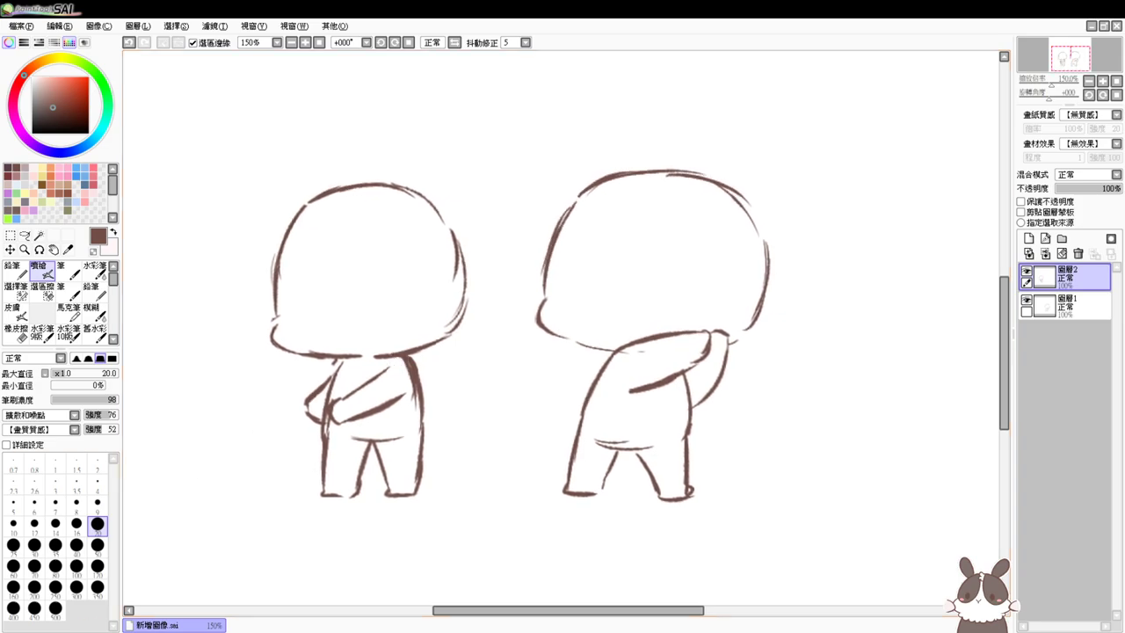
click(88, 632)
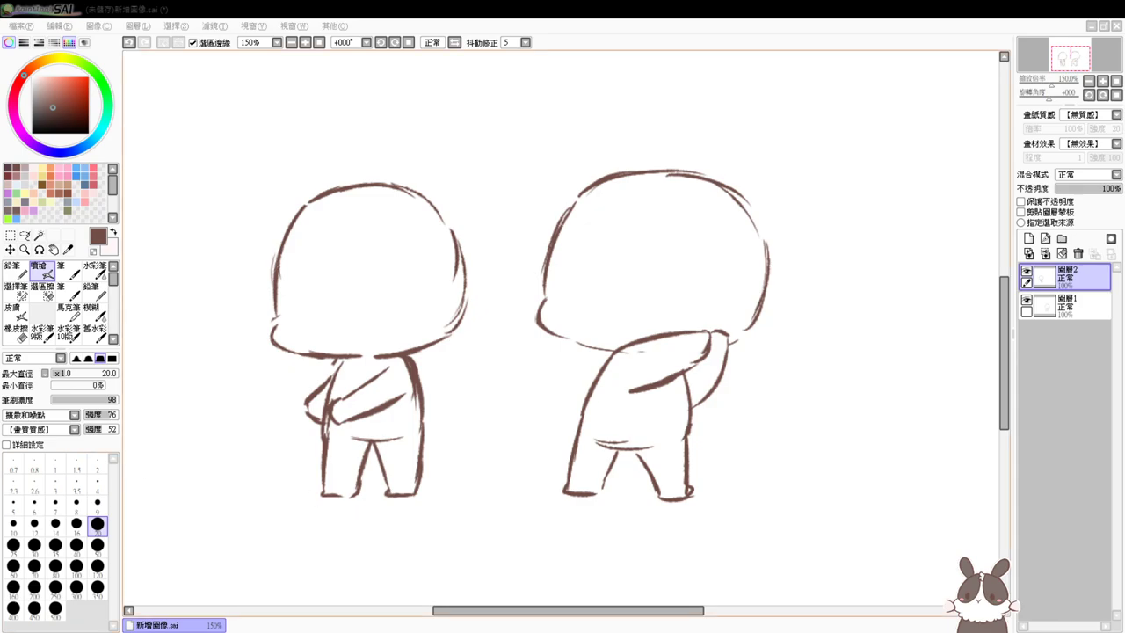
click(414, 630)
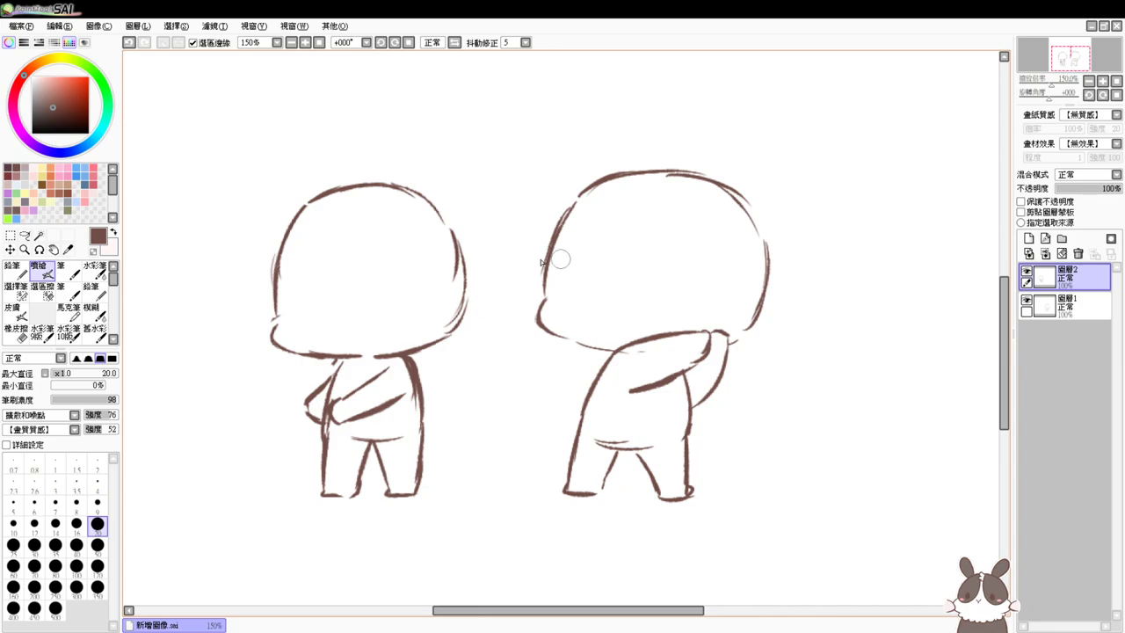
Lasso the right figure's head, switch to the lower layer 圖層1 and move the head slightly to the right
click(25, 235)
drag(588, 162, 516, 303)
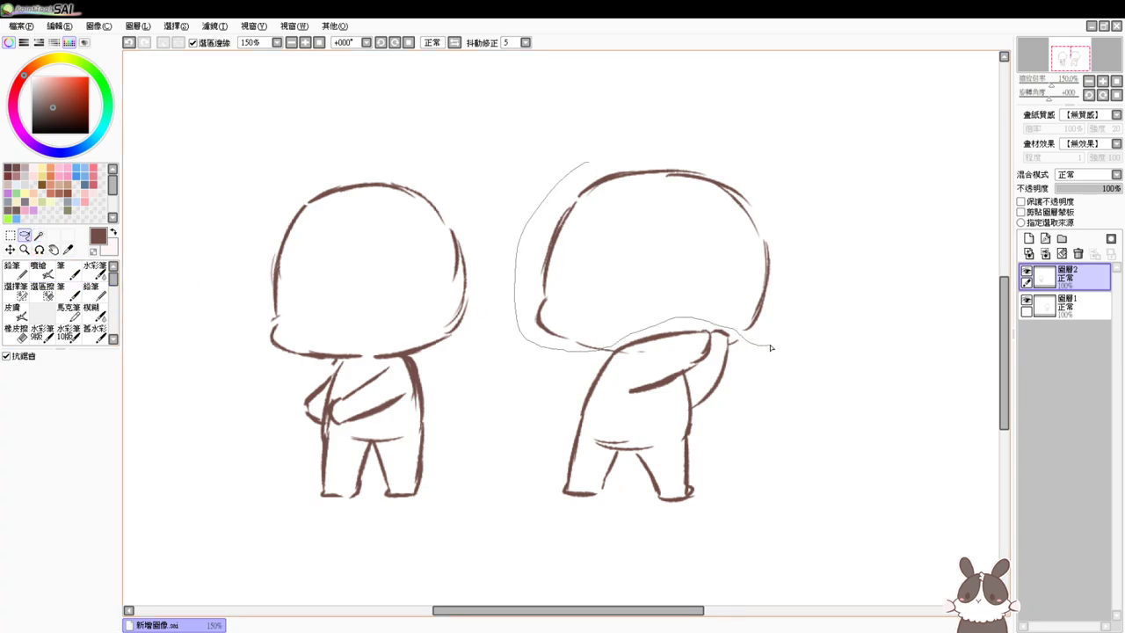
mouse_move(771, 348)
mouse_down()
mouse_move(660, 155)
mouse_move(587, 163)
mouse_up()
key(ctrl+t)
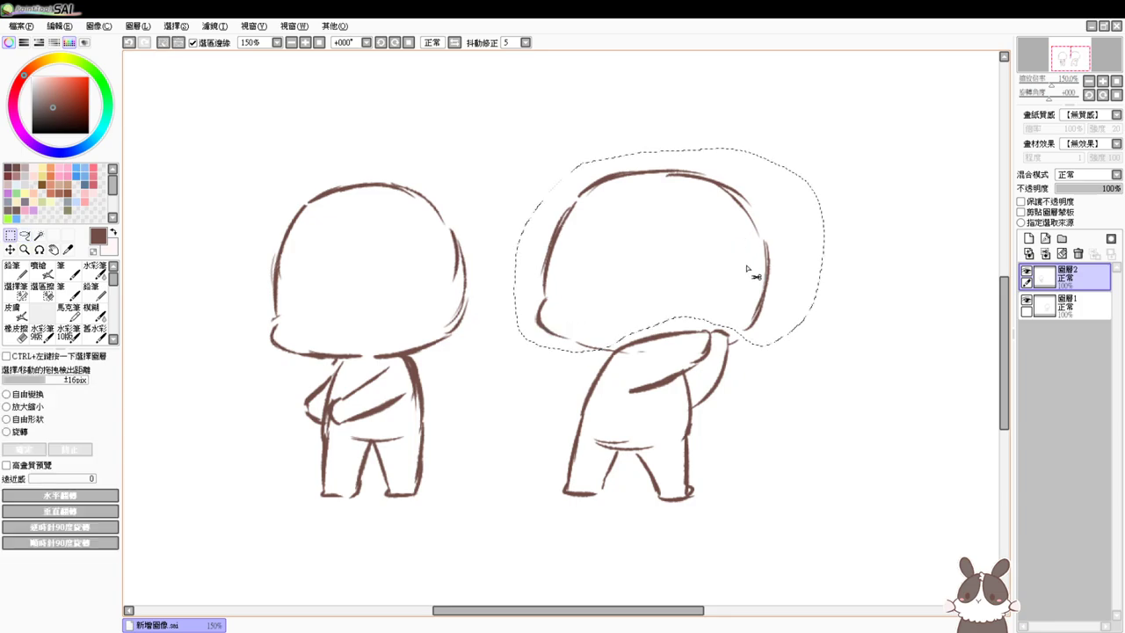
click(1066, 303)
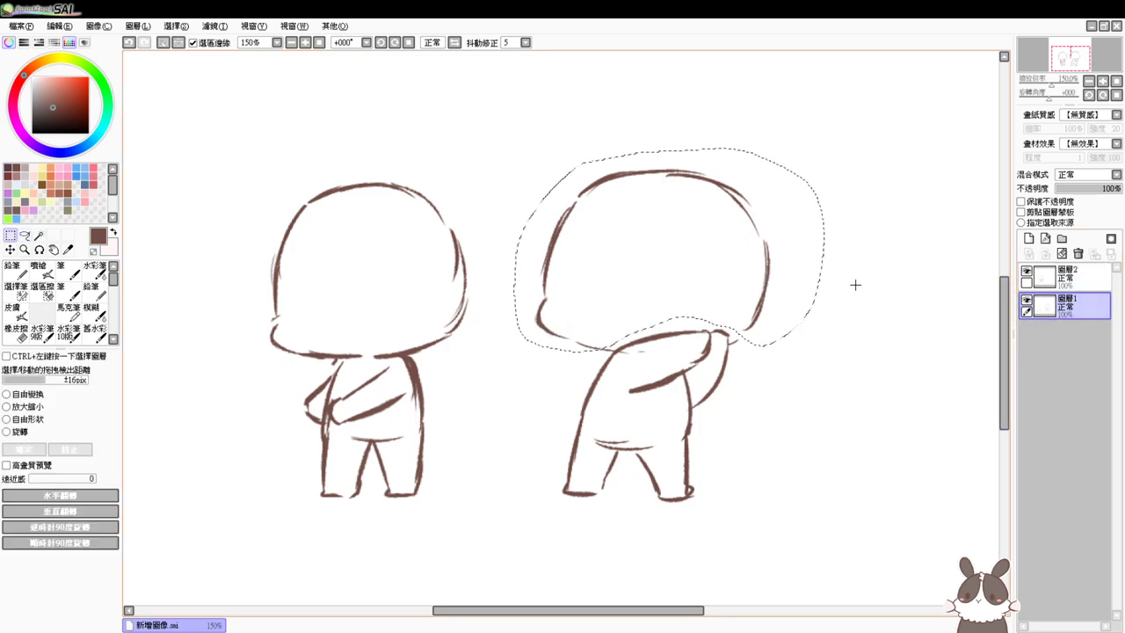
drag(709, 299, 712, 295)
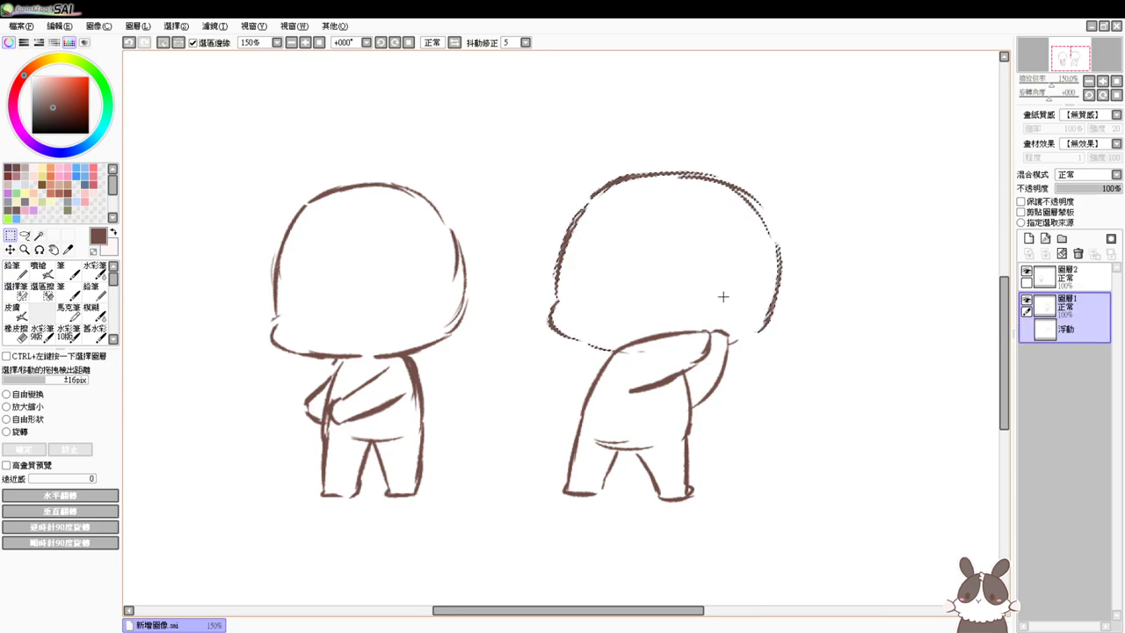
Extend the back of the right figure's head down behind the raised hand with short strokes
click(40, 270)
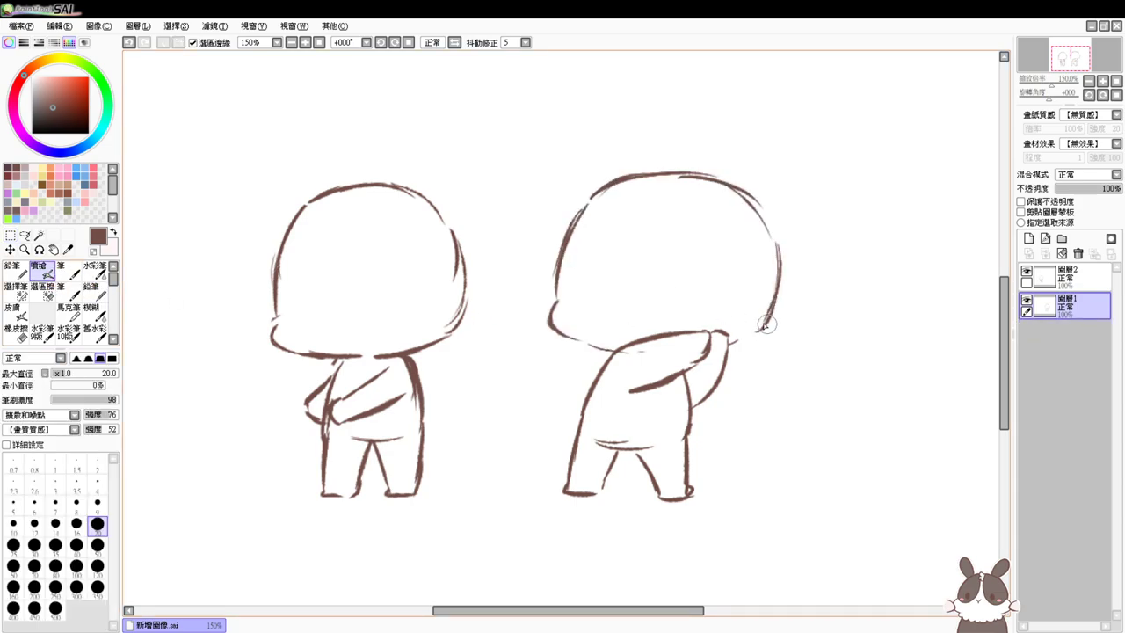
drag(759, 331, 738, 352)
drag(757, 334, 740, 348)
Create a layer folder and put both figure layers, 圖層2 and 圖層1, inside it
click(319, 42)
scroll(308, 52, up, 1)
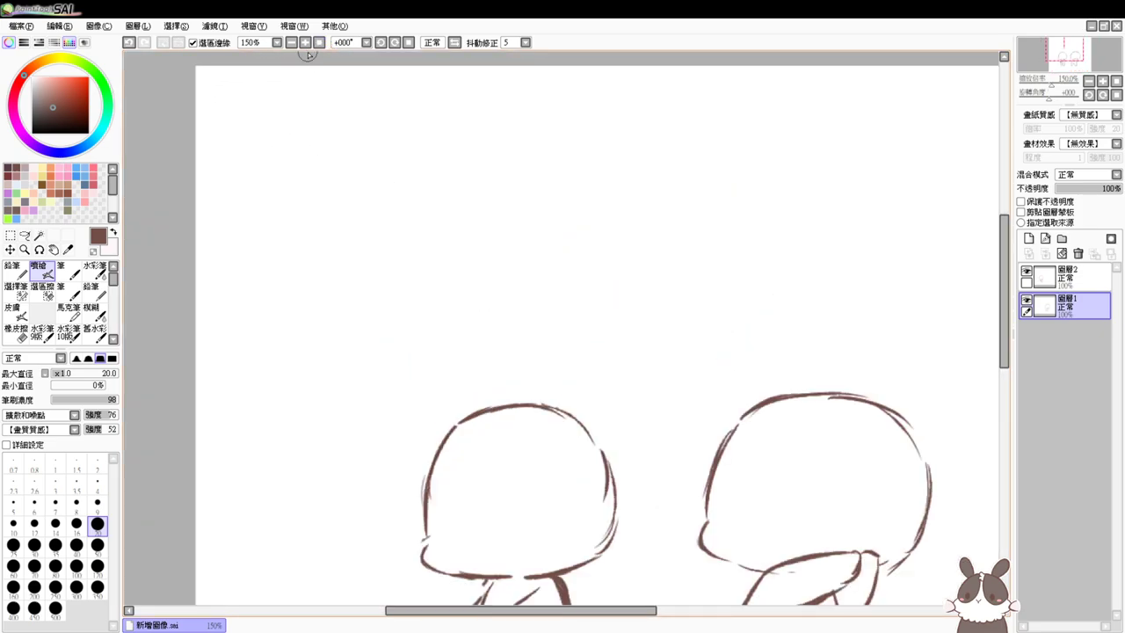
scroll(307, 52, down, 1)
mouse_move(652, 380)
mouse_down()
mouse_move(621, 356)
mouse_move(640, 365)
mouse_up()
key(ctrl+t)
key(Escape)
key(l)
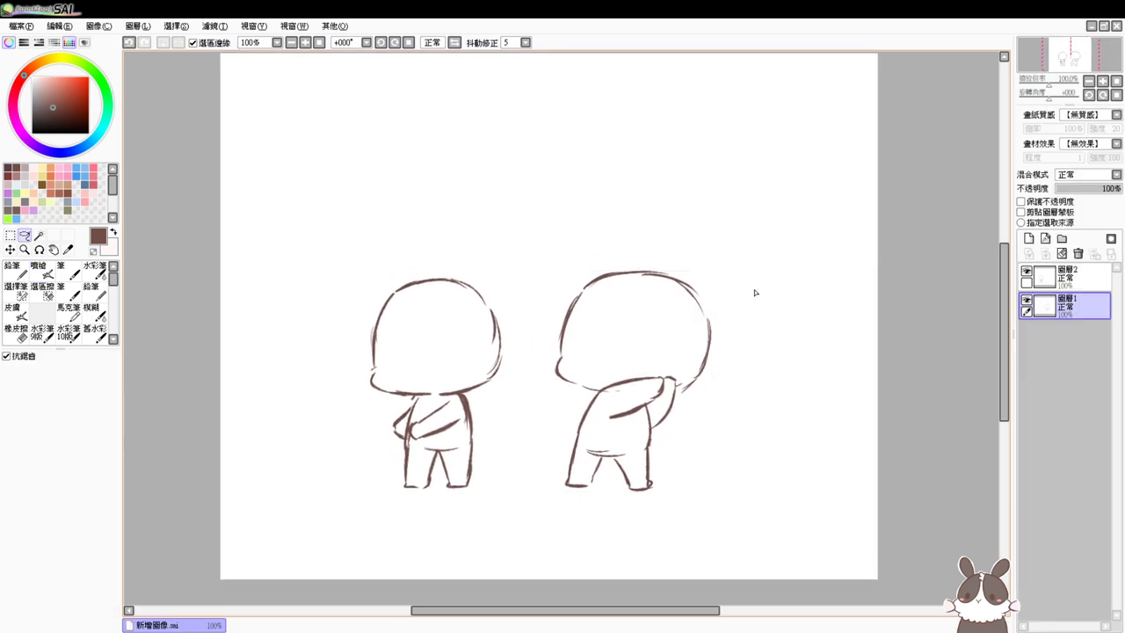
click(1062, 238)
drag(1071, 275, 1086, 308)
Transform the whole folder to enlarge both figures together and place them near the middle of the canvas
key(ctrl+t)
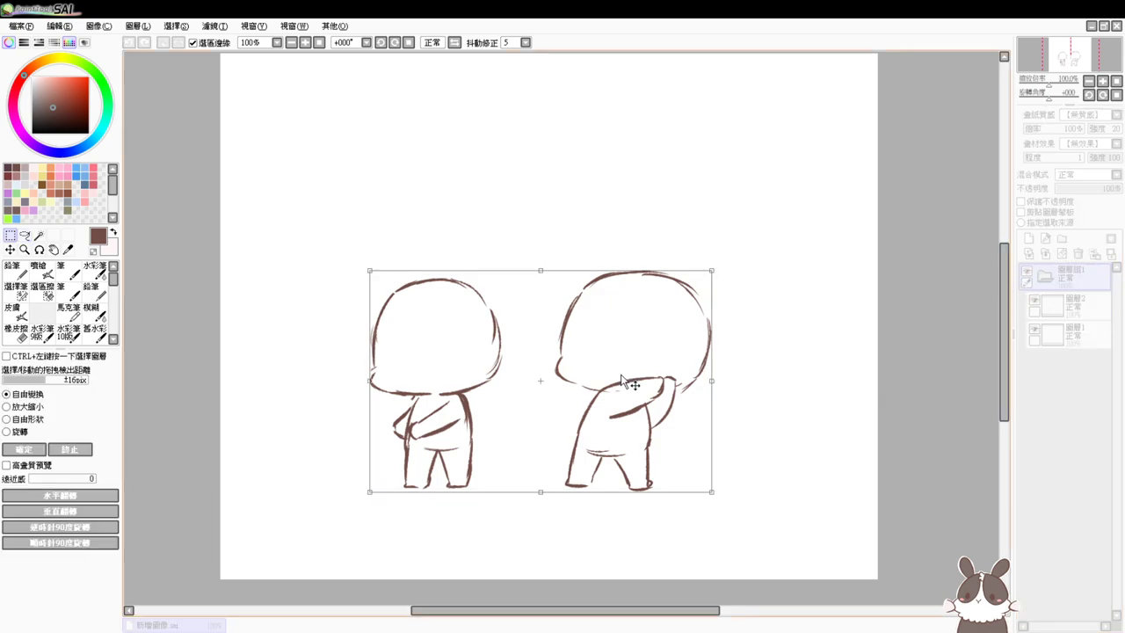
drag(631, 396, 598, 435)
drag(678, 310, 806, 190)
drag(745, 278, 761, 276)
drag(821, 191, 830, 186)
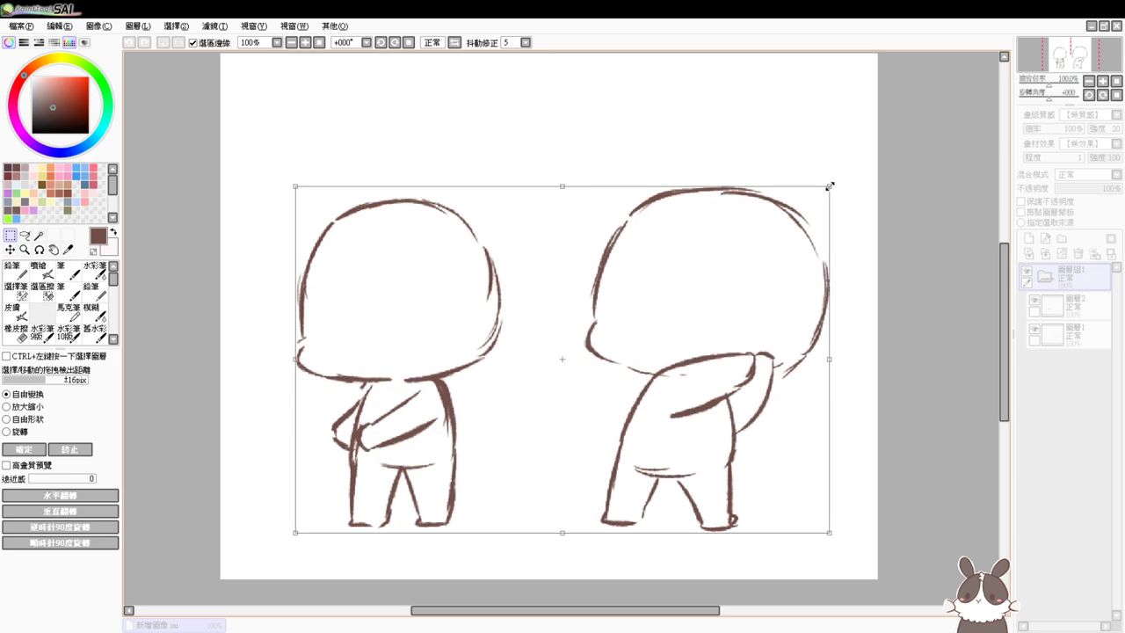
drag(765, 293, 770, 264)
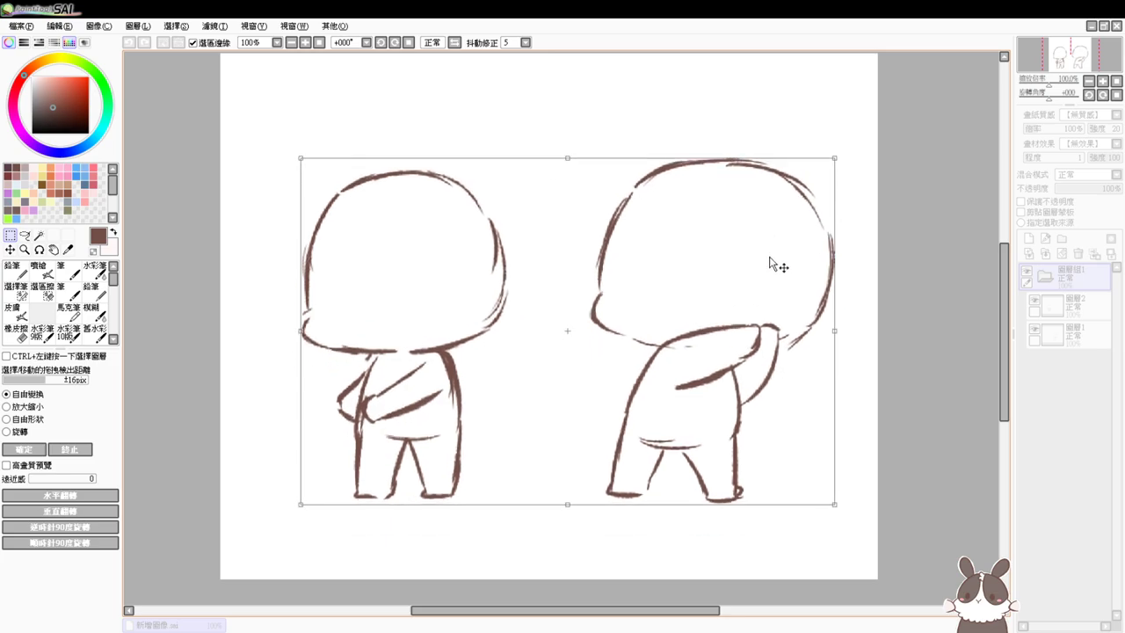
drag(835, 157, 794, 182)
drag(770, 266, 782, 251)
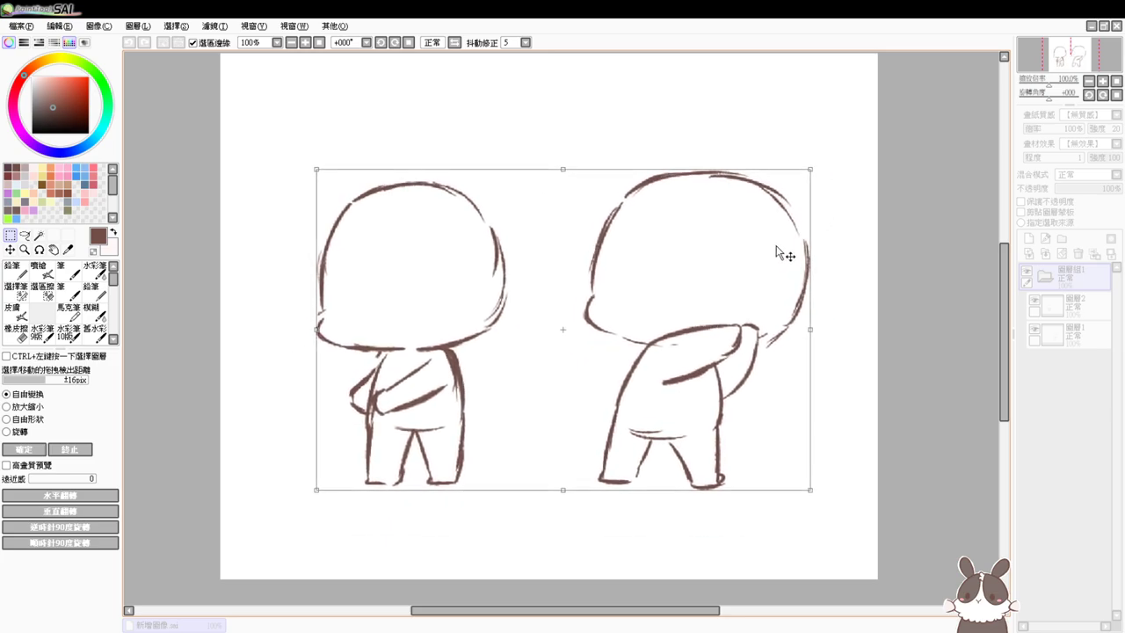
key(Return)
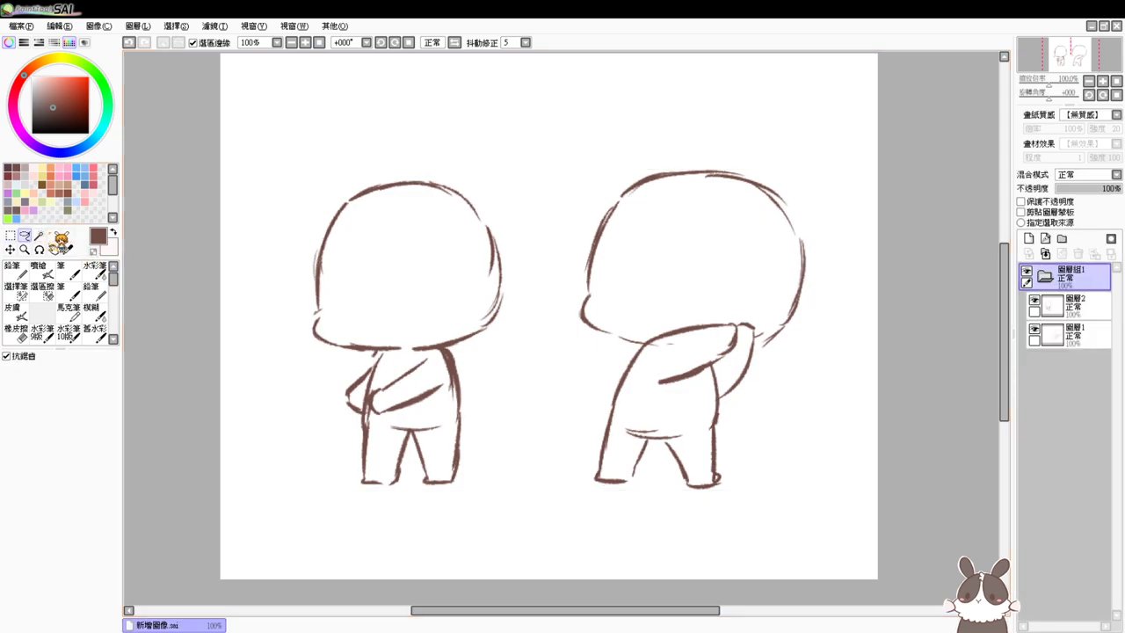
Move the left figure on 圖層2 to the right, closer to the other figure
click(1068, 303)
drag(421, 386, 462, 387)
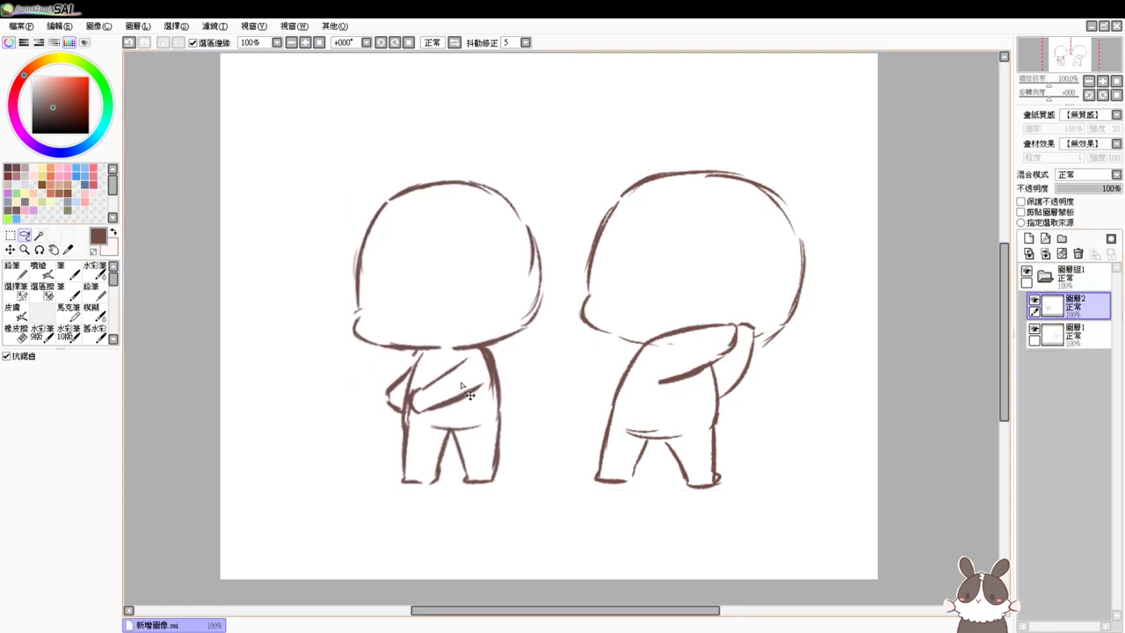
Draw zigzag bangs across the right figure's forehead and a side hair strand down toward the raised hand, undoing poor strokes
click(42, 271)
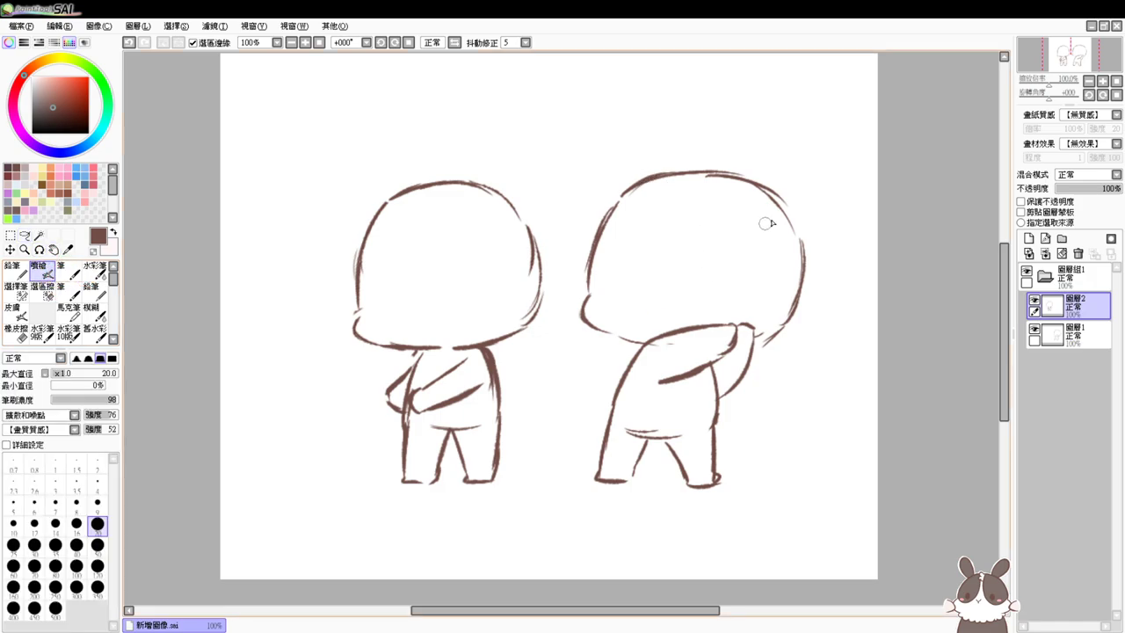
drag(746, 158, 733, 332)
key(ctrl+z)
drag(746, 177, 731, 327)
key(ctrl+z)
key(ctrl+z)
mouse_move(594, 264)
mouse_down()
mouse_move(662, 234)
mouse_move(694, 250)
mouse_move(713, 239)
mouse_move(755, 248)
mouse_move(763, 304)
mouse_up()
key(ctrl+z)
drag(762, 304, 756, 353)
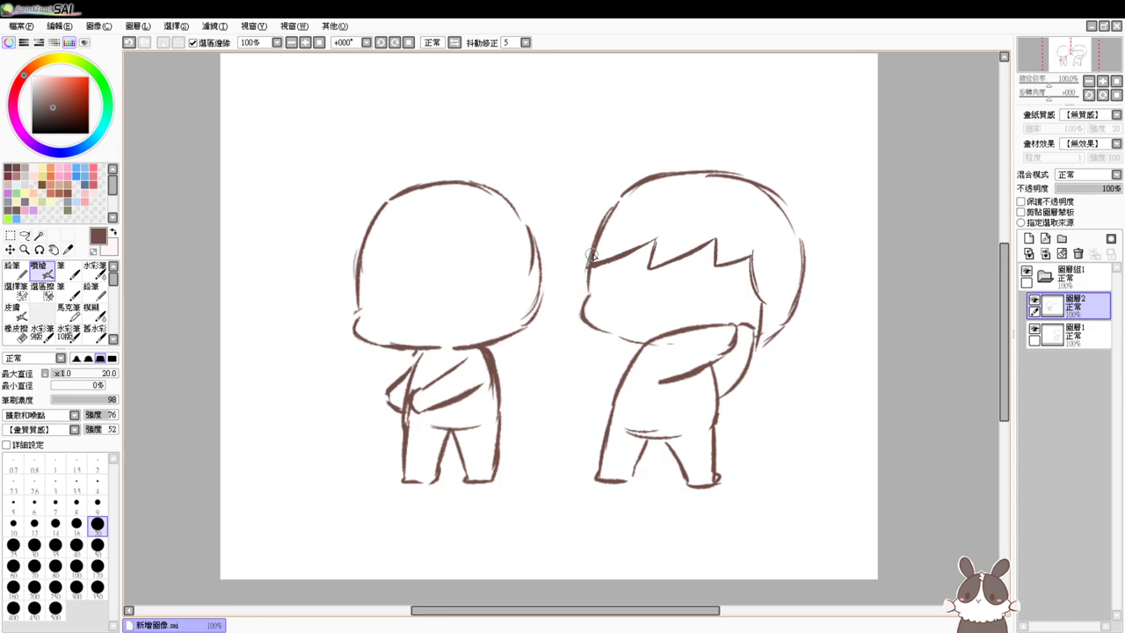
Draw a pointed hair lock beside the right figure's face and a small curve at its left shoulder
mouse_move(580, 239)
mouse_down()
mouse_move(571, 290)
mouse_move(587, 341)
mouse_up()
key(ctrl+z)
key(ctrl+z)
mouse_move(576, 267)
mouse_down()
mouse_move(567, 318)
mouse_move(580, 329)
mouse_up()
drag(644, 341, 619, 373)
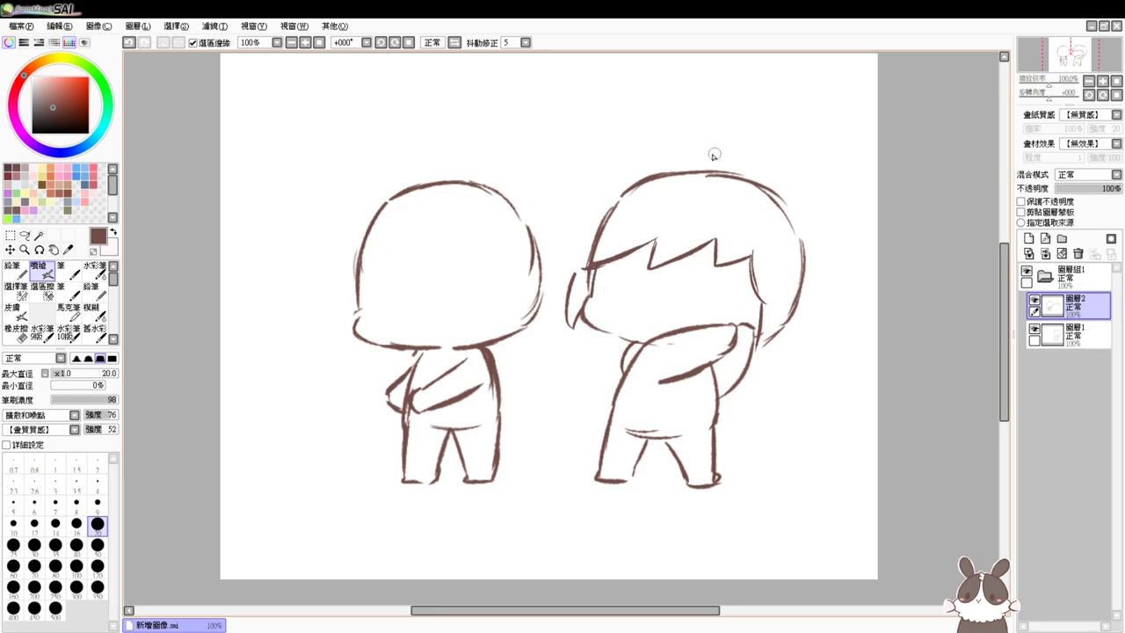
Draw an outer hair contour with pointed tips down the back of the right figure's head and a curly tuft on top
mouse_move(773, 186)
mouse_down()
mouse_move(804, 196)
mouse_move(811, 271)
mouse_move(790, 327)
mouse_move(756, 372)
mouse_move(754, 350)
mouse_move(771, 334)
mouse_move(754, 369)
mouse_up()
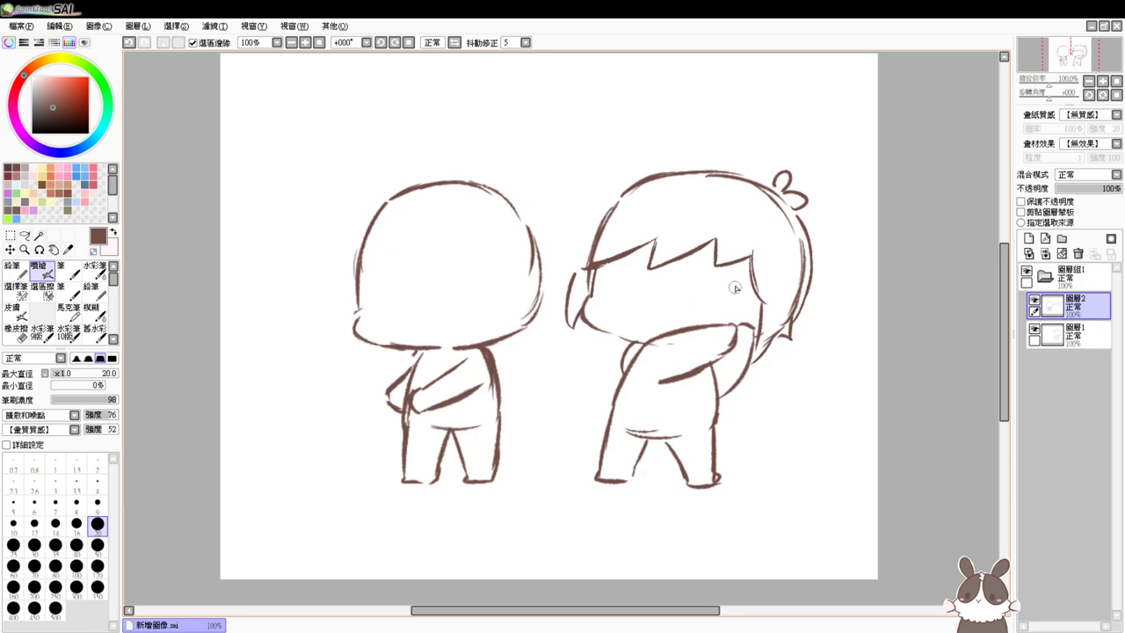
drag(705, 293, 701, 348)
key(e)
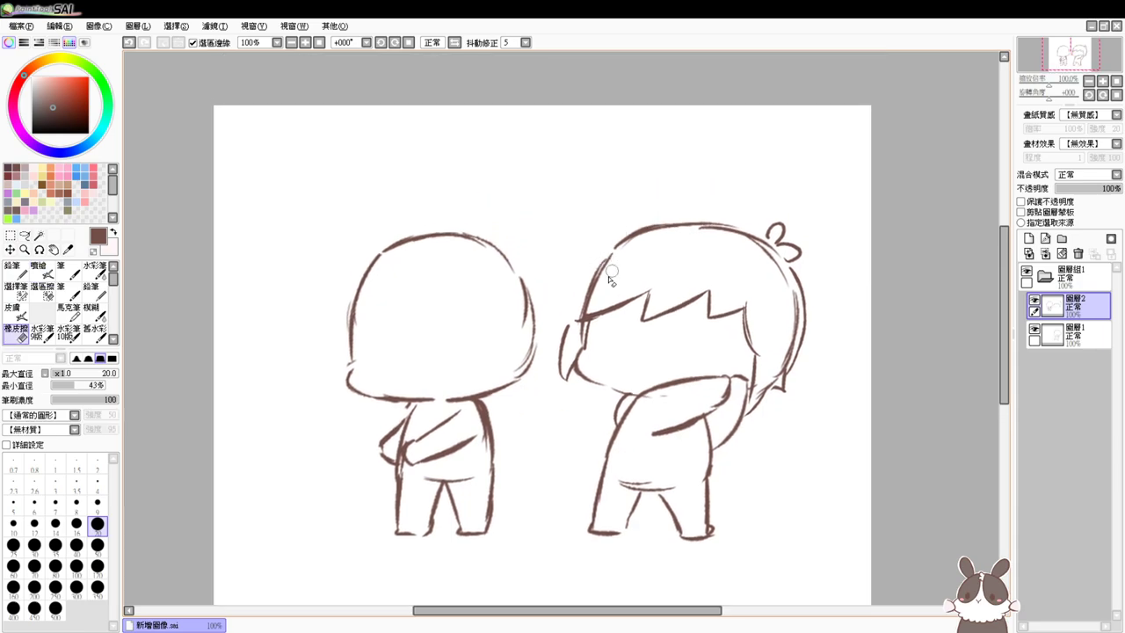
key(b)
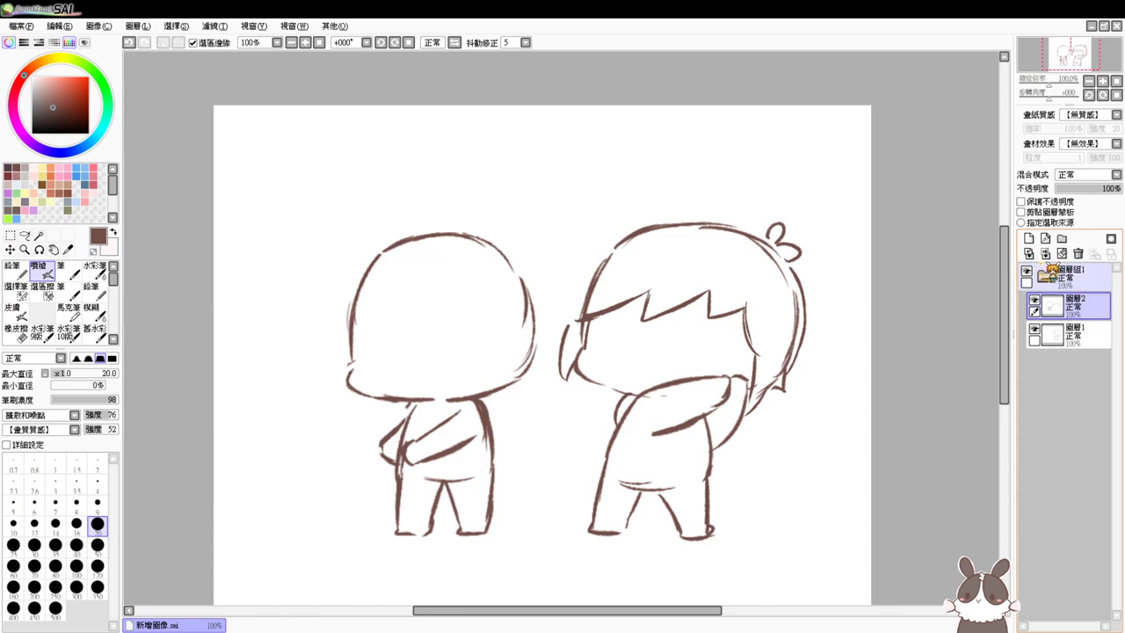
Merge 圖層2 down into 圖層1 and erase the old head outline at the upper front of the right figure's head
click(1045, 254)
key(e)
mouse_move(586, 312)
mouse_down()
mouse_move(588, 279)
mouse_move(719, 209)
mouse_move(716, 224)
mouse_move(661, 231)
mouse_move(708, 218)
mouse_move(651, 221)
mouse_move(771, 234)
mouse_up()
key(v)
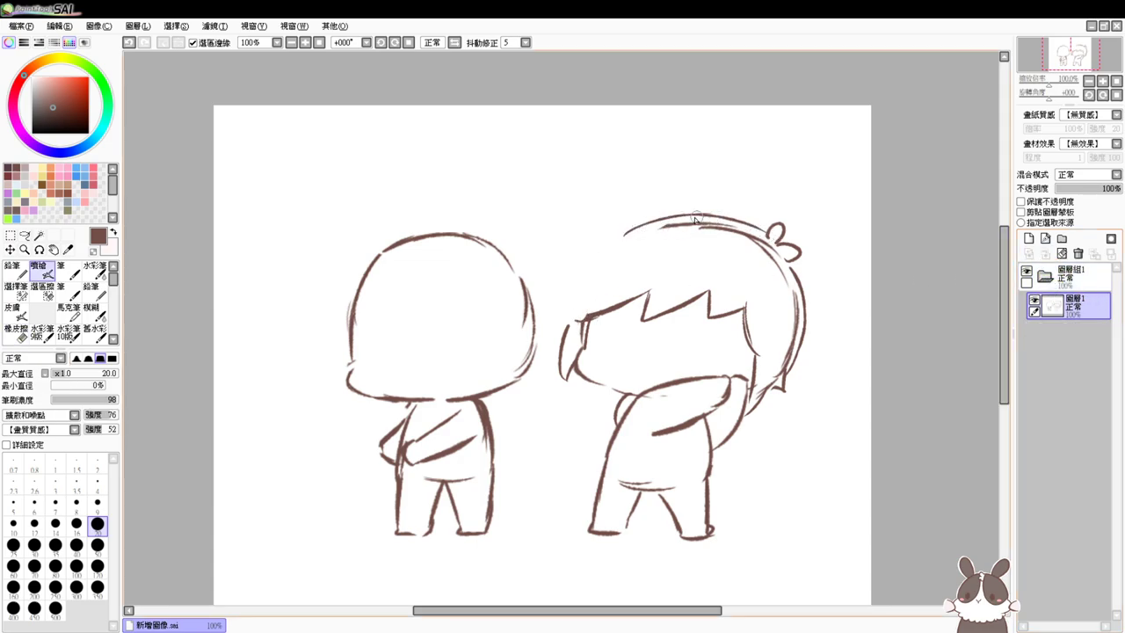
key(e)
key(v)
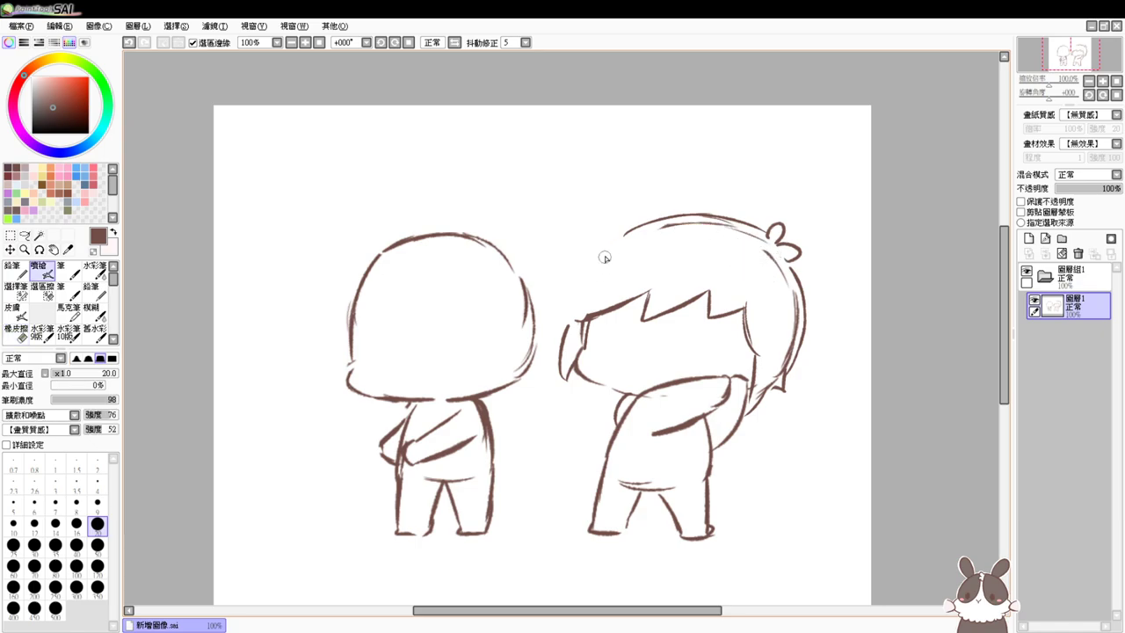
Draw a front hair contour sloping down from the right figure's crown and ending in an outward pointed tip
mouse_move(615, 246)
mouse_down()
mouse_move(574, 308)
mouse_move(575, 332)
mouse_up()
key(ctrl+z)
key(ctrl+z)
mouse_move(616, 244)
mouse_down()
mouse_move(587, 284)
mouse_move(598, 262)
mouse_move(556, 293)
mouse_up()
mouse_move(556, 294)
mouse_down()
mouse_move(582, 311)
mouse_move(570, 314)
mouse_move(563, 370)
mouse_move(575, 387)
mouse_move(563, 344)
mouse_move(565, 385)
mouse_up()
Erase the old lock in front of the right figure's face and redraw it as a curved side lock beneath the pointed tip
key(e)
drag(591, 336, 580, 375)
key(b)
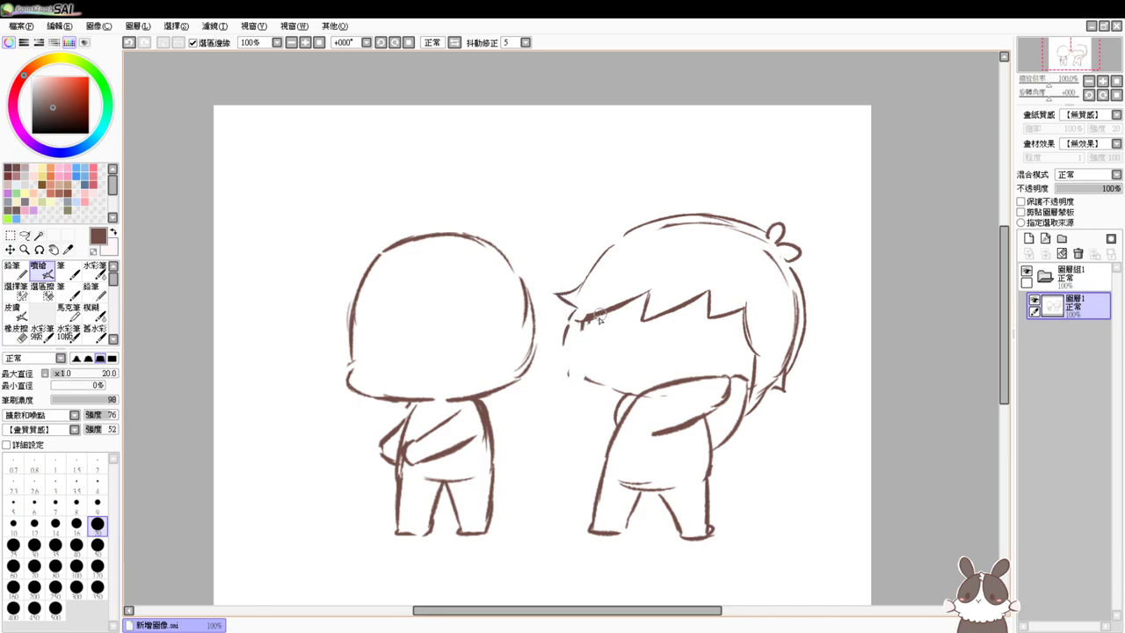
mouse_move(599, 318)
mouse_down()
mouse_move(587, 354)
mouse_move(600, 386)
mouse_move(638, 388)
mouse_move(590, 346)
mouse_move(617, 387)
mouse_up()
key(ctrl+z)
drag(571, 316, 580, 383)
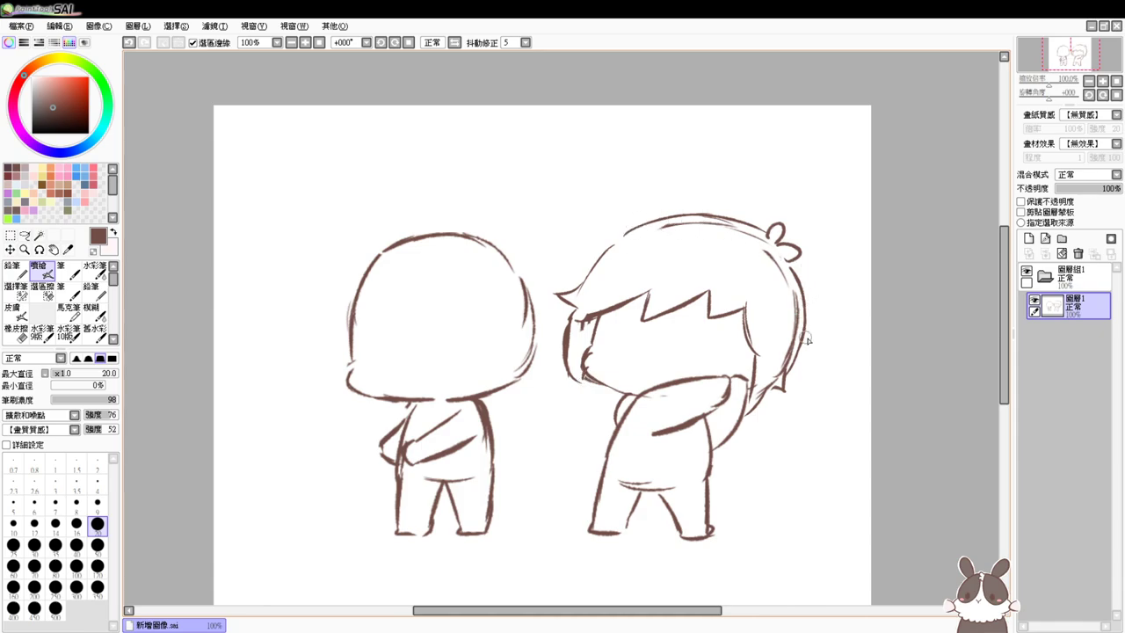
Shrink the two figures slightly and reposition them on the canvas
drag(824, 354, 812, 381)
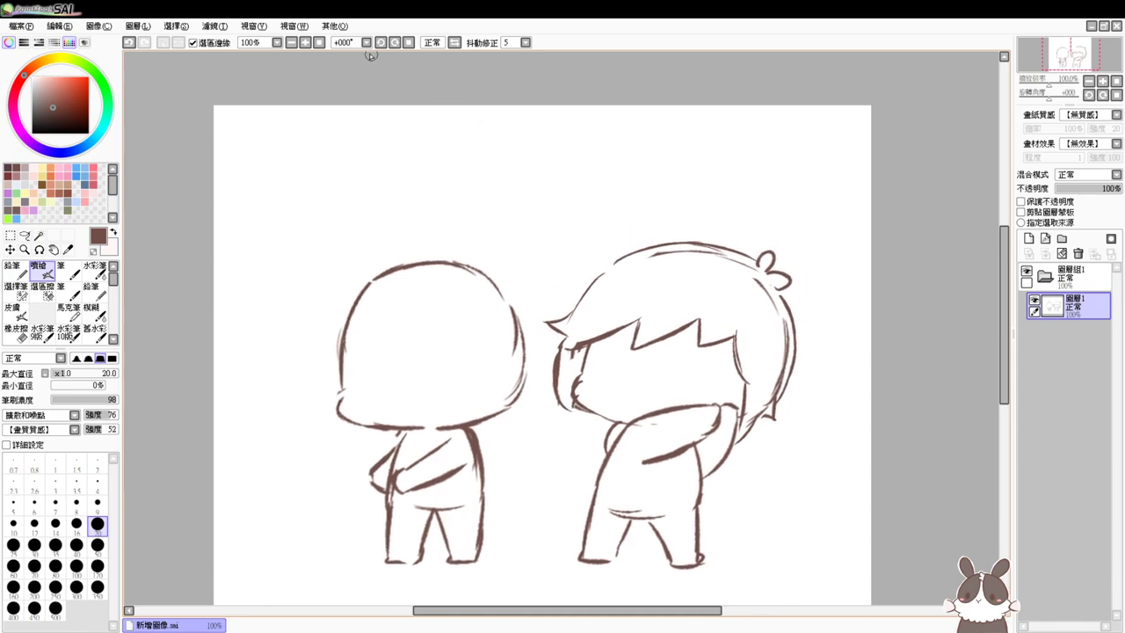
click(305, 42)
click(305, 43)
click(305, 42)
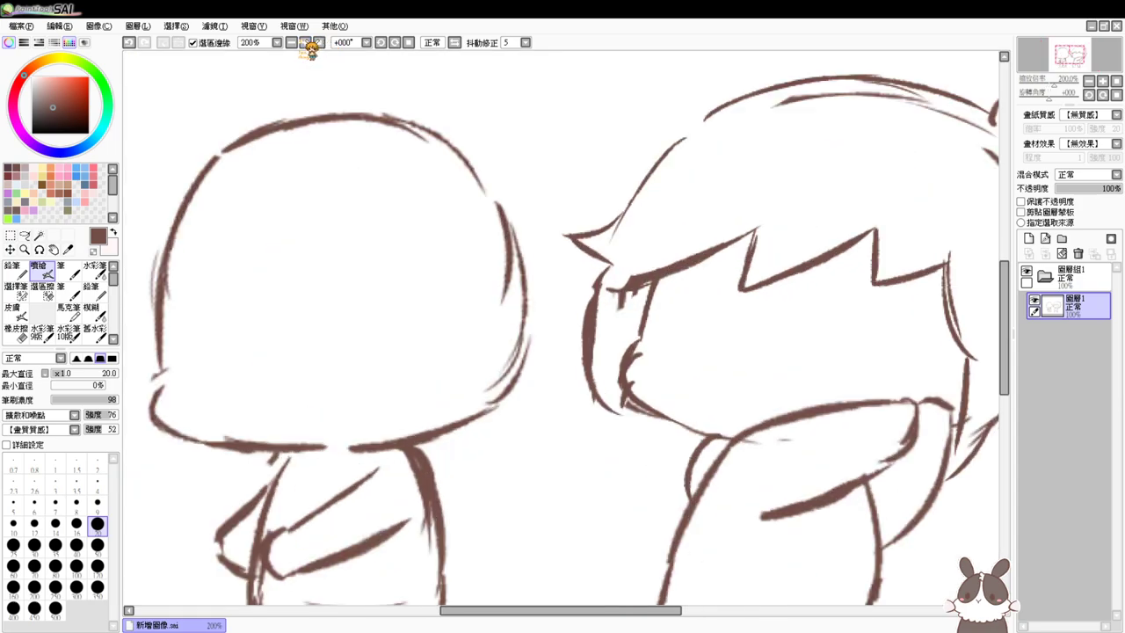
click(292, 42)
click(291, 42)
click(292, 42)
key(ctrl+t)
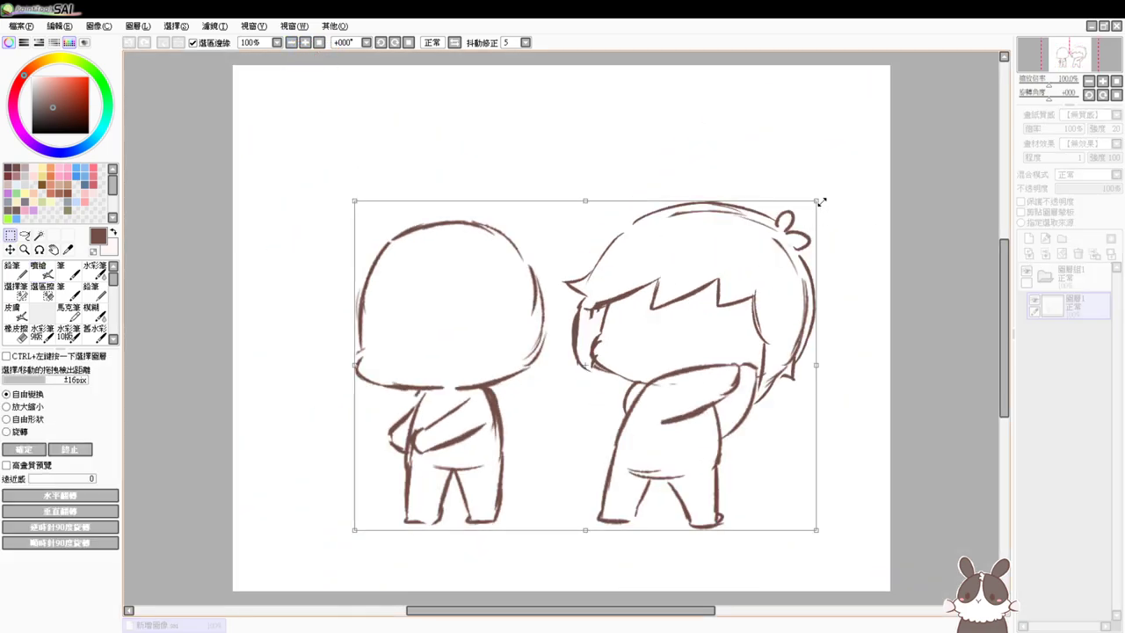
drag(822, 202, 806, 212)
drag(772, 283, 772, 266)
key(Return)
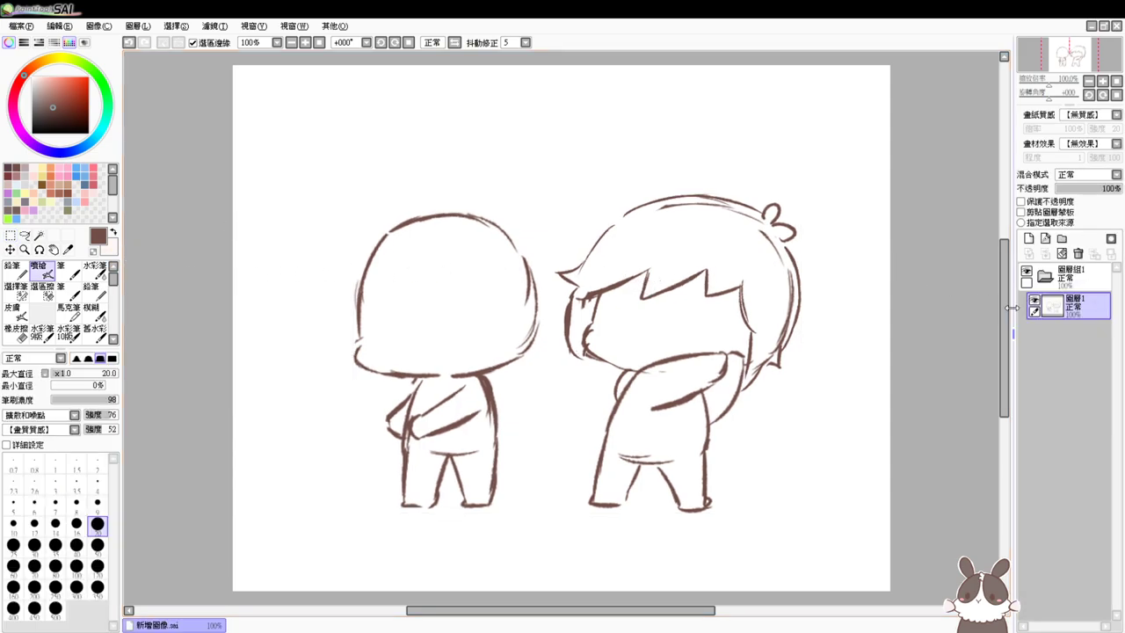
Clean up the right figure's bangs by erasing the thick ends and tall peaks and redrawing a flatter zigzag
key(e)
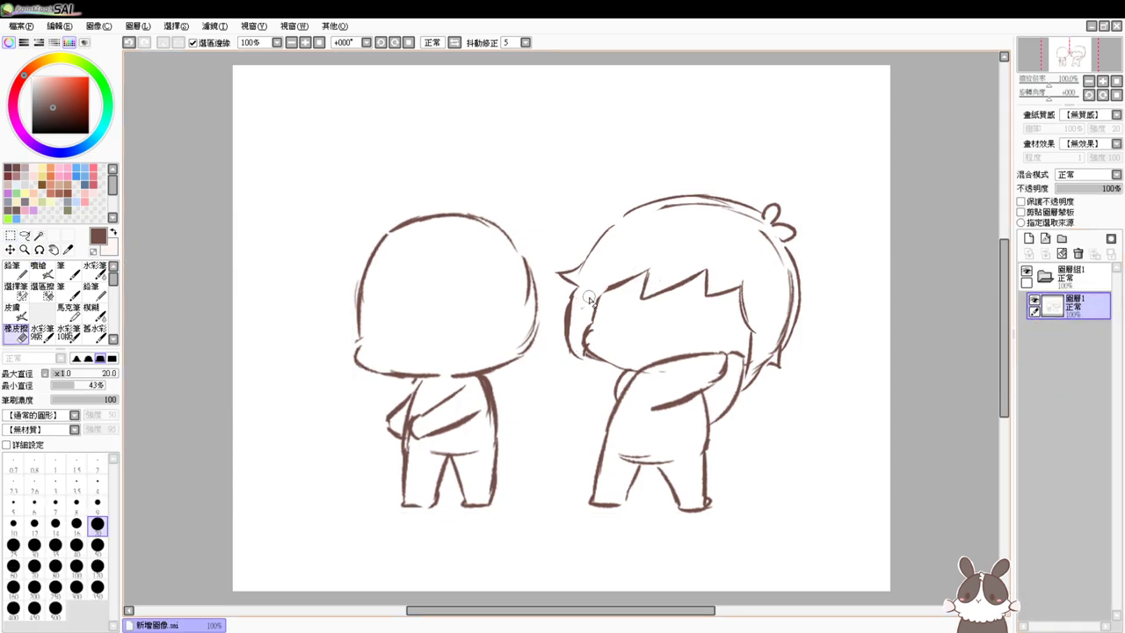
drag(605, 292, 646, 282)
key(b)
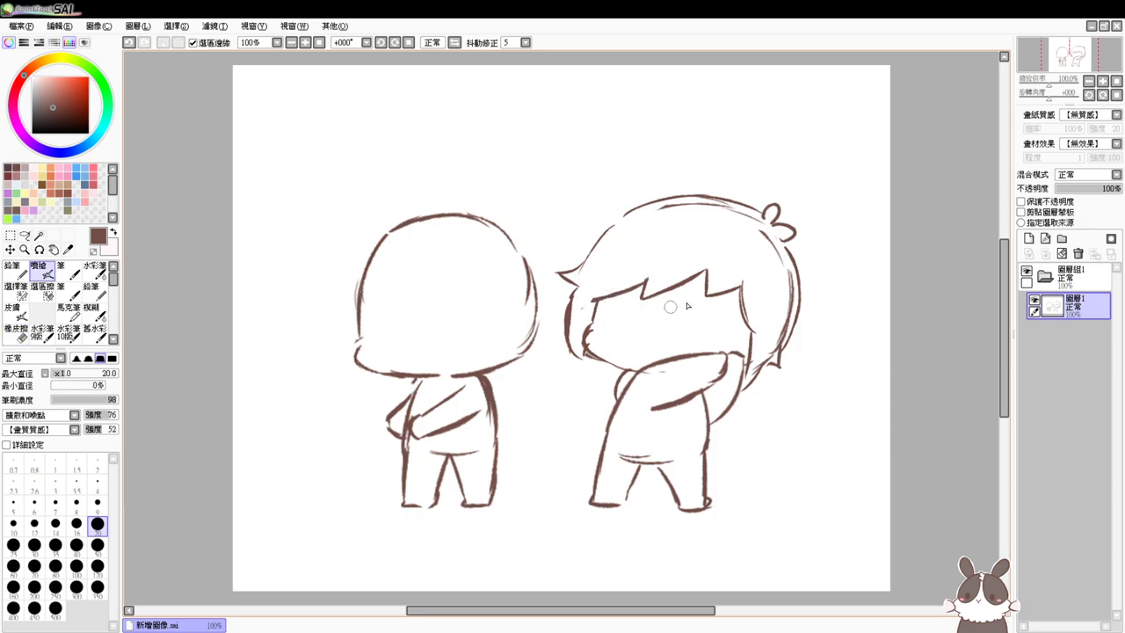
key(e)
mouse_move(725, 268)
mouse_down()
mouse_move(642, 299)
mouse_move(708, 283)
mouse_move(714, 300)
mouse_move(708, 281)
mouse_move(702, 304)
mouse_move(745, 292)
mouse_up()
key(e)
key(e)
key(b)
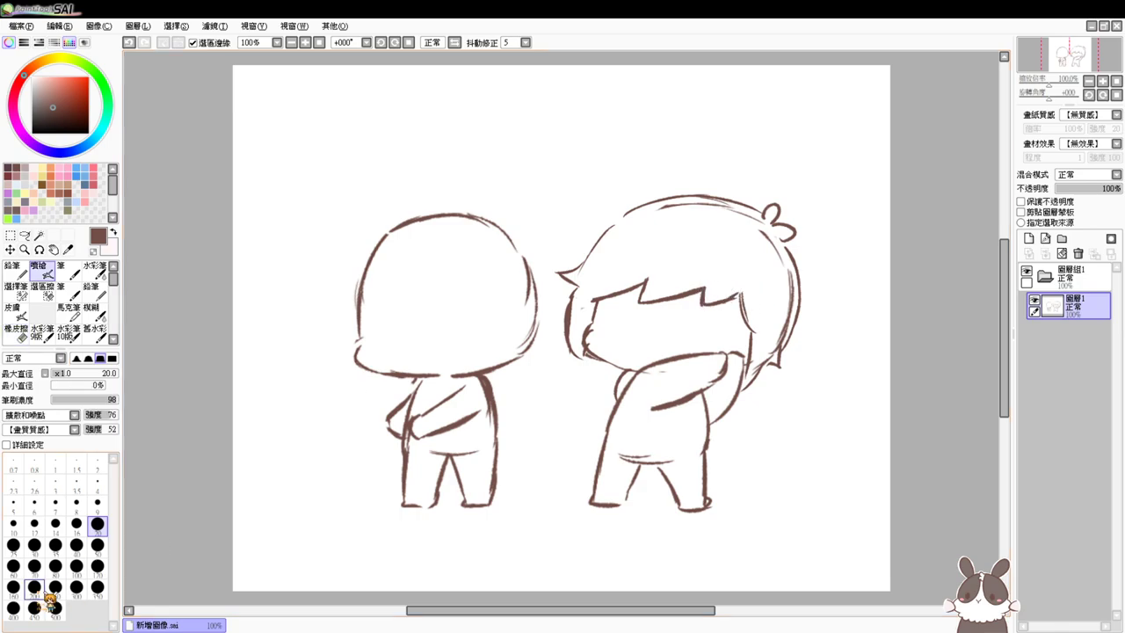
Draw two long rounded rabbit ears on top of the right figure's head
key(alt+Tab)
mouse_move(735, 255)
mouse_down()
mouse_move(755, 135)
mouse_move(748, 237)
mouse_up()
key(ctrl+z)
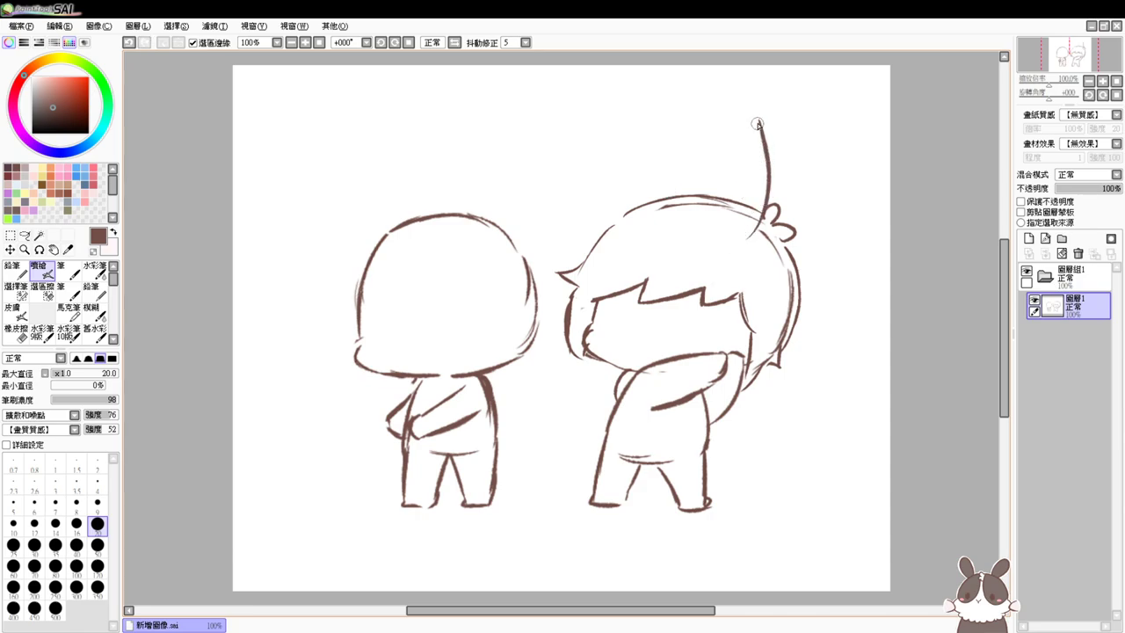
mouse_move(757, 123)
mouse_down()
mouse_move(735, 209)
mouse_move(718, 168)
mouse_move(731, 227)
mouse_up()
mouse_move(591, 144)
mouse_down()
mouse_move(638, 202)
mouse_move(580, 154)
mouse_move(571, 196)
mouse_move(605, 214)
mouse_up()
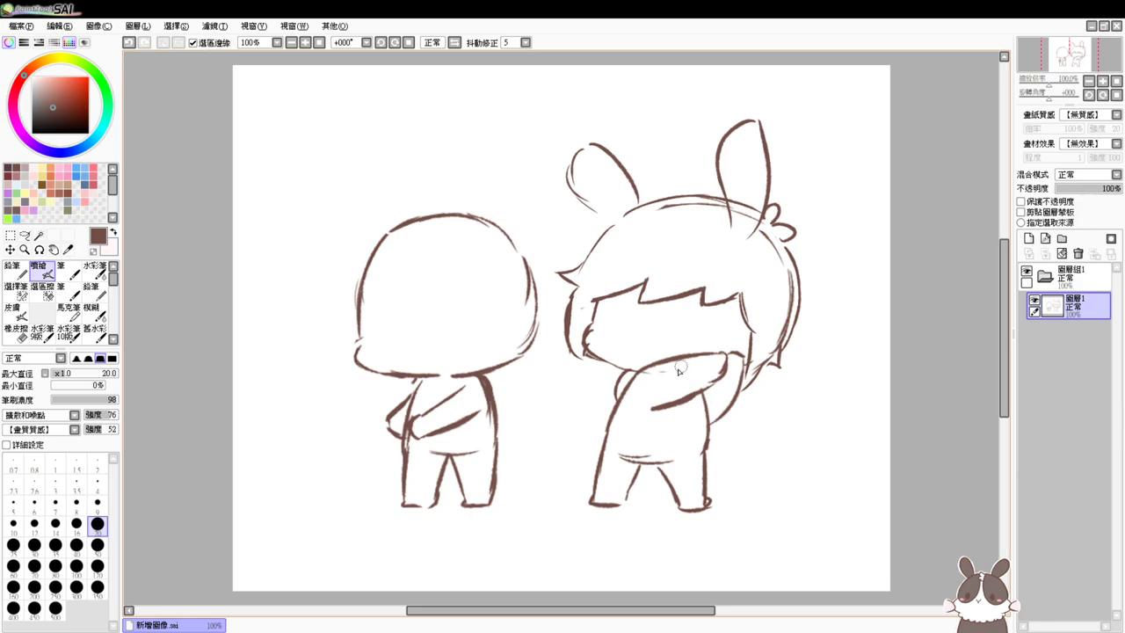
Add a cuff line to the right figure's raised sleeve and redraw the underside of the arm as a rounded sleeve
mouse_move(669, 362)
mouse_down()
mouse_move(676, 397)
mouse_move(722, 401)
mouse_move(702, 398)
mouse_up()
drag(723, 367, 726, 388)
key(e)
mouse_move(702, 392)
mouse_down()
mouse_move(646, 412)
mouse_move(637, 374)
mouse_move(623, 405)
mouse_up()
key(b)
key(e)
key(v)
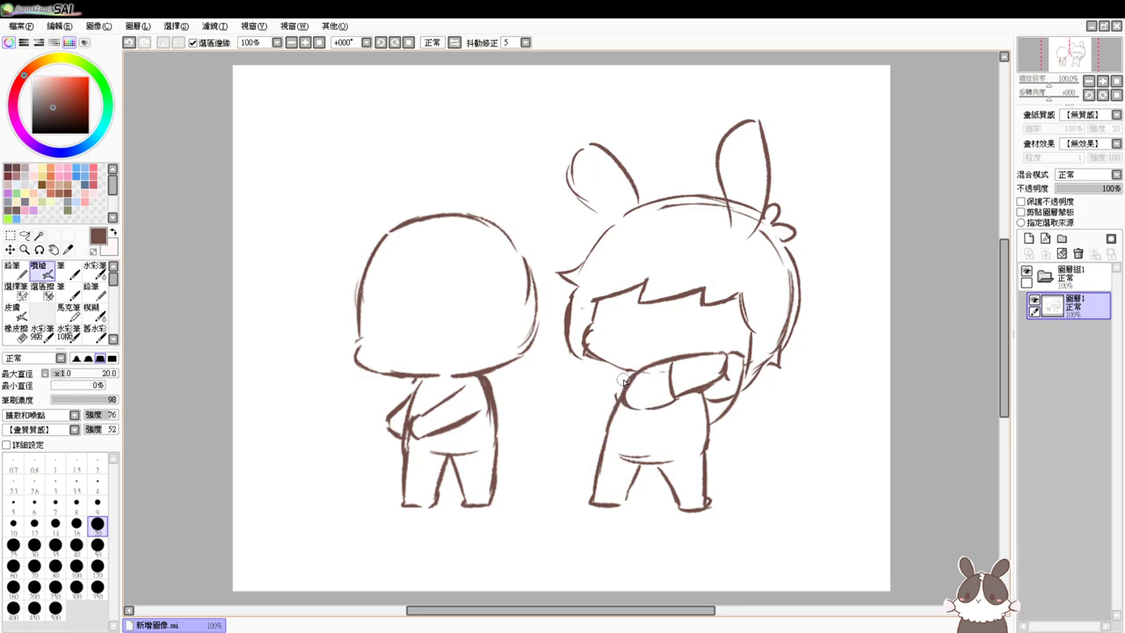
Draw a horizontal line across the right figure's waist and erase the old hip curve and stray foot marks
mouse_move(655, 429)
mouse_down()
mouse_move(623, 426)
mouse_move(709, 429)
mouse_up()
key(ctrl+z)
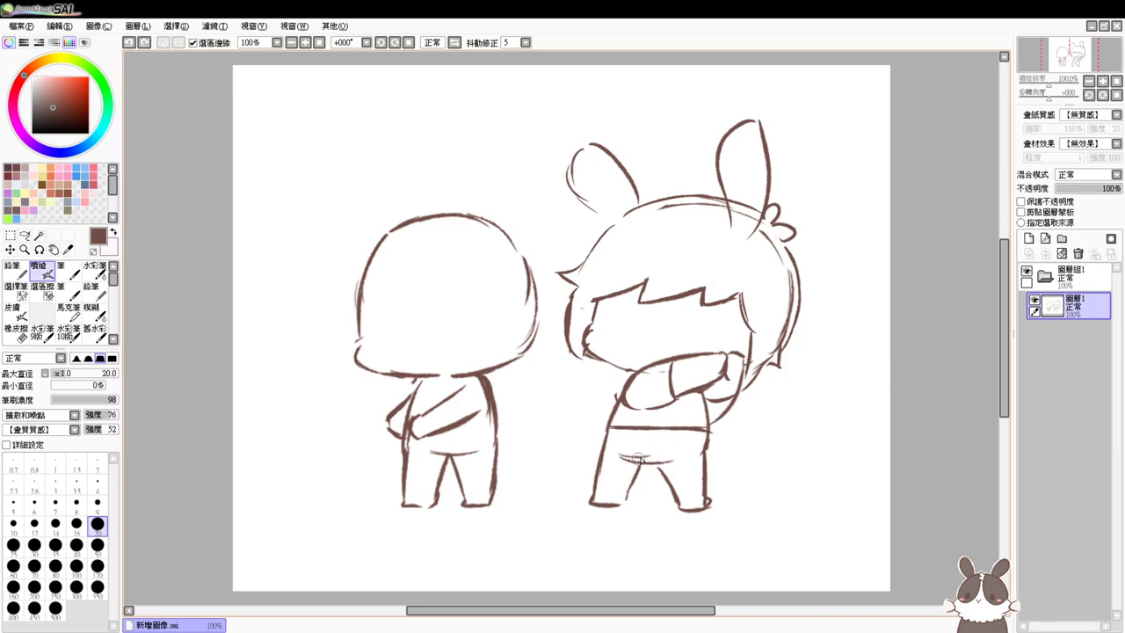
mouse_move(710, 494)
mouse_down()
mouse_move(678, 512)
mouse_move(677, 500)
mouse_move(706, 505)
mouse_up()
key(e)
drag(622, 457, 672, 462)
key(b)
Draw the right figure's shirt hem, and replace the line above it with a scalloped shape across the torso
drag(607, 438, 691, 444)
key(ctrl+z)
drag(608, 439, 716, 442)
key(e)
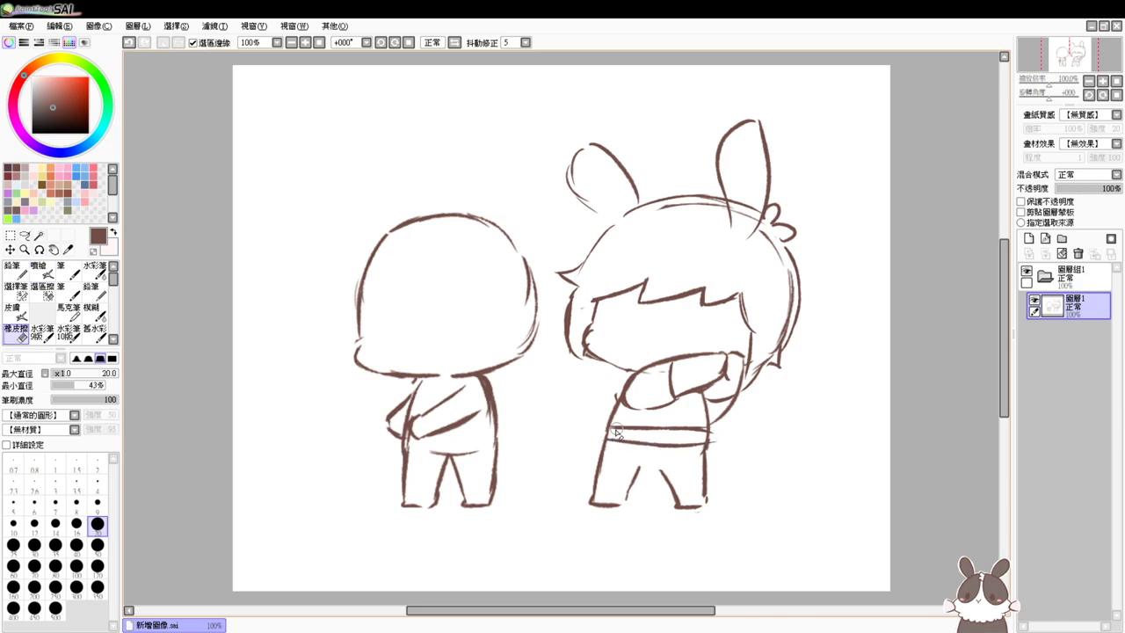
mouse_move(617, 432)
mouse_down()
mouse_move(693, 433)
mouse_move(610, 427)
mouse_move(651, 413)
mouse_move(661, 421)
mouse_move(654, 409)
mouse_move(666, 418)
mouse_move(659, 427)
mouse_move(633, 408)
mouse_up()
key(v)
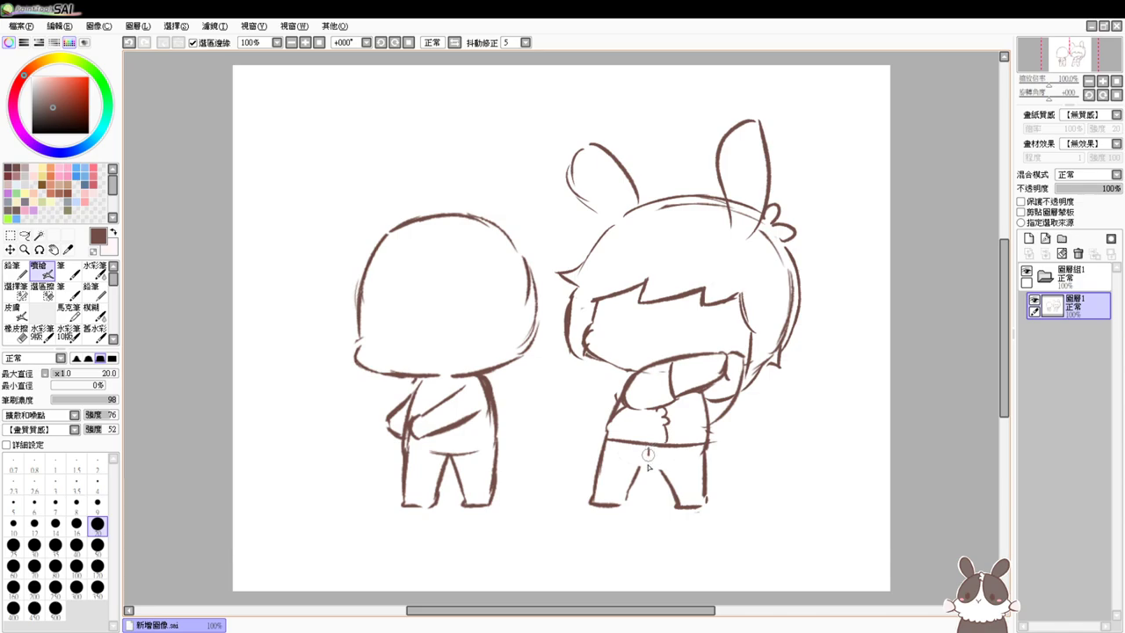
Draw shorts on the right figure with a centre fly, leg hems across the thighs and cleaned-up sides
drag(648, 454, 649, 467)
mouse_move(656, 449)
mouse_down()
mouse_move(655, 467)
mouse_move(671, 463)
mouse_up()
mouse_move(594, 475)
mouse_down()
mouse_move(724, 475)
mouse_move(705, 456)
mouse_move(704, 472)
mouse_move(710, 475)
mouse_up()
key(ctrl+z)
key(e)
key(b)
key(e)
drag(606, 440, 597, 464)
key(b)
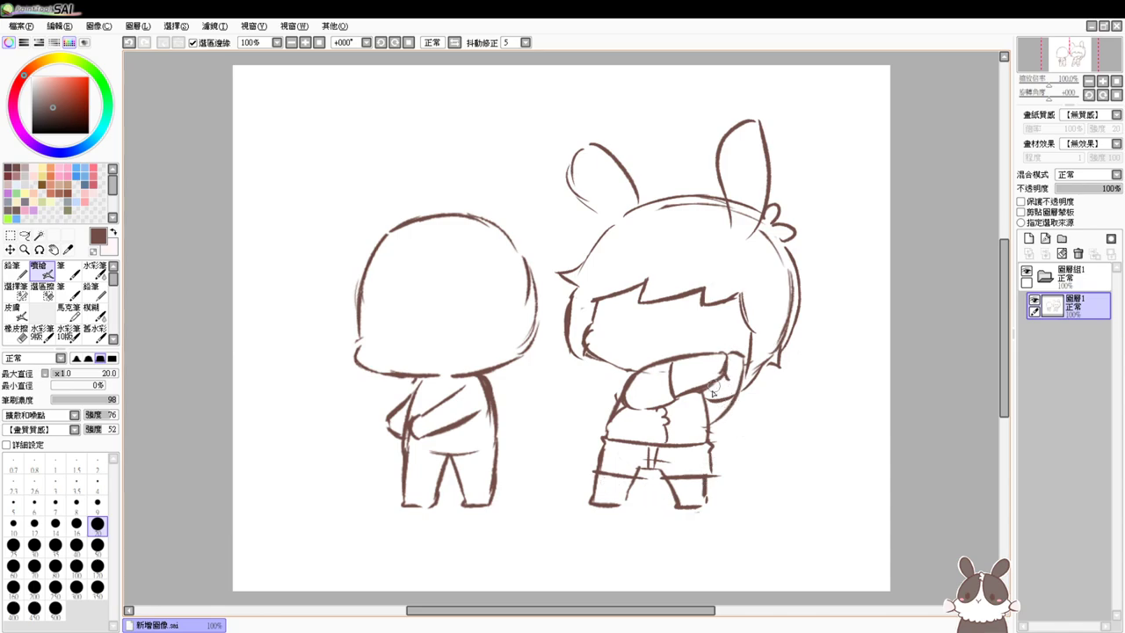
Draw a long narrow blade rising from the right figure's raised hand past its head, with a handle below the hand
key(e)
drag(732, 379, 726, 386)
key(b)
key(ctrl+z)
drag(701, 157, 717, 213)
key(ctrl+z)
mouse_move(701, 156)
mouse_down()
mouse_move(728, 307)
mouse_move(726, 352)
mouse_move(692, 427)
mouse_up()
drag(723, 376, 691, 436)
drag(702, 157, 726, 304)
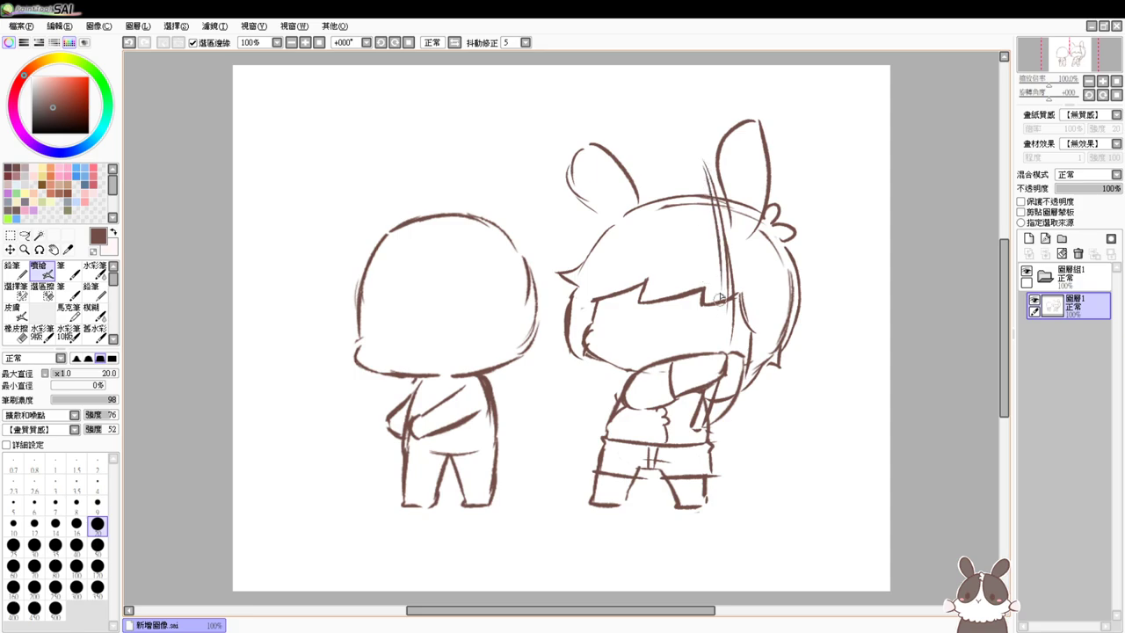
mouse_move(722, 224)
mouse_down()
mouse_move(716, 351)
mouse_move(736, 267)
mouse_move(732, 258)
mouse_move(720, 354)
mouse_up()
mouse_move(733, 309)
mouse_down()
mouse_move(731, 350)
mouse_move(748, 384)
mouse_move(768, 369)
mouse_move(744, 384)
mouse_up()
Erase the lower back hair of the right figure and redraw it curving down to a pointed tip behind the raised hand
key(e)
key(b)
drag(764, 369, 746, 384)
key(e)
mouse_move(781, 341)
mouse_down()
mouse_move(774, 364)
mouse_move(780, 351)
mouse_up()
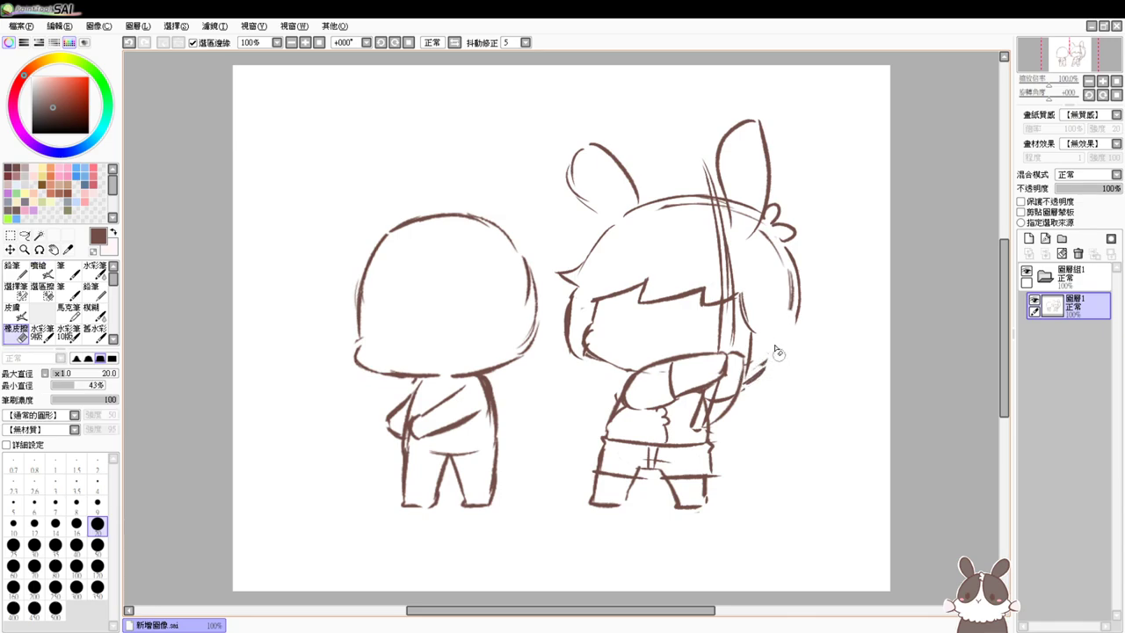
key(b)
mouse_move(798, 304)
mouse_down()
mouse_move(779, 362)
mouse_move(785, 344)
mouse_move(746, 387)
mouse_move(759, 376)
mouse_up()
key(ctrl+z)
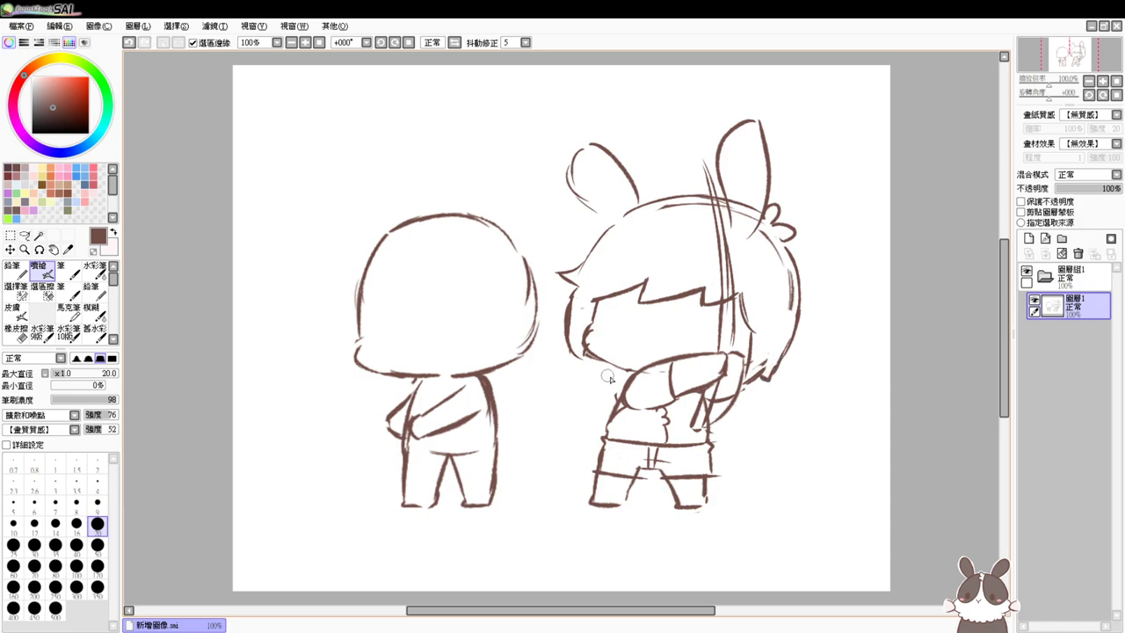
drag(626, 329, 613, 322)
mouse_move(685, 330)
mouse_down()
mouse_move(707, 326)
mouse_move(707, 344)
mouse_up()
mouse_move(640, 360)
mouse_down()
mouse_move(642, 346)
mouse_move(660, 356)
mouse_up()
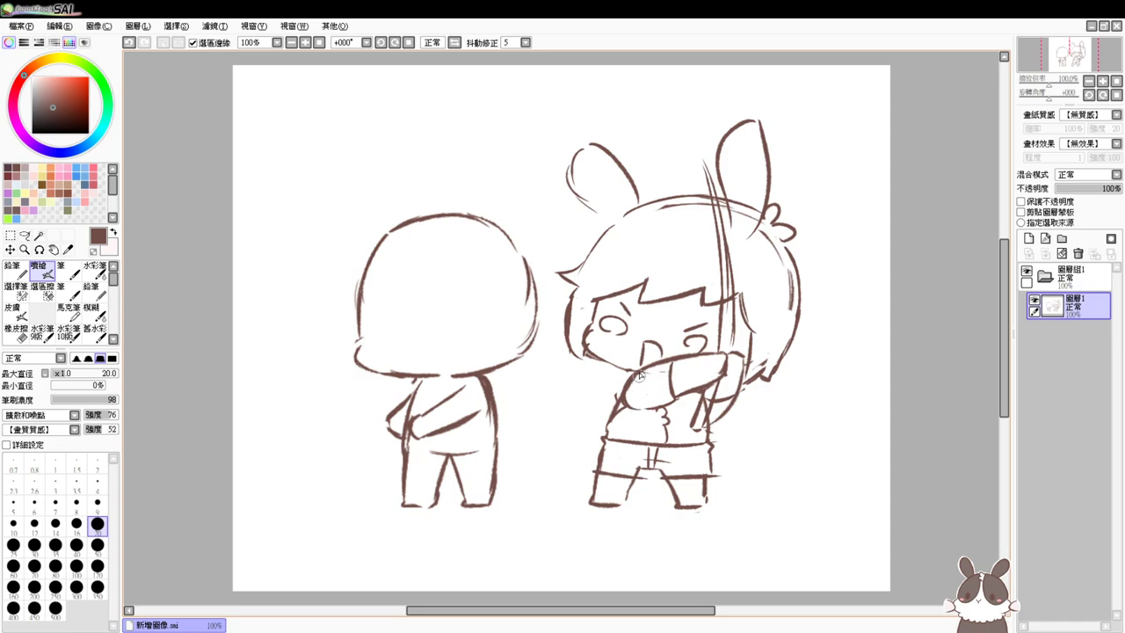
key(e)
mouse_move(692, 330)
mouse_down()
mouse_move(644, 338)
mouse_move(656, 342)
mouse_move(652, 355)
mouse_move(617, 326)
mouse_move(602, 338)
mouse_move(599, 327)
mouse_move(628, 298)
mouse_move(633, 344)
mouse_move(645, 338)
mouse_move(639, 360)
mouse_move(659, 327)
mouse_move(672, 361)
mouse_up()
Draw a tall open mouth and two large round eyes on the right figure's face, undoing and erasing poor eye strokes
key(b)
key(ctrl+z)
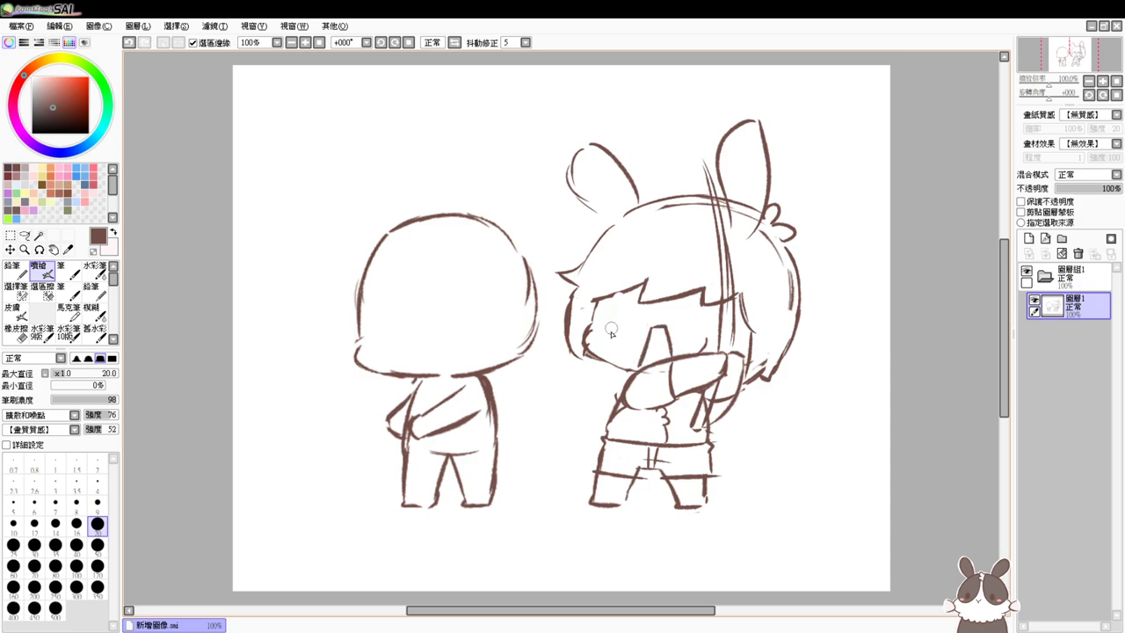
mouse_move(608, 328)
mouse_down()
mouse_move(637, 334)
mouse_move(621, 321)
mouse_move(650, 336)
mouse_move(692, 329)
mouse_move(619, 326)
mouse_up()
key(ctrl+z)
key(ctrl+z)
key(ctrl+z)
key(e)
drag(706, 337, 703, 348)
key(e)
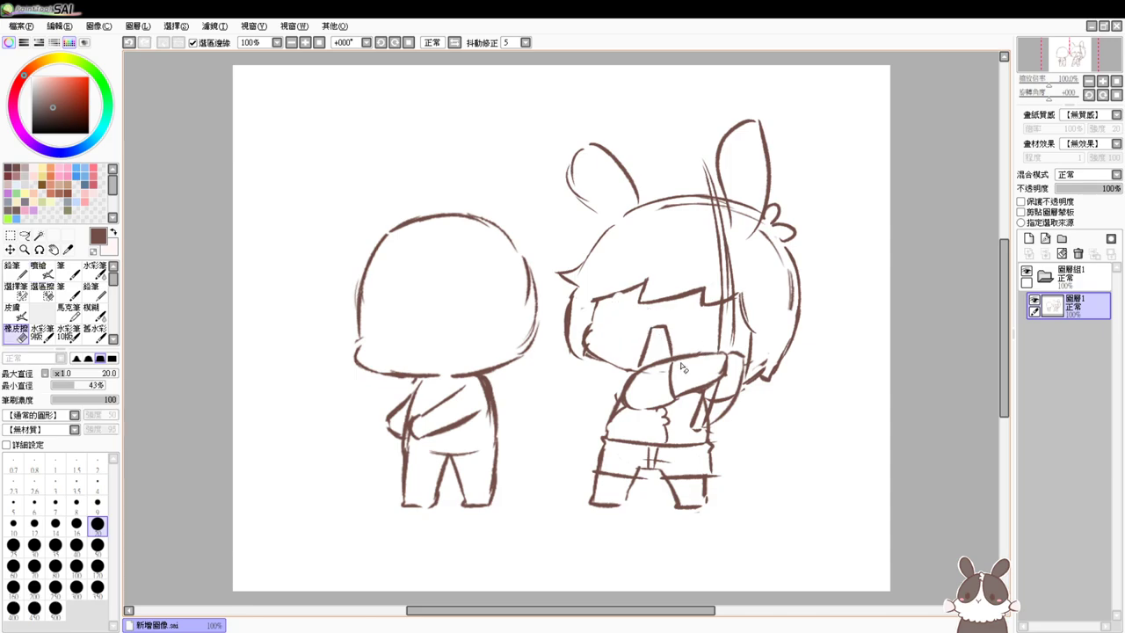
mouse_move(614, 334)
mouse_down()
mouse_move(635, 318)
mouse_move(615, 344)
mouse_up()
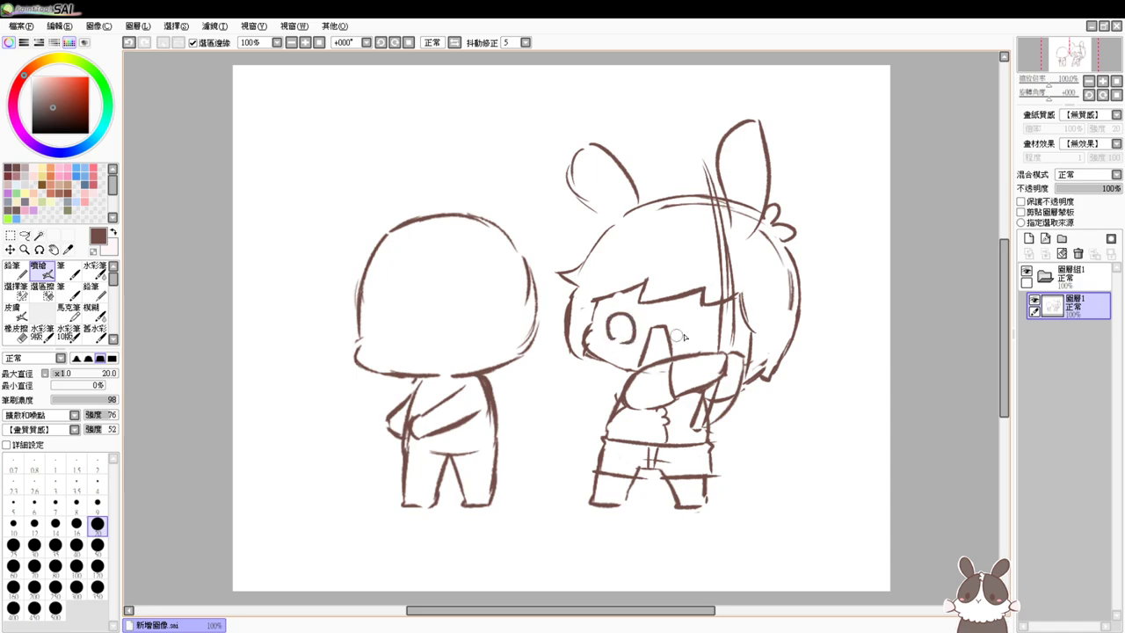
mouse_move(687, 331)
mouse_down()
mouse_move(694, 346)
mouse_move(708, 330)
mouse_move(689, 322)
mouse_up()
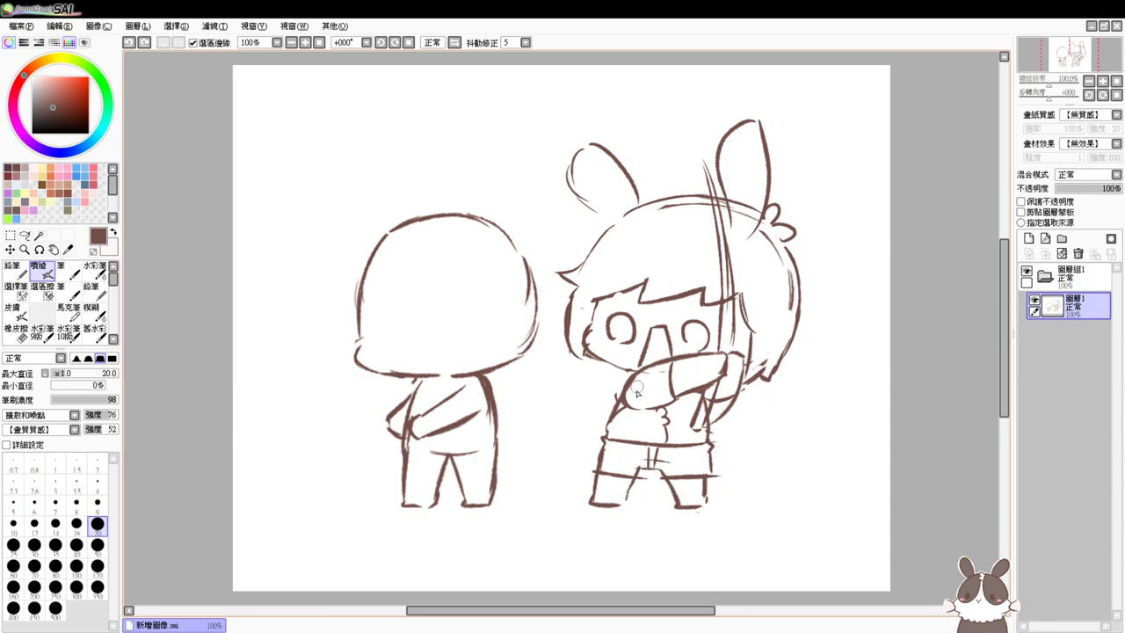
Refine the shoulder and sleeve outlines of the right figure's raised arm and draw fingers gripping the handle
key(e)
drag(639, 387, 631, 400)
key(b)
key(e)
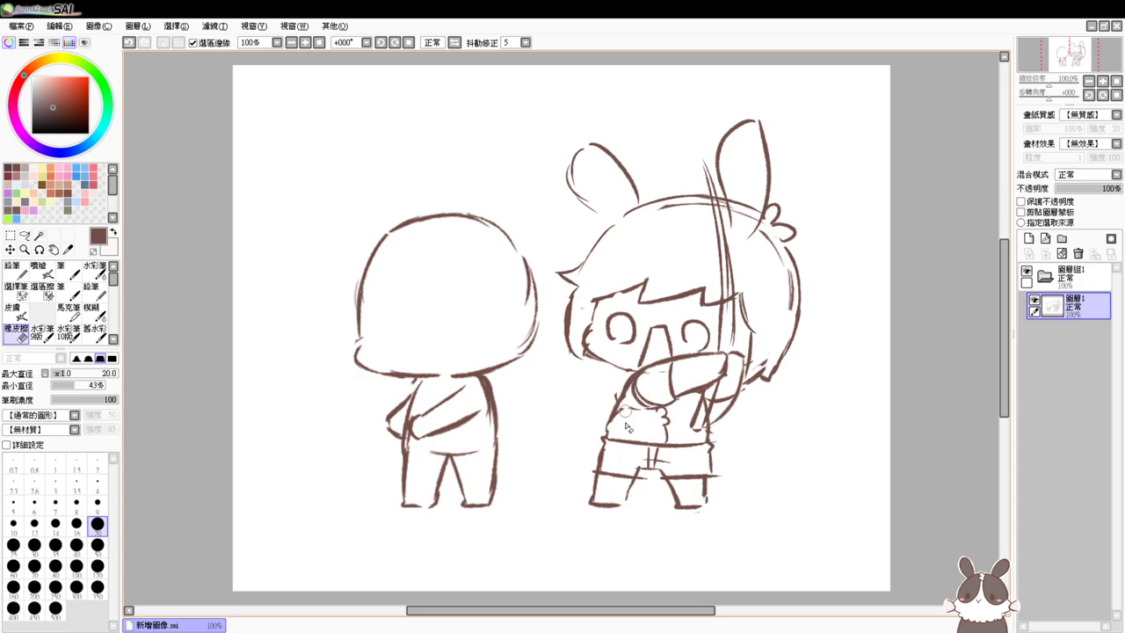
key(e)
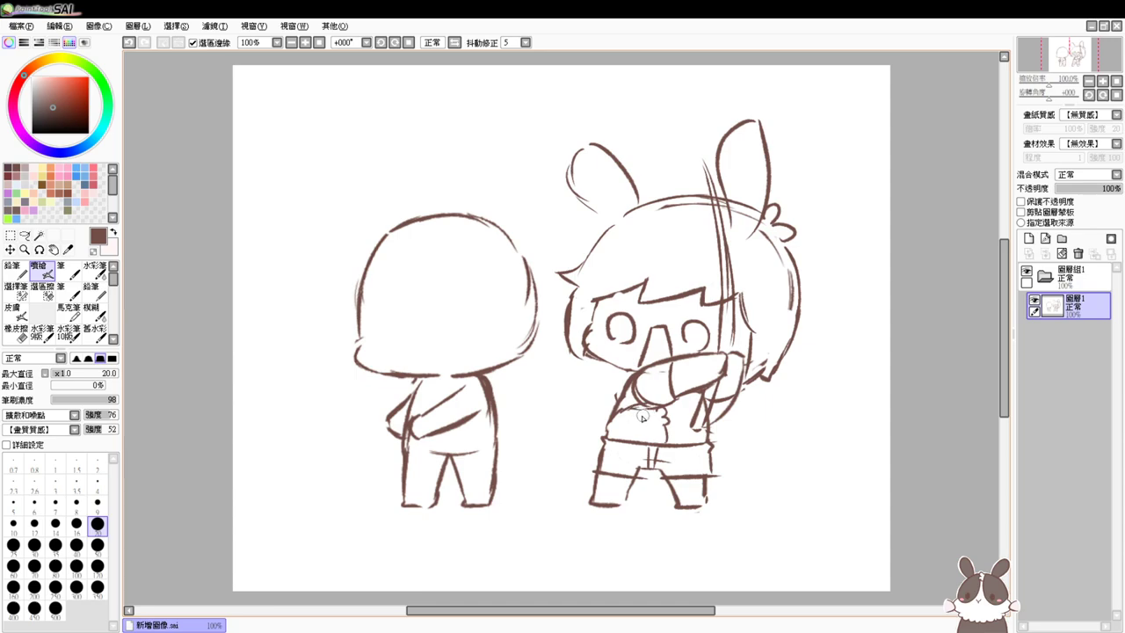
drag(652, 399, 702, 386)
key(e)
drag(729, 355, 726, 373)
key(b)
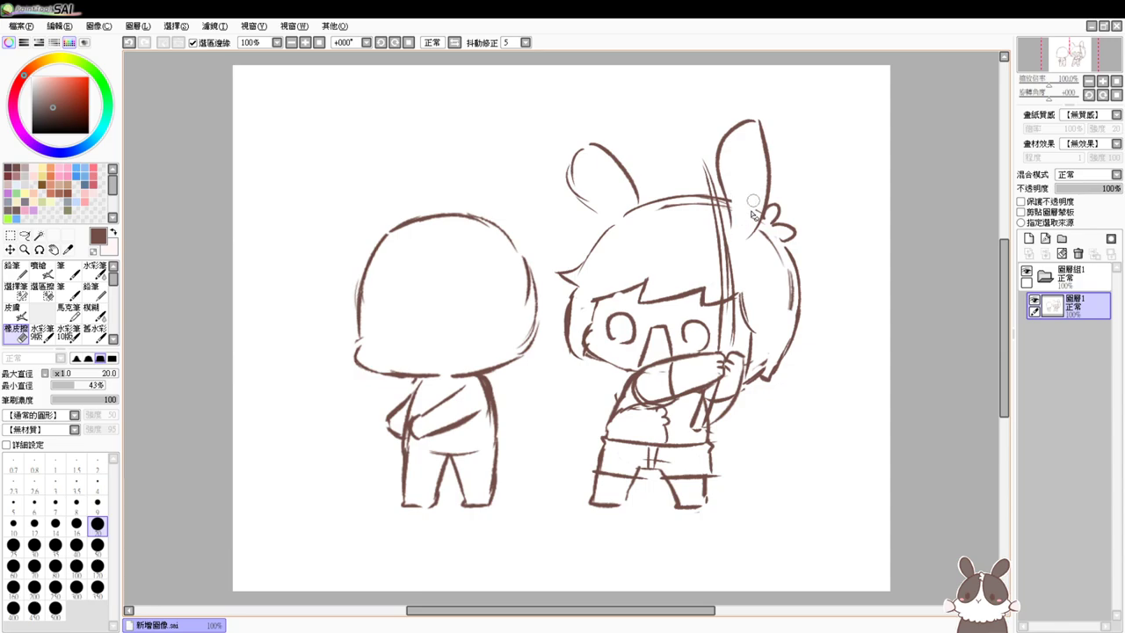
Draw a curly fur tuft at the base of the right figure's rear ear and undo a stray stroke above the head
drag(731, 233, 751, 235)
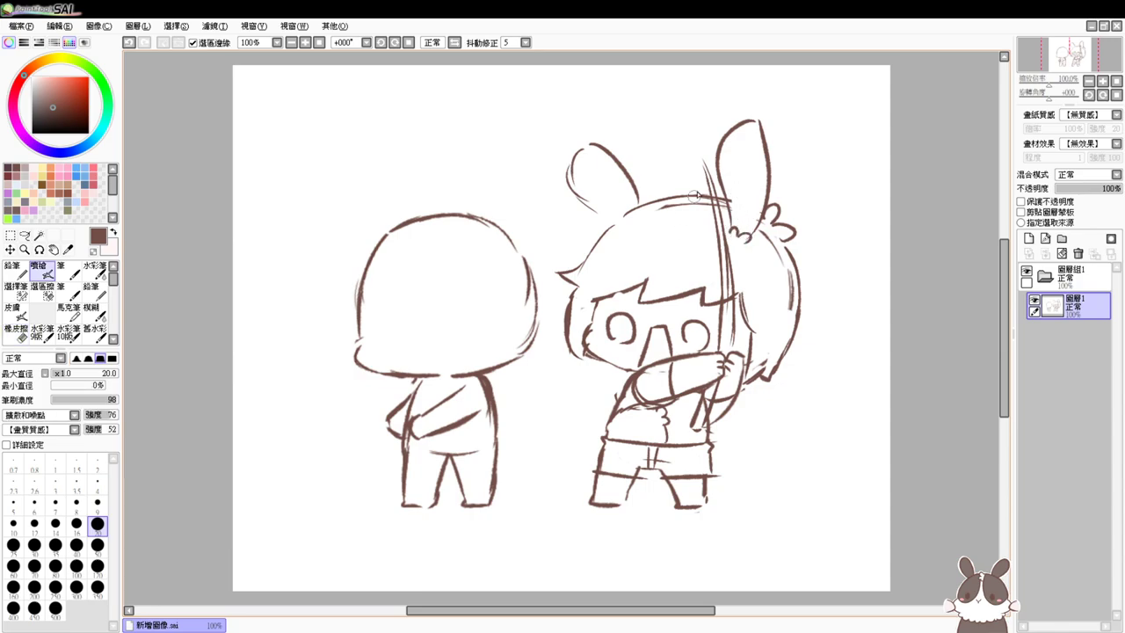
drag(679, 196, 705, 163)
key(ctrl+z)
Move the whole drawing down, scale it a little smaller and centre it on the canvas
drag(812, 428, 814, 440)
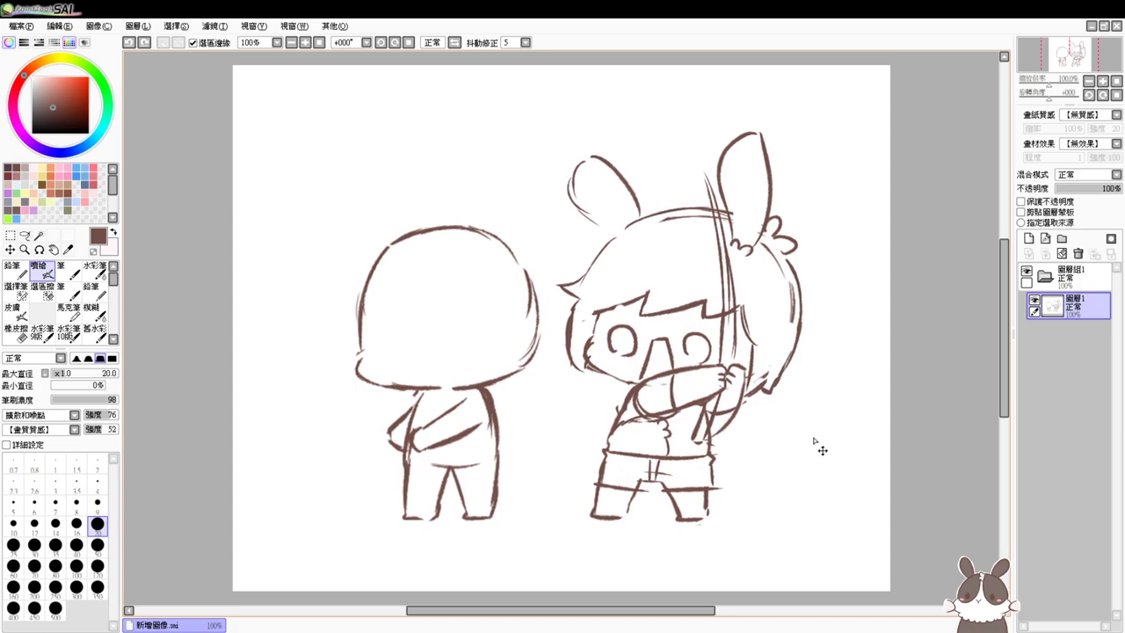
key(ctrl+t)
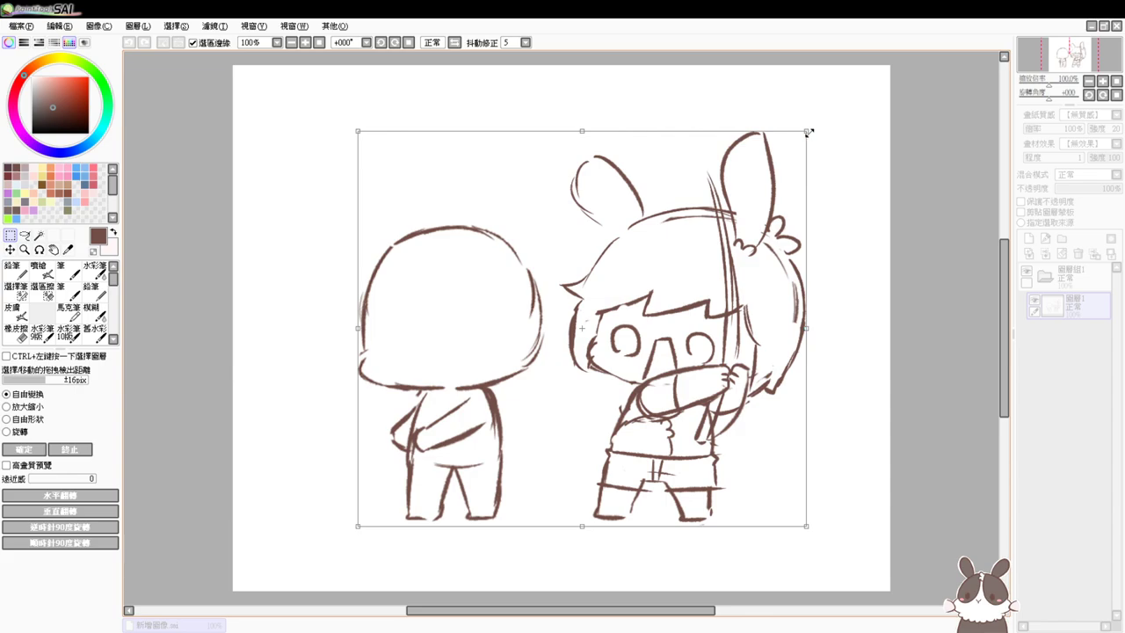
drag(810, 133, 786, 153)
drag(750, 282, 770, 276)
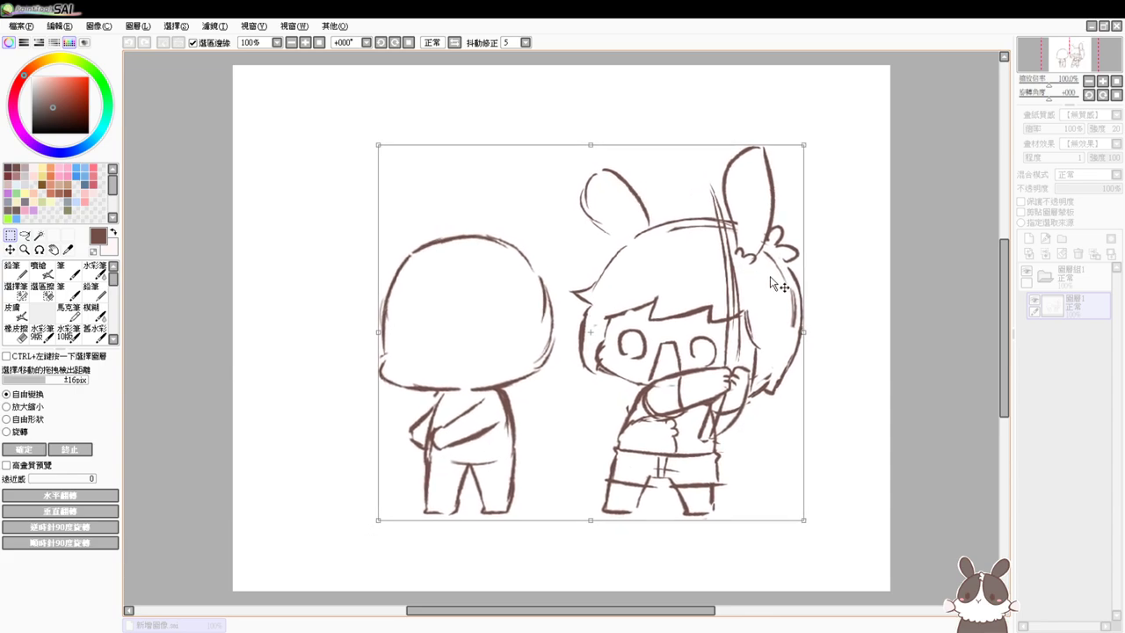
key(Return)
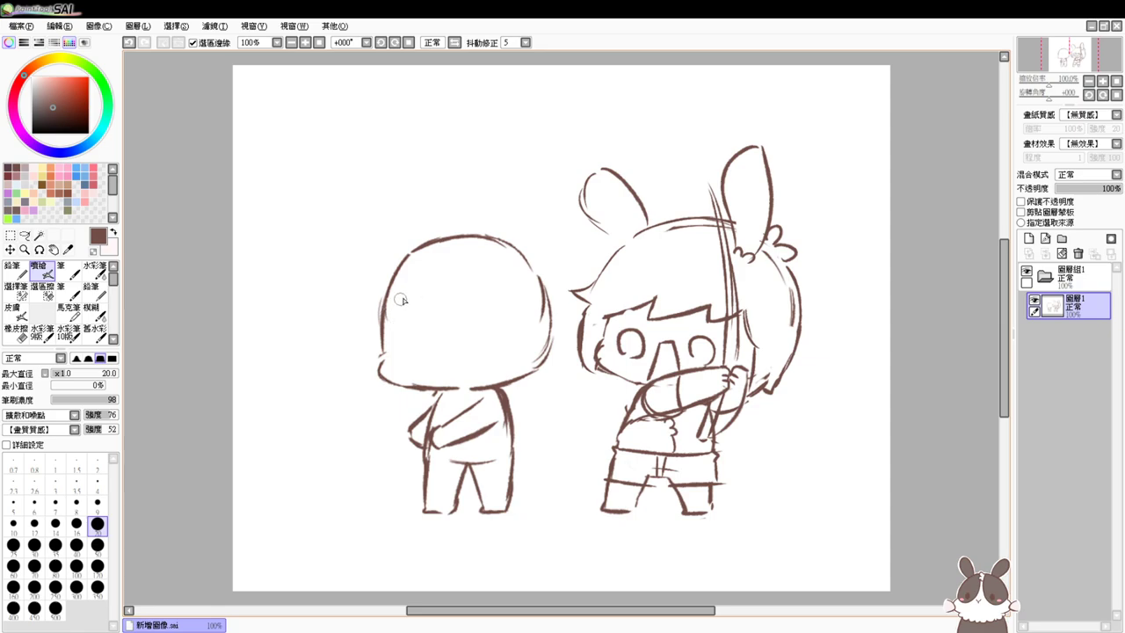
Sketch jagged bangs across the front of the left figure's forehead, undoing poor strokes
mouse_move(384, 333)
mouse_down()
mouse_move(399, 301)
mouse_move(377, 341)
mouse_up()
key(ctrl+z)
mouse_move(406, 298)
mouse_down()
mouse_move(377, 341)
mouse_move(404, 328)
mouse_move(404, 341)
mouse_up()
key(ctrl+z)
mouse_move(407, 295)
mouse_down()
mouse_move(406, 342)
mouse_move(449, 296)
mouse_up()
key(ctrl+z)
mouse_move(406, 342)
mouse_down()
mouse_move(443, 288)
mouse_move(423, 339)
mouse_up()
key(ctrl+z)
mouse_move(443, 294)
mouse_down()
mouse_move(426, 335)
mouse_move(474, 286)
mouse_up()
drag(473, 286, 489, 312)
key(e)
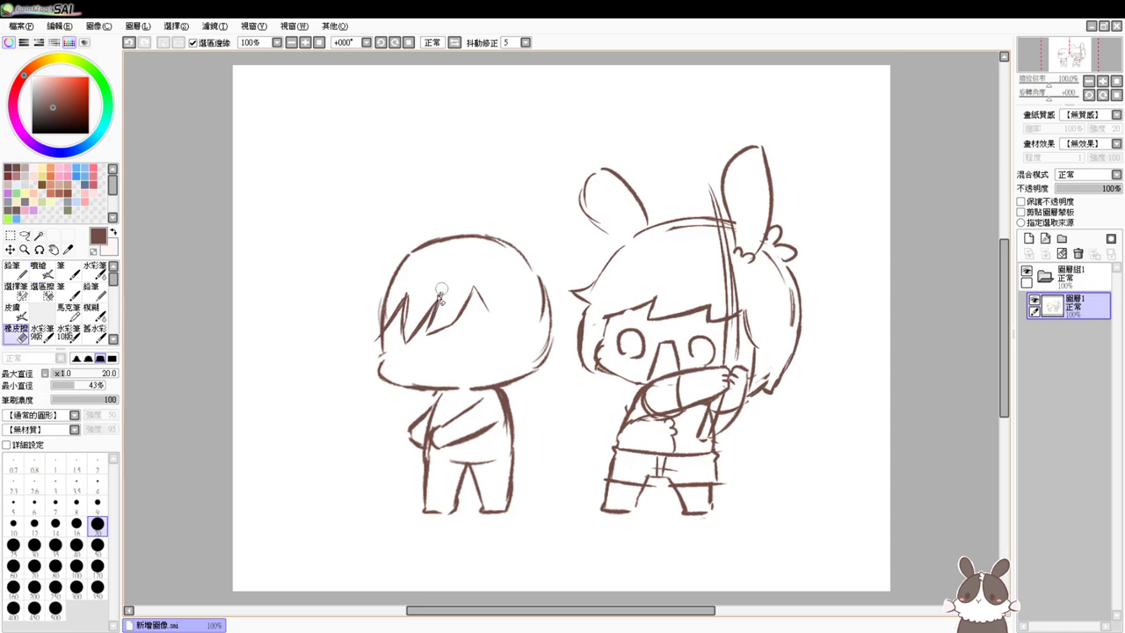
key(v)
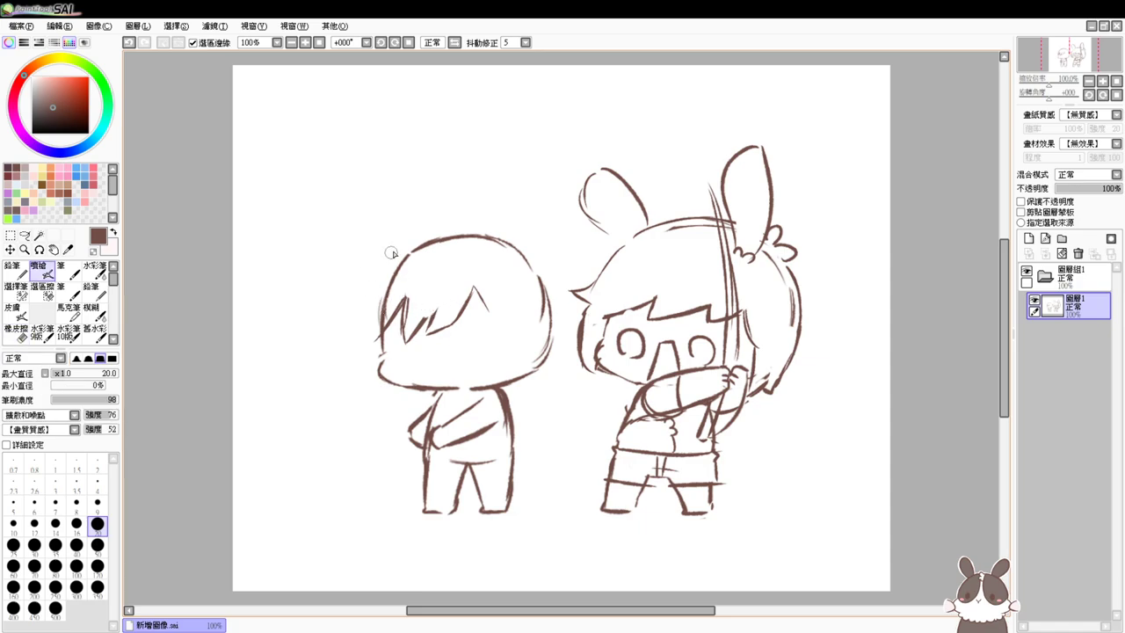
Draw the left figure's front hair outline, flaring it outward beyond the head beside the cheek
drag(406, 246, 373, 316)
key(ctrl+z)
mouse_move(383, 278)
mouse_down()
mouse_move(369, 335)
mouse_move(371, 309)
mouse_move(355, 348)
mouse_move(367, 337)
mouse_move(377, 371)
mouse_up()
key(ctrl+z)
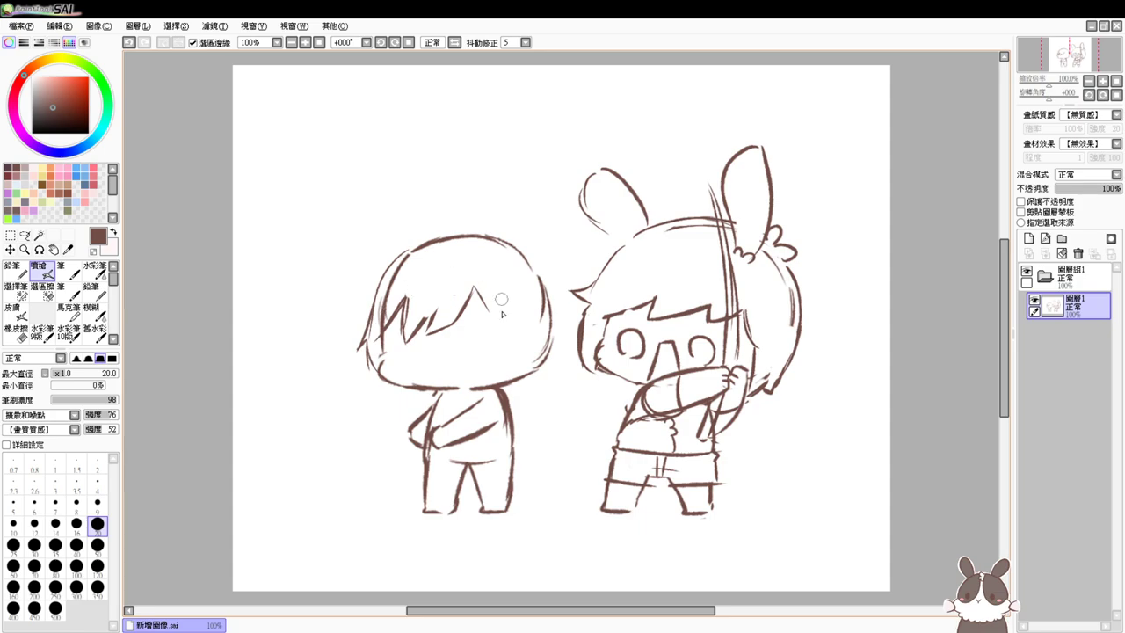
Extend the left figure's bangs with pointed strands toward the back and draw a long lock along the rear side
mouse_move(479, 294)
mouse_down()
mouse_move(490, 335)
mouse_move(497, 307)
mouse_move(508, 357)
mouse_up()
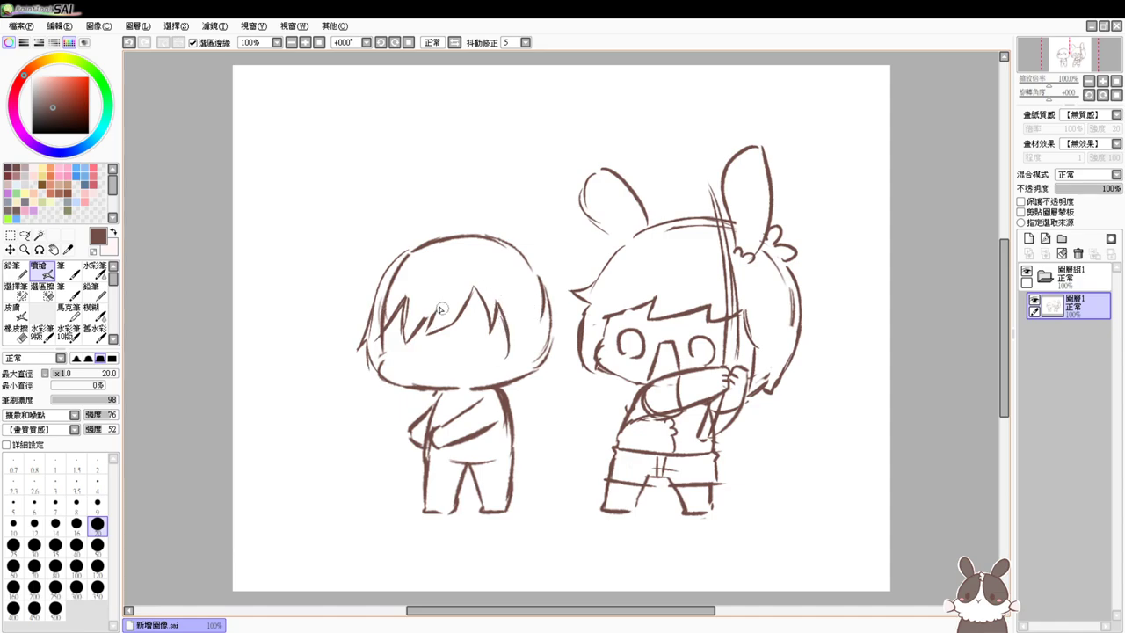
drag(443, 290, 432, 322)
drag(522, 272, 537, 341)
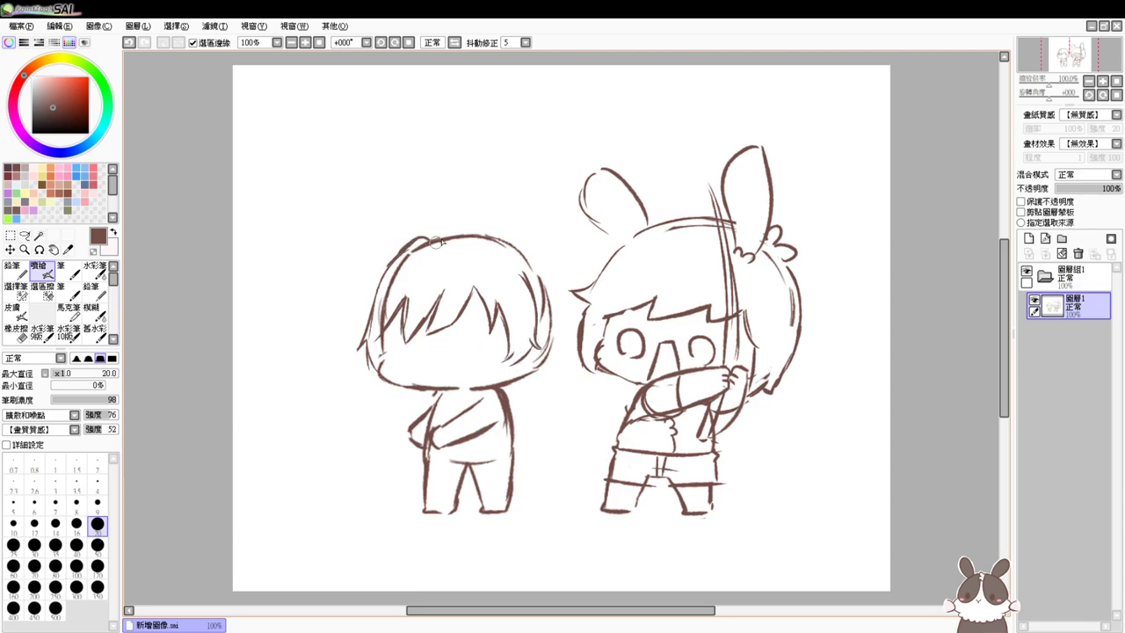
Erase parts of the left figure's round crown line and redraw them as overlapping hair tufts running down the rear side
key(e)
mouse_move(384, 309)
mouse_down()
mouse_move(425, 245)
mouse_move(413, 257)
mouse_move(476, 239)
mouse_move(469, 231)
mouse_move(481, 230)
mouse_move(450, 238)
mouse_move(467, 229)
mouse_move(476, 247)
mouse_move(465, 243)
mouse_move(493, 235)
mouse_up()
key(v)
key(e)
key(v)
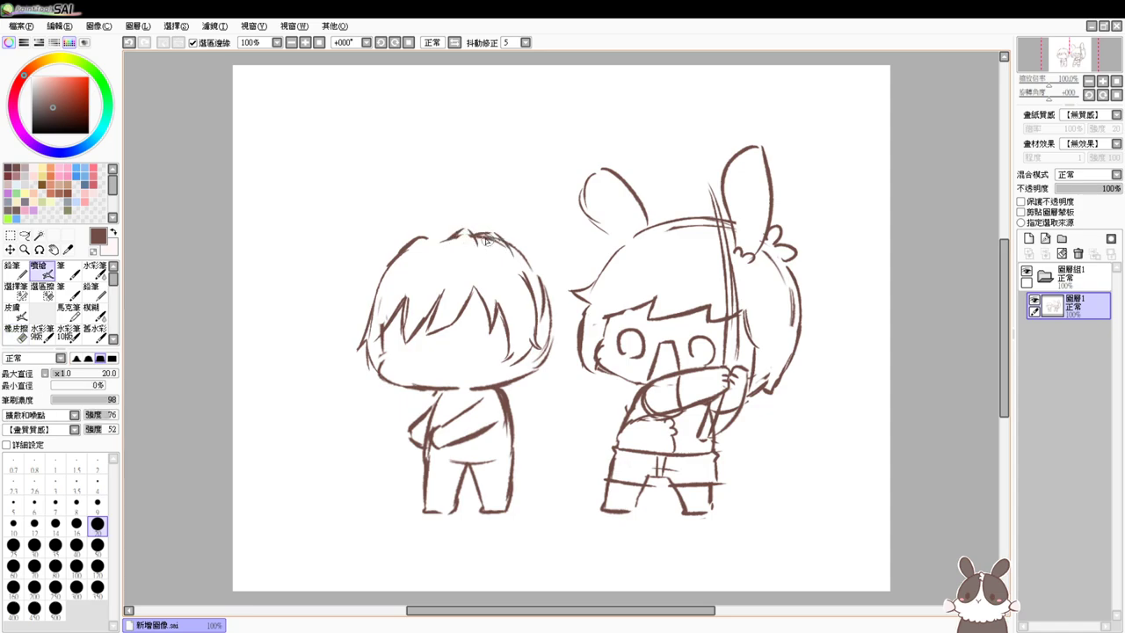
key(e)
key(v)
mouse_move(409, 239)
mouse_down()
mouse_move(466, 226)
mouse_move(518, 237)
mouse_move(527, 251)
mouse_move(501, 238)
mouse_move(529, 255)
mouse_move(543, 286)
mouse_move(541, 268)
mouse_move(545, 320)
mouse_up()
key(e)
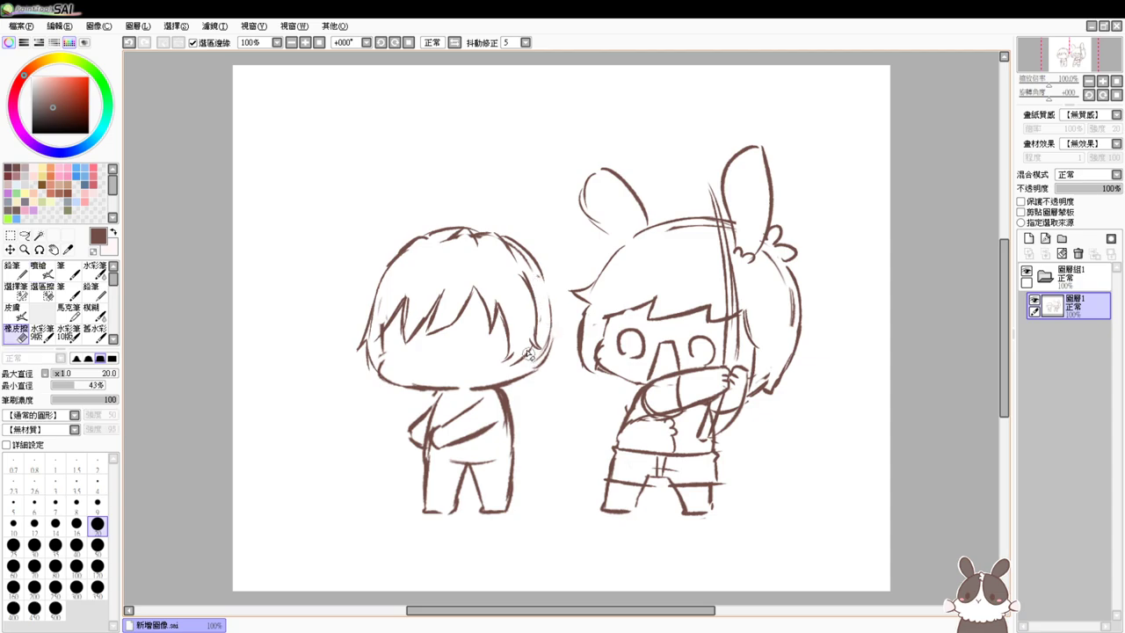
Add side locks beside the left figure's jaw, strengthen the rear hair contour and draw a small ponytail at the nape
key(v)
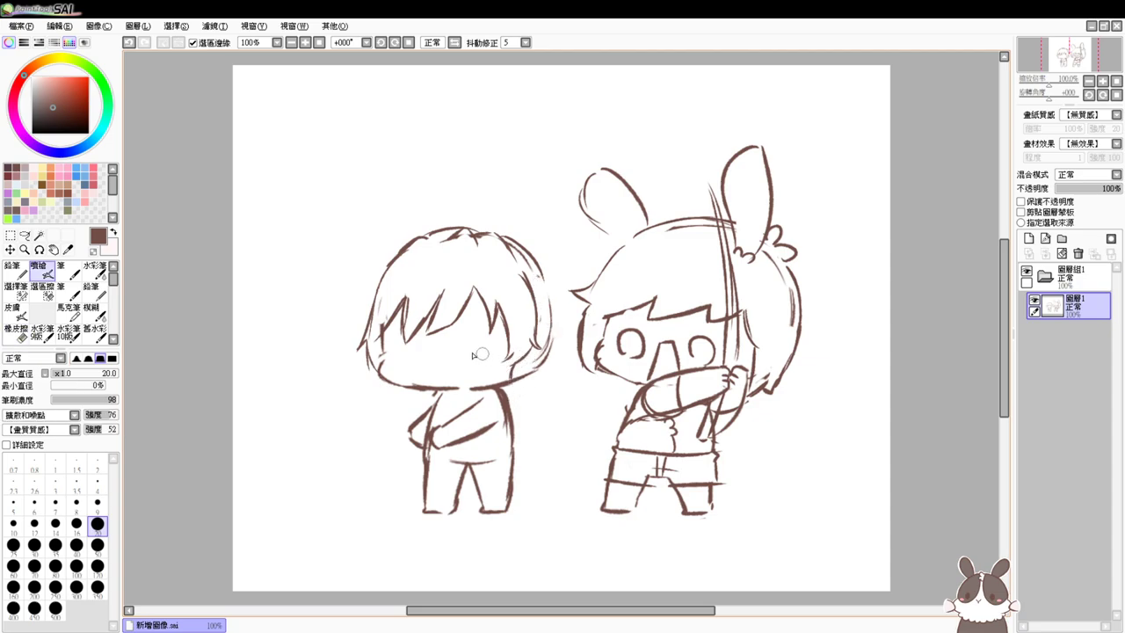
mouse_move(380, 346)
mouse_down()
mouse_move(371, 382)
mouse_move(388, 392)
mouse_up()
key(ctrl+z)
mouse_move(510, 359)
mouse_down()
mouse_move(510, 382)
mouse_move(535, 379)
mouse_move(518, 376)
mouse_move(528, 372)
mouse_up()
key(e)
key(b)
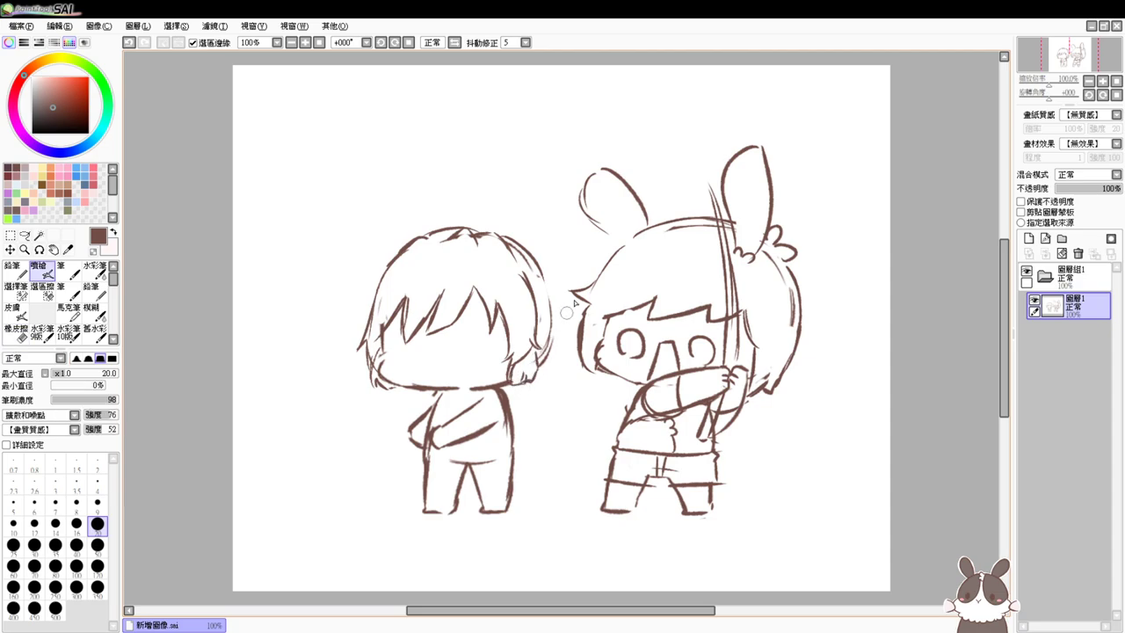
drag(546, 288, 554, 330)
mouse_move(553, 318)
mouse_down()
mouse_move(528, 405)
mouse_move(498, 418)
mouse_up()
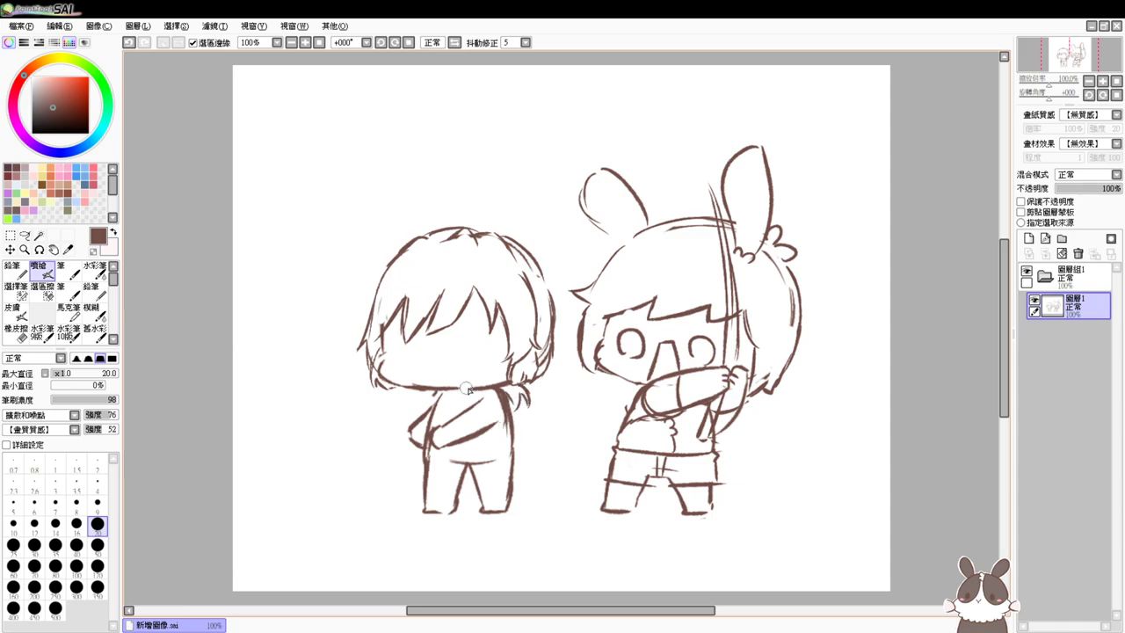
Clean up the left figure's lower face outline and thin the front cheek line, undoing unwanted changes
key(e)
mouse_move(395, 362)
mouse_down()
mouse_move(383, 367)
mouse_move(386, 348)
mouse_move(390, 384)
mouse_move(438, 386)
mouse_up()
key(b)
key(ctrl+z)
key(ctrl+z)
key(e)
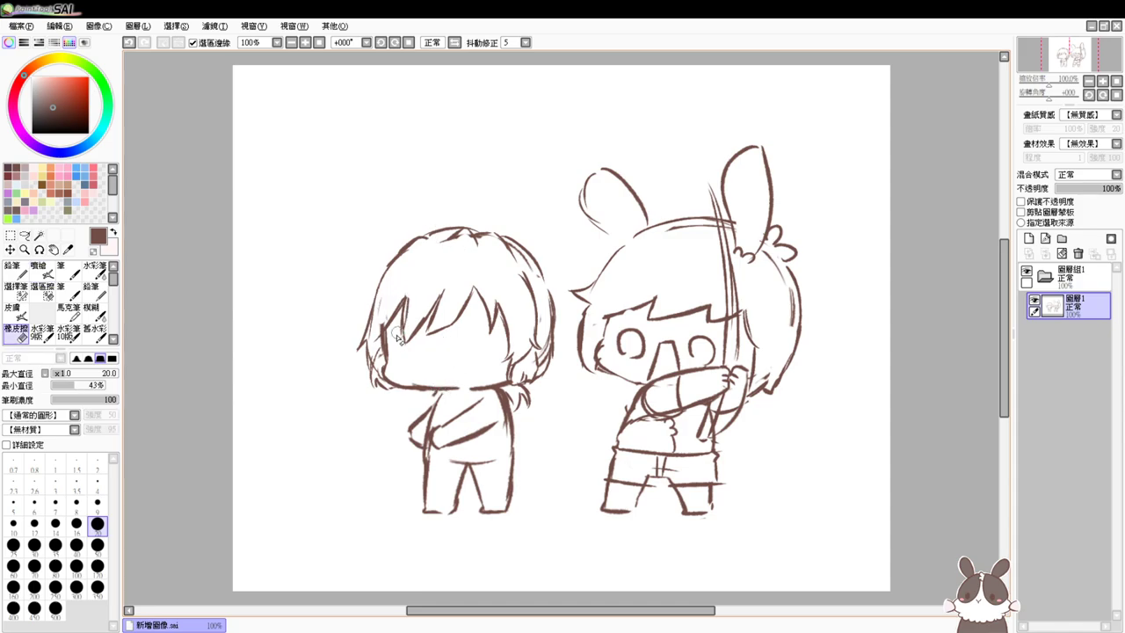
drag(392, 332, 393, 373)
key(b)
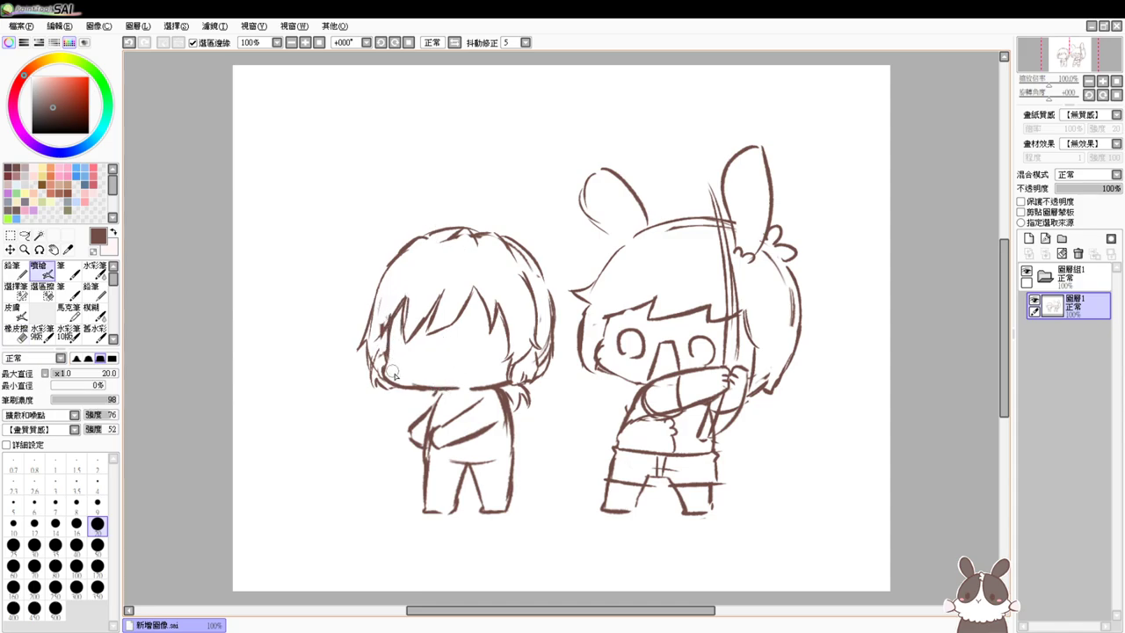
Rework the left figure's front cheek into a thin line with a rounded bulge, undoing failed strokes, and clean the chin above the neck
key(ctrl+z)
drag(389, 328, 387, 379)
key(ctrl+z)
key(e)
mouse_move(388, 350)
mouse_down()
mouse_move(384, 382)
mouse_move(384, 365)
mouse_up()
key(b)
key(e)
key(b)
drag(392, 325, 388, 364)
key(ctrl+z)
key(ctrl+z)
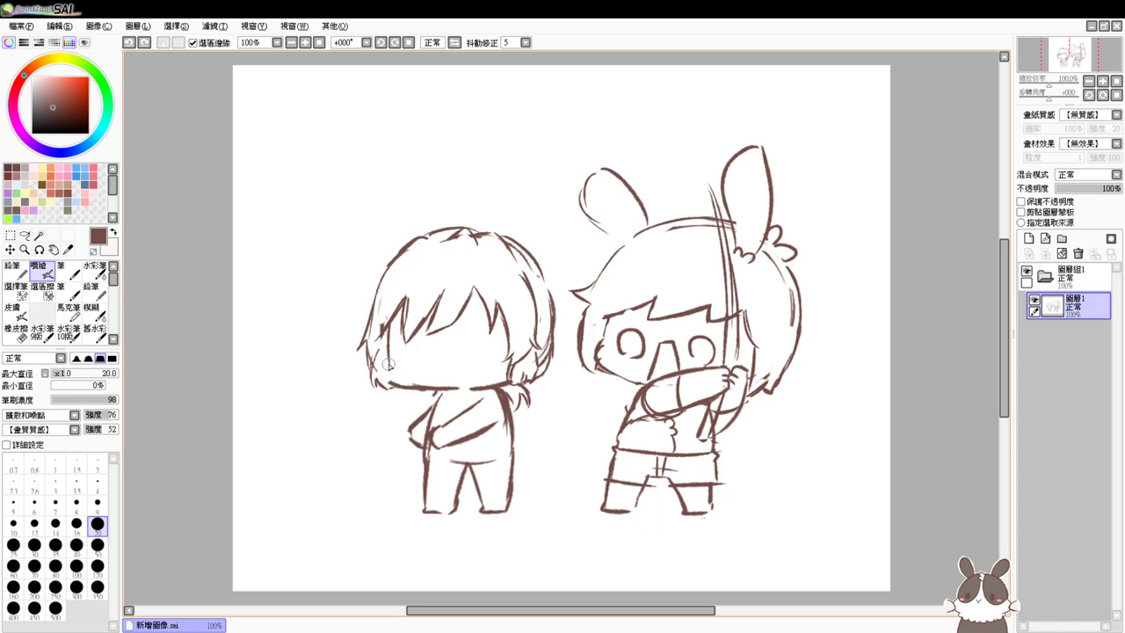
drag(389, 364, 381, 378)
key(e)
drag(461, 385, 457, 394)
key(b)
Draw a curved upright tuft of hair on top of the left figure's head, undoing the first attempts
drag(436, 220, 444, 234)
key(ctrl+z)
drag(427, 188, 439, 234)
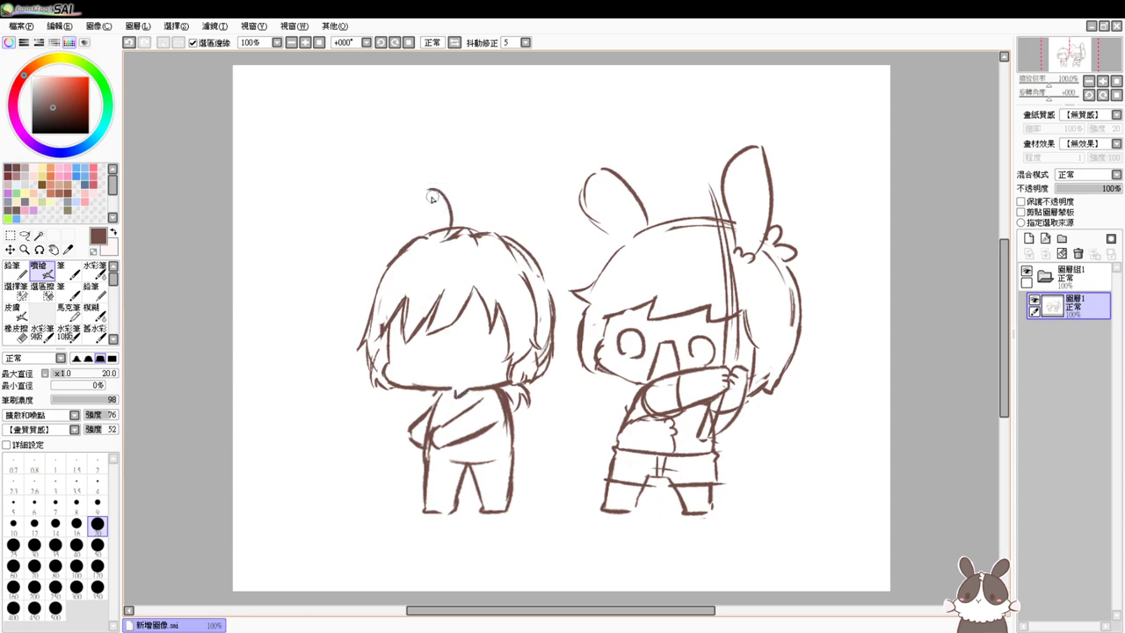
key(ctrl+z)
drag(414, 196, 446, 232)
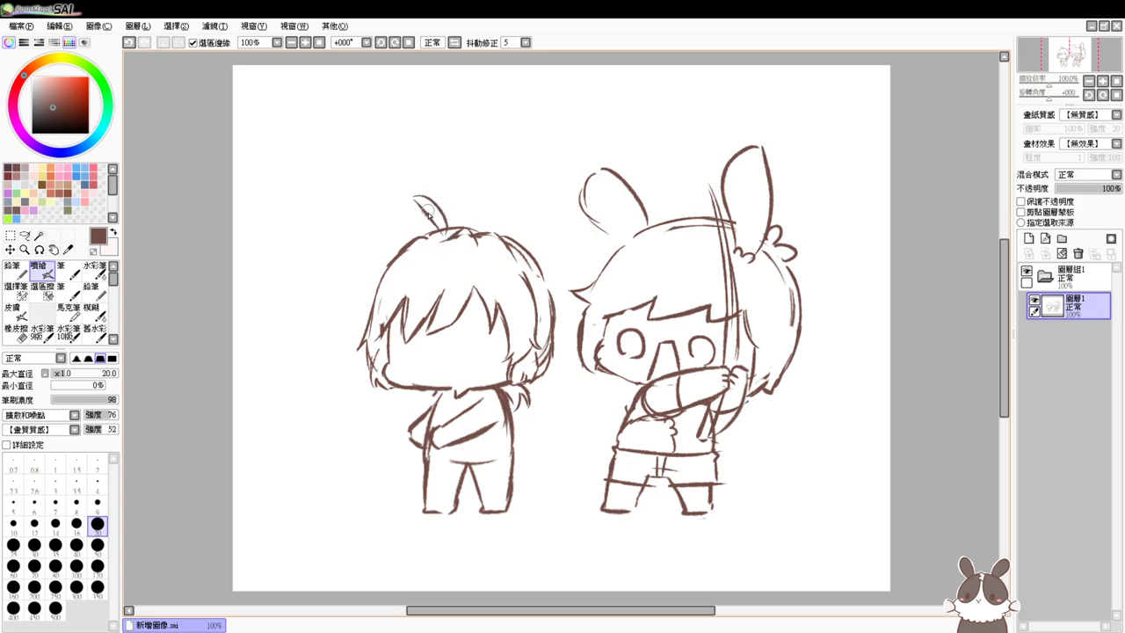
key(e)
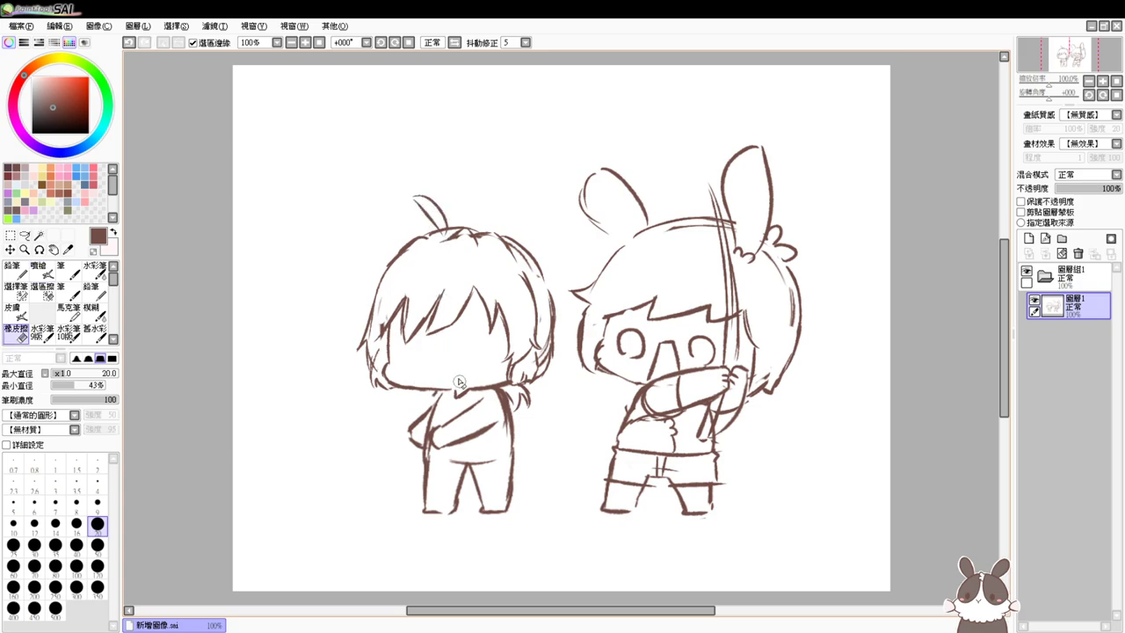
Redraw the left figure's chin line across the gap above the neck
key(e)
scroll(473, 380, up, 1)
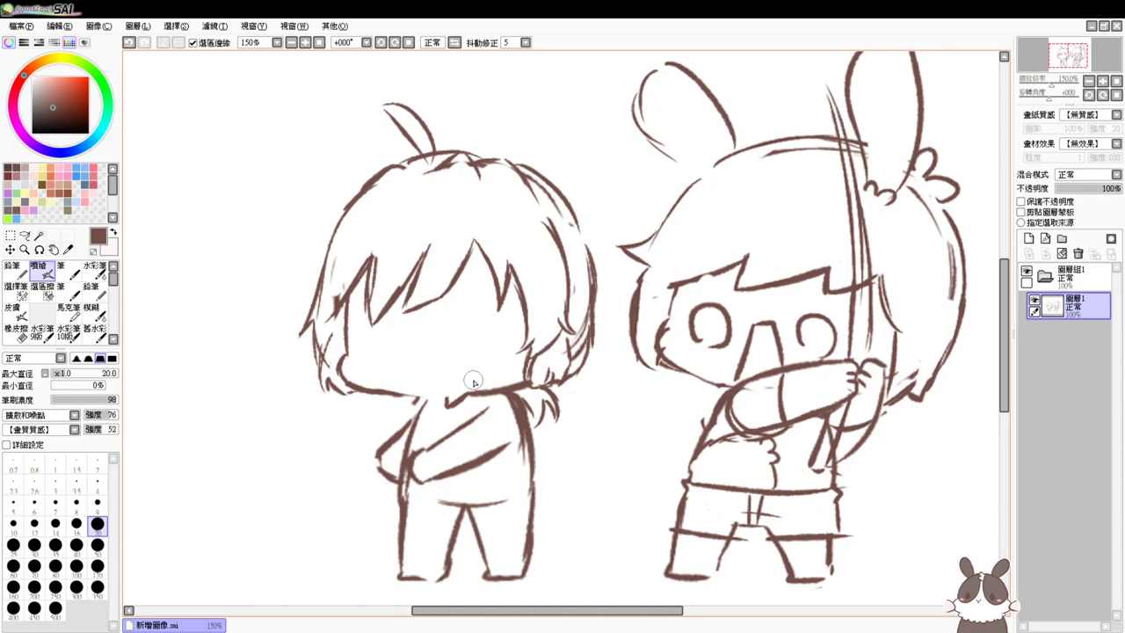
drag(604, 371, 555, 340)
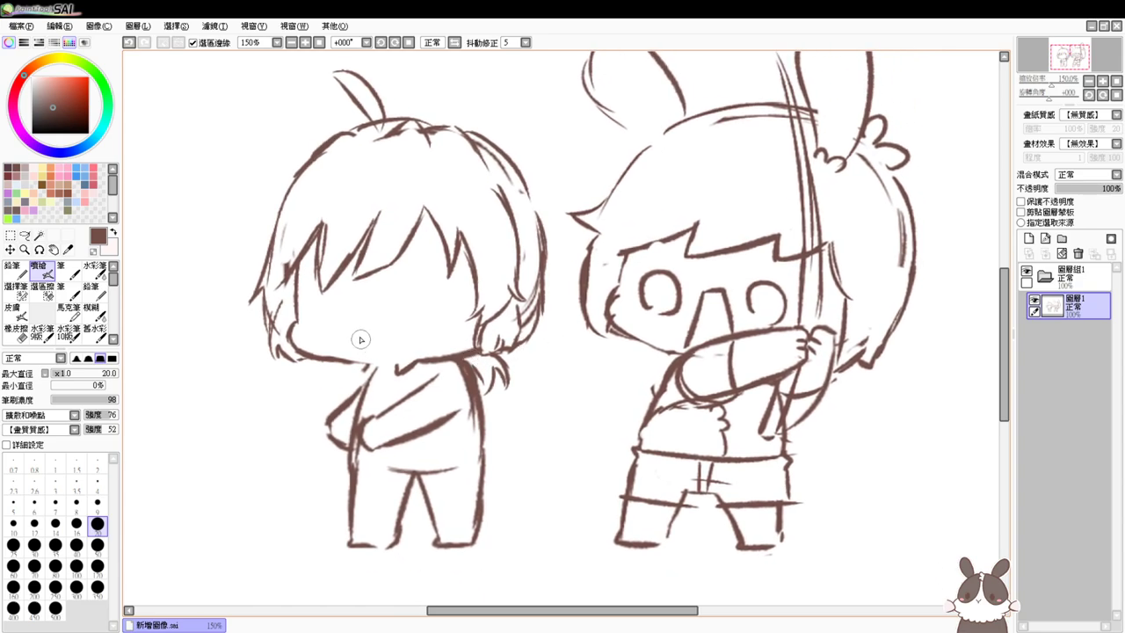
drag(343, 362, 430, 361)
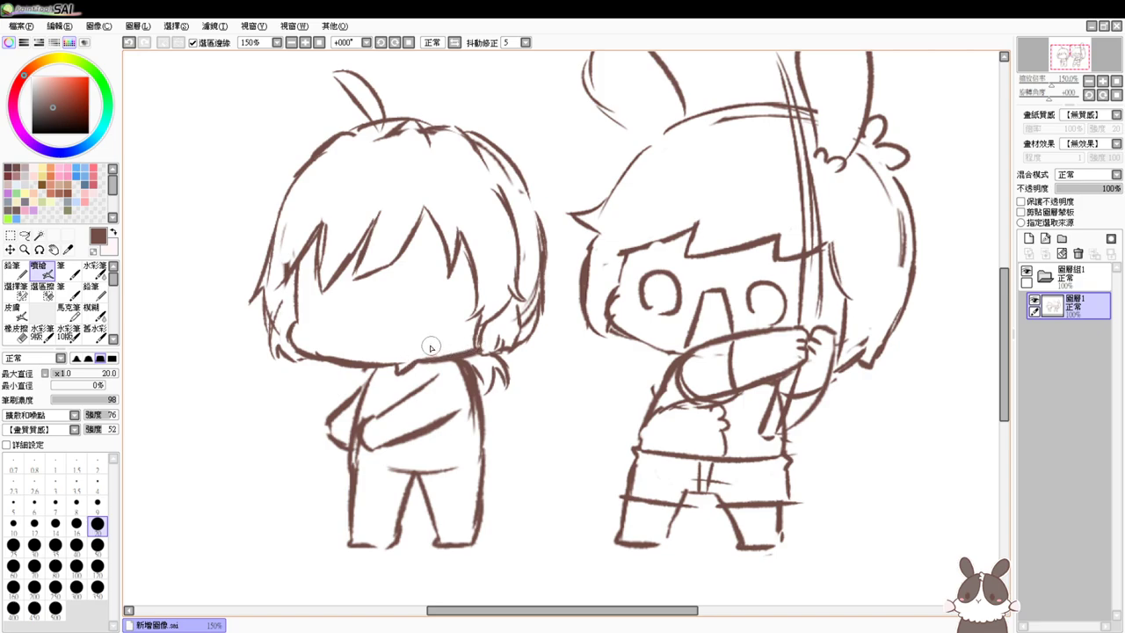
Erase and touch up the foremost bang strand near the left figure's temple
key(e)
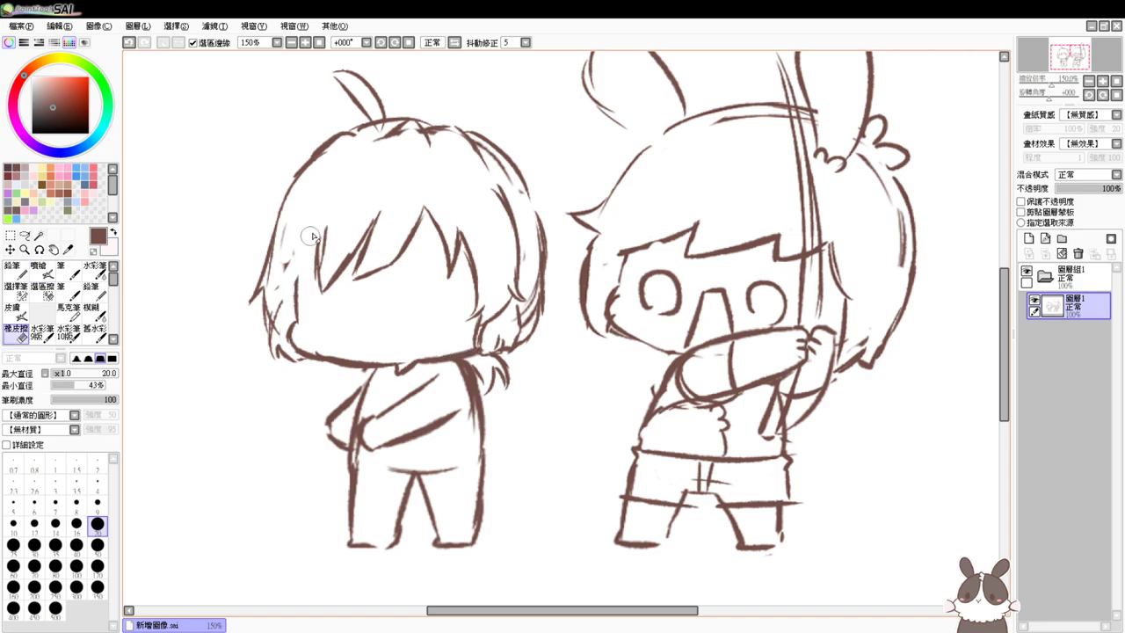
key(v)
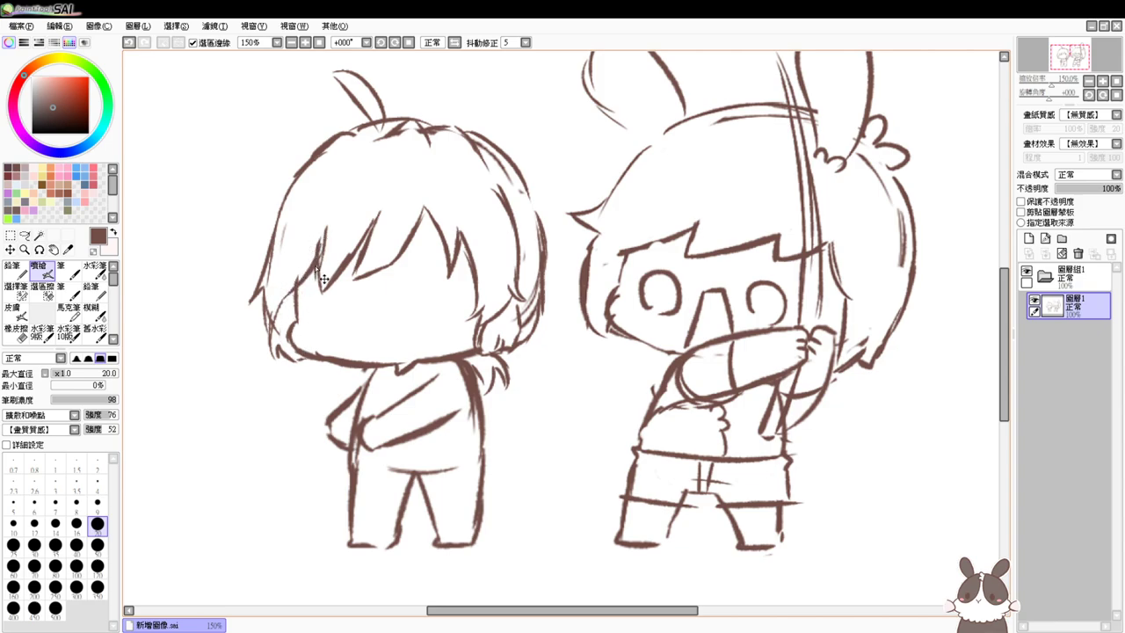
key(ctrl+z)
drag(298, 285, 295, 291)
Erase the left figure's central bangs and redraw them as a broad strand sweeping up to a sharp peak
key(e)
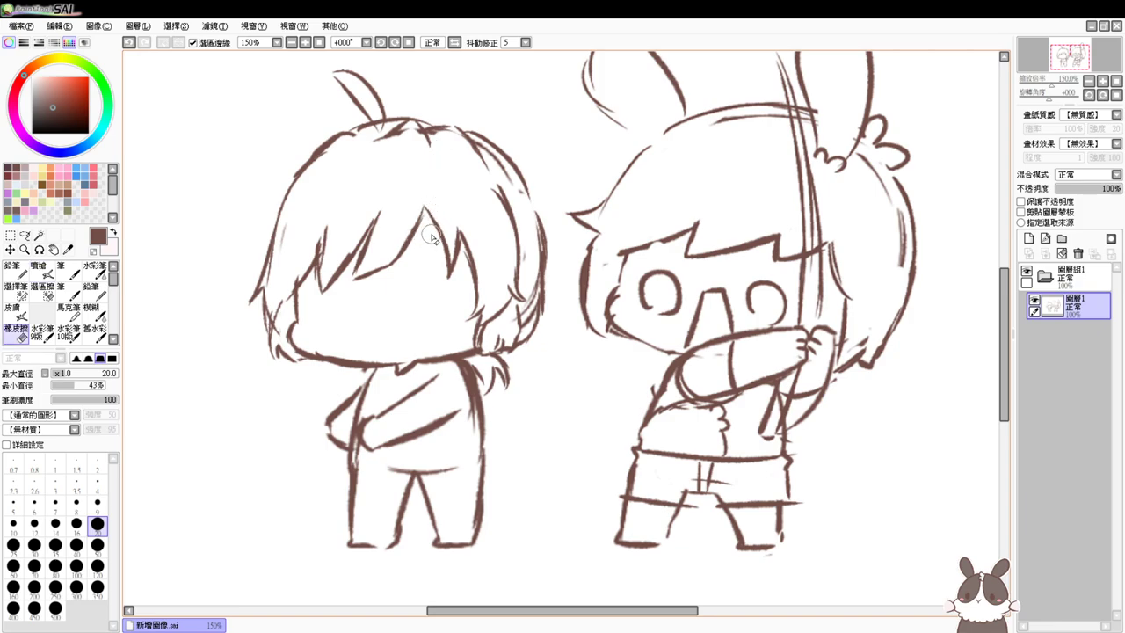
drag(414, 230, 357, 289)
key(b)
drag(368, 244, 354, 279)
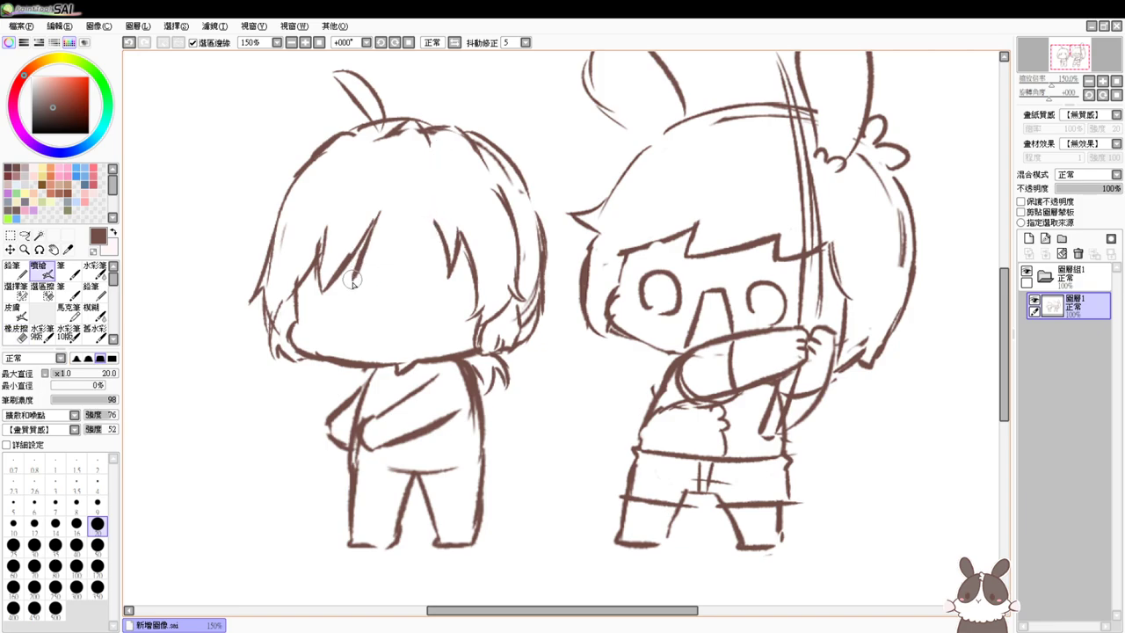
key(e)
mouse_move(379, 210)
mouse_down()
mouse_move(354, 276)
mouse_move(398, 264)
mouse_move(430, 223)
mouse_move(405, 255)
mouse_up()
key(b)
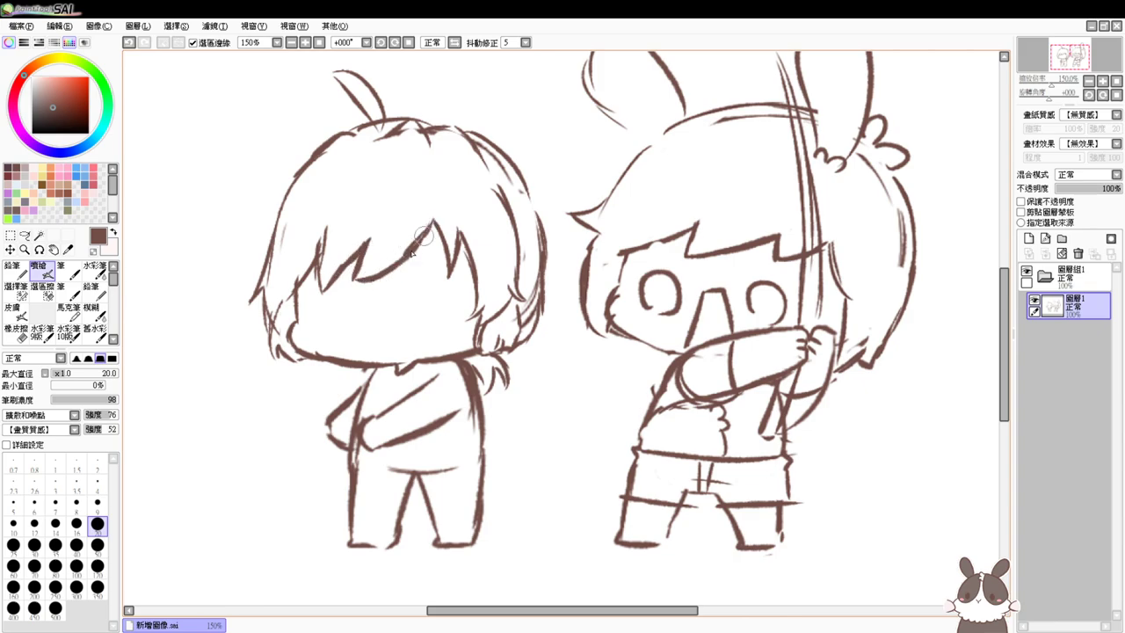
drag(435, 217, 402, 261)
Erase the scribbled hair in front of the left figure's cheek and redraw it as clean, pointed side locks
key(e)
mouse_move(287, 300)
mouse_down()
mouse_move(270, 345)
mouse_move(287, 349)
mouse_up()
key(b)
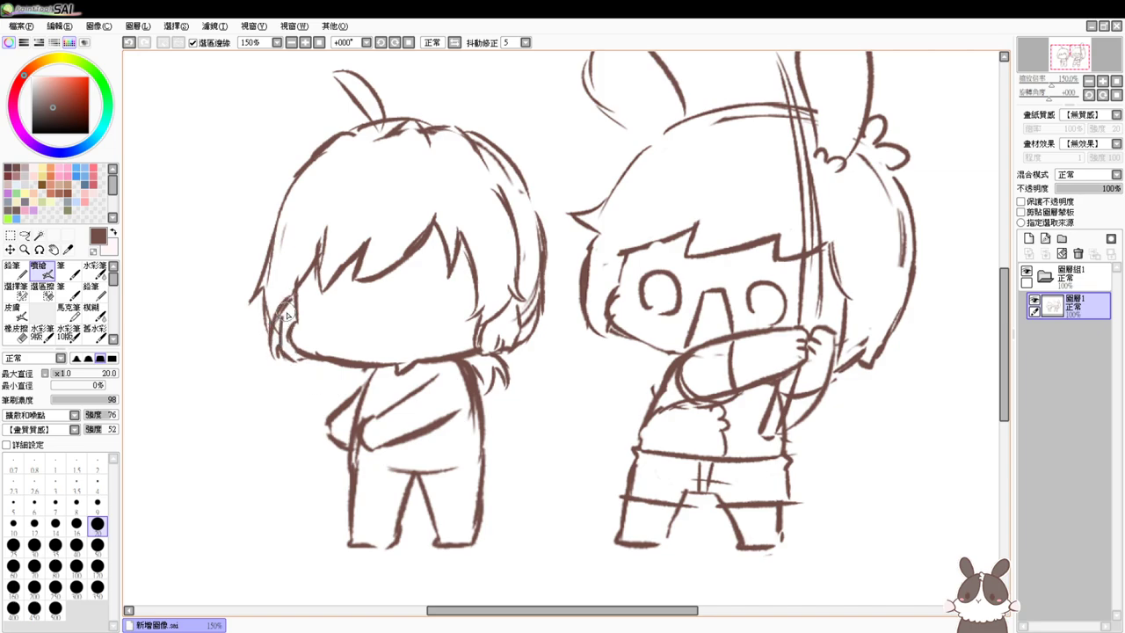
key(ctrl+z)
key(e)
mouse_move(284, 309)
mouse_down()
mouse_move(301, 360)
mouse_move(280, 355)
mouse_up()
key(b)
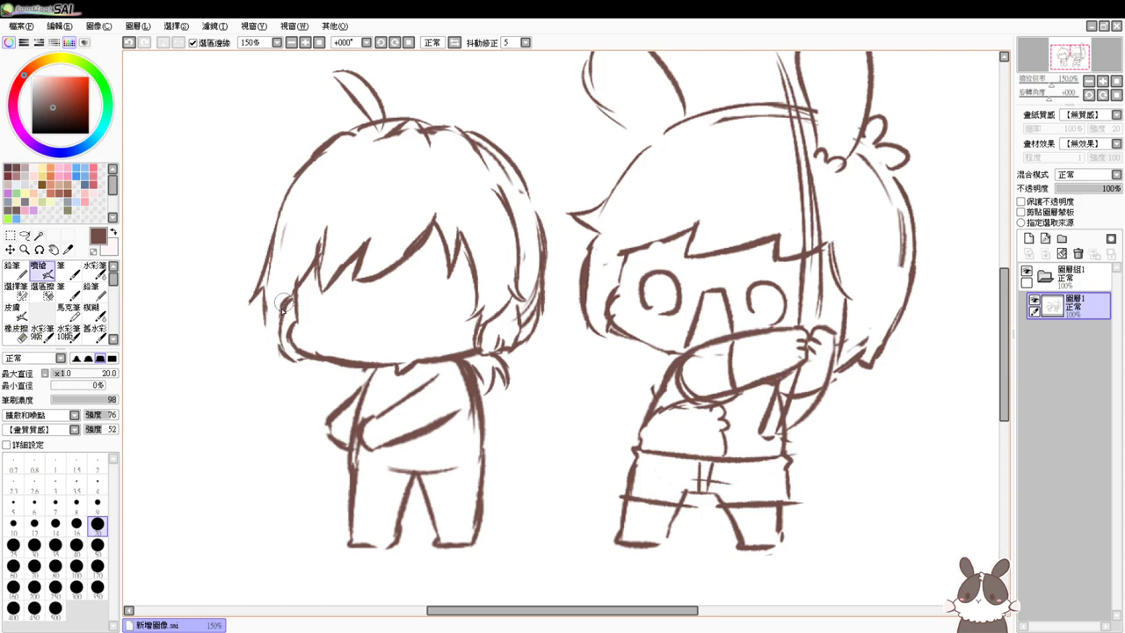
drag(289, 299, 286, 366)
drag(264, 302, 271, 332)
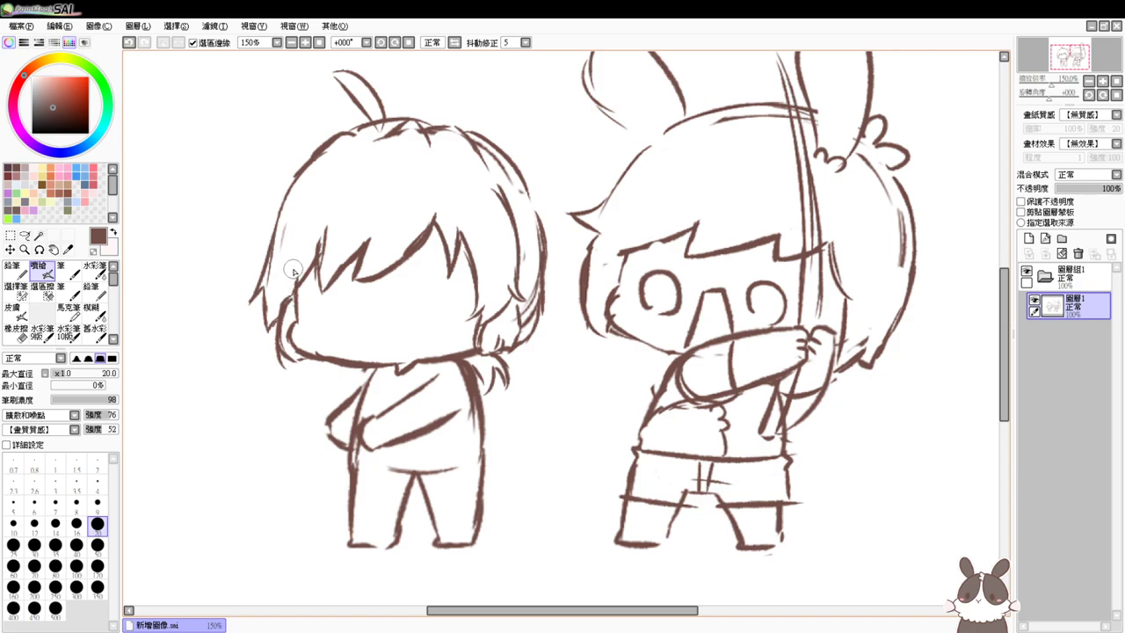
key(e)
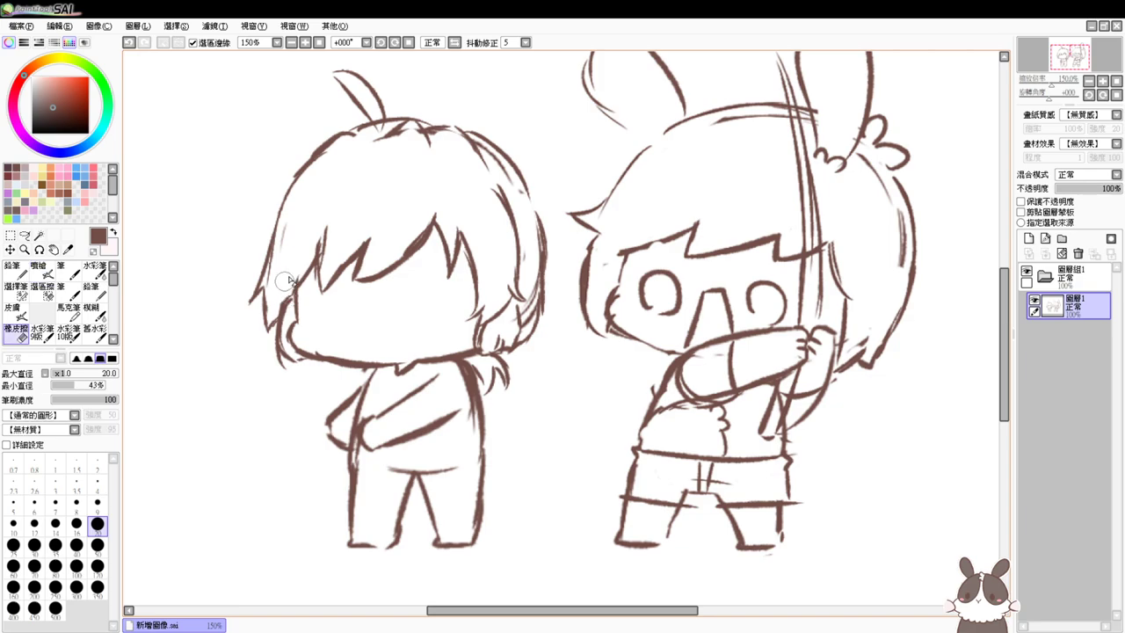
key(b)
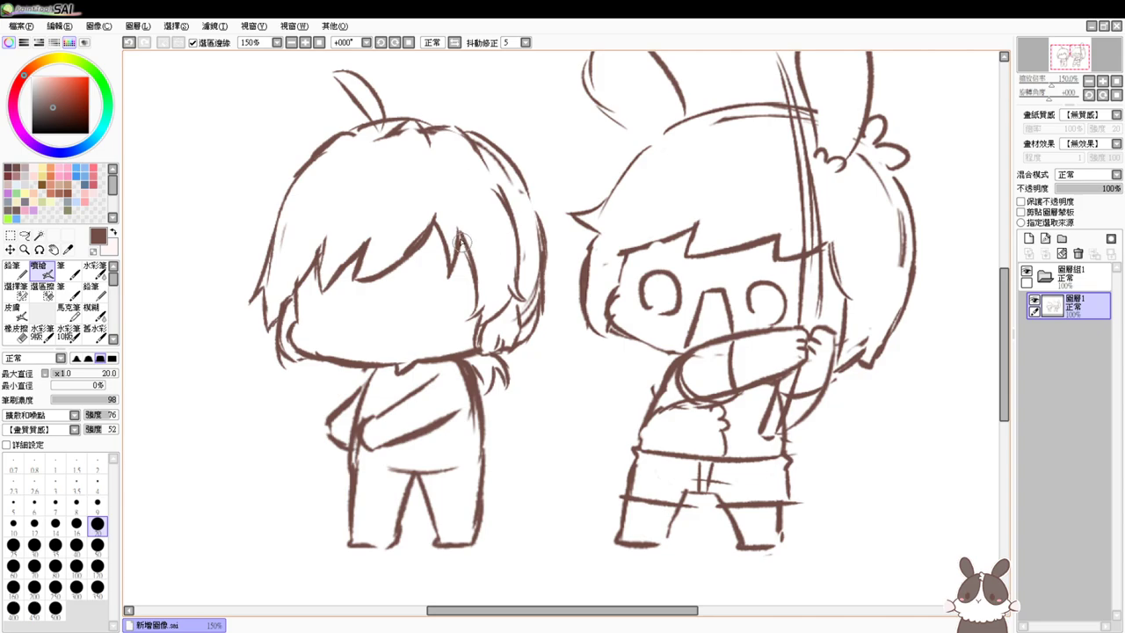
Reshape the left figure's rear bang tips and add short marks and strand lines to the side hair
key(e)
mouse_move(458, 233)
mouse_down()
mouse_move(445, 281)
mouse_move(433, 219)
mouse_move(450, 278)
mouse_move(471, 252)
mouse_up()
key(e)
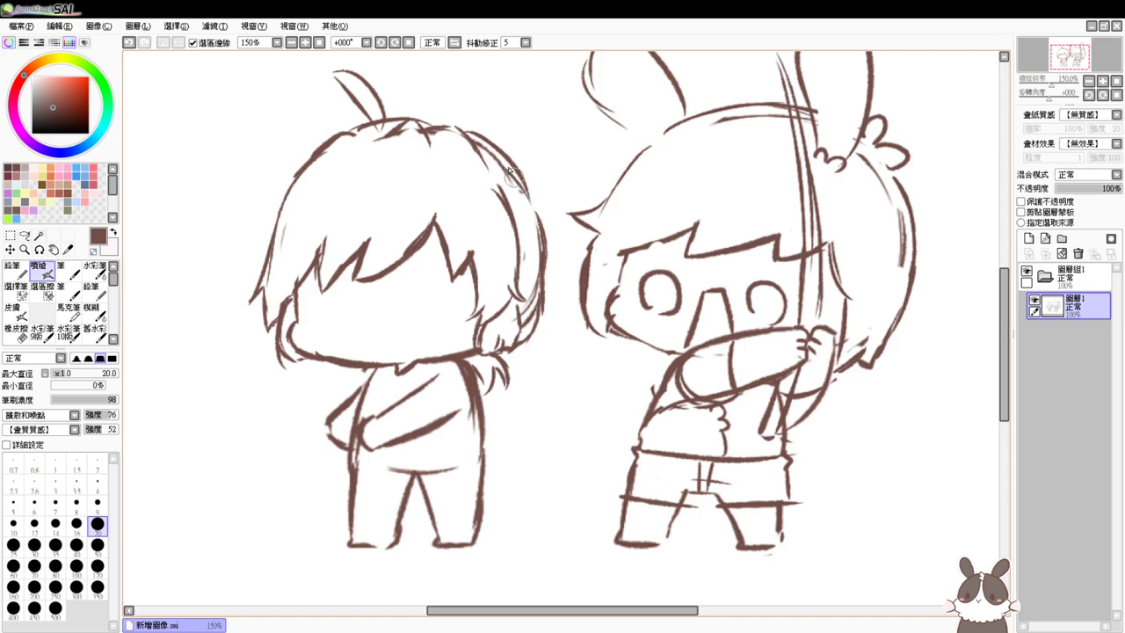
mouse_move(516, 178)
mouse_down()
mouse_move(537, 218)
mouse_move(521, 182)
mouse_move(532, 235)
mouse_move(525, 225)
mouse_move(530, 236)
mouse_move(498, 258)
mouse_up()
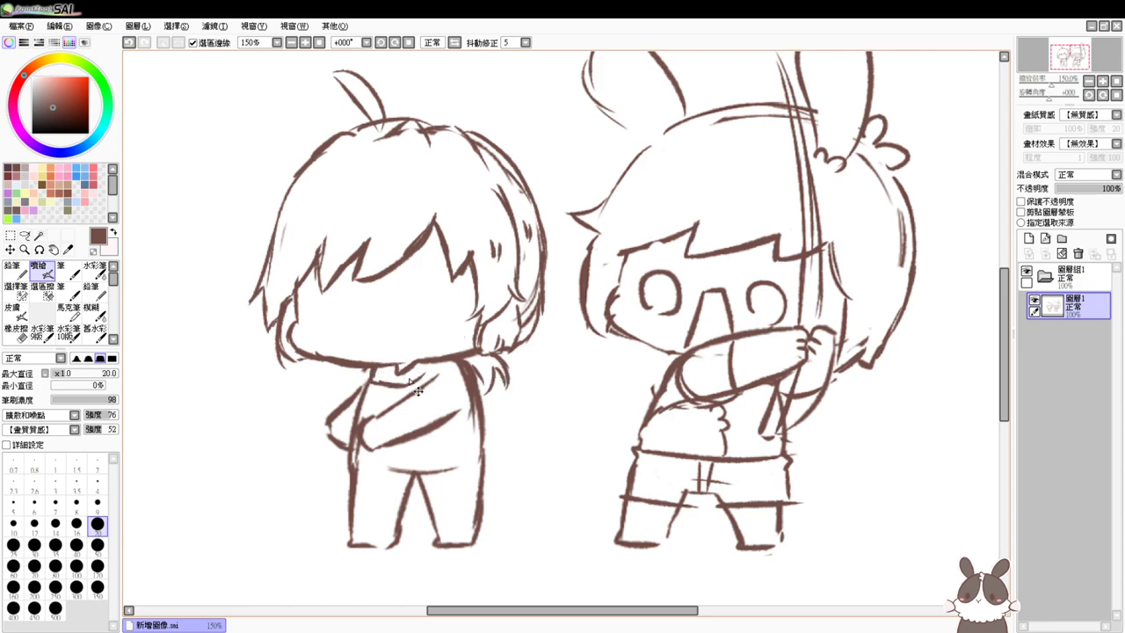
Undo the first neckline stroke and draw a ribbed turtleneck collar beneath the left figure's chin
key(ctrl+z)
drag(372, 364, 439, 359)
mouse_move(389, 384)
mouse_down()
mouse_move(442, 358)
mouse_move(442, 368)
mouse_move(386, 372)
mouse_move(419, 374)
mouse_up()
key(e)
key(b)
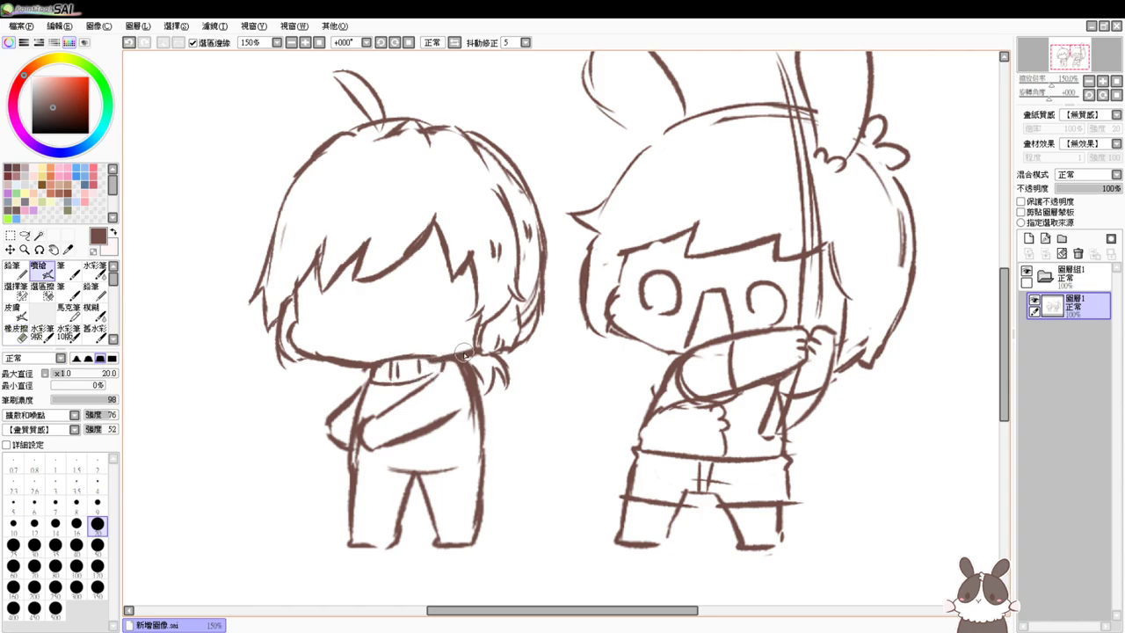
Touch up the left figure's jawline where it meets the collar, undoing unwanted changes
key(e)
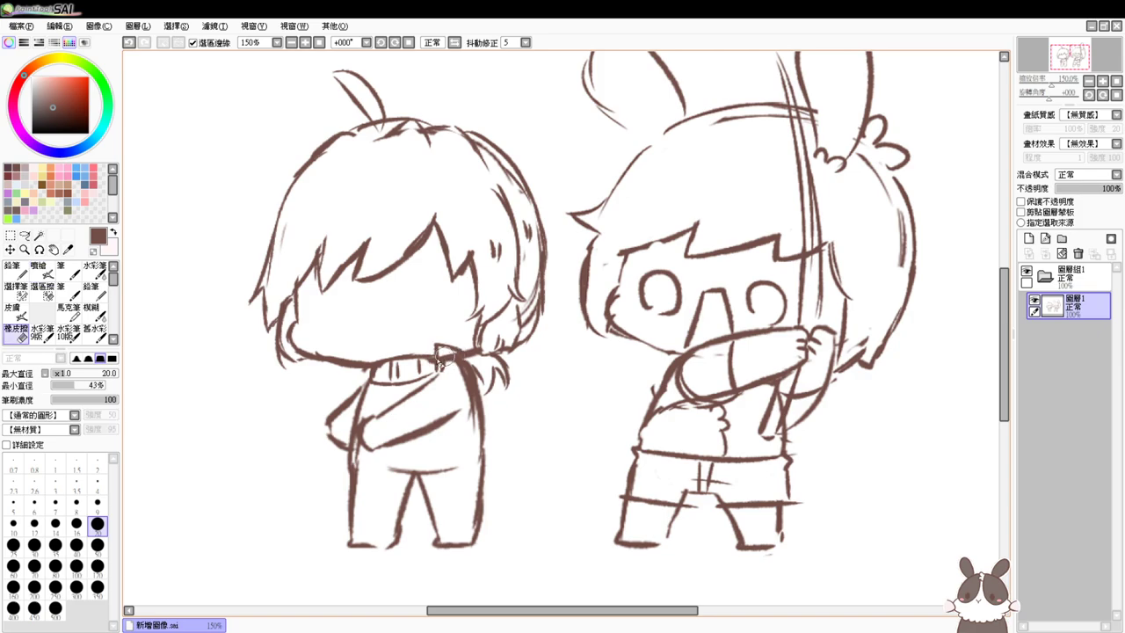
click(41, 274)
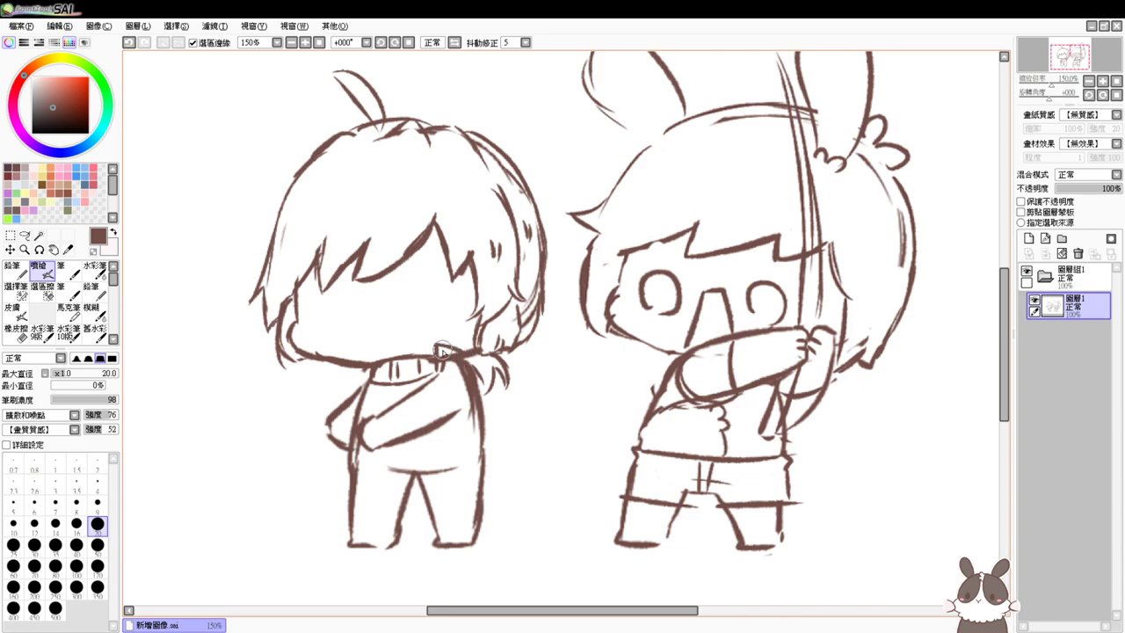
key(e)
key(e)
key(ctrl+z)
key(ctrl+z)
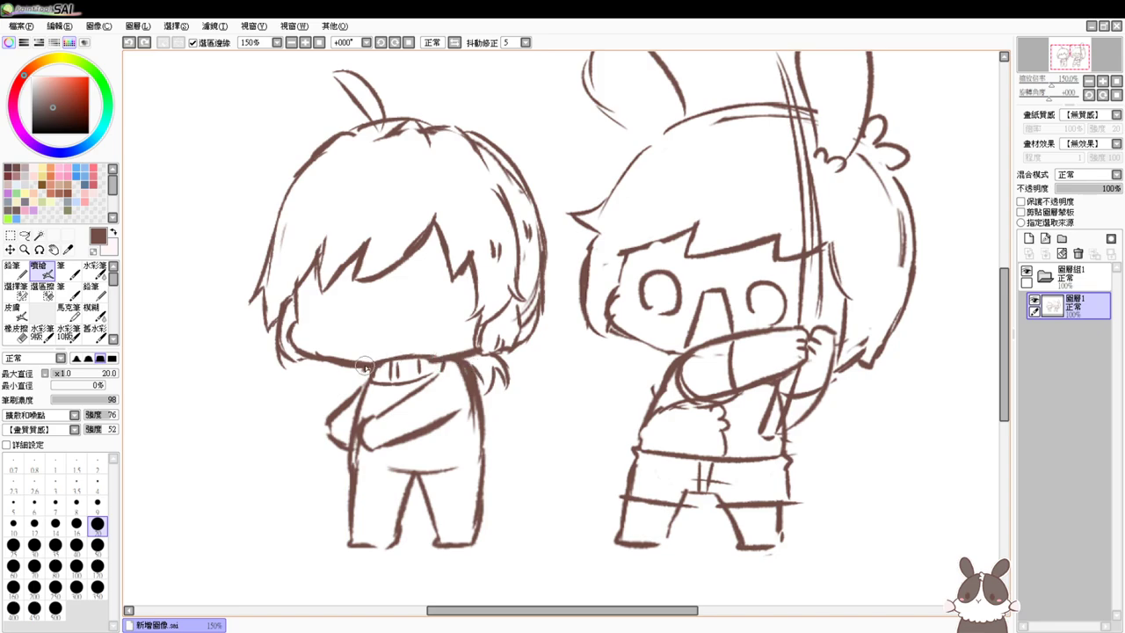
Draw the left figure's shoulder edge beside the turtleneck and a small hair tie at the base of the ponytail
drag(361, 365, 363, 384)
mouse_move(443, 356)
mouse_down()
mouse_move(446, 376)
mouse_move(462, 364)
mouse_up()
key(e)
key(b)
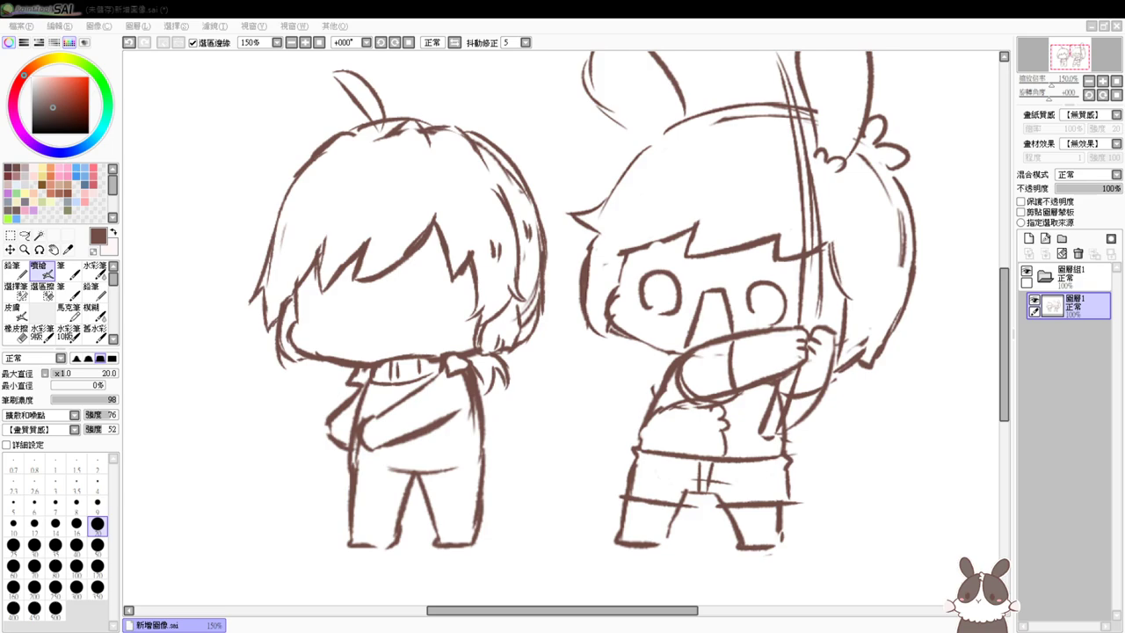
Refine the back of the left figure's hair with extra strand lines above the ponytail
click(1004, 254)
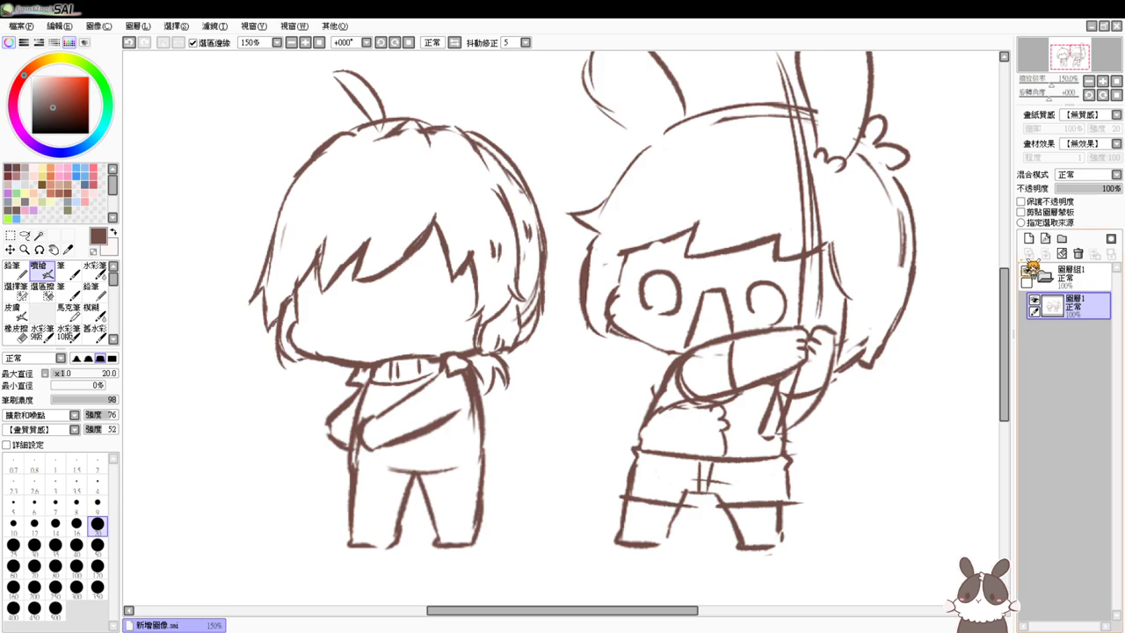
scroll(529, 292, down, 11)
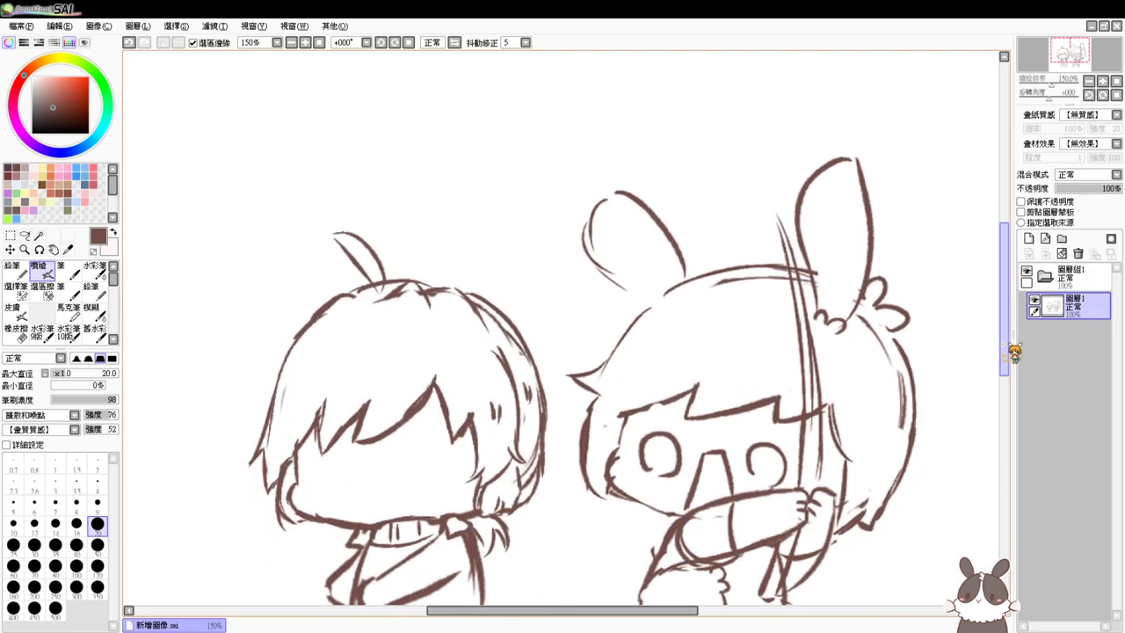
mouse_move(524, 284)
mouse_down()
mouse_move(536, 332)
mouse_move(526, 360)
mouse_up()
key(e)
key(v)
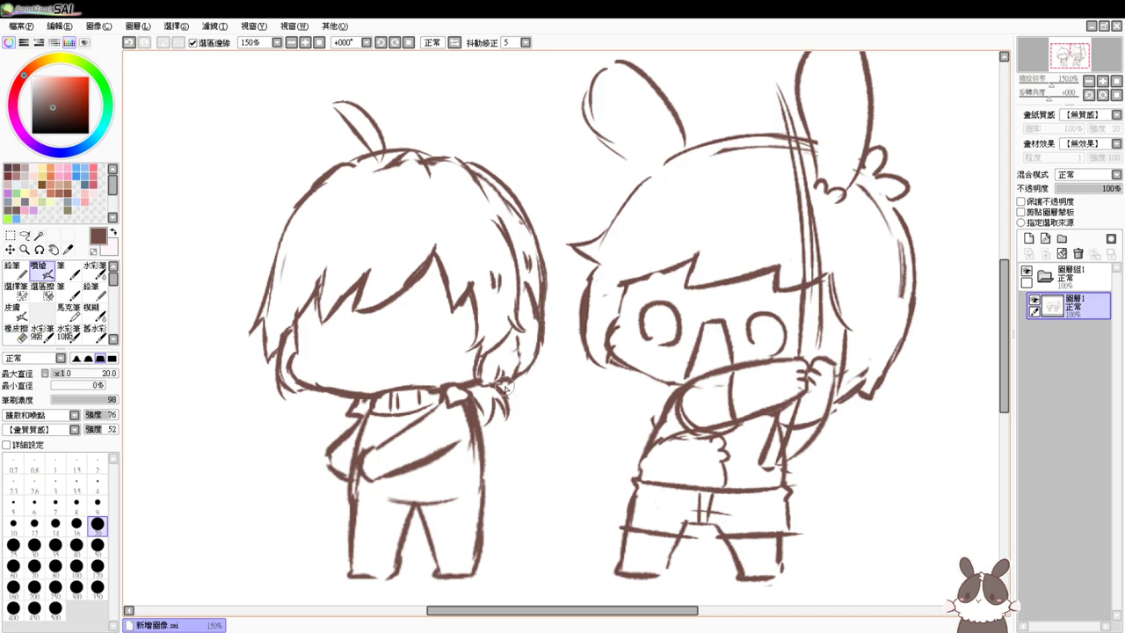
mouse_move(509, 328)
mouse_down()
mouse_move(510, 379)
mouse_move(521, 331)
mouse_move(528, 360)
mouse_up()
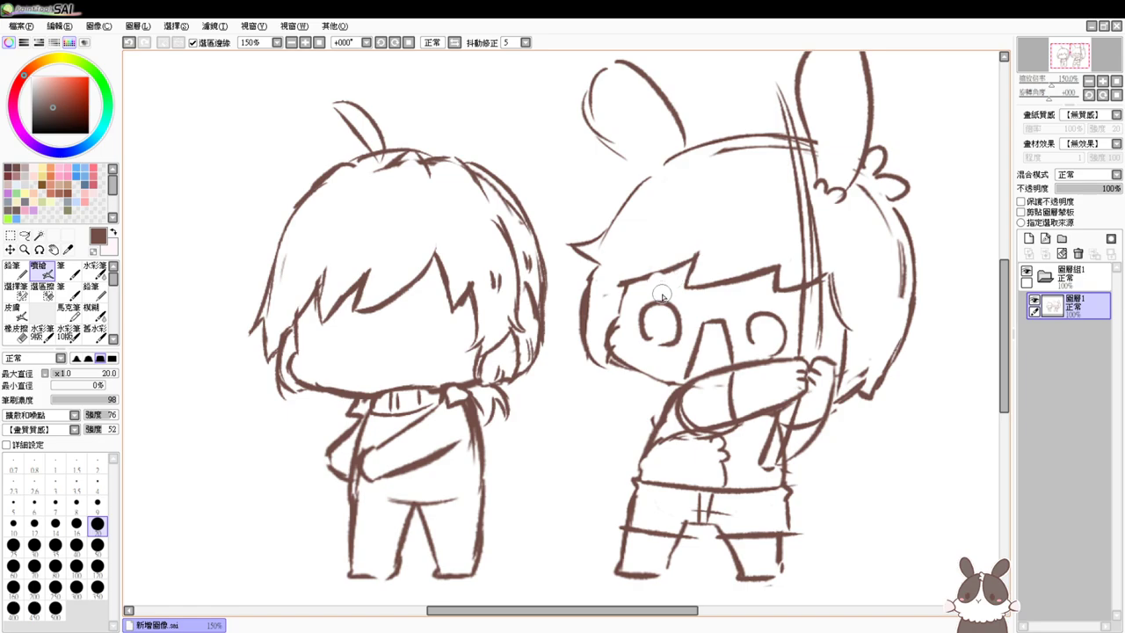
Erase the left figure's front hair outline and redraw it with an outward-flicked tip, undoing the first attempt
key(e)
mouse_move(288, 230)
mouse_down()
mouse_move(268, 251)
mouse_move(288, 224)
mouse_move(255, 288)
mouse_move(283, 259)
mouse_move(284, 270)
mouse_move(282, 259)
mouse_move(247, 311)
mouse_move(252, 341)
mouse_up()
key(b)
key(ctrl+z)
key(e)
key(b)
mouse_move(299, 209)
mouse_down()
mouse_move(252, 253)
mouse_move(272, 247)
mouse_move(279, 359)
mouse_up()
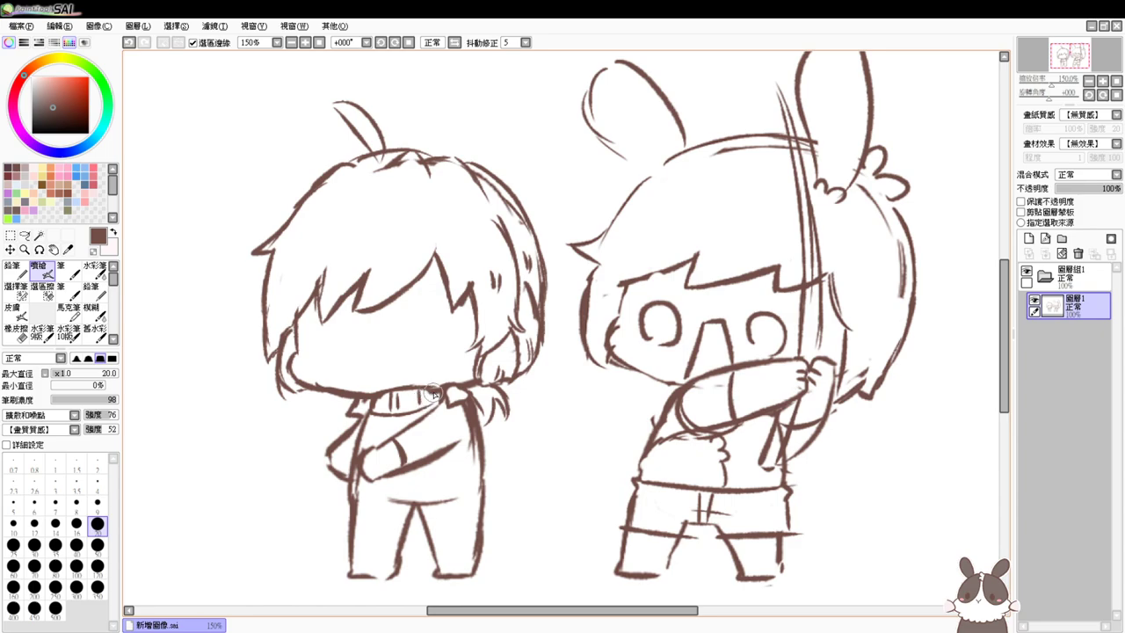
Draw the left figure's jacket hem, strengthen the far forearm, and add a row of stitch marks along the front sleeve
drag(425, 462, 481, 469)
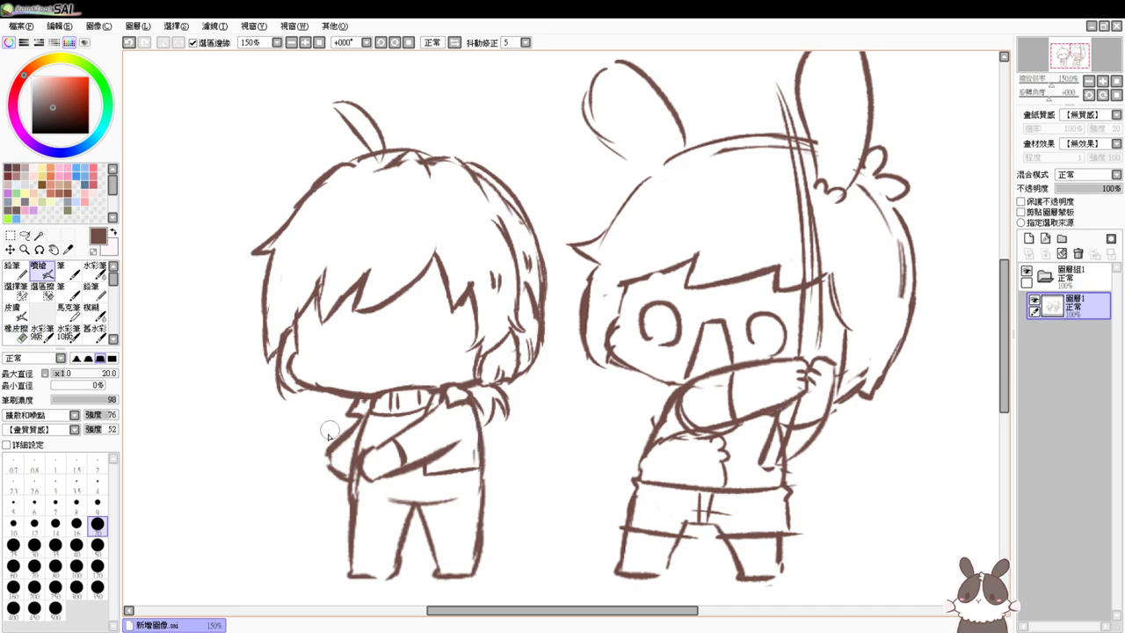
drag(244, 329, 297, 369)
key(ctrl+z)
drag(332, 450, 350, 478)
click(440, 430)
click(451, 420)
click(457, 411)
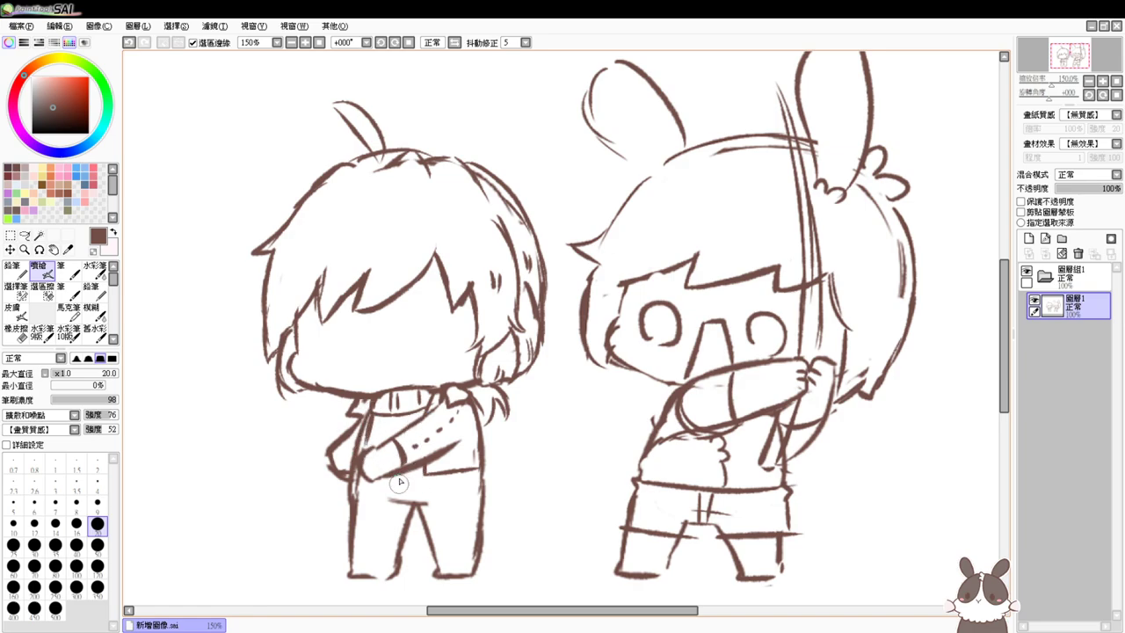
Add a fly line to the left figure's trousers and redraw the front hand below its cuff
drag(402, 468, 410, 497)
key(e)
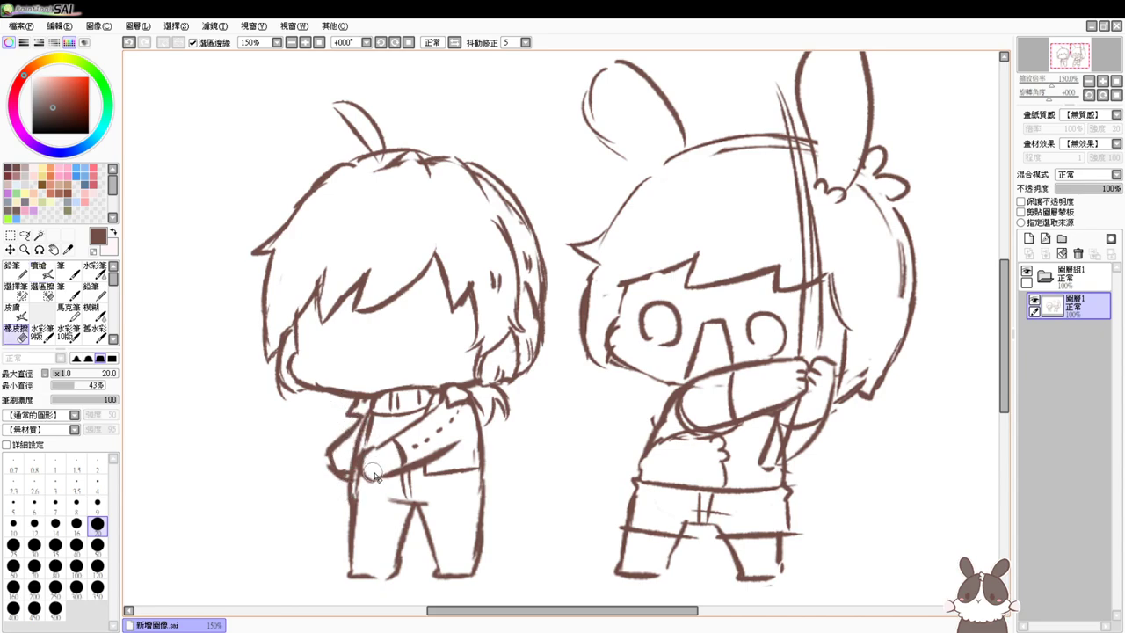
key(e)
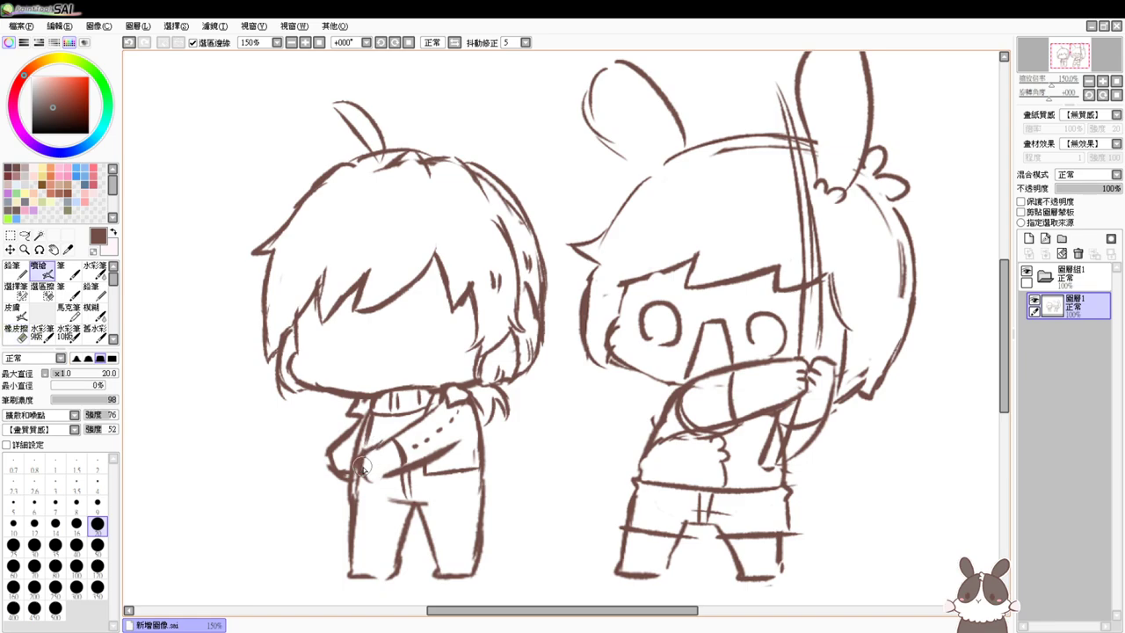
drag(366, 486, 402, 470)
key(e)
key(e)
Draw a long thin blade slanting from the left figure's hands past the front hair, undoing the first attempts
key(ctrl+z)
mouse_move(211, 299)
mouse_down()
mouse_move(347, 436)
mouse_move(239, 316)
mouse_move(353, 424)
mouse_up()
key(ctrl+z)
key(ctrl+z)
drag(245, 233, 361, 449)
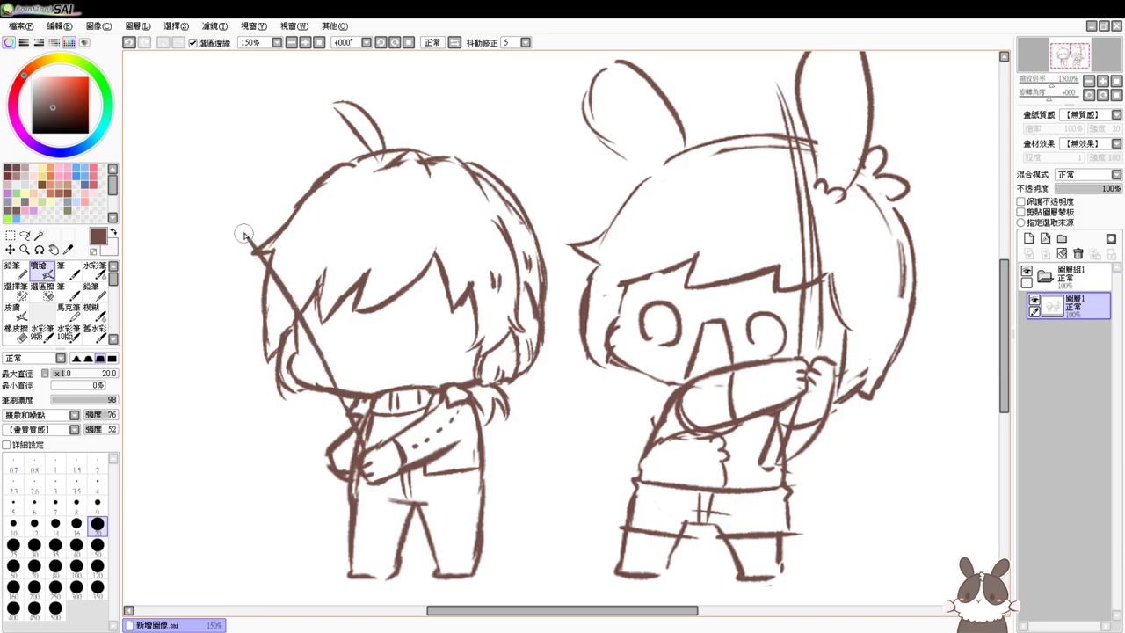
mouse_move(244, 233)
mouse_down()
mouse_move(324, 389)
mouse_move(302, 328)
mouse_move(355, 473)
mouse_move(352, 449)
mouse_move(336, 459)
mouse_move(348, 455)
mouse_move(353, 480)
mouse_move(347, 467)
mouse_move(366, 482)
mouse_move(344, 450)
mouse_move(357, 497)
mouse_up()
Erase the overlapping lines around the left figure's grip and redraw the far hand with fingers around the hilt
key(e)
key(b)
key(e)
key(b)
key(e)
key(b)
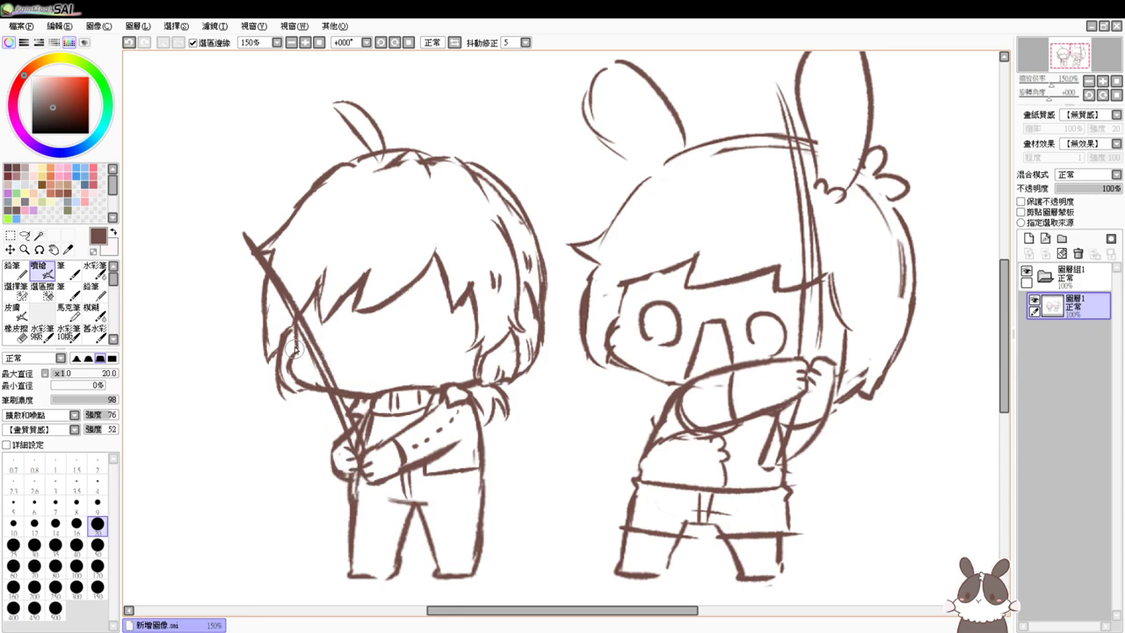
Redraw the left figure's side lock beside the blade, undoing the first stroke, and erase the jawline overlapping it
key(e)
key(b)
drag(308, 343, 308, 382)
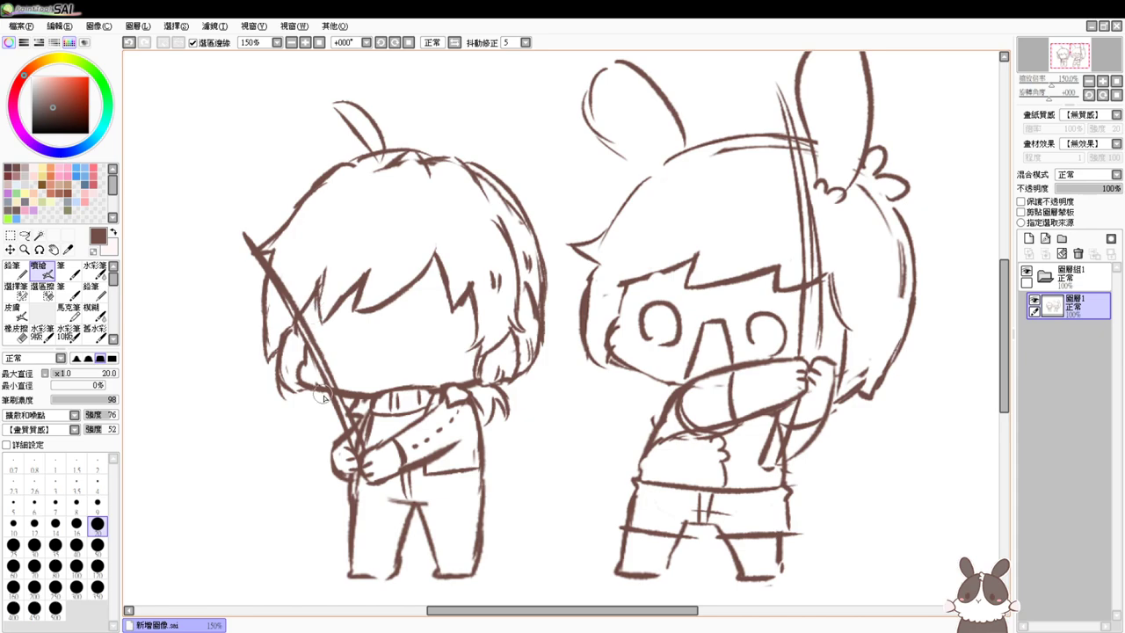
key(ctrl+z)
drag(302, 332, 302, 380)
key(e)
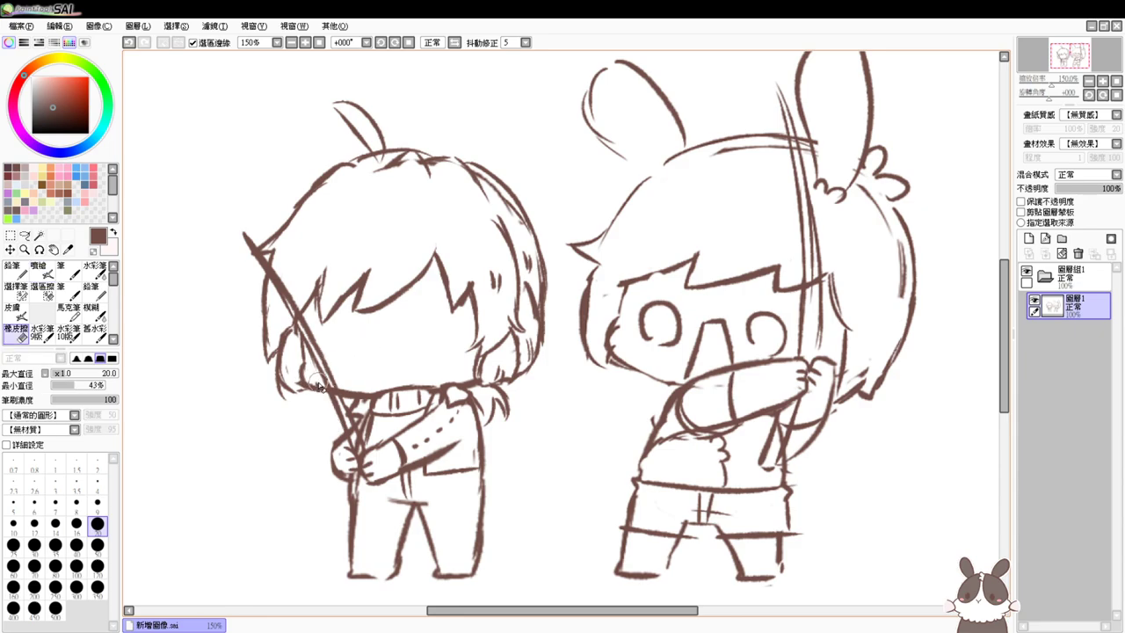
key(e)
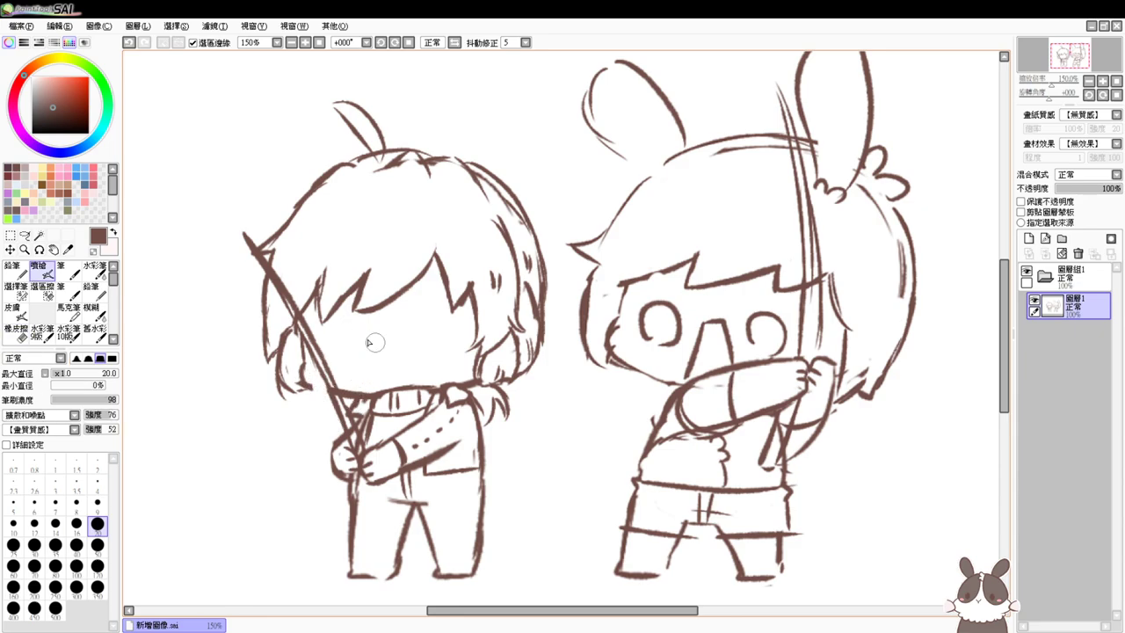
Sketch crossed horizontal and vertical guide lines on the left figure's face
drag(341, 337, 424, 326)
drag(371, 297, 376, 366)
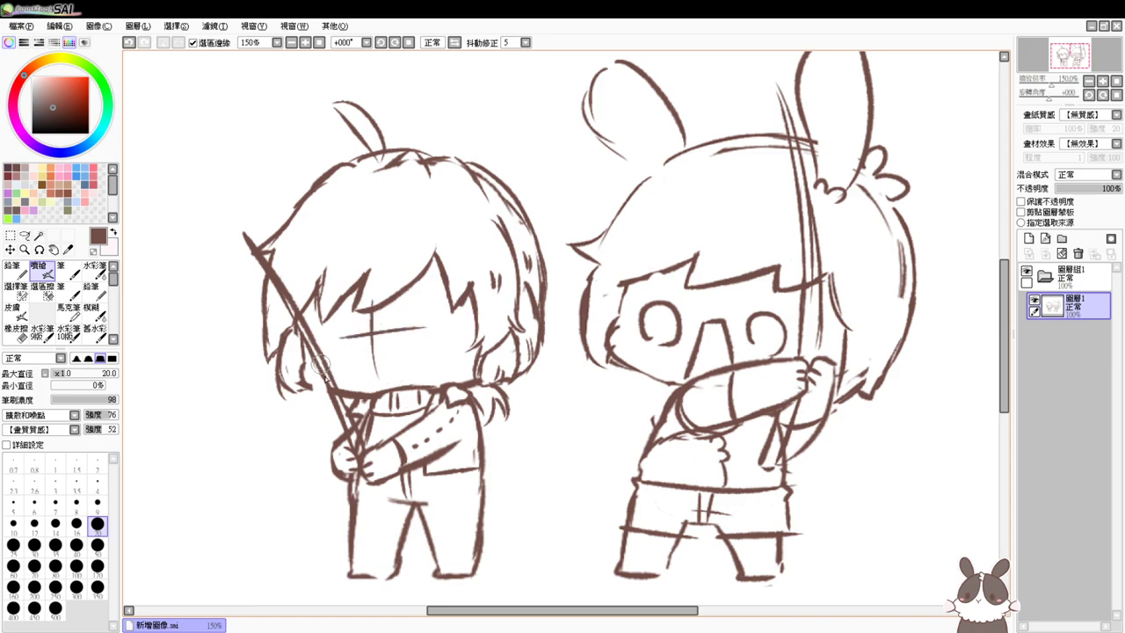
Clean up the side lock where it meets the blade and redraw the blade's edge and jawline there
key(e)
drag(297, 339, 305, 382)
key(e)
mouse_move(301, 334)
mouse_down()
mouse_move(305, 379)
mouse_move(307, 368)
mouse_move(348, 392)
mouse_up()
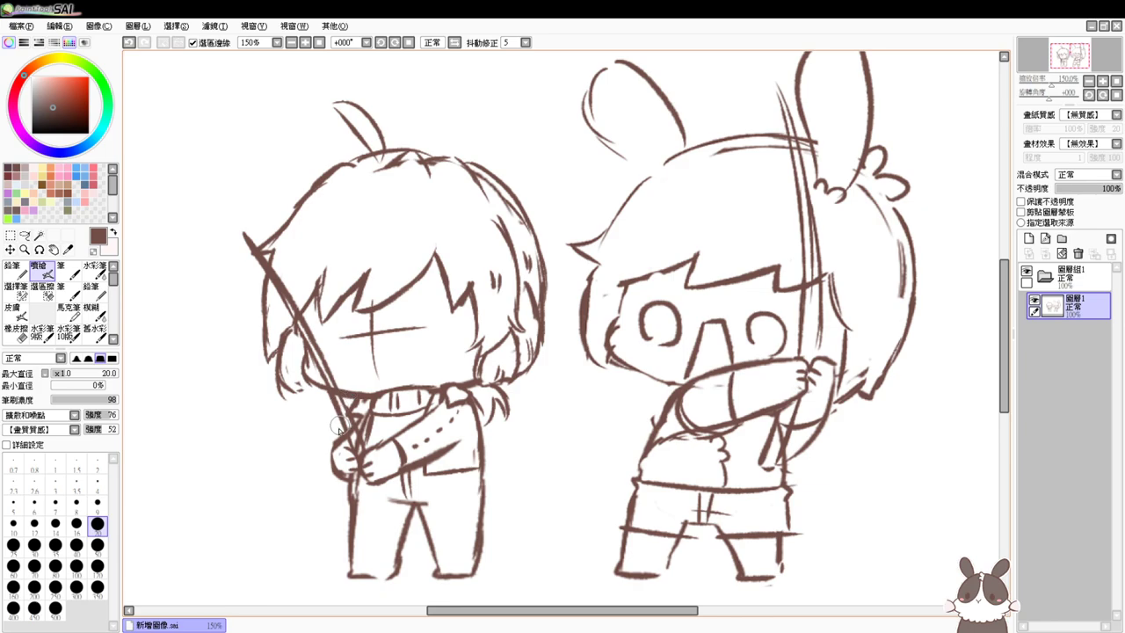
Erase most of the guide lines on the left figure's face and touch up the tip of the side lock
key(e)
mouse_move(379, 330)
mouse_down()
mouse_move(421, 327)
mouse_move(377, 372)
mouse_move(364, 352)
mouse_up()
key(e)
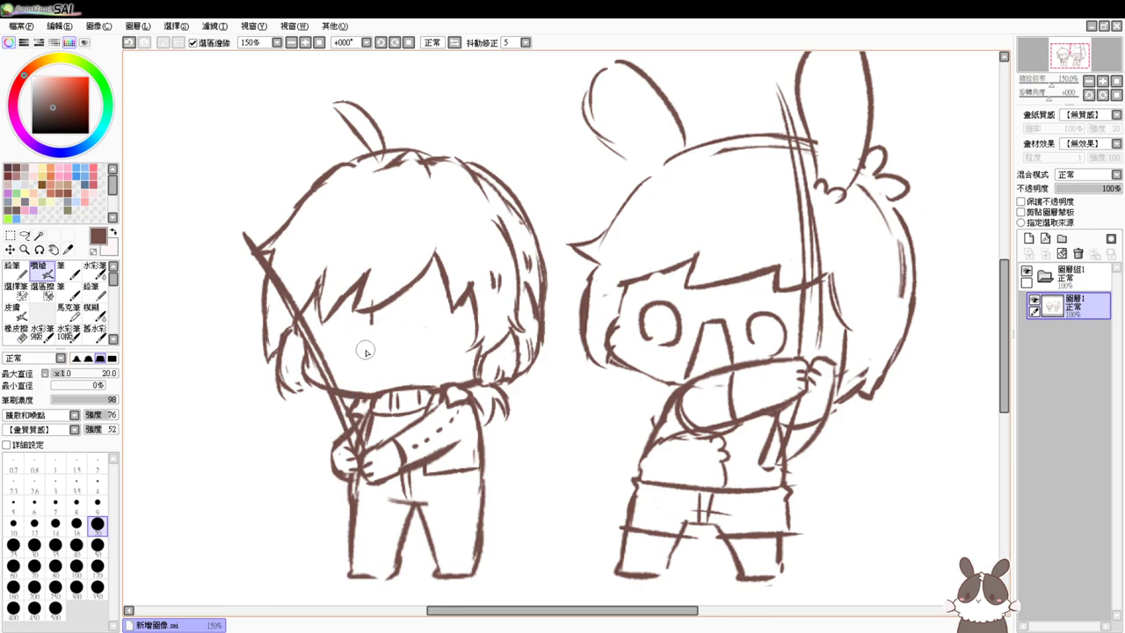
mouse_move(297, 398)
mouse_down()
mouse_move(299, 374)
mouse_move(311, 387)
mouse_up()
Redraw the left figure's inner trouser line, then add seam marks down the jacket front and extend its hem
drag(594, 452, 609, 394)
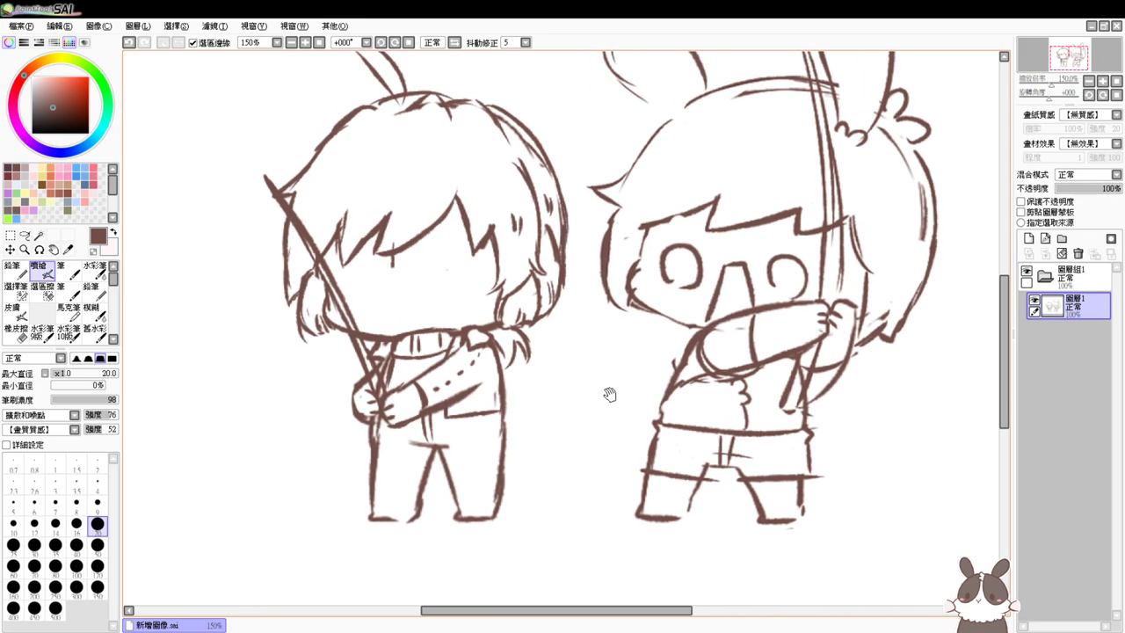
mouse_move(426, 439)
mouse_down()
mouse_move(411, 520)
mouse_move(429, 452)
mouse_move(425, 508)
mouse_up()
key(e)
key(b)
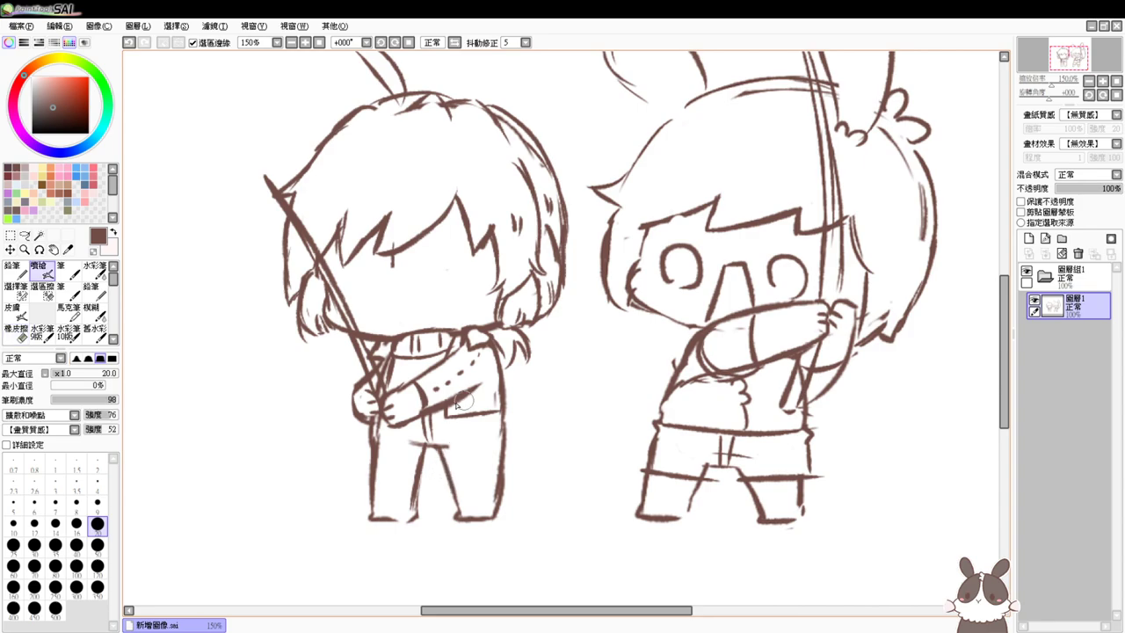
mouse_move(428, 356)
mouse_down()
mouse_move(402, 382)
mouse_move(430, 363)
mouse_up()
drag(428, 413, 448, 416)
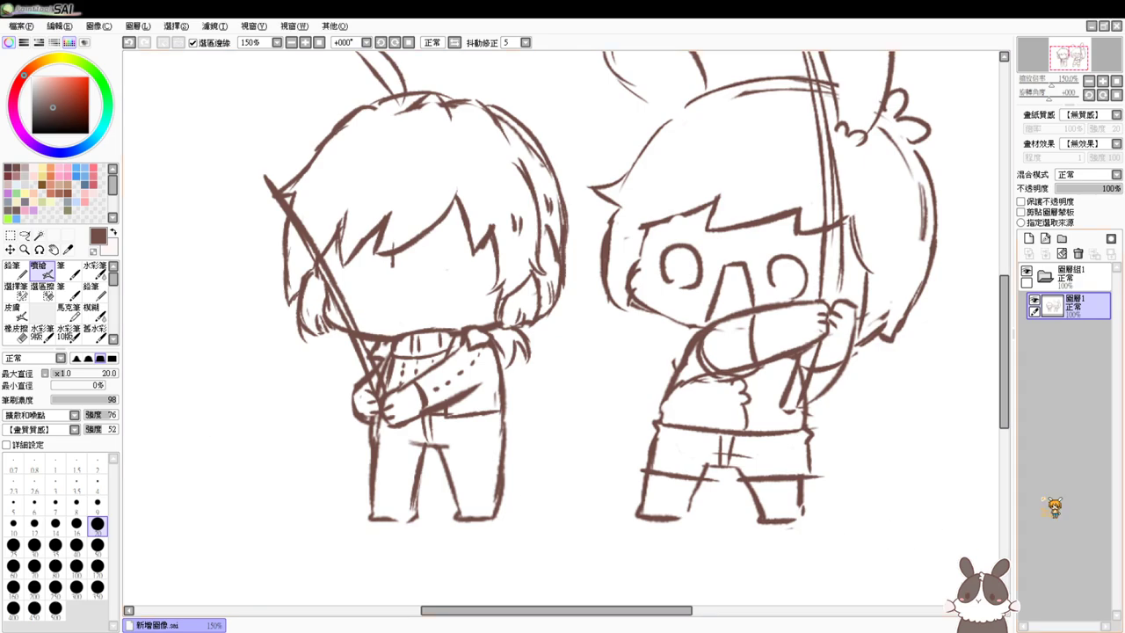
Add cuff lines, a pocket and dashed side seams to both legs of the left figure's trousers
drag(455, 489, 496, 487)
drag(373, 489, 420, 490)
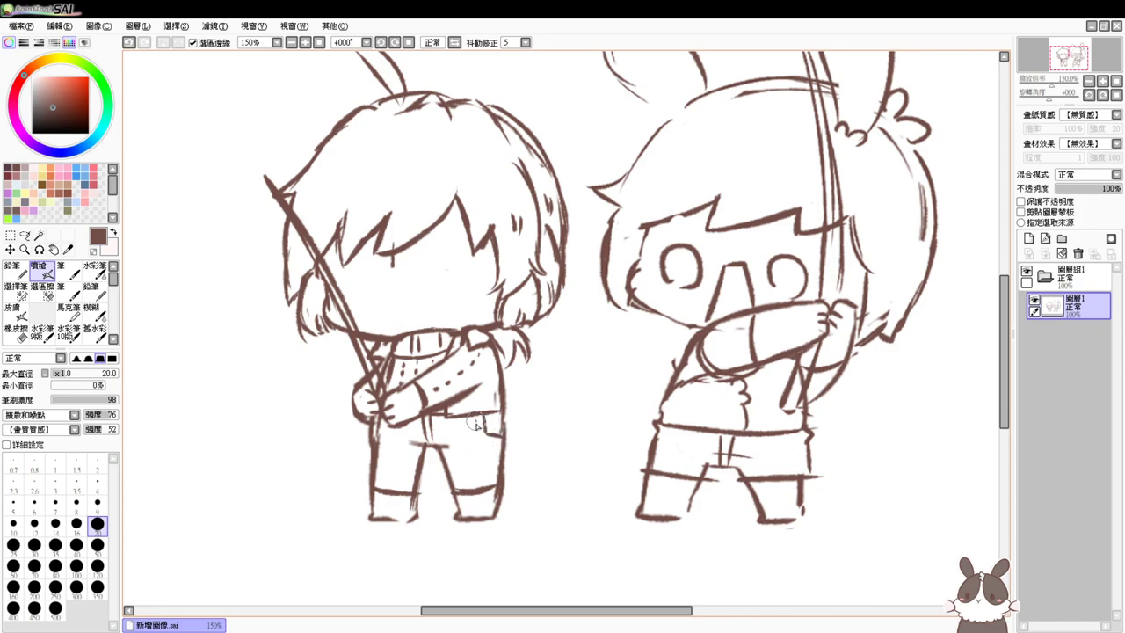
drag(478, 429, 483, 481)
drag(408, 446, 406, 452)
mouse_move(405, 457)
mouse_down()
mouse_move(401, 481)
mouse_move(404, 471)
mouse_up()
Erase the rough outline of the left figure's front foot and redraw its sole closed beneath the trouser cuff
key(e)
drag(409, 519, 418, 511)
key(e)
key(e)
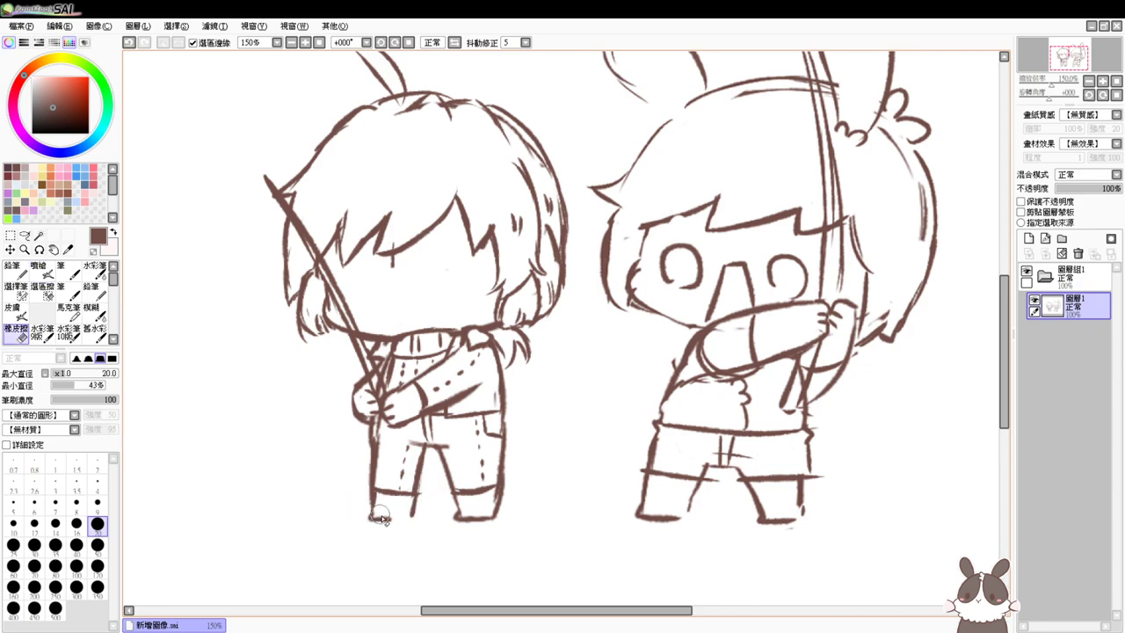
mouse_move(391, 519)
mouse_down()
mouse_move(373, 518)
mouse_move(415, 517)
mouse_up()
key(e)
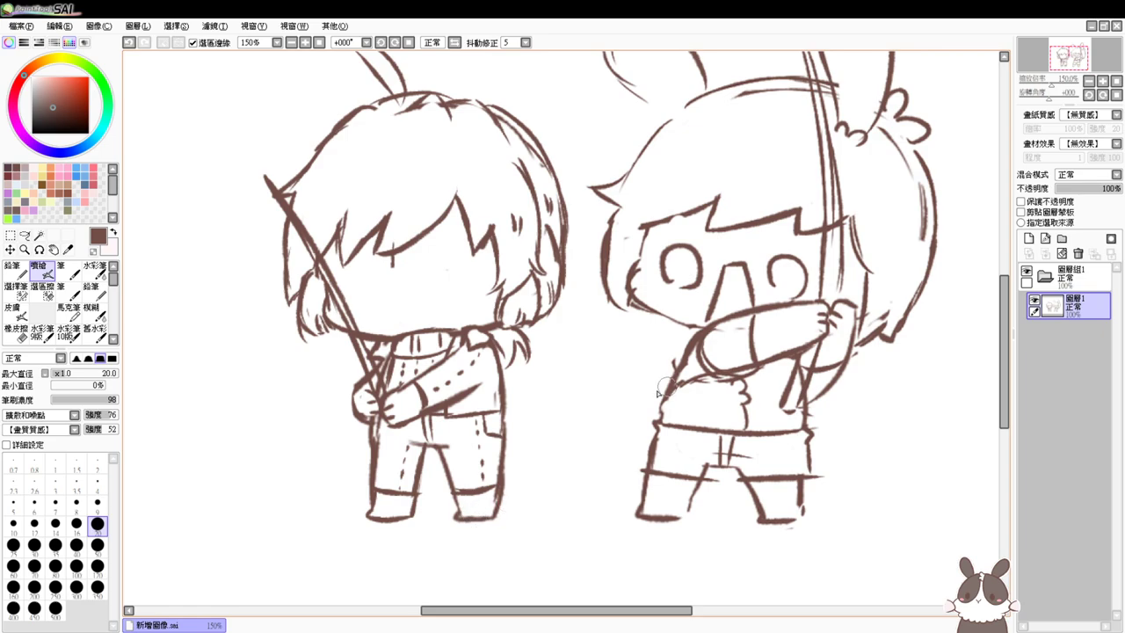
Draw a small rounded tail behind the right figure's waist and clean up the left figure's bangs and leftover guide mark
mouse_move(663, 397)
mouse_down()
mouse_move(647, 420)
mouse_move(652, 437)
mouse_up()
key(e)
drag(391, 266, 396, 263)
key(b)
key(e)
drag(334, 243, 344, 215)
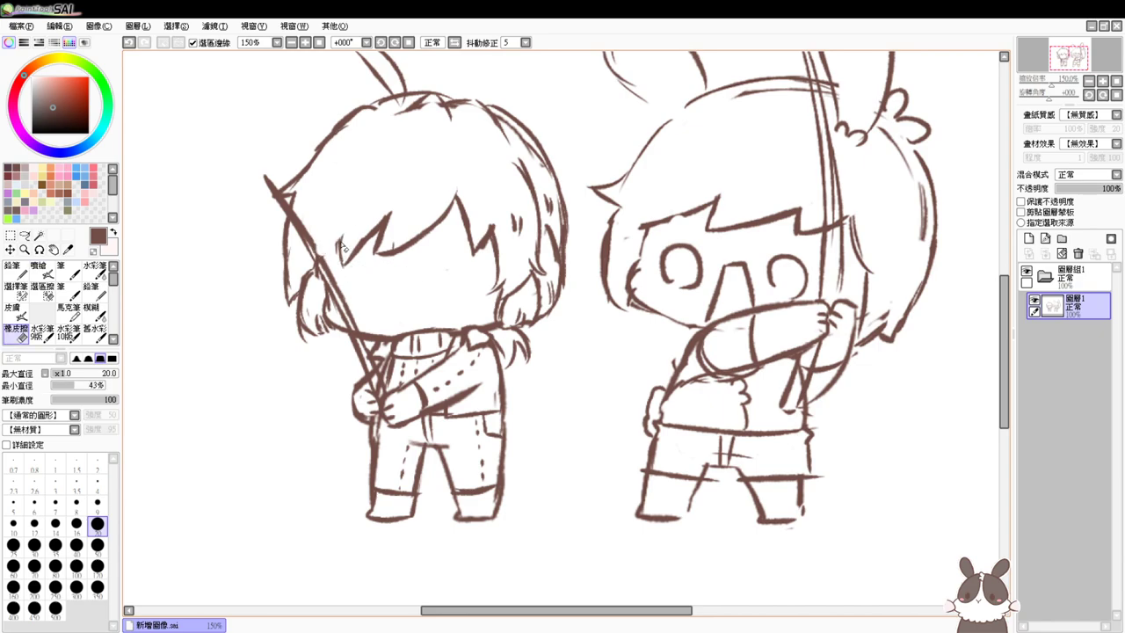
key(b)
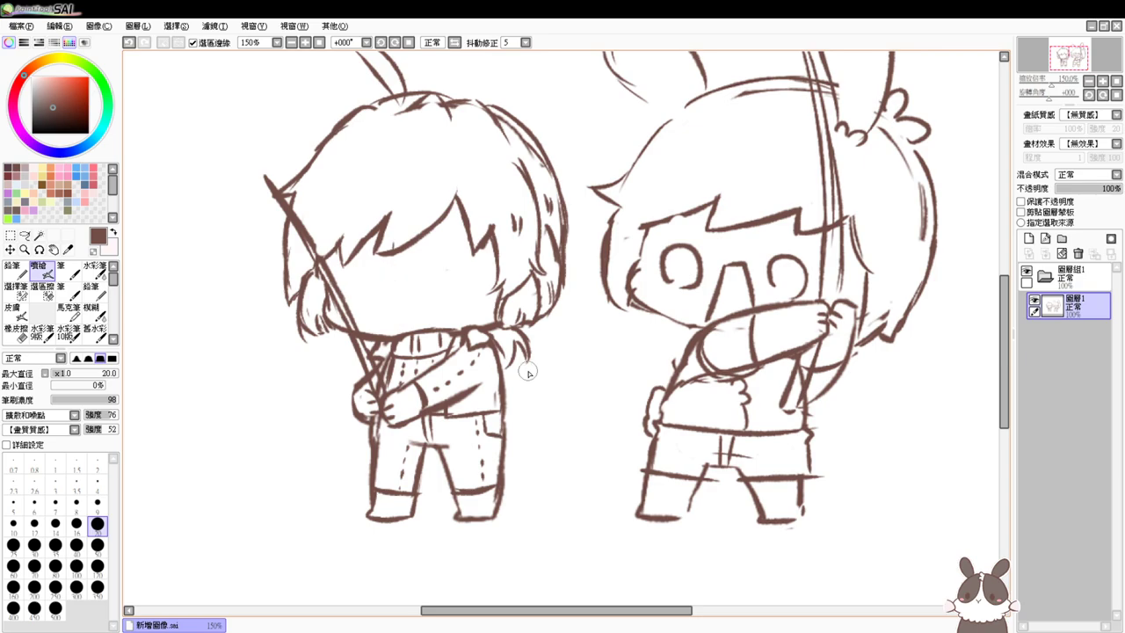
Redraw the left figure's rear jacket side flaring outward at the hem and erase the sleeve line crossing below the hair tie
key(e)
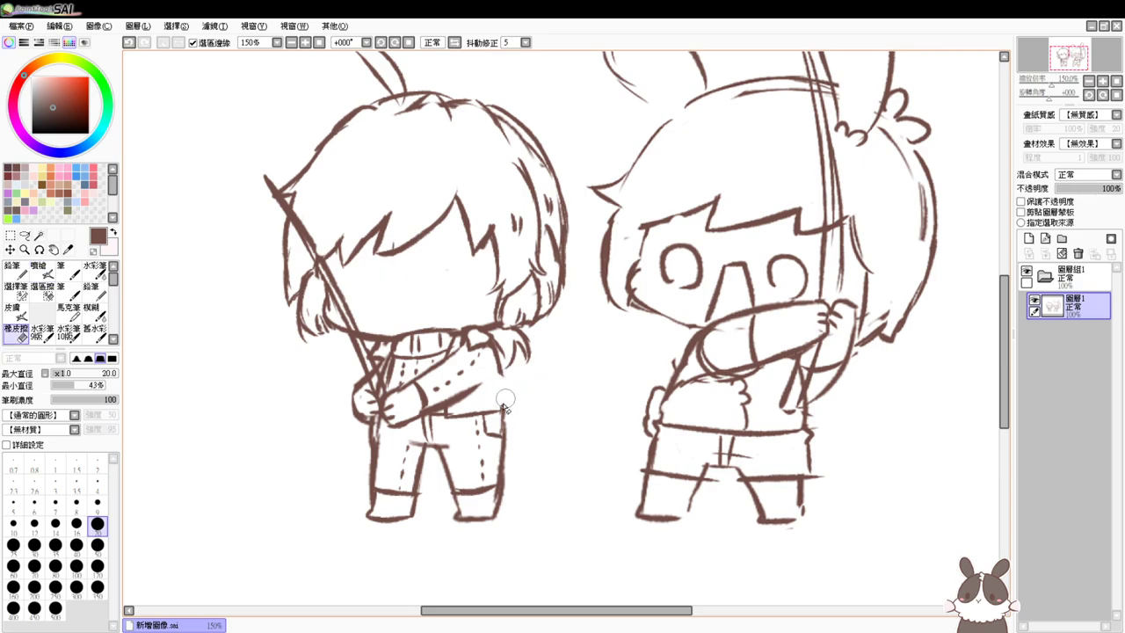
key(v)
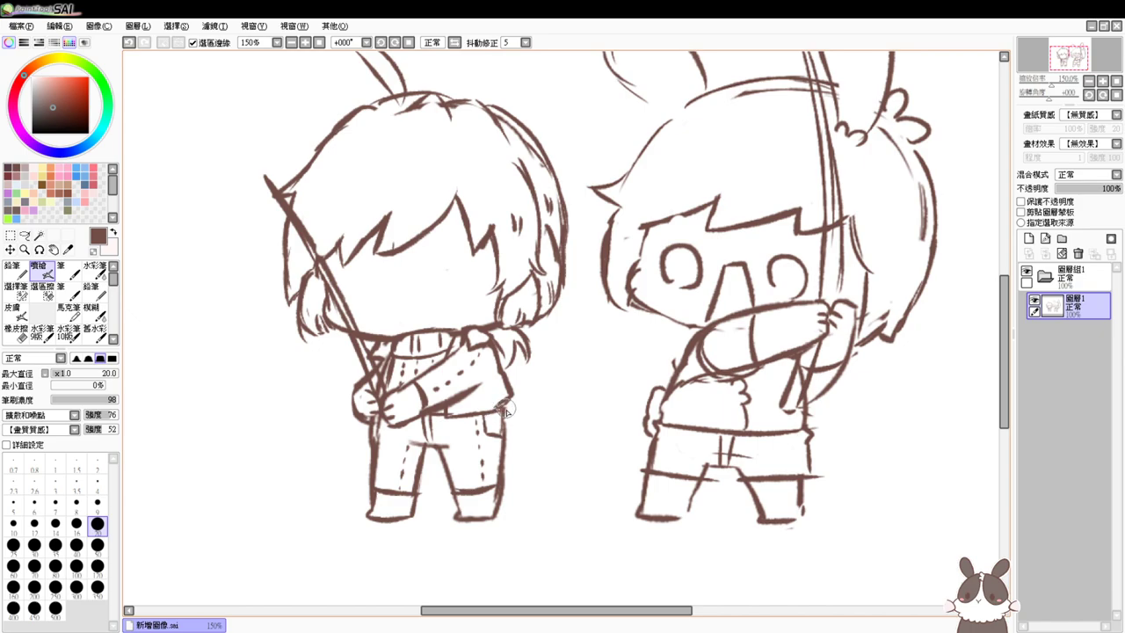
drag(506, 409, 494, 469)
click(306, 43)
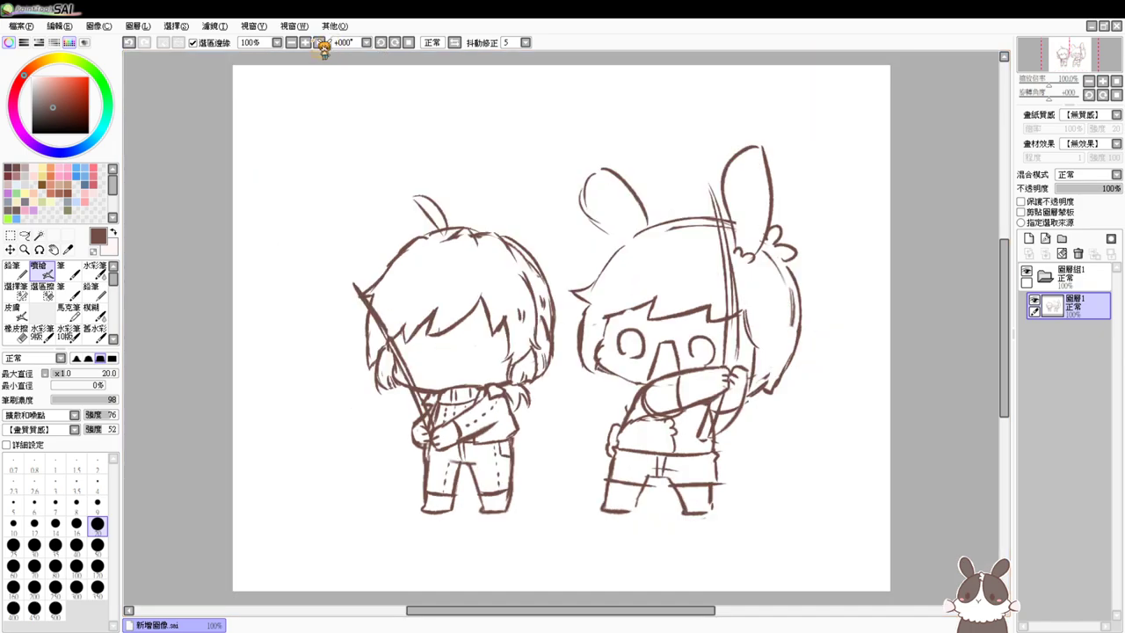
click(292, 43)
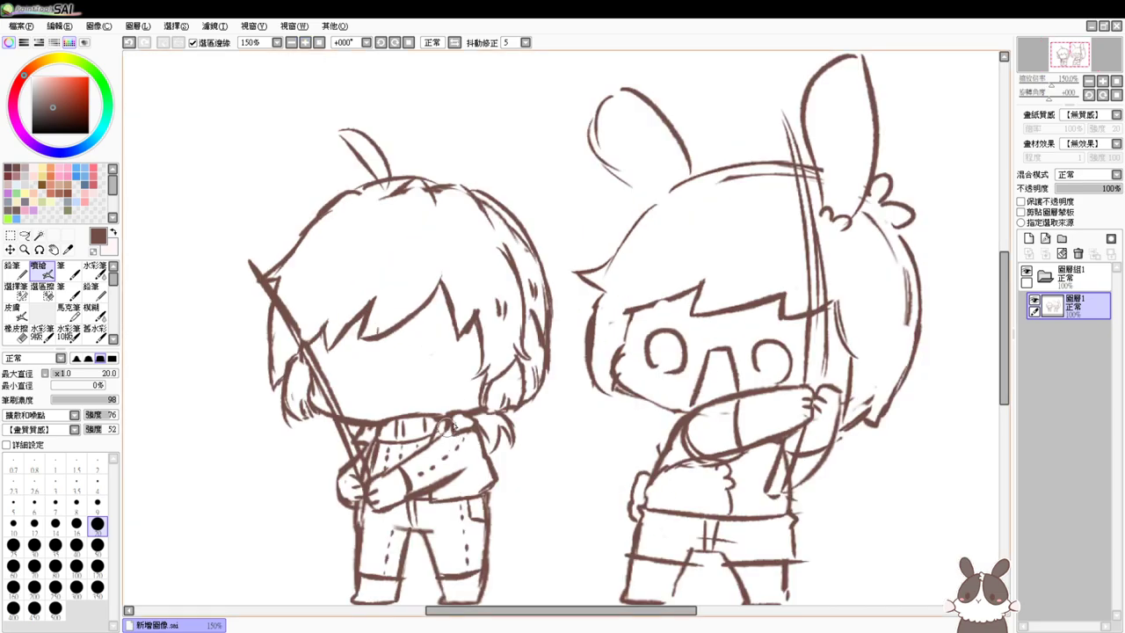
key(e)
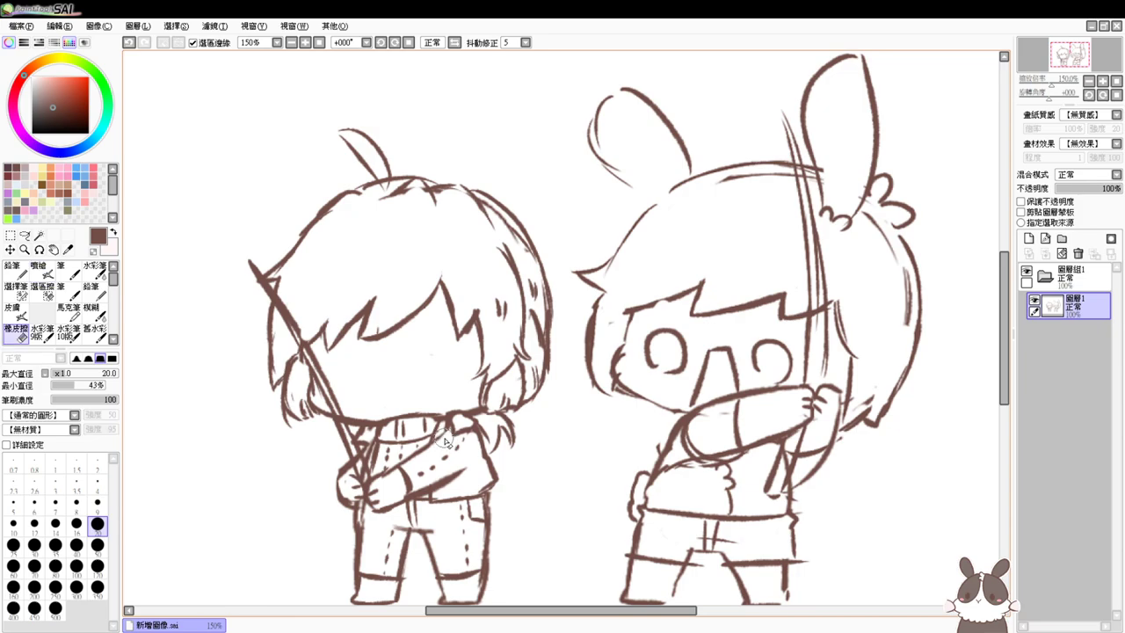
key(b)
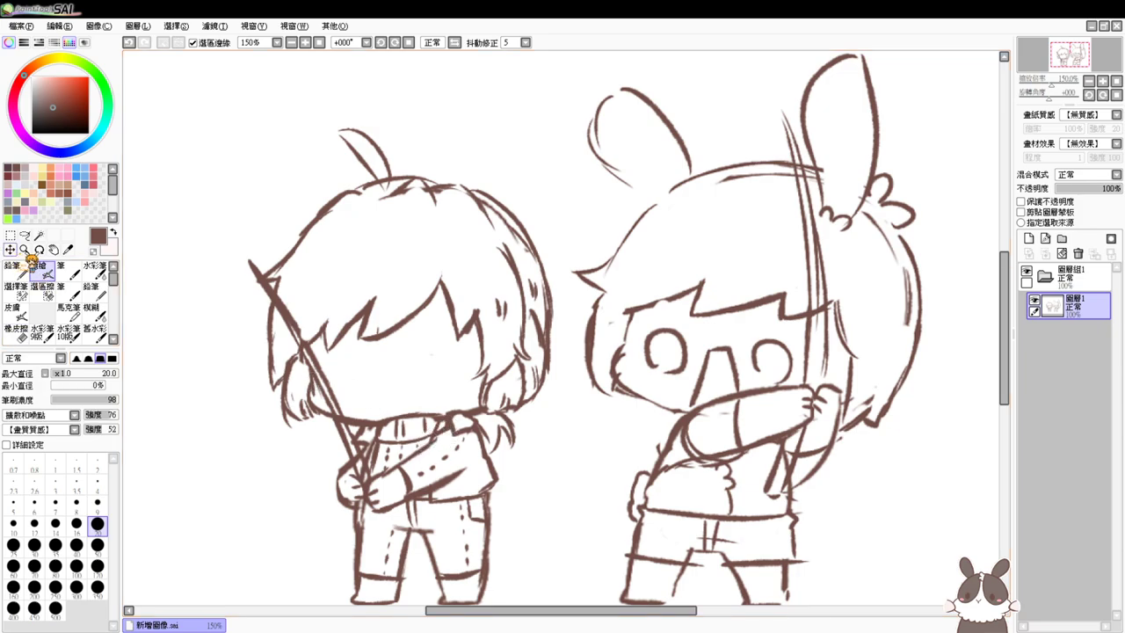
Lasso the left figure's hands and front sleeve, then shrink and rotate the selection slightly clockwise with a free transform
click(25, 235)
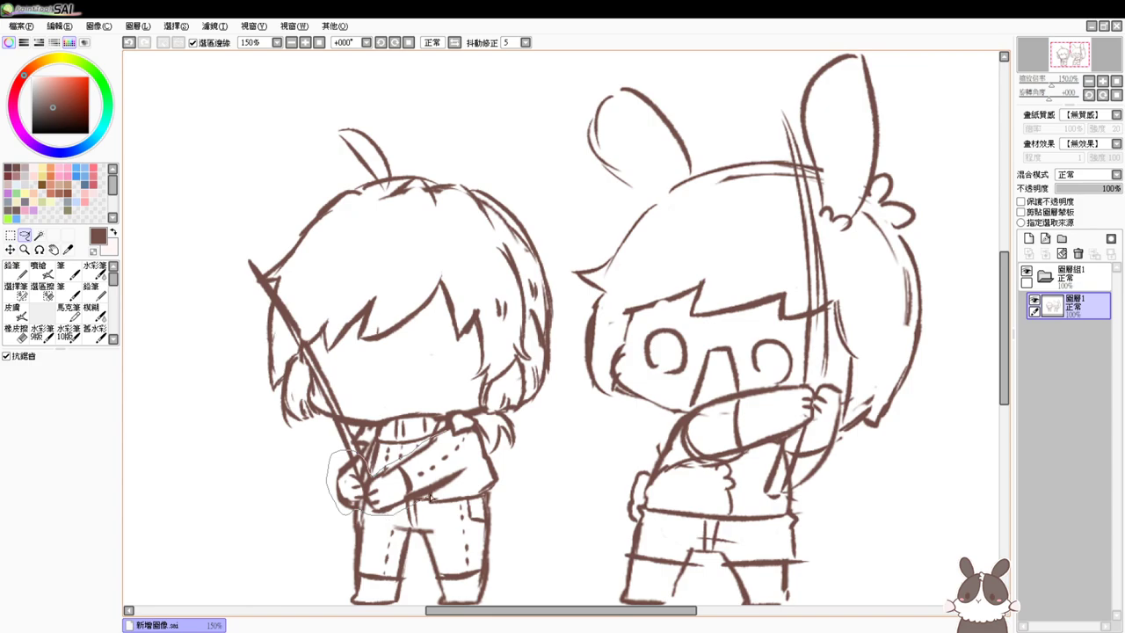
mouse_move(473, 436)
mouse_down()
mouse_move(444, 454)
mouse_move(456, 436)
mouse_up()
key(ctrl+t)
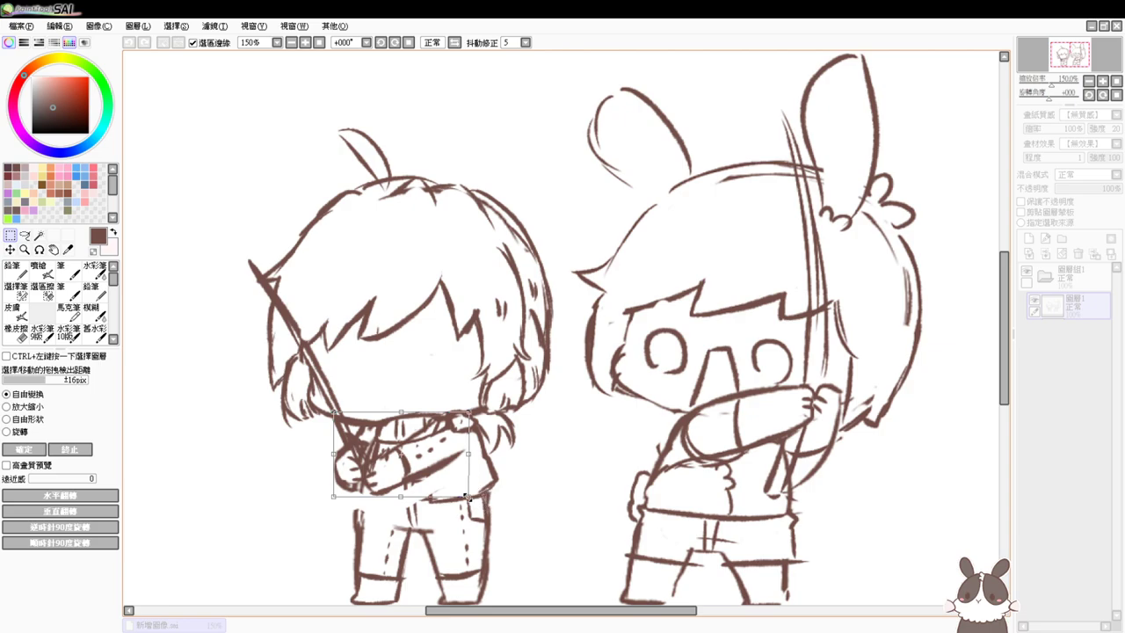
drag(469, 498, 445, 481)
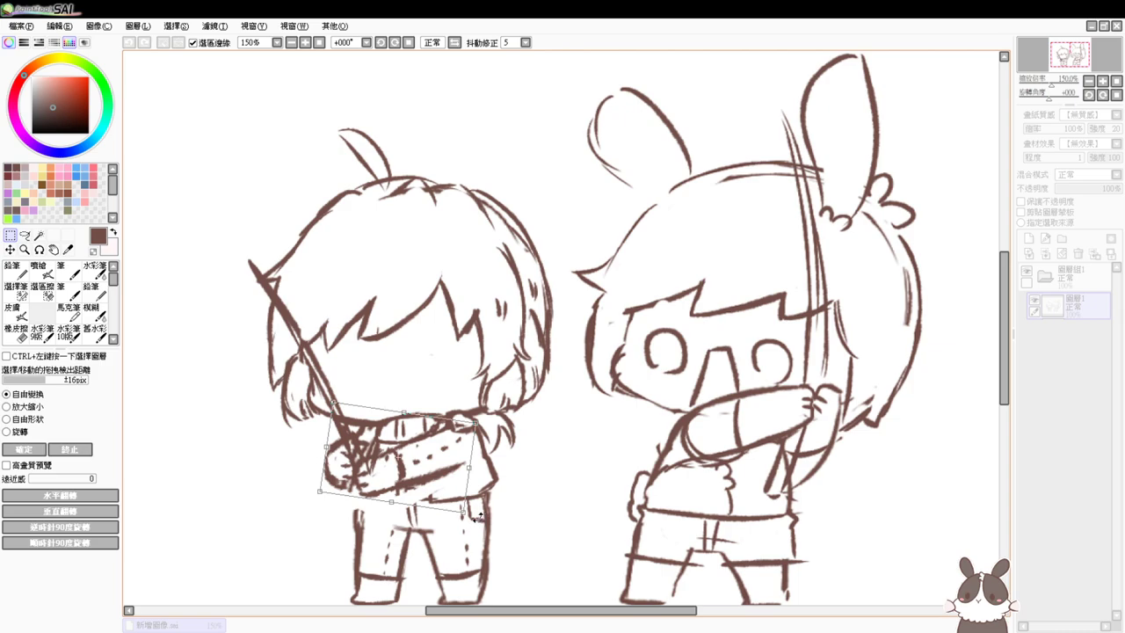
key(Return)
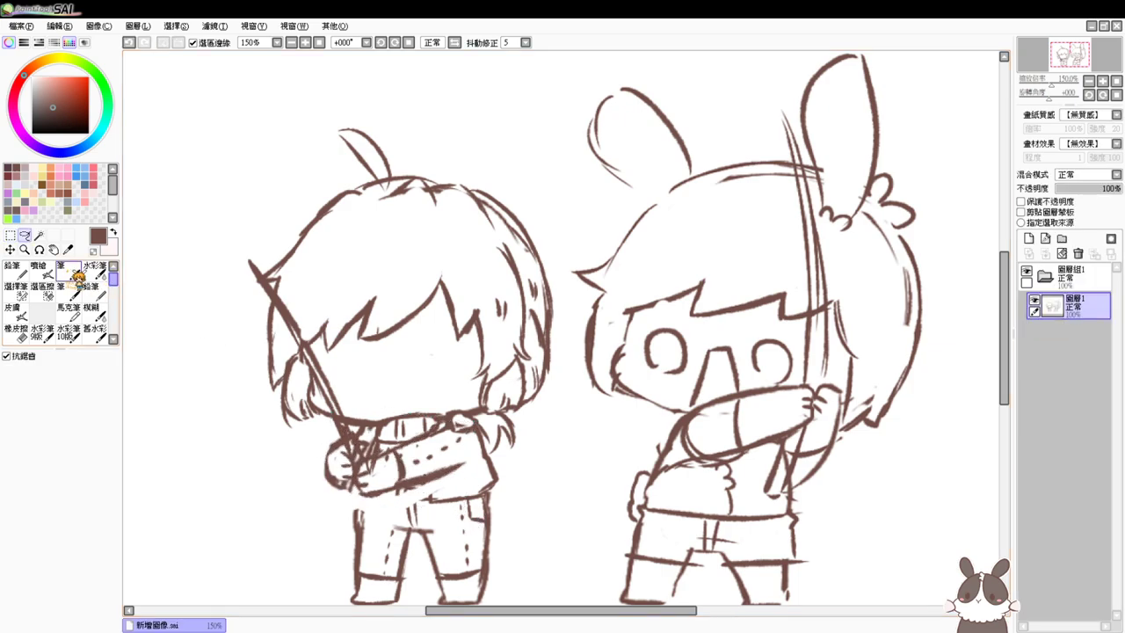
Redraw the left figure's jacket hem and the trouser waist beneath the transformed sleeve, undoing stray strokes
click(44, 268)
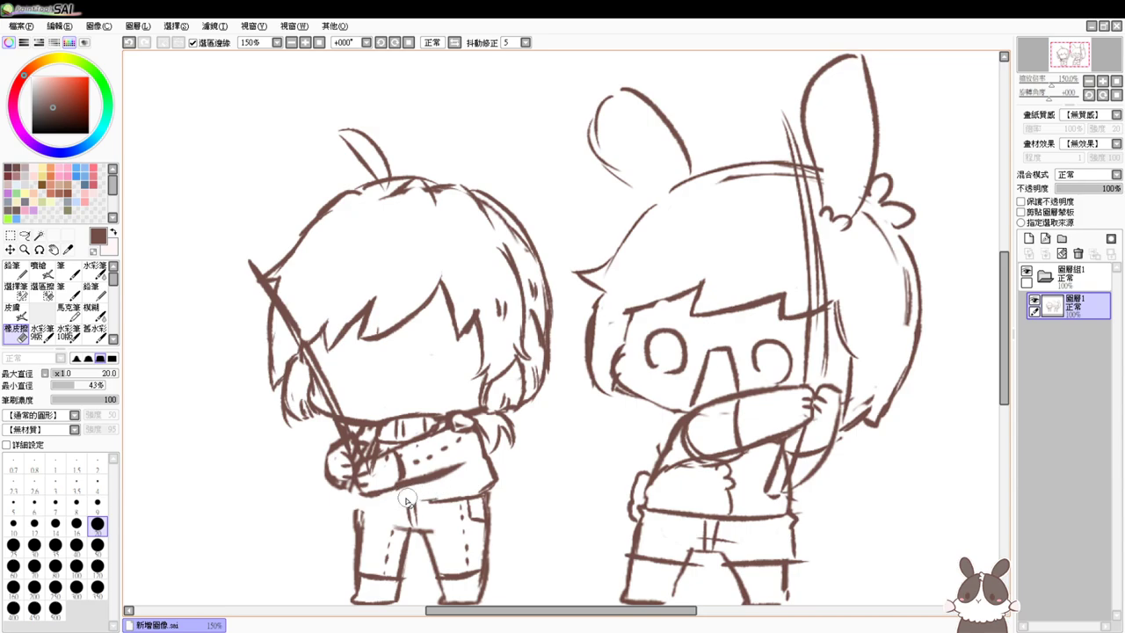
mouse_move(424, 481)
mouse_down()
mouse_move(395, 509)
mouse_move(386, 501)
mouse_move(416, 499)
mouse_move(380, 498)
mouse_move(427, 498)
mouse_move(366, 503)
mouse_move(361, 538)
mouse_up()
mouse_move(366, 498)
mouse_down()
mouse_move(392, 525)
mouse_move(434, 527)
mouse_move(452, 547)
mouse_move(440, 524)
mouse_move(407, 527)
mouse_move(390, 513)
mouse_move(439, 534)
mouse_move(401, 527)
mouse_move(458, 518)
mouse_move(425, 537)
mouse_move(391, 512)
mouse_move(429, 522)
mouse_up()
key(ctrl+z)
key(ctrl+z)
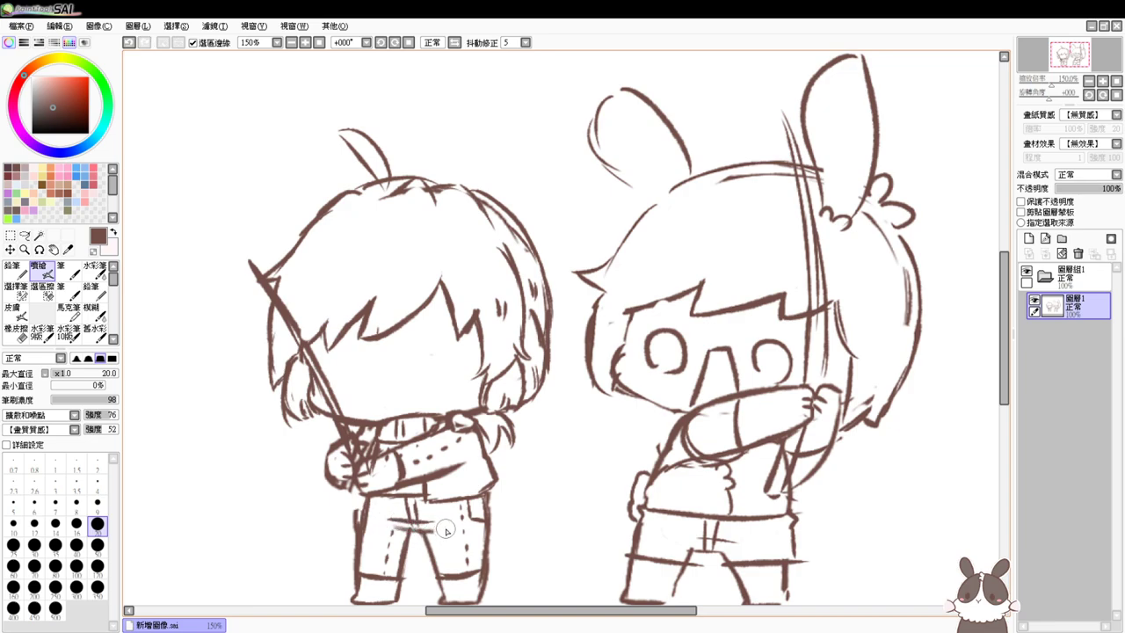
key(ctrl+z)
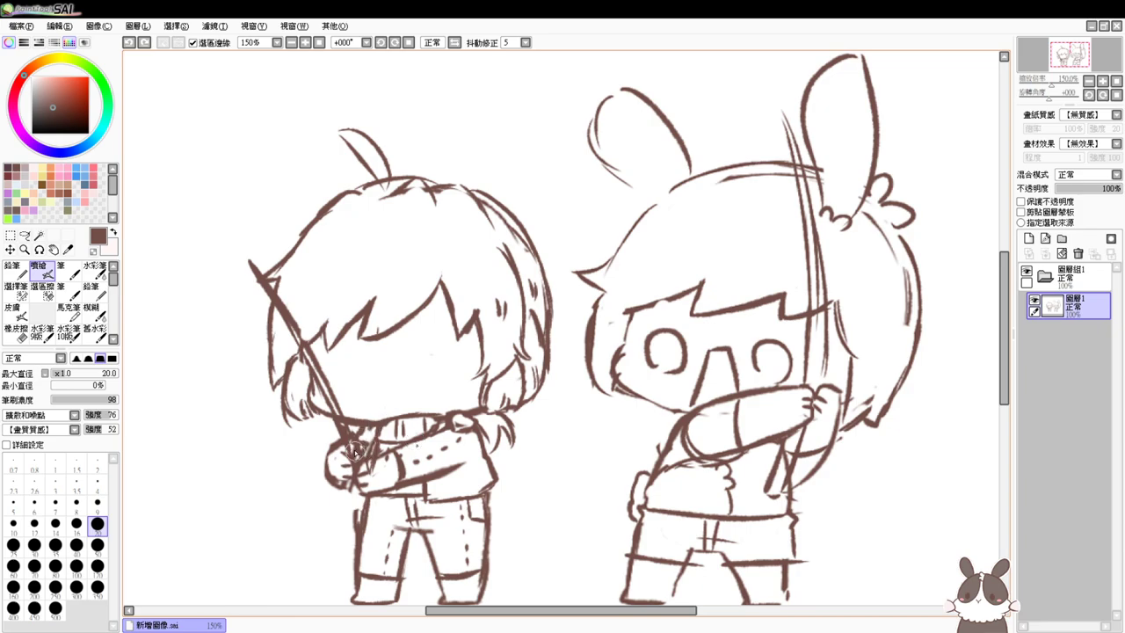
Erase the left figure's messy rod section above the hands and redraw it as one straight shaft reaching the fists
key(e)
drag(329, 401, 349, 455)
key(b)
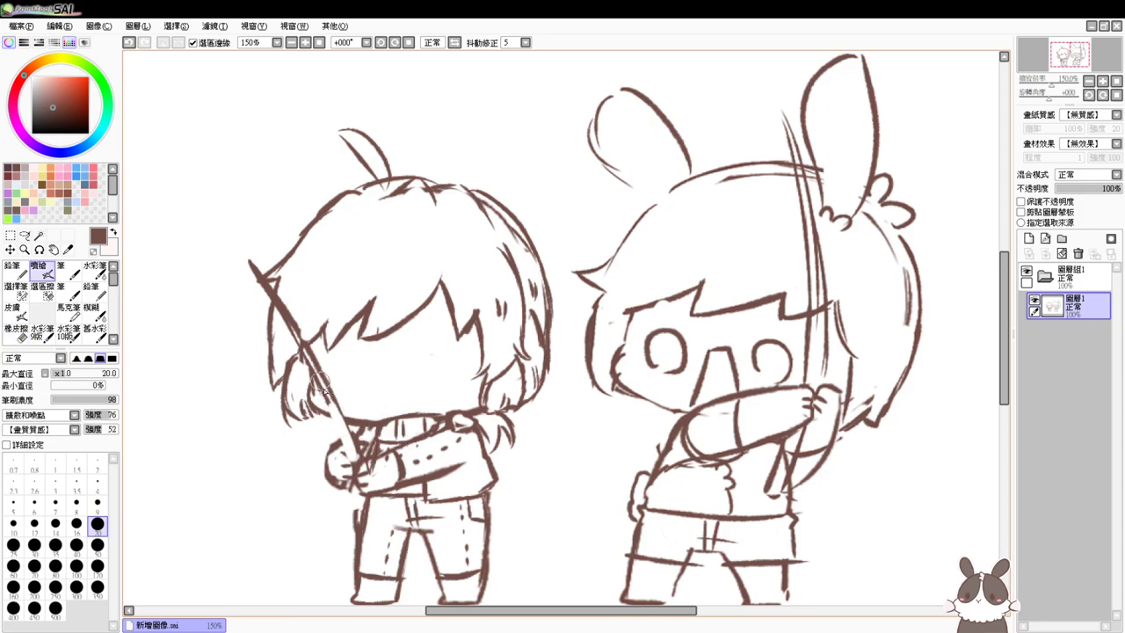
mouse_move(320, 383)
mouse_down()
mouse_move(353, 456)
mouse_move(369, 437)
mouse_up()
key(e)
key(b)
key(e)
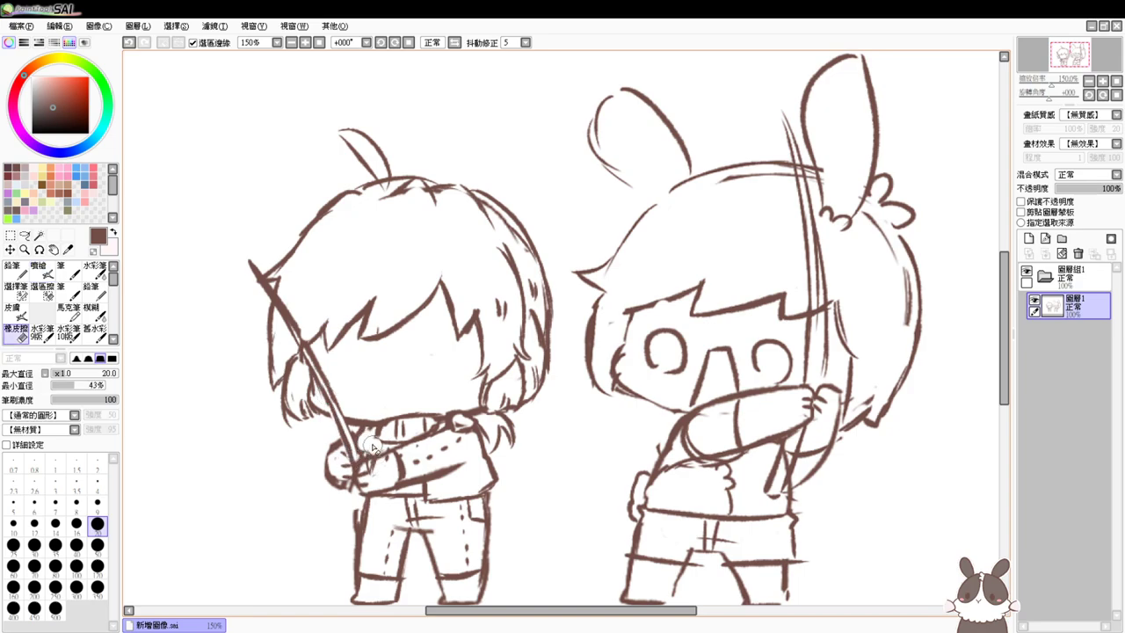
key(e)
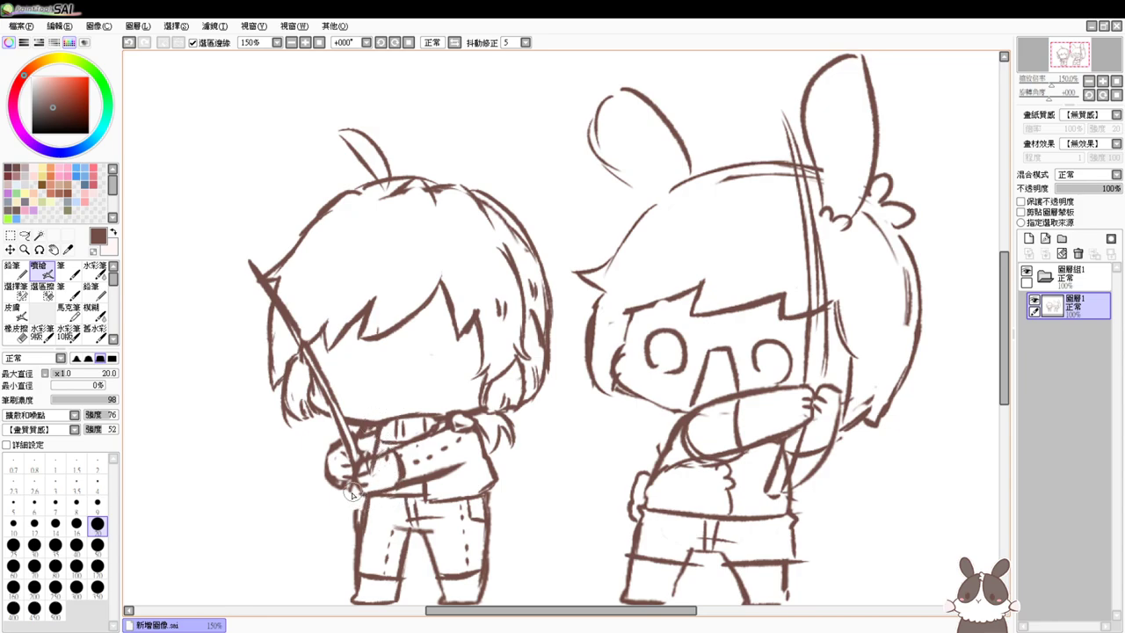
drag(350, 486, 366, 508)
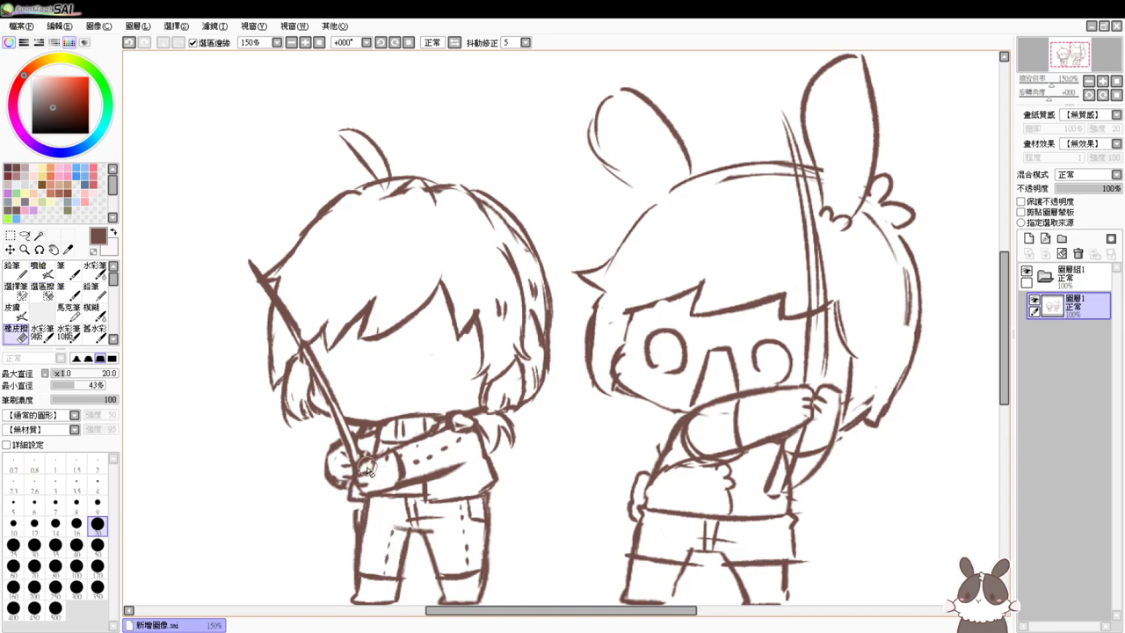
Erase the dashed seam on the left figure's front sleeve and redraw the sleeve's upper and lower edges
click(322, 43)
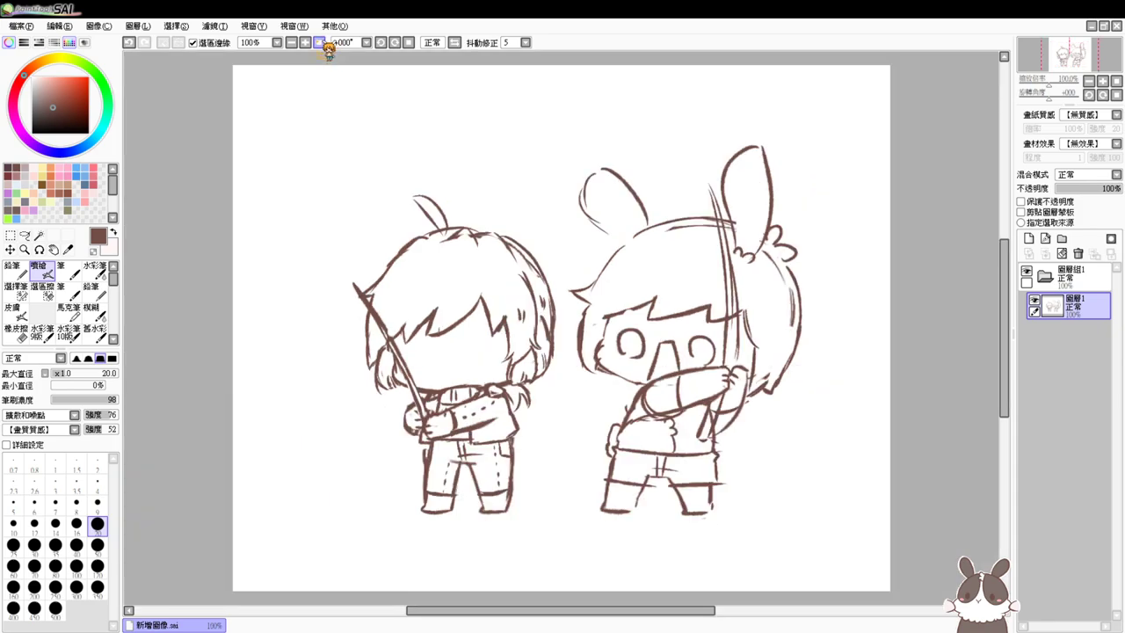
click(306, 43)
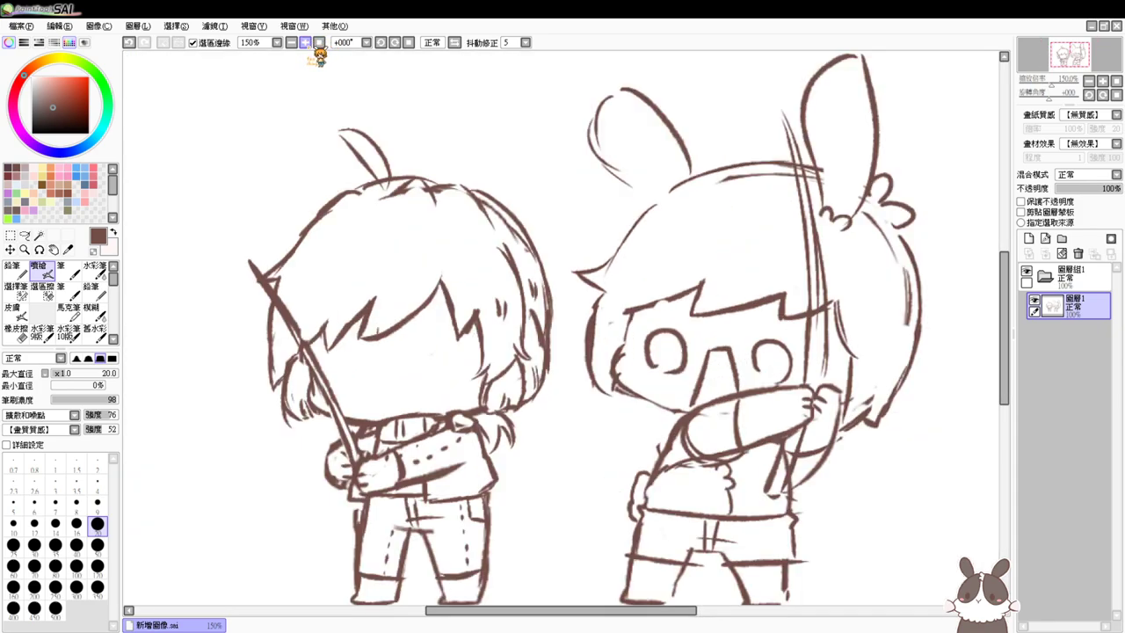
key(e)
drag(415, 462, 460, 438)
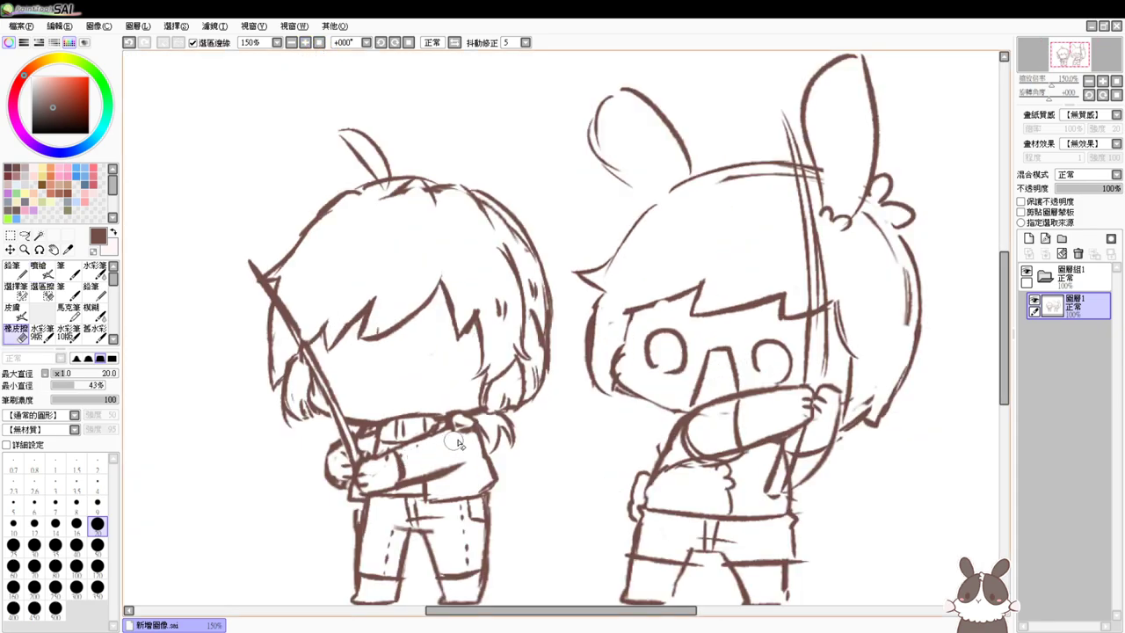
key(b)
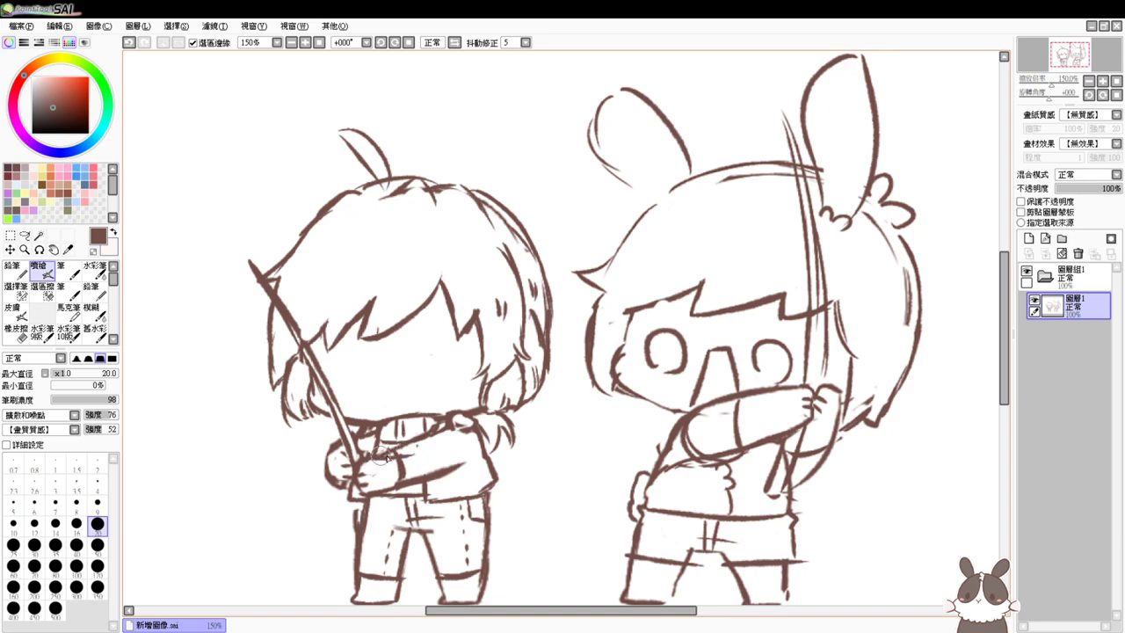
drag(394, 456, 450, 430)
mouse_move(370, 493)
mouse_down()
mouse_move(437, 484)
mouse_move(462, 468)
mouse_up()
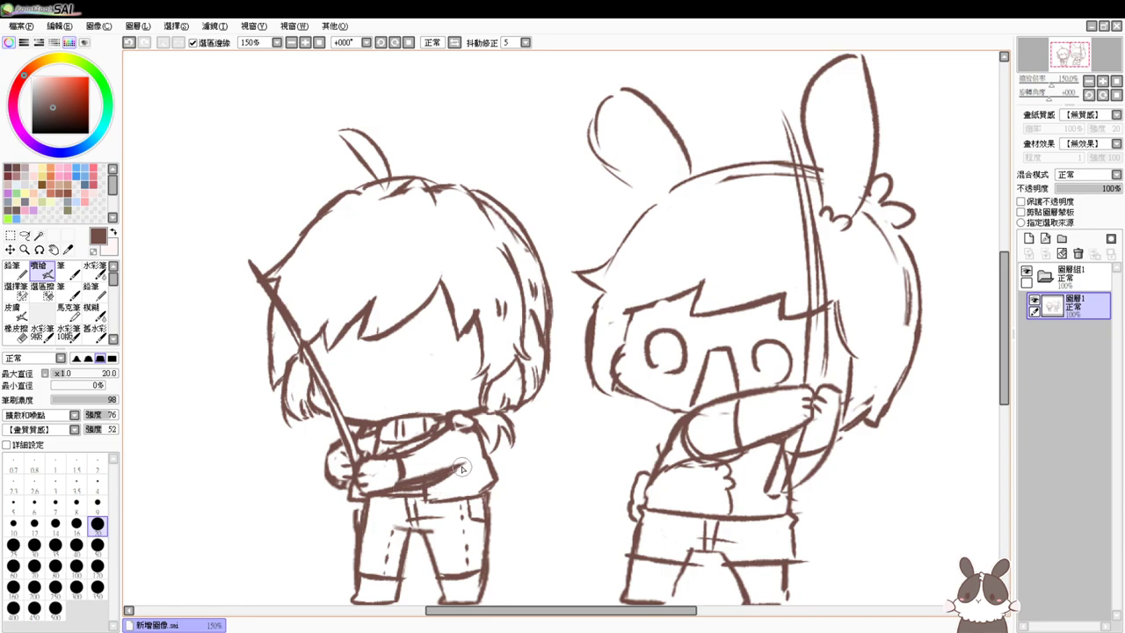
Erase the doubled outlines along the left figure's front sleeve and redraw its cuff line beside the hand
key(e)
drag(395, 451, 420, 436)
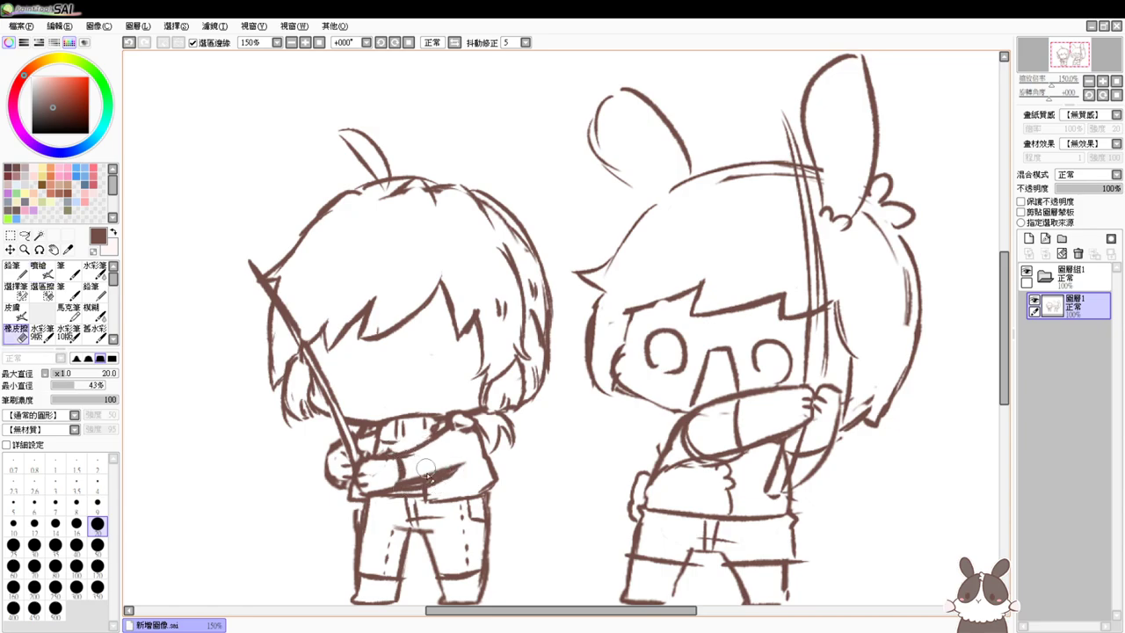
drag(415, 477, 451, 461)
key(e)
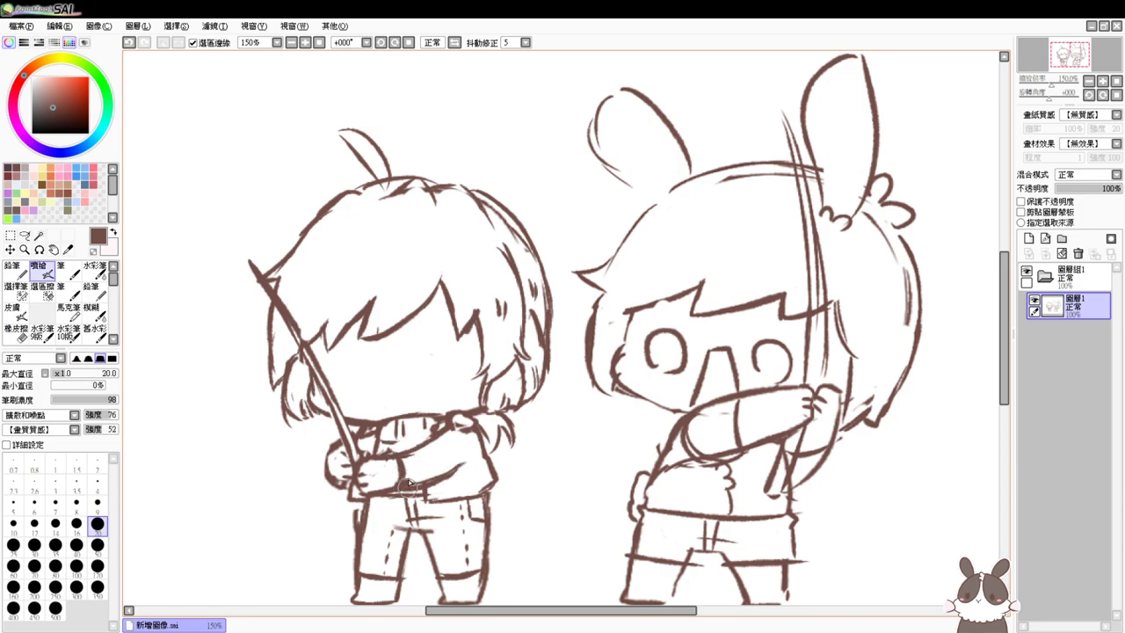
key(e)
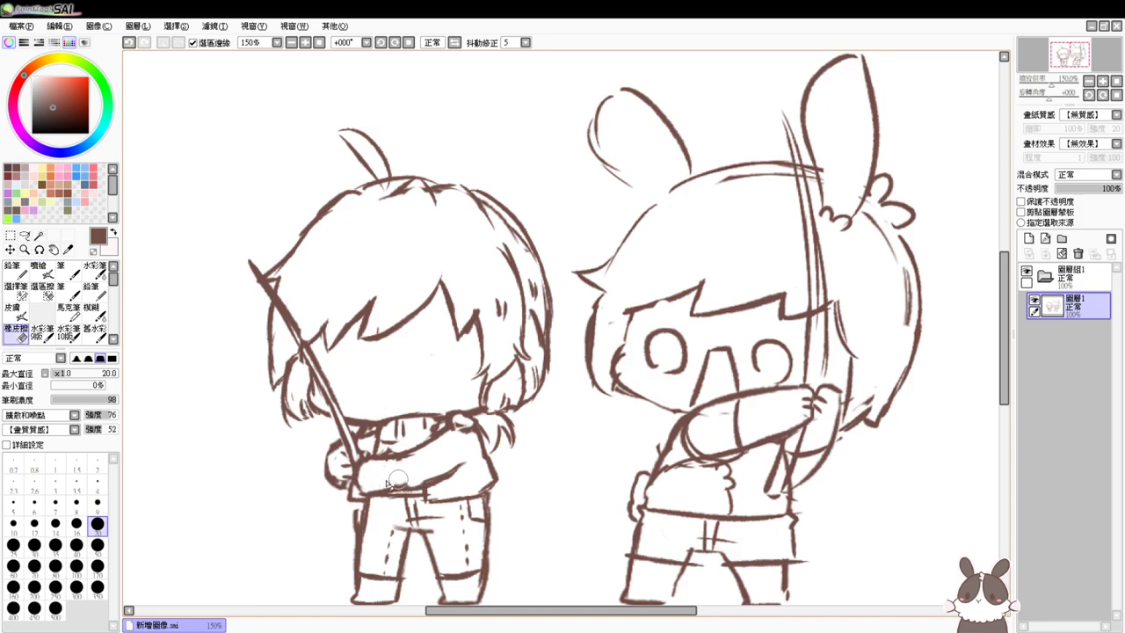
key(e)
mouse_move(391, 462)
mouse_down()
mouse_move(399, 497)
mouse_move(402, 481)
mouse_move(392, 489)
mouse_move(443, 479)
mouse_up()
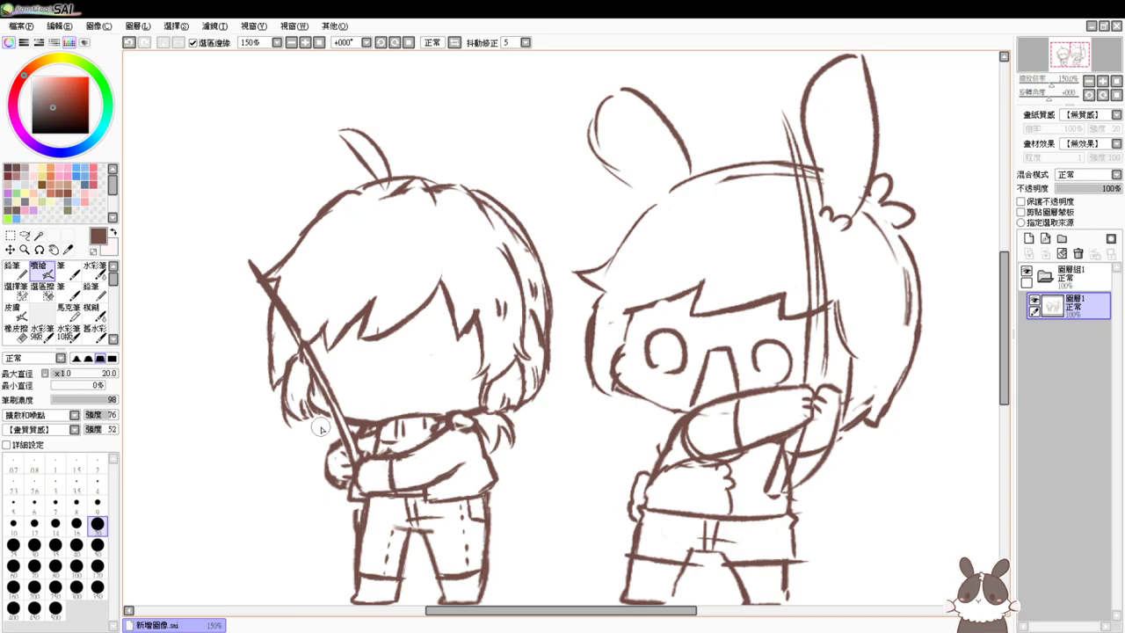
Erase the left figure's rear hand and redraw it as a rounded fist gripping the rod
key(e)
mouse_move(343, 464)
mouse_down()
mouse_move(336, 479)
mouse_move(336, 451)
mouse_move(352, 457)
mouse_move(333, 461)
mouse_move(356, 473)
mouse_move(345, 487)
mouse_move(343, 448)
mouse_move(356, 443)
mouse_move(367, 482)
mouse_up()
key(e)
key(e)
key(e)
key(e)
key(e)
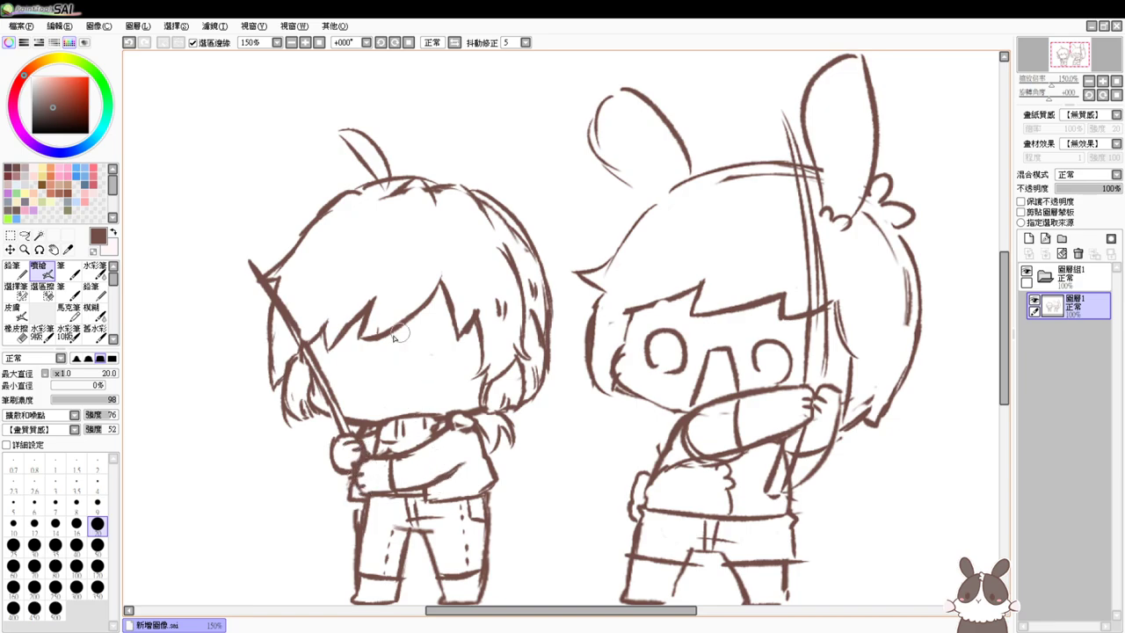
Extend the left figure's rod tip and draw a small curved smile and two short vertical eyes on the face
drag(240, 245, 272, 293)
drag(367, 391, 394, 401)
drag(345, 357, 344, 374)
drag(420, 352, 423, 376)
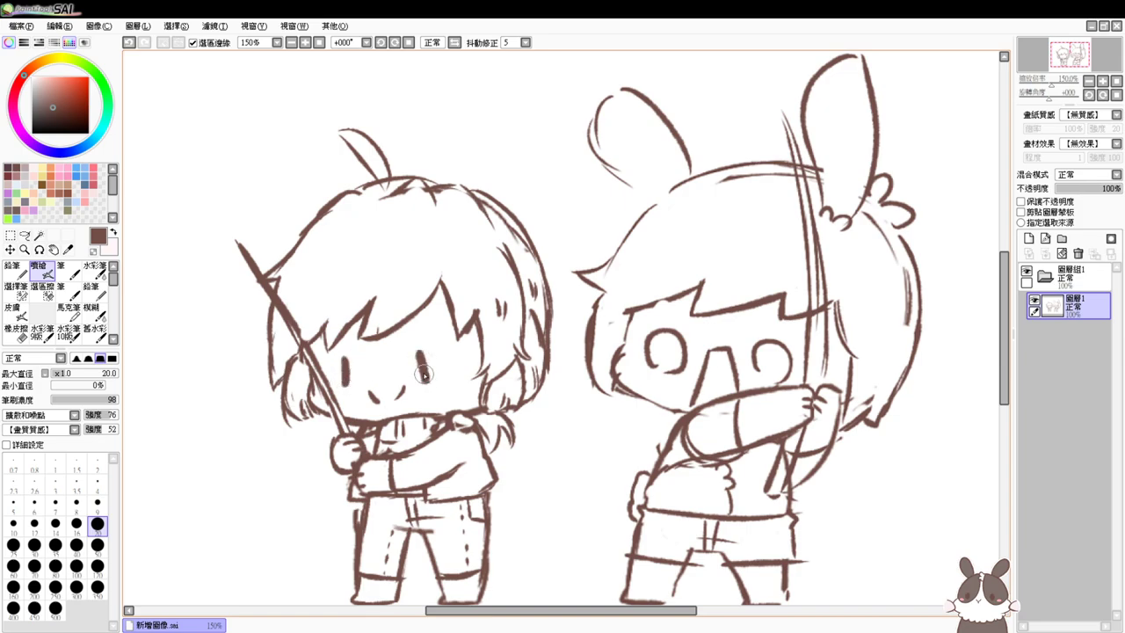
Replace the left figure's hair tie with jacket shoulder lines and add a dashed seam along the front sleeve
drag(613, 458, 650, 384)
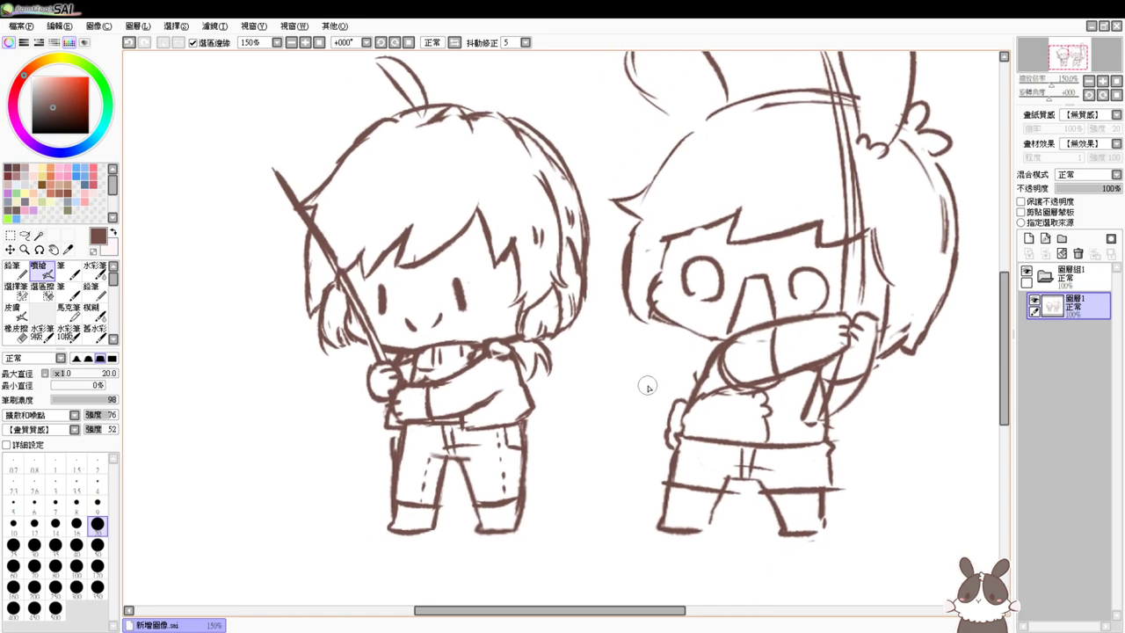
key(e)
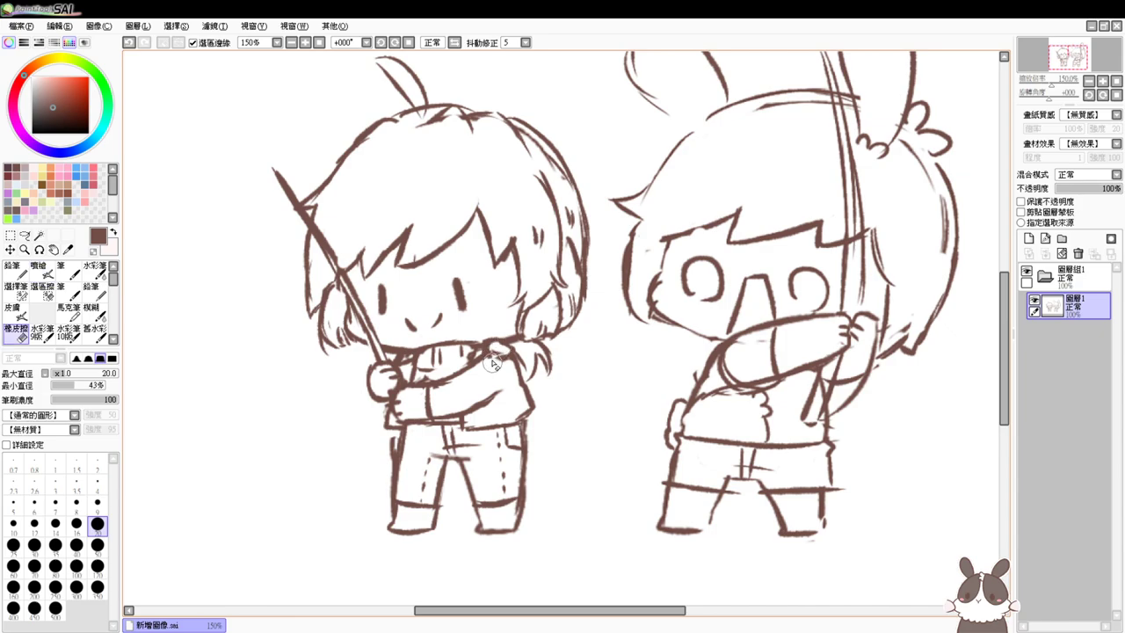
mouse_move(496, 348)
mouse_down()
mouse_move(502, 362)
mouse_move(495, 341)
mouse_move(495, 357)
mouse_move(518, 356)
mouse_up()
key(b)
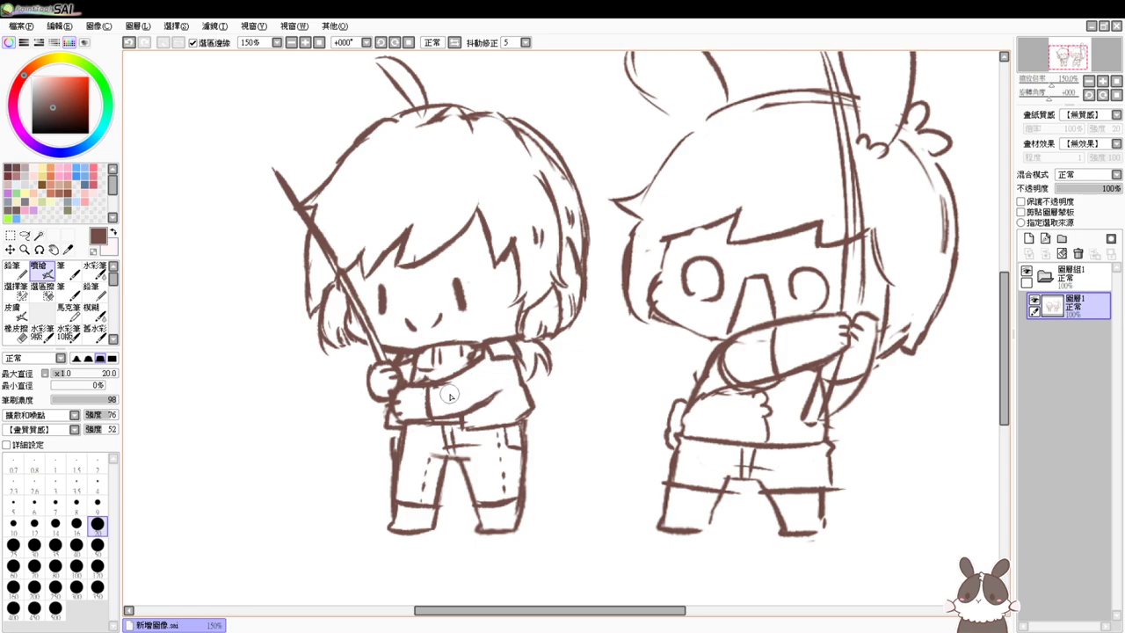
drag(458, 388, 476, 376)
Clean up the left figure's trouser fly and redraw the outer outline of the leg beneath the hands
key(e)
mouse_move(451, 454)
mouse_down()
mouse_move(463, 458)
mouse_move(437, 456)
mouse_move(470, 446)
mouse_move(444, 475)
mouse_move(463, 464)
mouse_move(469, 489)
mouse_move(461, 444)
mouse_move(444, 428)
mouse_move(442, 452)
mouse_move(475, 456)
mouse_move(447, 483)
mouse_up()
key(b)
key(e)
key(b)
key(e)
drag(392, 440, 387, 479)
key(b)
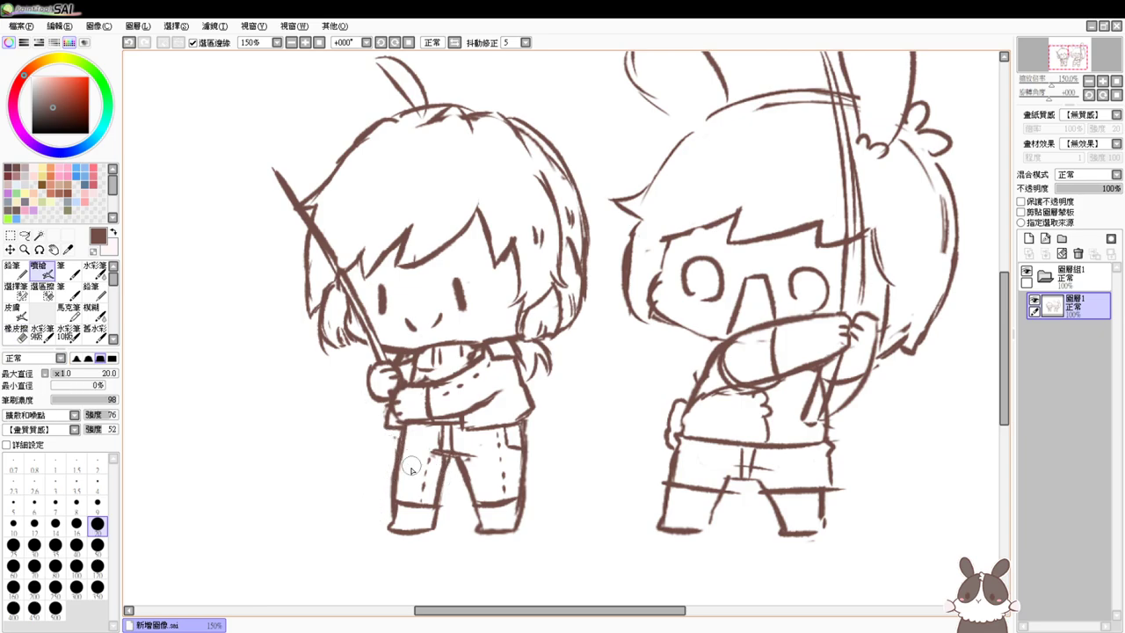
key(e)
drag(398, 429, 394, 503)
key(e)
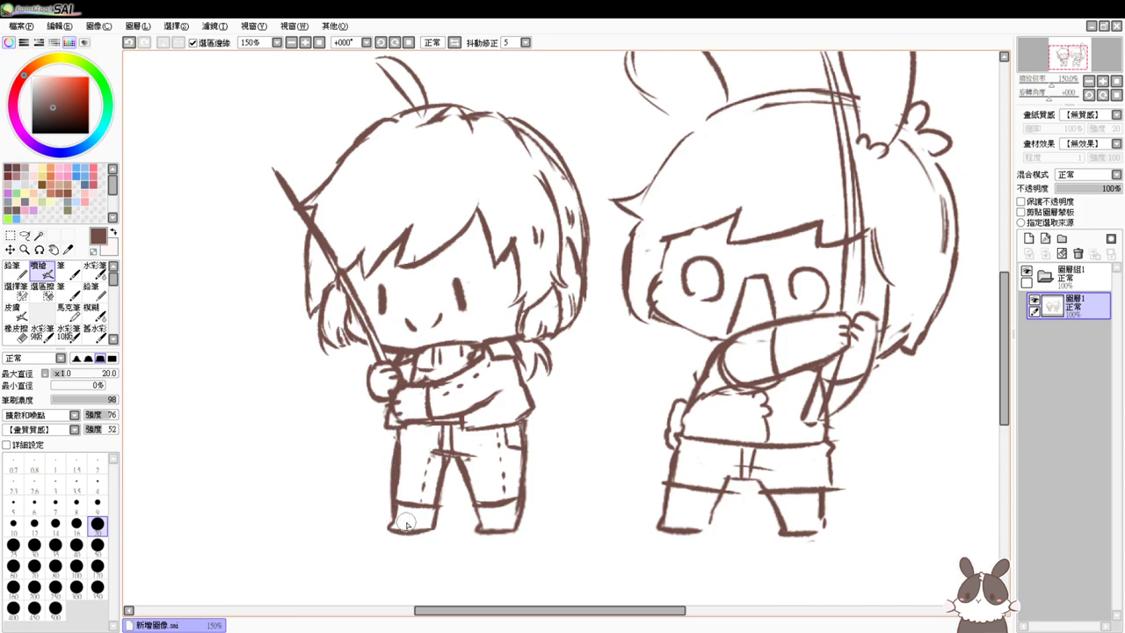
Draw a thin fishing line slanting down from the right figure's rod tip, continuing as a separate segment between the figures
scroll(557, 355, up, 3)
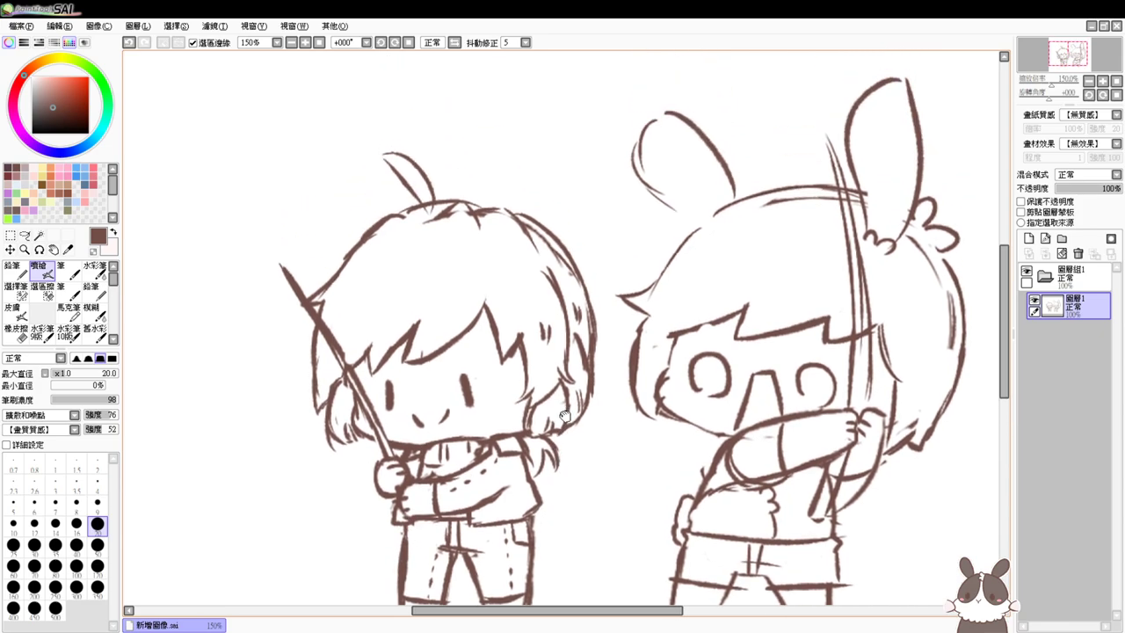
key(e)
key(e)
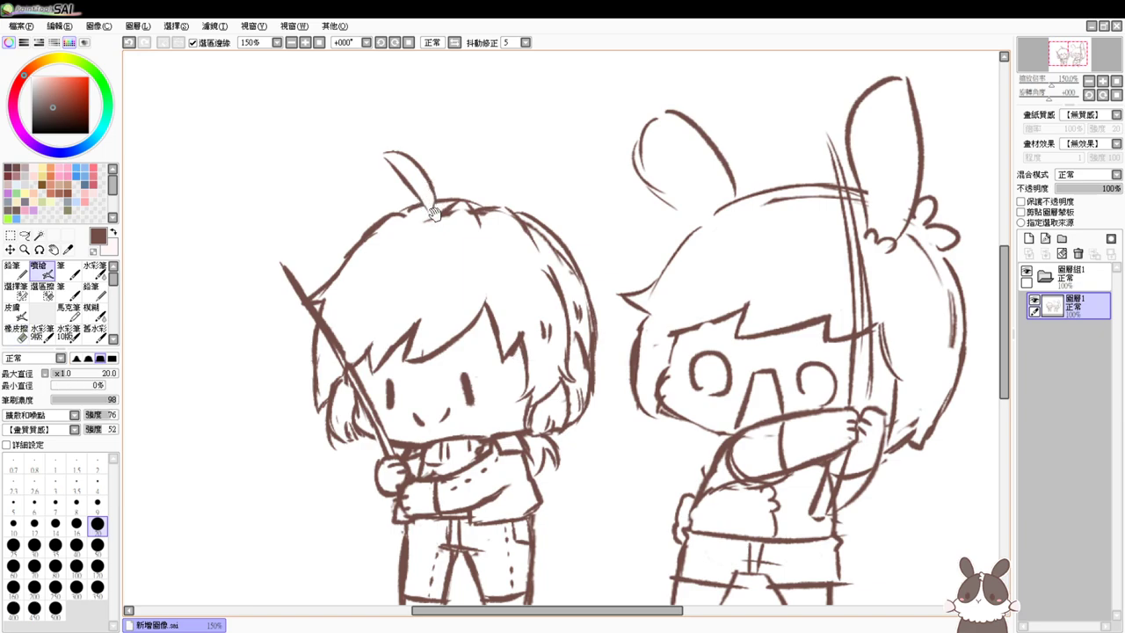
scroll(578, 371, down, 5)
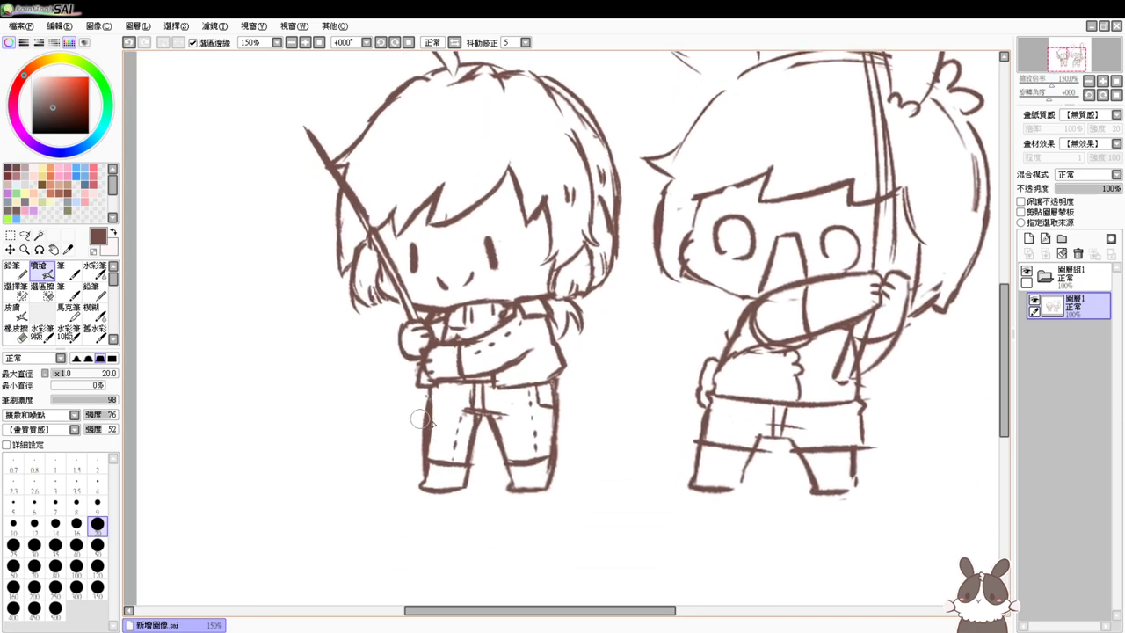
scroll(656, 419, up, 3)
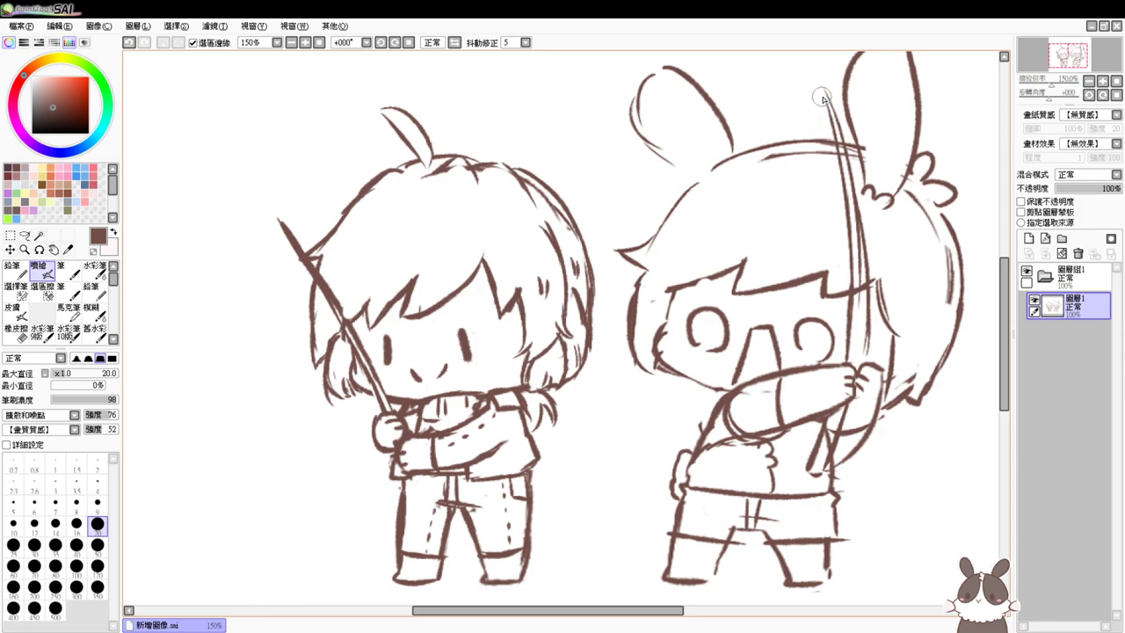
drag(824, 94, 677, 280)
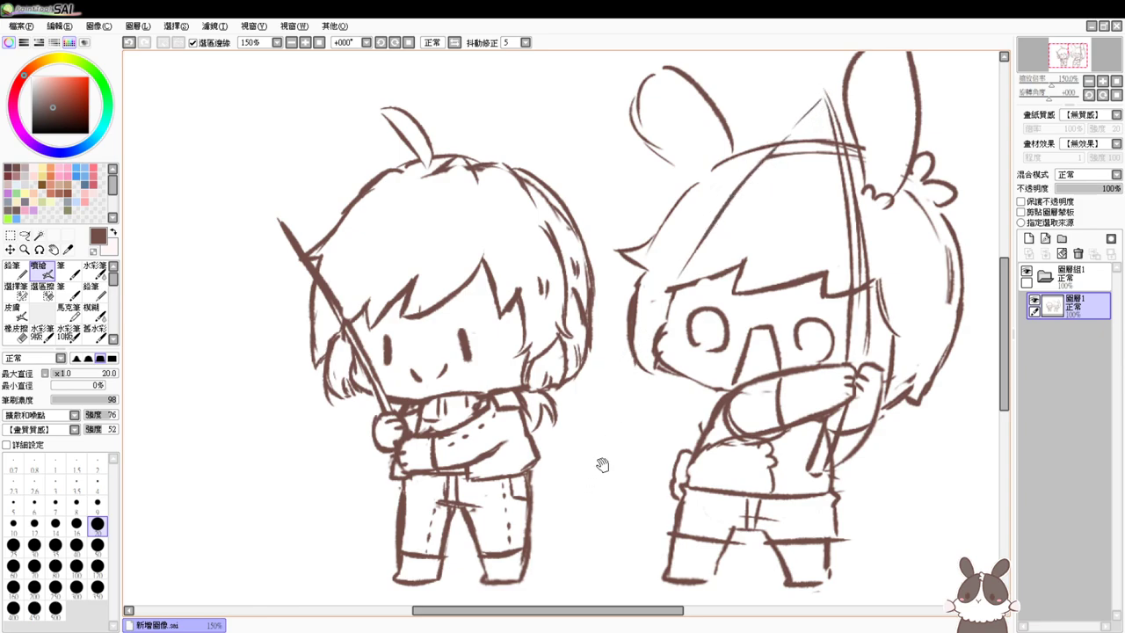
drag(603, 464, 616, 412)
drag(639, 336, 611, 404)
key(ctrl+z)
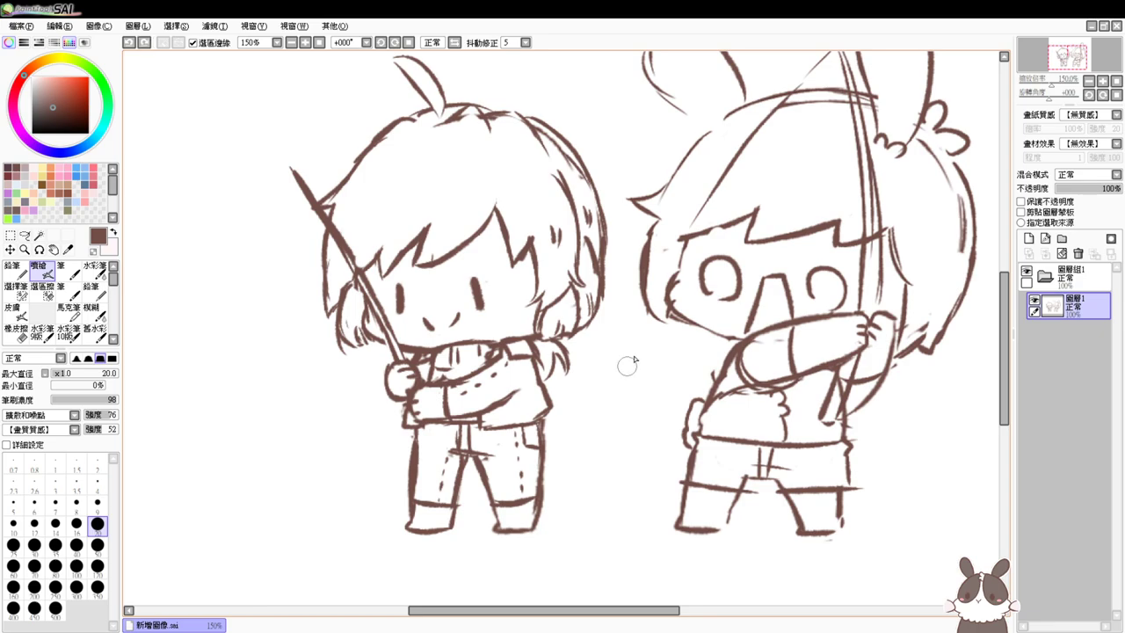
drag(631, 358, 600, 446)
drag(583, 498, 588, 443)
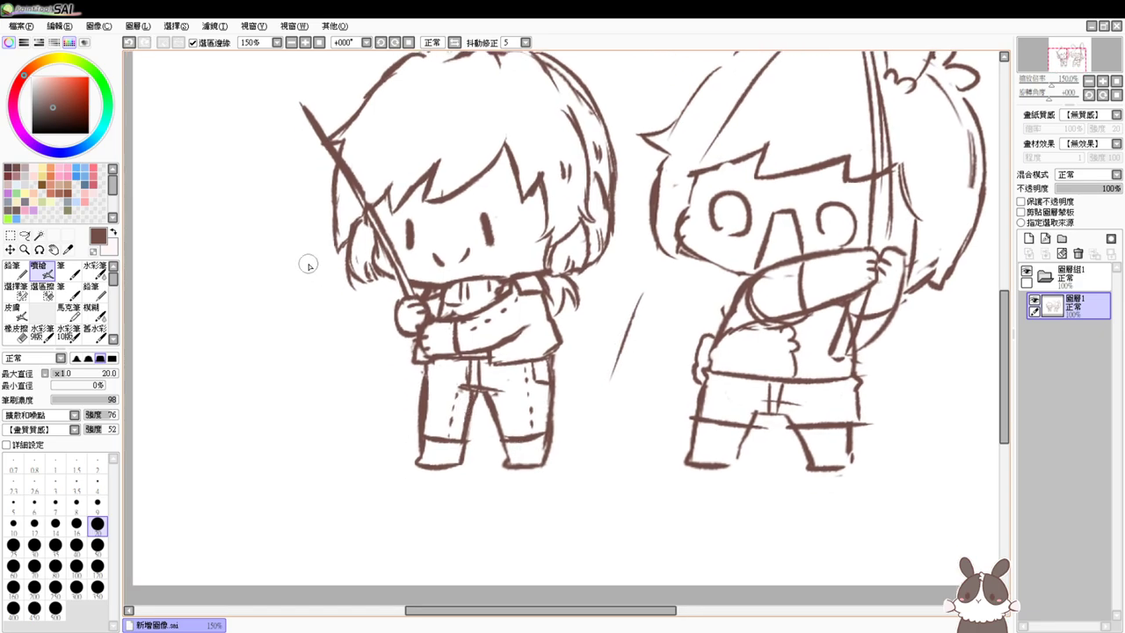
Draw a thin fishing line slanting down from the left figure's rod tip, replacing the first attempt with a shorter stroke
drag(297, 111, 218, 368)
key(ctrl+z)
drag(300, 104, 264, 246)
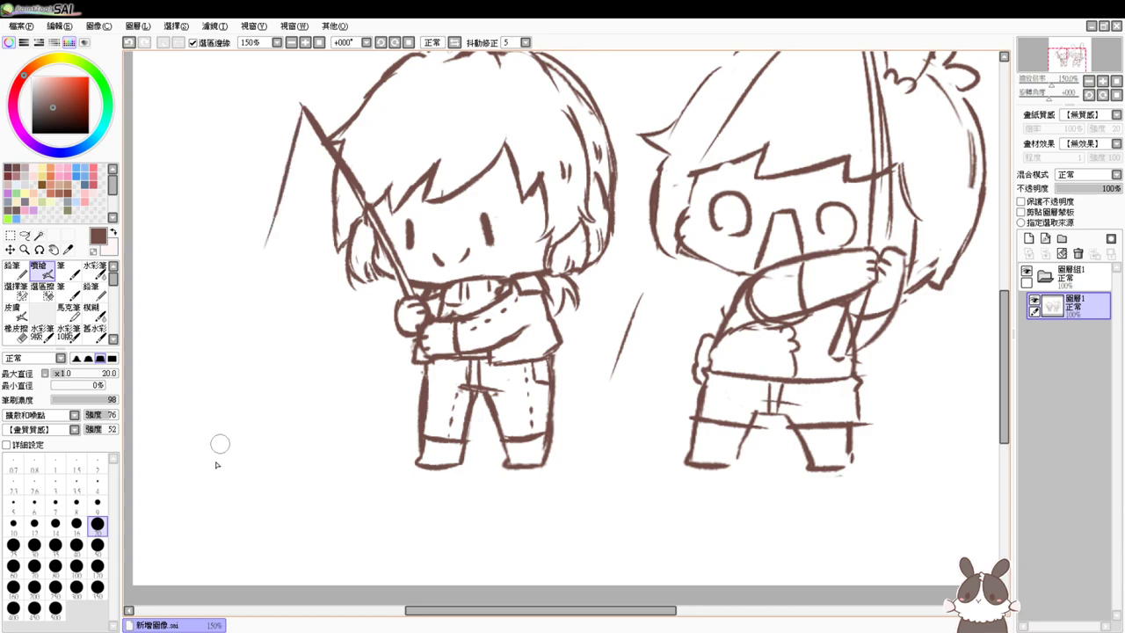
Continue the left figure's fishing line with a separate thin segment slanting down below the first stroke
drag(252, 307, 223, 424)
click(319, 43)
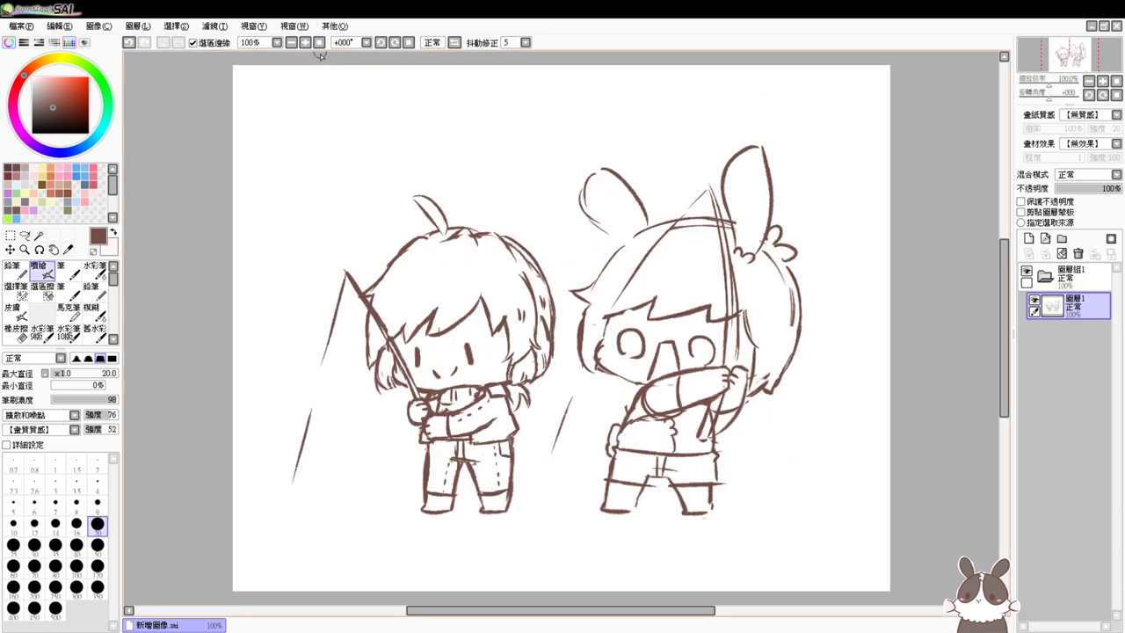
drag(692, 390, 714, 415)
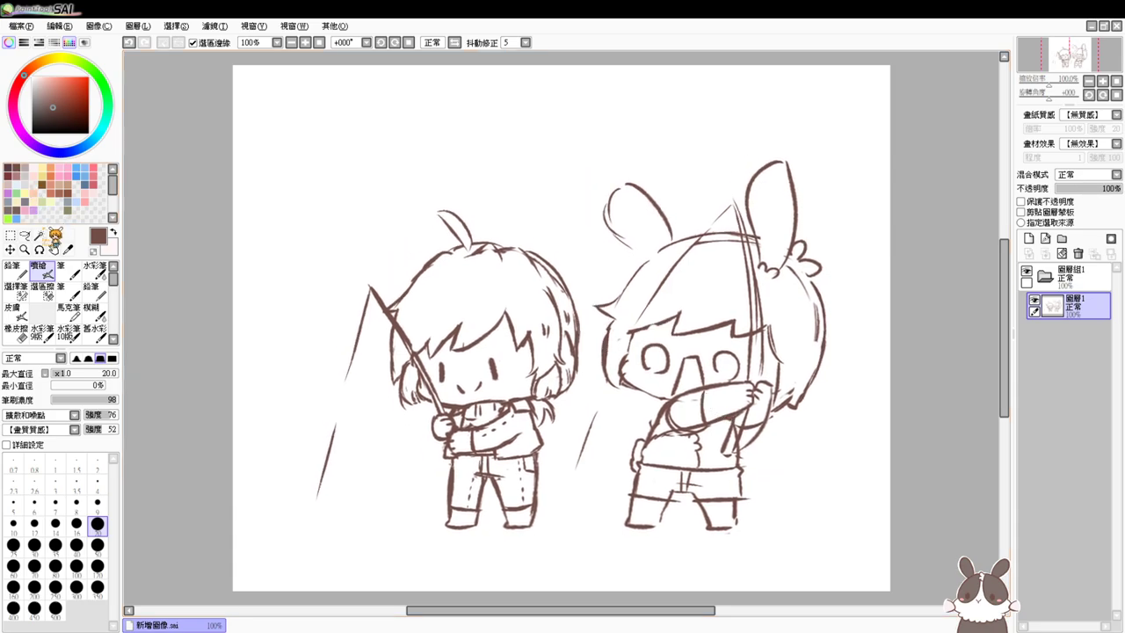
Lasso the whole left figure with its rod and line and move it up and closer to the right figure
click(26, 236)
mouse_move(410, 189)
mouse_down()
mouse_move(361, 214)
mouse_move(275, 361)
mouse_move(282, 526)
mouse_move(426, 594)
mouse_move(554, 495)
mouse_up()
drag(582, 297, 519, 170)
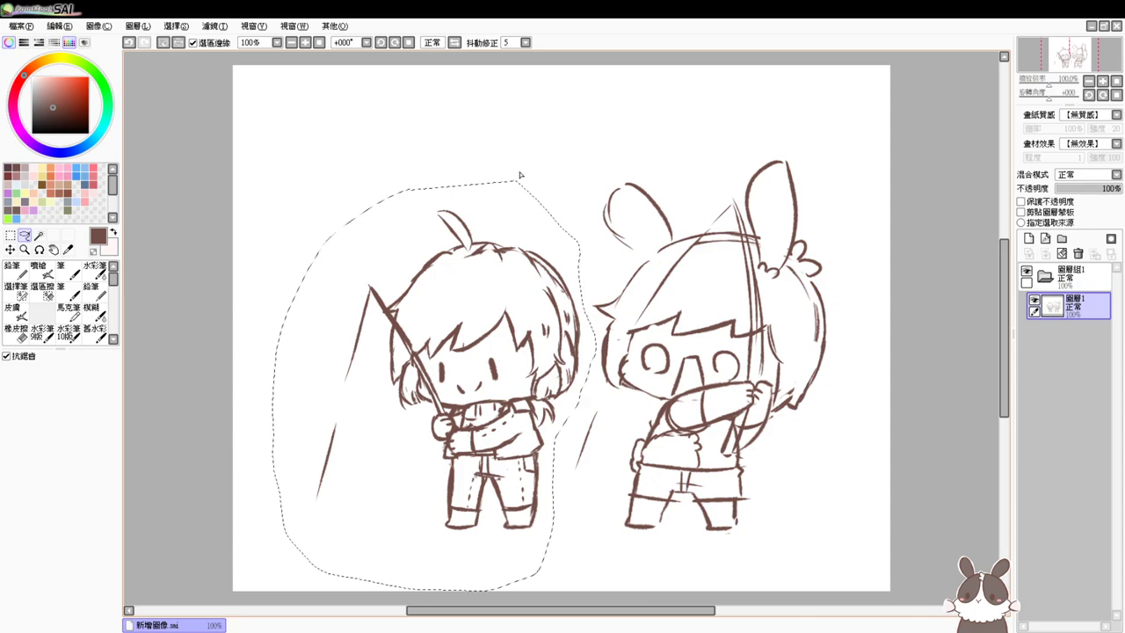
key(ctrl+t)
drag(583, 211, 600, 189)
drag(565, 250, 572, 232)
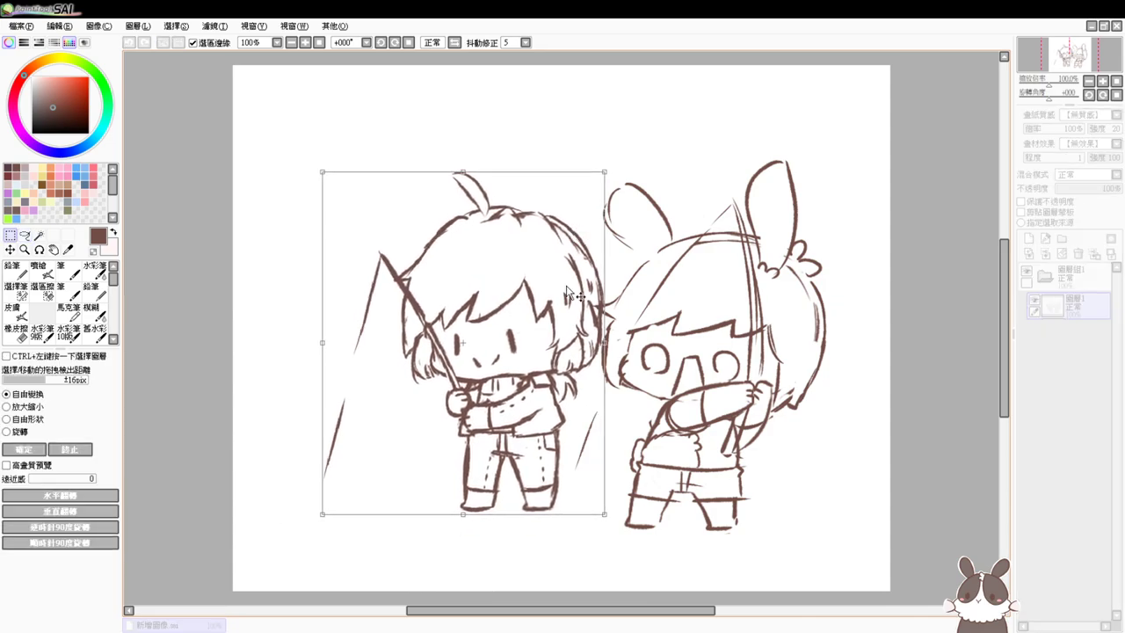
key(Return)
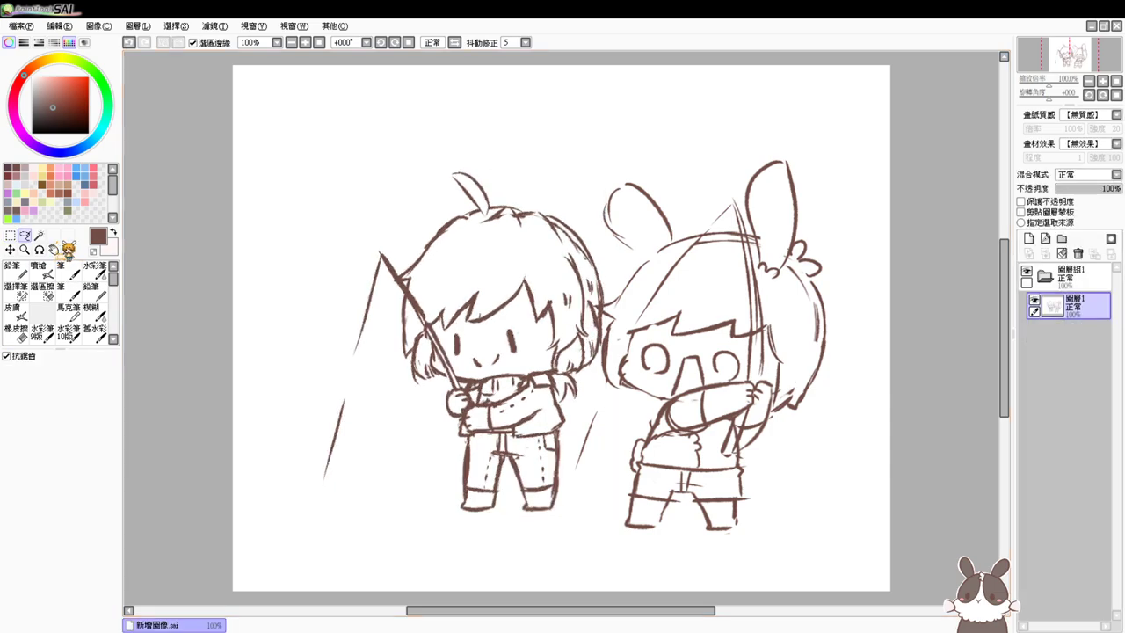
Draw a flat, crescent-shaped hole in the ground beneath the left figure's feet and shade its inside with short hatching
click(44, 273)
key(Page_Up)
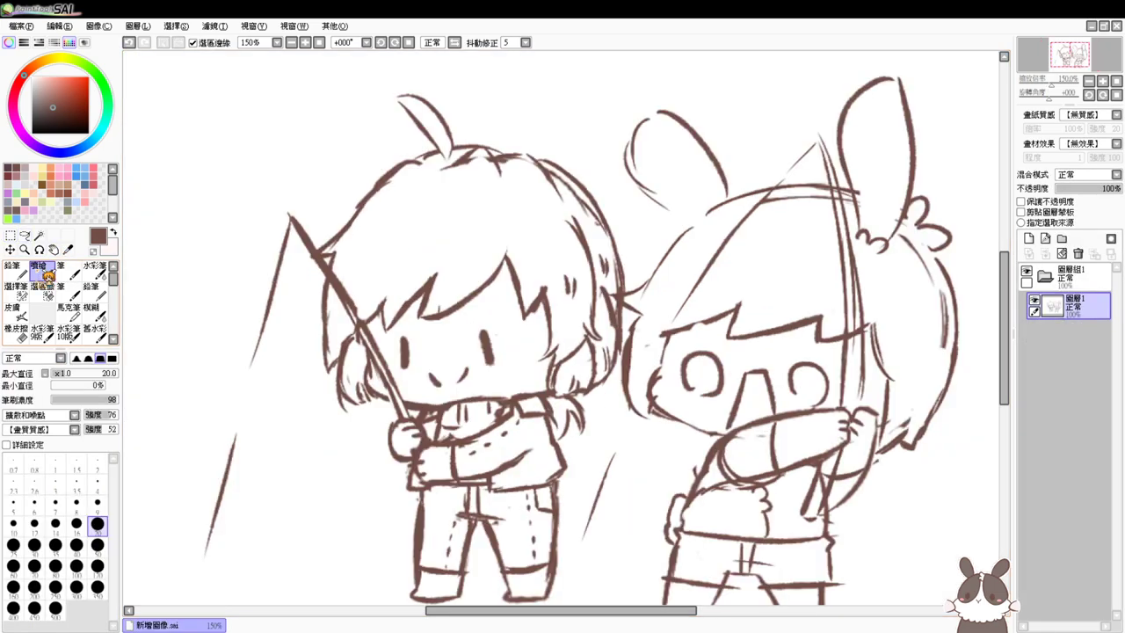
drag(822, 411, 775, 276)
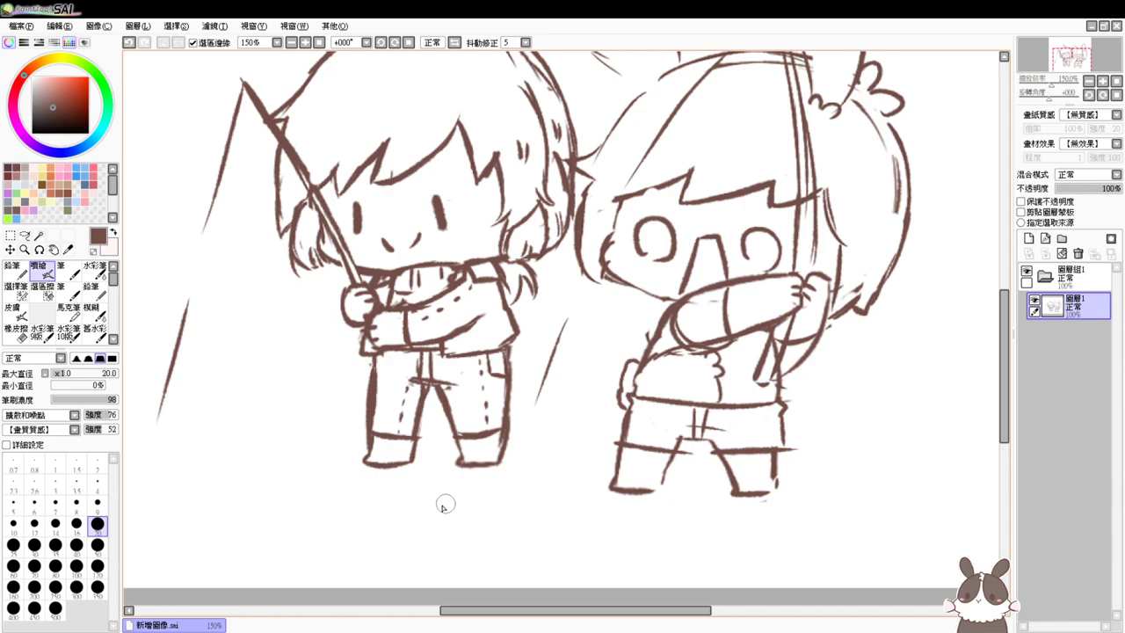
mouse_move(510, 499)
mouse_down()
mouse_move(470, 501)
mouse_move(421, 522)
mouse_move(439, 535)
mouse_move(518, 521)
mouse_up()
key(ctrl+z)
key(ctrl+z)
mouse_move(449, 505)
mouse_down()
mouse_move(418, 529)
mouse_move(509, 521)
mouse_move(497, 496)
mouse_move(510, 523)
mouse_up()
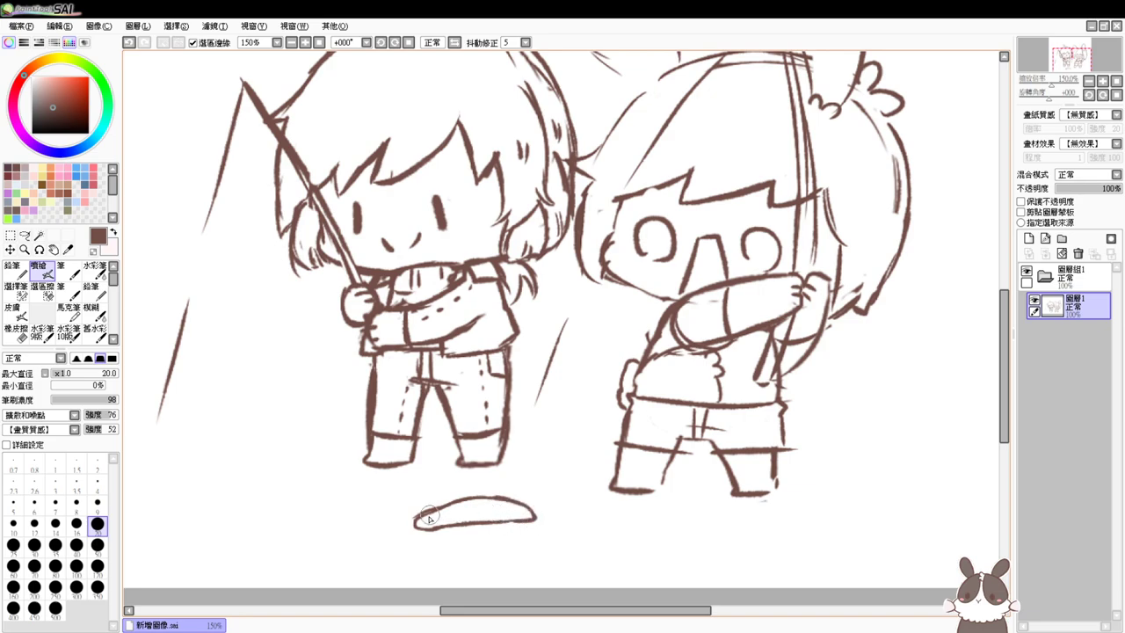
mouse_move(429, 519)
mouse_down()
mouse_move(486, 506)
mouse_move(414, 532)
mouse_move(525, 509)
mouse_move(453, 516)
mouse_move(503, 513)
mouse_move(576, 470)
mouse_move(562, 498)
mouse_up()
key(ctrl+z)
Draw small triangular shards bursting above the hole beside the left figure's foot
drag(588, 446, 570, 484)
key(ctrl+z)
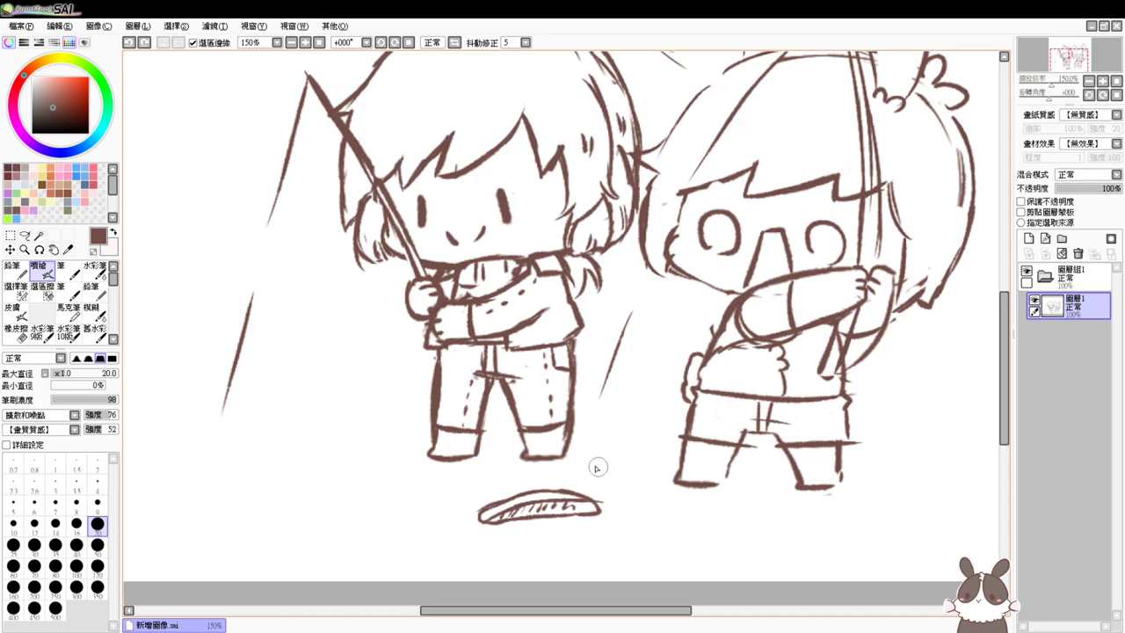
mouse_move(596, 455)
mouse_down()
mouse_move(609, 459)
mouse_move(596, 457)
mouse_move(597, 479)
mouse_up()
drag(570, 434, 566, 474)
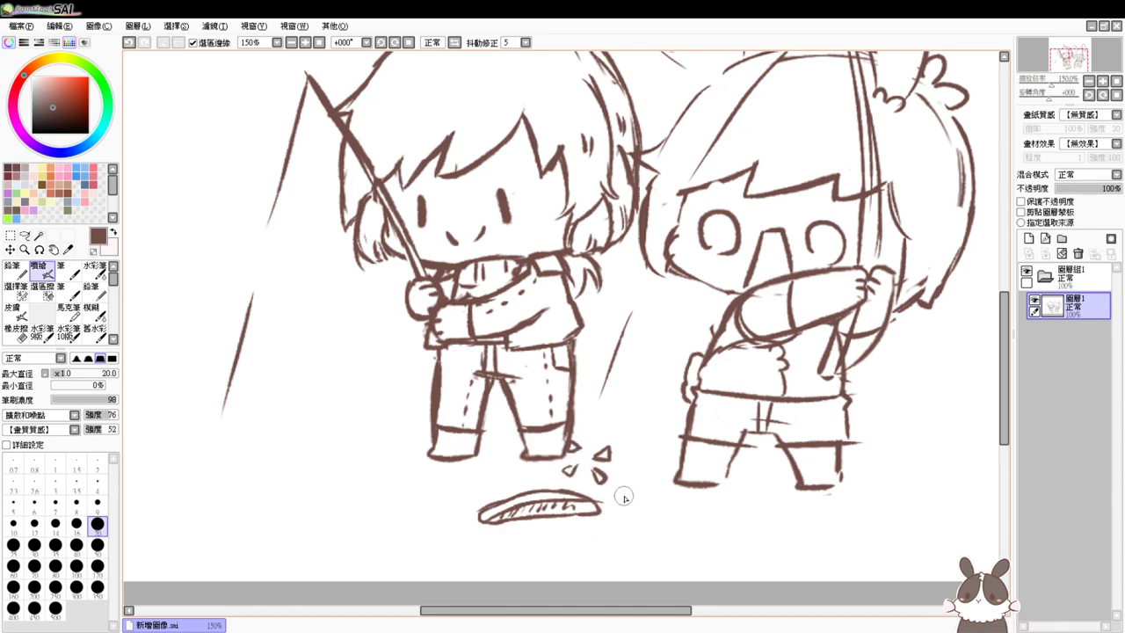
Draw a second flat oval hole beneath the left figure's fishing line and fill its inside with hatching
drag(588, 423, 640, 411)
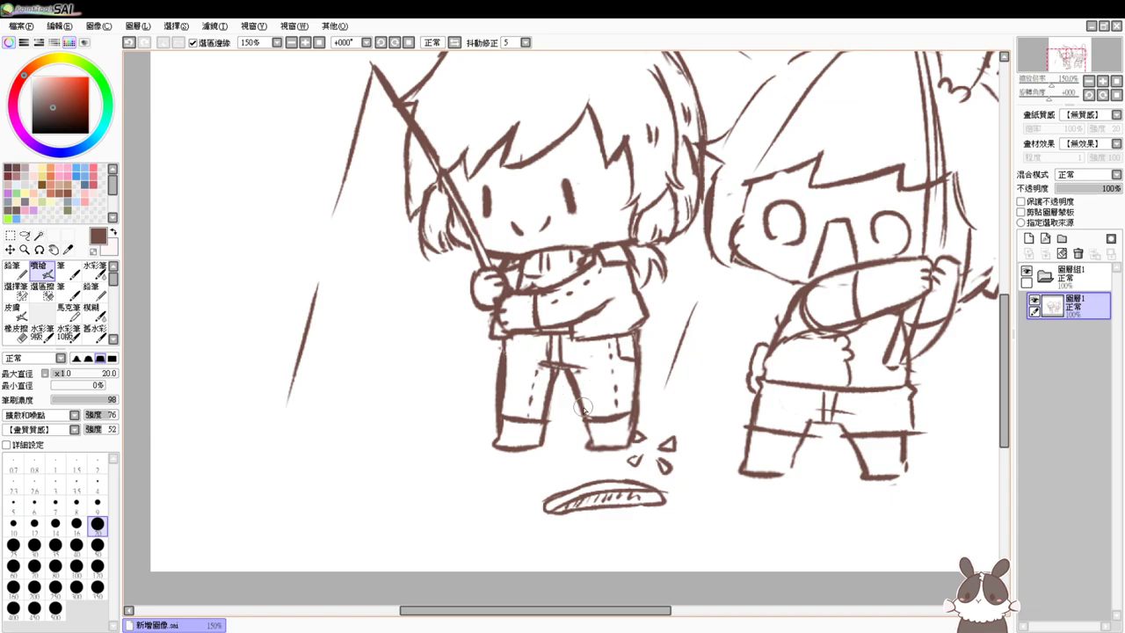
mouse_move(247, 485)
mouse_down()
mouse_move(310, 473)
mouse_move(359, 488)
mouse_up()
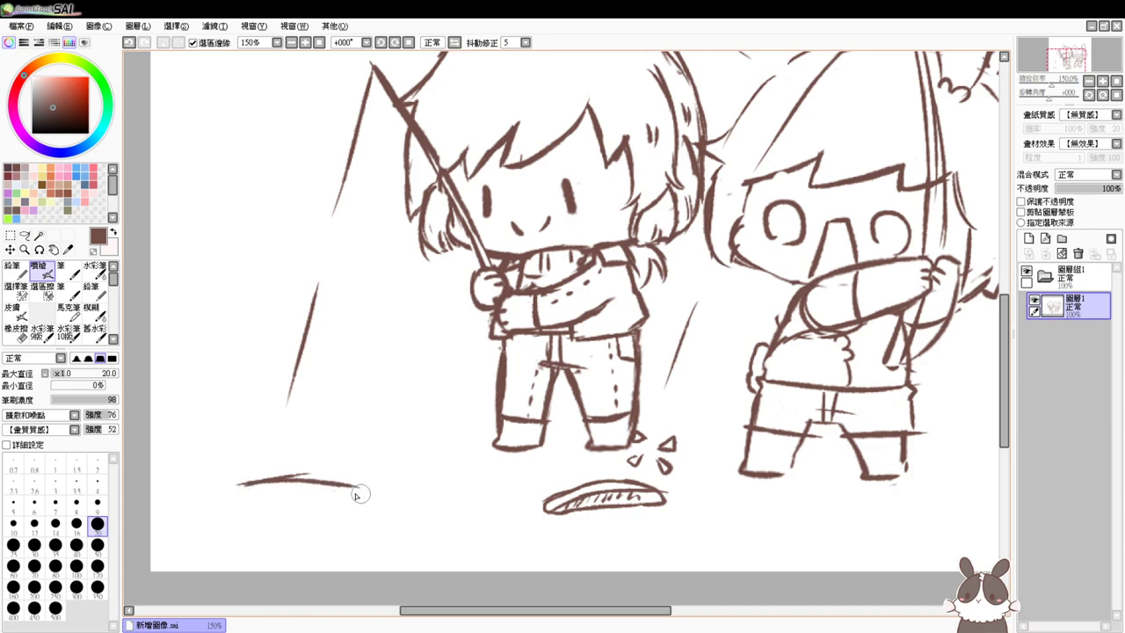
mouse_move(252, 484)
mouse_down()
mouse_move(237, 502)
mouse_move(359, 499)
mouse_up()
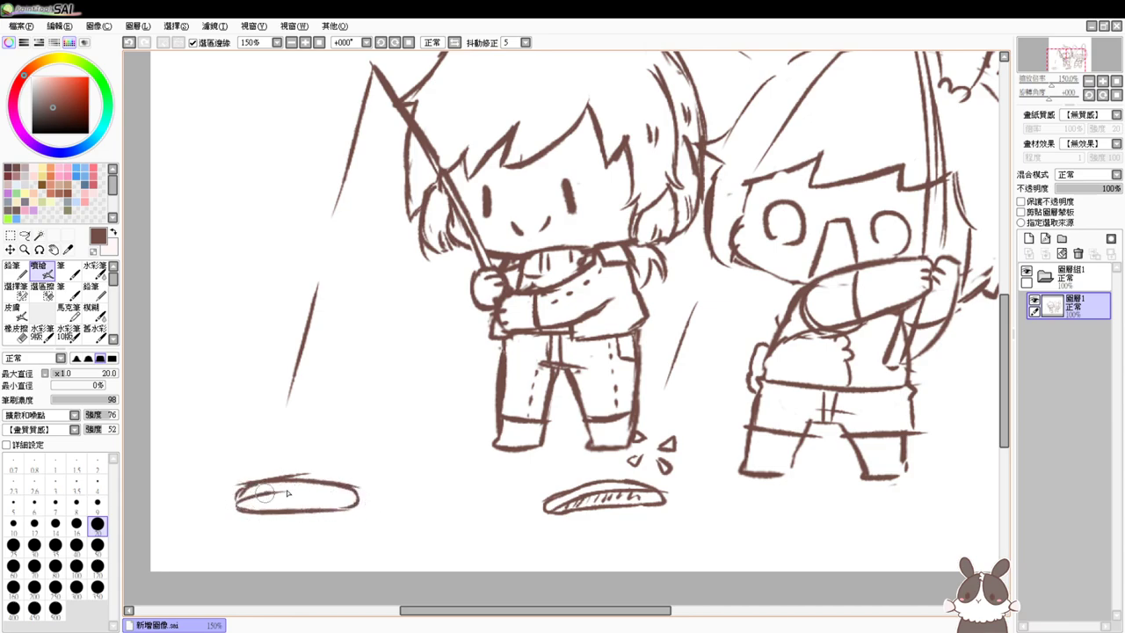
drag(254, 490, 352, 491)
drag(261, 499, 343, 503)
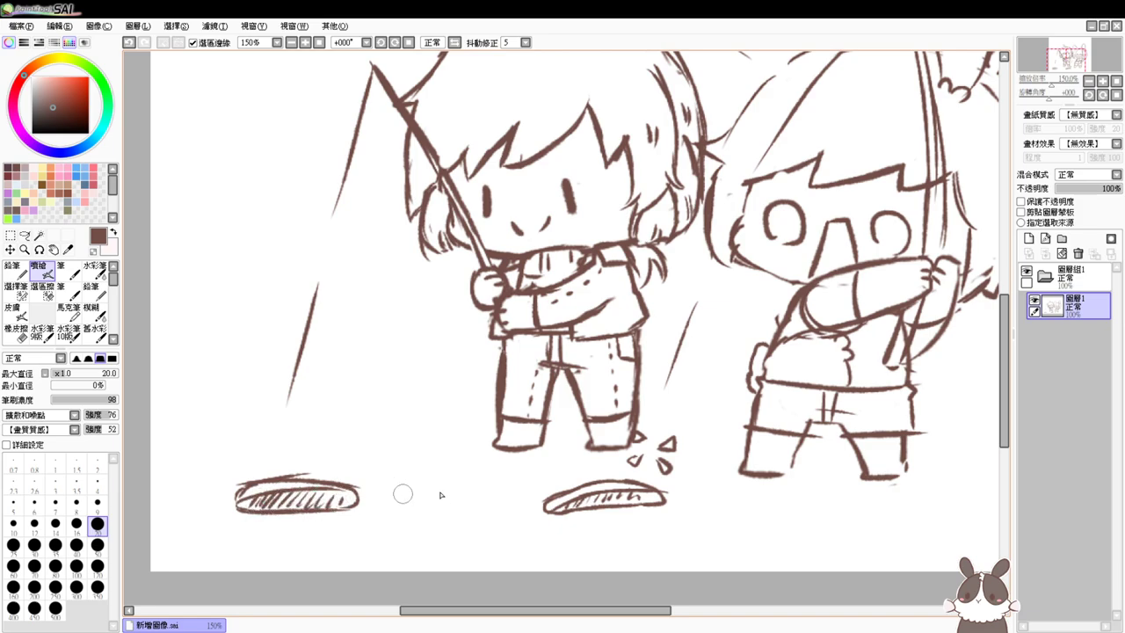
Lasso the hole beneath the left figure's feet, rotate it slightly clockwise and shift it toward the right figure
click(24, 236)
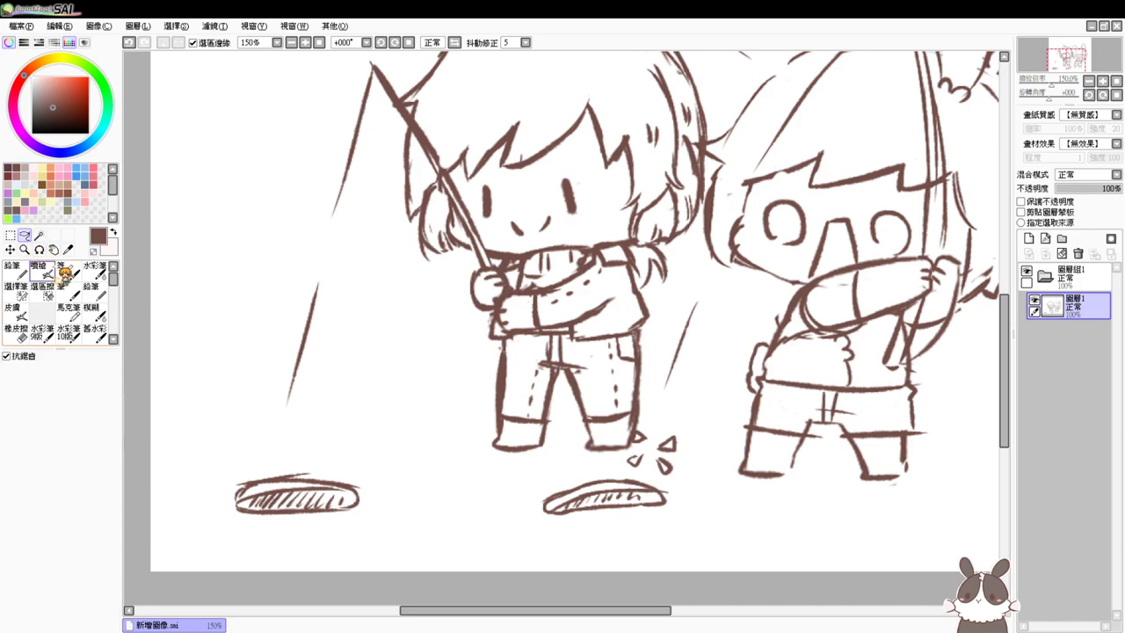
drag(666, 481, 668, 482)
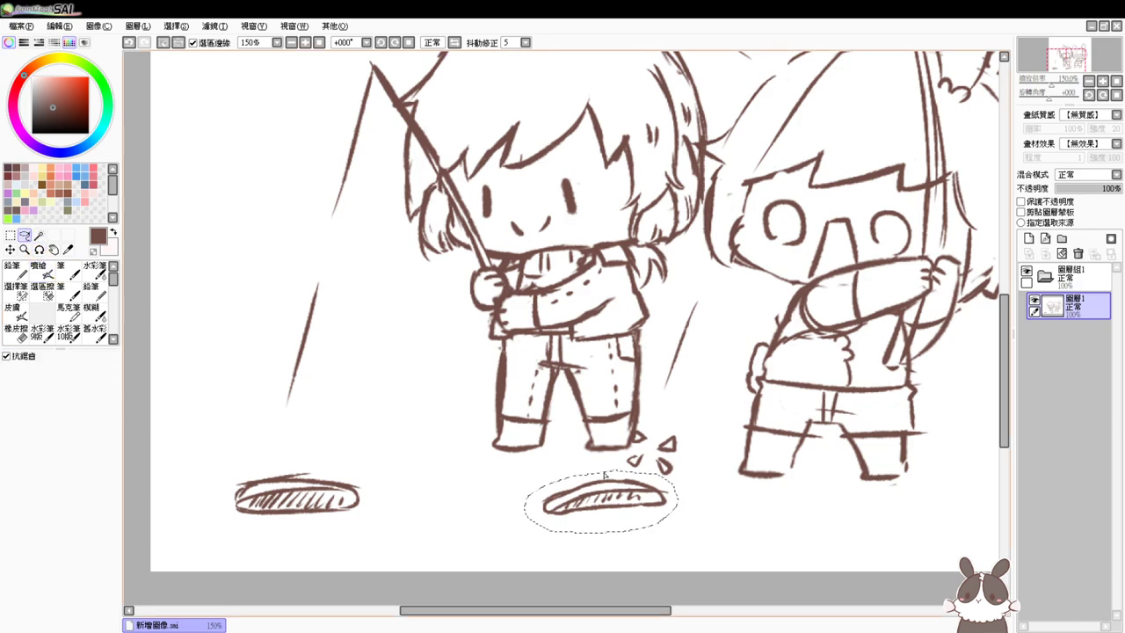
key(ctrl+t)
drag(721, 536, 713, 543)
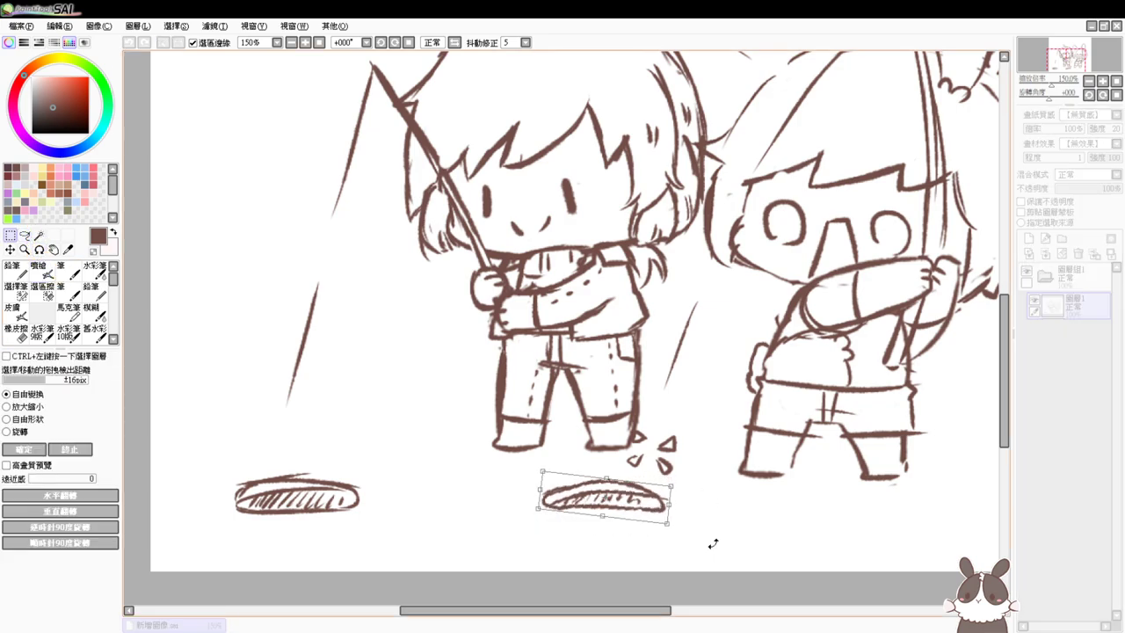
drag(650, 502, 668, 507)
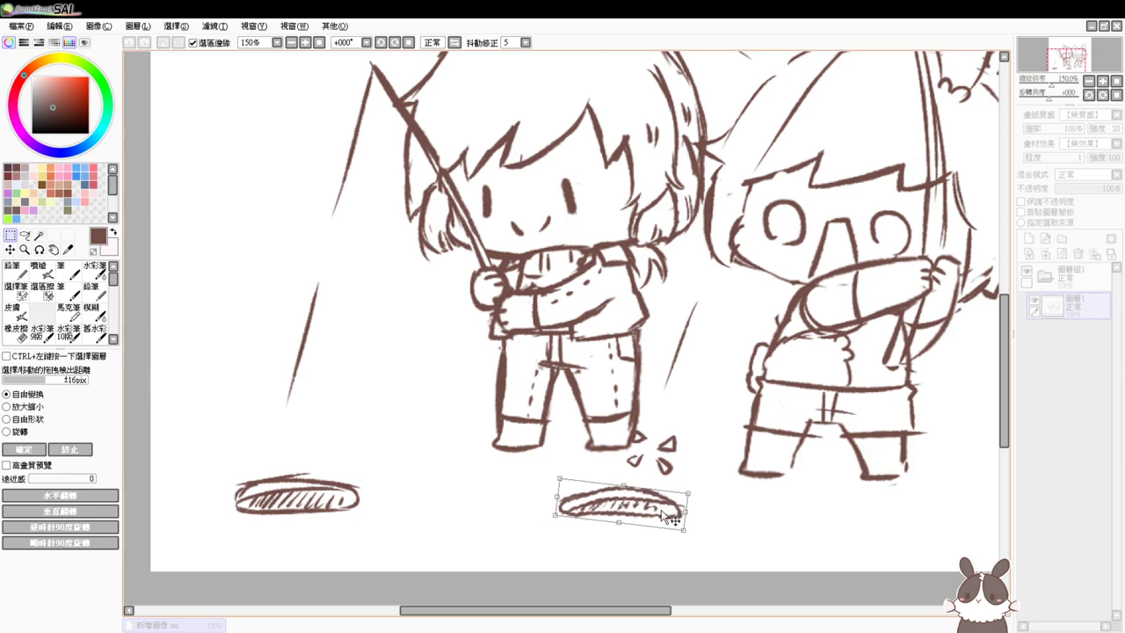
key(Return)
Rework the rotated hole's lower edge into a fuller curve and clear the selection
key(e)
mouse_move(593, 516)
mouse_down()
mouse_move(674, 517)
mouse_move(580, 514)
mouse_move(679, 514)
mouse_up()
click(44, 273)
key(ctrl+d)
Erase the triangular shards by the left figure's foot and redraw the adjacent outer leg outline
key(e)
mouse_move(667, 452)
mouse_down()
mouse_move(642, 435)
mouse_move(650, 457)
mouse_move(672, 436)
mouse_move(663, 445)
mouse_up()
key(b)
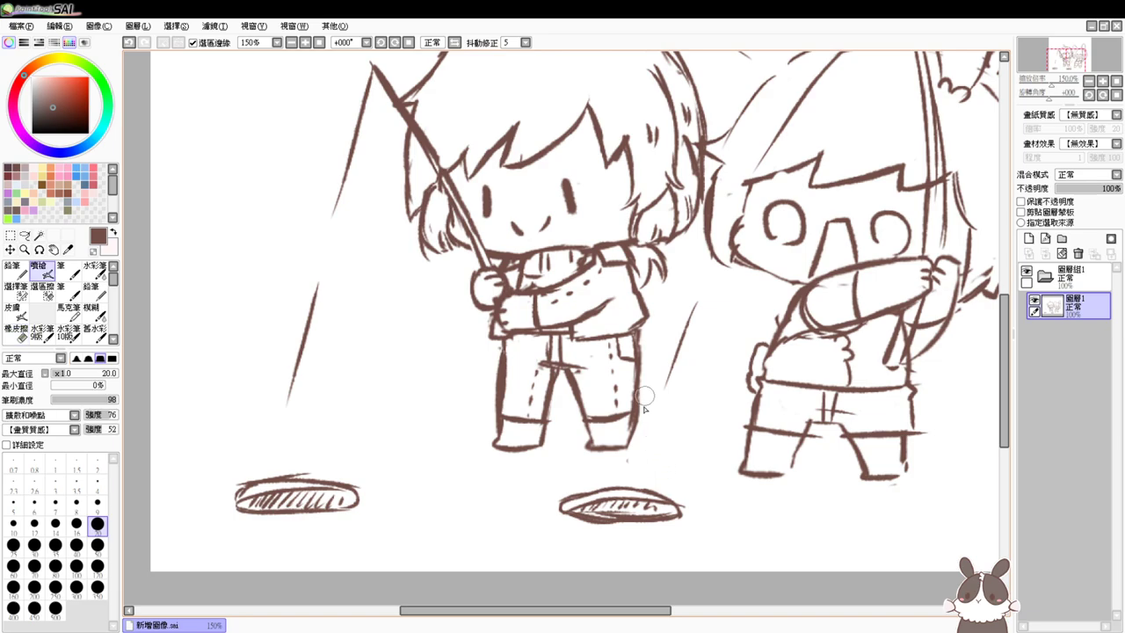
key(e)
drag(645, 393, 641, 431)
key(b)
drag(634, 363, 631, 429)
drag(665, 385, 683, 392)
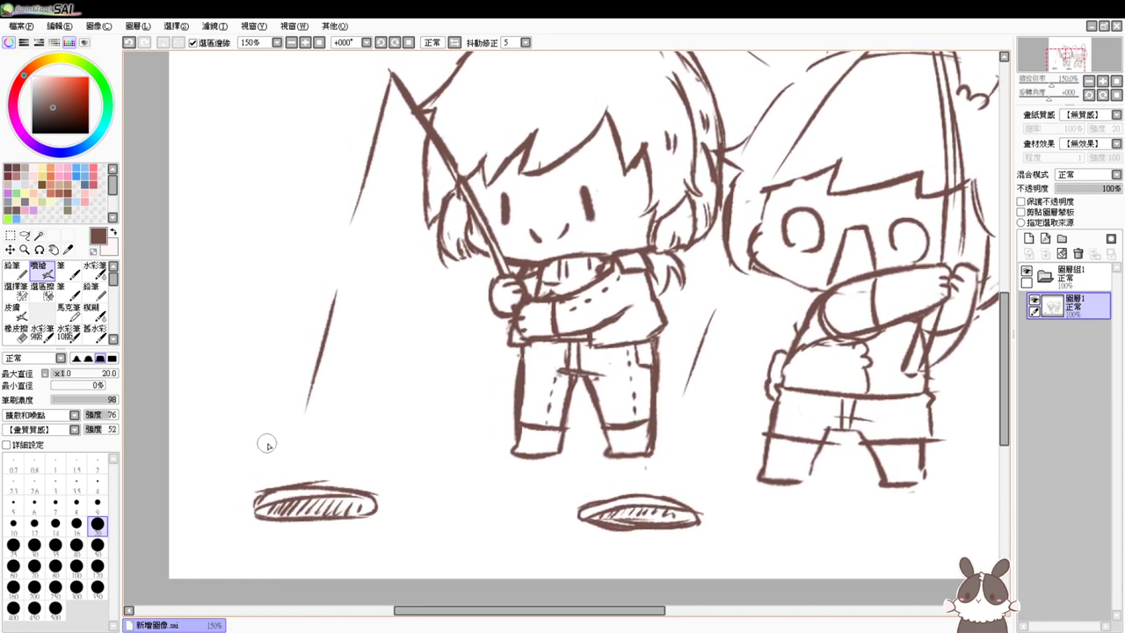
drag(305, 409, 270, 475)
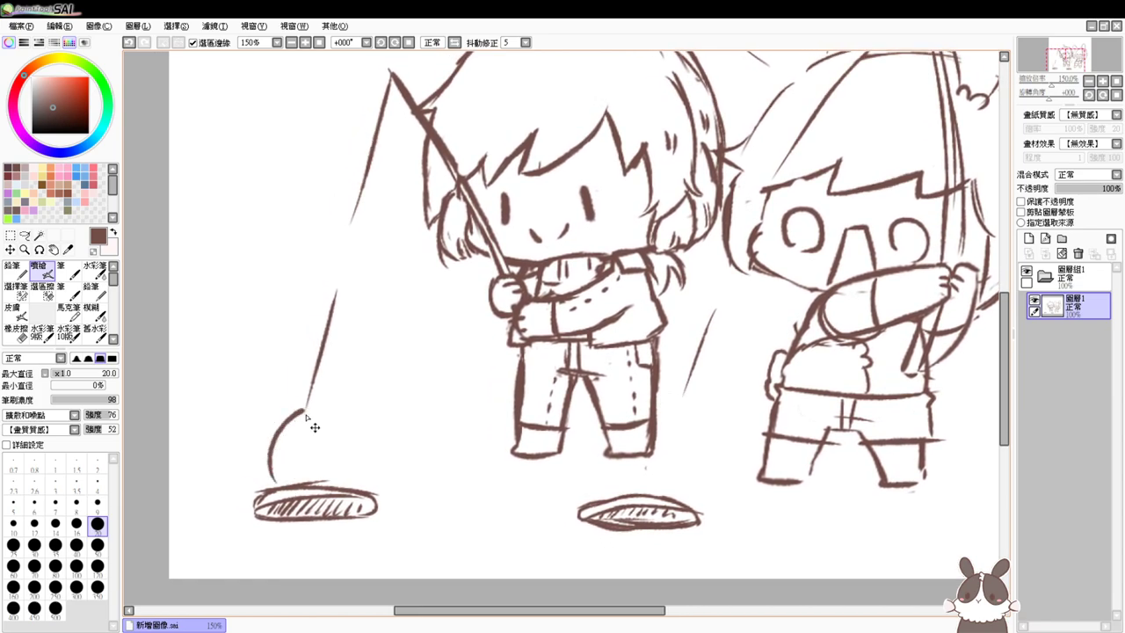
key(ctrl+z)
drag(304, 410, 269, 478)
key(ctrl+z)
Draw a small fish hanging from the left line above its hole, with tail, face and short wiggle marks beside it
mouse_move(304, 409)
mouse_down()
mouse_move(295, 473)
mouse_move(324, 442)
mouse_move(334, 466)
mouse_move(347, 474)
mouse_move(338, 461)
mouse_move(355, 460)
mouse_move(351, 453)
mouse_move(346, 482)
mouse_move(332, 477)
mouse_move(356, 464)
mouse_up()
key(ctrl+z)
drag(344, 472, 354, 472)
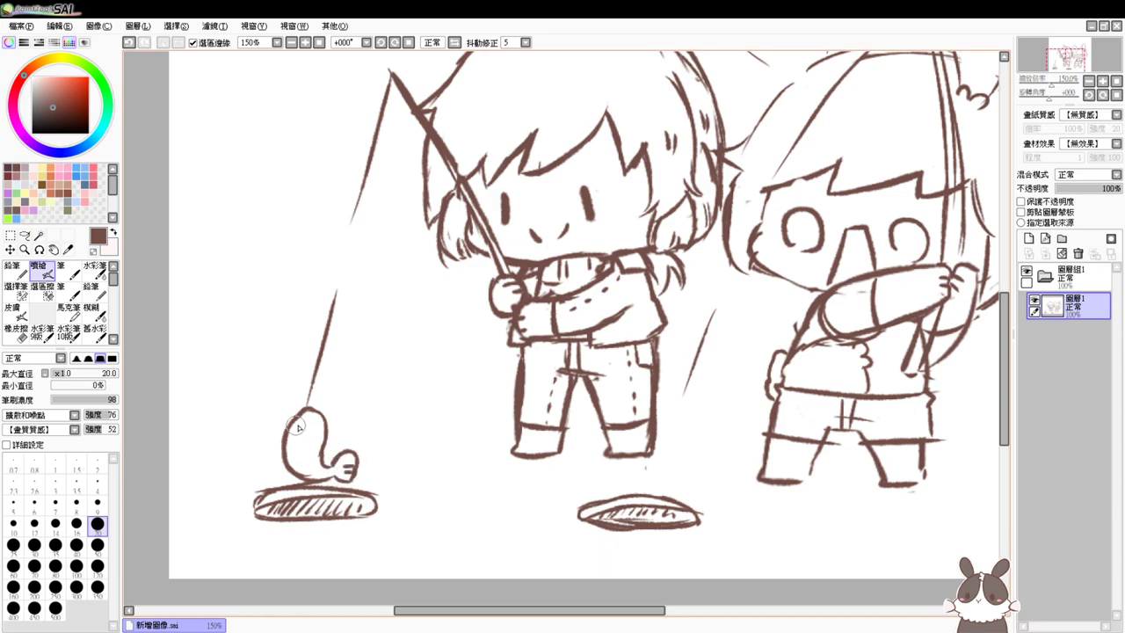
mouse_move(303, 428)
mouse_down()
mouse_move(321, 440)
mouse_move(313, 446)
mouse_up()
drag(265, 463, 268, 458)
drag(268, 467, 272, 460)
drag(271, 471, 276, 465)
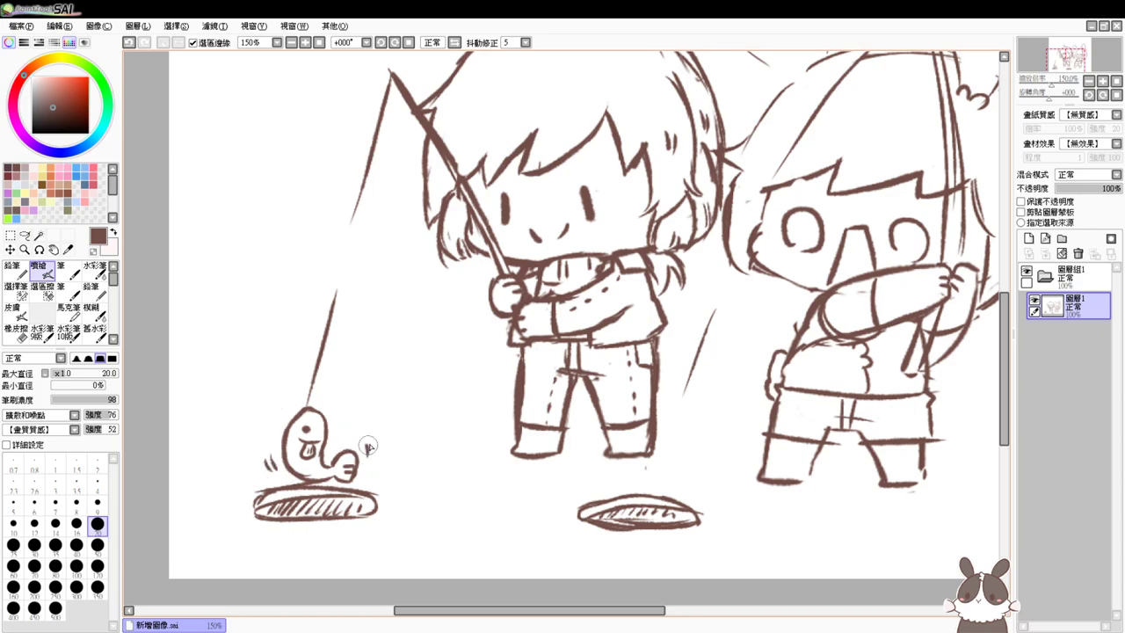
Draw a small round bobber with a band across its middle on the left fishing line just above the fish
mouse_move(697, 450)
mouse_down()
mouse_move(673, 465)
mouse_move(675, 443)
mouse_up()
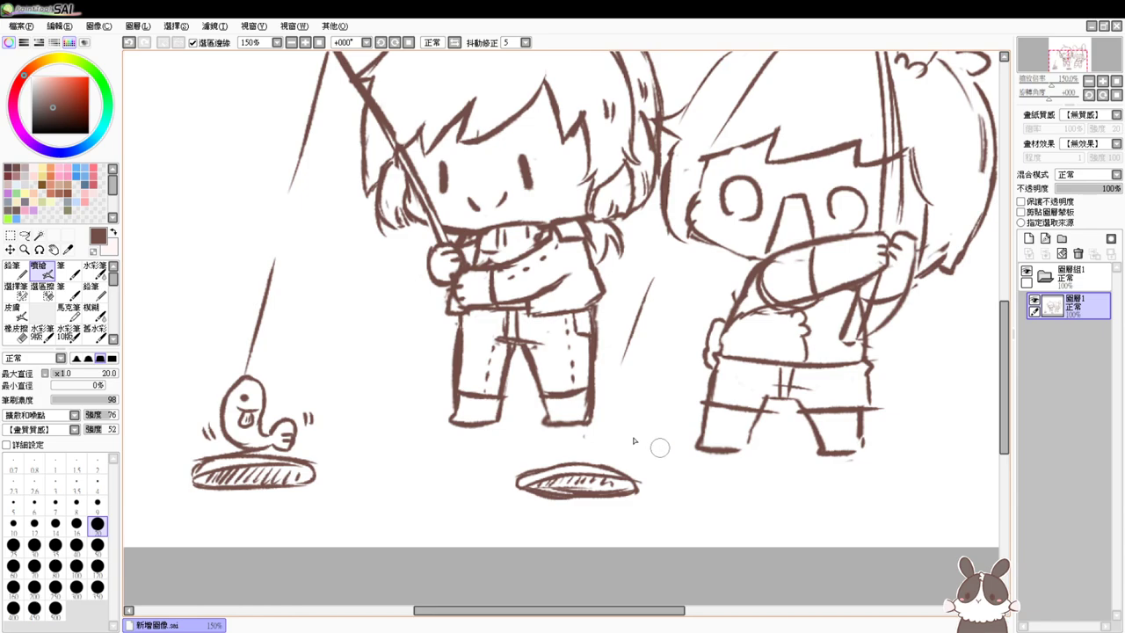
mouse_move(240, 374)
mouse_down()
mouse_move(252, 357)
mouse_move(240, 376)
mouse_move(253, 369)
mouse_move(242, 347)
mouse_move(264, 346)
mouse_up()
key(ctrl+z)
key(ctrl+z)
key(ctrl+z)
key(ctrl+z)
key(e)
key(b)
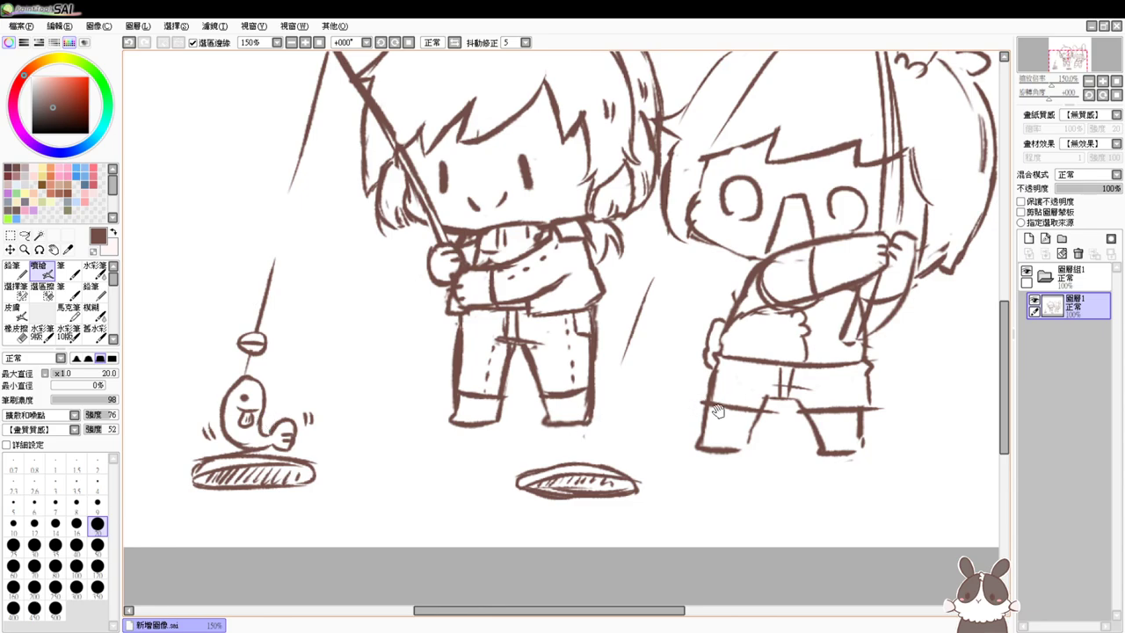
Fill the gap in the left figure's fishing line so it runs unbroken from rod tip to bobber
drag(718, 411, 717, 383)
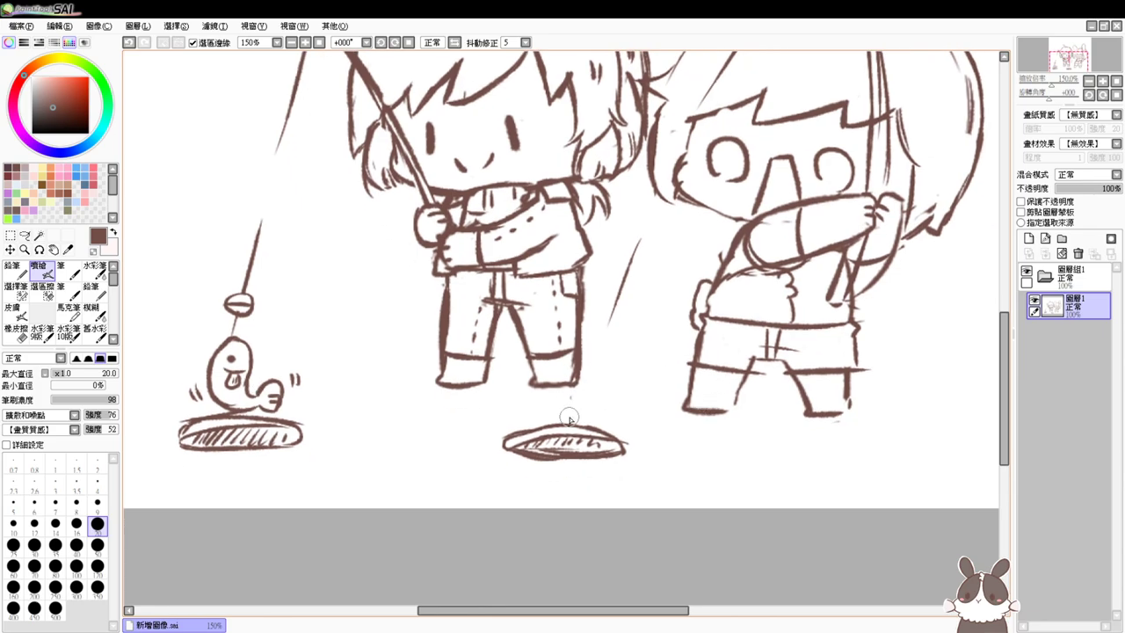
drag(366, 251, 403, 355)
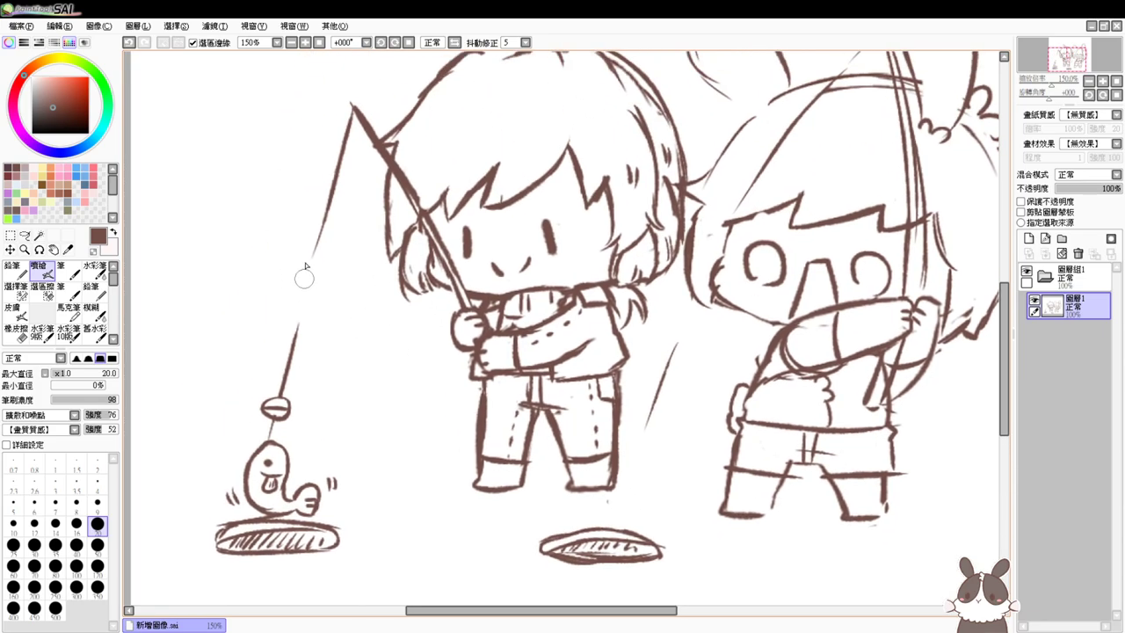
drag(319, 231, 295, 327)
drag(313, 266, 291, 348)
Extend the right figure's fishing line down past the hair and replace its straight lower segment with a slack curve
drag(760, 403, 731, 356)
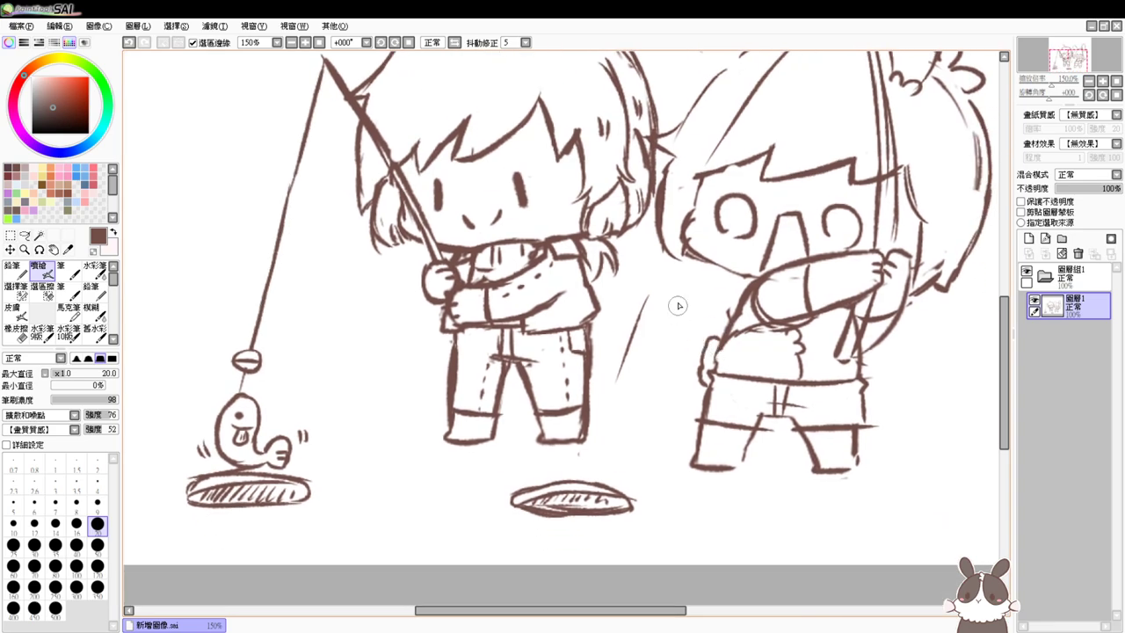
drag(714, 136, 636, 321)
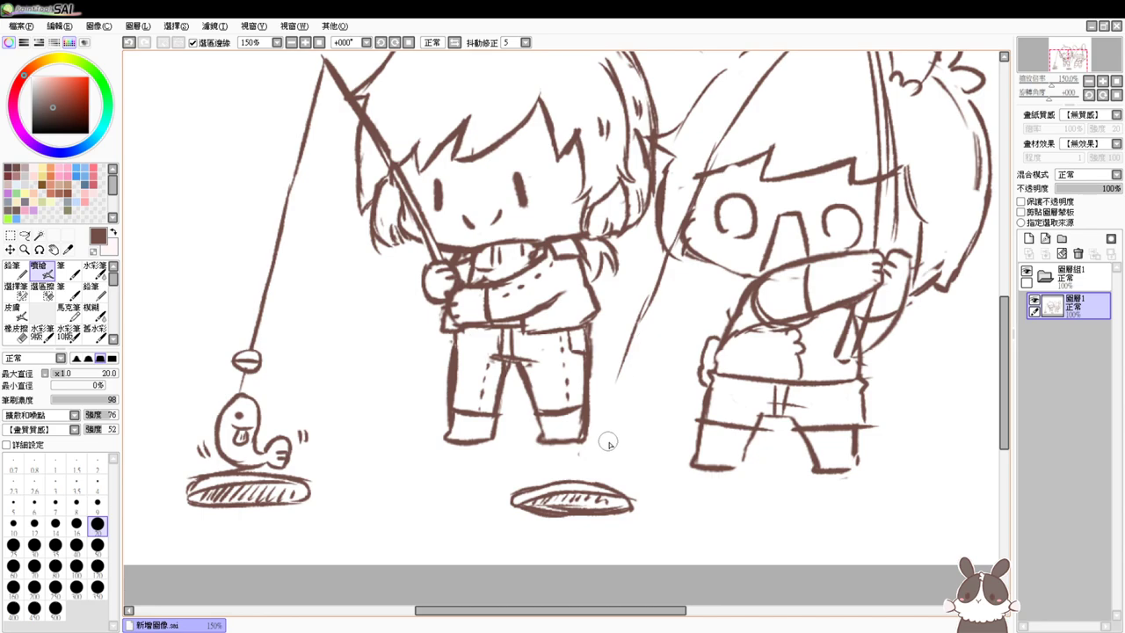
key(e)
drag(644, 303, 618, 381)
key(b)
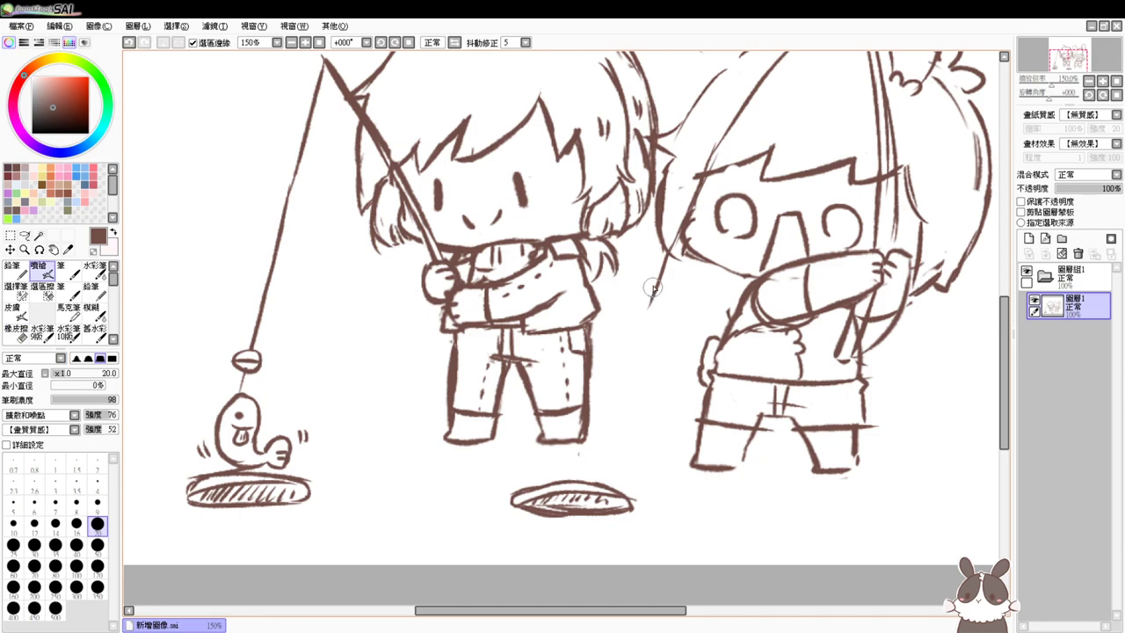
drag(656, 273, 655, 384)
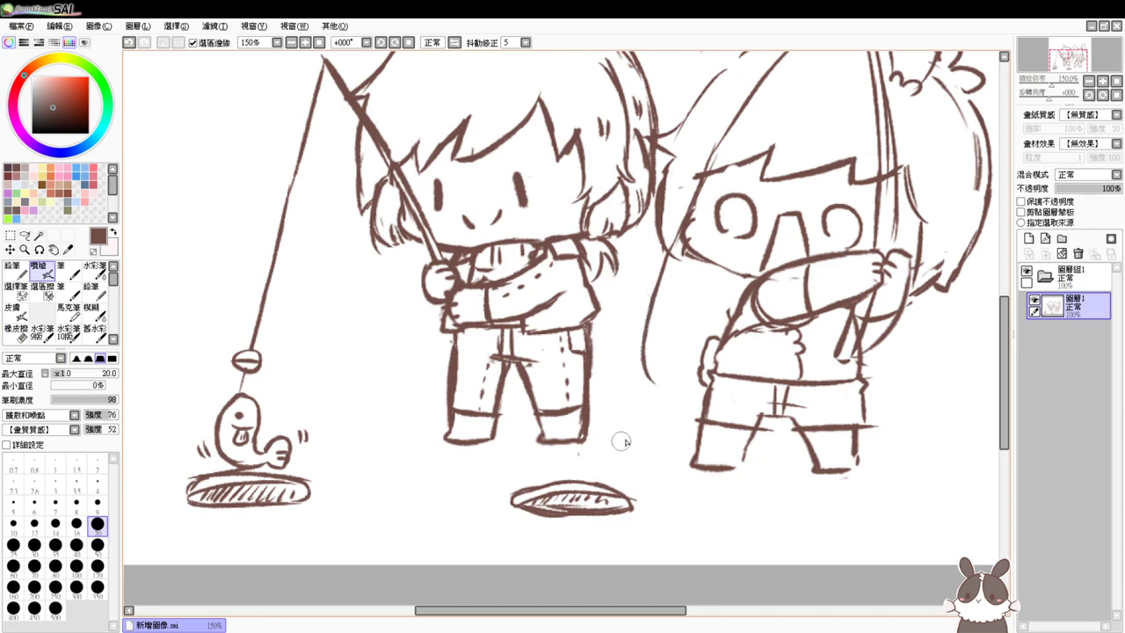
Draw the loose end of the right figure's line curving into the near hole, with a bobber sitting in it
mouse_move(629, 437)
mouse_down()
mouse_move(579, 496)
mouse_move(603, 503)
mouse_move(576, 494)
mouse_move(607, 494)
mouse_up()
key(e)
key(b)
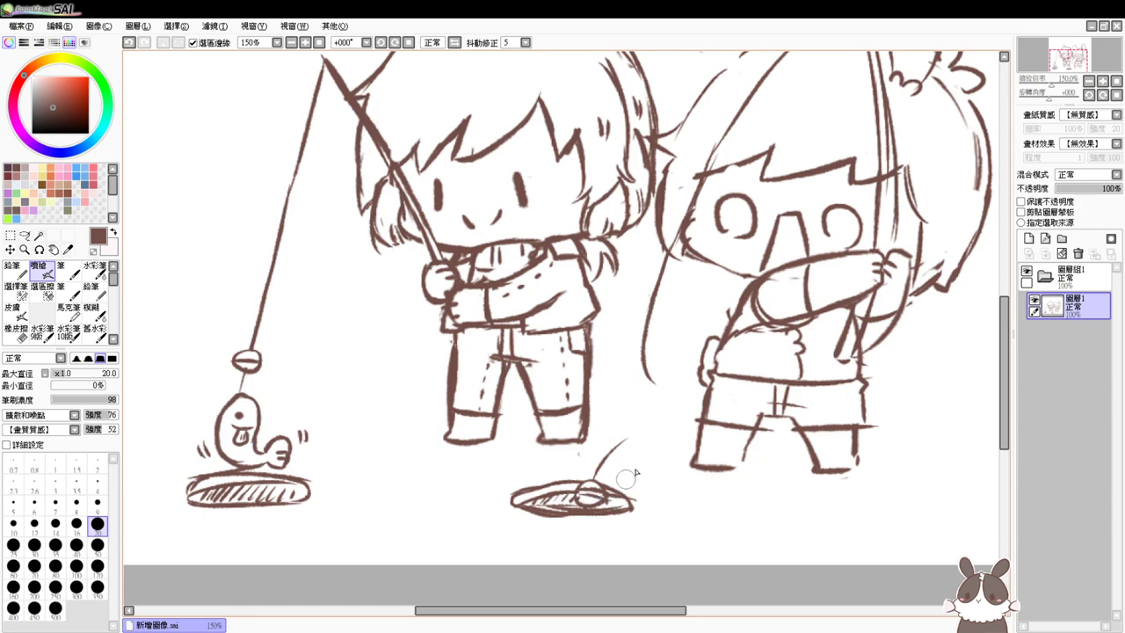
mouse_move(661, 407)
mouse_down()
mouse_move(665, 416)
mouse_move(637, 410)
mouse_up()
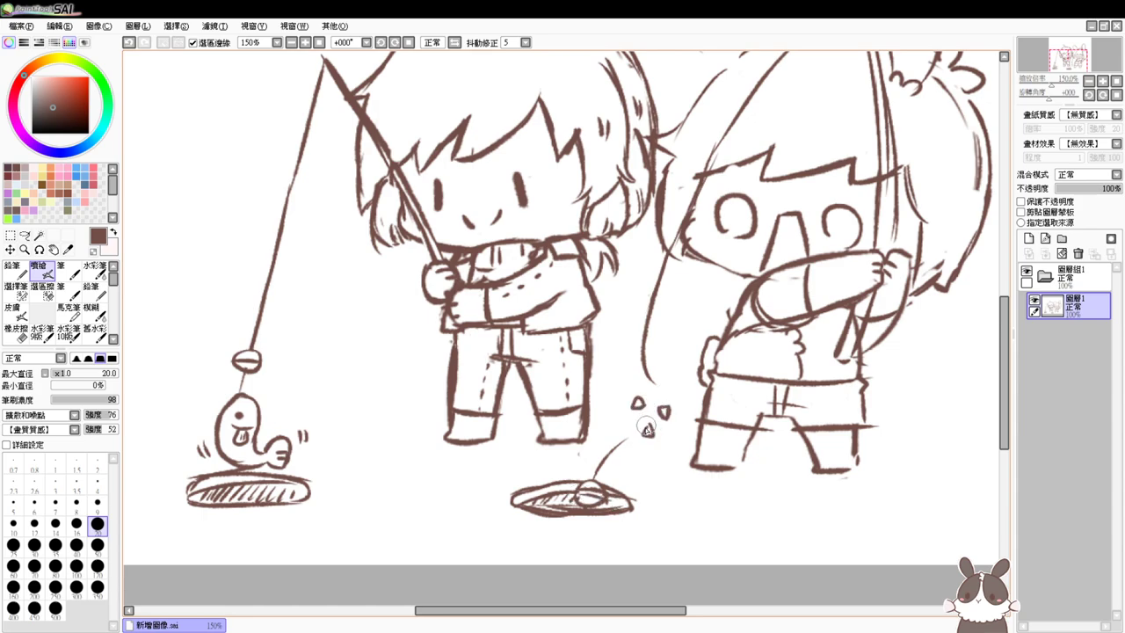
key(ctrl+z)
key(ctrl+z)
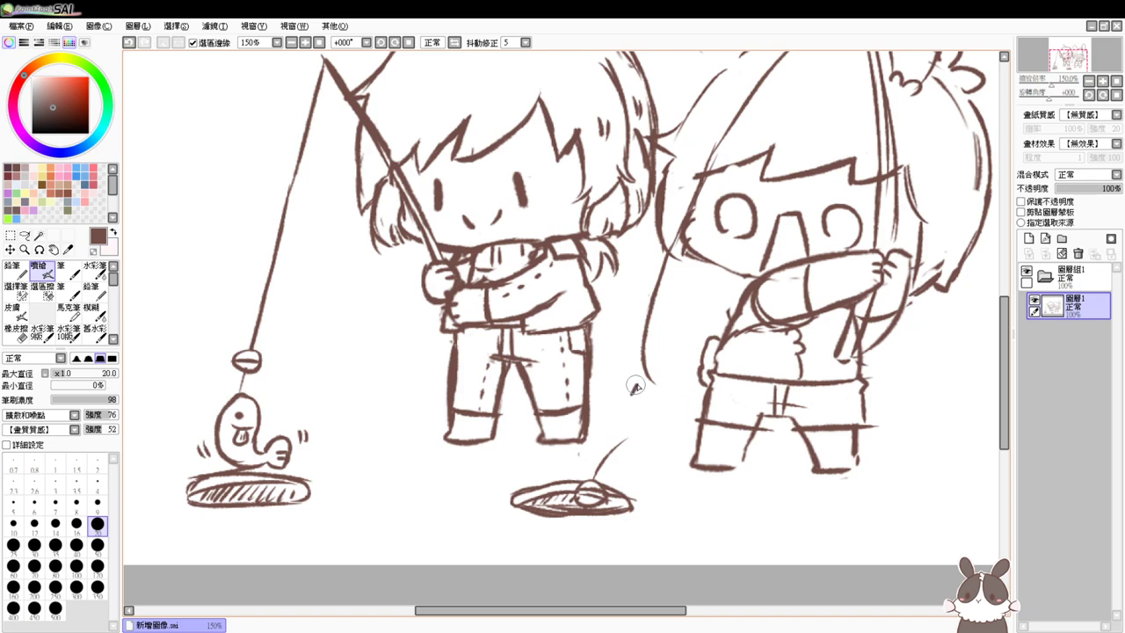
drag(636, 387, 630, 425)
key(ctrl+z)
key(ctrl+z)
Draw small wedge-shaped burst marks beside the gap in the right figure's line, next to the left figure's leg
drag(620, 370, 612, 383)
mouse_move(621, 371)
mouse_down()
mouse_move(631, 383)
mouse_move(610, 399)
mouse_move(622, 398)
mouse_move(617, 413)
mouse_up()
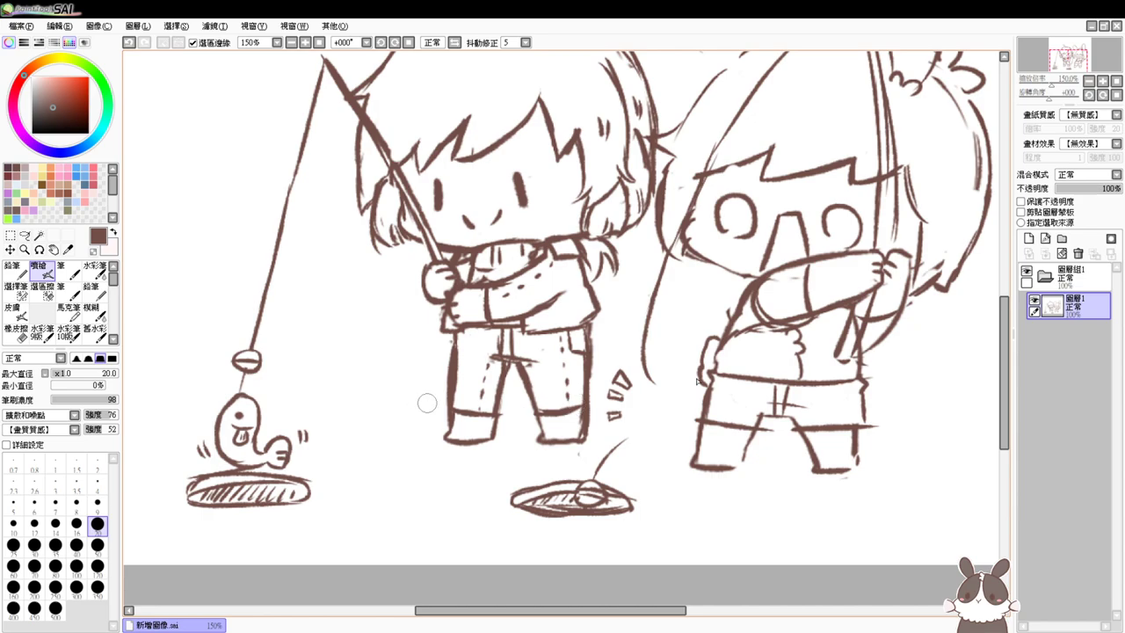
Draw a small wooden bucket beside the left figure's leg, with horizontal hoops and vertical staves
drag(723, 391, 675, 428)
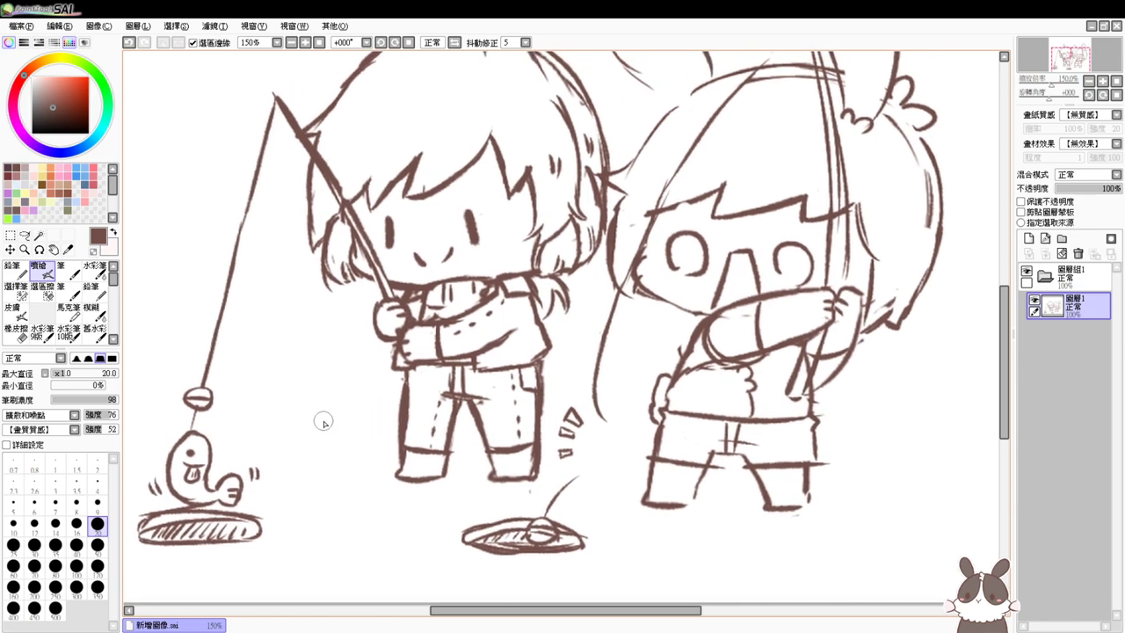
mouse_move(326, 420)
mouse_down()
mouse_move(374, 414)
mouse_move(359, 425)
mouse_move(374, 423)
mouse_up()
key(ctrl+z)
mouse_move(328, 428)
mouse_down()
mouse_move(377, 432)
mouse_move(323, 434)
mouse_move(331, 484)
mouse_up()
mouse_move(384, 427)
mouse_down()
mouse_move(384, 479)
mouse_move(360, 488)
mouse_move(385, 480)
mouse_up()
mouse_move(326, 445)
mouse_down()
mouse_move(379, 445)
mouse_move(335, 447)
mouse_move(374, 444)
mouse_move(336, 453)
mouse_move(329, 473)
mouse_move(387, 455)
mouse_up()
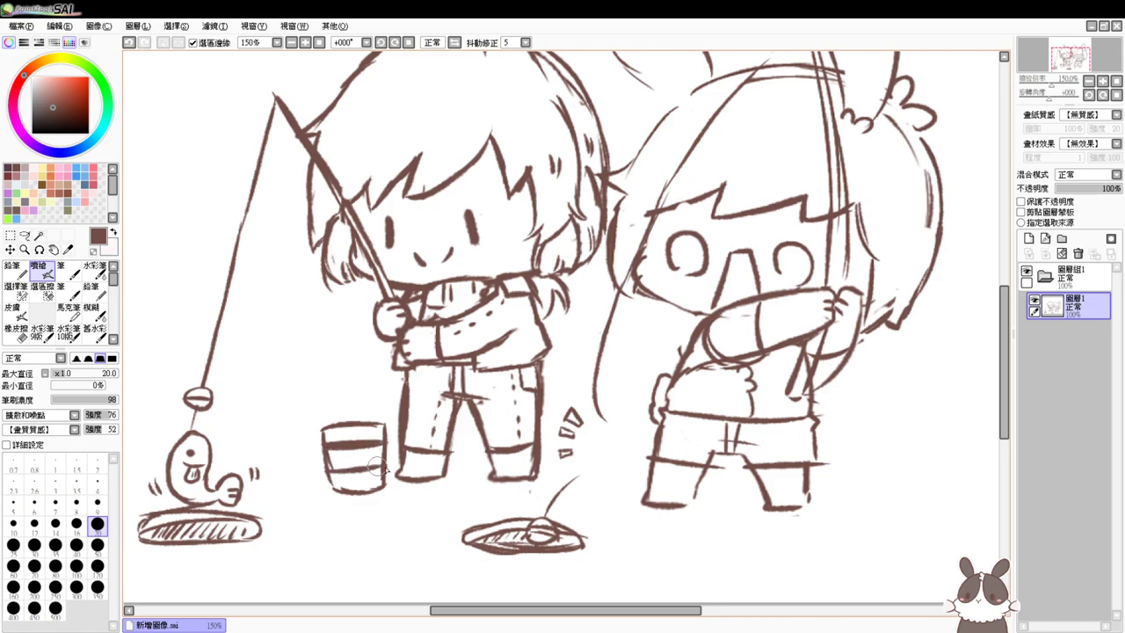
mouse_move(324, 472)
mouse_down()
mouse_move(376, 471)
mouse_move(340, 471)
mouse_move(372, 464)
mouse_move(336, 426)
mouse_move(346, 476)
mouse_move(358, 421)
mouse_move(368, 488)
mouse_up()
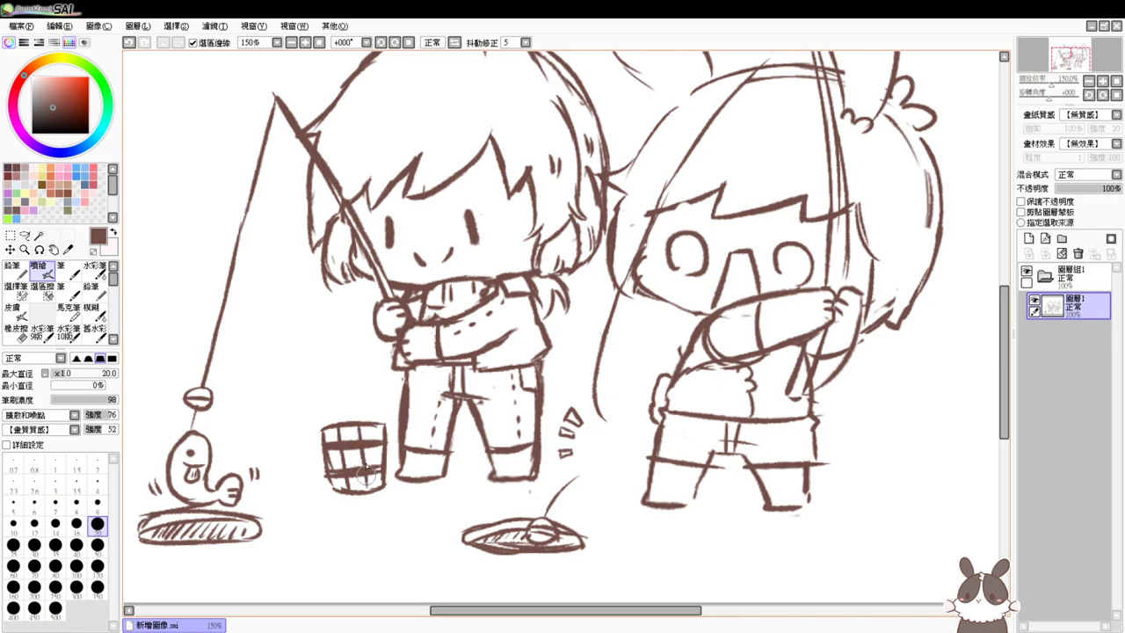
Clean up the top rim of the left figure's bucket by erasing stray lines and redrawing the edge
key(e)
drag(371, 428, 378, 427)
key(b)
key(e)
key(e)
key(e)
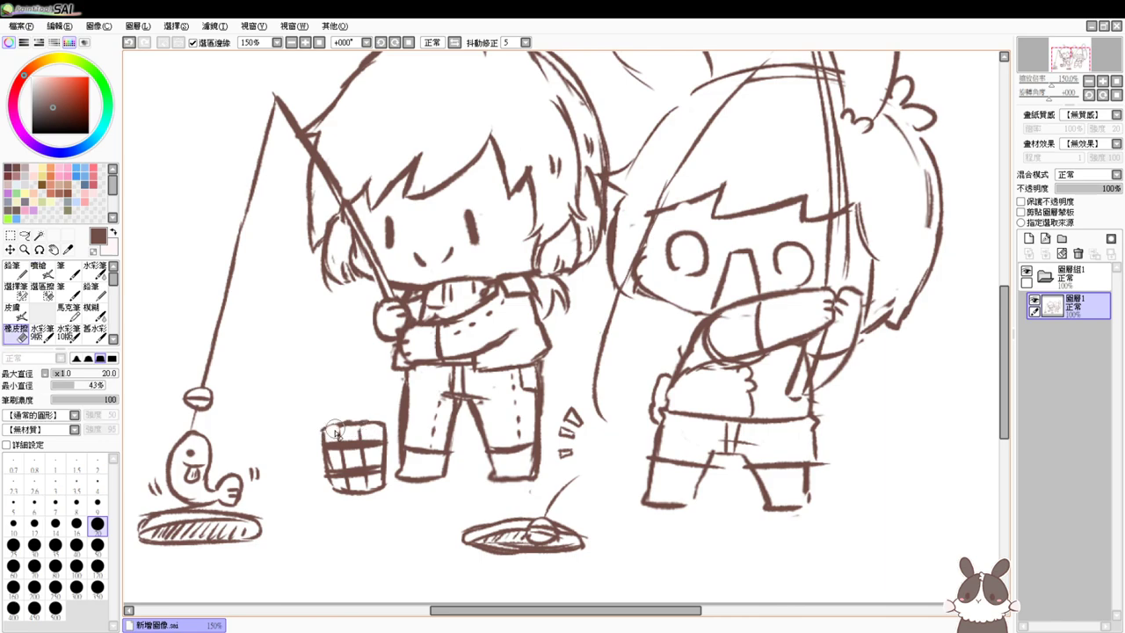
key(e)
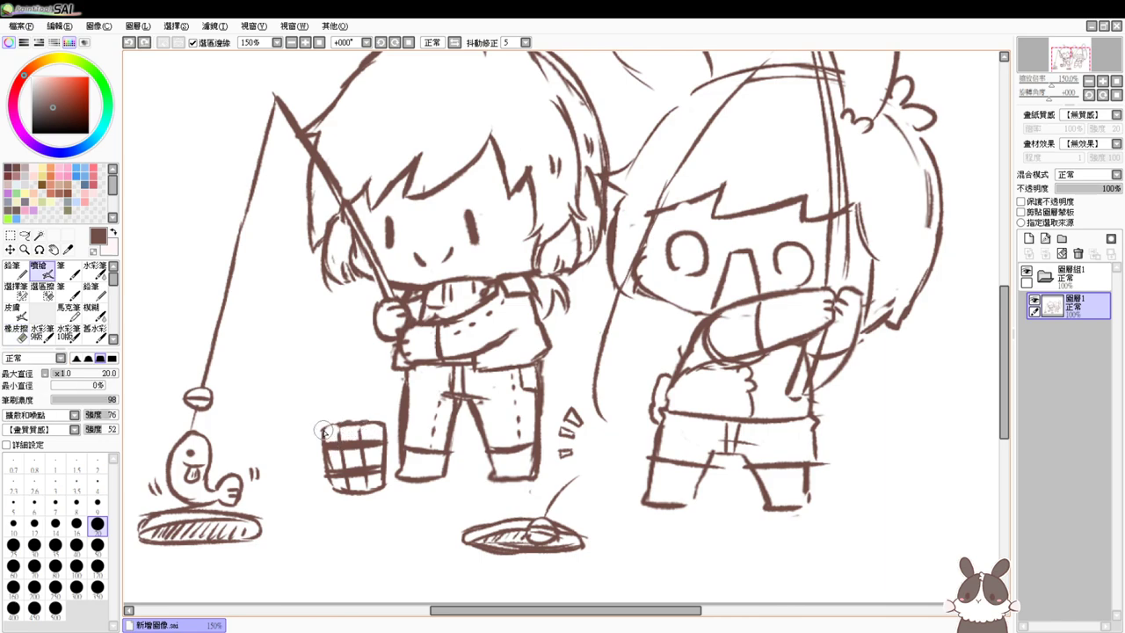
mouse_move(324, 430)
mouse_down()
mouse_move(362, 425)
mouse_move(348, 415)
mouse_move(322, 425)
mouse_move(375, 422)
mouse_up()
key(e)
key(e)
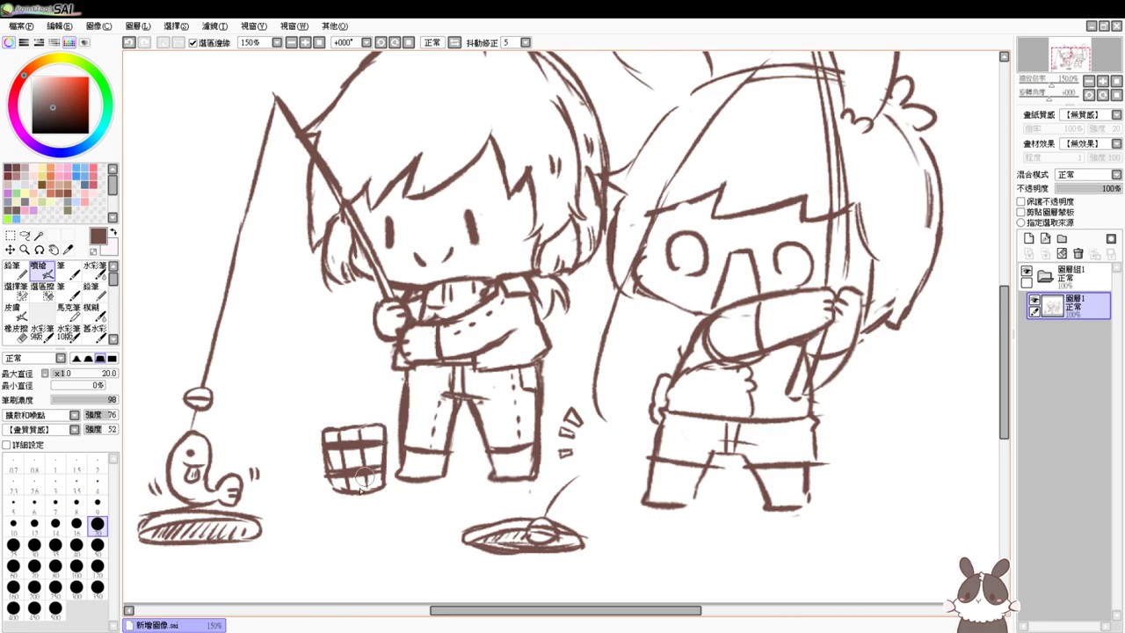
Draw a second wooden bucket beside the right figure's leg, with a curved rim, vertical staves and two hoops
drag(902, 440, 765, 404)
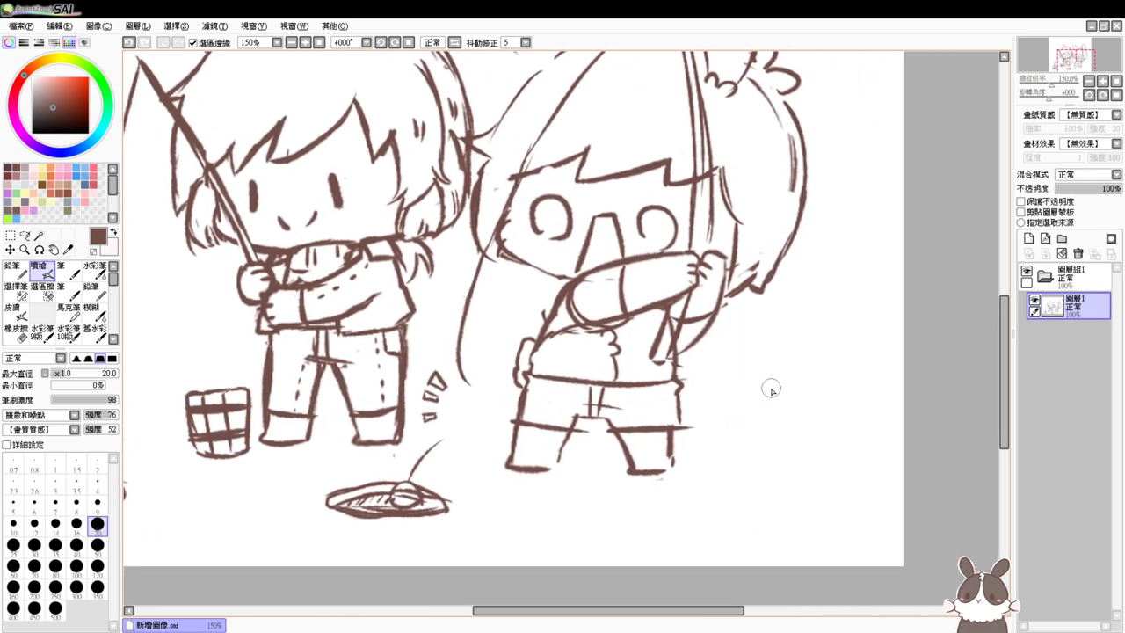
drag(694, 406, 700, 464)
mouse_move(694, 404)
mouse_down()
mouse_move(761, 404)
mouse_move(760, 453)
mouse_up()
mouse_move(763, 406)
mouse_down()
mouse_move(762, 451)
mouse_move(767, 425)
mouse_move(745, 466)
mouse_move(699, 469)
mouse_move(762, 465)
mouse_up()
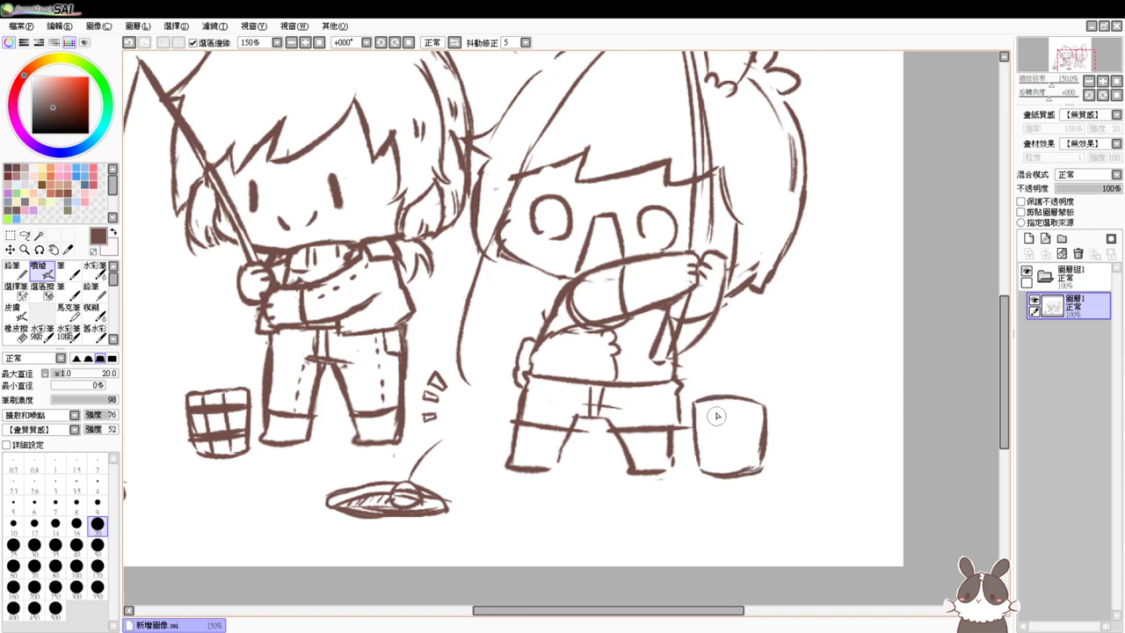
mouse_move(746, 400)
mouse_down()
mouse_move(744, 467)
mouse_move(731, 467)
mouse_up()
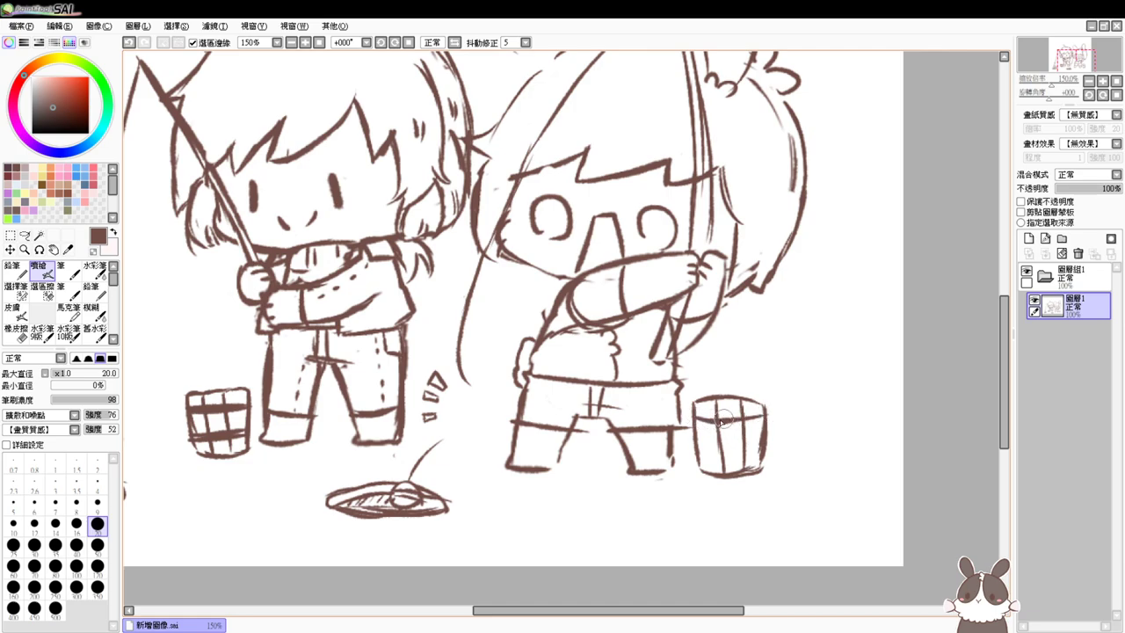
drag(694, 421, 765, 419)
drag(695, 423, 766, 425)
drag(693, 447, 763, 444)
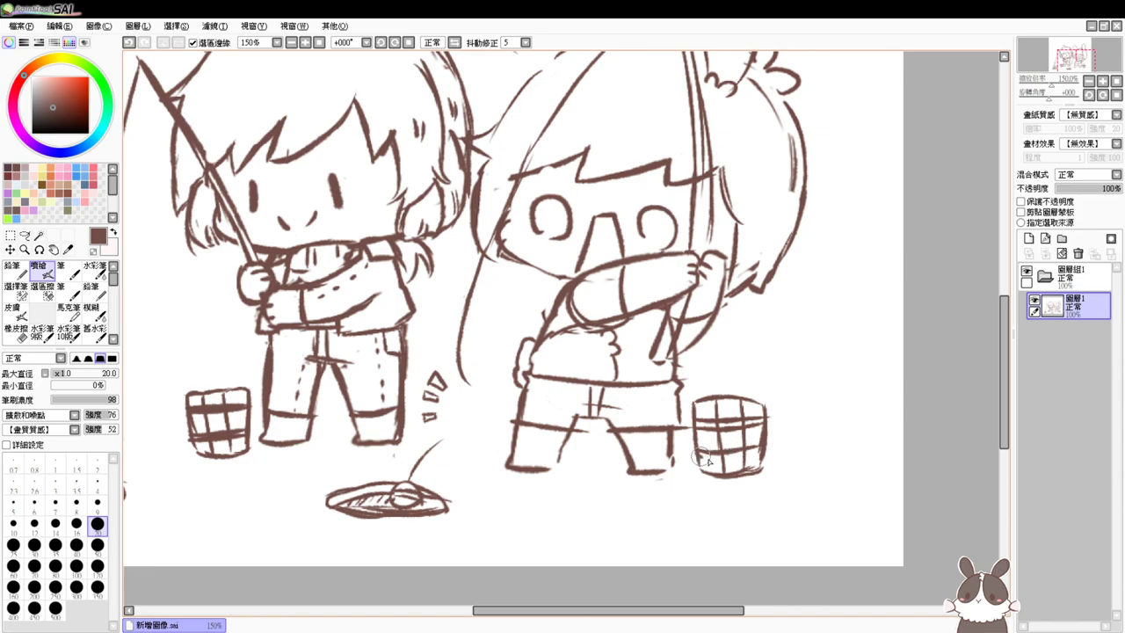
Erase the stave lines crossing the right bucket's hoops and redraw its upper hoop
key(e)
drag(698, 422, 754, 424)
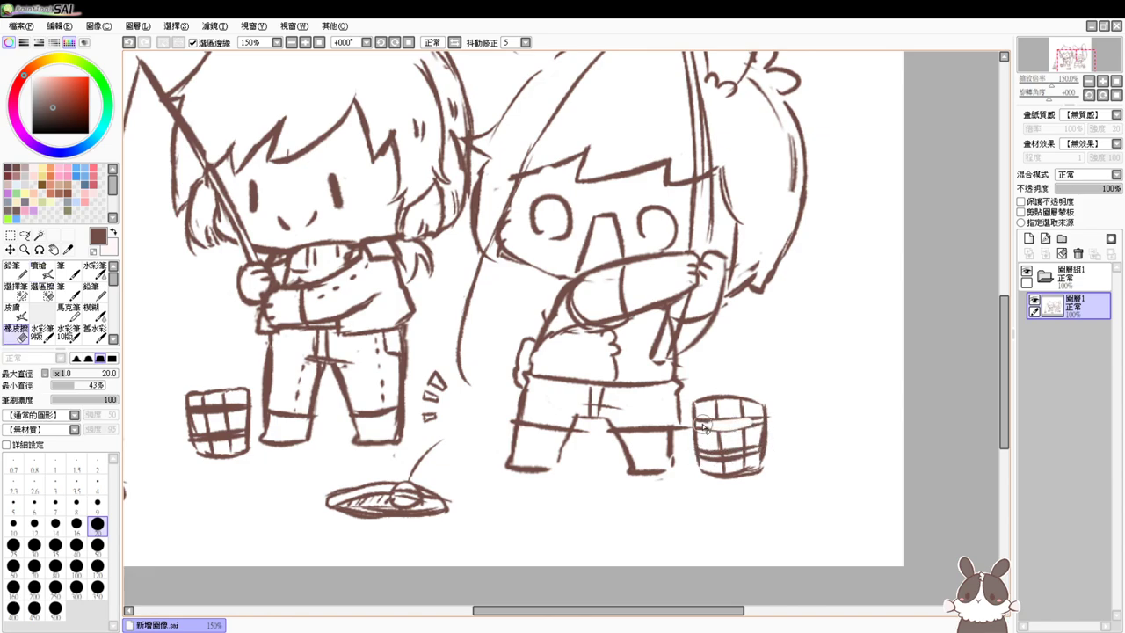
drag(716, 461, 766, 452)
key(b)
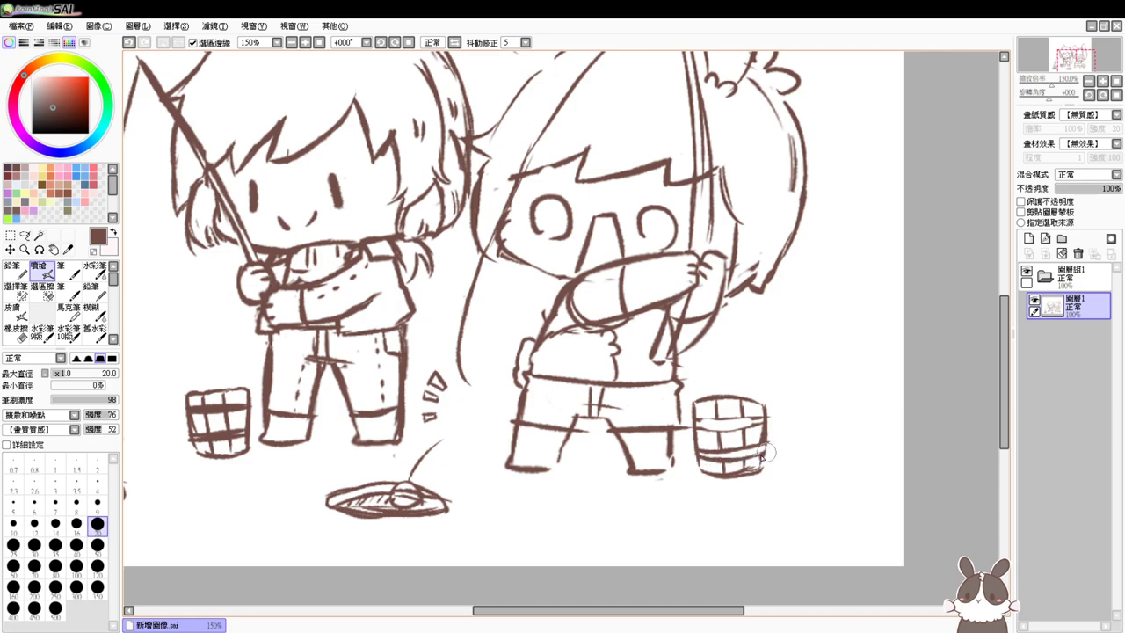
drag(694, 418, 764, 421)
Clear the inside of the left bucket's dark hoops with a size 9 eraser and redraw the hoop outlines
key(e)
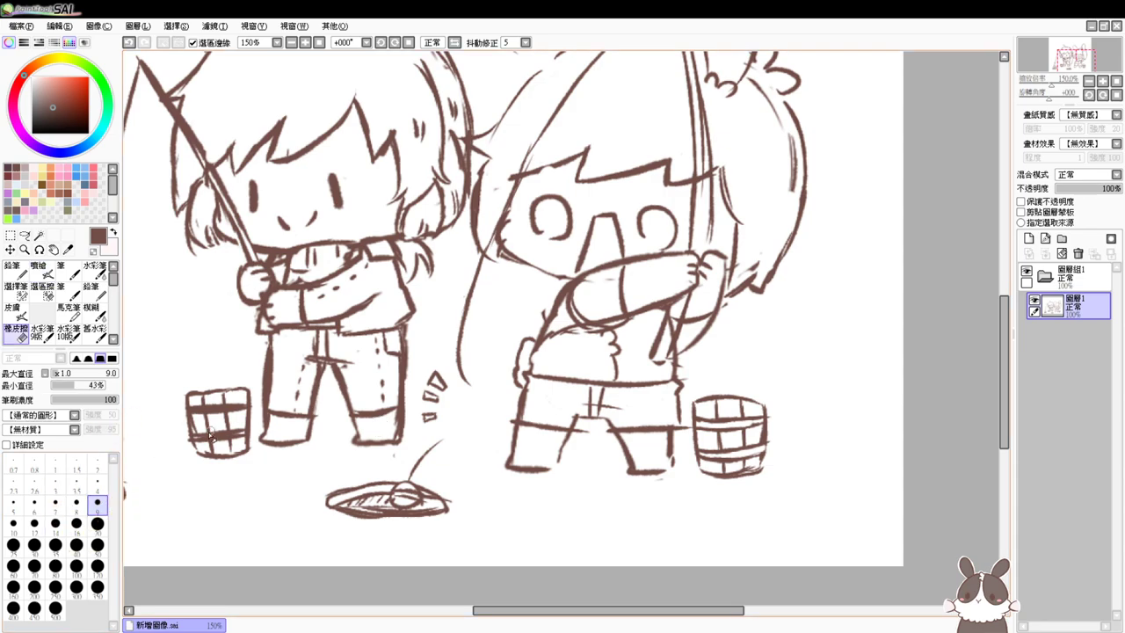
mouse_move(195, 410)
mouse_down()
mouse_move(243, 410)
mouse_move(236, 438)
mouse_up()
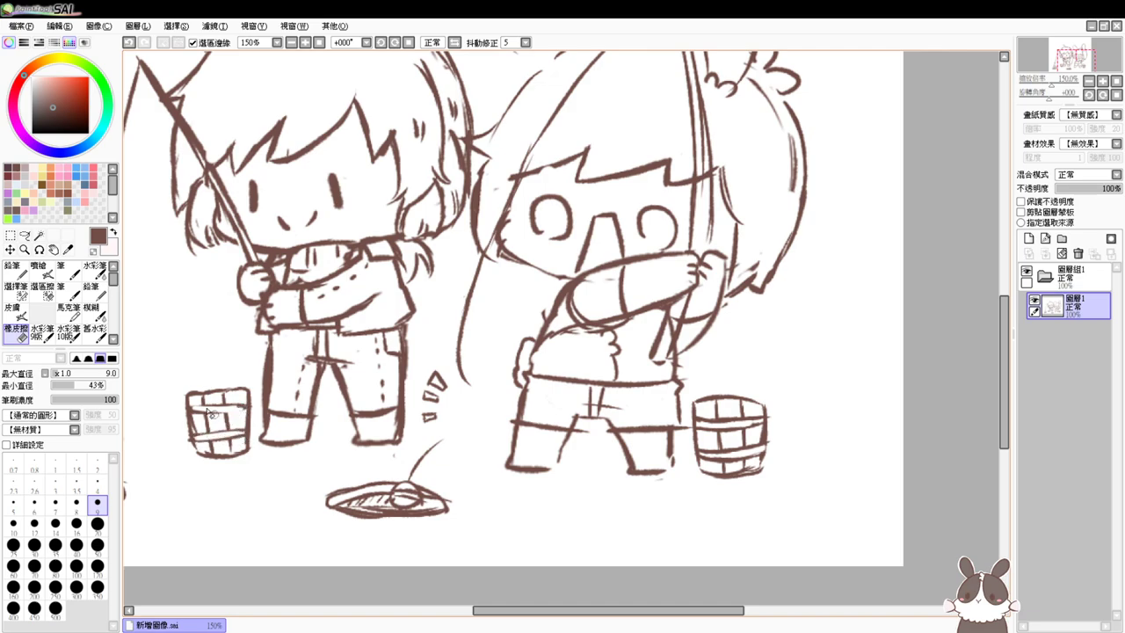
key(b)
mouse_move(190, 408)
mouse_down()
mouse_move(248, 413)
mouse_move(230, 413)
mouse_up()
key(e)
key(b)
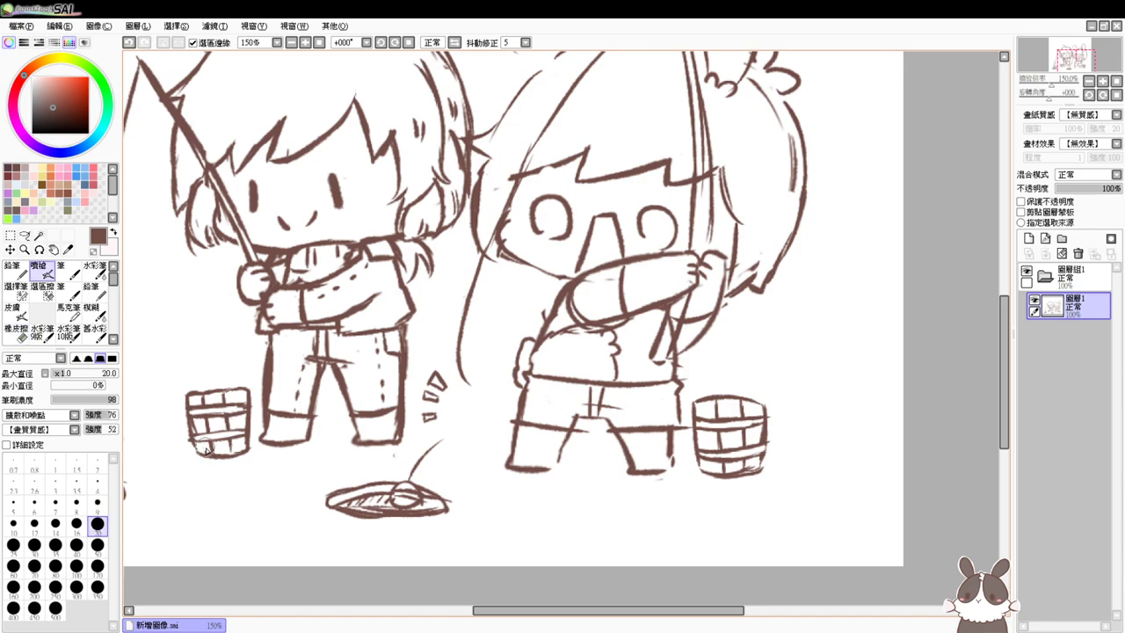
Heap a rounded catch in the left bucket and label the left bucket x9 and the right bucket x5
drag(666, 362, 652, 426)
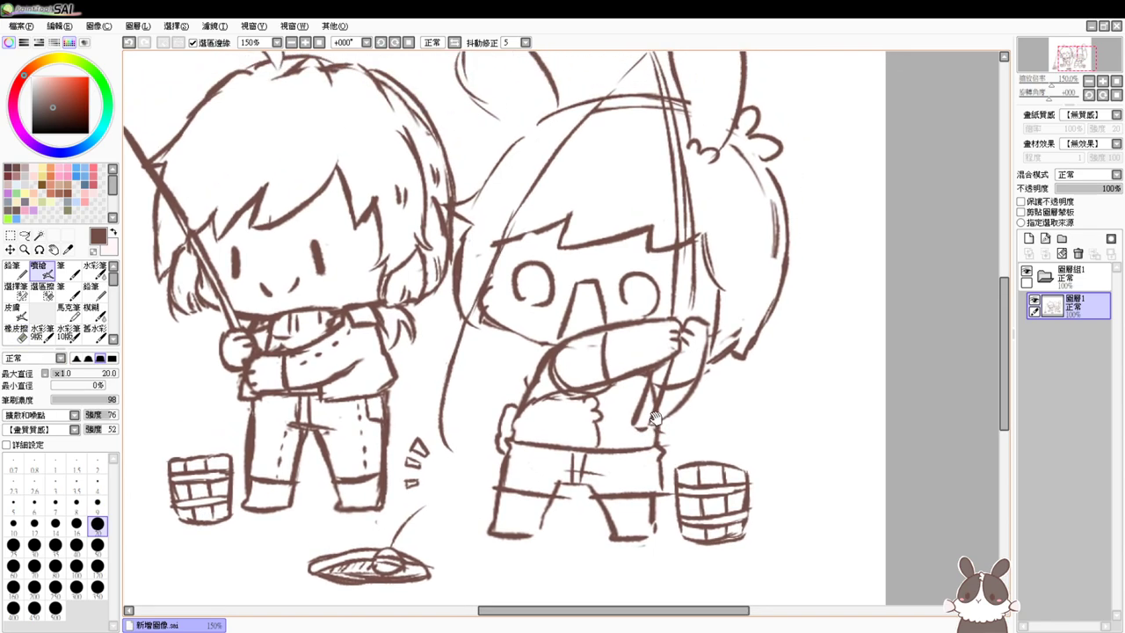
mouse_move(765, 480)
mouse_down()
mouse_move(757, 468)
mouse_move(768, 462)
mouse_move(771, 475)
mouse_move(785, 454)
mouse_up()
mouse_move(250, 394)
mouse_down()
mouse_move(320, 414)
mouse_move(263, 474)
mouse_move(247, 469)
mouse_move(273, 477)
mouse_move(284, 462)
mouse_move(294, 474)
mouse_move(275, 464)
mouse_up()
key(ctrl+z)
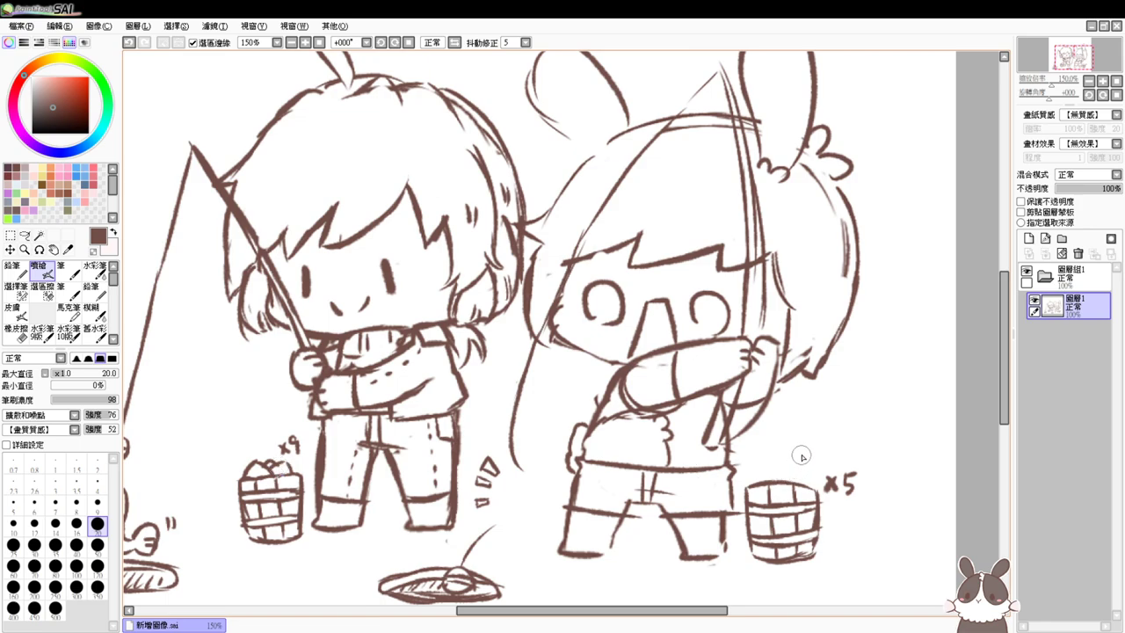
Set the brush size to 32 and draw a rounded creature's body outline between the caught fish and the left bucket
mouse_move(772, 458)
mouse_down()
mouse_move(815, 396)
mouse_move(835, 461)
mouse_move(830, 488)
mouse_move(814, 489)
mouse_up()
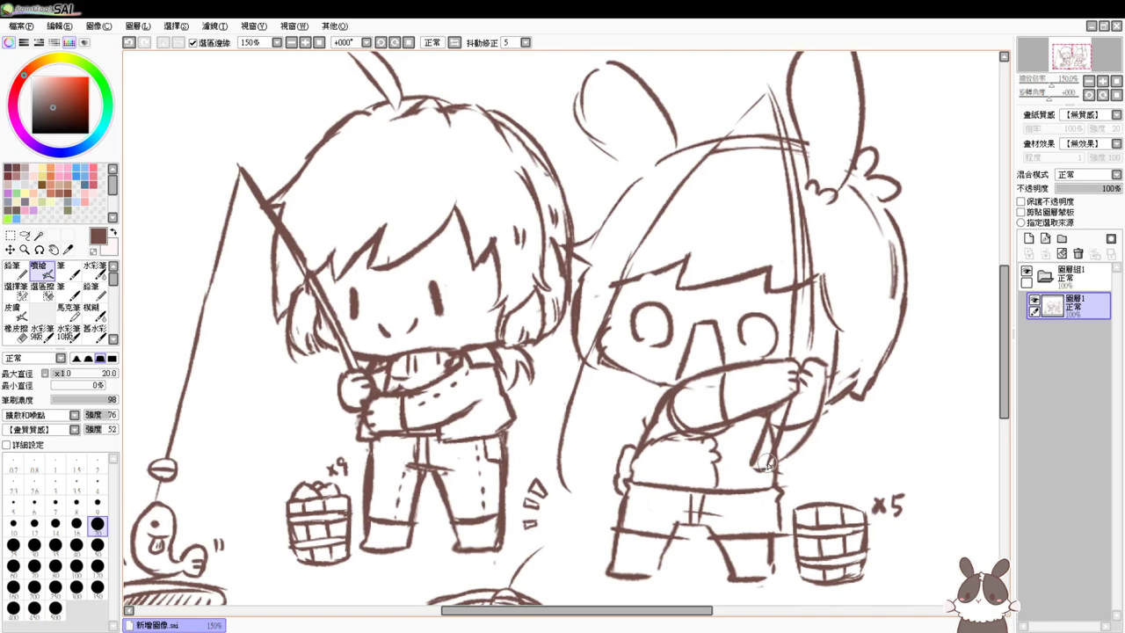
click(320, 43)
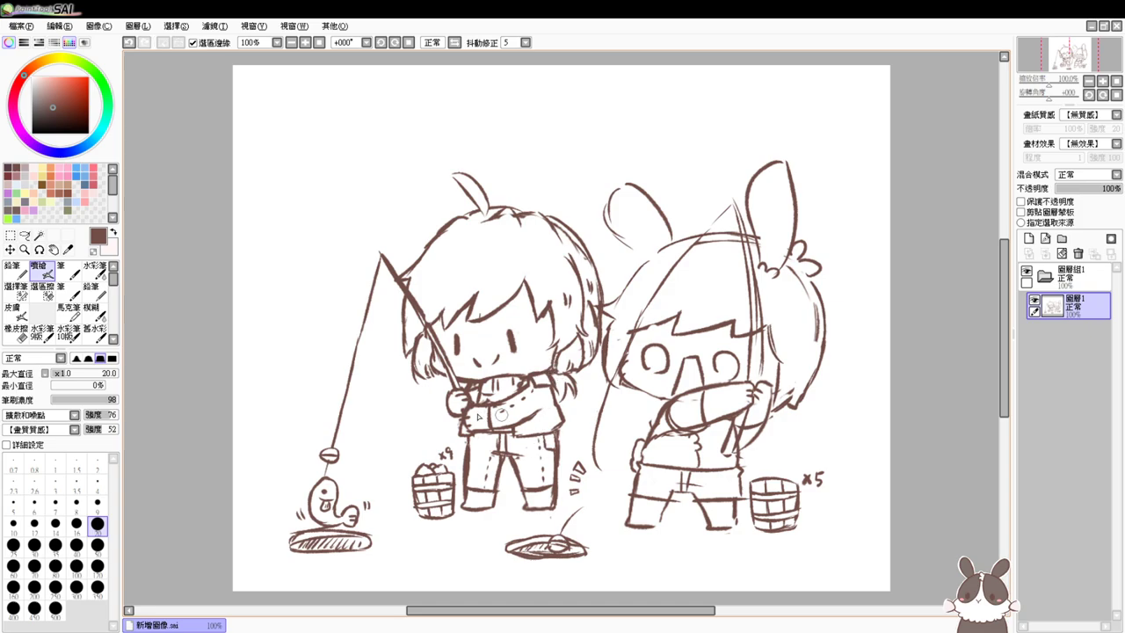
ctrl+alt+click(379, 457)
mouse_move(388, 460)
mouse_down()
mouse_move(400, 481)
mouse_move(403, 455)
mouse_move(388, 442)
mouse_move(376, 468)
mouse_move(410, 442)
mouse_up()
key(ctrl+z)
key(ctrl+z)
key(ctrl+z)
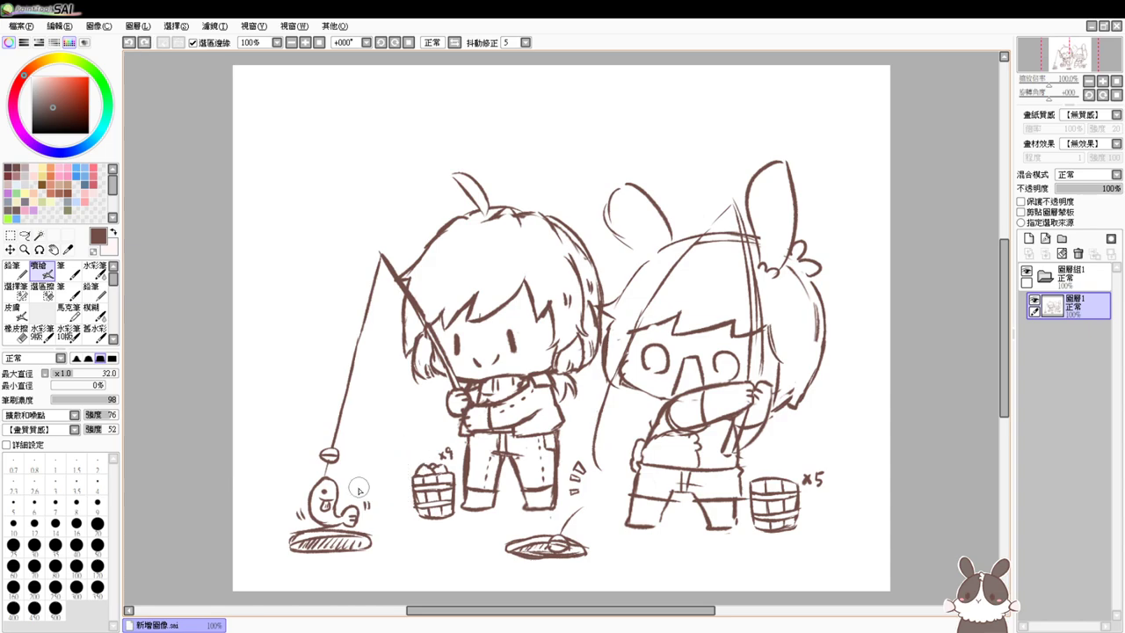
mouse_move(362, 490)
mouse_down()
mouse_move(374, 468)
mouse_move(416, 455)
mouse_up()
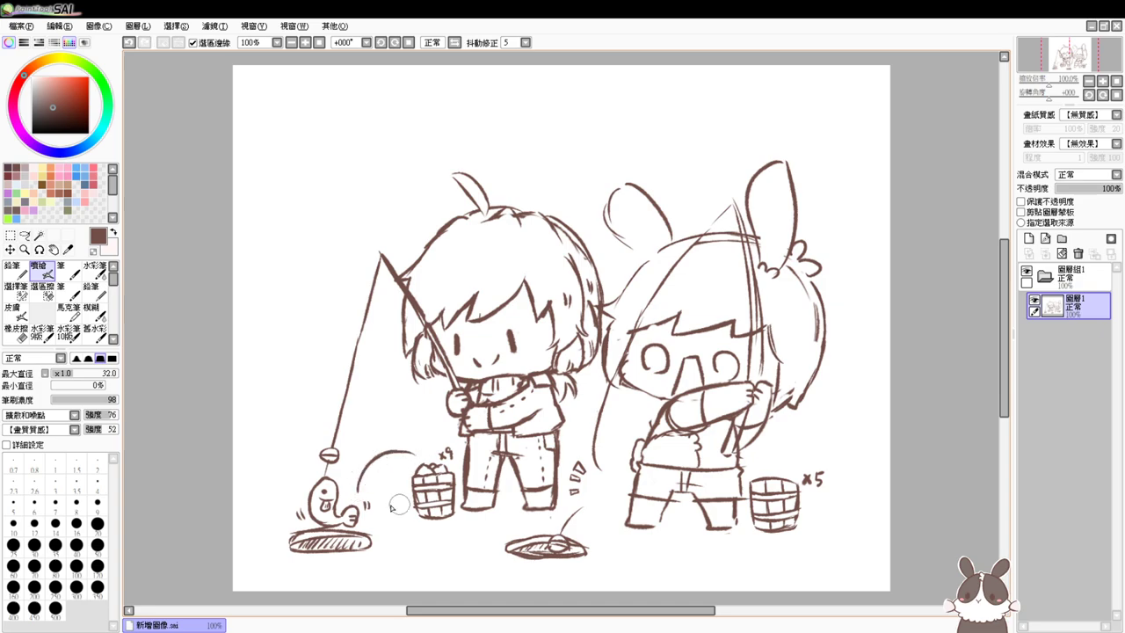
mouse_move(360, 494)
mouse_down()
mouse_move(387, 511)
mouse_move(418, 502)
mouse_up()
key(ctrl+z)
Add small dark eyes and spots to the rounded creature, and erase the fish's motion marks overlapping its body
mouse_move(391, 488)
mouse_down()
mouse_move(404, 498)
mouse_move(393, 485)
mouse_up()
key(ctrl+z)
key(ctrl+z)
key(ctrl+z)
drag(406, 473, 406, 481)
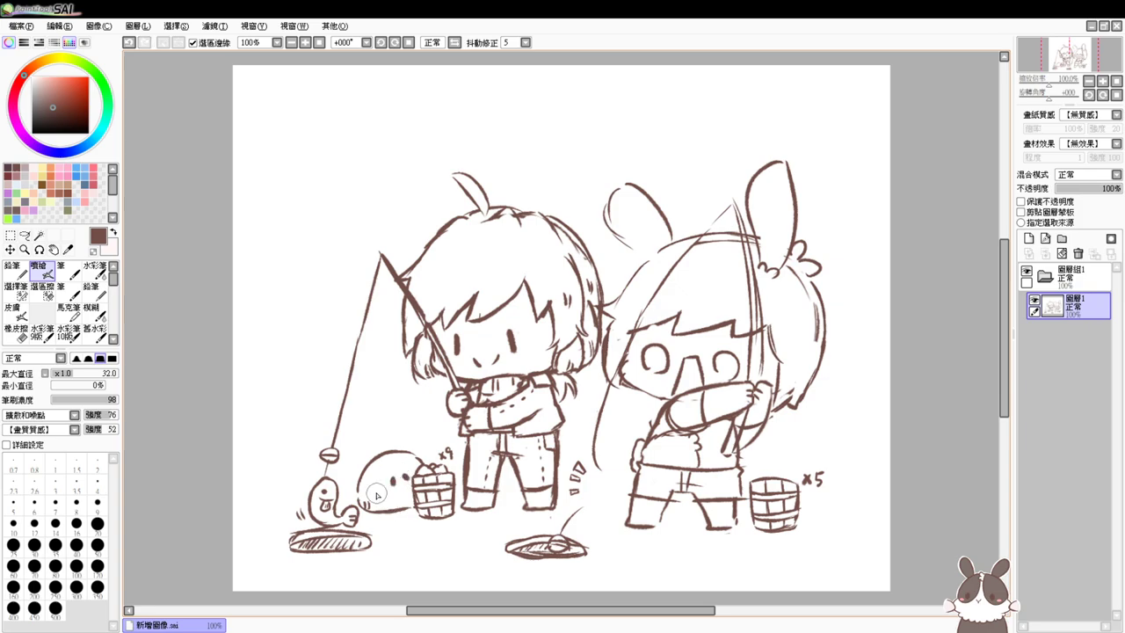
key(e)
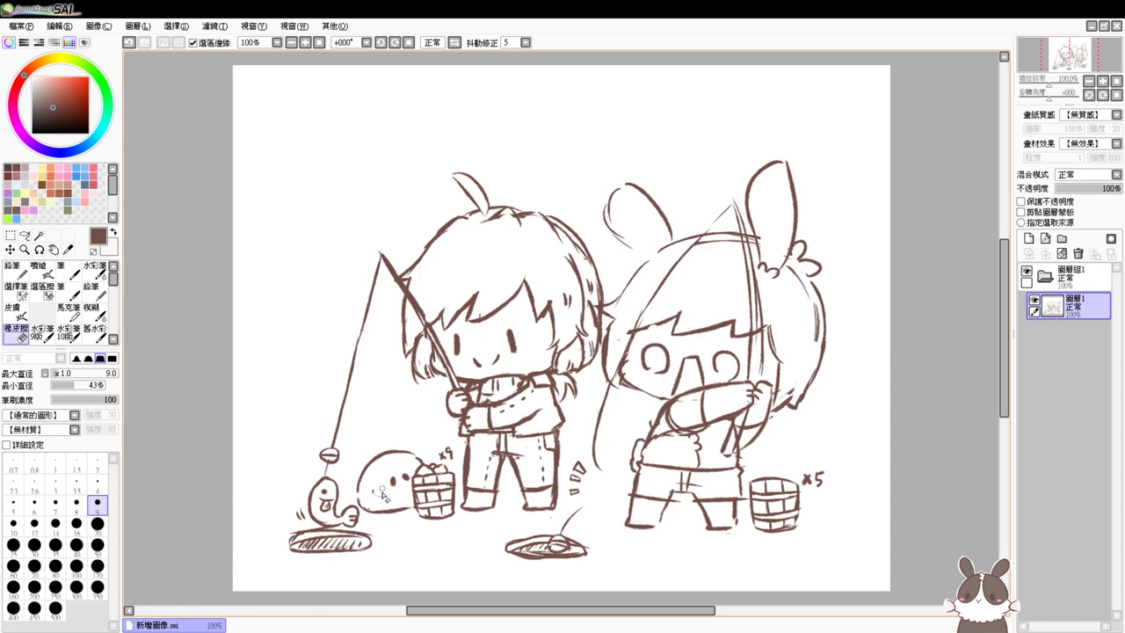
key(v)
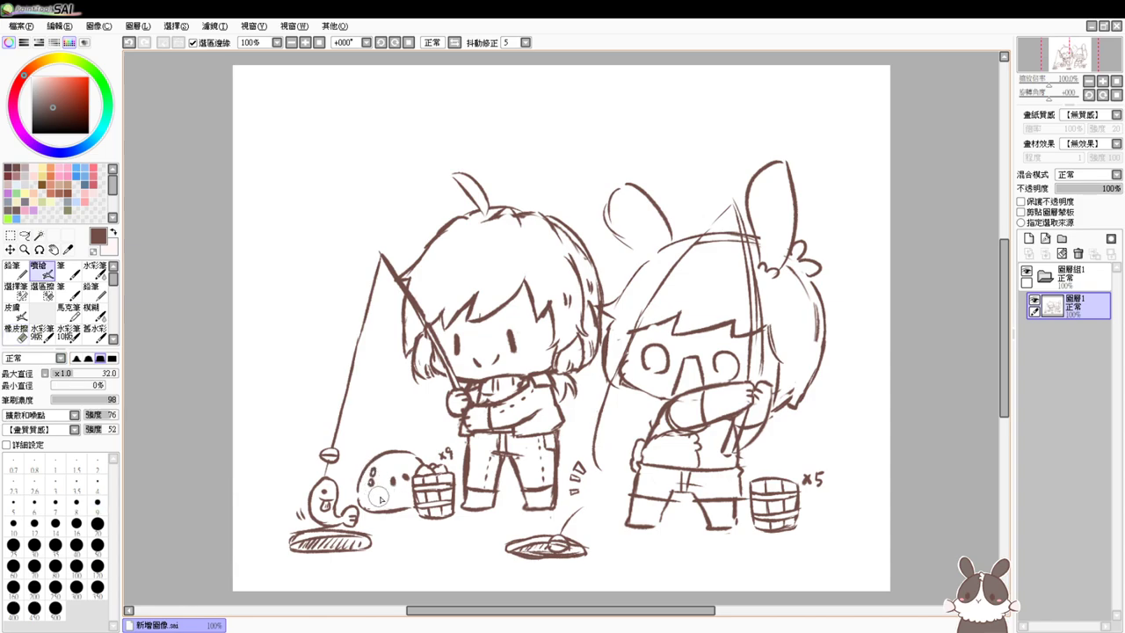
key(ctrl+z)
drag(379, 493, 379, 497)
drag(385, 492, 385, 497)
Set the brush size to 25 and draw a second rounded creature's body outline beside the right bucket
drag(772, 411, 712, 372)
drag(753, 484, 761, 487)
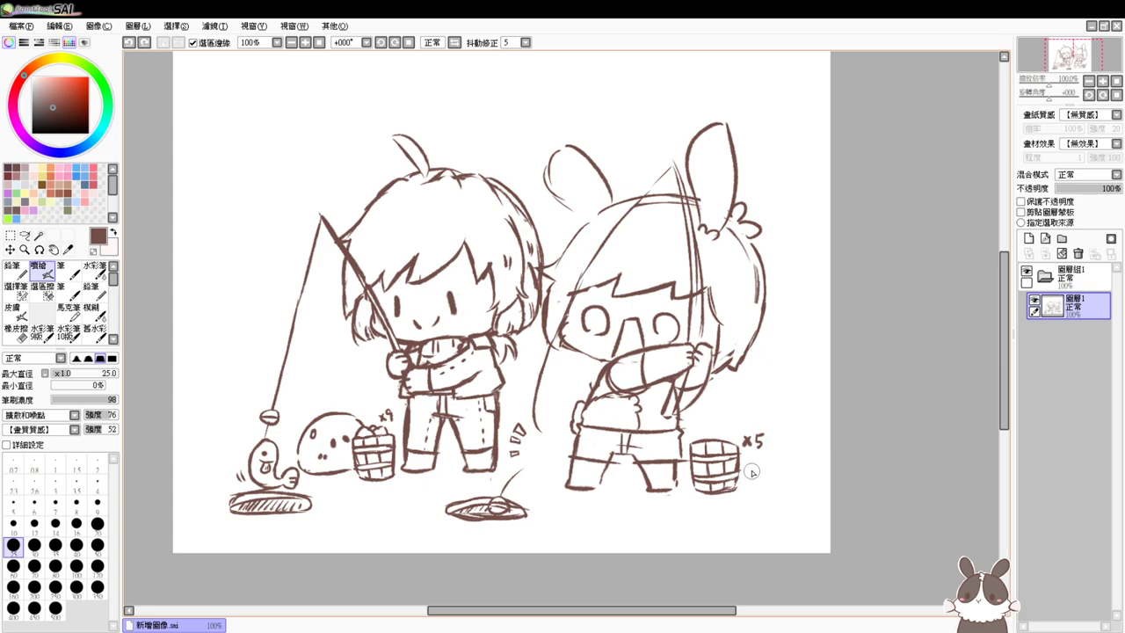
mouse_move(752, 476)
mouse_down()
mouse_move(737, 500)
mouse_move(776, 461)
mouse_move(817, 483)
mouse_move(796, 468)
mouse_move(815, 493)
mouse_up()
key(ctrl+z)
key(ctrl+z)
mouse_move(759, 469)
mouse_down()
mouse_move(780, 458)
mouse_move(813, 477)
mouse_move(807, 509)
mouse_up()
mouse_move(737, 502)
mouse_down()
mouse_move(758, 517)
mouse_move(813, 502)
mouse_up()
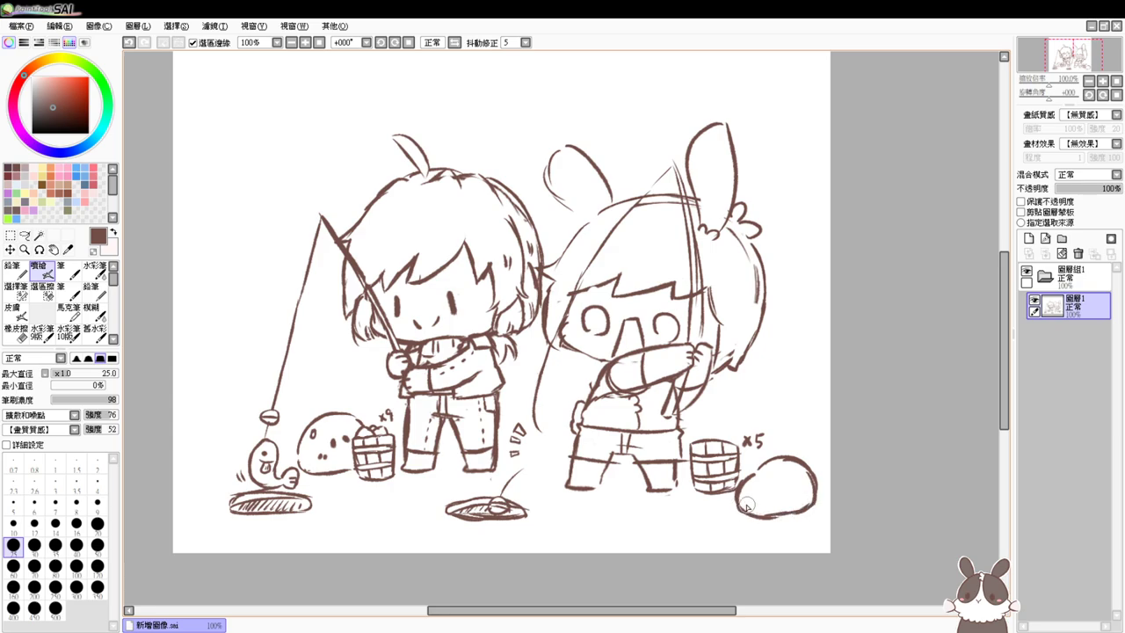
key(ctrl+z)
Turn the right rounded body into a rabbit with two ears, dot eyes and a round tail
click(743, 499)
drag(755, 470, 765, 483)
key(ctrl+z)
key(e)
key(v)
mouse_move(764, 484)
mouse_down()
mouse_move(803, 452)
mouse_move(807, 470)
mouse_up()
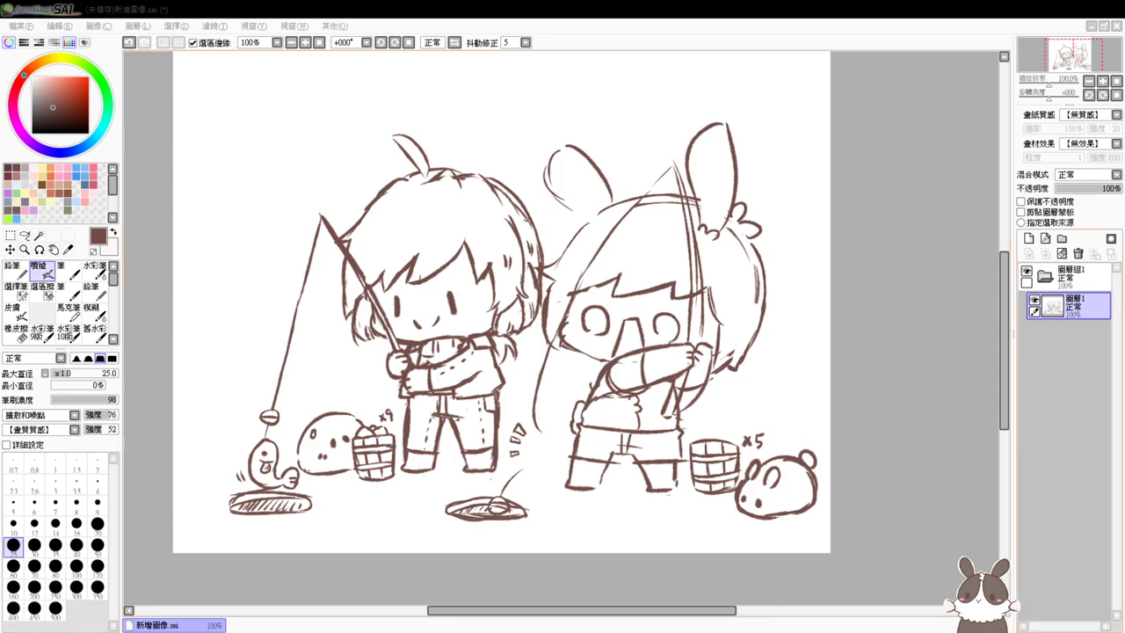
key(alt+Tab)
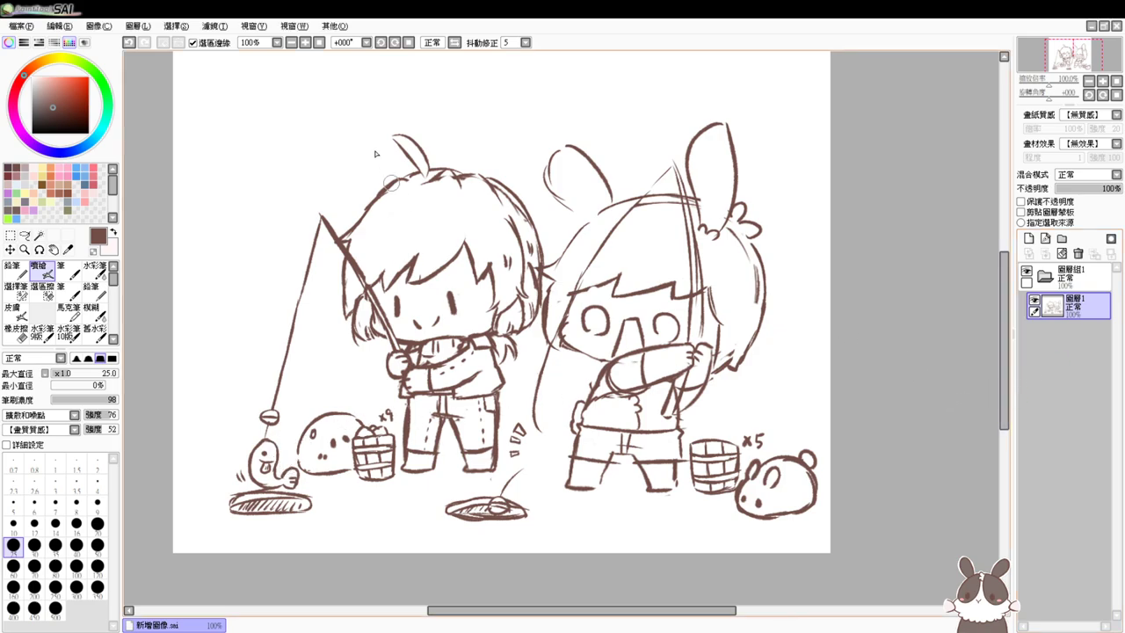
click(320, 43)
drag(737, 398, 703, 328)
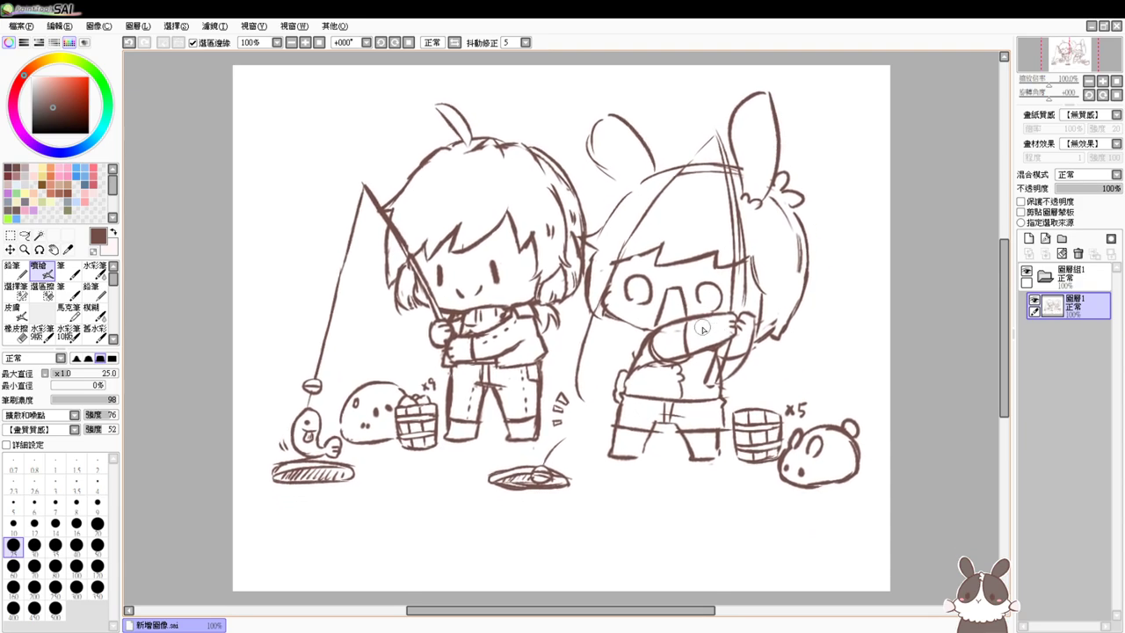
key(e)
mouse_move(558, 460)
mouse_down()
mouse_move(500, 484)
mouse_move(492, 475)
mouse_move(533, 476)
mouse_move(494, 504)
mouse_move(489, 477)
mouse_move(493, 519)
mouse_up()
key(b)
key(ctrl+z)
key(bracketleft)
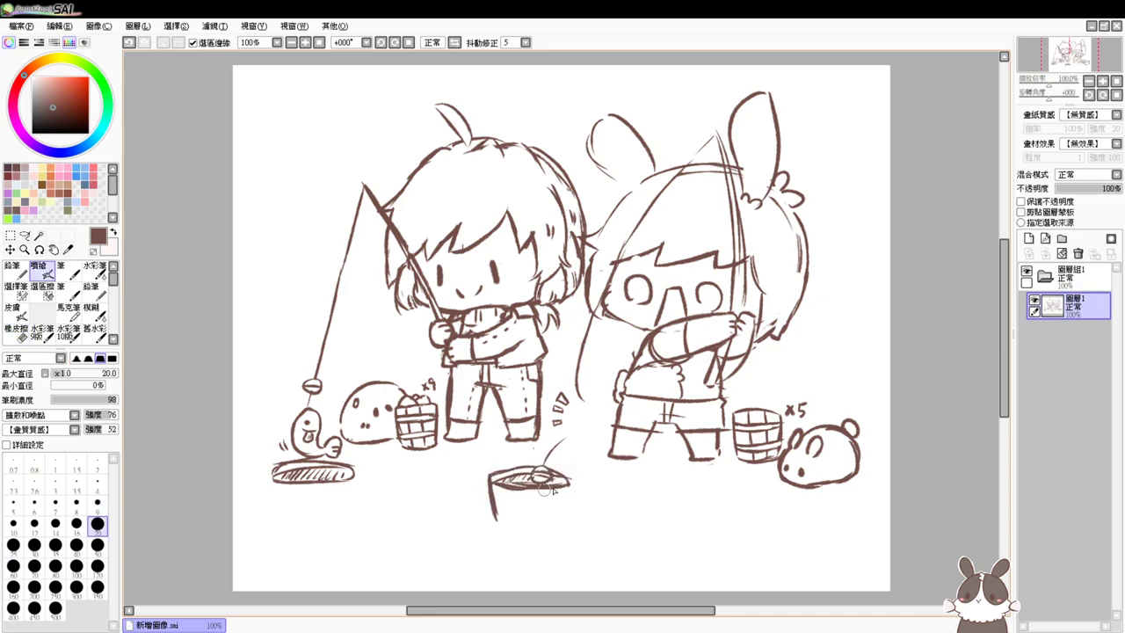
key(ctrl+z)
key(ctrl+z)
Turn the near fishing hole into a cylindrical tub by drawing two vertical sides and a curved base below it
drag(491, 477, 491, 530)
drag(570, 479, 569, 530)
key(ctrl+z)
drag(569, 479, 567, 528)
mouse_move(493, 531)
mouse_down()
mouse_move(540, 538)
mouse_move(496, 533)
mouse_move(570, 525)
mouse_up()
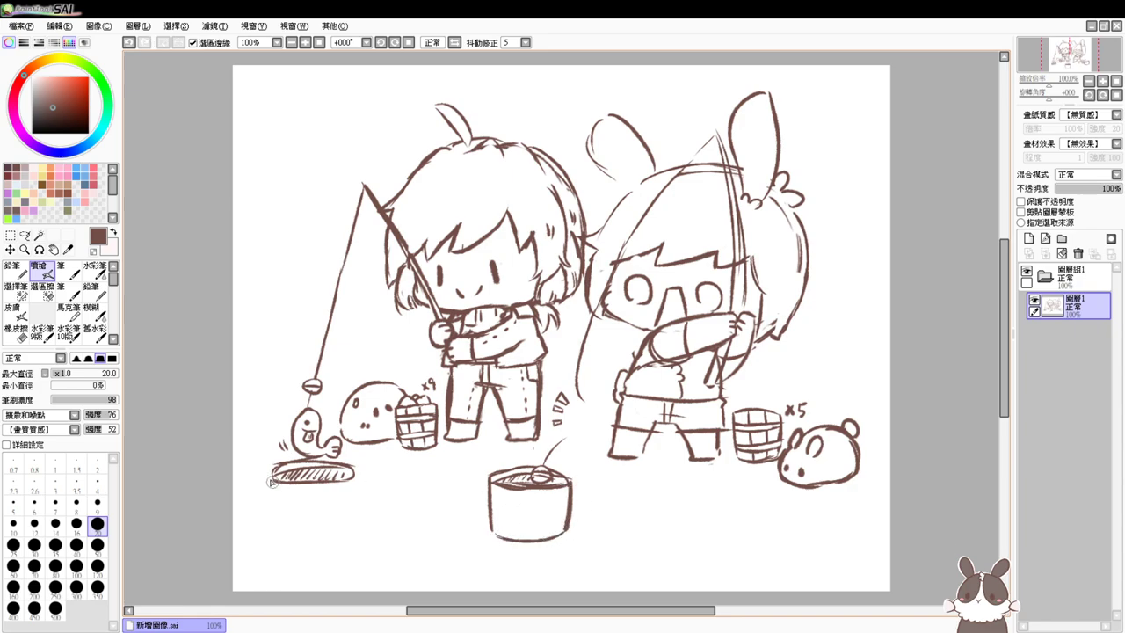
Draw two sides and a curved base below the fish's hole to make a matching cylindrical tub
drag(272, 477, 272, 520)
key(ctrl+z)
drag(268, 475, 270, 527)
mouse_move(355, 468)
mouse_down()
mouse_move(354, 518)
mouse_move(357, 478)
mouse_move(350, 527)
mouse_up()
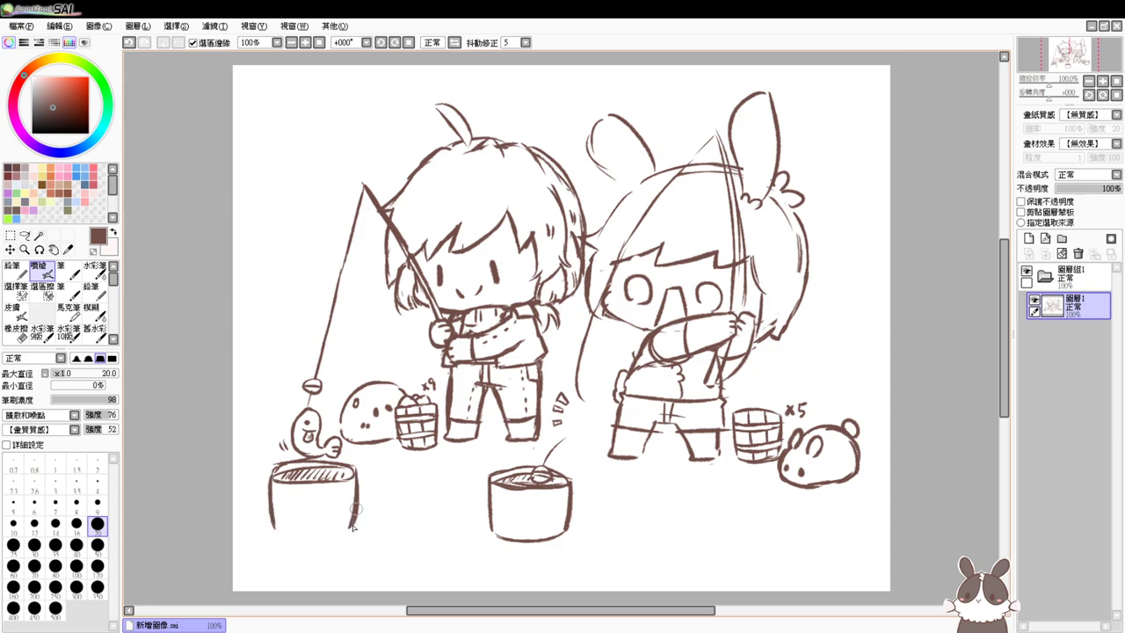
mouse_move(275, 525)
mouse_down()
mouse_move(326, 537)
mouse_move(355, 527)
mouse_up()
key(ctrl+z)
drag(279, 527, 351, 530)
Erase both wooden buckets and their x5 and x9 labels, setting the eraser size to 20
key(e)
mouse_move(738, 404)
mouse_down()
mouse_move(741, 441)
mouse_move(766, 424)
mouse_move(742, 413)
mouse_move(738, 463)
mouse_move(743, 449)
mouse_move(759, 455)
mouse_move(778, 413)
mouse_move(747, 457)
mouse_up()
click(98, 524)
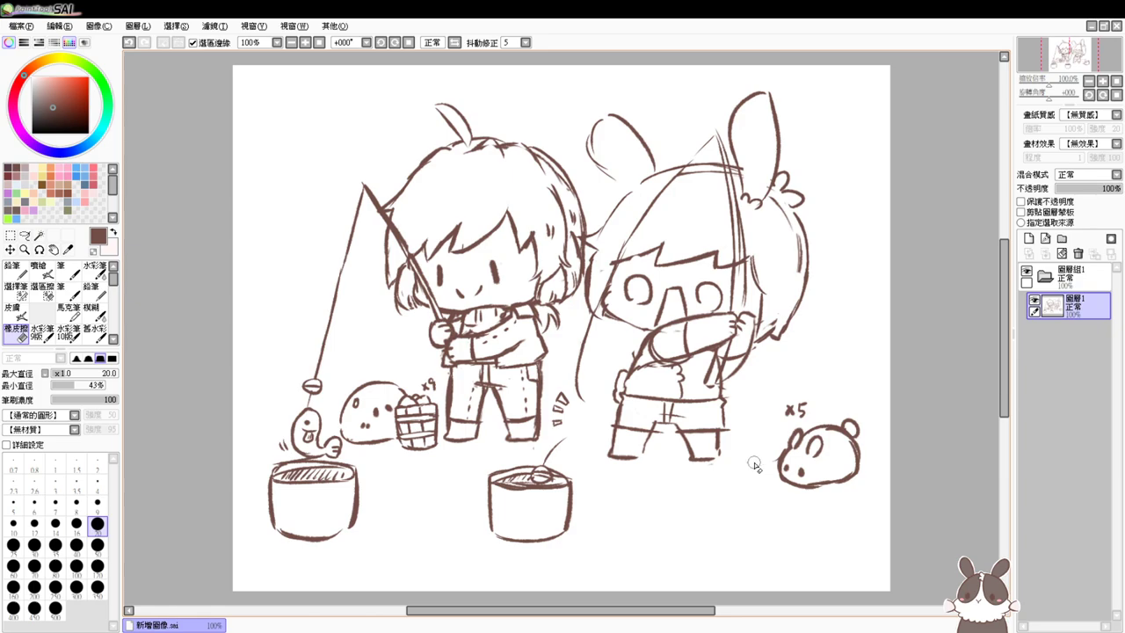
drag(805, 391, 800, 408)
mouse_move(400, 413)
mouse_down()
mouse_move(415, 390)
mouse_move(431, 402)
mouse_move(427, 445)
mouse_move(415, 411)
mouse_move(410, 444)
mouse_up()
Redraw the missing side of the left rounded creature to close its outline where the bucket was
key(v)
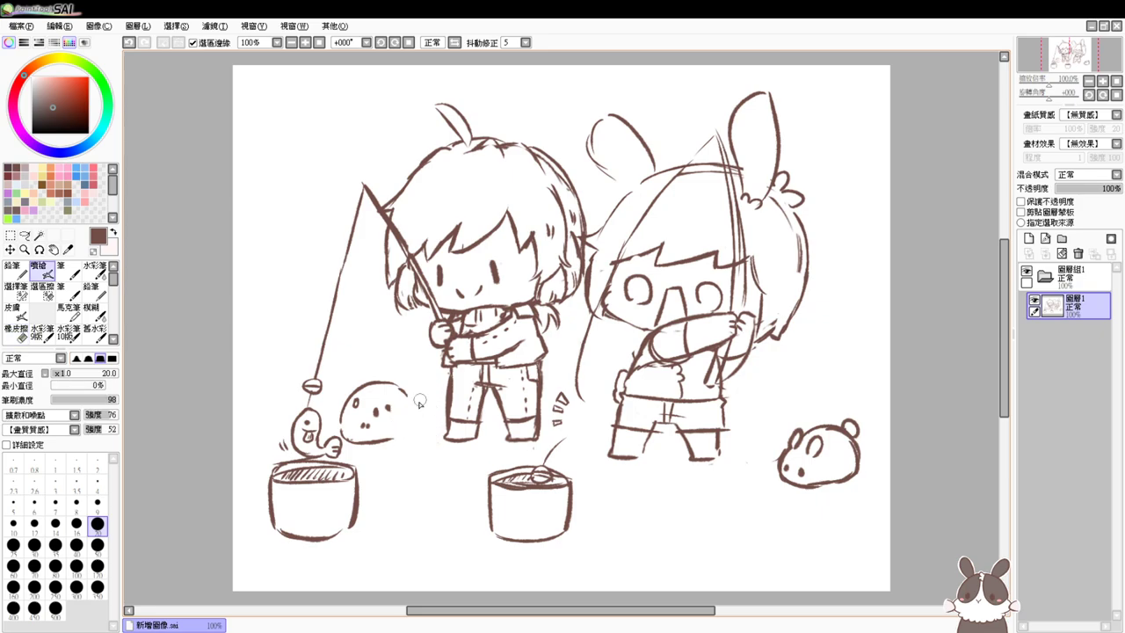
mouse_move(407, 400)
mouse_down()
mouse_move(410, 436)
mouse_move(420, 429)
mouse_move(385, 440)
mouse_move(392, 413)
mouse_up()
key(e)
key(v)
key(ctrl+z)
key(ctrl+z)
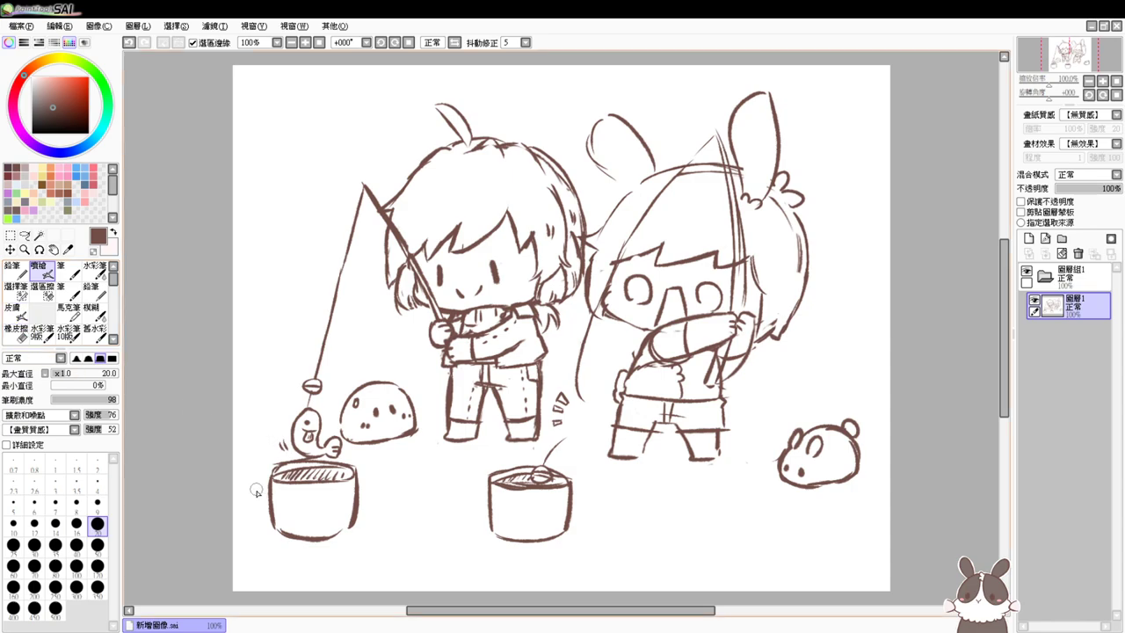
Reshape the left tub with sides tapering toward a narrower curved base, erasing the old straight outline
drag(274, 476, 280, 535)
key(e)
key(e)
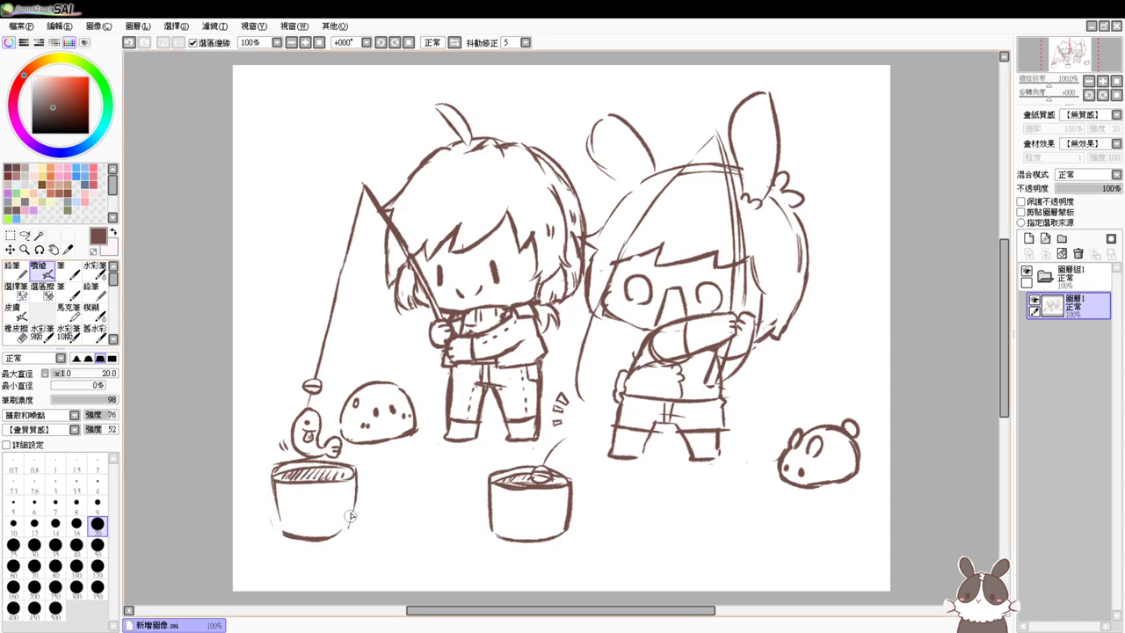
drag(352, 490, 348, 533)
key(e)
mouse_move(279, 533)
mouse_down()
mouse_move(345, 535)
mouse_move(308, 532)
mouse_move(334, 533)
mouse_move(348, 518)
mouse_up()
key(e)
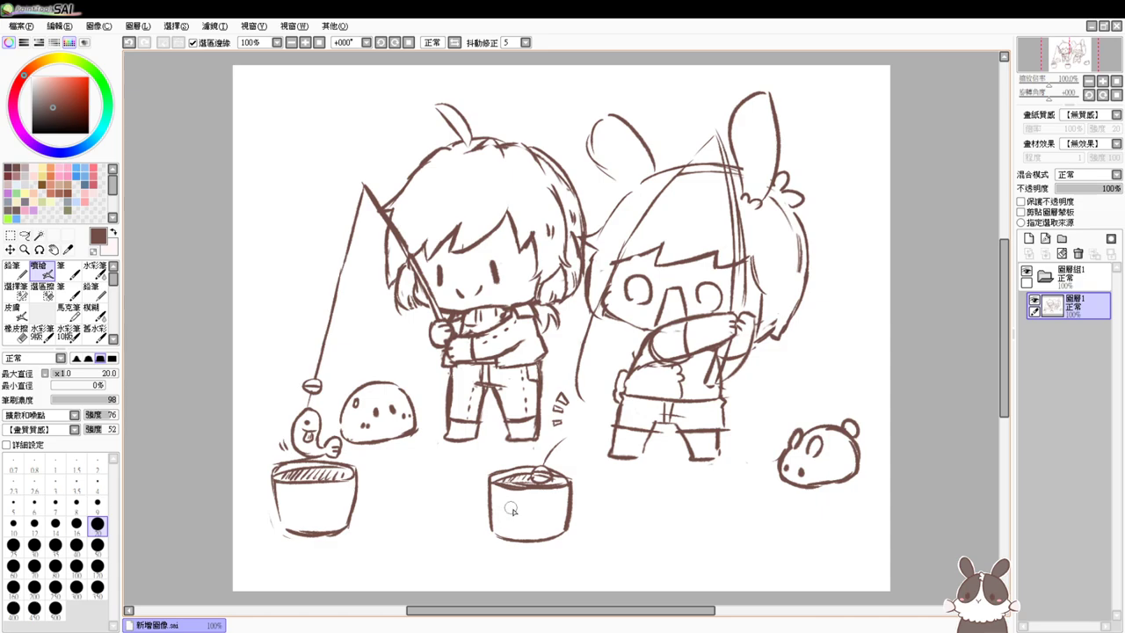
key(alt+Tab)
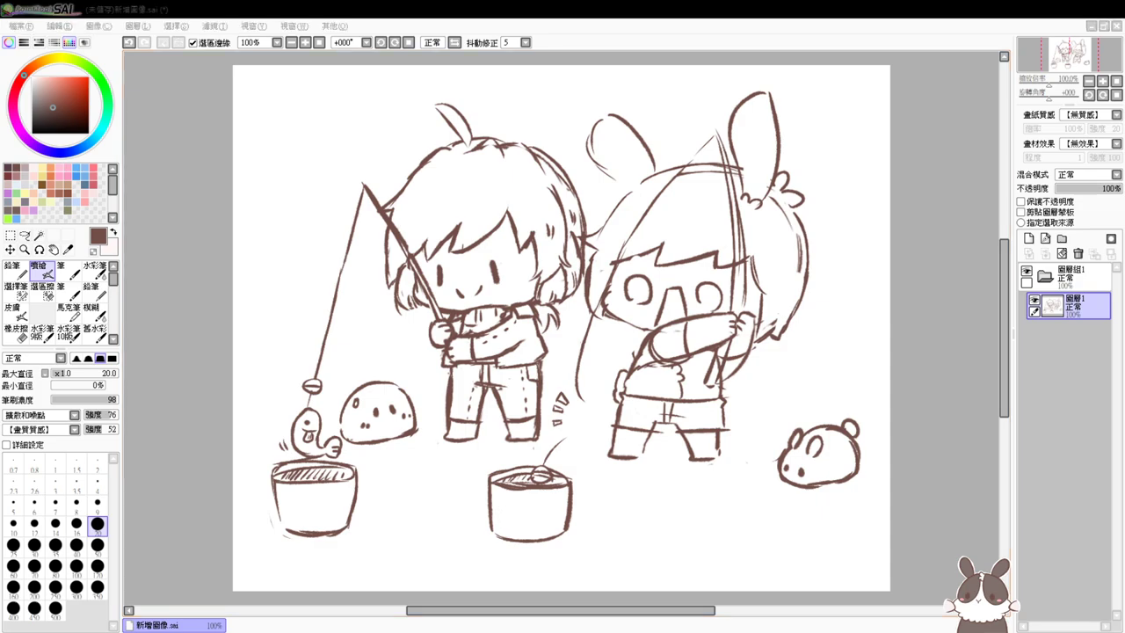
click(515, 509)
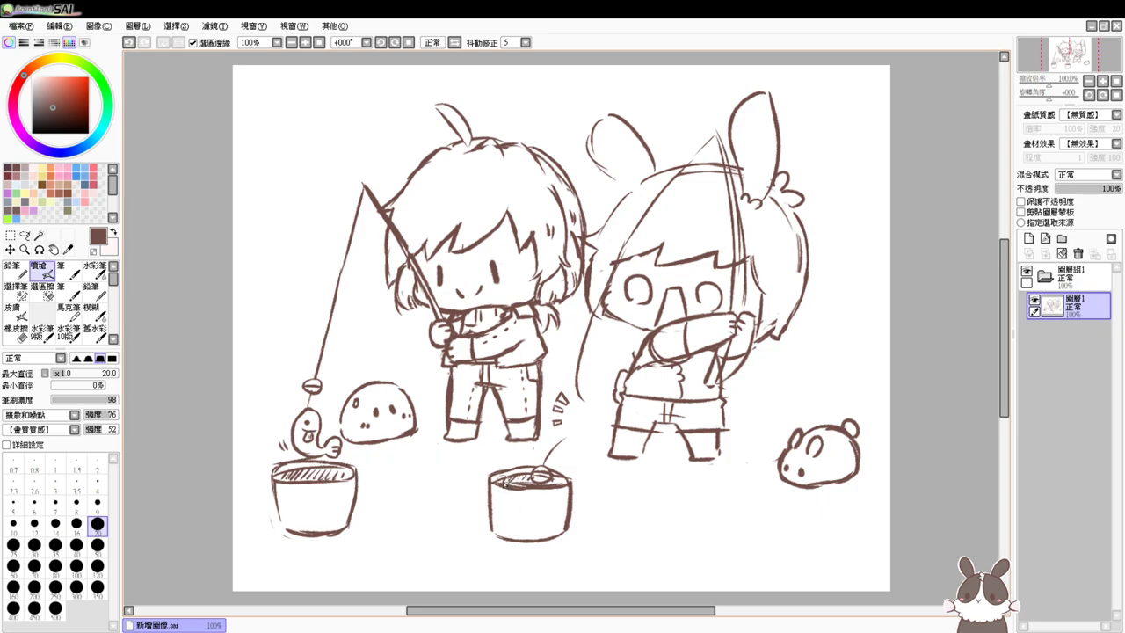
drag(490, 501, 572, 499)
mouse_move(493, 511)
mouse_down()
mouse_move(570, 509)
mouse_move(539, 517)
mouse_up()
scroll(530, 522, up, 2)
key(e)
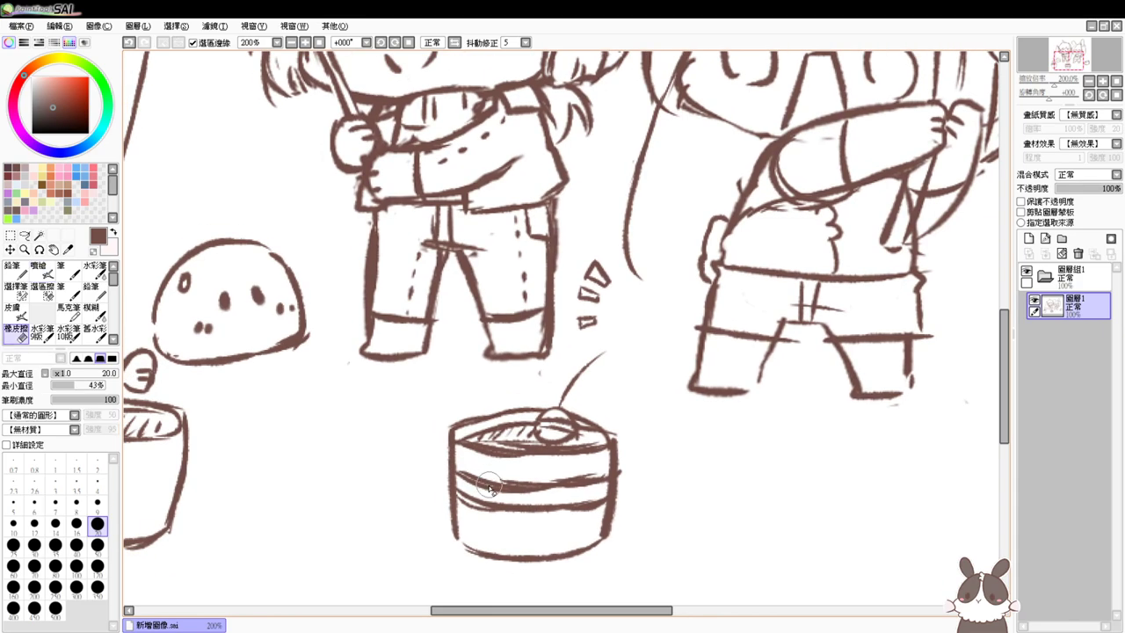
mouse_move(489, 489)
mouse_down()
mouse_move(464, 501)
mouse_move(592, 504)
mouse_move(595, 476)
mouse_move(473, 469)
mouse_move(525, 477)
mouse_up()
Draw two curved hoops around the right tub, one below the rim and one near the base
key(v)
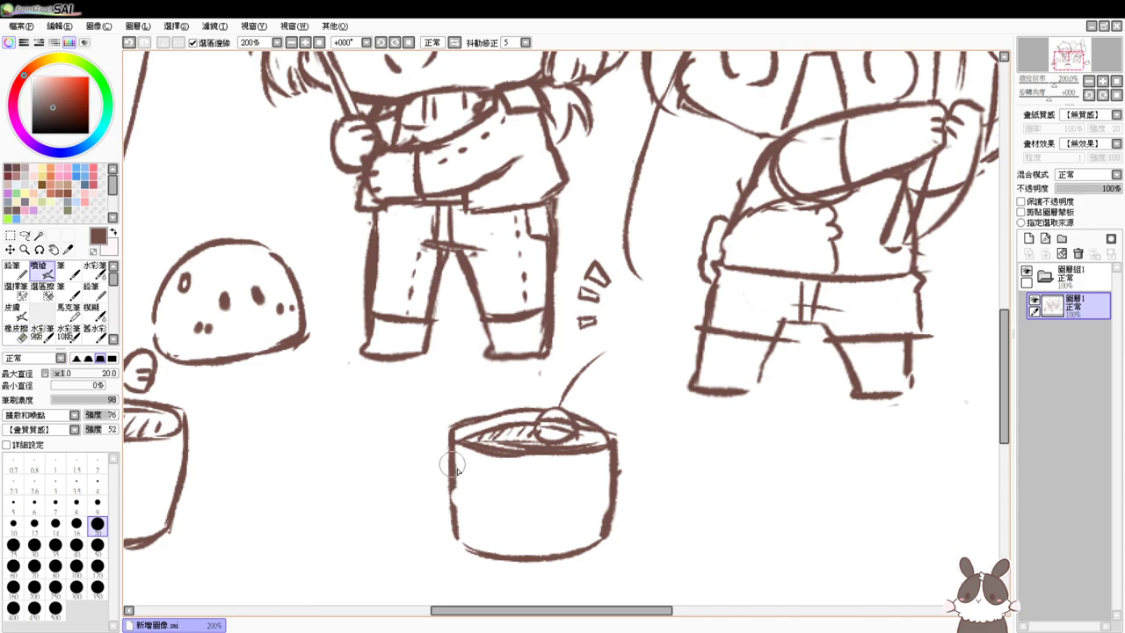
mouse_move(457, 471)
mouse_down()
mouse_move(550, 474)
mouse_move(502, 474)
mouse_move(609, 465)
mouse_up()
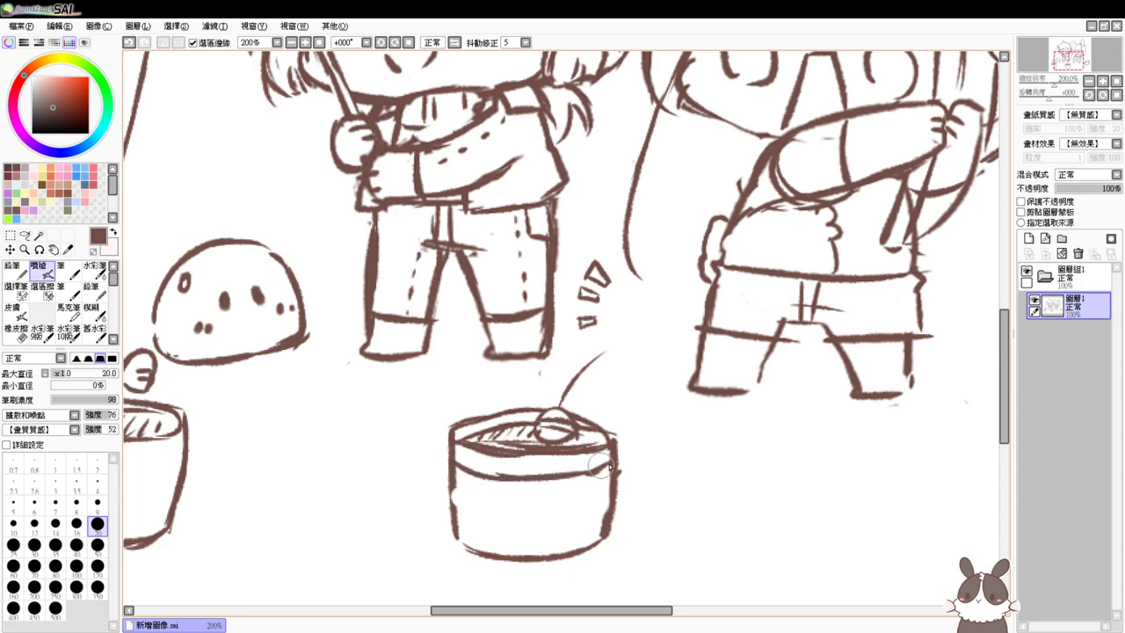
mouse_move(454, 484)
mouse_down()
mouse_move(519, 486)
mouse_move(522, 496)
mouse_move(612, 479)
mouse_up()
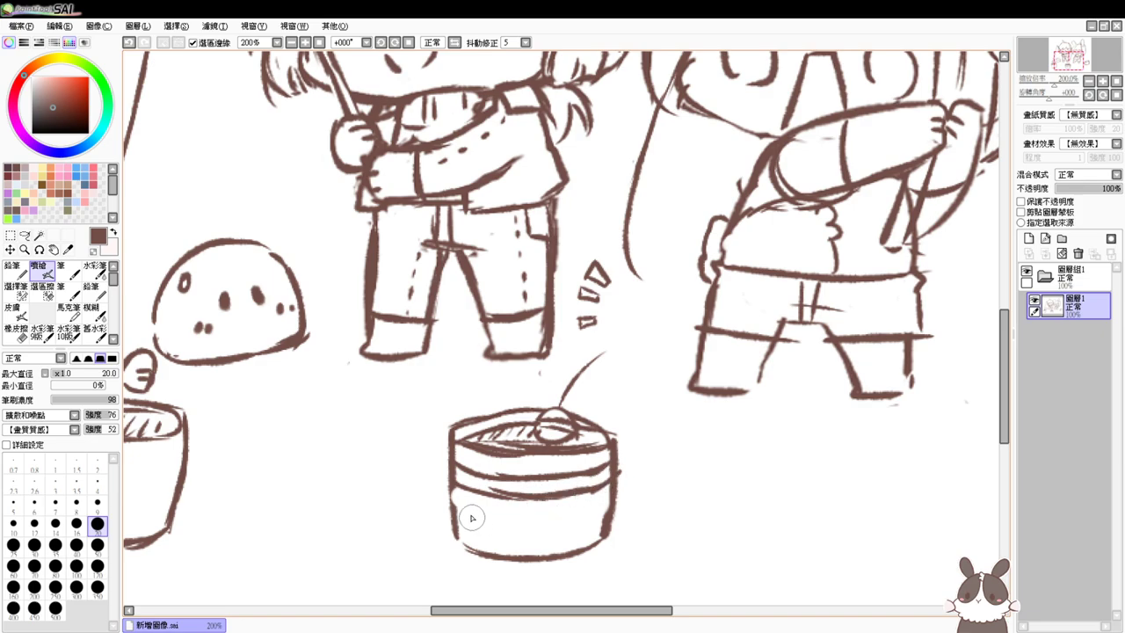
mouse_move(455, 510)
mouse_down()
mouse_move(502, 521)
mouse_move(459, 504)
mouse_move(602, 509)
mouse_up()
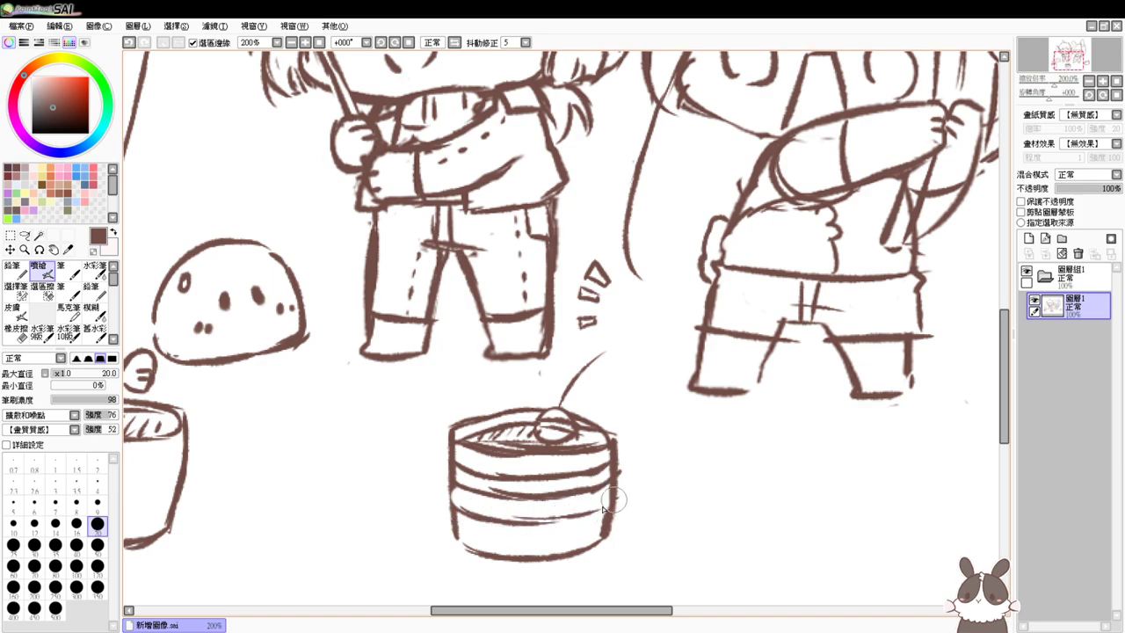
drag(532, 537, 608, 526)
Shade both hoops of the right tub with diagonal hatching at brush size 7
key(bracketleft)
key(bracketleft)
key(bracketleft)
key(bracketleft)
key(bracketleft)
key(bracketleft)
key(bracketleft)
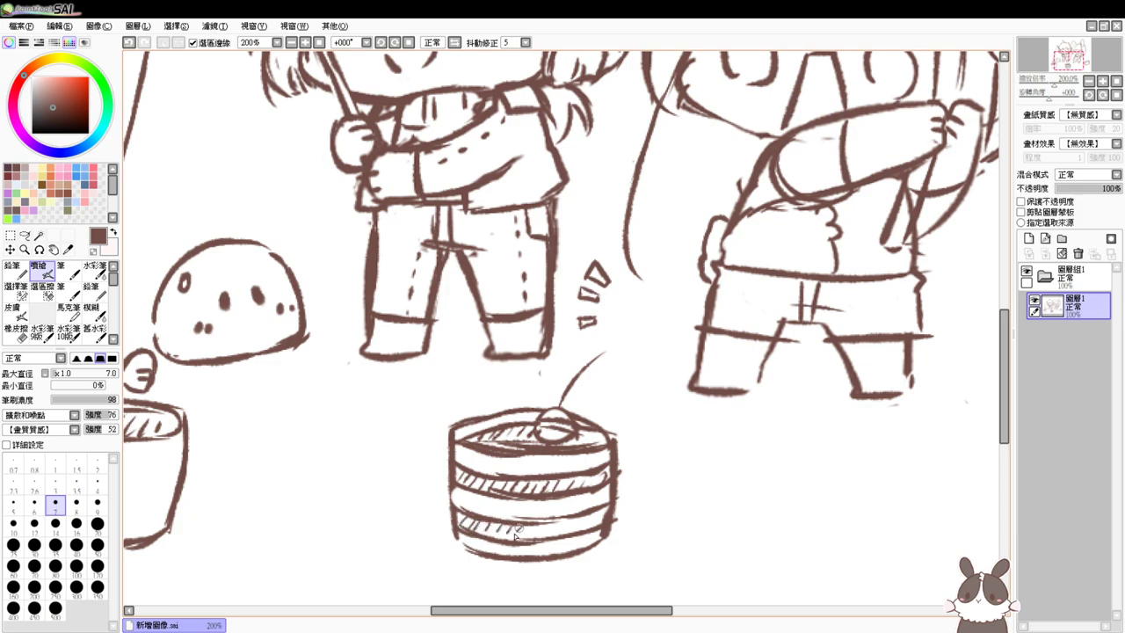
Draw three vertical plank lines between the right tub's hoops with the brush size set to 17
key(bracketright)
key(bracketright)
key(bracketright)
key(bracketright)
key(bracketright)
key(bracketright)
key(bracketright)
key(bracketright)
key(bracketright)
key(bracketright)
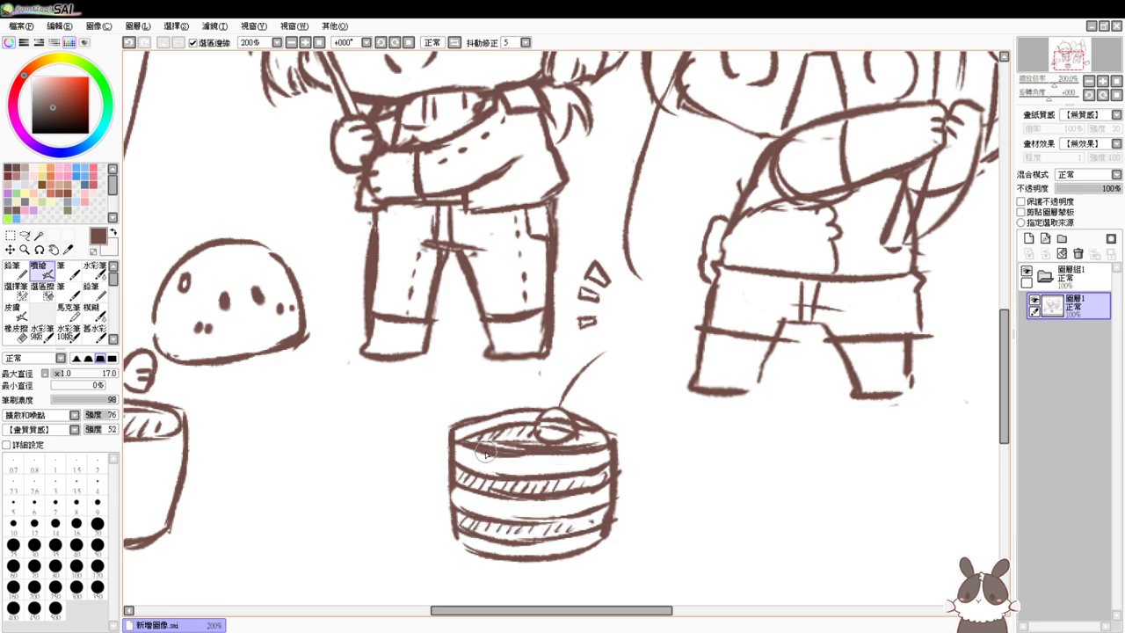
drag(485, 452, 483, 549)
drag(552, 455, 553, 554)
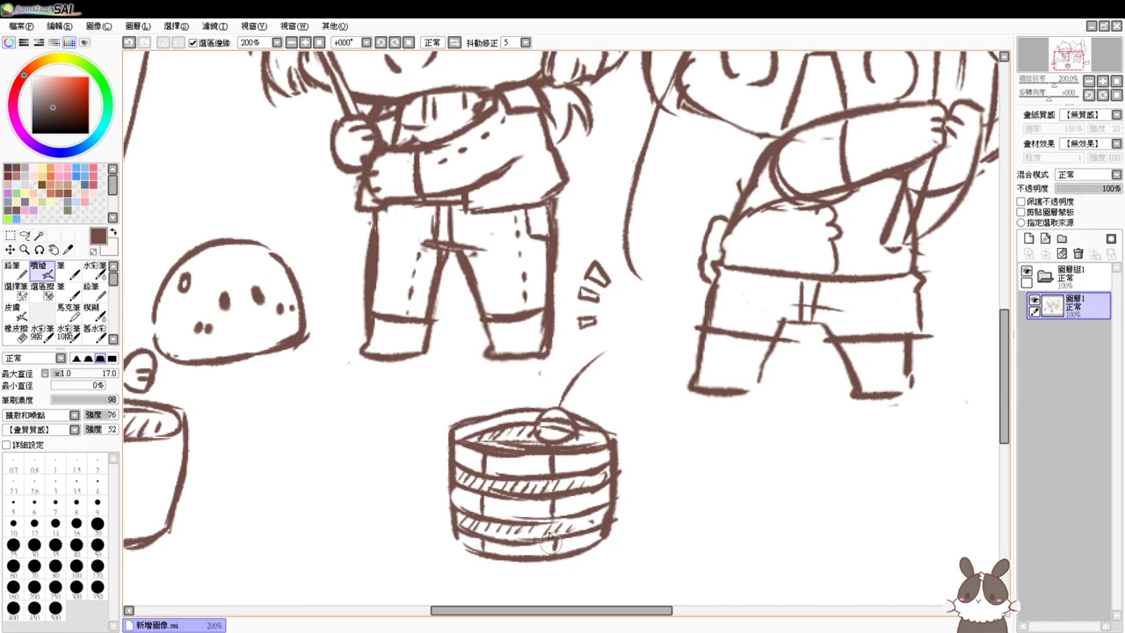
drag(596, 456, 594, 546)
Trim the edge of the left tub's opening and draw two curved hoops around its body
drag(474, 542, 680, 490)
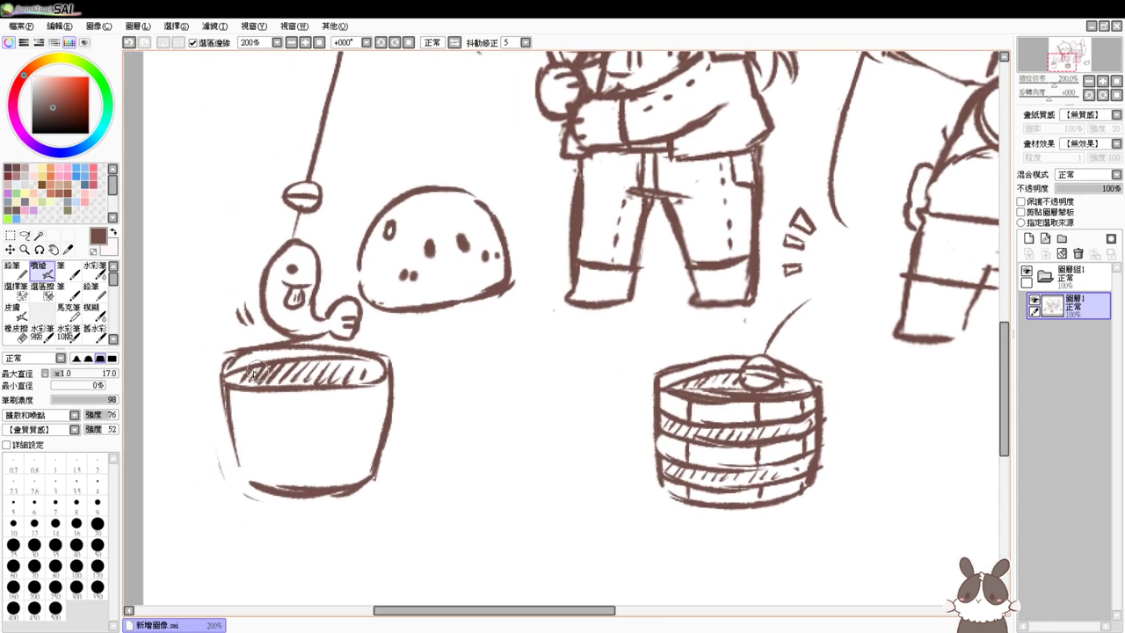
key(e)
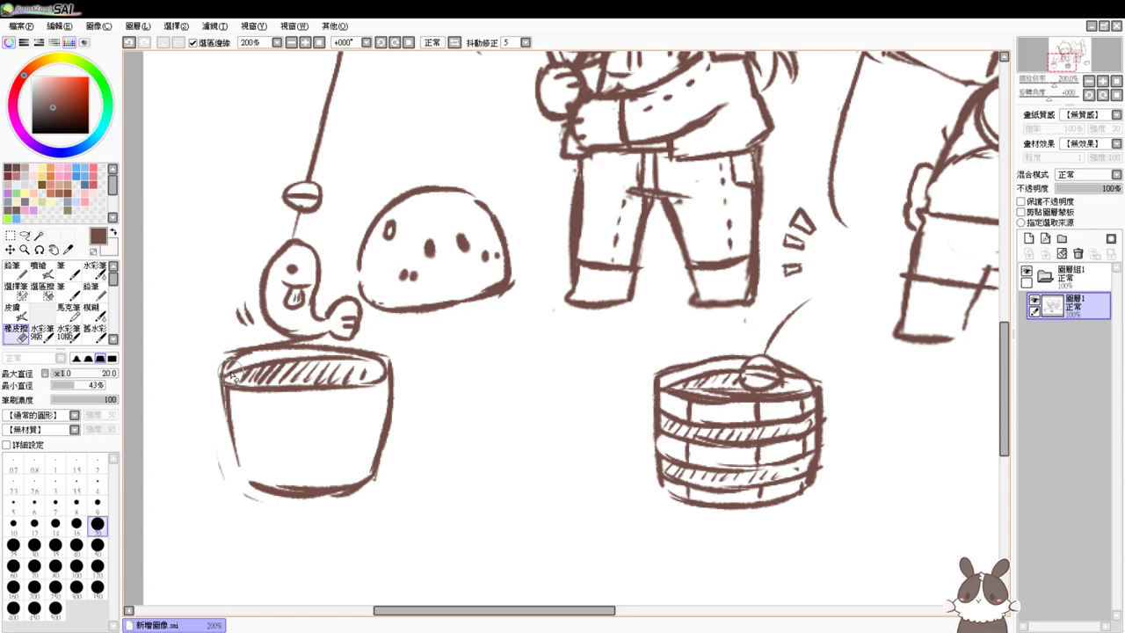
key(v)
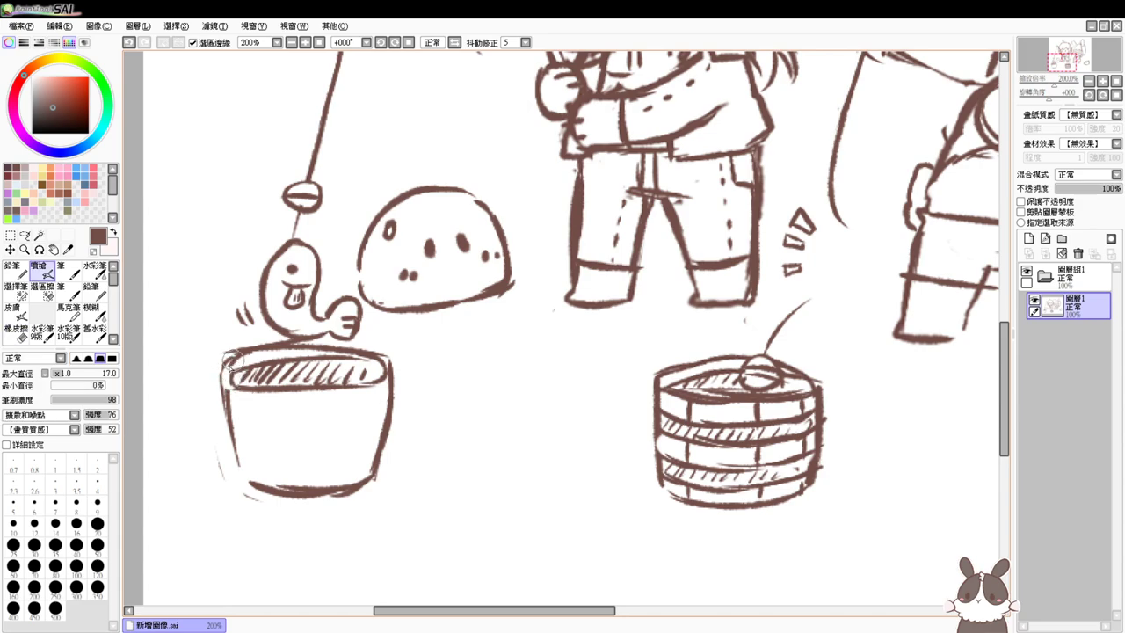
mouse_move(230, 403)
mouse_down()
mouse_move(317, 418)
mouse_move(359, 410)
mouse_up()
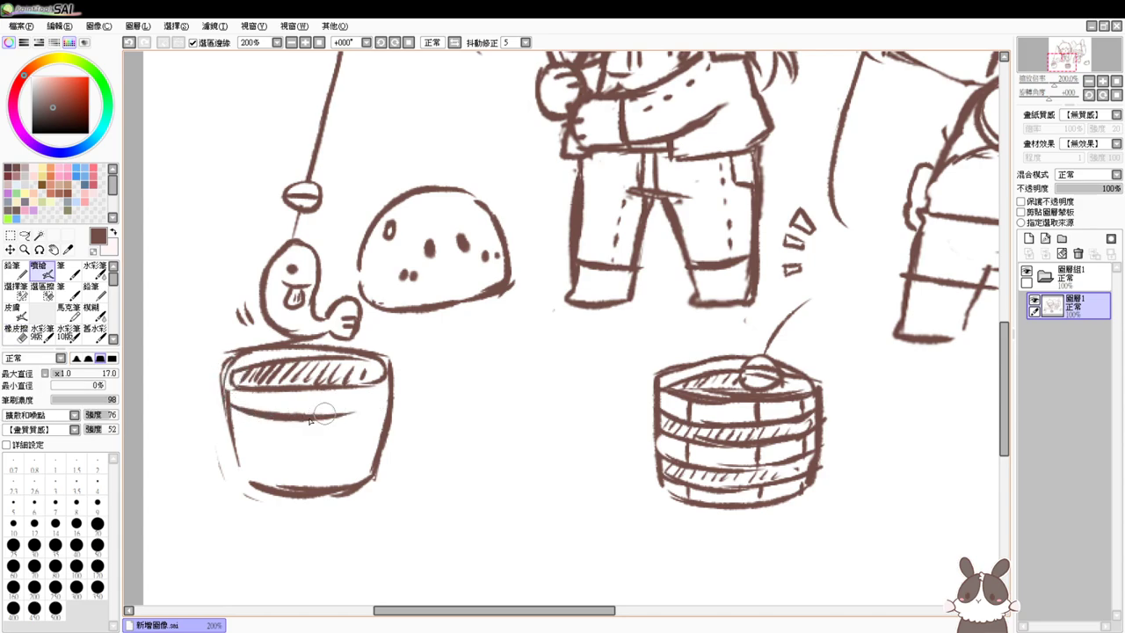
key(ctrl+z)
key(ctrl+z)
mouse_move(229, 405)
mouse_down()
mouse_move(344, 399)
mouse_move(284, 415)
mouse_move(392, 406)
mouse_move(336, 417)
mouse_up()
mouse_move(231, 415)
mouse_down()
mouse_move(284, 433)
mouse_move(390, 413)
mouse_up()
mouse_move(236, 442)
mouse_down()
mouse_move(273, 454)
mouse_move(244, 435)
mouse_move(388, 442)
mouse_up()
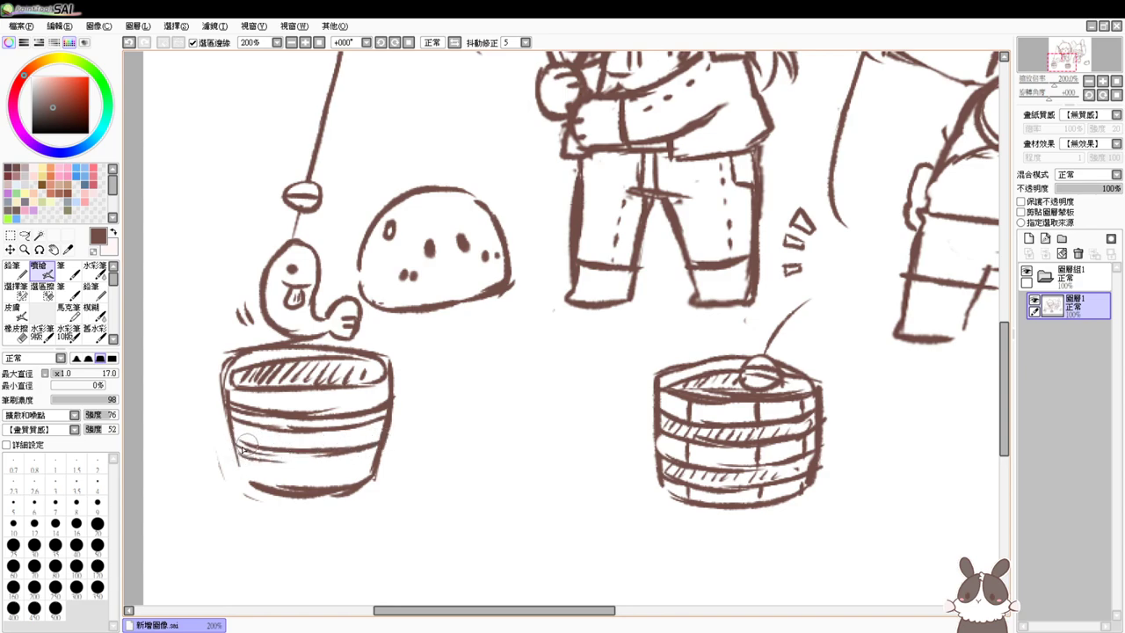
drag(244, 448, 351, 459)
drag(280, 455, 391, 455)
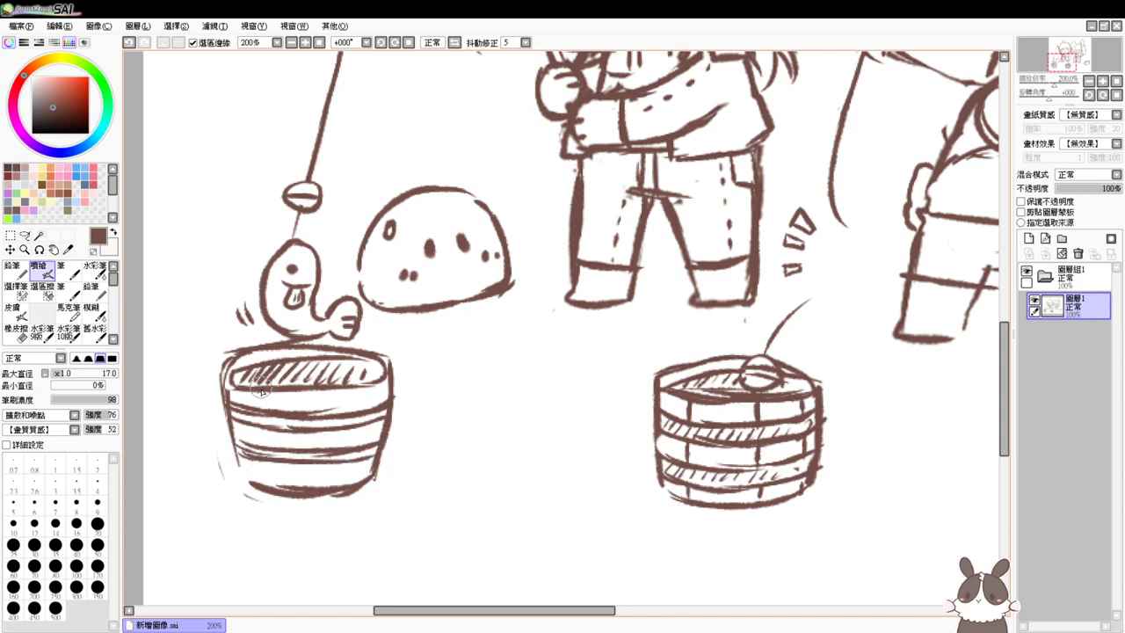
Draw three vertical plank lines down the left tub between its hoops
drag(262, 392, 256, 483)
drag(309, 391, 310, 488)
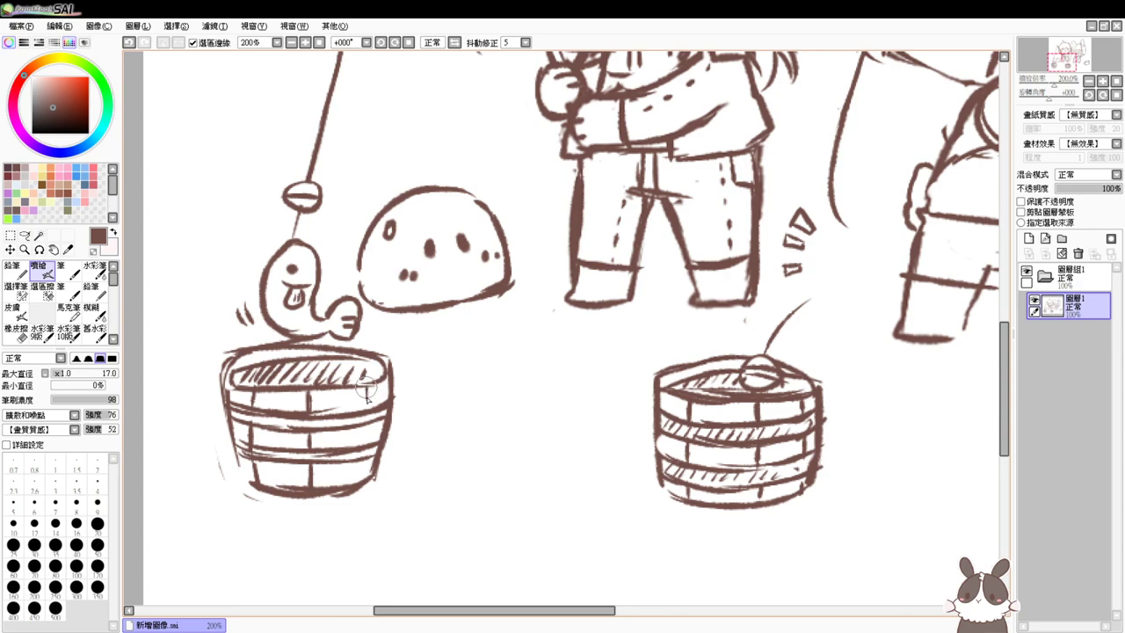
drag(367, 387, 360, 480)
Shade both hoops of the left tub with diagonal hatching at brush size 9
key(bracketleft)
key(bracketleft)
key(bracketleft)
key(bracketleft)
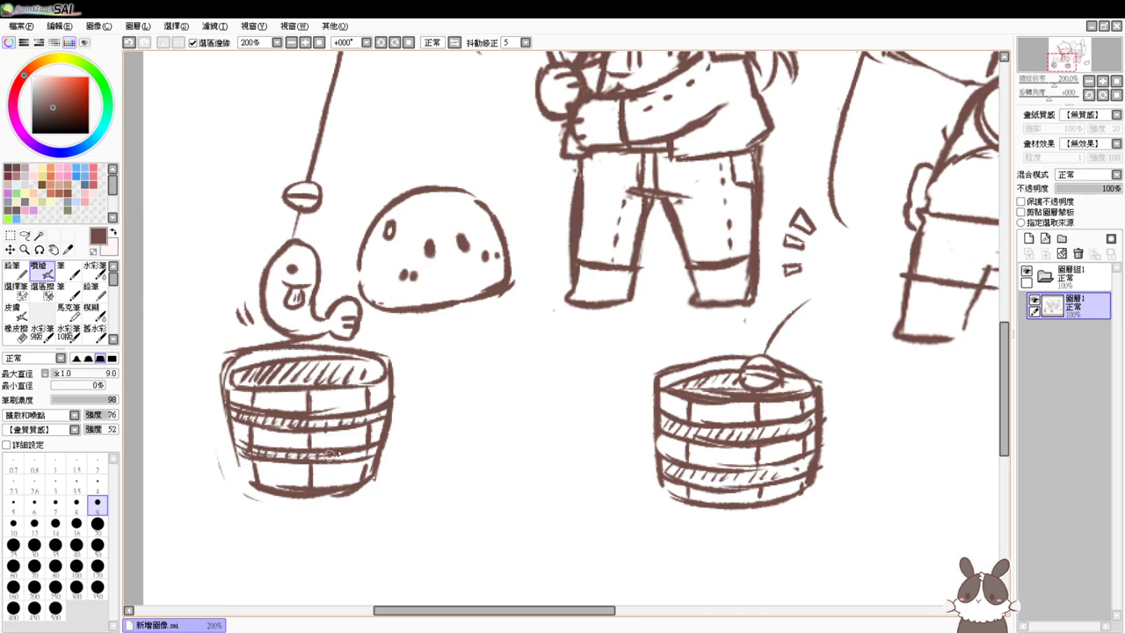
Redraw the left tub's lower left side down to the base at brush size 14
key(bracketright)
key(bracketright)
key(bracketright)
drag(231, 445, 257, 488)
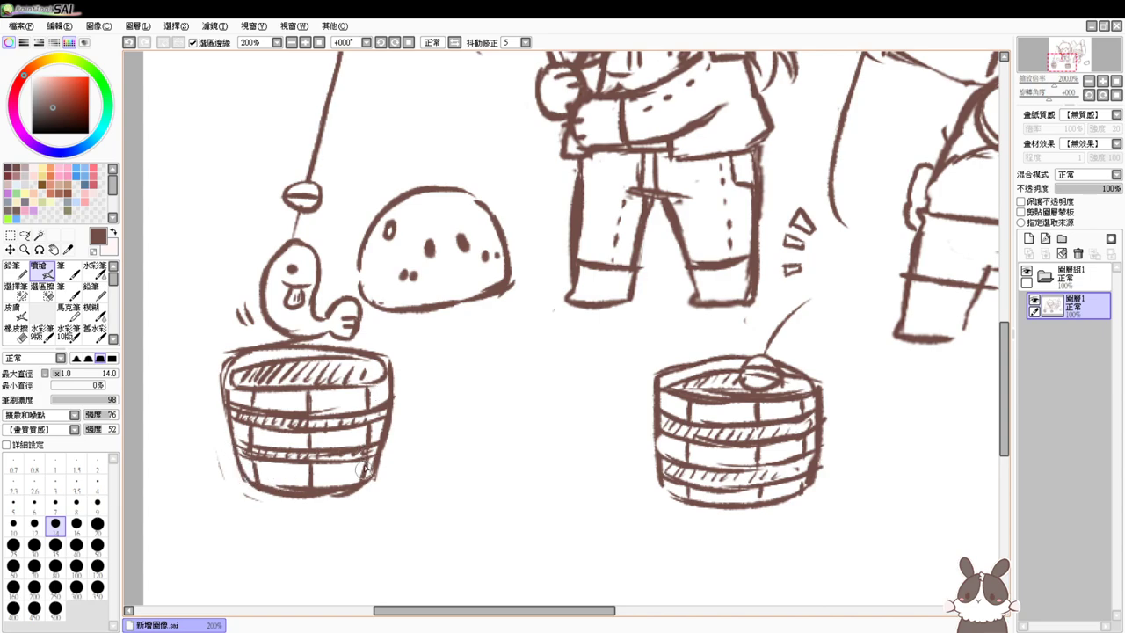
Clean up the left tub's rim by erasing stray lines and redrawing its outer and inner edges
key(e)
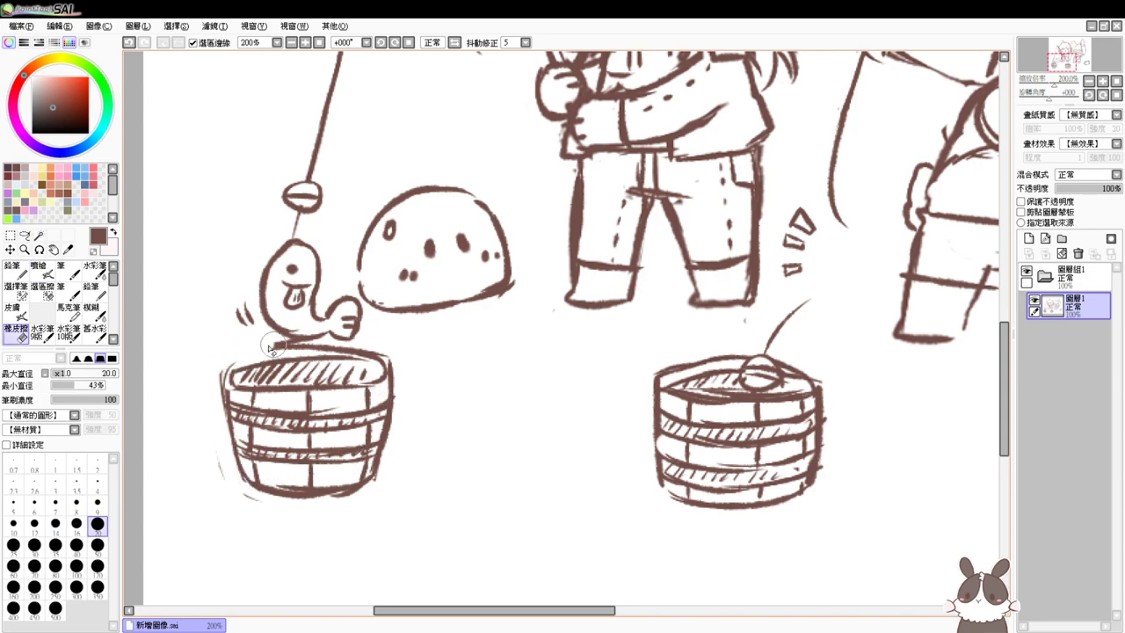
key(e)
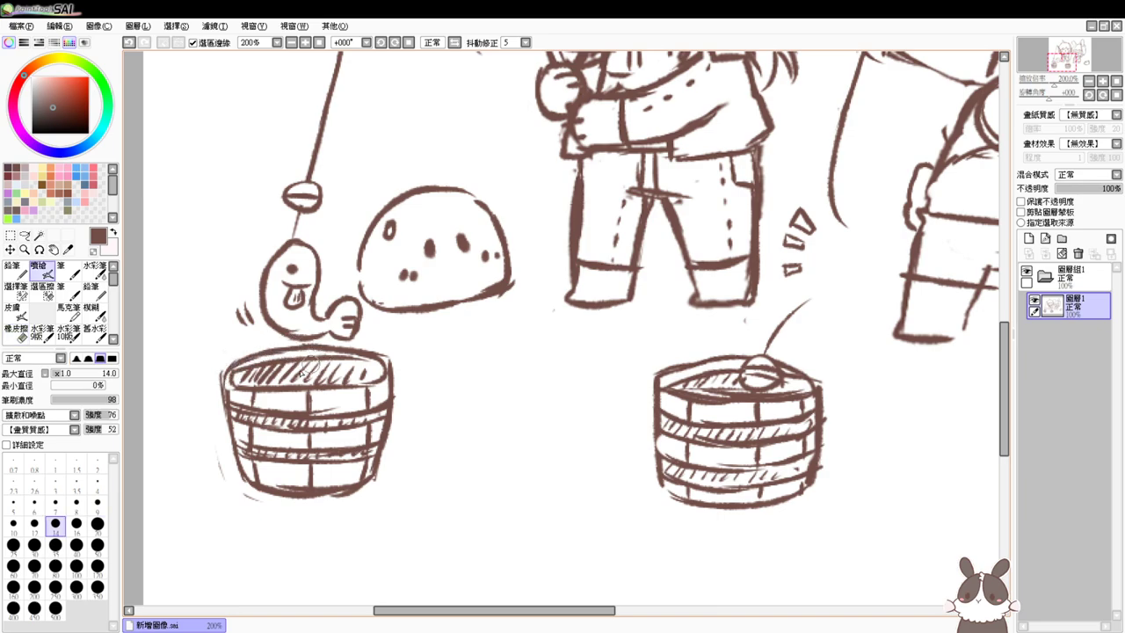
key(e)
key(e)
key(e)
key(e)
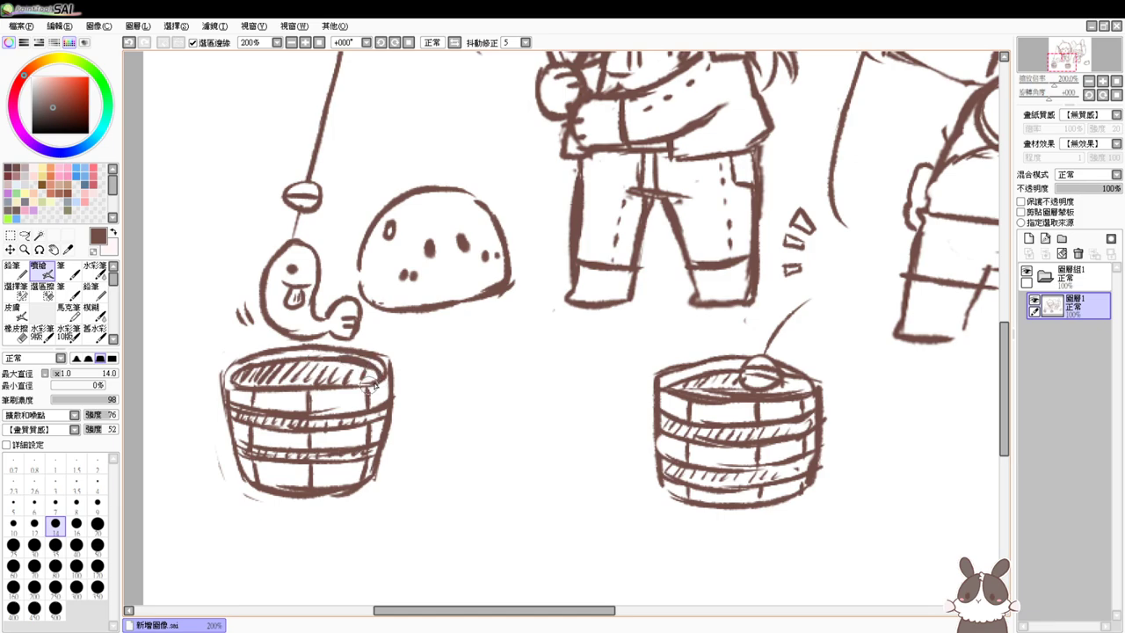
key(e)
drag(381, 368, 367, 384)
key(e)
Redraw the right tub's opening as a smaller ellipse inside the rim and clean up the rim around the float
drag(705, 398, 618, 424)
key(e)
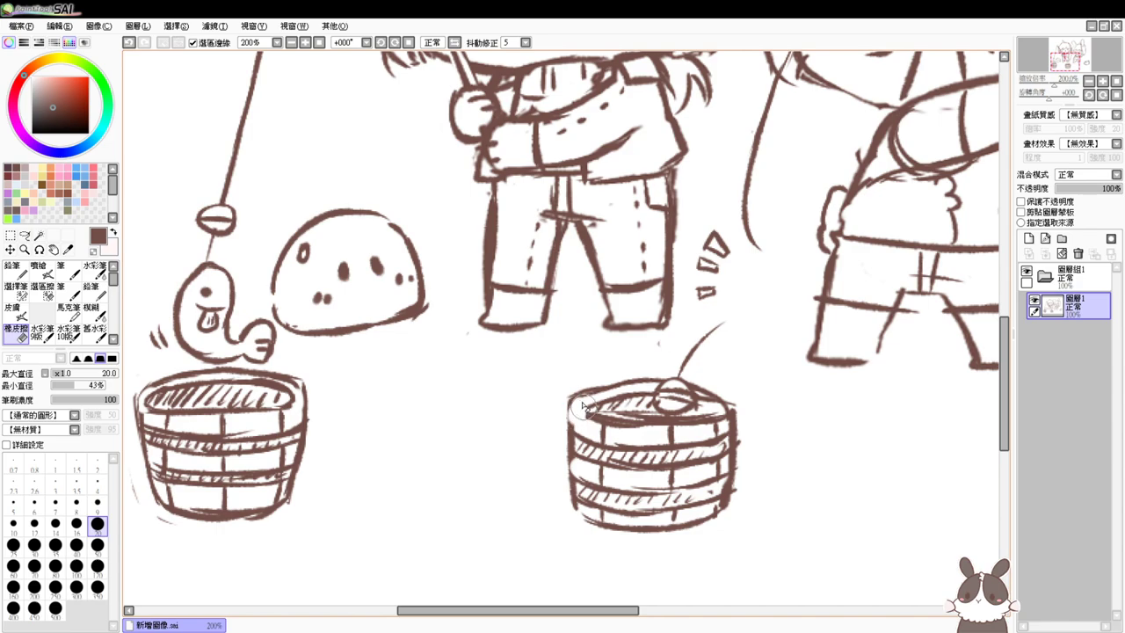
key(e)
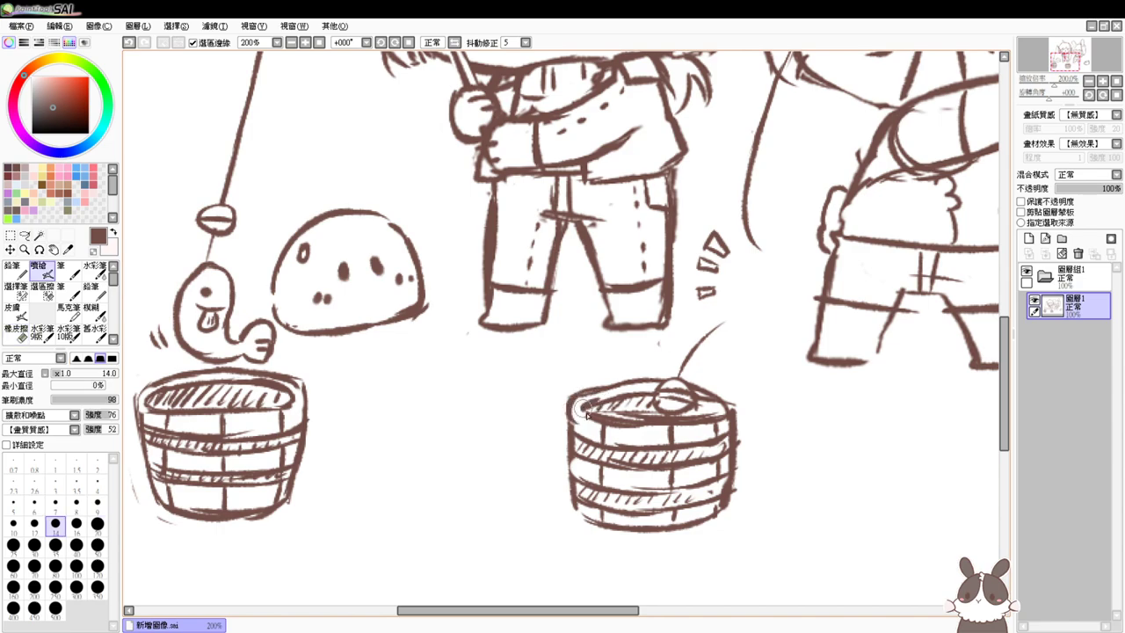
mouse_move(595, 401)
mouse_down()
mouse_move(697, 390)
mouse_move(713, 419)
mouse_move(692, 414)
mouse_move(704, 410)
mouse_move(713, 377)
mouse_move(632, 379)
mouse_move(654, 374)
mouse_move(707, 386)
mouse_move(682, 387)
mouse_move(712, 422)
mouse_up()
key(e)
key(b)
key(e)
key(b)
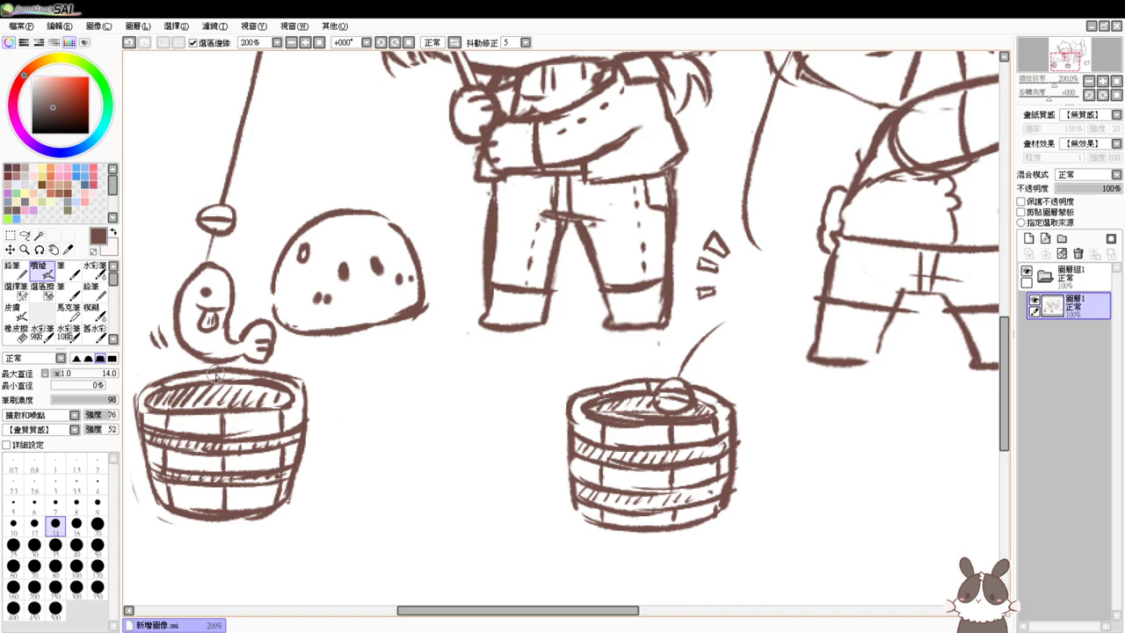
mouse_move(776, 400)
mouse_down()
mouse_move(773, 369)
mouse_move(792, 353)
mouse_up()
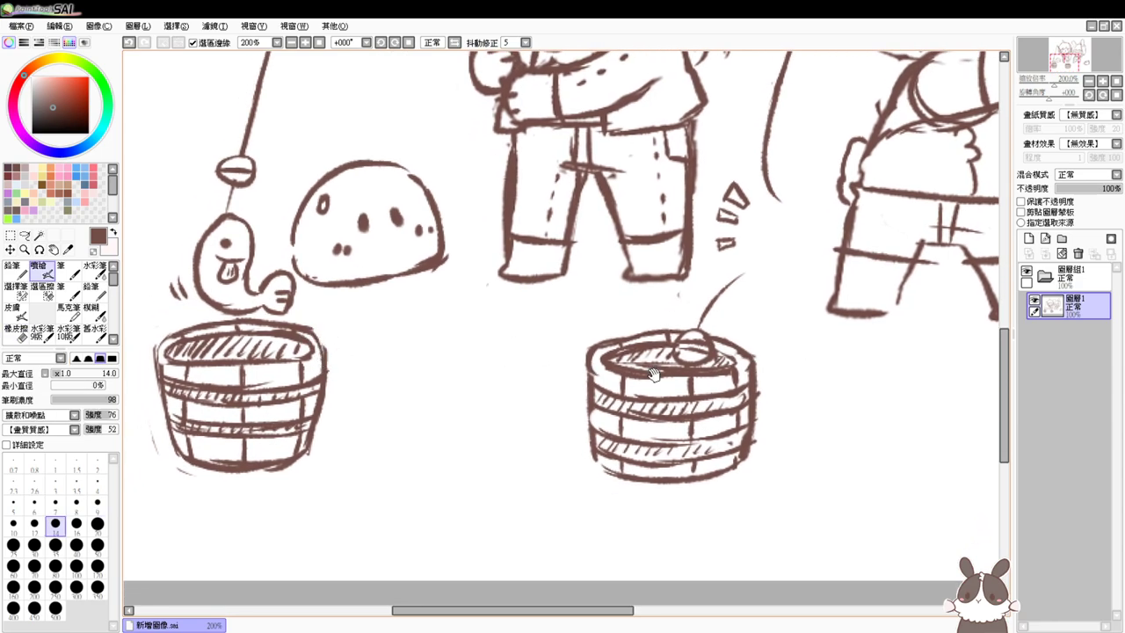
drag(653, 373, 630, 410)
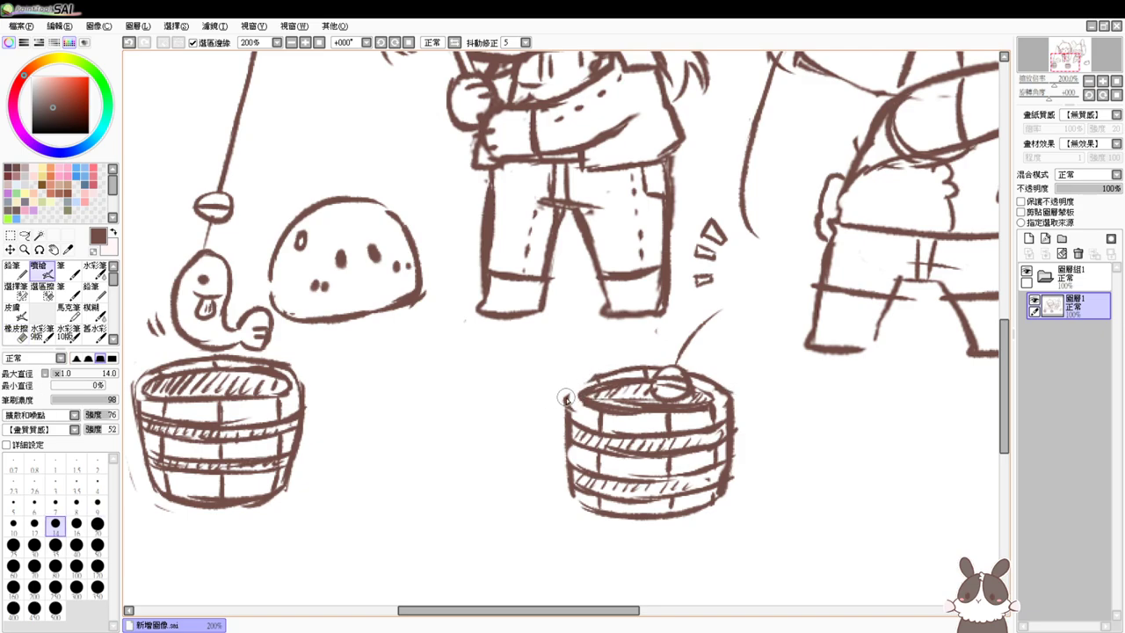
drag(669, 388, 615, 400)
drag(728, 382, 721, 369)
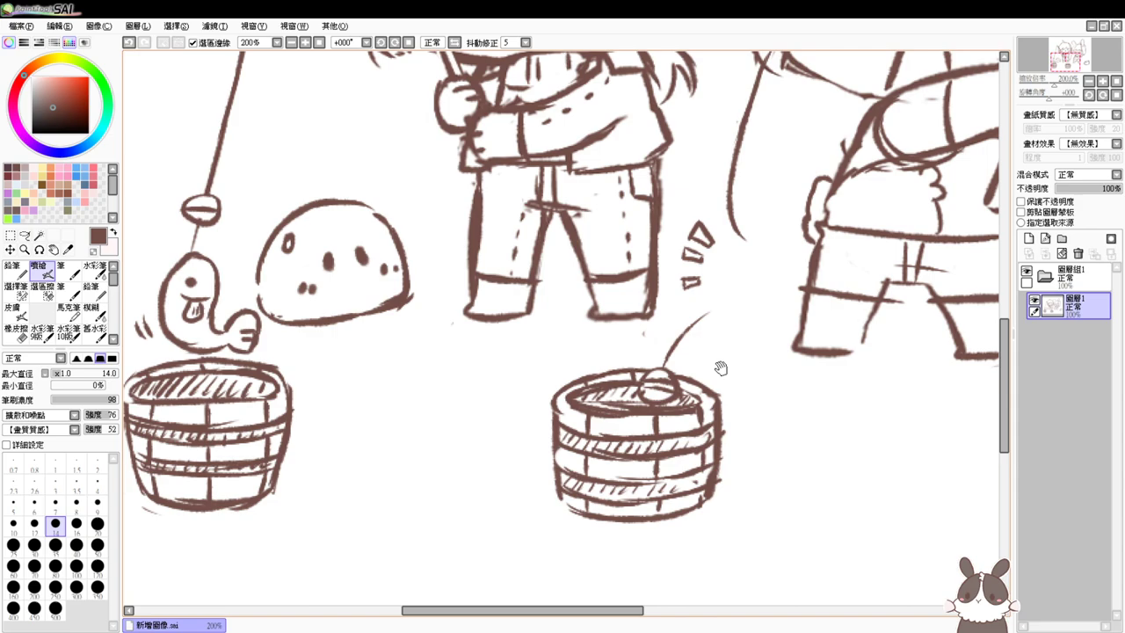
Sketch overlapping fish shapes with an upturned tail between the left round creature and the left character's leg
click(319, 42)
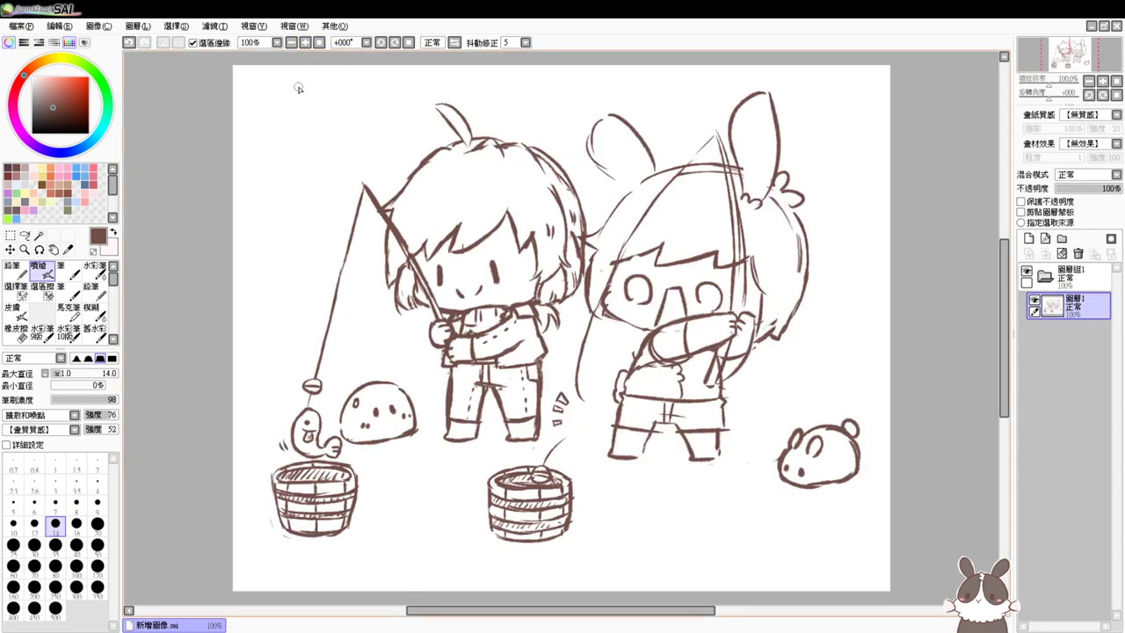
scroll(299, 91, up, 1)
drag(837, 460, 797, 276)
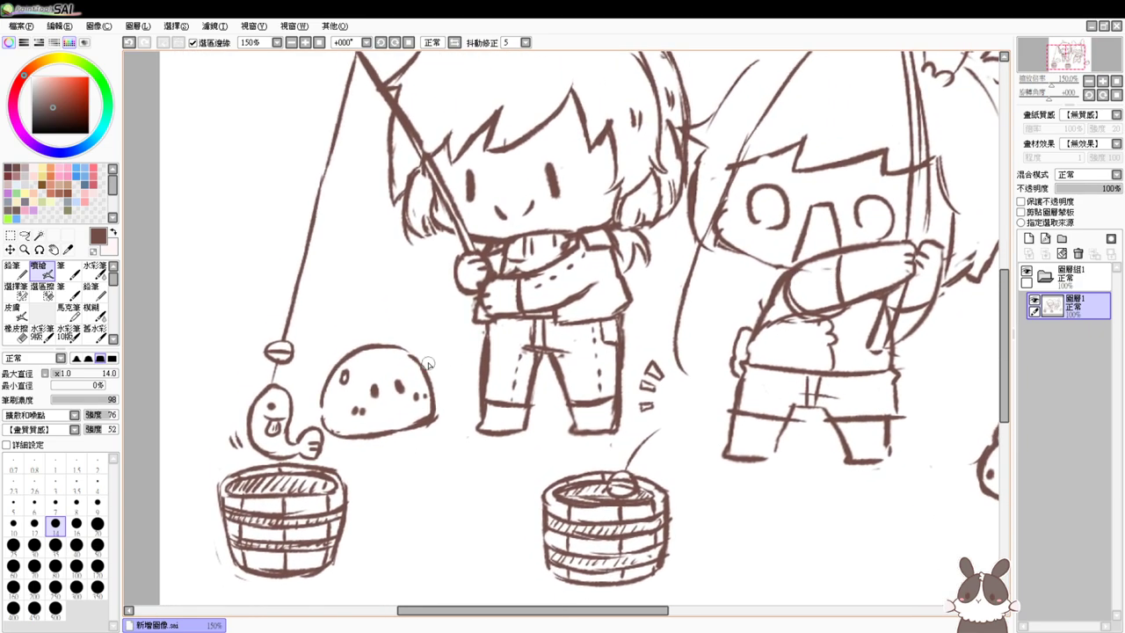
mouse_move(426, 366)
mouse_down()
mouse_move(485, 364)
mouse_move(450, 364)
mouse_move(476, 383)
mouse_move(429, 387)
mouse_move(483, 394)
mouse_move(476, 357)
mouse_up()
key(ctrl+z)
key(ctrl+z)
key(ctrl+z)
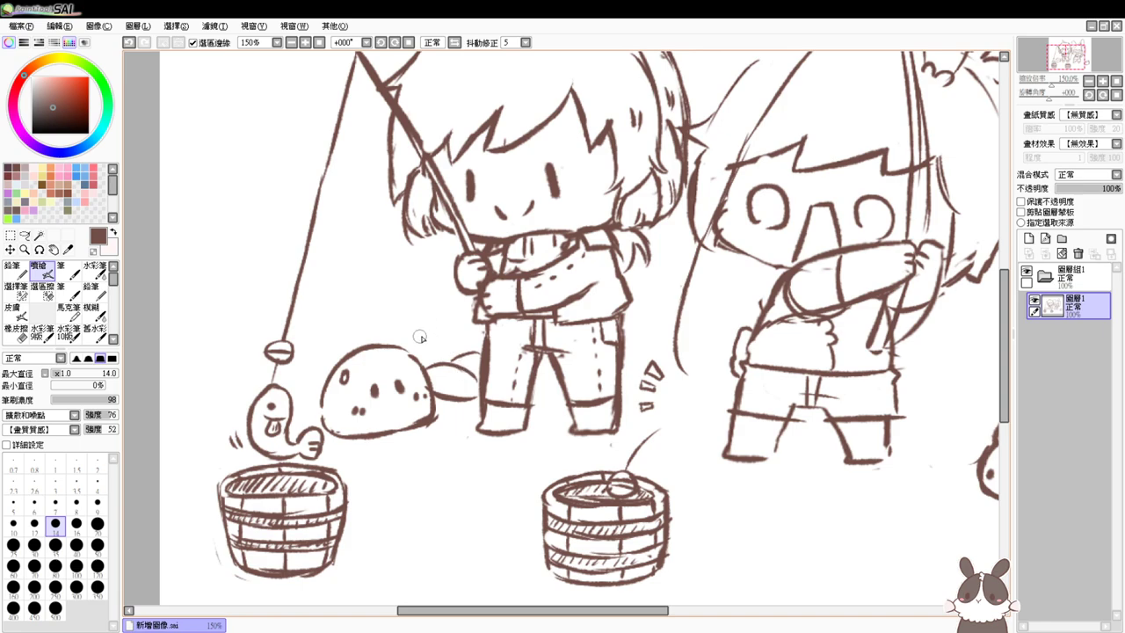
mouse_move(421, 353)
mouse_down()
mouse_move(444, 332)
mouse_move(461, 340)
mouse_up()
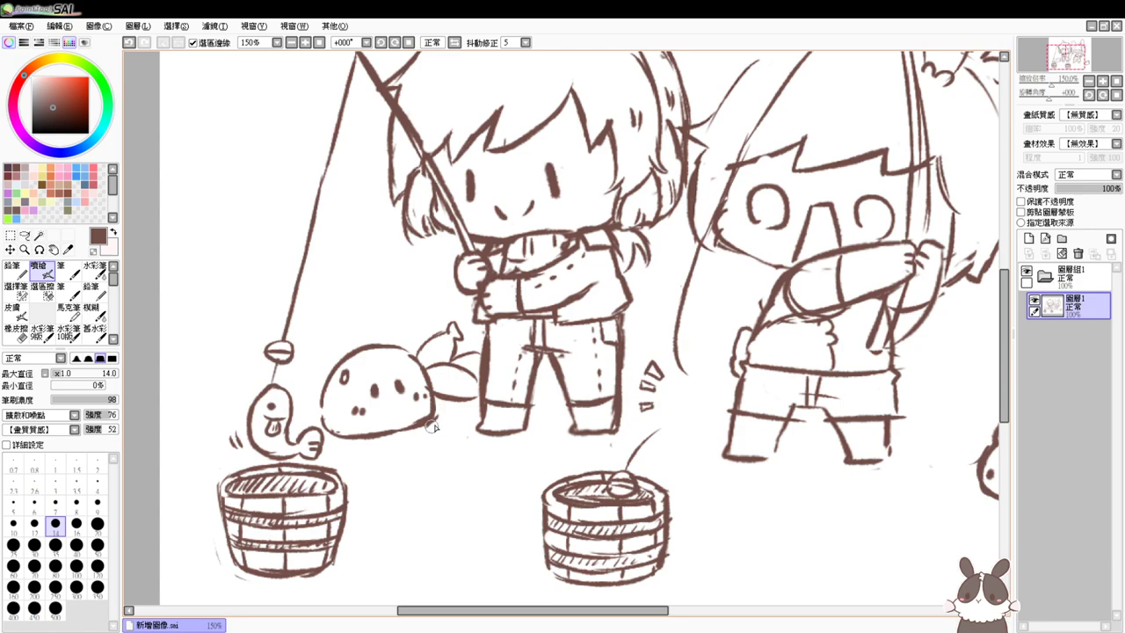
Extend the fish pile with a lower fish at ground level and body lines showing behind the left character's legs
drag(433, 426, 482, 417)
key(ctrl+z)
key(ctrl+z)
drag(436, 414, 481, 417)
drag(534, 374, 558, 377)
drag(825, 400, 708, 369)
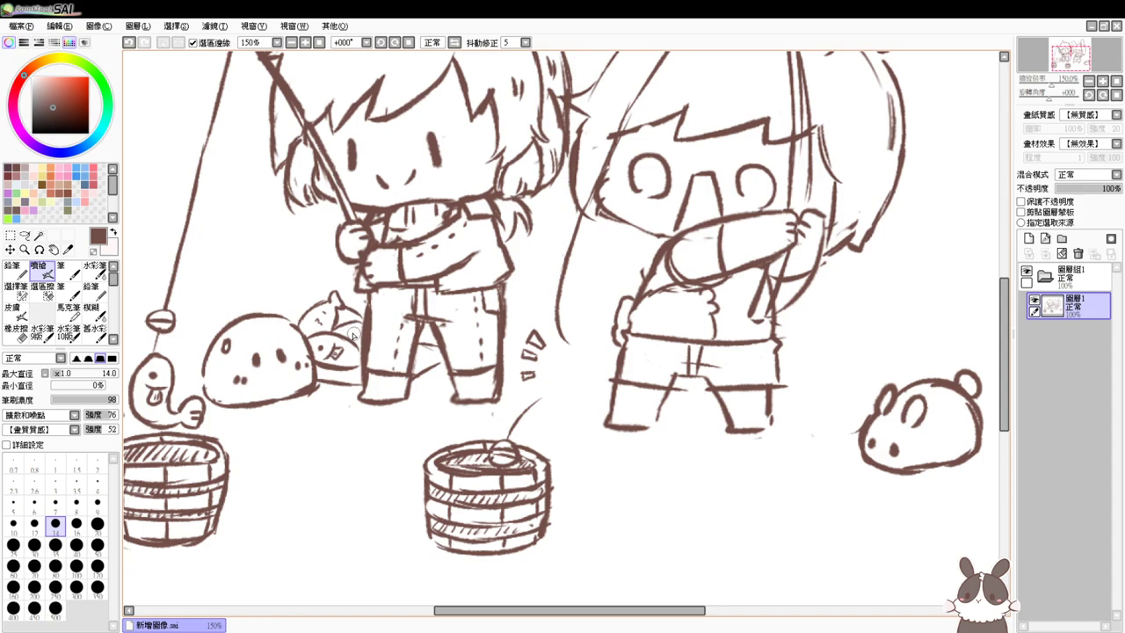
Sketch a ground line and a fish outline between the right character's leg and the round animal beside it
key(ctrl+z)
mouse_move(804, 389)
mouse_down()
mouse_move(810, 417)
mouse_move(718, 402)
mouse_move(717, 429)
mouse_up()
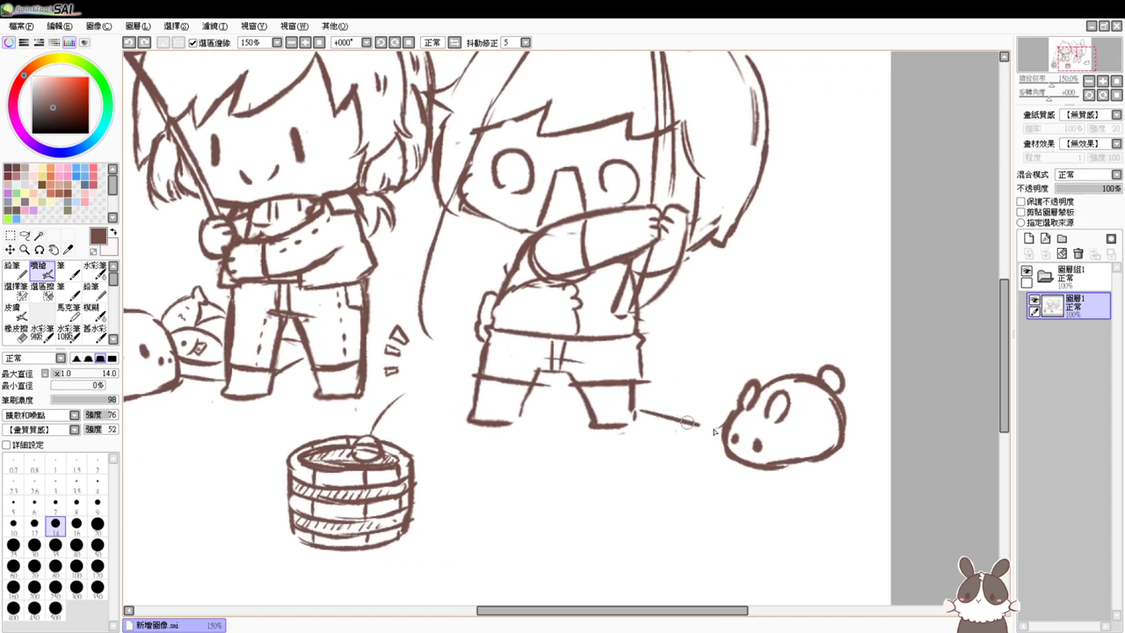
mouse_move(655, 389)
mouse_down()
mouse_move(732, 382)
mouse_move(712, 378)
mouse_move(691, 404)
mouse_move(721, 373)
mouse_move(713, 369)
mouse_move(727, 391)
mouse_up()
key(ctrl+z)
key(ctrl+z)
key(ctrl+z)
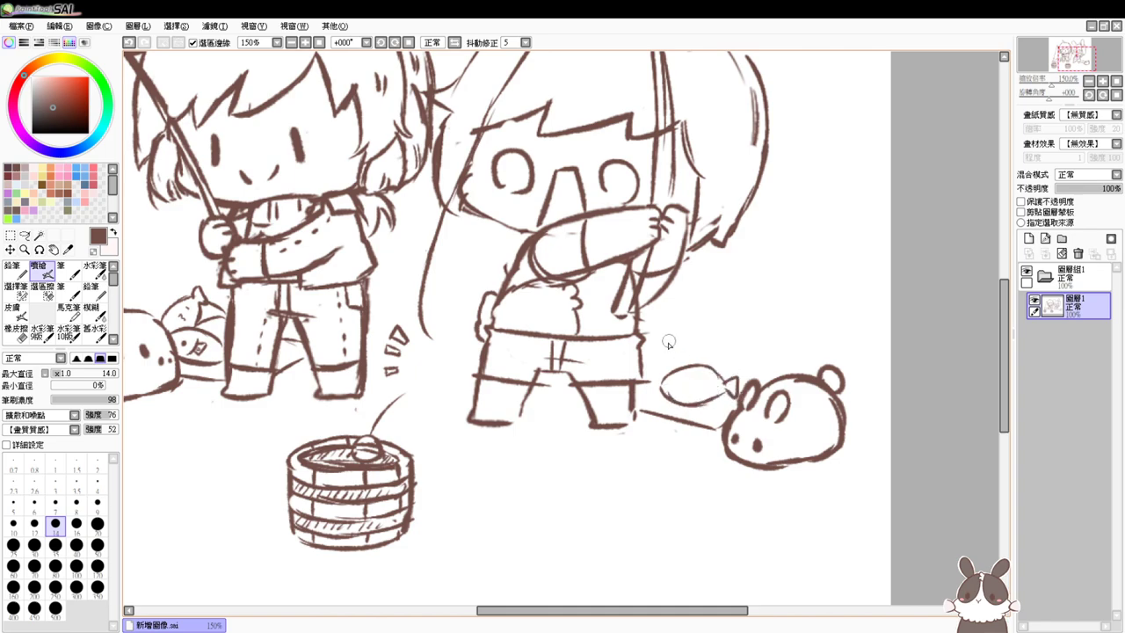
Add a second overlapping fish behind the first, with eyes, gills and fins on both and a body line extending behind the pile
mouse_move(668, 341)
mouse_down()
mouse_move(681, 371)
mouse_move(689, 359)
mouse_move(658, 348)
mouse_move(650, 364)
mouse_move(687, 372)
mouse_move(687, 345)
mouse_move(732, 350)
mouse_up()
key(ctrl+z)
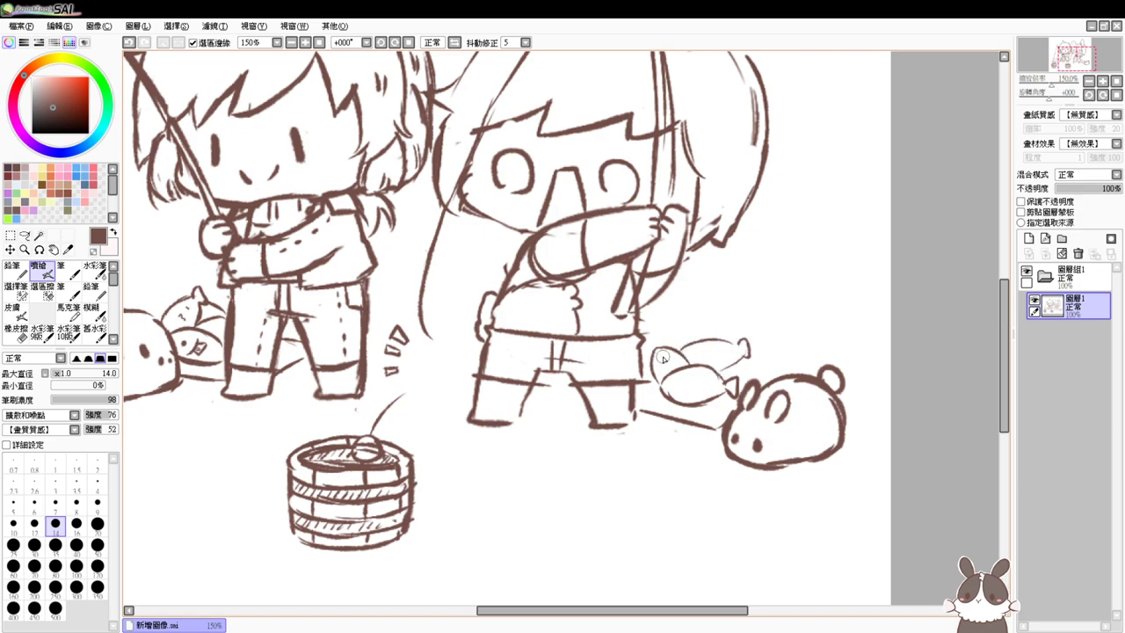
drag(663, 357, 661, 370)
drag(706, 356, 692, 396)
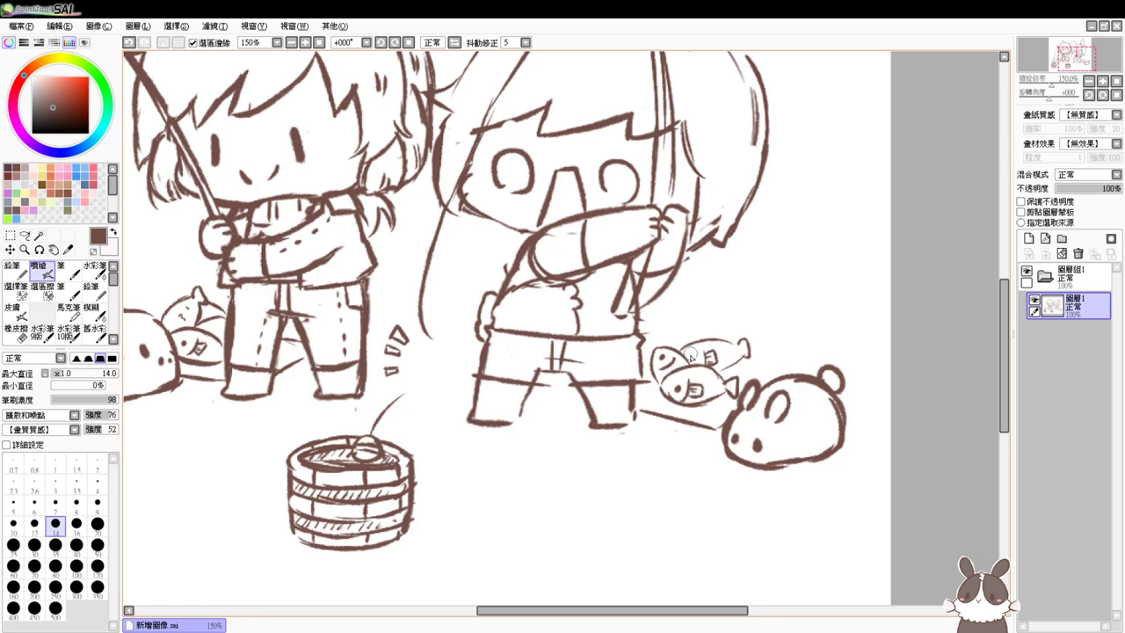
drag(736, 366, 754, 367)
drag(700, 398, 791, 371)
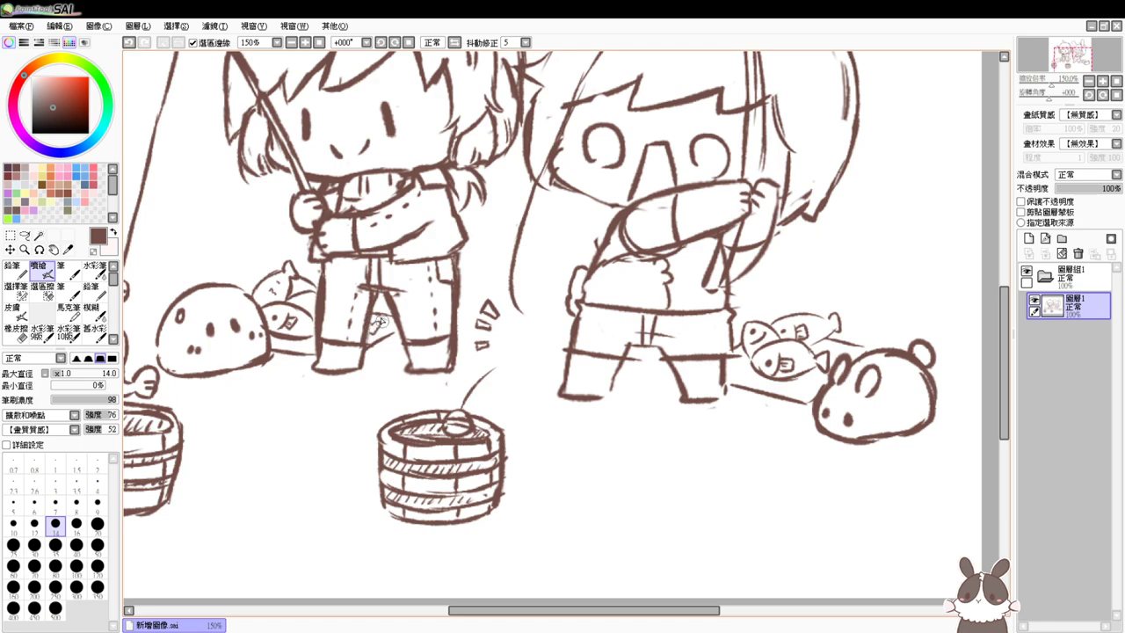
Draw a small fin on the fish showing between the left character's legs
key(ctrl+z)
drag(372, 318, 378, 328)
click(320, 43)
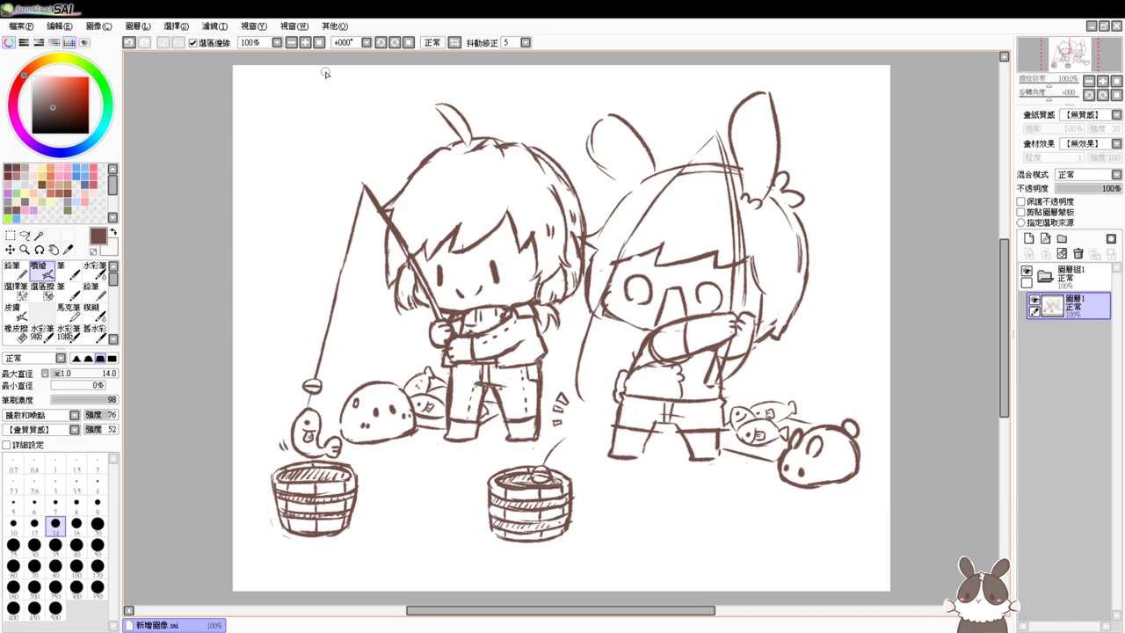
Erase the left character's small mouth and redraw it as an open smile with an inner tooth line
scroll(326, 74, up, 2)
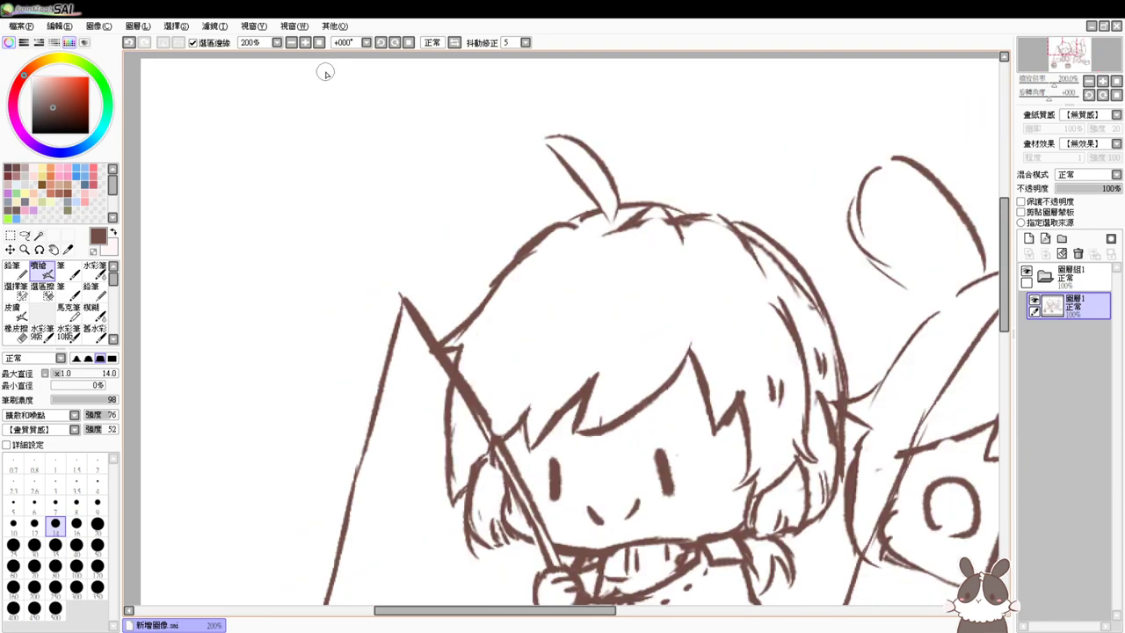
drag(624, 461, 439, 321)
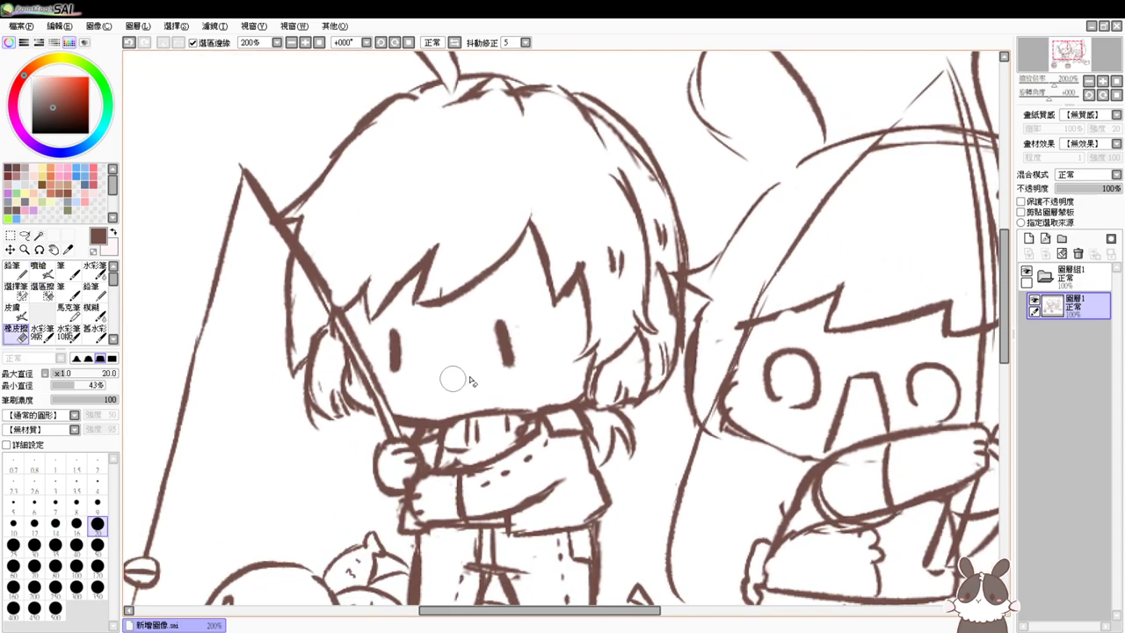
mouse_move(428, 378)
mouse_down()
mouse_move(476, 370)
mouse_move(462, 400)
mouse_move(476, 387)
mouse_move(458, 377)
mouse_up()
key(ctrl+z)
key(ctrl+z)
key(ctrl+z)
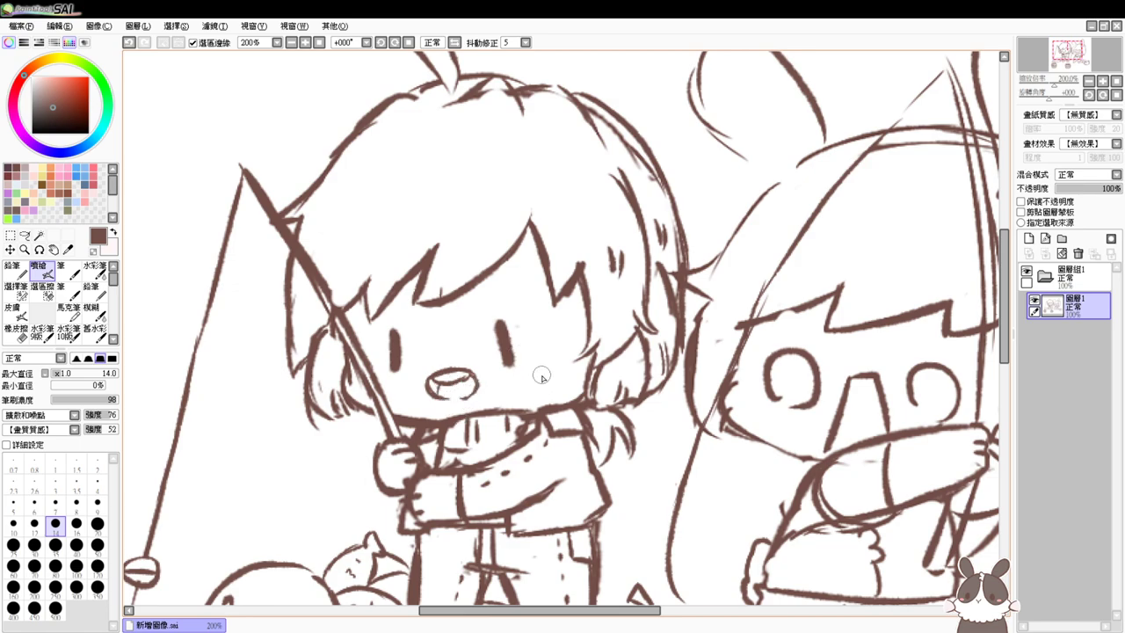
Draw oval blush marks with short hatching on the left character's cheeks
drag(540, 375, 536, 383)
drag(546, 375, 571, 375)
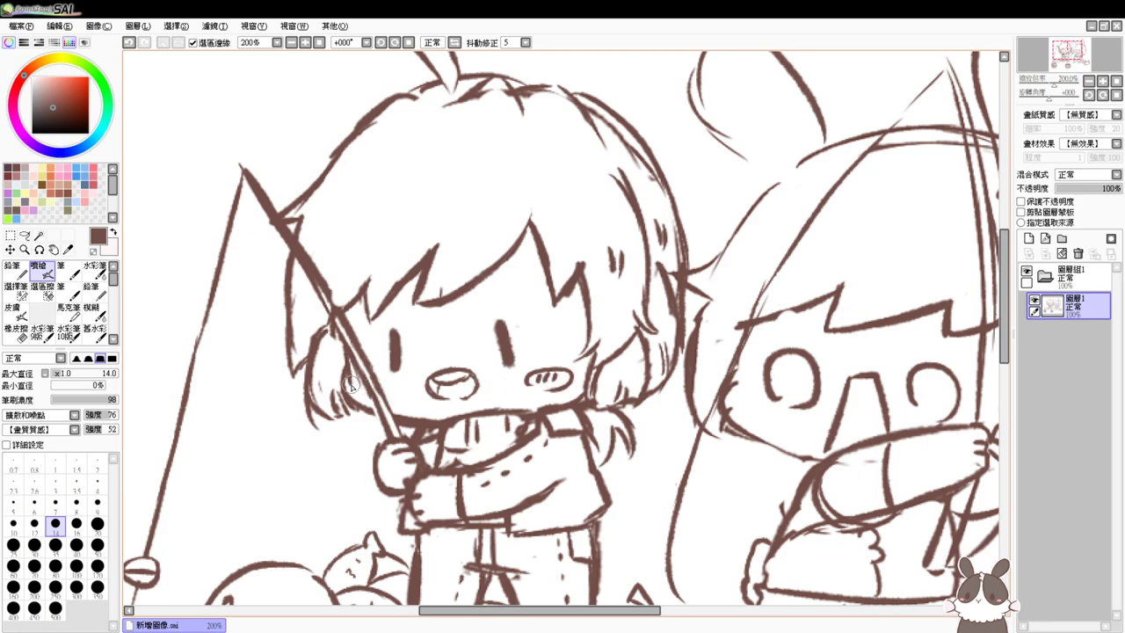
mouse_move(361, 379)
mouse_down()
mouse_move(354, 391)
mouse_move(384, 398)
mouse_up()
Draw two short slanted eyebrows beneath the right character's fringe
drag(896, 412, 666, 389)
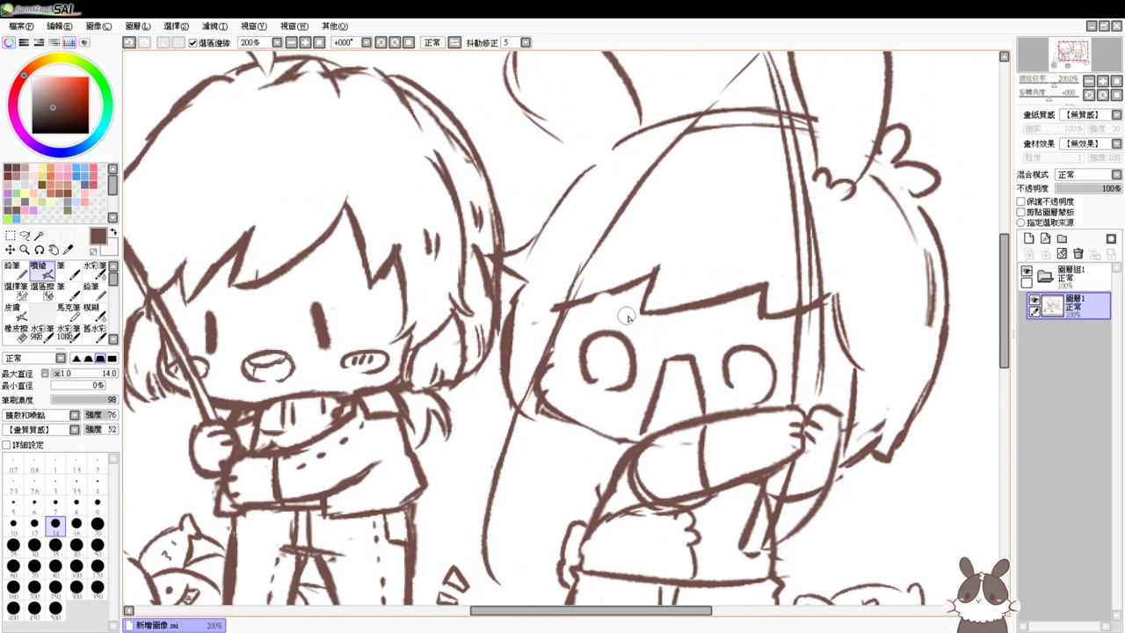
drag(613, 313, 629, 323)
drag(743, 321, 725, 331)
Complete the right character's round eyes and draw a teardrop at the lower outer edge of each eye
drag(594, 379, 619, 388)
key(ctrl+z)
key(ctrl+z)
drag(745, 348, 729, 394)
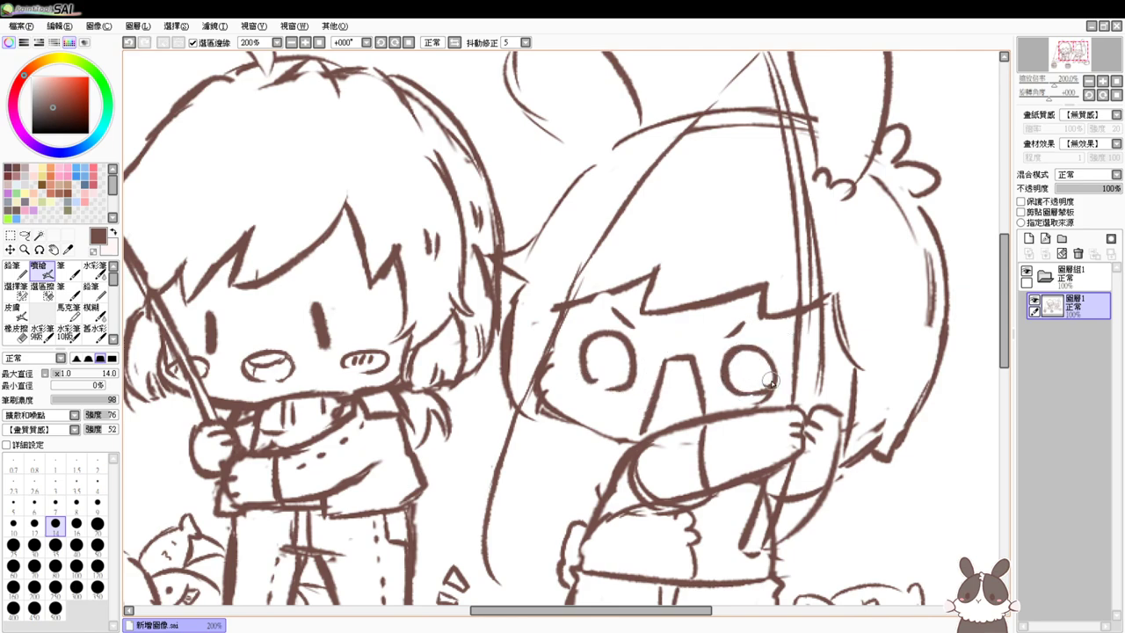
mouse_move(600, 378)
mouse_down()
mouse_move(584, 399)
mouse_move(594, 394)
mouse_up()
key(e)
key(b)
mouse_move(758, 392)
mouse_down()
mouse_move(755, 408)
mouse_move(776, 408)
mouse_up()
click(320, 42)
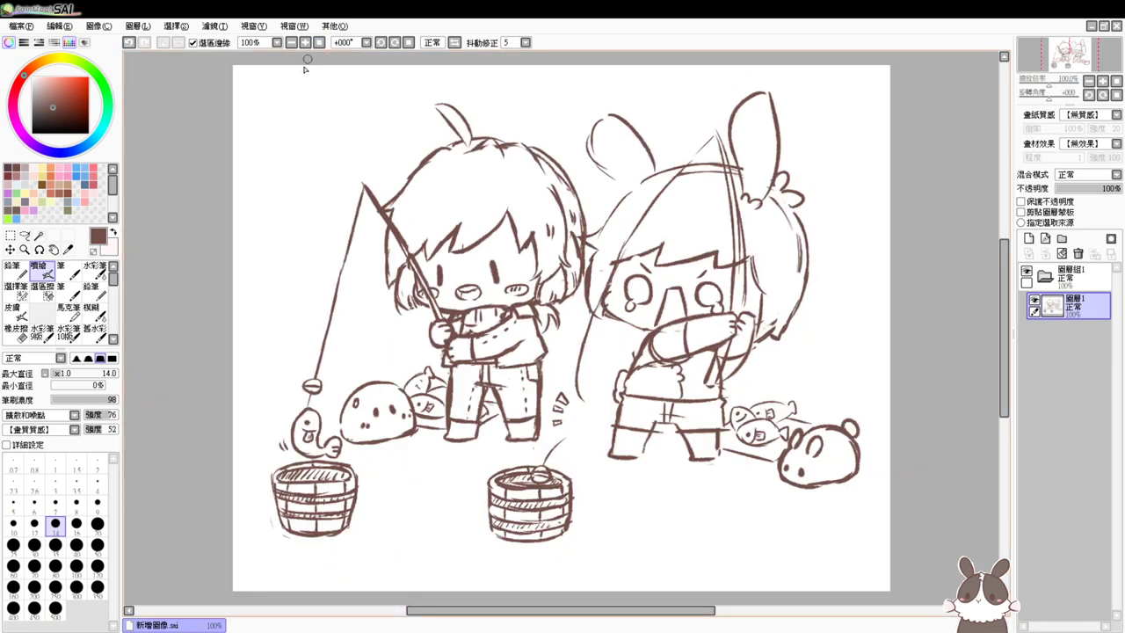
Move the whole sketch slightly down and to the left on the canvas, and save the file as 釣魚比賽.sai
drag(798, 408, 784, 433)
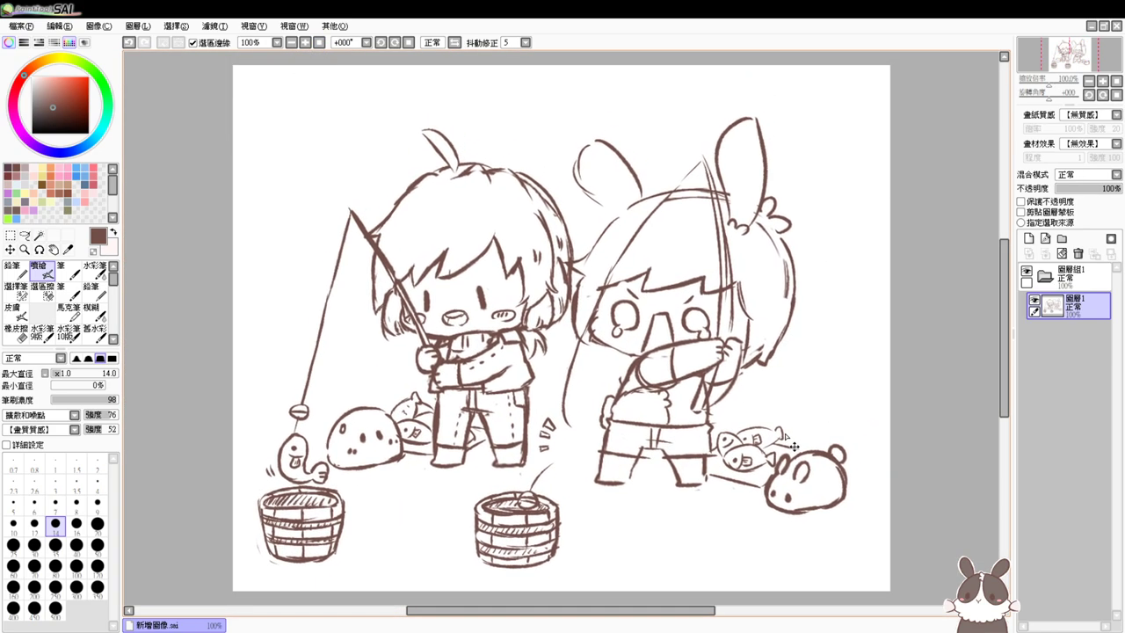
key(ctrl+s)
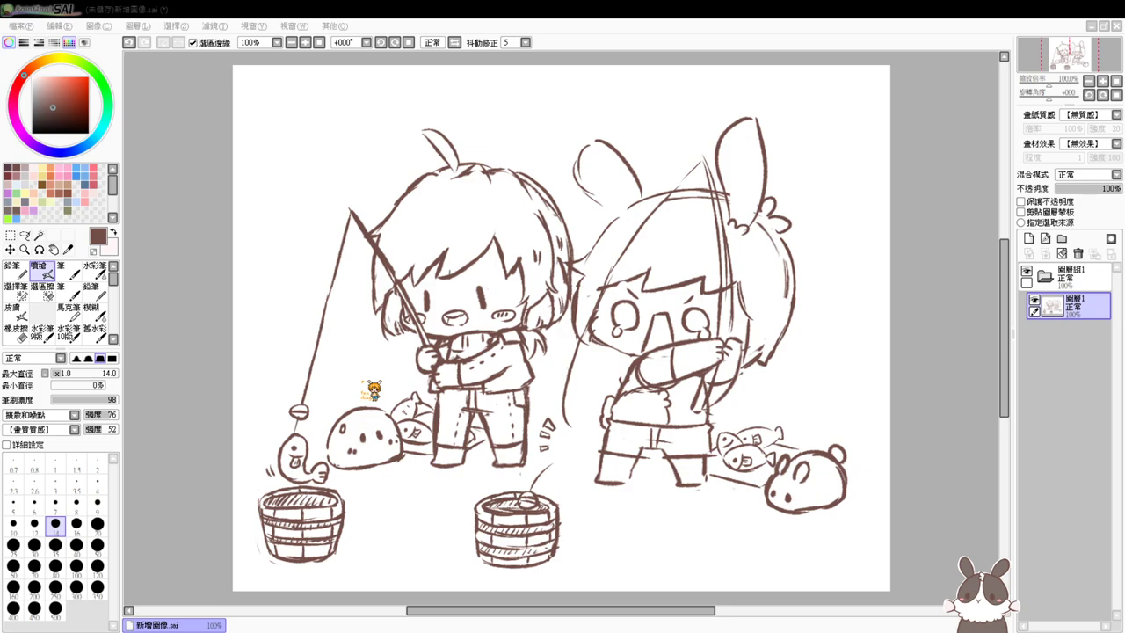
key(Return)
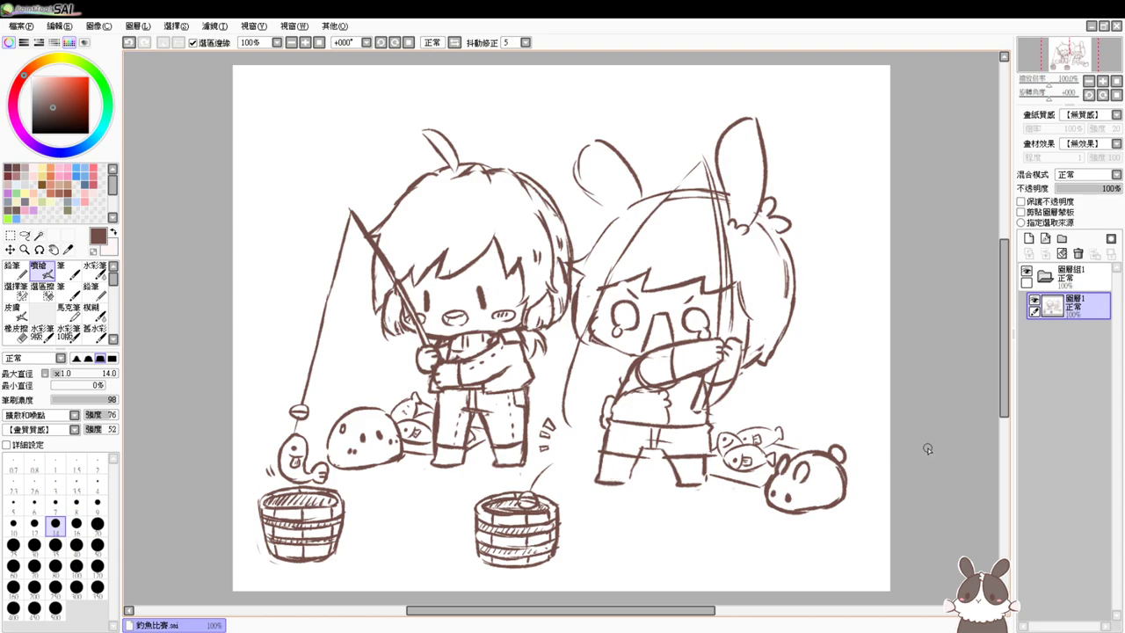
Clean up the right character's head outline by erasing doubled strokes at the crown and side hair, and redraw the rod line there
key(e)
drag(765, 234, 784, 303)
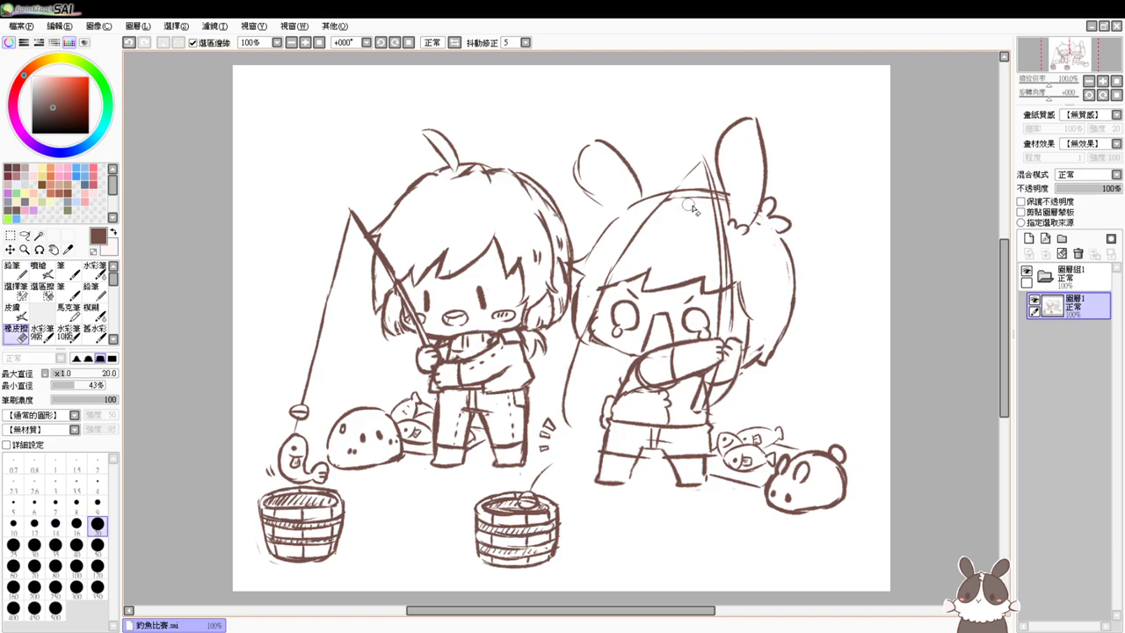
mouse_move(682, 202)
mouse_down()
mouse_move(723, 202)
mouse_move(721, 225)
mouse_up()
key(e)
drag(713, 182, 721, 227)
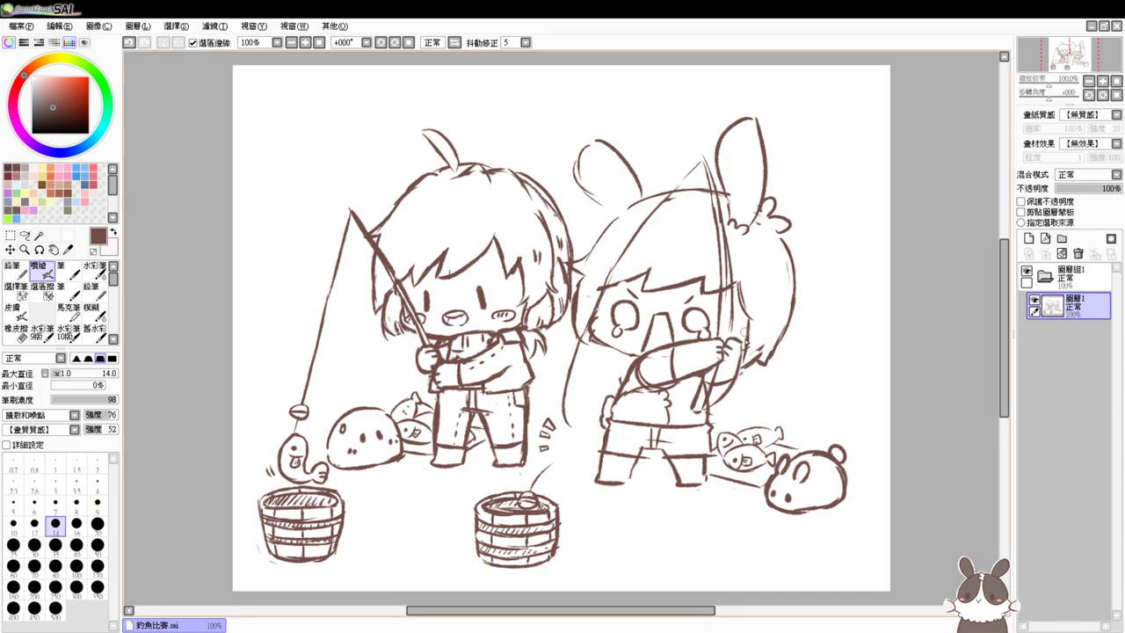
Refine the right character's rod-holding hand and the forearm behind the rod by erasing stray lines and redrawing the contours
scroll(949, 372, up, 1)
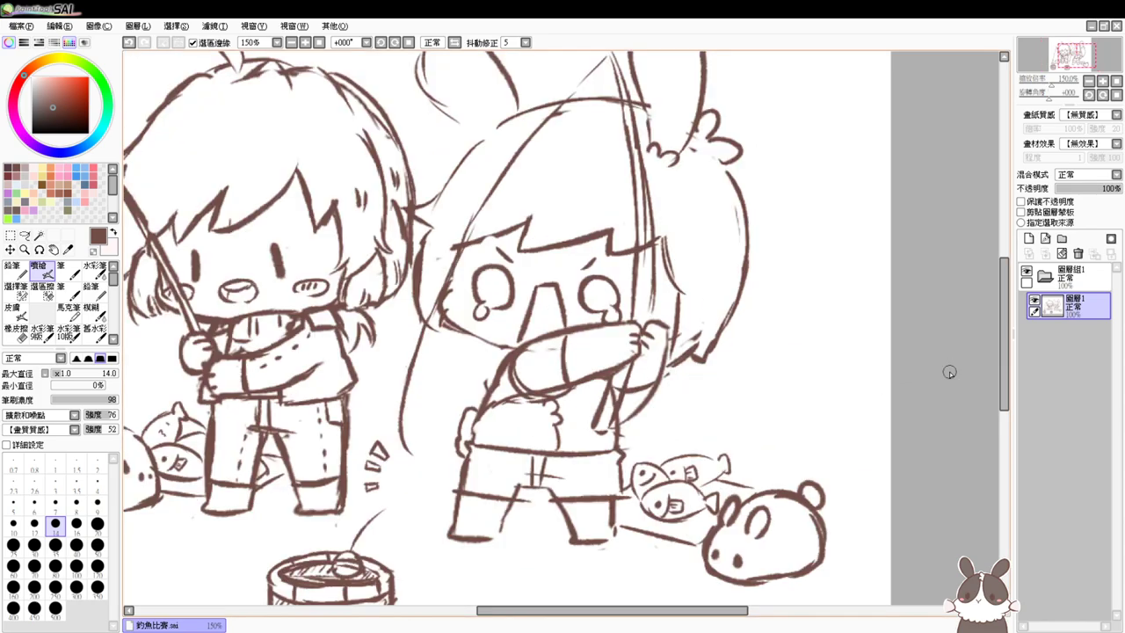
key(e)
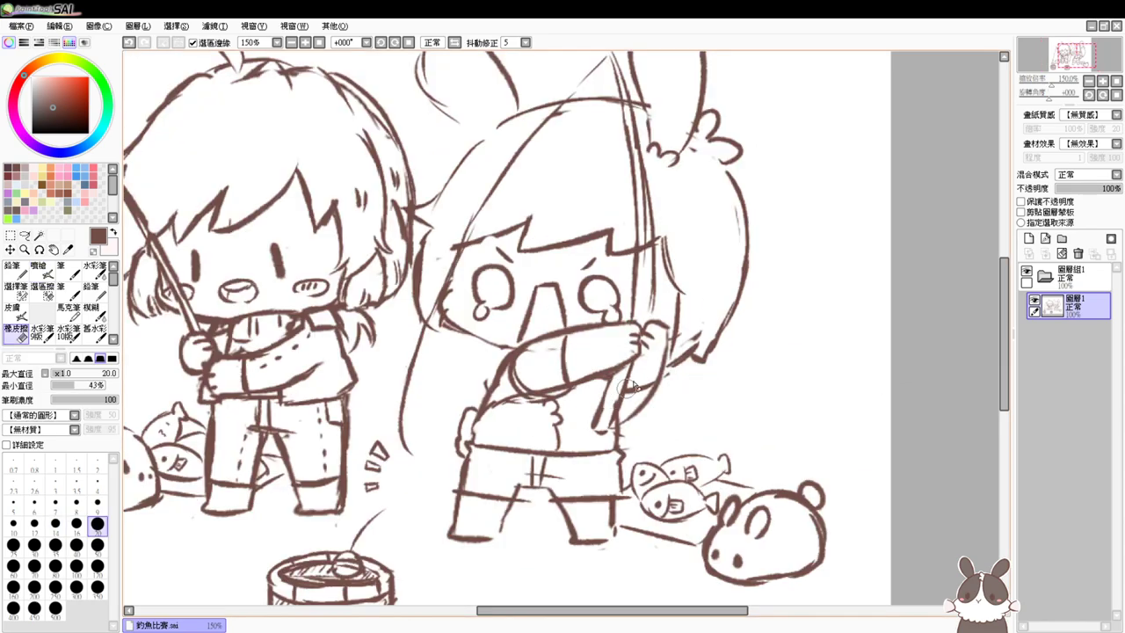
key(v)
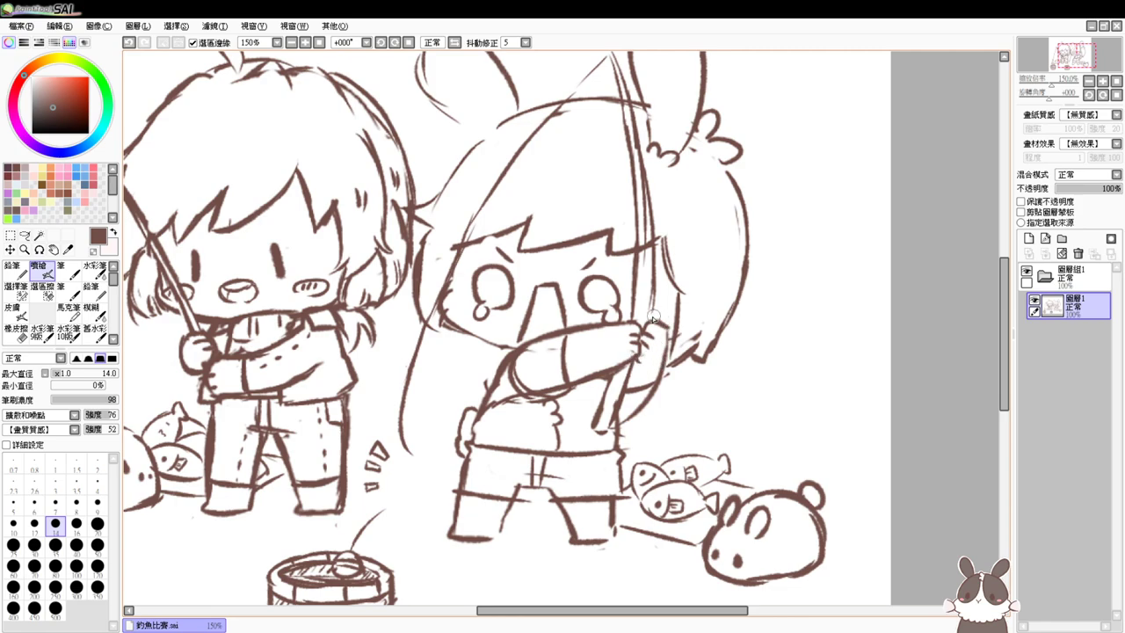
key(e)
key(v)
mouse_move(650, 320)
mouse_down()
mouse_move(673, 370)
mouse_move(661, 364)
mouse_move(626, 420)
mouse_up()
key(e)
key(v)
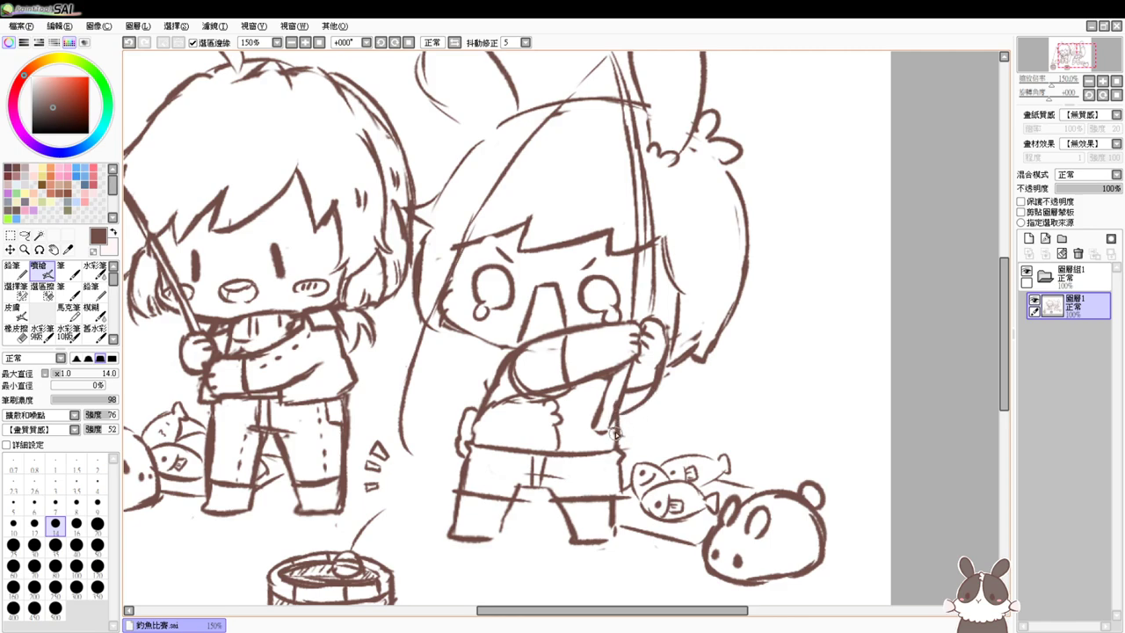
Erase and redraw the right character's bent elbow and sleeve, and add toe lines to both characters' feet
key(e)
drag(525, 365, 555, 387)
key(v)
key(e)
key(v)
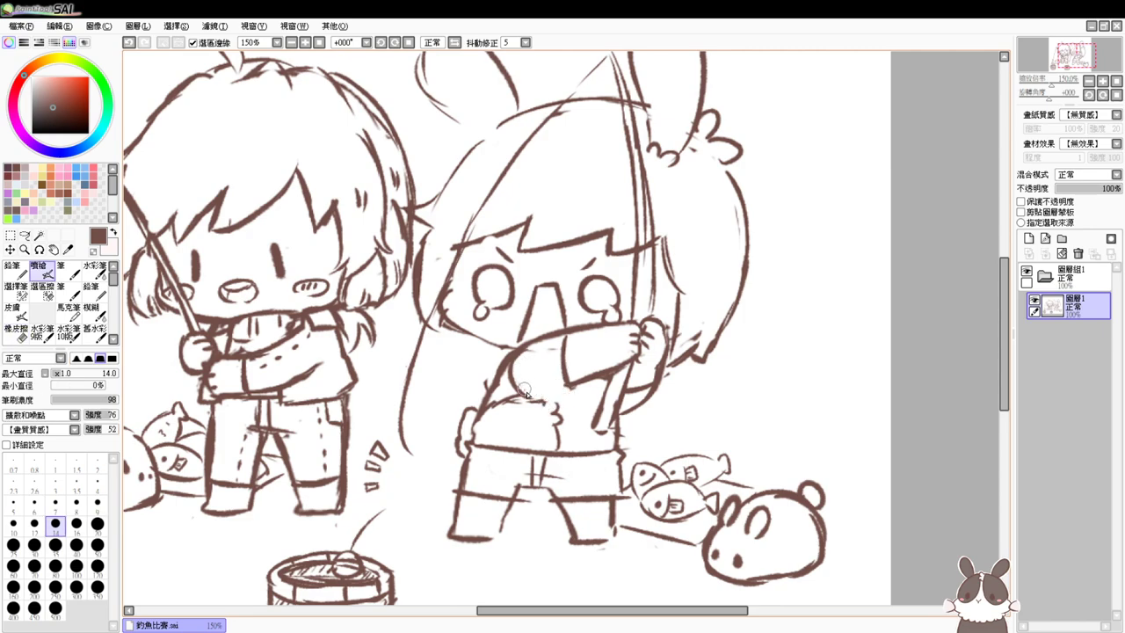
drag(519, 392, 573, 384)
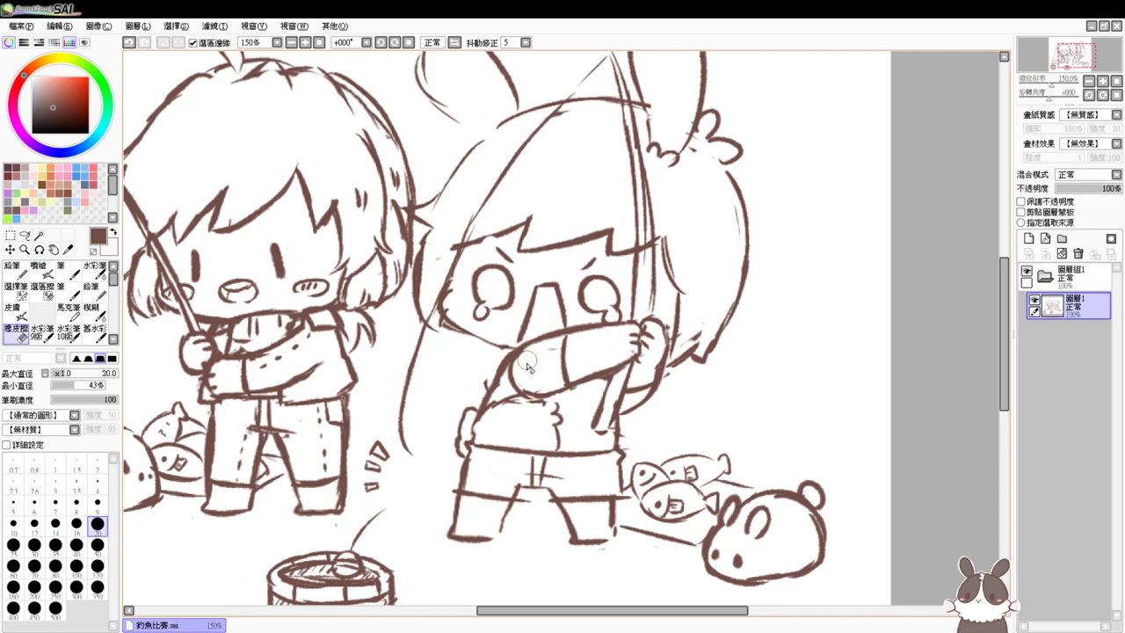
drag(474, 402, 523, 381)
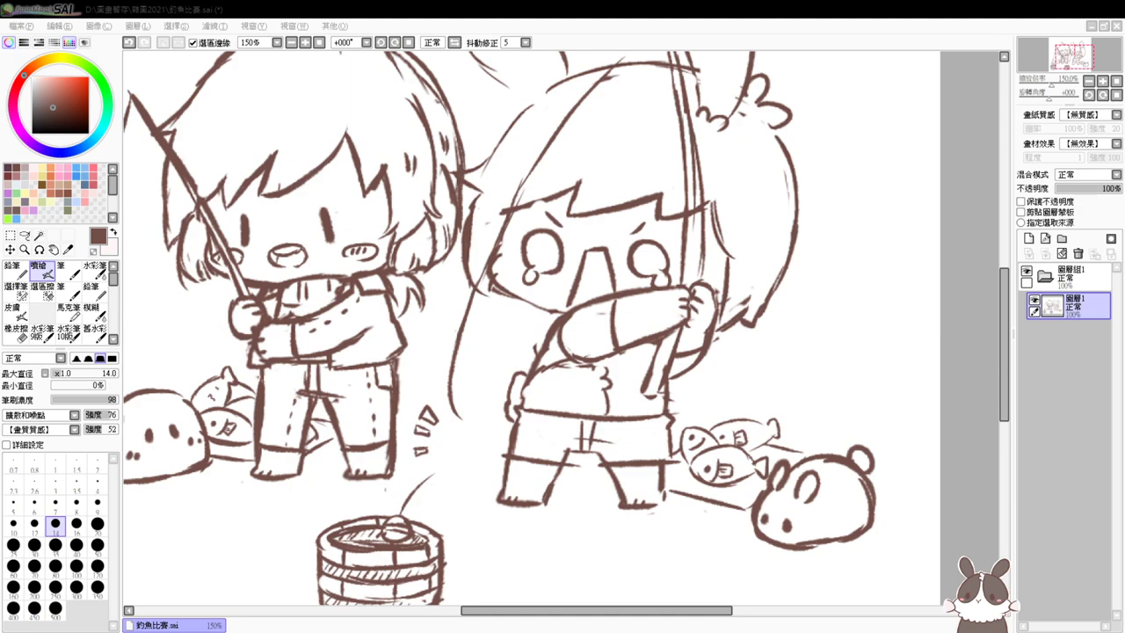
Draw an exclamation mark above the left character's rod tip and fill it with hatching
key(space)
drag(385, 431, 575, 391)
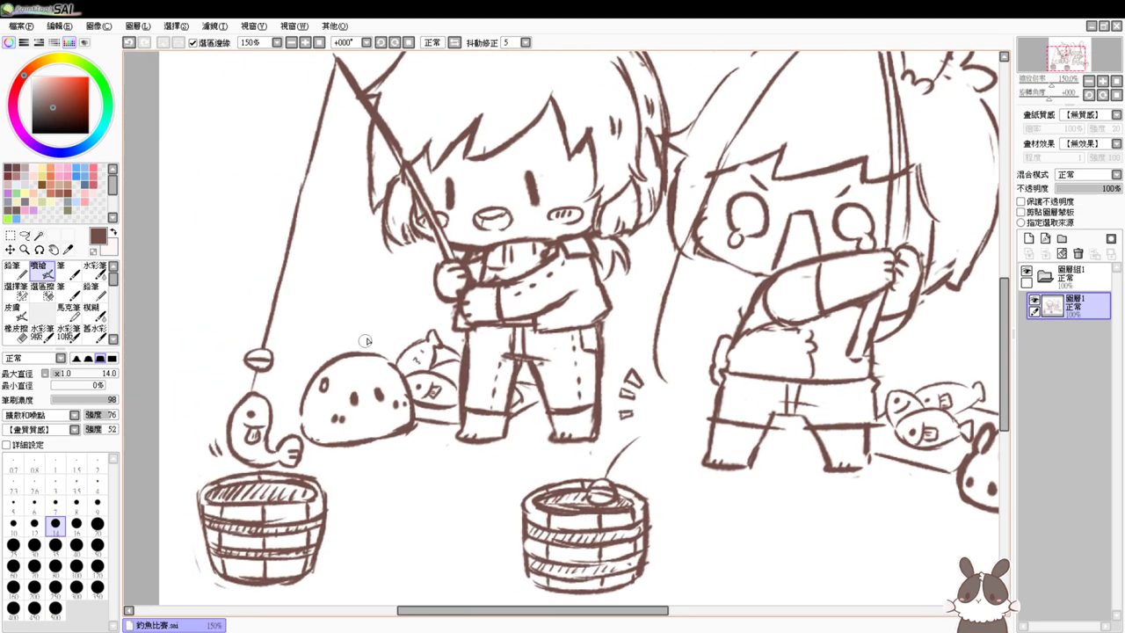
mouse_move(350, 322)
mouse_down()
mouse_move(359, 334)
mouse_move(367, 322)
mouse_up()
key(ctrl+z)
drag(351, 264, 385, 413)
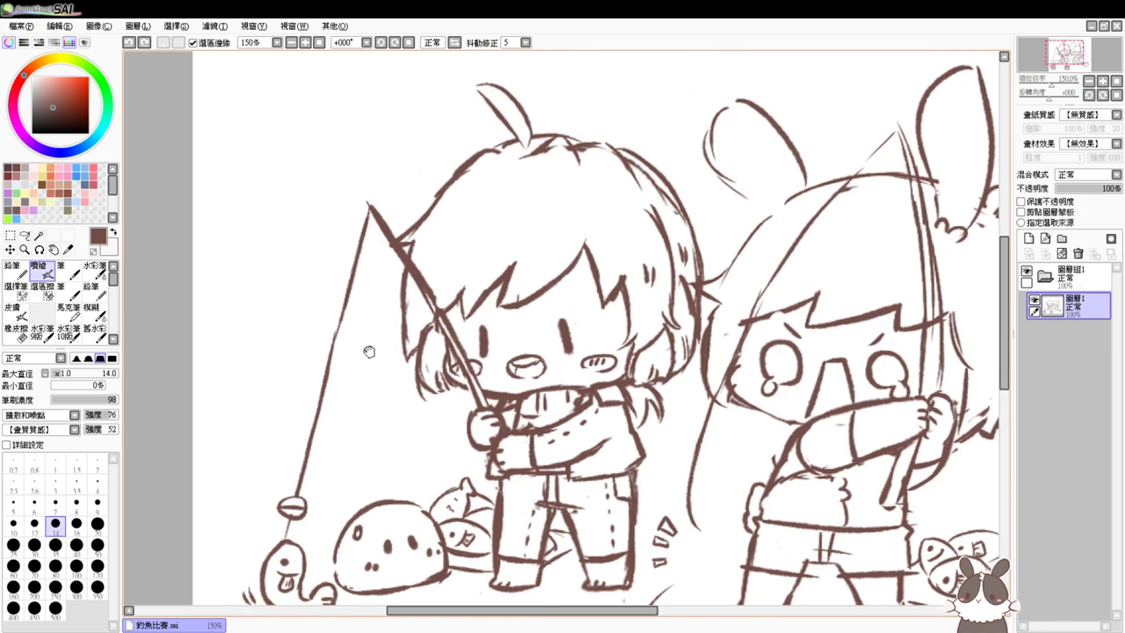
drag(362, 348, 373, 394)
mouse_move(383, 167)
mouse_down()
mouse_move(391, 185)
mouse_move(413, 189)
mouse_move(417, 208)
mouse_up()
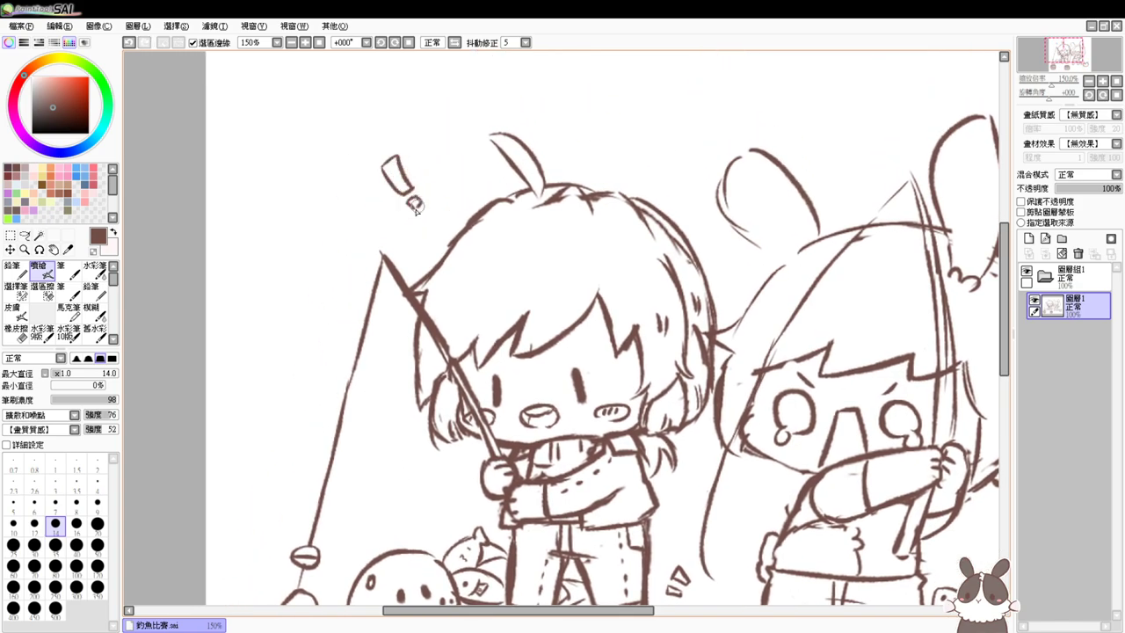
drag(384, 166, 414, 203)
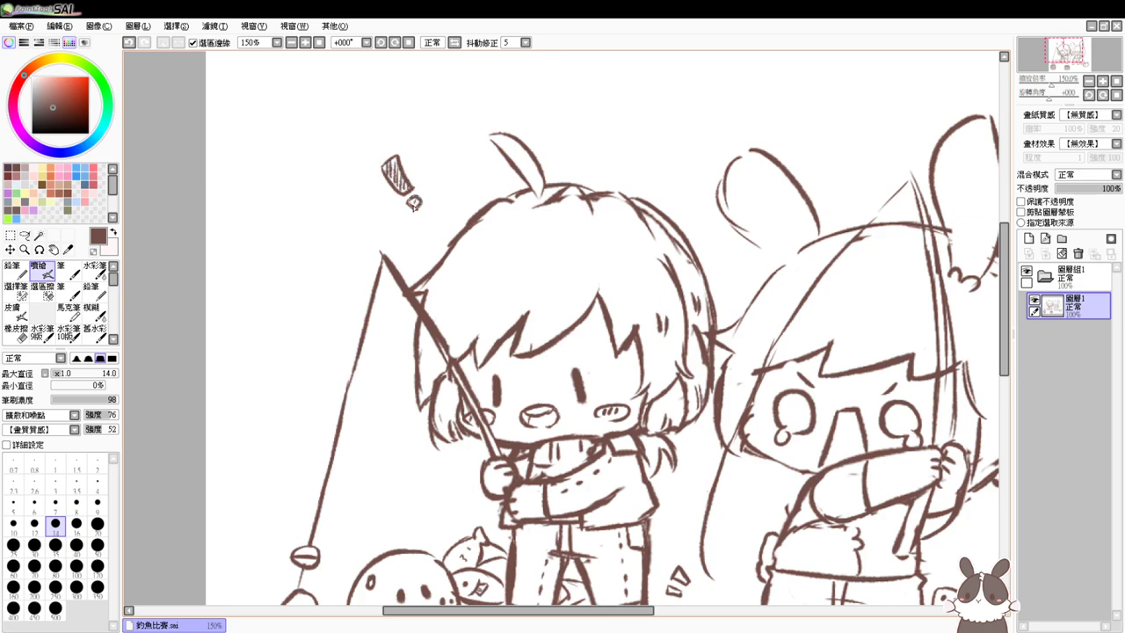
Draw a tilted square speech bubble around the exclamation mark, with its tail pointing at the left character's head
click(320, 43)
mouse_move(333, 149)
mouse_down()
mouse_move(367, 127)
mouse_move(393, 166)
mouse_move(380, 193)
mouse_up()
mouse_move(394, 170)
mouse_down()
mouse_move(378, 189)
mouse_move(384, 182)
mouse_up()
key(ctrl+z)
key(ctrl+z)
Draw a hatched broken heart beside the right character's head and enclose it in a square speech bubble with a tail
drag(934, 248, 896, 289)
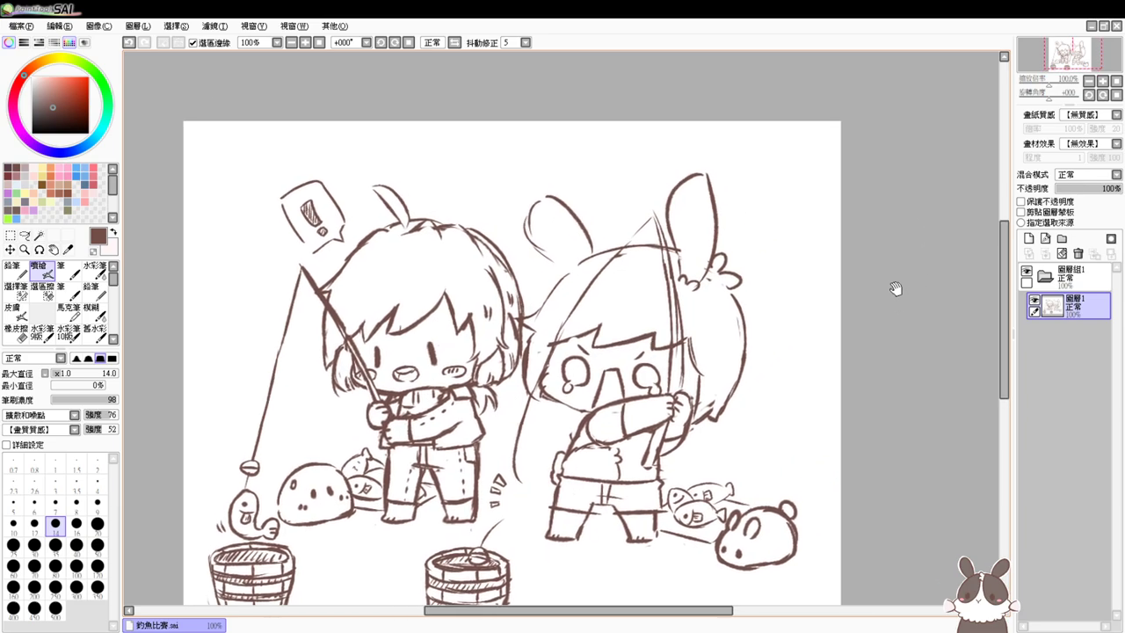
drag(777, 267, 767, 286)
mouse_move(788, 264)
mouse_down()
mouse_move(796, 285)
mouse_move(785, 284)
mouse_up()
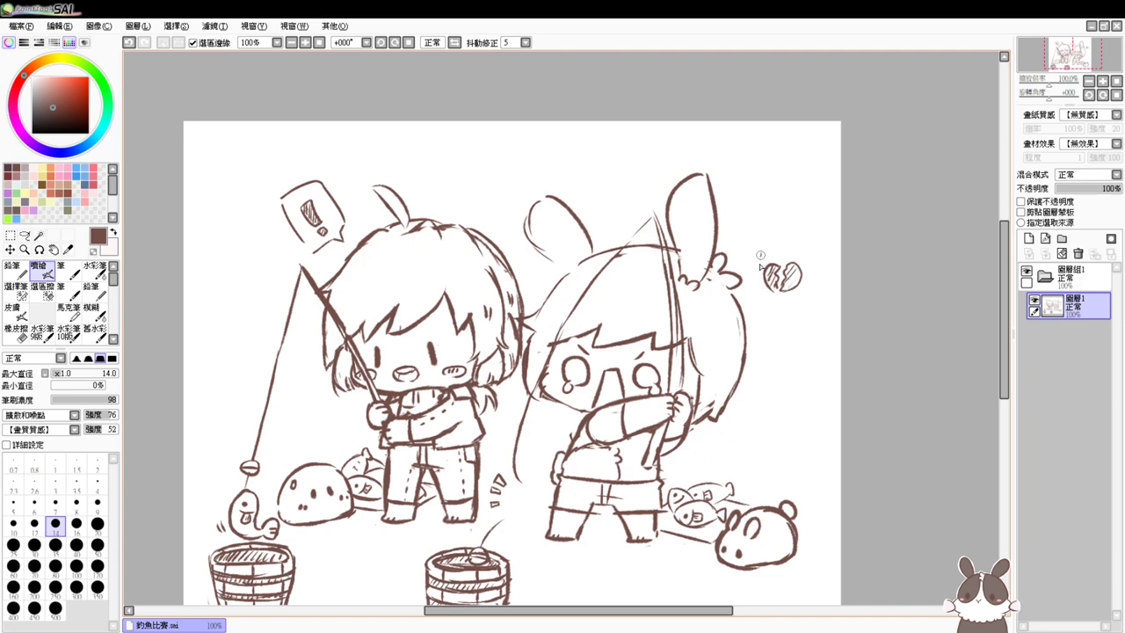
mouse_move(760, 255)
mouse_down()
mouse_move(815, 252)
mouse_move(805, 296)
mouse_move(769, 311)
mouse_up()
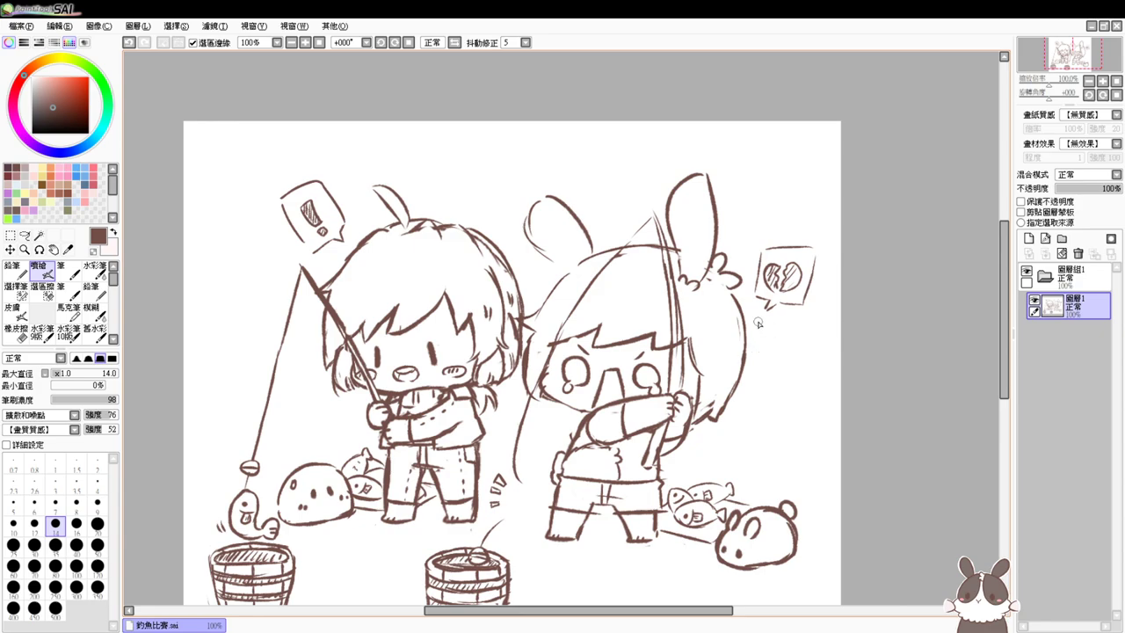
Erase the exclamation mark in the left character's speech bubble and draw a hatched heart in its place
drag(557, 318, 639, 337)
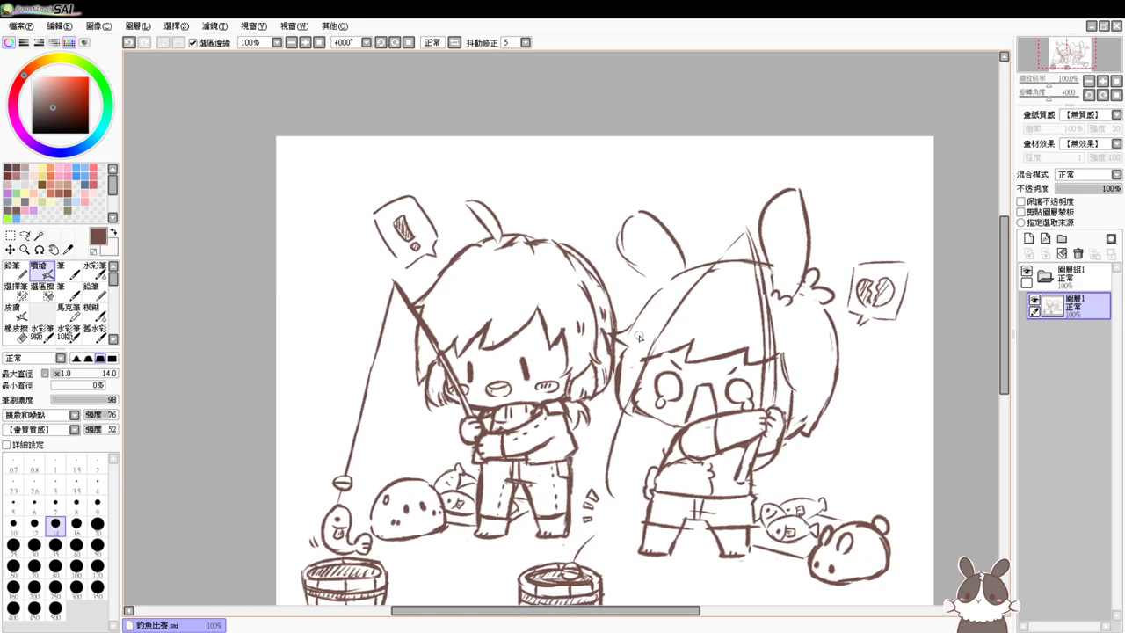
scroll(640, 336, up, 2)
mouse_move(415, 345)
mouse_down()
mouse_move(510, 364)
mouse_move(509, 405)
mouse_move(527, 432)
mouse_up()
key(e)
mouse_move(333, 213)
mouse_down()
mouse_move(331, 228)
mouse_move(372, 263)
mouse_up()
key(b)
mouse_move(344, 222)
mouse_down()
mouse_move(344, 266)
mouse_move(372, 261)
mouse_move(327, 225)
mouse_move(373, 245)
mouse_move(350, 259)
mouse_move(366, 256)
mouse_up()
key(ctrl+z)
key(ctrl+z)
drag(348, 217, 366, 255)
key(ctrl+z)
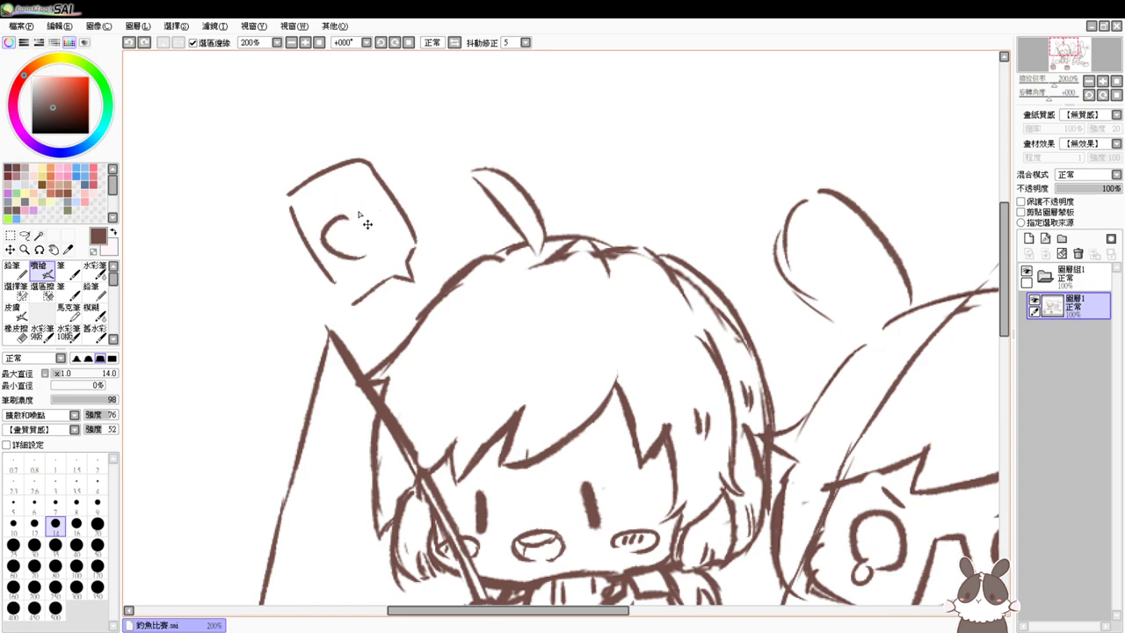
mouse_move(358, 203)
mouse_down()
mouse_move(368, 257)
mouse_move(331, 243)
mouse_move(352, 255)
mouse_up()
drag(358, 211, 360, 257)
drag(366, 218, 368, 239)
click(319, 42)
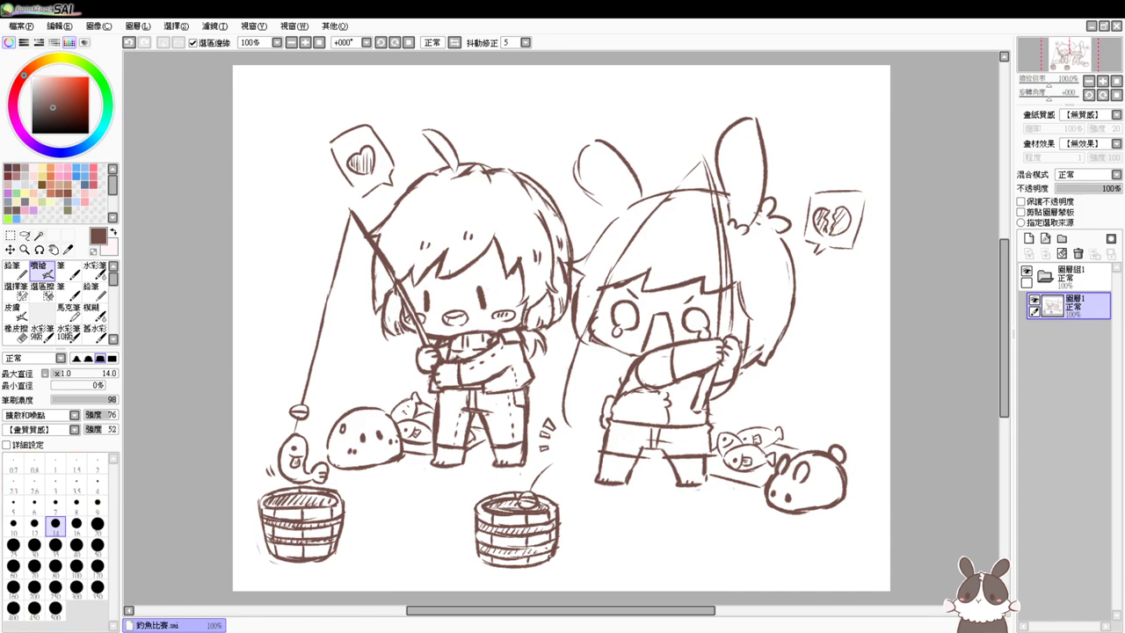
click(42, 631)
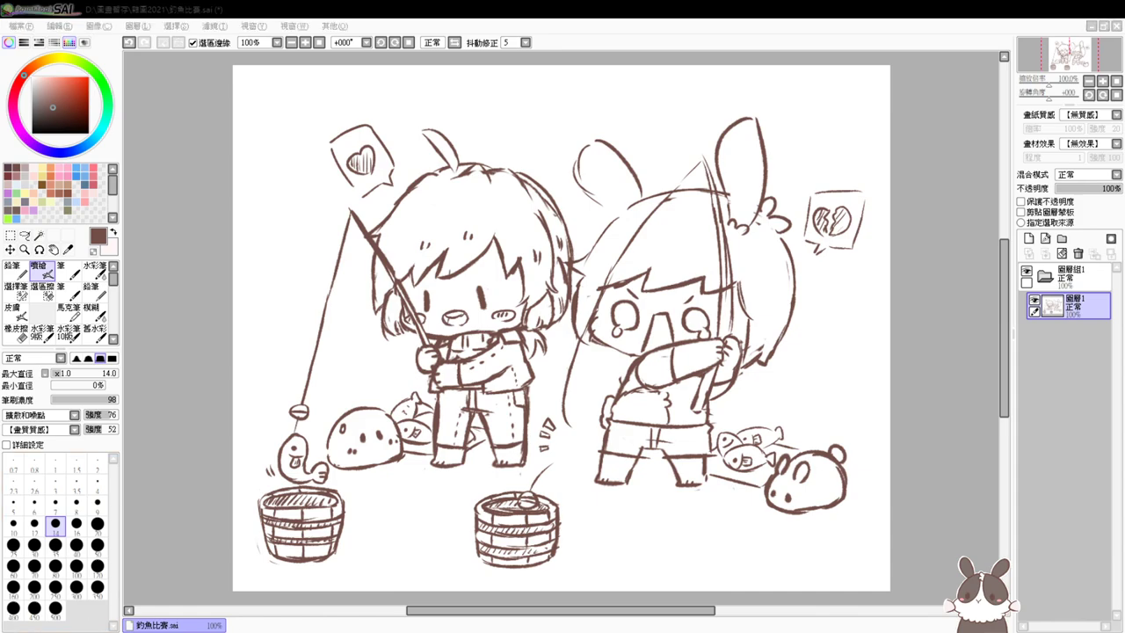
click(956, 464)
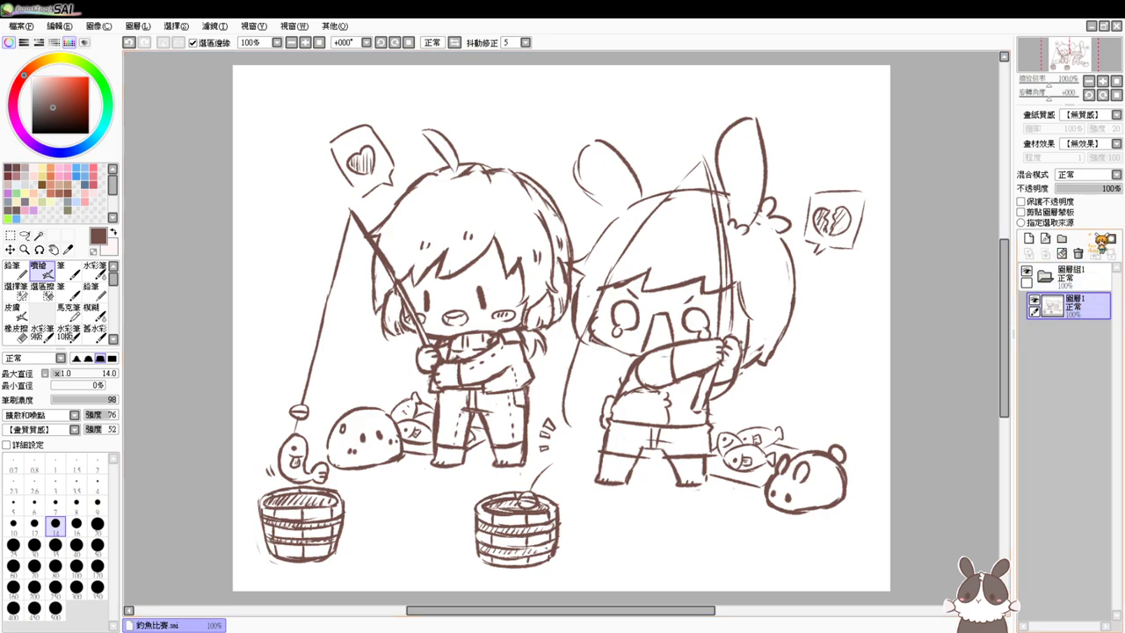
Lower the sketch layer's opacity to 20% and add a new layer above it for the line art
drag(1109, 189, 1068, 189)
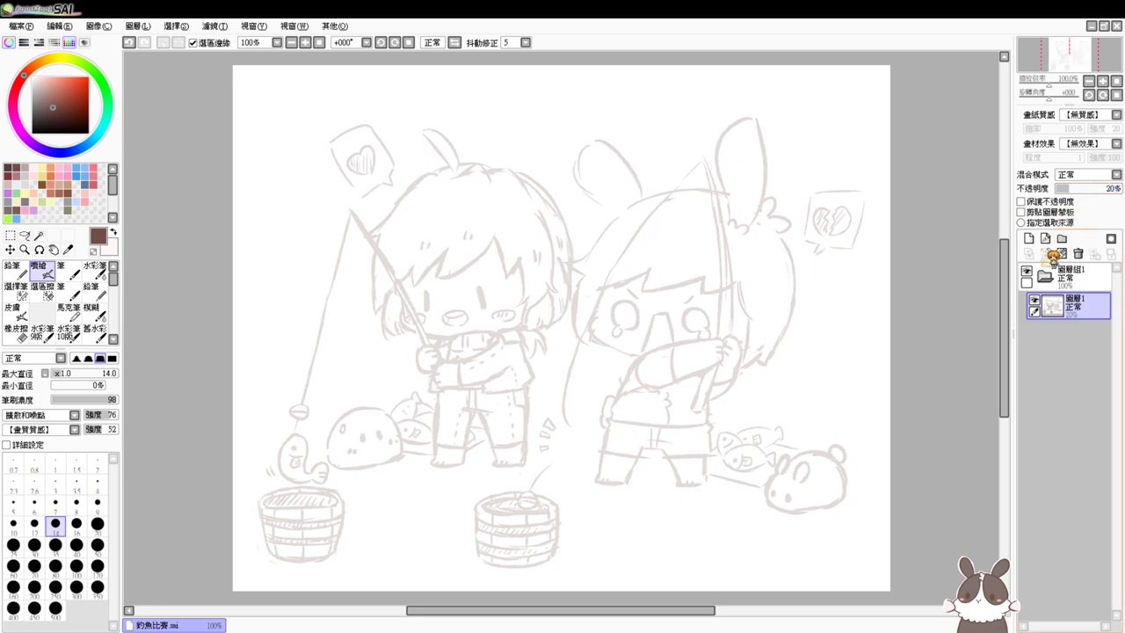
click(1028, 238)
Ink the left character's fishing rod from its tip down to the hands with a size 16 brush
key(ctrl+plus)
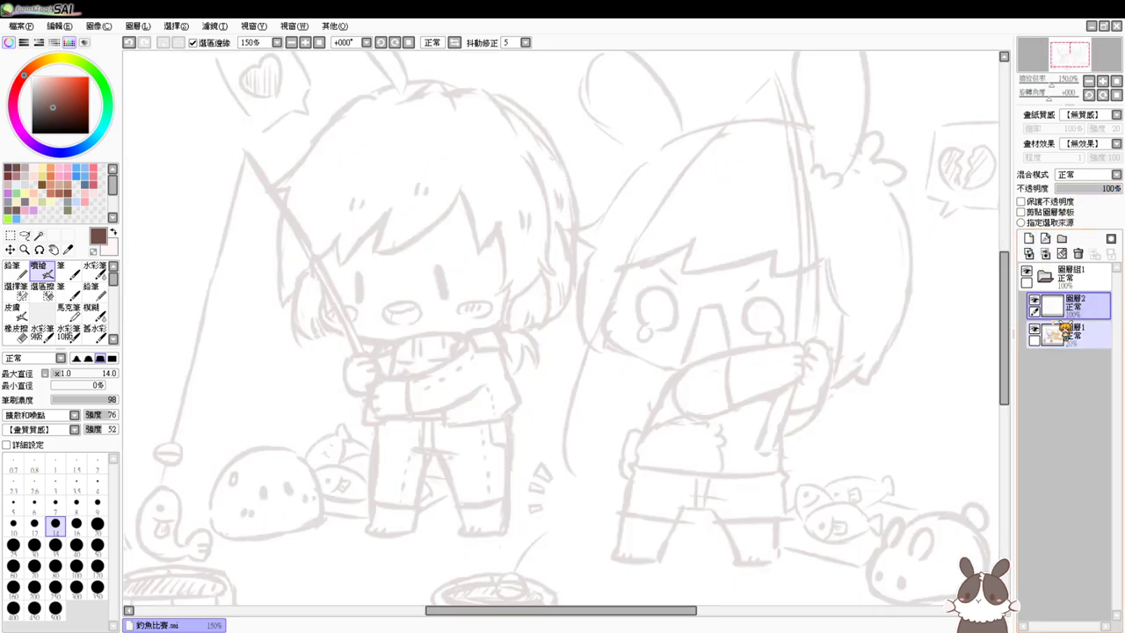
drag(571, 305, 567, 410)
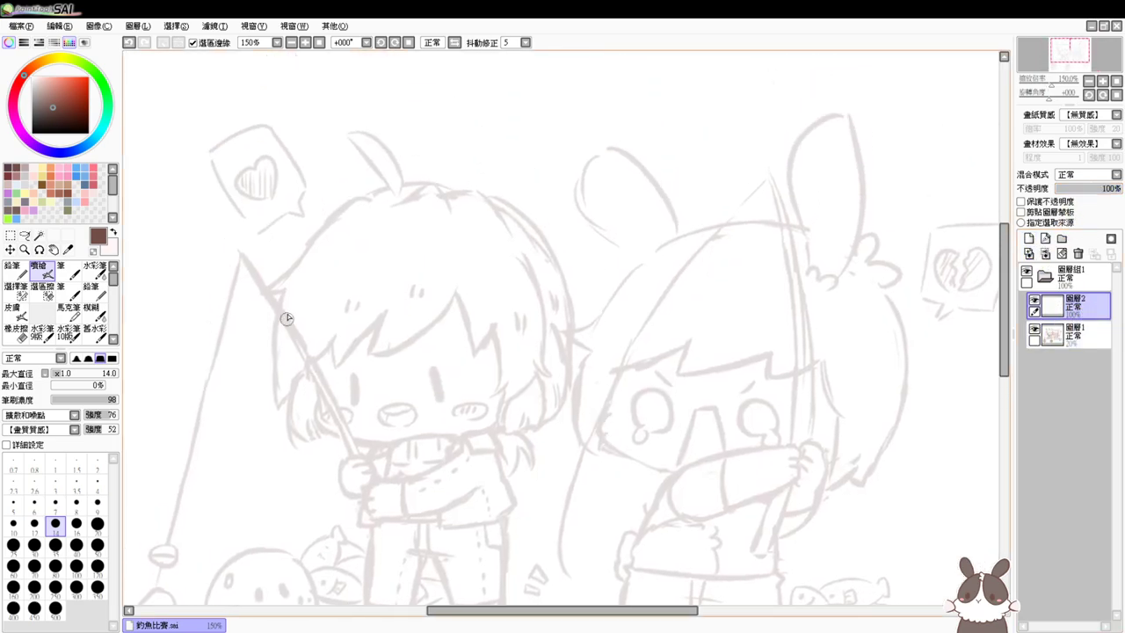
drag(290, 309, 299, 317)
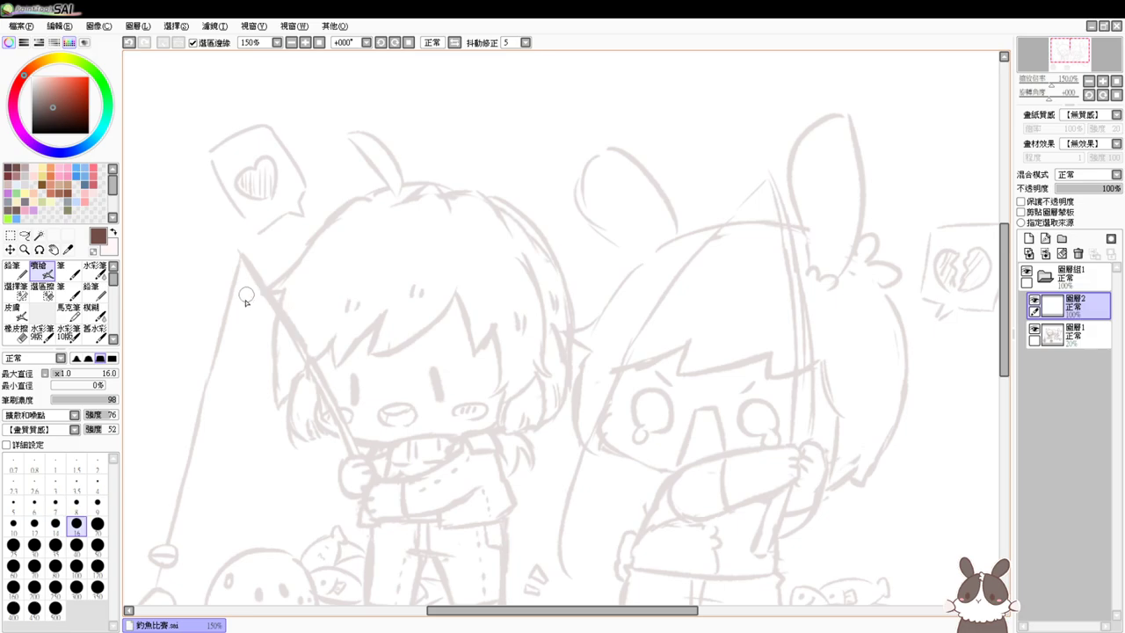
drag(243, 260, 328, 415)
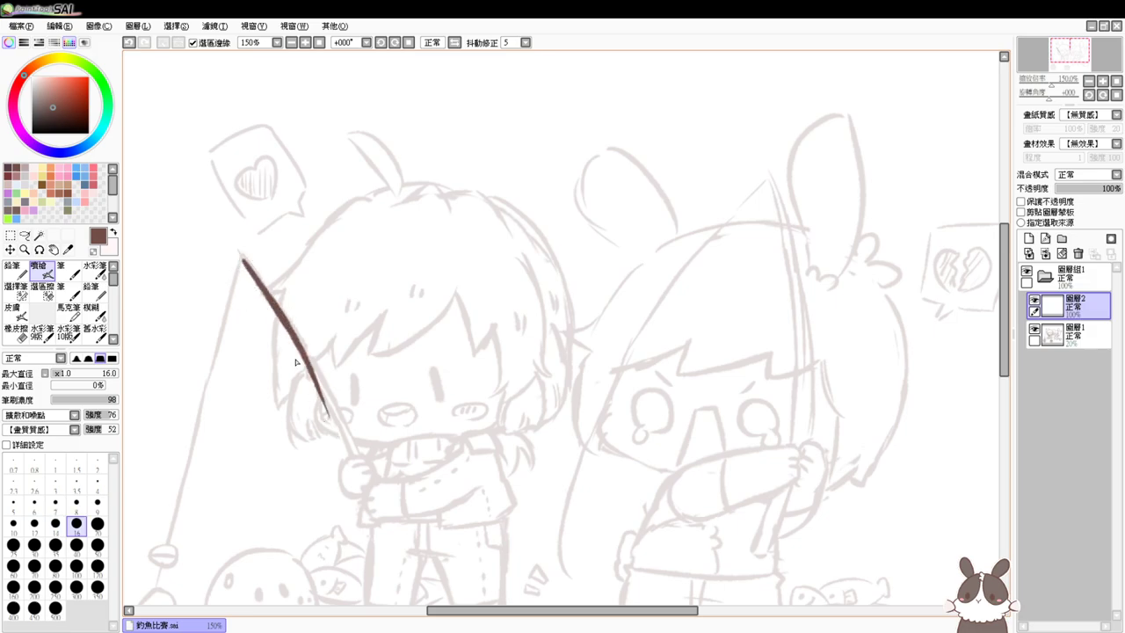
key(ctrl+z)
drag(242, 253, 341, 441)
key(ctrl+z)
mouse_move(243, 255)
mouse_down()
mouse_move(337, 362)
mouse_move(352, 452)
mouse_up()
drag(245, 261, 342, 425)
key(ctrl+z)
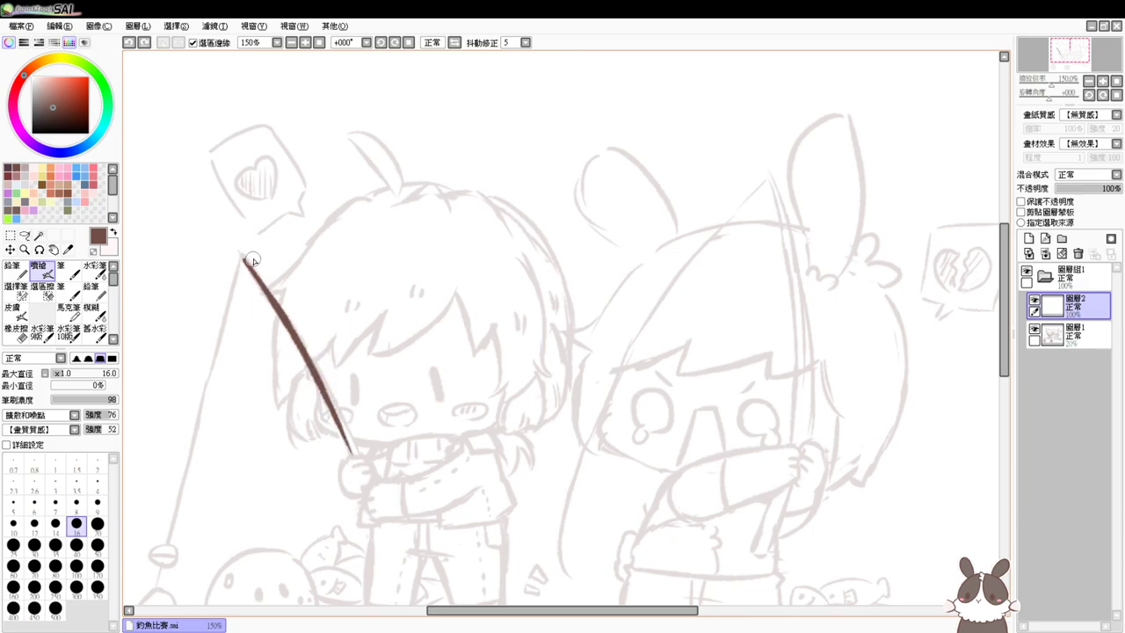
Thicken the lower half of the left character's rod with a second line and trim its end just above the hand
drag(512, 441, 495, 361)
scroll(495, 360, up, 1)
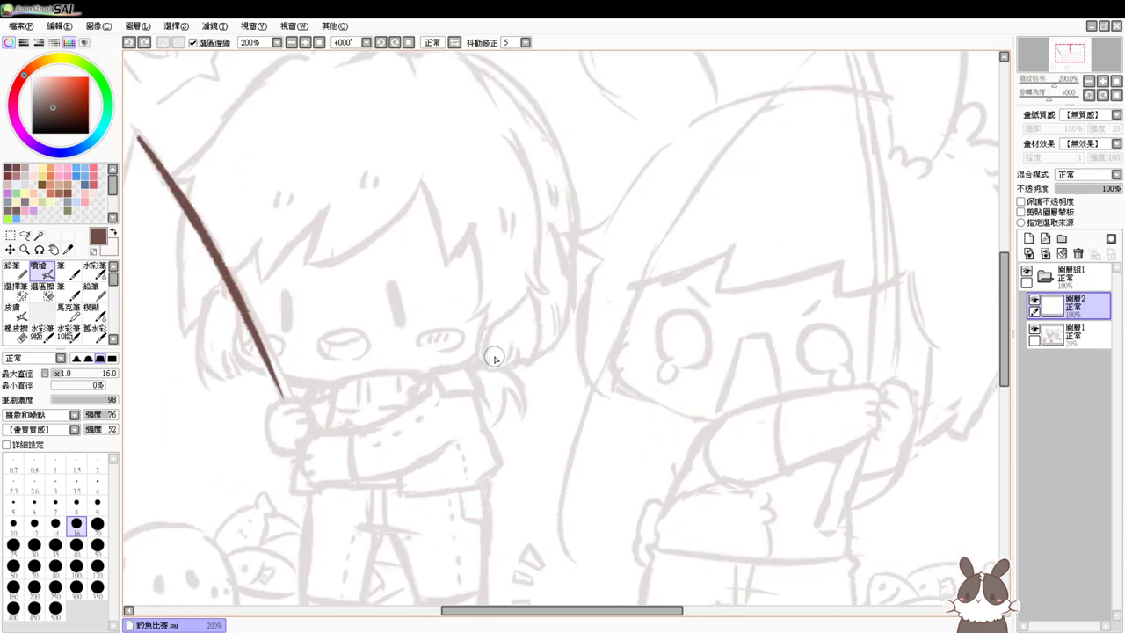
drag(224, 266, 289, 402)
key(ctrl+z)
key(ctrl+z)
drag(225, 279, 297, 409)
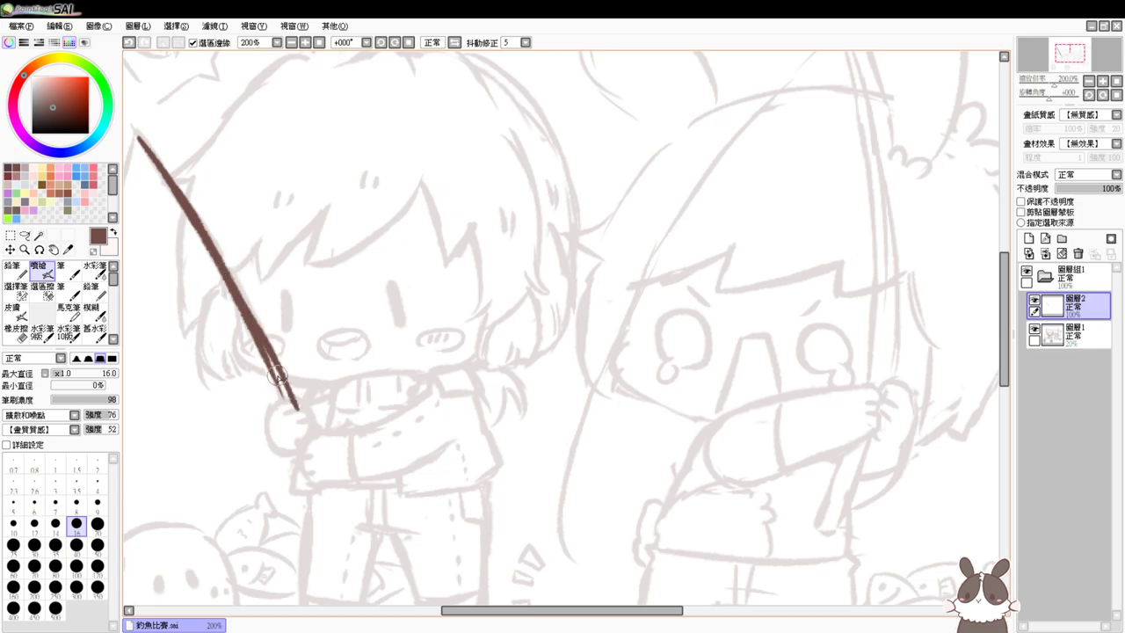
key(e)
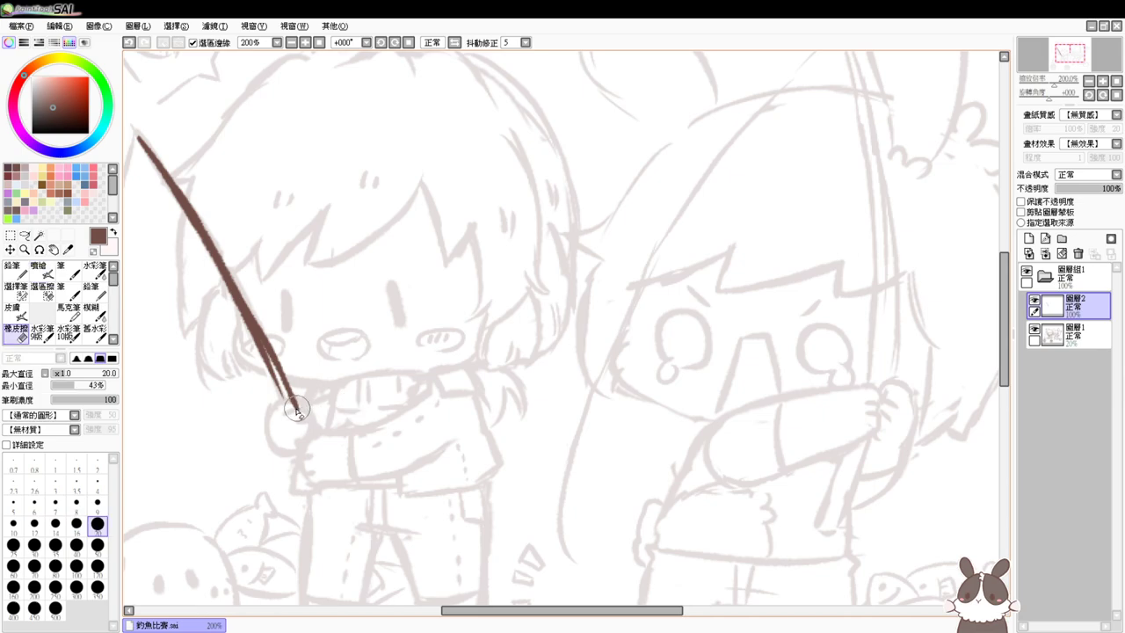
drag(304, 408, 300, 409)
key(b)
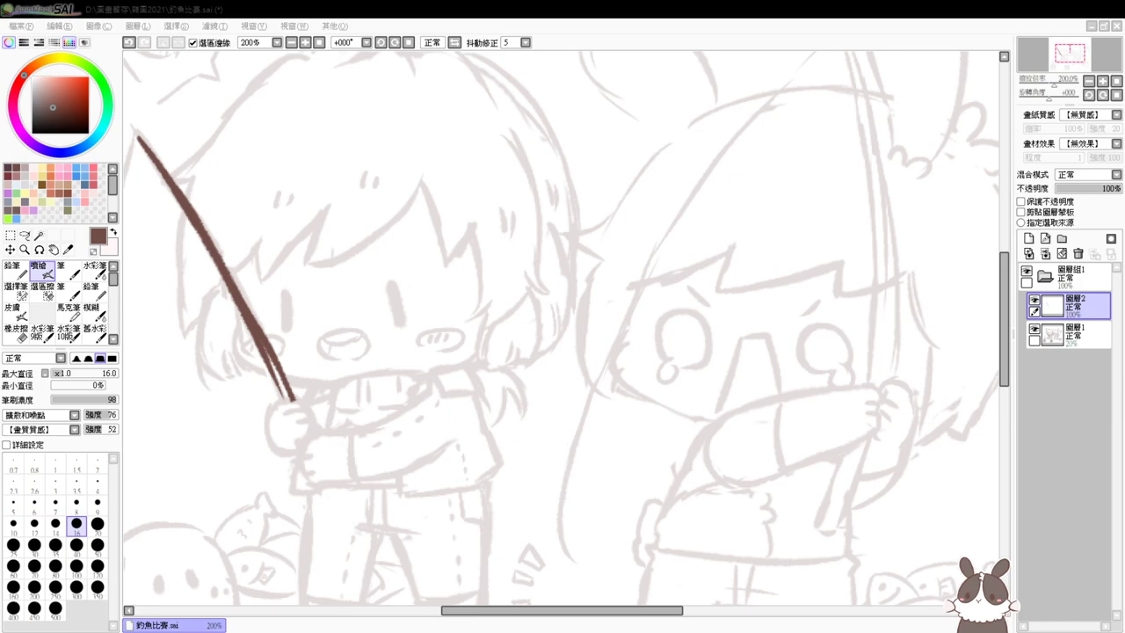
drag(1005, 384, 1016, 381)
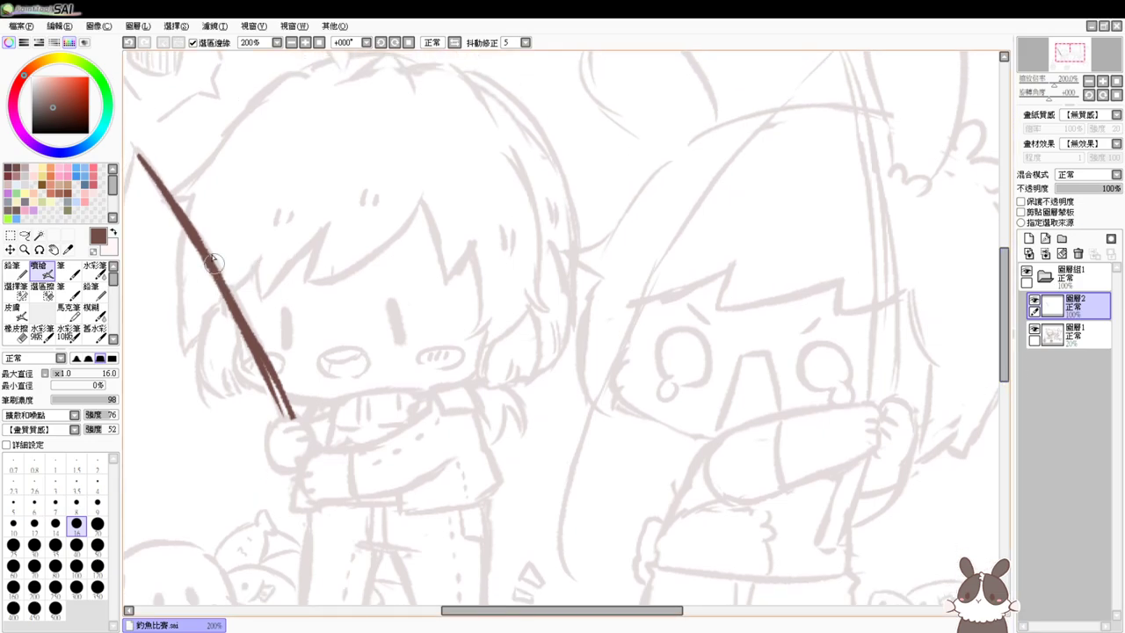
drag(202, 243, 252, 343)
Ink the top and outer side of the left character's upper hand and extend the rod's outer edge down to it
drag(273, 426, 309, 429)
scroll(318, 440, up, 1)
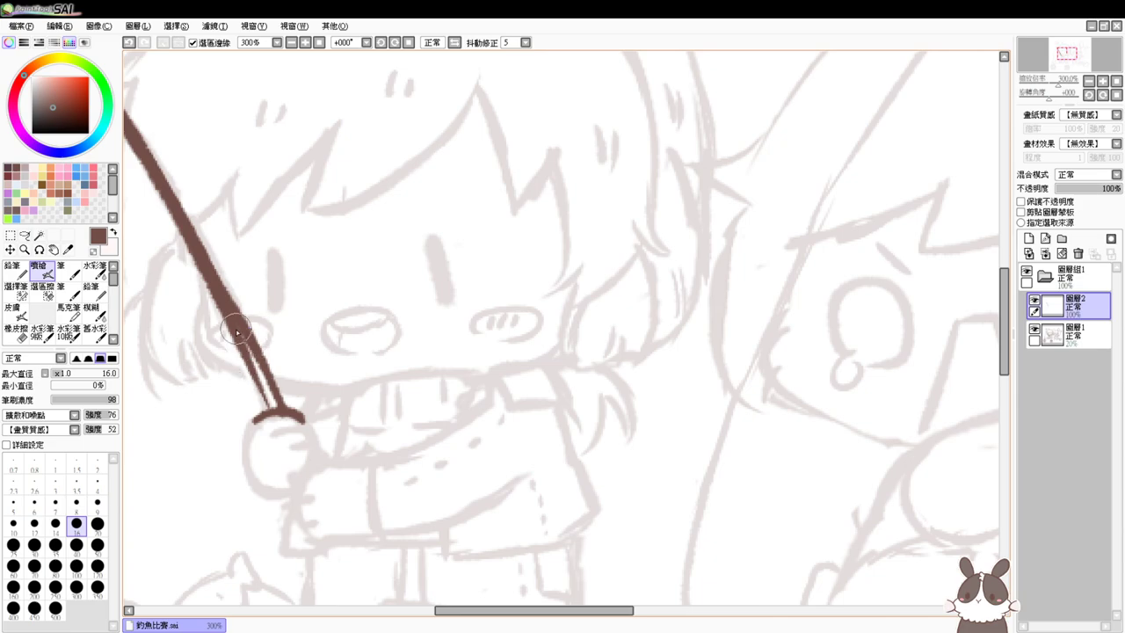
drag(237, 334, 267, 405)
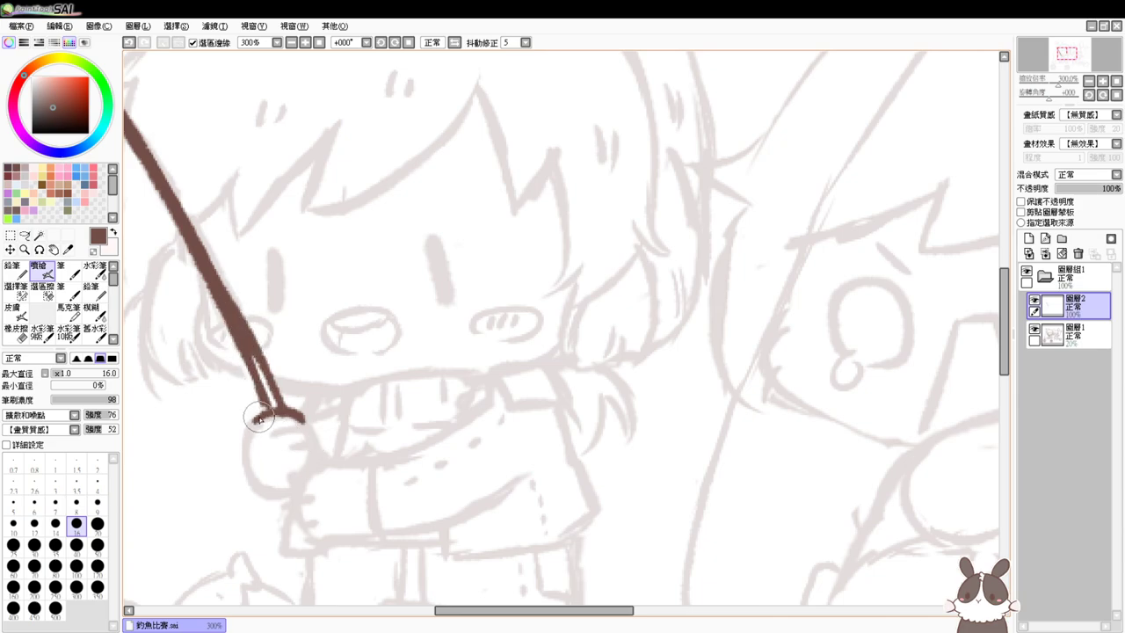
drag(260, 419, 261, 472)
key(ctrl+z)
drag(257, 421, 274, 485)
key(ctrl+z)
drag(257, 420, 252, 478)
key(ctrl+z)
mouse_move(256, 420)
mouse_down()
mouse_move(251, 471)
mouse_move(277, 498)
mouse_up()
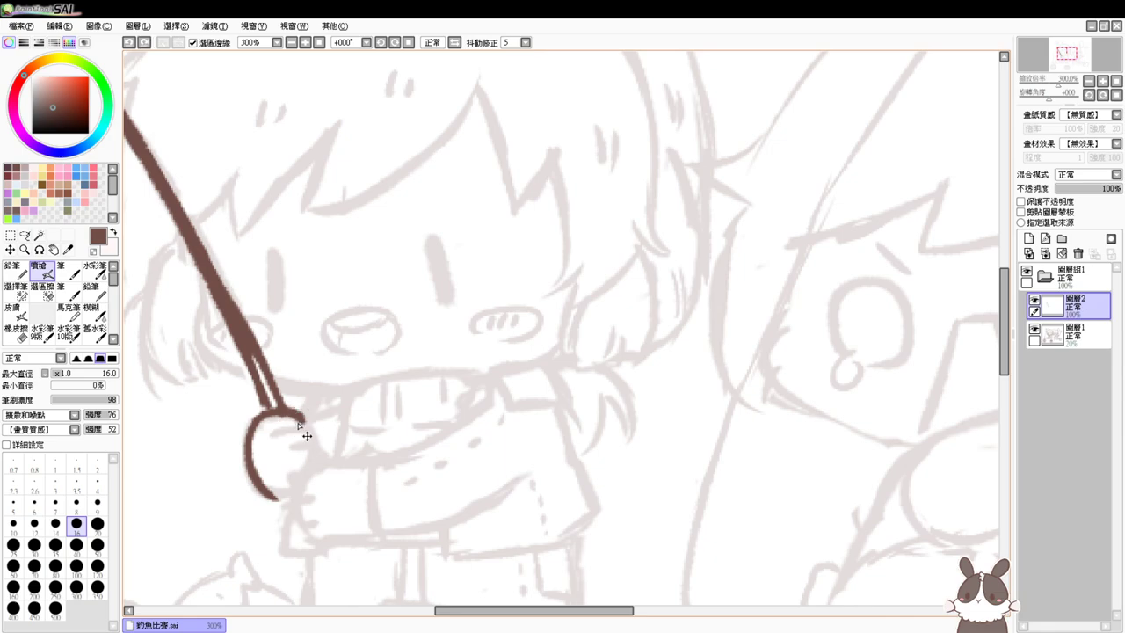
Ink the fingers and close the outline of the upper hand, and outline the lower hand with its finger marks
mouse_move(278, 428)
mouse_down()
mouse_move(314, 468)
mouse_move(305, 448)
mouse_move(368, 466)
mouse_move(302, 485)
mouse_move(316, 535)
mouse_move(309, 523)
mouse_move(324, 533)
mouse_move(366, 532)
mouse_up()
key(ctrl+z)
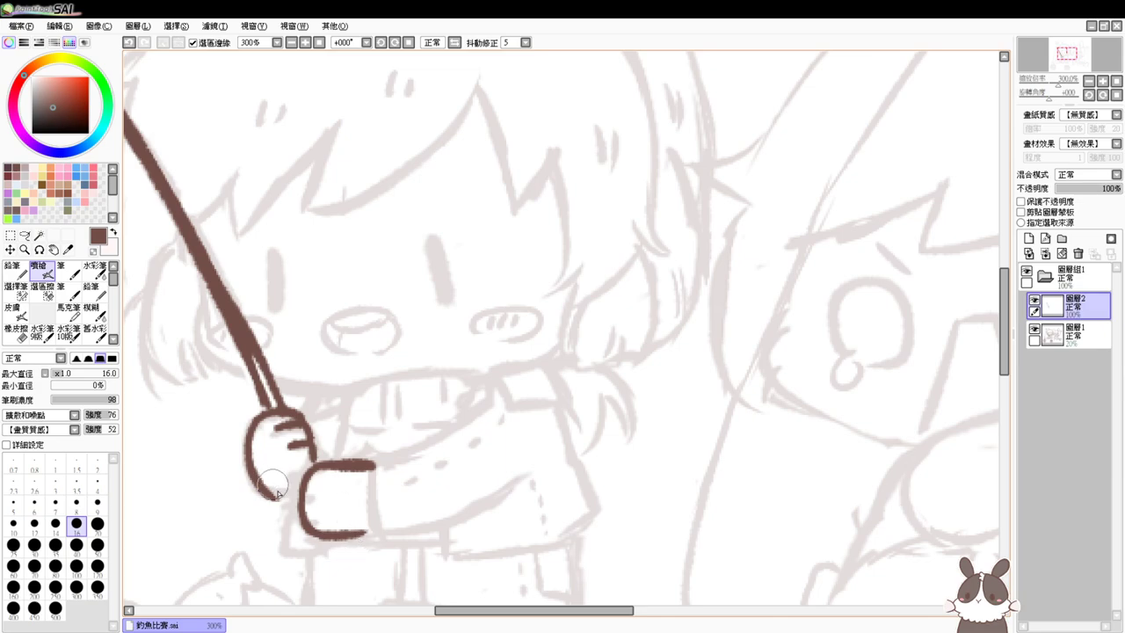
mouse_move(274, 492)
mouse_down()
mouse_move(321, 502)
mouse_move(317, 491)
mouse_move(319, 507)
mouse_up()
key(ctrl+z)
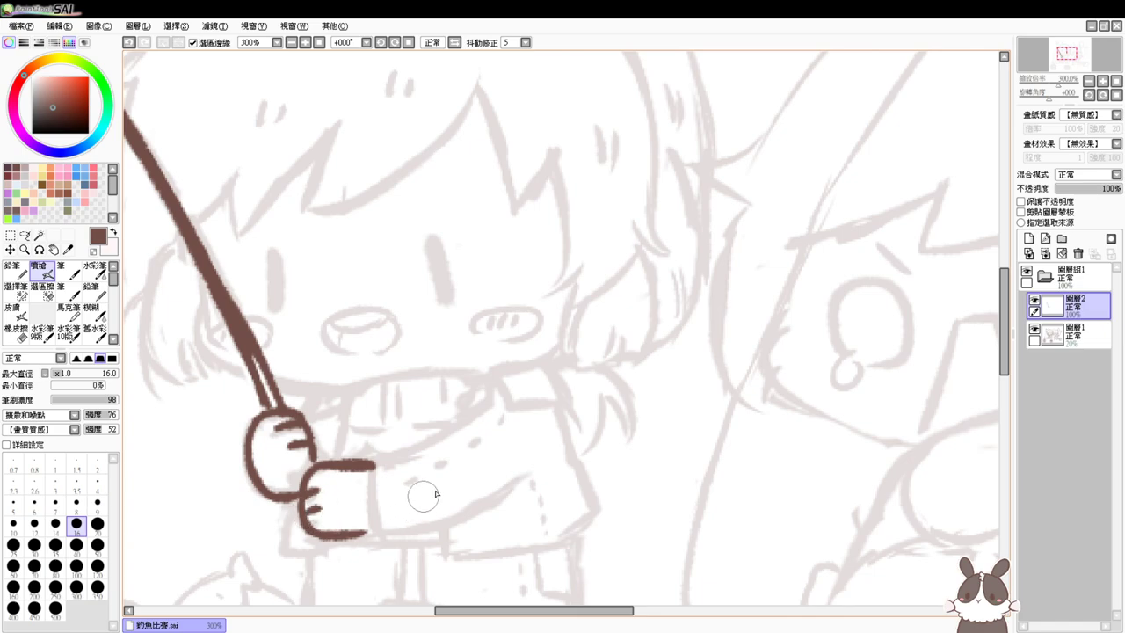
Ink the cuff and both edges of the left character's front sleeve, plus the collar flap at the shoulder
drag(369, 464, 380, 536)
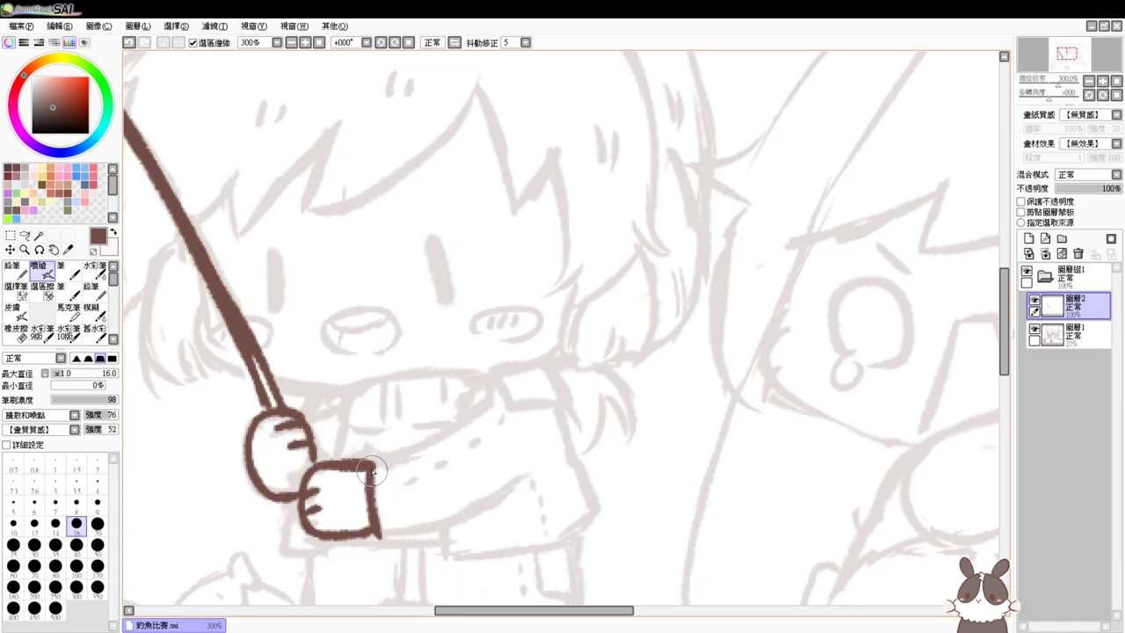
mouse_move(369, 465)
mouse_down()
mouse_move(440, 444)
mouse_move(431, 441)
mouse_move(489, 397)
mouse_up()
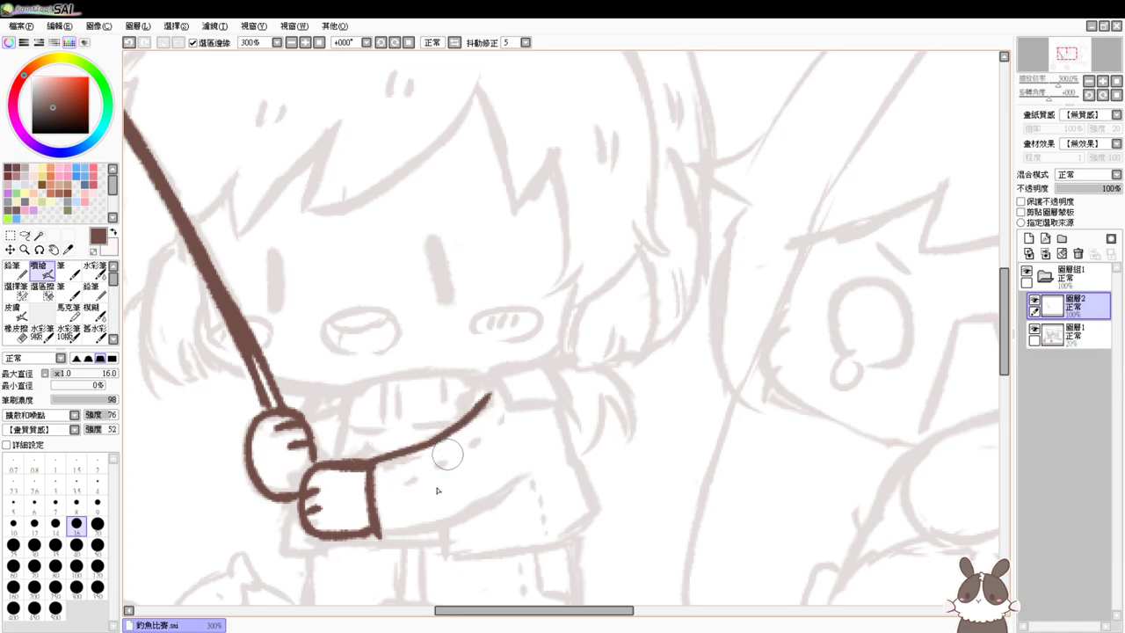
drag(382, 534, 449, 512)
key(ctrl+z)
mouse_move(379, 535)
mouse_down()
mouse_move(472, 519)
mouse_move(444, 529)
mouse_move(530, 476)
mouse_up()
mouse_move(491, 367)
mouse_down()
mouse_move(513, 395)
mouse_move(546, 370)
mouse_move(556, 383)
mouse_move(524, 394)
mouse_move(557, 391)
mouse_up()
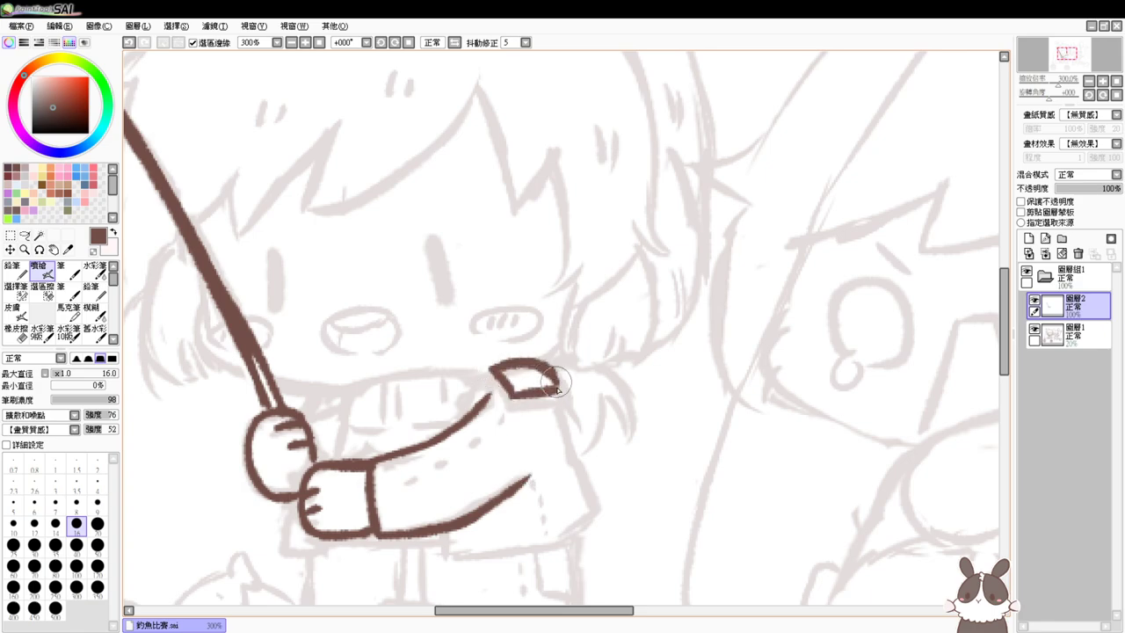
drag(491, 371, 482, 408)
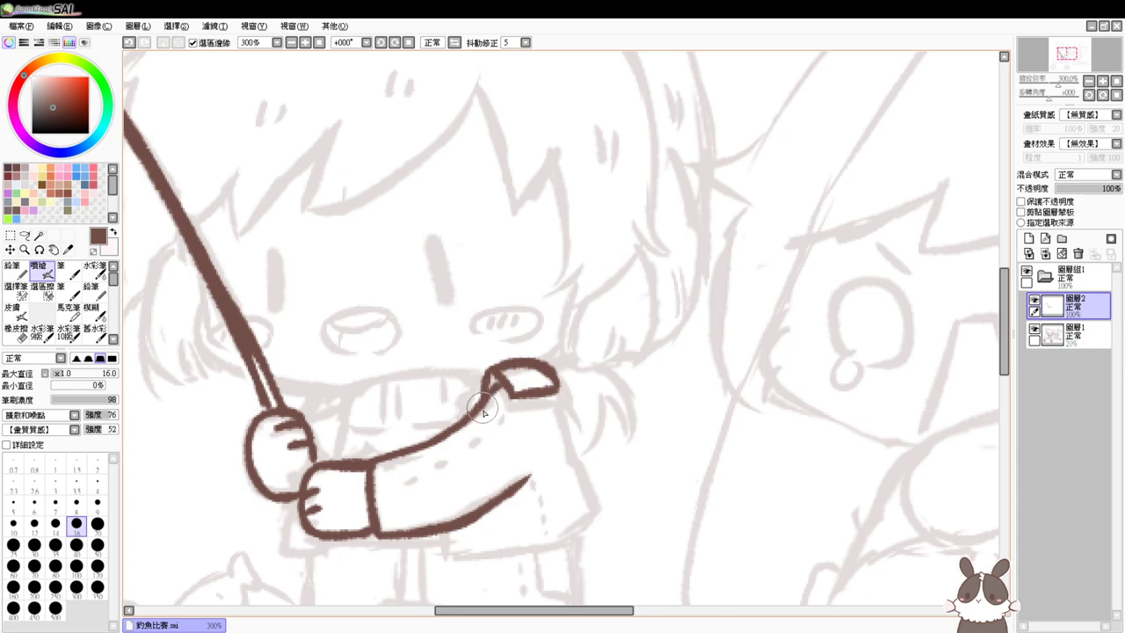
Ink the left character's jaw line on the inner side of the rod and try the cheek curve on its outer side
drag(268, 375, 357, 392)
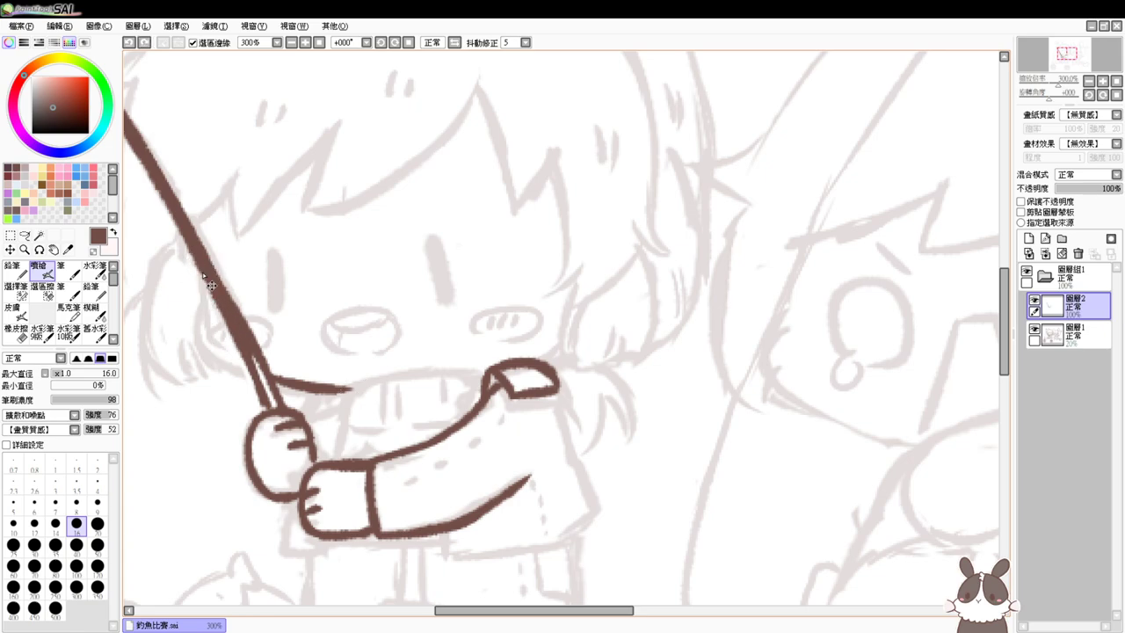
mouse_move(201, 269)
mouse_down()
mouse_move(206, 304)
mouse_move(192, 328)
mouse_move(265, 381)
mouse_up()
key(ctrl+z)
drag(205, 308, 259, 378)
key(ctrl+z)
mouse_move(206, 304)
mouse_down()
mouse_move(195, 337)
mouse_move(250, 371)
mouse_up()
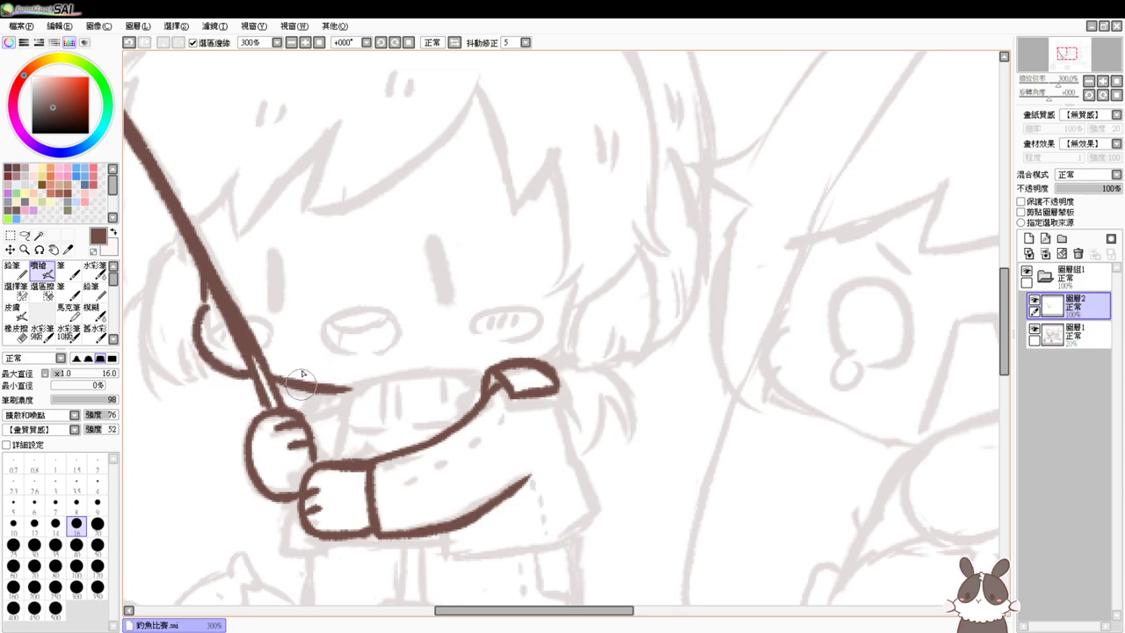
drag(313, 336, 397, 376)
key(ctrl+z)
key(ctrl+z)
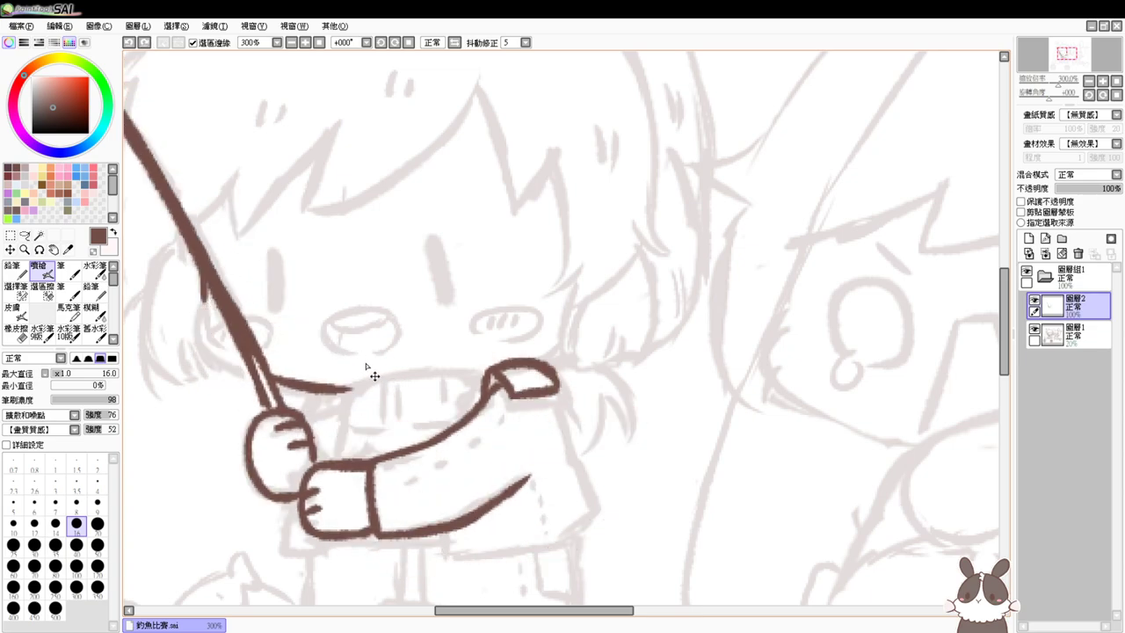
Select the empty area around the linework, ink the cheek curve behind the rod within it, and clear the selection
click(39, 235)
click(180, 411)
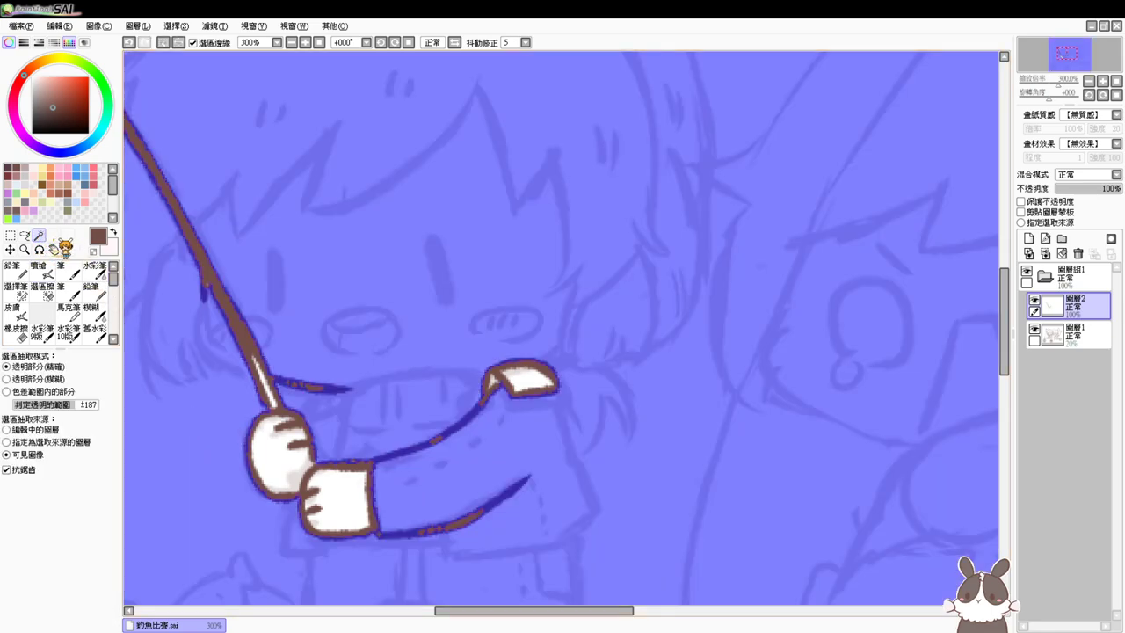
click(42, 270)
drag(206, 302, 274, 369)
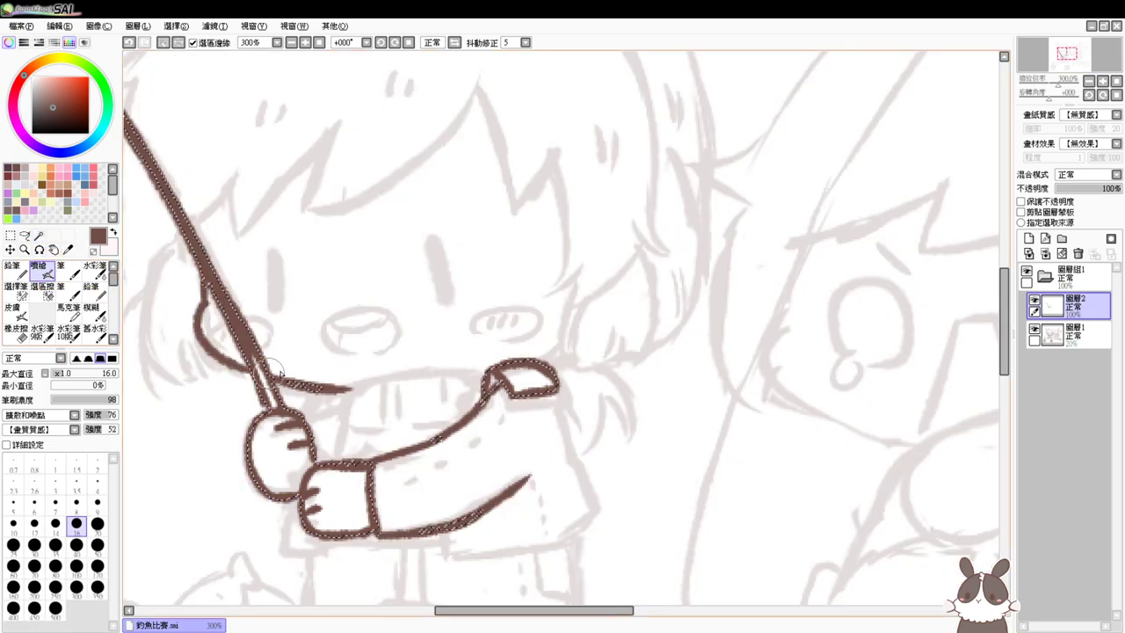
key(ctrl+z)
mouse_move(205, 311)
mouse_down()
mouse_move(278, 375)
mouse_move(255, 346)
mouse_move(256, 385)
mouse_move(228, 370)
mouse_move(301, 385)
mouse_up()
drag(206, 294, 201, 318)
key(ctrl+d)
Ink the left character's high sweater neck below the chin, with its upper and lower edges and vertical rib lines
mouse_move(439, 453)
mouse_down()
mouse_move(454, 377)
mouse_move(472, 452)
mouse_up()
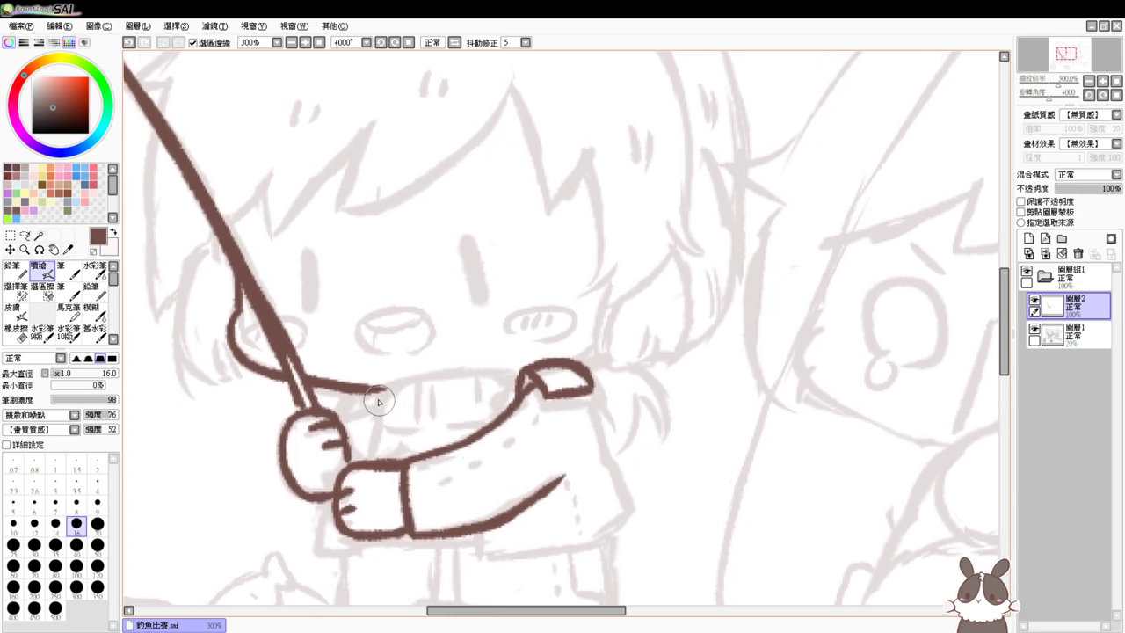
mouse_move(381, 390)
mouse_down()
mouse_move(453, 371)
mouse_move(506, 374)
mouse_up()
key(ctrl+z)
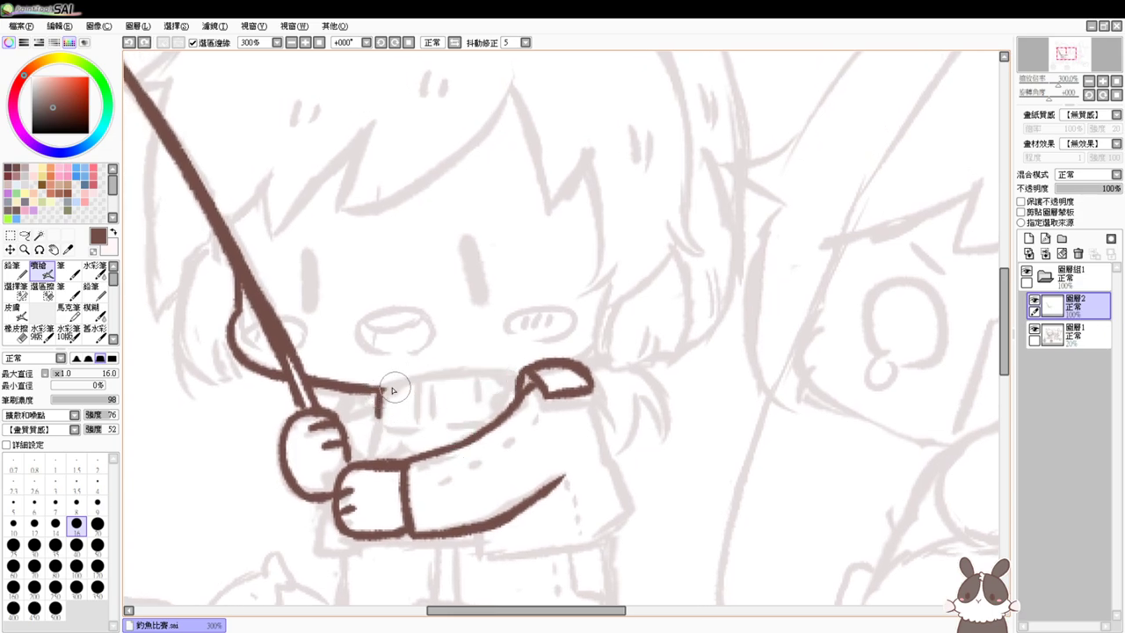
drag(380, 387, 524, 371)
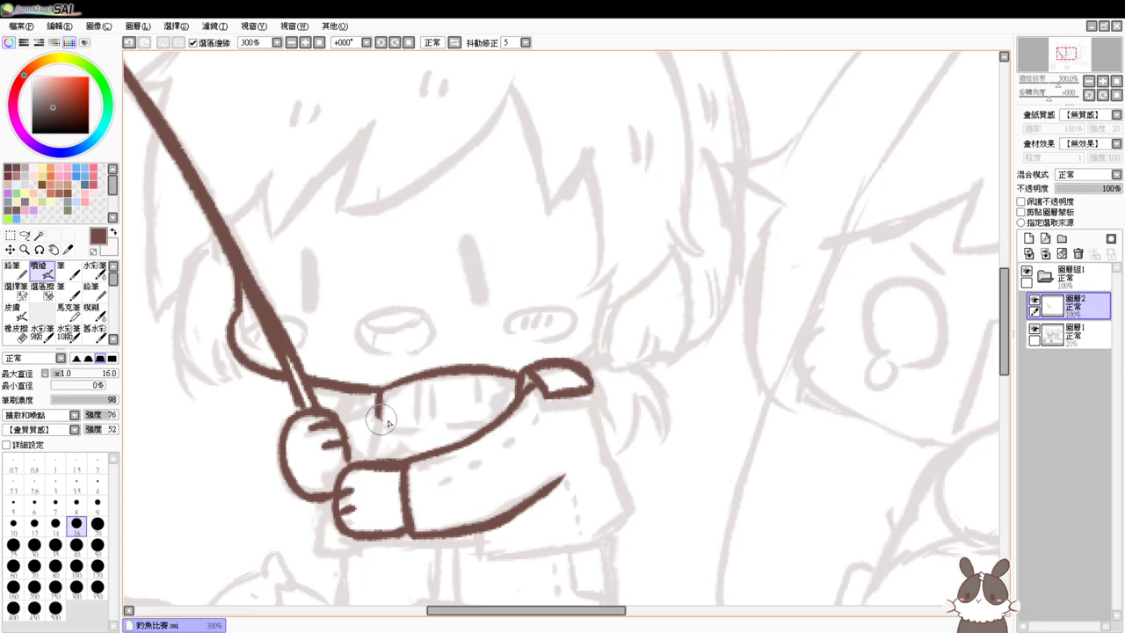
drag(381, 420, 514, 407)
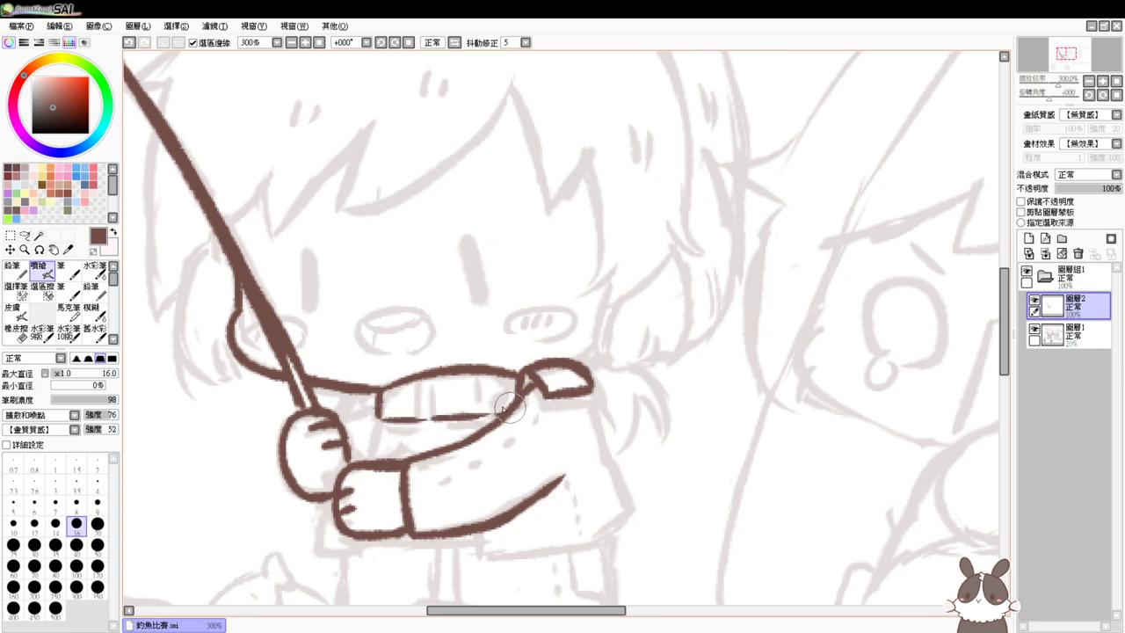
drag(397, 386, 396, 417)
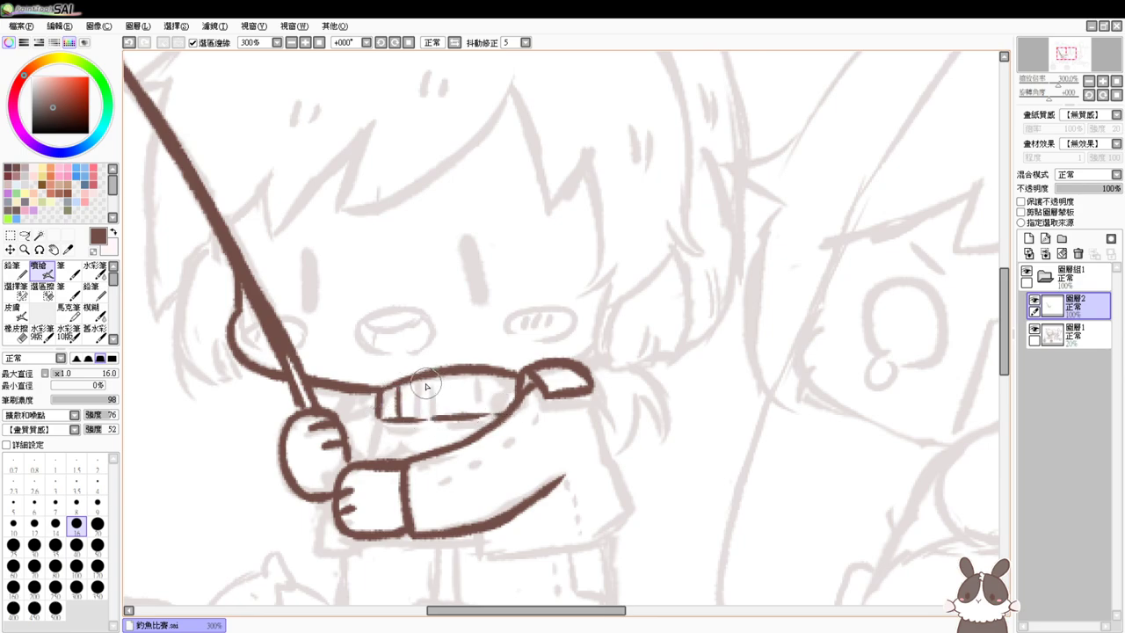
drag(428, 372, 427, 413)
drag(467, 371, 465, 408)
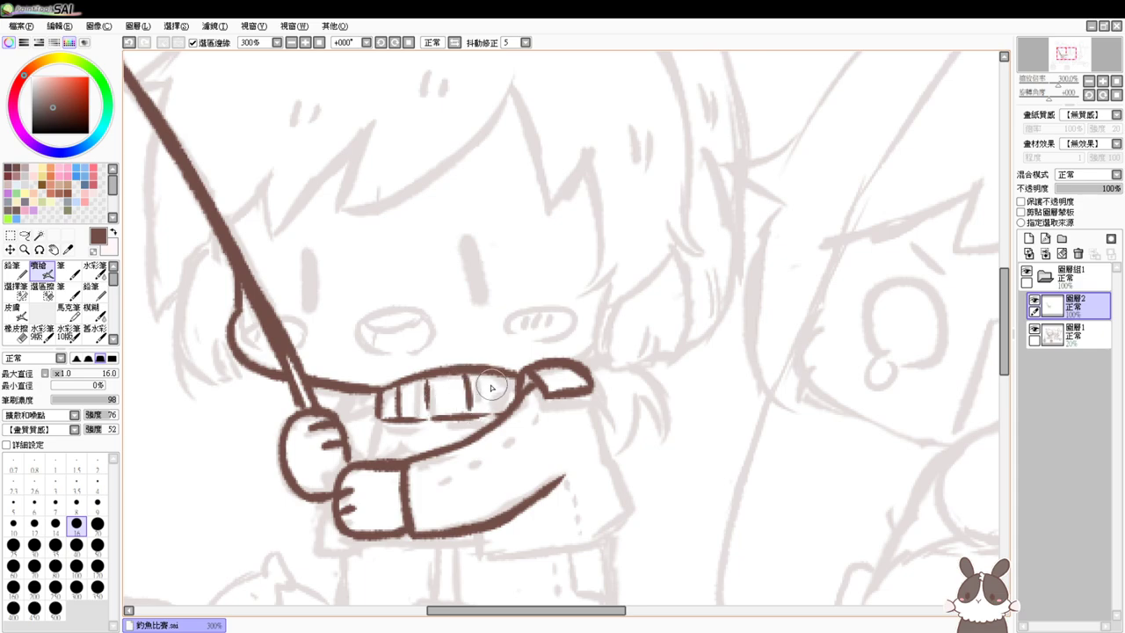
Ink the small scarf end beside the rod, then the jacket's outer back edge and hem over the sketch
mouse_move(364, 391)
mouse_down()
mouse_move(356, 415)
mouse_move(376, 416)
mouse_up()
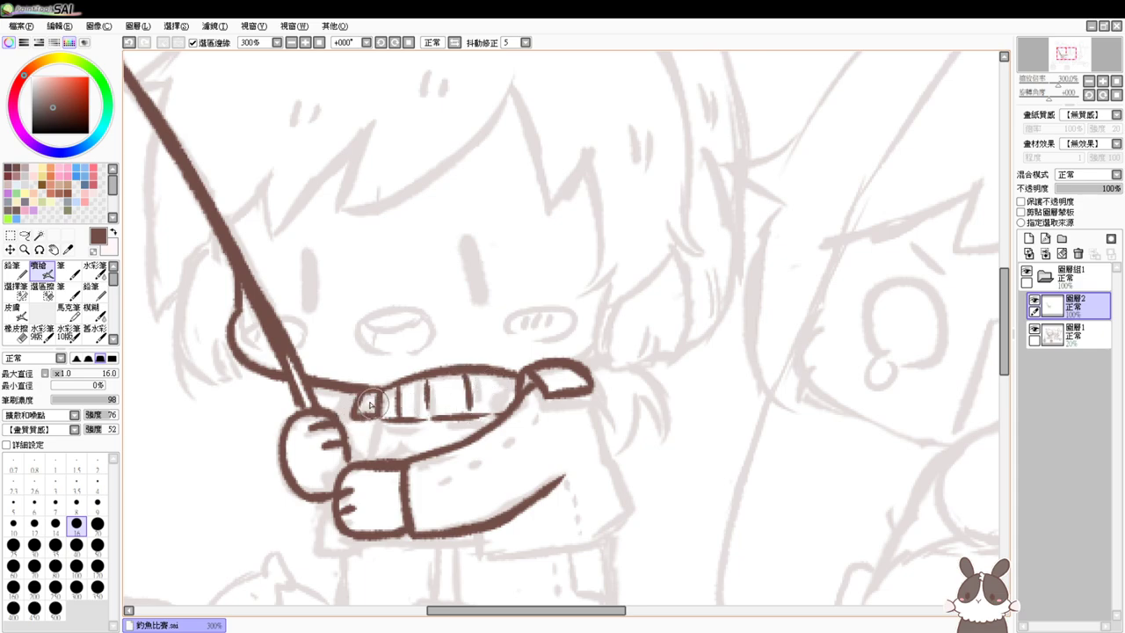
drag(608, 433, 594, 368)
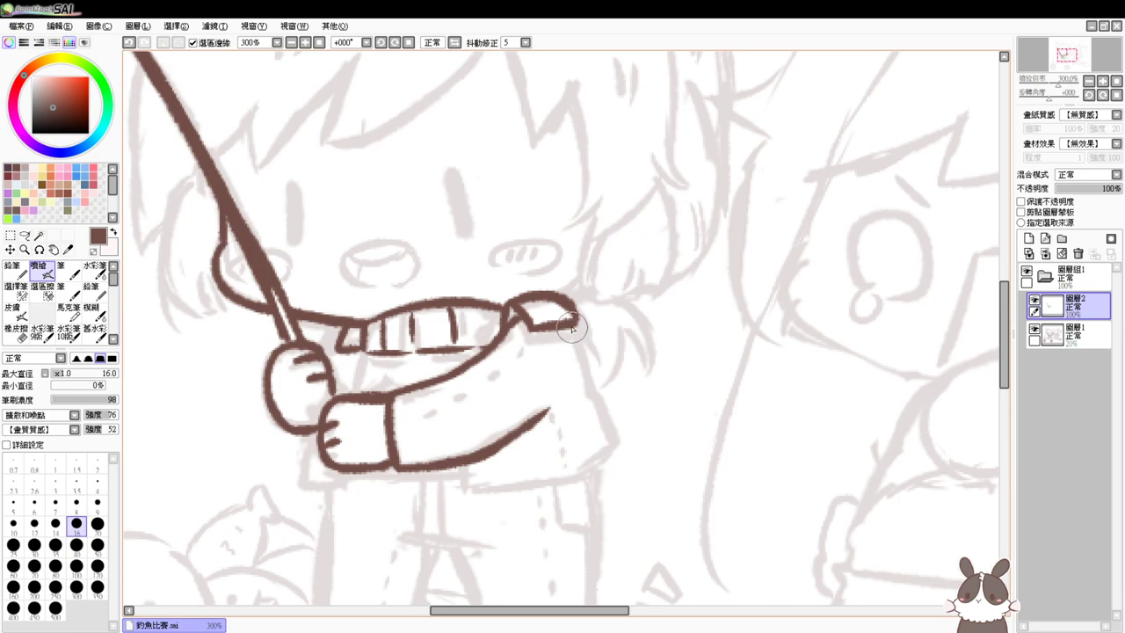
drag(572, 328, 588, 386)
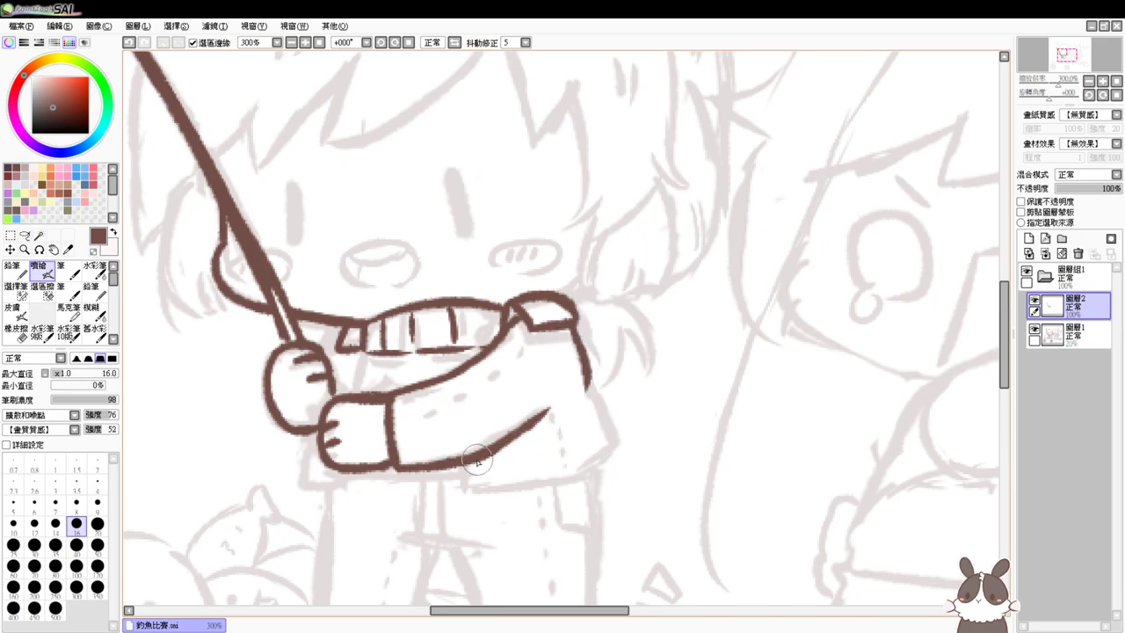
mouse_move(472, 466)
mouse_down()
mouse_move(476, 485)
mouse_move(567, 473)
mouse_up()
click(585, 392)
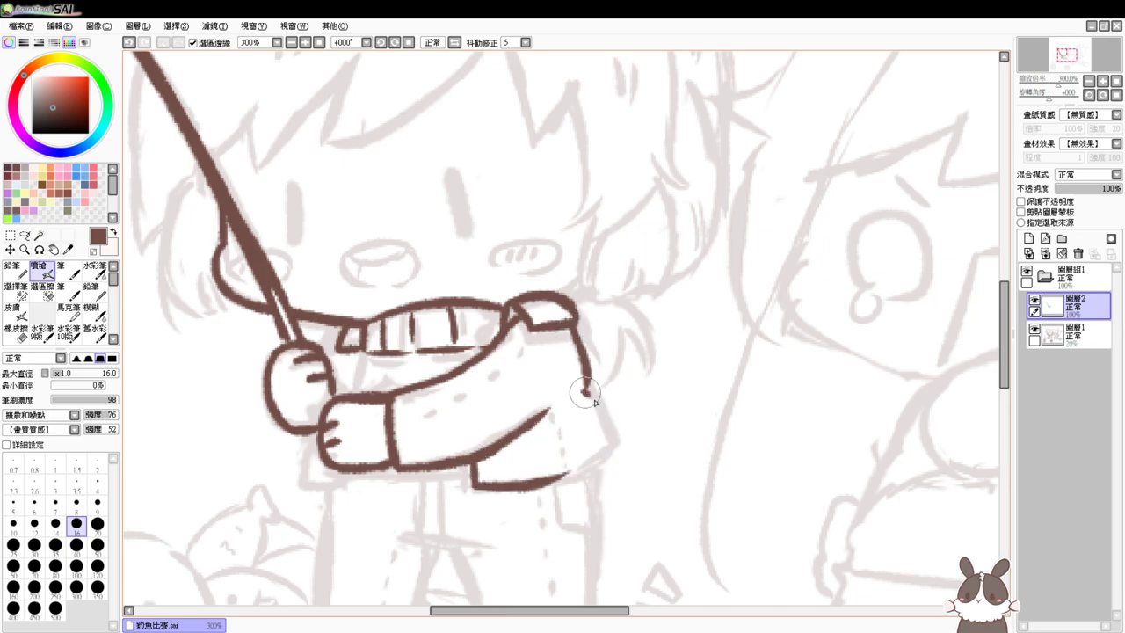
key(ctrl+z)
mouse_move(585, 393)
mouse_down()
mouse_move(615, 429)
mouse_move(567, 476)
mouse_up()
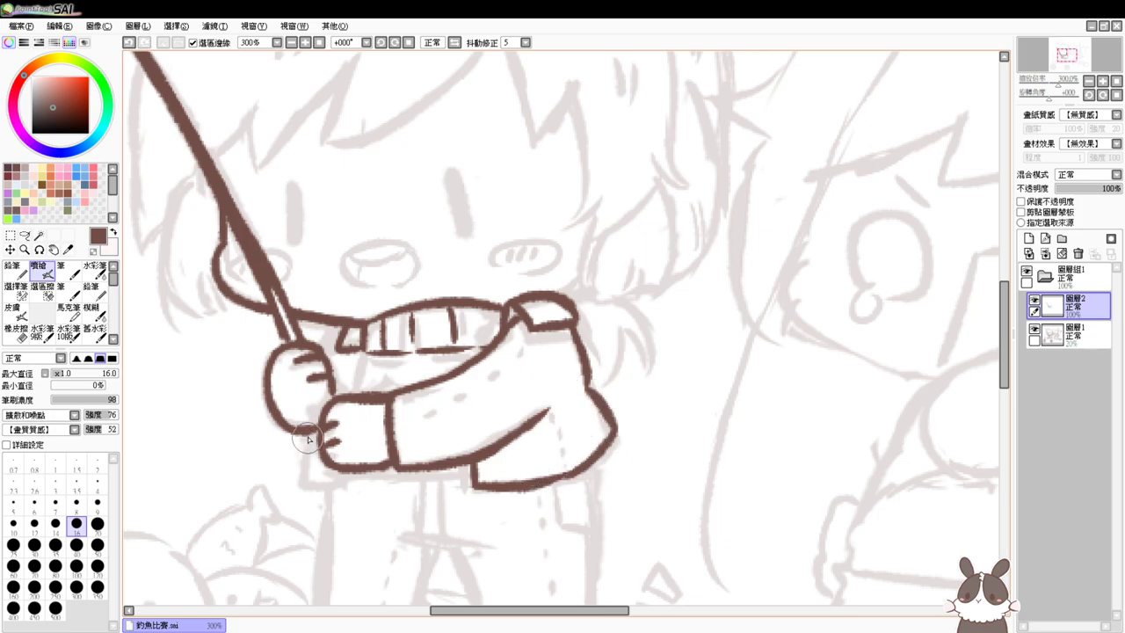
Ink the jacket's front corner below the fists and its front opening edge beside the raised hand
mouse_move(308, 440)
mouse_down()
mouse_move(295, 464)
mouse_move(318, 479)
mouse_move(338, 466)
mouse_up()
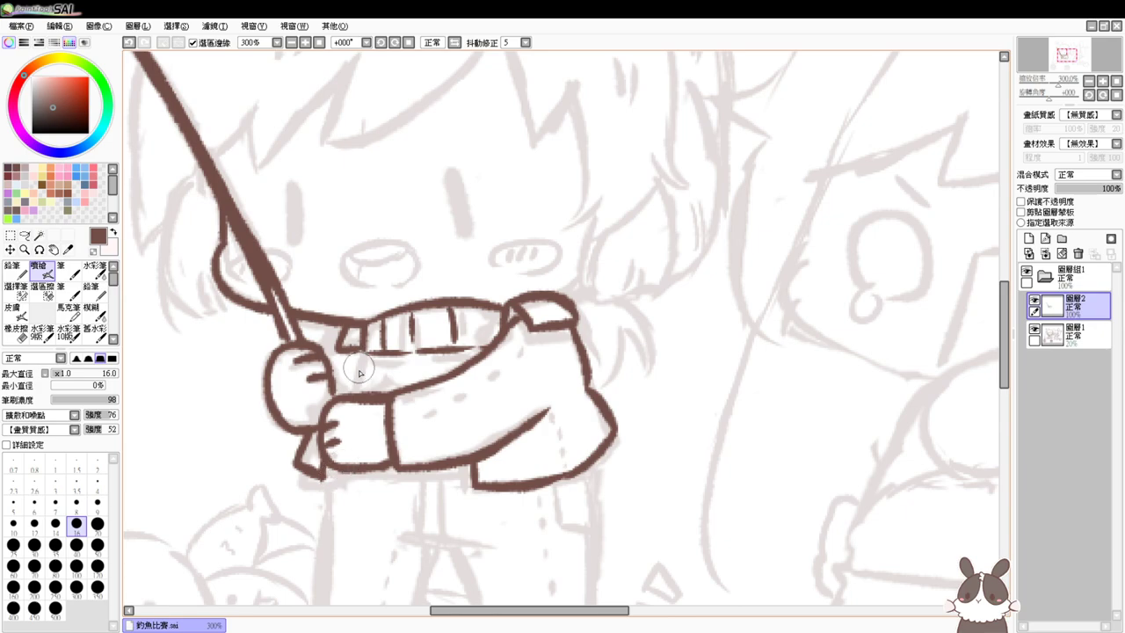
drag(362, 353, 354, 395)
drag(337, 347, 331, 368)
key(ctrl+z)
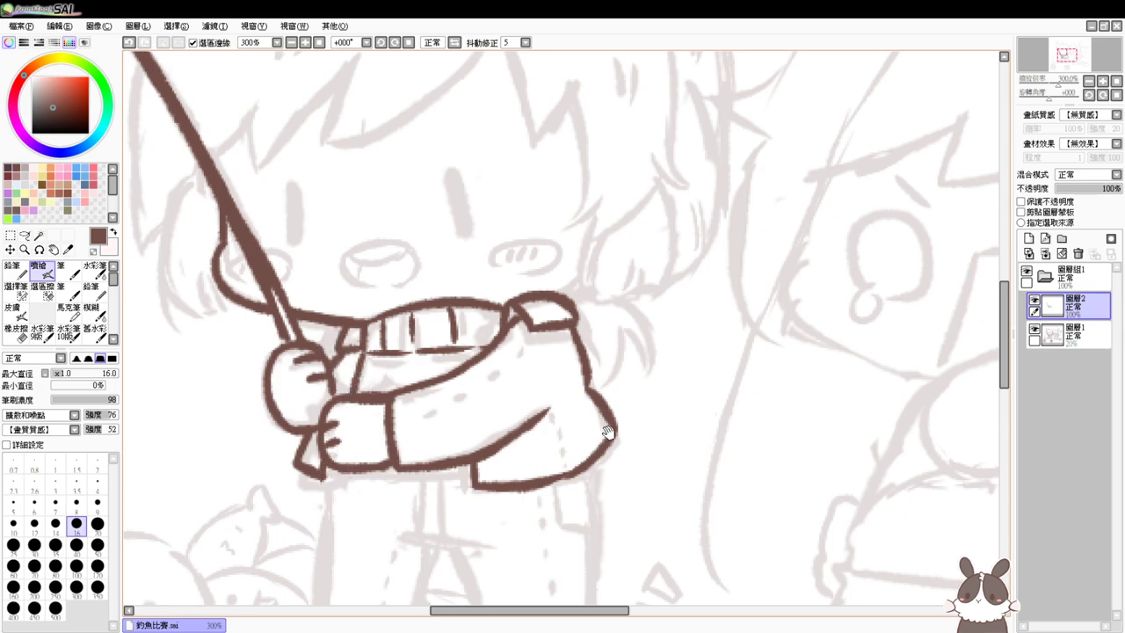
drag(606, 433, 603, 391)
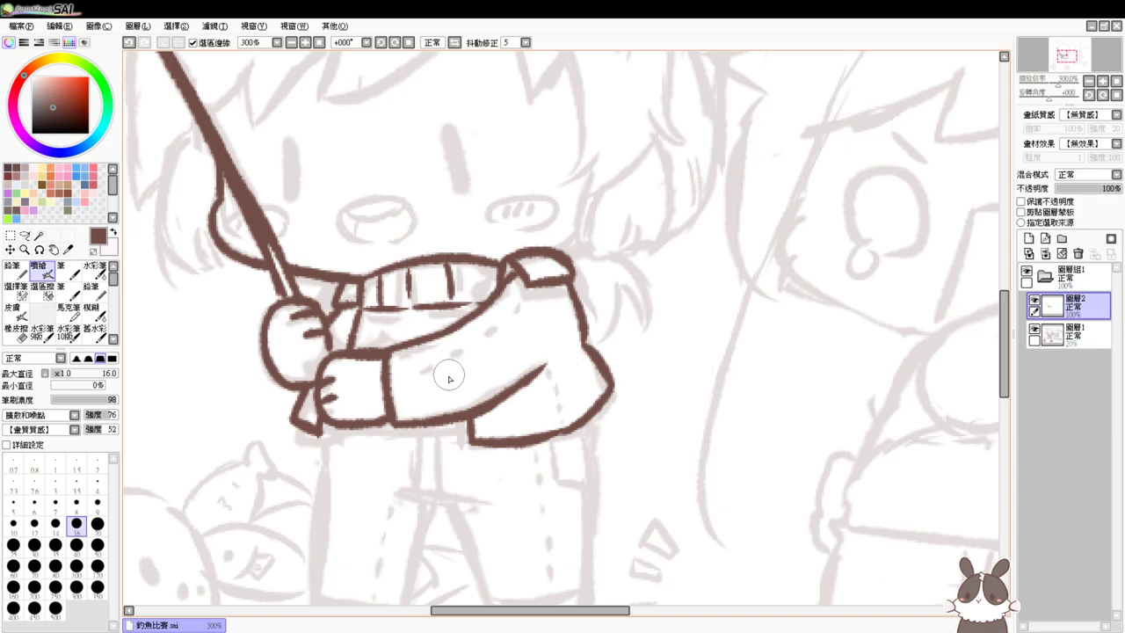
drag(329, 345, 314, 408)
drag(328, 322, 341, 339)
key(ctrl+z)
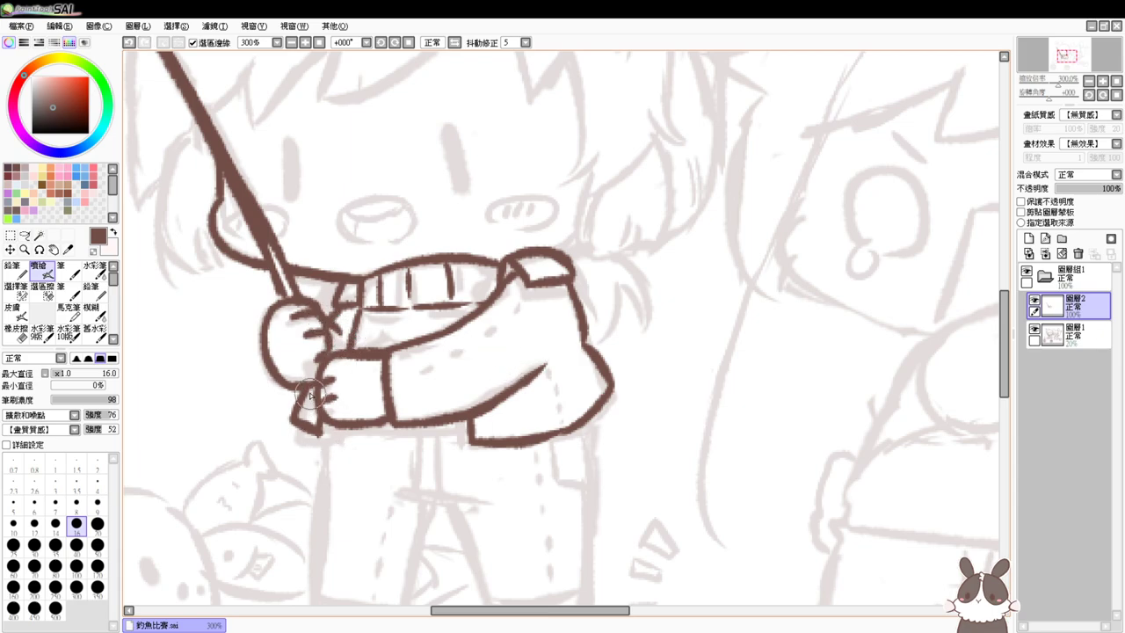
Ink the fishing rod's handle end sticking out below the lower fist
drag(316, 378, 332, 450)
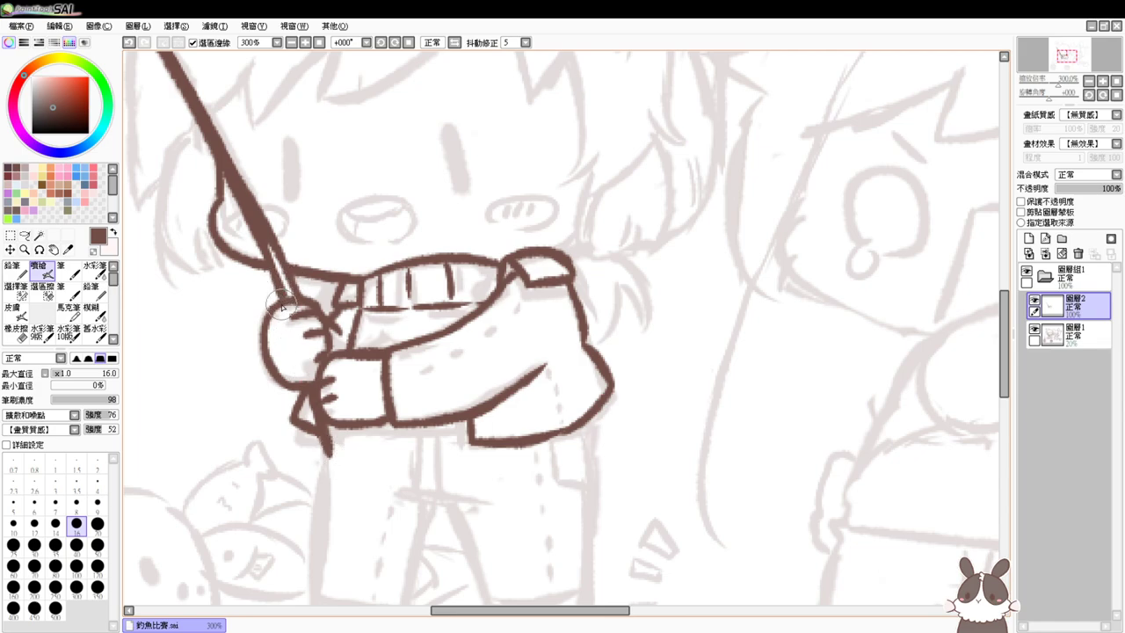
mouse_move(332, 450)
mouse_down()
mouse_move(328, 461)
mouse_move(356, 468)
mouse_up()
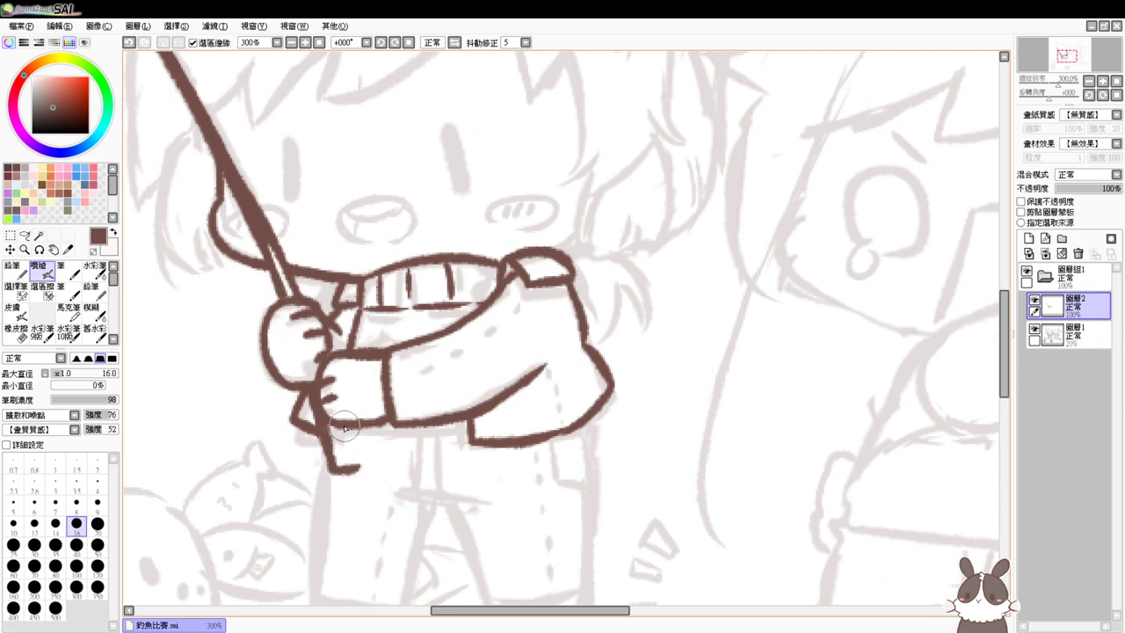
drag(345, 427, 357, 467)
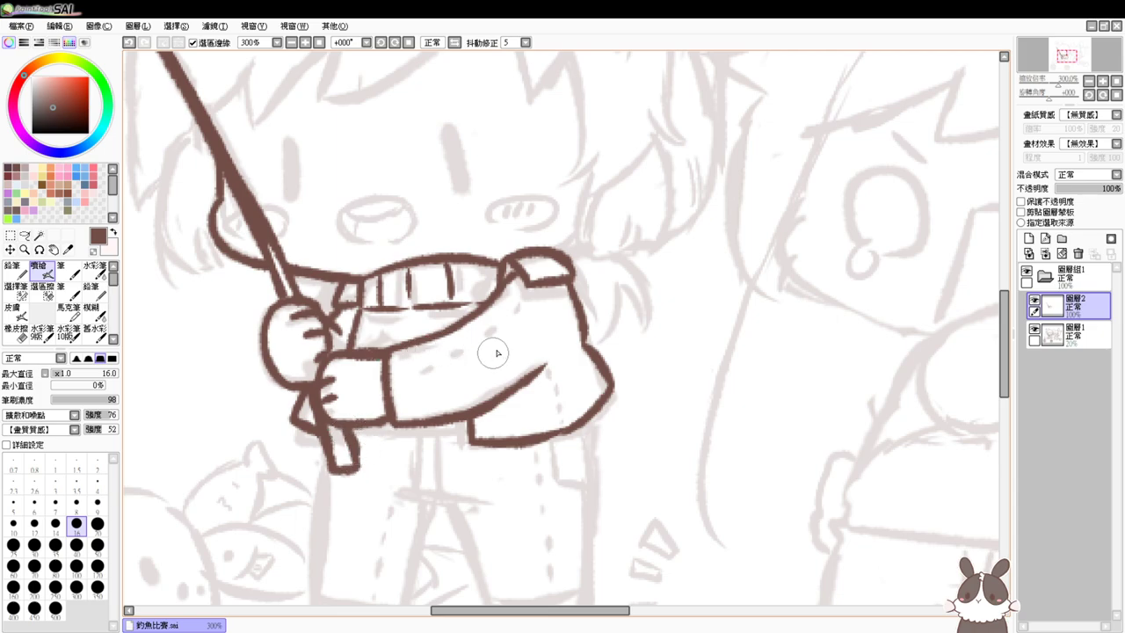
Ink dashed stitching along the sleeve and down the jacket's side, and extend the sleeve's lower line upward
drag(403, 368, 507, 306)
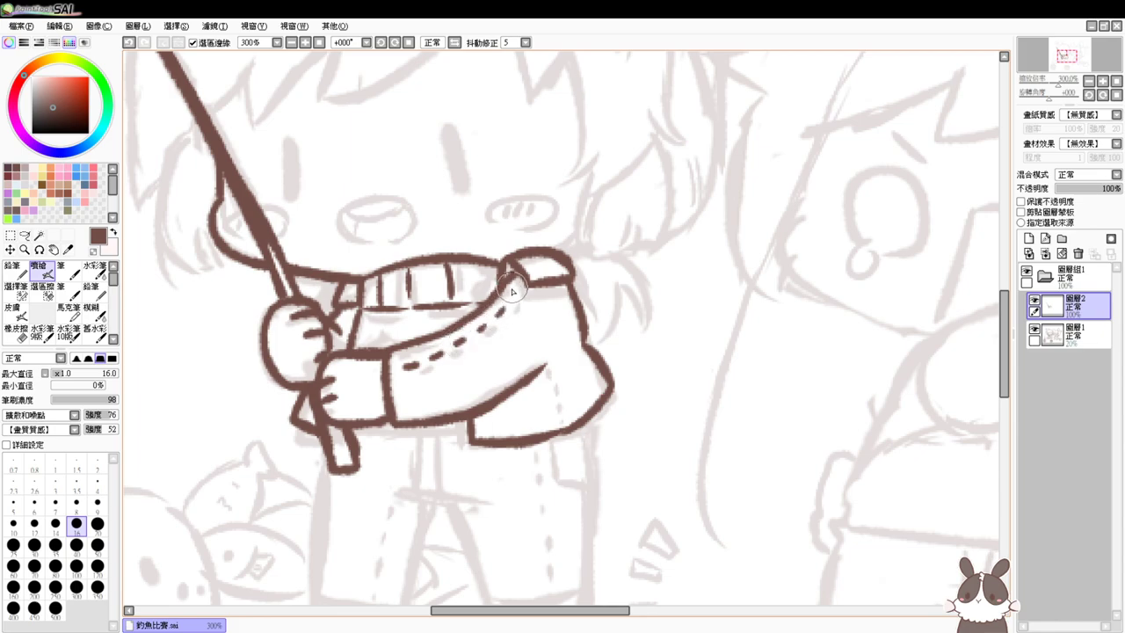
drag(558, 341, 542, 365)
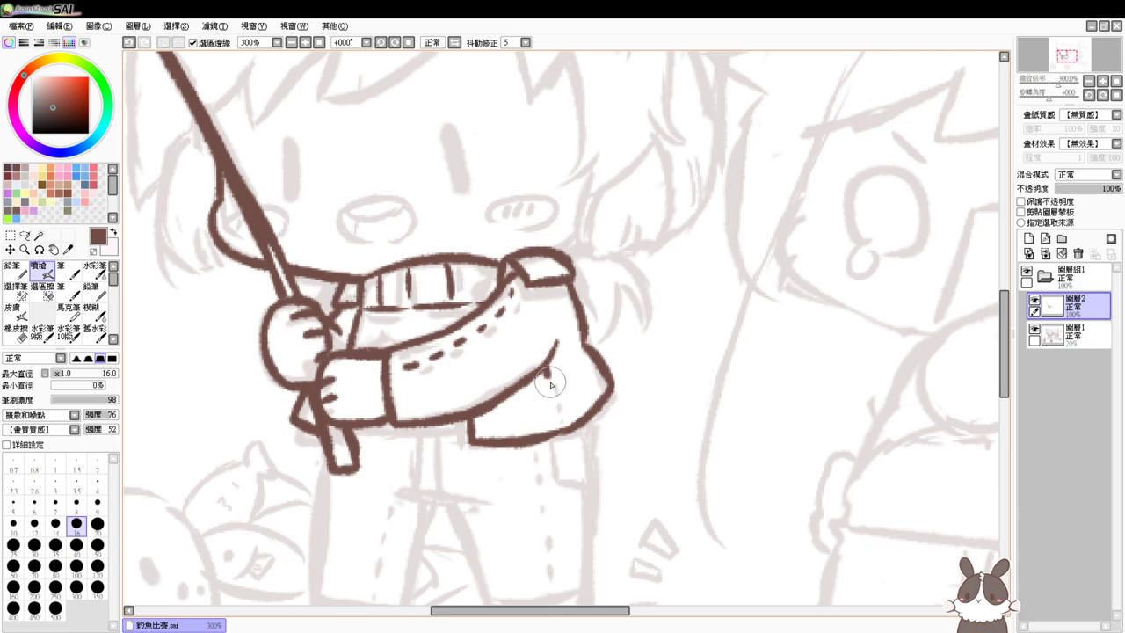
drag(549, 383, 556, 427)
drag(534, 463, 550, 435)
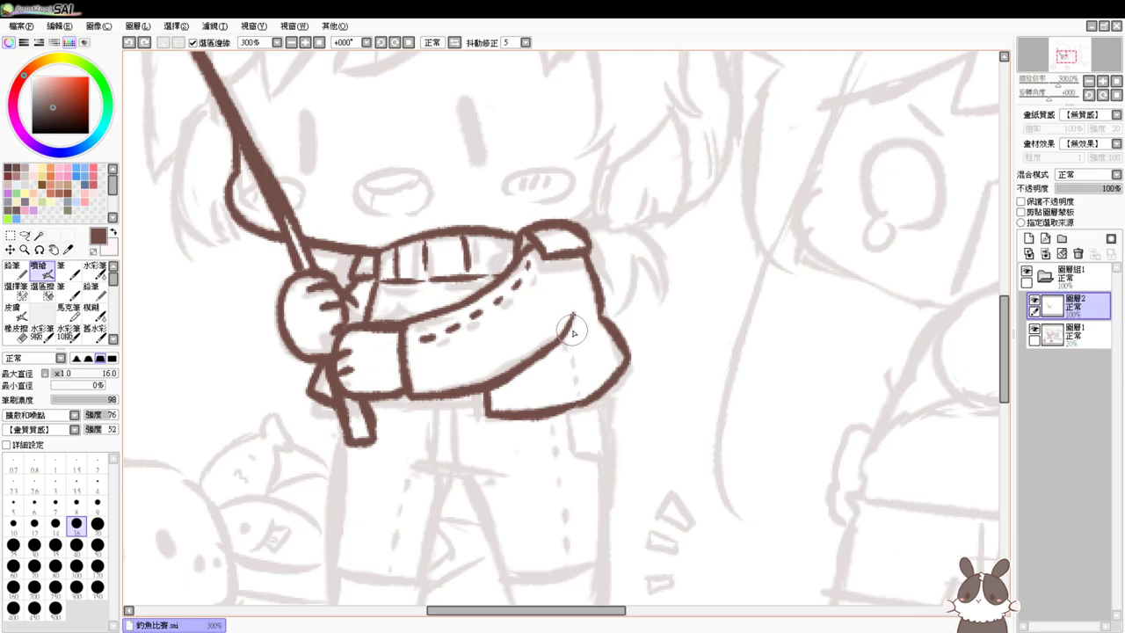
key(ctrl+z)
drag(573, 315, 576, 334)
key(ctrl+z)
drag(577, 345, 581, 394)
Ink the trouser fly as two vertical lines and add the crease strokes across the crotch
mouse_move(437, 410)
mouse_down()
mouse_move(447, 466)
mouse_move(457, 458)
mouse_up()
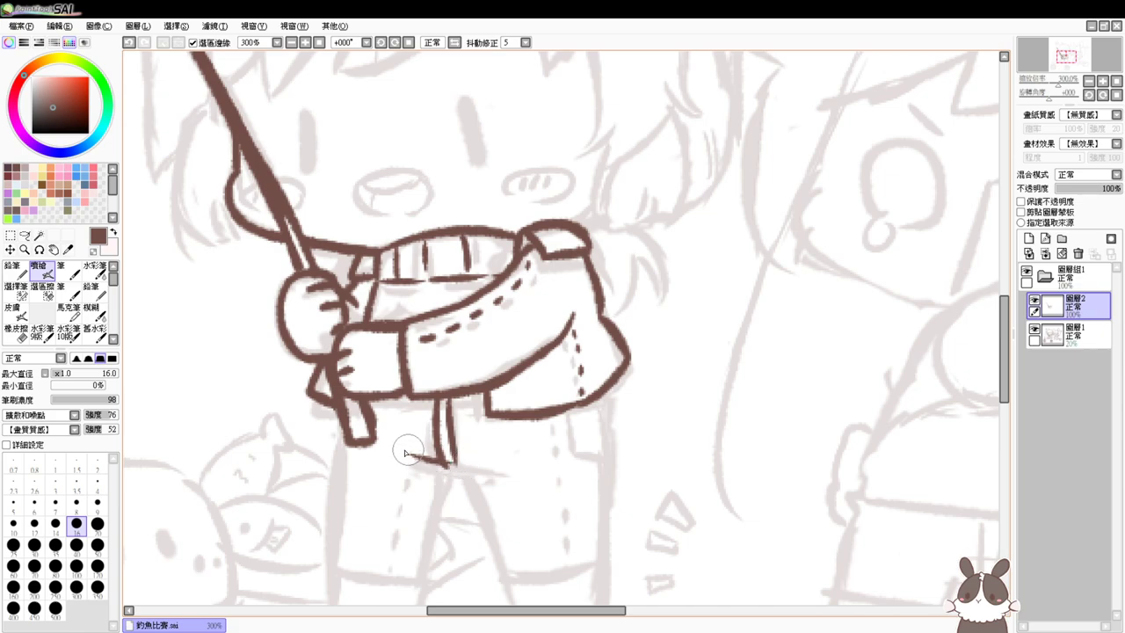
drag(410, 454, 497, 465)
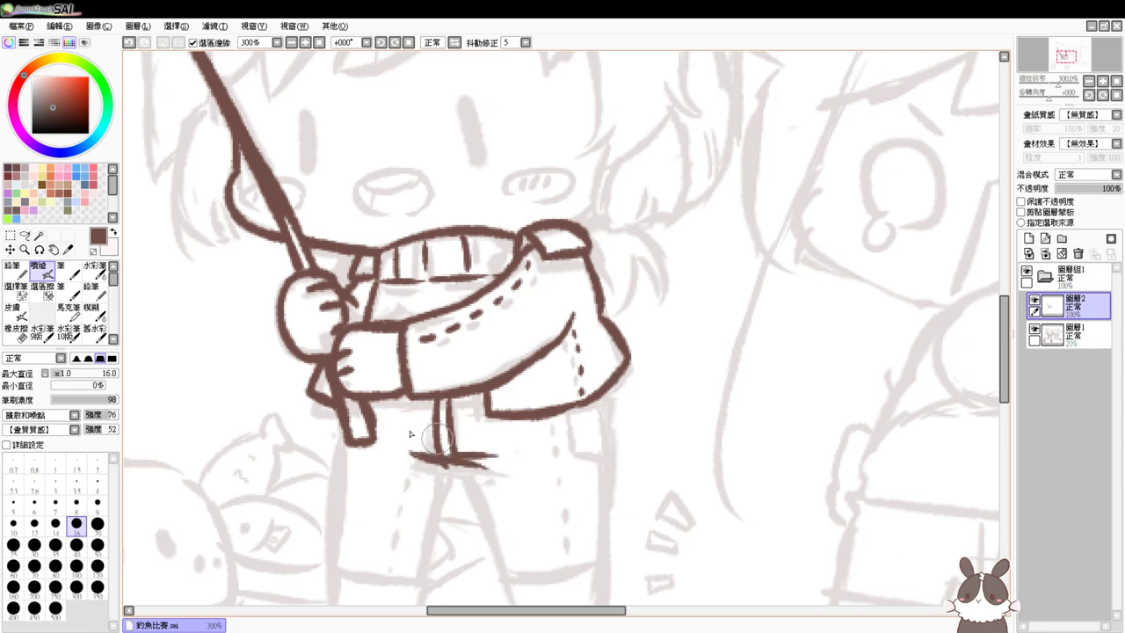
drag(411, 456, 416, 375)
Ink the leg on the side away from the rod, including its foot outline and trouser cuff line
click(612, 311)
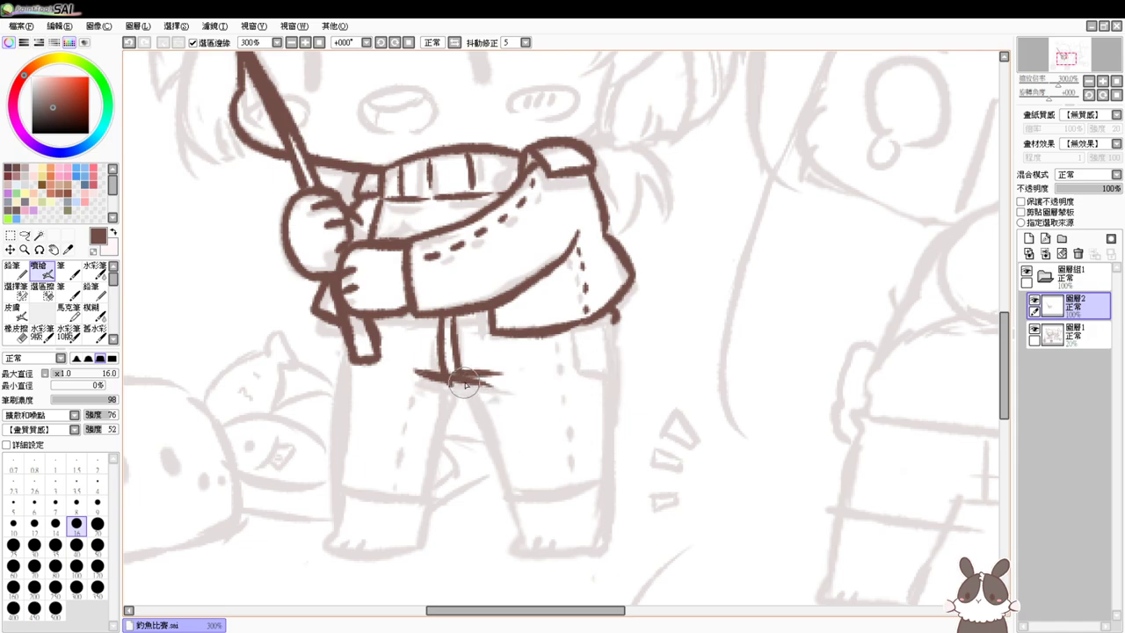
drag(466, 384, 512, 504)
drag(614, 316, 604, 516)
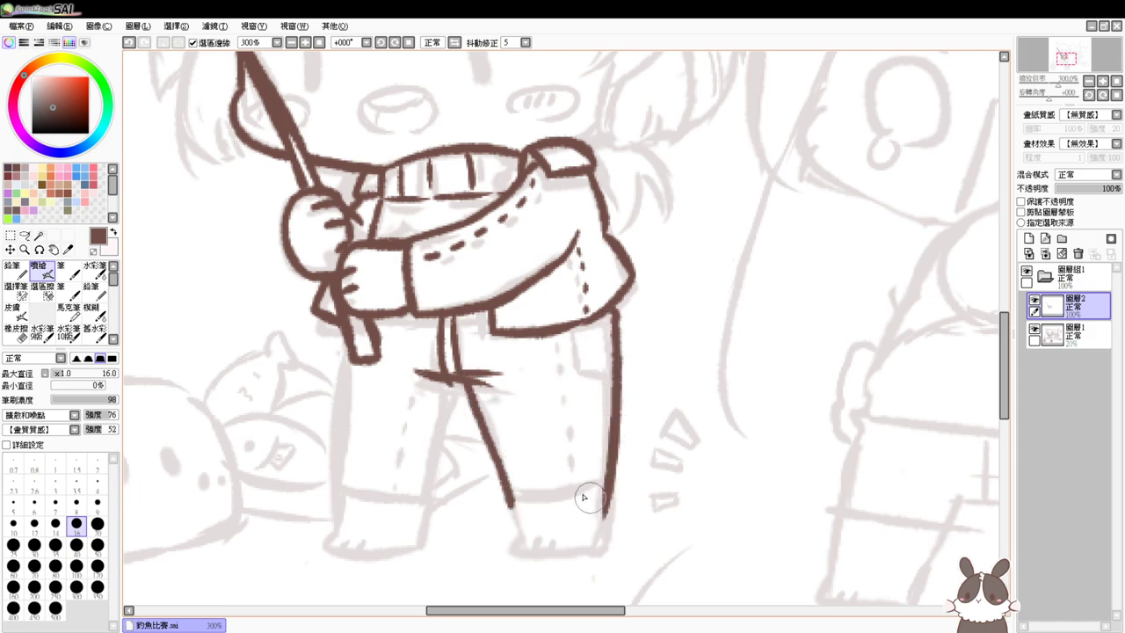
mouse_move(511, 506)
mouse_down()
mouse_move(513, 542)
mouse_move(530, 550)
mouse_move(520, 552)
mouse_move(607, 520)
mouse_up()
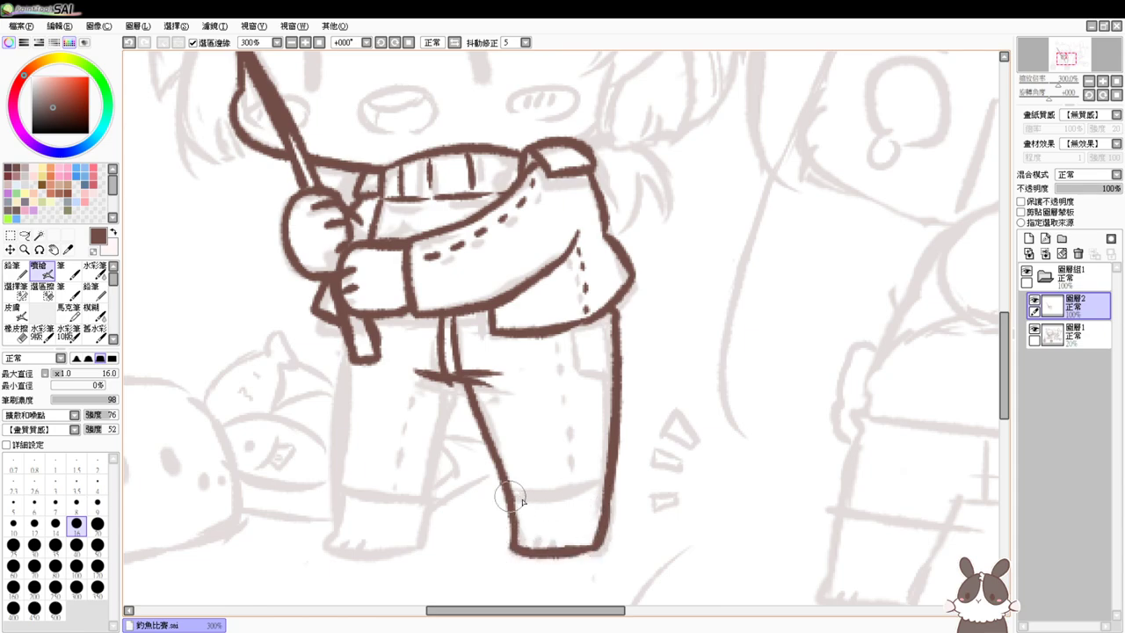
drag(512, 499, 601, 490)
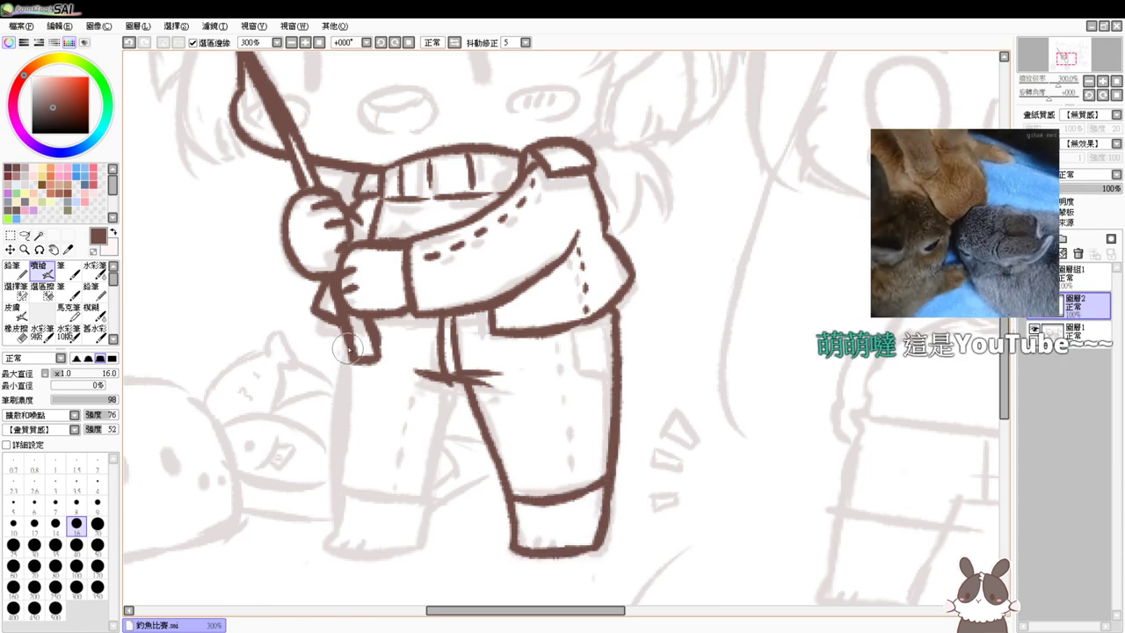
Ink the leg below the rod handle, including its foot outline and trouser cuff line
drag(347, 350, 332, 513)
key(ctrl+z)
drag(354, 362, 330, 538)
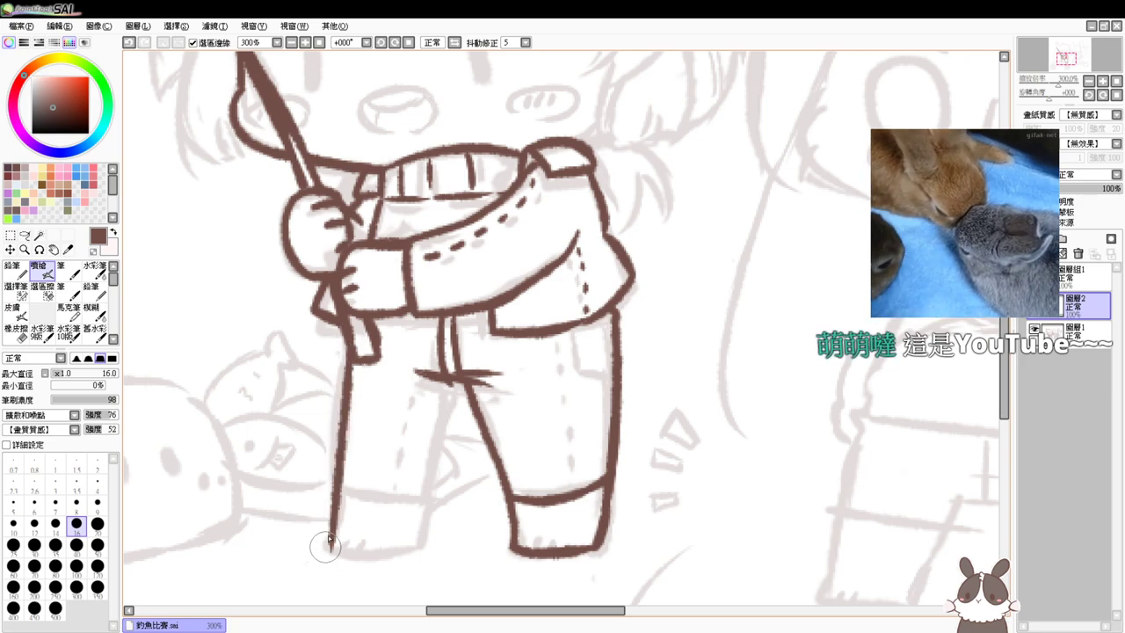
drag(452, 369, 421, 536)
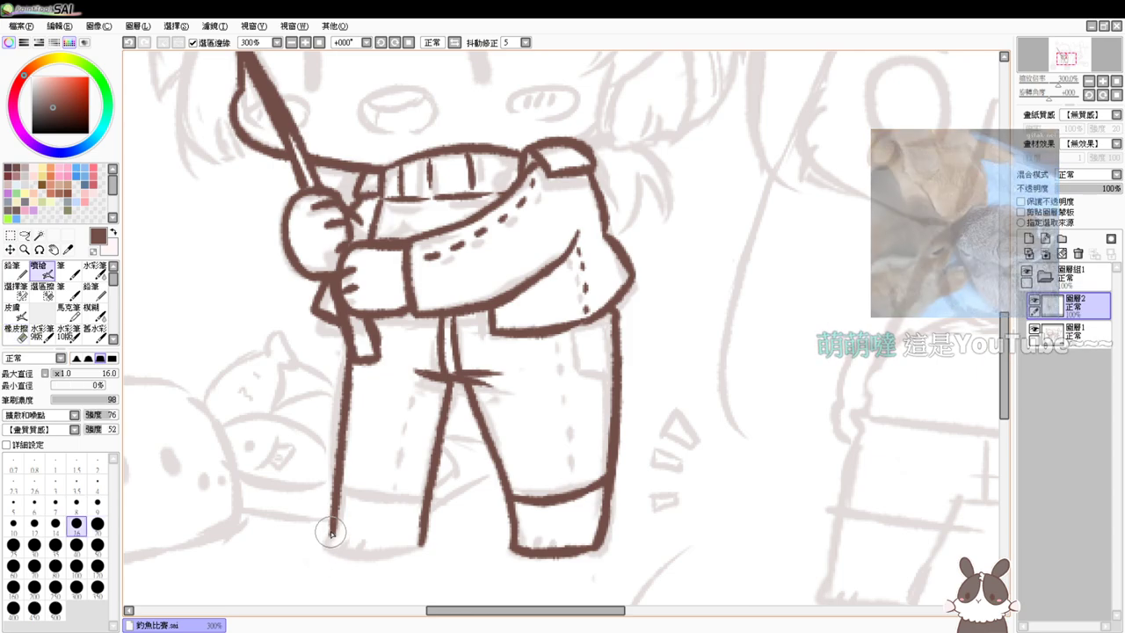
mouse_move(329, 532)
mouse_down()
mouse_move(420, 545)
mouse_move(392, 555)
mouse_up()
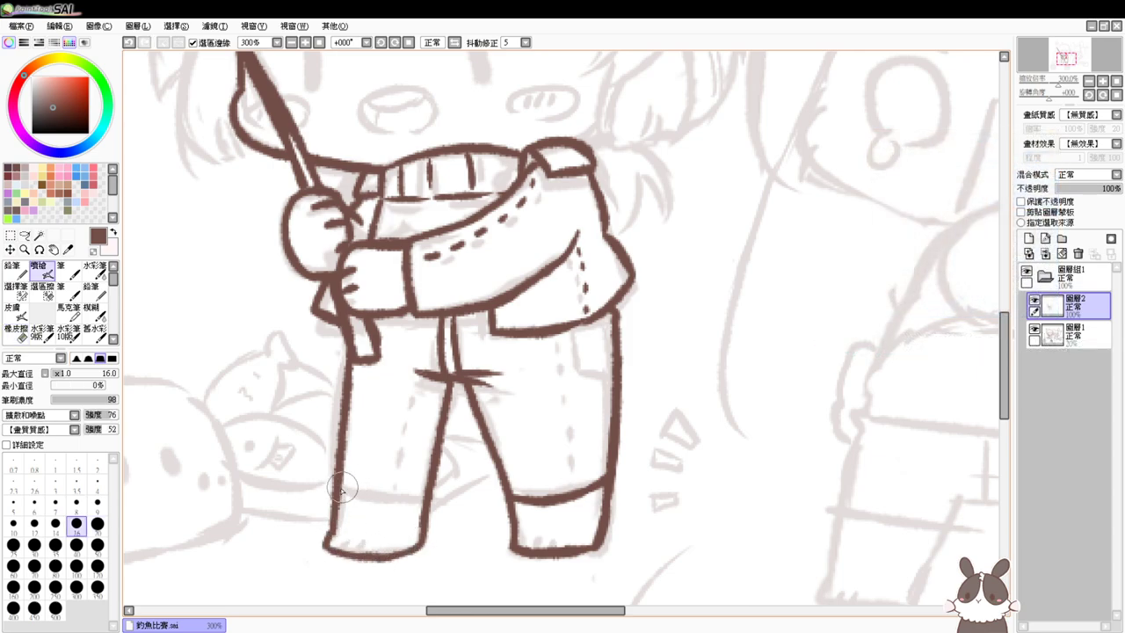
drag(338, 490, 423, 493)
key(ctrl+z)
drag(337, 492, 425, 494)
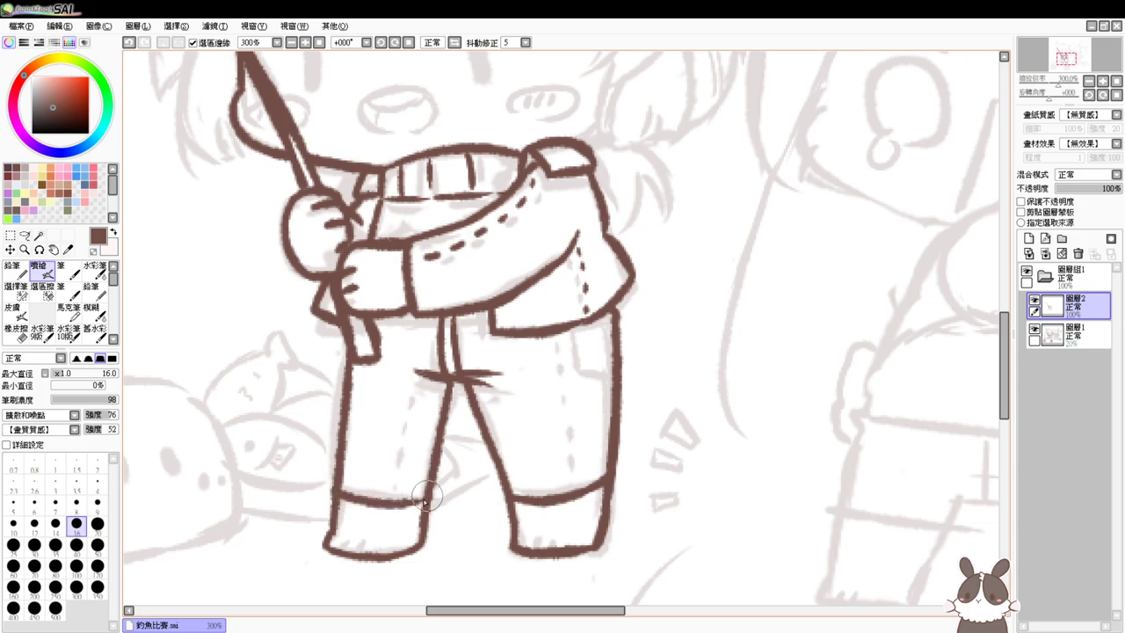
Ink the dashed stitching down both trouser legs, the side pocket, and the toe marks on the feet
drag(426, 384, 425, 392)
drag(425, 397, 419, 448)
drag(419, 454, 417, 473)
drag(417, 477, 414, 495)
mouse_move(571, 331)
mouse_down()
mouse_move(616, 366)
mouse_move(592, 365)
mouse_move(578, 381)
mouse_move(577, 469)
mouse_up()
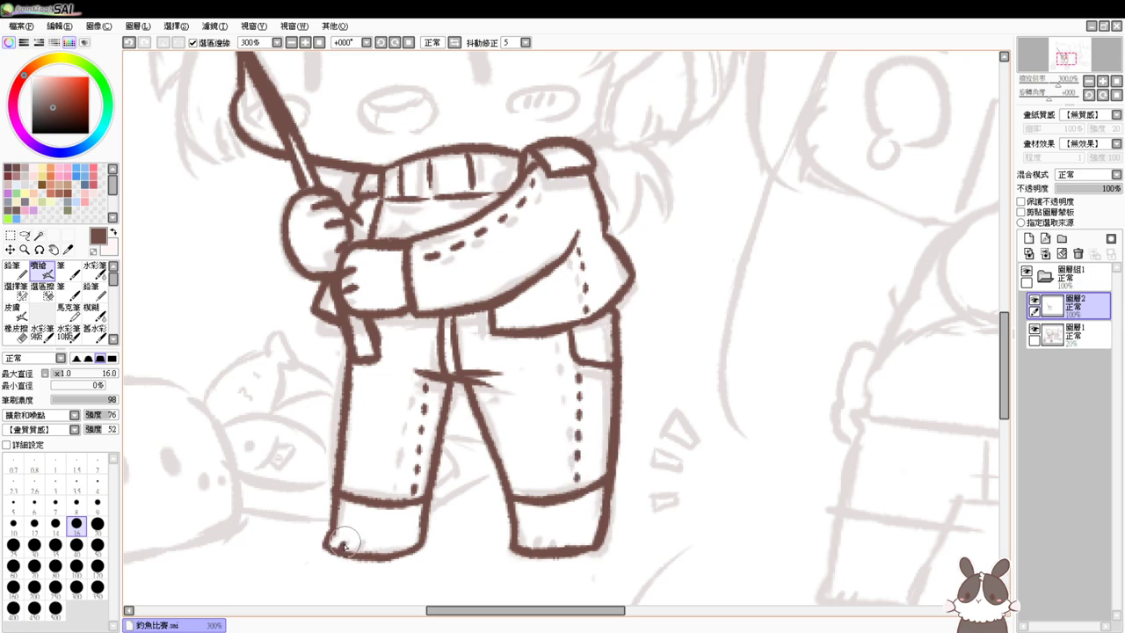
drag(361, 541, 363, 551)
mouse_move(538, 541)
mouse_down()
mouse_move(535, 551)
mouse_move(555, 549)
mouse_up()
Ink the small fringe spike next to the rod and the diagonal strand rising from its tip
key(space)
drag(552, 417, 585, 530)
drag(553, 440, 581, 538)
drag(562, 435, 575, 529)
drag(553, 490, 558, 529)
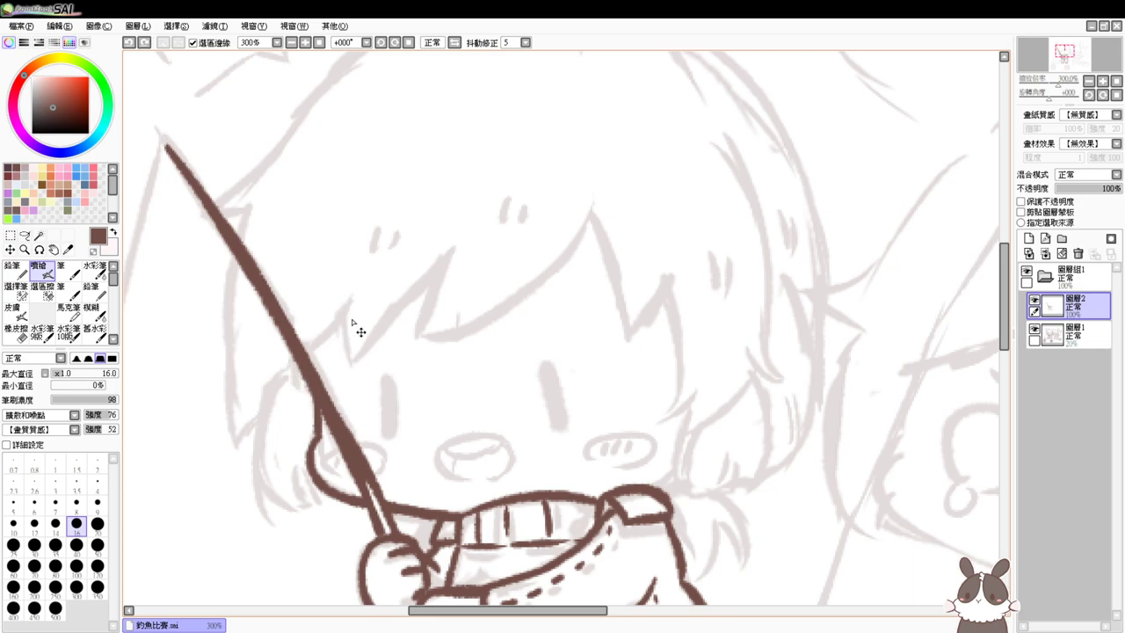
drag(351, 306, 310, 359)
drag(350, 309, 352, 362)
key(ctrl+z)
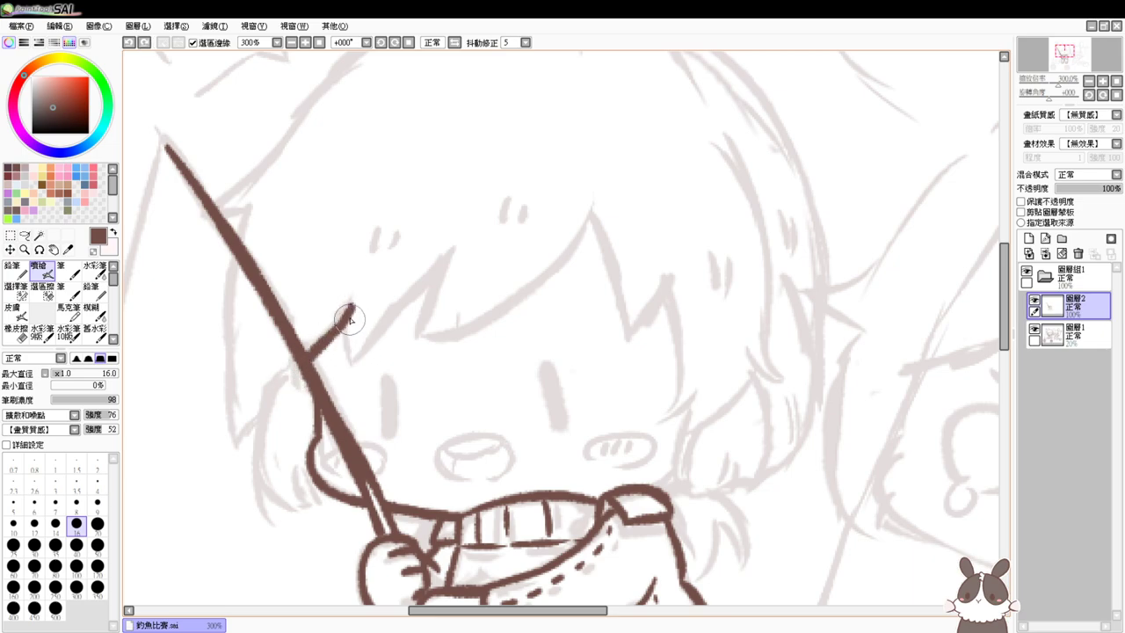
drag(351, 308, 351, 362)
key(ctrl+z)
drag(350, 308, 354, 359)
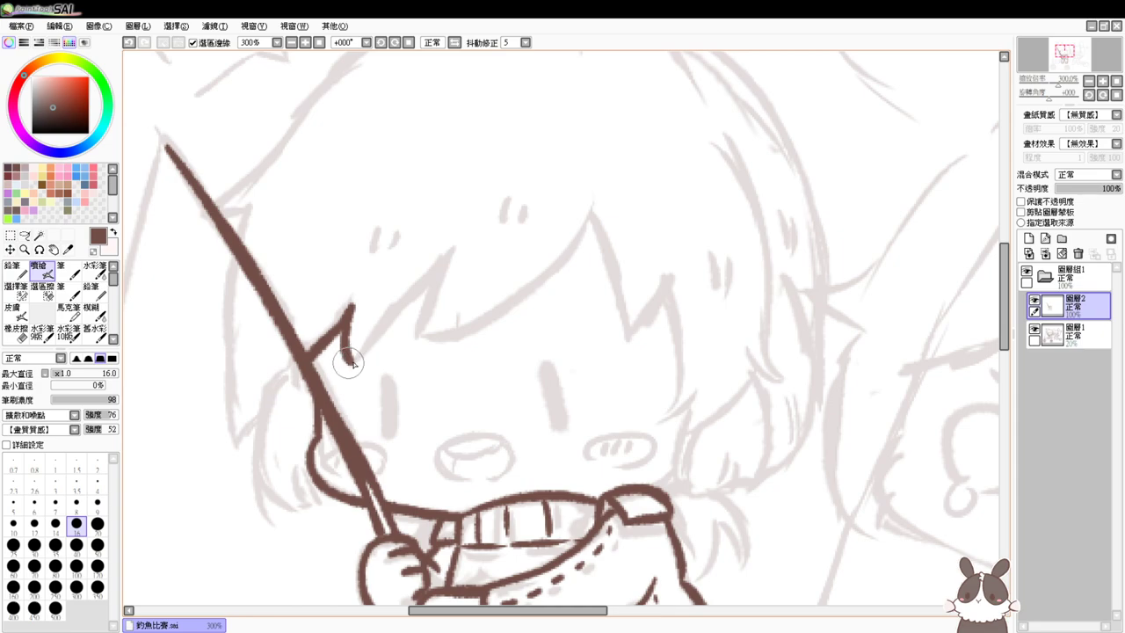
mouse_move(450, 263)
mouse_down()
mouse_move(356, 363)
mouse_move(436, 269)
mouse_move(391, 334)
mouse_up()
key(ctrl+z)
key(ctrl+z)
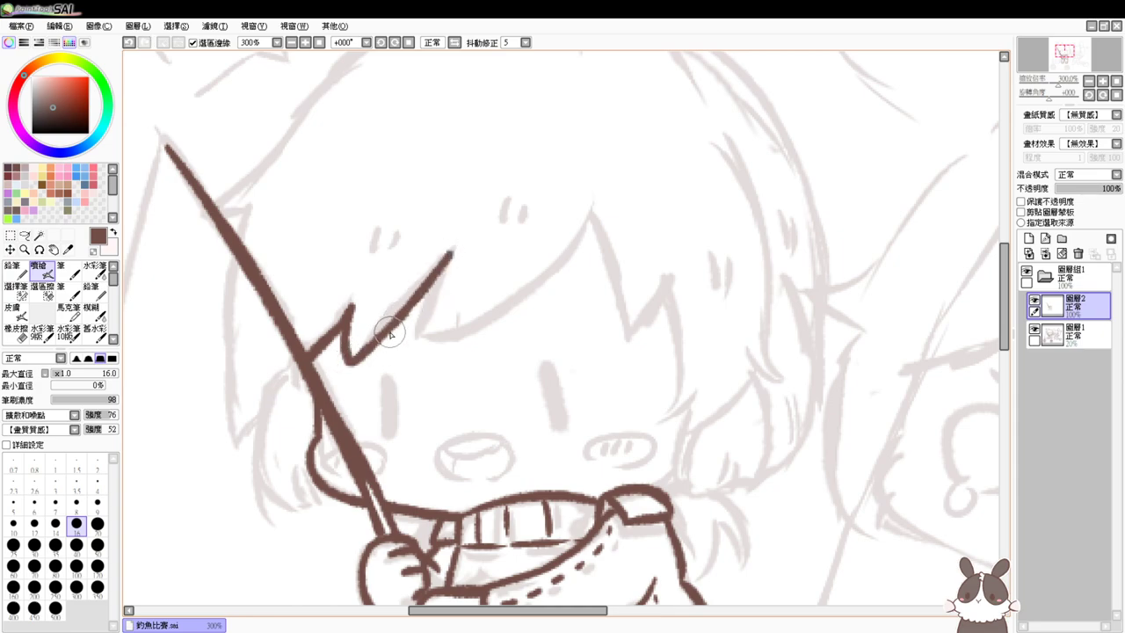
Ink the second fringe spike and the long curved lock sweeping up to the central peak of the bangs
drag(451, 257, 413, 347)
key(ctrl+z)
drag(451, 253, 419, 341)
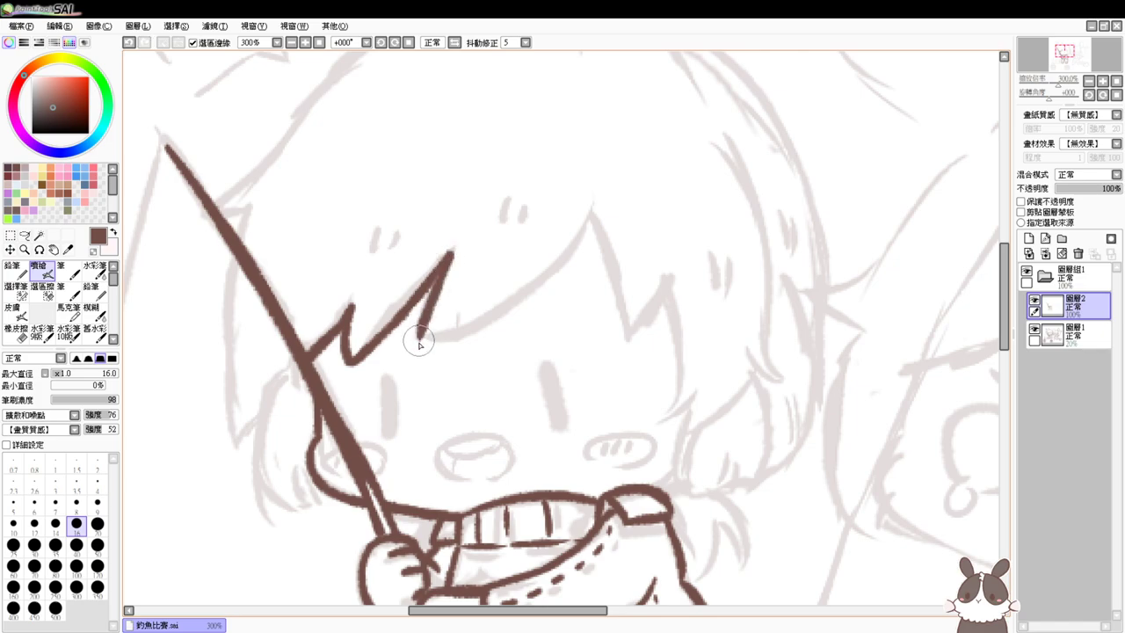
mouse_move(595, 221)
mouse_down()
mouse_move(455, 339)
mouse_move(425, 339)
mouse_up()
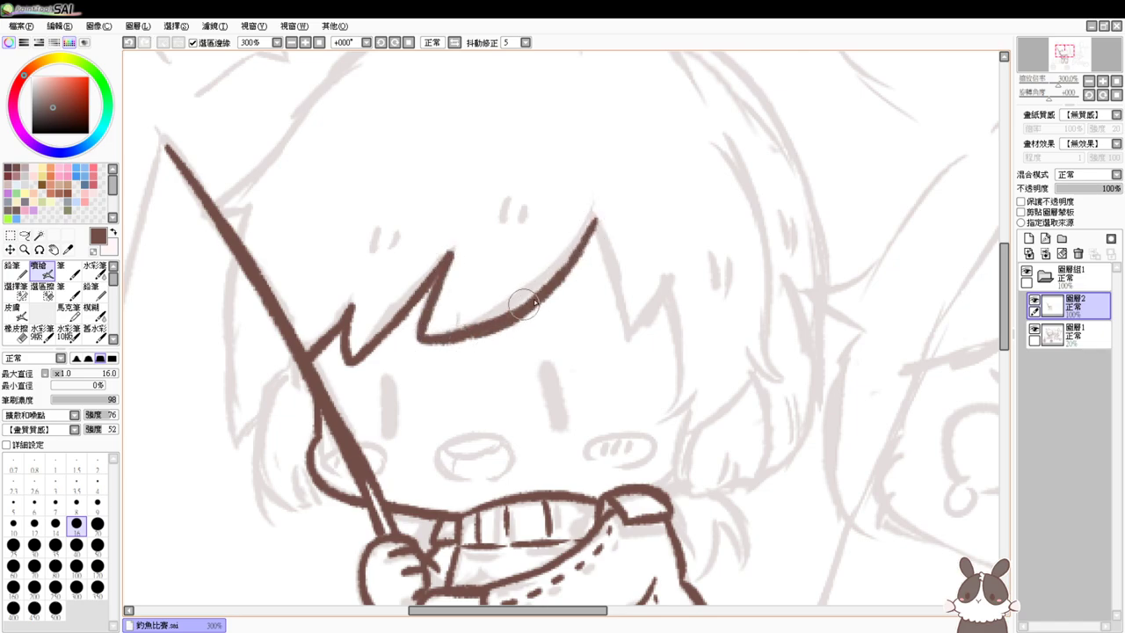
Ink the fringe from the central peak down to its next tip, up the small spike, and down beside the face
drag(595, 222, 626, 334)
key(ctrl+z)
mouse_move(595, 221)
mouse_down()
mouse_move(625, 332)
mouse_move(665, 283)
mouse_up()
key(ctrl+z)
mouse_move(625, 334)
mouse_down()
mouse_move(666, 295)
mouse_move(674, 387)
mouse_up()
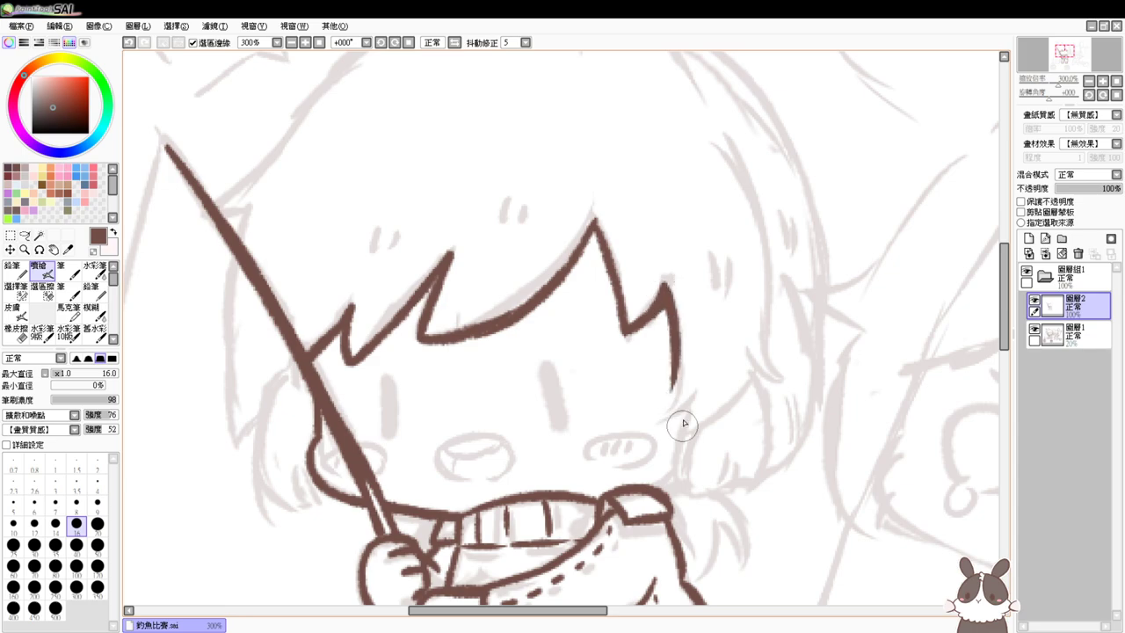
Ink the pointed lower tip of the side lock and its curved underside sweeping outward from the cheek
mouse_move(671, 334)
mouse_down()
mouse_move(661, 429)
mouse_move(687, 402)
mouse_move(661, 429)
mouse_up()
key(ctrl+z)
key(ctrl+z)
key(ctrl+z)
key(ctrl+z)
mouse_move(756, 370)
mouse_down()
mouse_move(685, 437)
mouse_move(703, 426)
mouse_up()
drag(753, 376, 740, 403)
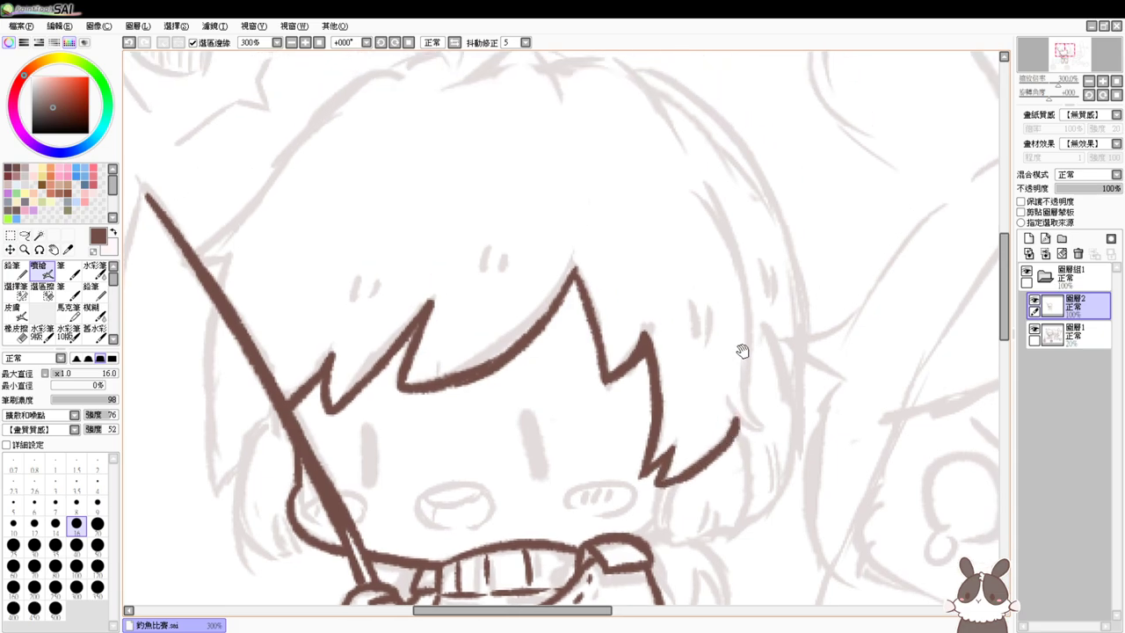
Ink the long outer contour of the side hair and join it to the side lock with a short jagged end
drag(707, 183, 748, 333)
key(ctrl+z)
mouse_move(703, 185)
mouse_down()
mouse_move(755, 327)
mouse_move(747, 422)
mouse_move(756, 434)
mouse_up()
mouse_move(736, 376)
mouse_down()
mouse_move(796, 395)
mouse_move(801, 428)
mouse_up()
key(ctrl+z)
key(ctrl+z)
key(ctrl+z)
drag(713, 422, 832, 385)
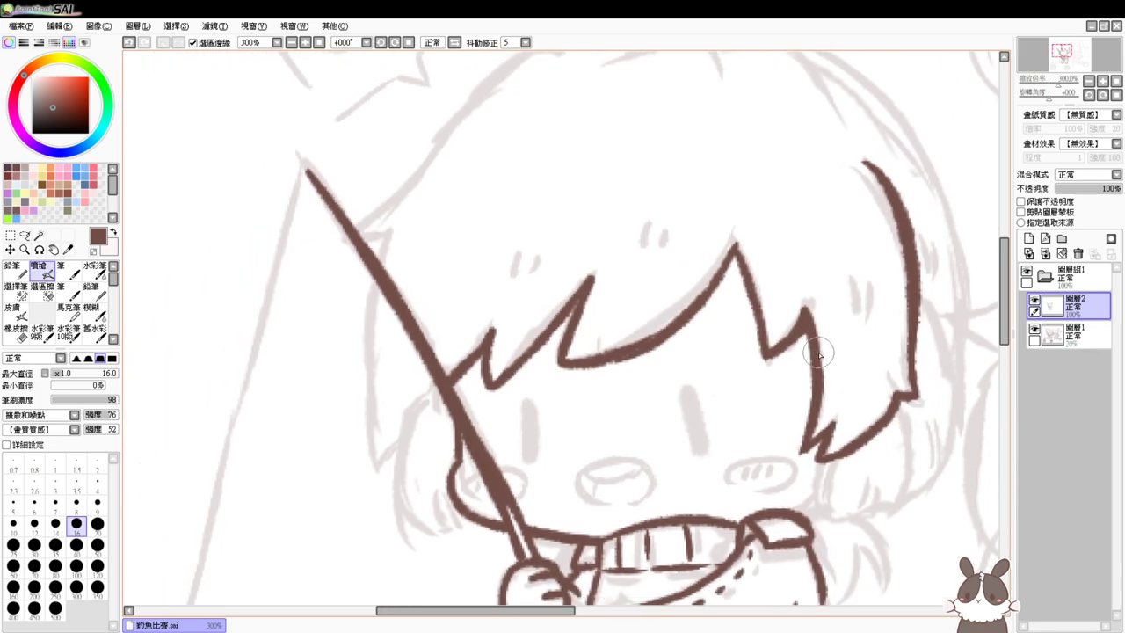
Ink the side hair behind the fishing rod, with its pointed outer contour and the smaller lock curving down beside the cheek
drag(392, 236, 365, 458)
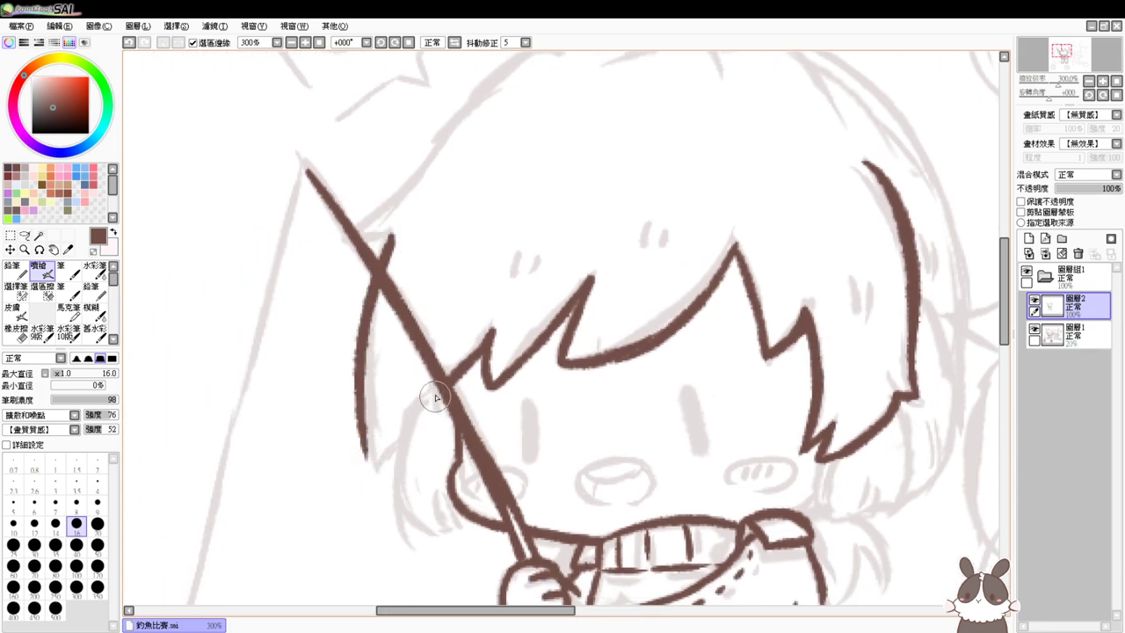
drag(441, 405, 422, 527)
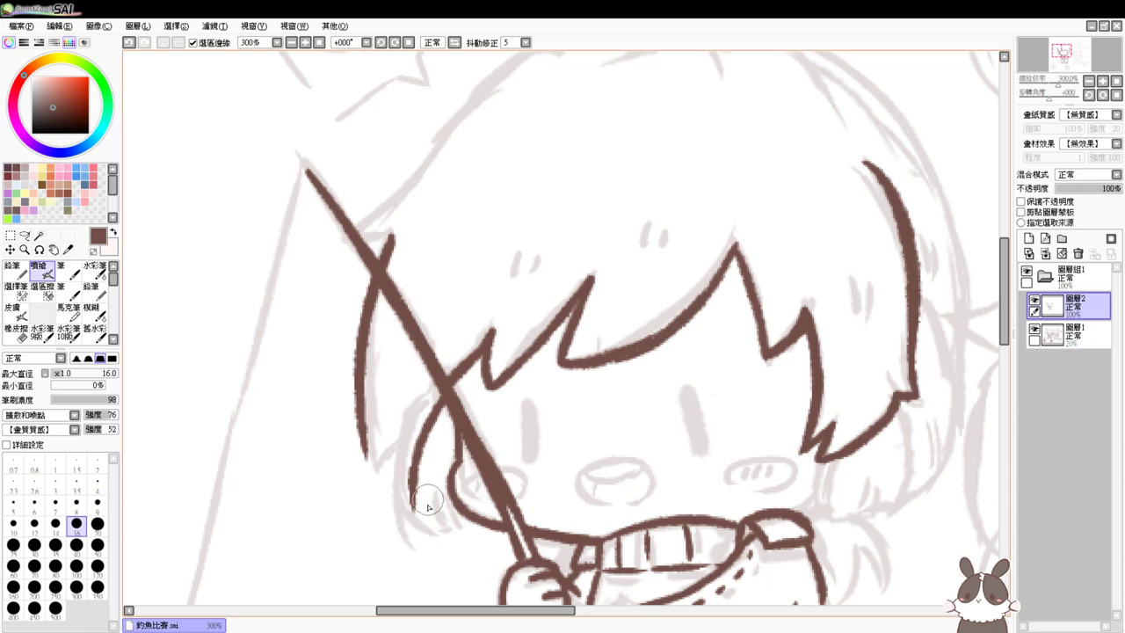
key(ctrl+z)
mouse_move(442, 402)
mouse_down()
mouse_move(414, 513)
mouse_move(422, 539)
mouse_move(473, 524)
mouse_up()
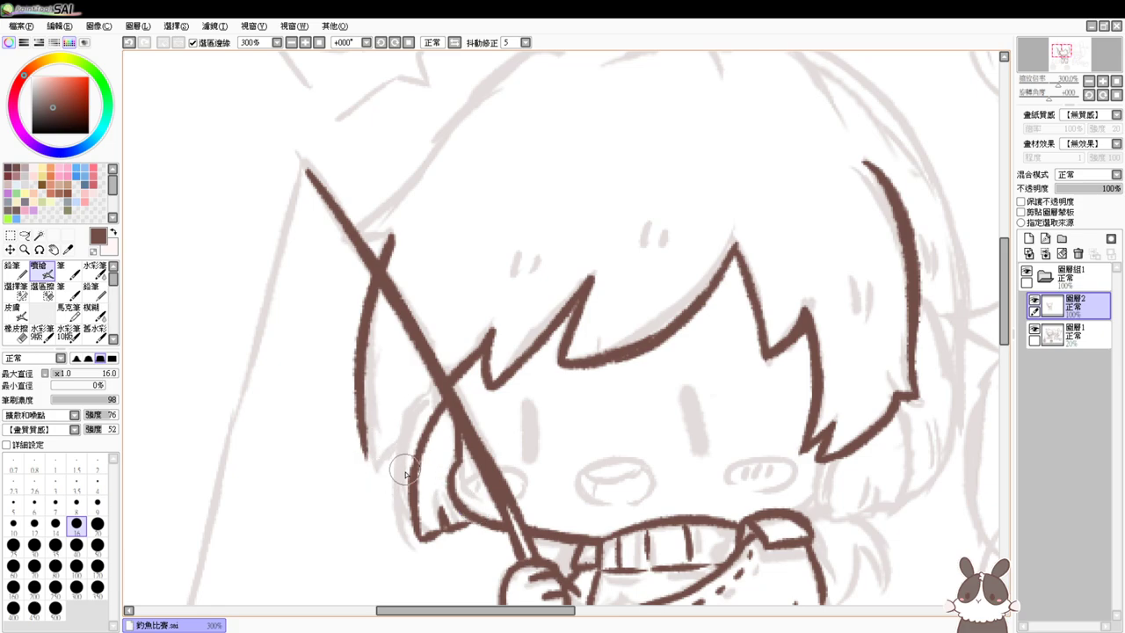
key(ctrl+z)
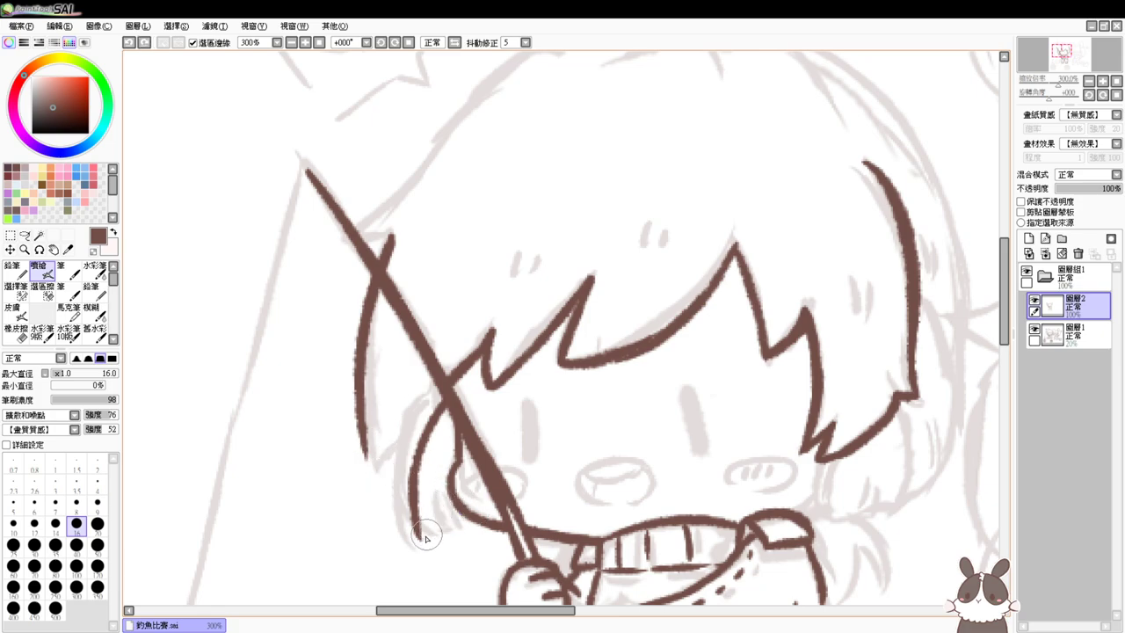
mouse_move(425, 538)
mouse_down()
mouse_move(415, 527)
mouse_move(459, 527)
mouse_up()
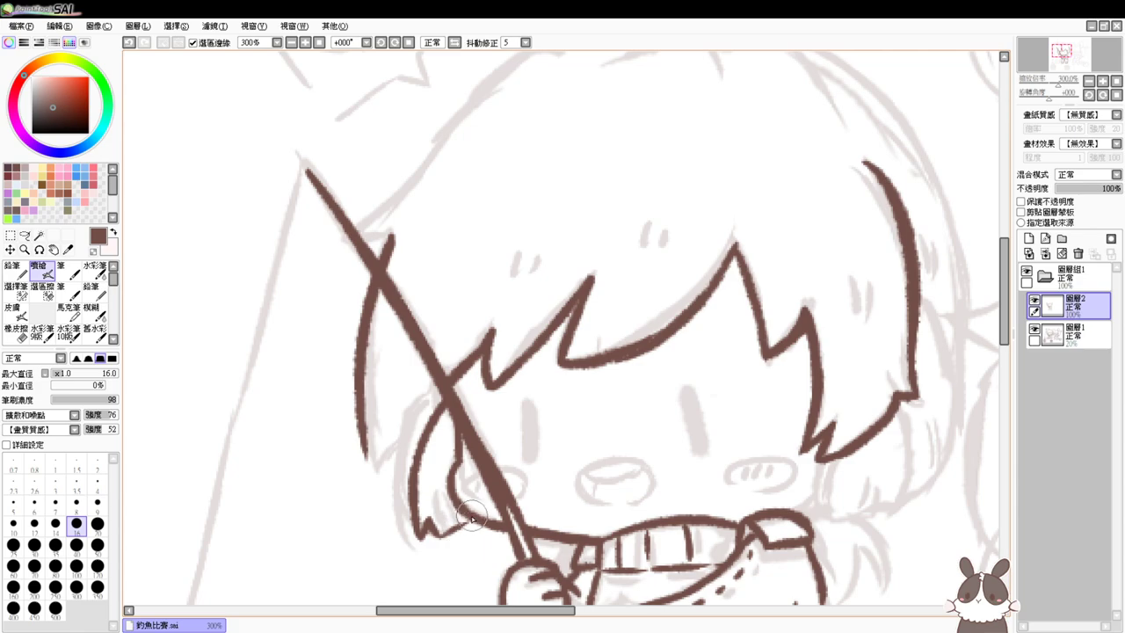
mouse_move(363, 413)
mouse_down()
mouse_move(372, 469)
mouse_move(430, 424)
mouse_up()
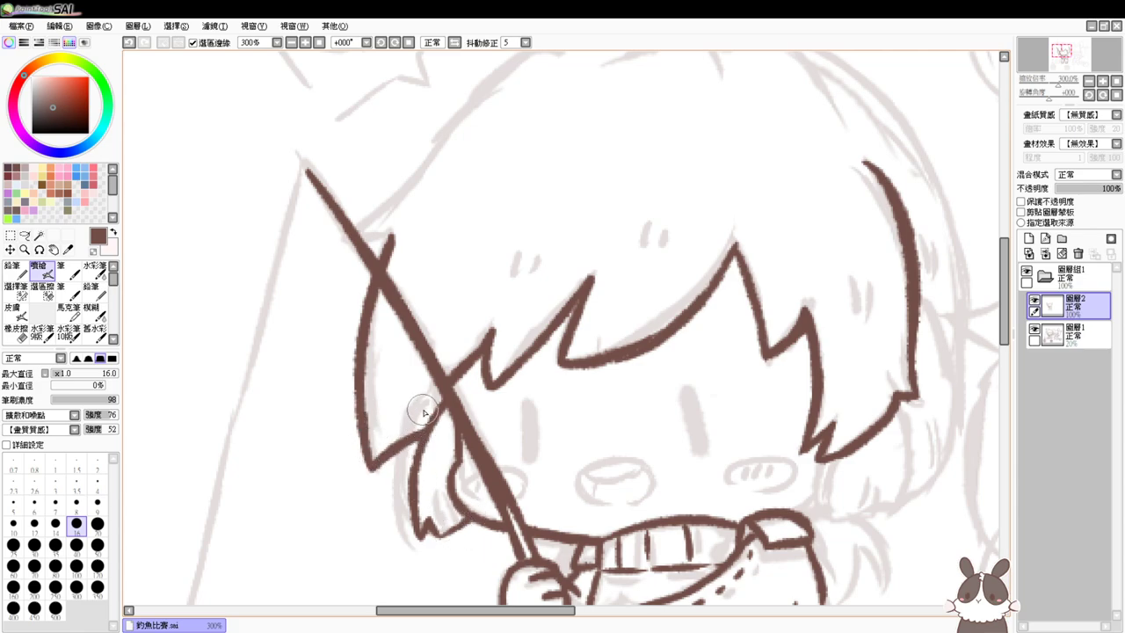
Ink the lower hair section under the side lock farther from the rod, adding two short strand lines inside it
mouse_move(532, 421)
mouse_down()
mouse_move(509, 365)
mouse_move(406, 367)
mouse_up()
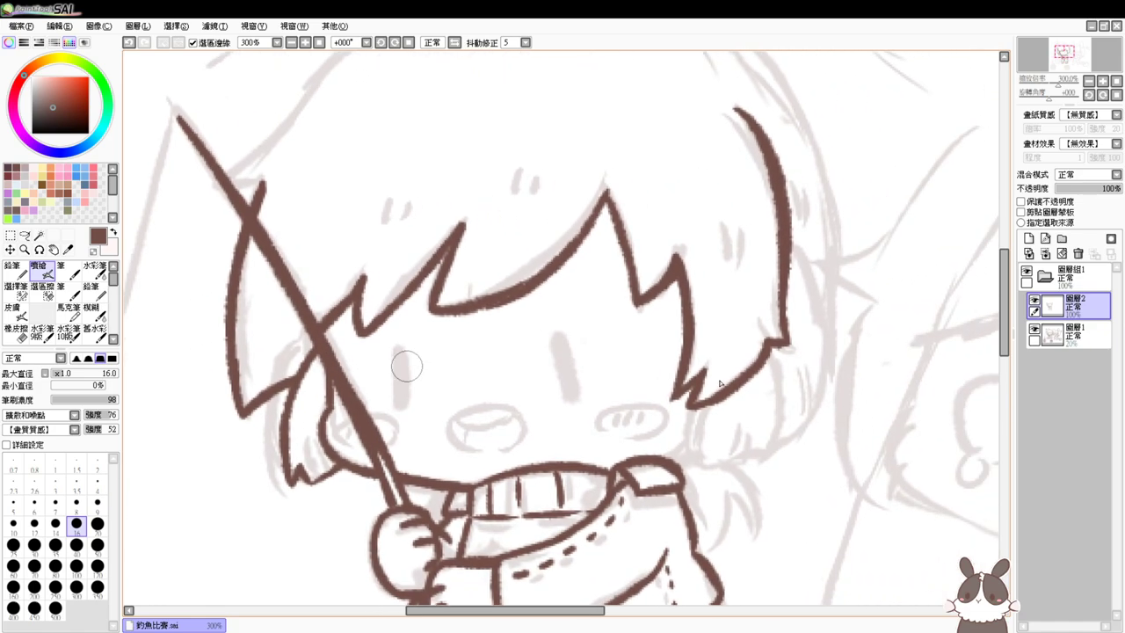
drag(691, 410, 685, 457)
key(ctrl+z)
drag(764, 360, 747, 457)
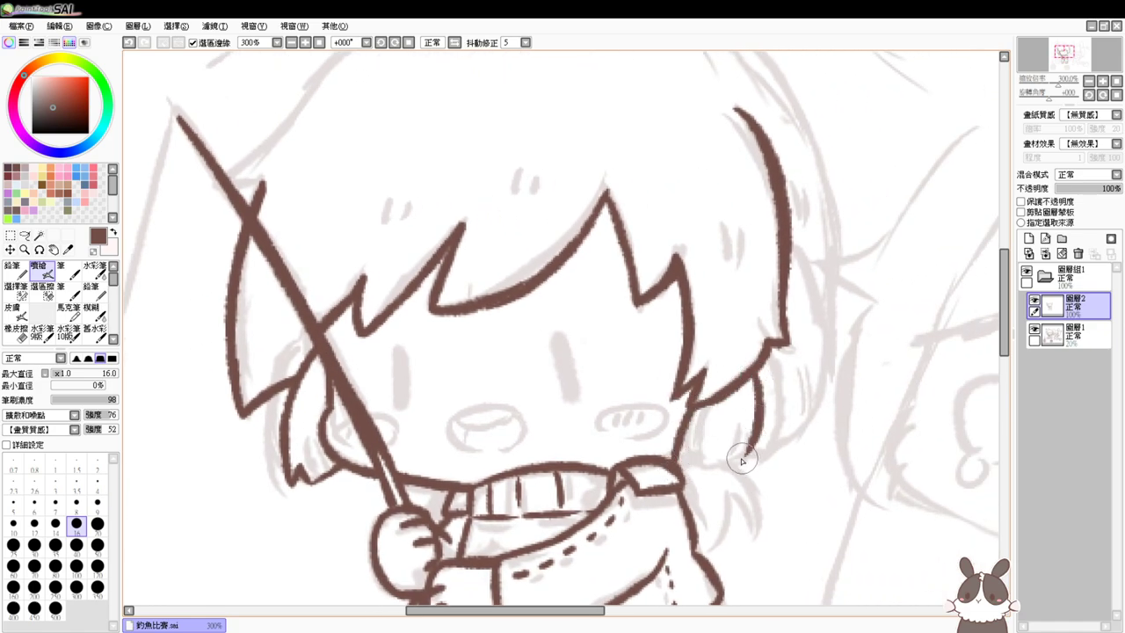
key(ctrl+z)
mouse_move(761, 372)
mouse_down()
mouse_move(721, 464)
mouse_move(703, 466)
mouse_move(729, 450)
mouse_move(725, 459)
mouse_move(748, 462)
mouse_up()
drag(723, 414, 719, 451)
drag(711, 415, 707, 455)
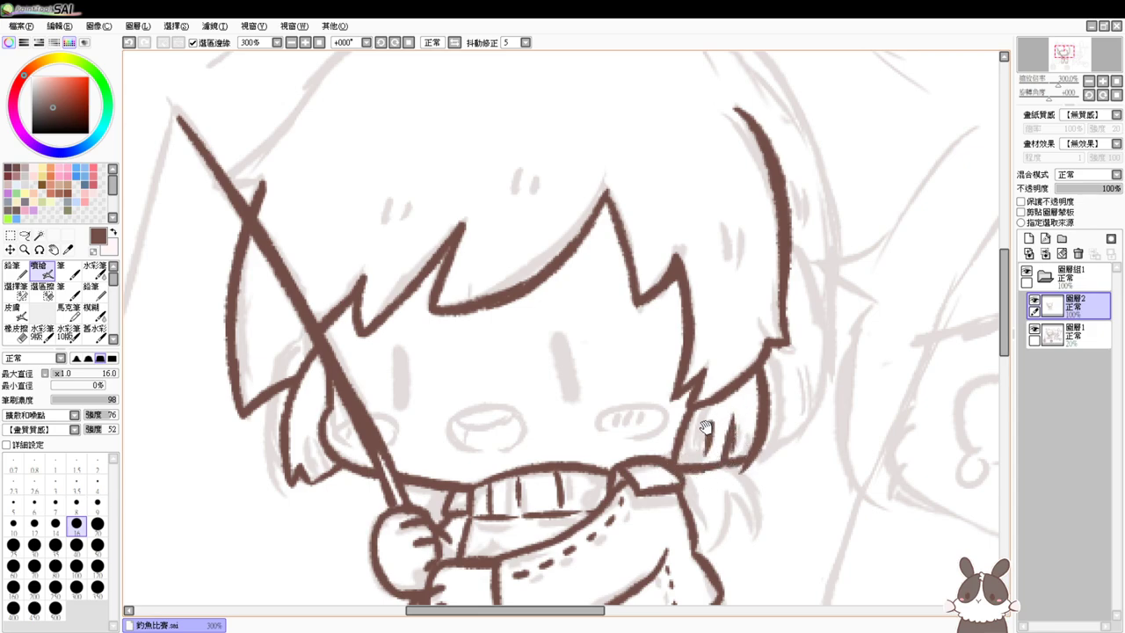
Ink the back hair curve bulging outside that side lock down to the collar, with short strand lines inside
drag(323, 436, 323, 479)
drag(311, 415, 243, 402)
drag(795, 454, 726, 467)
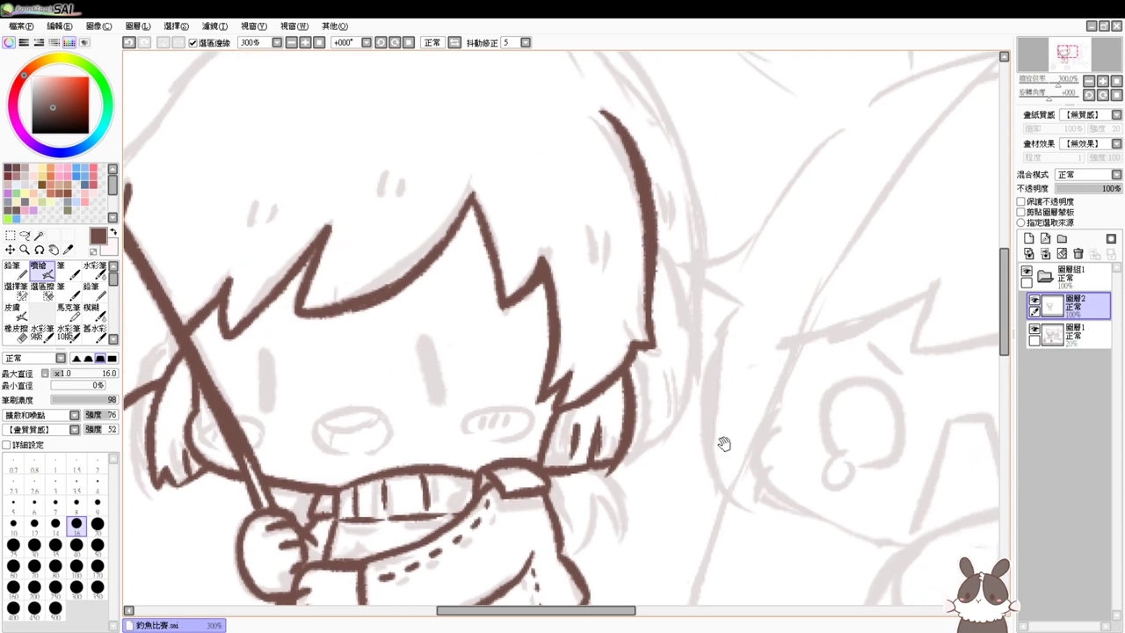
mouse_move(656, 255)
mouse_down()
mouse_move(683, 377)
mouse_move(661, 444)
mouse_move(608, 468)
mouse_move(623, 481)
mouse_up()
key(e)
key(b)
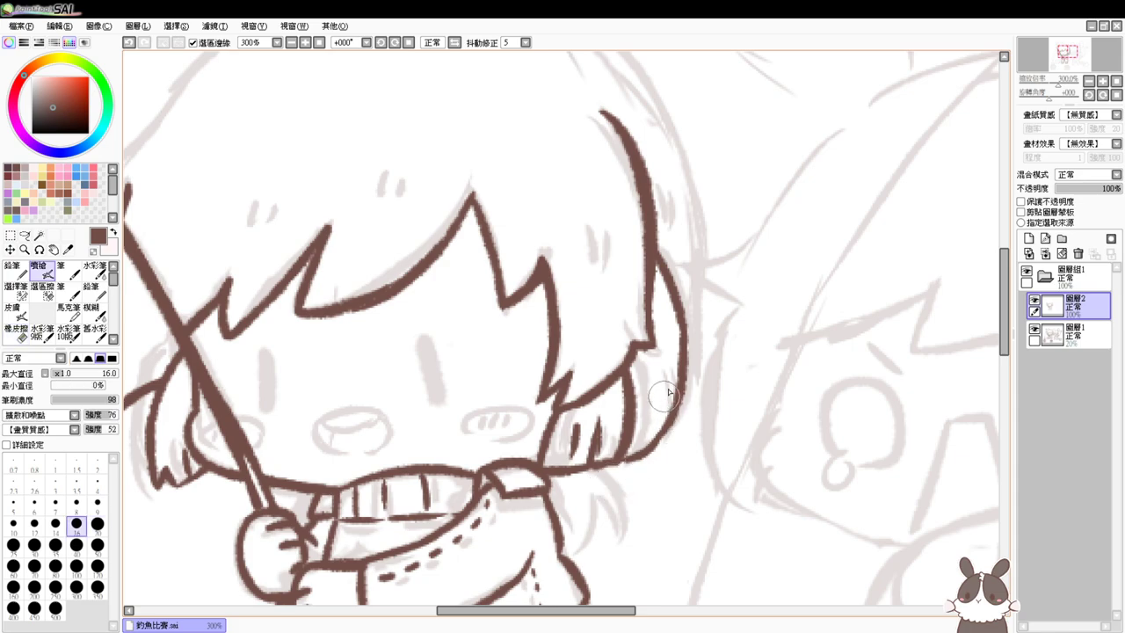
mouse_move(653, 385)
mouse_down()
mouse_move(659, 432)
mouse_move(666, 410)
mouse_up()
key(ctrl+z)
key(ctrl+z)
Ink the pointed hair tuft hanging below the back hair behind the shoulder
drag(551, 489, 591, 545)
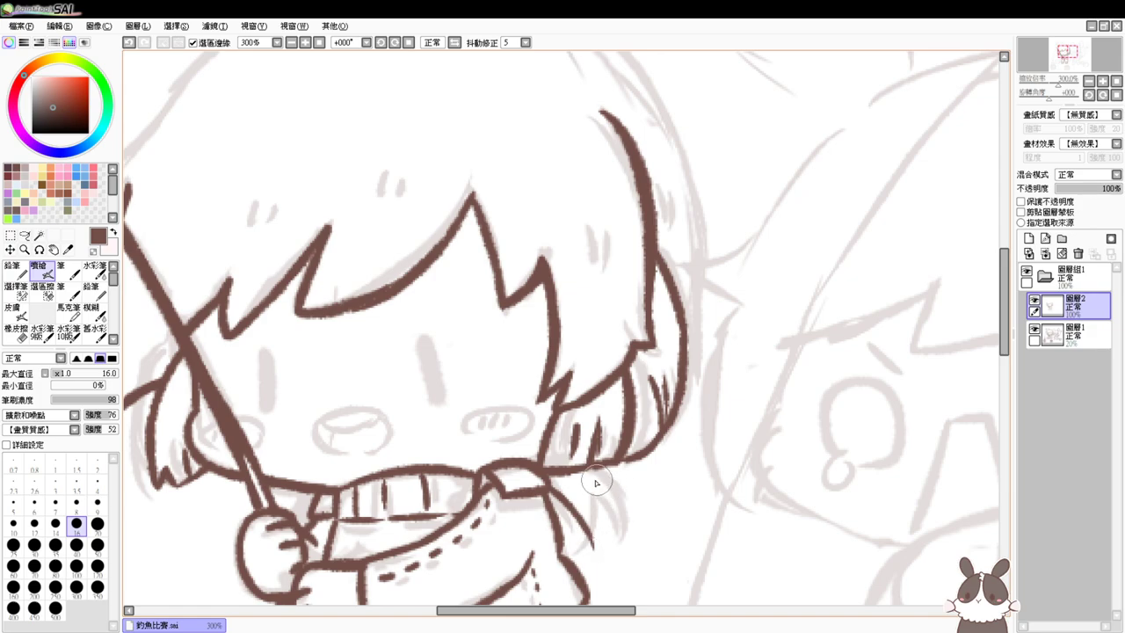
key(ctrl+z)
mouse_move(598, 468)
mouse_down()
mouse_move(627, 520)
mouse_move(596, 571)
mouse_up()
key(ctrl+z)
drag(550, 501, 612, 567)
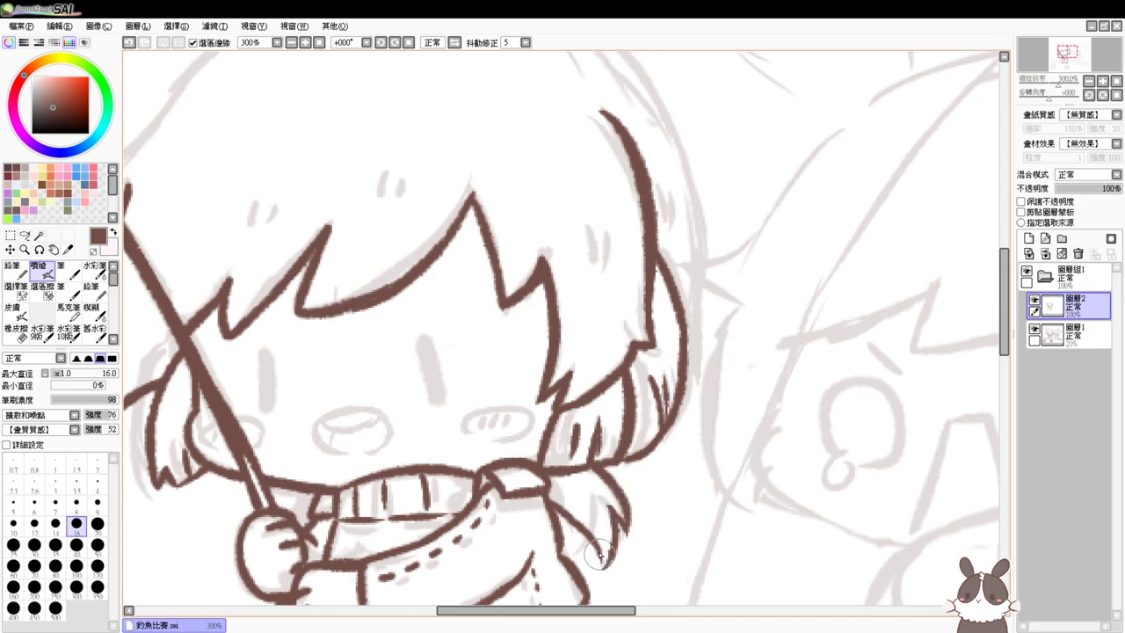
key(ctrl+z)
drag(542, 484, 591, 580)
Ink the long slanting head contour down to the fishing rod and close it with a pointed tip into the side hair
scroll(575, 288, up, 3)
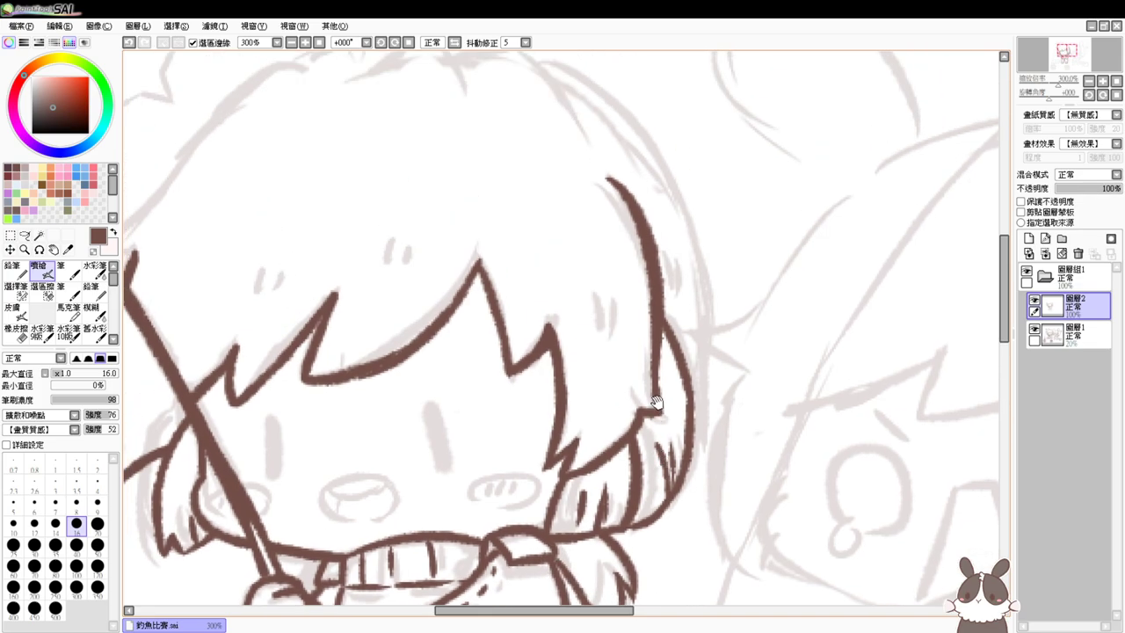
scroll(565, 321, up, 3)
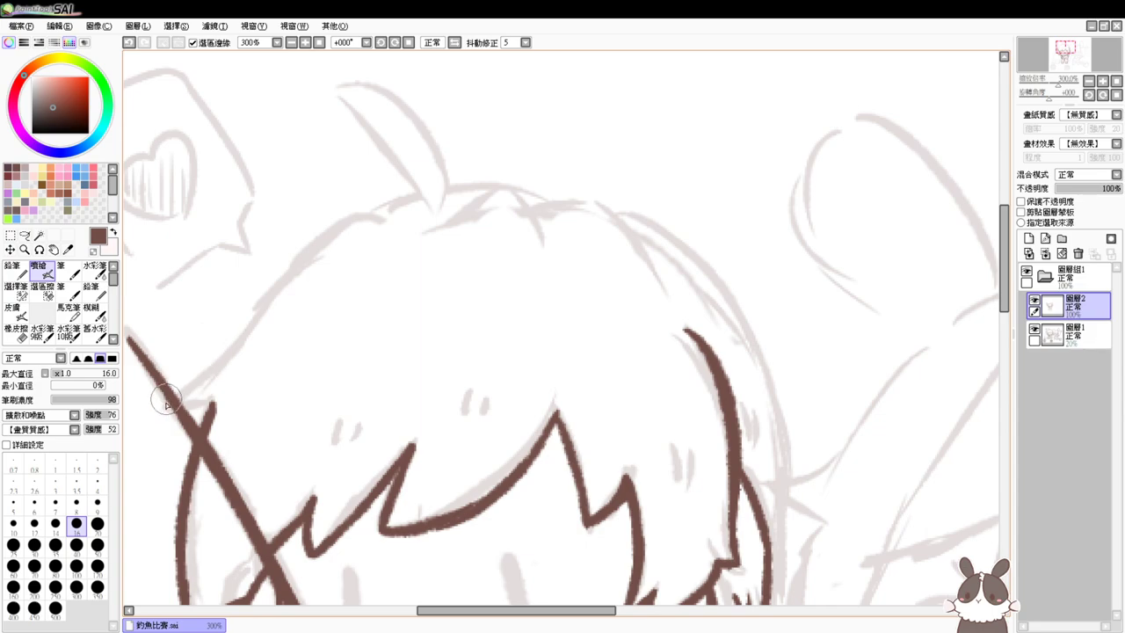
mouse_move(380, 220)
mouse_down()
mouse_move(349, 225)
mouse_move(157, 394)
mouse_up()
drag(253, 365, 345, 285)
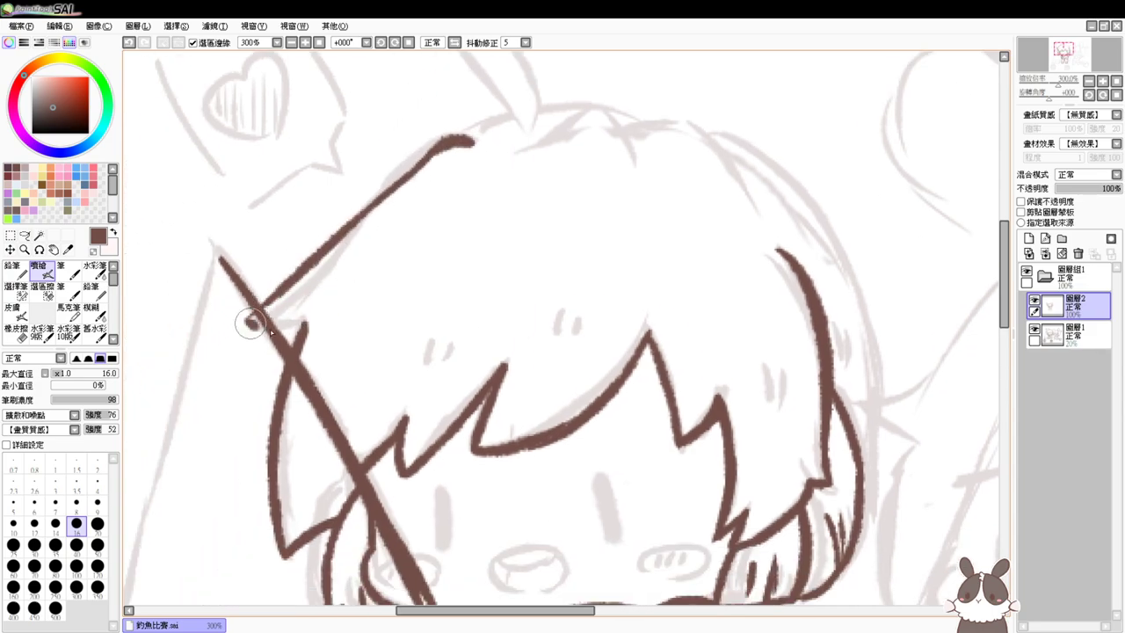
mouse_move(249, 321)
mouse_down()
mouse_move(306, 323)
mouse_move(270, 323)
mouse_up()
key(ctrl+z)
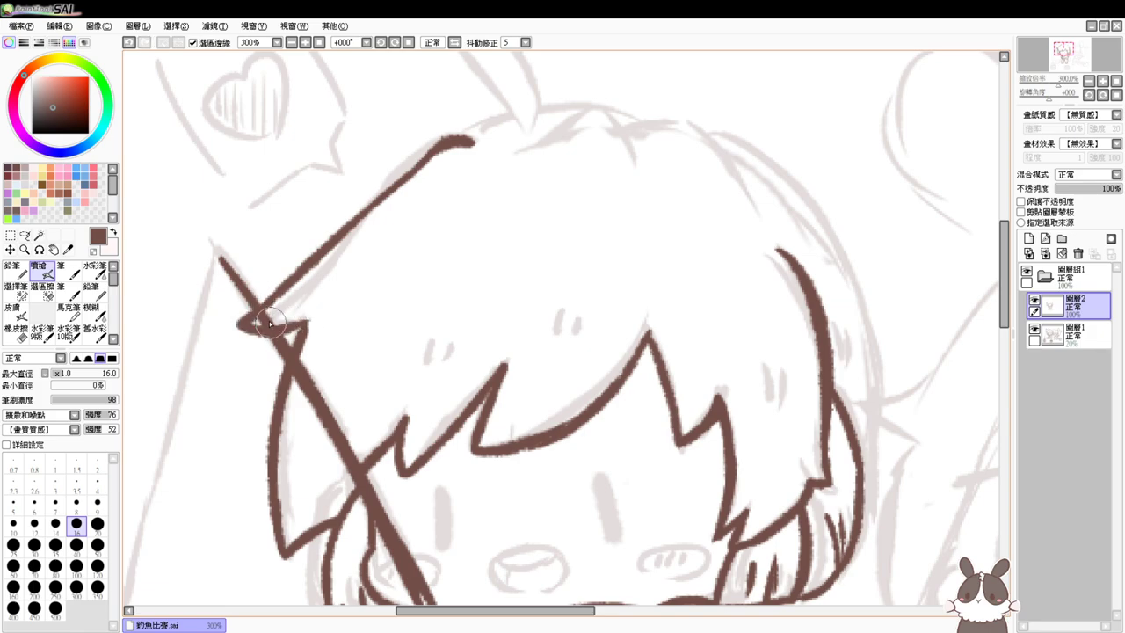
Ink the two overlapping curved locks across the crown of the head
drag(642, 263, 603, 309)
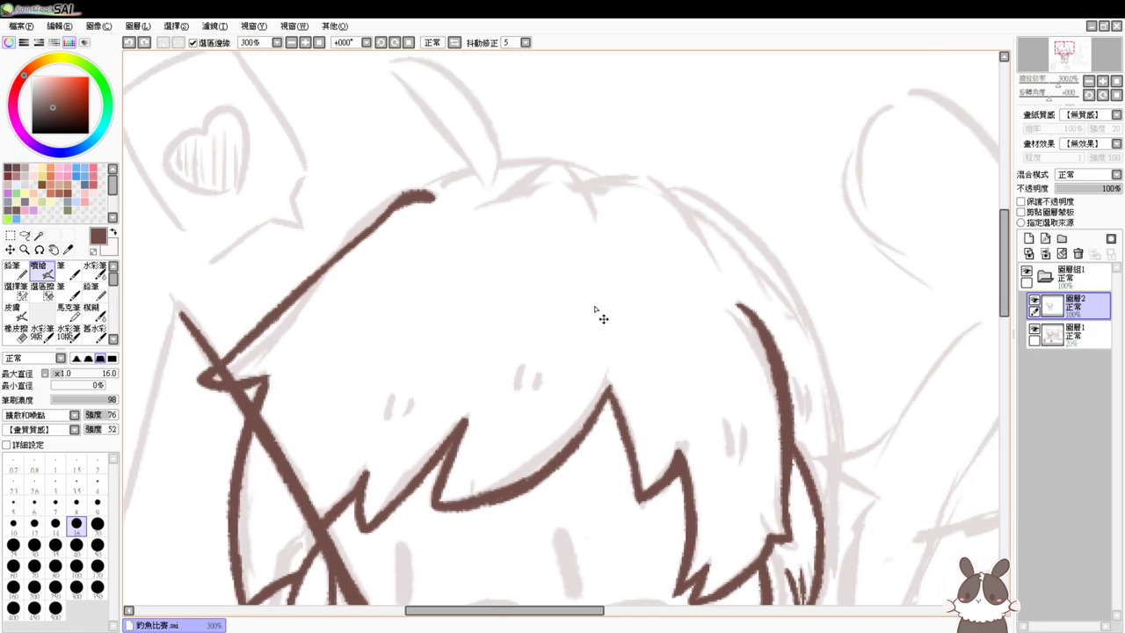
drag(479, 205, 590, 187)
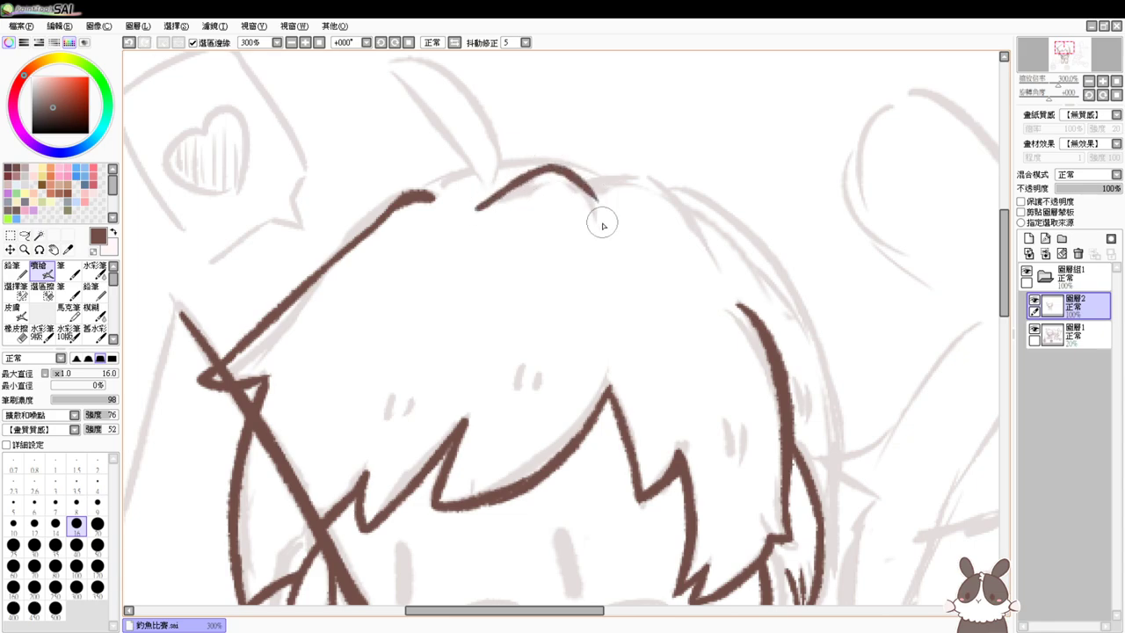
key(ctrl+z)
mouse_move(481, 207)
mouse_down()
mouse_move(562, 169)
mouse_move(597, 225)
mouse_up()
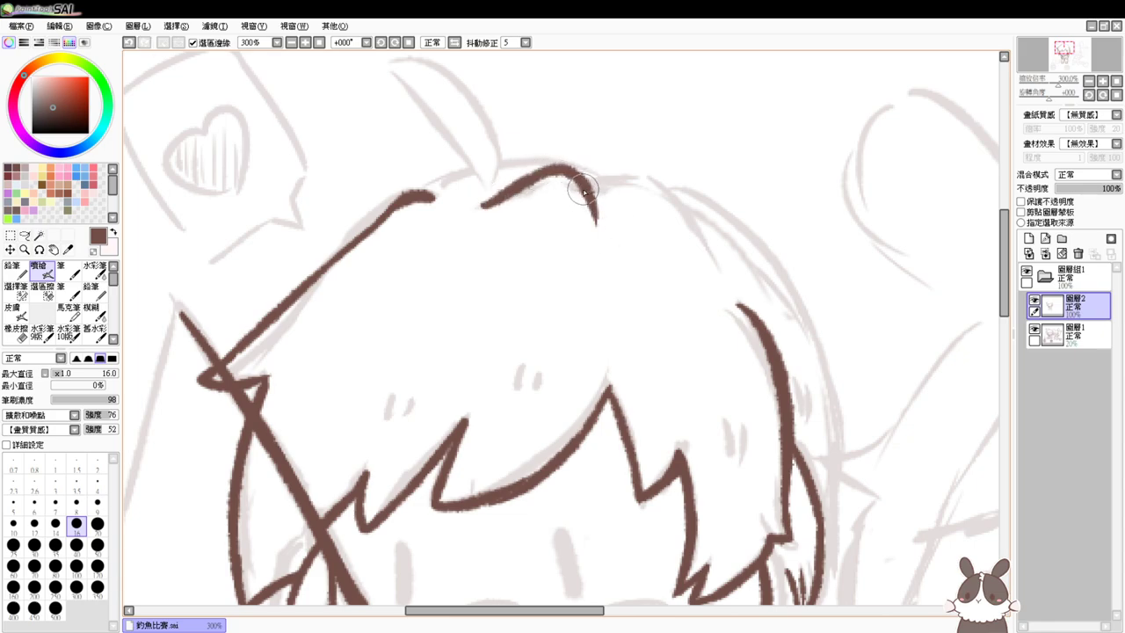
mouse_move(587, 187)
mouse_down()
mouse_move(677, 204)
mouse_move(713, 267)
mouse_up()
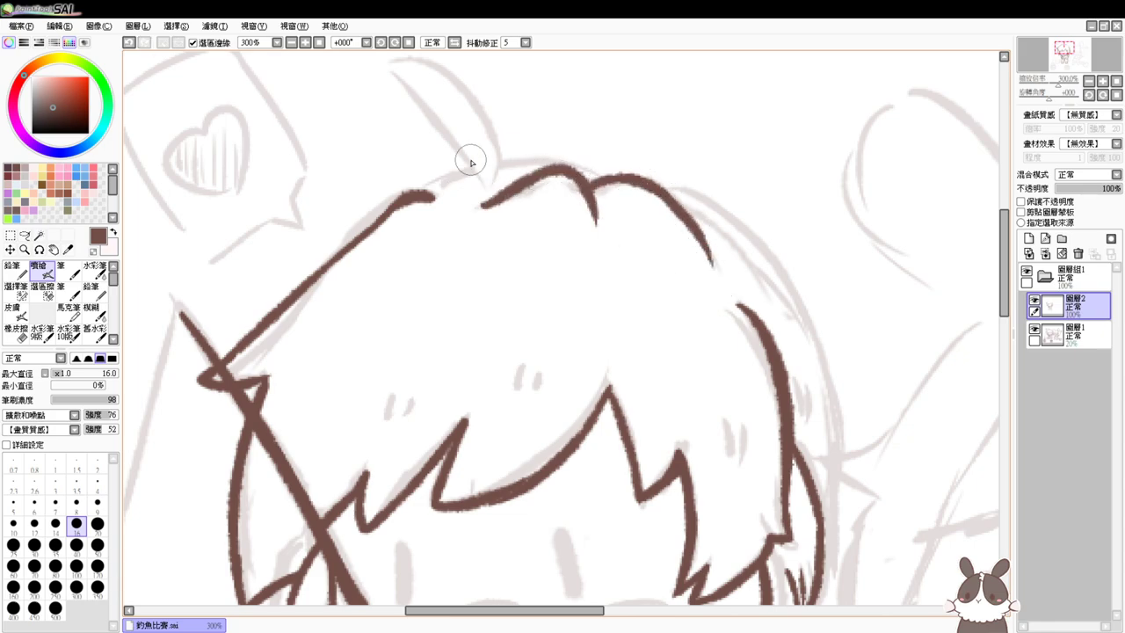
Ink the curved, pointed stray tuft standing up from the crown
drag(383, 70, 481, 195)
drag(483, 141, 492, 200)
key(ctrl+z)
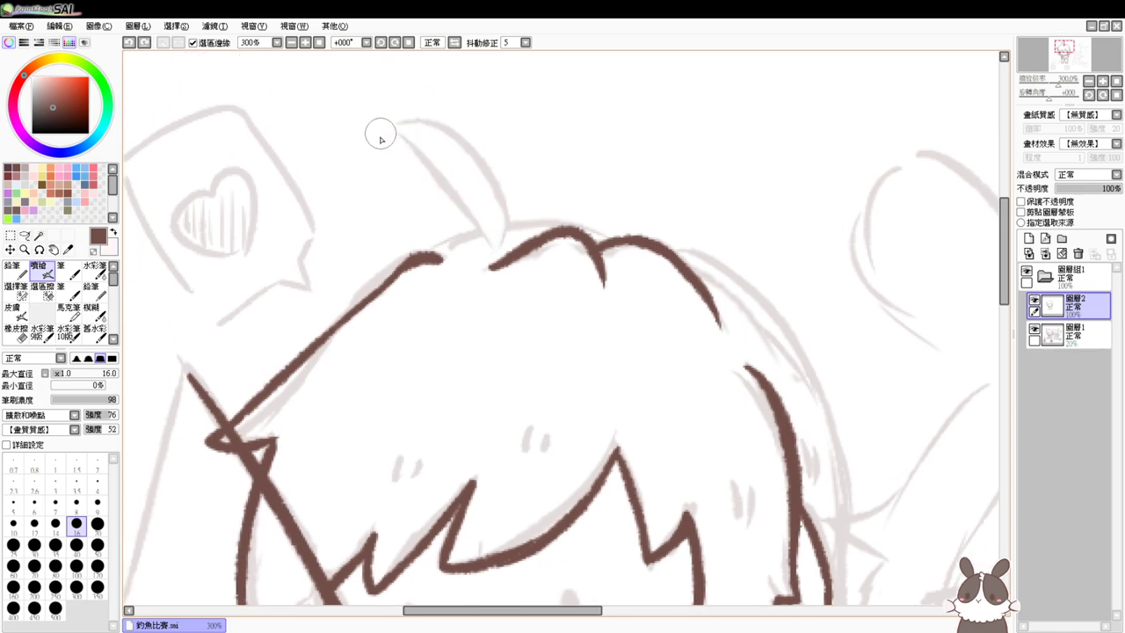
mouse_move(388, 128)
mouse_down()
mouse_move(429, 127)
mouse_move(494, 239)
mouse_up()
key(ctrl+z)
mouse_move(389, 129)
mouse_down()
mouse_move(482, 189)
mouse_move(471, 253)
mouse_move(448, 197)
mouse_up()
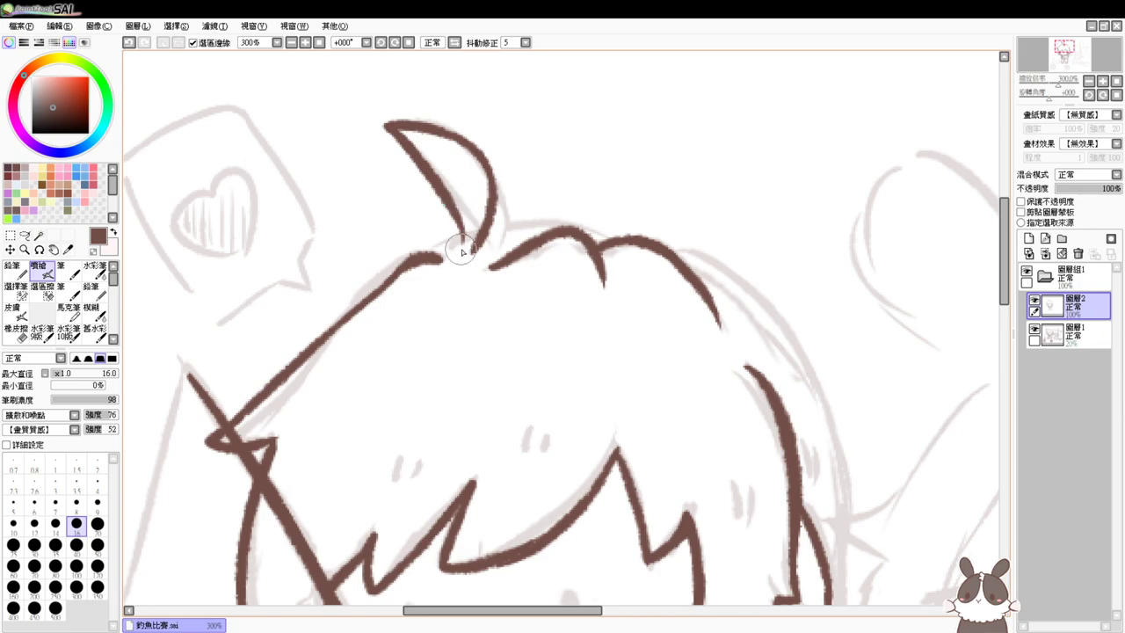
Join the head contour to the base of the stray tuft and continue the outline over the crown locks
drag(420, 256, 471, 234)
key(e)
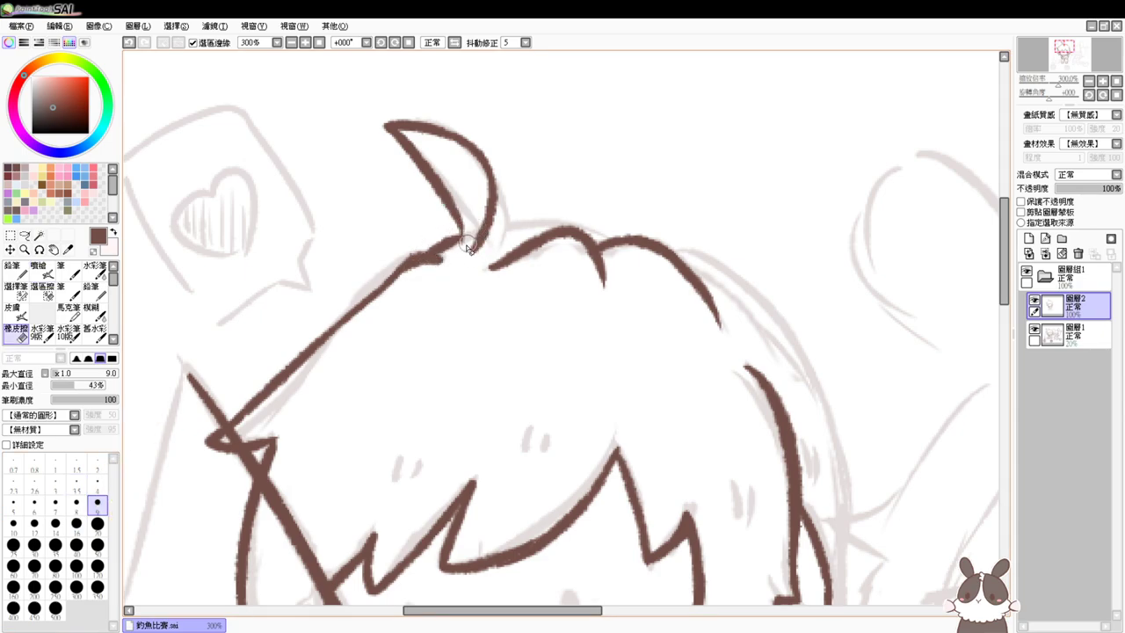
key(b)
mouse_move(467, 245)
mouse_down()
mouse_move(471, 230)
mouse_move(499, 224)
mouse_move(618, 240)
mouse_up()
Ink the outer head contour from the crown lock down the side farther from the rod until it meets the back hair
key(space)
drag(847, 329, 709, 296)
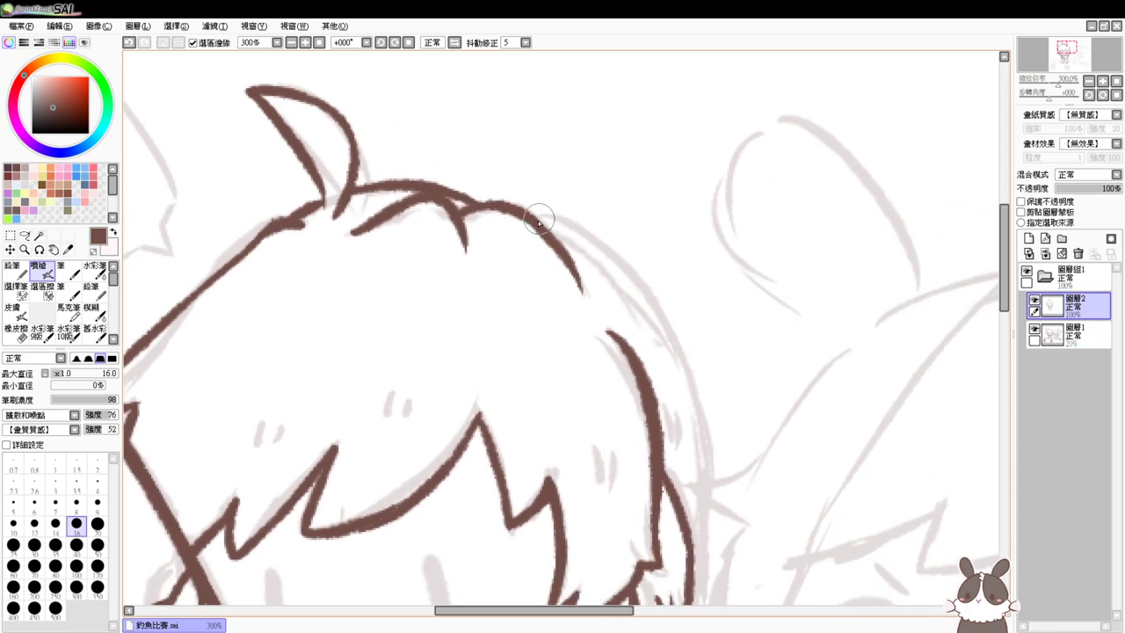
drag(539, 221, 670, 327)
drag(781, 402, 628, 297)
drag(510, 188, 547, 420)
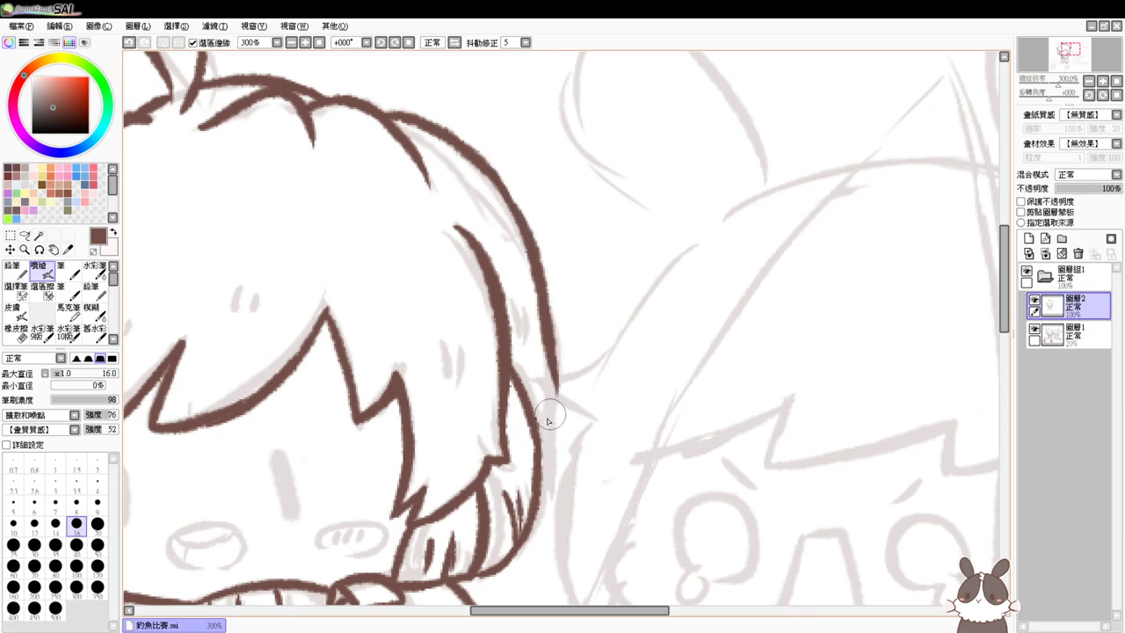
drag(554, 351, 526, 452)
key(ctrl+z)
mouse_move(554, 353)
mouse_down()
mouse_move(538, 447)
mouse_move(570, 292)
mouse_up()
key(e)
key(b)
Ink both eyes as thick, short vertical ovals over the sketch
mouse_move(568, 395)
mouse_down()
mouse_move(690, 362)
mouse_move(754, 360)
mouse_up()
drag(310, 288, 304, 341)
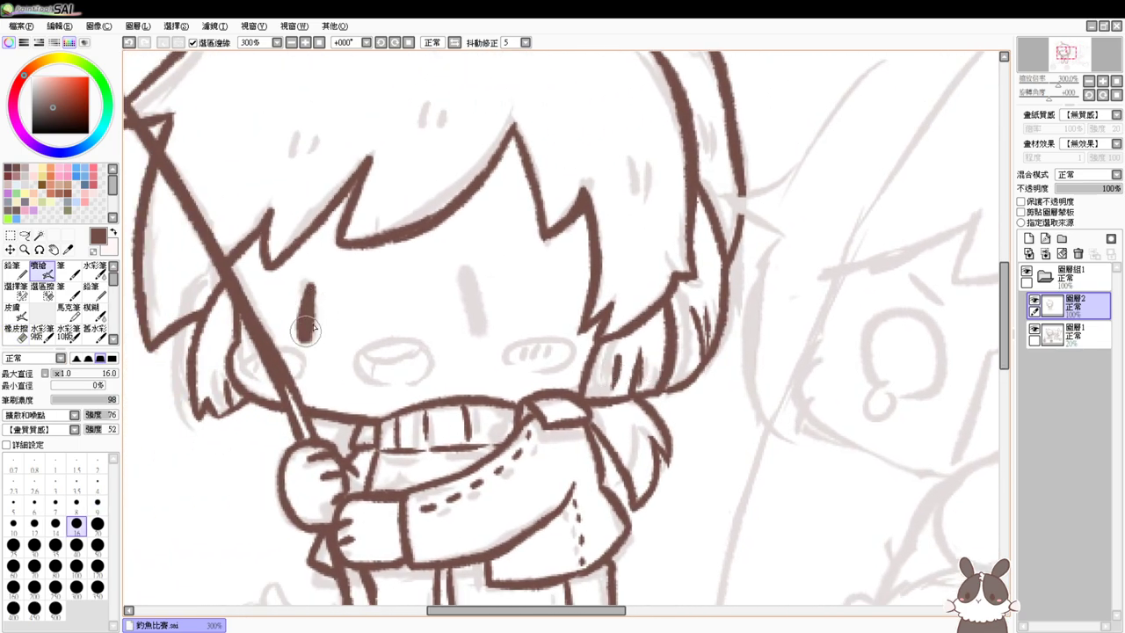
mouse_move(460, 286)
mouse_down()
mouse_move(466, 335)
mouse_move(468, 327)
mouse_up()
key(ctrl+z)
key(ctrl+z)
key(ctrl+z)
drag(462, 282, 475, 329)
key(ctrl+z)
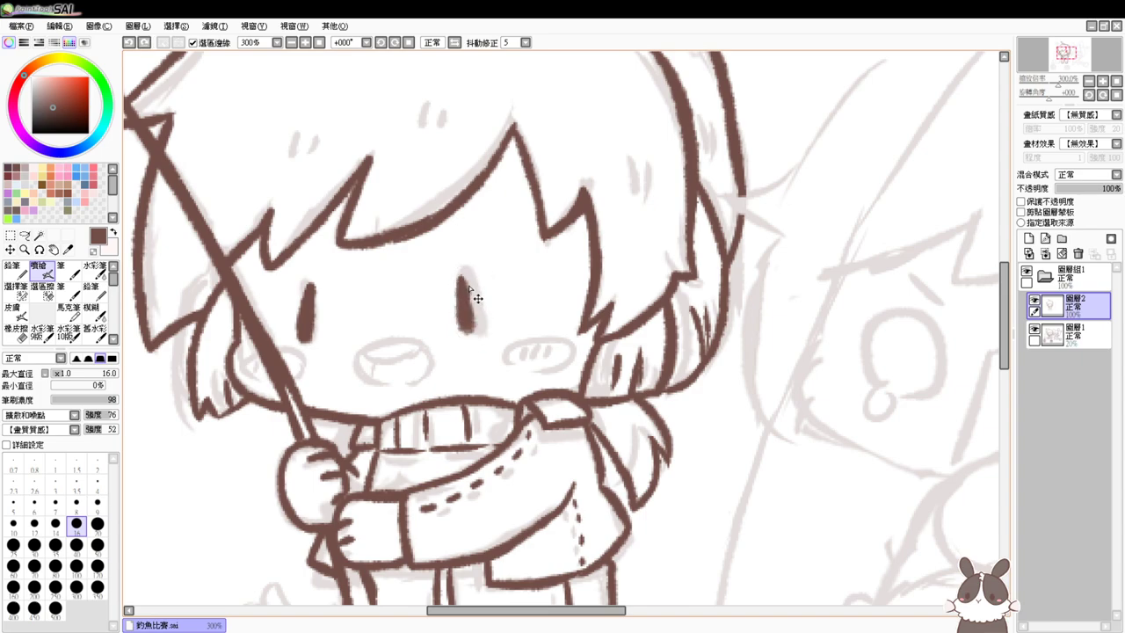
key(ctrl+z)
drag(464, 278, 475, 336)
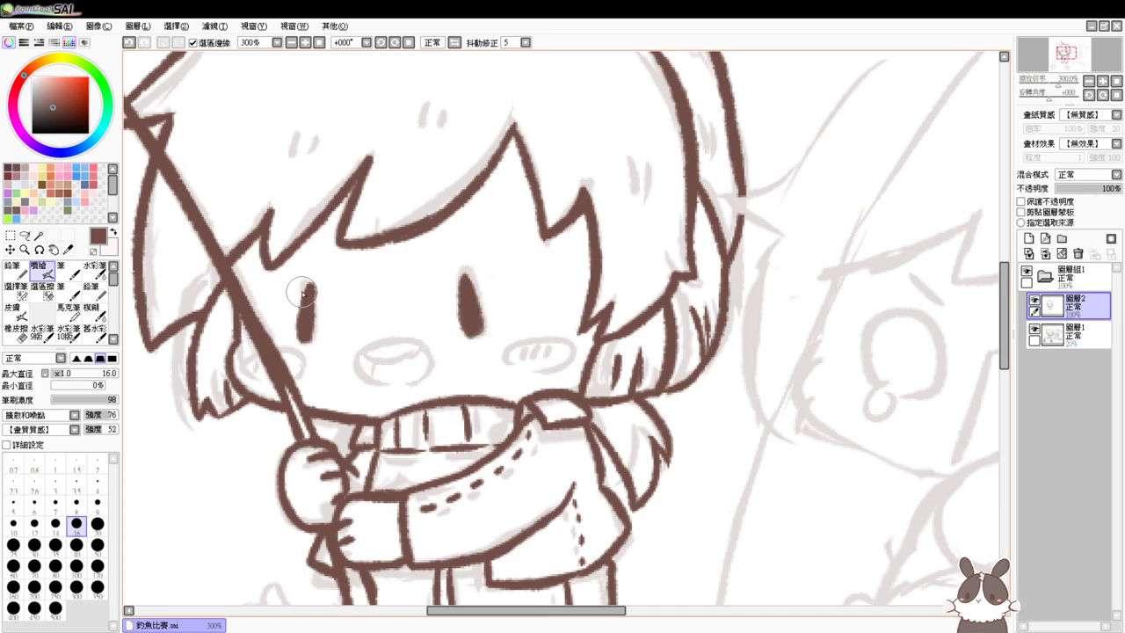
Add a short lash line to the outer side of each eye
drag(304, 280, 299, 342)
key(ctrl+z)
mouse_move(292, 279)
mouse_down()
mouse_move(336, 290)
mouse_move(301, 308)
mouse_up()
key(ctrl+z)
drag(508, 295, 485, 306)
Ink the rounded upper outline and both sides of the open mouth
mouse_move(372, 384)
mouse_down()
mouse_move(391, 345)
mouse_move(415, 385)
mouse_move(374, 344)
mouse_move(423, 346)
mouse_up()
key(ctrl+z)
key(ctrl+z)
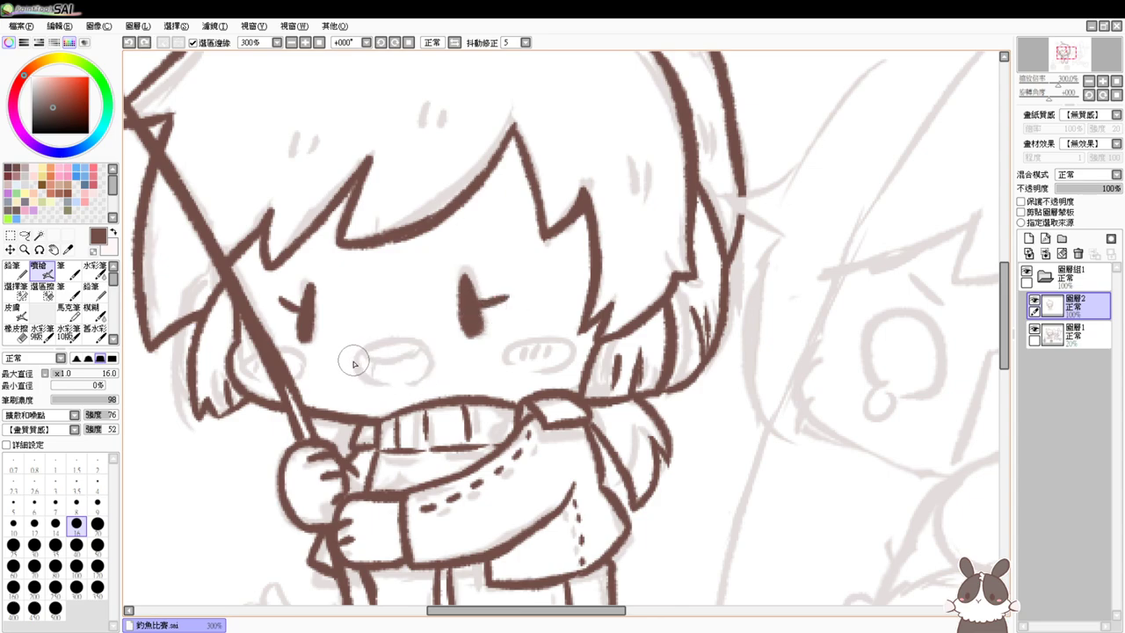
mouse_move(356, 360)
mouse_down()
mouse_move(392, 337)
mouse_move(424, 344)
mouse_up()
drag(356, 358, 380, 389)
drag(423, 346, 413, 384)
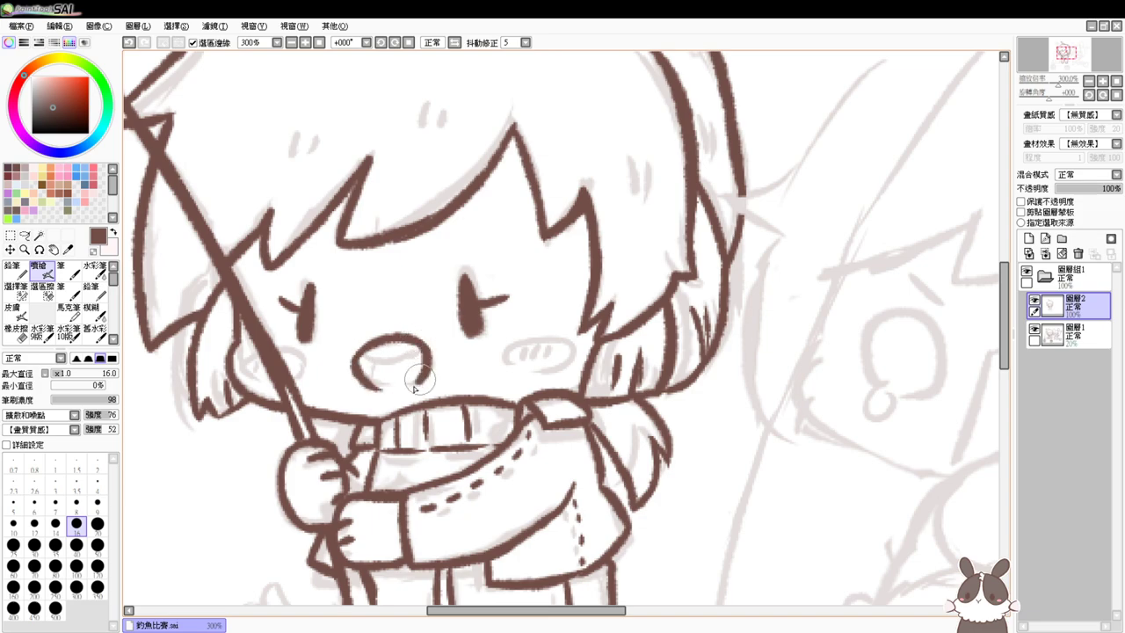
key(ctrl+z)
drag(423, 345, 424, 383)
Close the mouth outline and ink the curved teeth line inside it
mouse_move(360, 356)
mouse_down()
mouse_move(422, 346)
mouse_move(370, 370)
mouse_move(374, 361)
mouse_move(382, 405)
mouse_move(364, 378)
mouse_move(427, 382)
mouse_move(402, 375)
mouse_move(438, 350)
mouse_move(405, 380)
mouse_up()
key(ctrl+z)
key(ctrl+z)
key(space)
key(space)
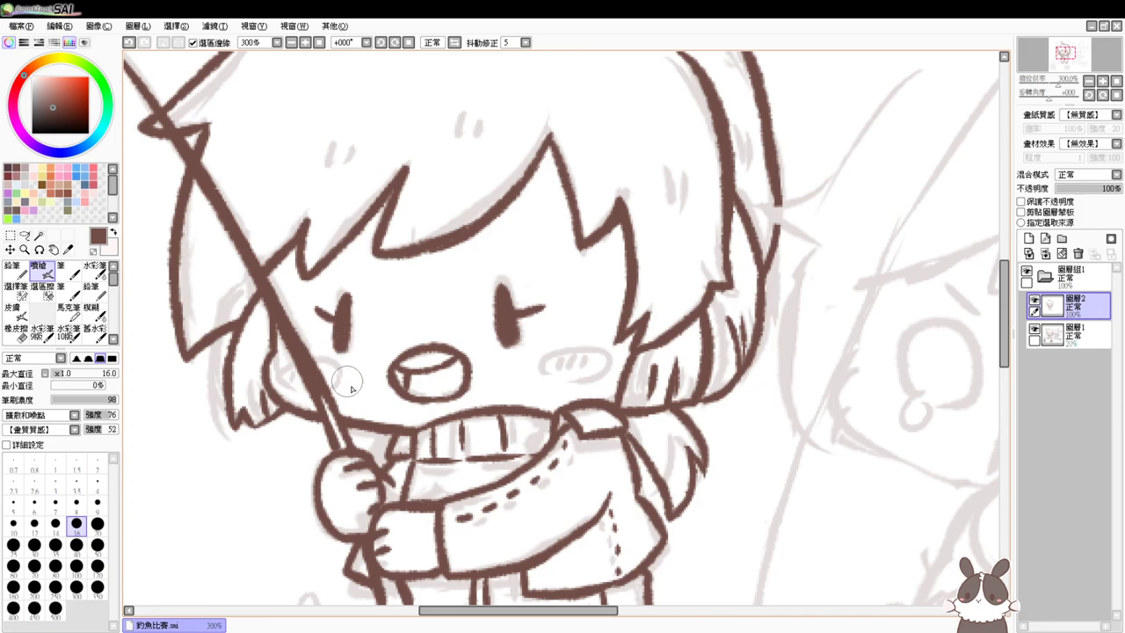
Ink the second character's fringe with one pointed notch above the eyes and a long lock rising at its end
key(space)
drag(367, 382, 312, 300)
mouse_move(348, 412)
mouse_down()
mouse_move(330, 317)
mouse_move(369, 326)
mouse_move(281, 440)
mouse_up()
mouse_move(481, 233)
mouse_down()
mouse_move(629, 191)
mouse_move(528, 222)
mouse_move(631, 177)
mouse_move(608, 246)
mouse_move(620, 232)
mouse_move(666, 248)
mouse_move(607, 242)
mouse_move(648, 249)
mouse_move(817, 205)
mouse_up()
key(ctrl+z)
key(ctrl+z)
drag(607, 243, 801, 195)
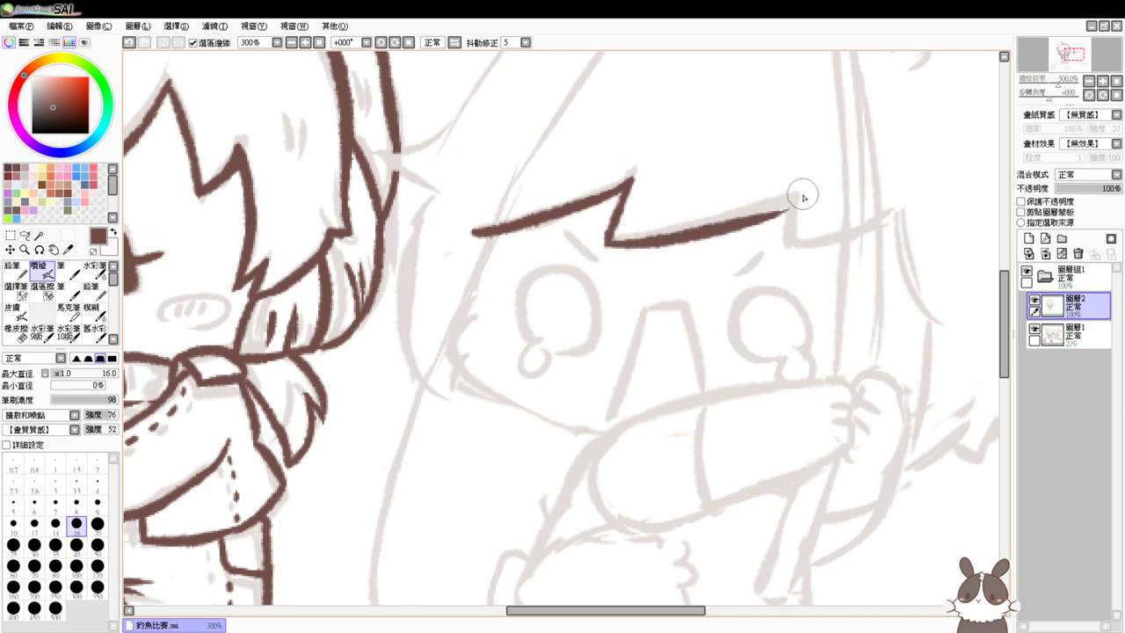
Ink the second character's face contour from the fringe around the cheek to the chin, plus the pointed side lock beside it
mouse_move(498, 236)
mouse_down()
mouse_move(469, 336)
mouse_move(477, 320)
mouse_move(495, 393)
mouse_move(515, 405)
mouse_move(480, 378)
mouse_move(572, 431)
mouse_move(603, 432)
mouse_up()
key(ctrl+z)
drag(466, 365, 605, 431)
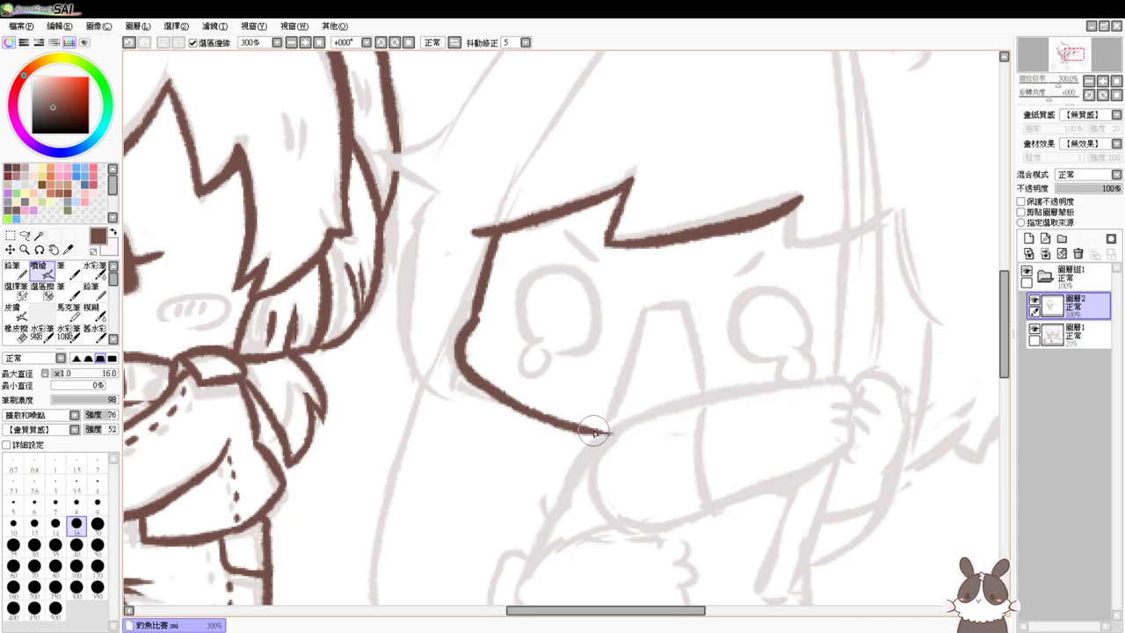
scroll(794, 372, up, 2)
drag(441, 275, 434, 461)
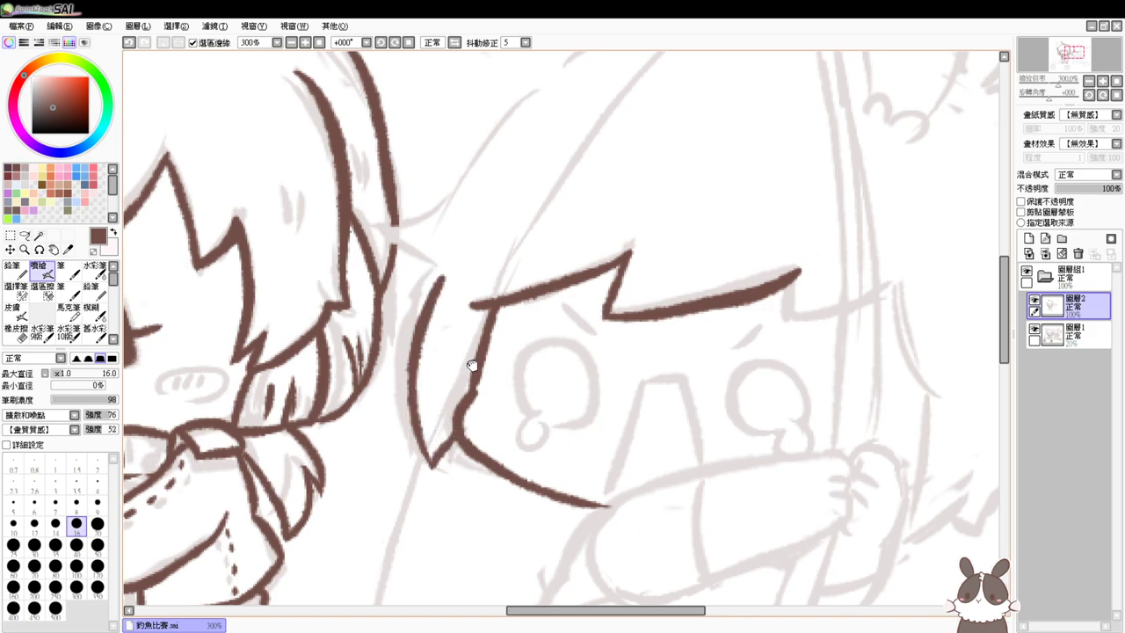
Ink the rounded crown of the second character's head in one long arc from above the face toward the taller ear
scroll(447, 460, up, 4)
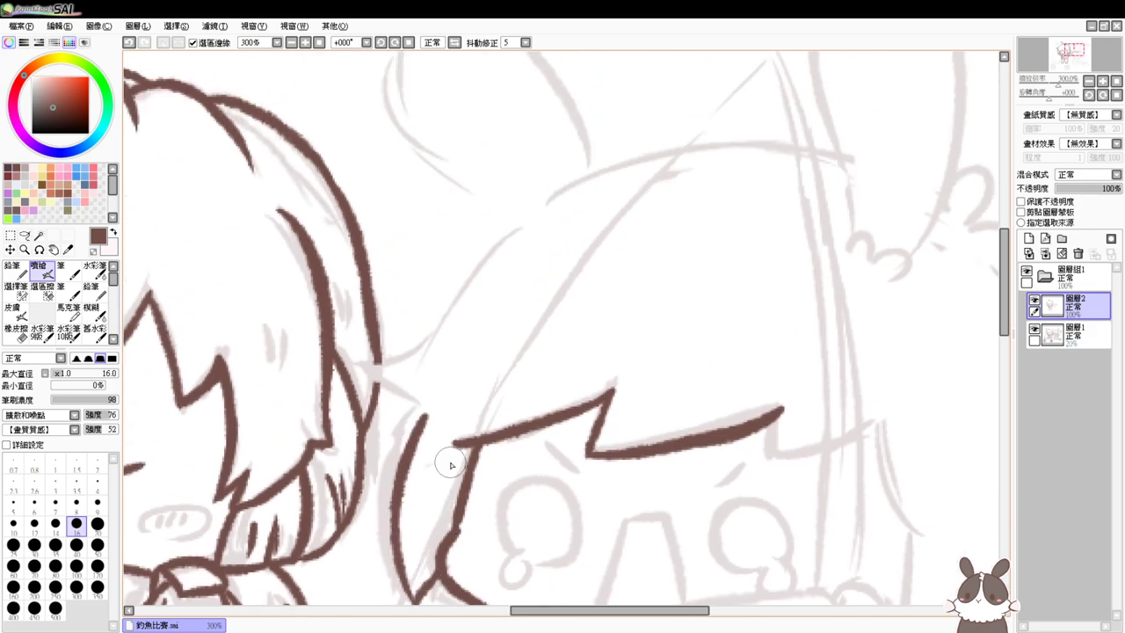
click(305, 42)
mouse_move(477, 332)
mouse_down()
mouse_move(503, 287)
mouse_move(739, 234)
mouse_up()
key(ctrl+z)
drag(476, 332, 756, 213)
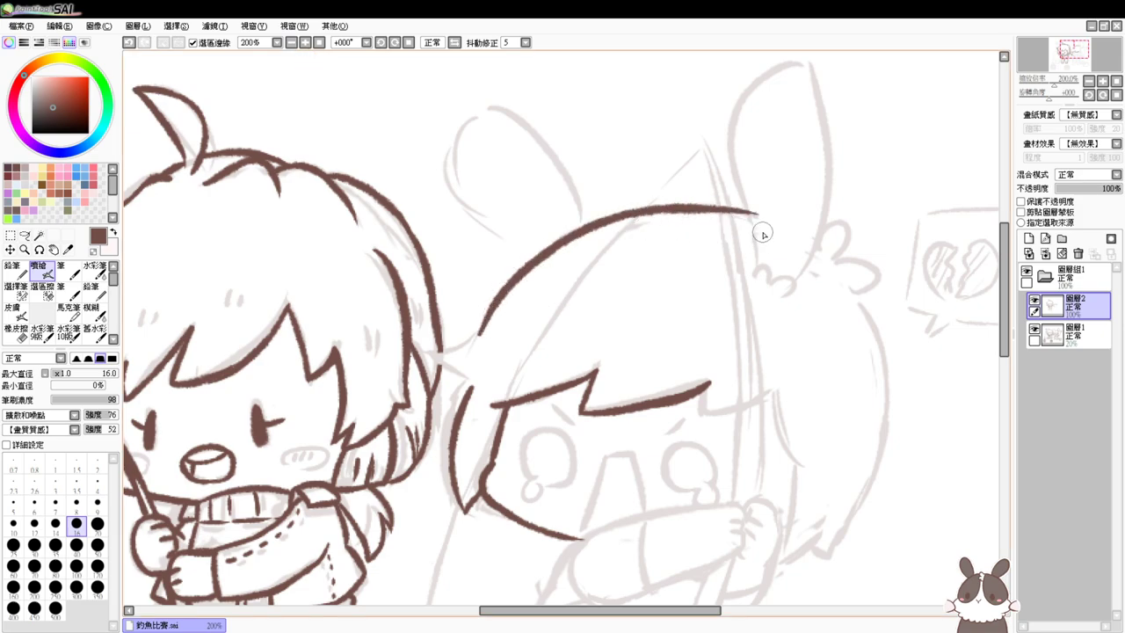
Ink the pointed tuft flicking out from the side of the head, joining the crown line to the side lock
drag(477, 337, 411, 358)
key(ctrl+z)
mouse_move(477, 334)
mouse_down()
mouse_move(428, 354)
mouse_move(486, 382)
mouse_up()
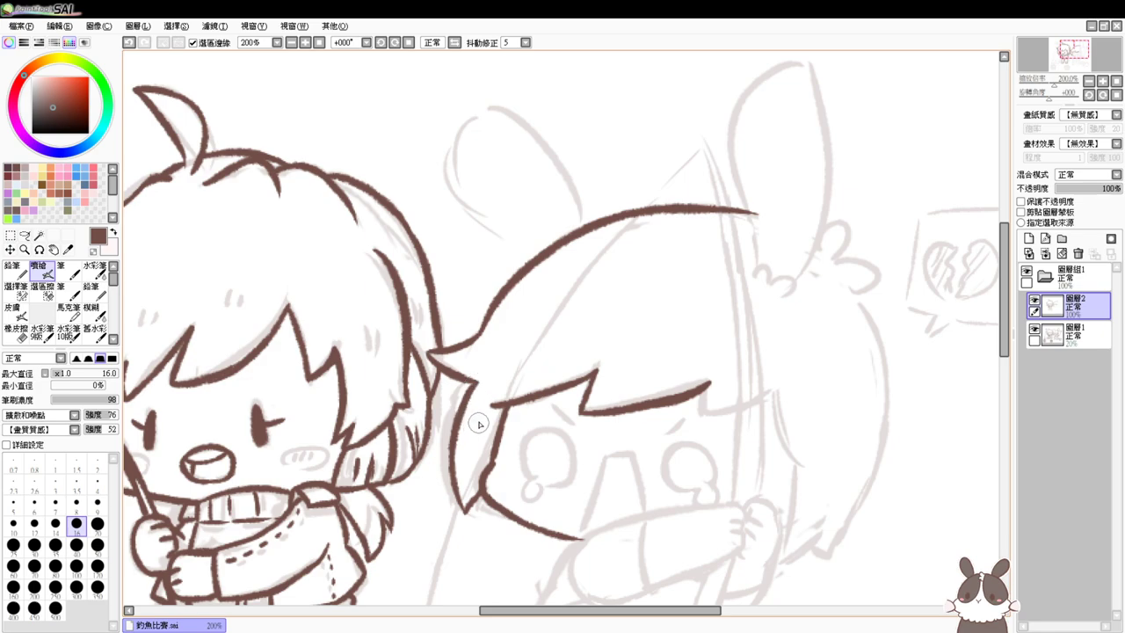
Ink the inner edge of the taller ear from its tip into the hair and erase the crown line overlapping it
drag(879, 321, 717, 357)
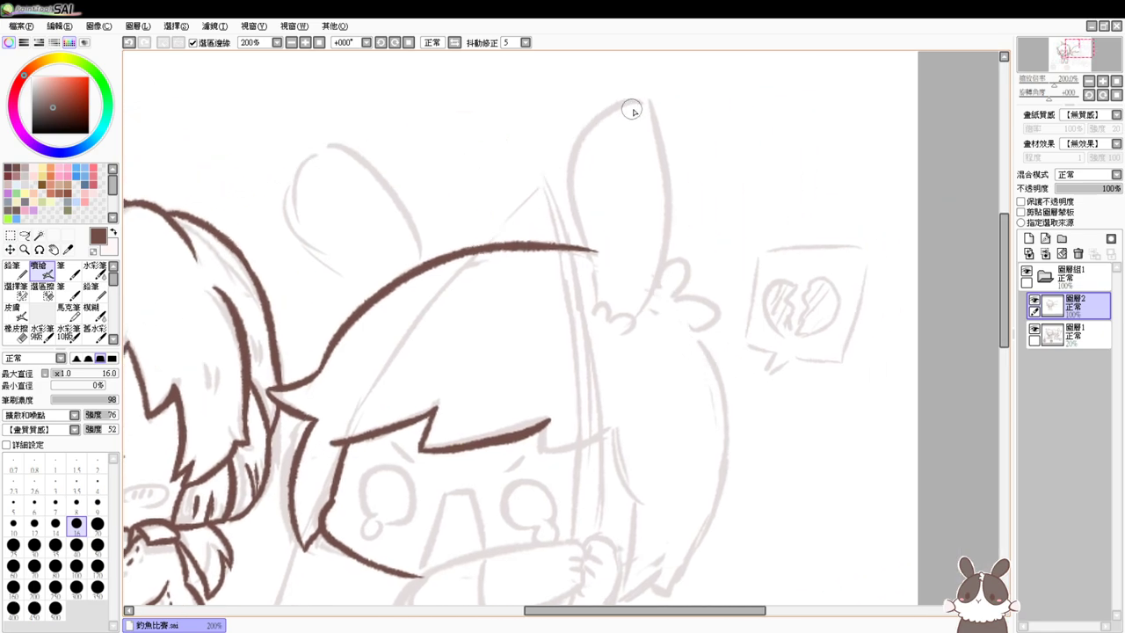
mouse_move(631, 110)
mouse_down()
mouse_move(594, 142)
mouse_move(584, 255)
mouse_up()
key(ctrl+z)
mouse_move(646, 107)
mouse_down()
mouse_move(576, 224)
mouse_move(606, 300)
mouse_up()
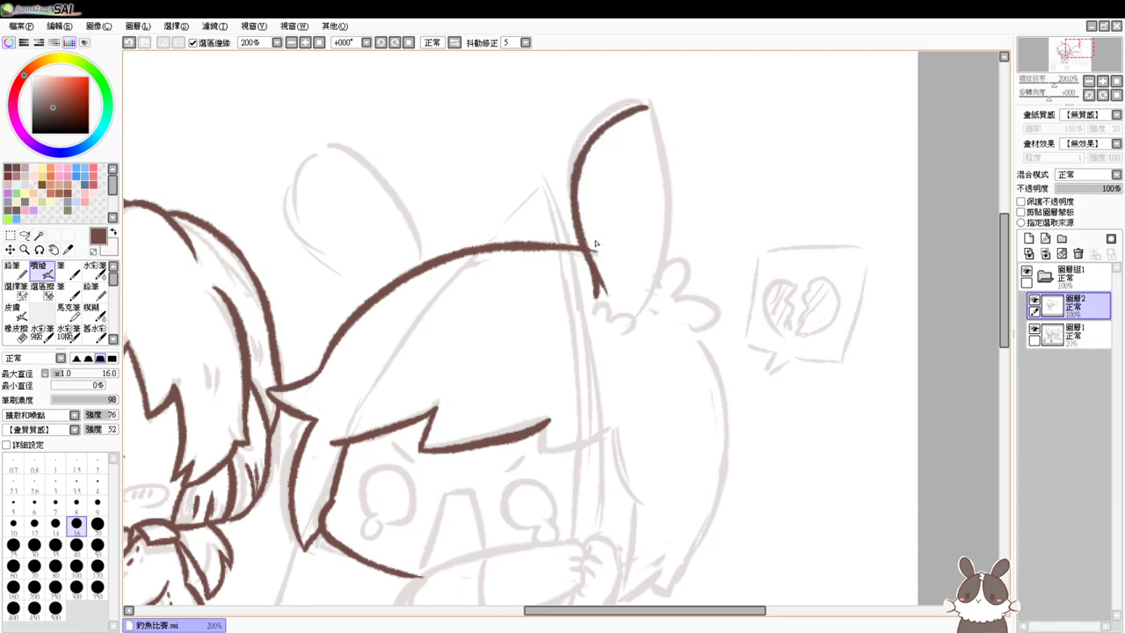
key(e)
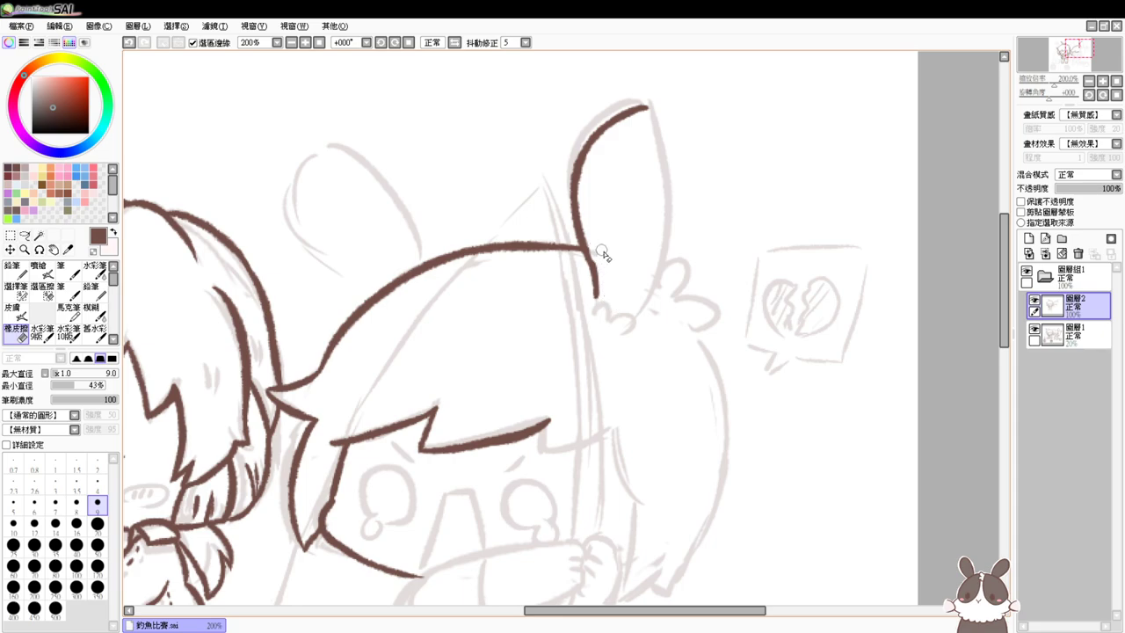
key(e)
Ink the outer edge of the taller ear from its pointed tip down to its base
mouse_move(645, 113)
mouse_down()
mouse_move(665, 152)
mouse_move(662, 138)
mouse_move(633, 327)
mouse_up()
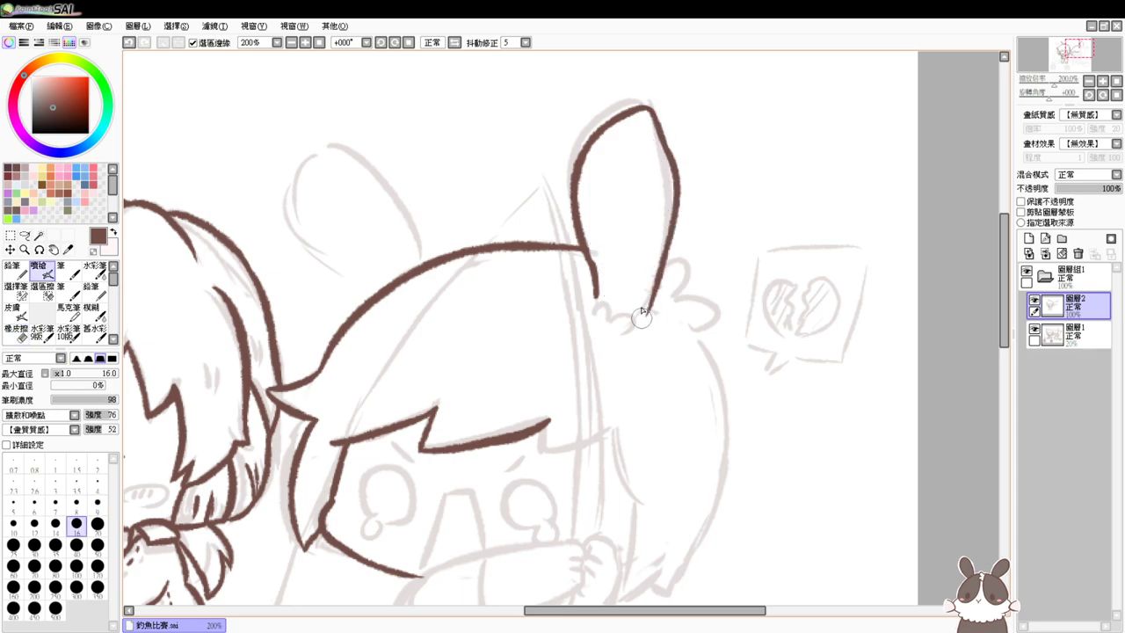
key(ctrl+z)
drag(666, 149, 627, 322)
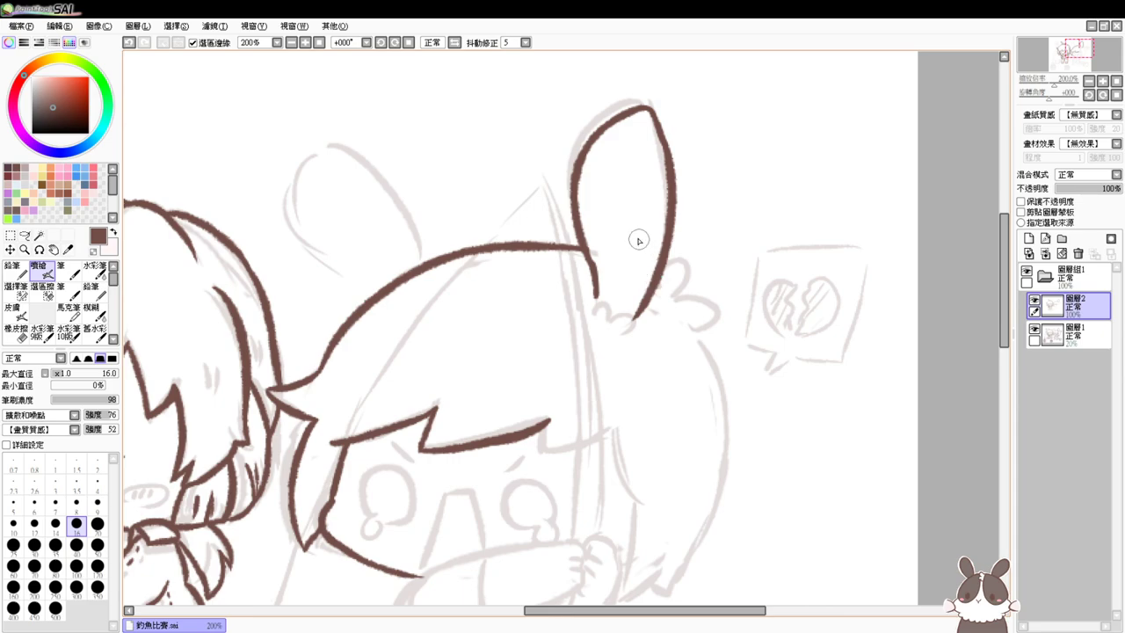
key(ctrl+z)
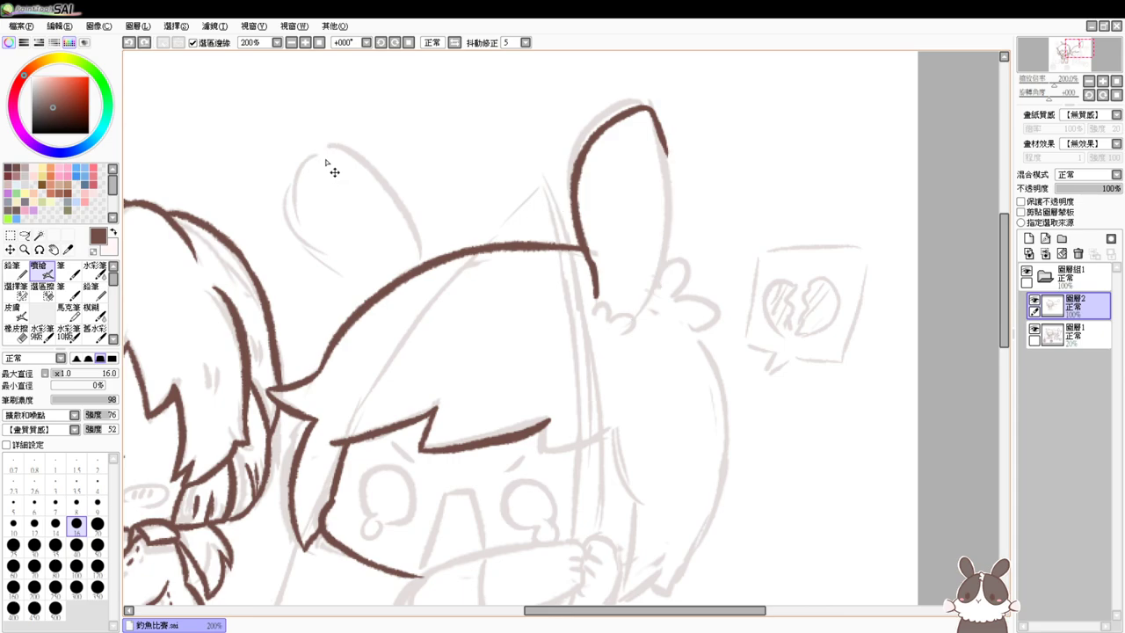
key(ctrl+y)
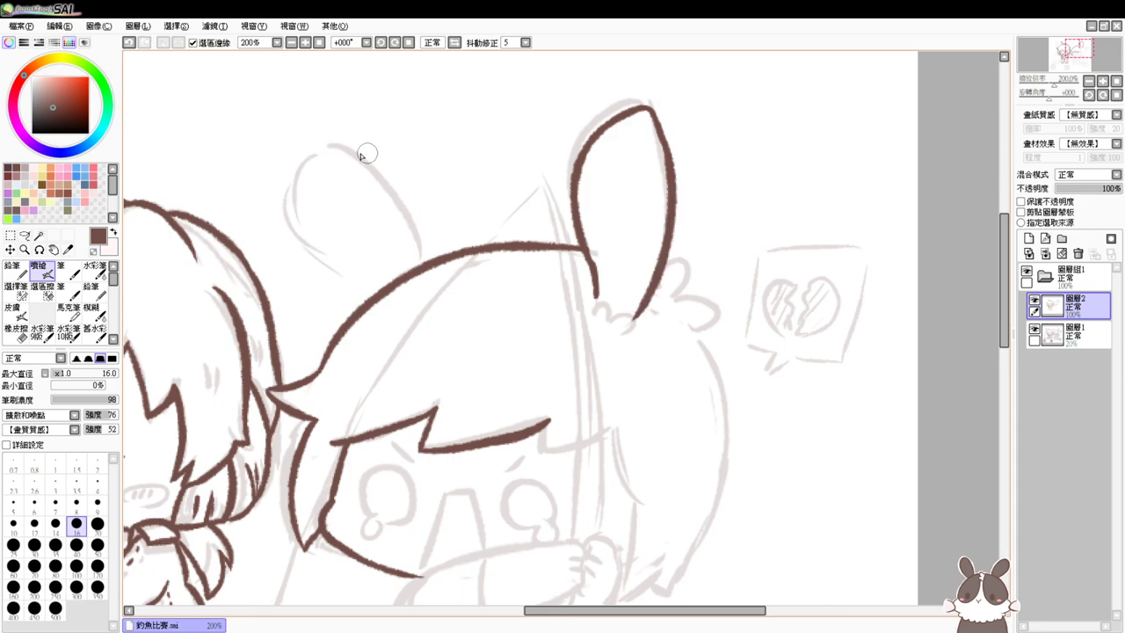
Ink both curved edges of the shorter ear from its tip down to the crown of the head
drag(324, 143, 414, 262)
key(ctrl+z)
drag(326, 143, 411, 272)
key(ctrl+z)
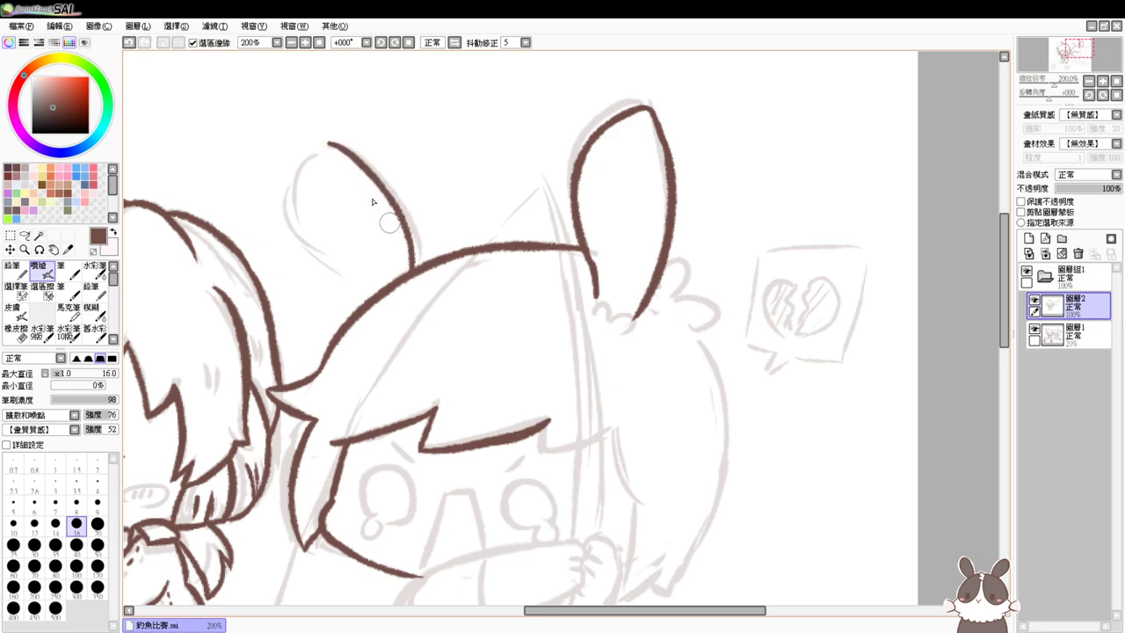
key(ctrl+z)
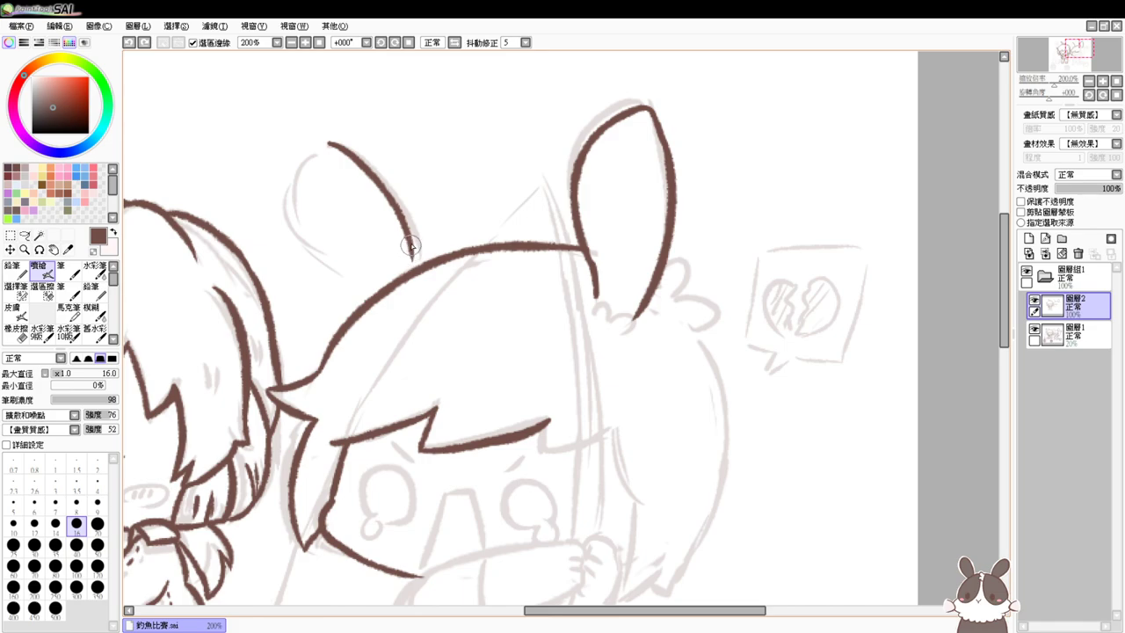
key(ctrl+y)
drag(327, 143, 307, 211)
key(ctrl+z)
mouse_move(328, 143)
mouse_down()
mouse_move(312, 238)
mouse_move(307, 195)
mouse_move(372, 297)
mouse_up()
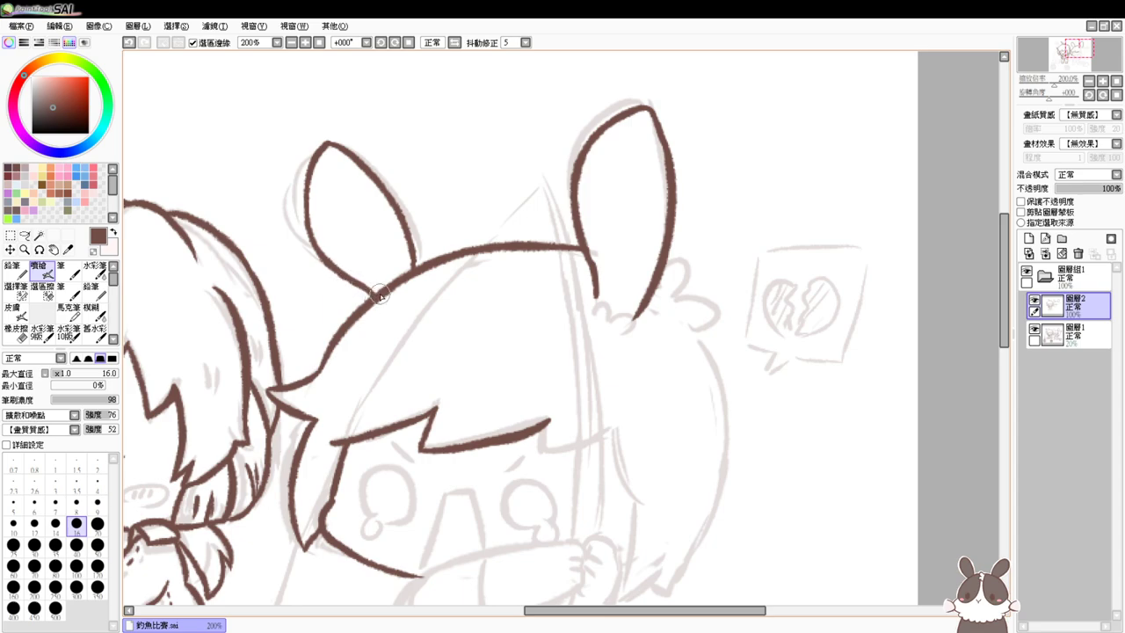
Ink two rounded fluffy bumps beside the base of the taller ear
drag(739, 316, 690, 350)
mouse_move(611, 309)
mouse_down()
mouse_move(632, 333)
mouse_move(643, 374)
mouse_up()
drag(740, 443, 687, 378)
key(ctrl+z)
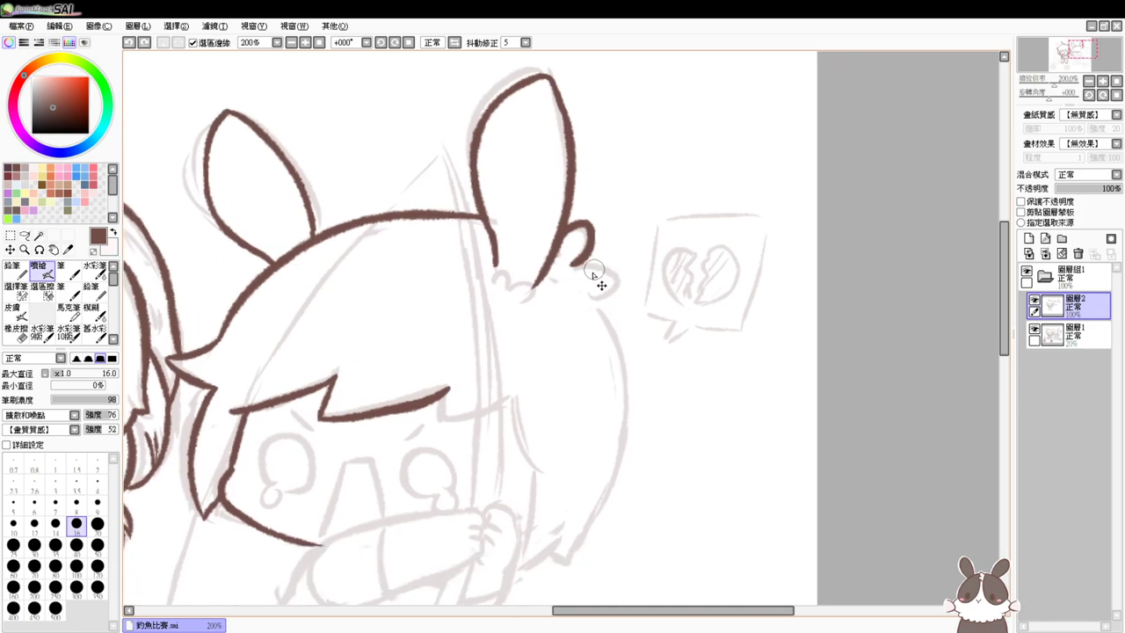
mouse_move(577, 269)
mouse_down()
mouse_move(594, 295)
mouse_move(585, 293)
mouse_up()
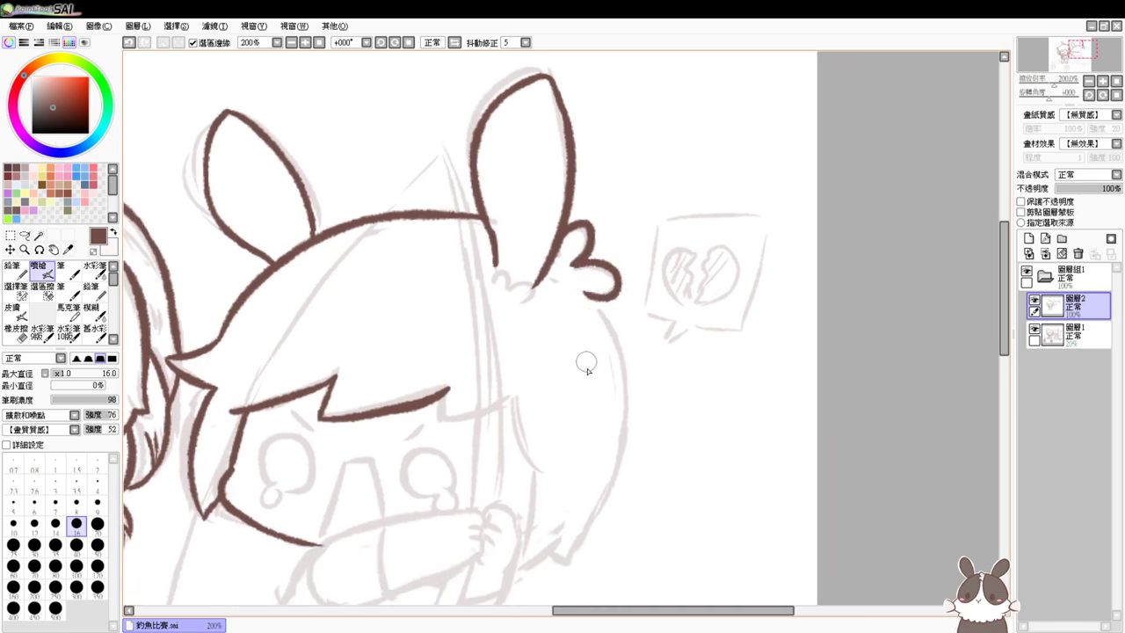
Ink the short curved lock beside the face and the long outer curve of the hair below the fluffy bumps
mouse_move(516, 402)
mouse_down()
mouse_move(523, 465)
mouse_move(541, 479)
mouse_up()
key(ctrl+z)
drag(518, 398, 546, 463)
drag(585, 297, 606, 476)
Extend the outer hair curve downward and close the hanging hair with a jagged tip and an inner edge
scroll(655, 460, down, 3)
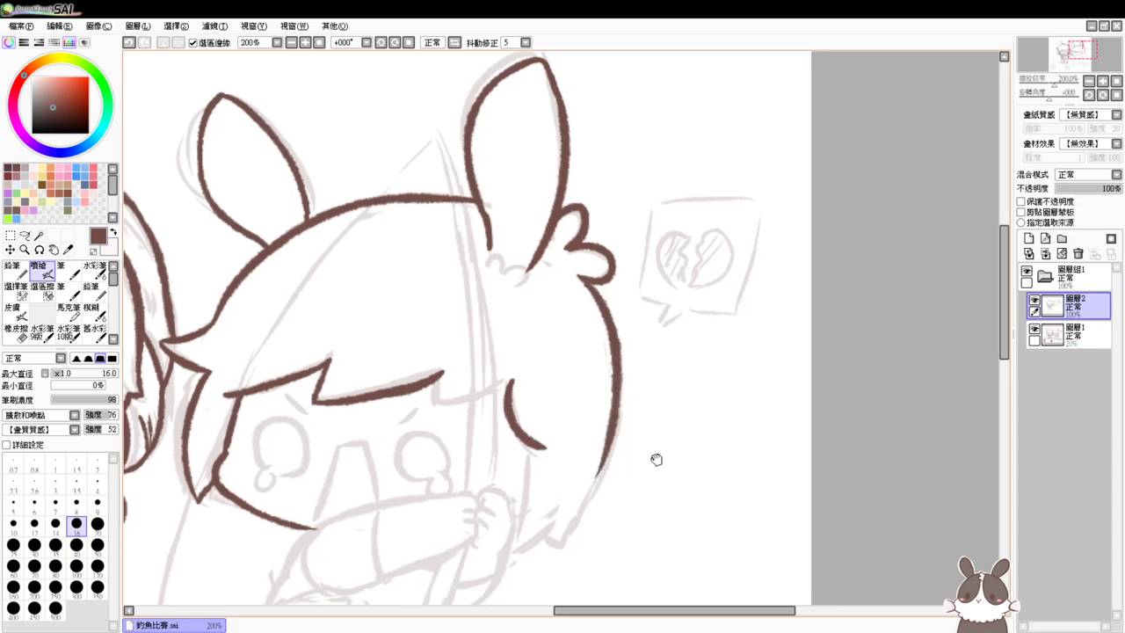
drag(600, 384, 548, 461)
key(ctrl+z)
drag(604, 373, 545, 443)
key(ctrl+z)
drag(611, 360, 549, 442)
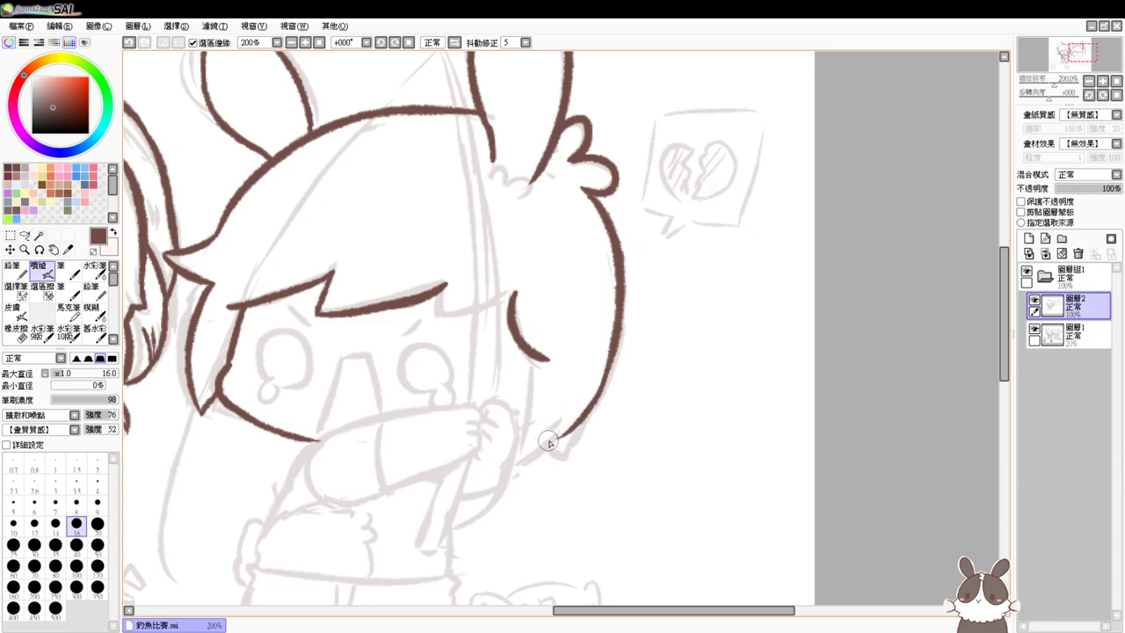
mouse_move(529, 355)
mouse_down()
mouse_move(510, 409)
mouse_move(519, 448)
mouse_move(548, 430)
mouse_move(553, 452)
mouse_move(519, 459)
mouse_up()
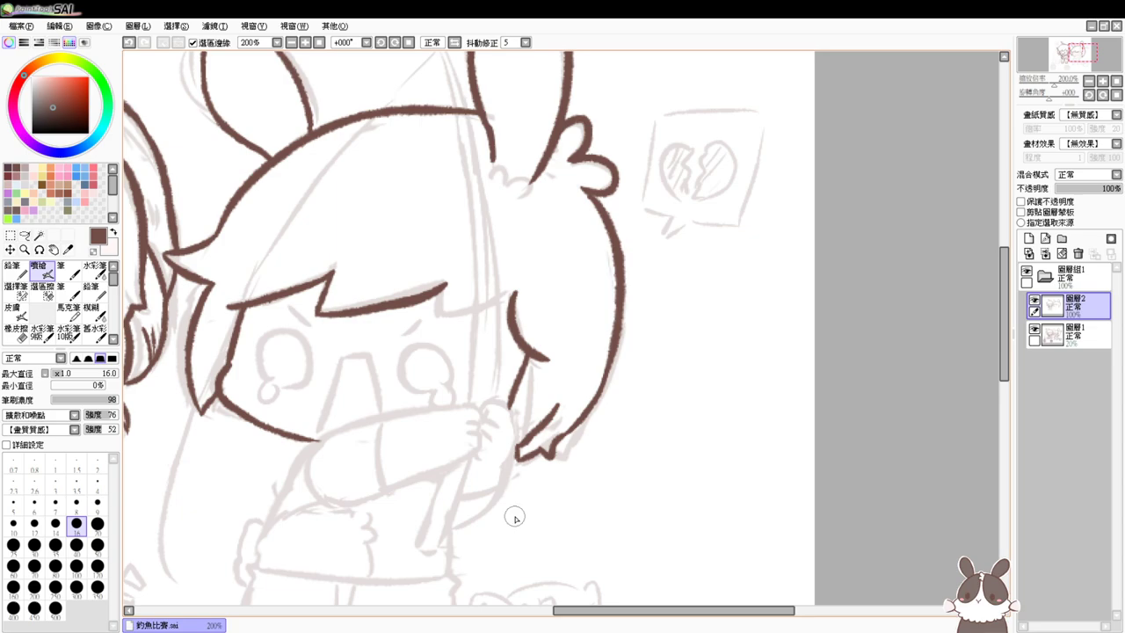
Add a short downward notch at the end of the second character's fringe
scroll(521, 526, up, 1)
mouse_move(549, 289)
mouse_down()
mouse_move(583, 324)
mouse_move(626, 420)
mouse_up()
drag(489, 303, 479, 341)
Ink the first edge of the fishing rod from its tip above the head down past the fringe
scroll(479, 345, up, 5)
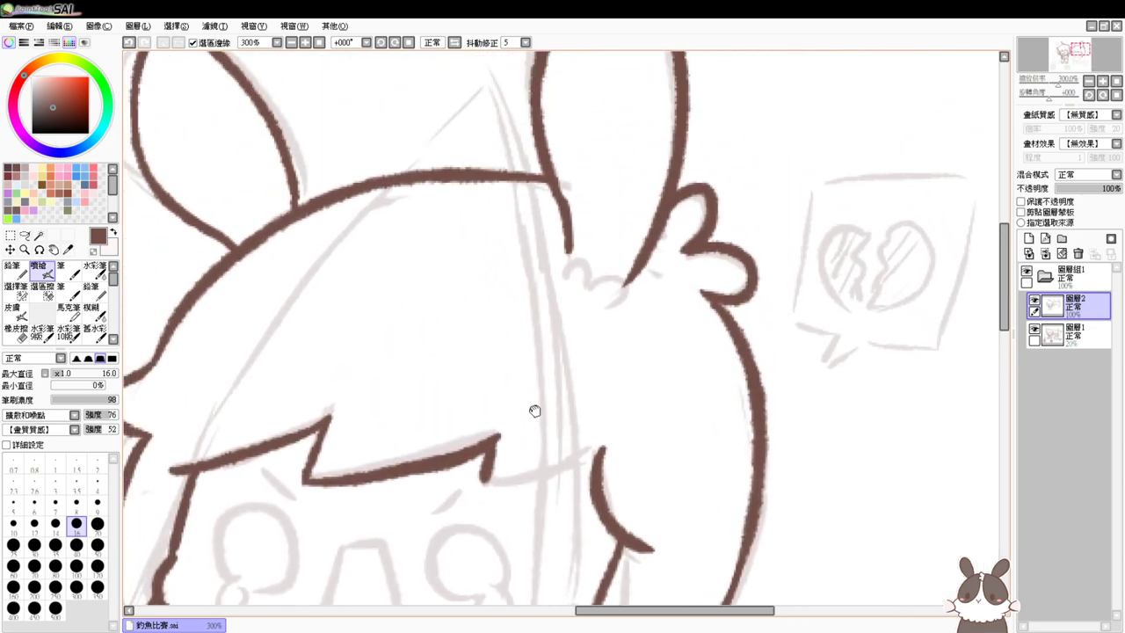
drag(485, 100, 527, 281)
key(ctrl+z)
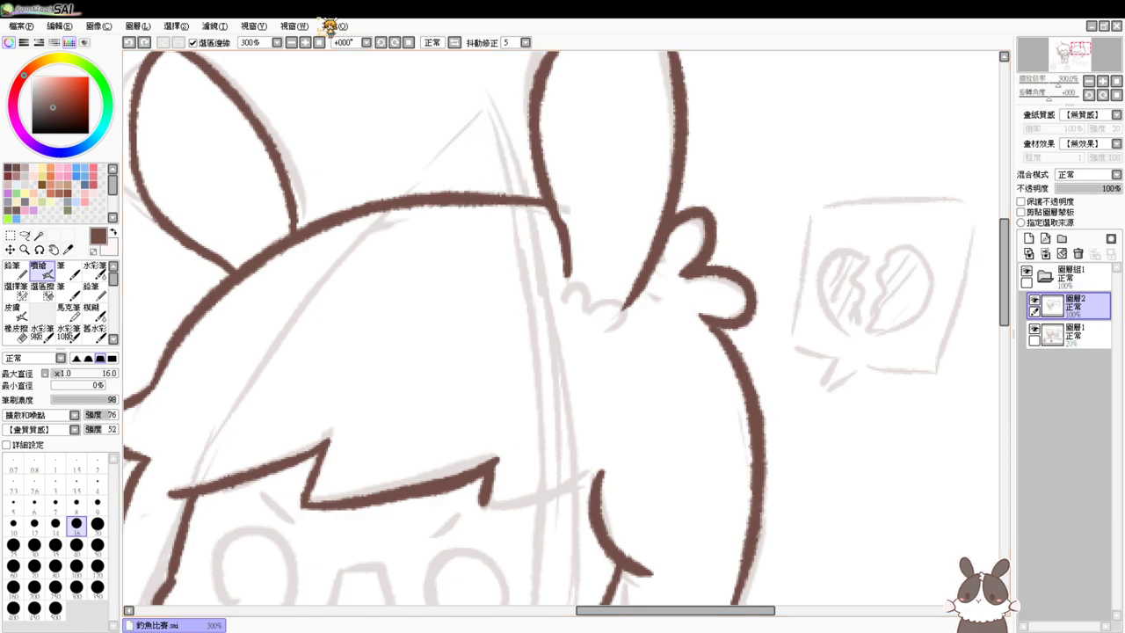
click(295, 42)
click(305, 43)
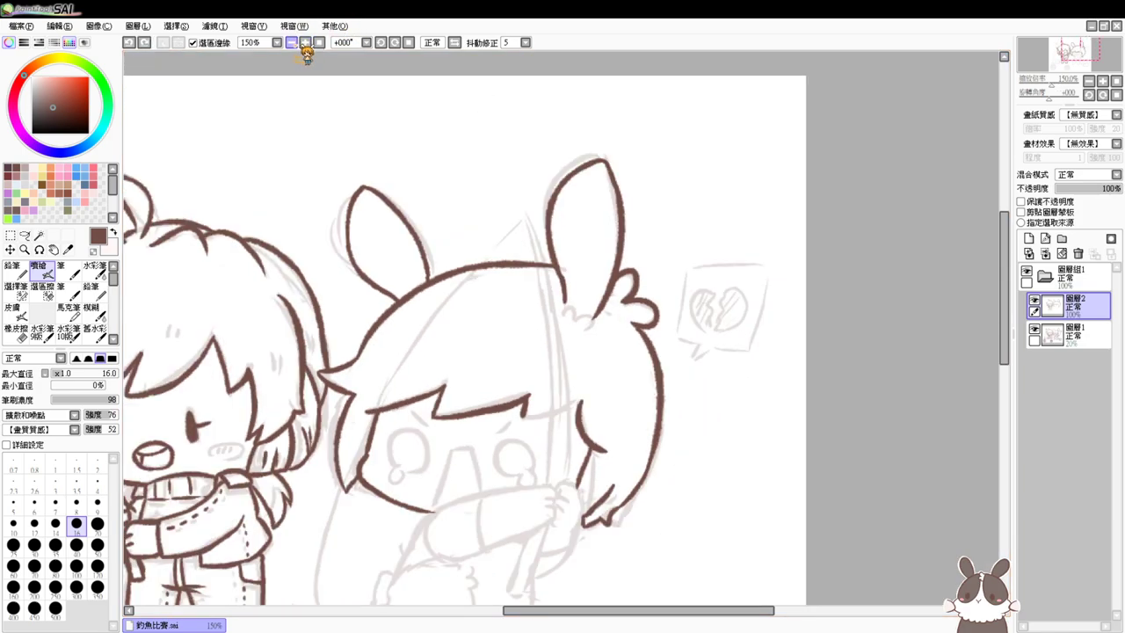
drag(526, 218, 546, 377)
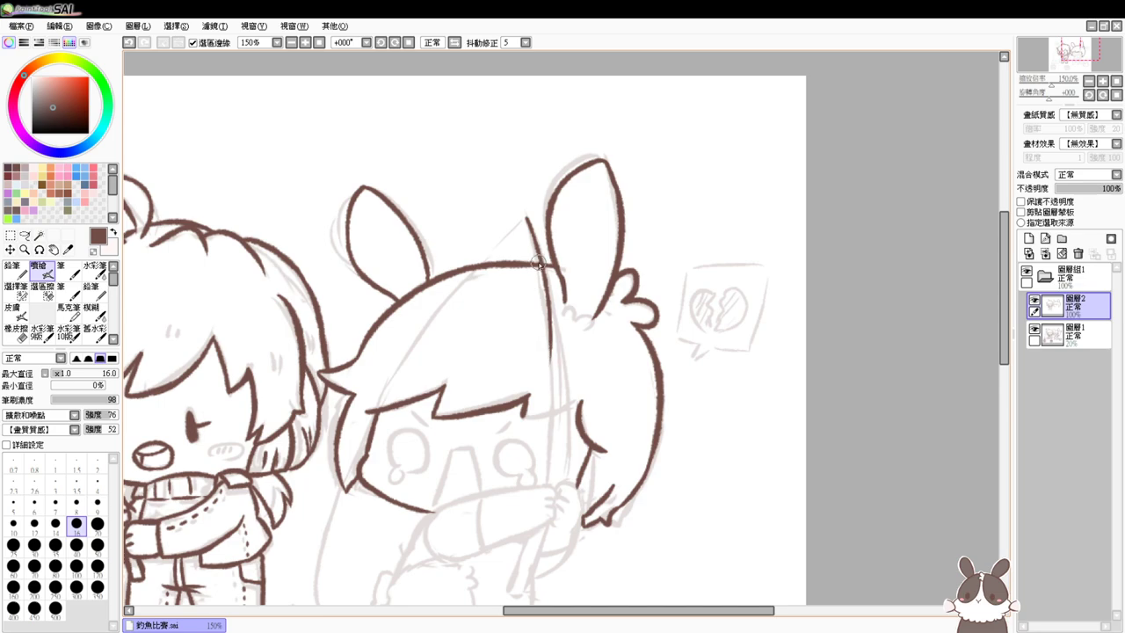
scroll(573, 382, down, 3)
drag(547, 239, 544, 403)
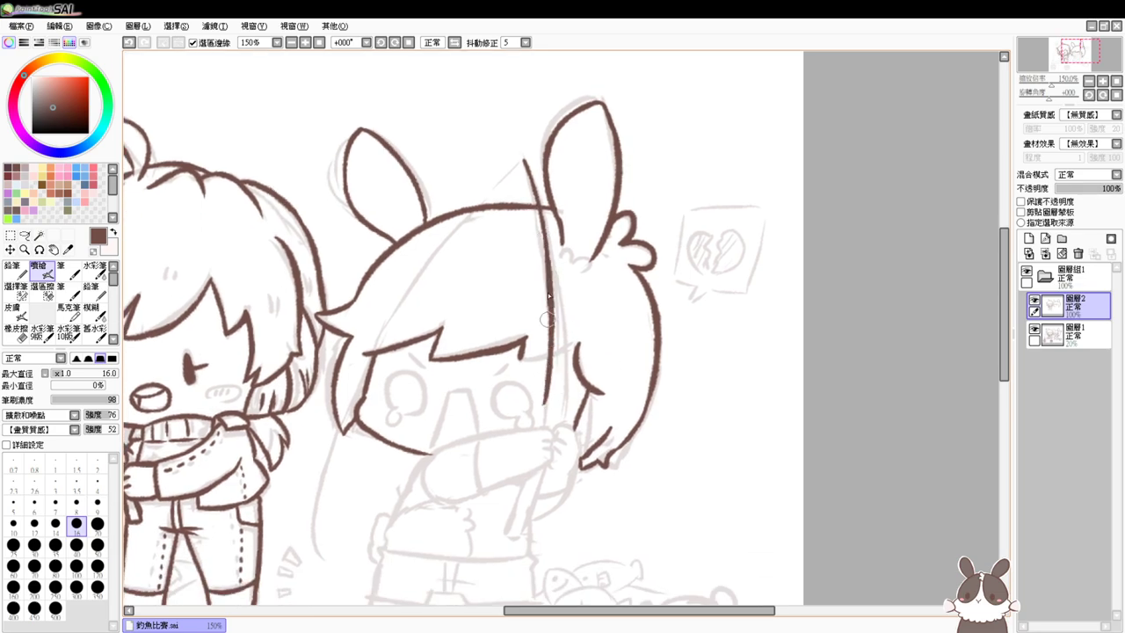
Extend the rod's first edge in a smooth curve past the face and through the hands
mouse_move(545, 211)
mouse_down()
mouse_move(560, 303)
mouse_move(555, 396)
mouse_move(553, 295)
mouse_move(553, 406)
mouse_up()
key(ctrl+z)
key(ctrl+z)
key(e)
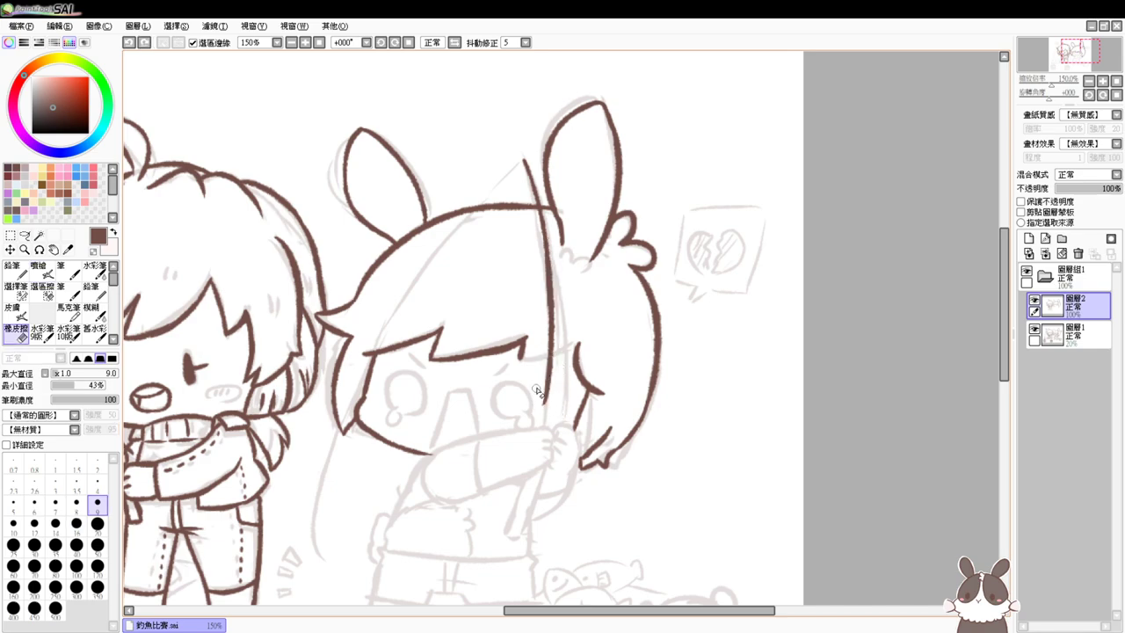
key(e)
drag(552, 369, 536, 466)
key(ctrl+z)
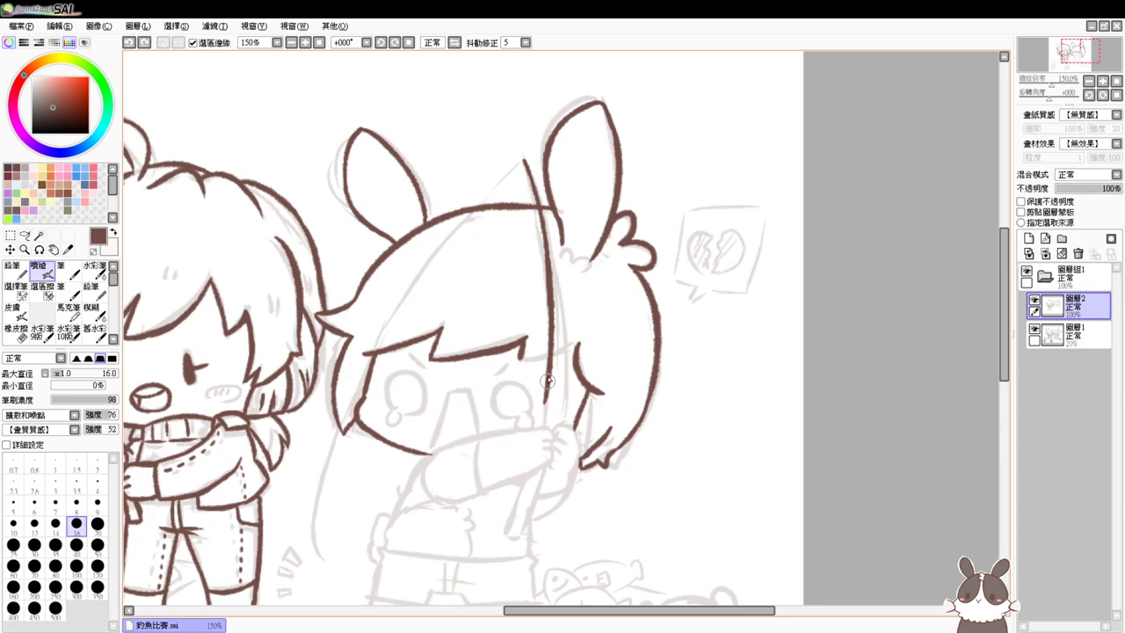
drag(552, 372, 511, 519)
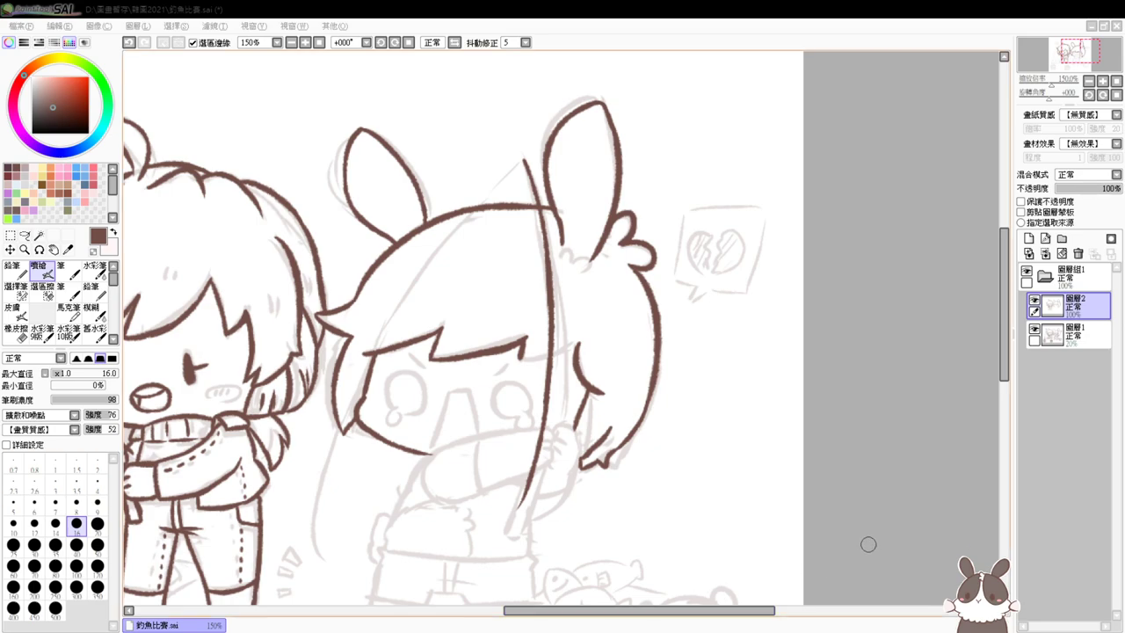
Erase the tapered end of the rod line and redraw it as a straighter handle edge below the hands
scroll(871, 541, up, 1)
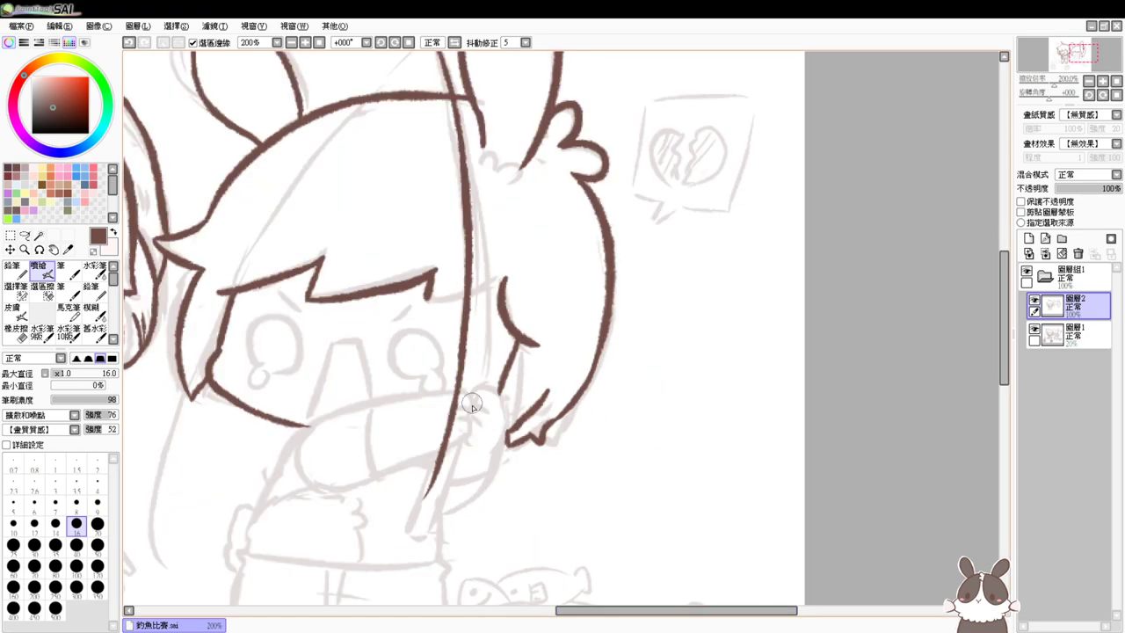
key(e)
drag(440, 477, 425, 505)
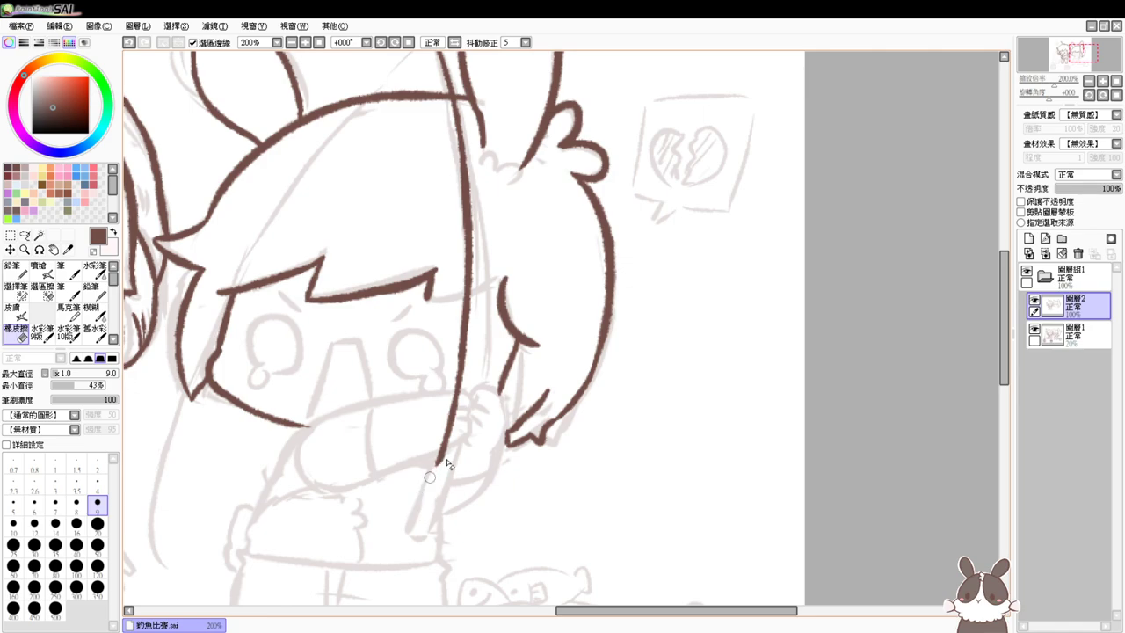
key(b)
drag(447, 436, 416, 537)
key(ctrl+z)
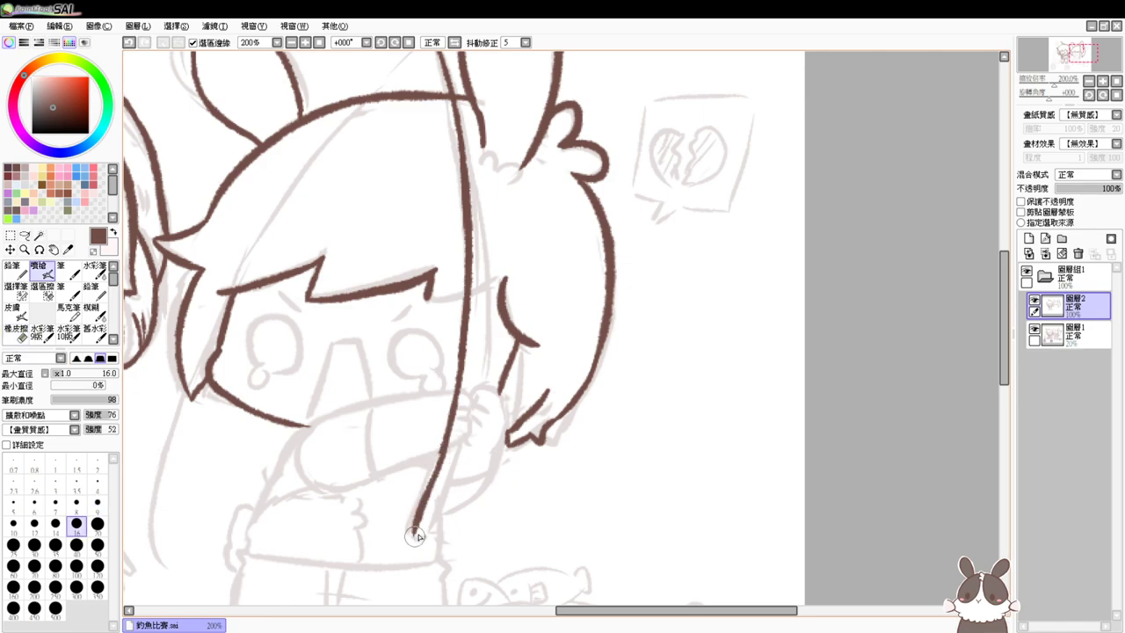
key(ctrl+z)
drag(444, 430, 415, 531)
key(ctrl+z)
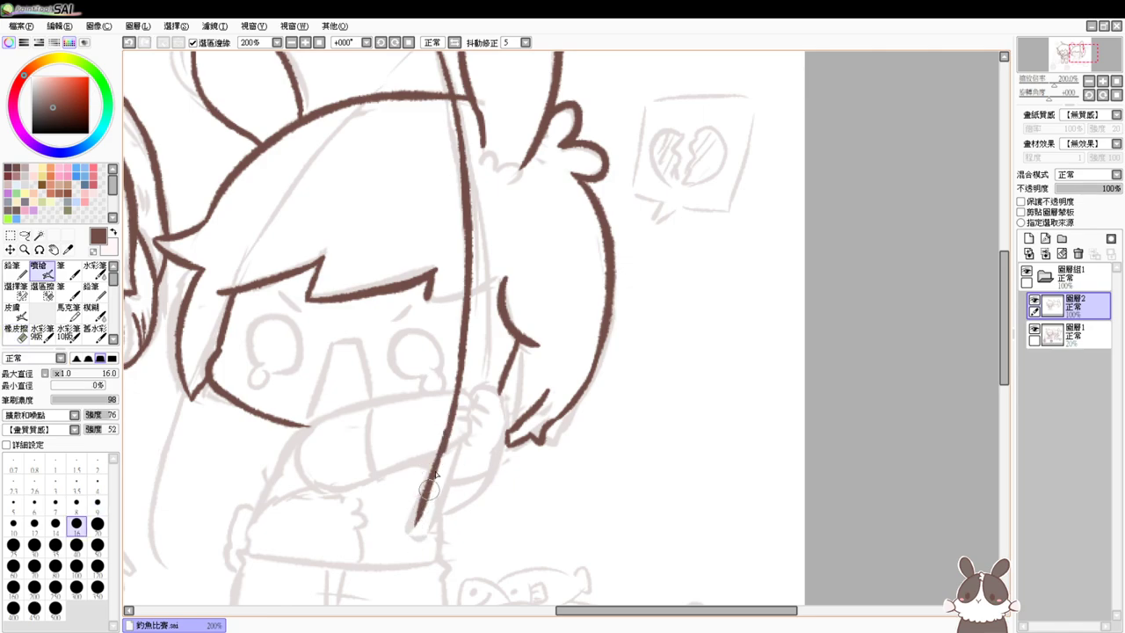
Round off the butt end of the fishing rod and ink the handle's second edge up to the hands
mouse_move(373, 475)
mouse_down()
mouse_move(585, 384)
mouse_move(486, 393)
mouse_up()
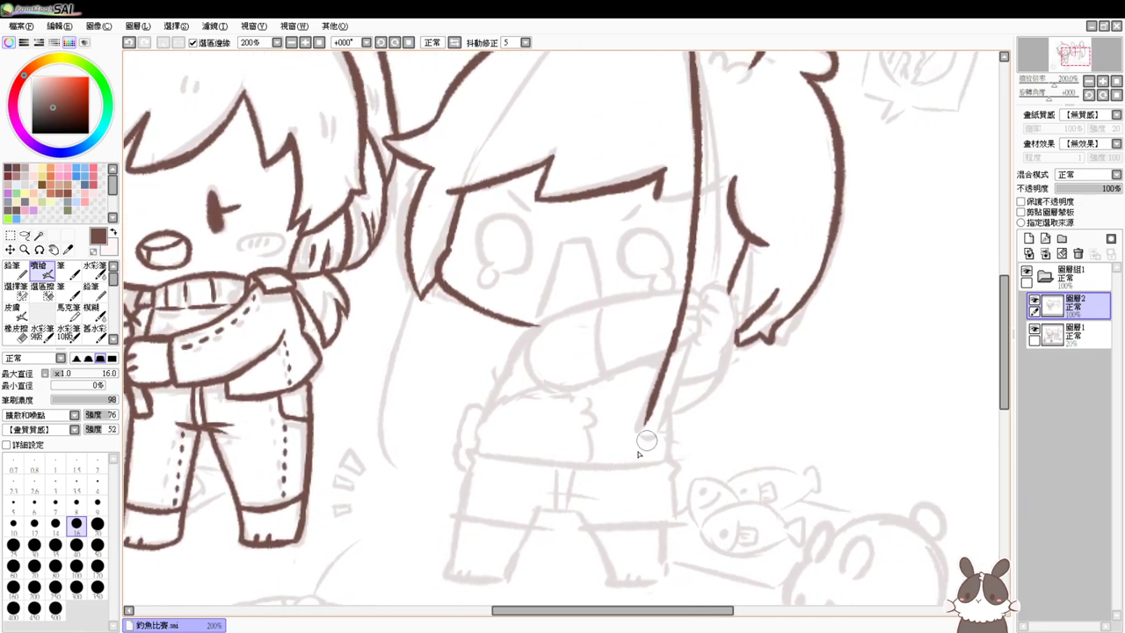
drag(644, 414, 649, 432)
mouse_move(696, 335)
mouse_down()
mouse_move(646, 437)
mouse_move(689, 351)
mouse_move(652, 427)
mouse_up()
key(ctrl+z)
key(ctrl+z)
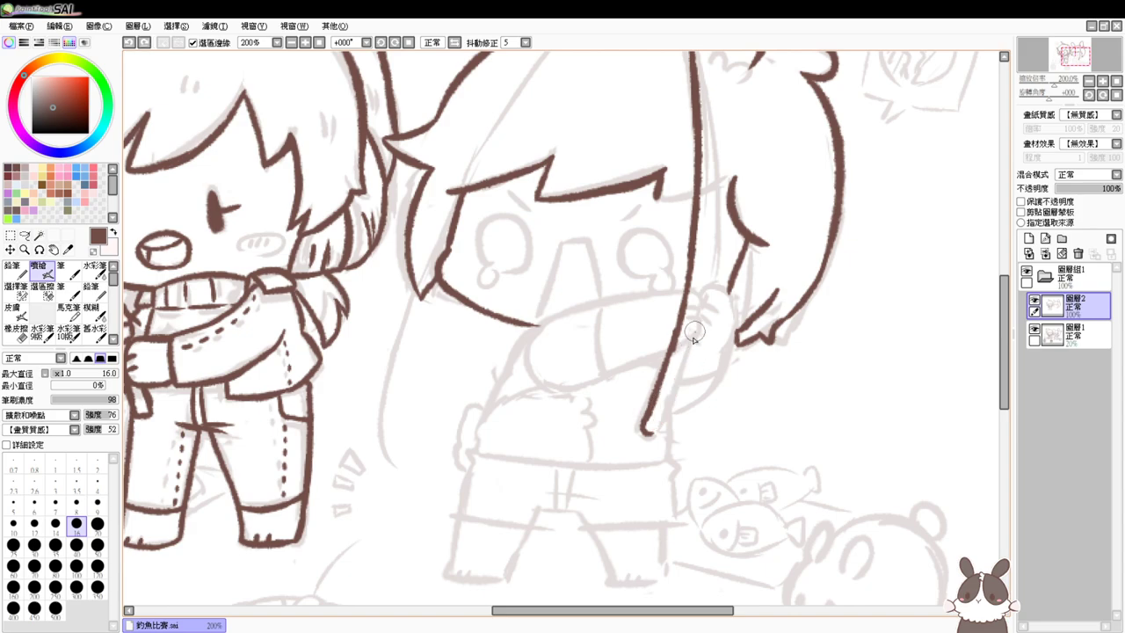
drag(694, 333, 654, 430)
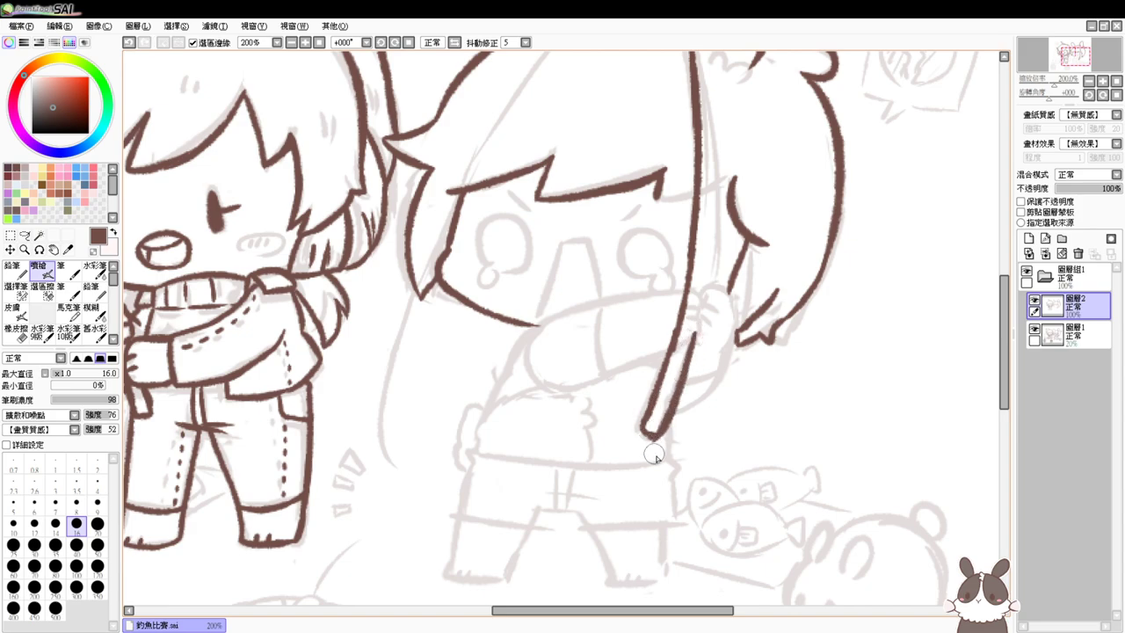
Ink the rod's second long edge from the crown of the head down to the handle, widening toward the hands
drag(672, 313, 630, 454)
drag(649, 169, 661, 395)
key(ctrl+z)
drag(642, 145, 655, 422)
key(ctrl+z)
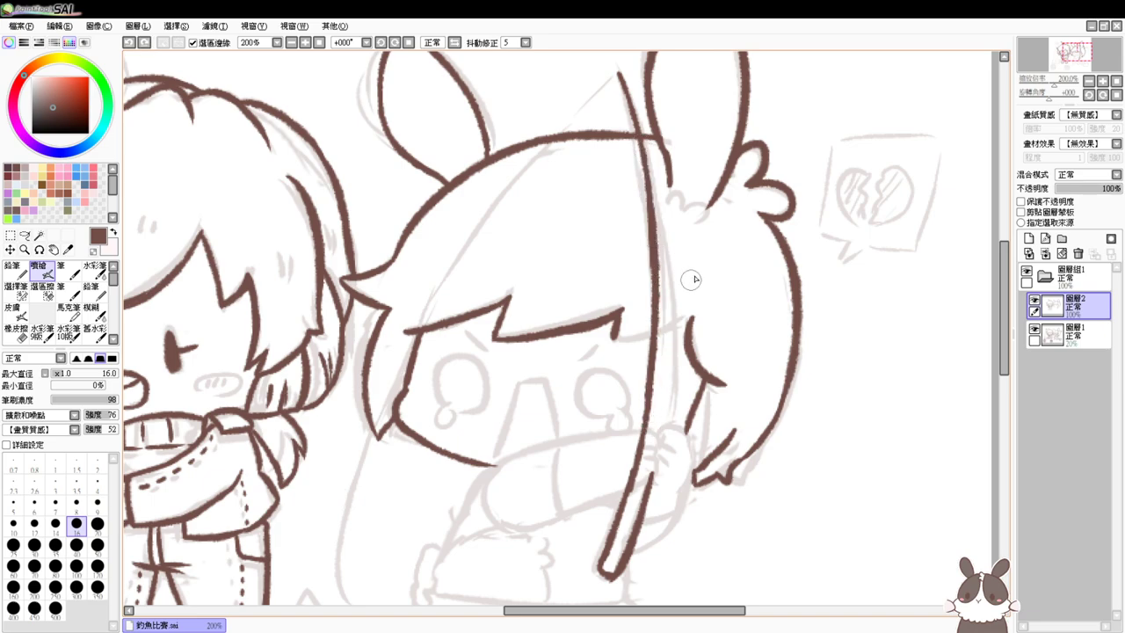
mouse_move(653, 185)
mouse_down()
mouse_move(661, 396)
mouse_move(674, 428)
mouse_up()
key(ctrl+z)
drag(646, 130, 661, 338)
key(ctrl+z)
mouse_move(646, 157)
mouse_down()
mouse_move(676, 384)
mouse_move(655, 180)
mouse_move(664, 389)
mouse_up()
key(ctrl+z)
drag(669, 295, 654, 466)
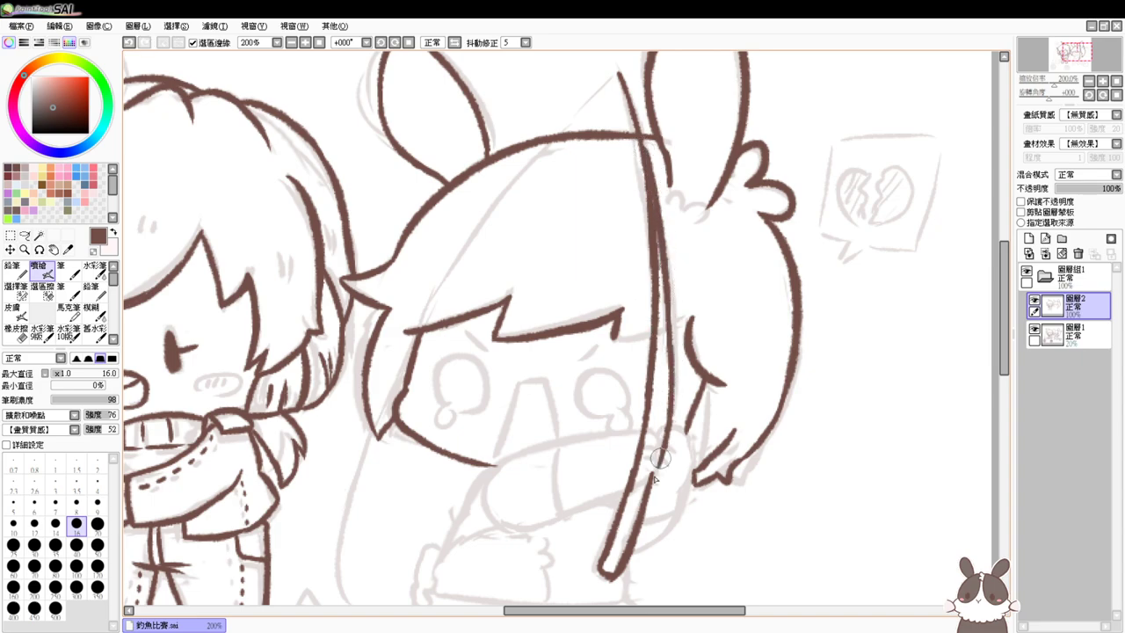
Redraw the rod's second edge beside the hands and erase both rod lines where they cross the gripping hands
key(ctrl+z)
drag(668, 303, 654, 470)
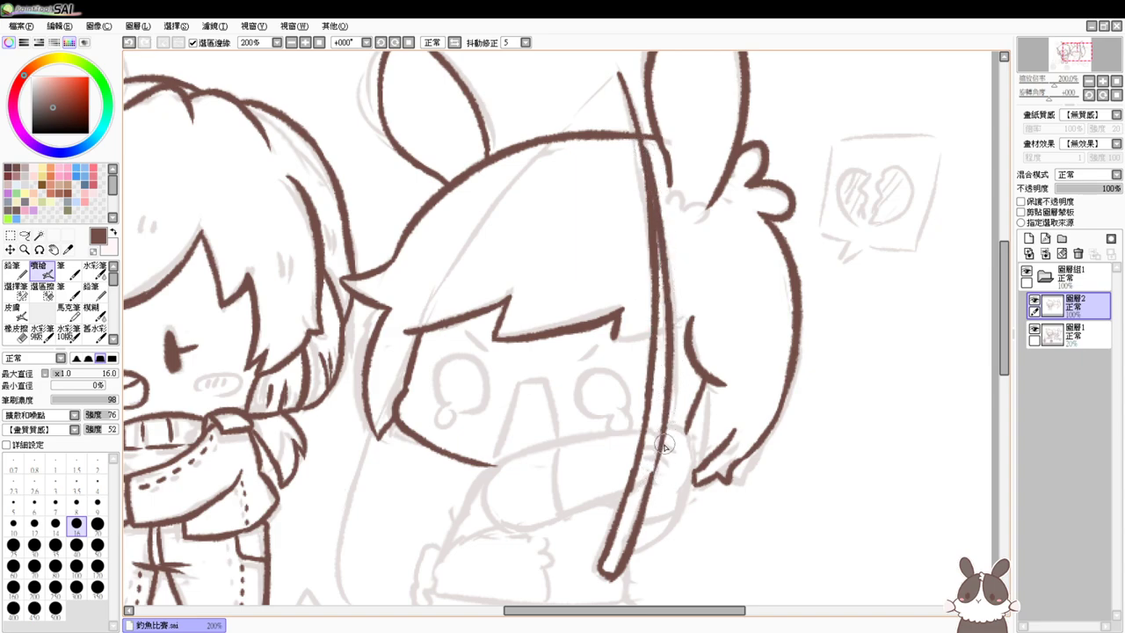
drag(667, 408, 646, 508)
key(ctrl+z)
key(e)
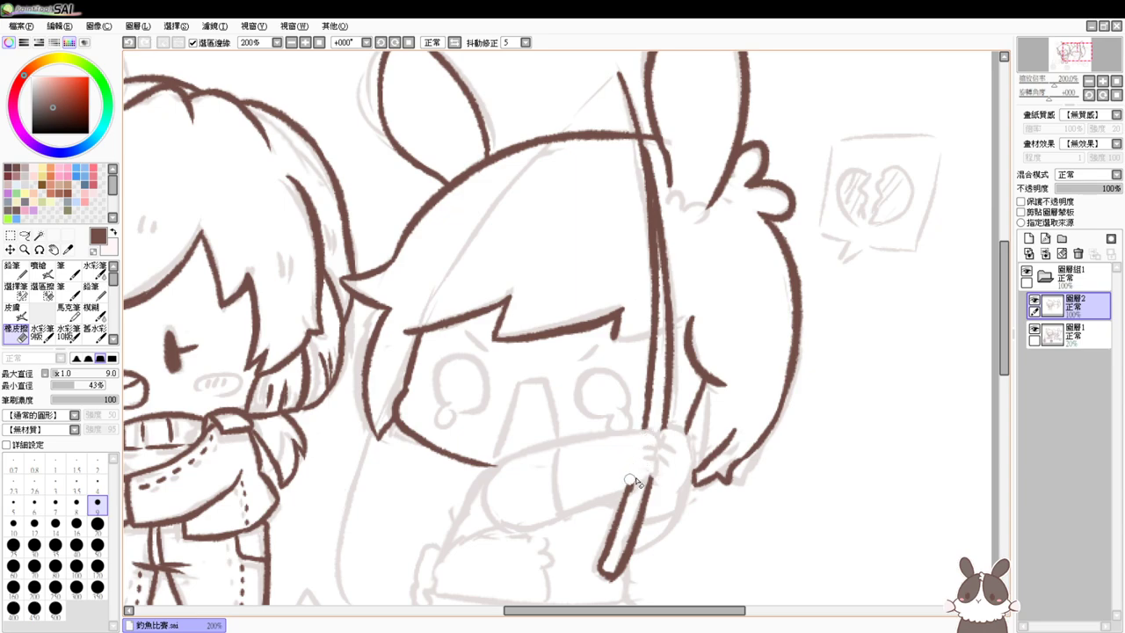
Ink the upper edge of the front forearm from the cuff to the hand gripping the rod
key(v)
scroll(598, 525, up, 1)
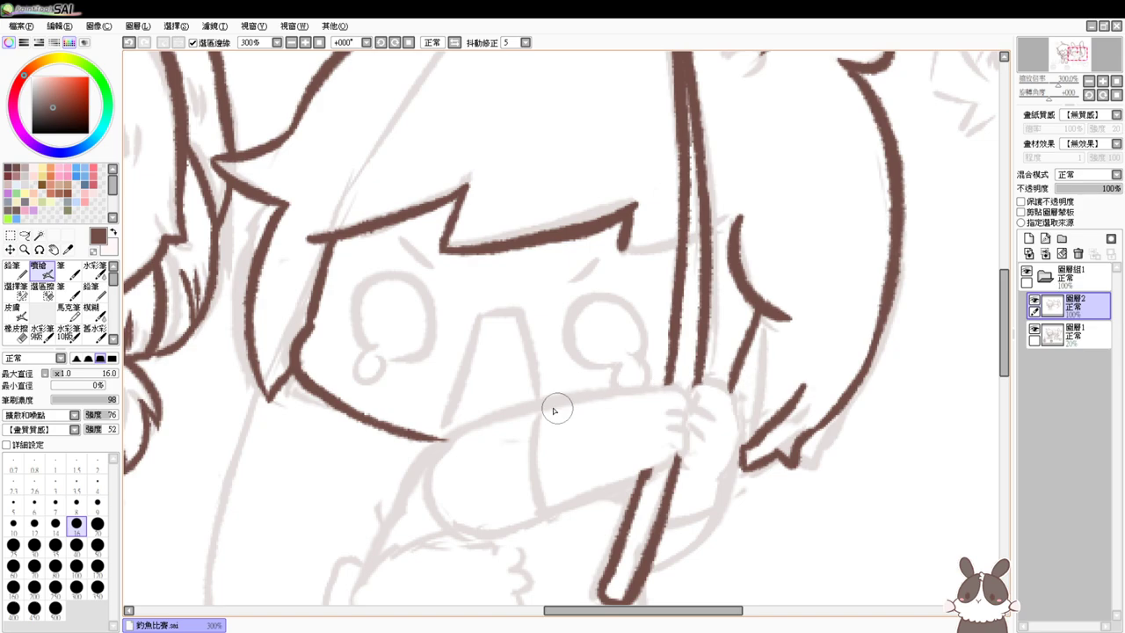
drag(539, 416, 668, 393)
key(ctrl+z)
mouse_move(532, 410)
mouse_down()
mouse_move(587, 395)
mouse_move(686, 394)
mouse_move(670, 386)
mouse_move(683, 409)
mouse_up()
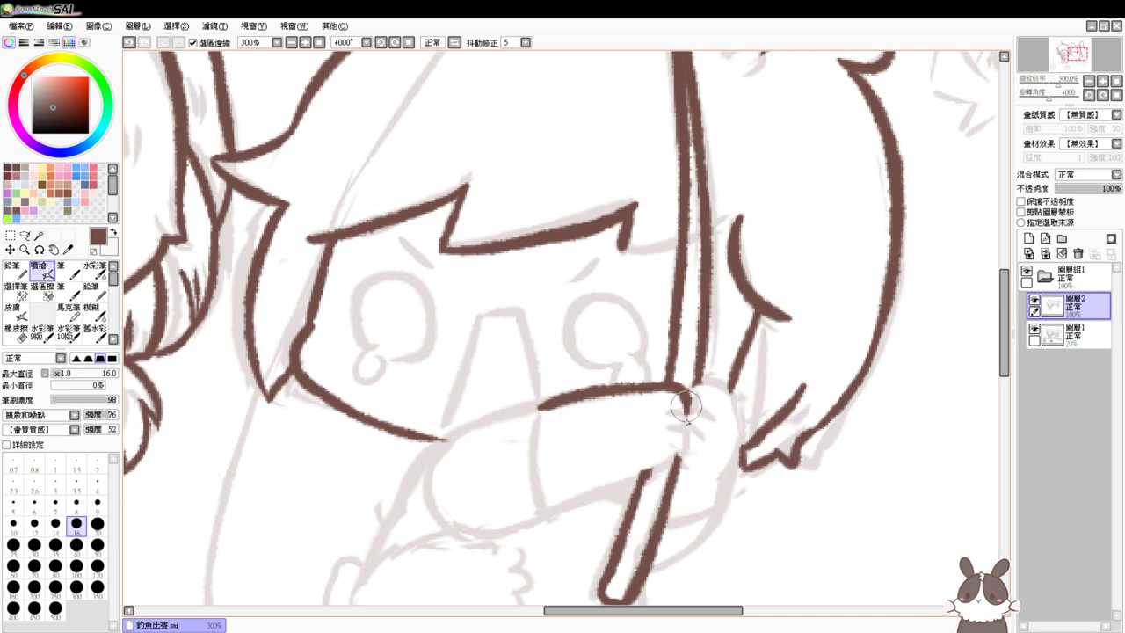
Ink the front forearm's lower edge up to the rod and the short finger lines curling around the handle
mouse_move(545, 511)
mouse_down()
mouse_move(689, 451)
mouse_move(667, 410)
mouse_move(685, 419)
mouse_move(670, 424)
mouse_move(684, 421)
mouse_move(682, 465)
mouse_move(676, 432)
mouse_move(665, 479)
mouse_up()
key(ctrl+z)
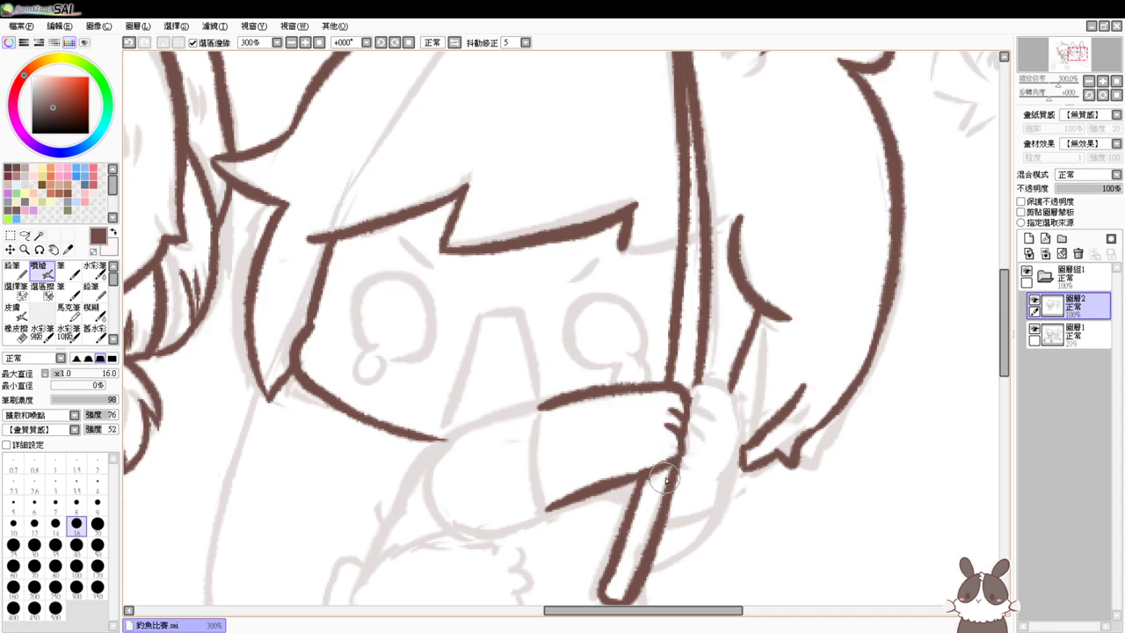
key(ctrl+z)
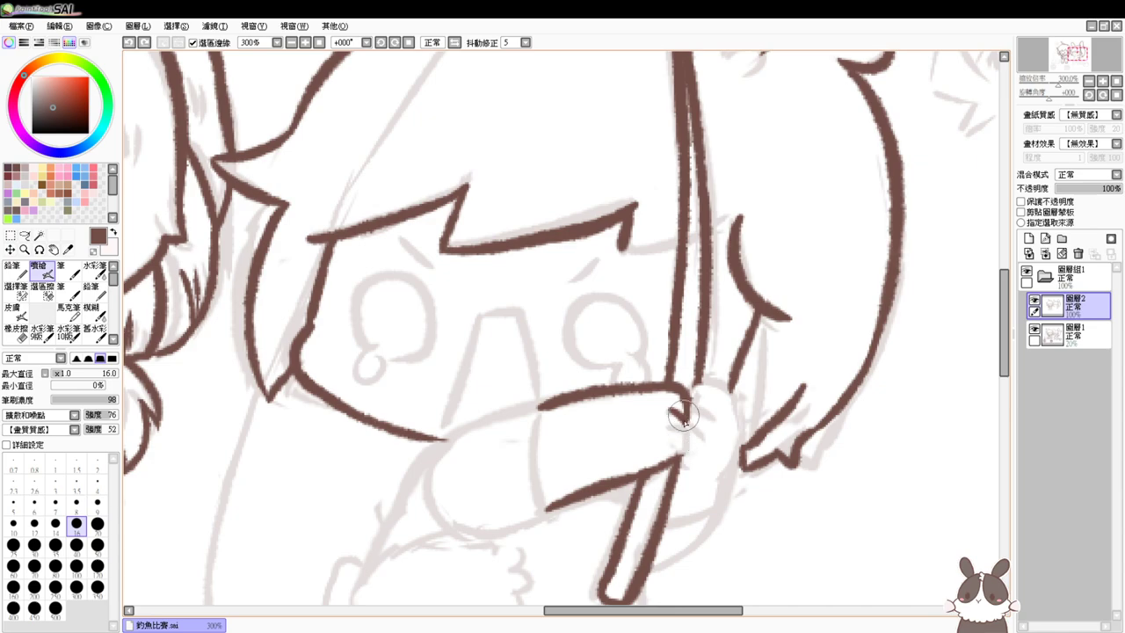
drag(687, 416, 681, 448)
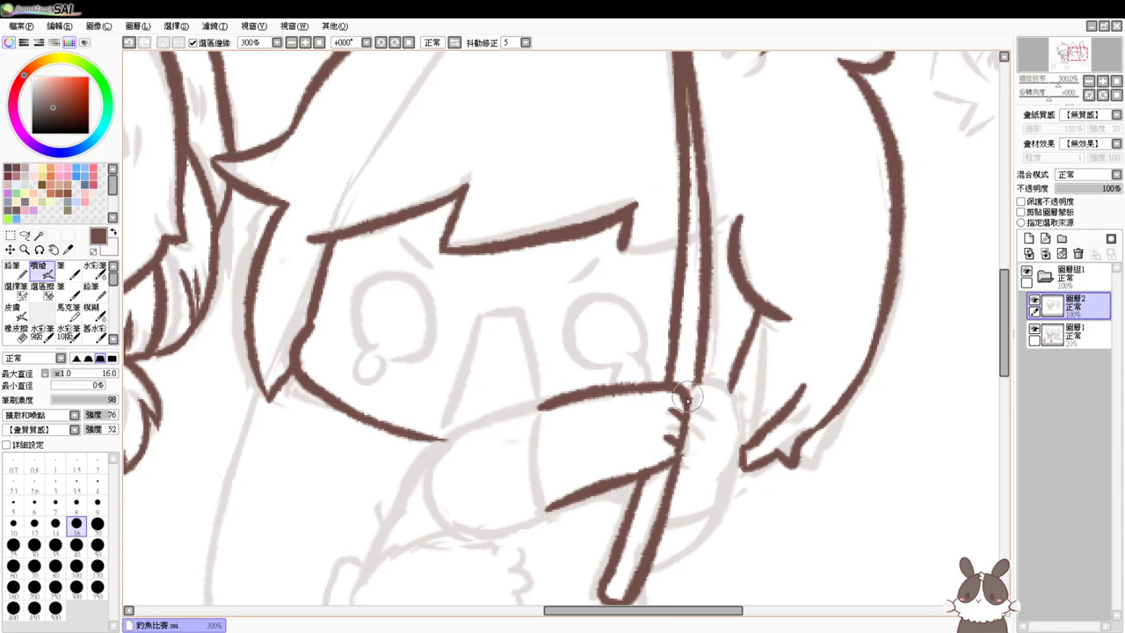
mouse_move(687, 397)
mouse_down()
mouse_move(730, 401)
mouse_move(688, 406)
mouse_move(704, 410)
mouse_move(688, 428)
mouse_move(685, 468)
mouse_up()
Ink the second hand's rounded outline behind the rod, with the wrist and forearm curving back to the handle below
mouse_move(725, 388)
mouse_down()
mouse_move(738, 413)
mouse_move(720, 492)
mouse_up()
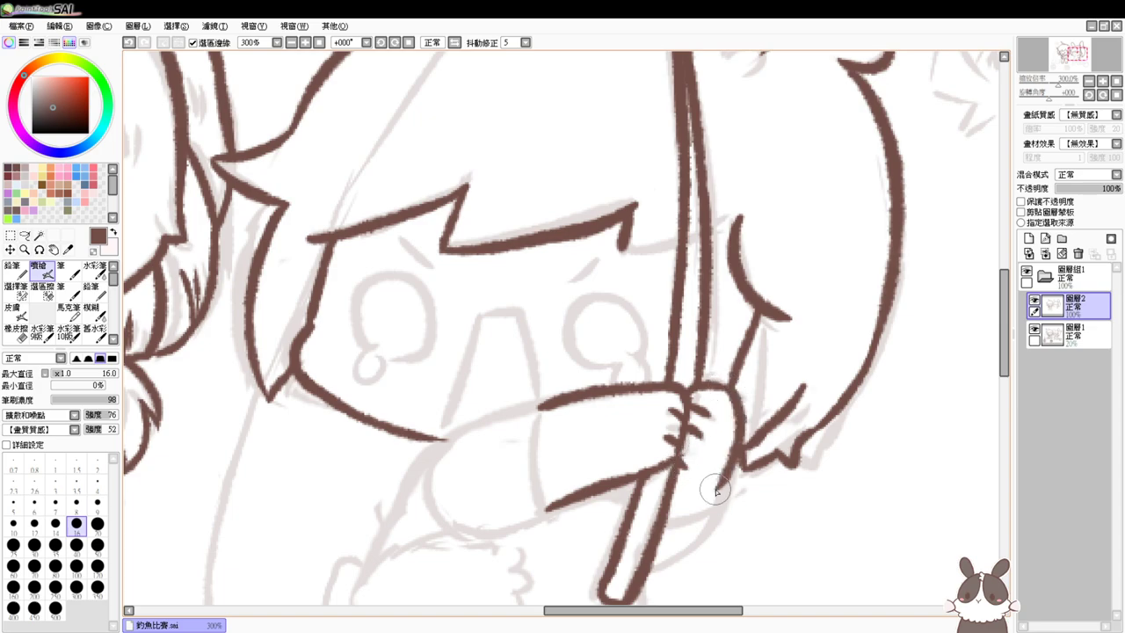
key(ctrl+z)
drag(718, 387, 709, 486)
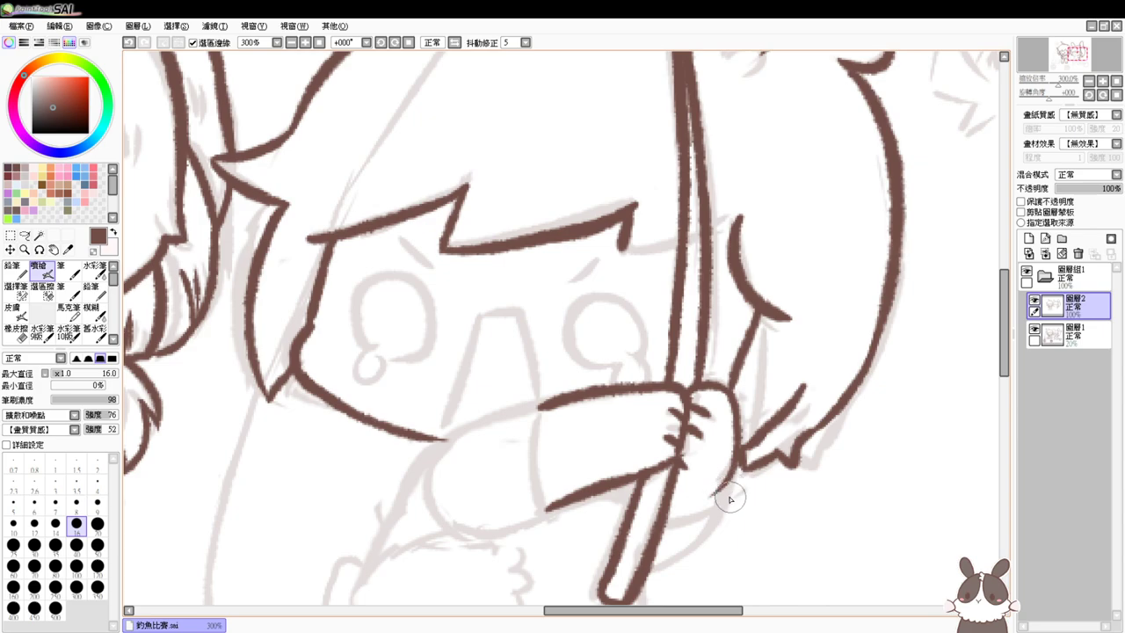
key(ctrl+z)
key(ctrl+z)
mouse_move(726, 389)
mouse_down()
mouse_move(740, 415)
mouse_move(720, 457)
mouse_move(736, 438)
mouse_move(700, 476)
mouse_move(731, 462)
mouse_move(709, 509)
mouse_move(667, 521)
mouse_move(724, 493)
mouse_move(693, 512)
mouse_move(712, 506)
mouse_move(707, 523)
mouse_move(657, 556)
mouse_up()
key(ctrl+z)
key(e)
key(b)
key(ctrl+z)
drag(719, 507, 654, 560)
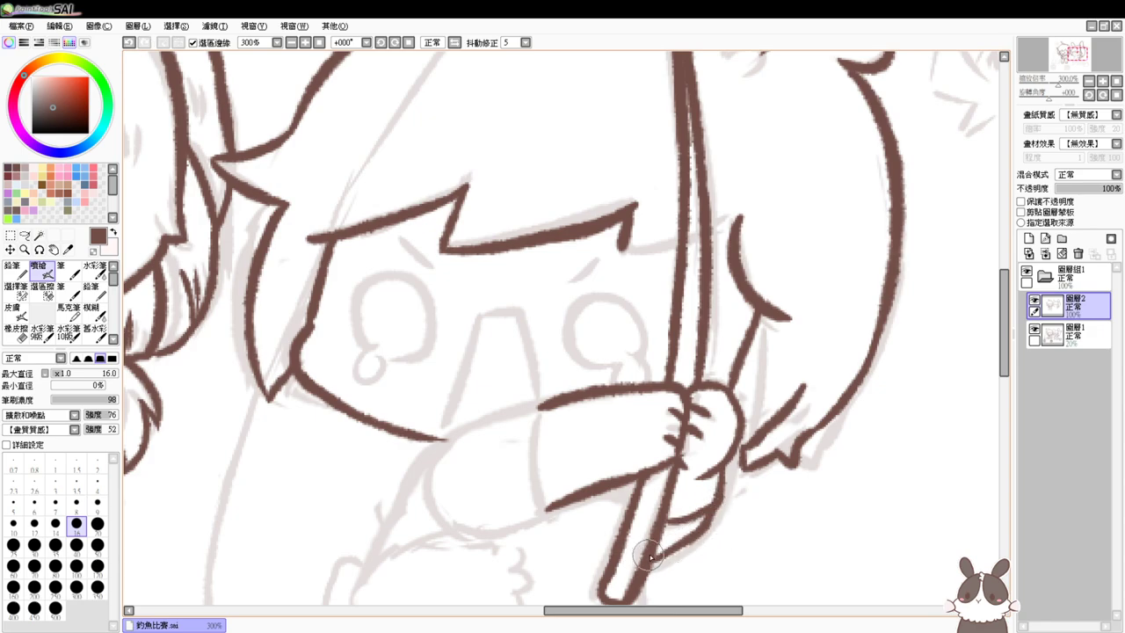
Redraw the second arm's sleeve edge and cuff line below the hand so they meet the rod handle
drag(718, 545, 736, 444)
key(ctrl+z)
drag(743, 391, 661, 473)
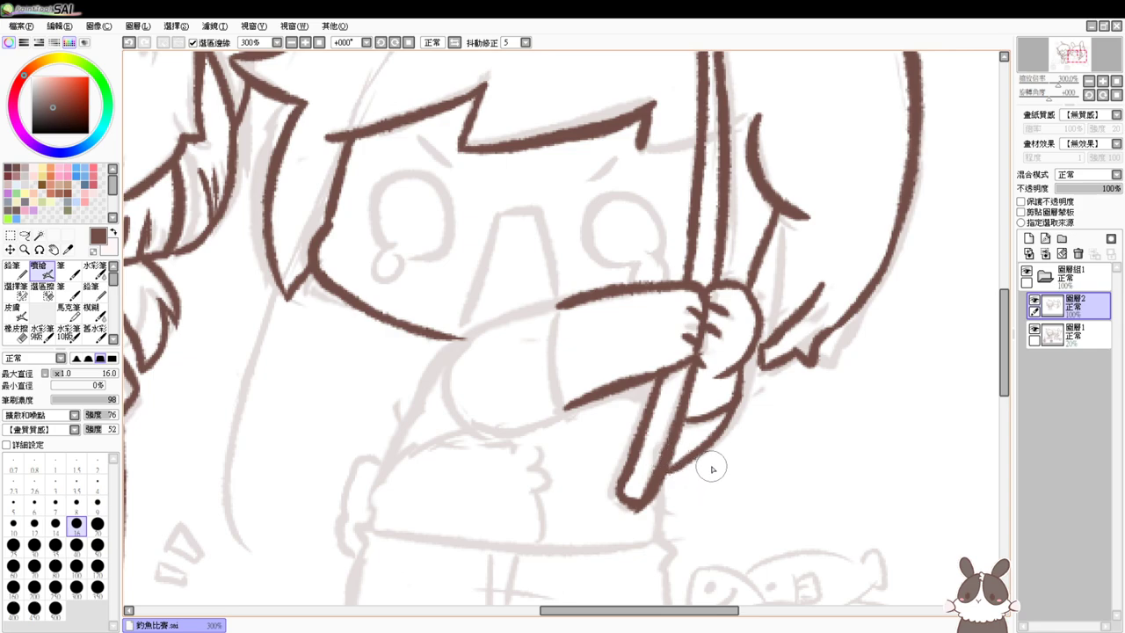
key(ctrl+z)
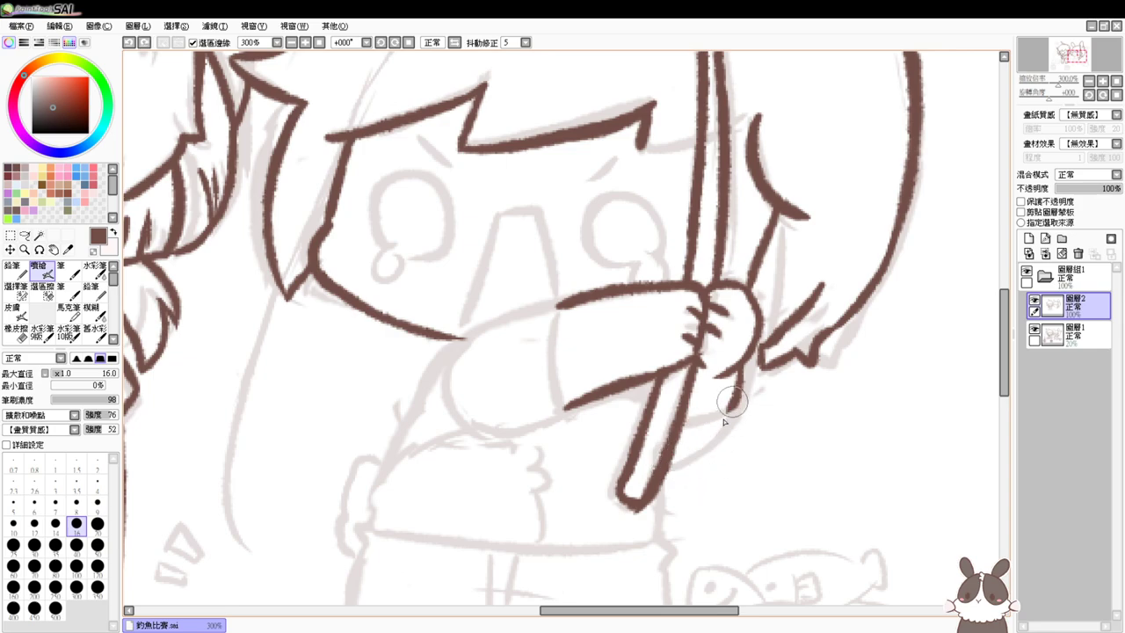
mouse_move(741, 386)
mouse_down()
mouse_move(656, 465)
mouse_move(687, 414)
mouse_move(713, 425)
mouse_move(701, 447)
mouse_move(729, 442)
mouse_up()
Ink the front arm's curved cuff line and its rounded sleeve from the chin around to the underside of the arm
mouse_move(631, 308)
mouse_down()
mouse_move(620, 382)
mouse_move(627, 411)
mouse_up()
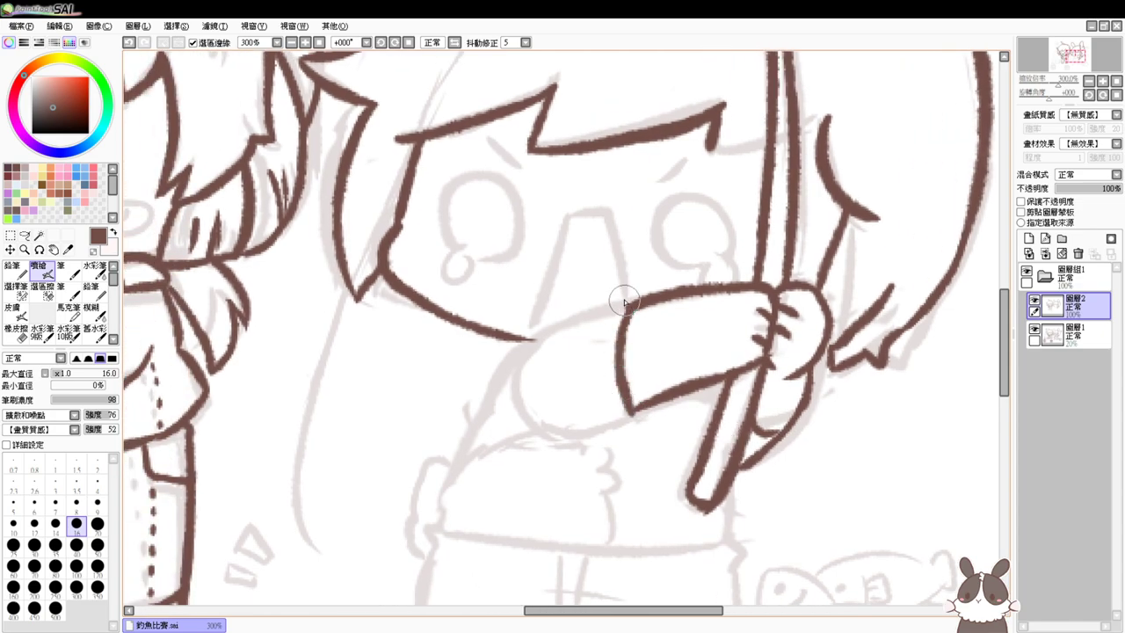
drag(536, 339, 522, 407)
mouse_move(532, 343)
mouse_down()
mouse_move(602, 312)
mouse_move(643, 318)
mouse_move(654, 294)
mouse_up()
mouse_move(525, 403)
mouse_down()
mouse_move(532, 423)
mouse_move(642, 404)
mouse_up()
key(ctrl+z)
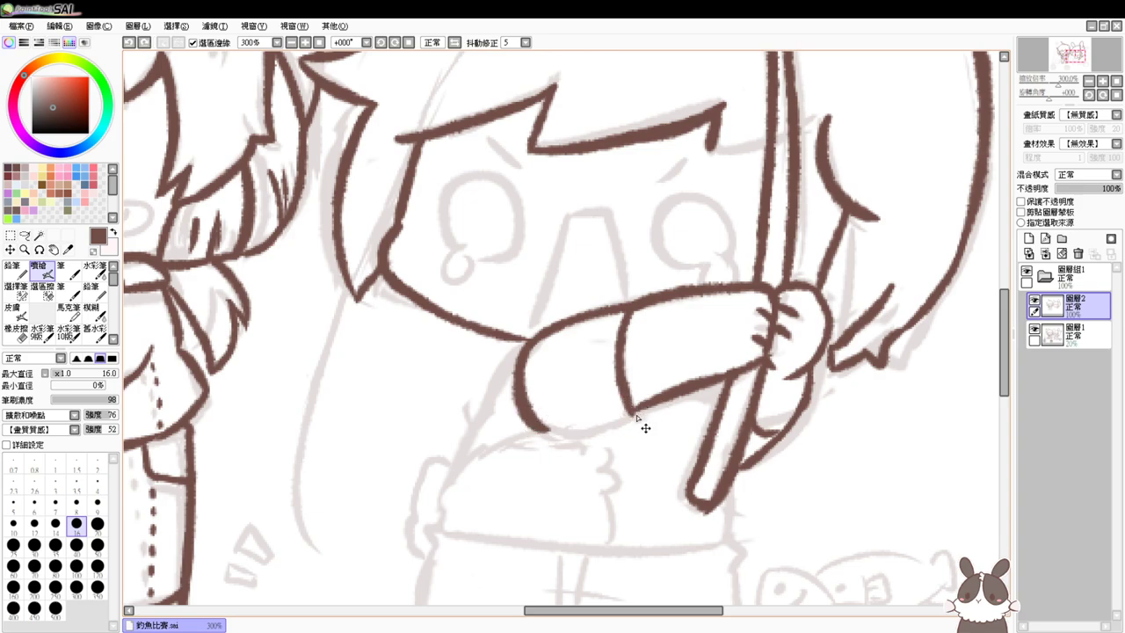
drag(542, 431, 633, 413)
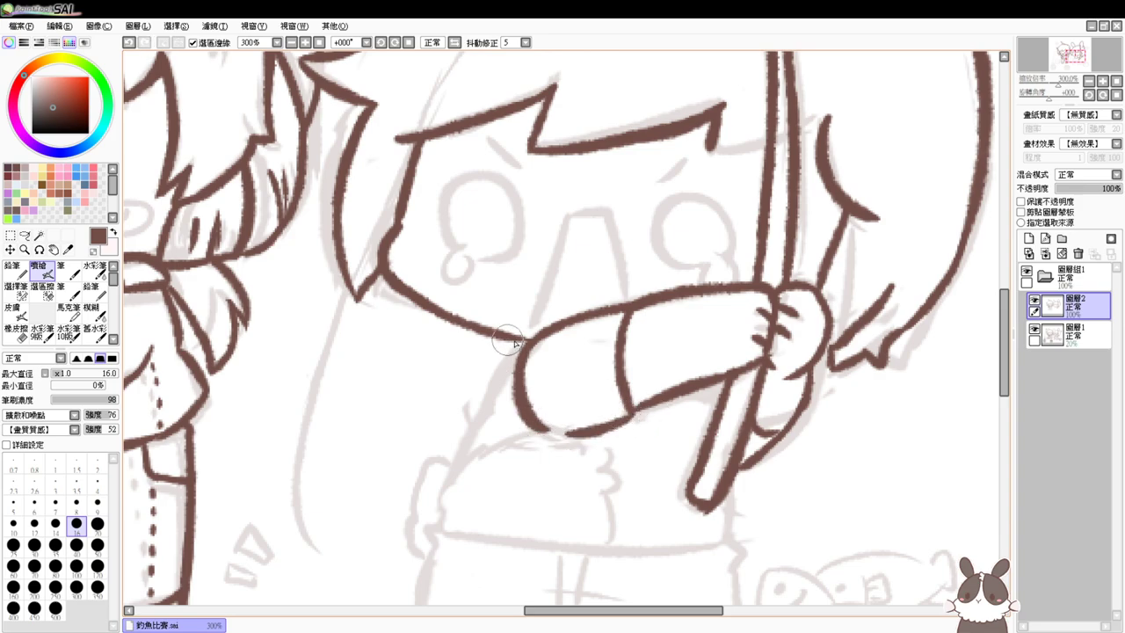
Ink the shirt's back edge from the chin to the waist and its short front edge below the rod handle
drag(525, 347, 433, 526)
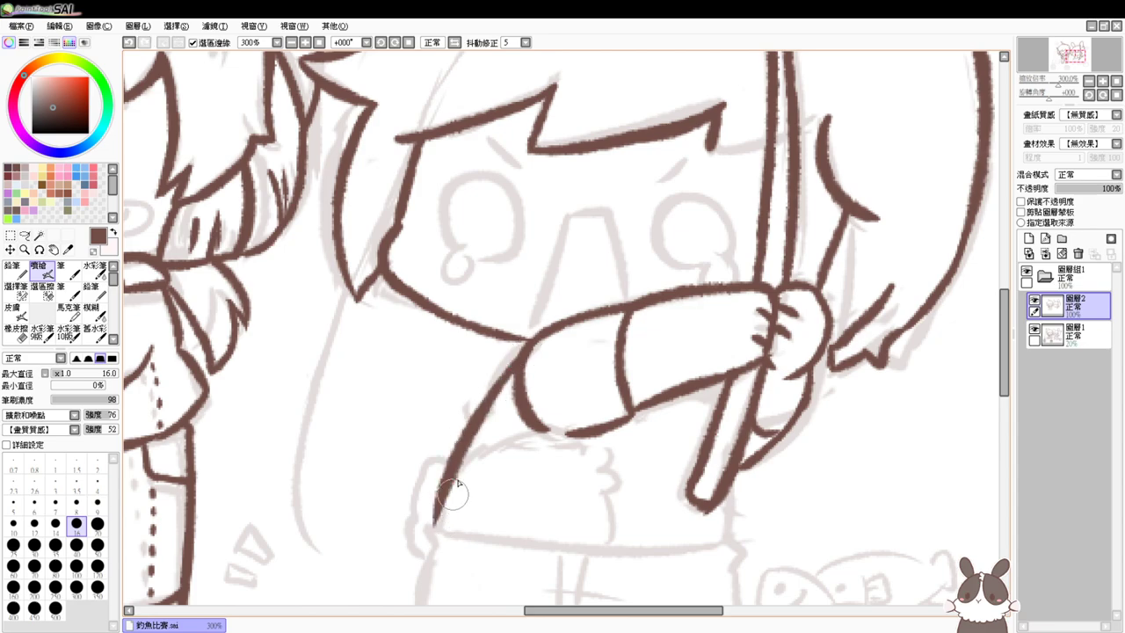
mouse_move(736, 474)
mouse_down()
mouse_move(730, 543)
mouse_move(745, 465)
mouse_up()
mouse_move(469, 479)
mouse_down()
mouse_move(471, 506)
mouse_move(465, 476)
mouse_move(542, 505)
mouse_move(465, 493)
mouse_move(602, 504)
mouse_up()
key(ctrl+z)
key(ctrl+z)
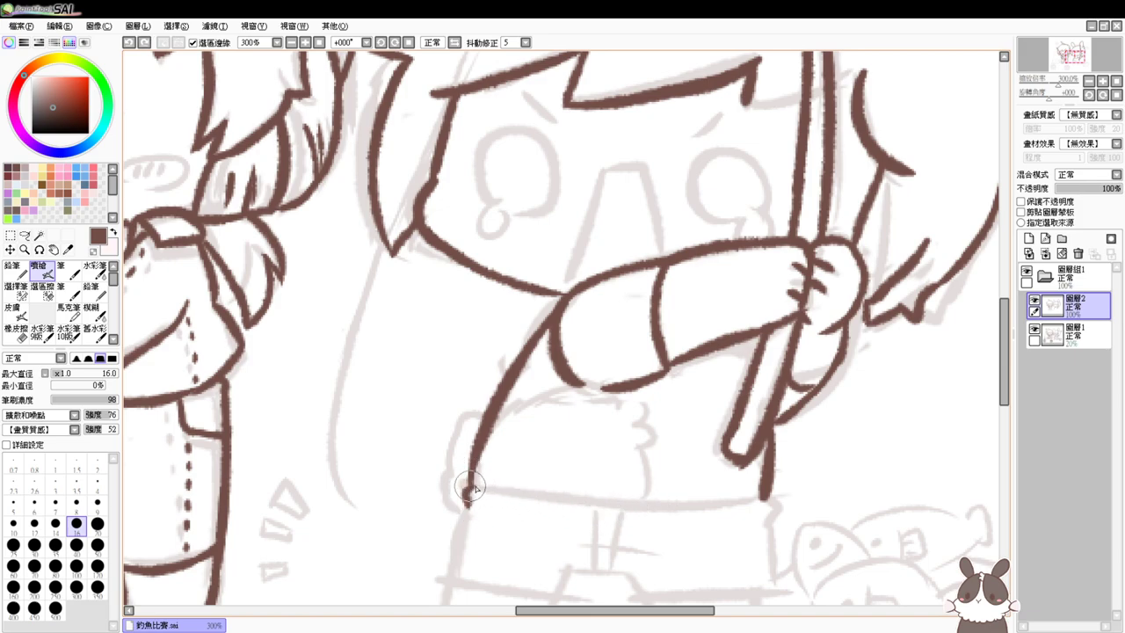
Ink the shirt's gently curved hem across the waist, joining the back and front edges
drag(475, 485, 649, 497)
key(ctrl+z)
drag(474, 485, 683, 502)
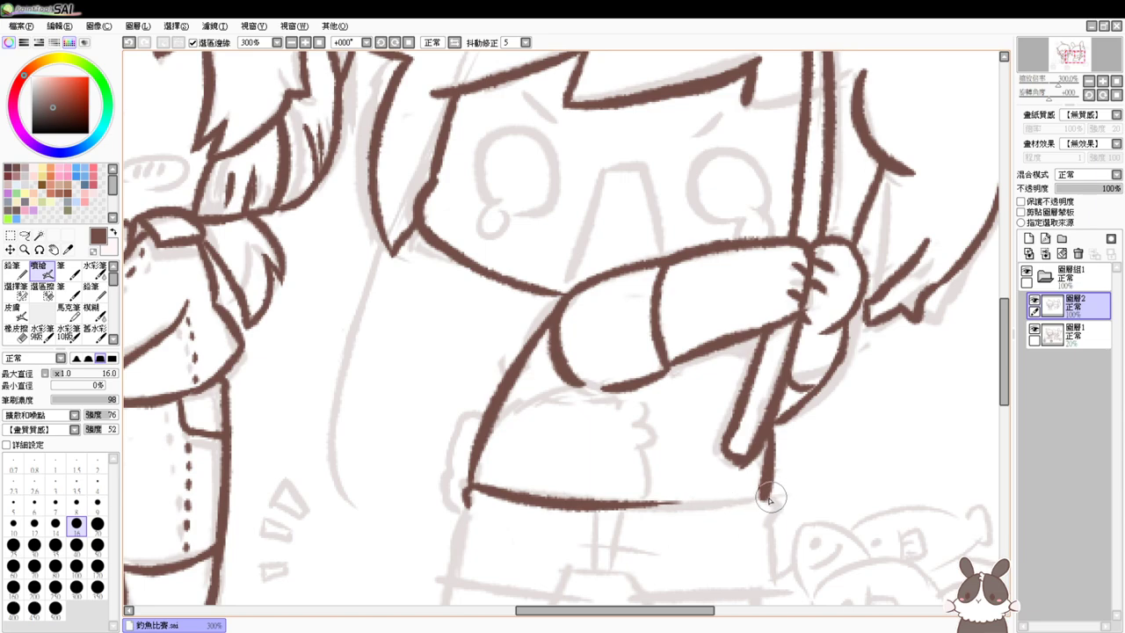
drag(765, 497, 584, 517)
key(ctrl+z)
drag(762, 498, 620, 507)
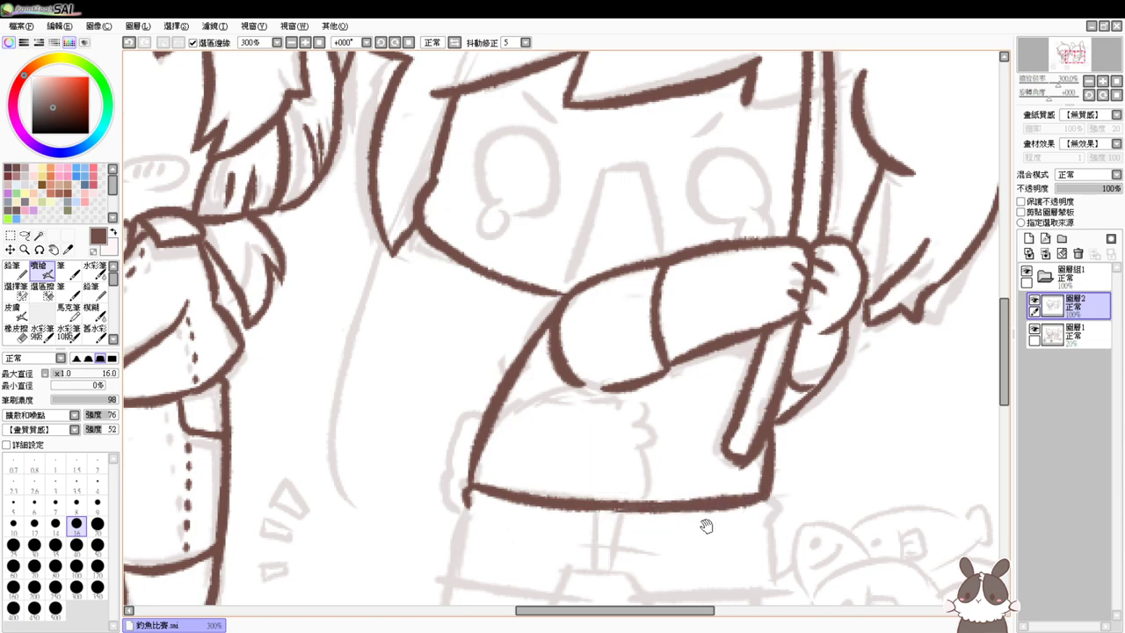
Ink the shorts' waist corner, back side, crotch line and the hem of the rear leg
drag(706, 524, 685, 448)
drag(752, 425, 748, 440)
drag(716, 483, 763, 458)
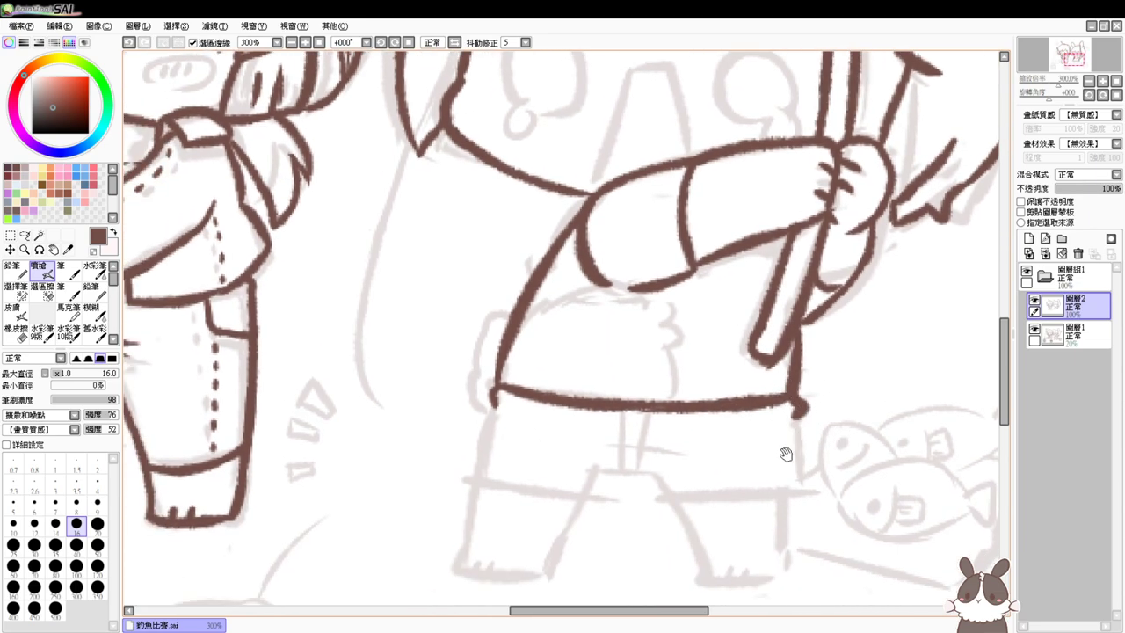
drag(496, 406, 468, 479)
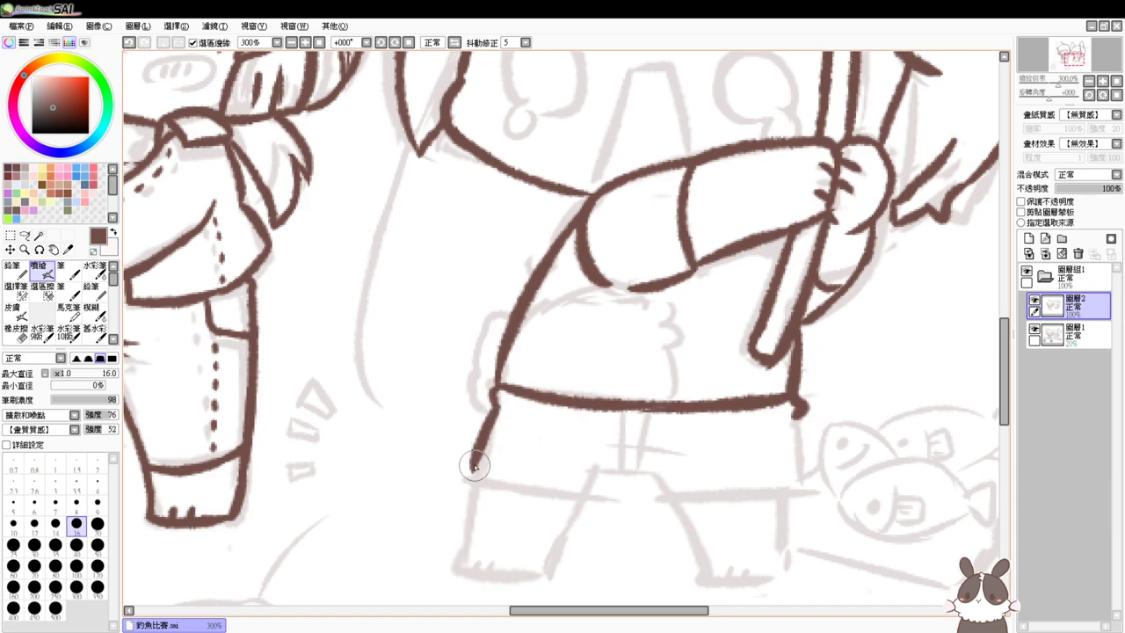
drag(588, 475, 664, 477)
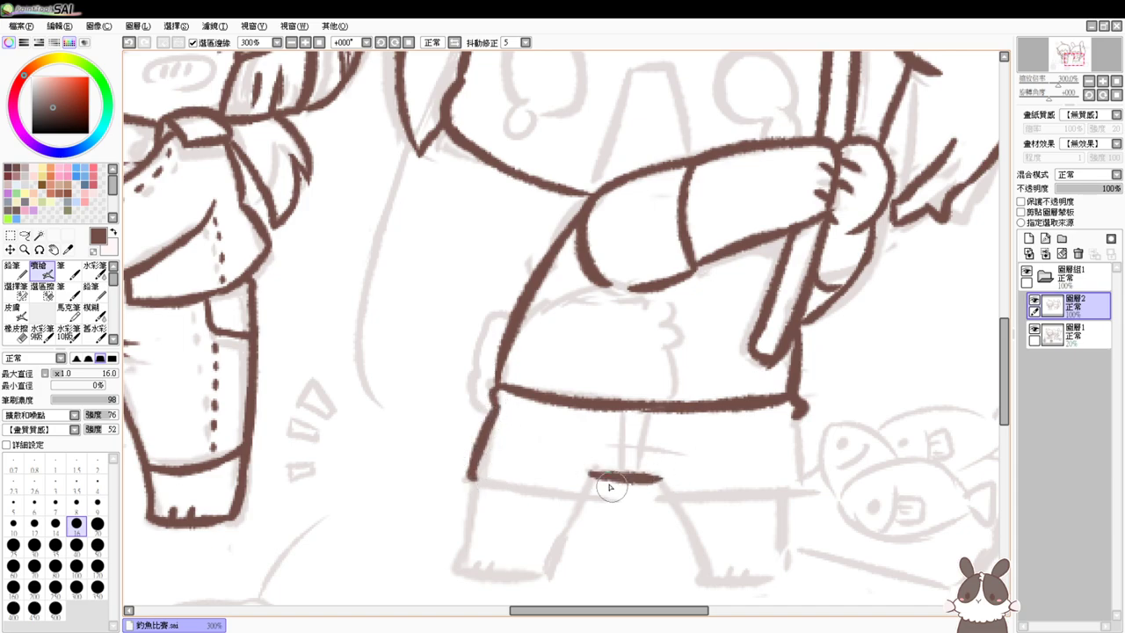
key(ctrl+z)
drag(588, 475, 663, 476)
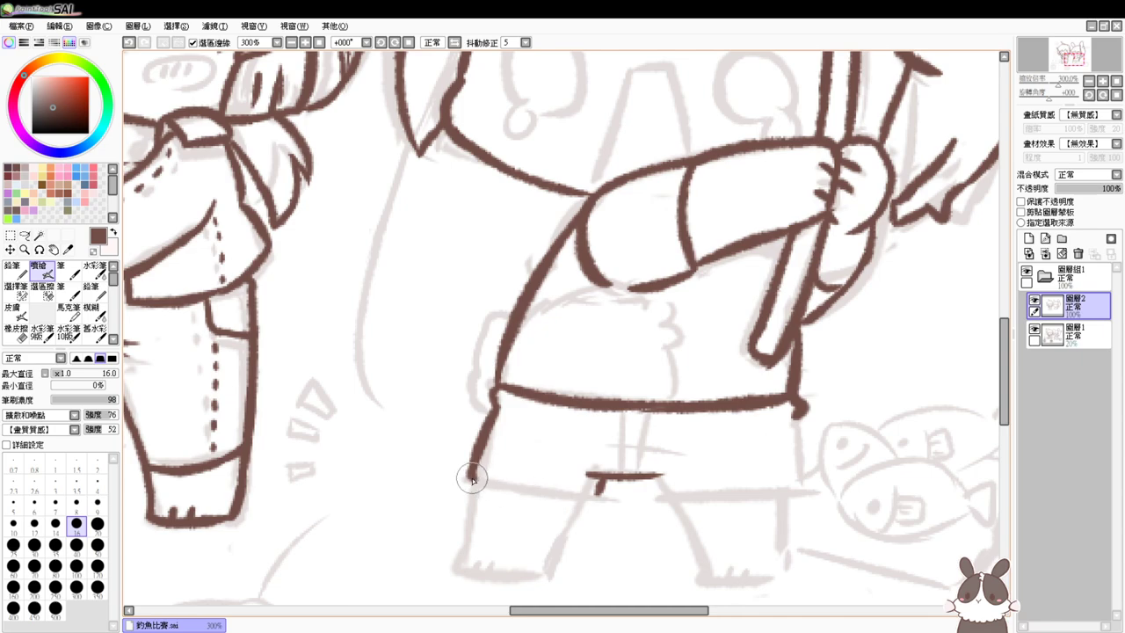
mouse_move(468, 479)
mouse_down()
mouse_move(605, 492)
mouse_move(520, 498)
mouse_up()
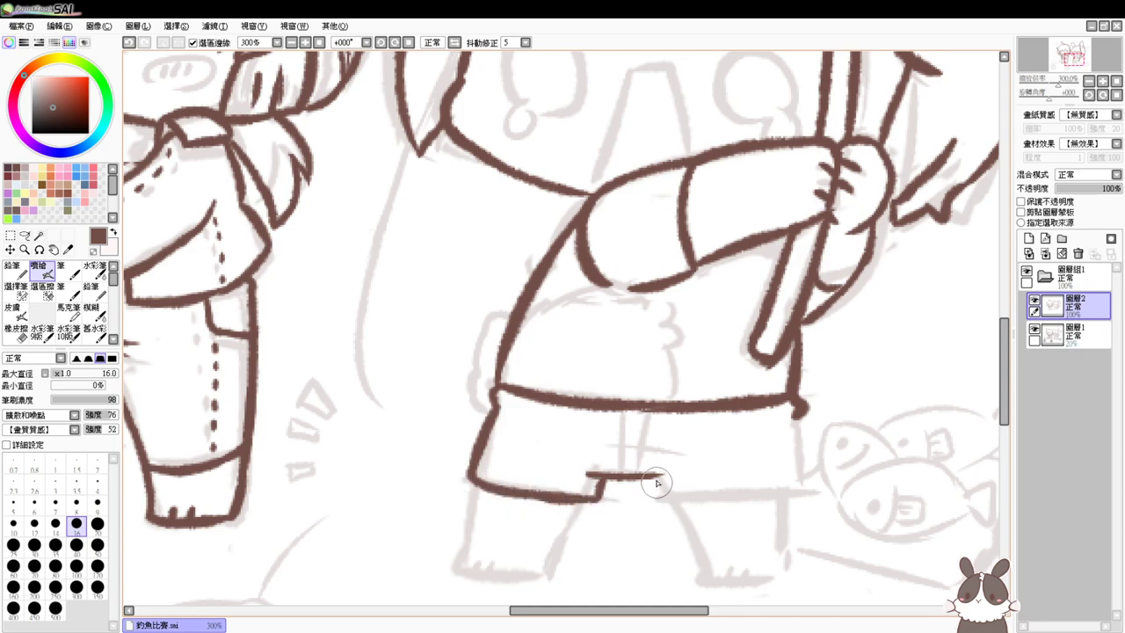
Ink the front leg's inner edge, hem and outer side to close the shorts' outline
mouse_move(656, 477)
mouse_down()
mouse_move(660, 505)
mouse_move(768, 500)
mouse_up()
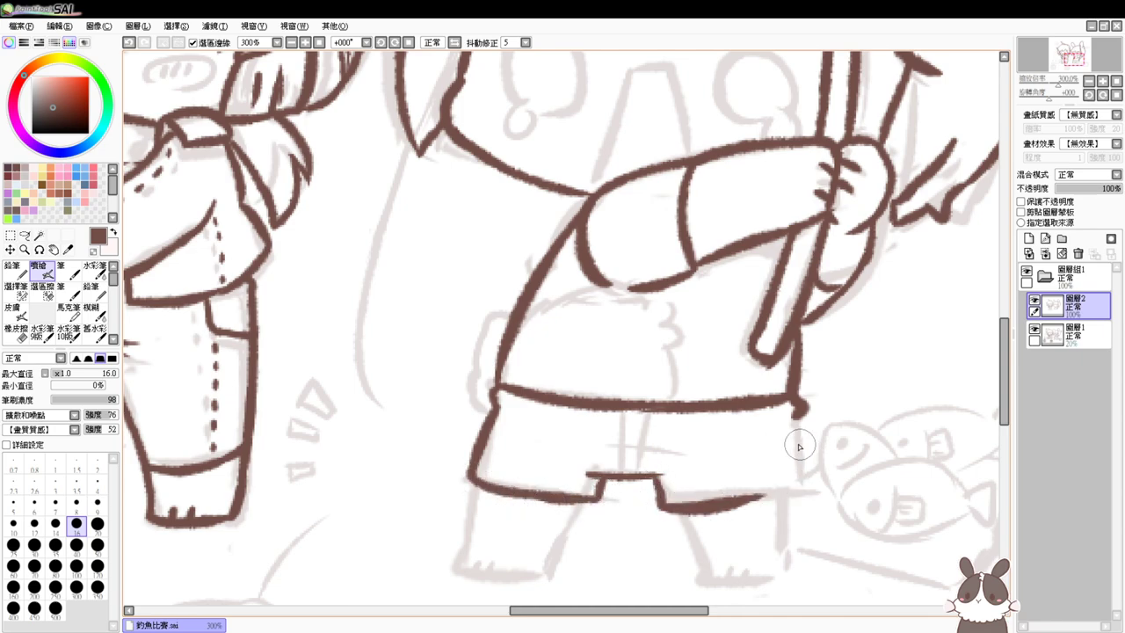
key(ctrl+z)
drag(661, 504, 790, 499)
drag(795, 410, 801, 495)
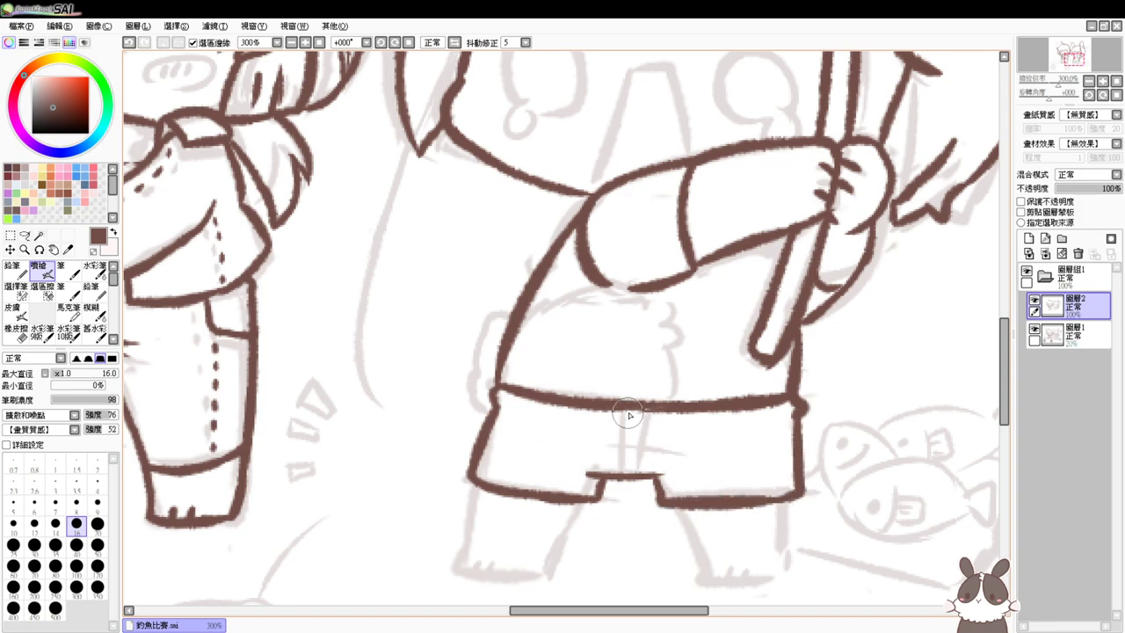
drag(631, 408, 627, 472)
key(ctrl+z)
drag(629, 408, 617, 472)
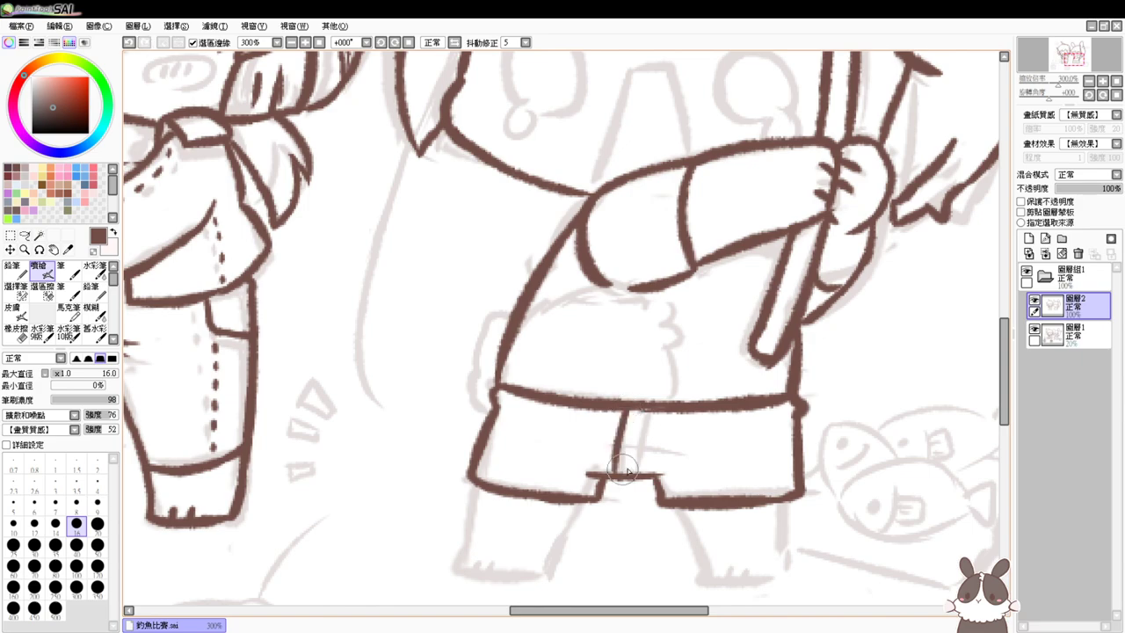
drag(640, 410, 622, 472)
key(ctrl+z)
mouse_move(640, 410)
mouse_down()
mouse_move(628, 476)
mouse_move(589, 454)
mouse_move(648, 462)
mouse_up()
key(ctrl+z)
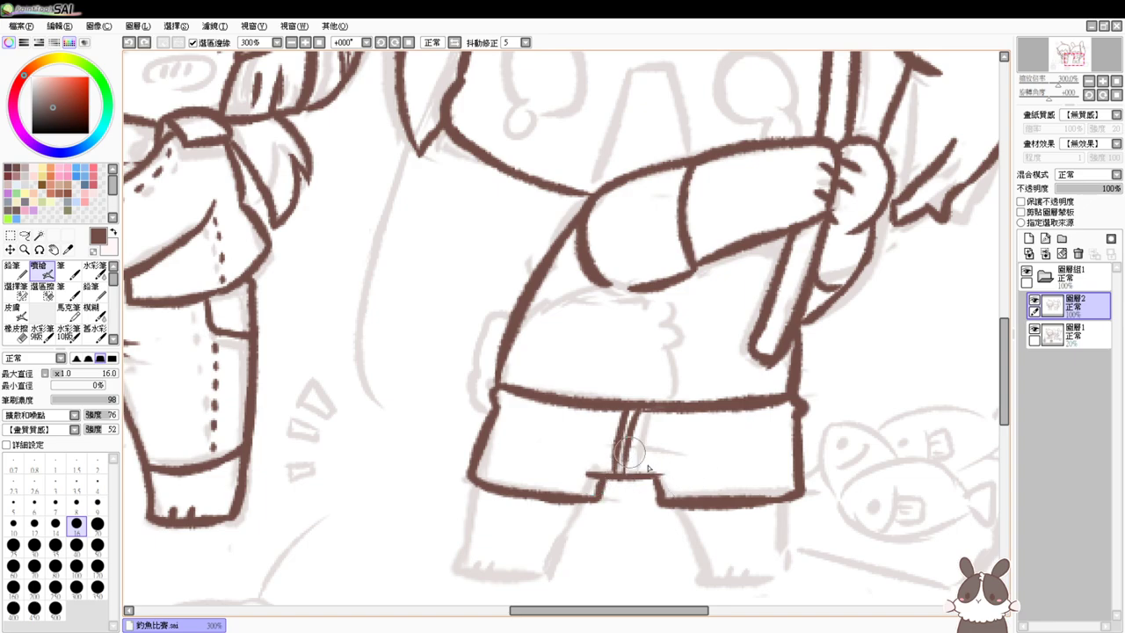
drag(571, 443, 682, 462)
key(ctrl+z)
key(ctrl+z)
key(ctrl+z)
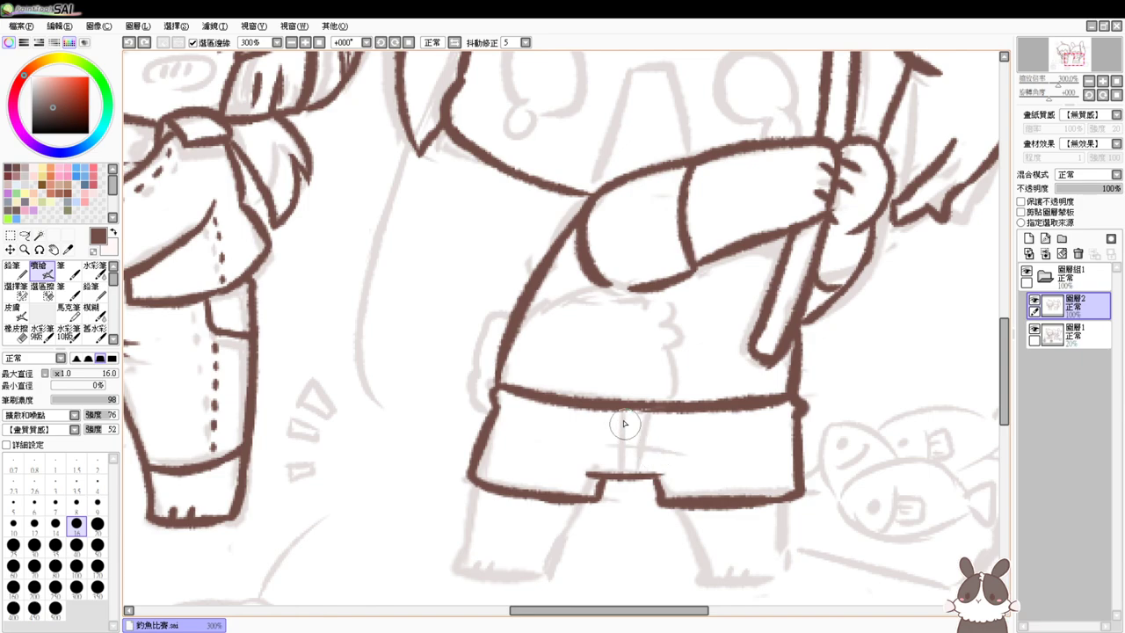
Ink two vertical fly lines at the centre of the shorts and short crease lines to either side above the crotch
mouse_move(621, 410)
mouse_down()
mouse_move(620, 475)
mouse_move(630, 471)
mouse_up()
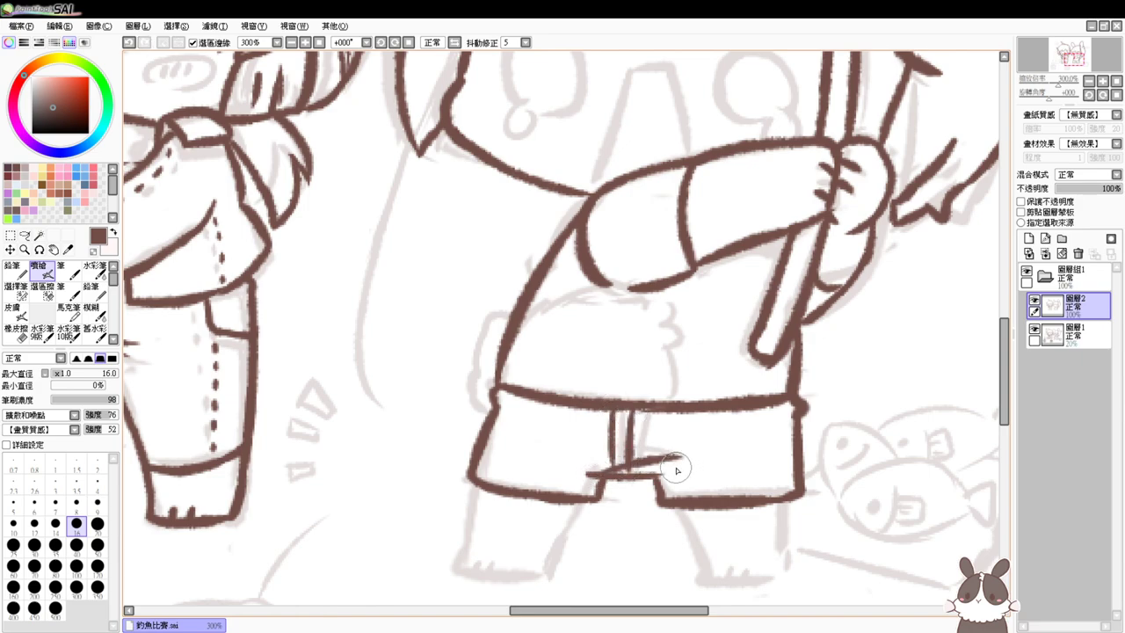
drag(631, 454, 692, 445)
drag(597, 456, 626, 454)
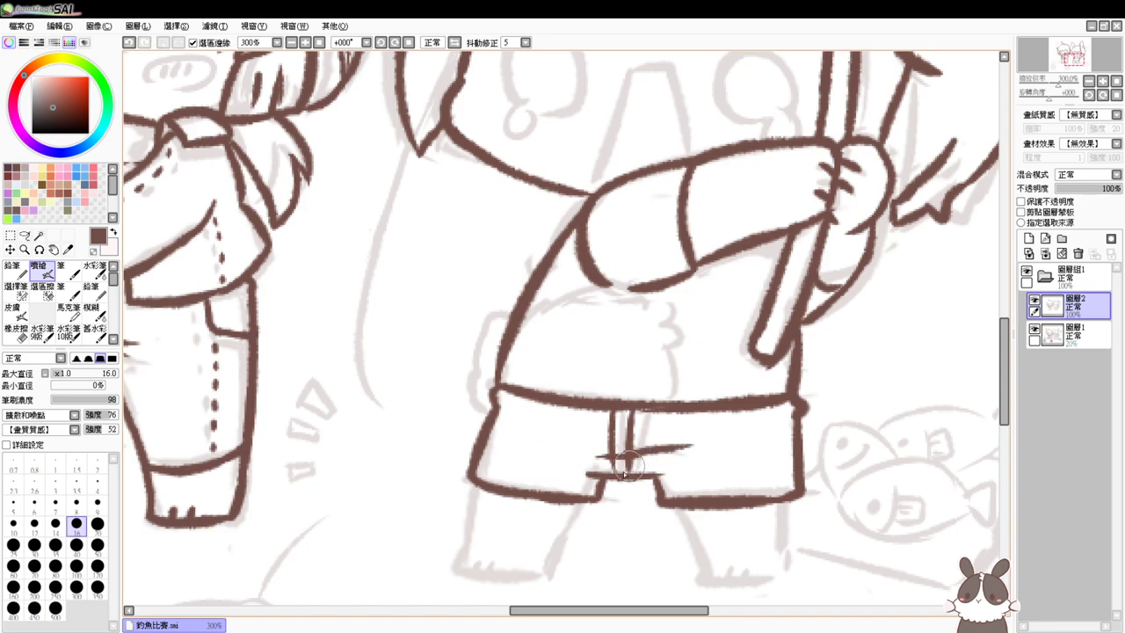
Ink the fluffy tail bulging out behind the shirt just above the shorts' waist
click(320, 42)
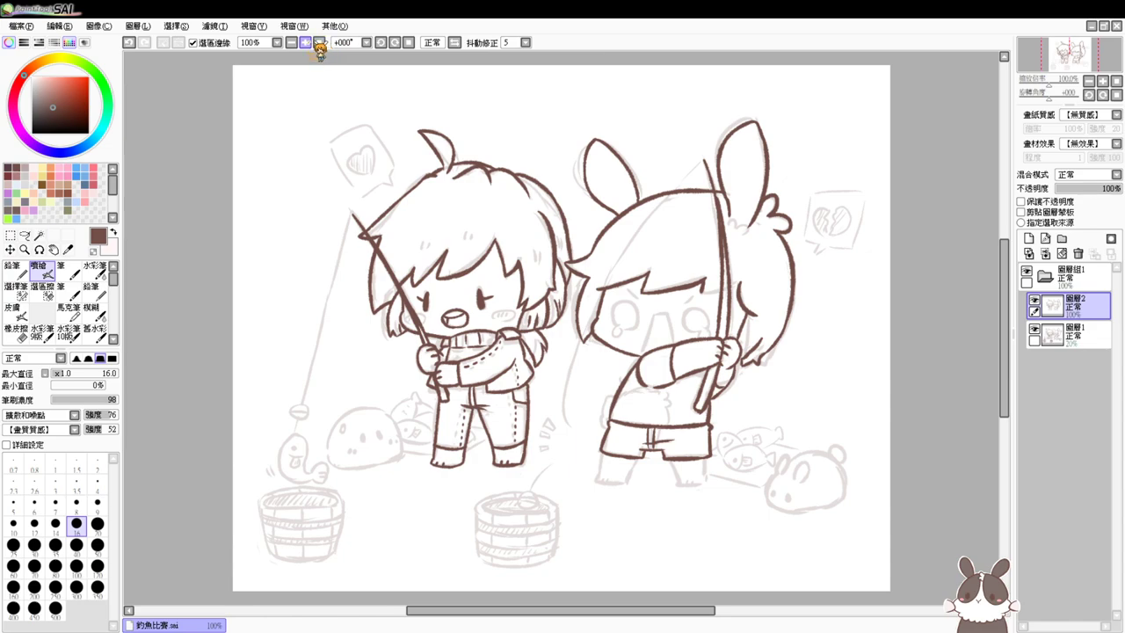
click(306, 42)
click(307, 42)
drag(821, 471, 728, 367)
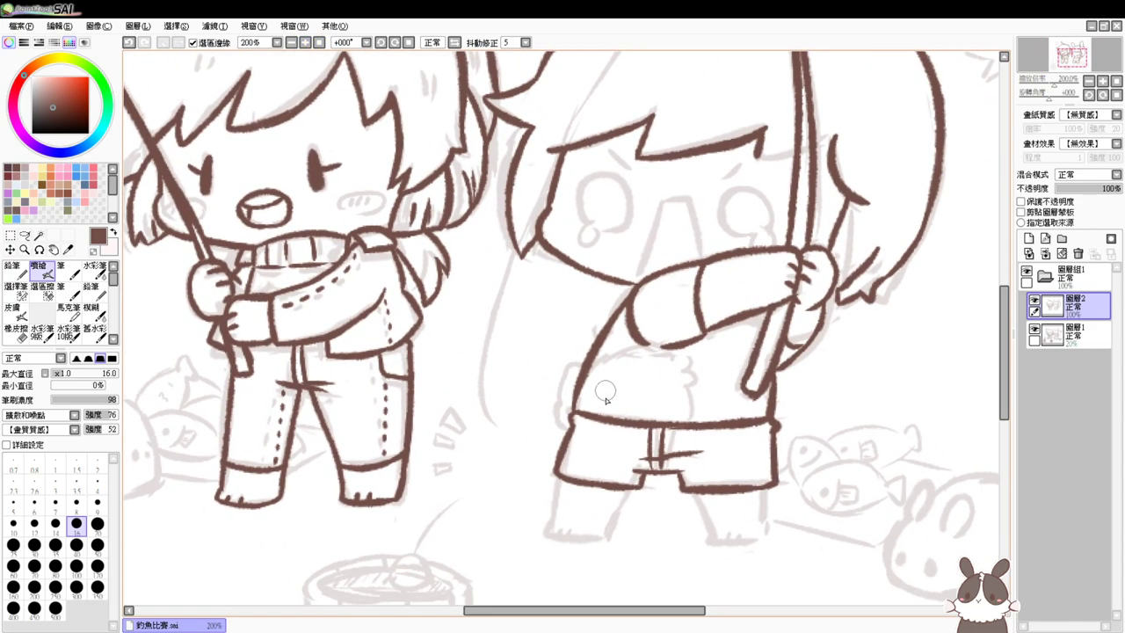
mouse_move(580, 377)
mouse_down()
mouse_move(547, 402)
mouse_move(557, 431)
mouse_up()
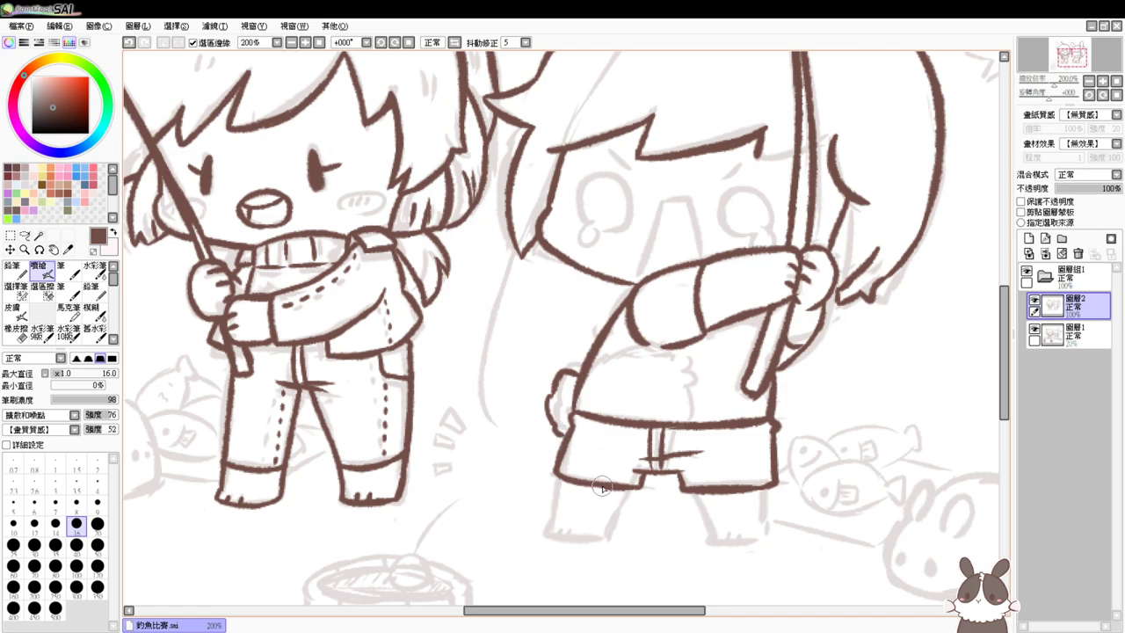
drag(774, 513, 756, 486)
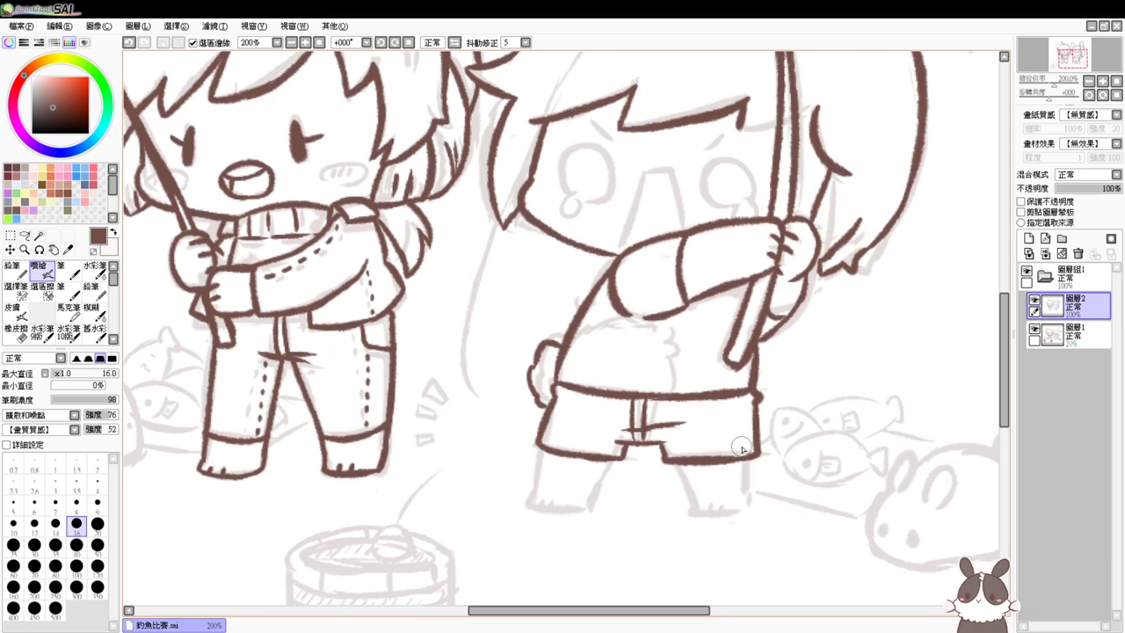
Ink the rounded shape with its fluffy tuft on the shirt front, just above the shorts' waist
mouse_move(567, 345)
mouse_down()
mouse_move(644, 327)
mouse_move(658, 382)
mouse_up()
key(ctrl+z)
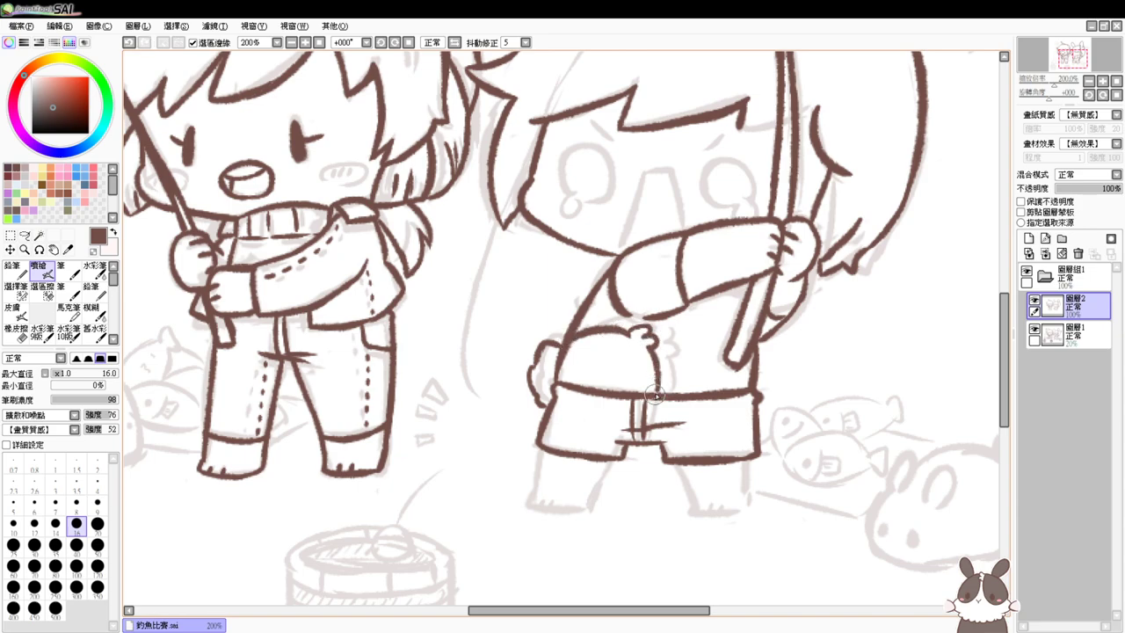
Ink the second character's rear leg below the shorts' hem, closing the foot and adding short toe lines
drag(648, 451, 658, 401)
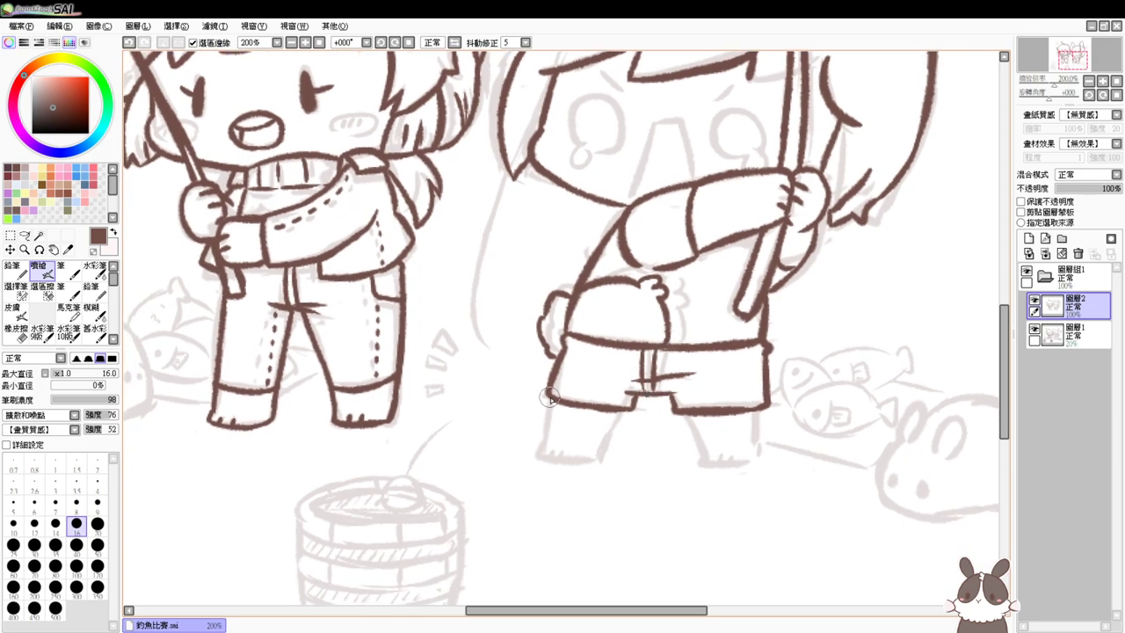
drag(549, 398, 544, 447)
drag(620, 410, 601, 451)
key(ctrl+z)
key(ctrl+z)
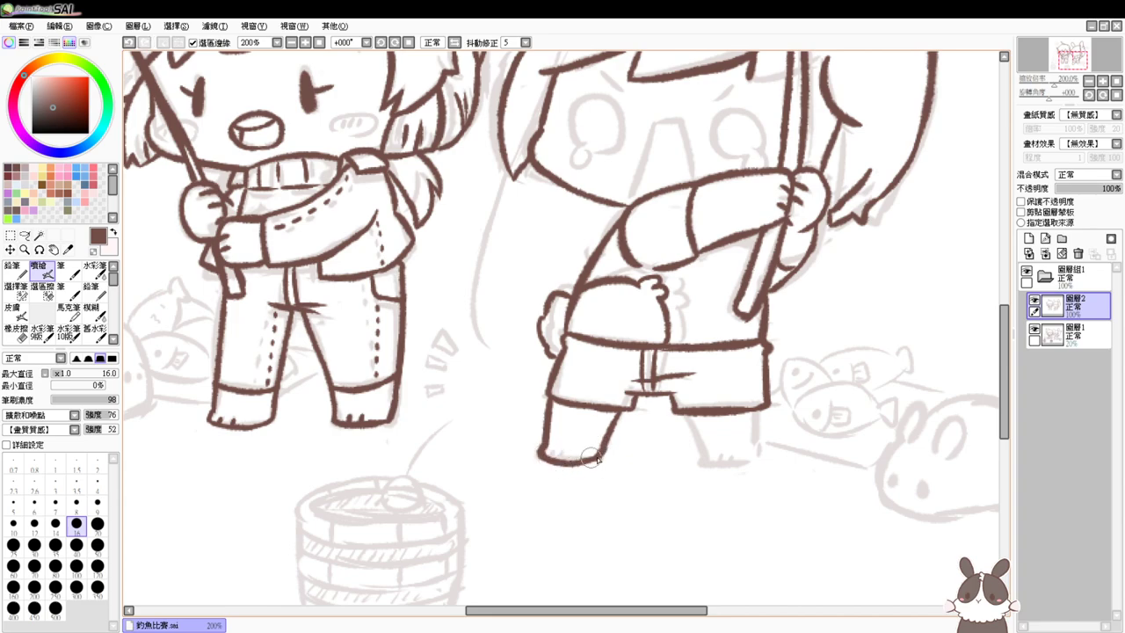
key(ctrl+z)
drag(606, 445, 558, 456)
Ink the inner and outer sides of the front leg below the shorts' hem
drag(685, 416, 701, 454)
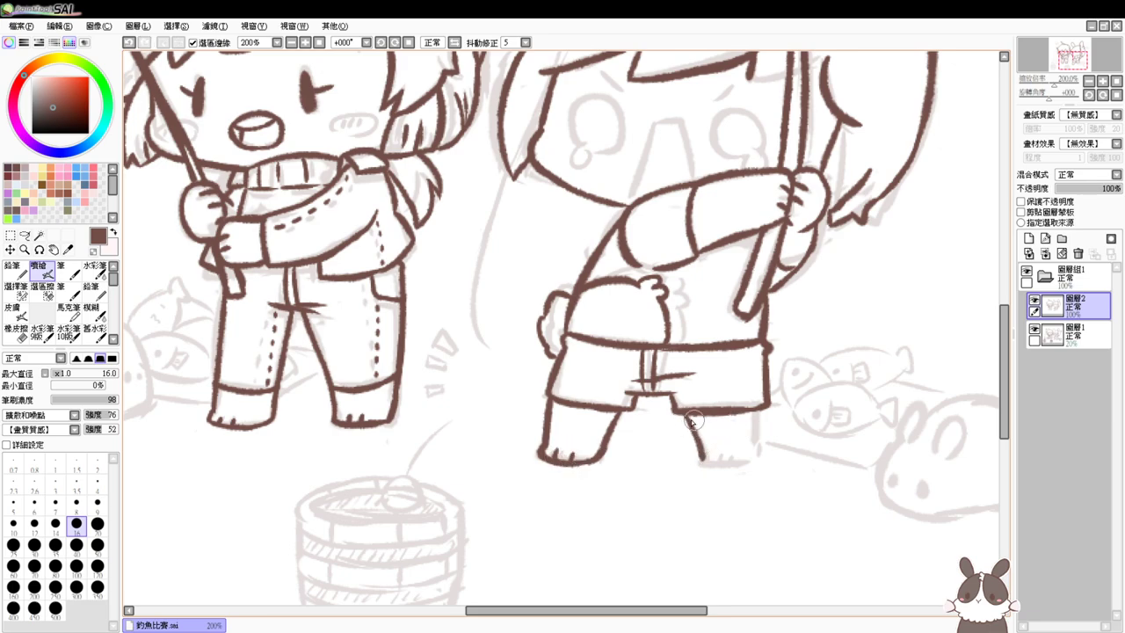
key(ctrl+z)
drag(682, 413, 705, 459)
drag(758, 406, 760, 454)
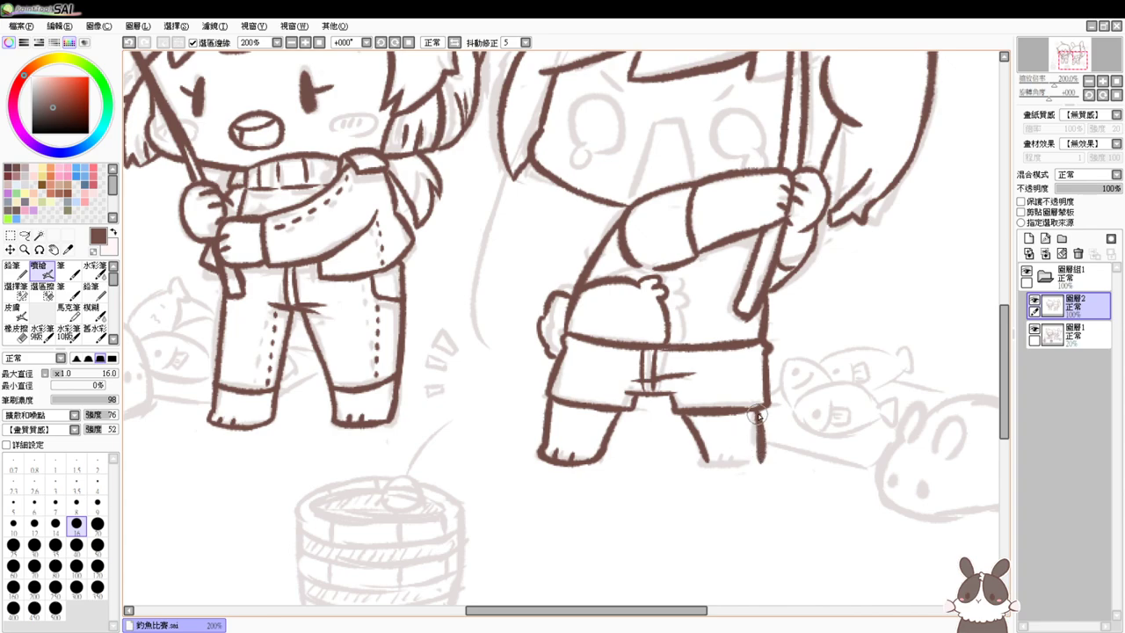
key(ctrl+z)
mouse_move(756, 410)
mouse_down()
mouse_move(761, 466)
mouse_move(733, 469)
mouse_up()
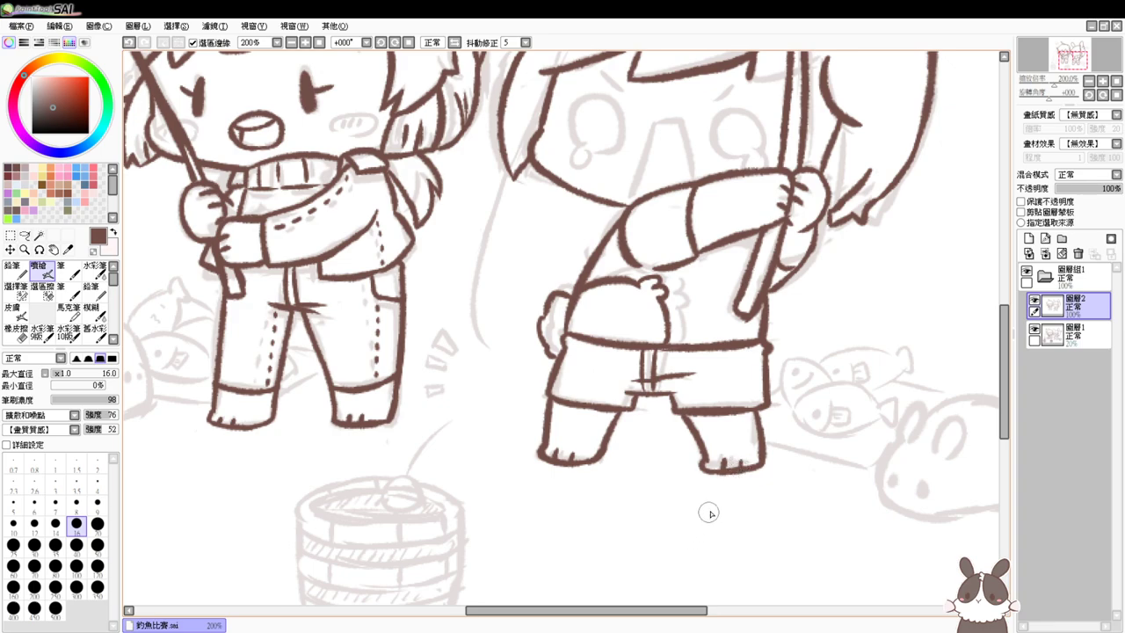
Redraw the sole of the front foot and add its short toe lines
key(ctrl+z)
key(ctrl+z)
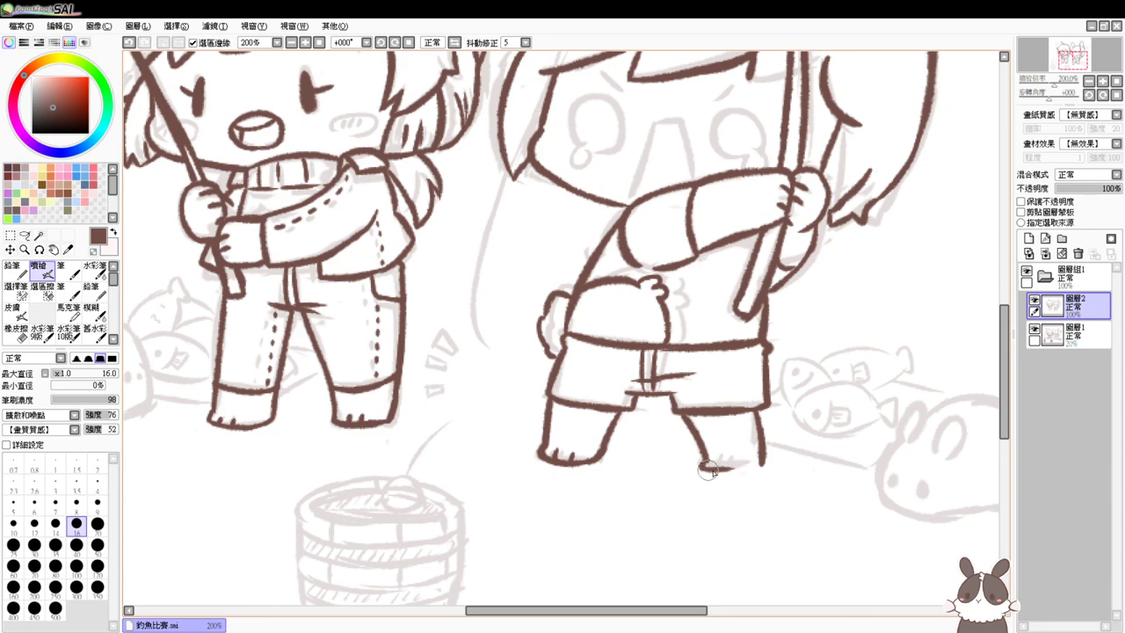
drag(728, 468, 763, 465)
key(ctrl+z)
key(ctrl+z)
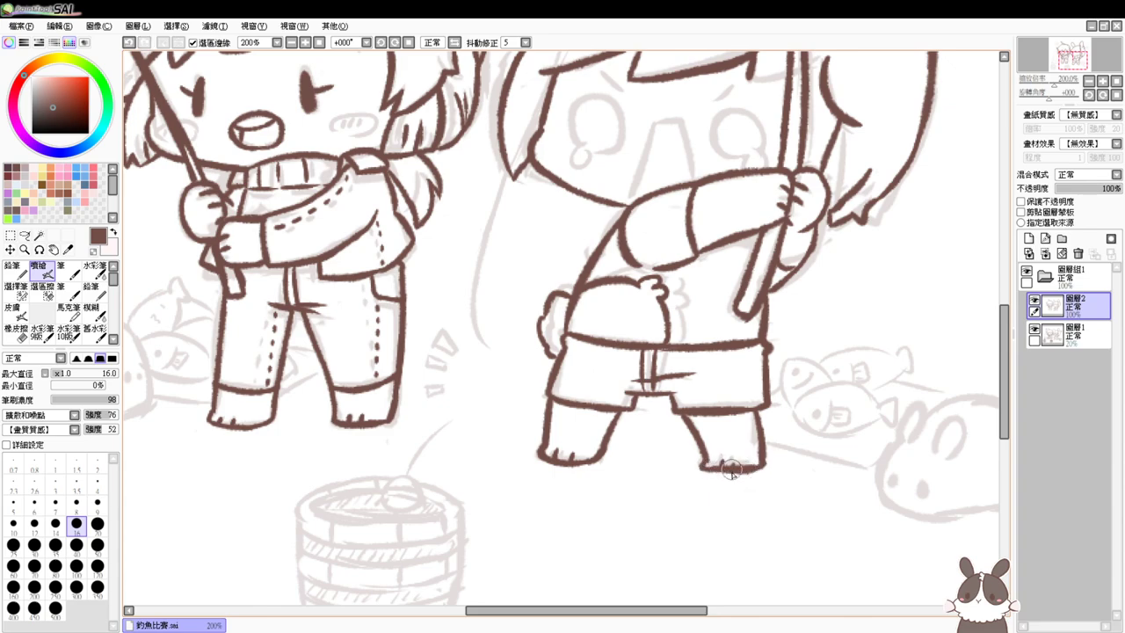
key(ctrl+z)
mouse_move(733, 473)
mouse_down()
mouse_move(710, 462)
mouse_move(732, 460)
mouse_up()
With brush size 7, ink the second character's fishing line curving from the rod tip to the bucket, leaving a gap midway
drag(654, 303, 616, 517)
mouse_move(652, 326)
mouse_down()
mouse_move(667, 372)
mouse_move(799, 309)
mouse_move(722, 327)
mouse_up()
click(292, 42)
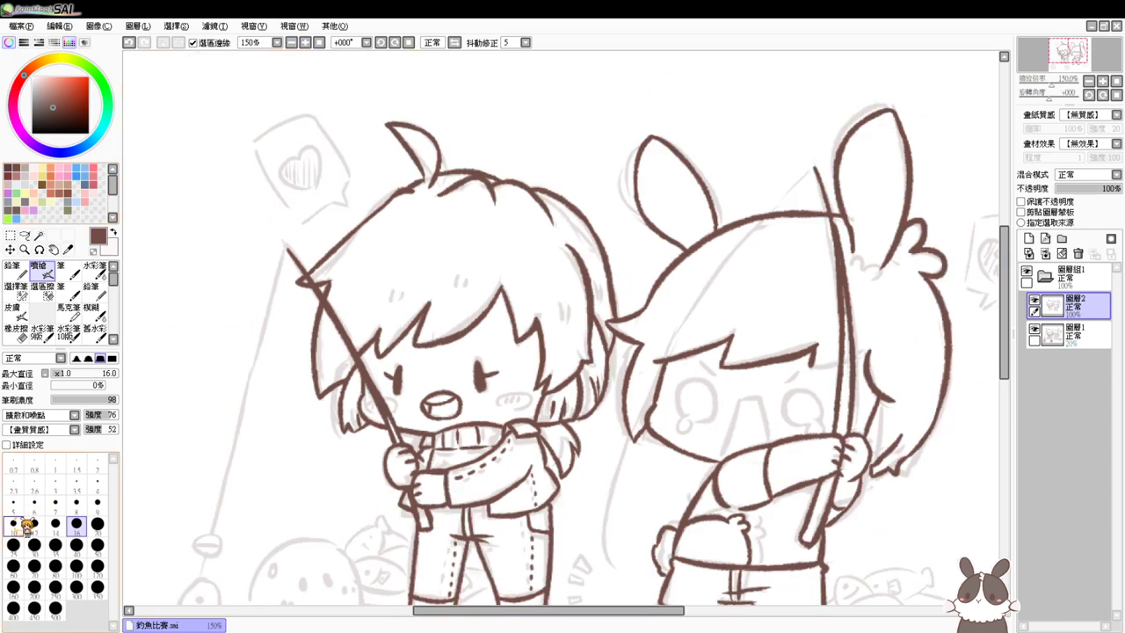
click(56, 505)
drag(764, 397, 767, 348)
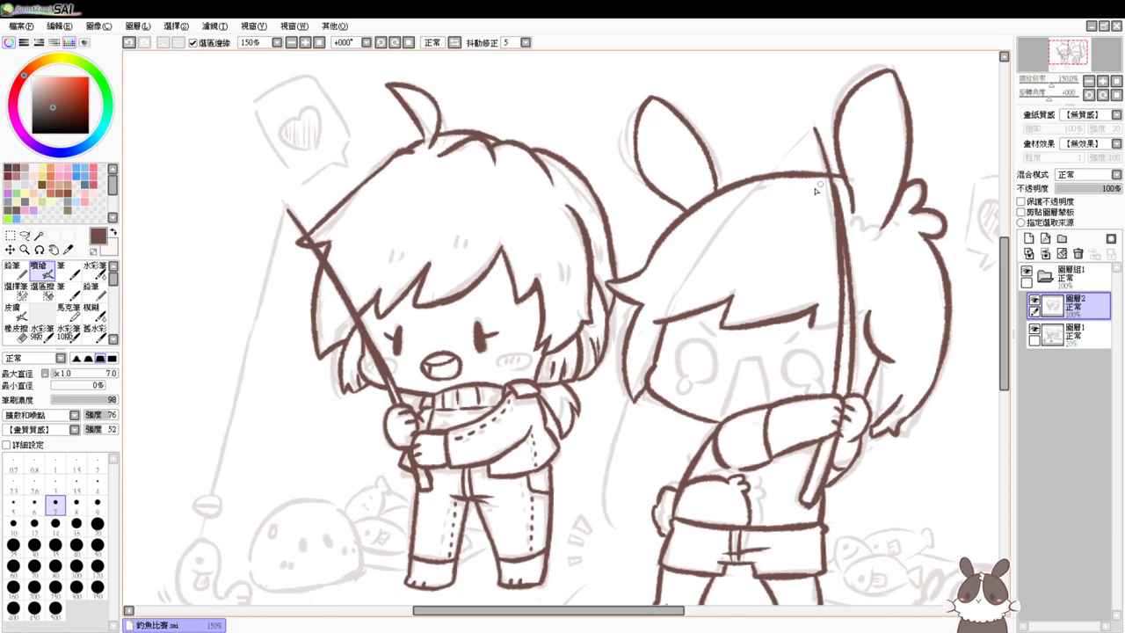
drag(790, 279, 813, 210)
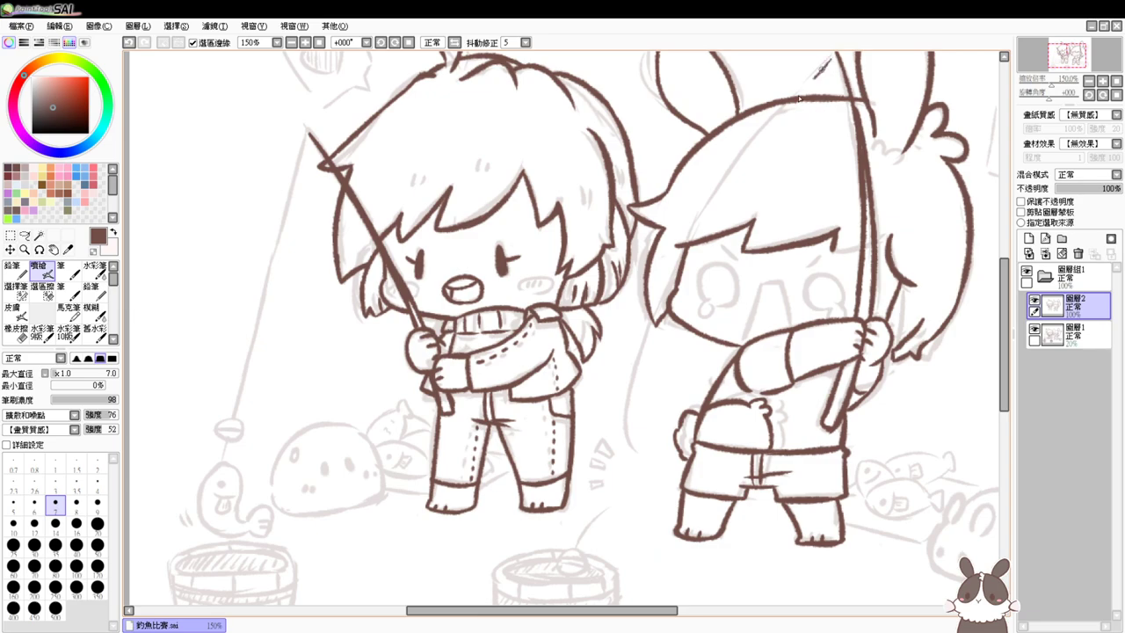
drag(798, 98, 620, 469)
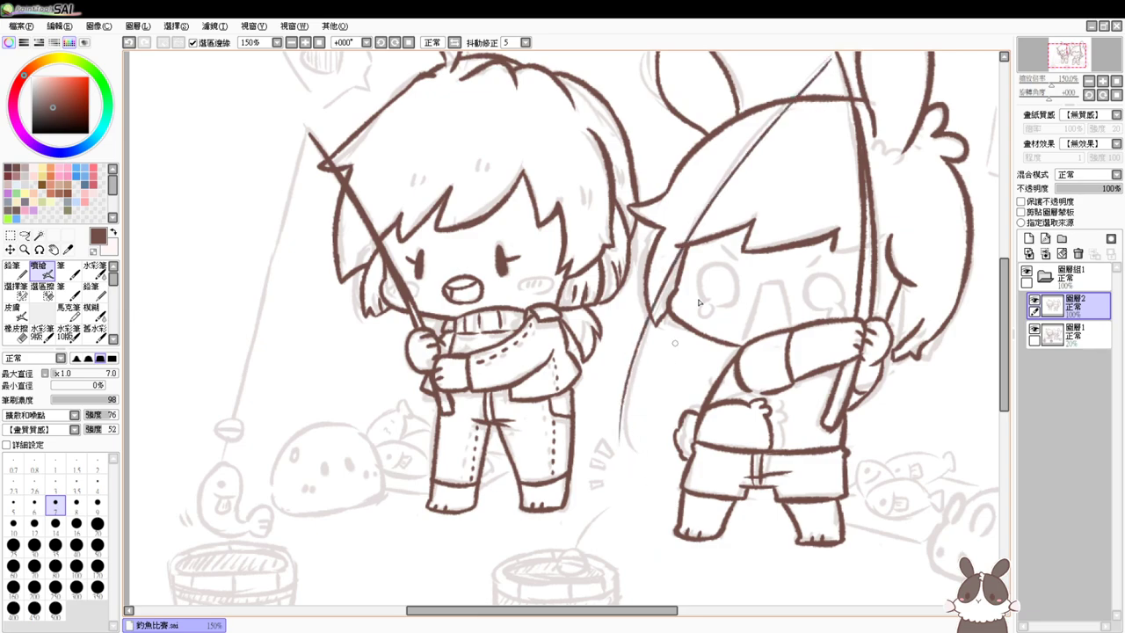
key(ctrl+z)
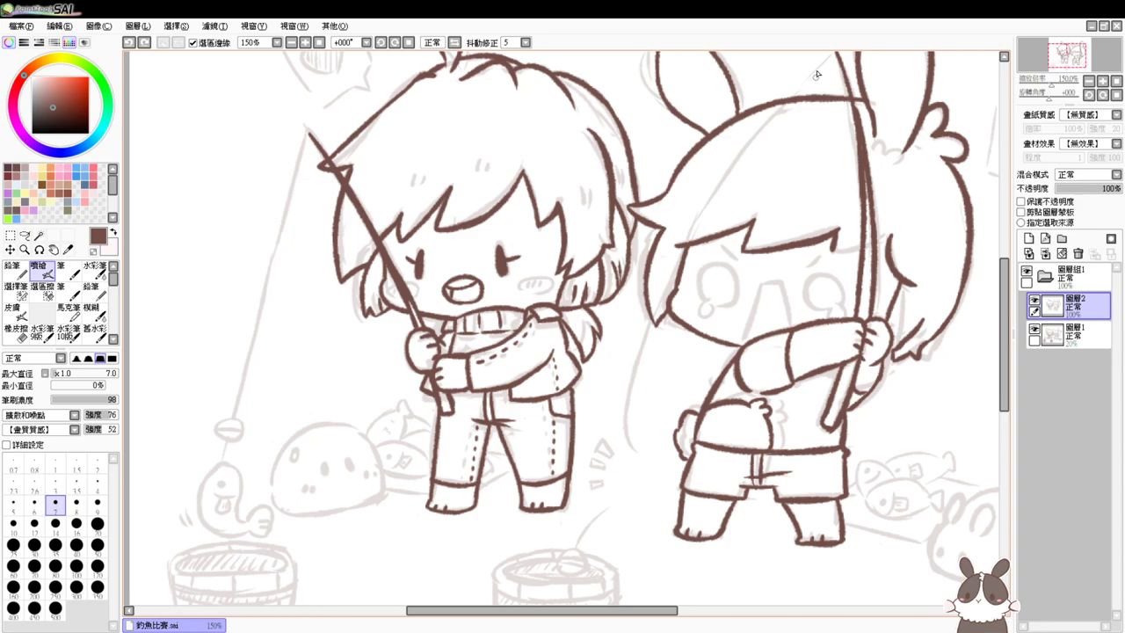
drag(828, 59, 656, 458)
key(ctrl+z)
mouse_move(821, 75)
mouse_down()
mouse_move(643, 475)
mouse_move(669, 400)
mouse_up()
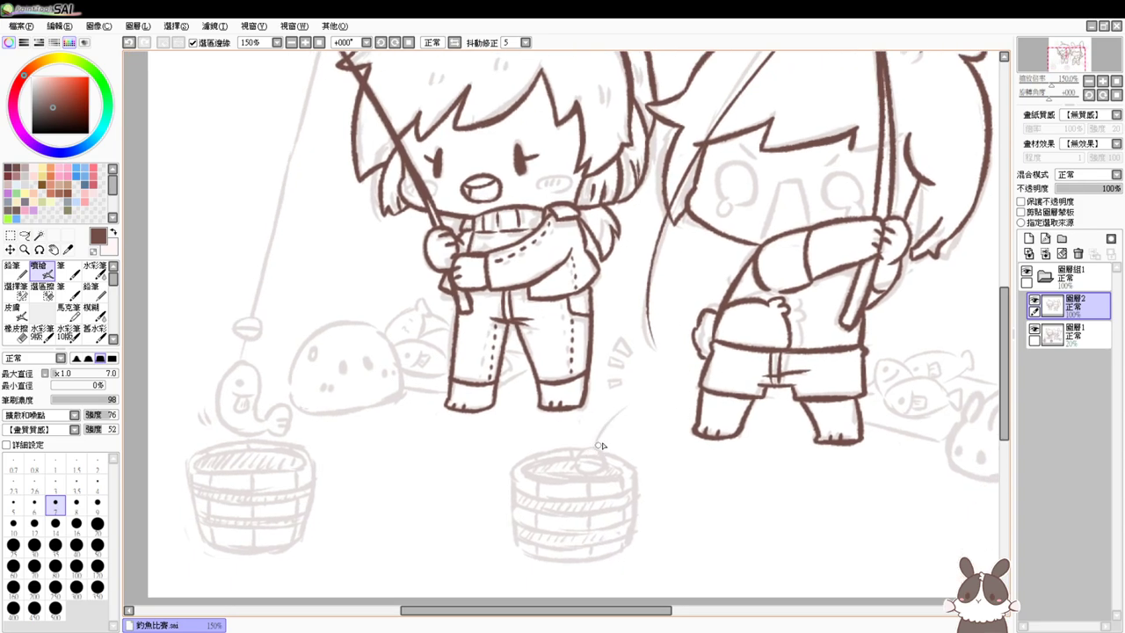
drag(598, 445, 650, 393)
Ink the first character's fishing line in one long stroke from the rod tip down toward the hanging fish
drag(340, 189, 368, 240)
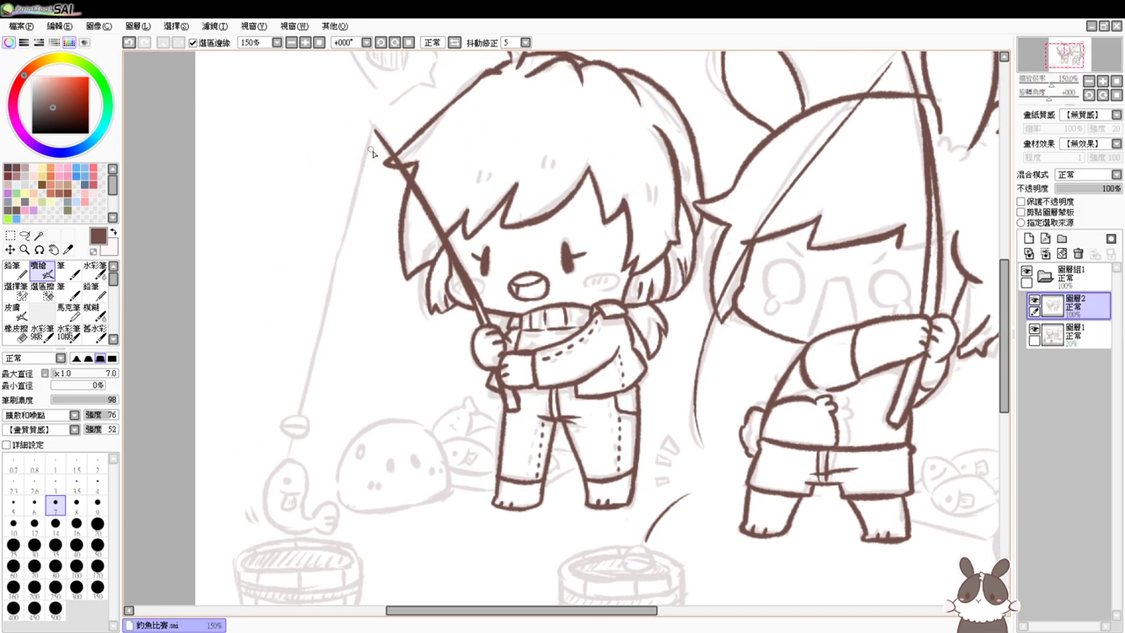
drag(372, 131, 283, 459)
key(ctrl+z)
drag(367, 175, 274, 473)
key(ctrl+z)
drag(372, 128, 275, 473)
key(ctrl+z)
drag(374, 128, 289, 473)
key(ctrl+z)
drag(371, 131, 274, 497)
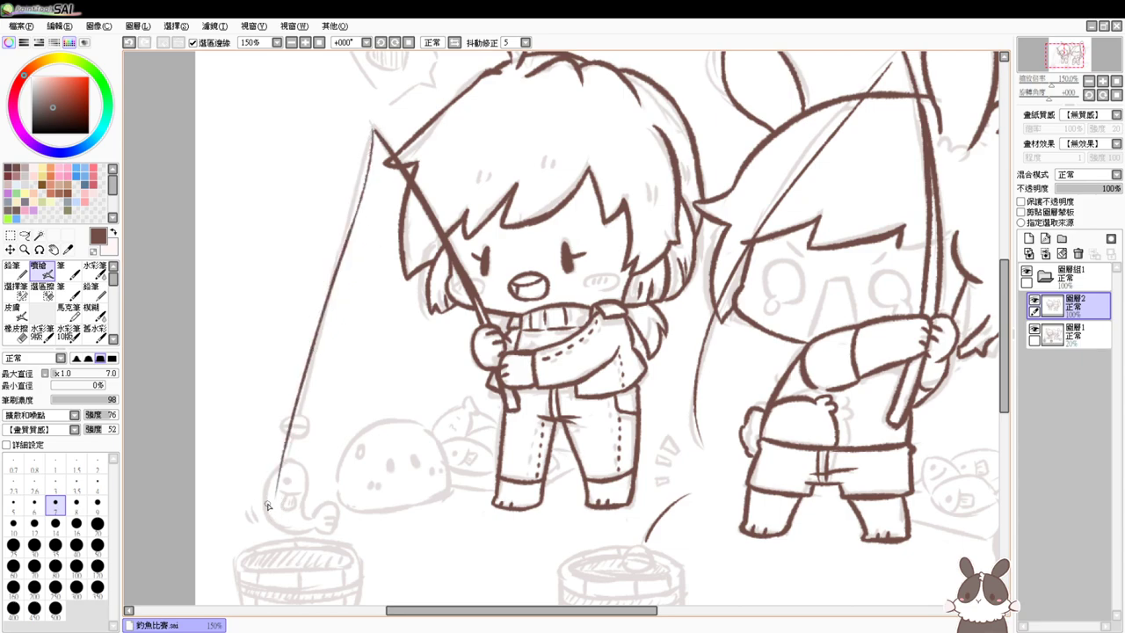
key(ctrl+z)
drag(374, 129, 279, 453)
key(ctrl+z)
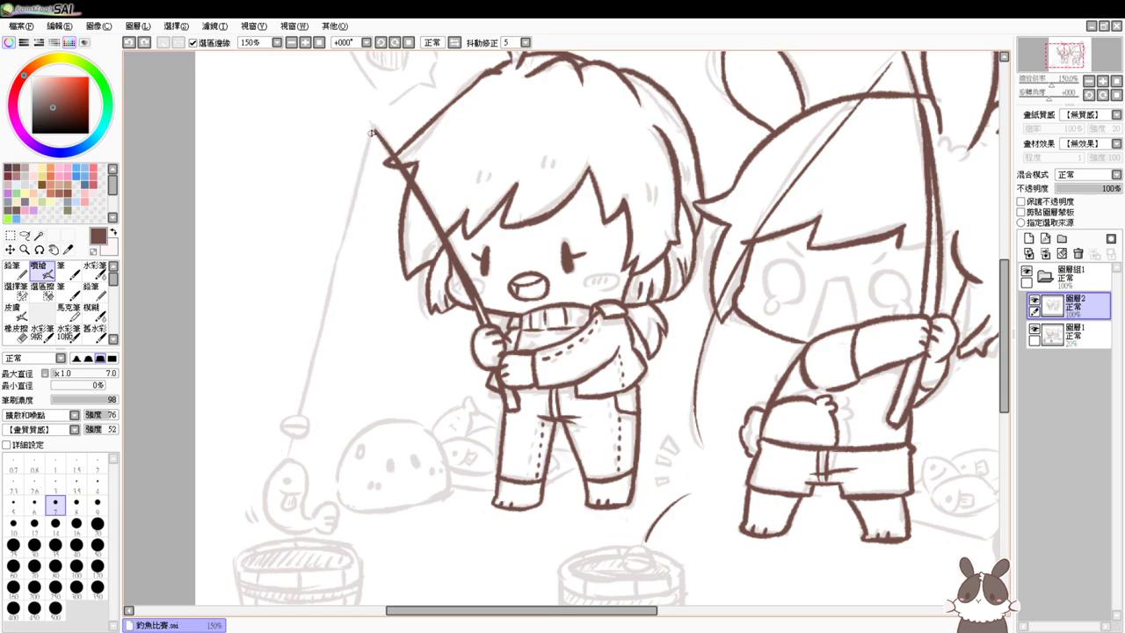
drag(372, 131, 283, 517)
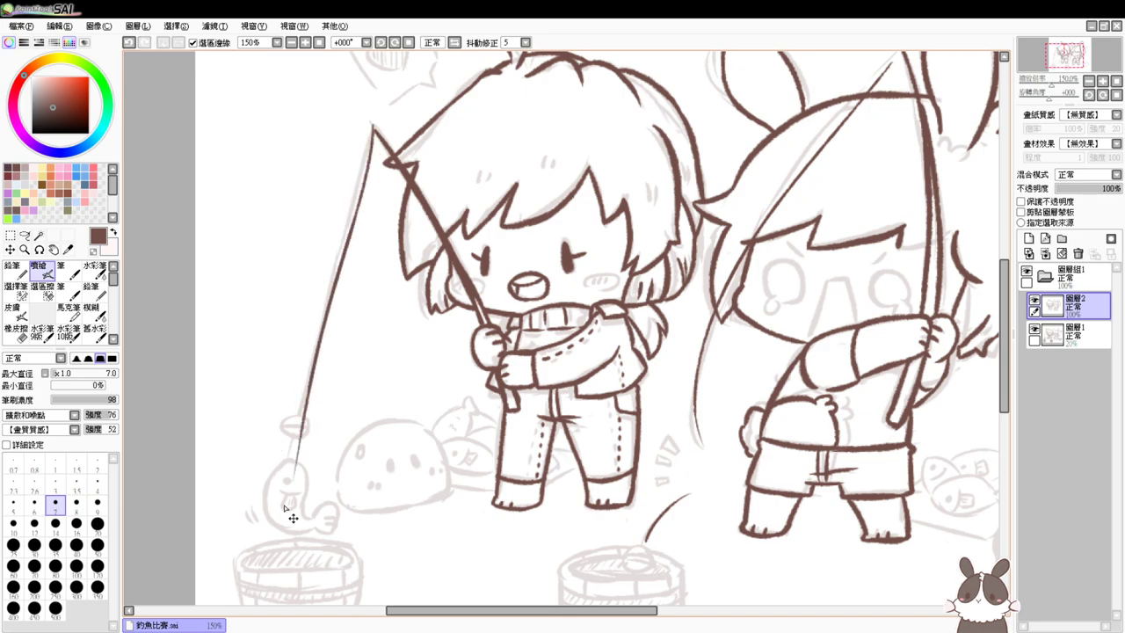
Erase the lower end of the first character's fishing line and redraw it through the float to the fish's head
scroll(284, 508, up, 1)
key(e)
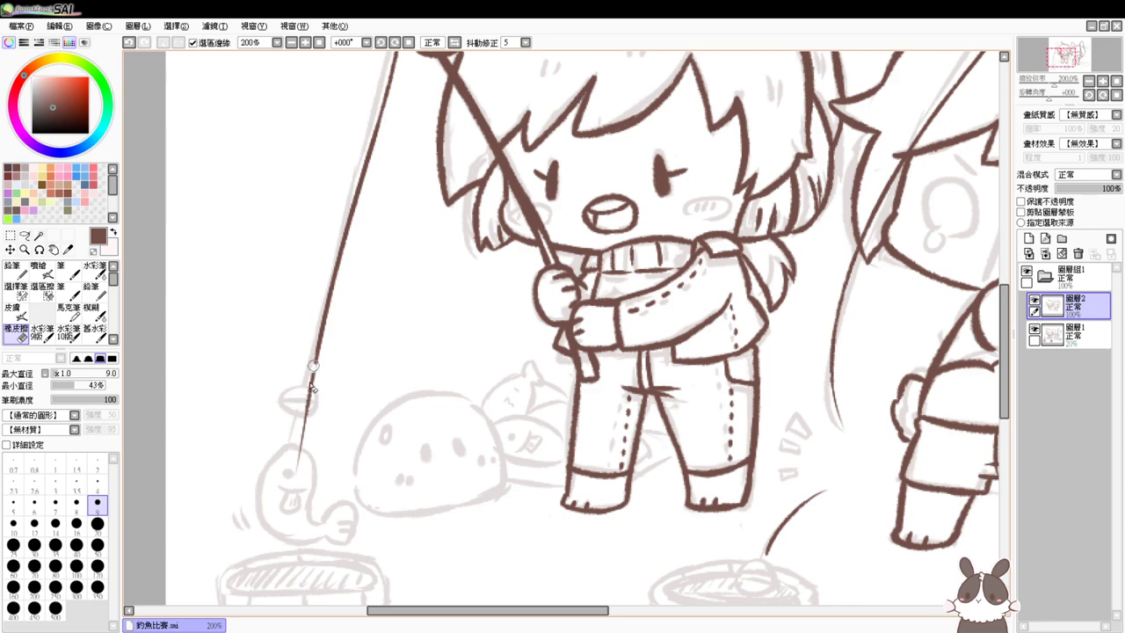
drag(313, 365, 300, 462)
key(b)
key(e)
drag(321, 328, 308, 388)
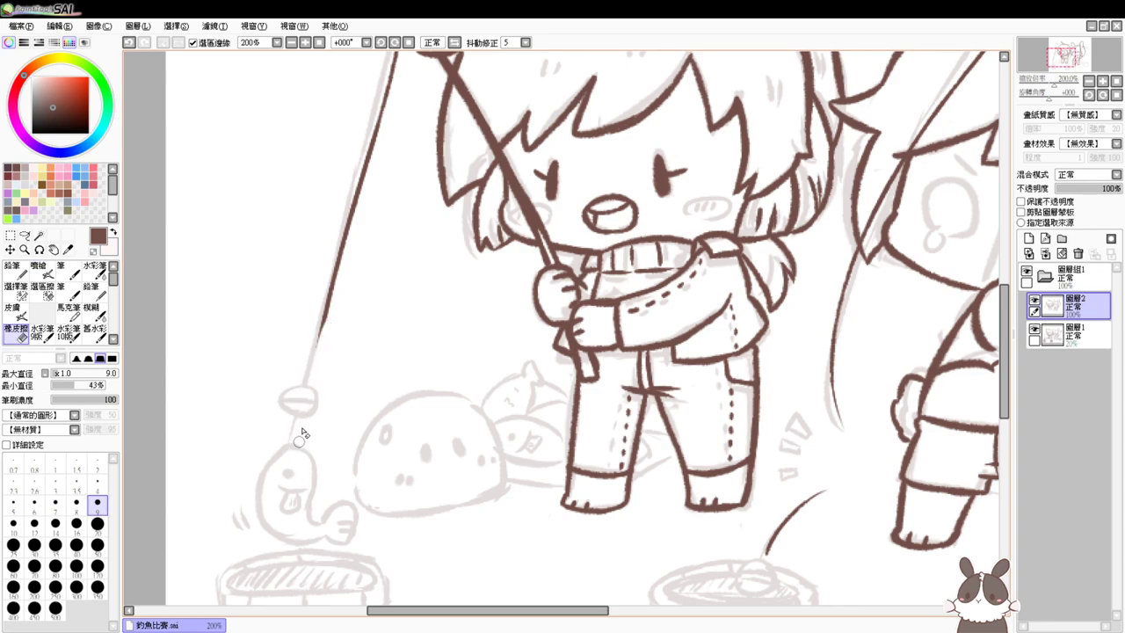
key(b)
drag(328, 297, 275, 476)
key(ctrl+z)
drag(326, 303, 283, 469)
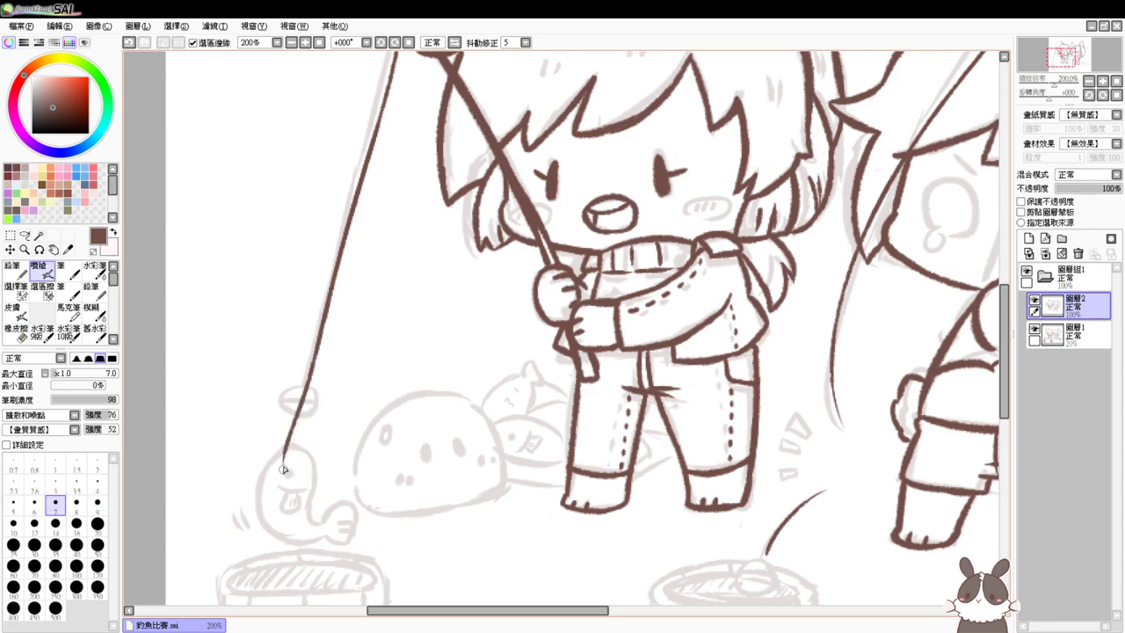
Clear the fishing line from inside the float, then ink the float's round outline and middle band with brush size 15
key(e)
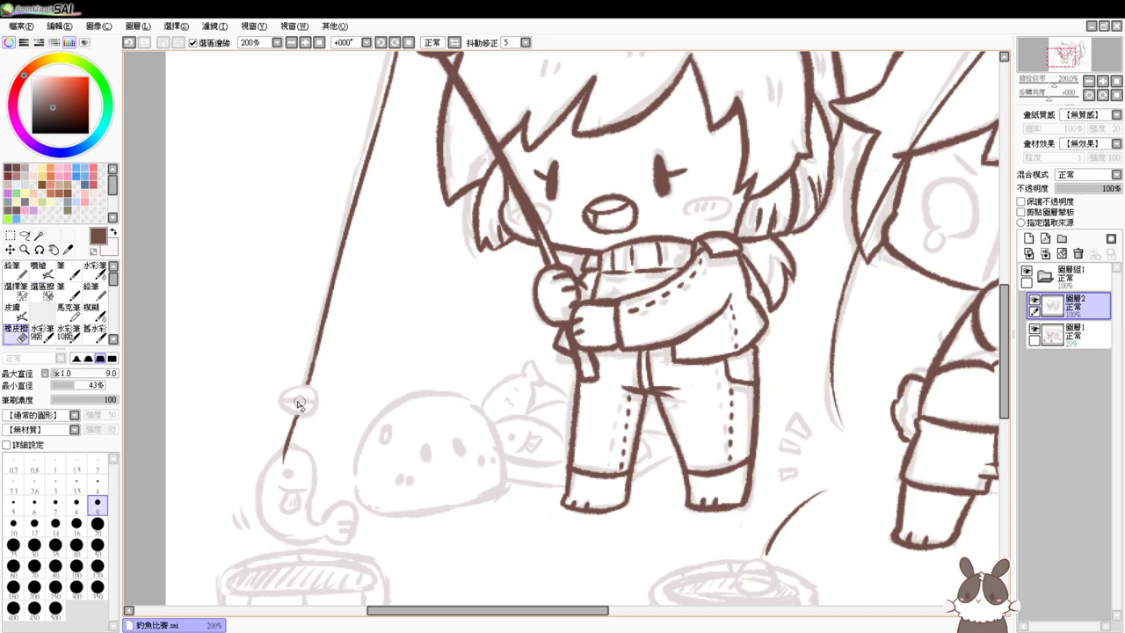
key(v)
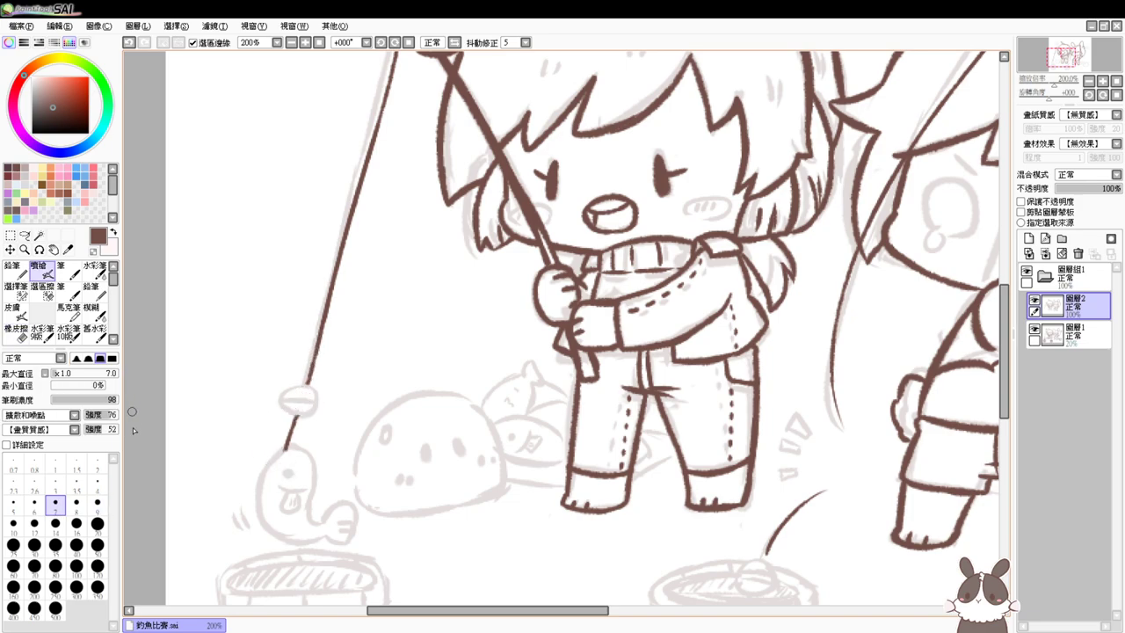
mouse_move(226, 456)
mouse_down()
mouse_move(415, 427)
mouse_move(405, 435)
mouse_up()
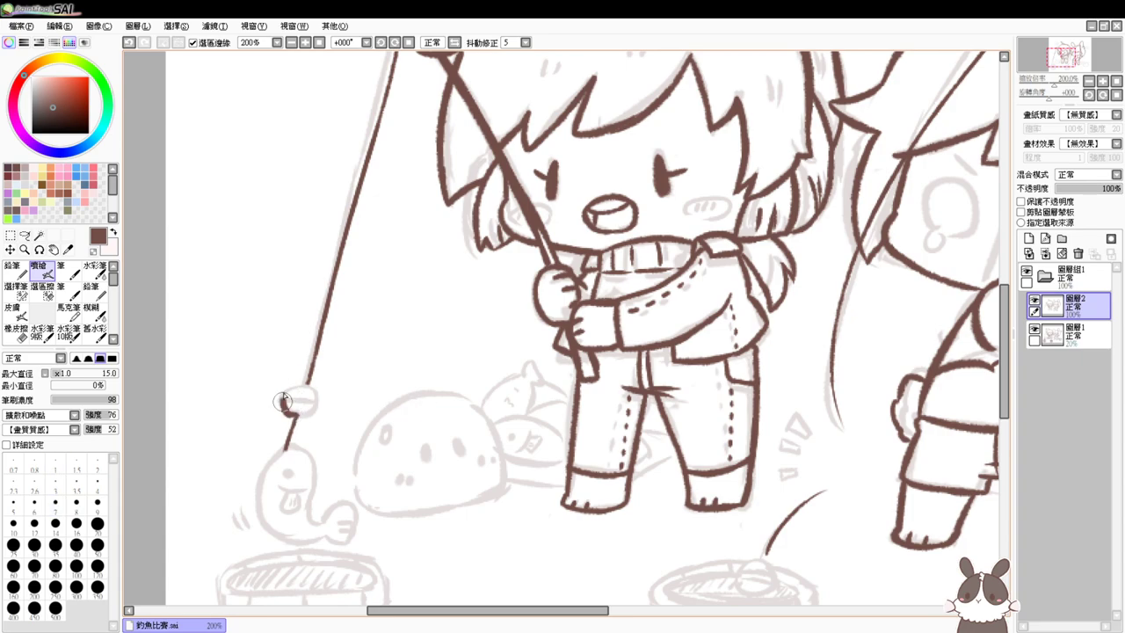
mouse_move(283, 401)
mouse_down()
mouse_move(321, 402)
mouse_move(287, 418)
mouse_up()
key(ctrl+z)
scroll(286, 420, up, 1)
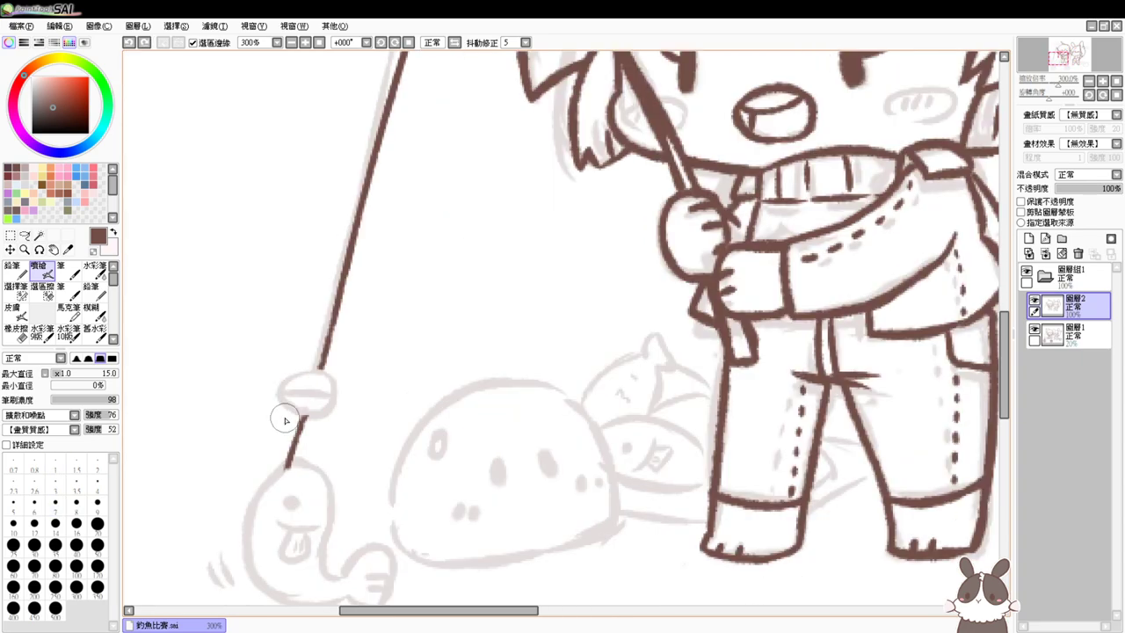
mouse_move(305, 415)
mouse_down()
mouse_move(304, 370)
mouse_move(314, 416)
mouse_move(340, 395)
mouse_move(312, 420)
mouse_move(340, 393)
mouse_up()
key(ctrl+z)
key(ctrl+z)
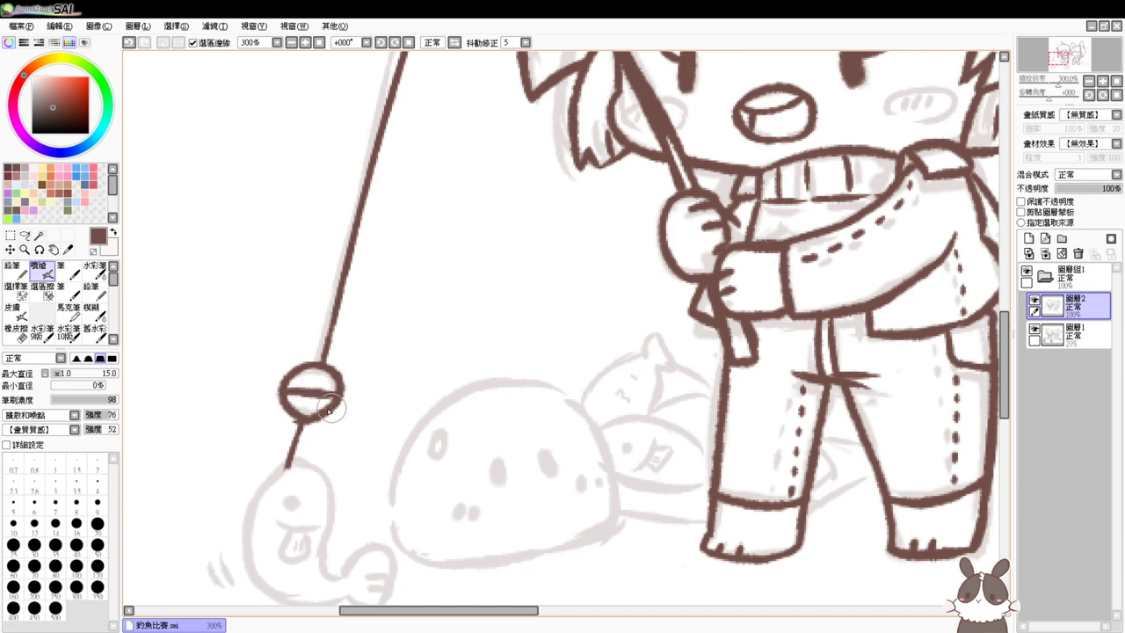
key(e)
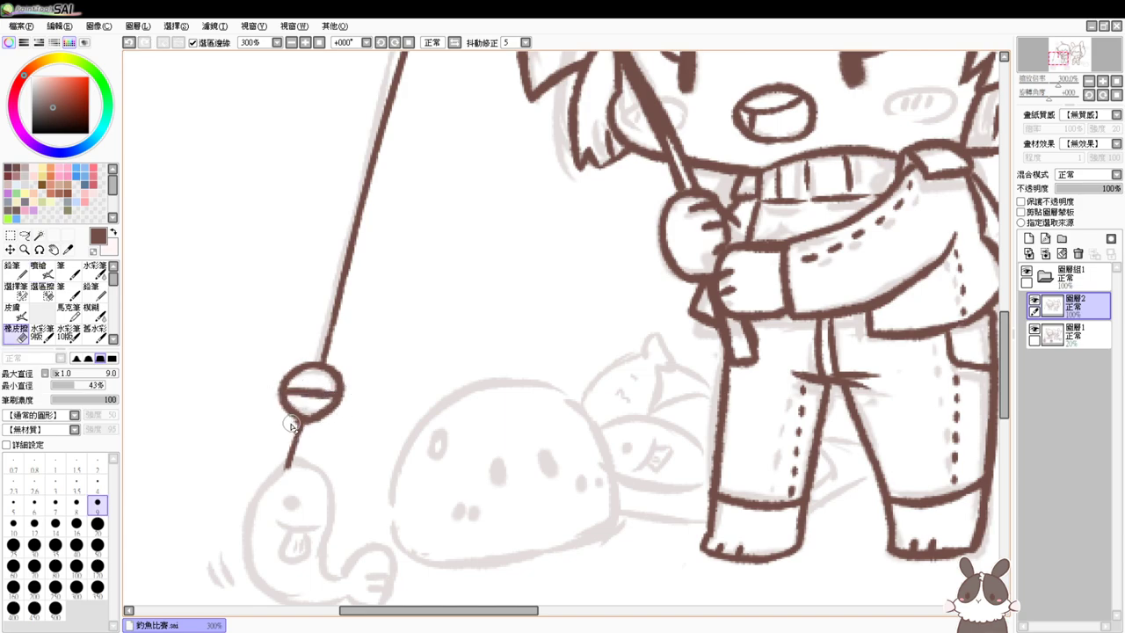
key(b)
Ink the hanging fish's curved back from the end of the fishing line down to its underside
drag(419, 458, 464, 330)
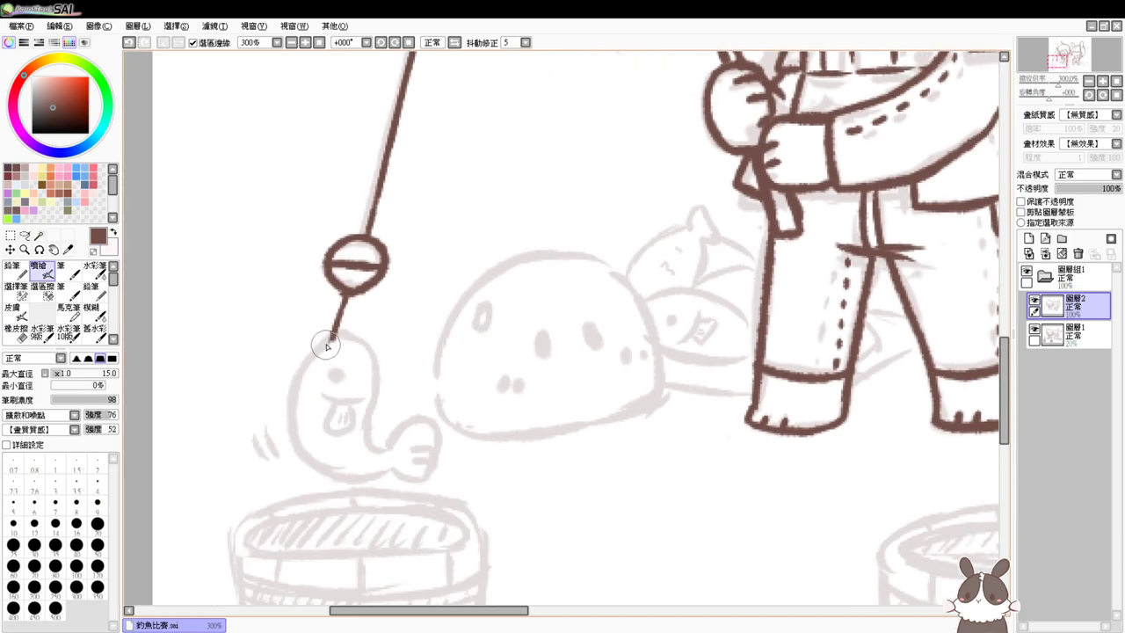
drag(331, 341, 260, 497)
key(ctrl+z)
mouse_move(334, 343)
mouse_down()
mouse_move(283, 400)
mouse_move(281, 487)
mouse_up()
key(ctrl+z)
drag(330, 339, 339, 482)
key(ctrl+z)
drag(331, 341, 341, 479)
Ink the fish's inner side and underside, and close the body with a small ribbed tail fin
mouse_move(339, 333)
mouse_down()
mouse_move(378, 373)
mouse_move(385, 455)
mouse_up()
key(ctrl+z)
drag(372, 362, 385, 455)
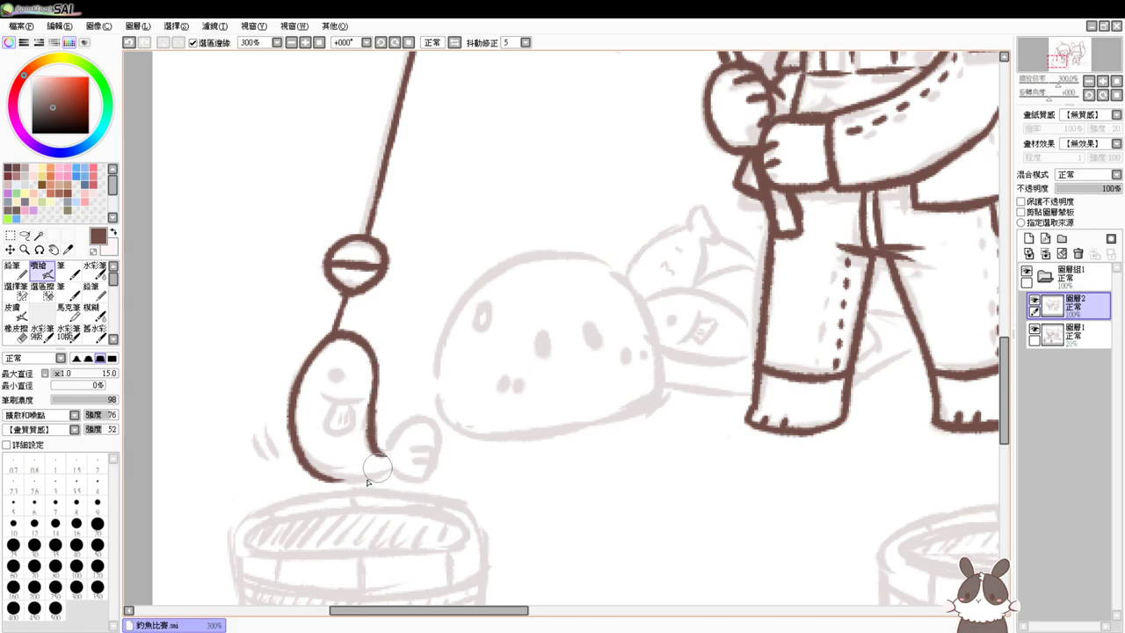
mouse_move(301, 462)
mouse_down()
mouse_move(391, 473)
mouse_move(406, 436)
mouse_move(415, 475)
mouse_move(392, 471)
mouse_up()
mouse_move(391, 472)
mouse_down()
mouse_move(416, 479)
mouse_move(407, 444)
mouse_move(413, 457)
mouse_up()
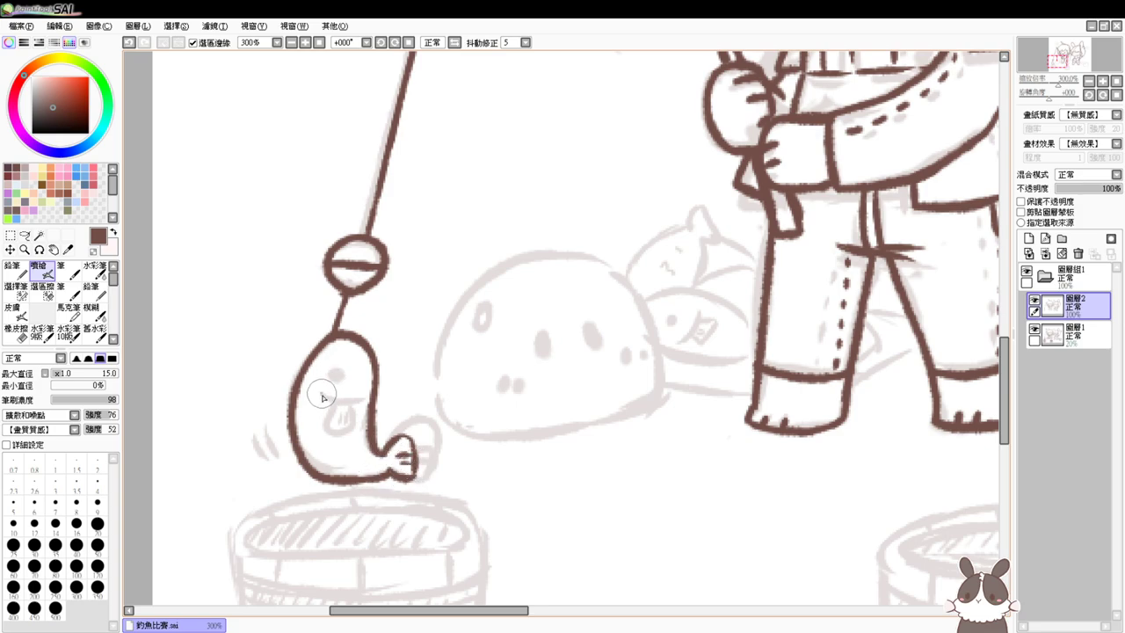
Ink the fish's face with a flat mouth line, a hanging tongue and a solid dot eye
mouse_move(322, 397)
mouse_down()
mouse_move(361, 393)
mouse_move(334, 403)
mouse_move(328, 429)
mouse_move(349, 407)
mouse_up()
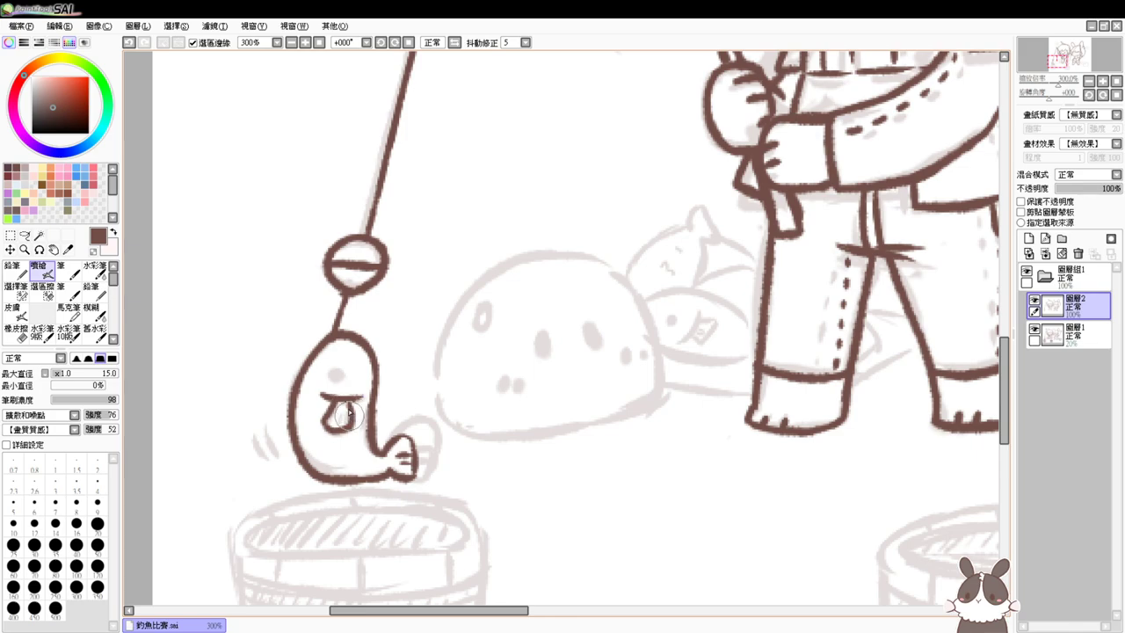
click(337, 376)
drag(337, 409, 336, 424)
Ink two short curved motion lines beside the fish's back, on the side opposite its tail
drag(536, 453, 546, 374)
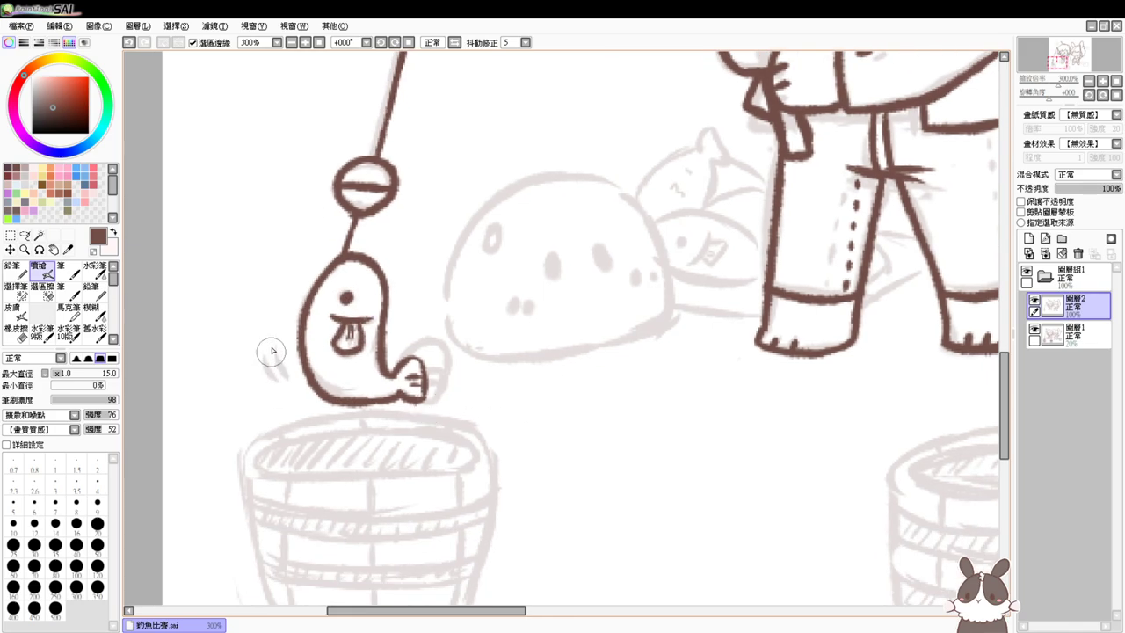
drag(276, 344, 283, 388)
key(ctrl+z)
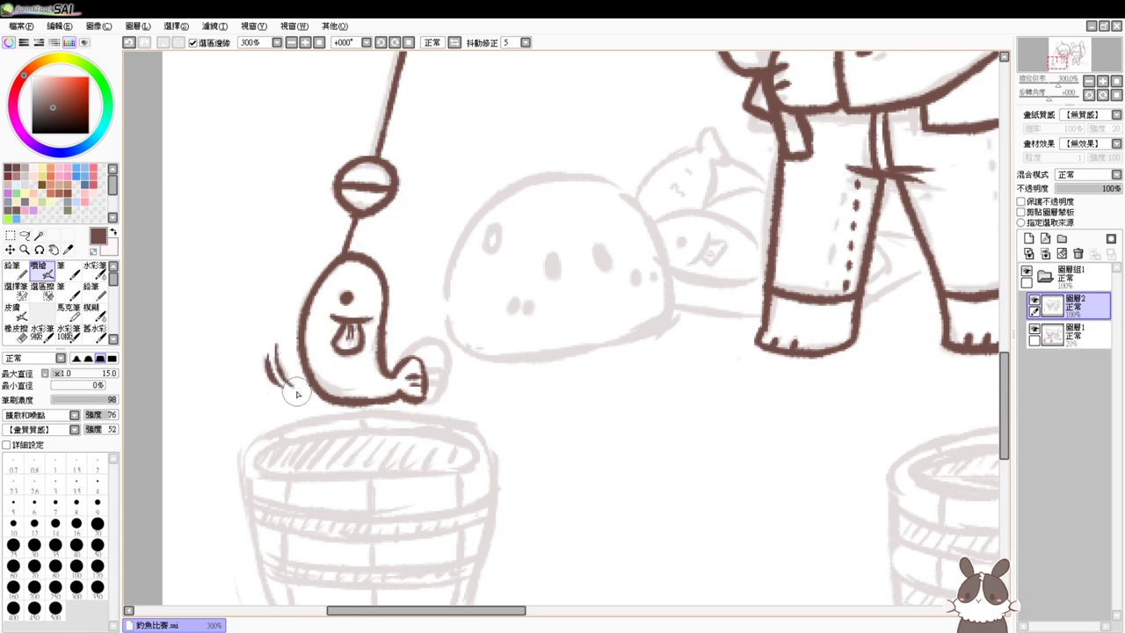
drag(488, 364, 456, 427)
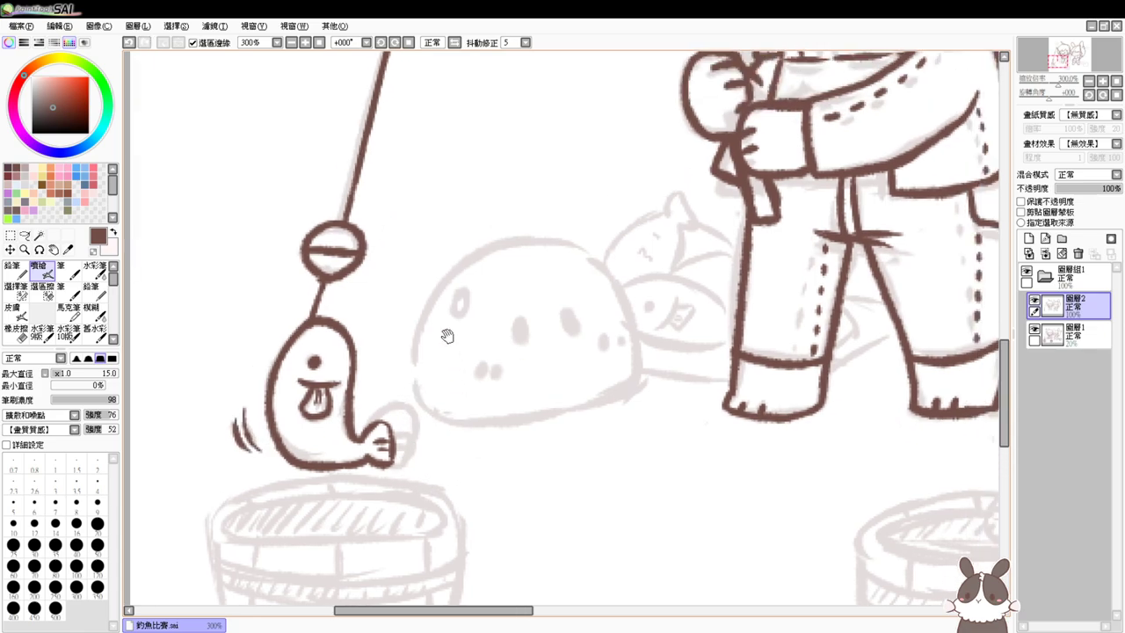
drag(611, 271, 563, 353)
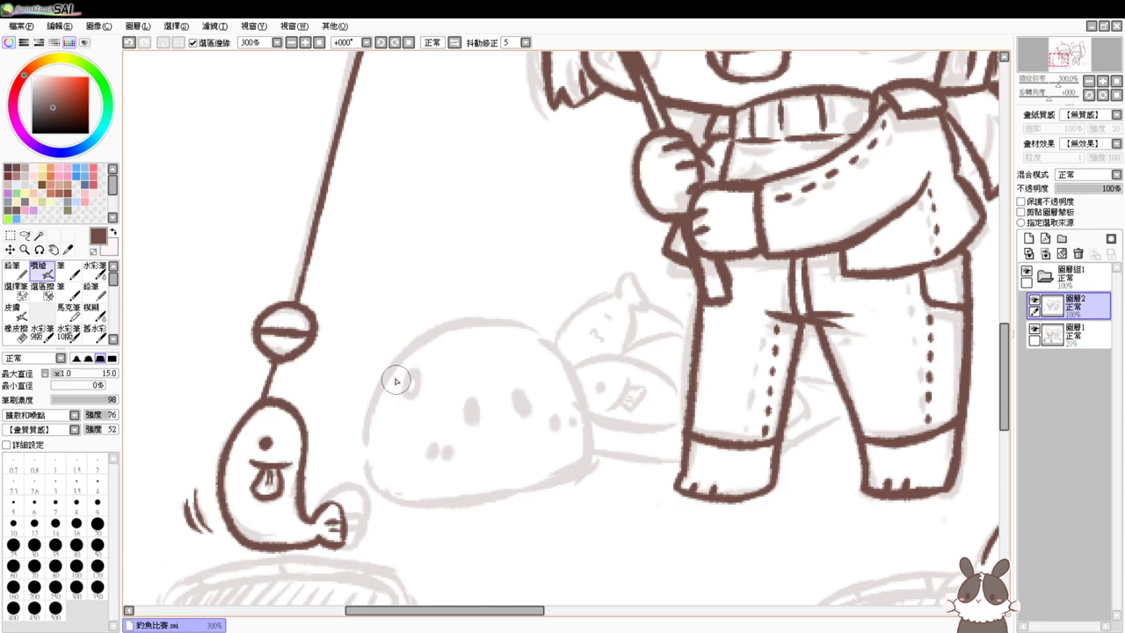
Ink the round creature's outer side beside the hanging fish as a curve sweeping down into its underside
drag(386, 376, 398, 509)
key(ctrl+z)
mouse_move(387, 378)
mouse_down()
mouse_move(366, 431)
mouse_move(399, 512)
mouse_up()
key(ctrl+z)
mouse_move(393, 371)
mouse_down()
mouse_move(367, 413)
mouse_move(473, 475)
mouse_up()
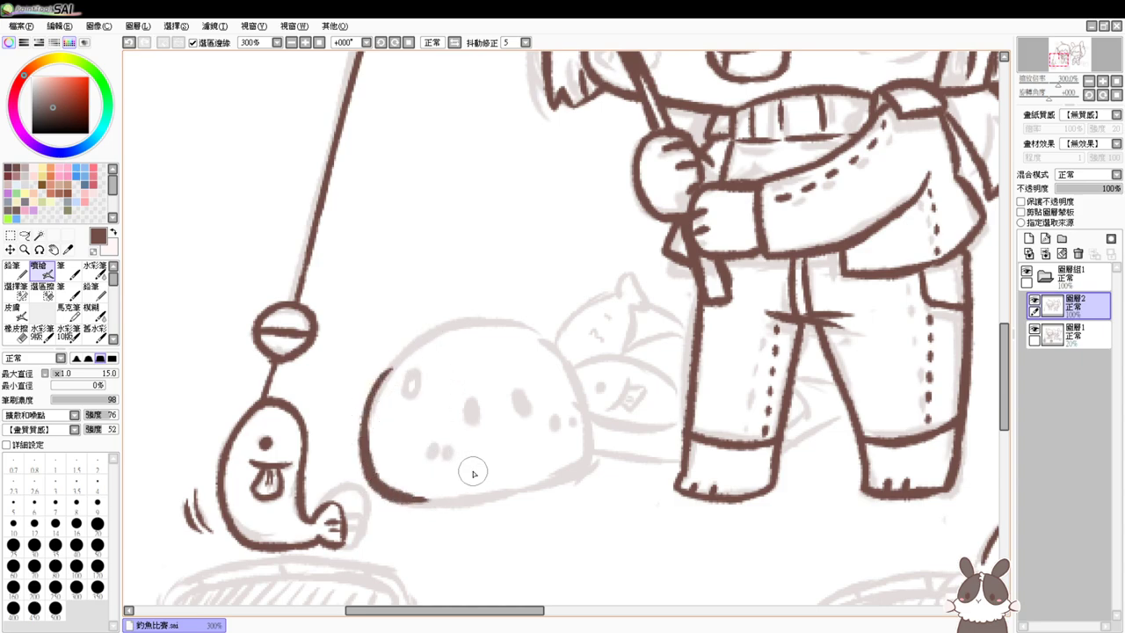
mouse_move(384, 376)
mouse_down()
mouse_move(456, 327)
mouse_move(559, 351)
mouse_up()
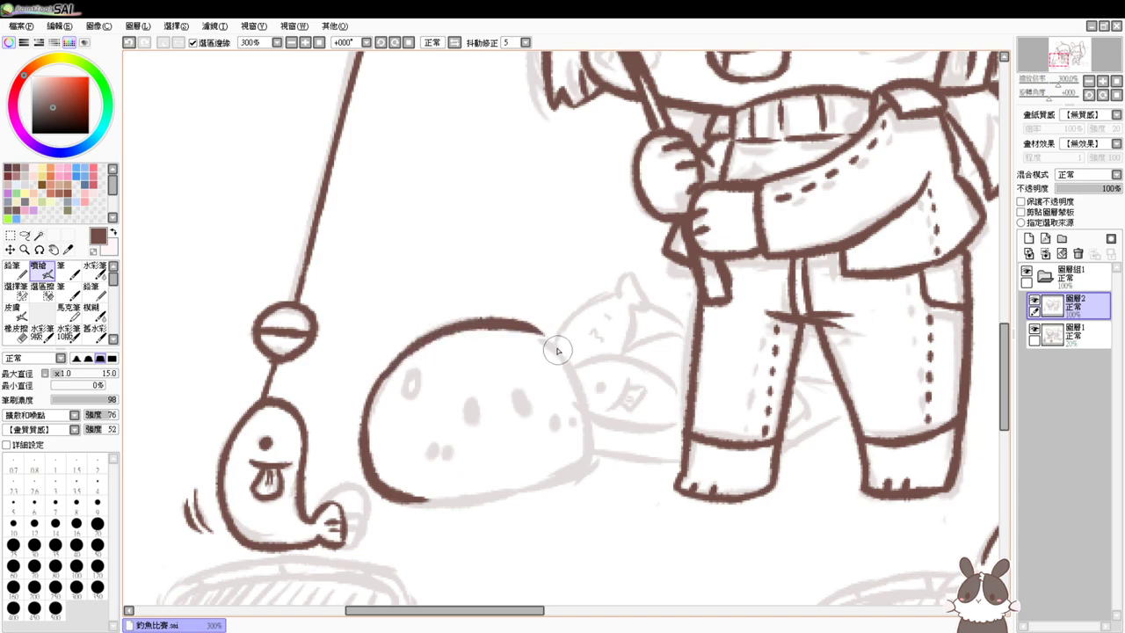
key(ctrl+z)
key(e)
key(b)
drag(397, 369, 571, 366)
key(ctrl+z)
drag(393, 361, 567, 356)
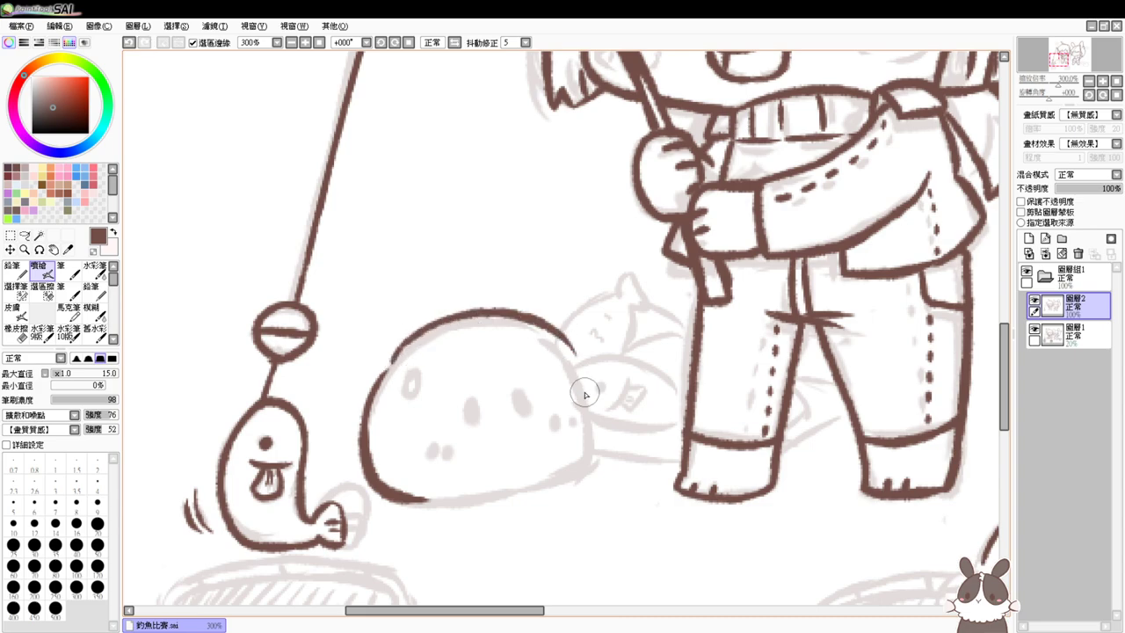
key(ctrl+z)
drag(394, 361, 564, 358)
key(ctrl+z)
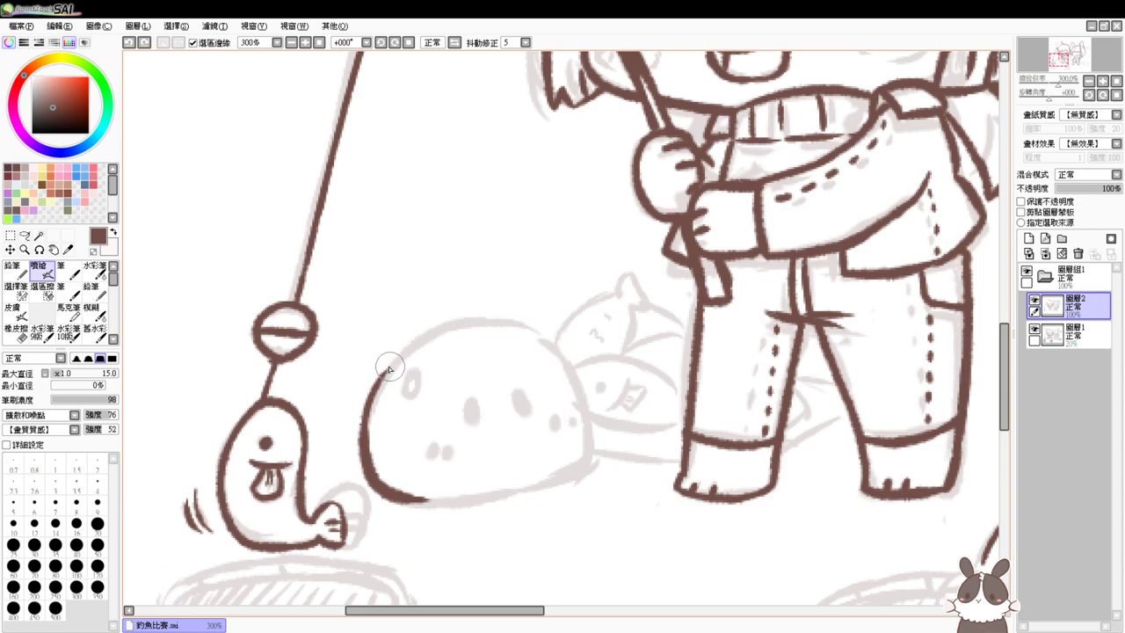
Close the round creature's outline with its domed top, far side and base, and ink two solid oval eyes
mouse_move(391, 360)
mouse_down()
mouse_move(559, 364)
mouse_move(581, 453)
mouse_up()
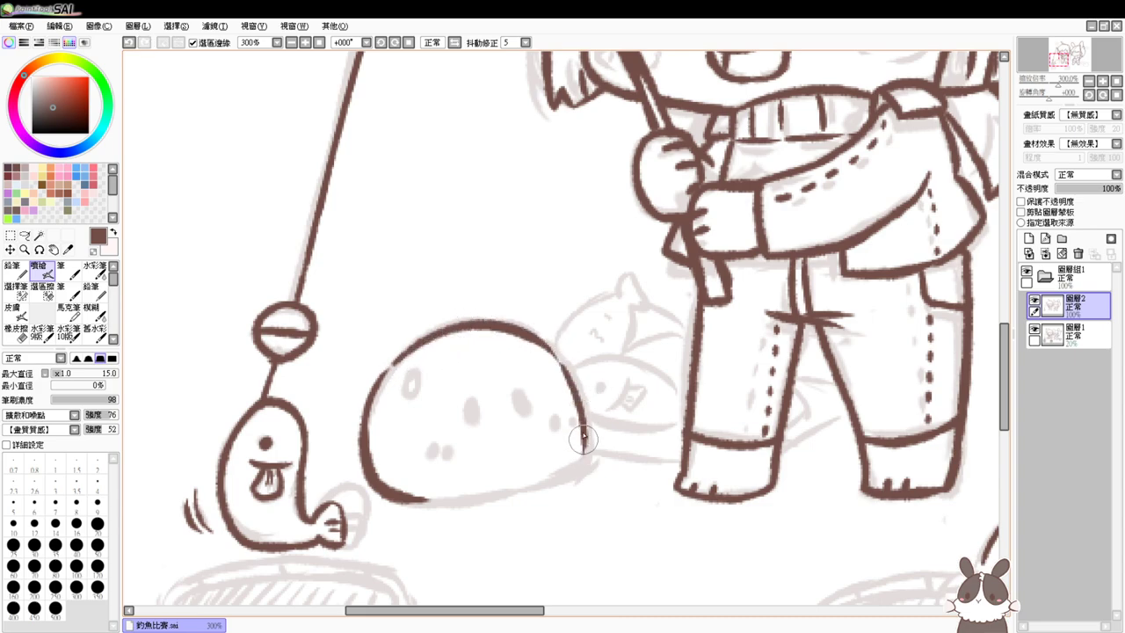
key(ctrl+z)
mouse_move(557, 358)
mouse_down()
mouse_move(576, 474)
mouse_move(587, 458)
mouse_move(522, 494)
mouse_move(408, 497)
mouse_move(567, 476)
mouse_up()
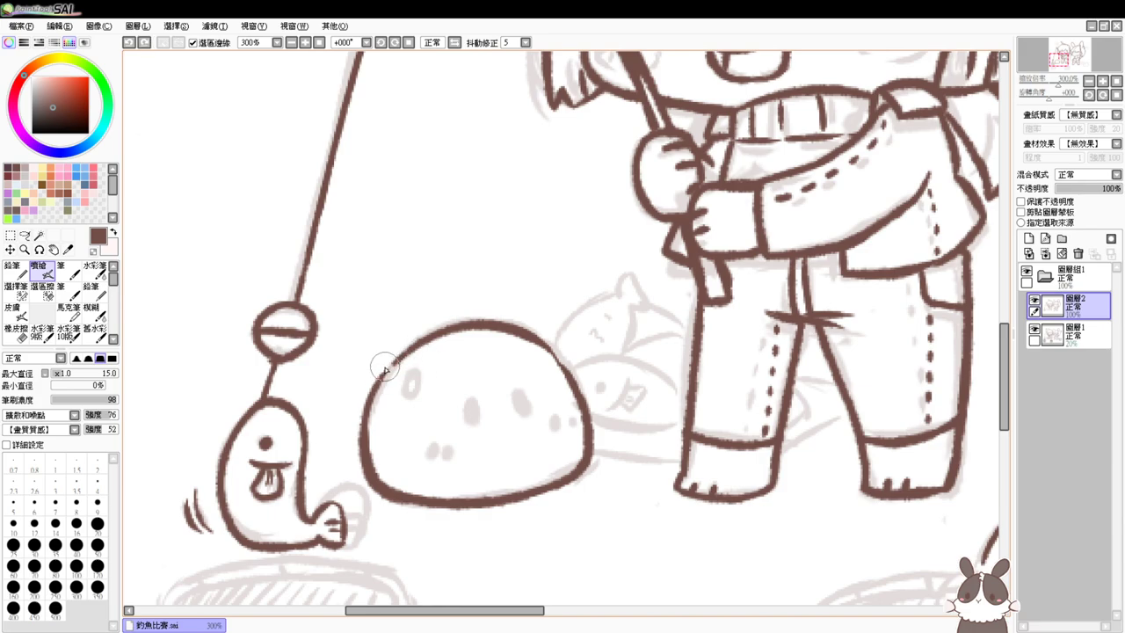
mouse_move(473, 405)
mouse_down()
mouse_move(475, 419)
mouse_move(518, 412)
mouse_up()
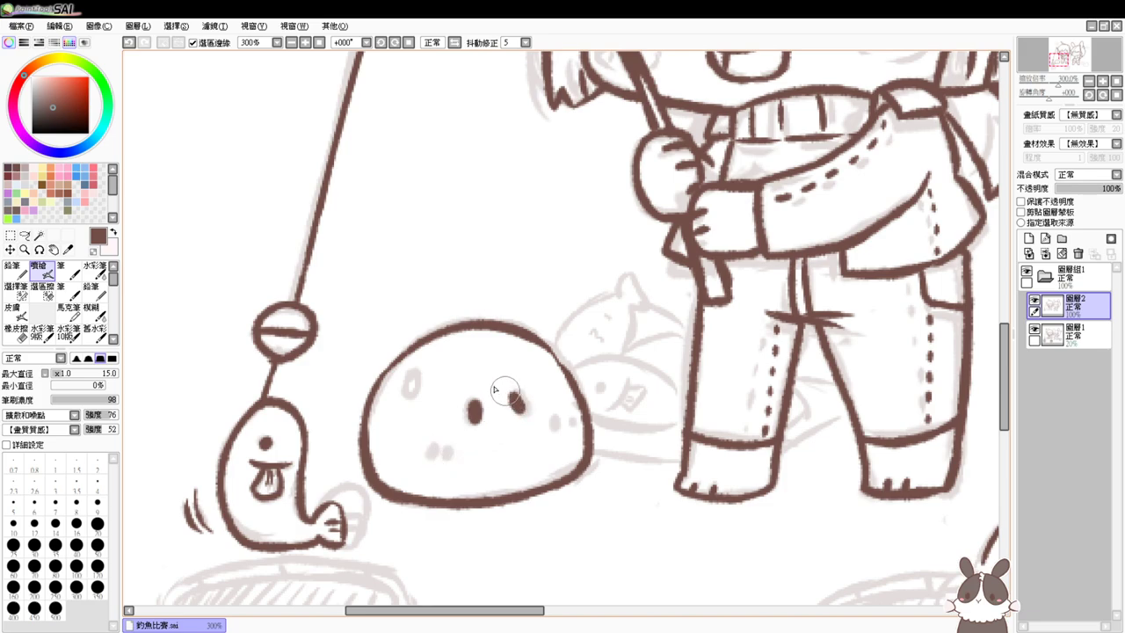
Ink the mat's straight edges from the round creature to the character's foot and in the gap between the legs
scroll(606, 461, down, 2)
drag(579, 432, 683, 445)
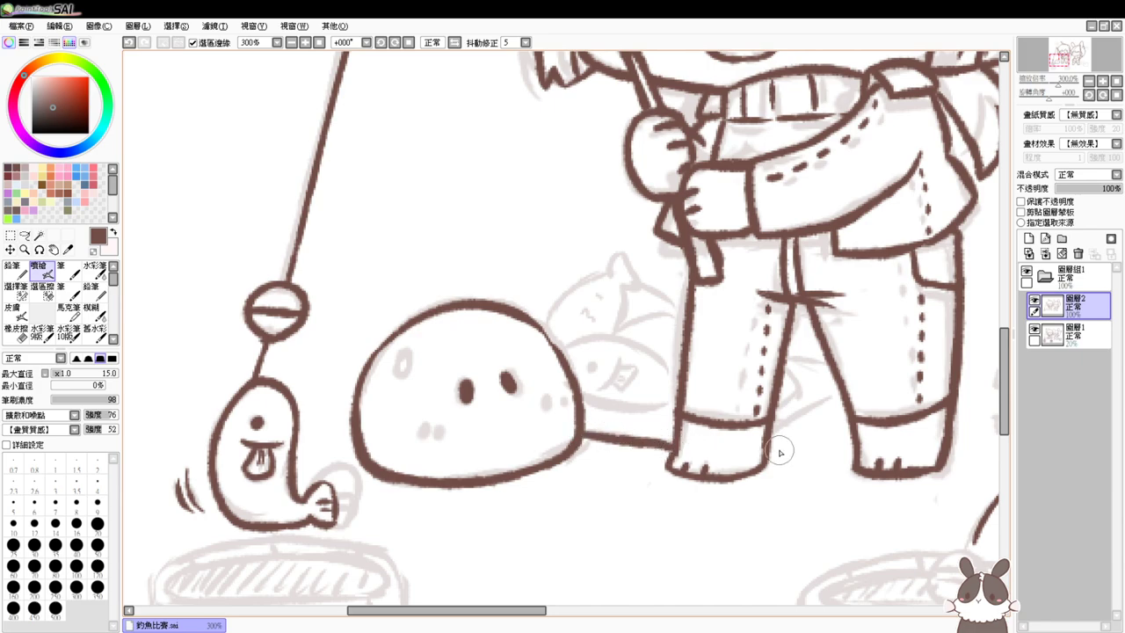
mouse_move(766, 449)
mouse_down()
mouse_move(843, 390)
mouse_move(805, 421)
mouse_up()
key(ctrl+z)
key(ctrl+z)
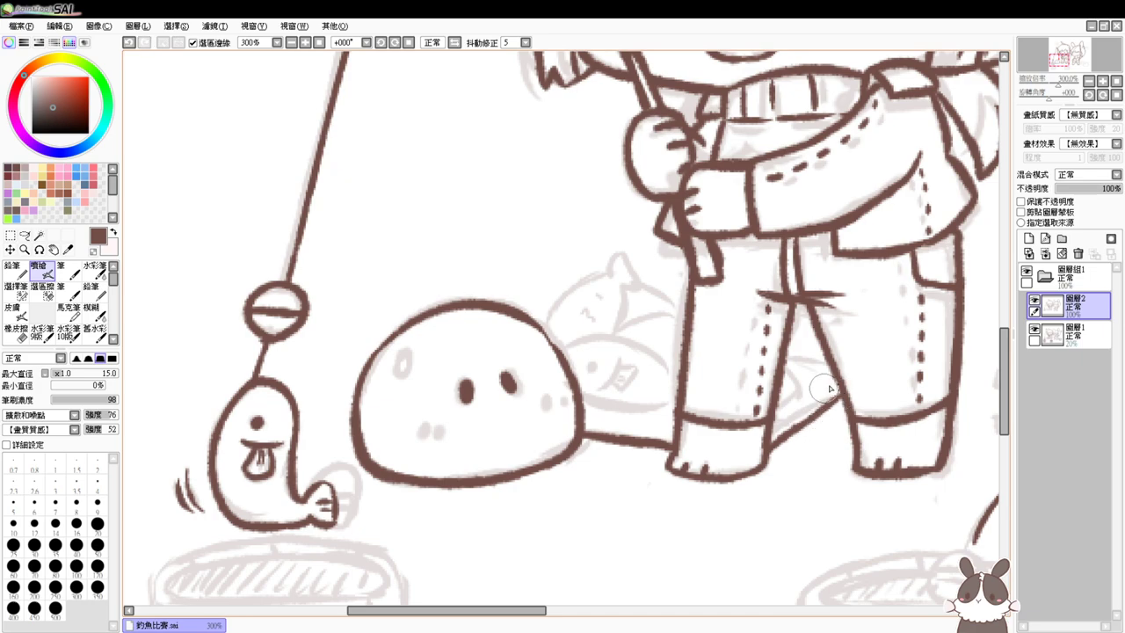
drag(787, 357, 832, 368)
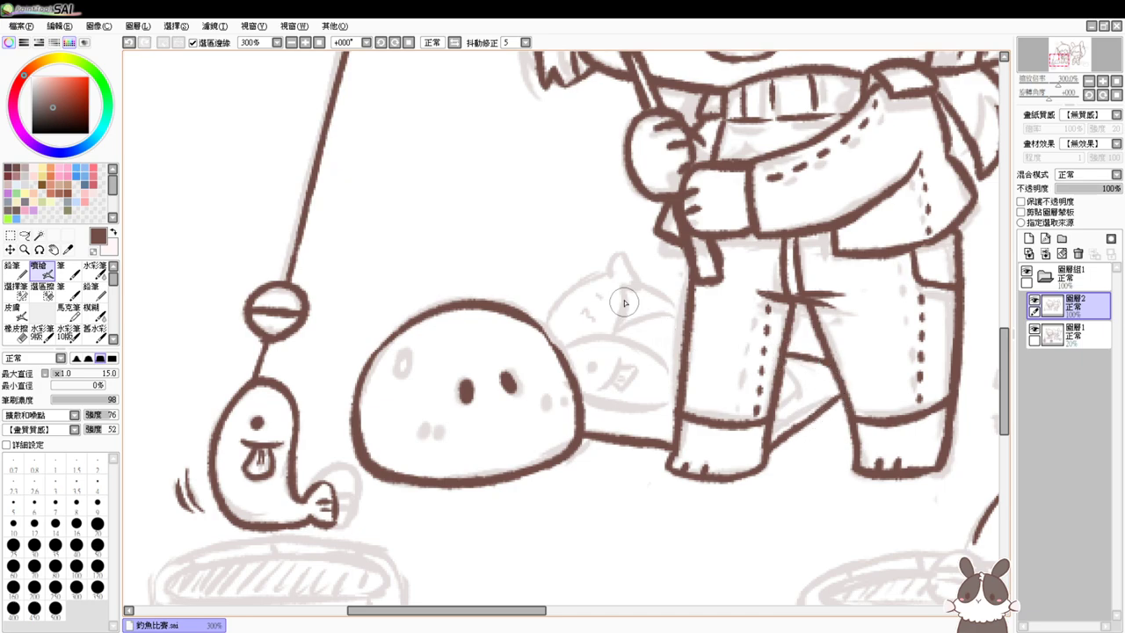
Ink the fish beside the round creature with curved upper and lower body lines, a dot eye and a mouth with a round tongue
drag(559, 345, 656, 363)
key(ctrl+z)
mouse_move(559, 344)
mouse_down()
mouse_move(627, 336)
mouse_move(678, 379)
mouse_up()
drag(580, 403, 681, 406)
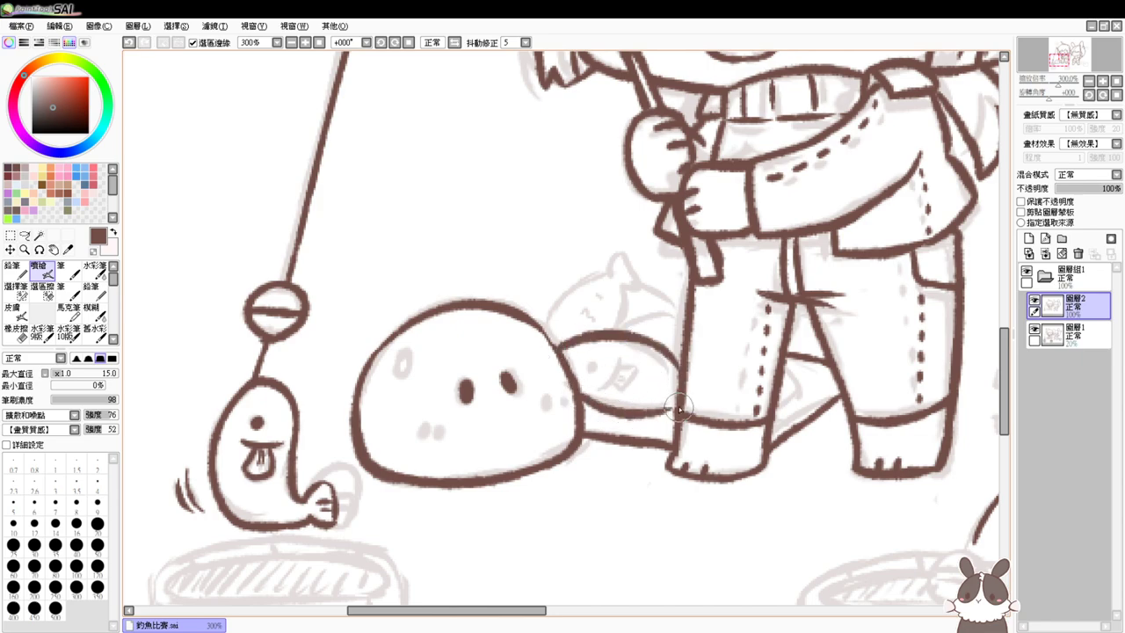
mouse_move(625, 354)
mouse_down()
mouse_move(610, 387)
mouse_move(590, 394)
mouse_move(591, 370)
mouse_move(655, 390)
mouse_move(655, 378)
mouse_move(652, 391)
mouse_move(638, 388)
mouse_up()
key(ctrl+z)
key(ctrl+z)
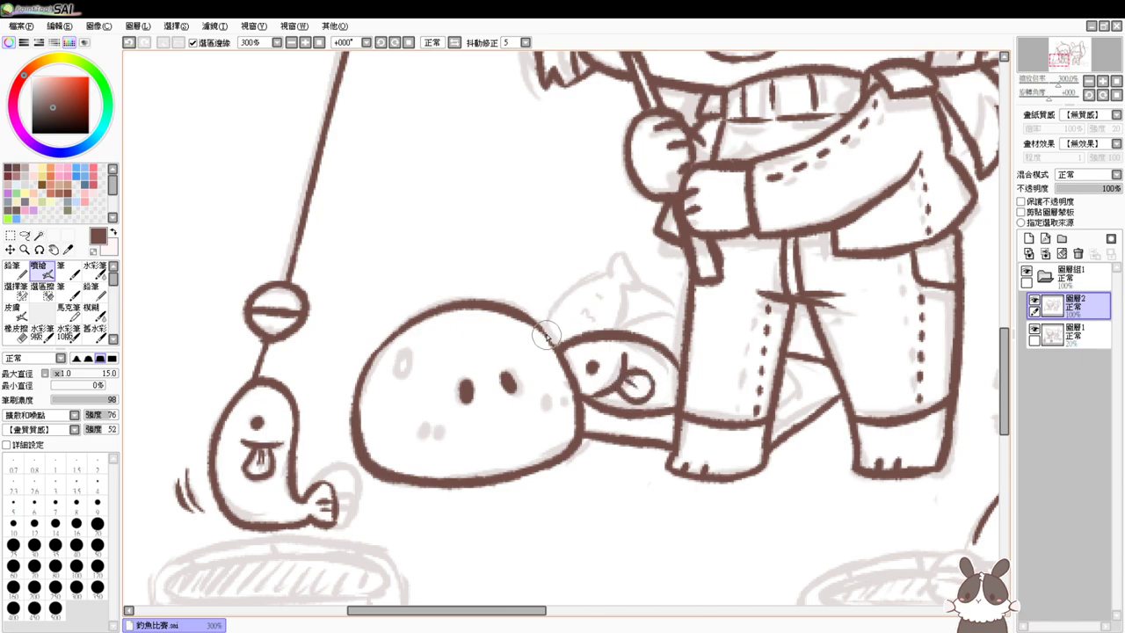
Ink the second fish above it with an arched back, a raised ribbed tail and a small wavy mouth
mouse_move(550, 333)
mouse_down()
mouse_move(551, 313)
mouse_move(625, 279)
mouse_up()
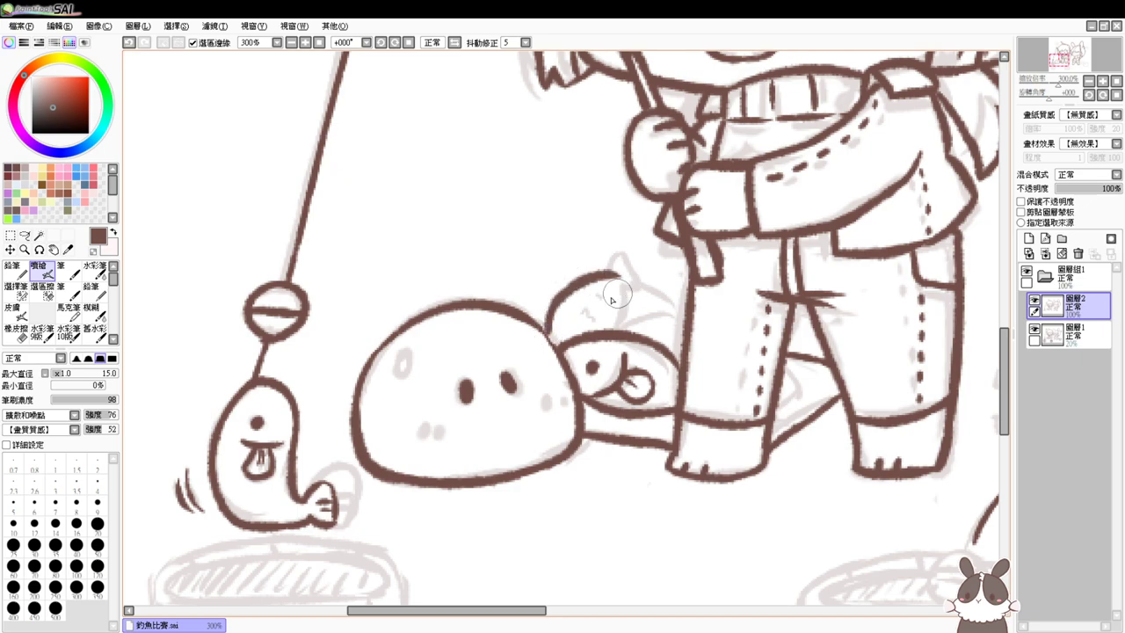
key(ctrl+z)
mouse_move(552, 345)
mouse_down()
mouse_move(568, 291)
mouse_move(632, 276)
mouse_move(617, 274)
mouse_move(624, 253)
mouse_move(644, 275)
mouse_move(632, 283)
mouse_move(629, 328)
mouse_up()
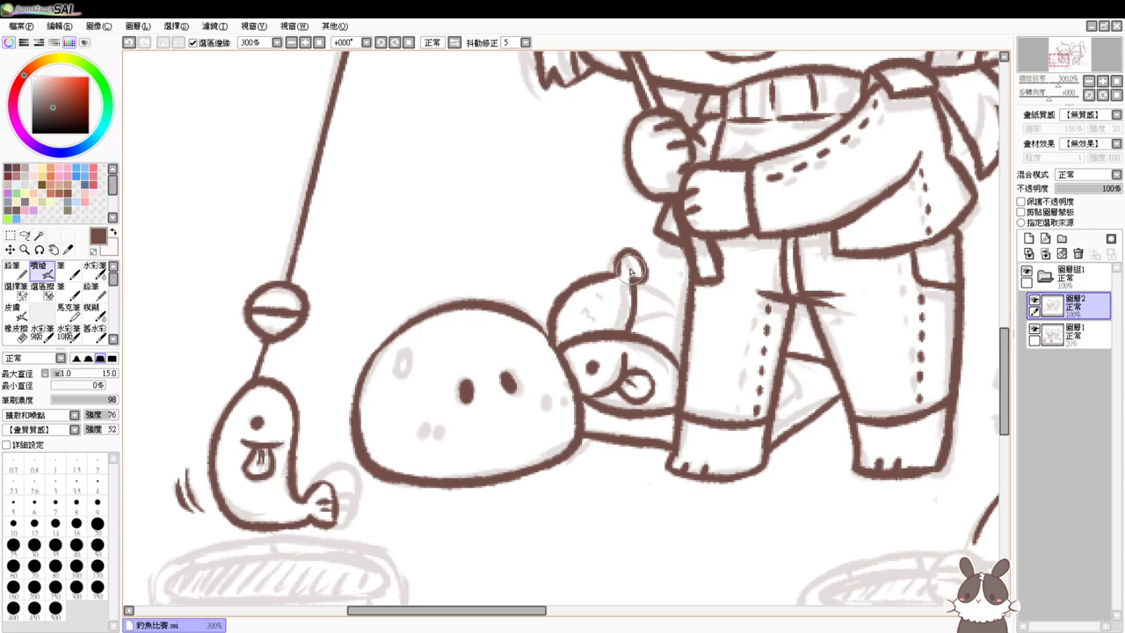
drag(633, 259, 633, 269)
drag(571, 323, 595, 332)
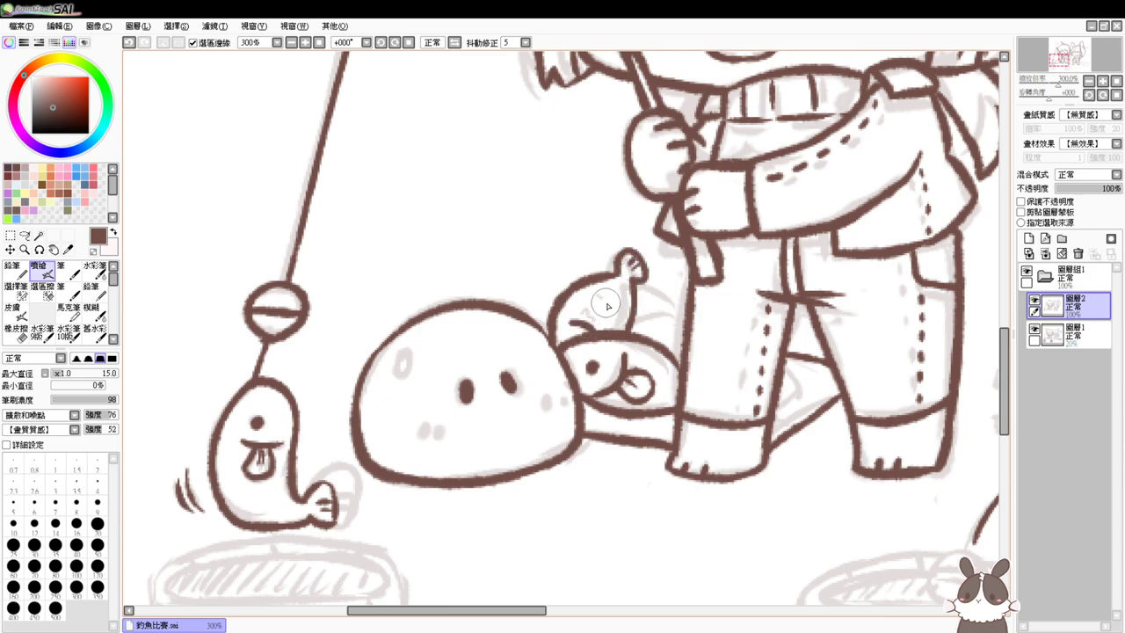
Ink the half-hidden fish's back and the mat edge behind it, plus the small curved shape between the character's legs
drag(631, 310, 679, 320)
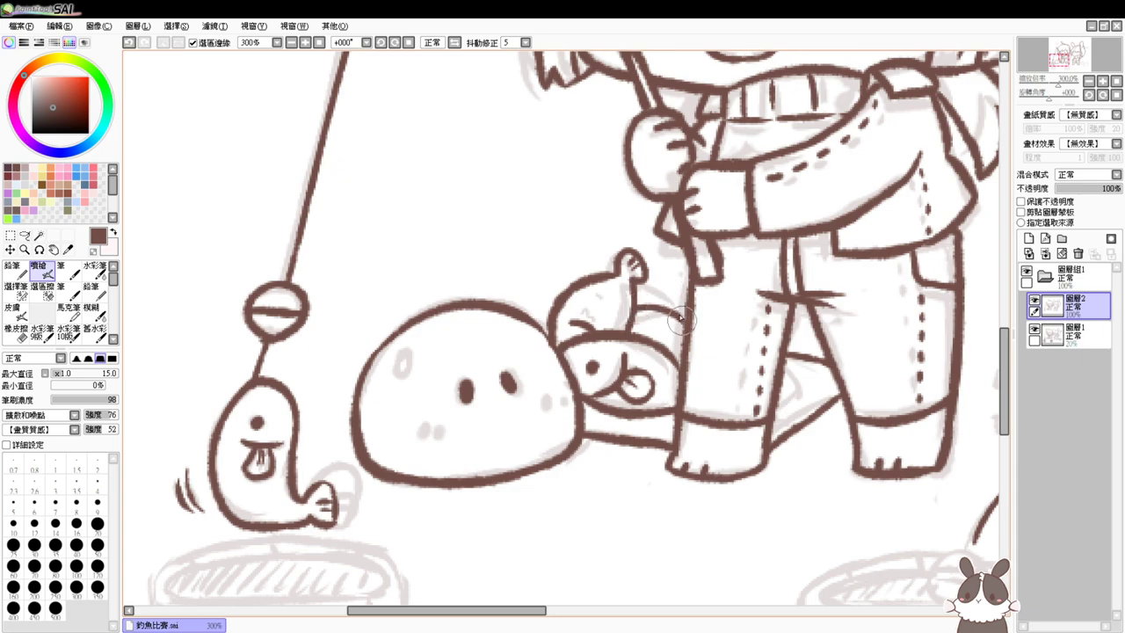
mouse_move(644, 283)
mouse_down()
mouse_move(680, 311)
mouse_move(687, 292)
mouse_up()
key(ctrl+z)
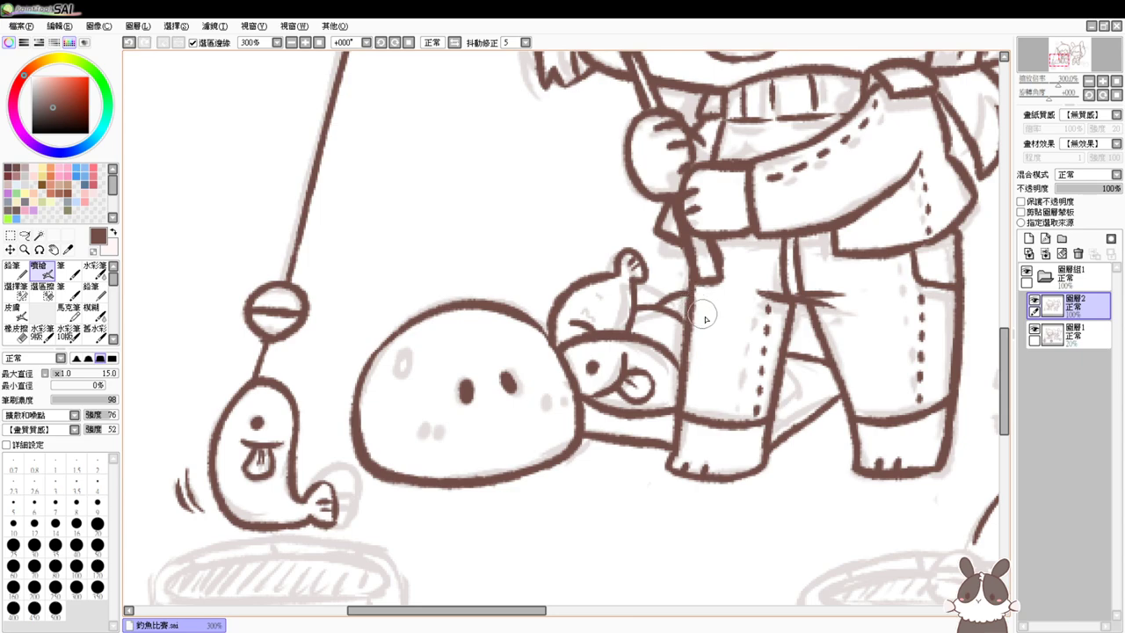
drag(783, 372, 777, 445)
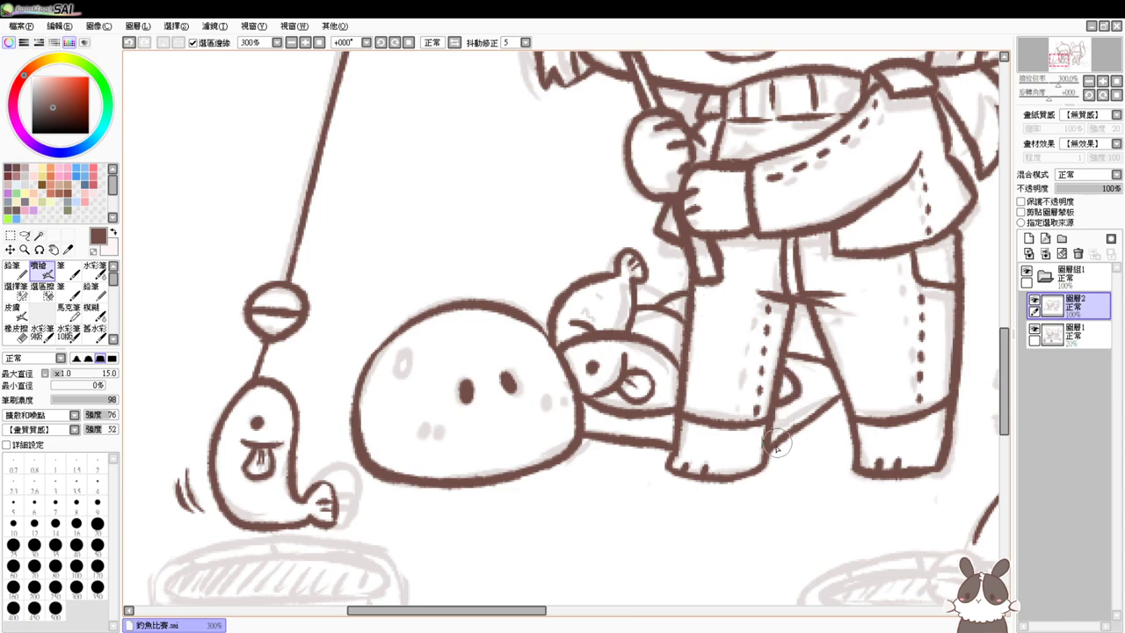
Add small closed-eye and face marks to the raised-tail fish and short marks on the half-hidden fish
mouse_move(587, 309)
mouse_down()
mouse_move(603, 316)
mouse_move(606, 301)
mouse_move(619, 308)
mouse_move(612, 299)
mouse_up()
key(ctrl+z)
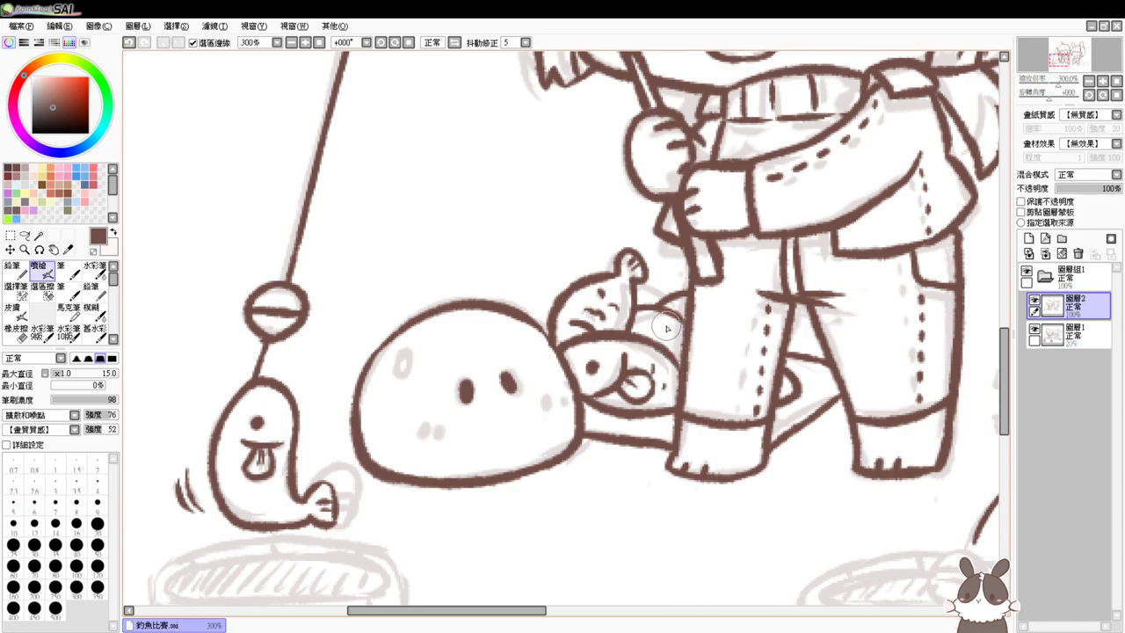
drag(663, 320, 662, 335)
Ink three small block-shaped emphasis marks in an arc beside the overalls character's leg
mouse_move(741, 397)
mouse_down()
mouse_move(722, 351)
mouse_move(745, 373)
mouse_move(665, 364)
mouse_move(682, 336)
mouse_up()
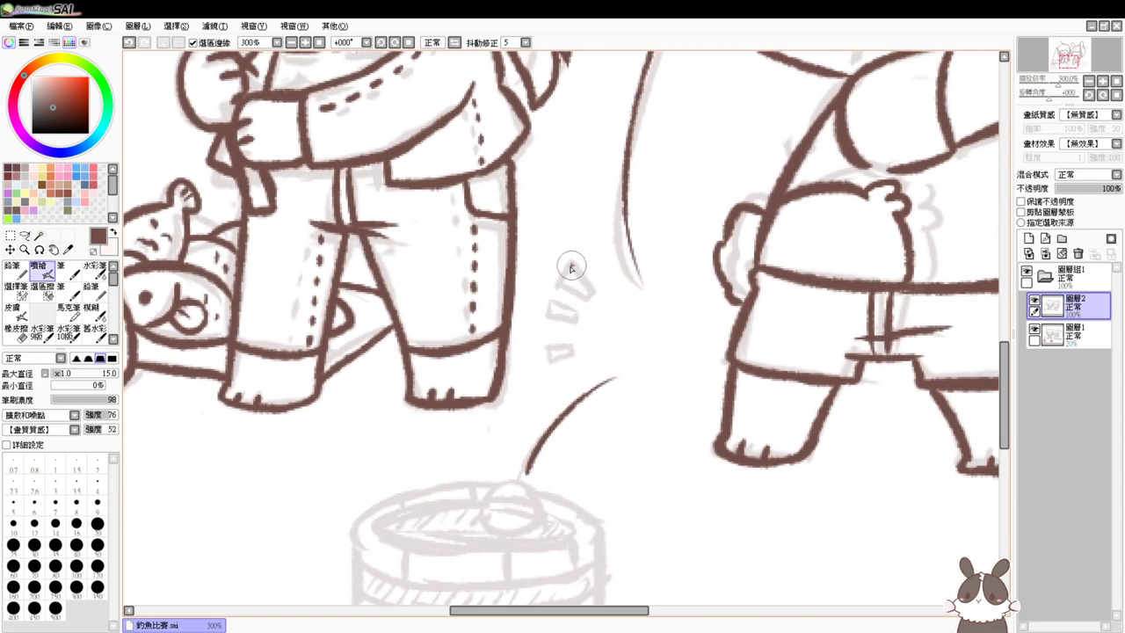
mouse_move(571, 265)
mouse_down()
mouse_move(594, 293)
mouse_move(563, 277)
mouse_move(600, 281)
mouse_move(551, 316)
mouse_move(588, 317)
mouse_move(552, 364)
mouse_move(581, 343)
mouse_move(550, 352)
mouse_move(577, 344)
mouse_move(577, 358)
mouse_move(582, 346)
mouse_up()
key(ctrl+z)
key(ctrl+z)
key(ctrl+z)
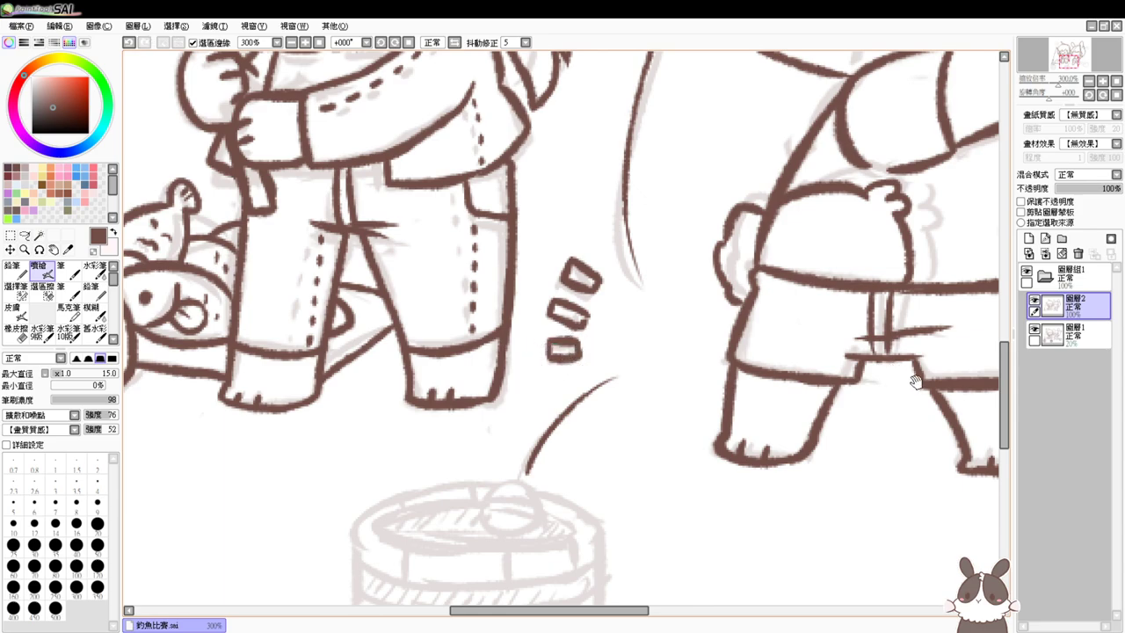
Ink the front curve of the rabbit's face beside the shorts-wearing character and trim the stroke's lower end
drag(984, 401, 811, 404)
drag(951, 379, 801, 409)
mouse_move(913, 397)
mouse_down()
mouse_move(806, 406)
mouse_move(762, 371)
mouse_up()
drag(633, 426, 649, 510)
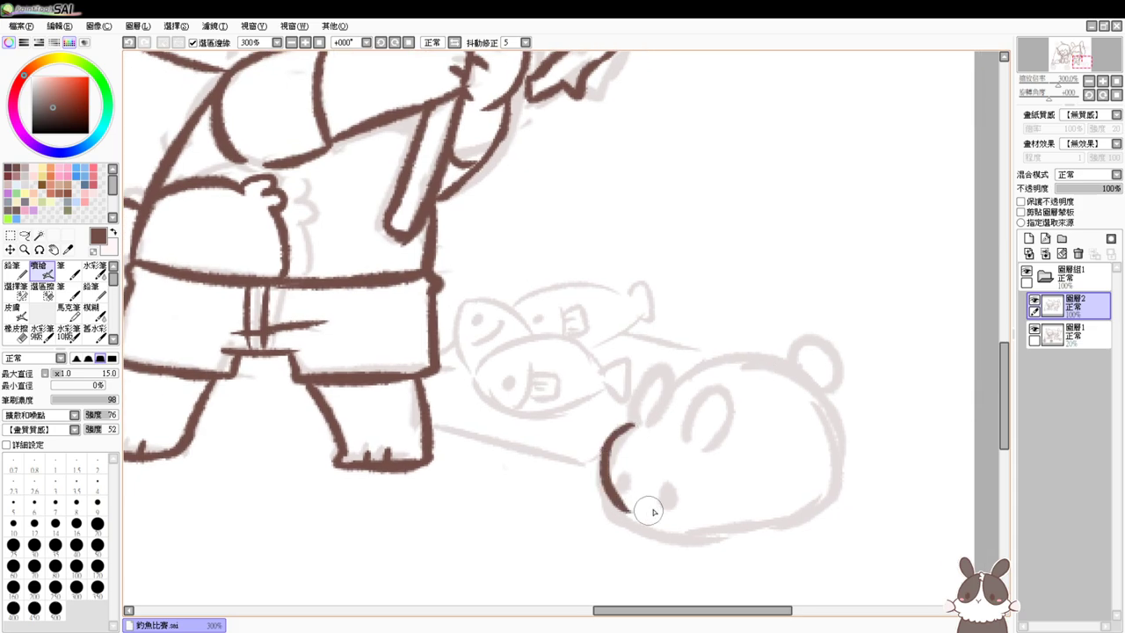
key(ctrl+z)
mouse_move(635, 424)
mouse_down()
mouse_move(605, 466)
mouse_move(627, 520)
mouse_up()
key(ctrl+z)
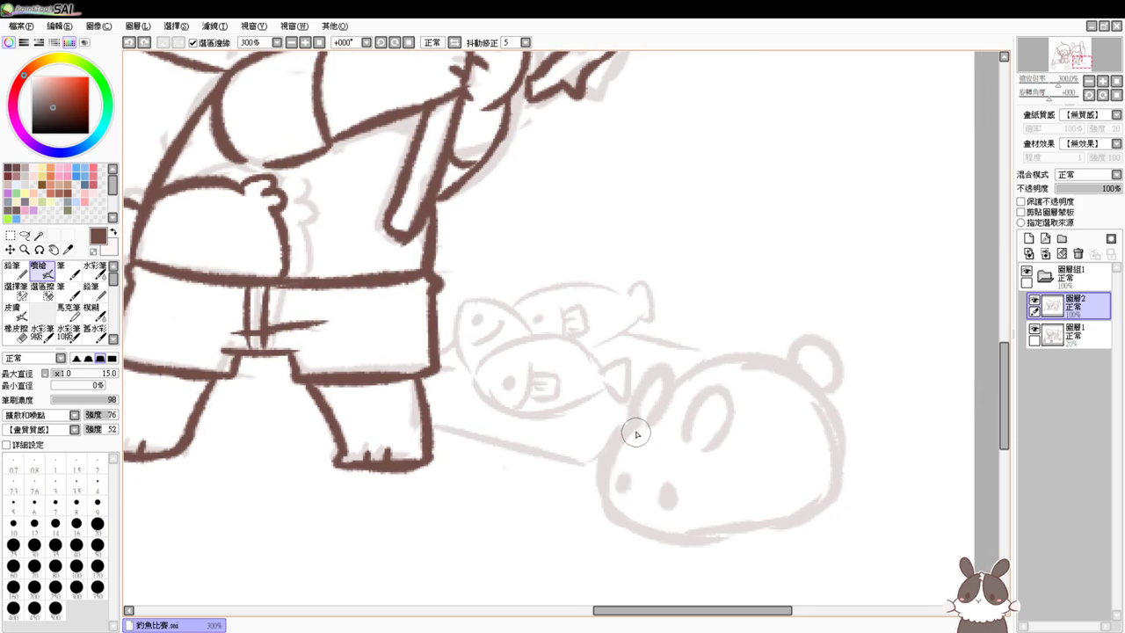
mouse_move(633, 427)
mouse_down()
mouse_move(605, 499)
mouse_move(612, 516)
mouse_up()
key(ctrl+z)
drag(633, 427, 614, 531)
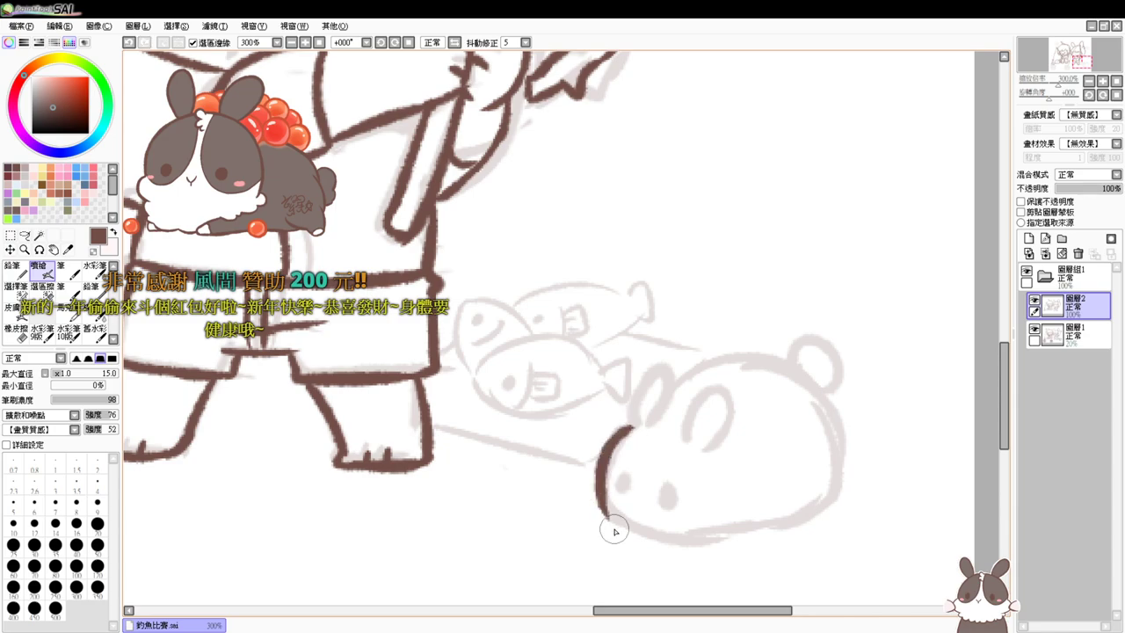
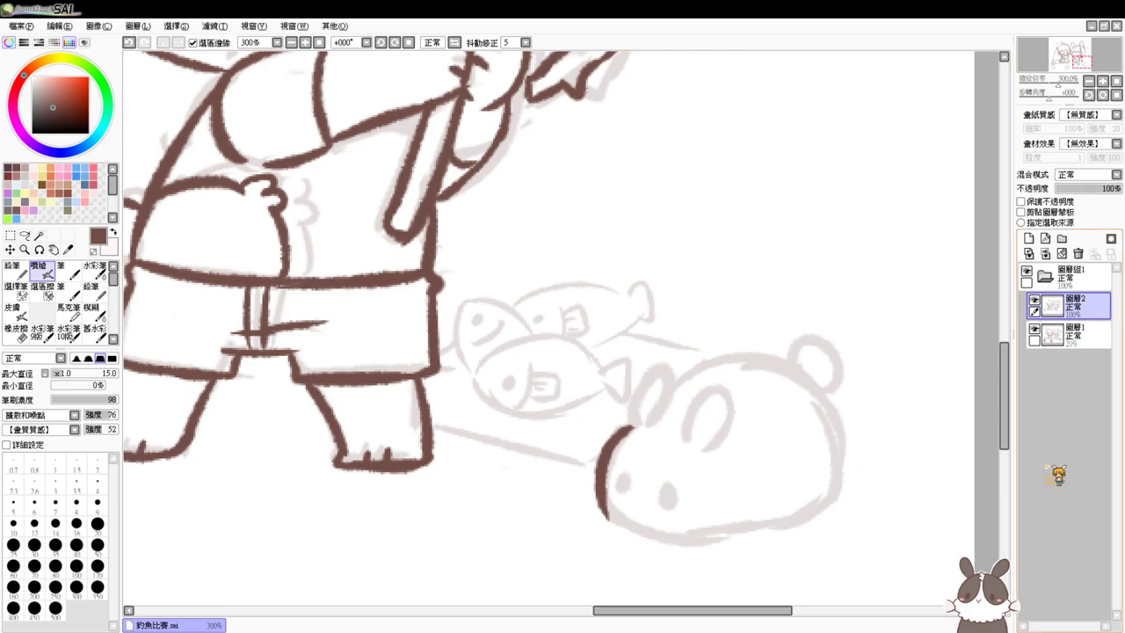
key(e)
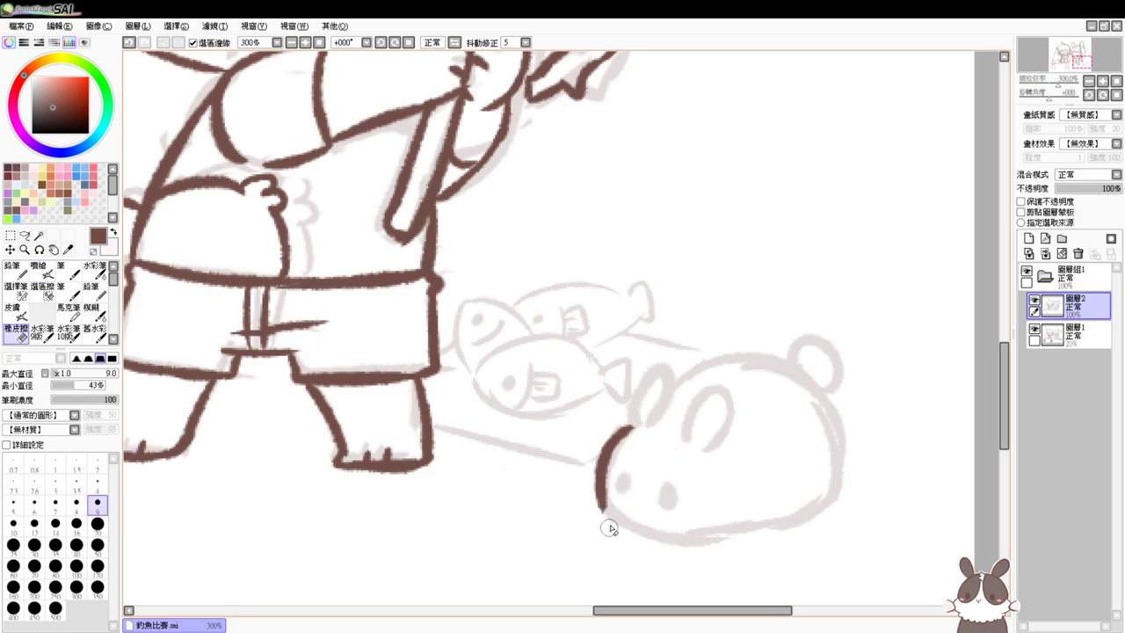
key(e)
Complete the rabbit's body outline along its underside, rounded back and rear, and add a puffy round tail
mouse_move(600, 497)
mouse_down()
mouse_move(622, 526)
mouse_move(658, 539)
mouse_up()
key(ctrl+z)
key(ctrl+z)
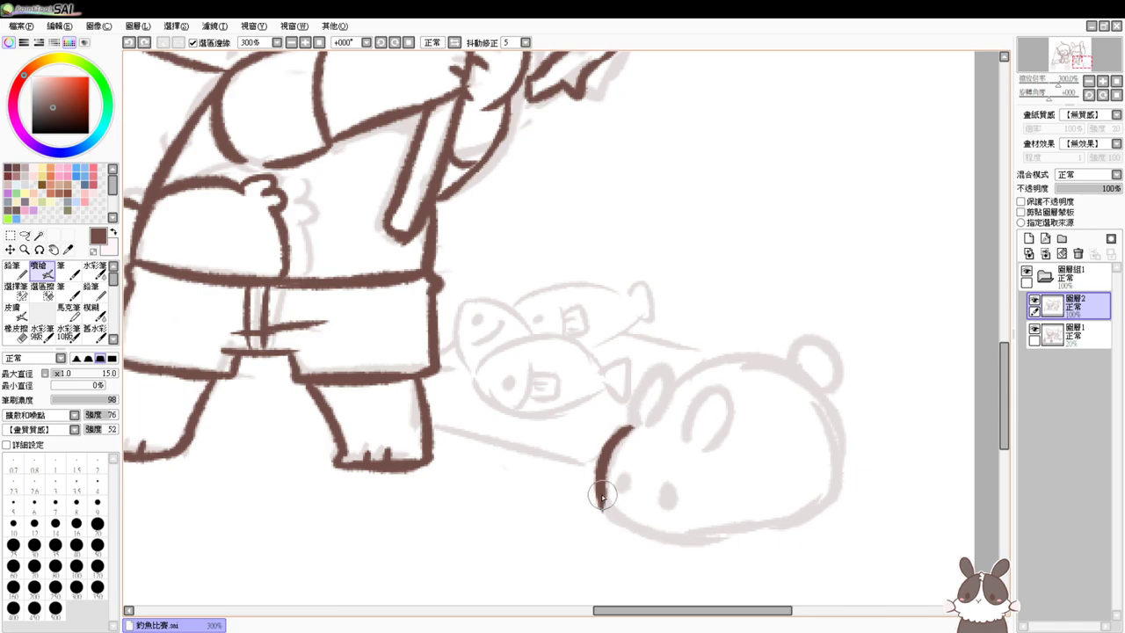
mouse_move(600, 499)
mouse_down()
mouse_move(659, 538)
mouse_move(806, 524)
mouse_up()
drag(673, 385, 842, 458)
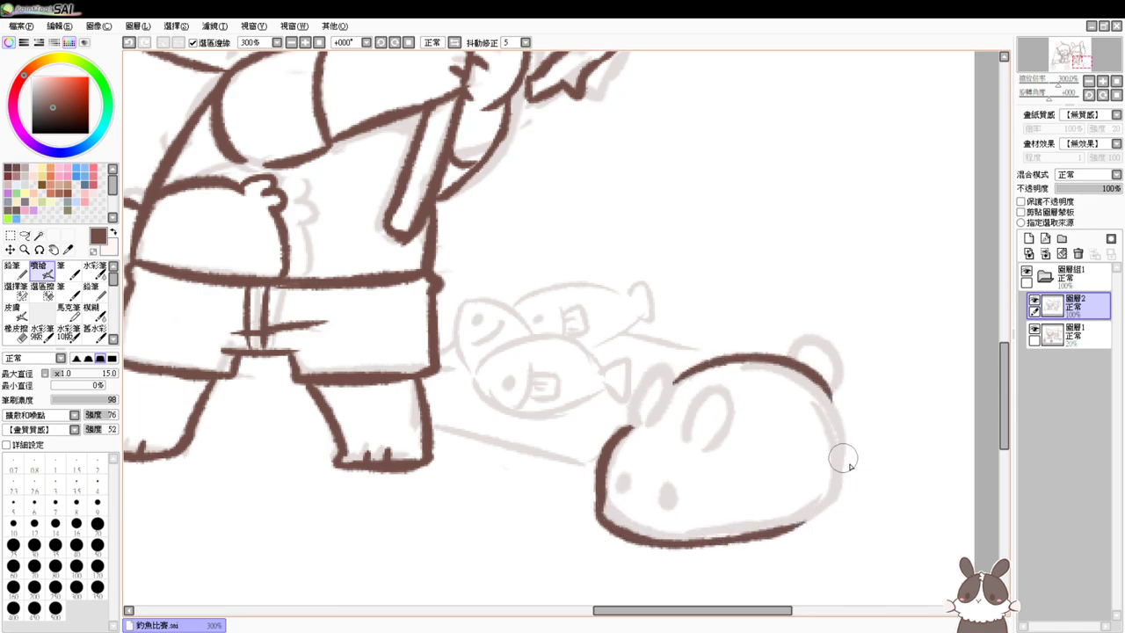
mouse_move(813, 384)
mouse_down()
mouse_move(826, 481)
mouse_move(772, 530)
mouse_up()
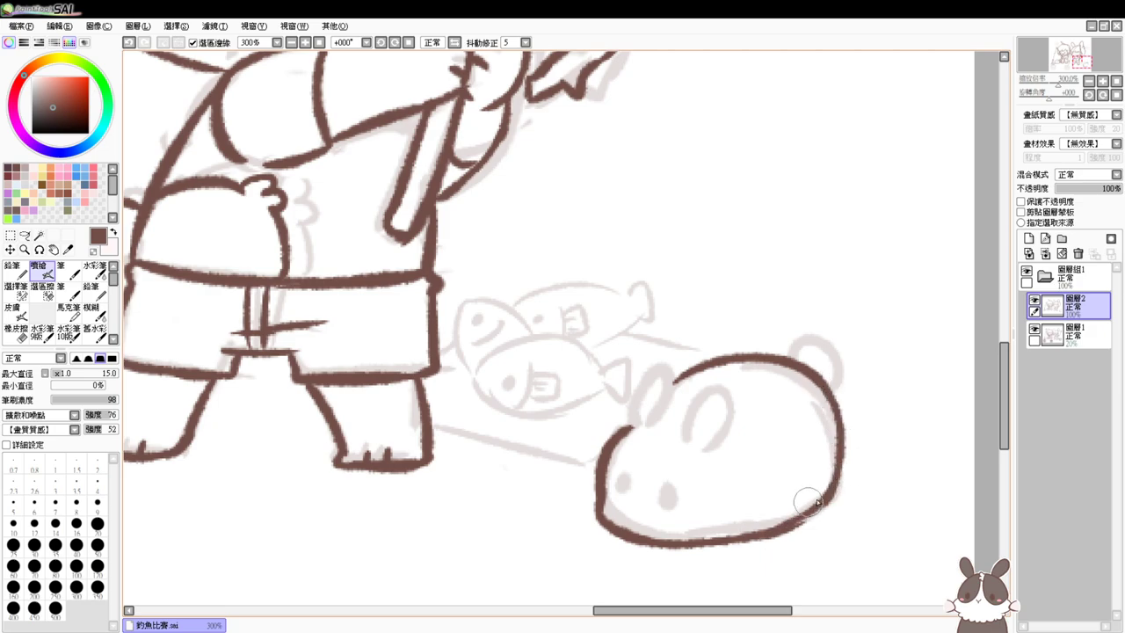
key(ctrl+z)
drag(833, 487, 775, 531)
mouse_move(795, 356)
mouse_down()
mouse_move(847, 384)
mouse_move(839, 422)
mouse_up()
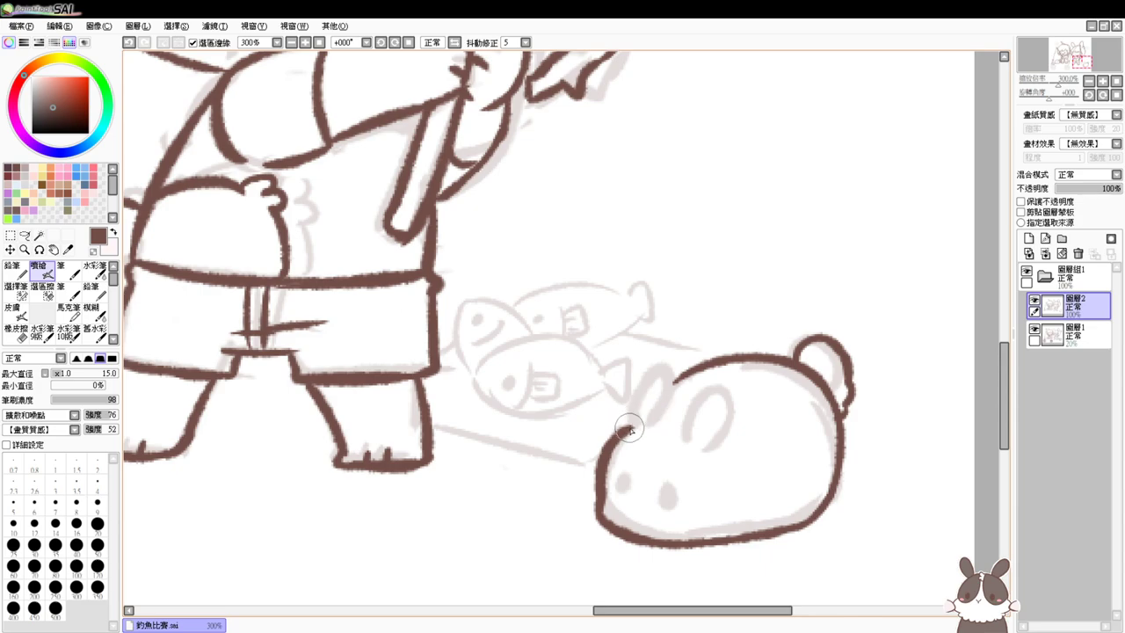
Ink the rabbit's two upright rounded ears and two solid oval eyes
mouse_move(630, 427)
mouse_down()
mouse_move(642, 376)
mouse_move(651, 432)
mouse_move(659, 425)
mouse_move(699, 449)
mouse_up()
key(ctrl+z)
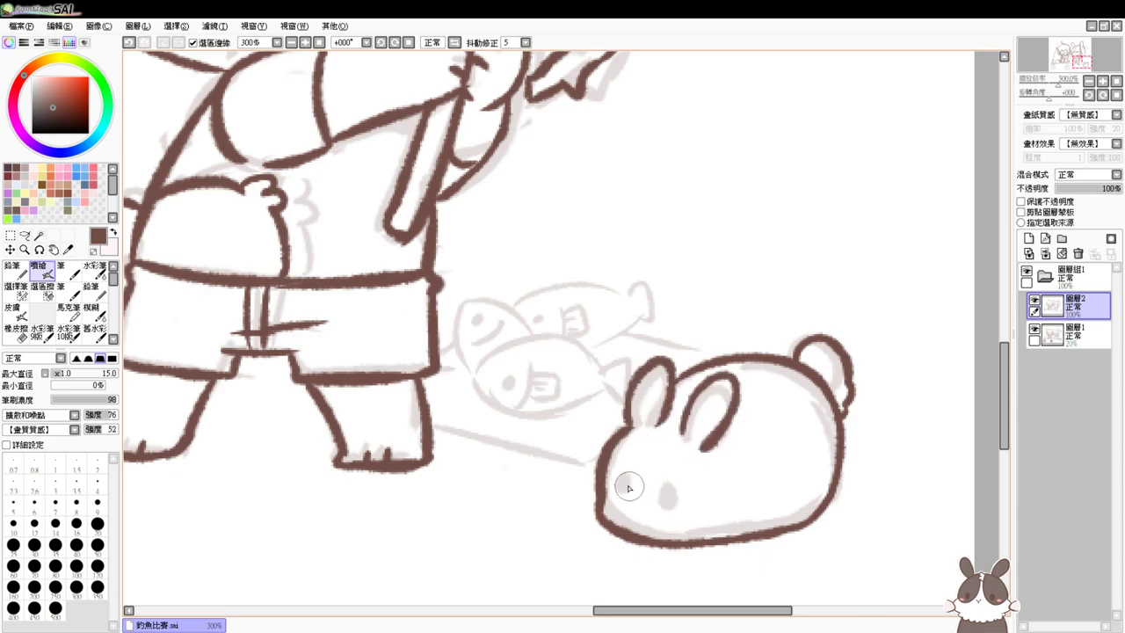
mouse_move(622, 479)
mouse_down()
mouse_move(618, 488)
mouse_move(667, 495)
mouse_up()
key(ctrl+z)
key(ctrl+z)
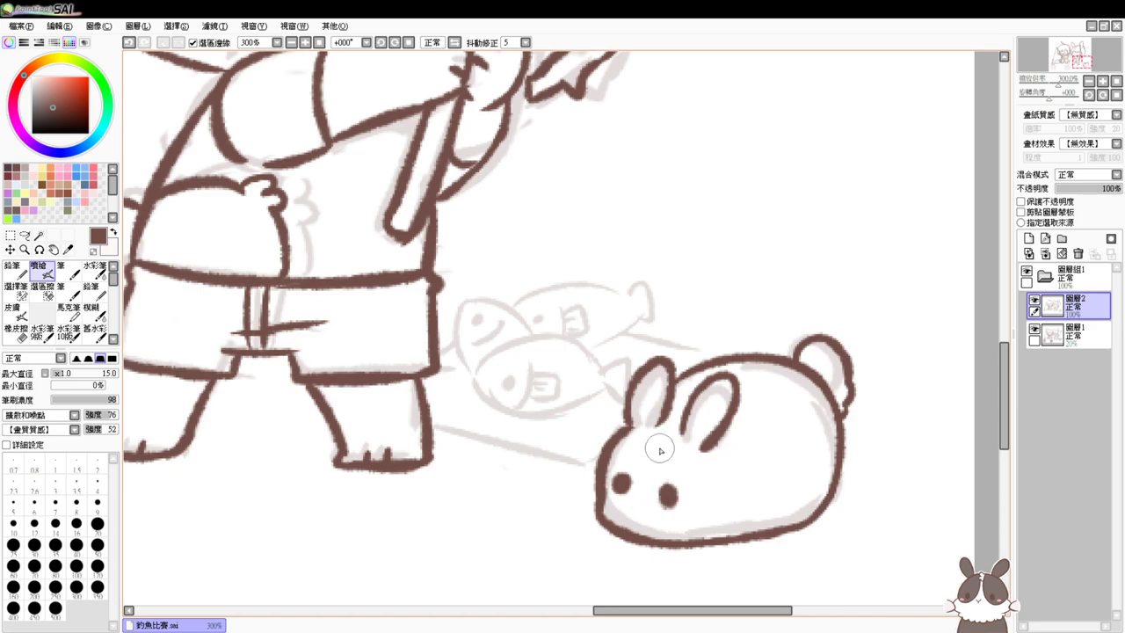
Ink the slanted line between the shorts-wearing character's foot and the rabbit, and the pointed oval body of the front fish
scroll(688, 306, up, 1)
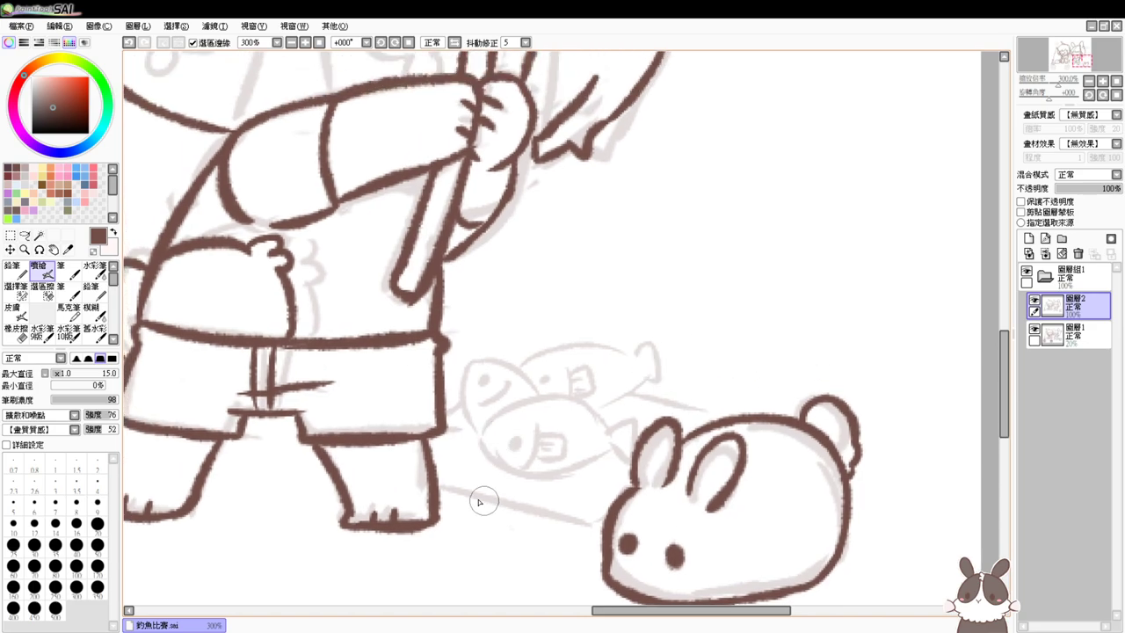
drag(437, 489, 605, 528)
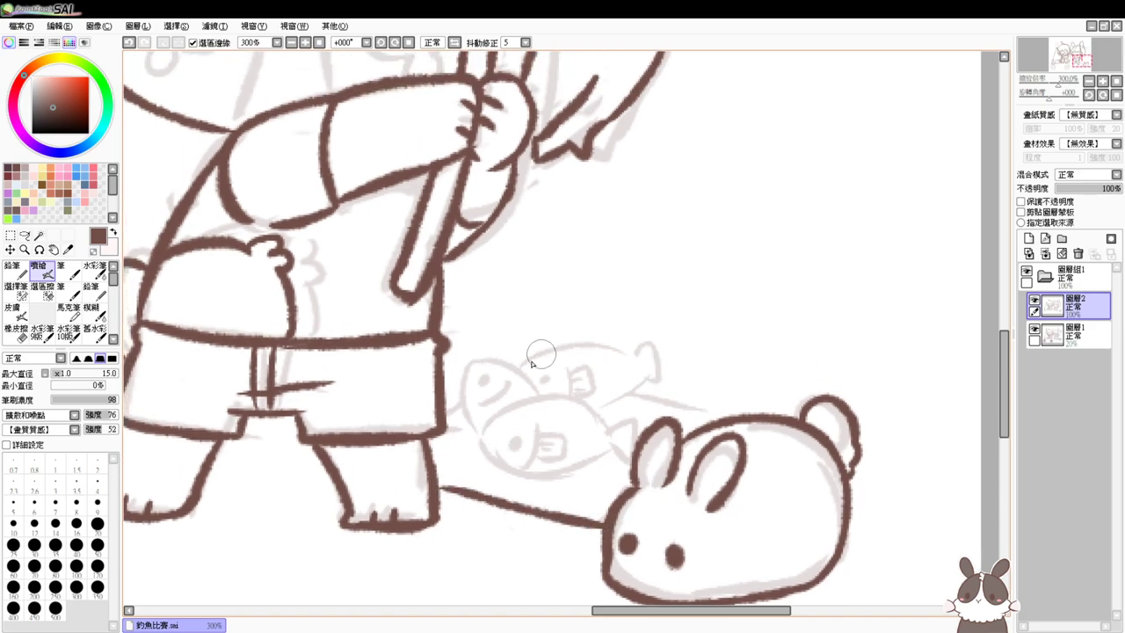
drag(479, 438, 606, 440)
key(ctrl+z)
drag(479, 440, 596, 420)
drag(479, 441, 576, 466)
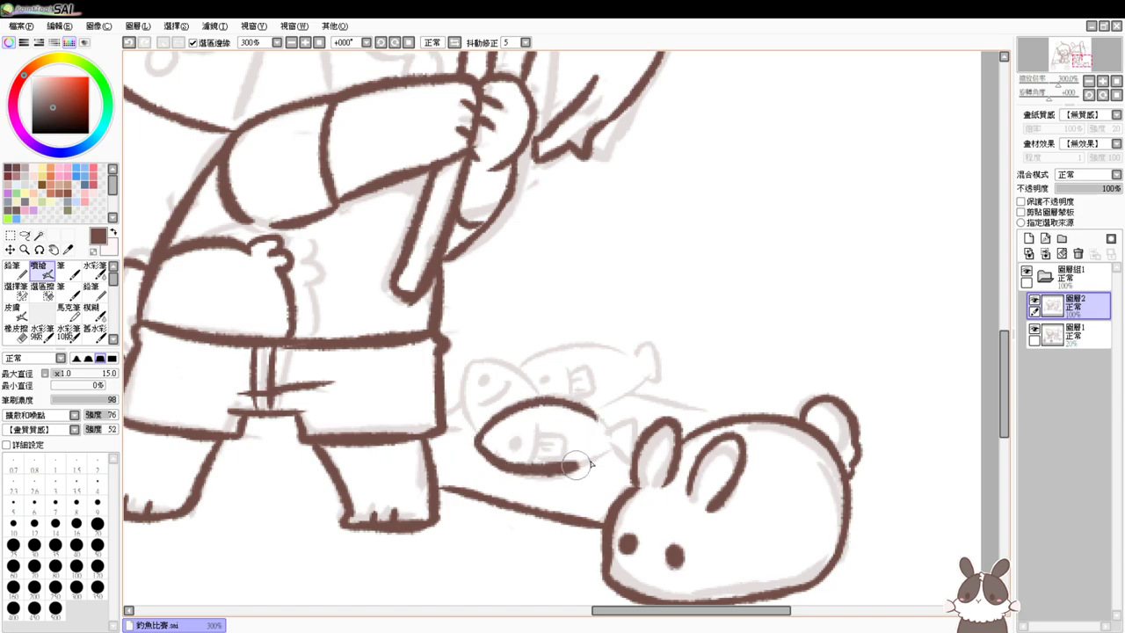
key(ctrl+z)
key(ctrl+z)
drag(495, 425, 615, 437)
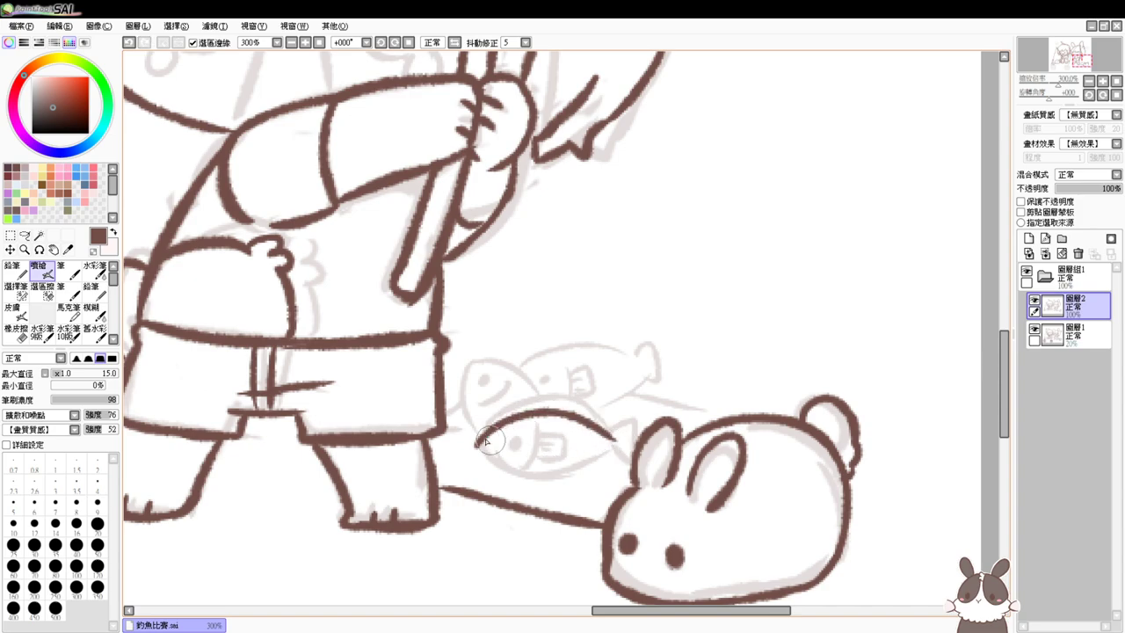
mouse_move(474, 448)
mouse_down()
mouse_move(528, 479)
mouse_move(605, 471)
mouse_up()
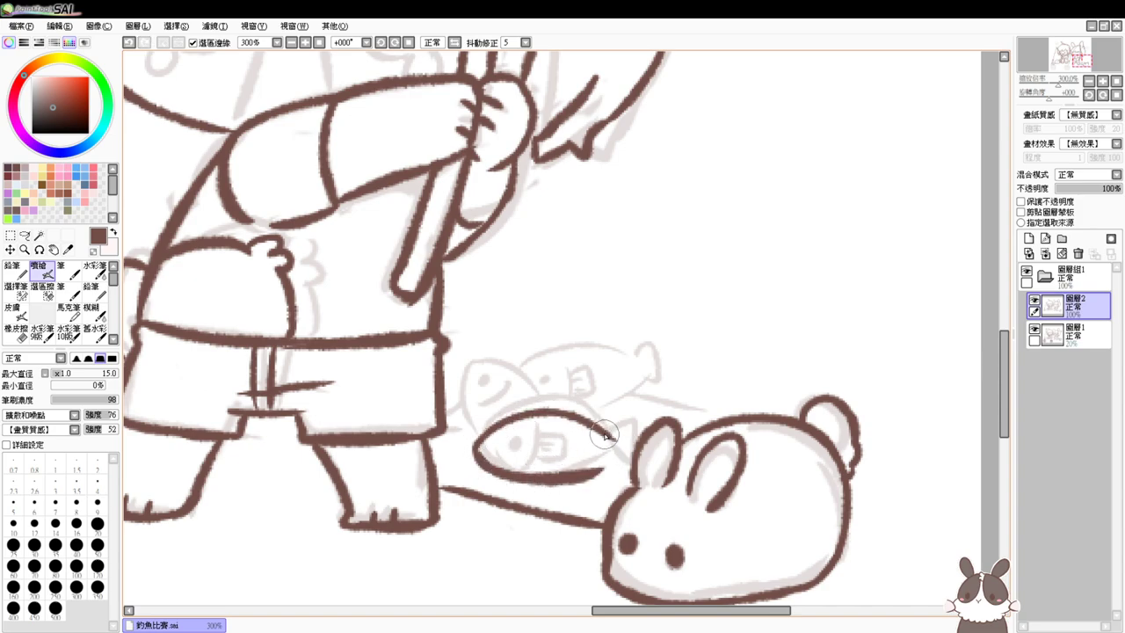
Finish the front fish by the rabbit with its tapered tail end, gill line, small side fin and solid eye
drag(604, 432, 631, 441)
mouse_move(587, 478)
mouse_down()
mouse_move(631, 453)
mouse_move(625, 438)
mouse_move(645, 429)
mouse_move(633, 466)
mouse_up()
mouse_move(537, 433)
mouse_down()
mouse_move(539, 471)
mouse_move(563, 445)
mouse_move(514, 444)
mouse_move(559, 443)
mouse_move(546, 453)
mouse_up()
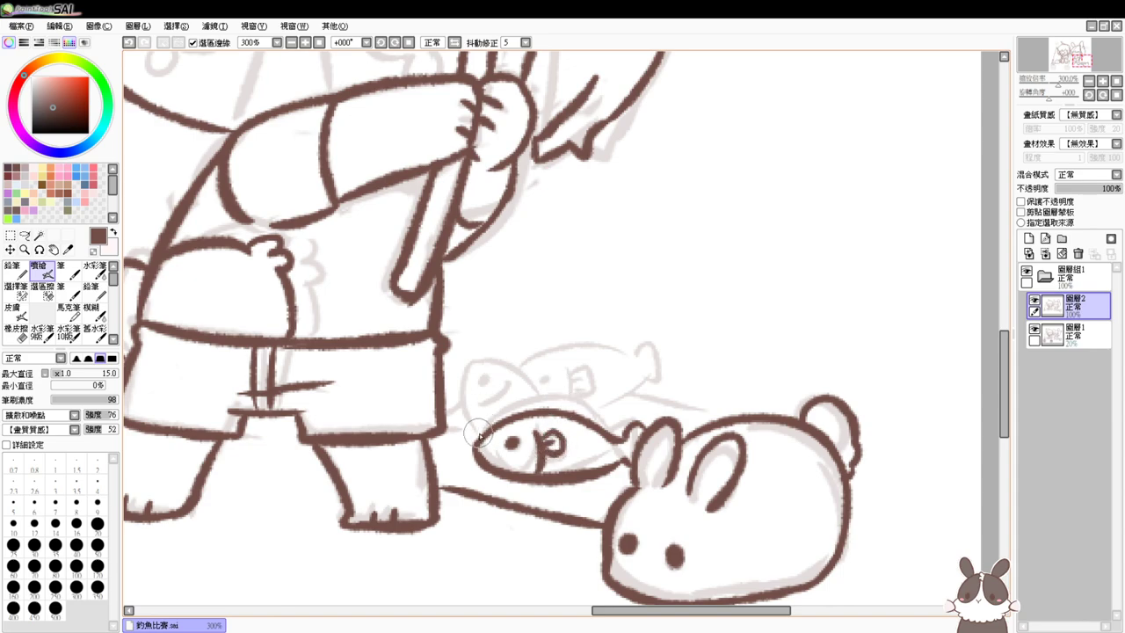
Ink the second fish's rounded head behind the front fish, with a solid eye, mouth and tongue
mouse_move(475, 433)
mouse_down()
mouse_move(481, 367)
mouse_move(546, 408)
mouse_up()
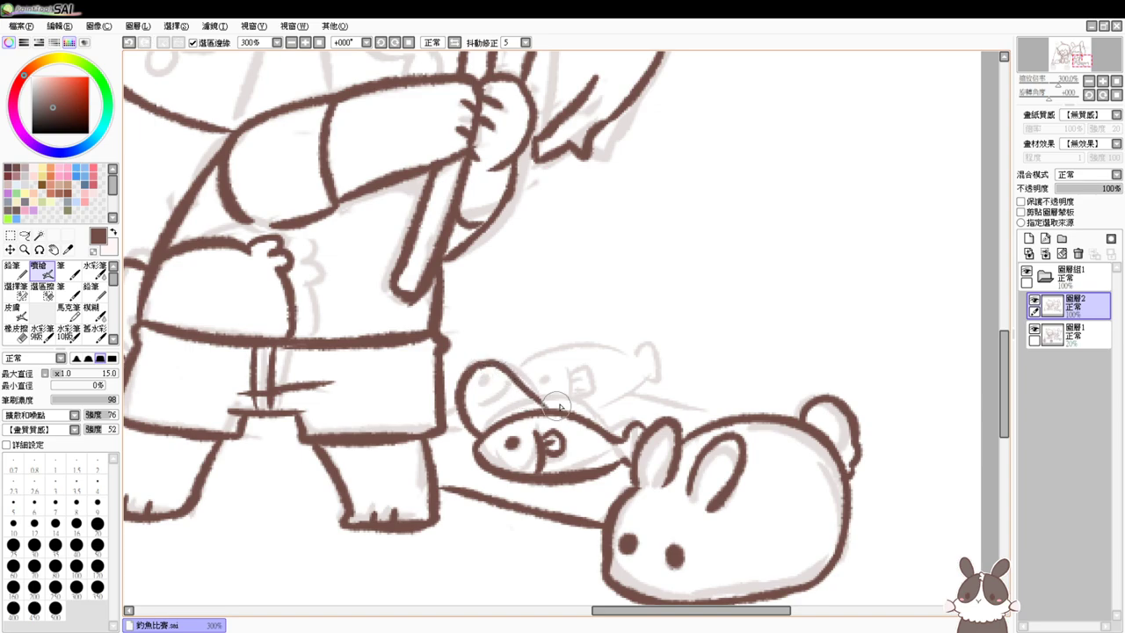
click(487, 381)
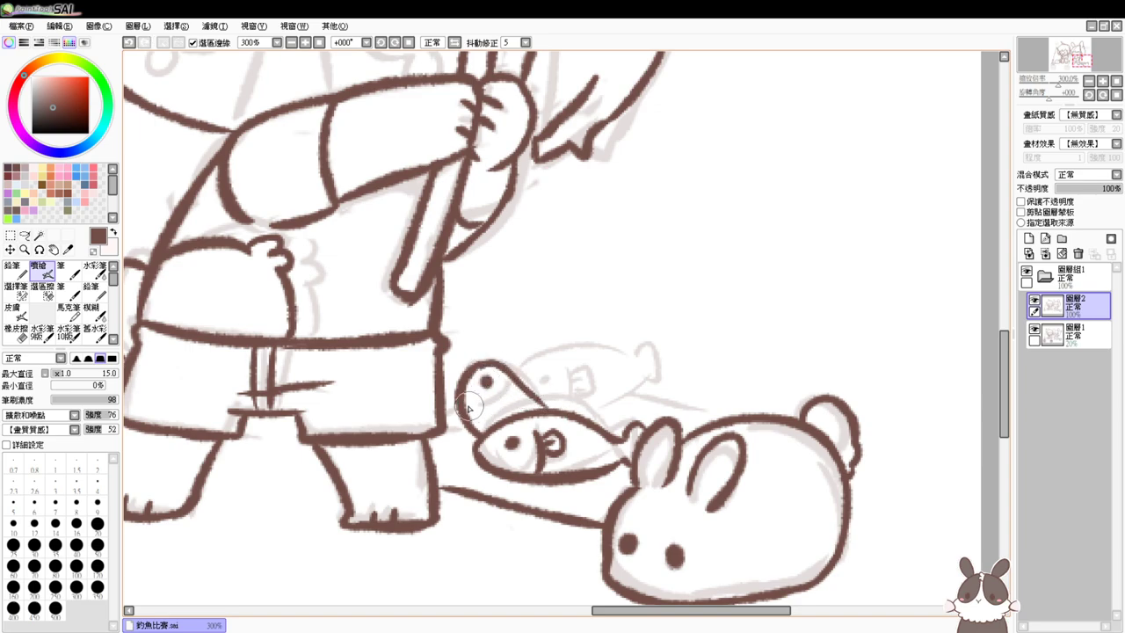
mouse_move(502, 399)
mouse_down()
mouse_move(516, 411)
mouse_move(498, 418)
mouse_move(511, 412)
mouse_up()
key(ctrl+z)
key(ctrl+z)
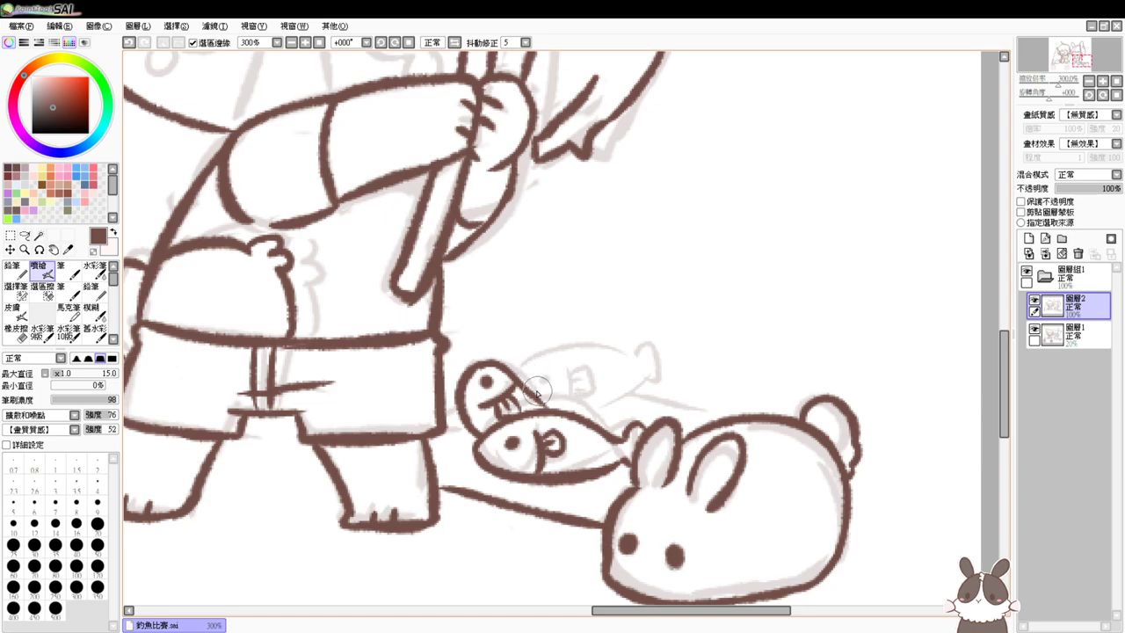
Ink a third fish head facing the rabbit with its eye and mouth, and add the curved back line behind the pile
mouse_move(541, 388)
mouse_down()
mouse_move(632, 412)
mouse_move(569, 384)
mouse_move(604, 422)
mouse_up()
key(ctrl+z)
key(ctrl+z)
mouse_move(536, 394)
mouse_down()
mouse_move(600, 376)
mouse_move(592, 410)
mouse_up()
click(602, 392)
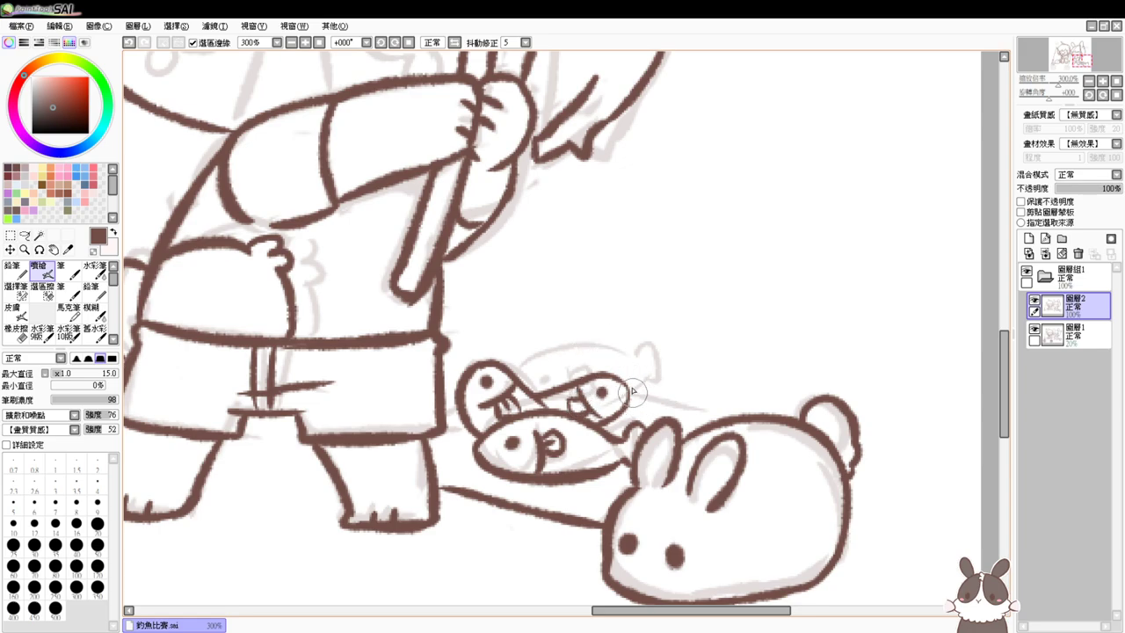
mouse_move(516, 381)
mouse_down()
mouse_move(662, 409)
mouse_move(626, 399)
mouse_move(635, 430)
mouse_up()
key(ctrl+z)
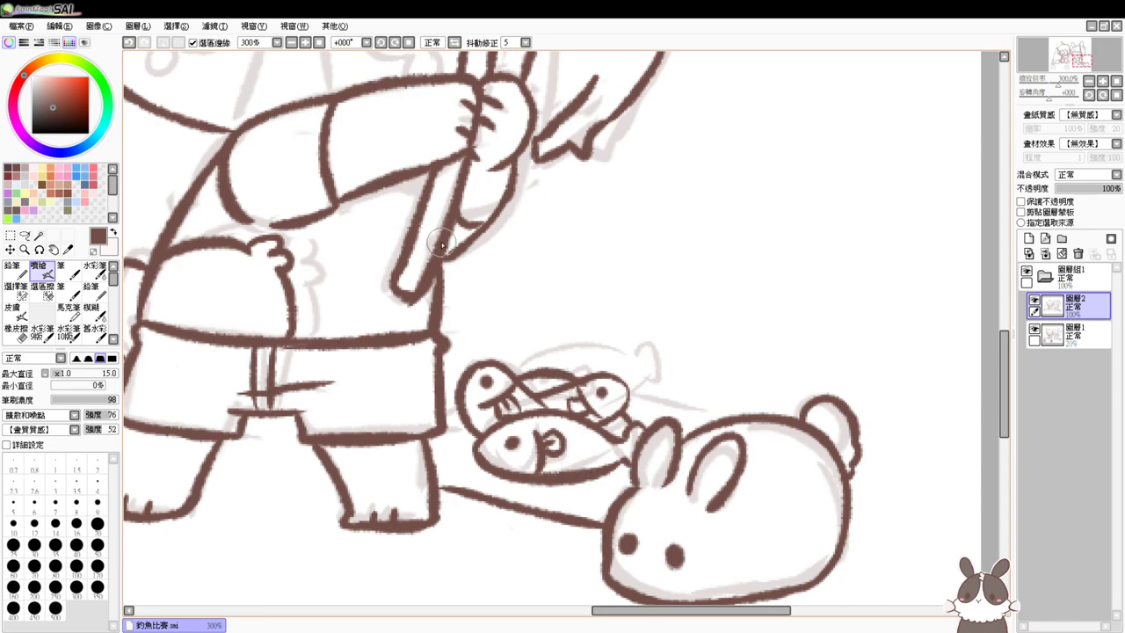
Ink the curved left side of the wooden bucket under the hanging fish
click(319, 42)
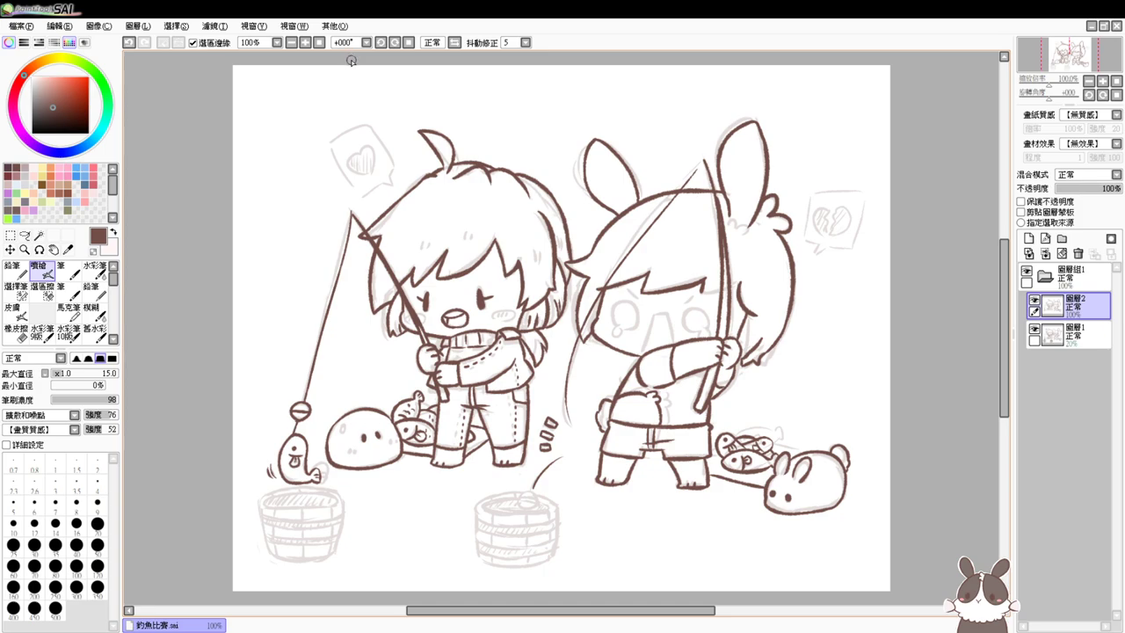
scroll(350, 66, up, 2)
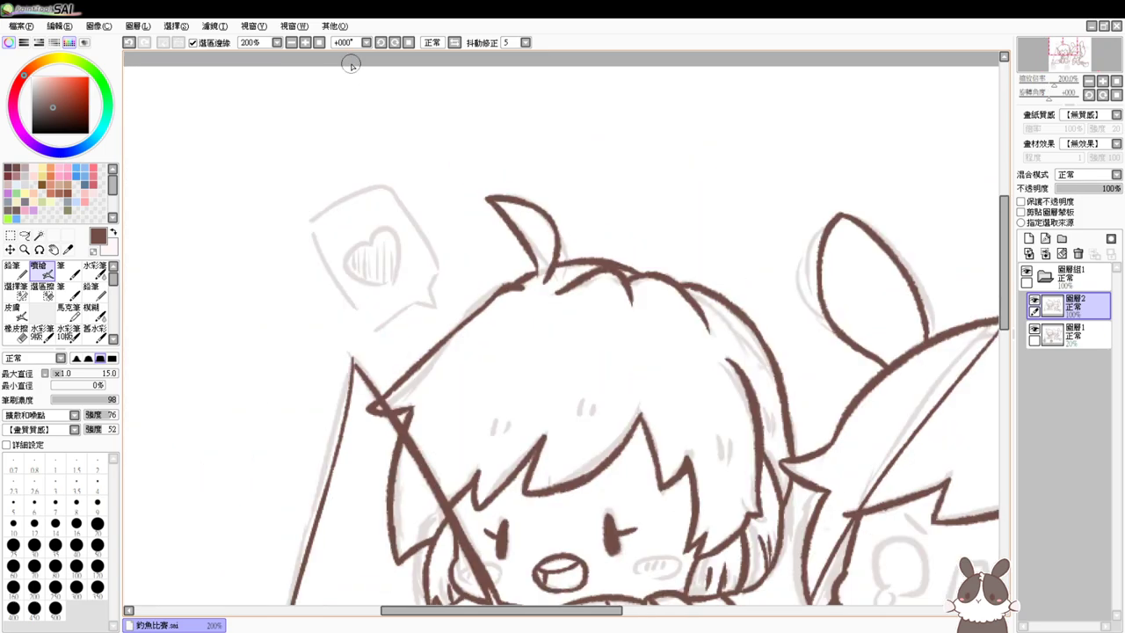
scroll(350, 66, down, 12)
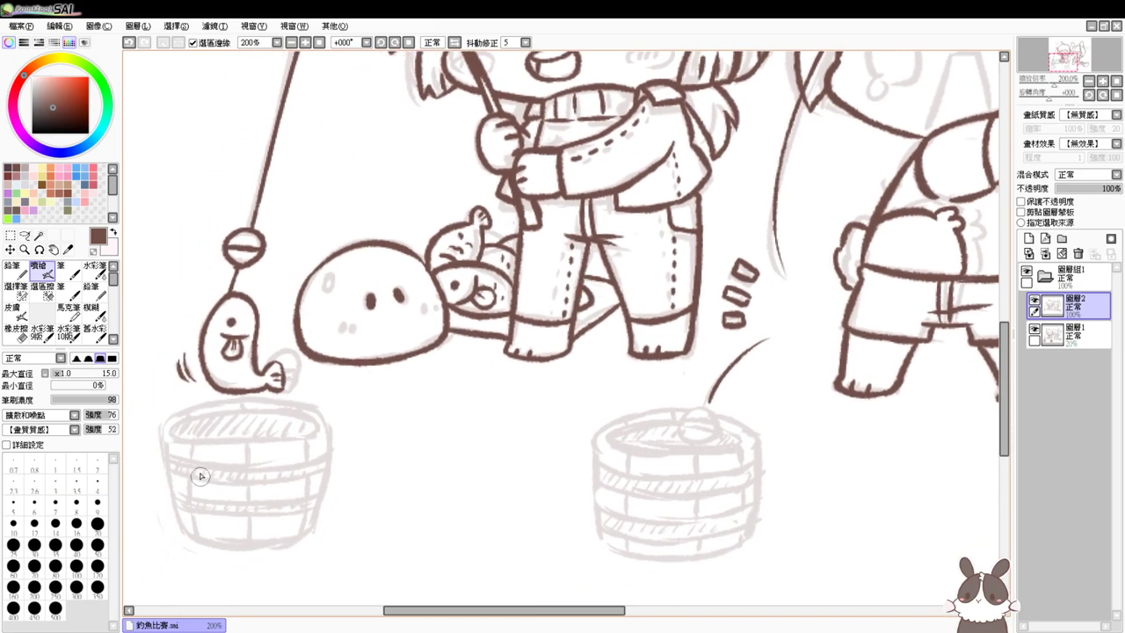
drag(163, 430, 186, 535)
key(ctrl+z)
key(ctrl+z)
drag(160, 433, 201, 541)
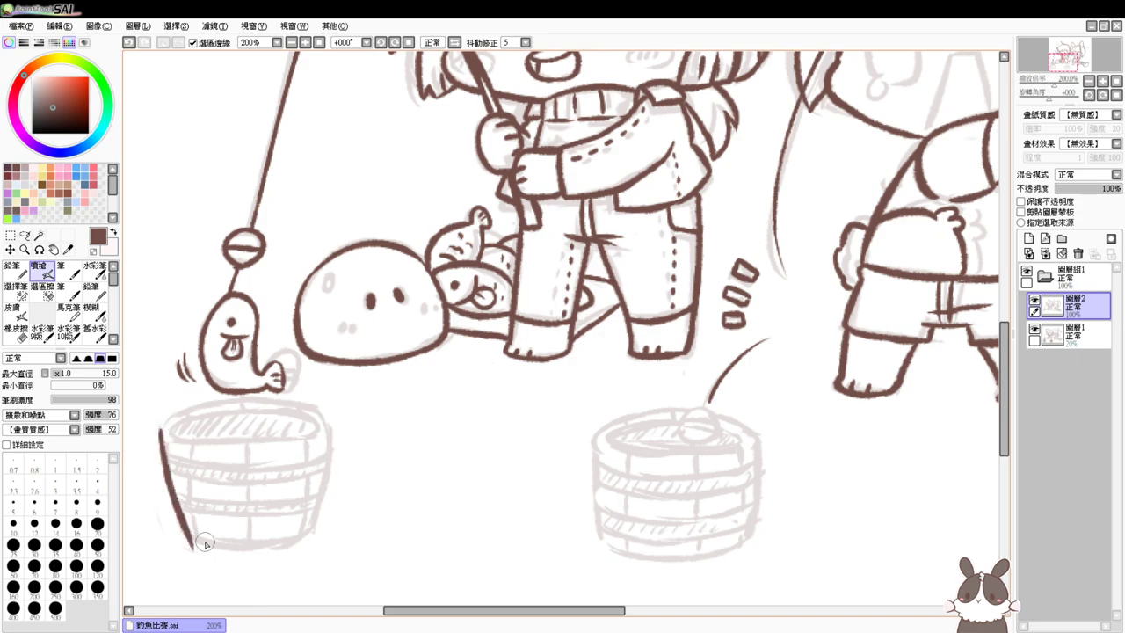
key(ctrl+z)
drag(162, 430, 193, 536)
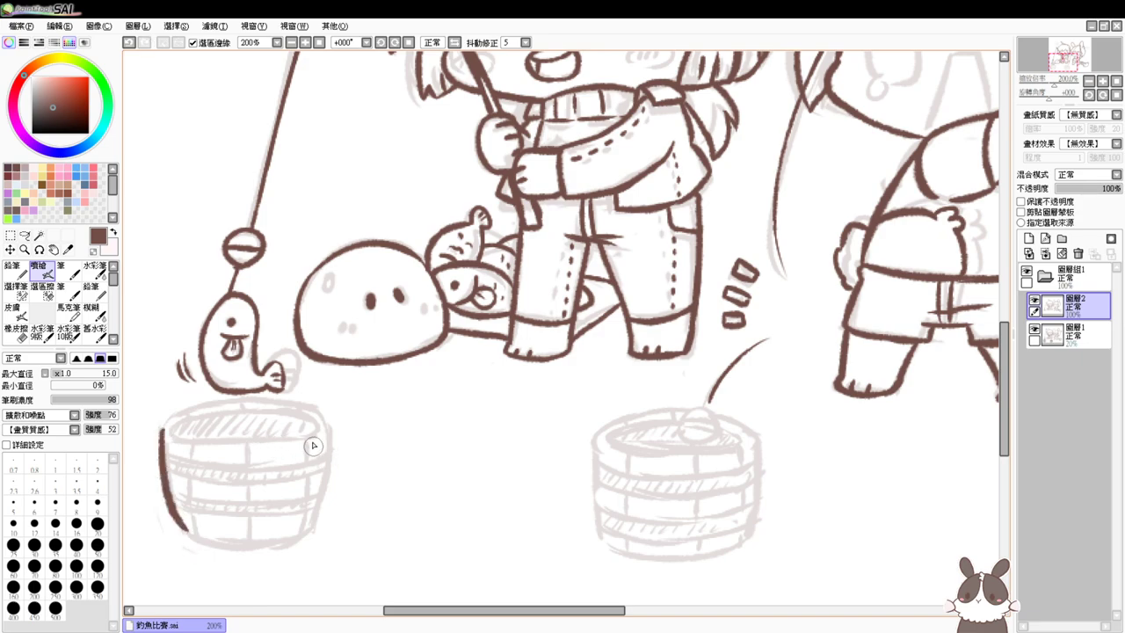
Ink the curved right side of the bucket under the hanging fish
drag(323, 426, 290, 543)
key(ctrl+z)
mouse_move(321, 407)
mouse_down()
mouse_move(326, 480)
mouse_move(292, 537)
mouse_up()
key(ctrl+z)
drag(318, 428, 295, 536)
key(ctrl+z)
drag(325, 417, 306, 523)
Ink the outer back arc of the bucket's rim, joining its two side lines
scroll(315, 534, up, 2)
mouse_move(375, 448)
mouse_down()
mouse_move(495, 412)
mouse_move(606, 403)
mouse_up()
drag(320, 348, 369, 312)
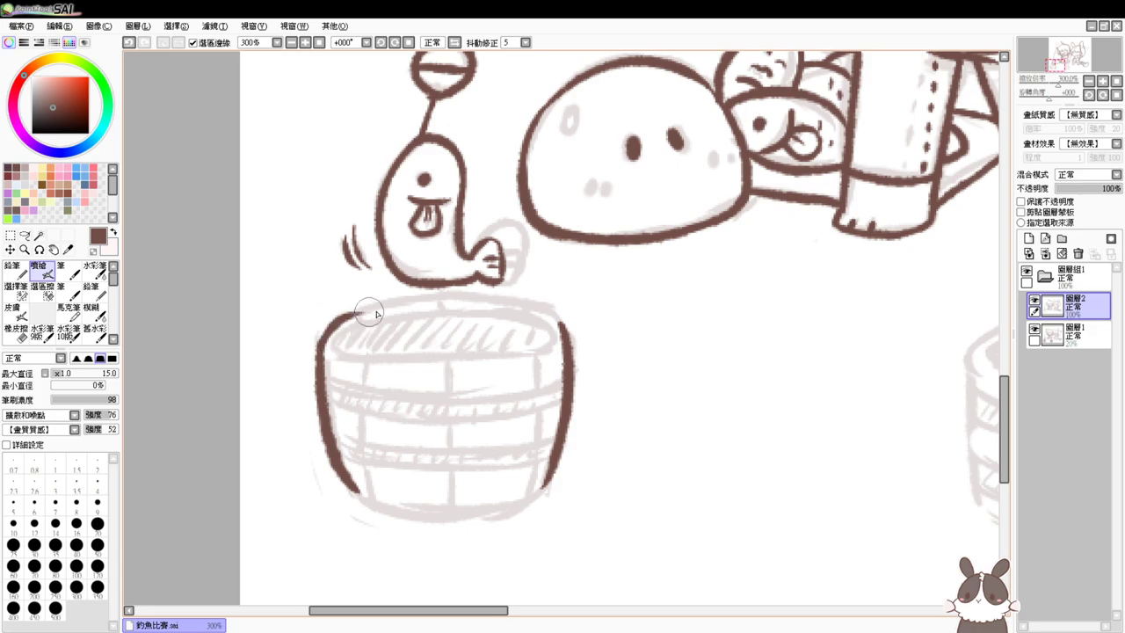
key(ctrl+z)
mouse_move(321, 348)
mouse_down()
mouse_move(432, 298)
mouse_move(462, 315)
mouse_move(475, 301)
mouse_move(555, 333)
mouse_up()
key(ctrl+z)
mouse_move(405, 300)
mouse_down()
mouse_move(493, 303)
mouse_move(558, 333)
mouse_up()
key(ctrl+z)
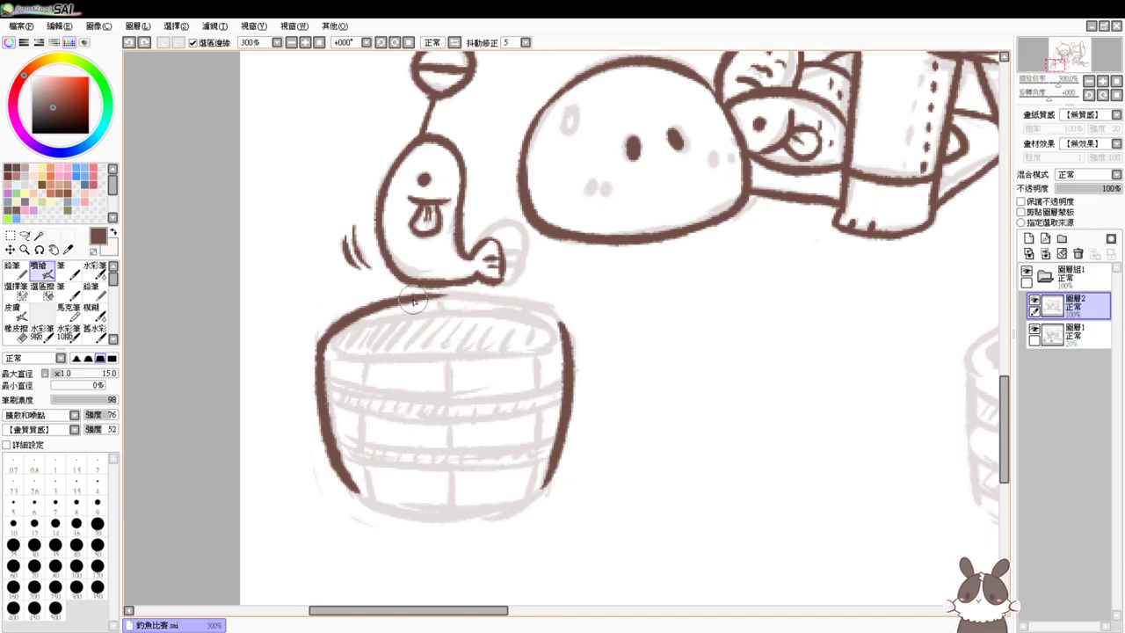
mouse_move(413, 301)
mouse_down()
mouse_move(560, 326)
mouse_move(565, 337)
mouse_up()
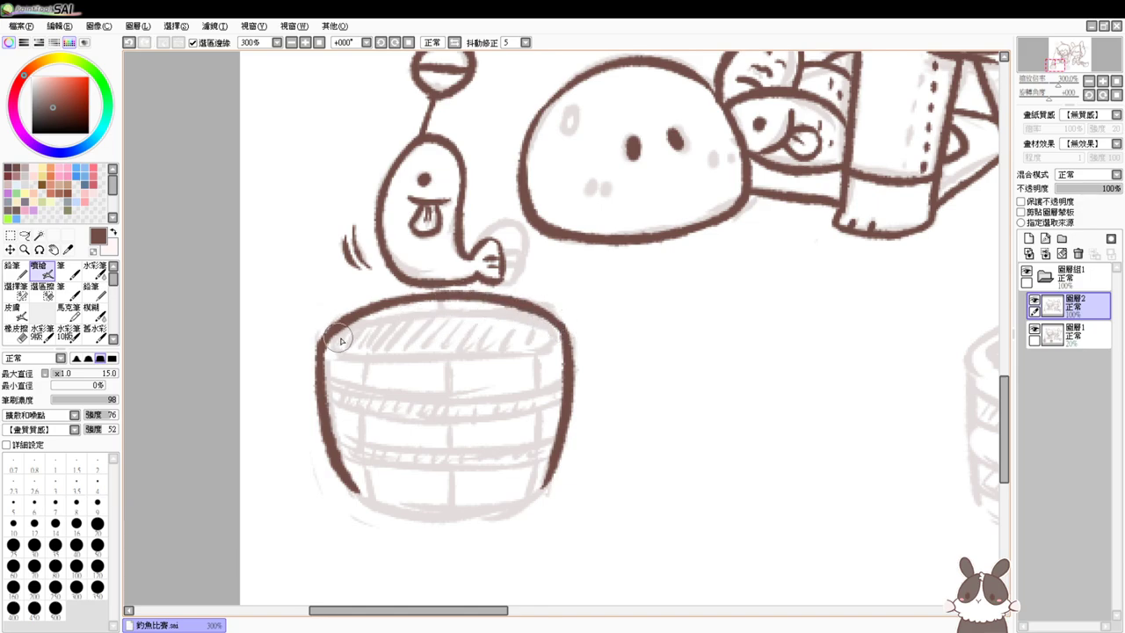
Ink the inner back arc of the bucket's rim just inside the outer arc
drag(338, 340, 511, 334)
key(ctrl+z)
mouse_move(331, 351)
mouse_down()
mouse_move(447, 307)
mouse_move(531, 340)
mouse_up()
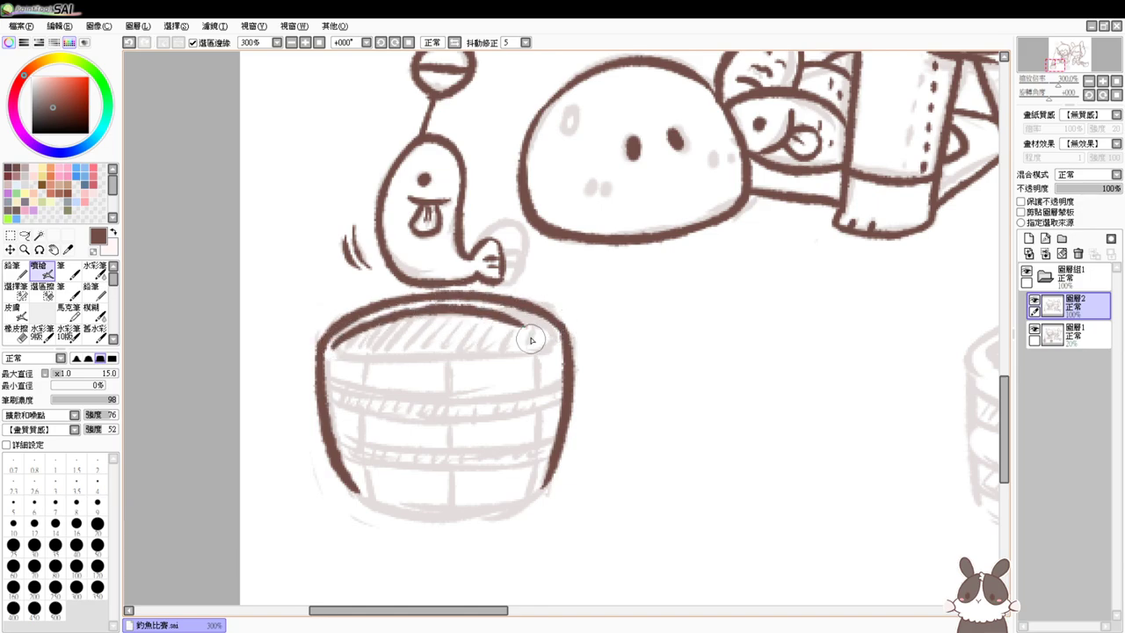
drag(479, 314, 553, 353)
key(ctrl+z)
key(ctrl+z)
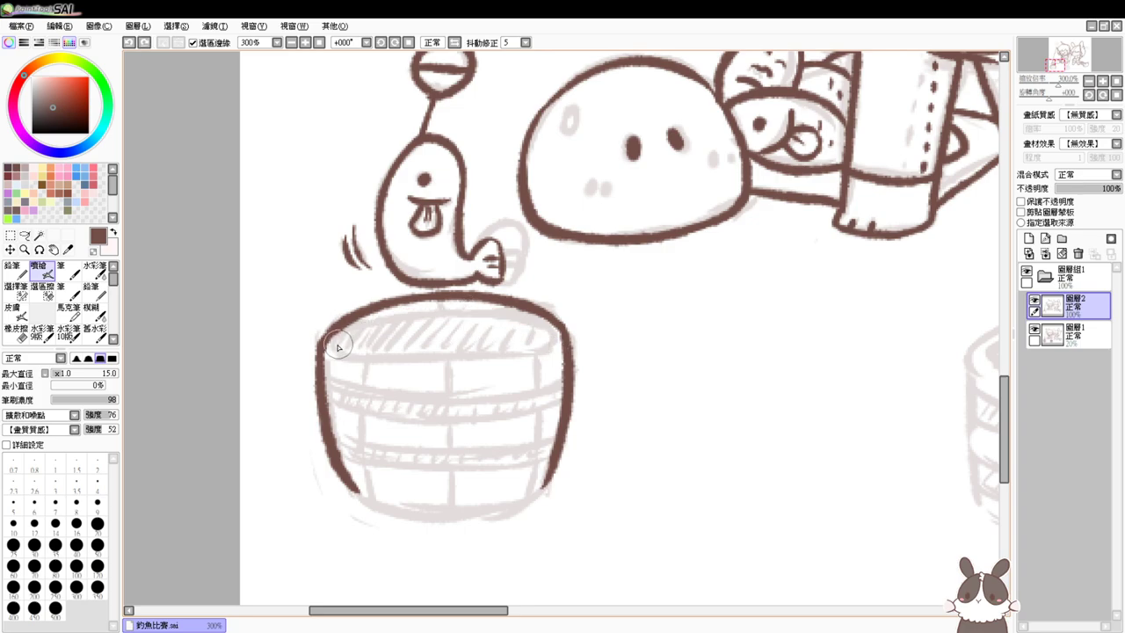
drag(337, 347, 538, 326)
key(ctrl+z)
mouse_move(333, 347)
mouse_down()
mouse_move(373, 325)
mouse_move(543, 342)
mouse_move(506, 320)
mouse_move(544, 352)
mouse_up()
key(ctrl+z)
drag(504, 315, 546, 342)
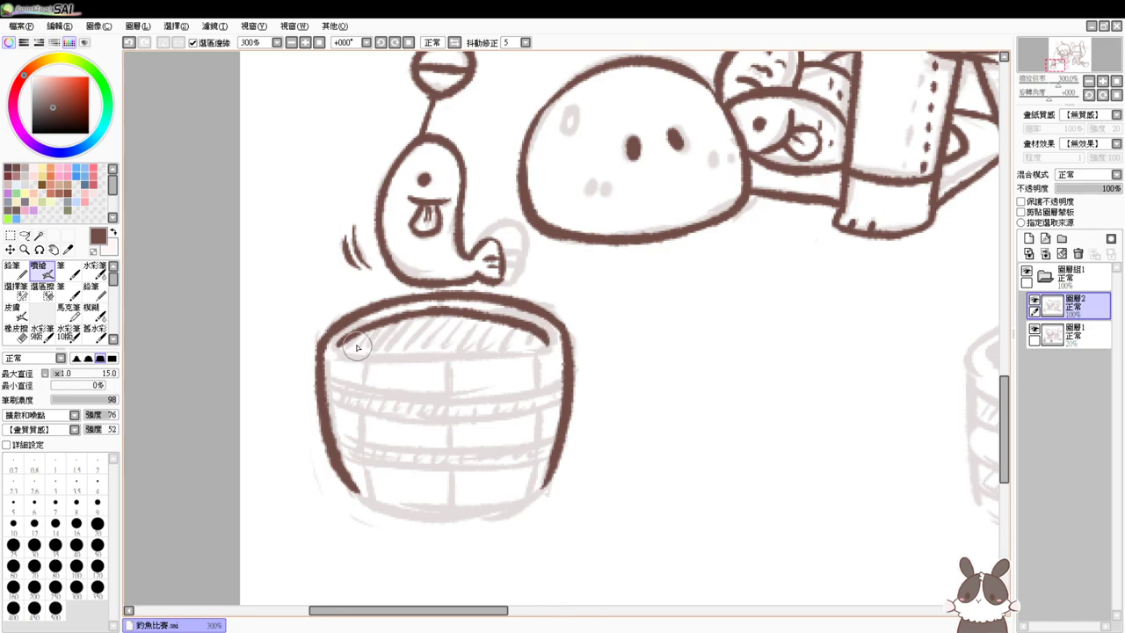
Close the bucket's opening with a shallow front arc between the ends of the inner rim line
drag(342, 352, 484, 360)
key(ctrl+z)
mouse_move(336, 348)
mouse_down()
mouse_move(443, 356)
mouse_move(553, 340)
mouse_move(474, 355)
mouse_up()
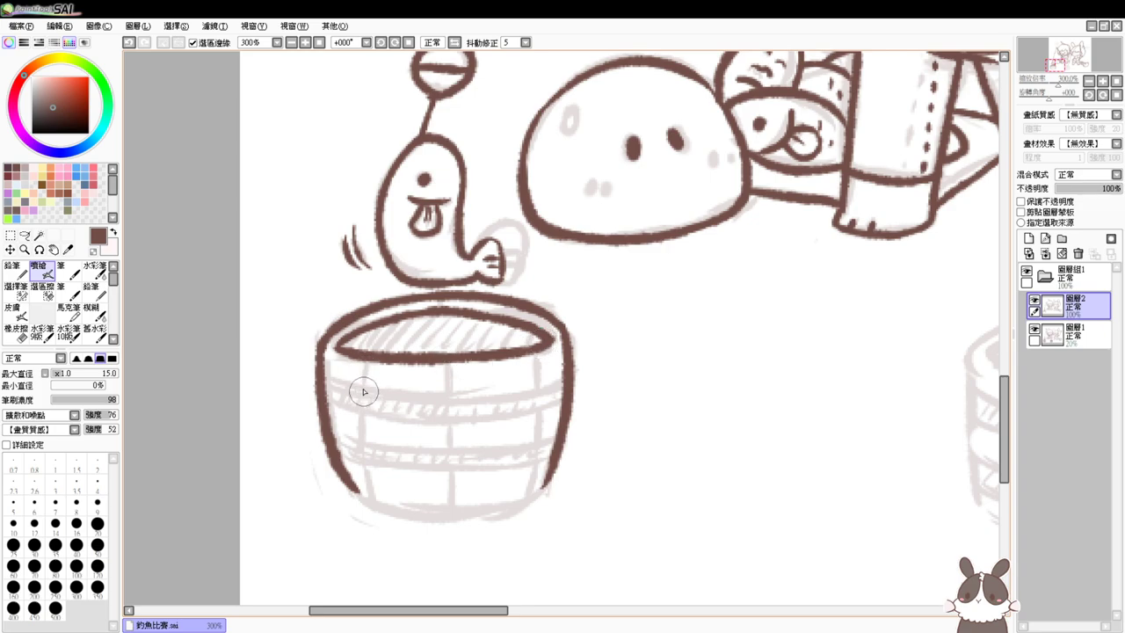
Ink the two curved lines of the upper hoop around the bucket
drag(322, 379, 522, 396)
key(ctrl+z)
mouse_move(320, 380)
mouse_down()
mouse_move(380, 399)
mouse_move(571, 371)
mouse_up()
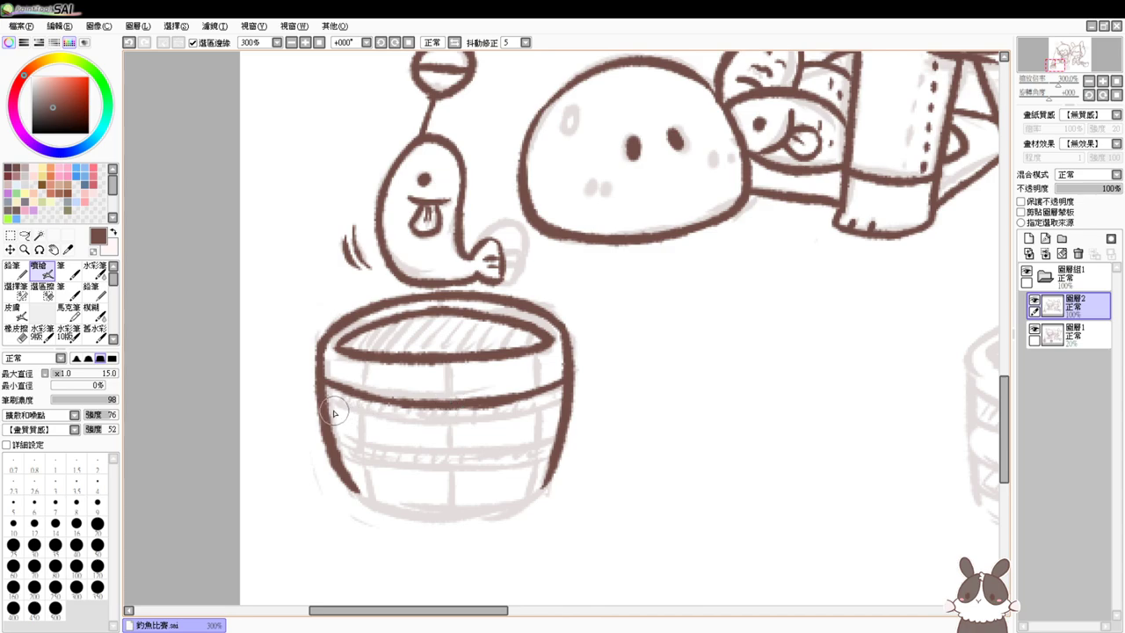
mouse_move(323, 419)
mouse_down()
mouse_move(401, 429)
mouse_move(500, 422)
mouse_move(424, 429)
mouse_move(460, 435)
mouse_up()
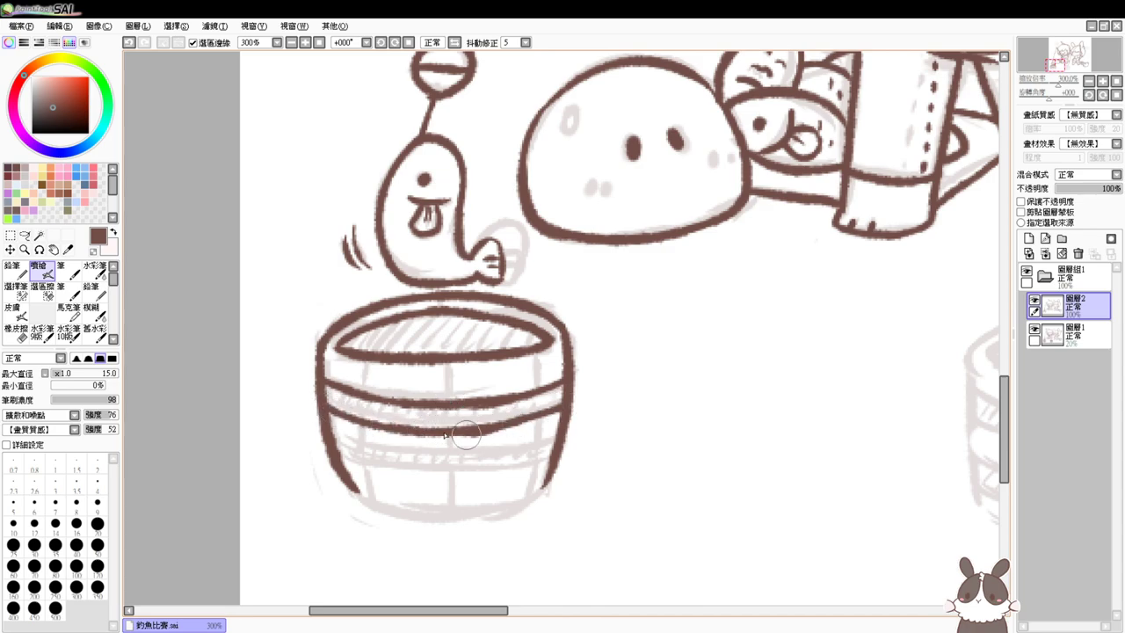
key(ctrl+z)
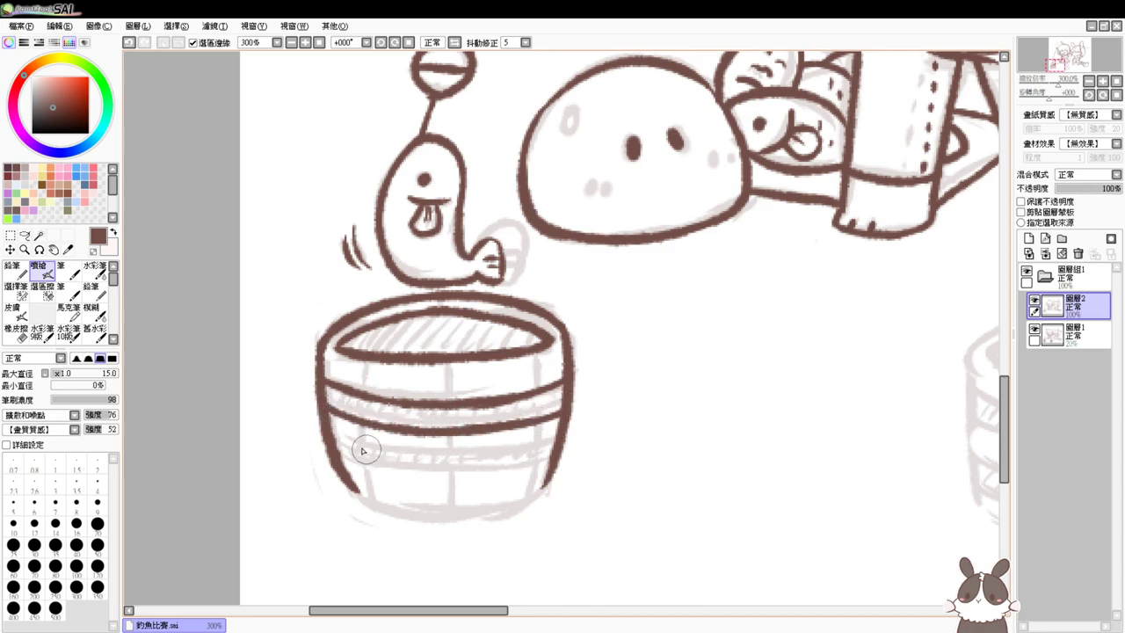
Ink the two curved lines of the lower hoop around the bucket
mouse_move(326, 433)
mouse_down()
mouse_move(470, 452)
mouse_move(557, 432)
mouse_move(418, 455)
mouse_up()
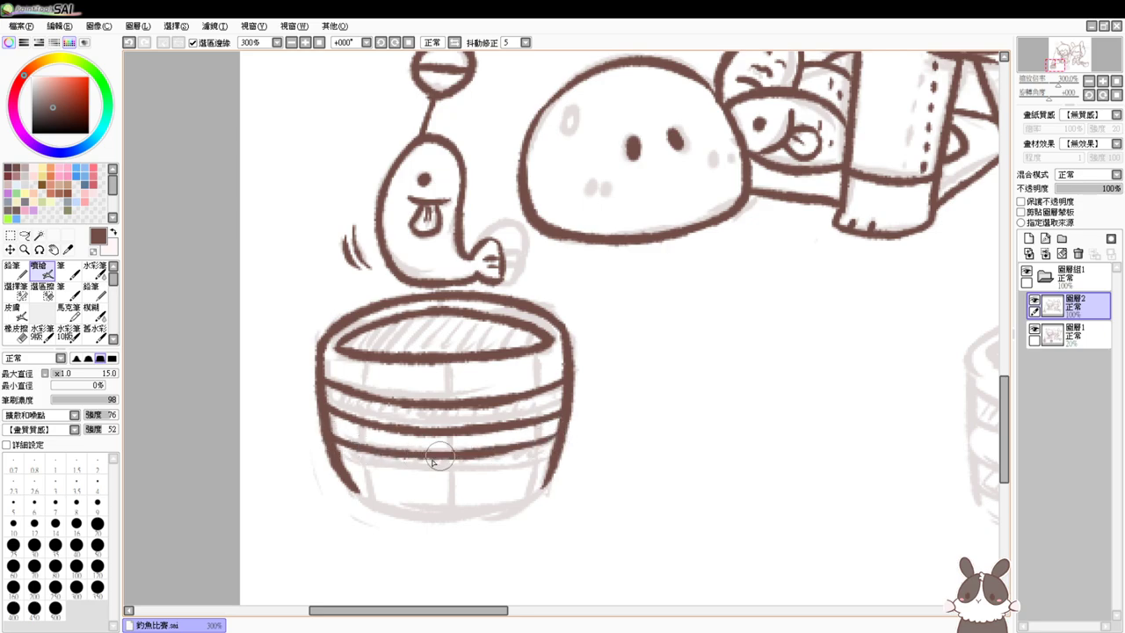
drag(339, 459, 563, 463)
key(ctrl+z)
mouse_move(338, 457)
mouse_down()
mouse_move(539, 464)
mouse_move(558, 451)
mouse_move(423, 482)
mouse_up()
Ink the bucket's curved bottom edge between its two sides
drag(341, 489, 519, 500)
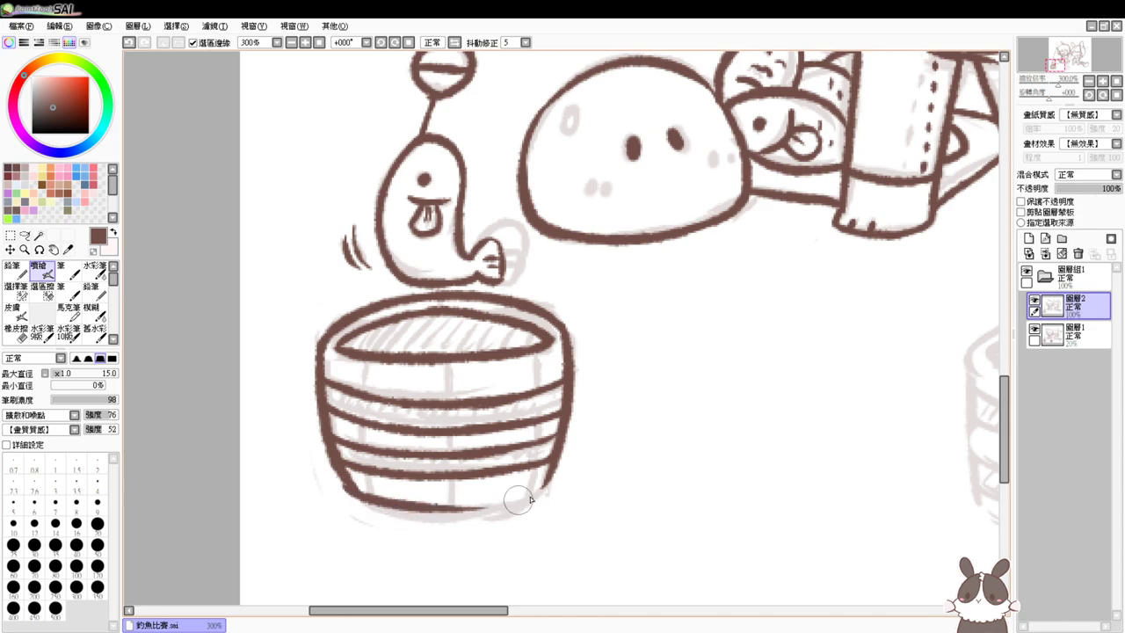
key(ctrl+z)
mouse_move(344, 484)
mouse_down()
mouse_move(460, 508)
mouse_move(544, 489)
mouse_move(464, 507)
mouse_up()
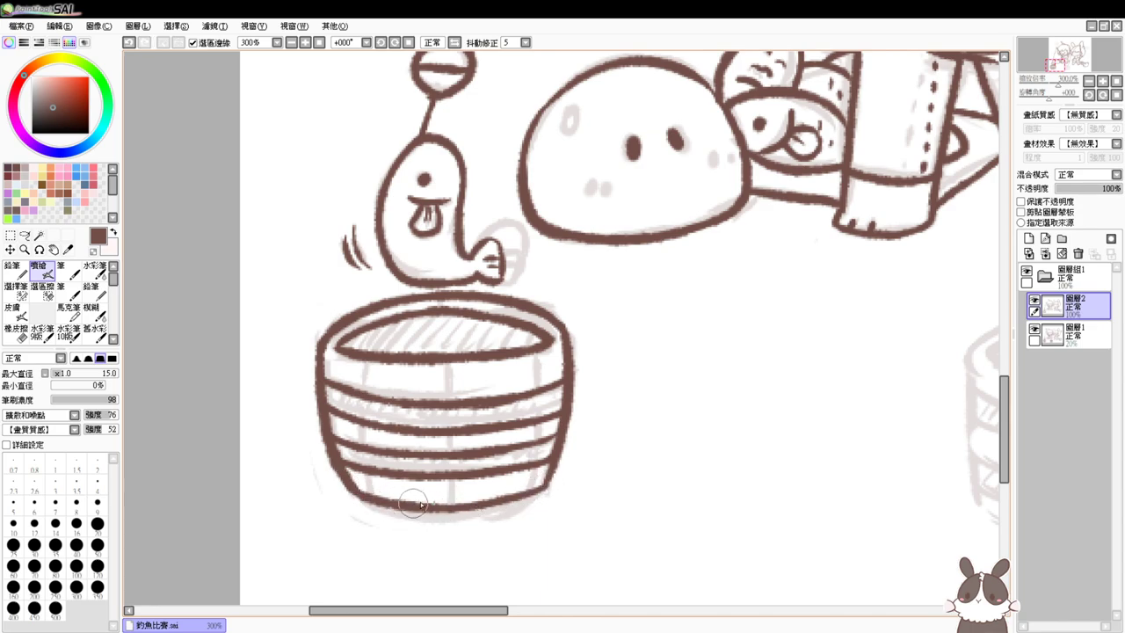
key(ctrl+z)
drag(548, 477, 444, 508)
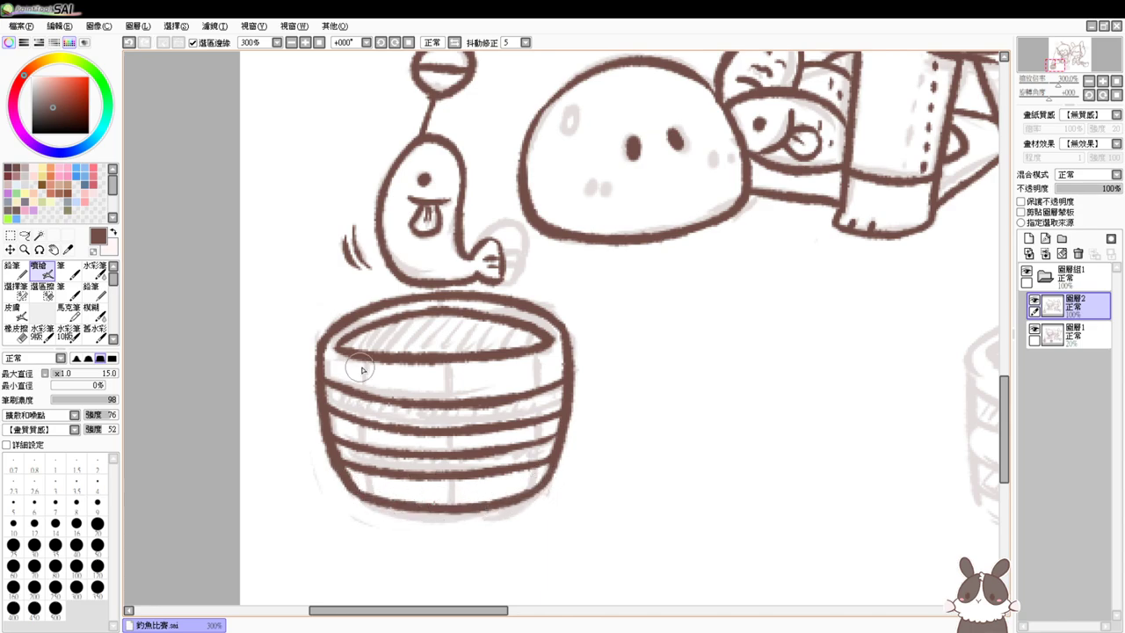
Ink three vertical plank seams between the bucket's hoops and short plank divisions along its rim
drag(363, 362, 364, 497)
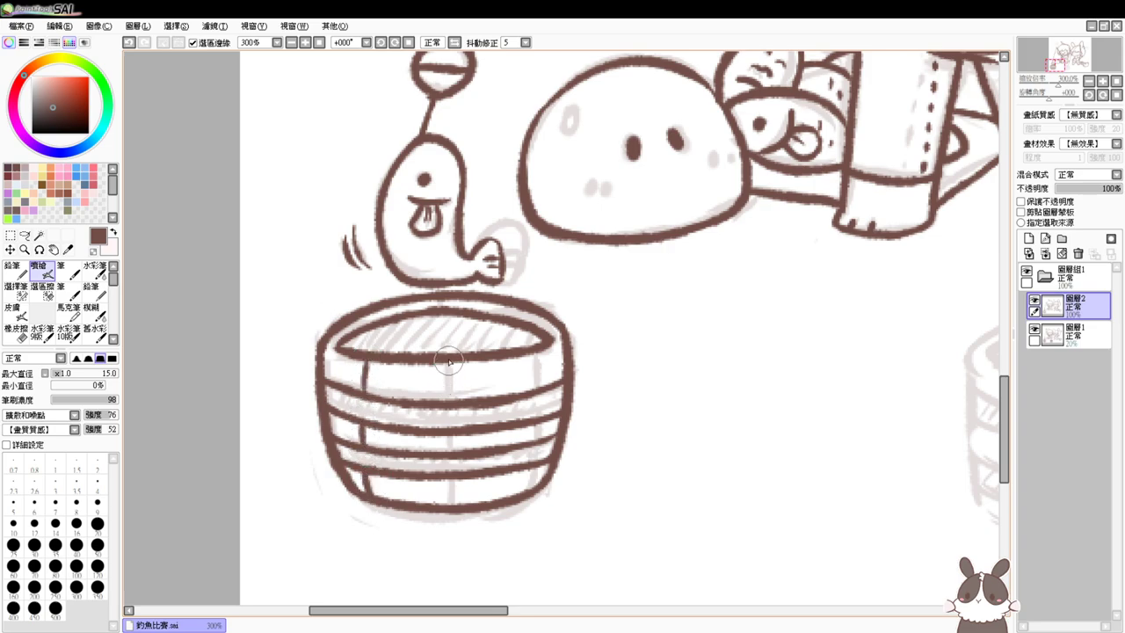
drag(448, 361, 454, 507)
mouse_move(534, 356)
mouse_down()
mouse_move(541, 400)
mouse_move(530, 491)
mouse_up()
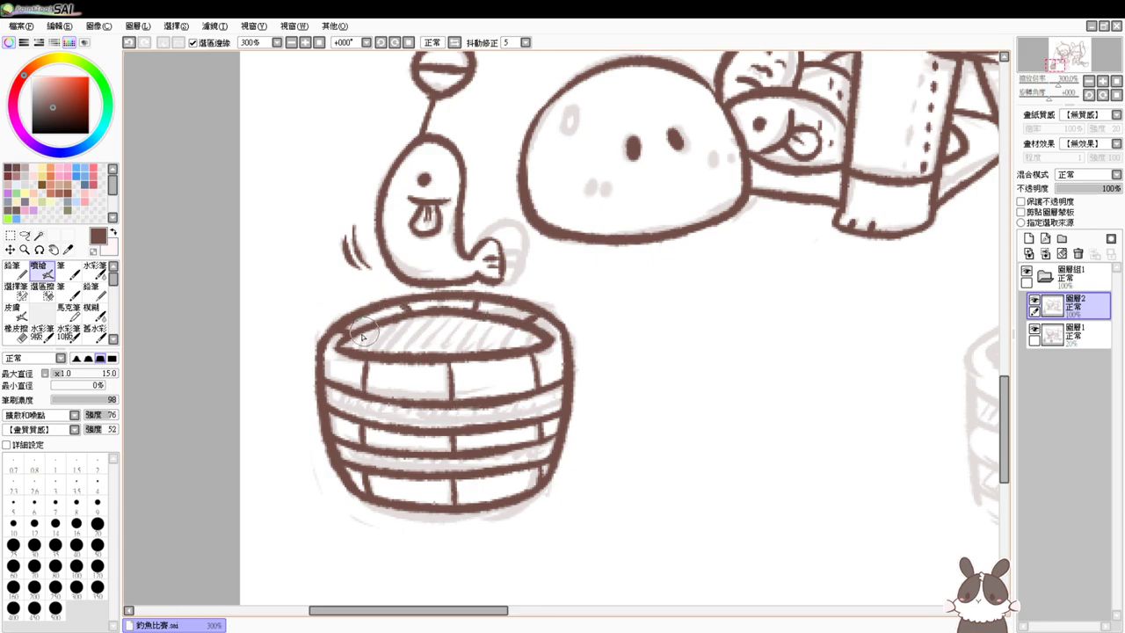
Ink a curved water line across the inside of the bucket's opening
drag(340, 348, 507, 333)
key(ctrl+z)
drag(344, 337, 510, 327)
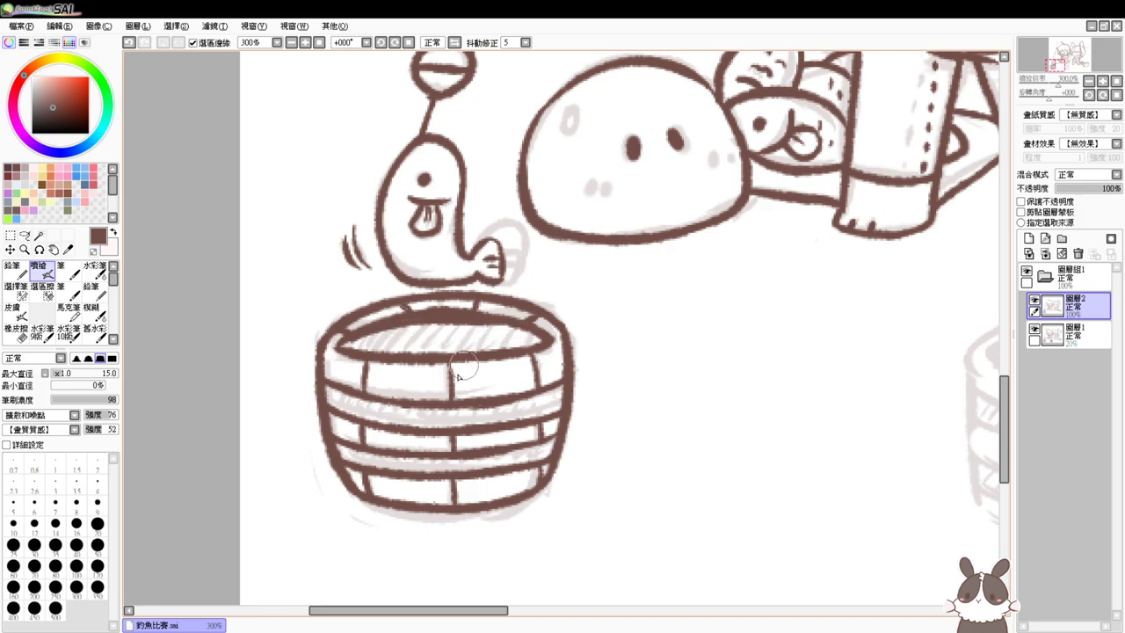
key(ctrl+z)
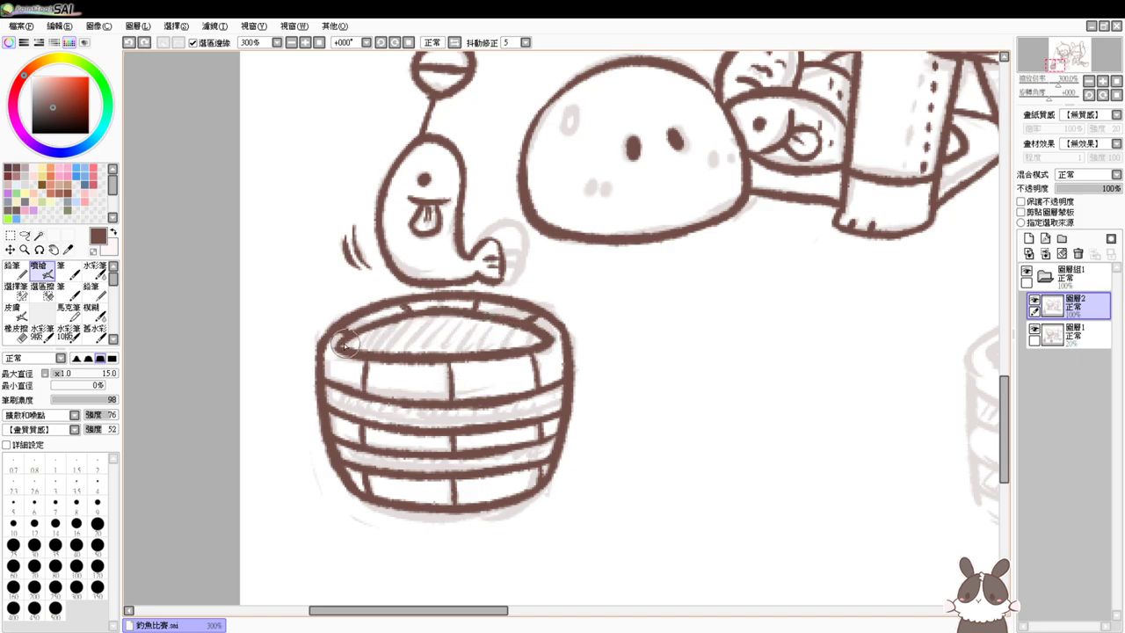
drag(400, 327, 531, 334)
key(ctrl+z)
drag(341, 347, 541, 340)
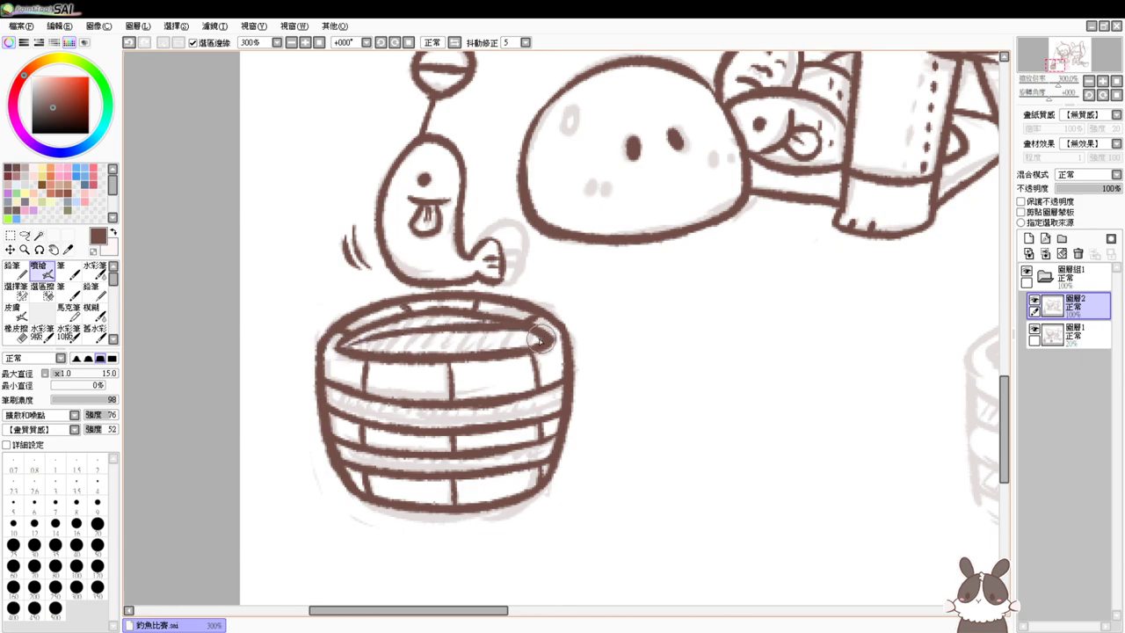
Redraw the water line inside the bucket's opening and ink thin wood-grain lines on its planks with a size 6 brush
key(ctrl+z)
drag(338, 348, 532, 335)
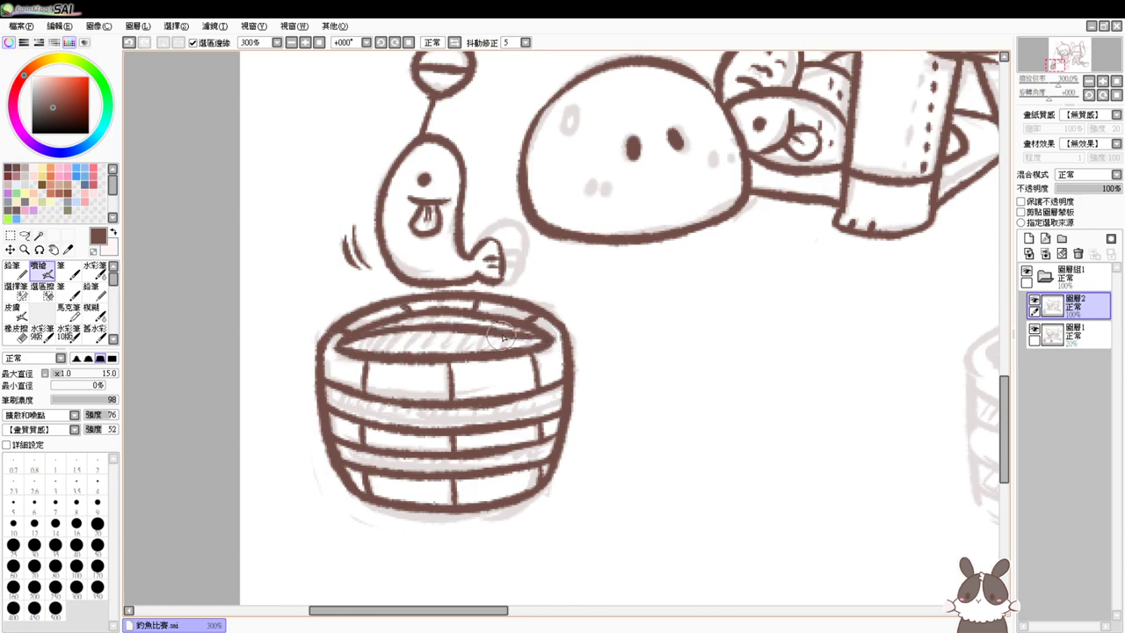
key(bracketleft)
key(bracketleft)
key(bracketleft)
key(bracketleft)
key(bracketleft)
key(bracketleft)
key(bracketleft)
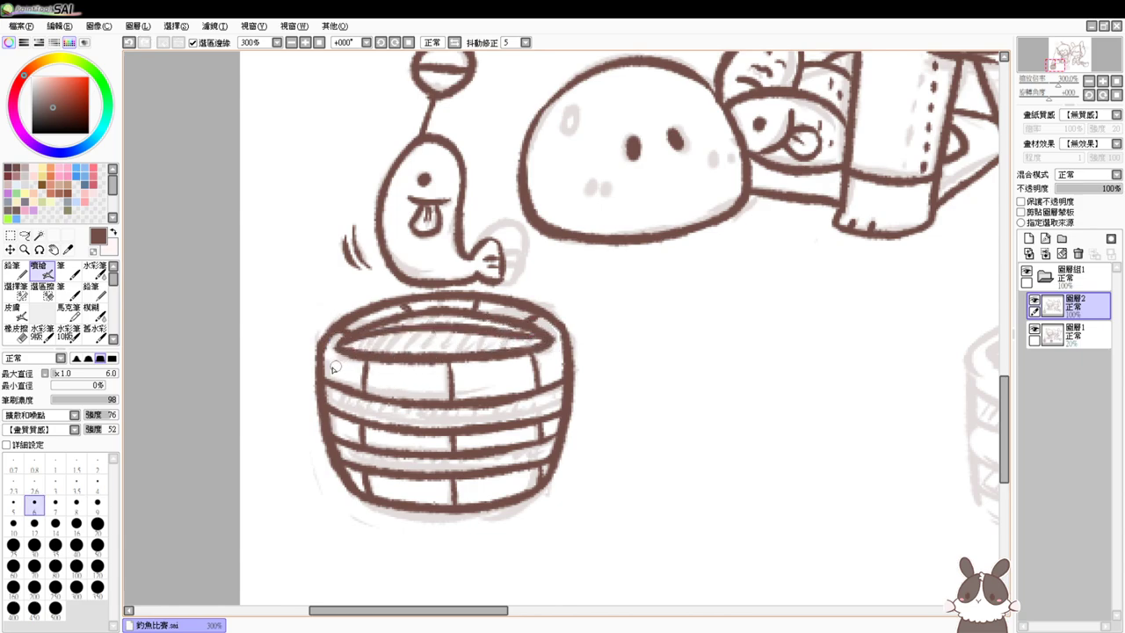
key(ctrl+z)
mouse_move(327, 361)
mouse_down()
mouse_move(449, 383)
mouse_move(573, 354)
mouse_up()
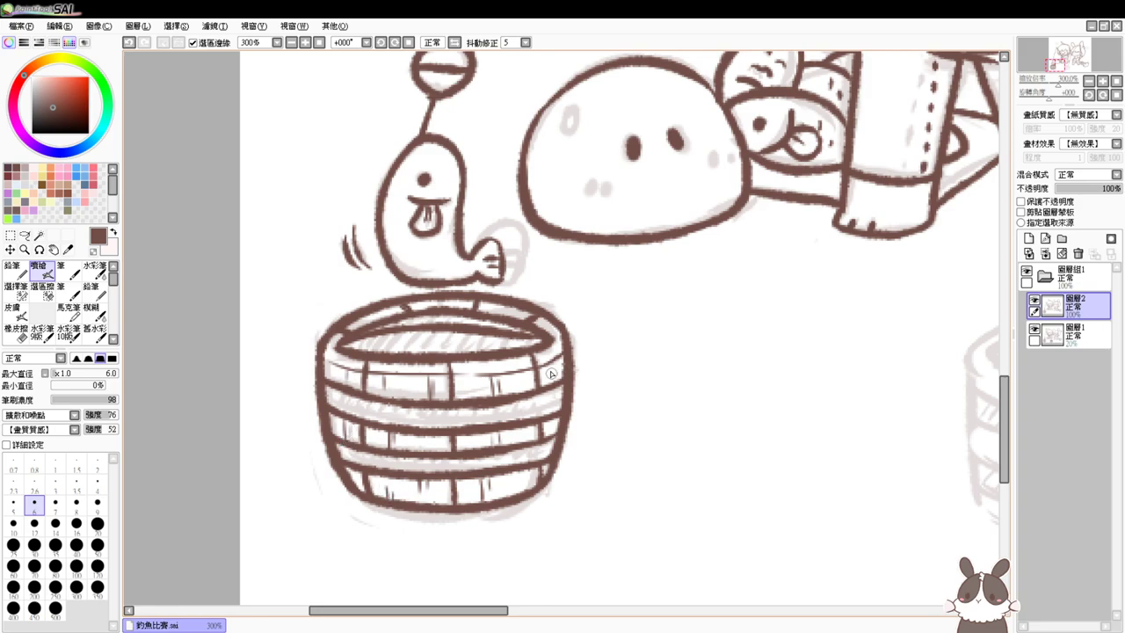
Ink both curved side edges of the second sketched bucket with a size 13 brush
drag(930, 423, 798, 426)
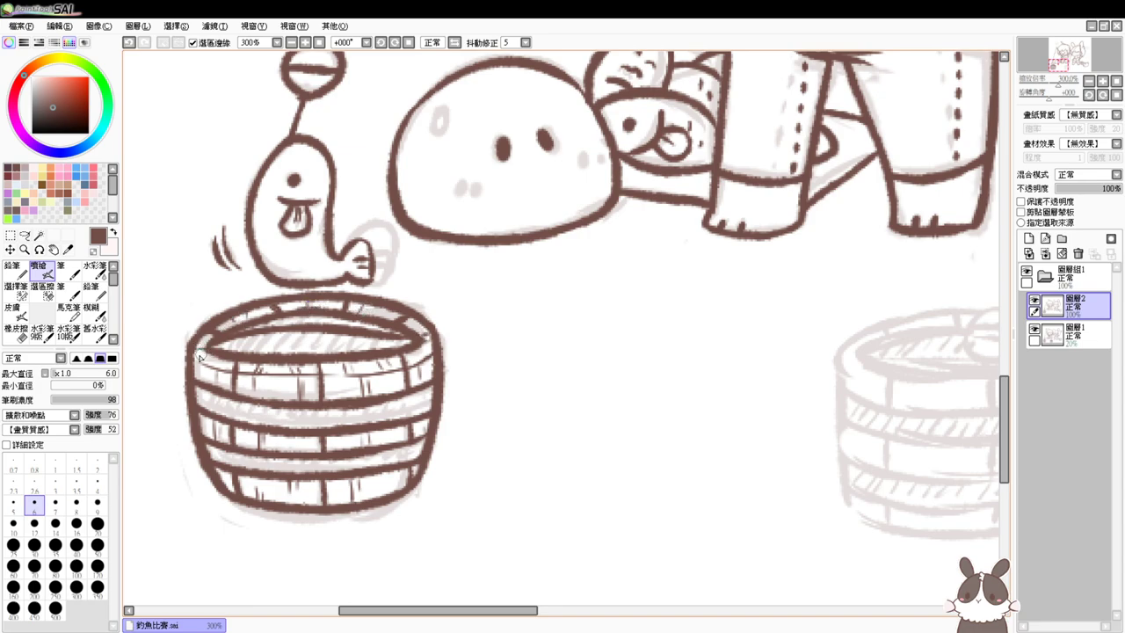
drag(872, 385, 678, 394)
mouse_move(769, 401)
mouse_down()
mouse_move(808, 414)
mouse_move(847, 388)
mouse_move(642, 389)
mouse_move(578, 375)
mouse_move(590, 385)
mouse_up()
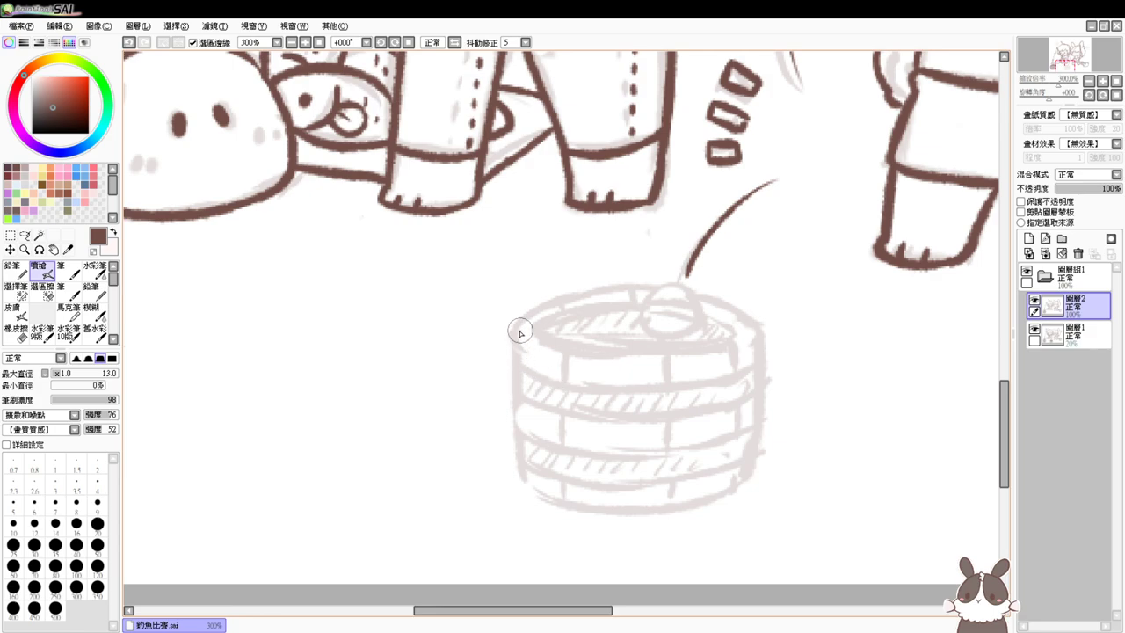
key(ctrl+z)
mouse_move(515, 332)
mouse_down()
mouse_move(527, 484)
mouse_move(515, 429)
mouse_up()
drag(513, 385, 524, 482)
key(ctrl+z)
drag(515, 327, 531, 485)
drag(759, 327, 740, 495)
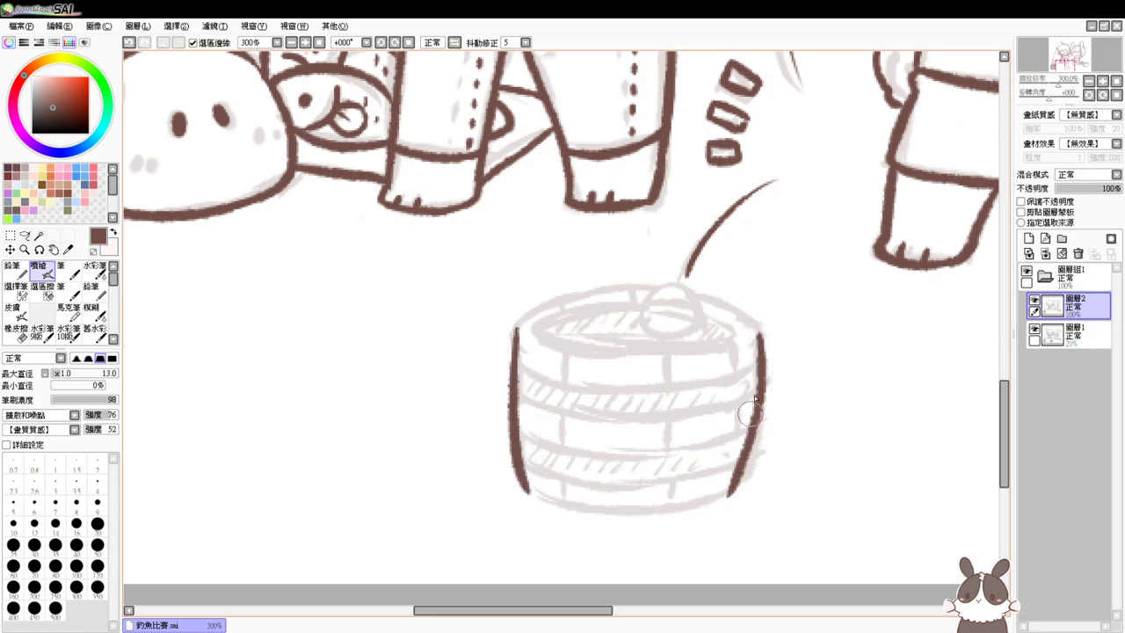
key(ctrl+z)
drag(758, 328, 741, 488)
key(ctrl+z)
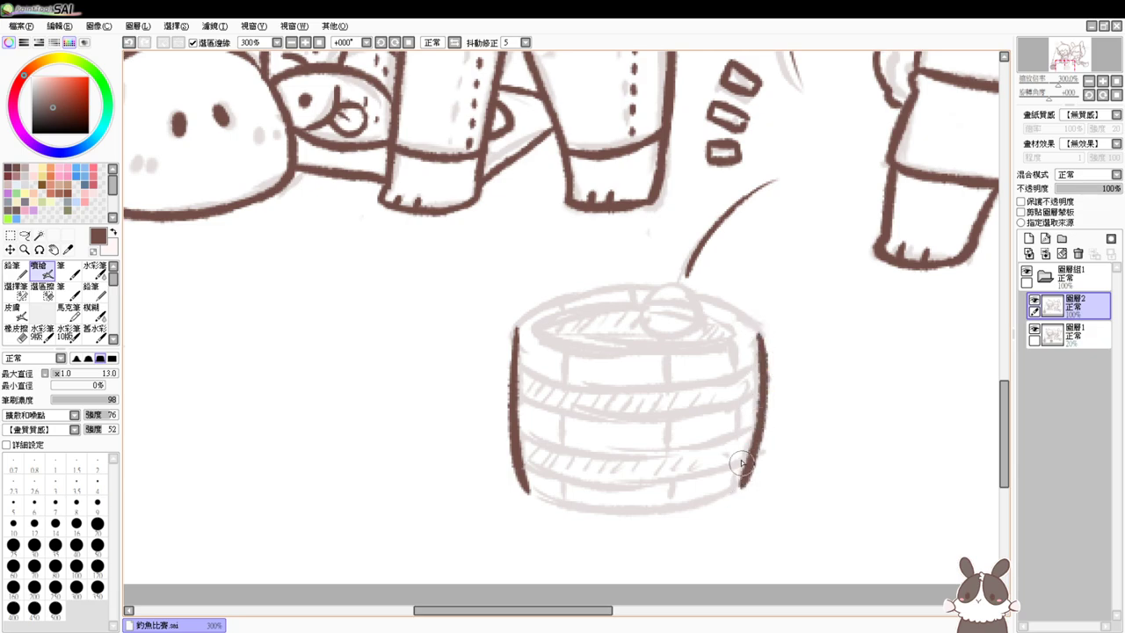
Ink the second bucket's curved bottom edge and join it to both sides
drag(531, 490, 703, 517)
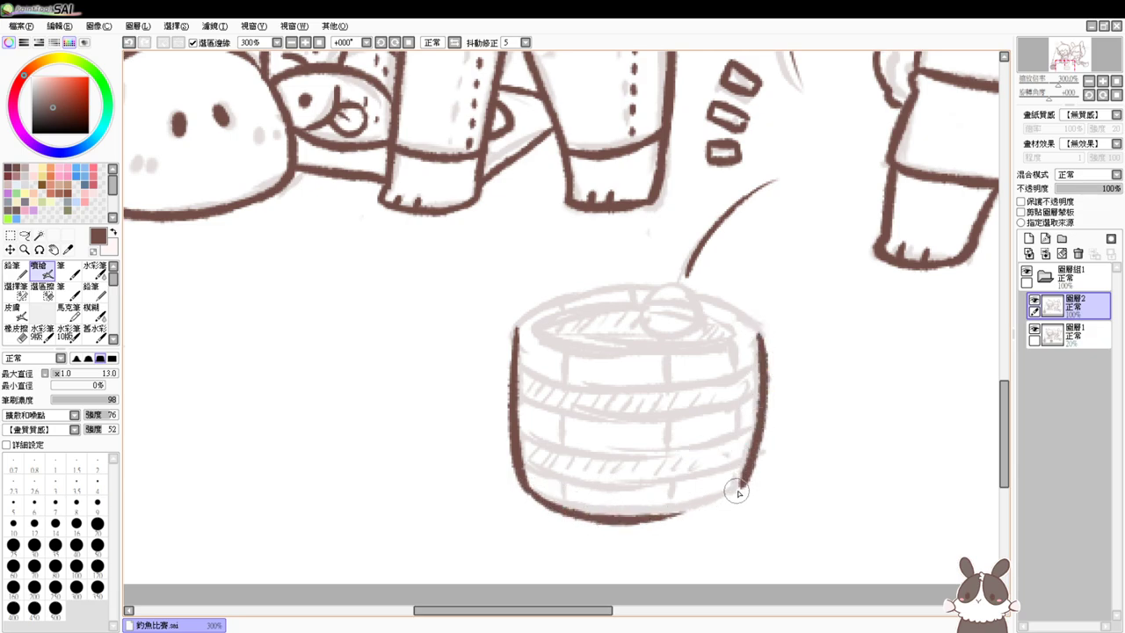
drag(745, 479, 618, 527)
key(ctrl+z)
mouse_move(745, 488)
mouse_down()
mouse_move(651, 525)
mouse_move(592, 526)
mouse_up()
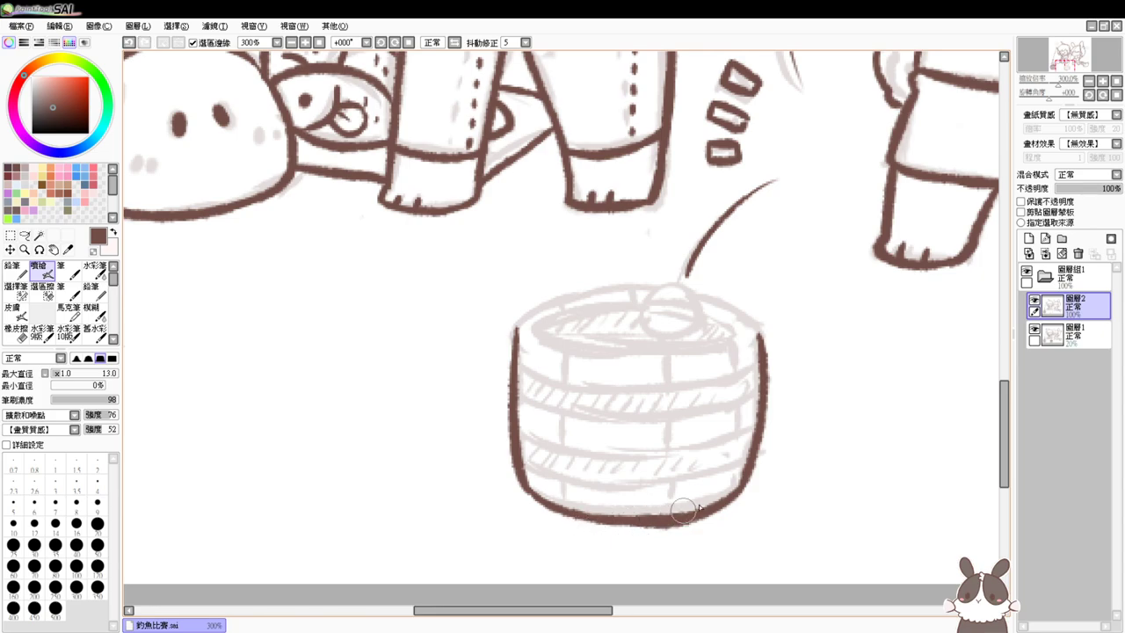
key(ctrl+z)
mouse_move(745, 490)
mouse_down()
mouse_move(631, 525)
mouse_move(594, 517)
mouse_up()
key(ctrl+z)
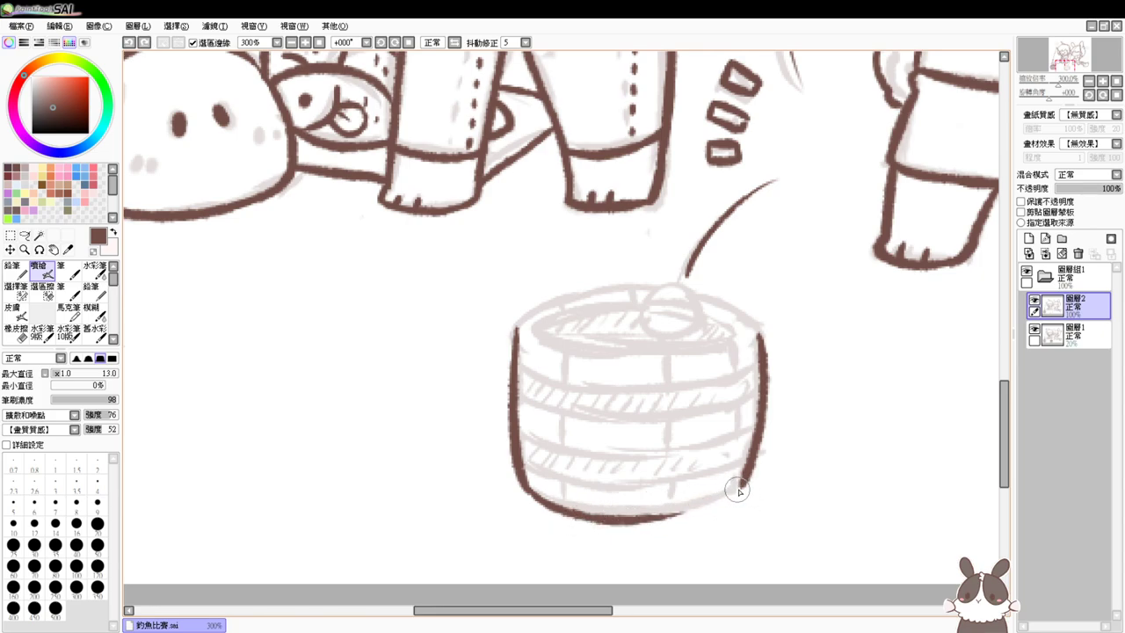
drag(740, 492, 597, 517)
key(ctrl+z)
drag(740, 488, 594, 517)
drag(751, 471, 729, 498)
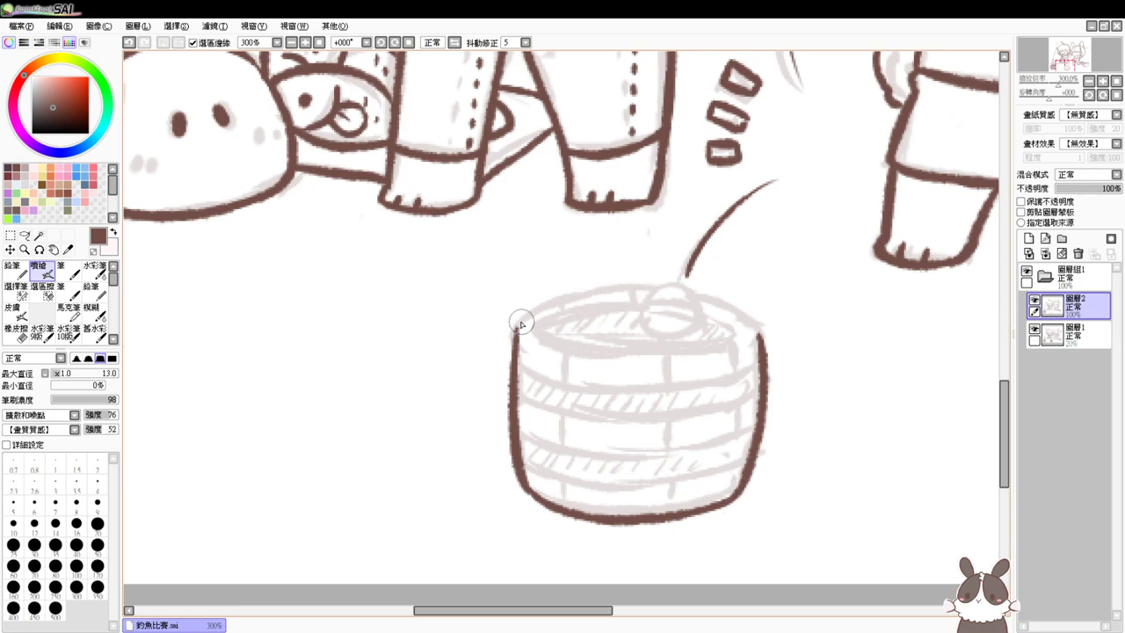
Ink the outer rim arc across the second bucket and erase the part that crosses the round fishing float
mouse_move(520, 325)
mouse_down()
mouse_move(722, 319)
mouse_move(761, 330)
mouse_move(762, 348)
mouse_up()
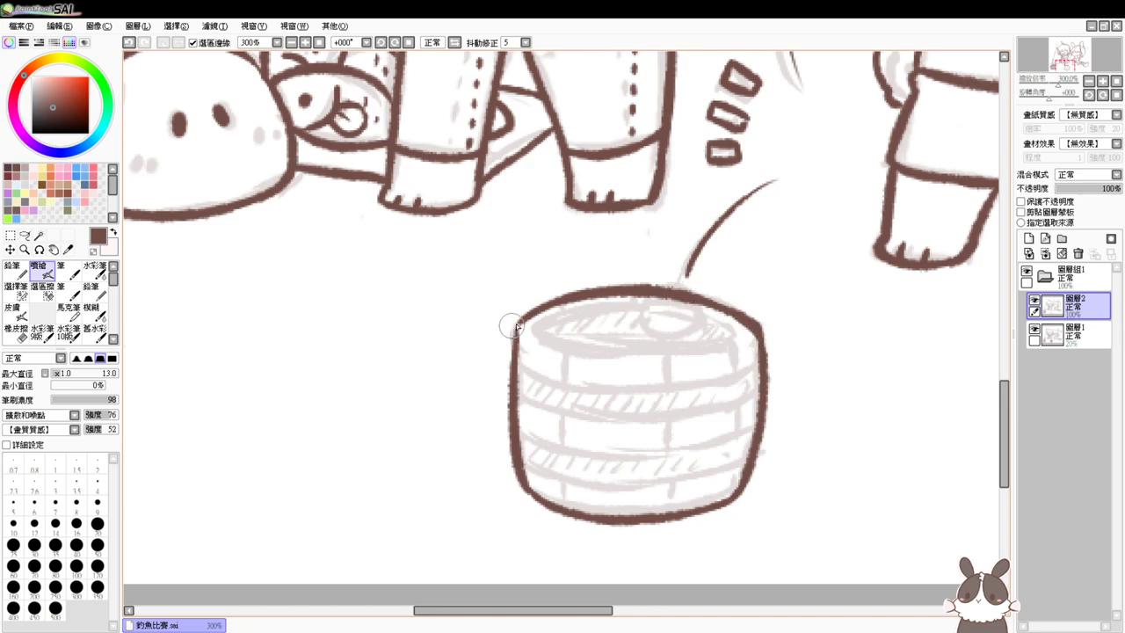
drag(517, 327, 518, 350)
key(ctrl+z)
key(ctrl+z)
key(ctrl+z)
key(e)
drag(658, 300, 683, 298)
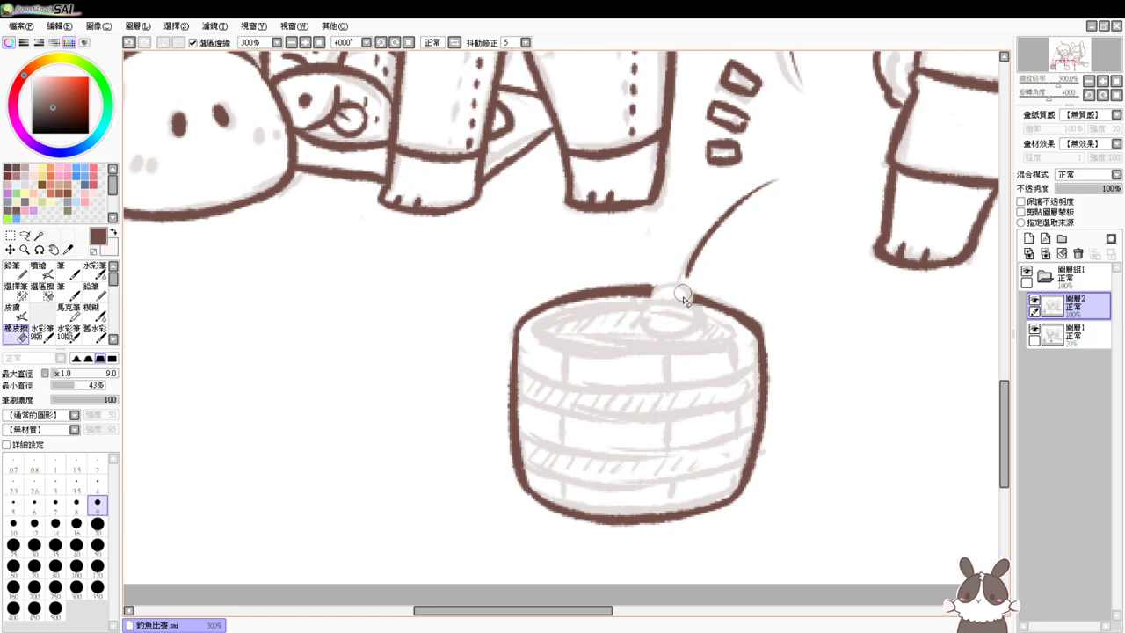
Ink the round fishing float at the end of the line, with a curved band across its middle
key(b)
drag(642, 318, 662, 334)
key(ctrl+z)
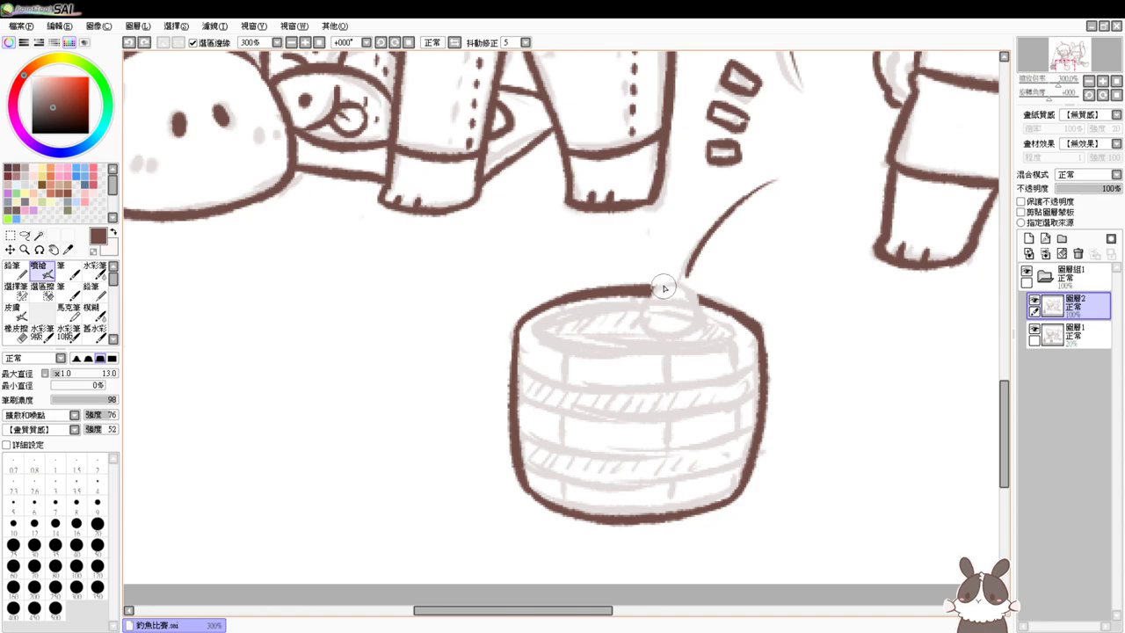
drag(664, 286, 670, 335)
key(ctrl+z)
drag(663, 286, 666, 334)
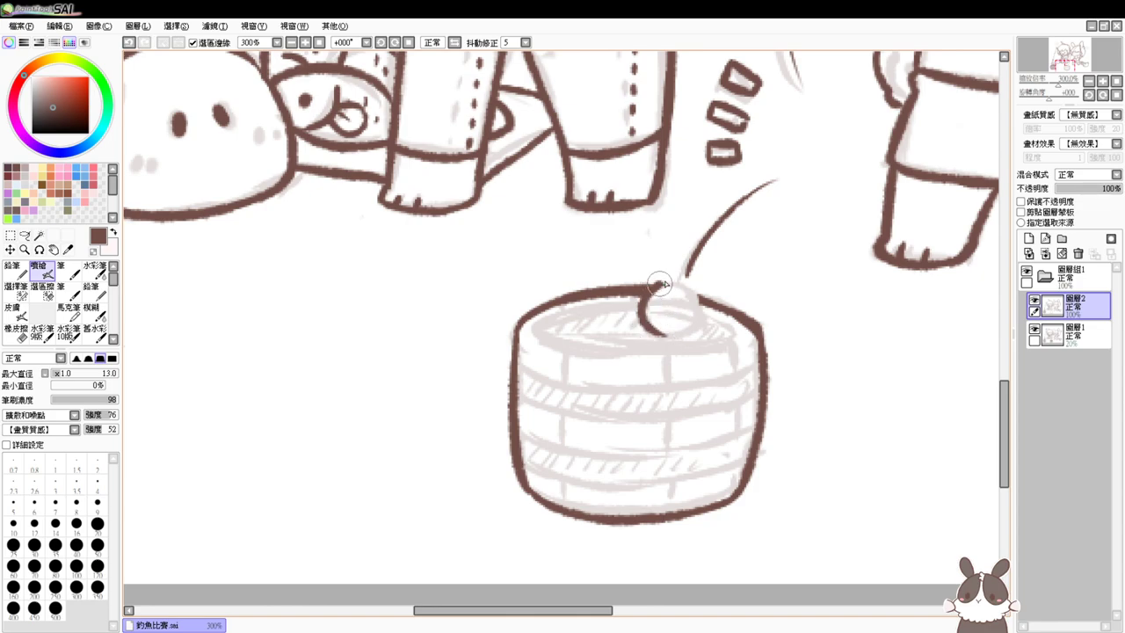
mouse_move(653, 283)
mouse_down()
mouse_move(685, 334)
mouse_move(693, 314)
mouse_move(648, 329)
mouse_move(697, 327)
mouse_up()
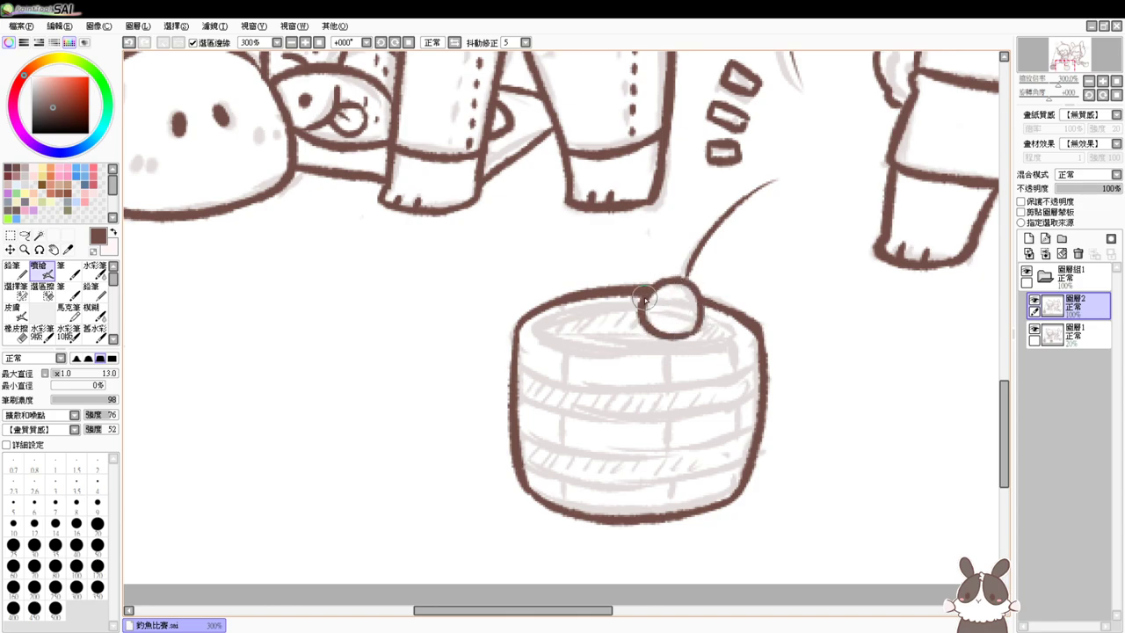
drag(647, 297, 699, 312)
Ink the back and front curves of the second bucket's inner rim, leaving the float clear
mouse_move(589, 310)
mouse_down()
mouse_move(625, 299)
mouse_move(733, 422)
mouse_move(520, 351)
mouse_move(591, 321)
mouse_up()
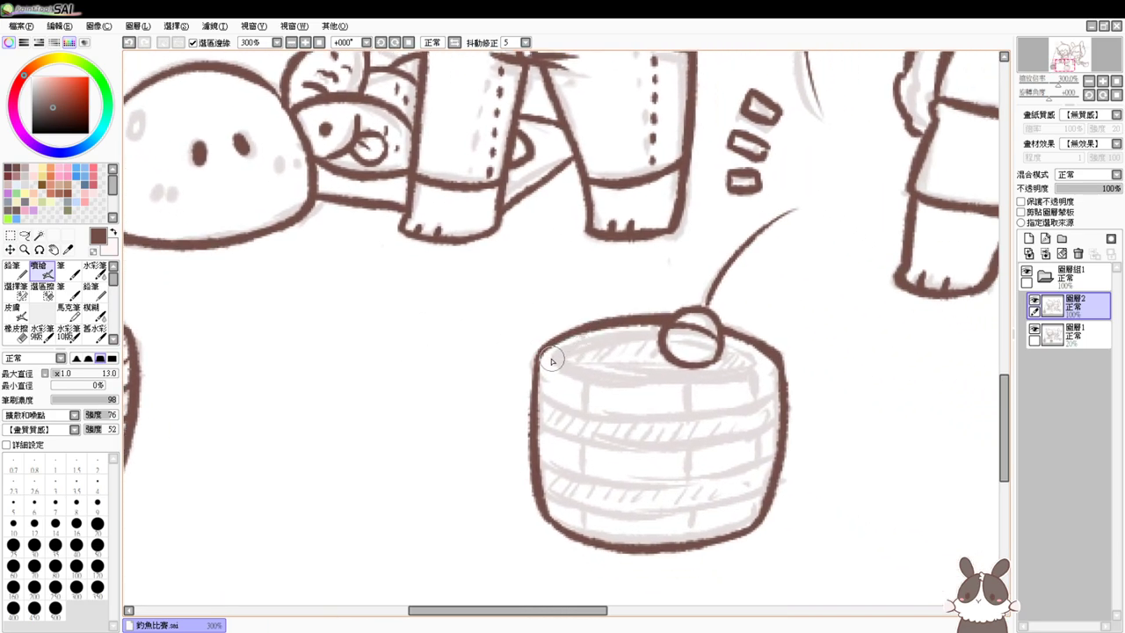
mouse_move(552, 360)
mouse_down()
mouse_move(599, 333)
mouse_move(673, 339)
mouse_up()
key(ctrl+z)
mouse_move(552, 360)
mouse_down()
mouse_move(597, 337)
mouse_move(670, 342)
mouse_up()
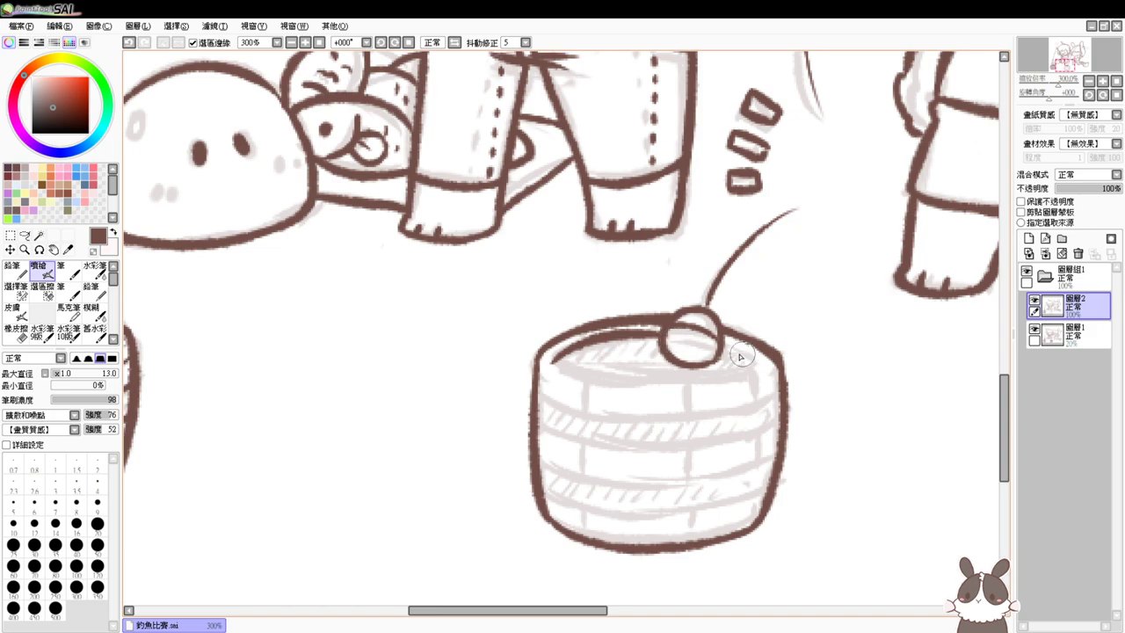
drag(550, 362, 743, 378)
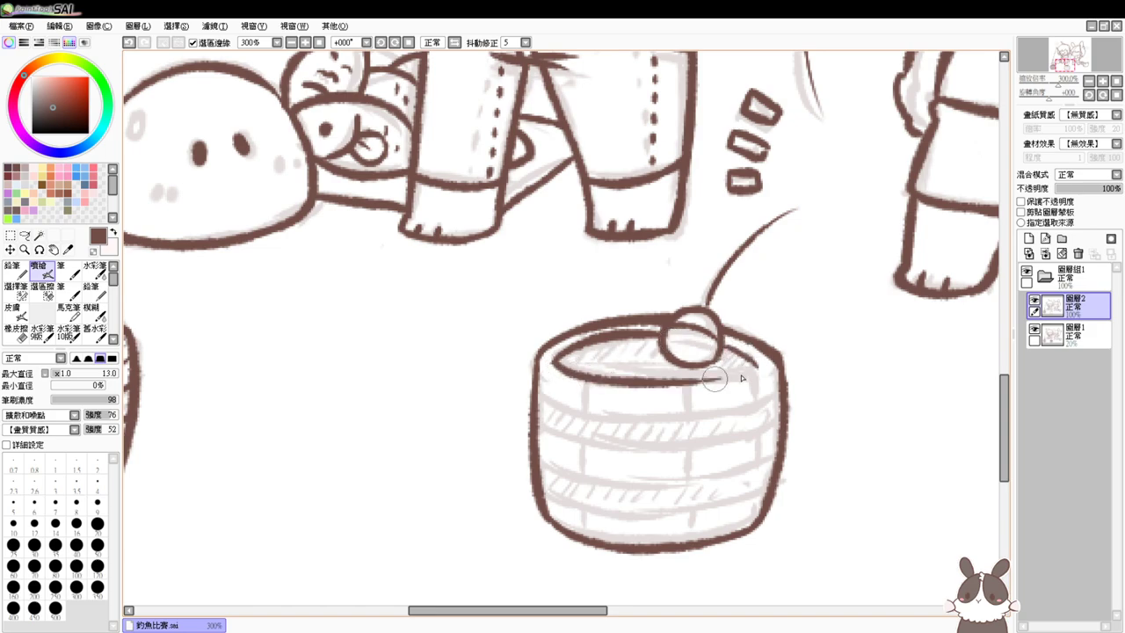
key(ctrl+z)
mouse_move(555, 360)
mouse_down()
mouse_move(754, 371)
mouse_move(769, 361)
mouse_move(621, 385)
mouse_up()
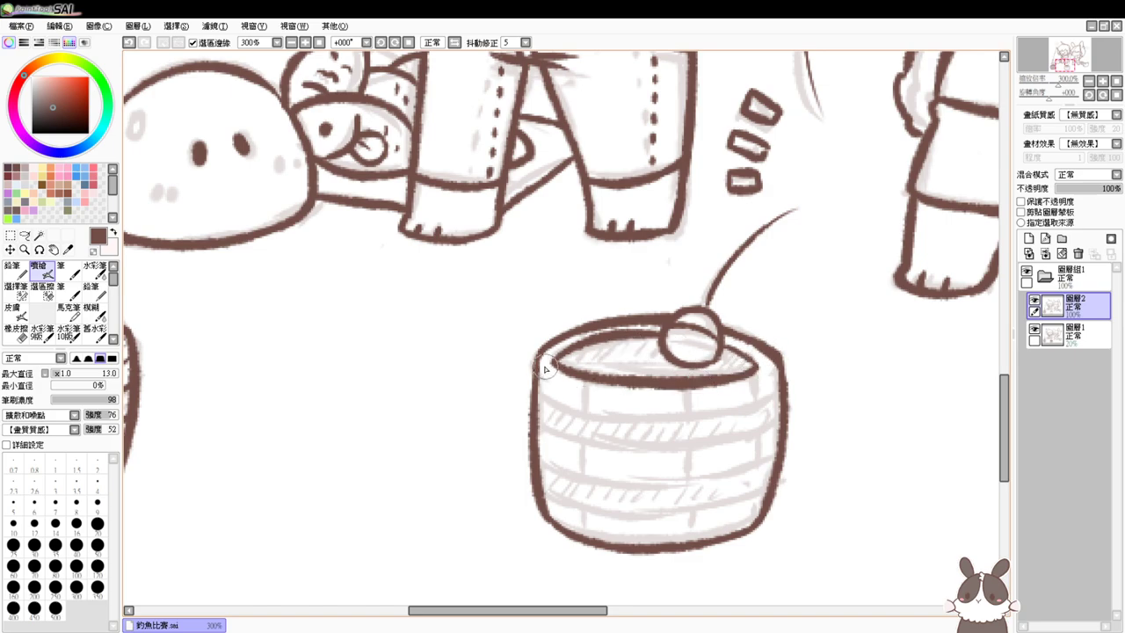
drag(548, 367, 599, 390)
key(ctrl+z)
Ink a curved water line inside the second bucket's opening, interrupted by the float
mouse_move(554, 358)
mouse_down()
mouse_move(668, 352)
mouse_move(735, 357)
mouse_move(718, 358)
mouse_move(752, 372)
mouse_up()
key(ctrl+z)
key(ctrl+z)
drag(556, 360, 657, 349)
key(ctrl+z)
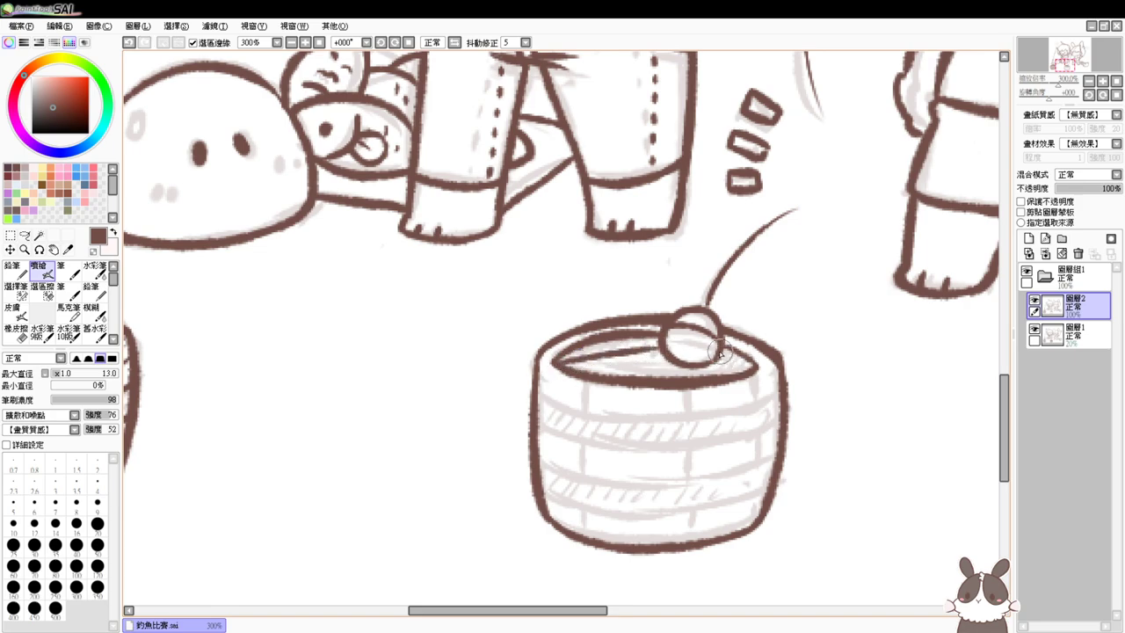
key(ctrl+z)
mouse_move(556, 362)
mouse_down()
mouse_move(650, 353)
mouse_move(754, 368)
mouse_up()
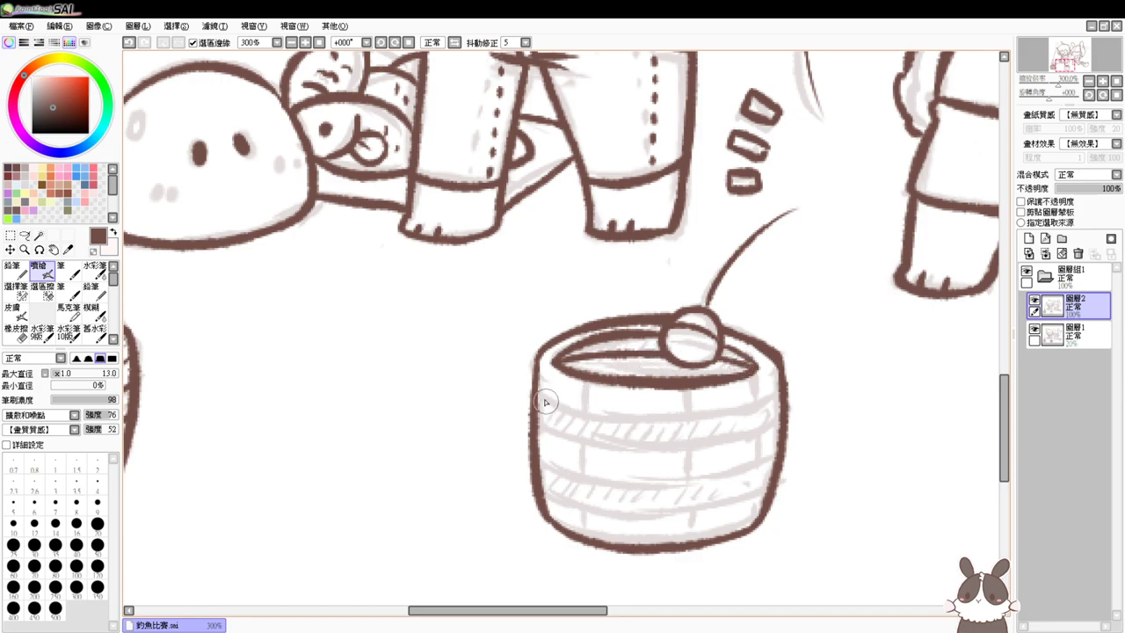
Ink the top line of the second bucket's upper hoop from side to side
mouse_move(537, 396)
mouse_down()
mouse_move(716, 411)
mouse_move(786, 395)
mouse_up()
key(ctrl+z)
mouse_move(539, 394)
mouse_down()
mouse_move(576, 410)
mouse_move(796, 388)
mouse_move(690, 414)
mouse_up()
key(ctrl+z)
drag(782, 394, 692, 413)
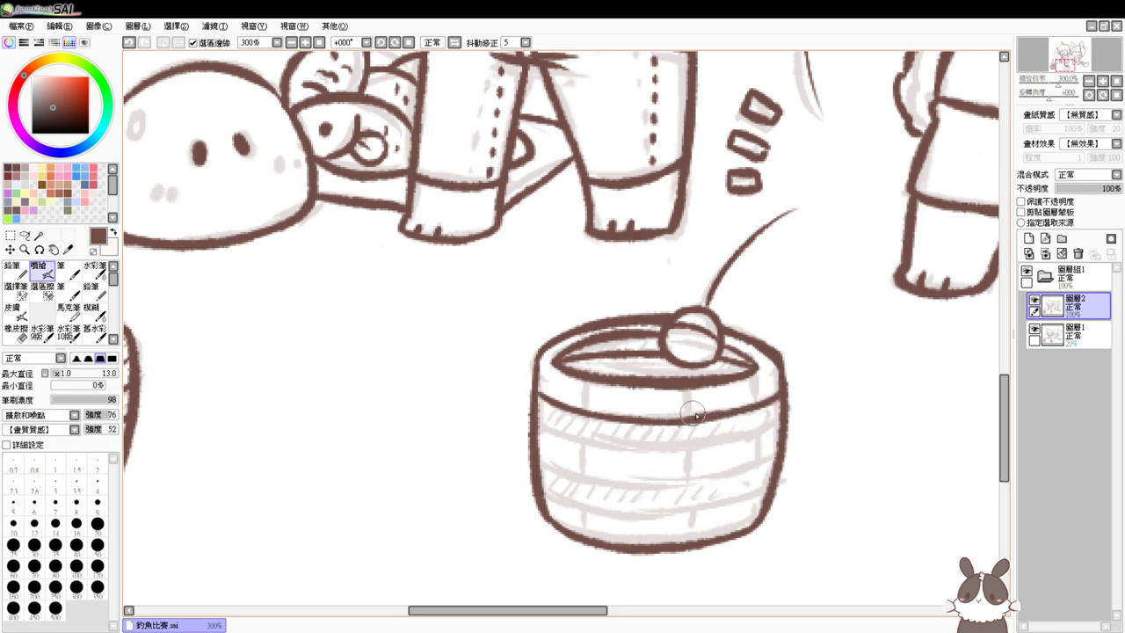
Ink the bottom line of the second bucket's upper hoop parallel to its top line
mouse_move(545, 425)
mouse_down()
mouse_move(702, 434)
mouse_move(780, 415)
mouse_up()
key(ctrl+z)
mouse_move(542, 428)
mouse_down()
mouse_move(784, 424)
mouse_move(689, 440)
mouse_up()
key(ctrl+z)
key(ctrl+z)
mouse_move(538, 424)
mouse_down()
mouse_move(780, 425)
mouse_move(656, 450)
mouse_up()
key(ctrl+z)
key(ctrl+z)
mouse_move(784, 426)
mouse_down()
mouse_move(662, 450)
mouse_move(688, 403)
mouse_up()
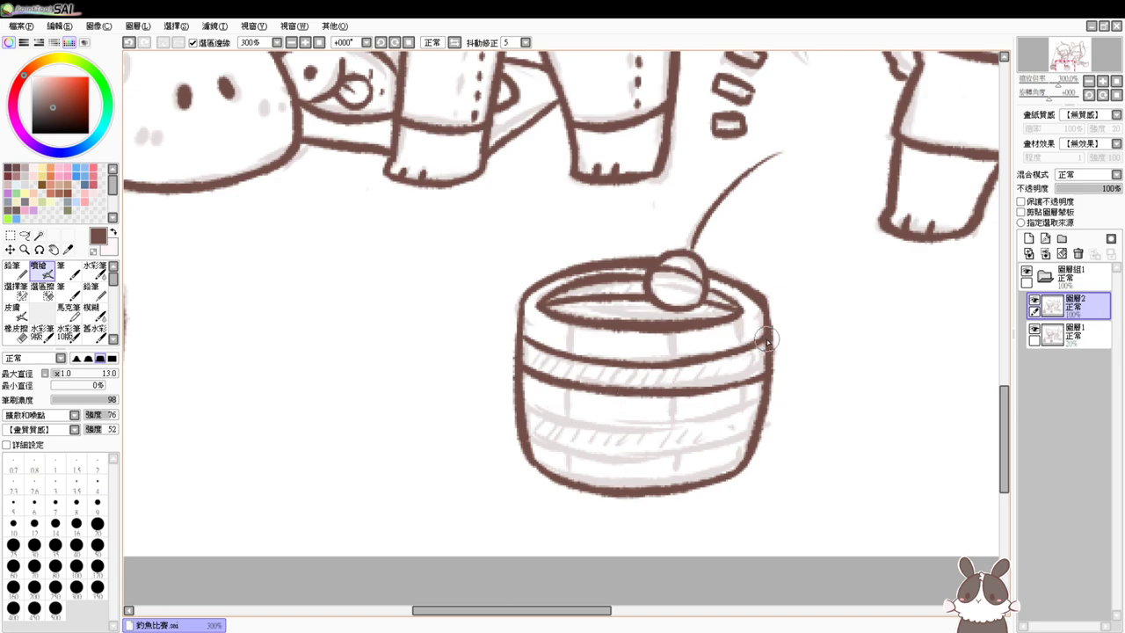
Ink the two curved lines of the second bucket's lower hoop
drag(536, 415, 779, 410)
key(ctrl+z)
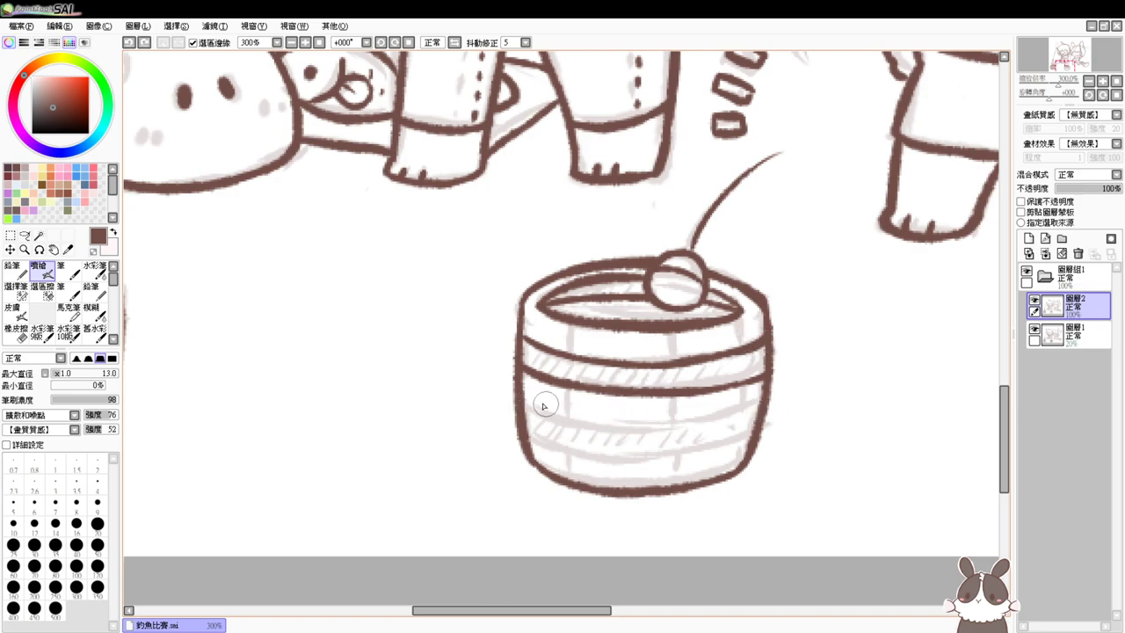
key(ctrl+y)
key(ctrl+z)
mouse_move(527, 411)
mouse_down()
mouse_move(651, 428)
mouse_move(771, 404)
mouse_move(614, 431)
mouse_up()
key(ctrl+z)
drag(766, 405, 742, 417)
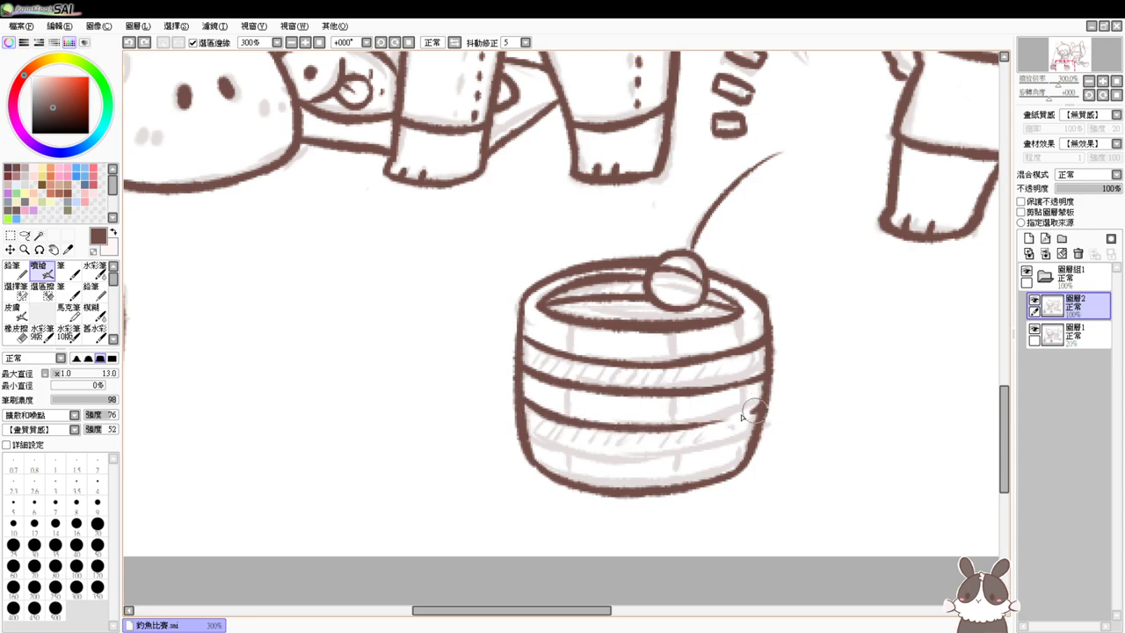
mouse_move(524, 423)
mouse_down()
mouse_move(659, 455)
mouse_move(761, 434)
mouse_move(608, 457)
mouse_up()
key(ctrl+z)
drag(758, 431, 606, 455)
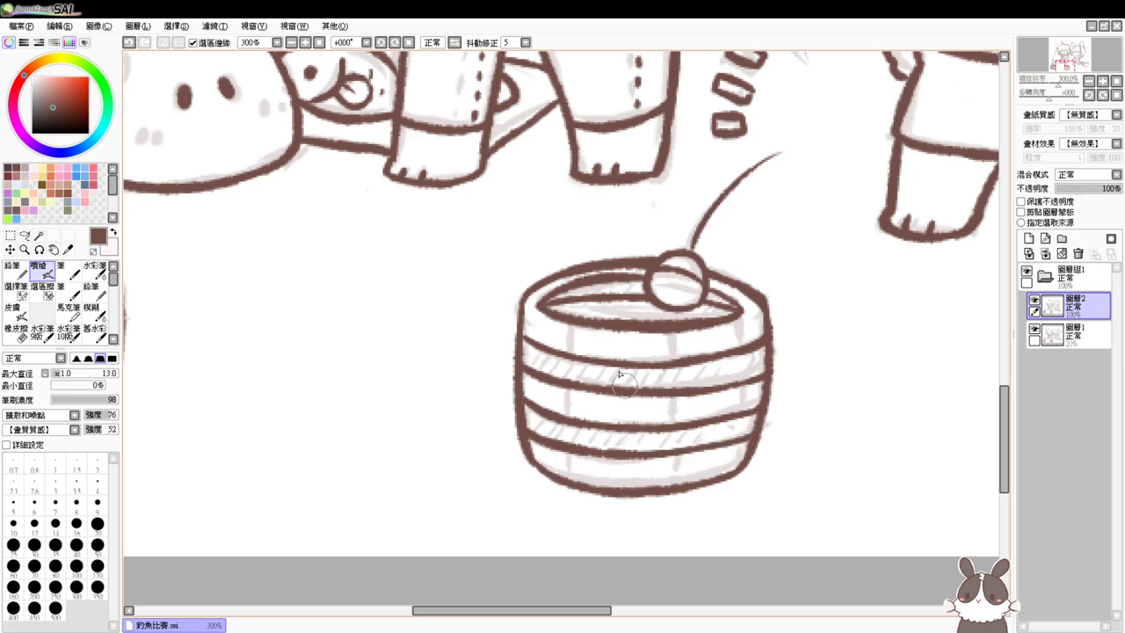
Ink three rows of vertical plank seams above, between and below the second bucket's hoops
drag(575, 327, 570, 481)
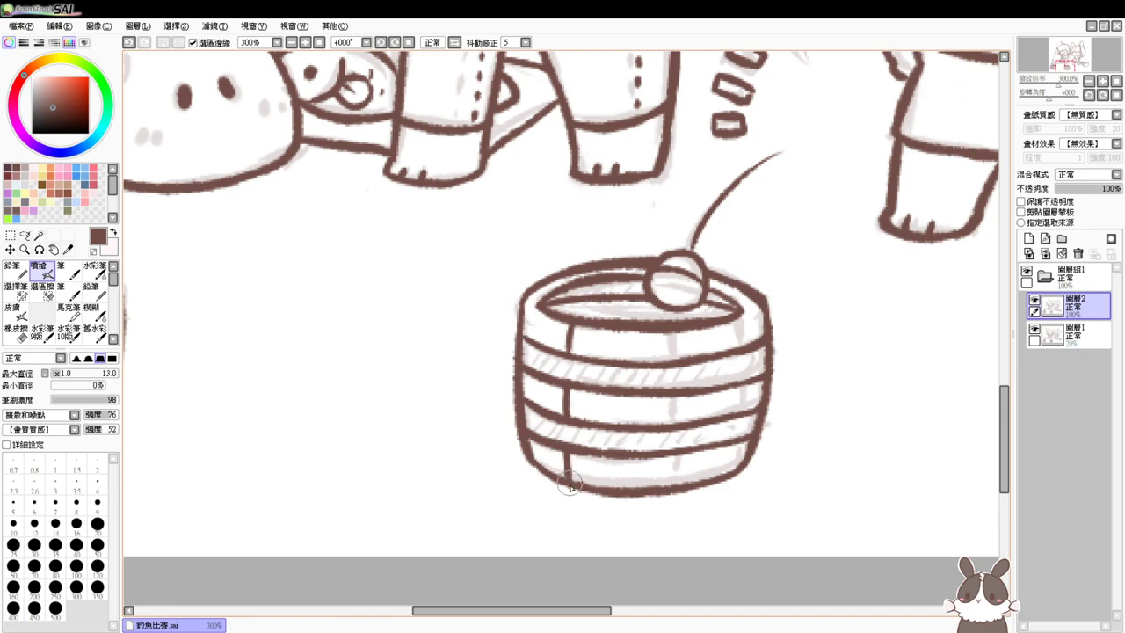
drag(668, 329, 673, 360)
drag(674, 424, 677, 483)
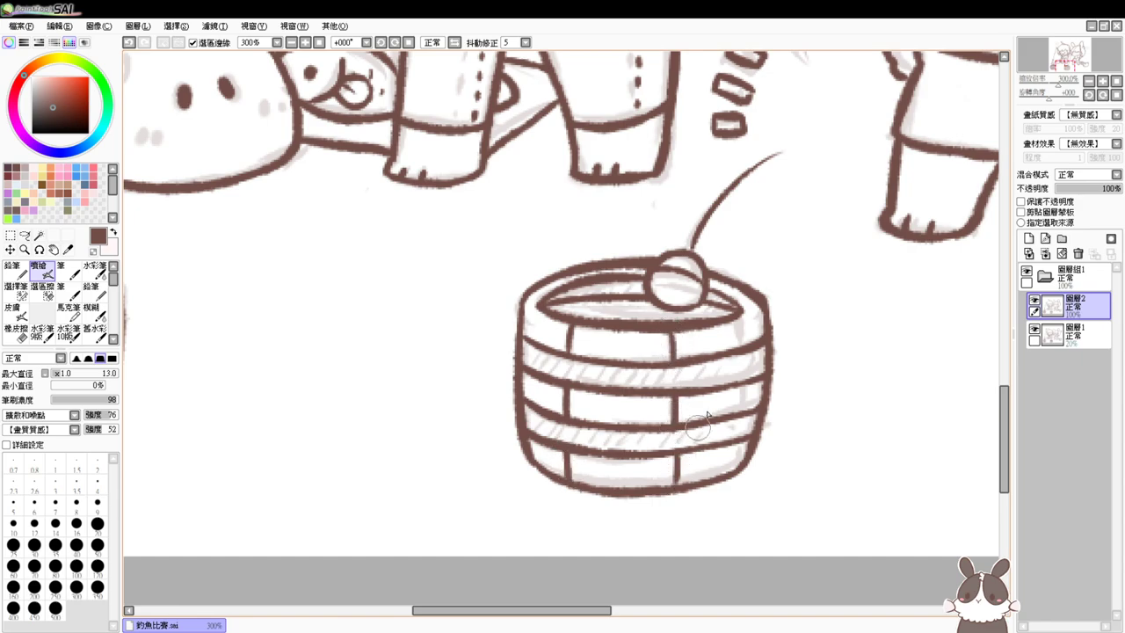
drag(741, 317, 746, 345)
mouse_move(747, 384)
mouse_down()
mouse_move(744, 421)
mouse_move(745, 404)
mouse_up()
key(ctrl+z)
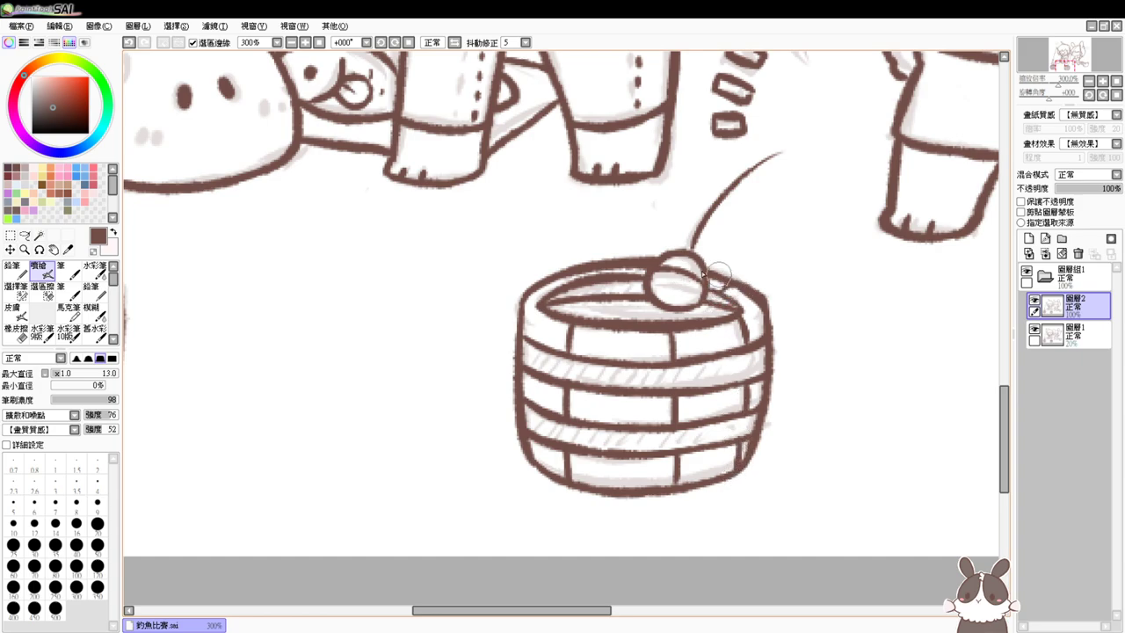
Ink thin wood-grain lines on the second bucket's planks with a finer size 8 brush, matching the first bucket
drag(257, 302, 607, 296)
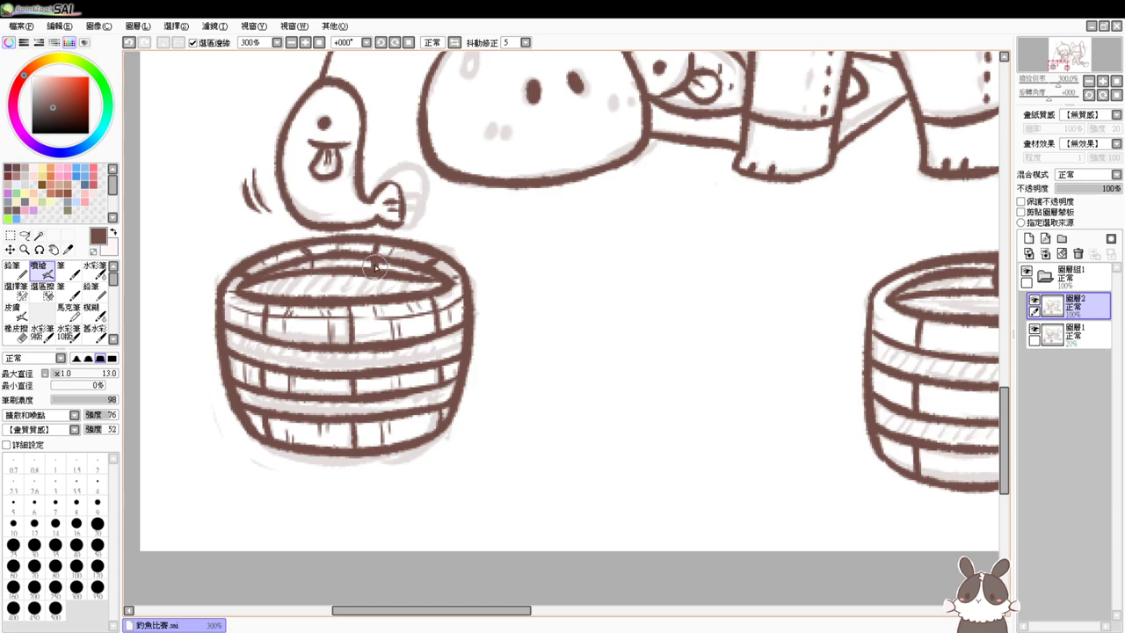
drag(800, 328, 507, 307)
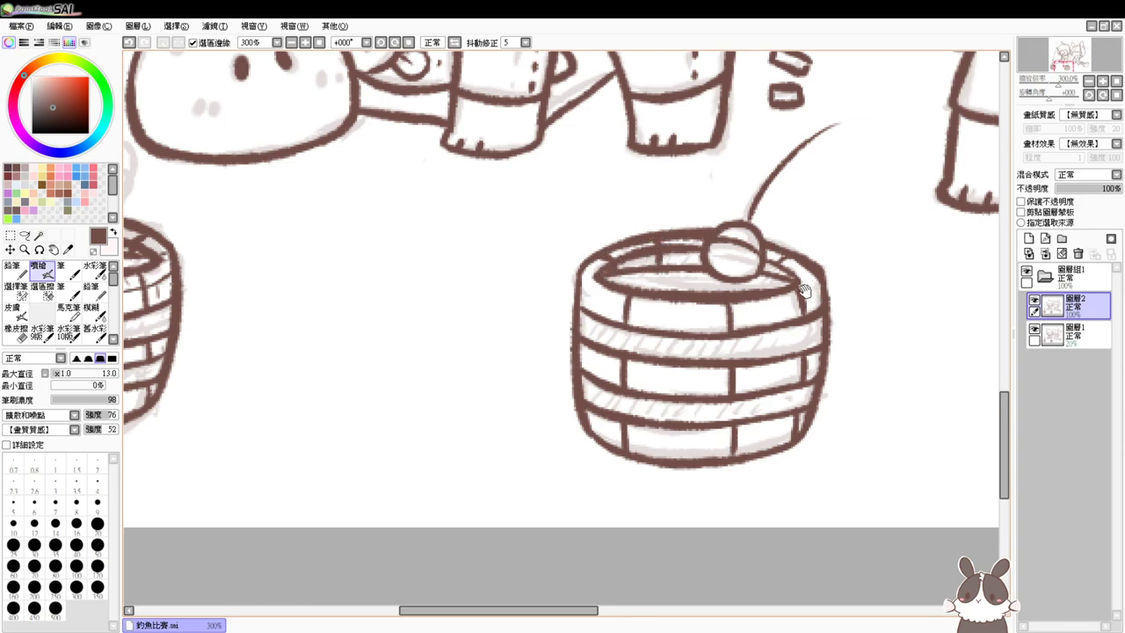
drag(593, 297, 714, 315)
key(ctrl+z)
drag(633, 307, 726, 315)
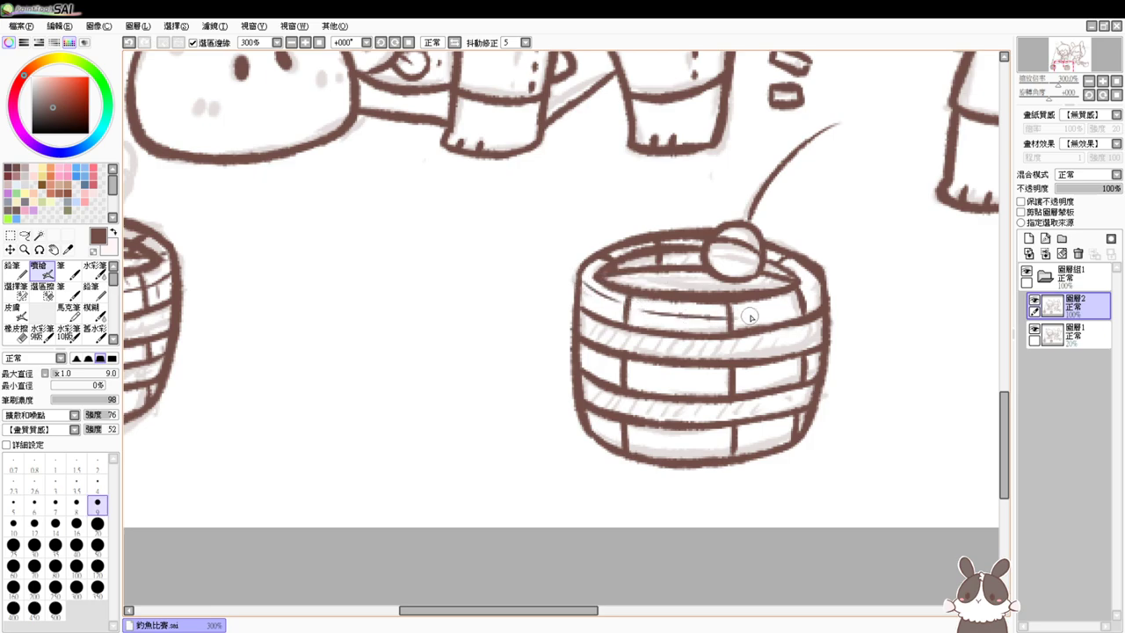
key(ctrl+z)
mouse_move(629, 308)
mouse_down()
mouse_move(735, 313)
mouse_move(827, 284)
mouse_move(765, 307)
mouse_move(734, 360)
mouse_move(661, 371)
mouse_up()
key(ctrl+z)
key(ctrl+z)
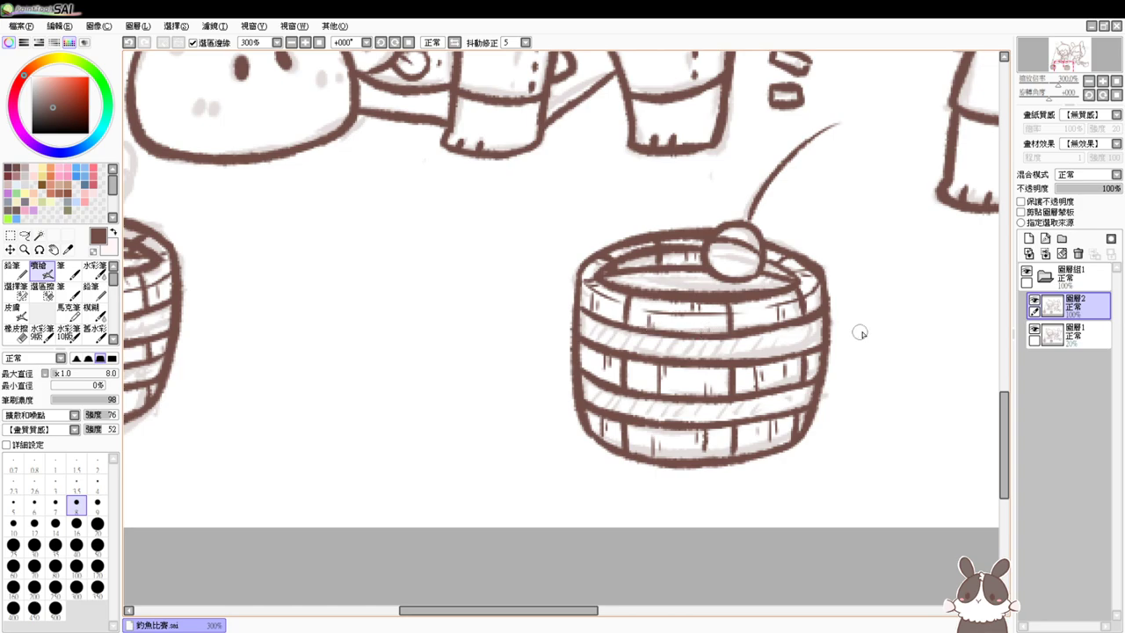
drag(586, 366, 690, 361)
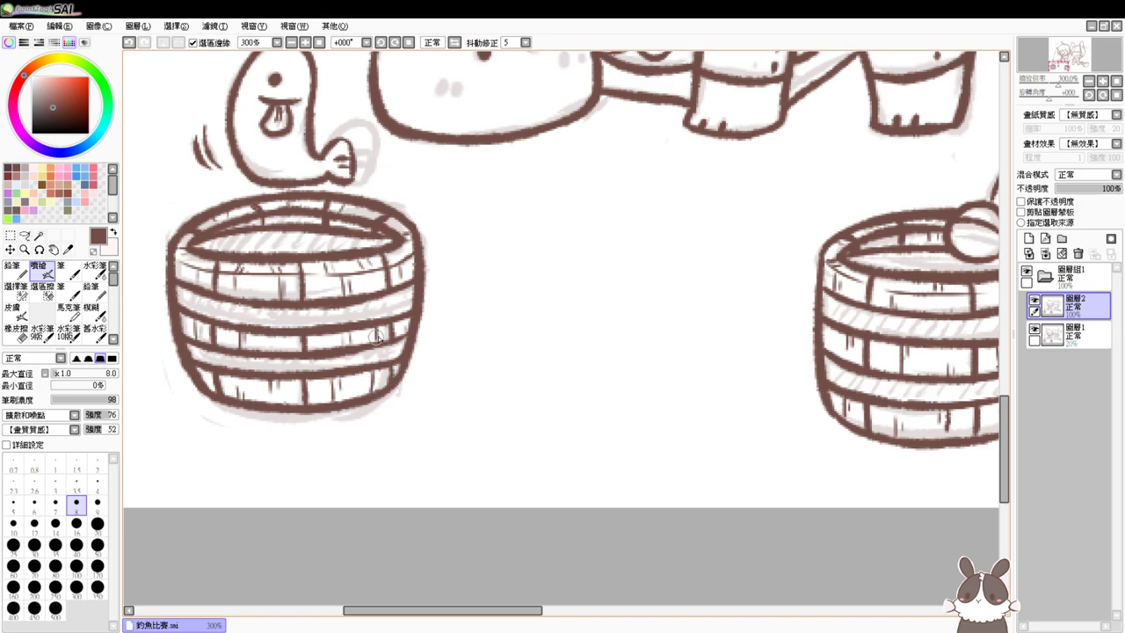
Ink the left and top edges of the heart speech bubble above the left character with a size 18 brush
click(320, 43)
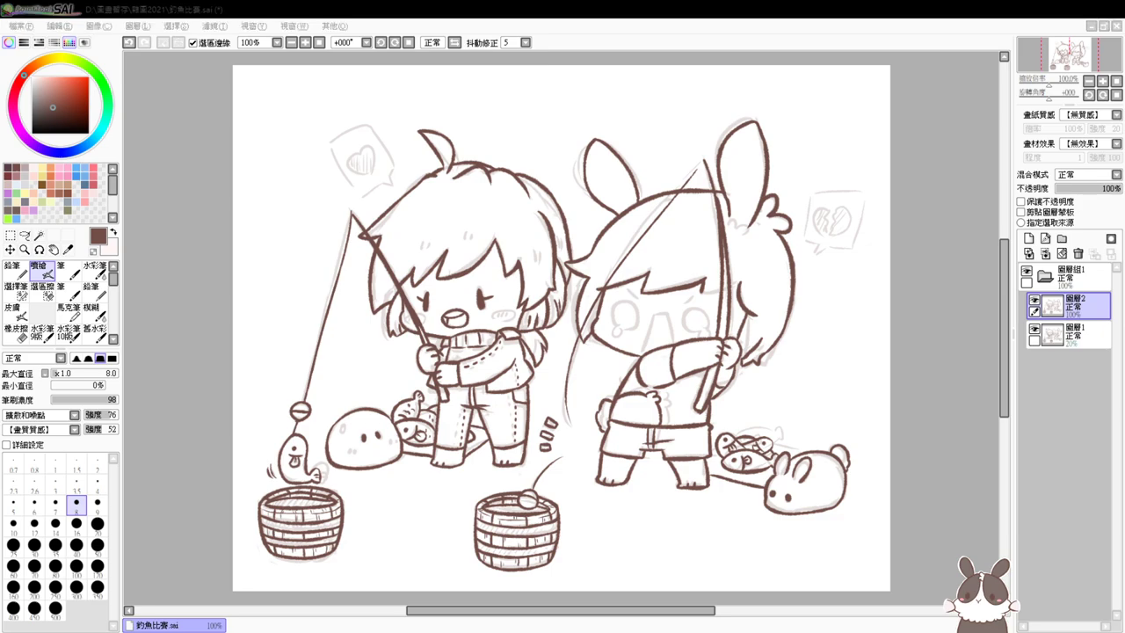
click(695, 608)
scroll(695, 608, up, 1)
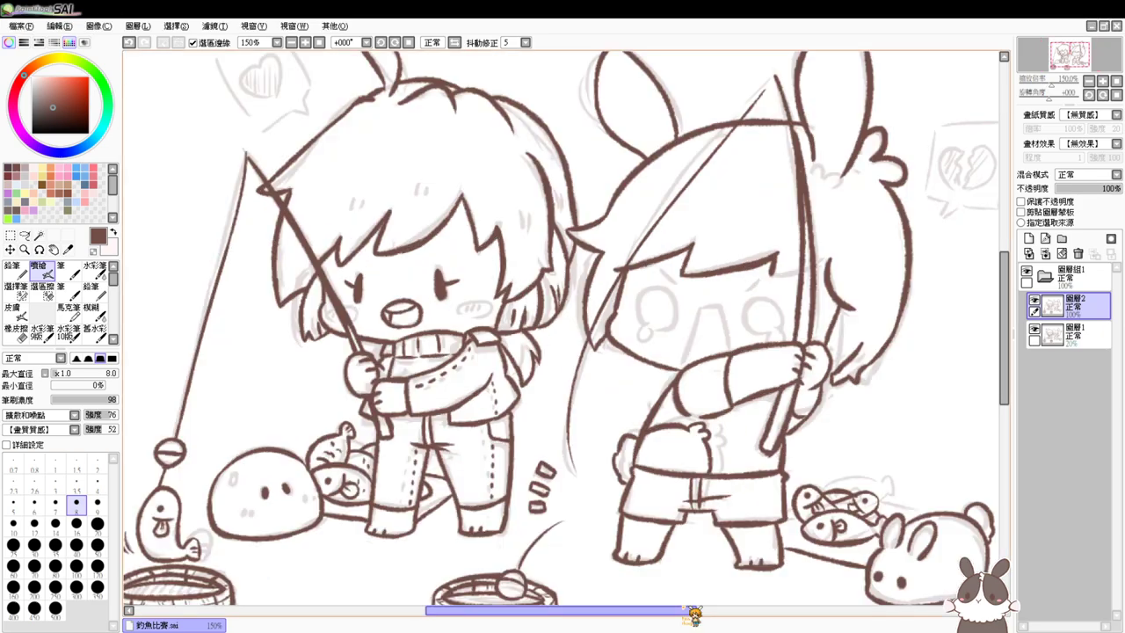
drag(572, 344, 584, 418)
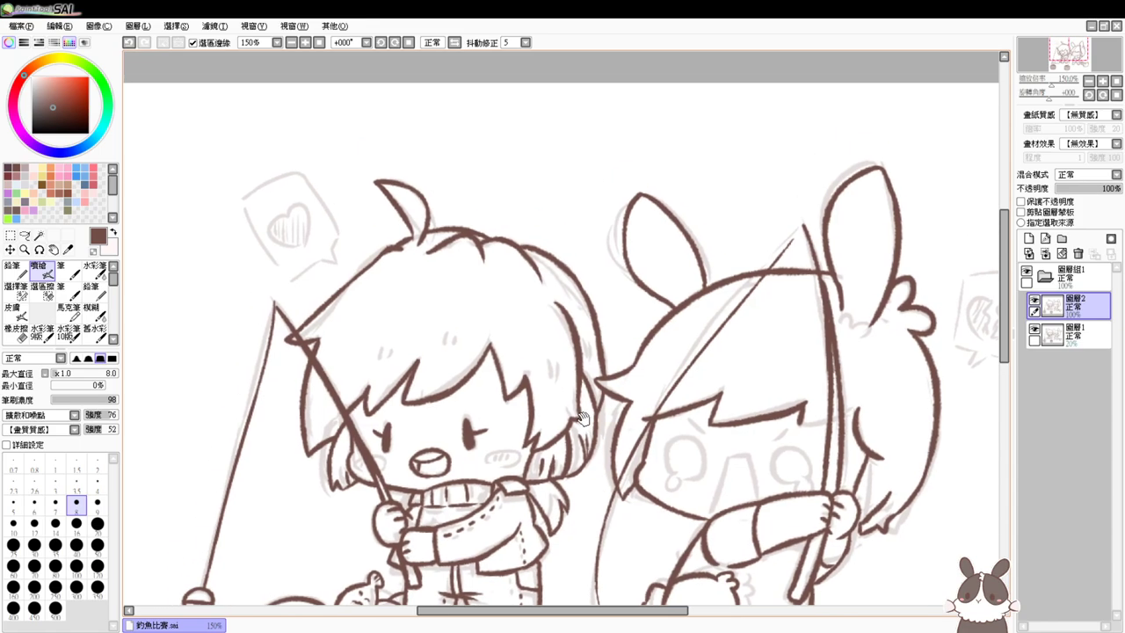
ctrl+alt+click(253, 235)
mouse_move(264, 242)
mouse_down()
mouse_move(246, 227)
mouse_move(286, 281)
mouse_up()
key(ctrl+z)
drag(241, 207, 286, 284)
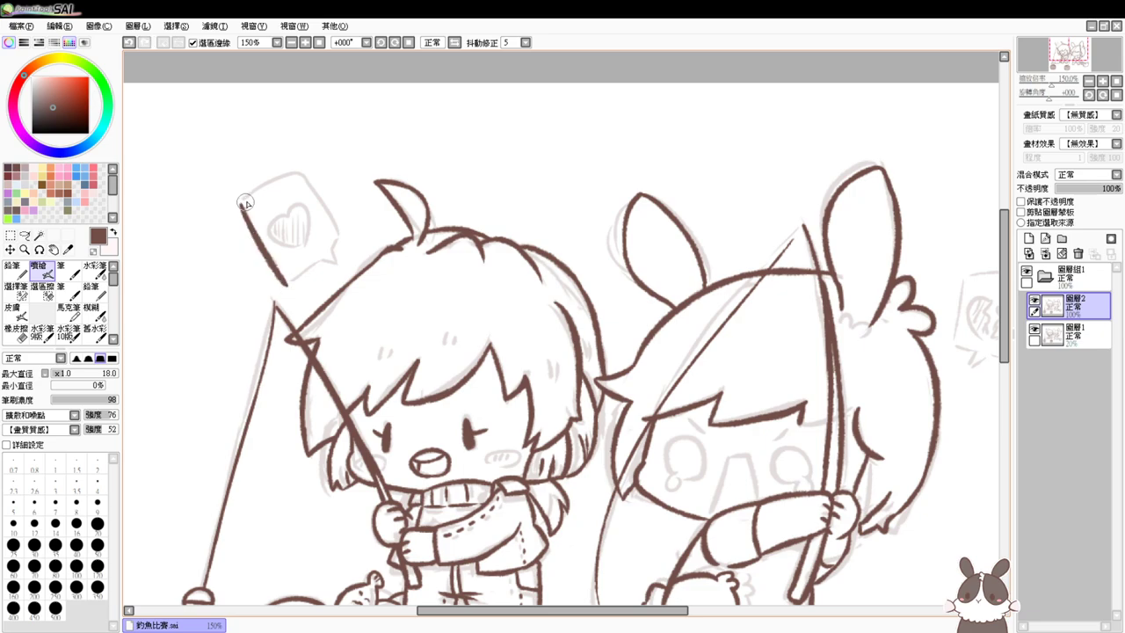
drag(241, 208, 306, 167)
key(ctrl+z)
mouse_move(241, 205)
mouse_down()
mouse_move(304, 170)
mouse_move(343, 239)
mouse_up()
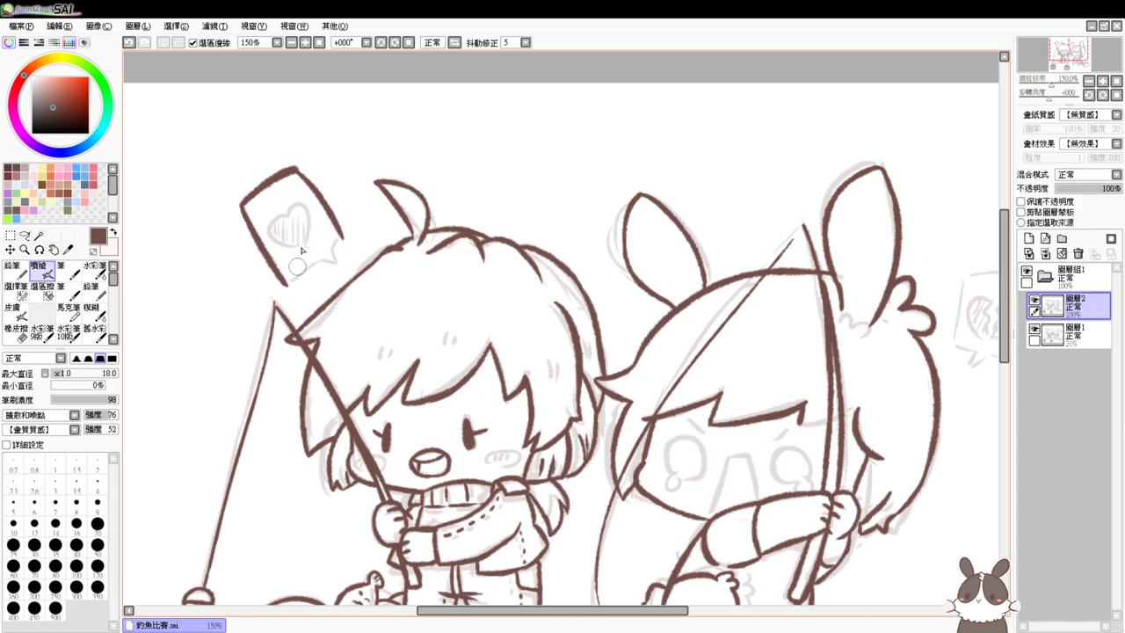
Ink the right edge of the heart bubble again and close its bottom edge with a small pointed tail
key(ctrl+z)
drag(297, 165, 336, 245)
mouse_move(281, 287)
mouse_down()
mouse_move(336, 253)
mouse_move(344, 266)
mouse_up()
key(ctrl+z)
key(ctrl+z)
key(ctrl+z)
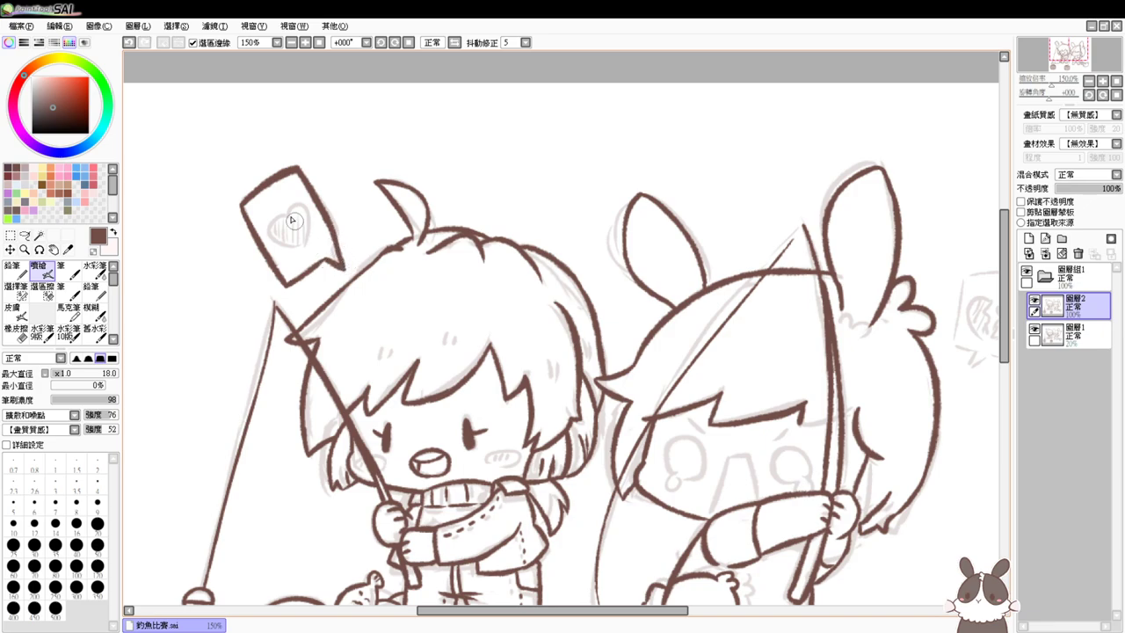
Ink the heart inside the left character's speech bubble
drag(286, 219, 307, 240)
key(ctrl+z)
key(ctrl+z)
drag(310, 244, 300, 245)
Ink both halves of the broken heart beside the rabbit-eared character, with zigzag cracks facing each other
drag(868, 329, 668, 353)
scroll(677, 365, up, 2)
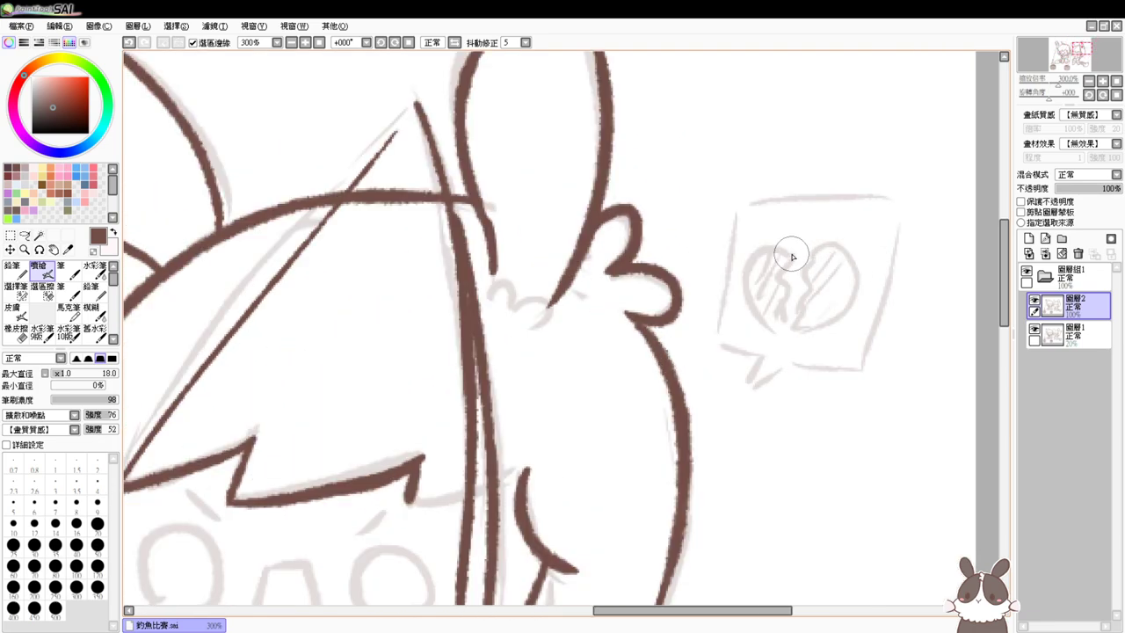
drag(789, 252, 800, 330)
key(ctrl+z)
mouse_move(789, 253)
mouse_down()
mouse_move(759, 312)
mouse_move(790, 329)
mouse_move(781, 270)
mouse_move(791, 332)
mouse_up()
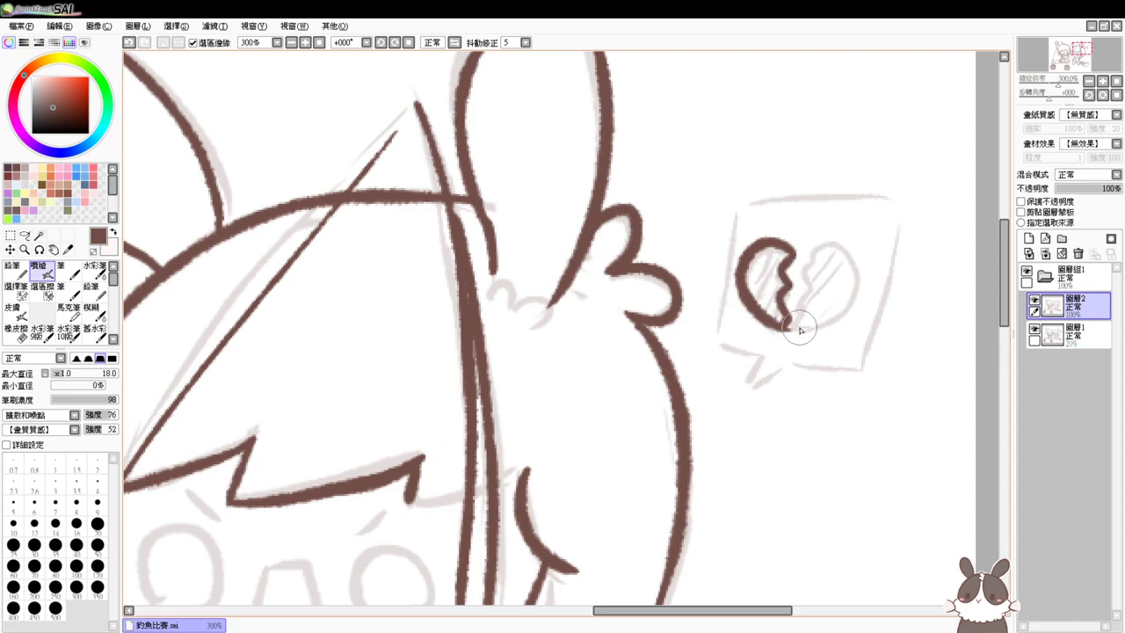
drag(812, 255, 798, 327)
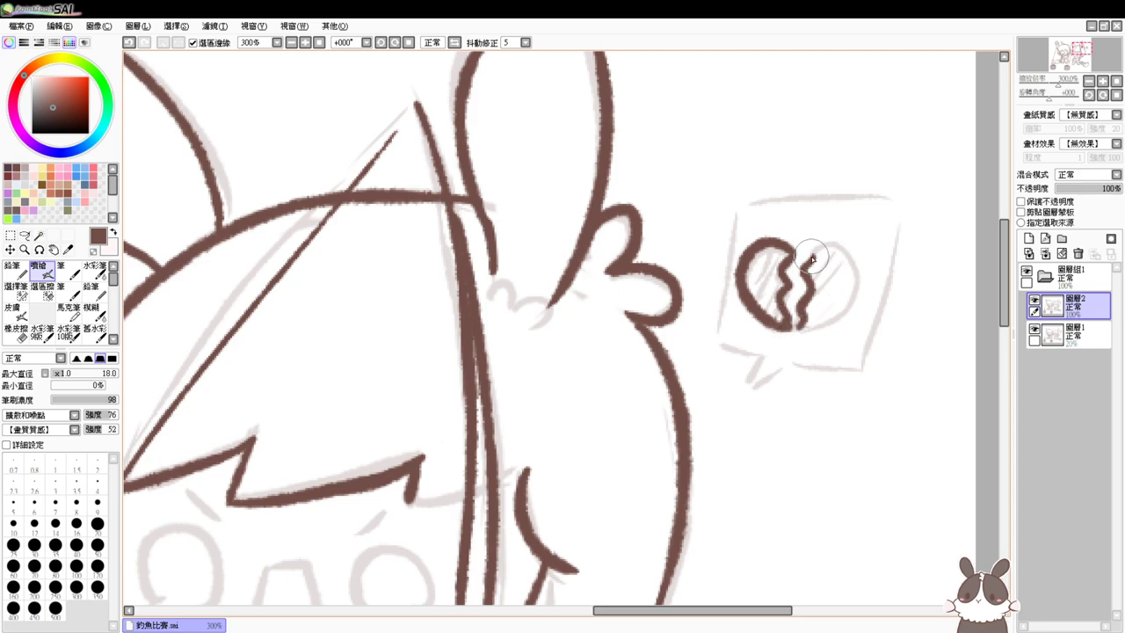
mouse_move(812, 252)
mouse_down()
mouse_move(845, 306)
mouse_move(801, 330)
mouse_up()
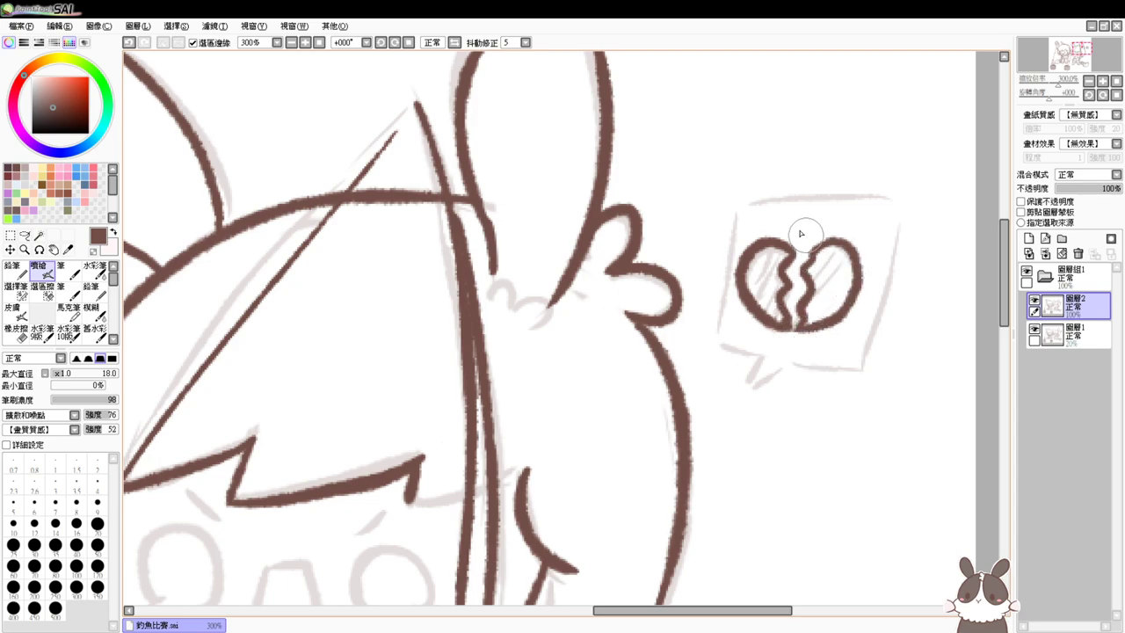
Ink the four-sided speech bubble around the broken heart, with a pointed tail at its lower left
drag(738, 209, 715, 345)
key(ctrl+z)
key(ctrl+y)
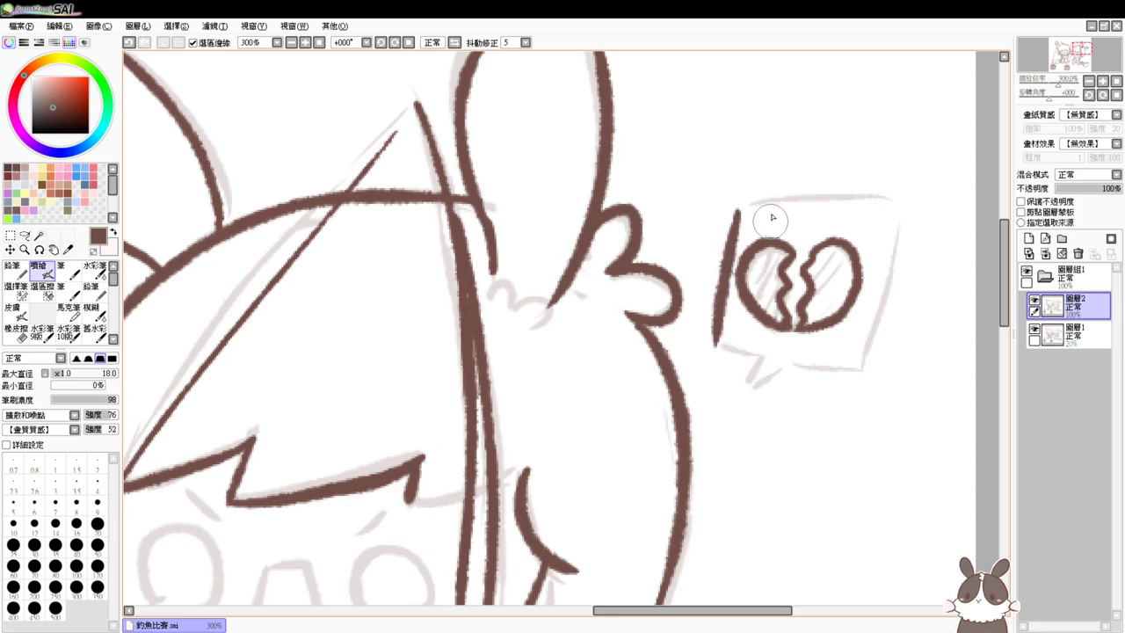
mouse_move(739, 211)
mouse_down()
mouse_move(896, 200)
mouse_move(857, 353)
mouse_up()
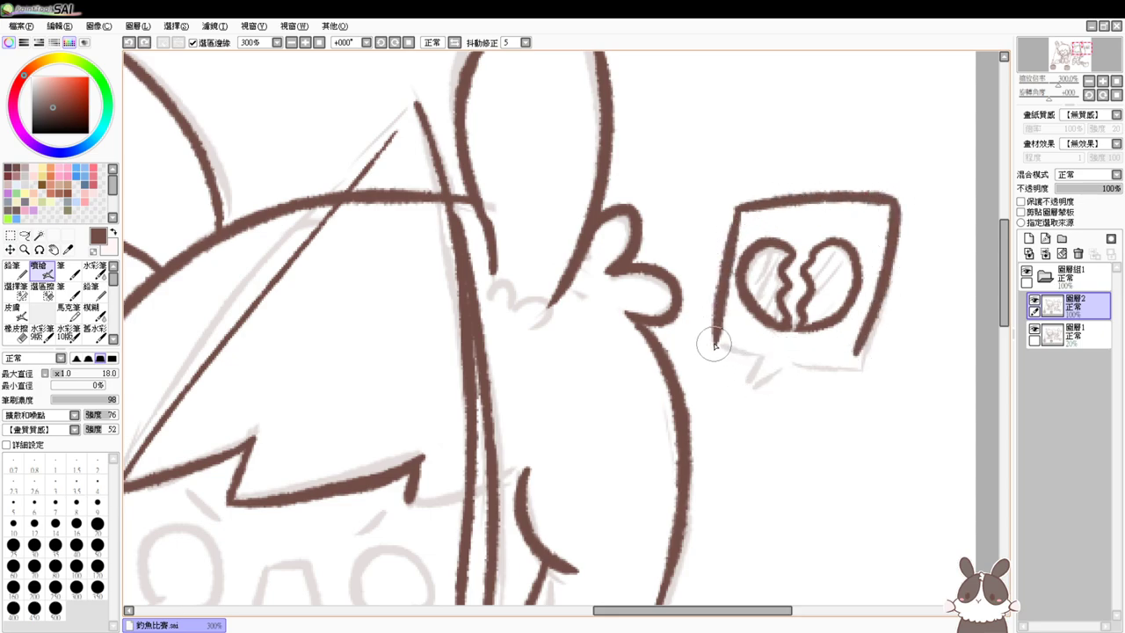
mouse_move(716, 339)
mouse_down()
mouse_move(711, 376)
mouse_move(736, 350)
mouse_move(854, 361)
mouse_up()
key(ctrl+z)
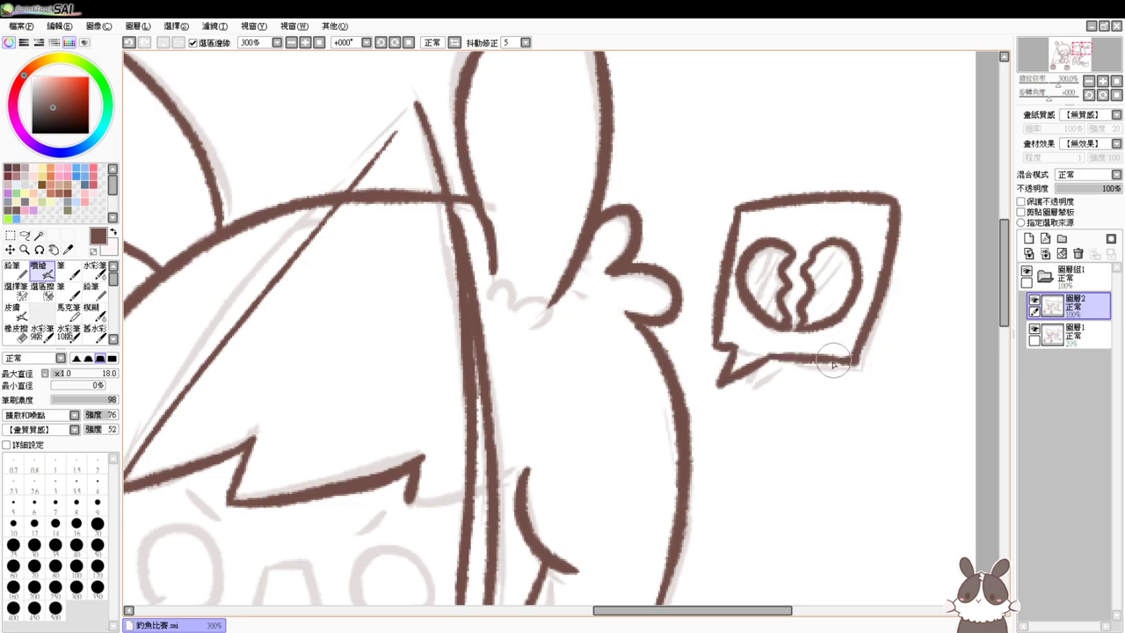
Ink the scalloped fur at the base of the rabbit-eared character's right ear and the round left eye with its teardrop
drag(659, 396, 859, 282)
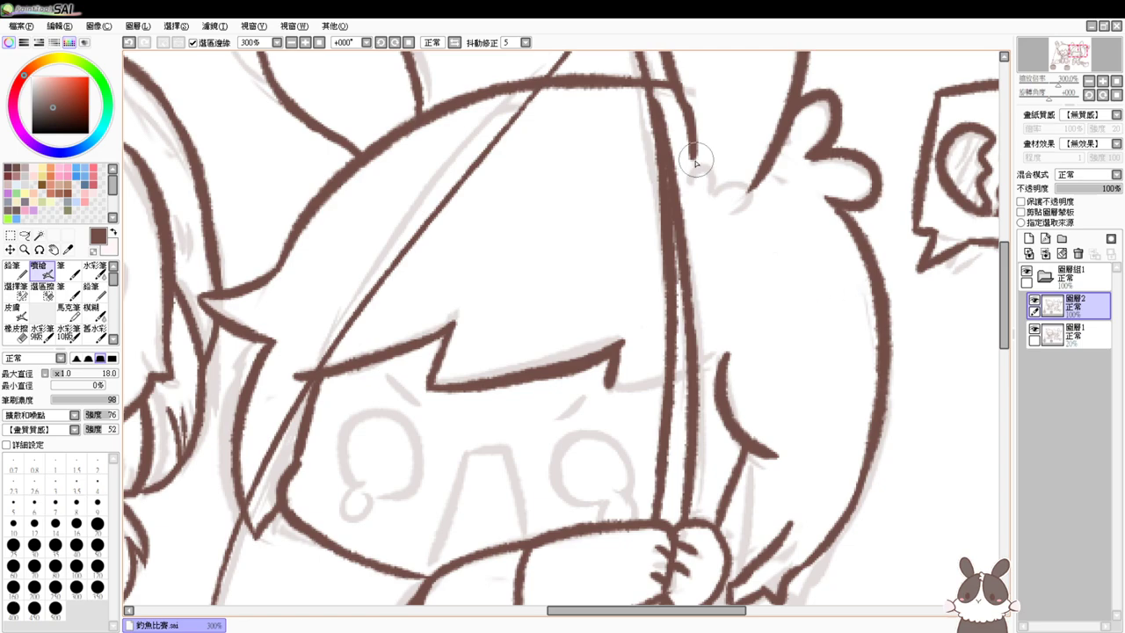
mouse_move(682, 174)
mouse_down()
mouse_move(708, 169)
mouse_move(758, 207)
mouse_up()
drag(612, 315, 702, 226)
mouse_move(443, 387)
mouse_down()
mouse_move(501, 382)
mouse_move(479, 403)
mouse_move(450, 386)
mouse_move(439, 348)
mouse_move(461, 396)
mouse_up()
key(ctrl+z)
key(ctrl+z)
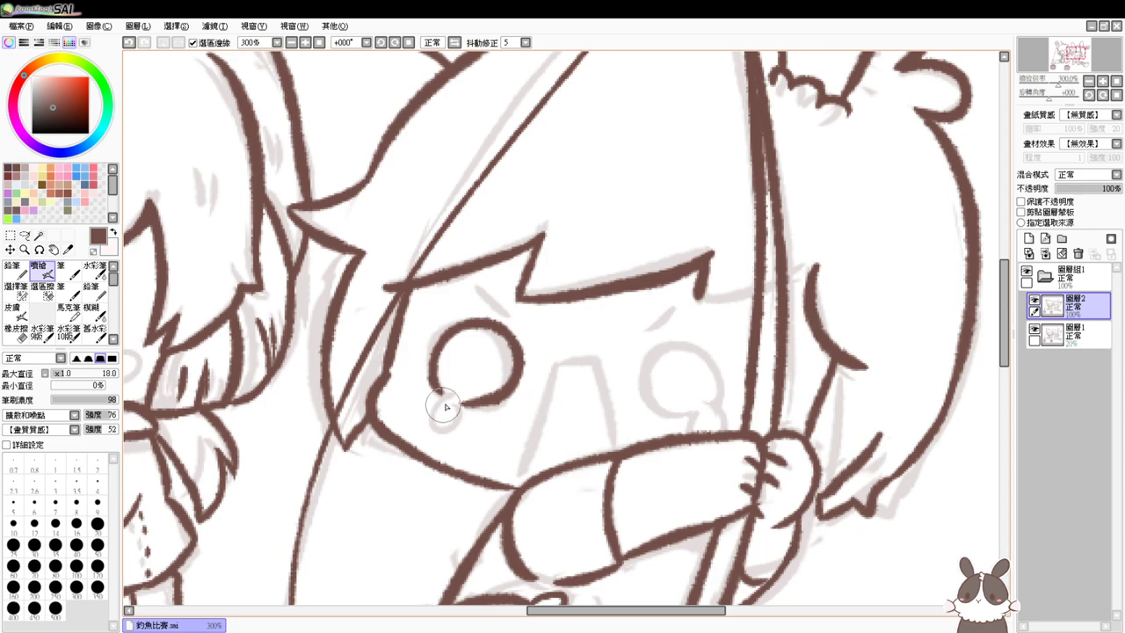
key(ctrl+z)
mouse_move(428, 403)
mouse_down()
mouse_move(431, 417)
mouse_move(456, 408)
mouse_up()
key(ctrl+z)
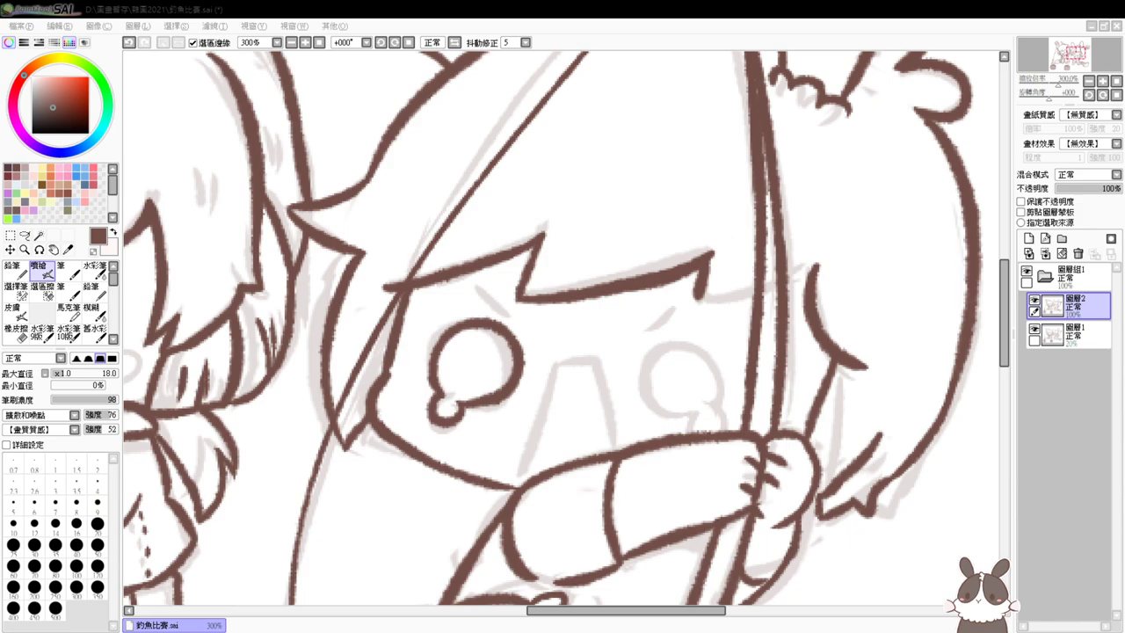
Ink the rabbit-eared character's round right eye beside the fishing rod, with a teardrop at its lower edge
key(alt+Tab)
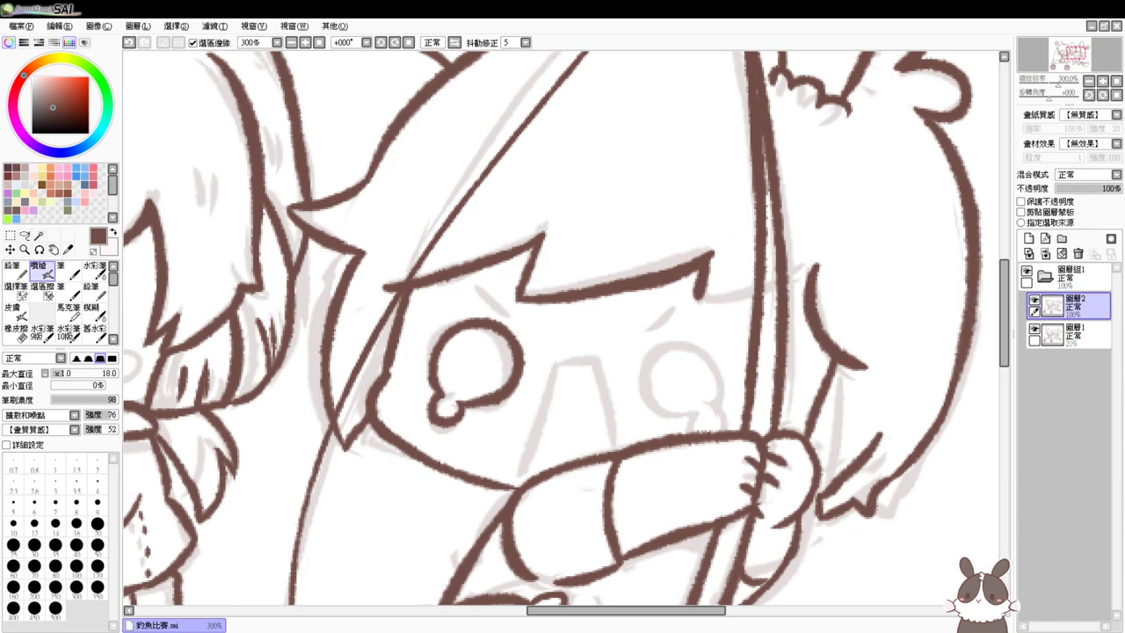
drag(1006, 356, 1005, 354)
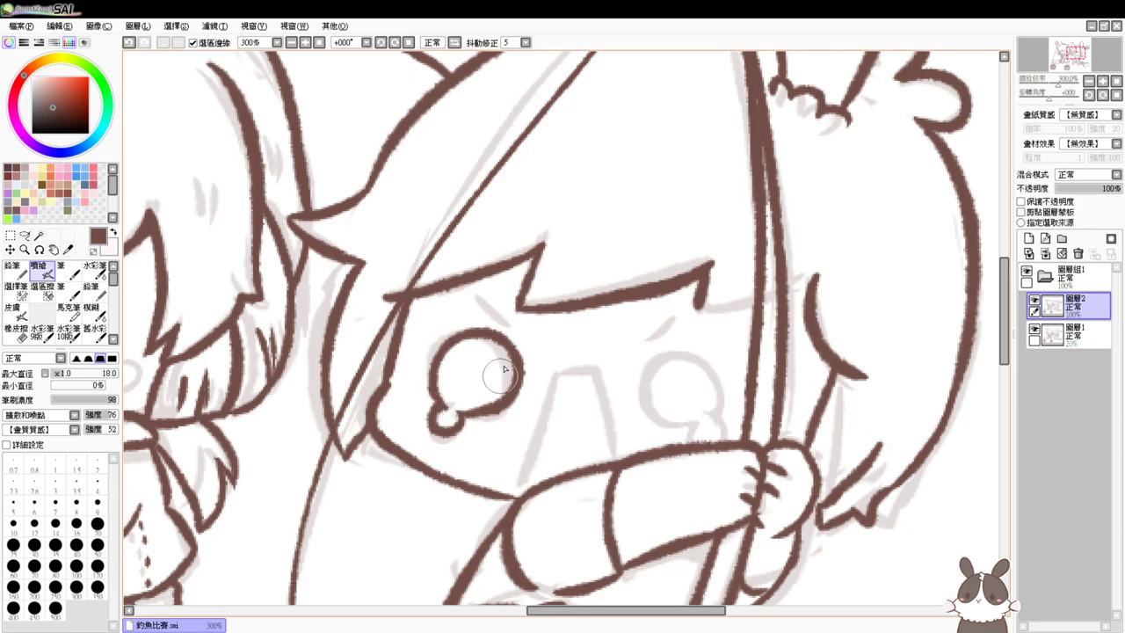
key(ctrl+z)
mouse_move(685, 427)
mouse_down()
mouse_move(653, 375)
mouse_move(733, 395)
mouse_move(685, 425)
mouse_move(646, 386)
mouse_move(740, 395)
mouse_move(703, 425)
mouse_move(640, 395)
mouse_move(733, 375)
mouse_move(700, 427)
mouse_move(667, 423)
mouse_move(669, 357)
mouse_move(715, 418)
mouse_move(647, 386)
mouse_move(734, 389)
mouse_move(704, 431)
mouse_move(650, 368)
mouse_move(706, 424)
mouse_up()
key(ctrl+z)
key(ctrl+z)
key(ctrl+z)
key(ctrl+z)
key(ctrl+z)
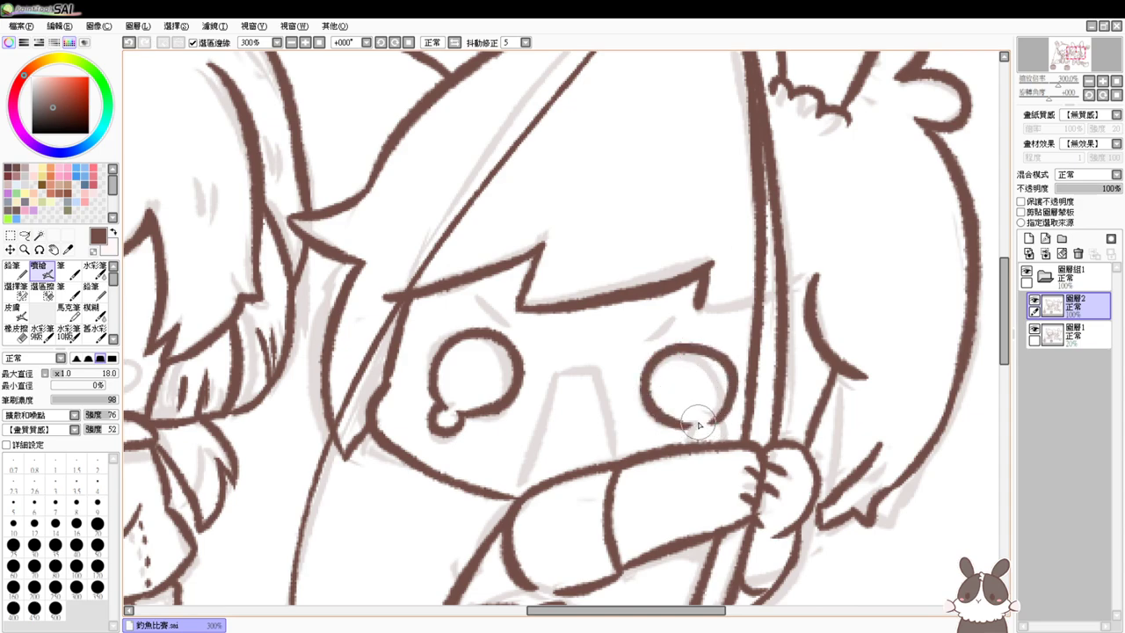
key(ctrl+z)
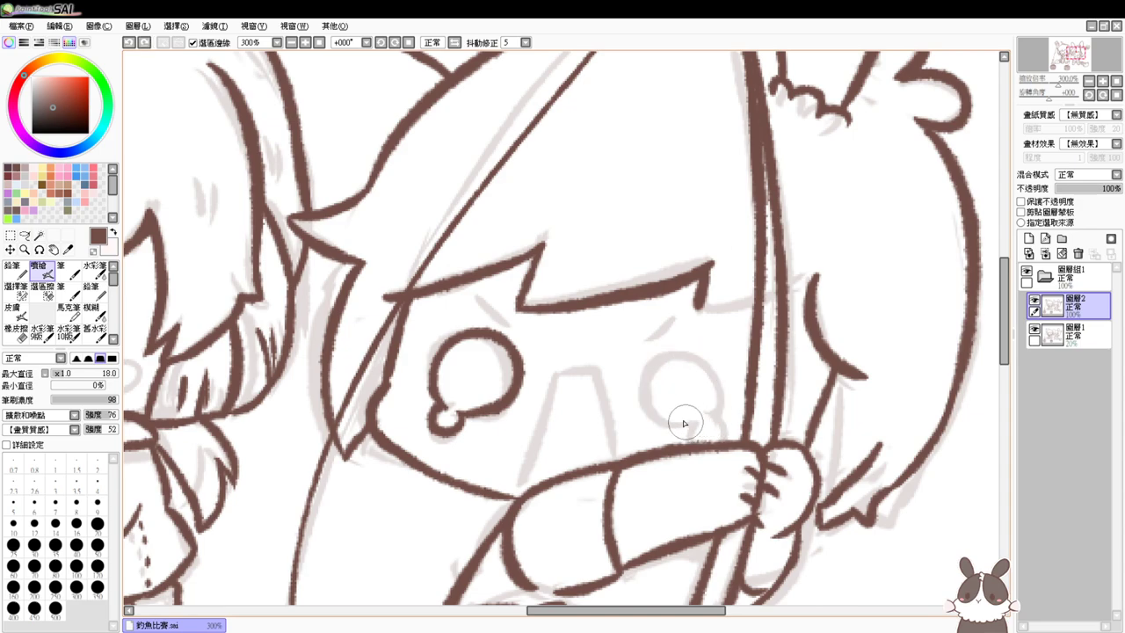
mouse_move(690, 428)
mouse_down()
mouse_move(672, 350)
mouse_move(718, 403)
mouse_move(652, 410)
mouse_move(711, 346)
mouse_move(706, 426)
mouse_up()
key(ctrl+z)
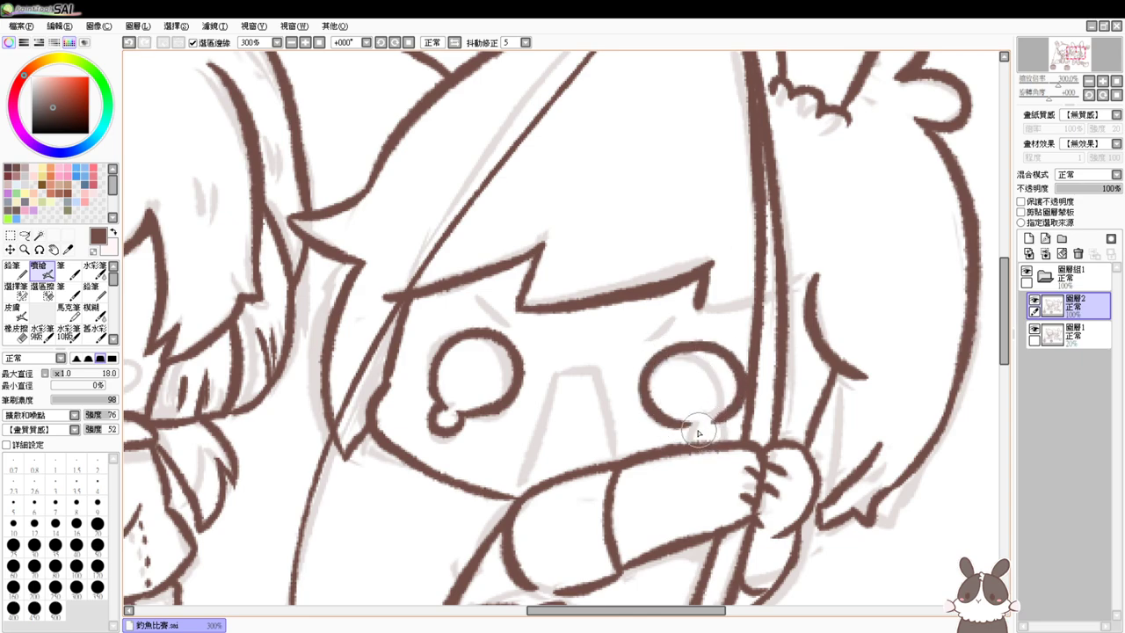
drag(689, 437, 714, 424)
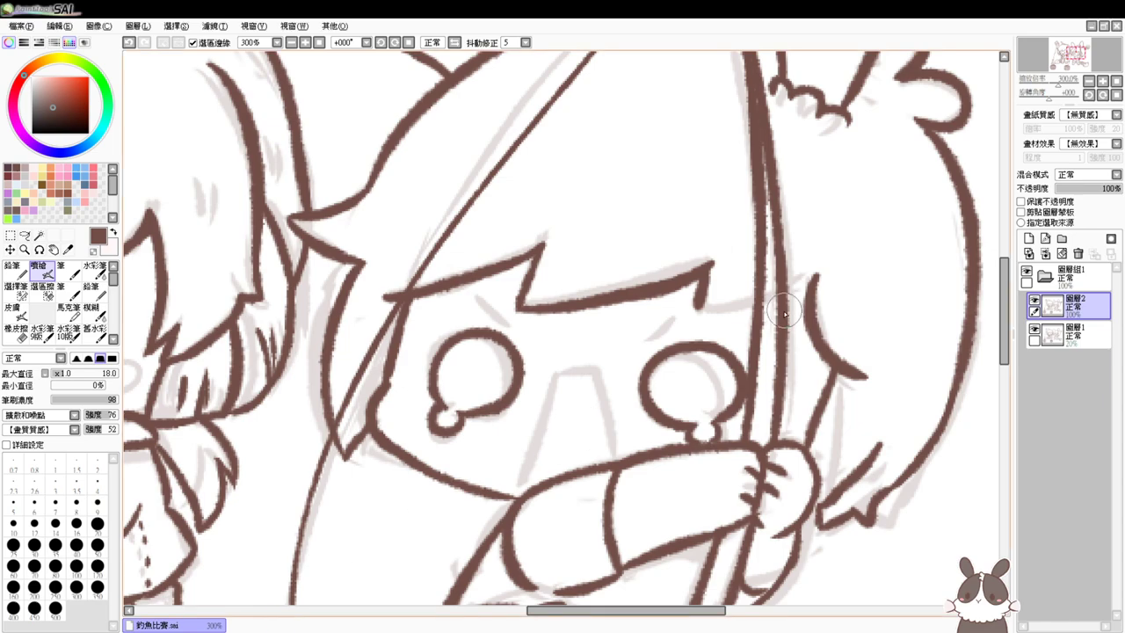
Extend the fringe line behind the fishing rod to meet the right side lock of hair
drag(701, 305, 757, 304)
key(ctrl+z)
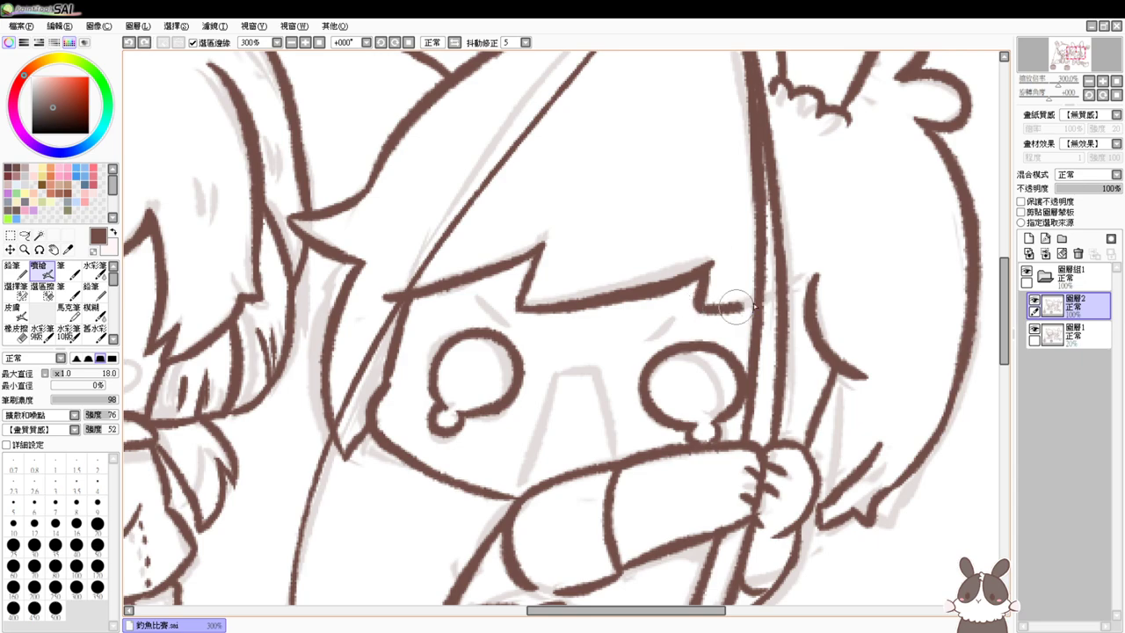
drag(814, 280, 783, 296)
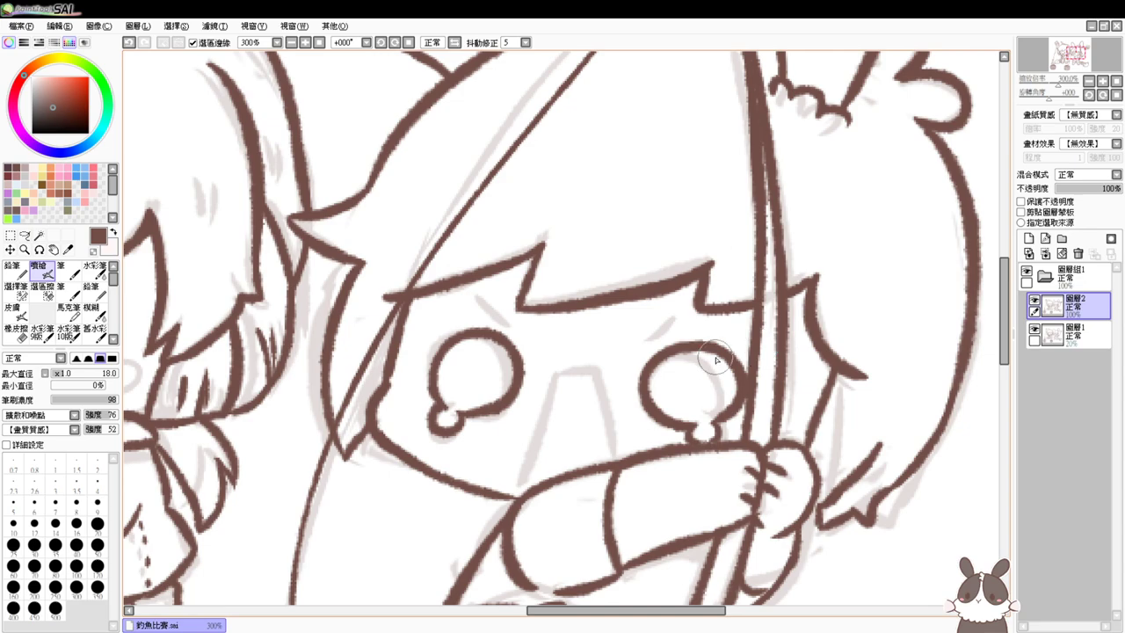
Ink the rabbit-eared character's two slanted eyebrows and the two short frown creases between them
drag(477, 296, 518, 322)
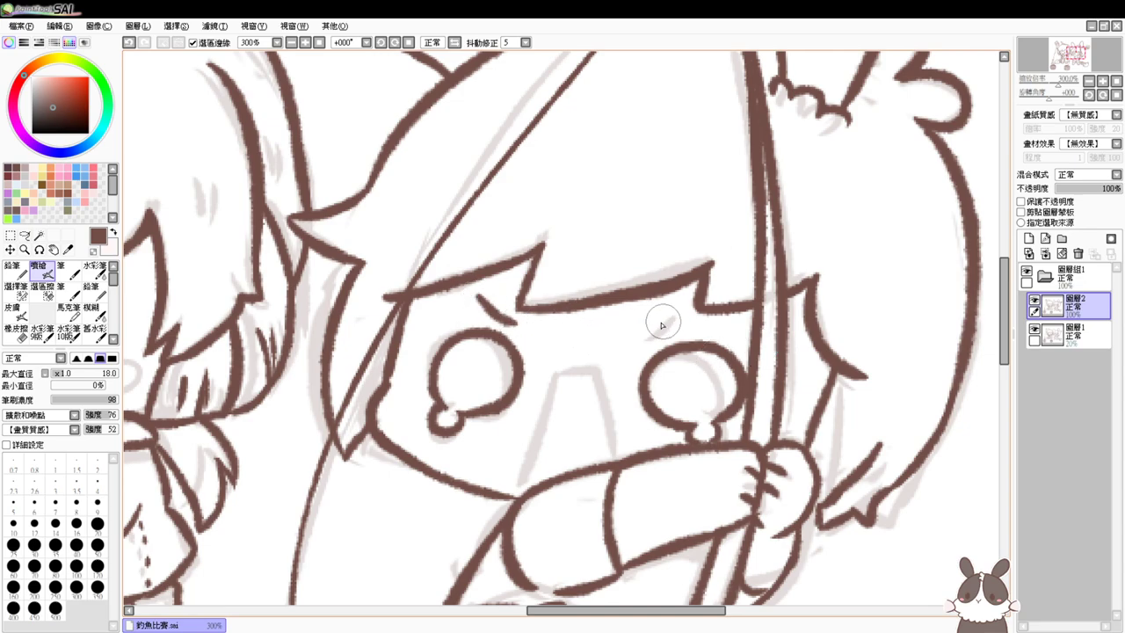
drag(642, 327, 686, 314)
drag(572, 327, 590, 339)
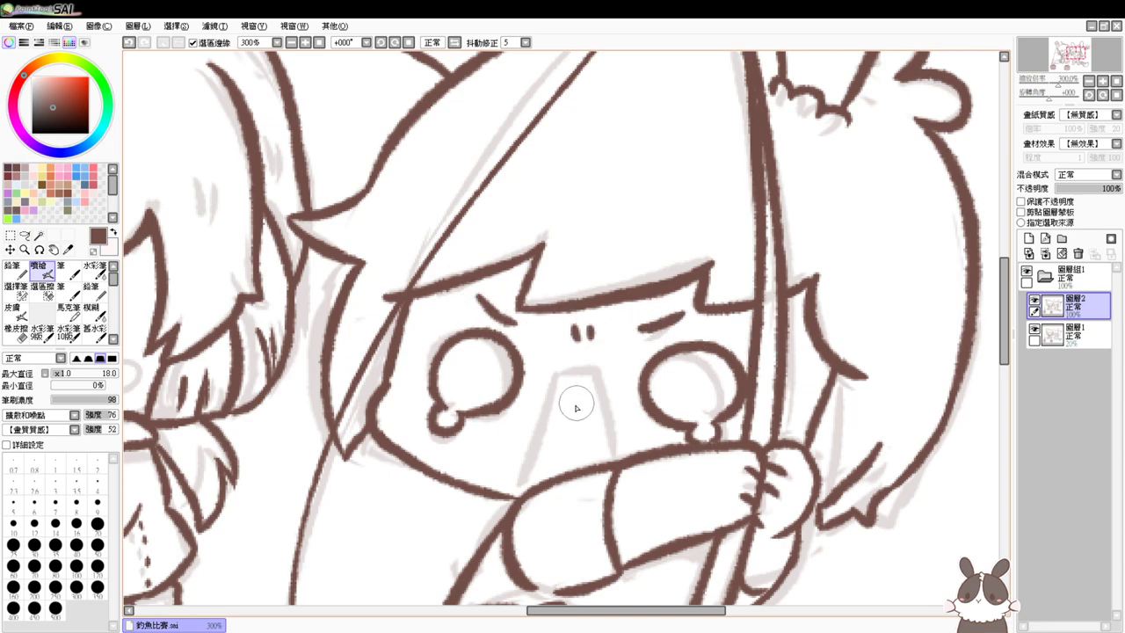
Ink the rabbit-eared character's tall open crying mouth down to the raised sleeve
drag(555, 384, 513, 488)
key(ctrl+z)
drag(555, 369, 537, 479)
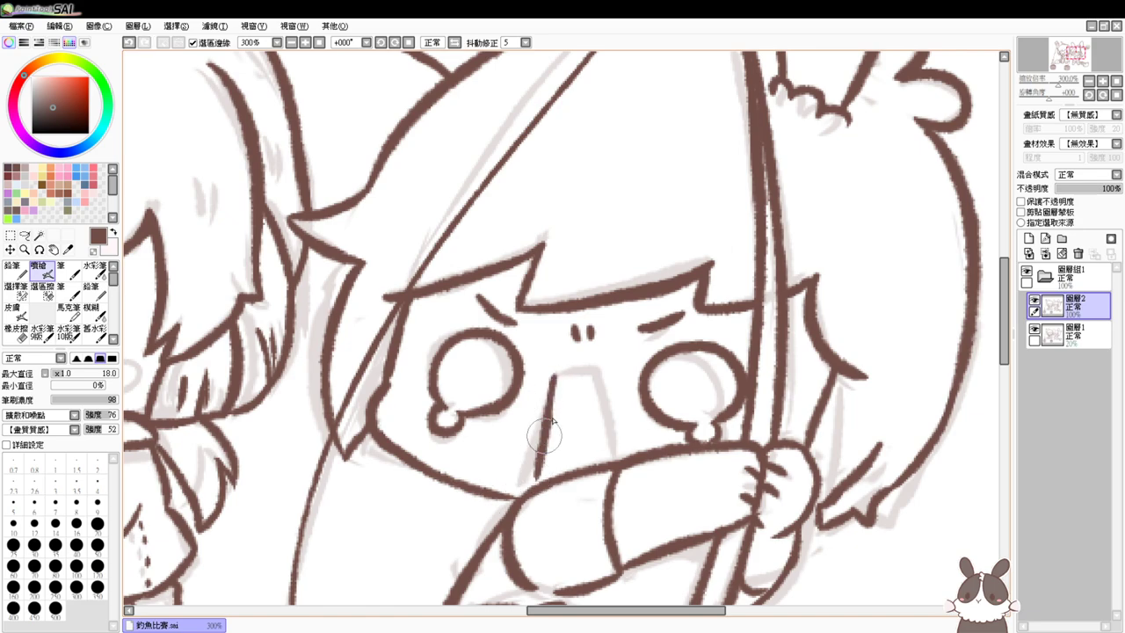
mouse_move(552, 370)
mouse_down()
mouse_move(607, 376)
mouse_move(609, 450)
mouse_up()
key(ctrl+z)
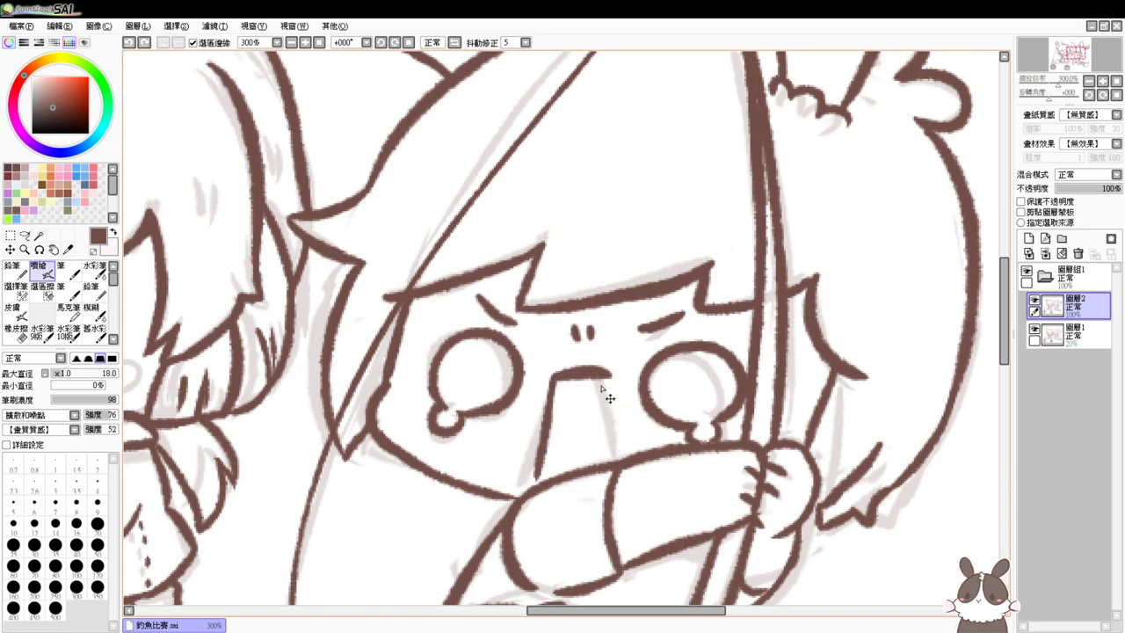
key(ctrl+z)
mouse_move(554, 374)
mouse_down()
mouse_move(603, 375)
mouse_move(615, 459)
mouse_up()
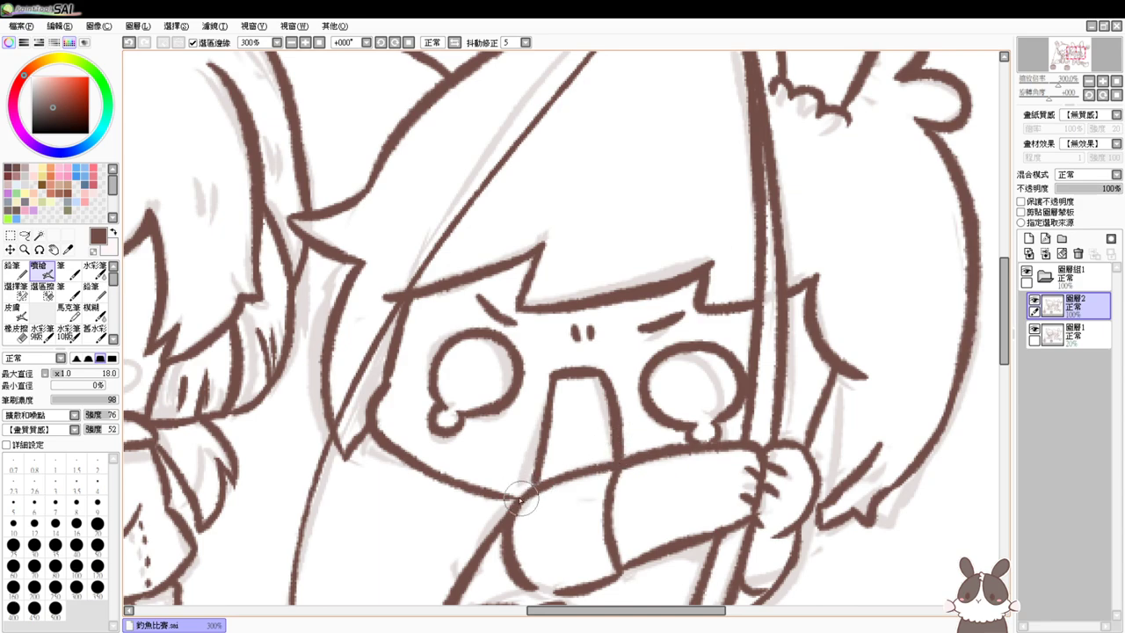
Check the line art on the full canvas by hiding the sketch layer 圖層1 and showing it again
click(319, 43)
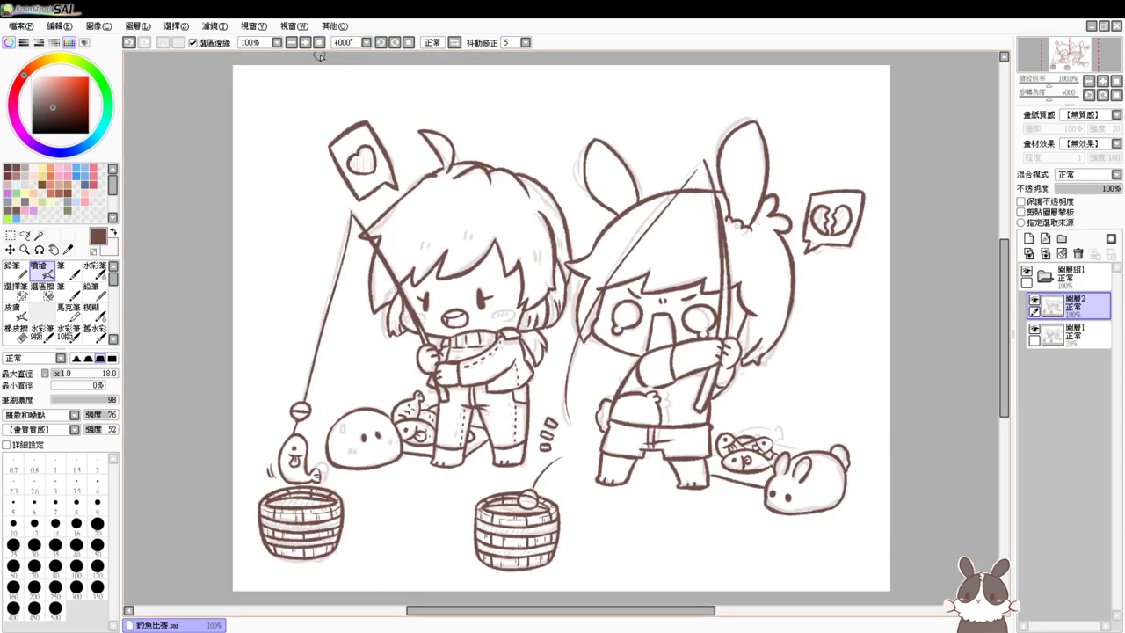
click(1048, 338)
click(1034, 329)
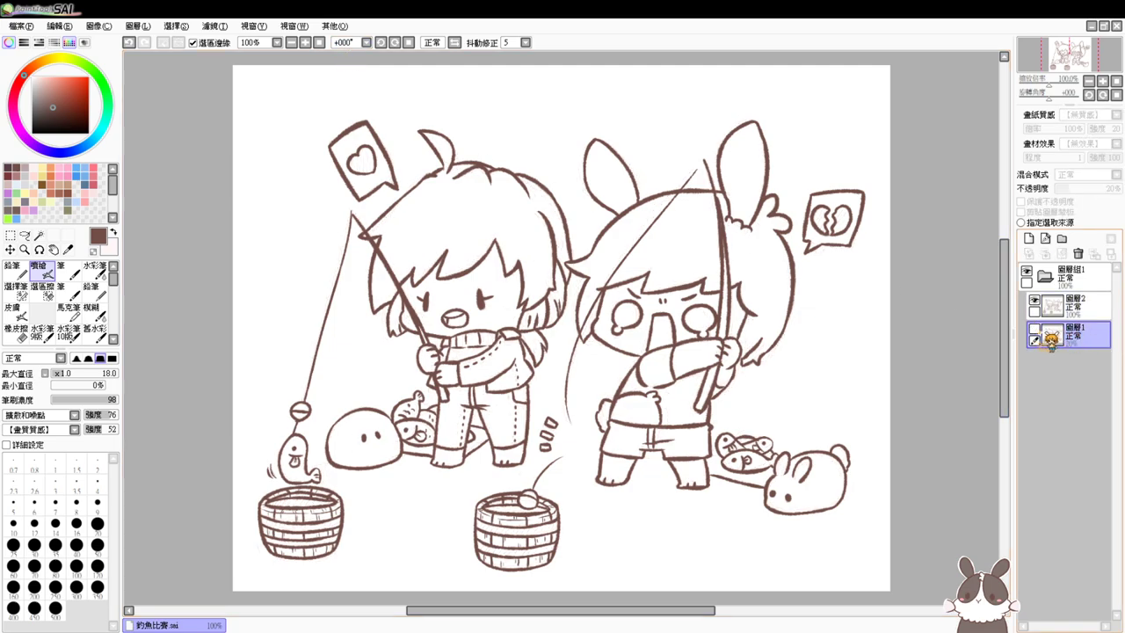
click(1035, 329)
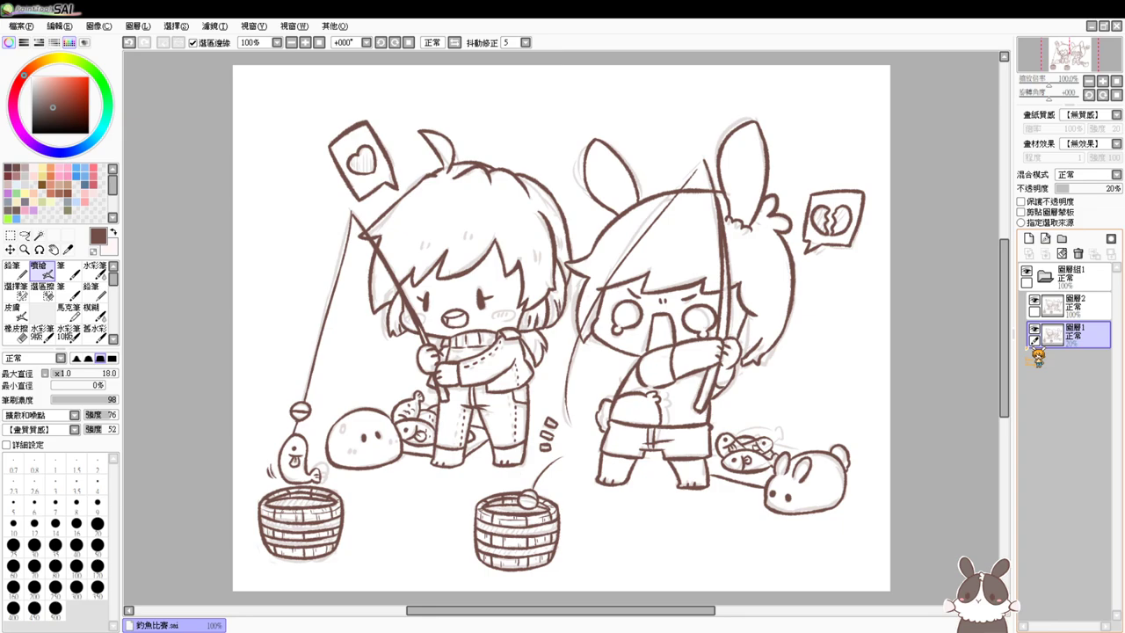
Activate layer 圖層2 and fill in the line junctions around the rabbit-eared character's fist, sleeve and rod handle
key(Page_Up)
key(Page_Up)
key(Page_Up)
drag(859, 473, 278, 341)
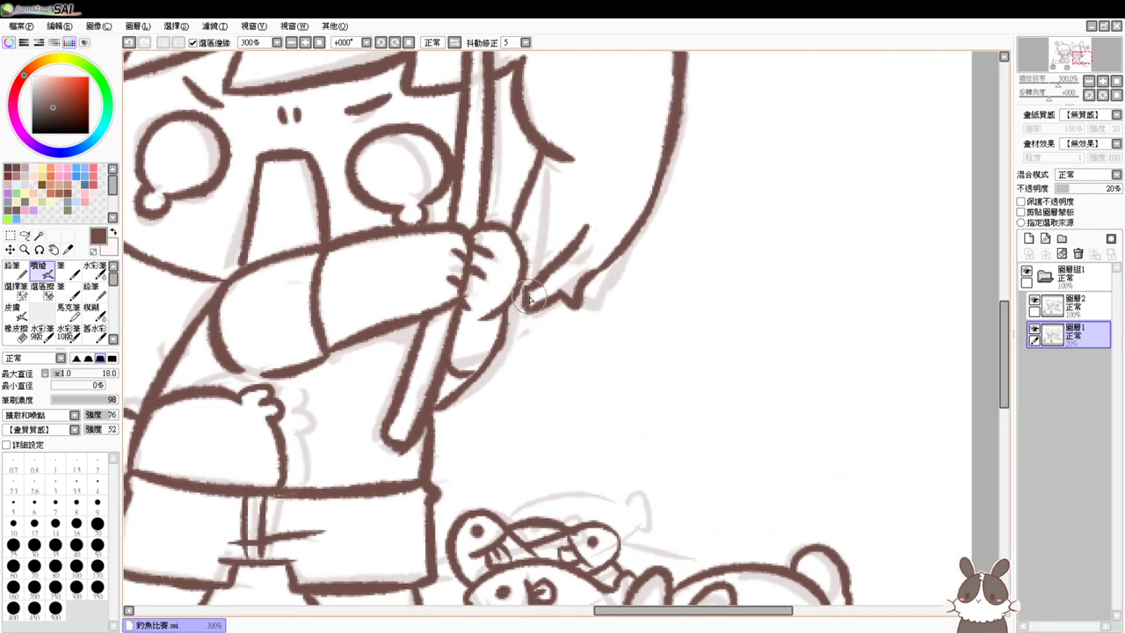
click(1074, 305)
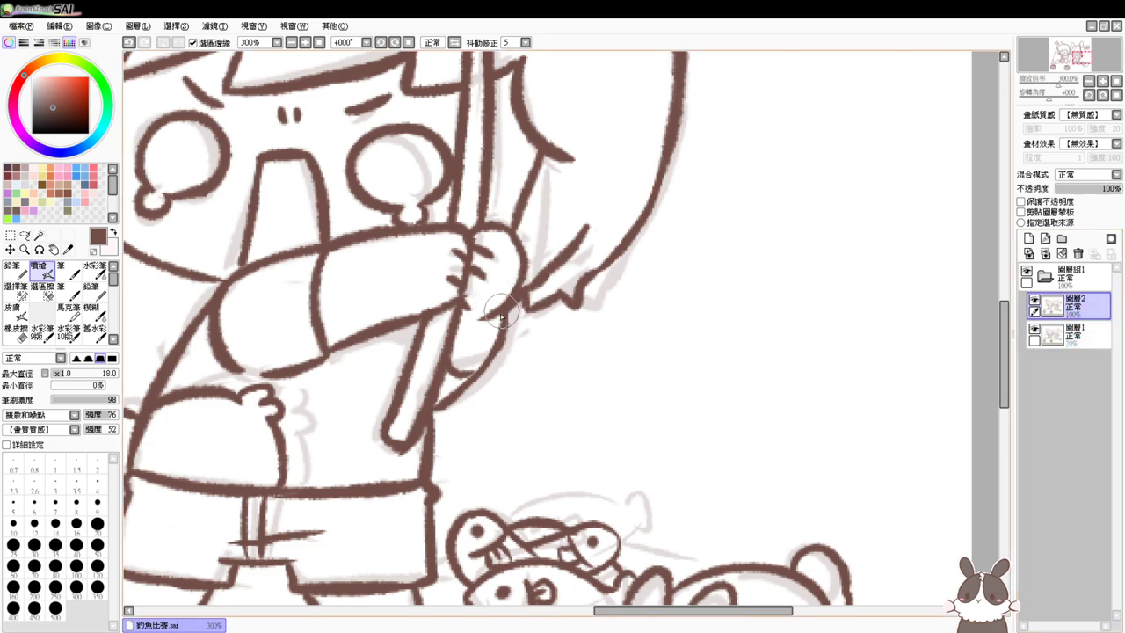
mouse_move(501, 317)
mouse_down()
mouse_move(528, 300)
mouse_move(623, 412)
mouse_up()
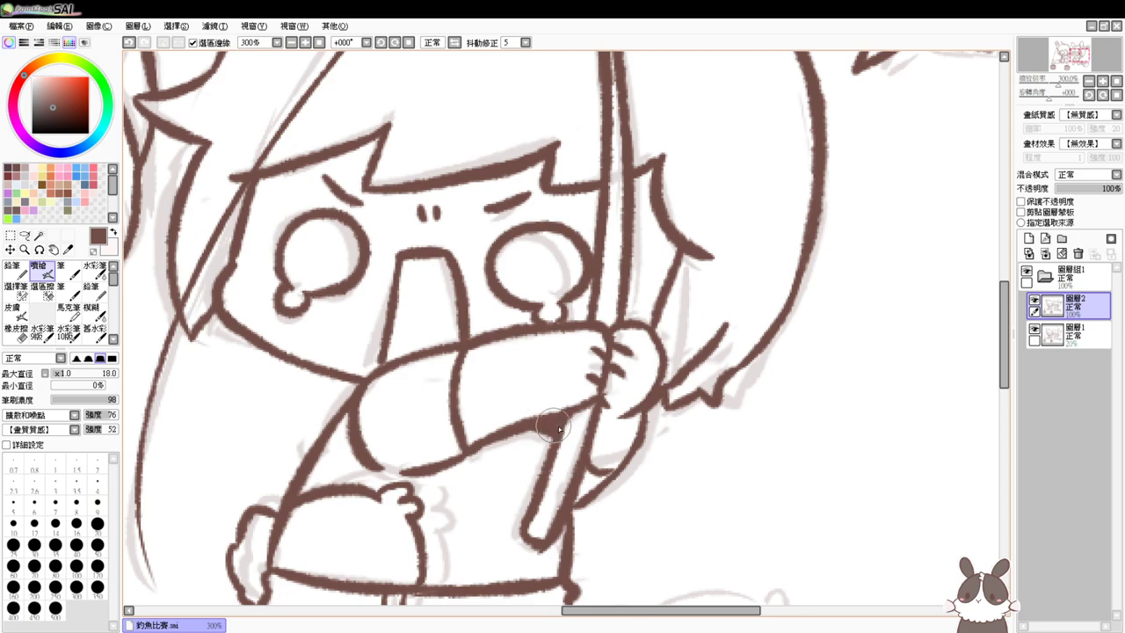
mouse_move(489, 465)
mouse_down()
mouse_move(536, 488)
mouse_move(554, 526)
mouse_up()
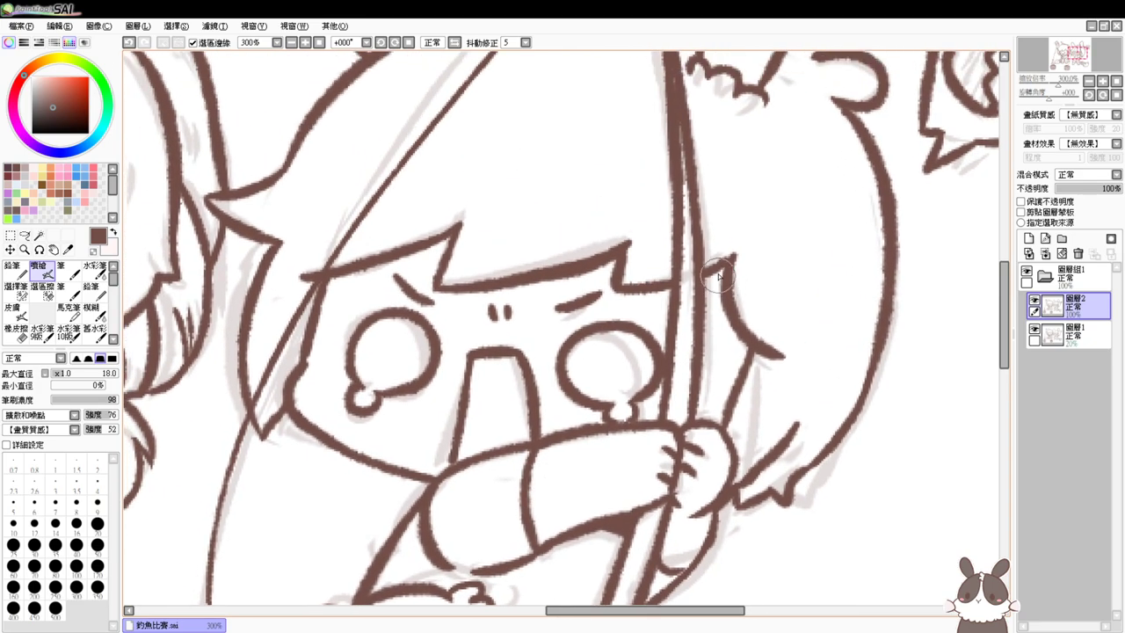
Thicken the sharp corners of both characters' fringes and the rabbit-eared character's hair lock beside the rod
mouse_move(731, 255)
mouse_down()
mouse_move(714, 269)
mouse_move(721, 331)
mouse_move(791, 390)
mouse_up()
drag(638, 333, 733, 301)
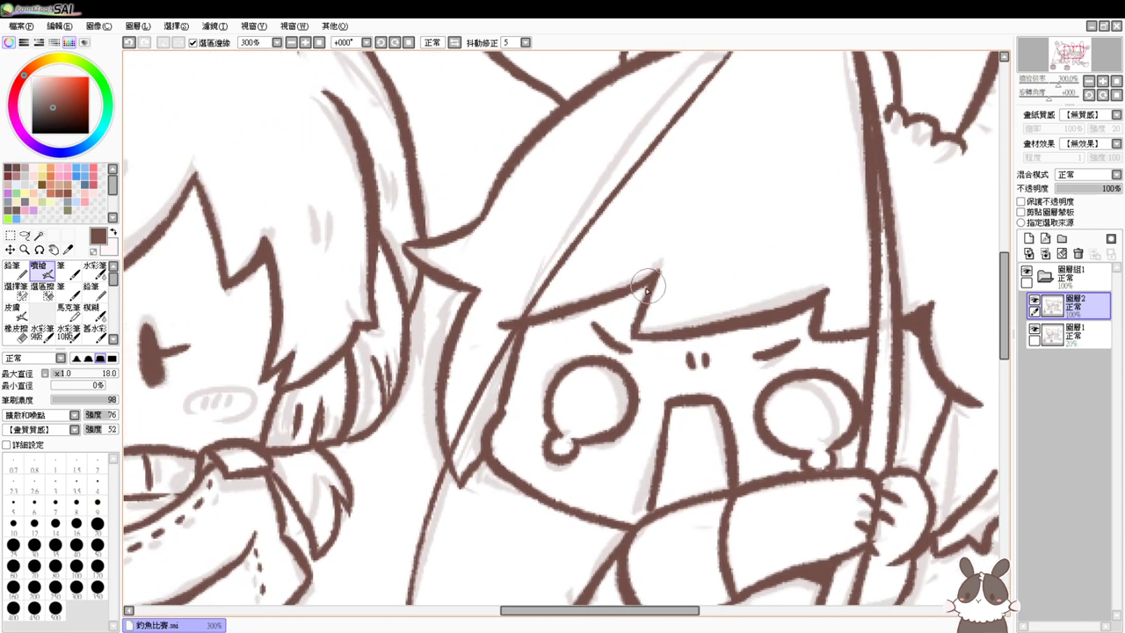
drag(648, 287, 608, 301)
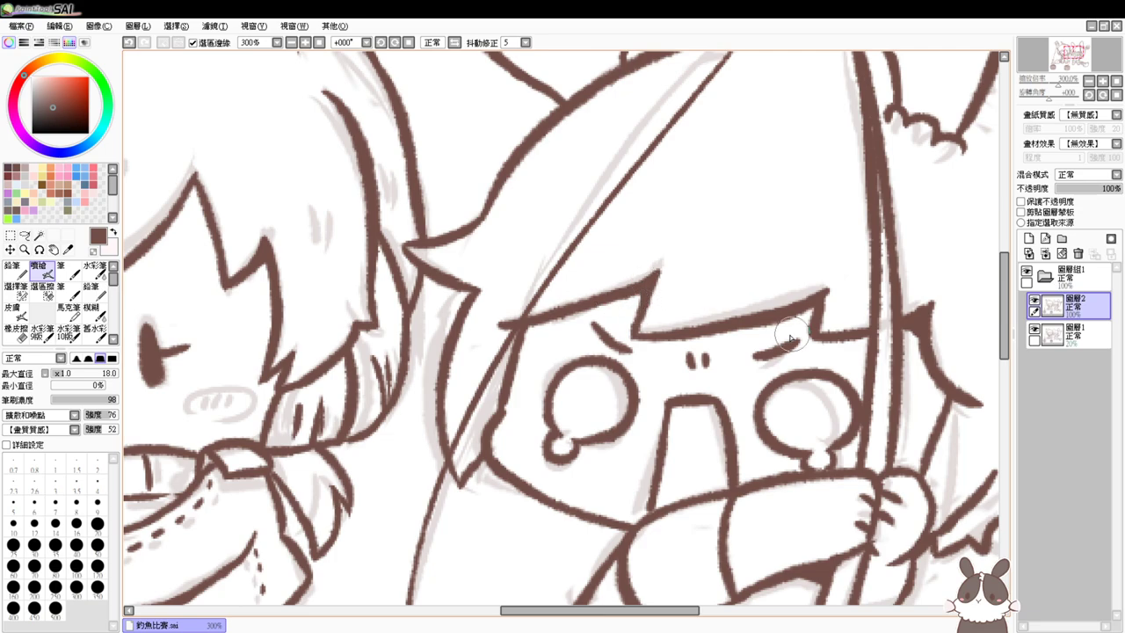
mouse_move(715, 358)
mouse_down()
mouse_move(785, 319)
mouse_move(777, 356)
mouse_move(747, 364)
mouse_move(710, 408)
mouse_up()
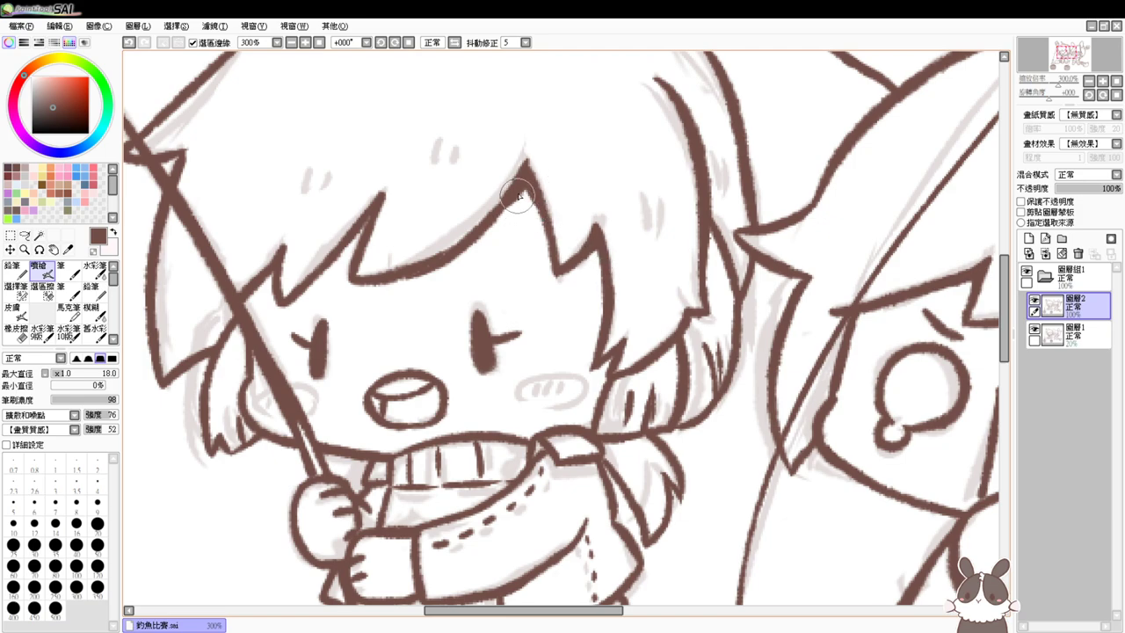
drag(518, 196, 489, 224)
mouse_move(466, 270)
mouse_down()
mouse_move(503, 276)
mouse_move(500, 268)
mouse_up()
key(ctrl+z)
key(ctrl+z)
key(ctrl+z)
mouse_move(302, 285)
mouse_down()
mouse_move(328, 299)
mouse_move(294, 277)
mouse_move(326, 267)
mouse_up()
key(ctrl+z)
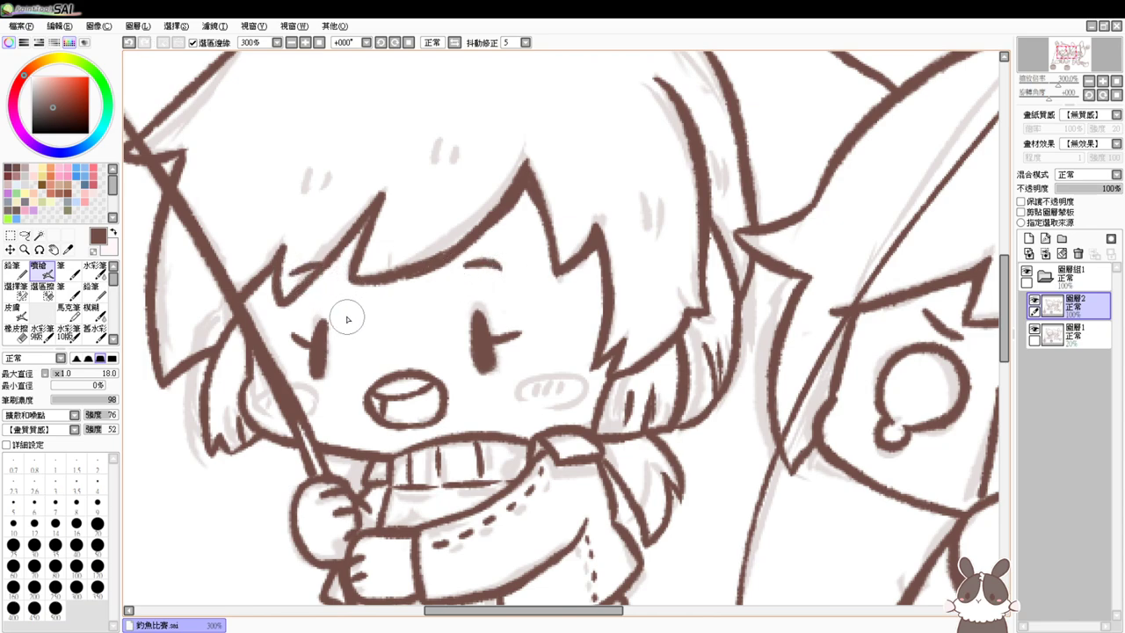
click(318, 43)
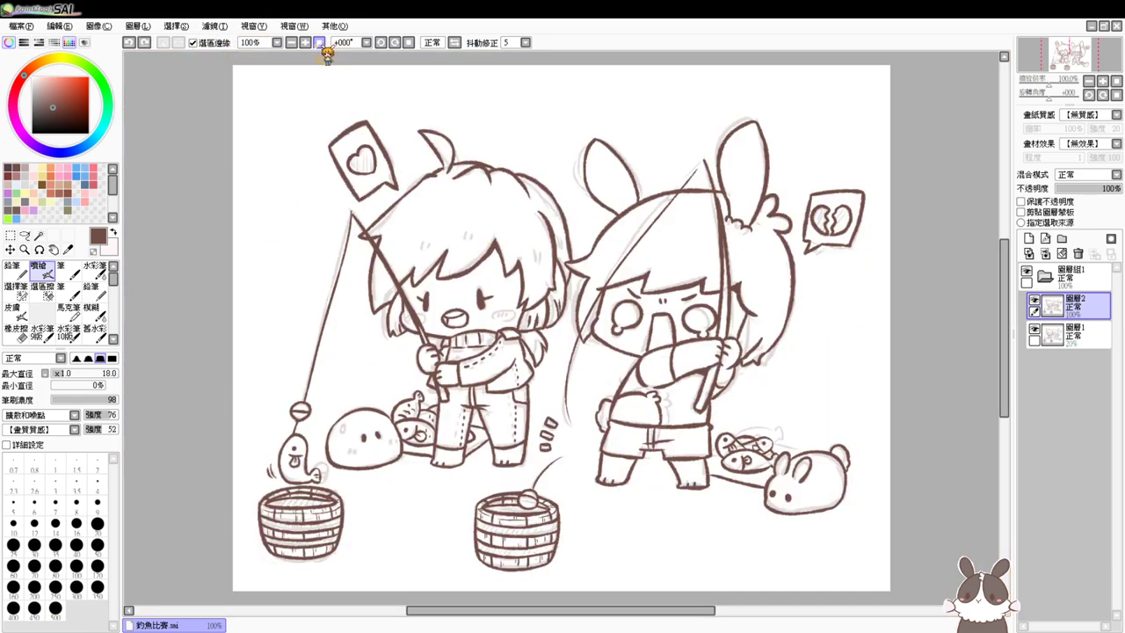
click(305, 43)
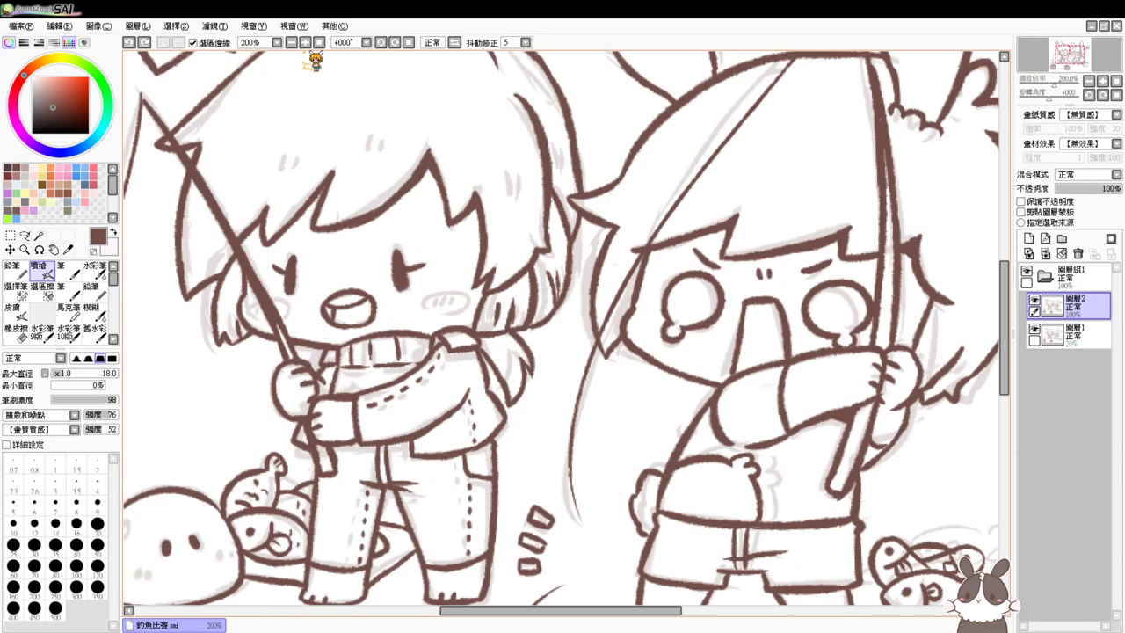
drag(530, 261, 544, 294)
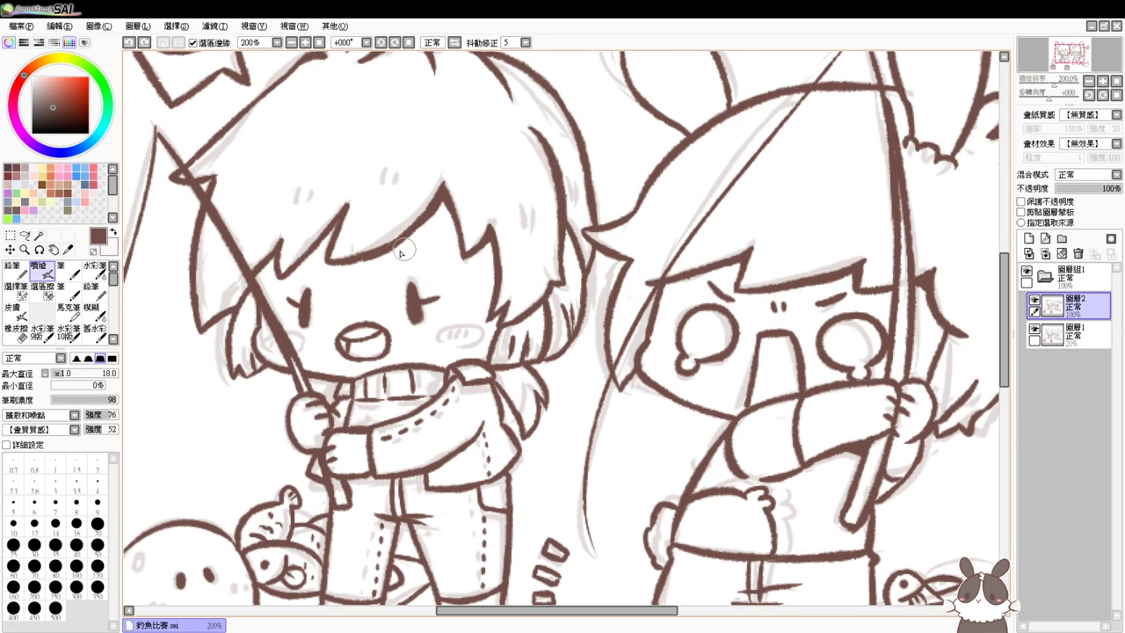
drag(403, 275, 425, 290)
key(ctrl+z)
key(ctrl+z)
key(ctrl+z)
drag(411, 247, 432, 257)
key(ctrl+z)
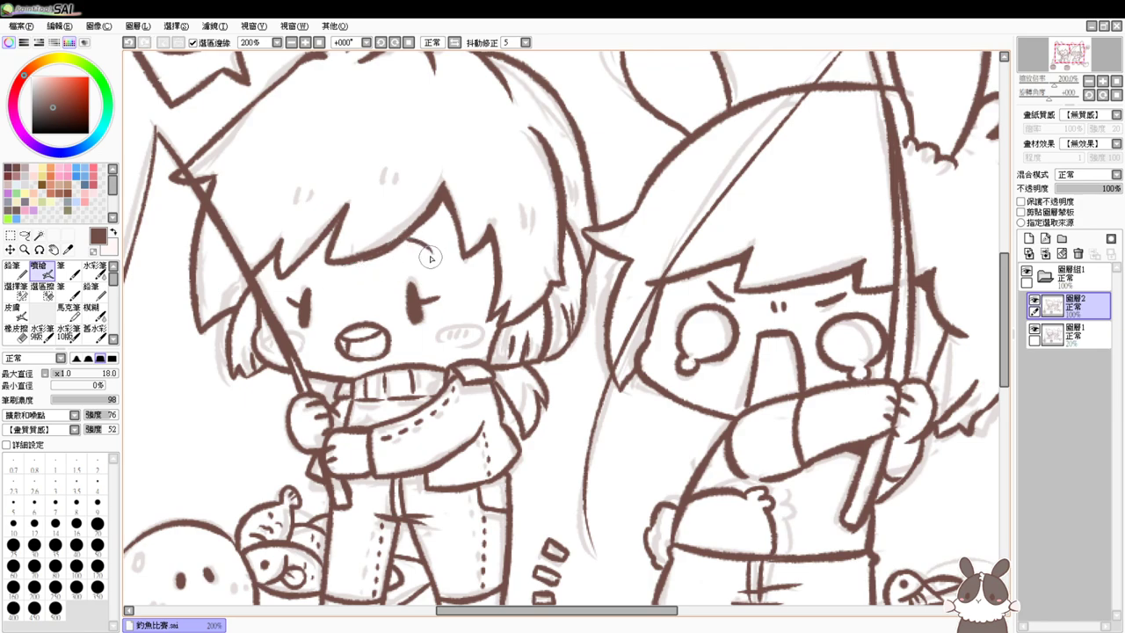
key(ctrl+z)
drag(403, 220, 427, 239)
key(ctrl+z)
Ink the smiling character's two short eyebrows across the upper part of the fringe
drag(289, 221, 314, 219)
drag(403, 211, 428, 226)
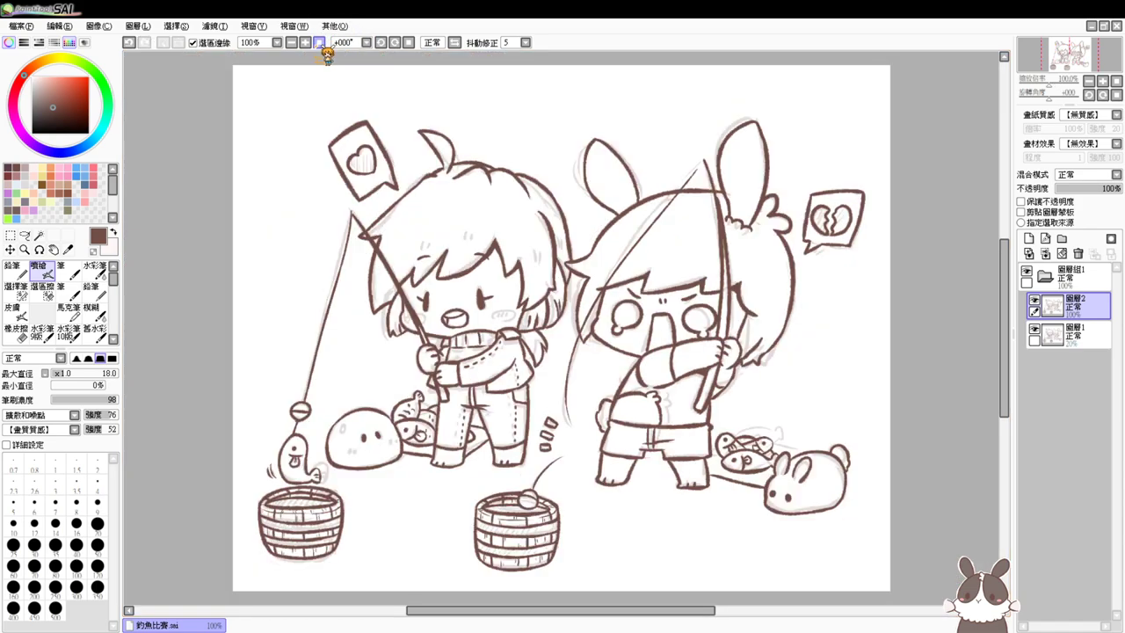
click(319, 42)
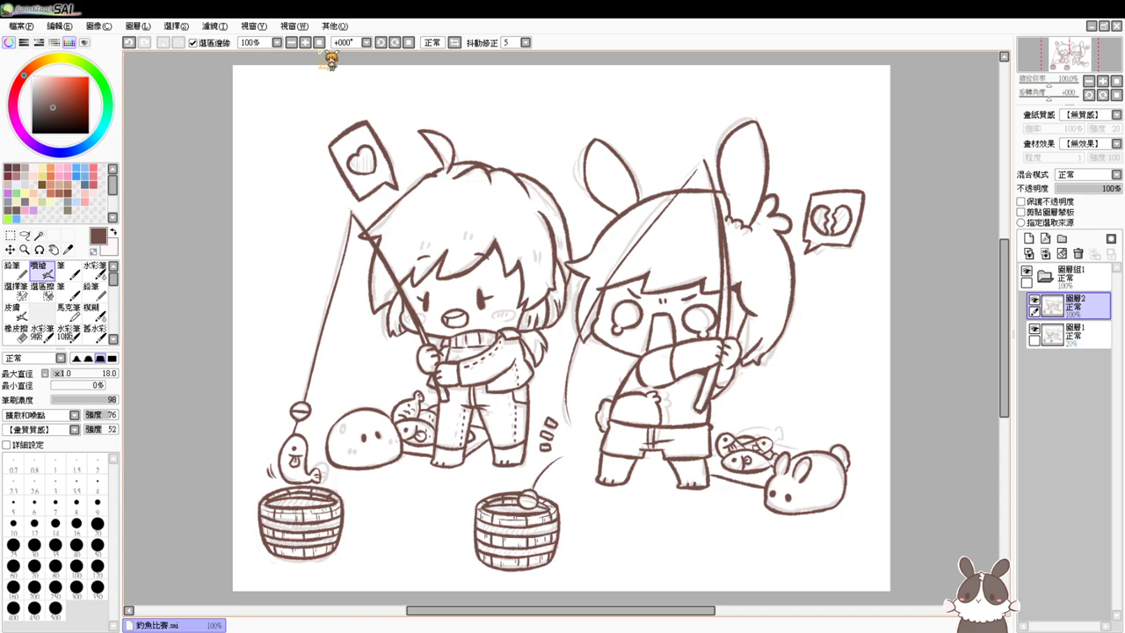
Hide the sketch layer 圖層1 and check the bare line art on the full canvas
click(305, 42)
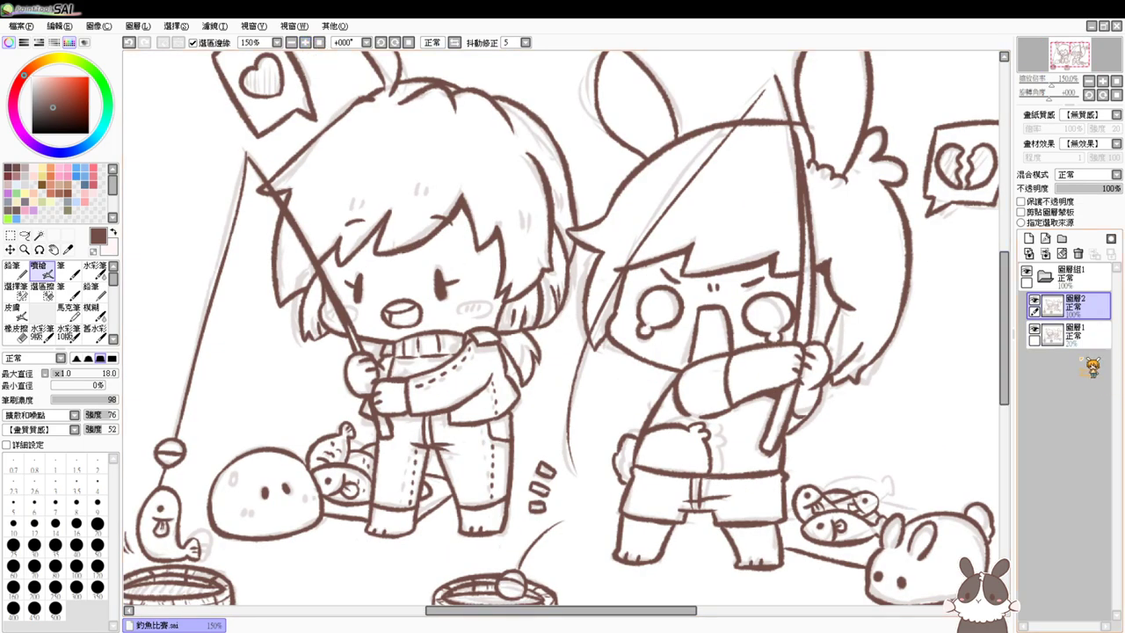
click(1035, 328)
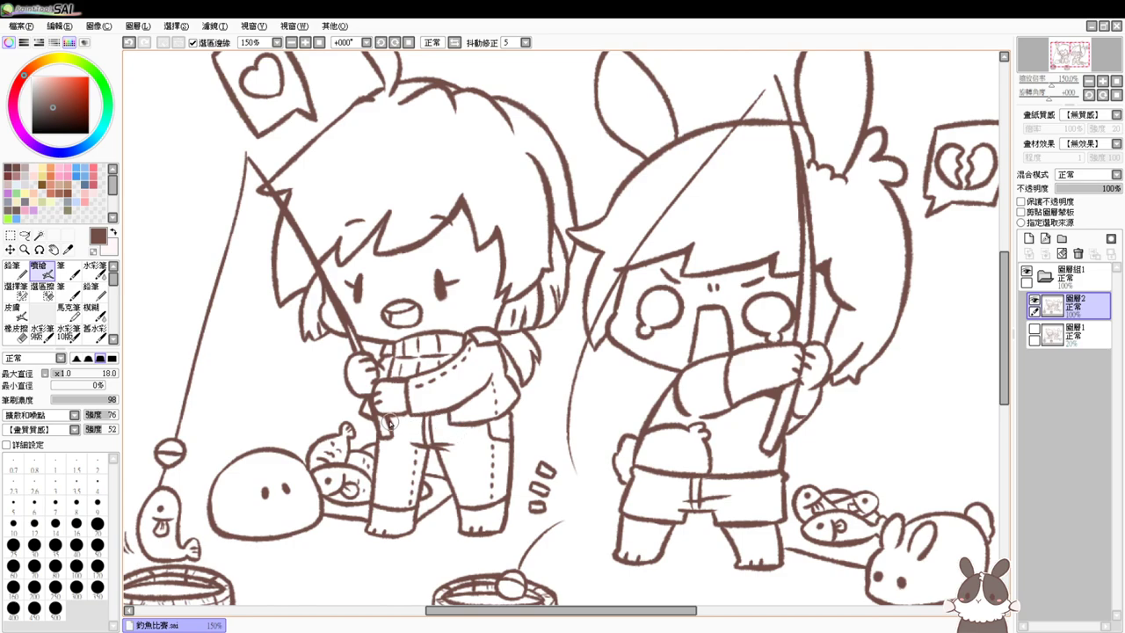
drag(389, 421, 430, 422)
key(ctrl+z)
key(ctrl+z)
click(319, 43)
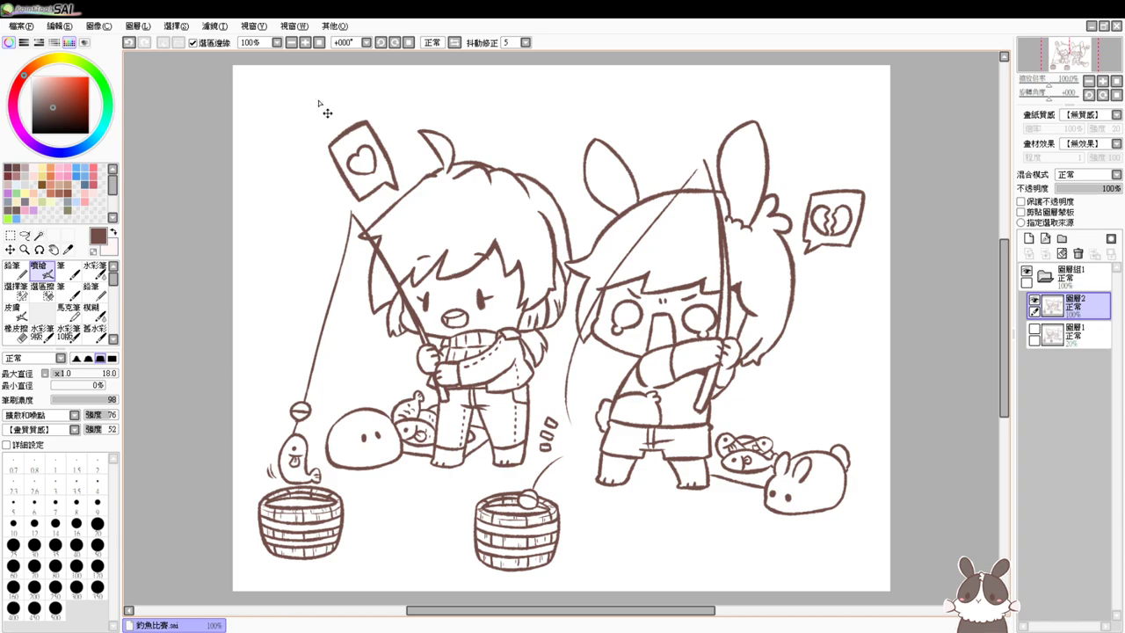
Set the brush size to 10 and ink three small splash drops above the middle bucket around the float
scroll(322, 108, up, 2)
drag(745, 470, 702, 158)
drag(743, 420, 677, 248)
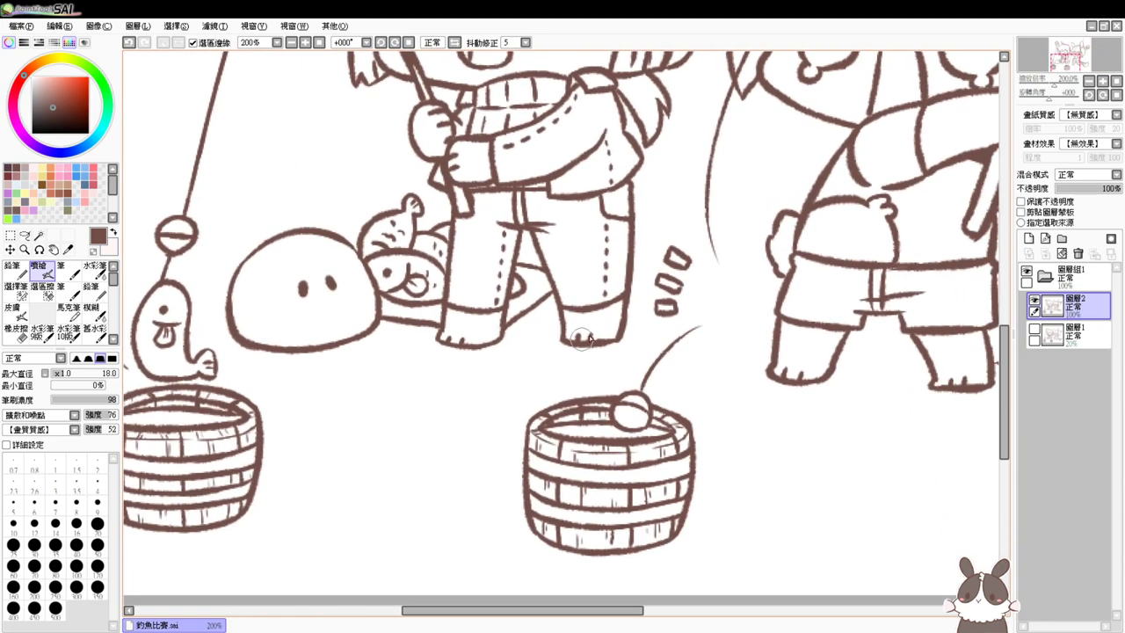
mouse_move(626, 358)
mouse_down()
mouse_move(585, 379)
mouse_move(601, 381)
mouse_move(583, 376)
mouse_move(673, 372)
mouse_move(686, 383)
mouse_up()
key(ctrl+z)
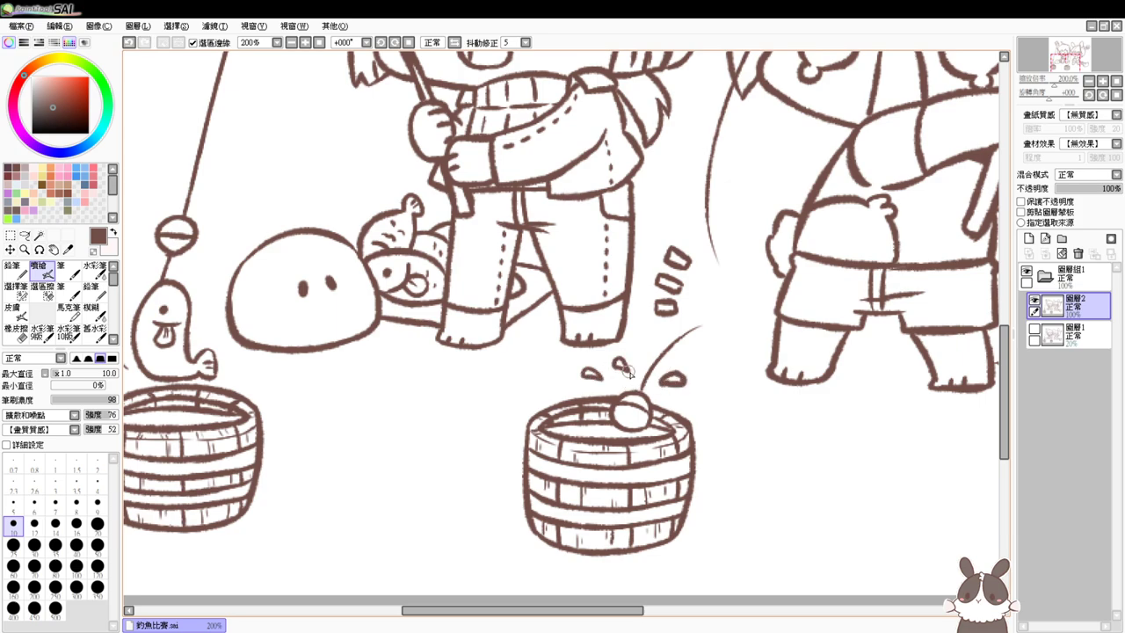
Ink small splash drops on both sides of the hooked fish above the left bucket
drag(542, 381, 607, 401)
mouse_move(221, 322)
mouse_down()
mouse_move(230, 313)
mouse_move(321, 319)
mouse_up()
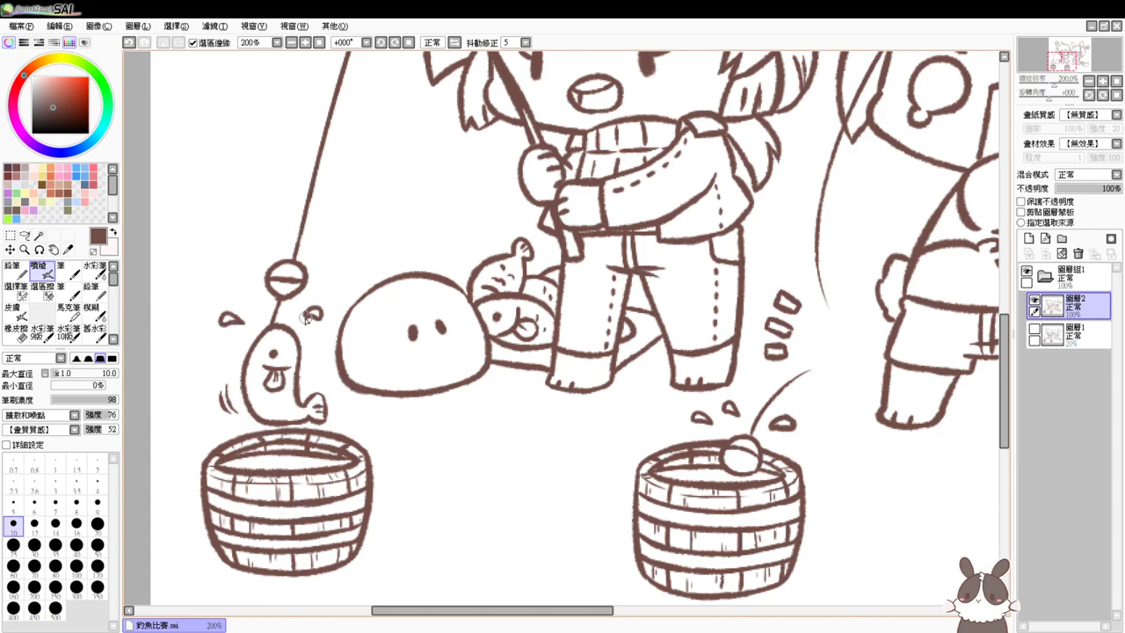
mouse_move(208, 364)
mouse_down()
mouse_move(218, 356)
mouse_move(227, 365)
mouse_move(230, 346)
mouse_up()
key(ctrl+z)
click(319, 43)
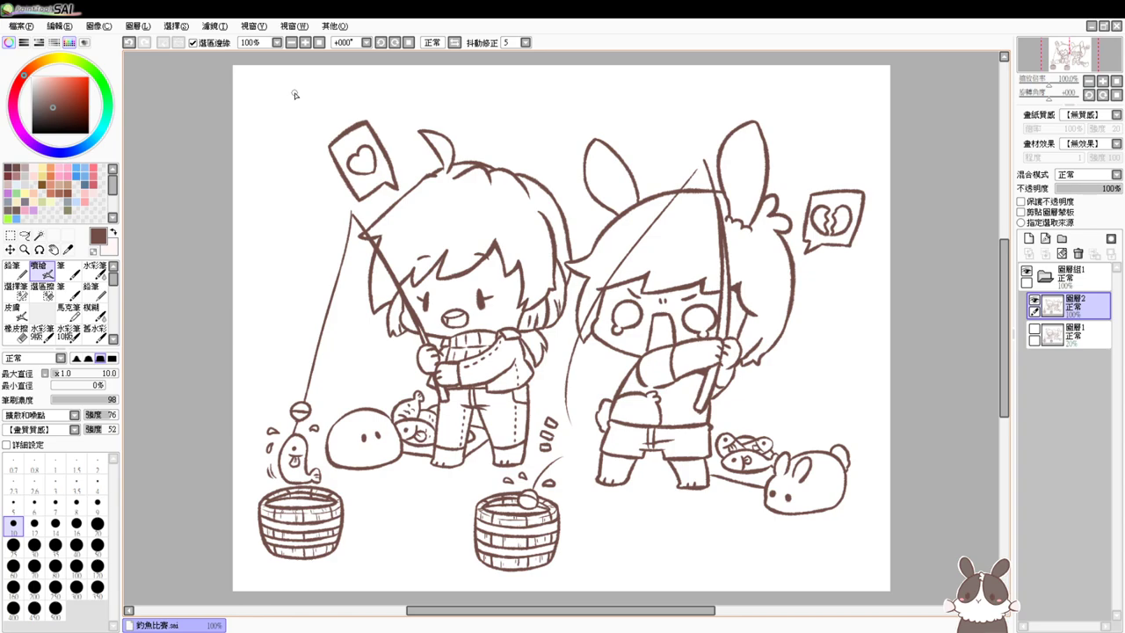
Set the brush size to 11 and reinforce line junctions from the smiling character's jaw across to the rabbit-eared character's shorts
scroll(295, 97, up, 2)
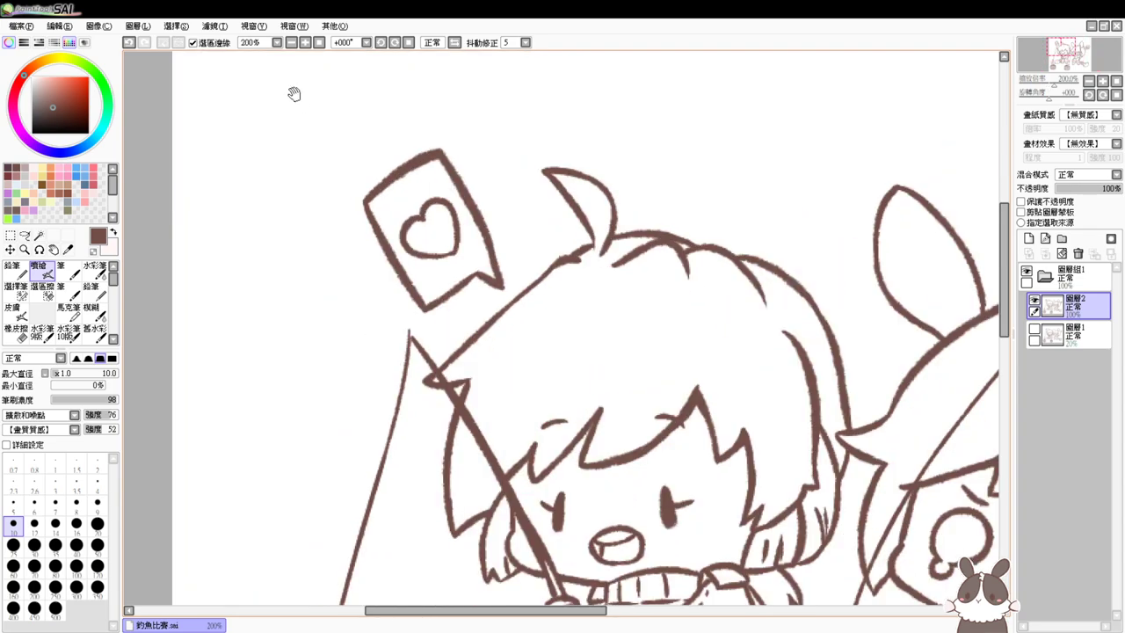
drag(817, 403, 852, 260)
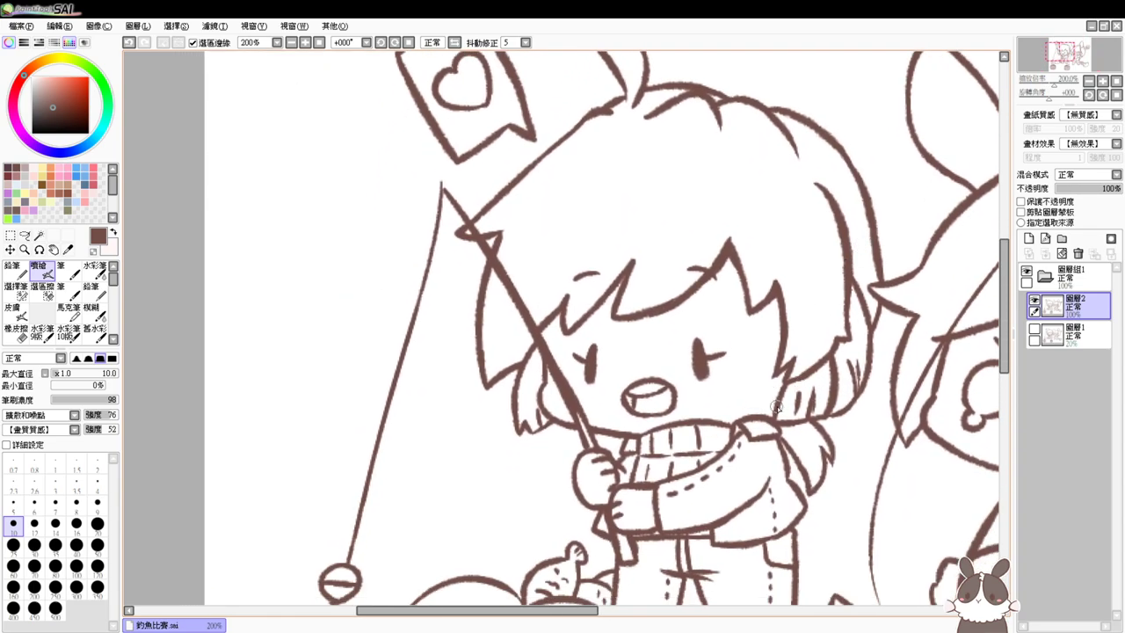
key(bracketright)
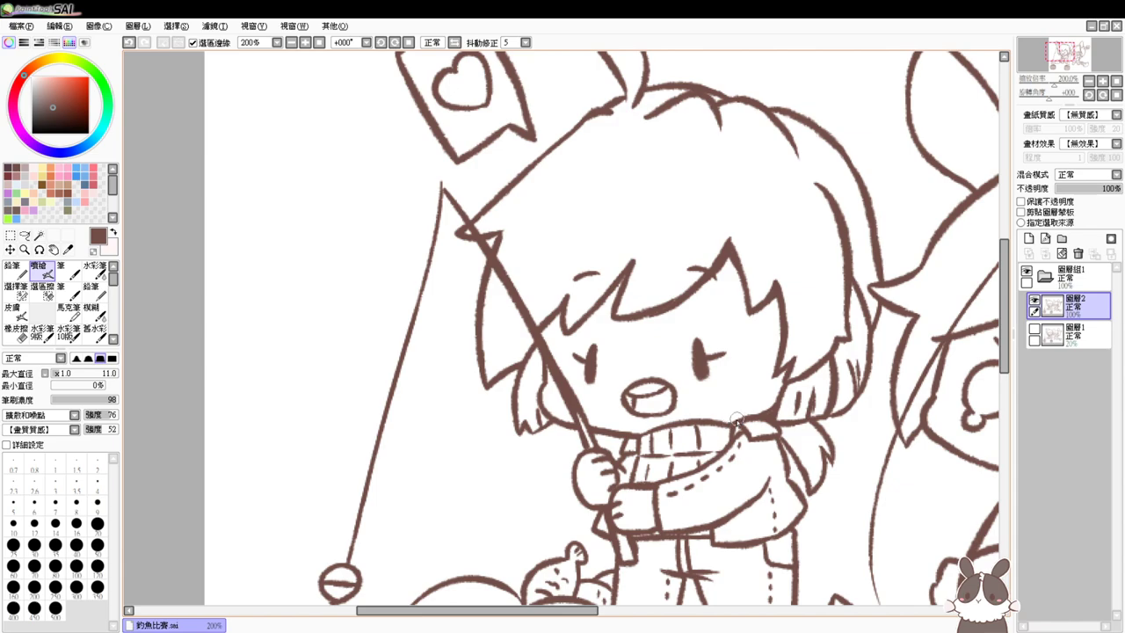
mouse_move(744, 505)
mouse_down()
mouse_move(723, 388)
mouse_move(700, 399)
mouse_move(721, 419)
mouse_move(720, 407)
mouse_up()
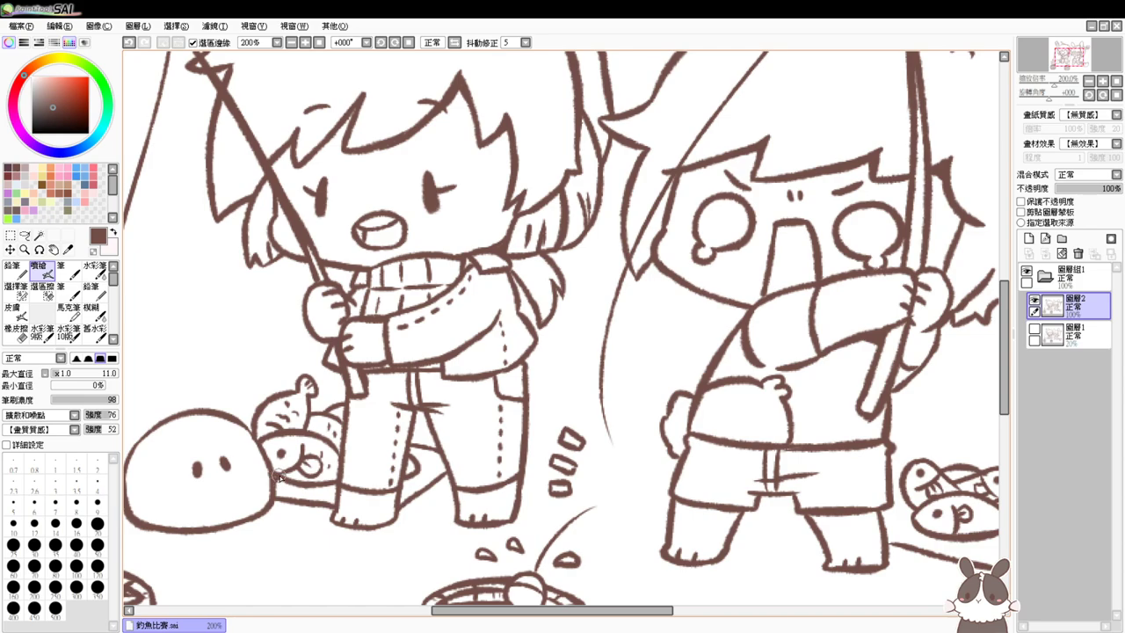
mouse_move(311, 522)
mouse_down()
mouse_move(329, 467)
mouse_move(354, 467)
mouse_move(312, 472)
mouse_up()
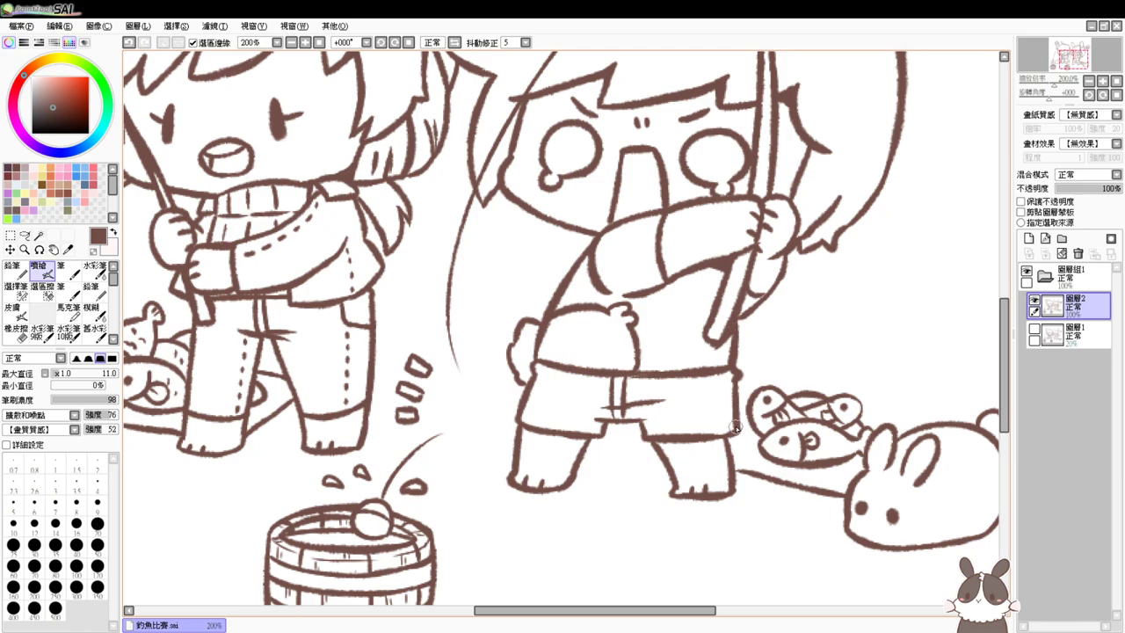
drag(754, 434, 726, 450)
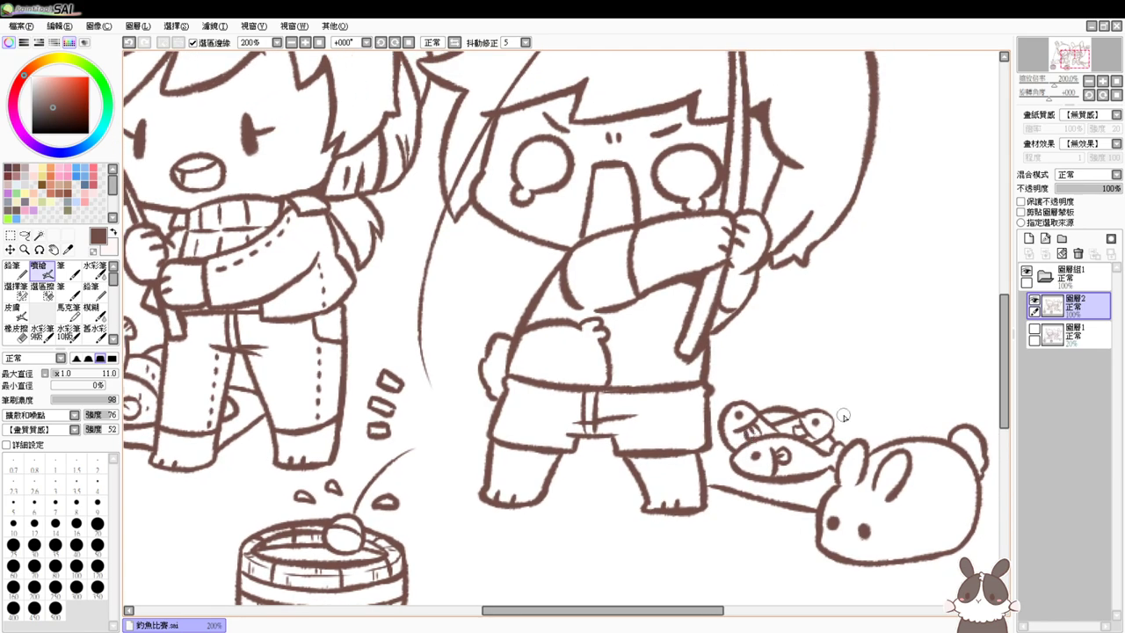
Compare against the sketch layer 圖層1 and ink the tray's far edge from the fish pile to the round bunny
click(1055, 334)
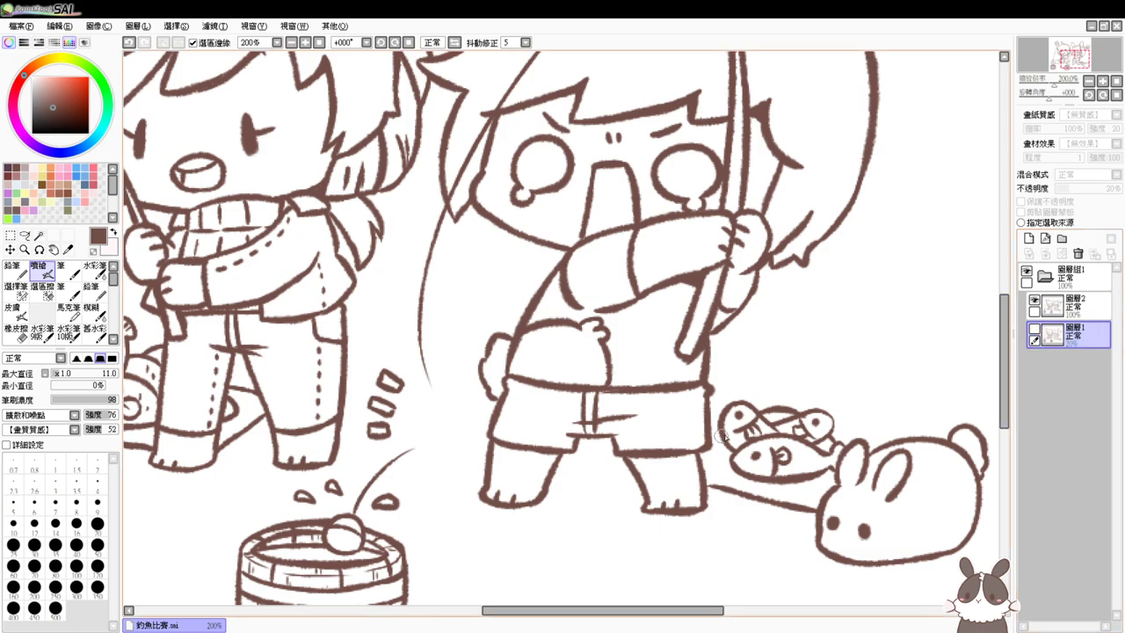
click(1065, 306)
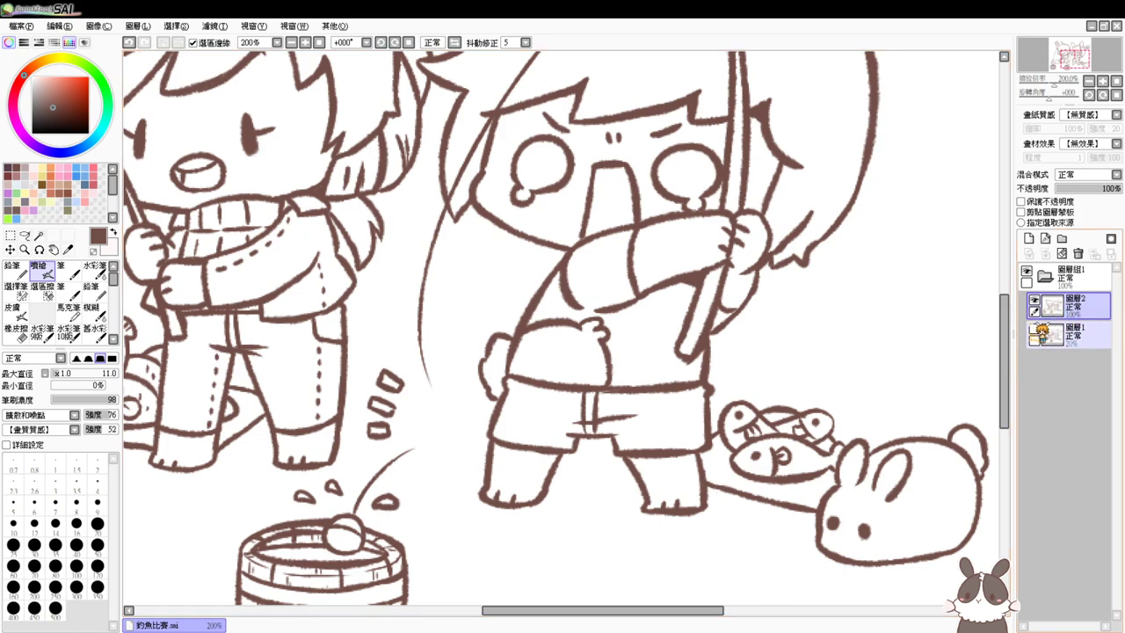
click(1035, 328)
click(1034, 329)
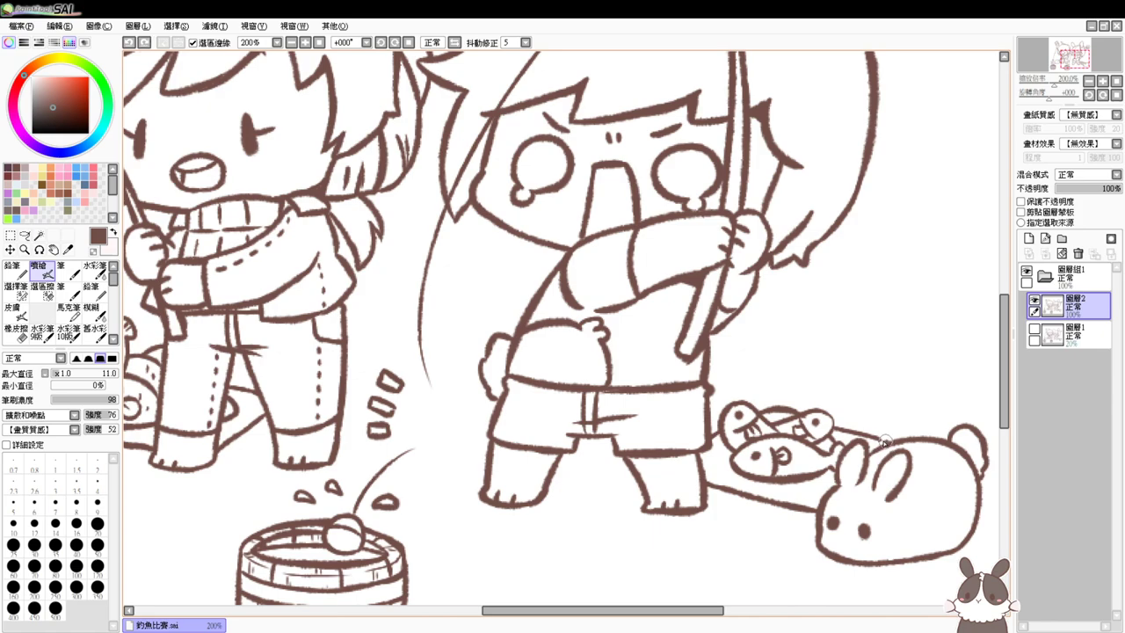
drag(740, 448, 888, 447)
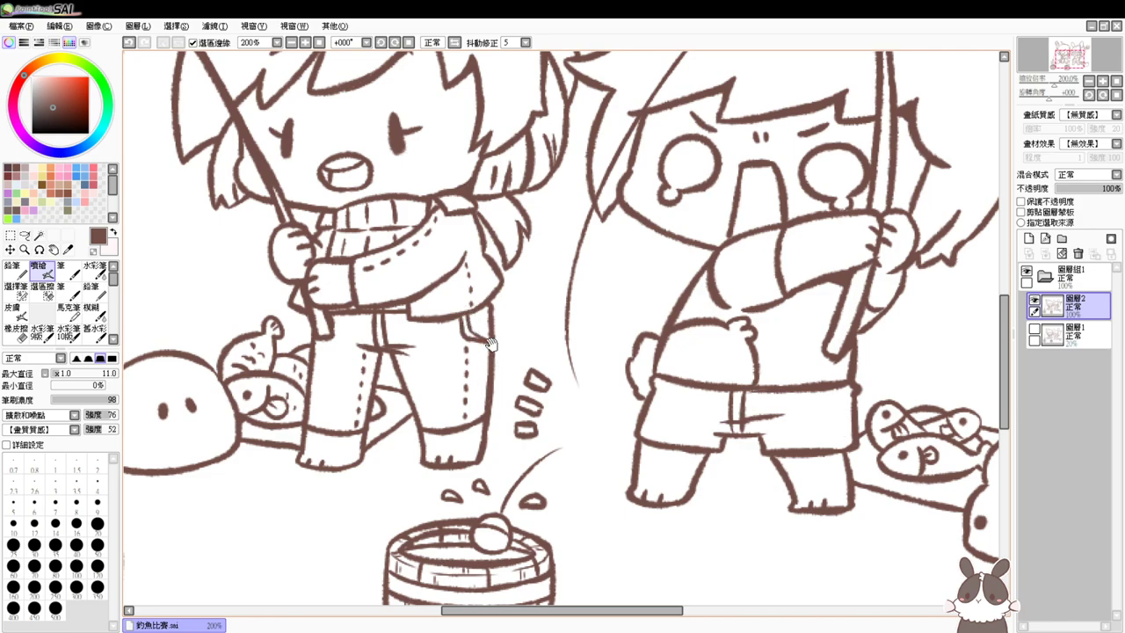
Refine the teeth line inside the smiling character's open mouth, erasing excess line and redrawing it
mouse_move(490, 343)
mouse_down()
mouse_move(529, 374)
mouse_move(532, 400)
mouse_move(520, 382)
mouse_up()
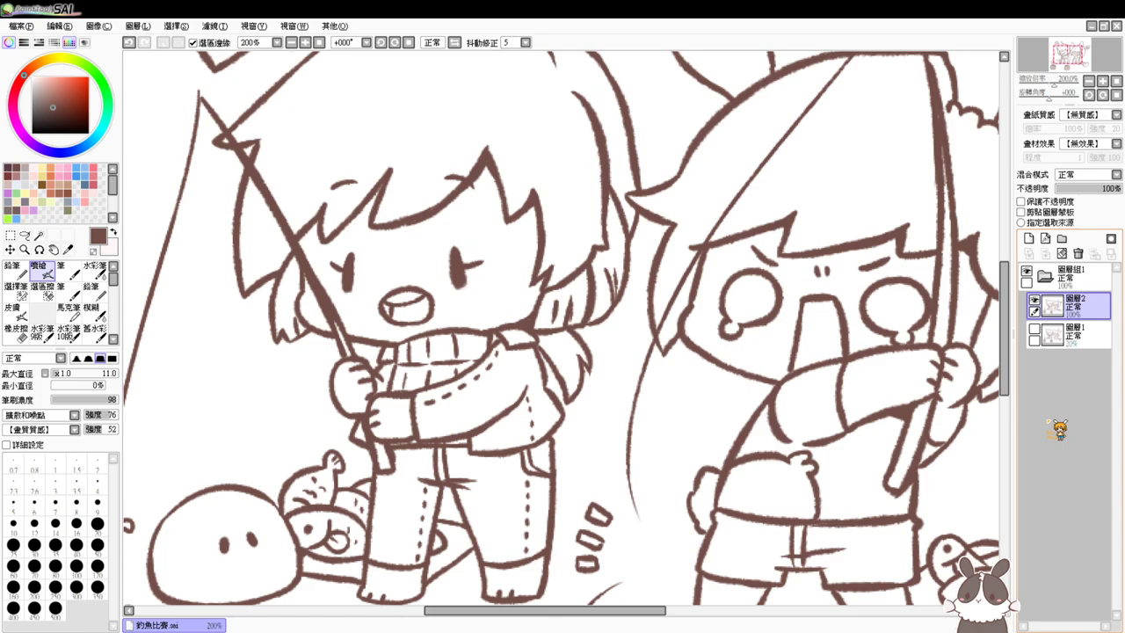
key(Page_Up)
drag(458, 311, 607, 415)
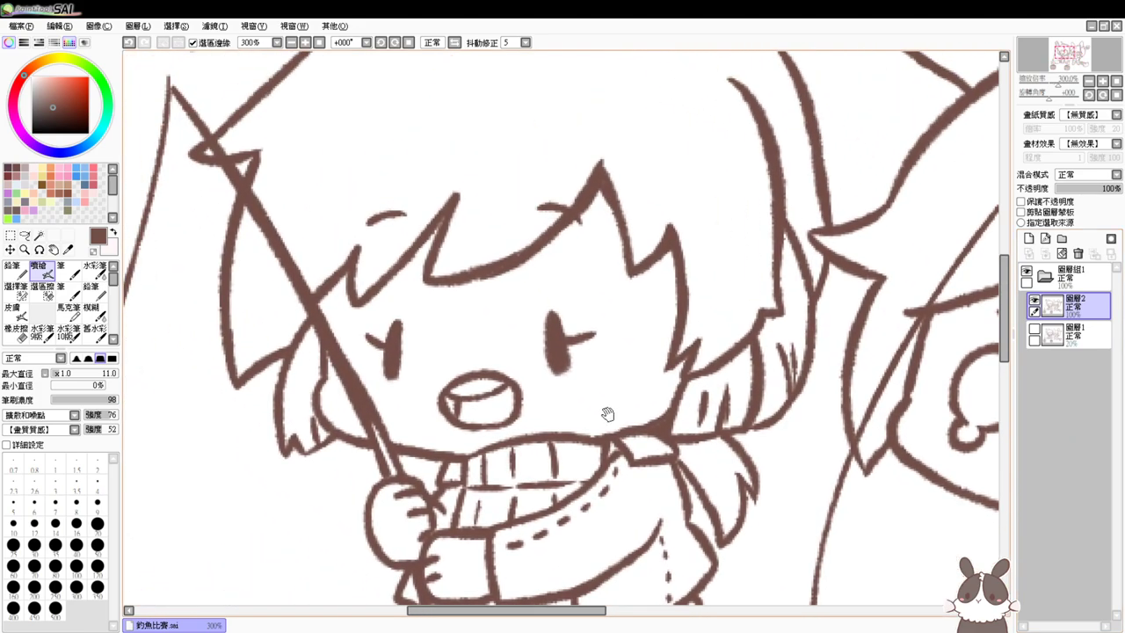
key(e)
drag(499, 391, 498, 388)
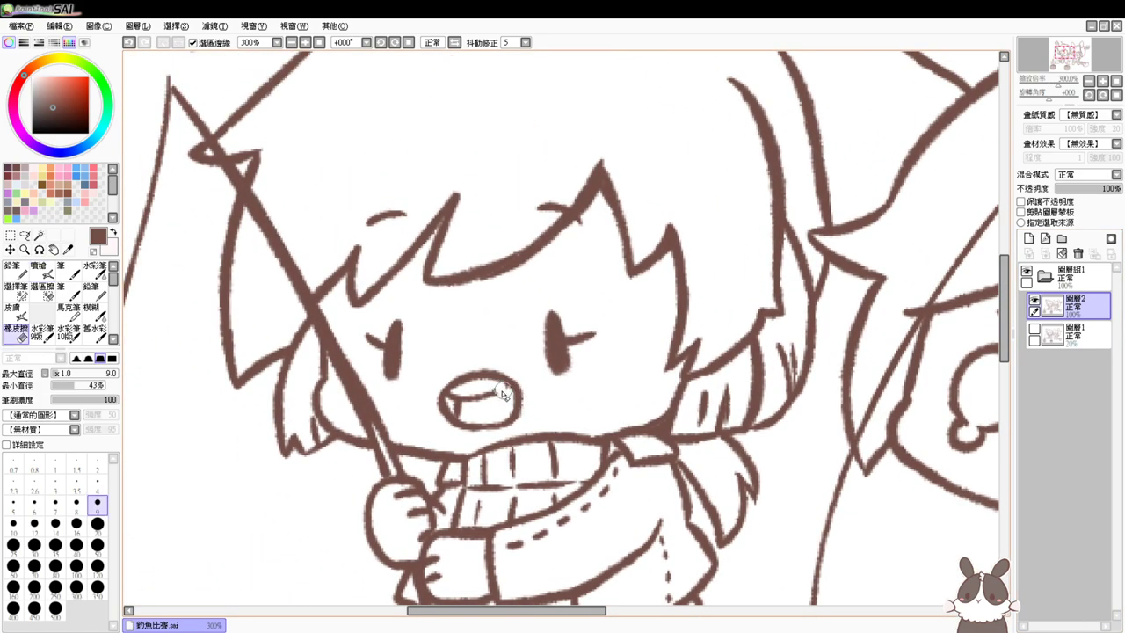
key(v)
key(ctrl+z)
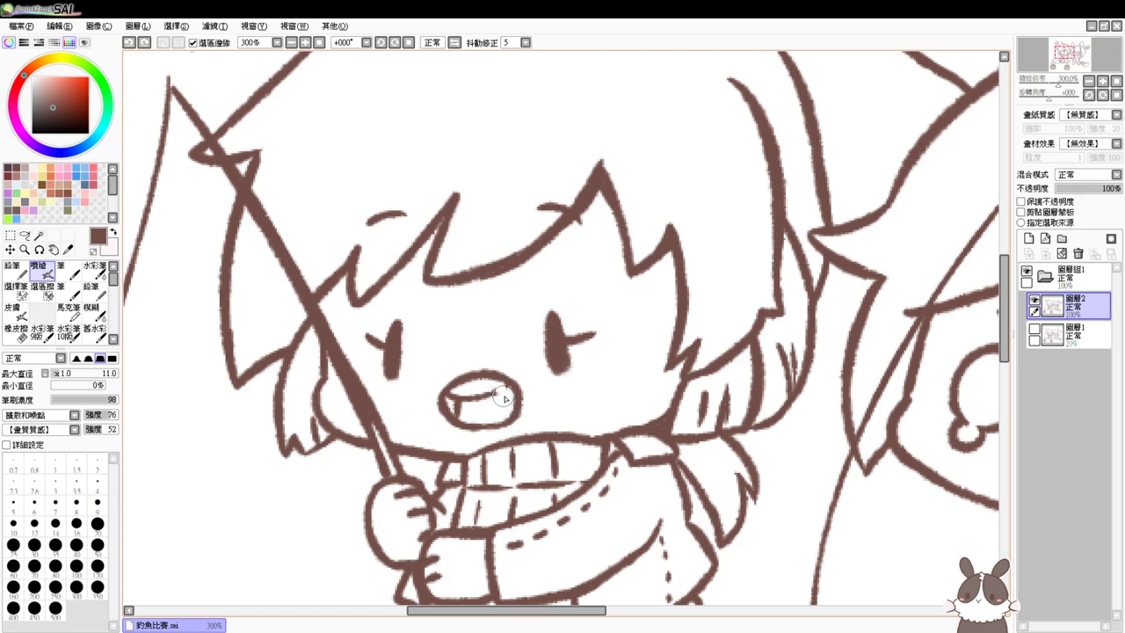
key(e)
mouse_move(506, 389)
mouse_down()
mouse_move(499, 394)
mouse_move(513, 390)
mouse_up()
key(v)
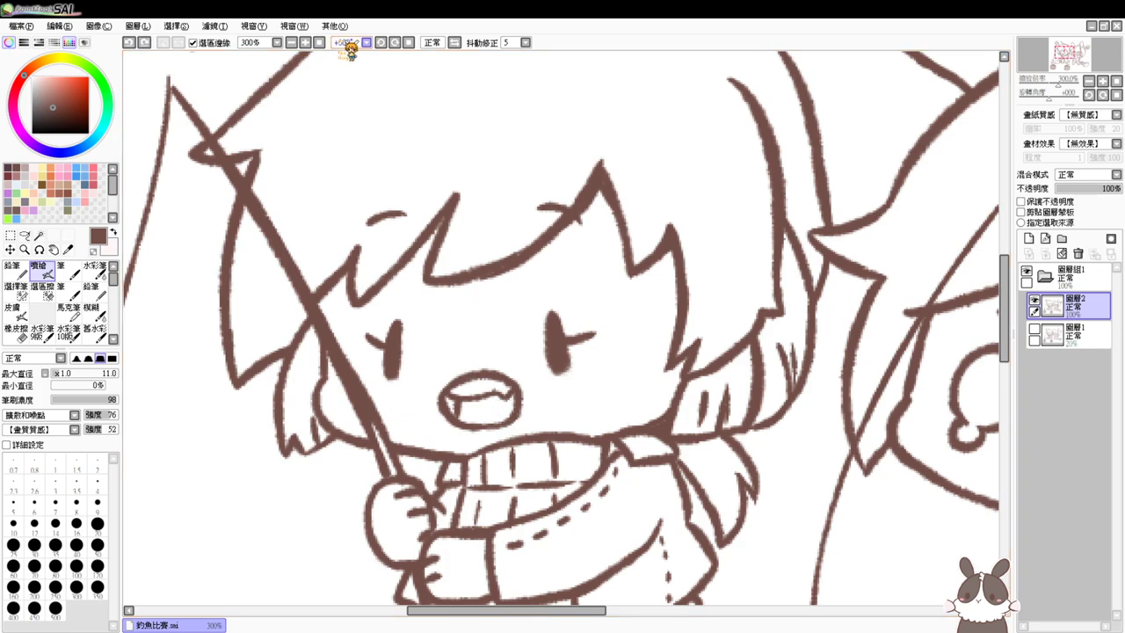
Free-transform the line art, scaling and repositioning it to fit inside the canvas with a narrow margin on all sides
click(320, 42)
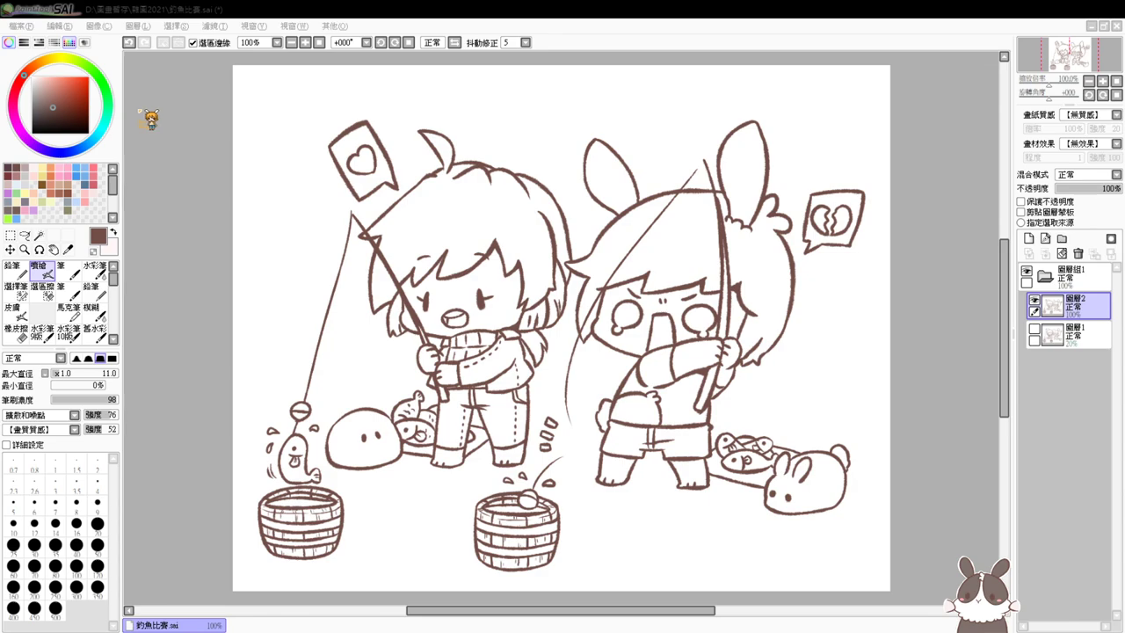
scroll(479, 188, down, 1)
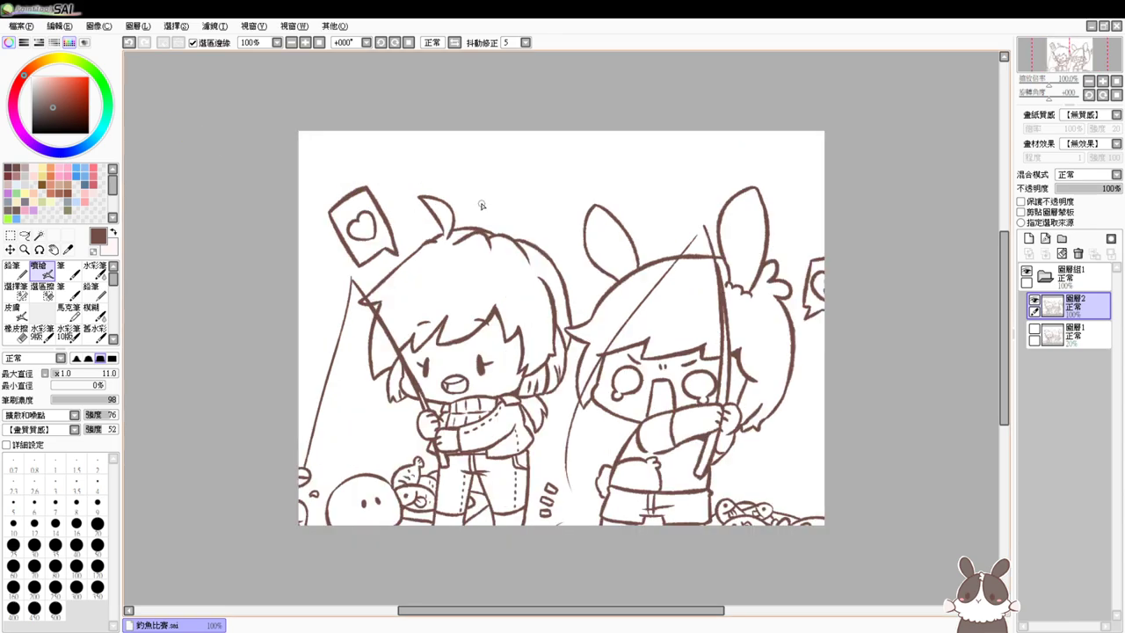
key(ctrl+t)
mouse_move(747, 325)
mouse_down()
mouse_move(749, 290)
mouse_move(773, 261)
mouse_move(786, 268)
mouse_up()
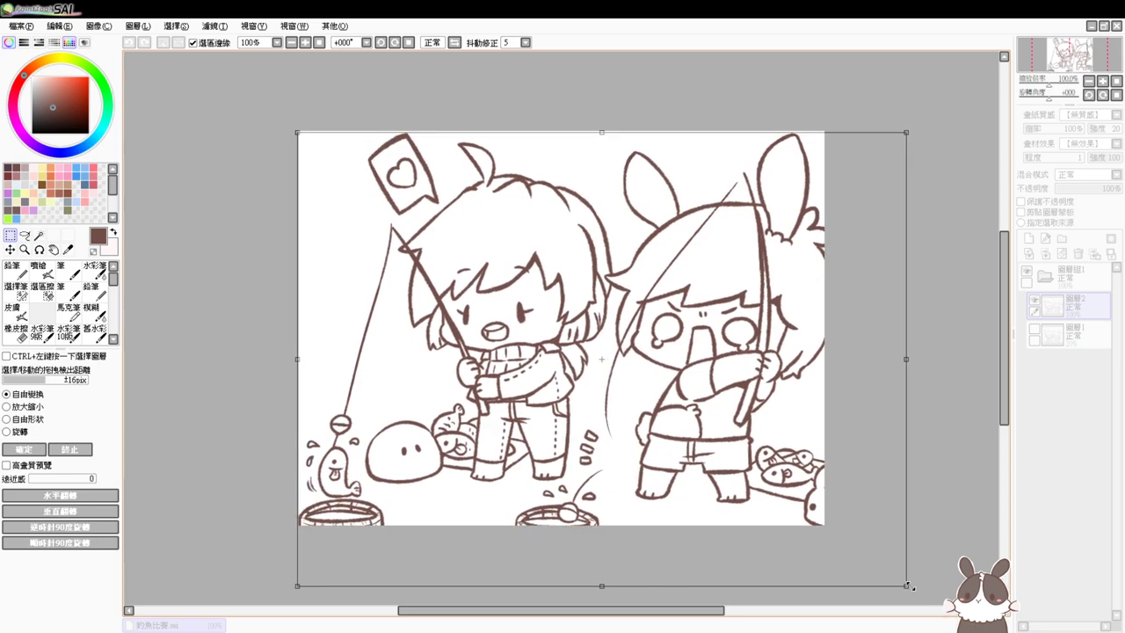
drag(909, 585, 820, 527)
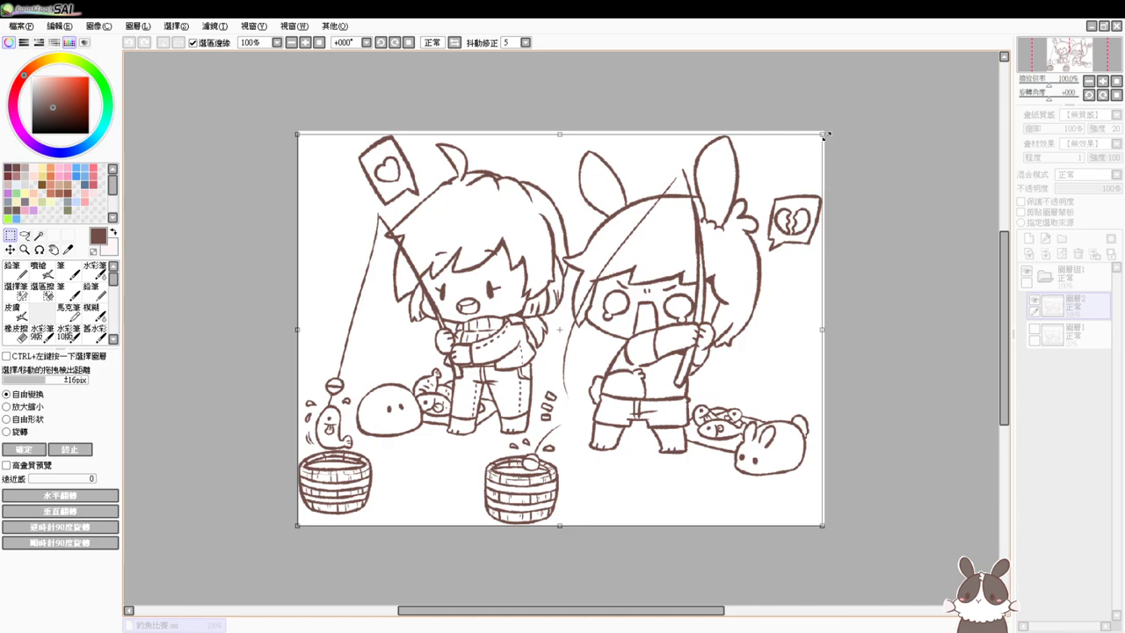
drag(825, 135, 812, 138)
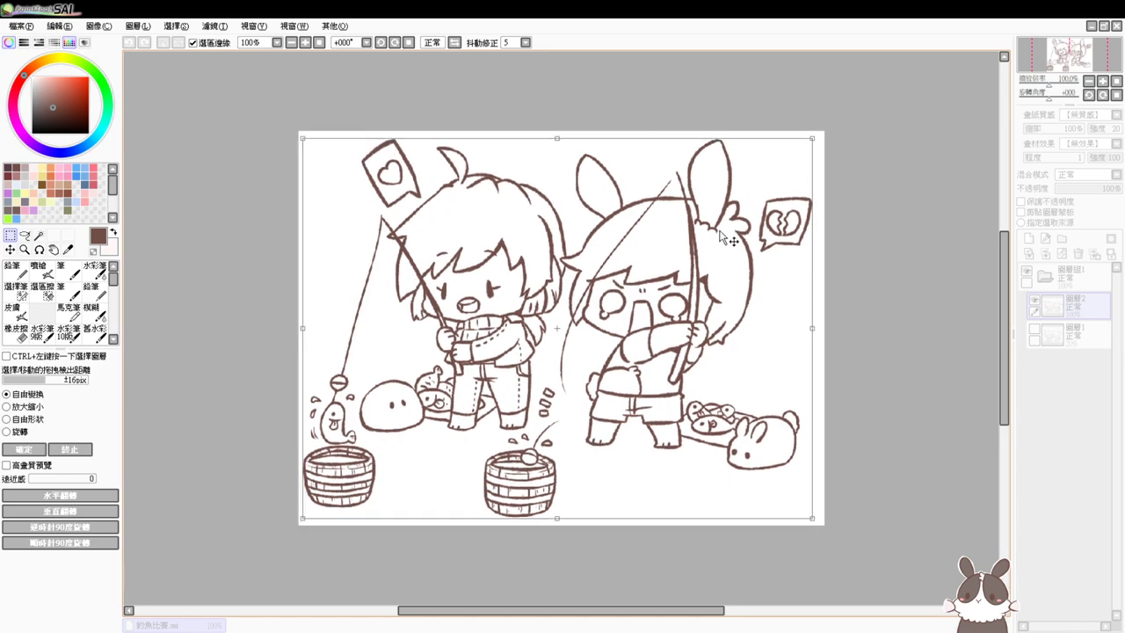
key(Return)
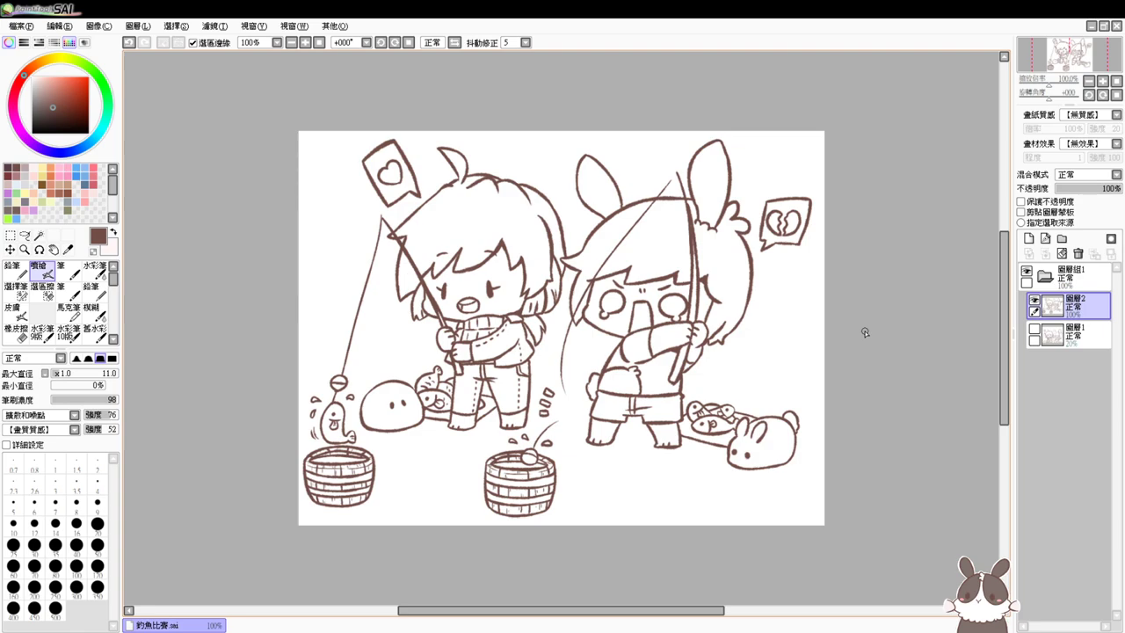
Add a new layer directly above sketch layer 圖層1 and select the smiling character's main hair areas with the Magic Wand
click(1077, 332)
click(1045, 239)
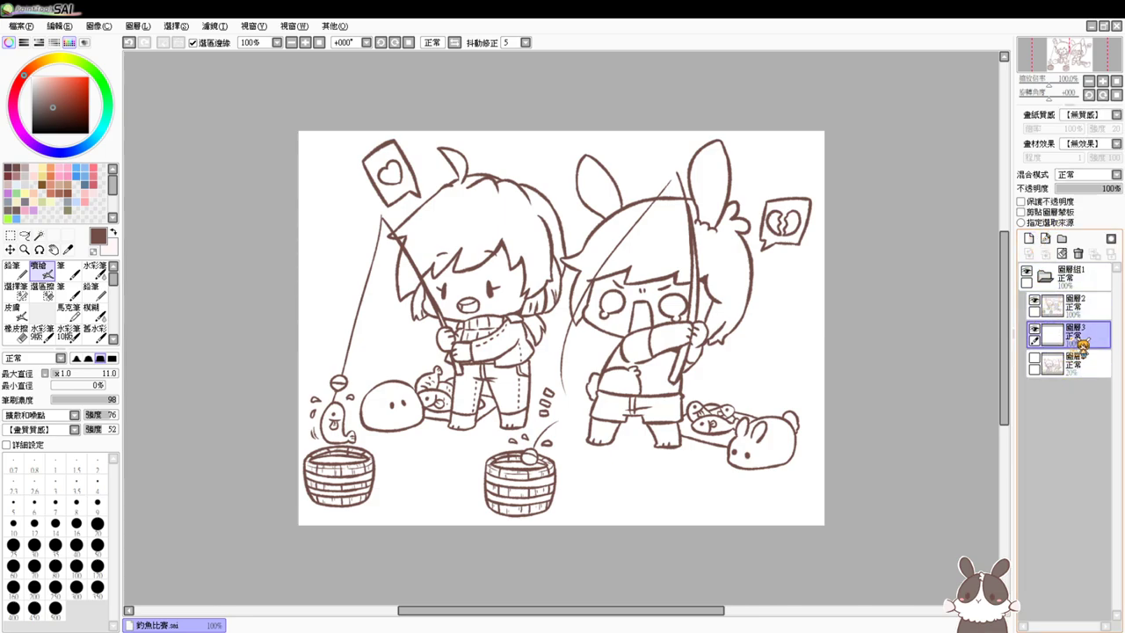
key(ctrl+plus)
key(Page_Up)
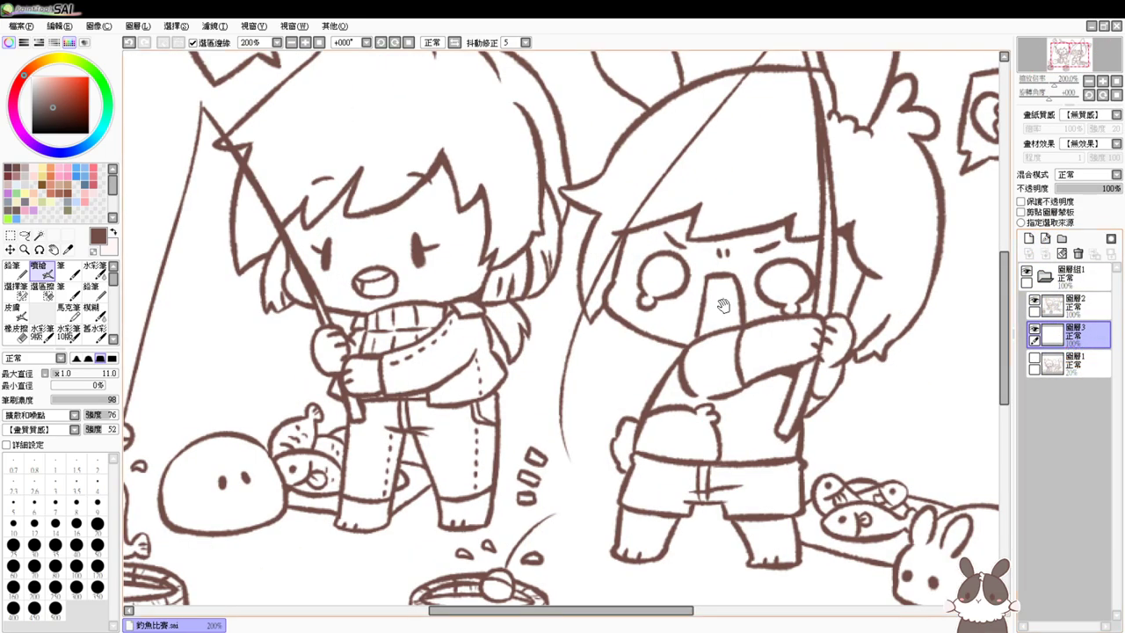
drag(723, 306, 769, 429)
click(40, 236)
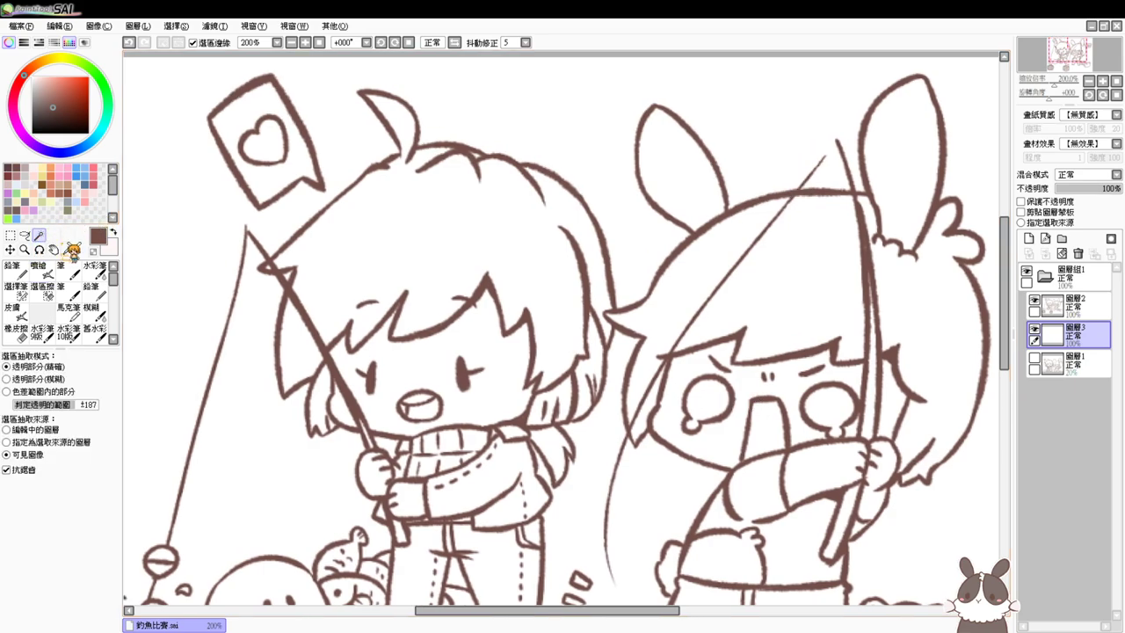
click(429, 248)
click(275, 293)
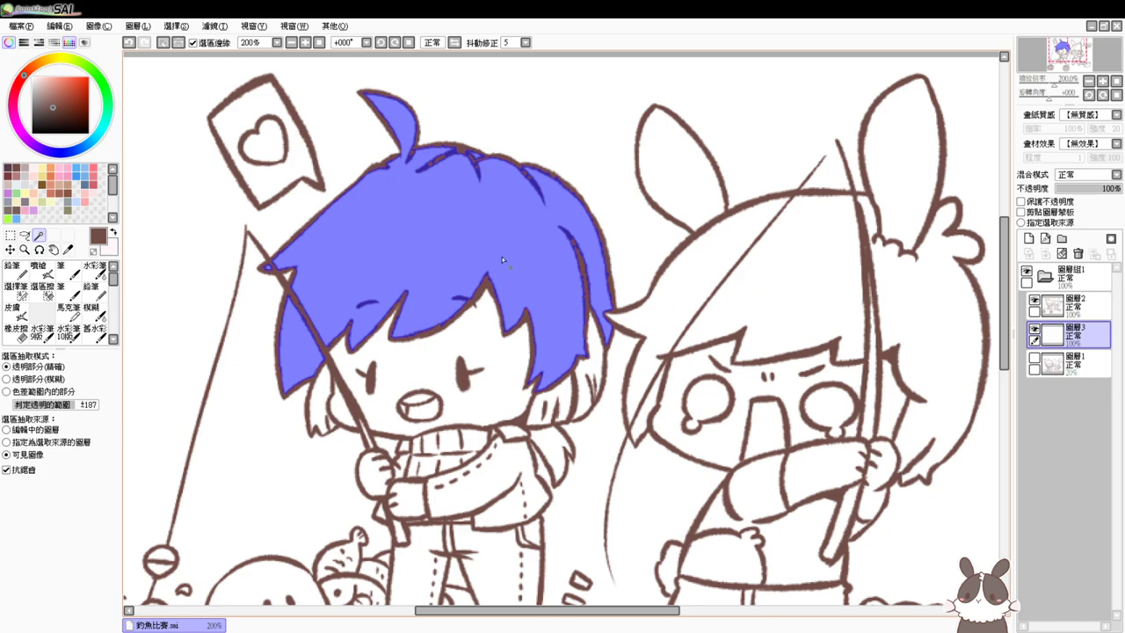
Extend the selection to the smiling character's back hair, ponytail and the side lock beside the fishing rod
click(591, 377)
click(562, 397)
click(562, 455)
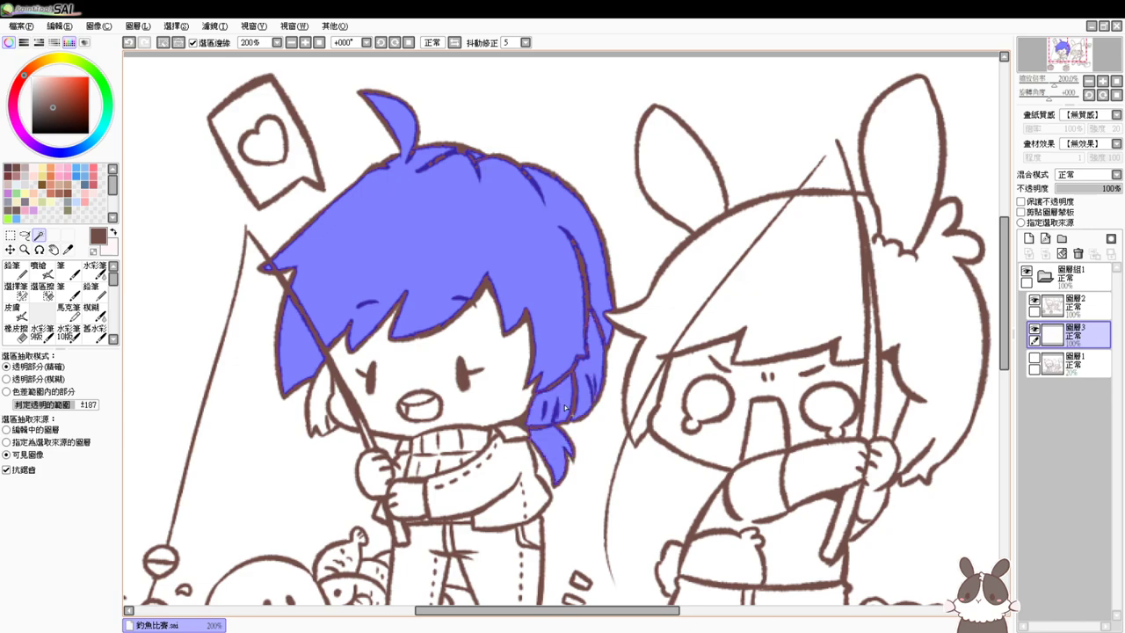
click(315, 398)
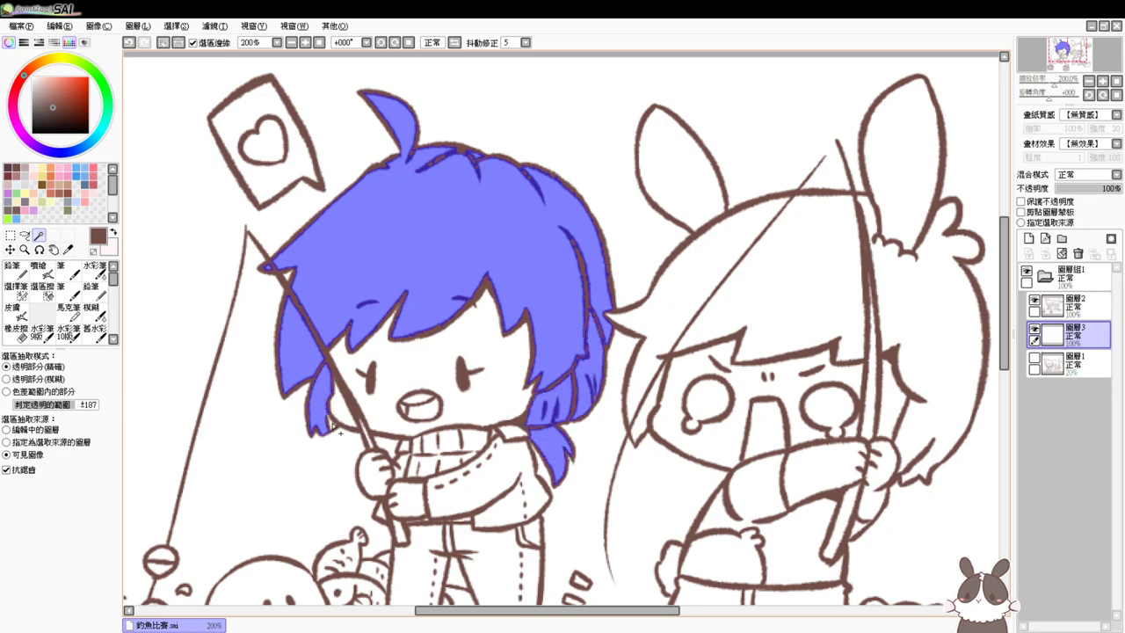
click(332, 426)
key(ctrl+z)
Fill the selected hair on the new layer with light pink
click(16, 287)
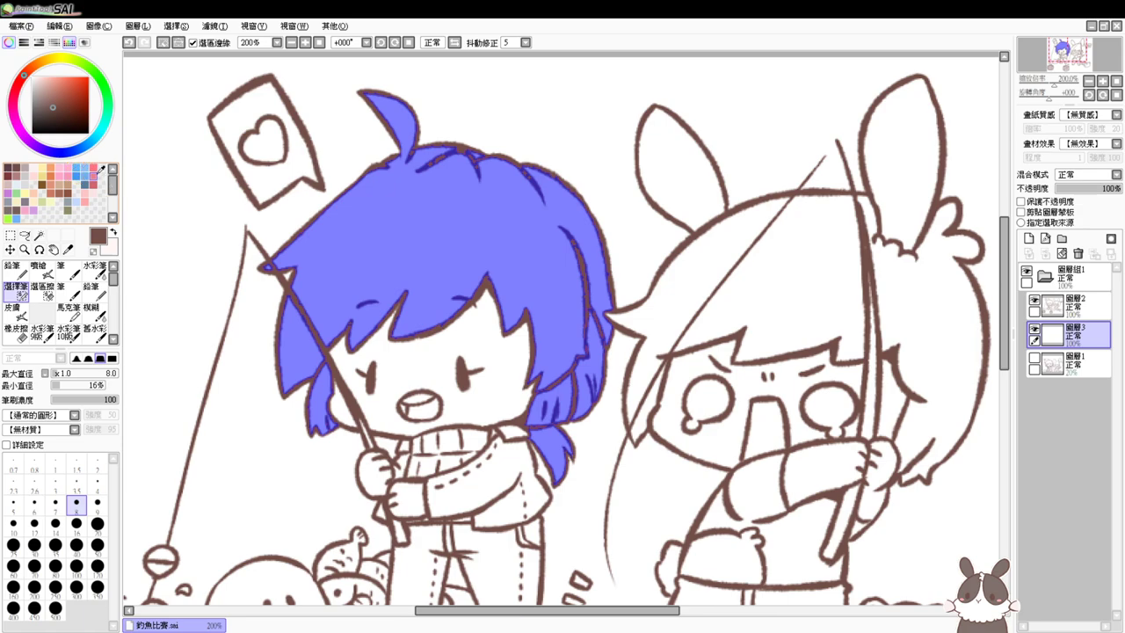
click(95, 181)
key(ctrl+f)
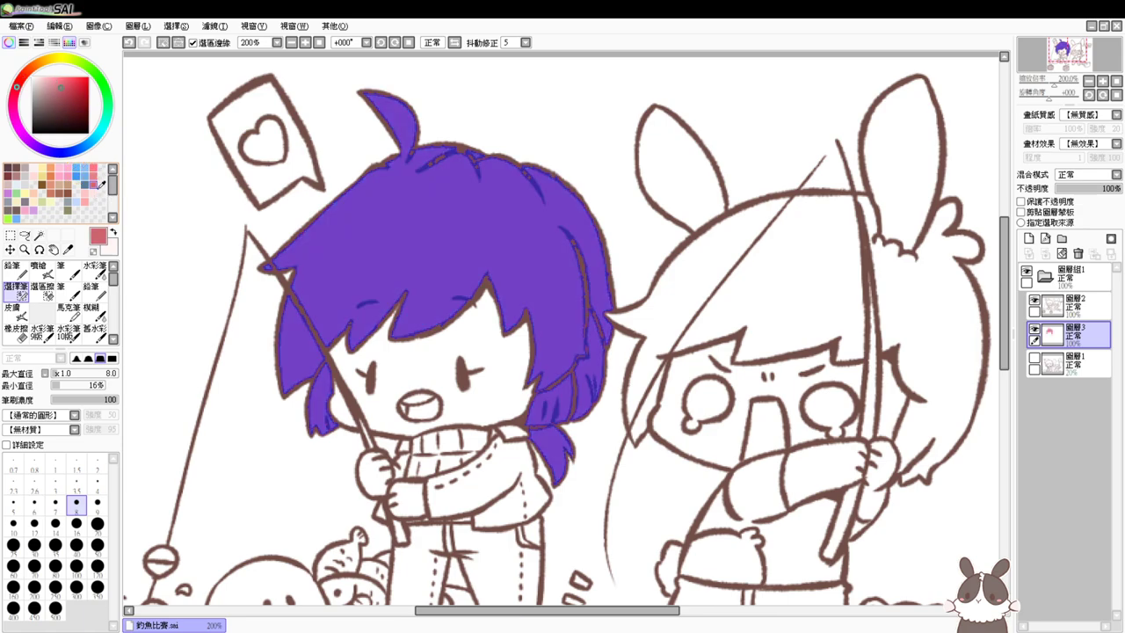
Airbrush darker pink shading at size 14 along the long side strand and the gathered hair beneath it
click(39, 269)
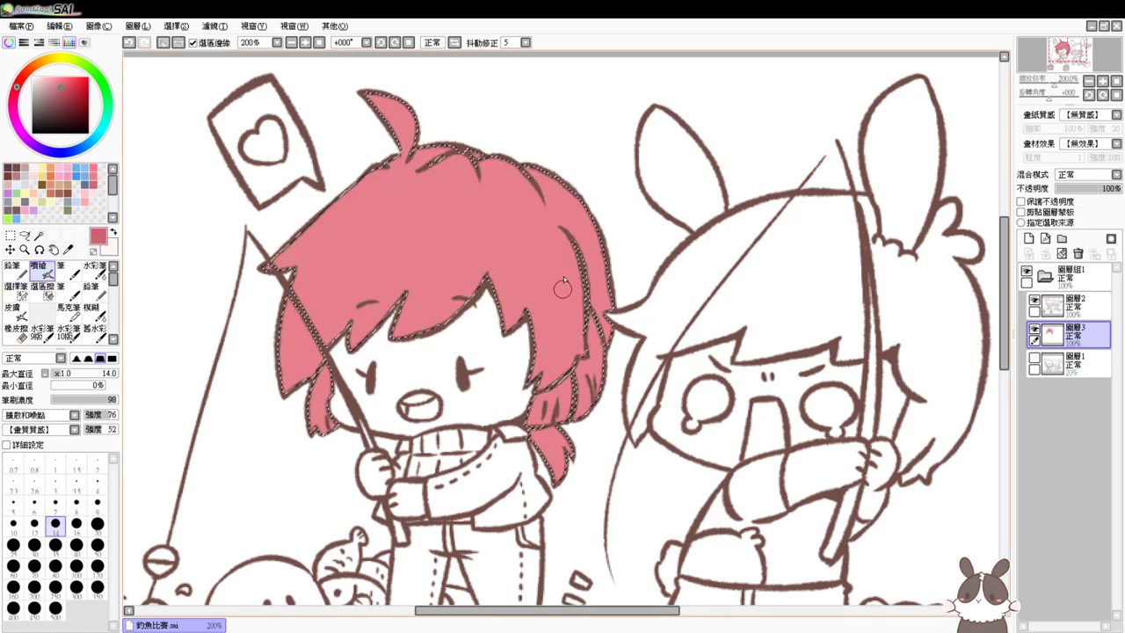
mouse_move(565, 235)
mouse_down()
mouse_move(569, 331)
mouse_move(550, 352)
mouse_move(577, 266)
mouse_up()
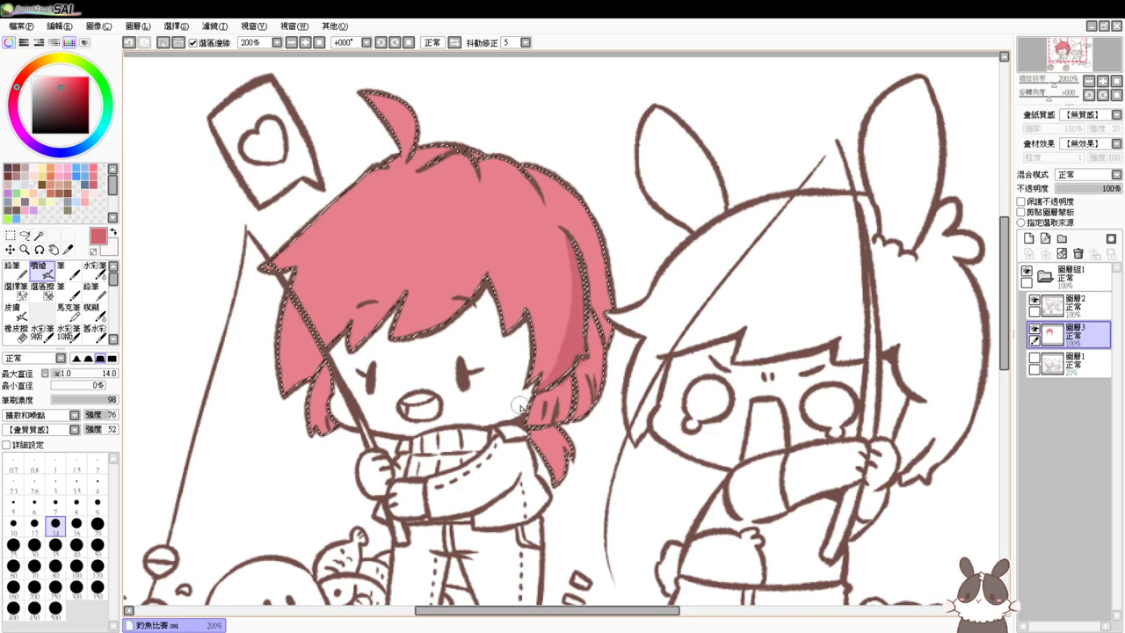
scroll(521, 408, up, 2)
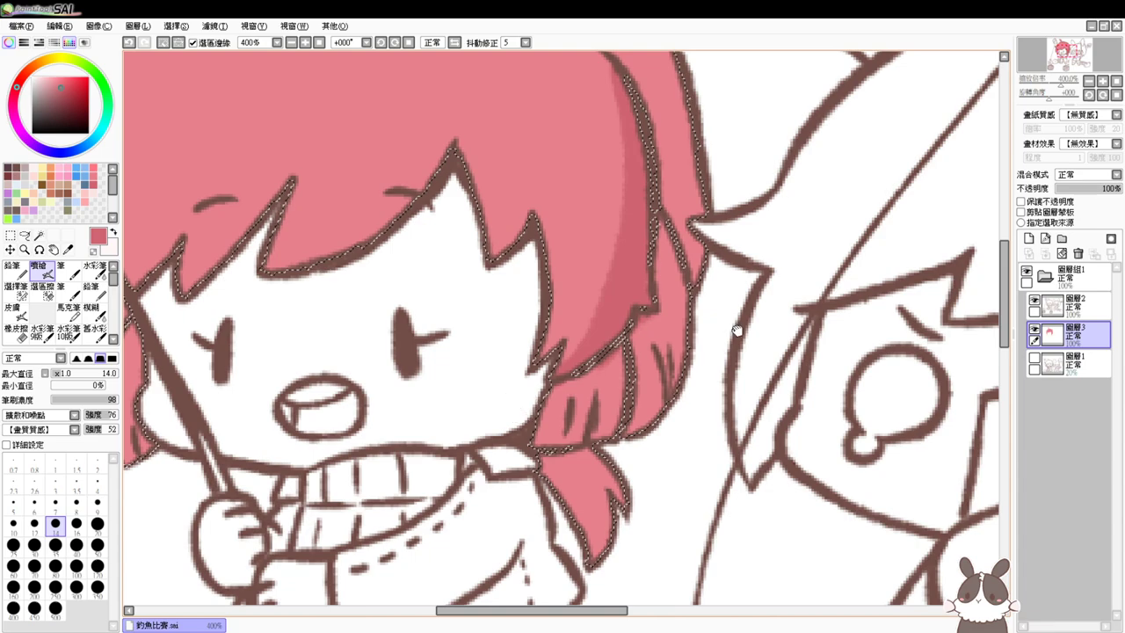
drag(612, 348, 609, 439)
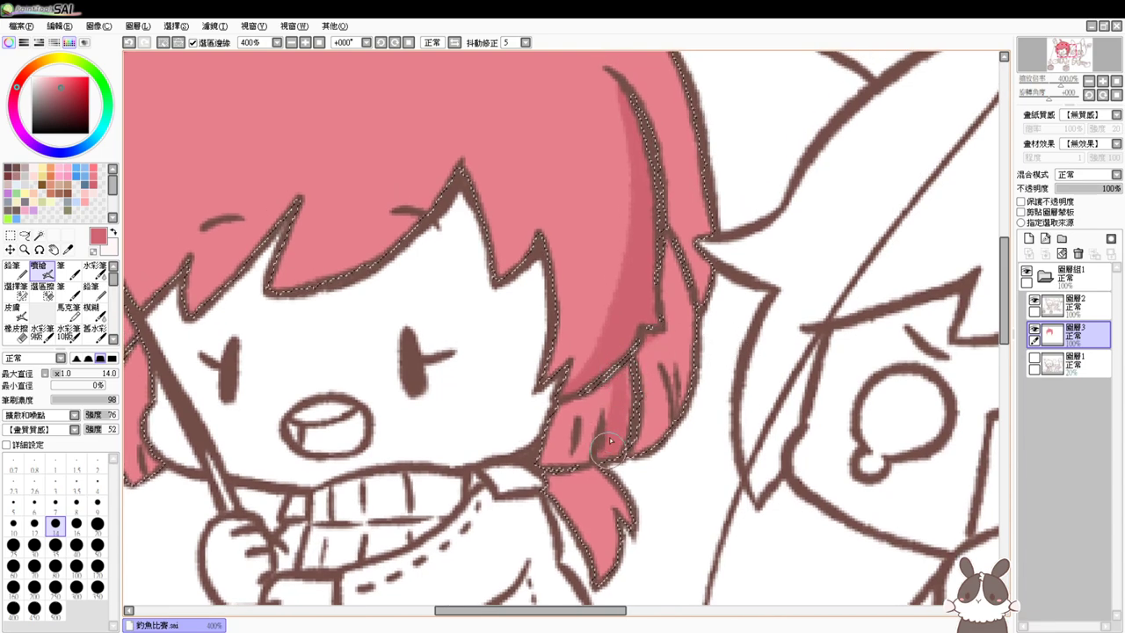
drag(609, 389, 617, 372)
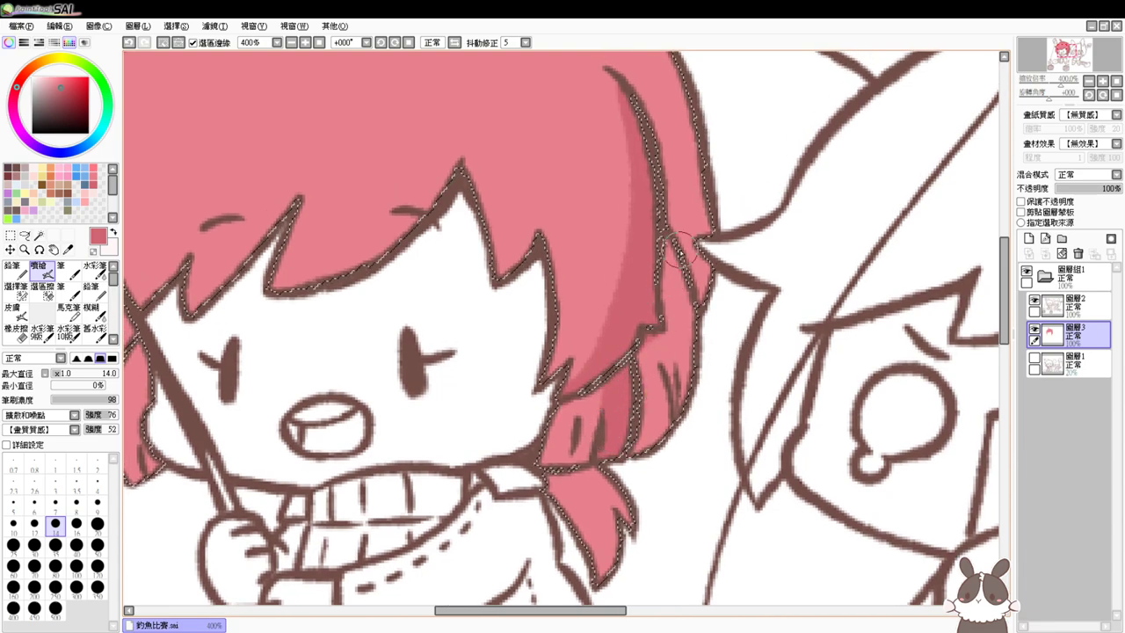
Shade the back section of the smiling character's hair in darker pink, from the crown down behind the side strand
drag(694, 212, 684, 358)
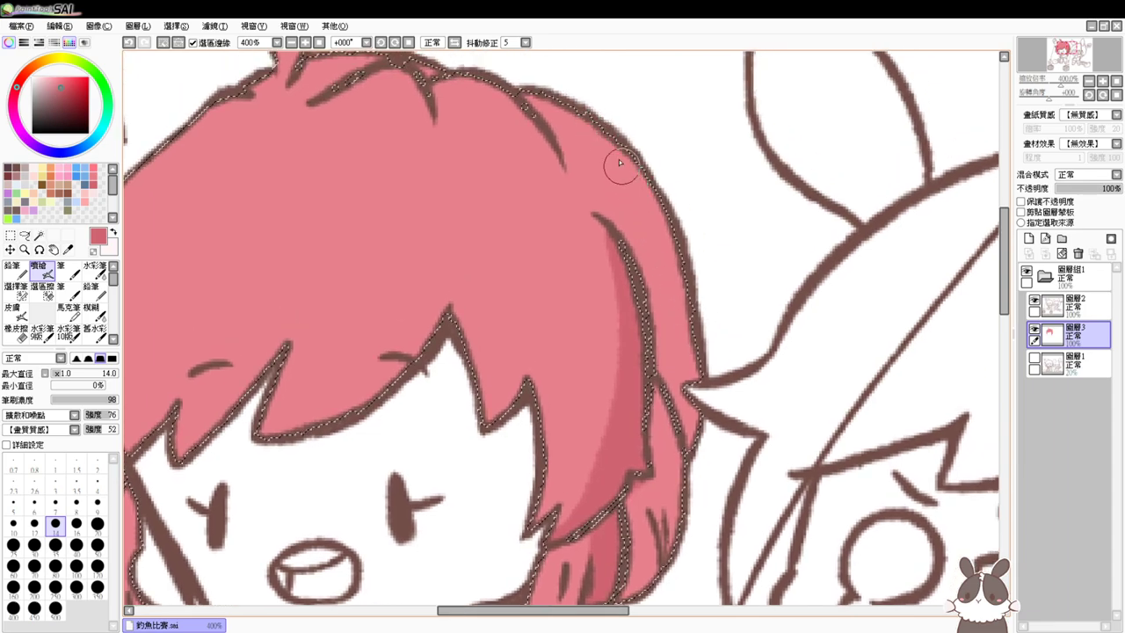
drag(612, 142, 636, 227)
key(ctrl+z)
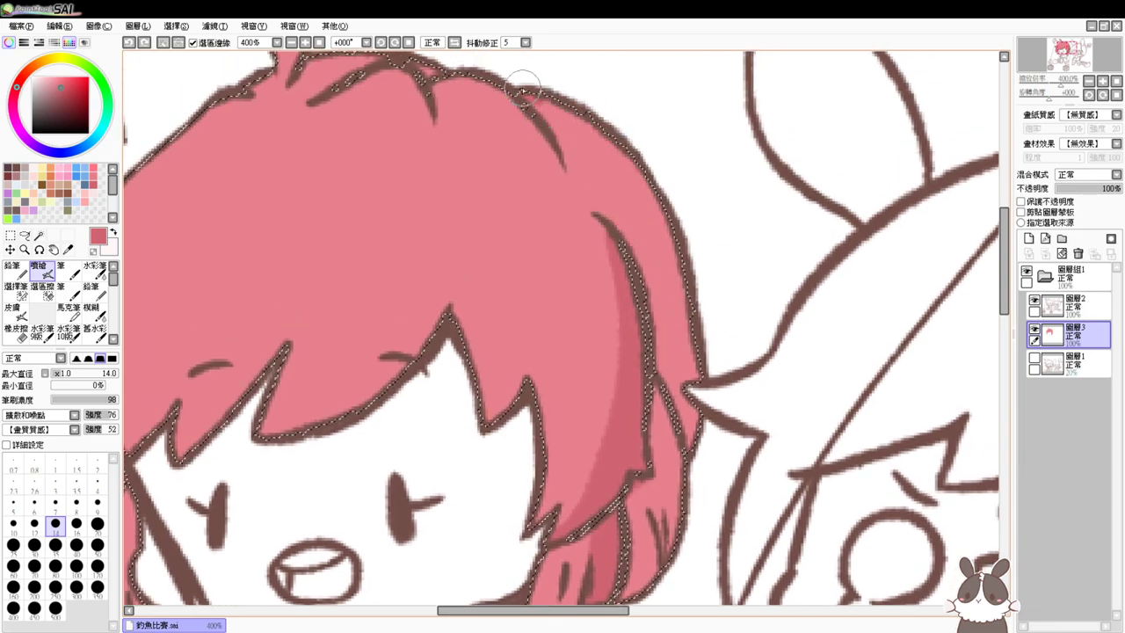
drag(522, 90, 584, 175)
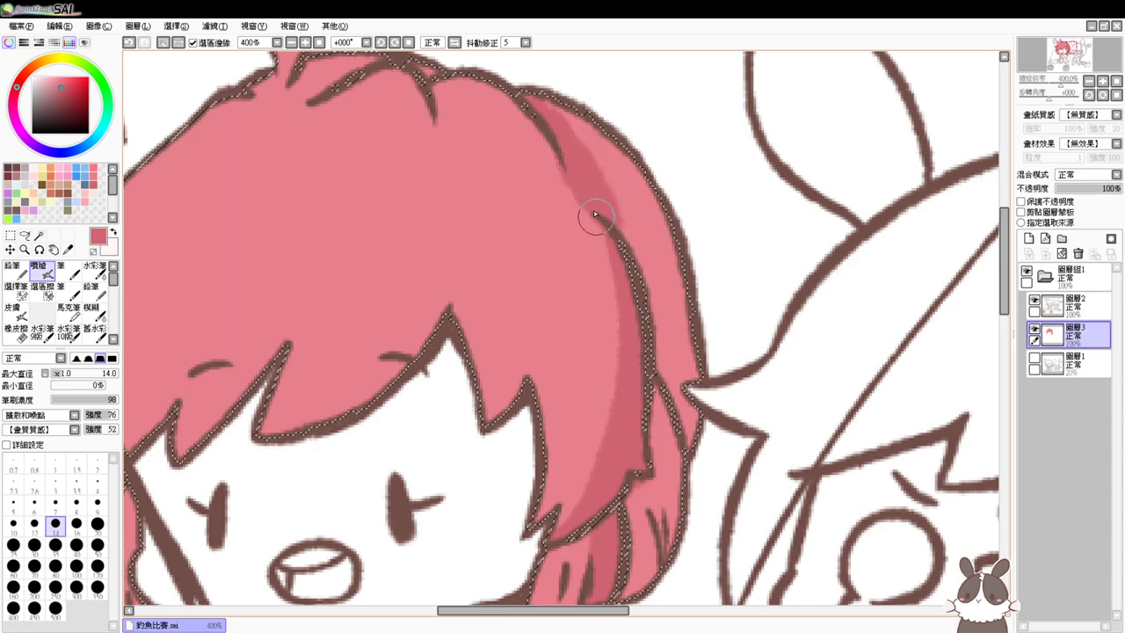
mouse_move(595, 213)
mouse_down()
mouse_move(606, 195)
mouse_move(639, 194)
mouse_move(655, 307)
mouse_move(659, 258)
mouse_up()
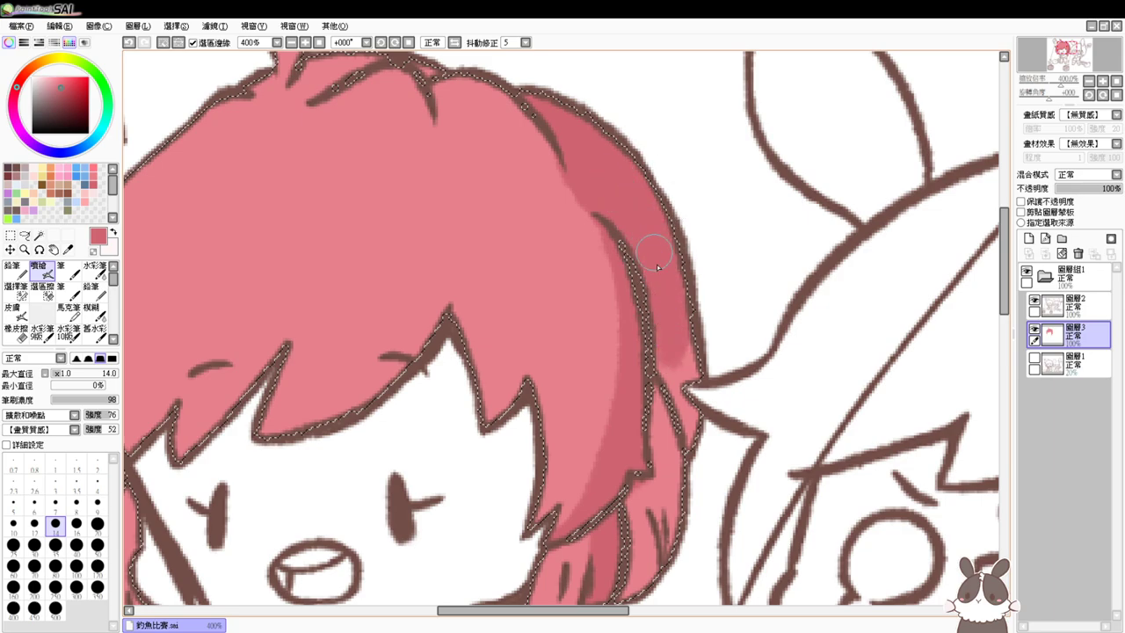
drag(720, 447, 721, 324)
mouse_move(668, 273)
mouse_down()
mouse_move(638, 400)
mouse_move(707, 314)
mouse_up()
Shade the small ponytail over the smiling character's shoulder in darker pink, from its base to its tip
mouse_move(568, 393)
mouse_down()
mouse_move(616, 387)
mouse_move(567, 400)
mouse_move(593, 438)
mouse_move(578, 400)
mouse_up()
drag(615, 486, 619, 494)
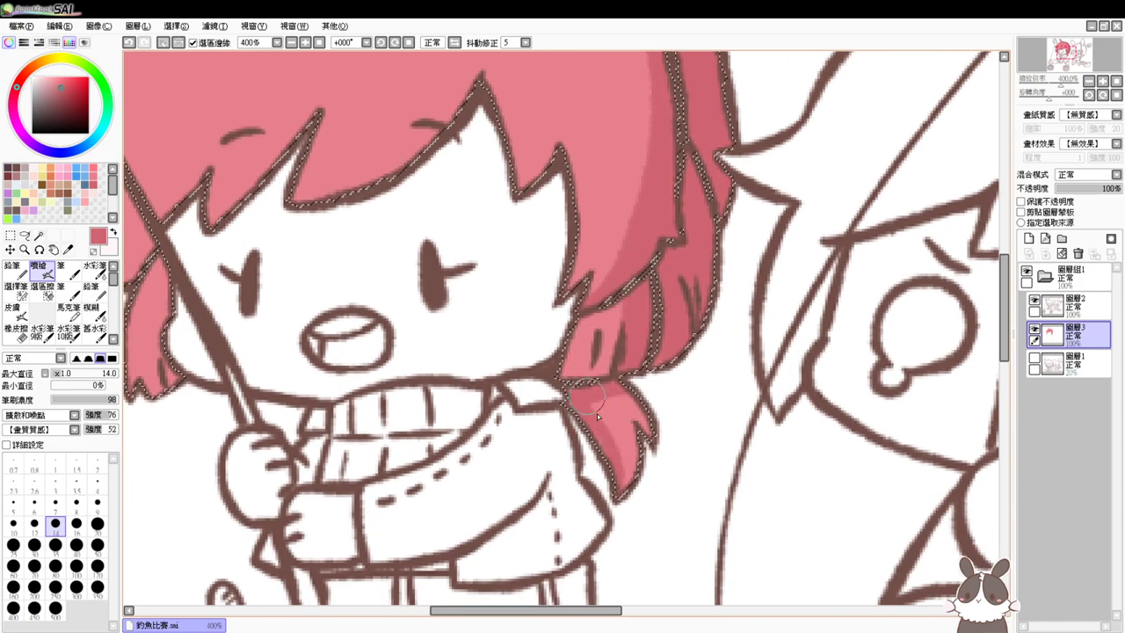
mouse_move(587, 405)
mouse_down()
mouse_move(626, 509)
mouse_move(599, 397)
mouse_move(621, 450)
mouse_up()
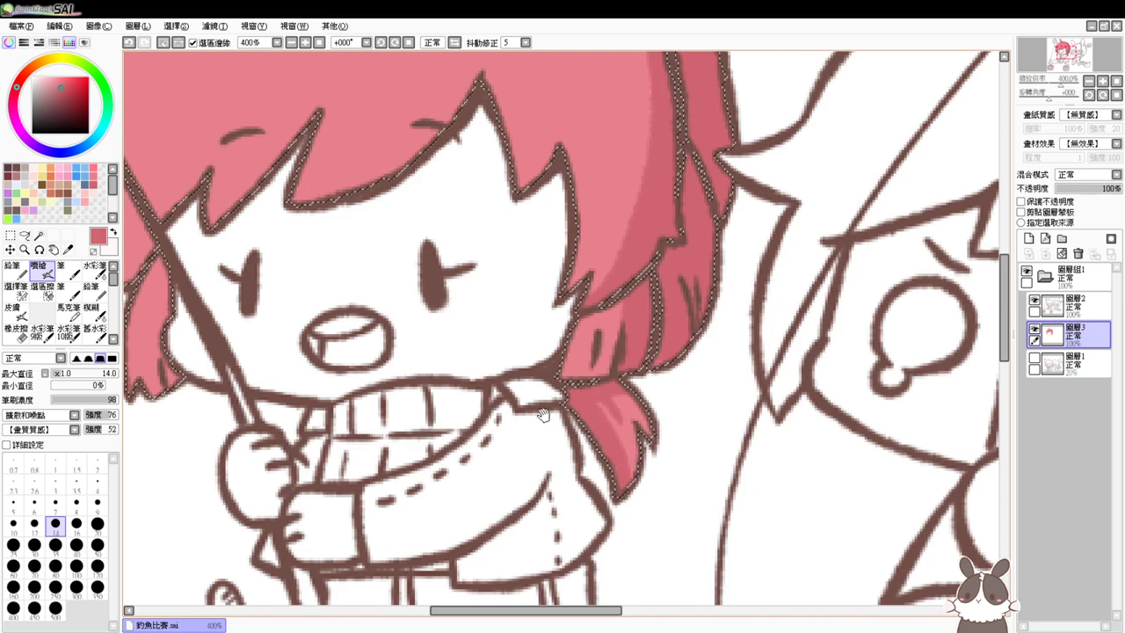
Shade the tips of the central bang and the short bang beside the long side strand in darker pink
drag(542, 415, 592, 553)
drag(560, 360, 638, 454)
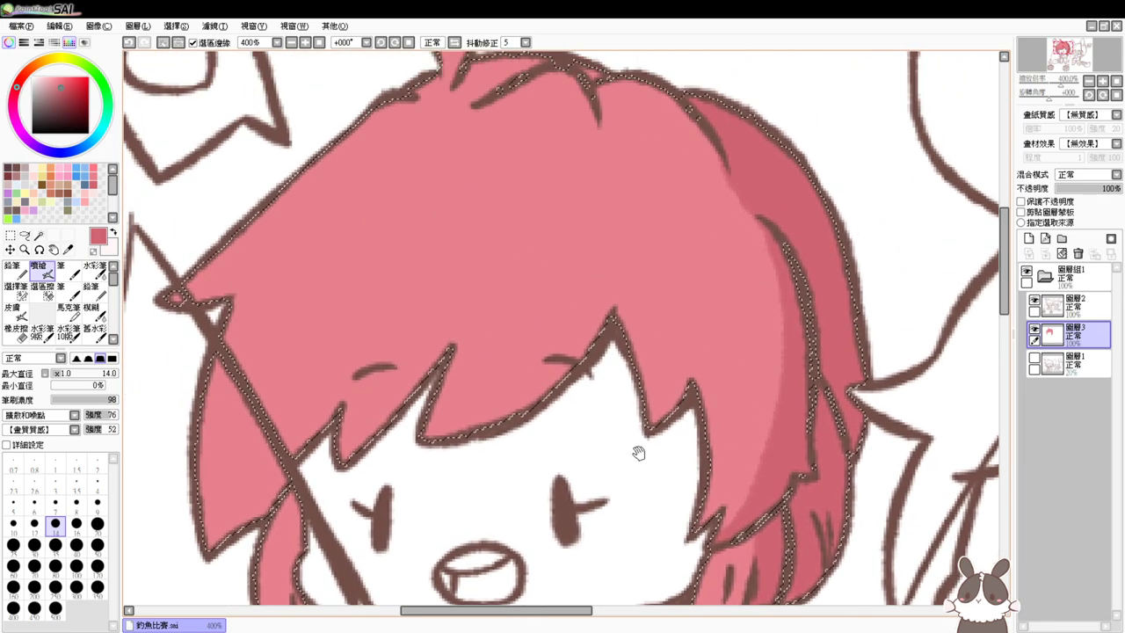
drag(689, 334, 642, 422)
mouse_move(690, 333)
mouse_down()
mouse_move(690, 407)
mouse_move(683, 388)
mouse_move(645, 428)
mouse_up()
mouse_move(687, 378)
mouse_down()
mouse_move(674, 429)
mouse_move(592, 314)
mouse_move(600, 309)
mouse_move(420, 437)
mouse_move(588, 337)
mouse_move(475, 444)
mouse_up()
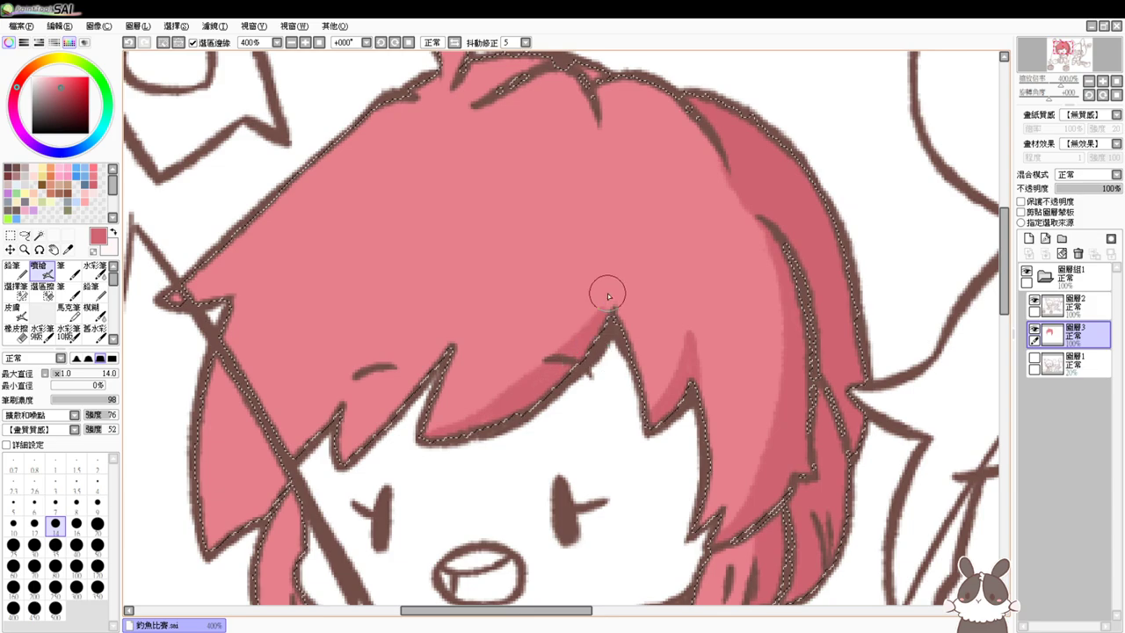
Shade the bang nearest the fishing rod and the side lock behind the rod in darker pink
drag(565, 386, 655, 340)
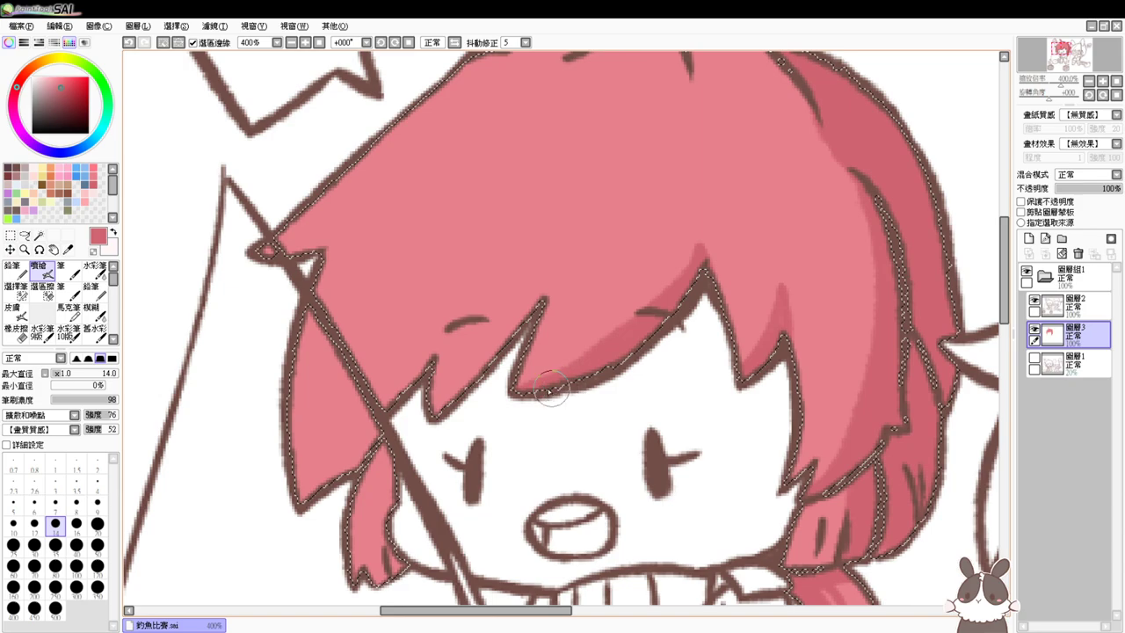
drag(534, 296, 479, 366)
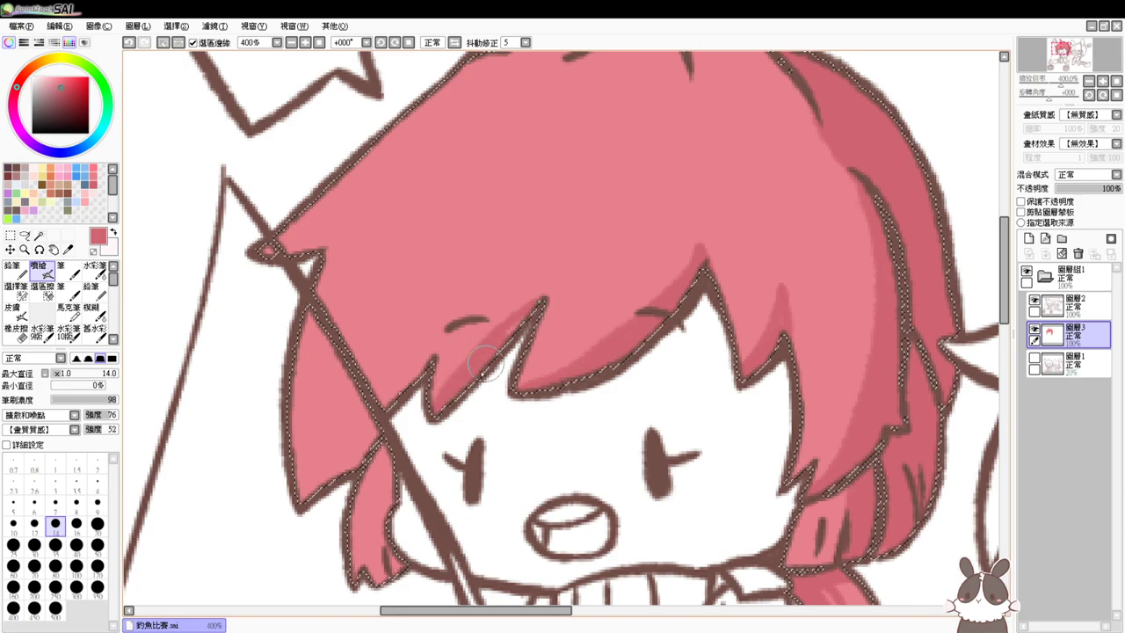
drag(533, 322, 520, 402)
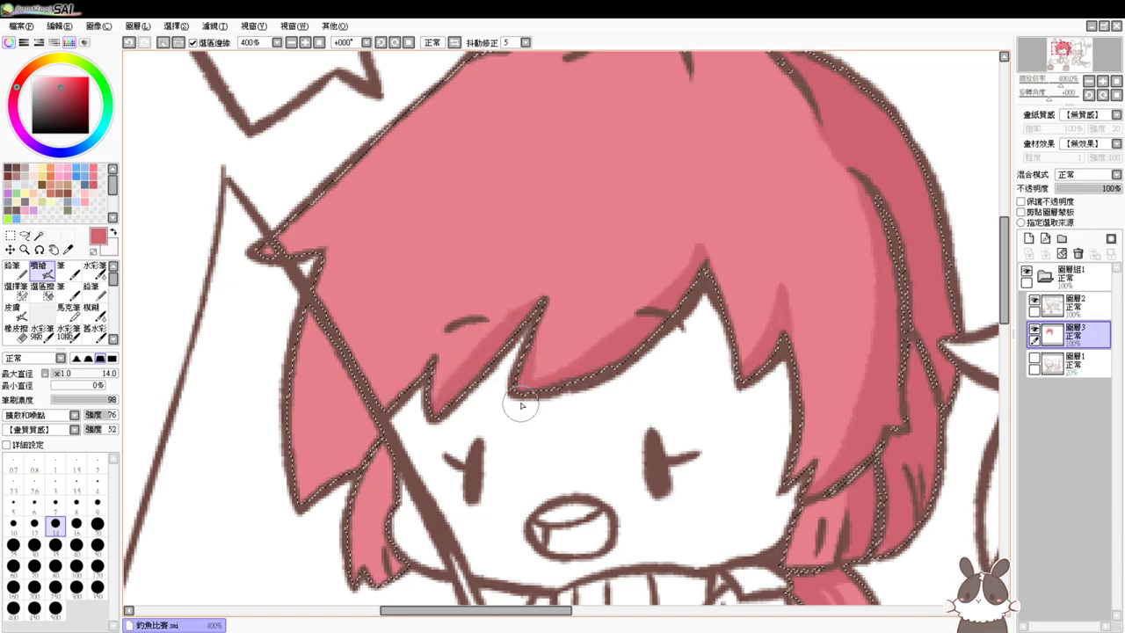
drag(436, 396, 502, 359)
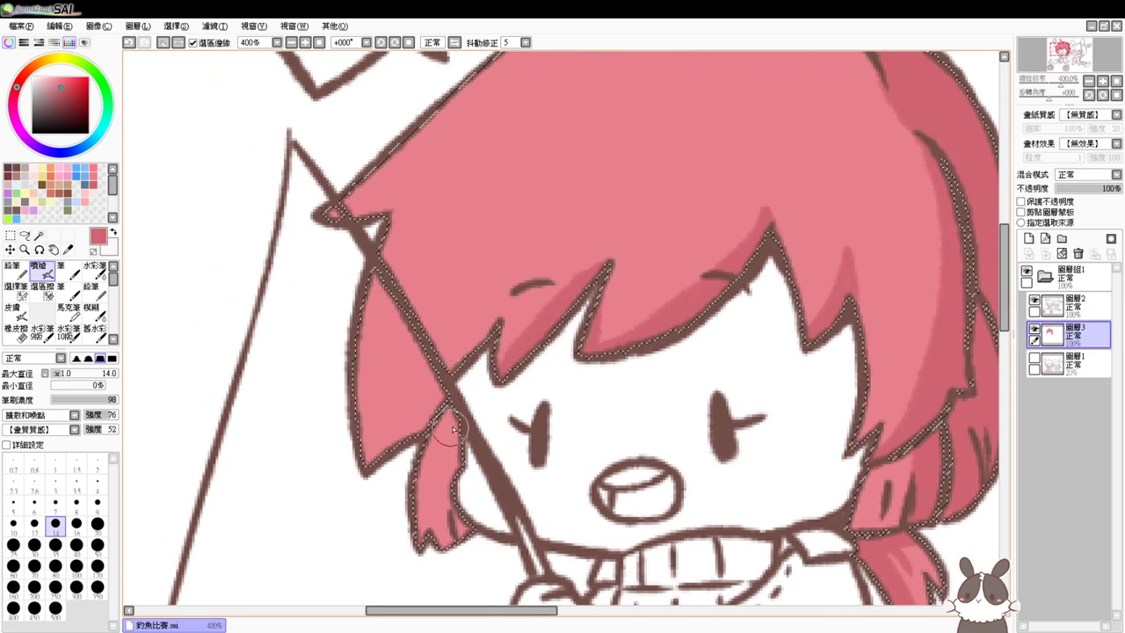
mouse_move(450, 421)
mouse_down()
mouse_move(443, 496)
mouse_move(450, 530)
mouse_up()
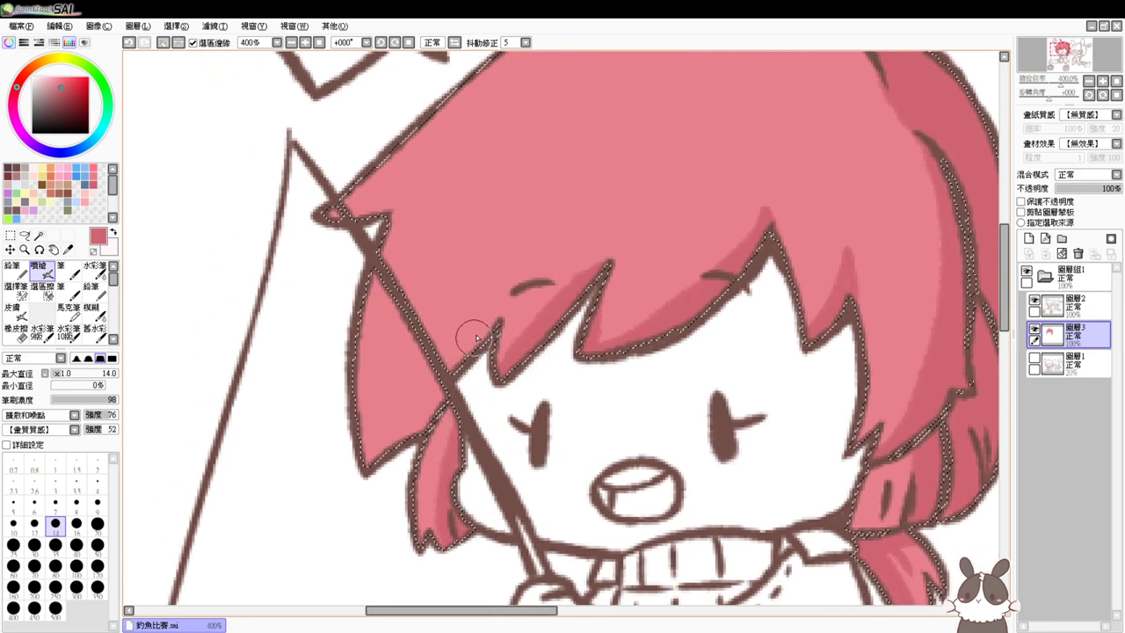
Airbrush darker pink shadows onto the left hair lock and the strands at the crown of the red-haired character
drag(490, 318, 364, 452)
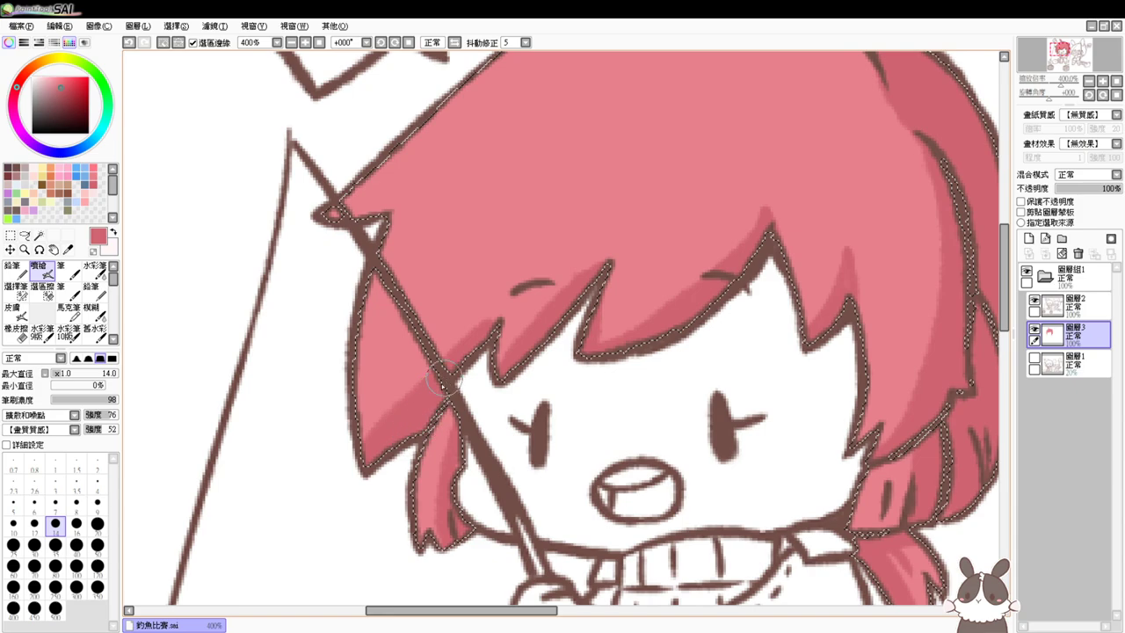
drag(522, 282, 390, 506)
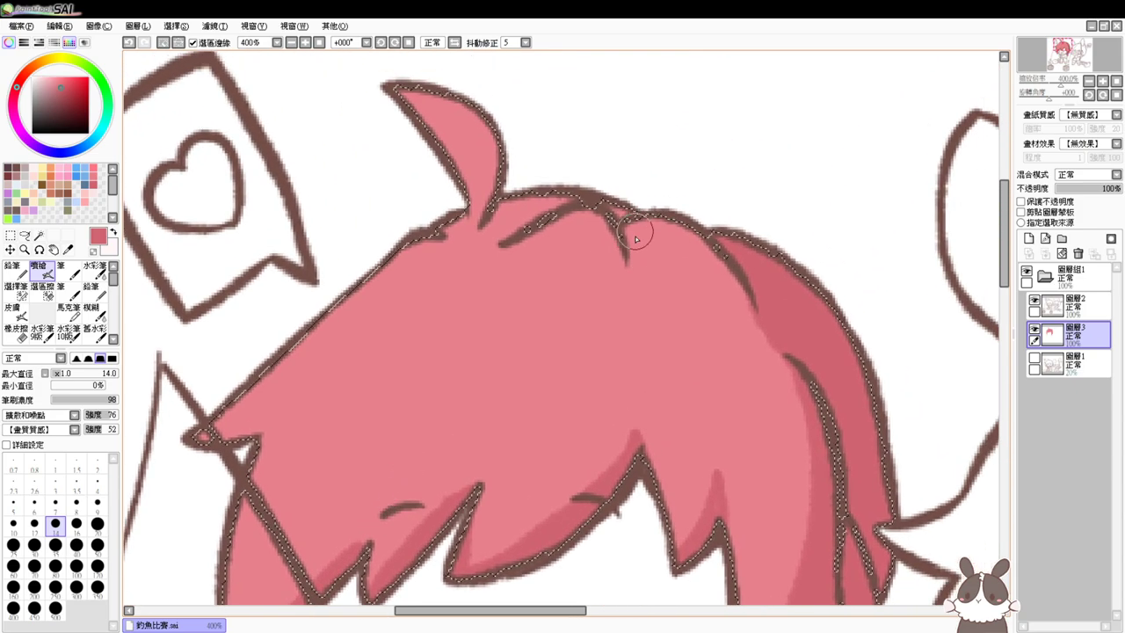
drag(626, 235, 638, 296)
mouse_move(635, 231)
mouse_down()
mouse_move(628, 247)
mouse_move(764, 371)
mouse_up()
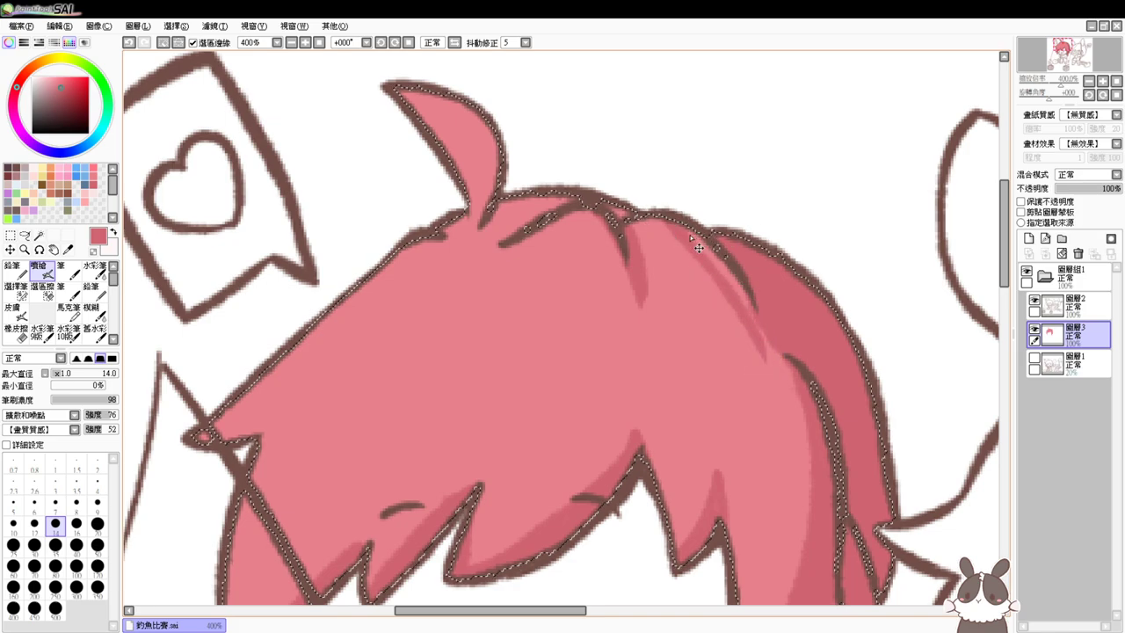
key(ctrl+z)
drag(666, 219, 769, 348)
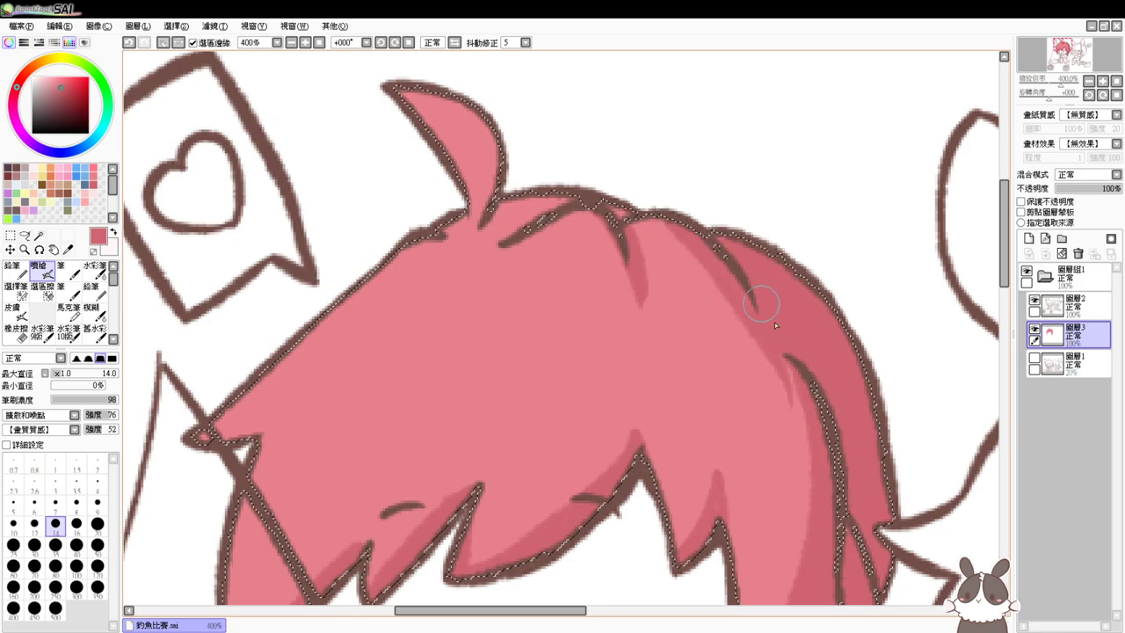
drag(855, 350, 827, 228)
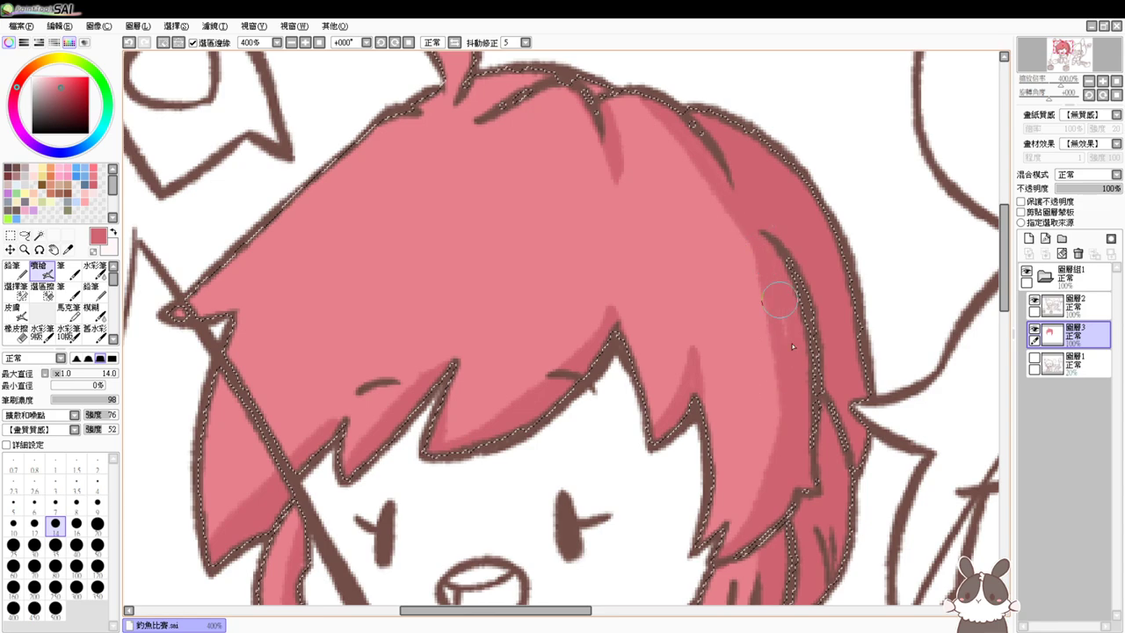
Shade the right edge of the upright hair tuft and darken the lower right section of the hair
scroll(783, 280, up, 5)
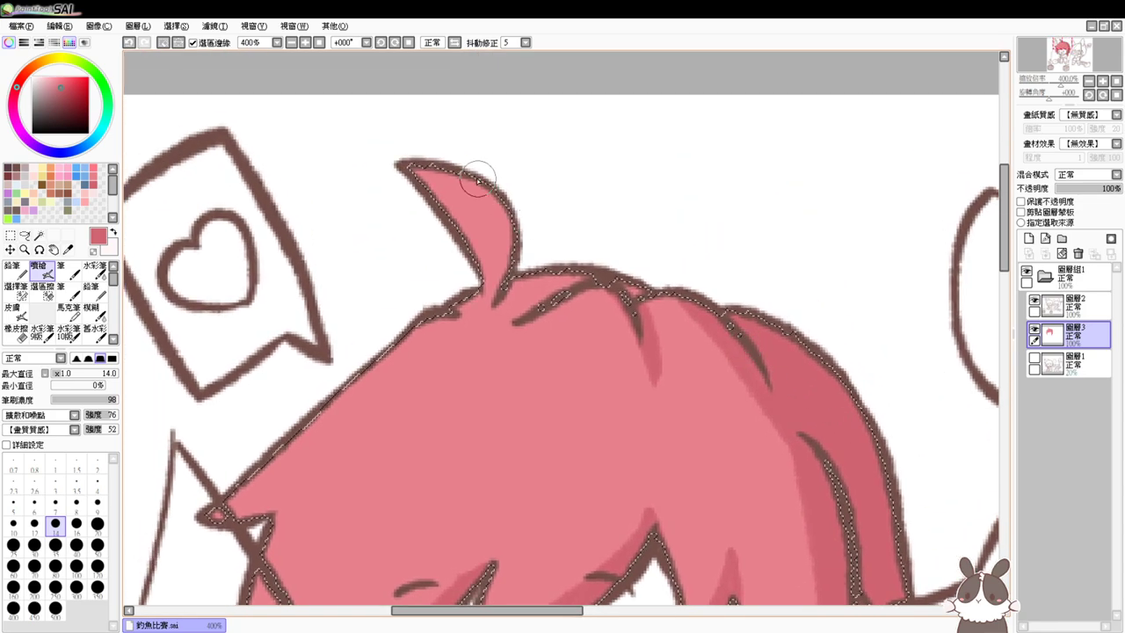
drag(502, 209, 508, 271)
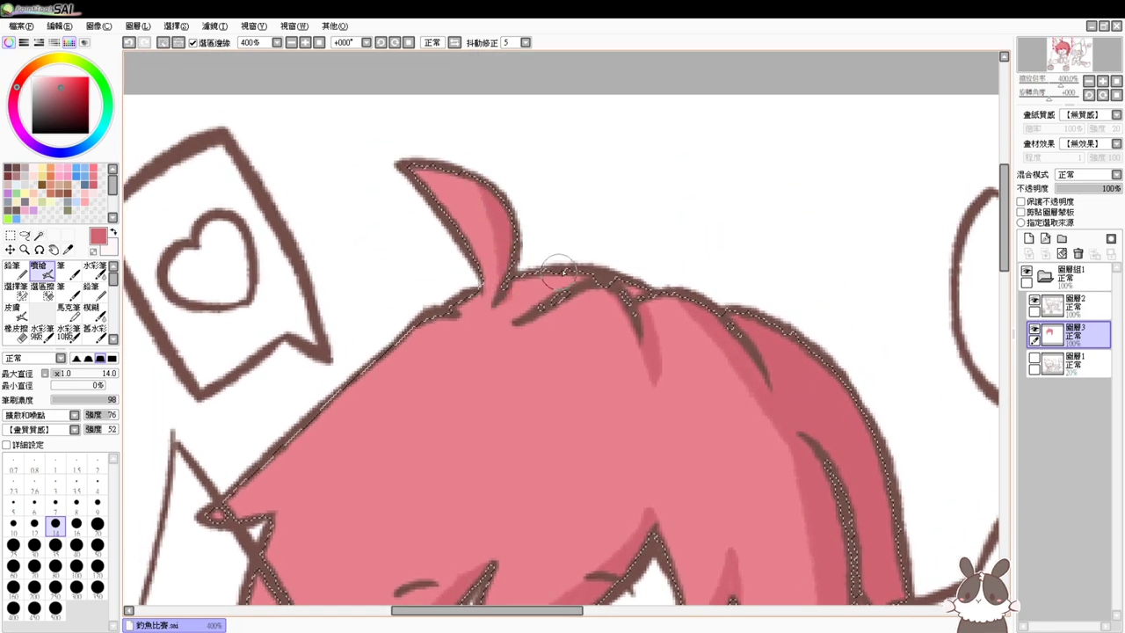
scroll(791, 345, down, 6)
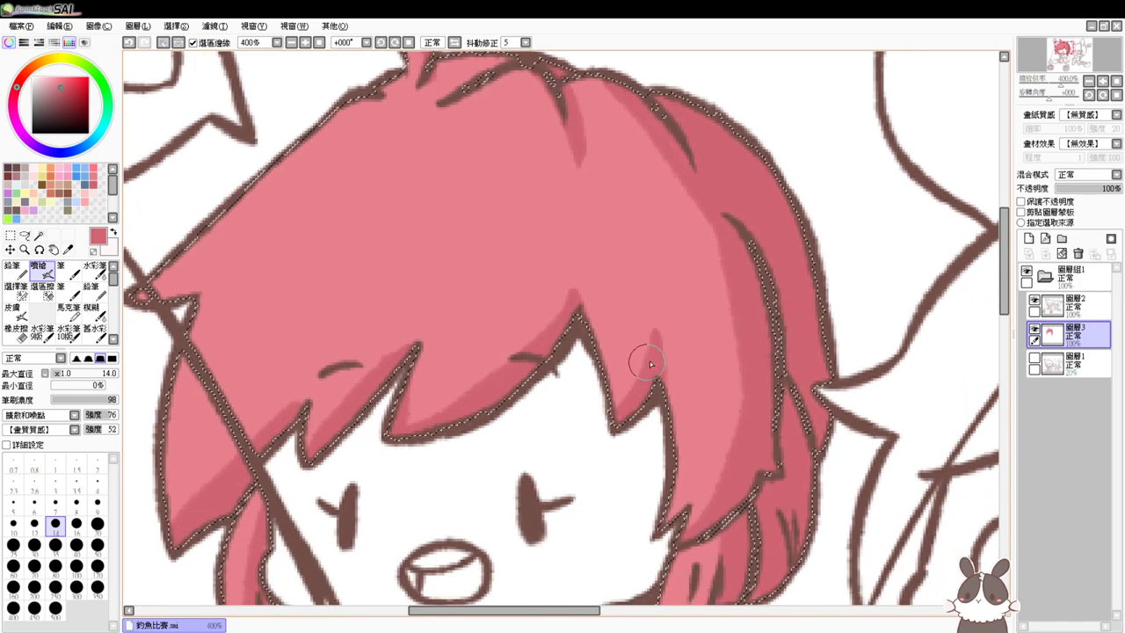
mouse_move(748, 284)
mouse_down()
mouse_move(641, 406)
mouse_move(684, 378)
mouse_move(660, 487)
mouse_up()
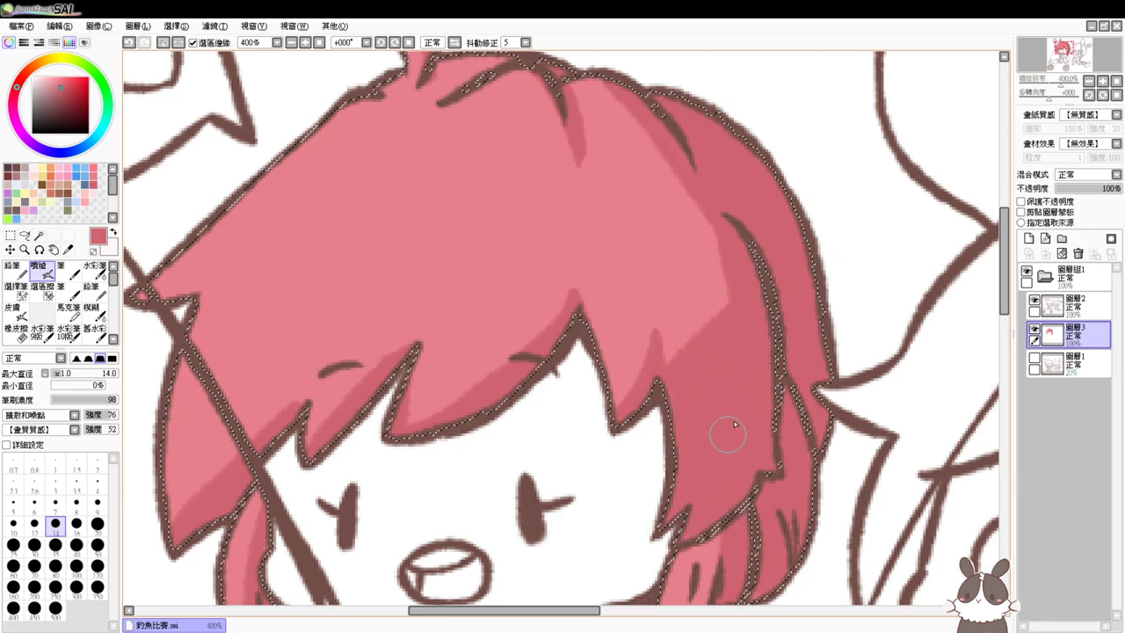
mouse_move(737, 370)
mouse_down()
mouse_move(771, 407)
mouse_move(808, 328)
mouse_move(806, 390)
mouse_up()
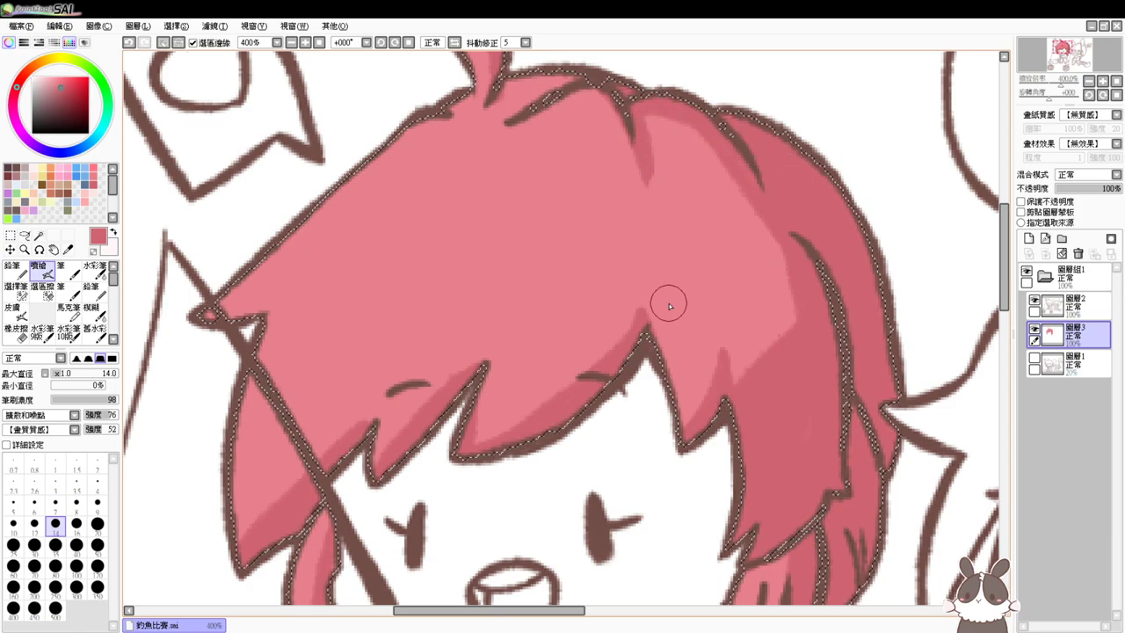
Paint pairs of short darker pink hatch strokes across the left, middle and right parts of the fringe
drag(564, 286, 564, 325)
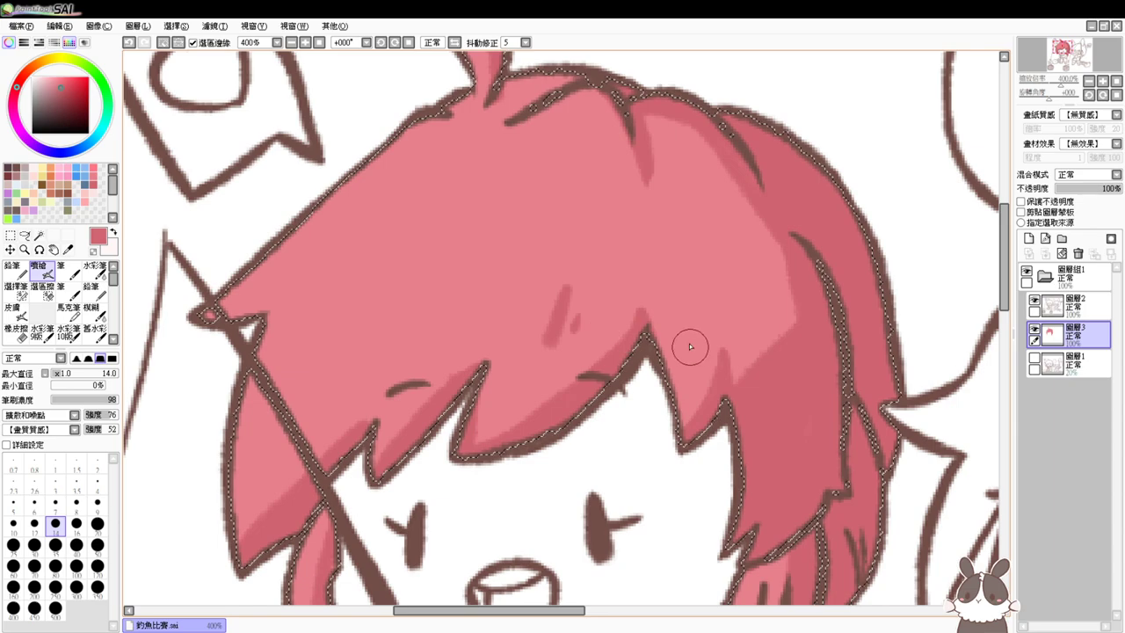
drag(690, 297, 697, 335)
key(ctrl+z)
drag(690, 295, 697, 348)
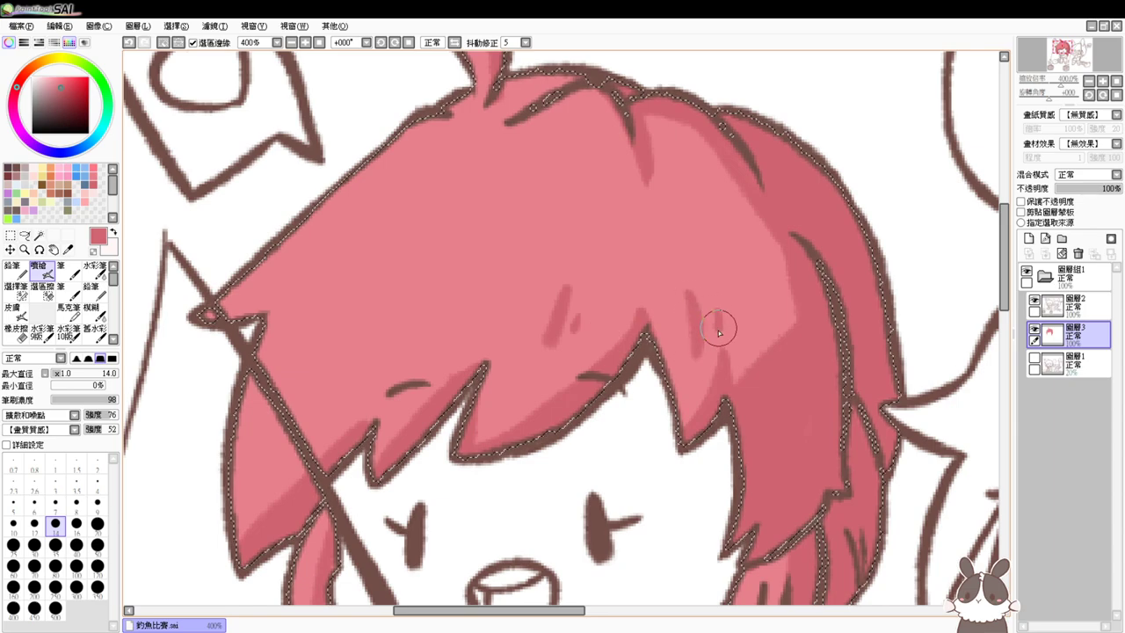
drag(403, 309, 386, 347)
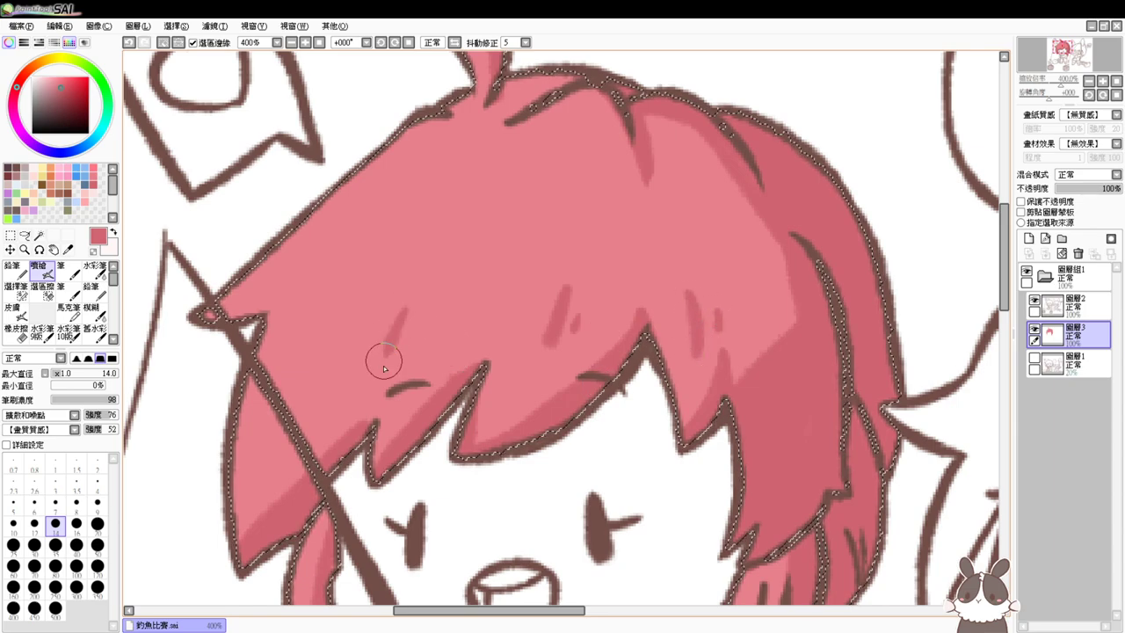
key(ctrl+z)
key(ctrl+z)
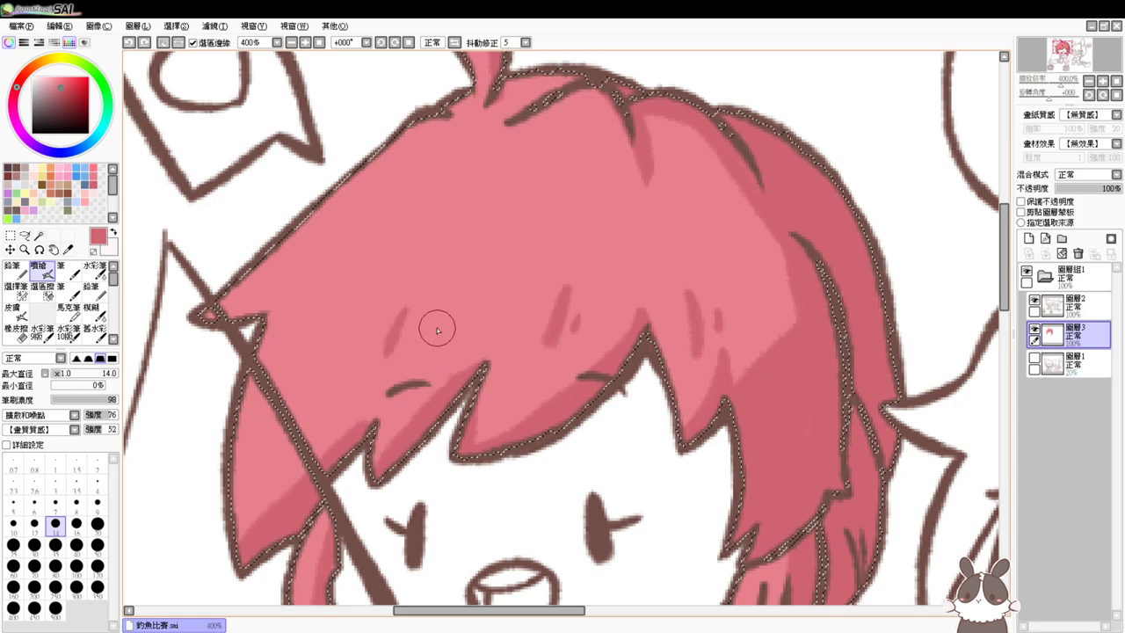
drag(445, 313, 427, 352)
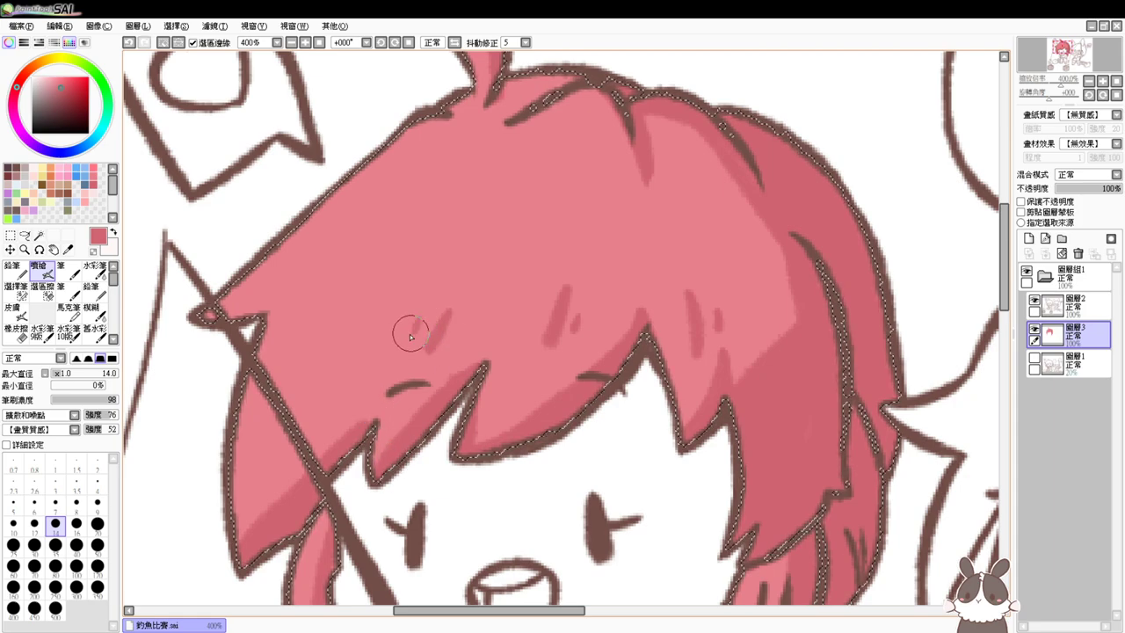
Sample the base hair pink, lighten it, and paint a light rim along the hair's left outer edge
right_click(379, 282)
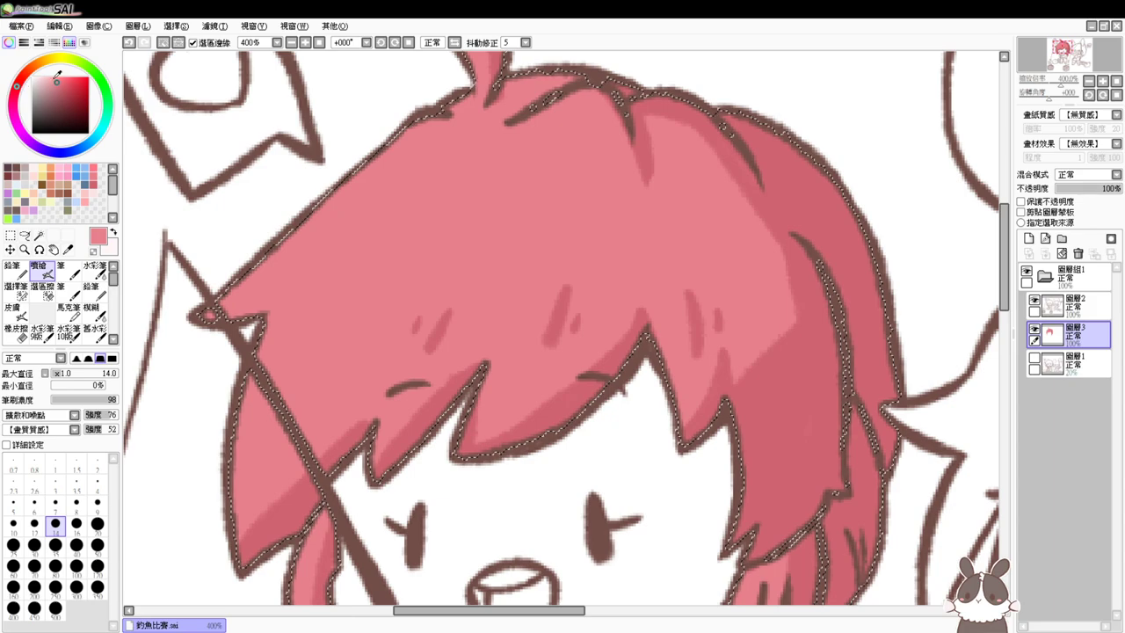
click(54, 81)
alt+click(253, 283)
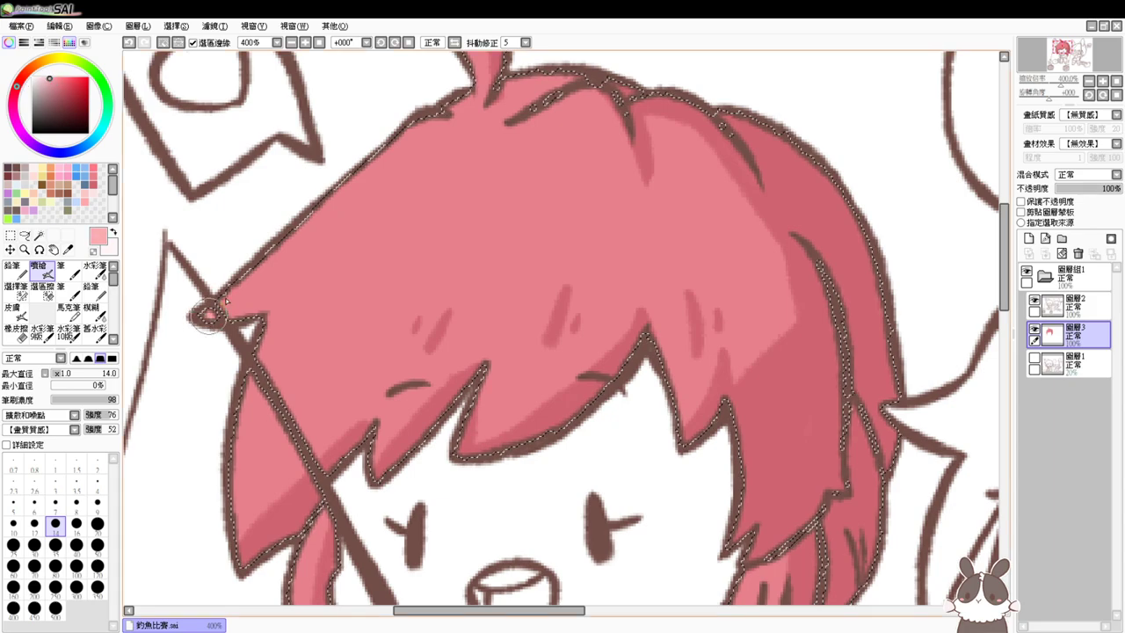
drag(406, 135, 279, 273)
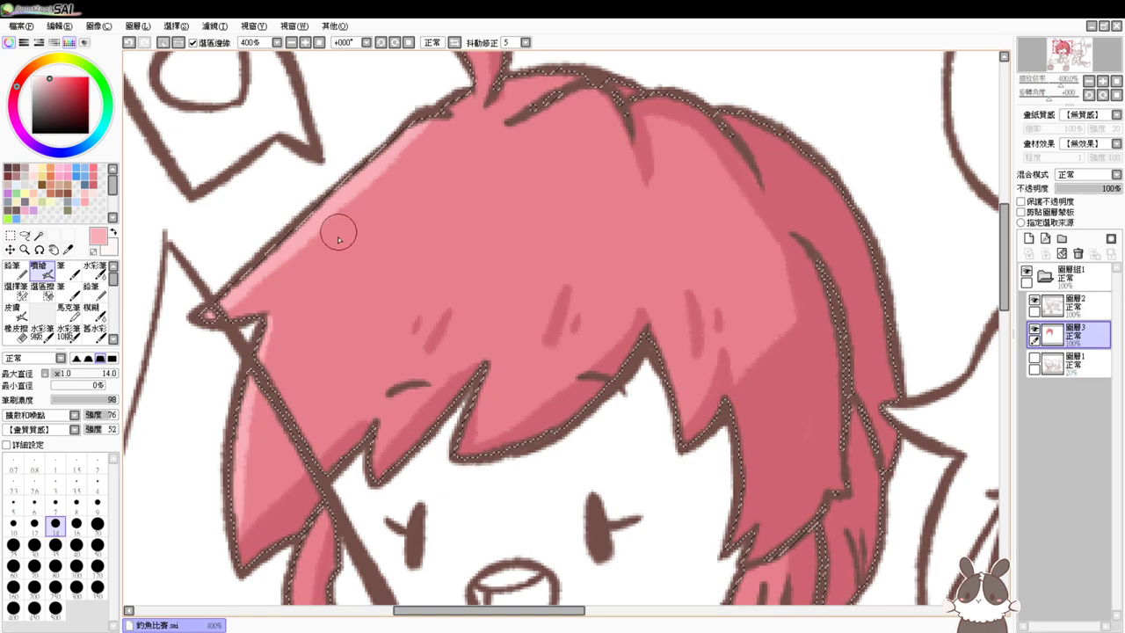
Paint light pink shine spots on the hair: a large oval and dot on the left, a curved streak and dot on the right
mouse_move(339, 232)
mouse_down()
mouse_move(420, 211)
mouse_move(338, 224)
mouse_move(375, 251)
mouse_move(394, 219)
mouse_up()
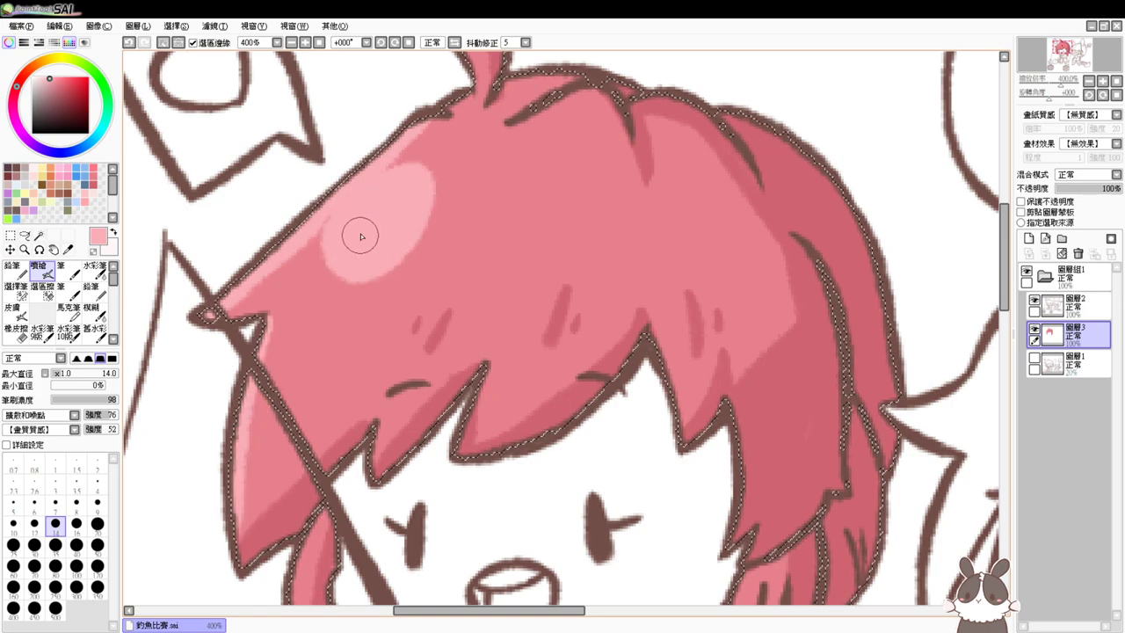
click(466, 233)
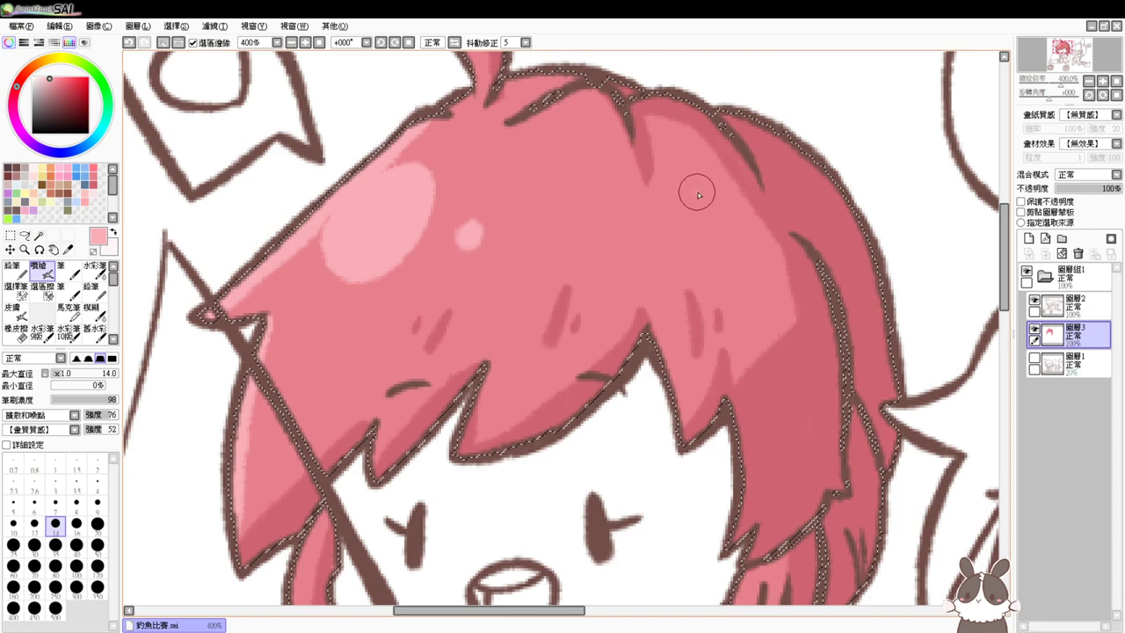
drag(700, 194, 722, 251)
click(739, 226)
drag(649, 338, 706, 230)
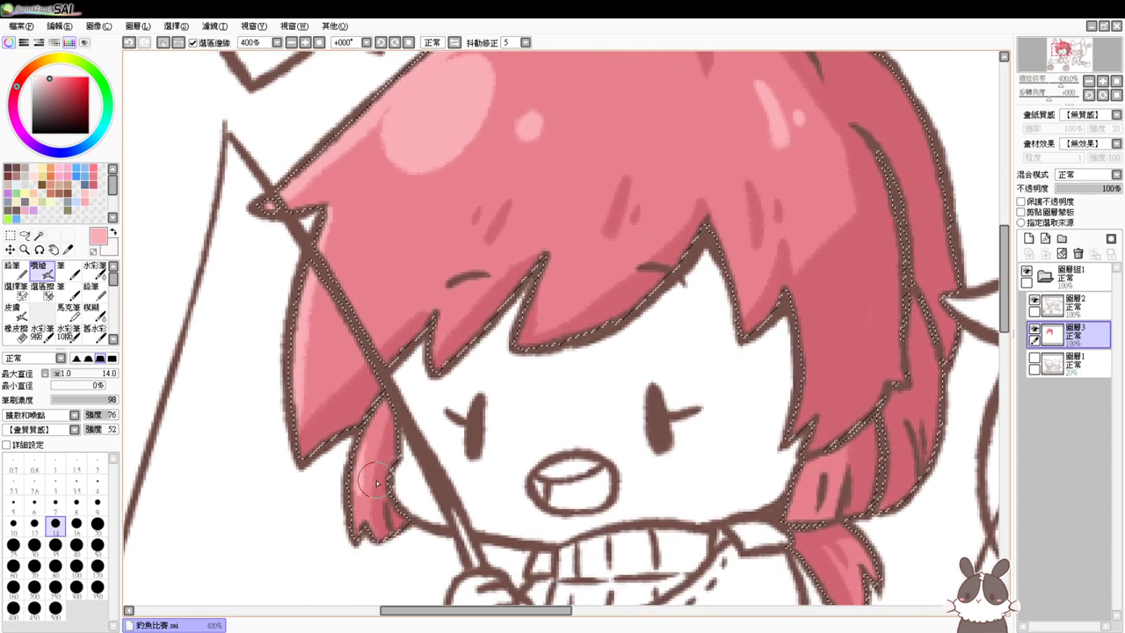
Sample the darker hair pink and shade the upper part of the gathered hair beside the right cheek
click(319, 42)
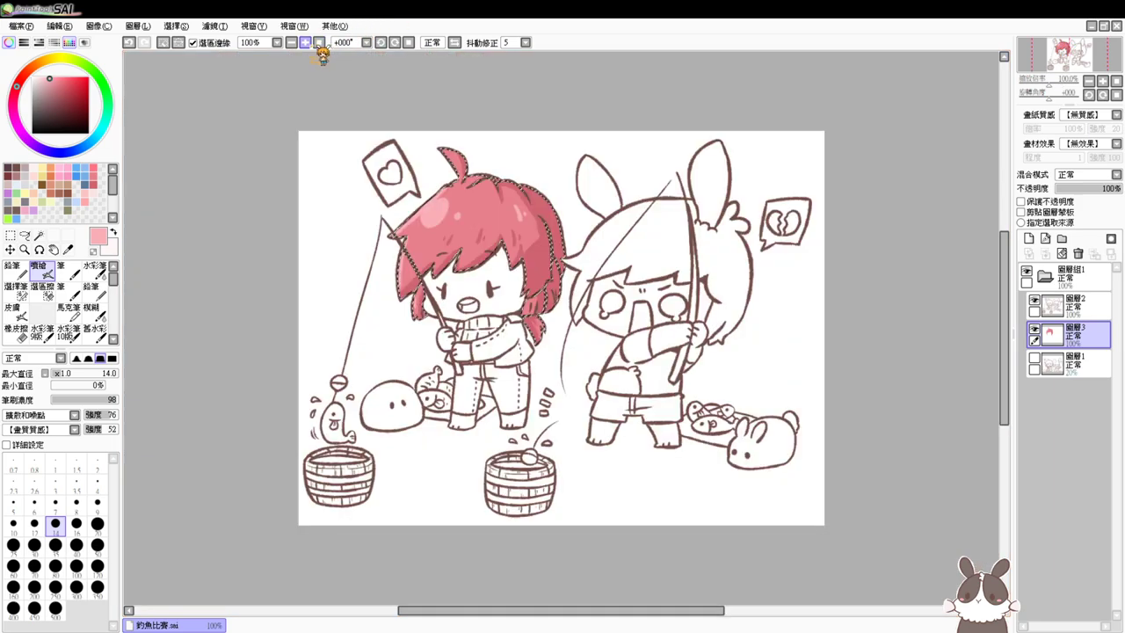
click(305, 42)
click(305, 42)
click(305, 42)
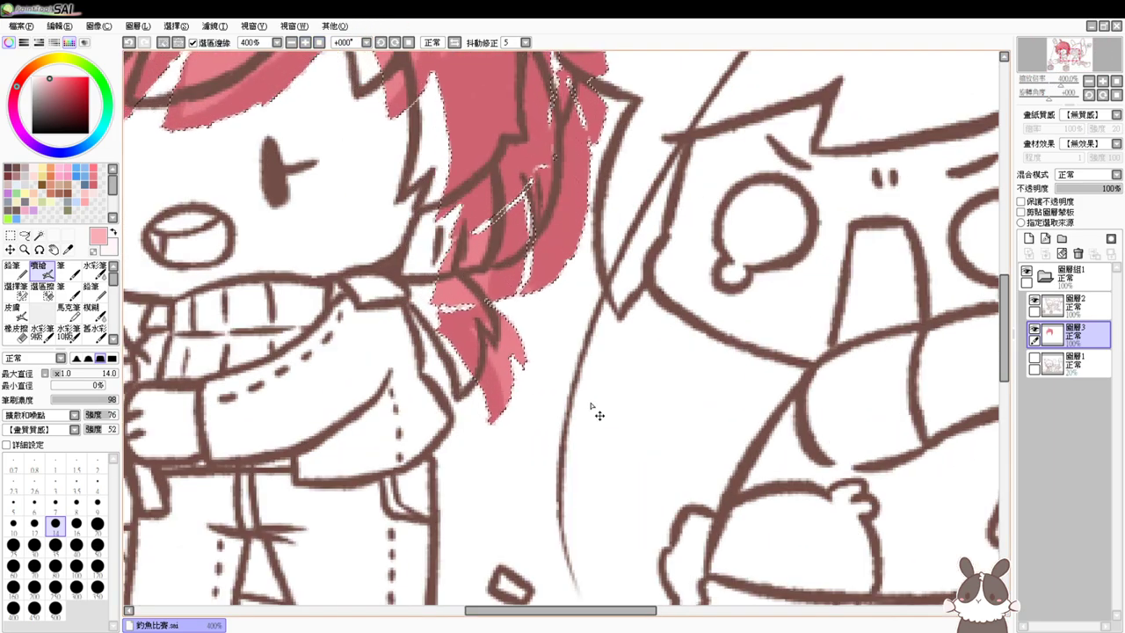
drag(591, 405, 593, 417)
key(ctrl+z)
drag(543, 342, 708, 454)
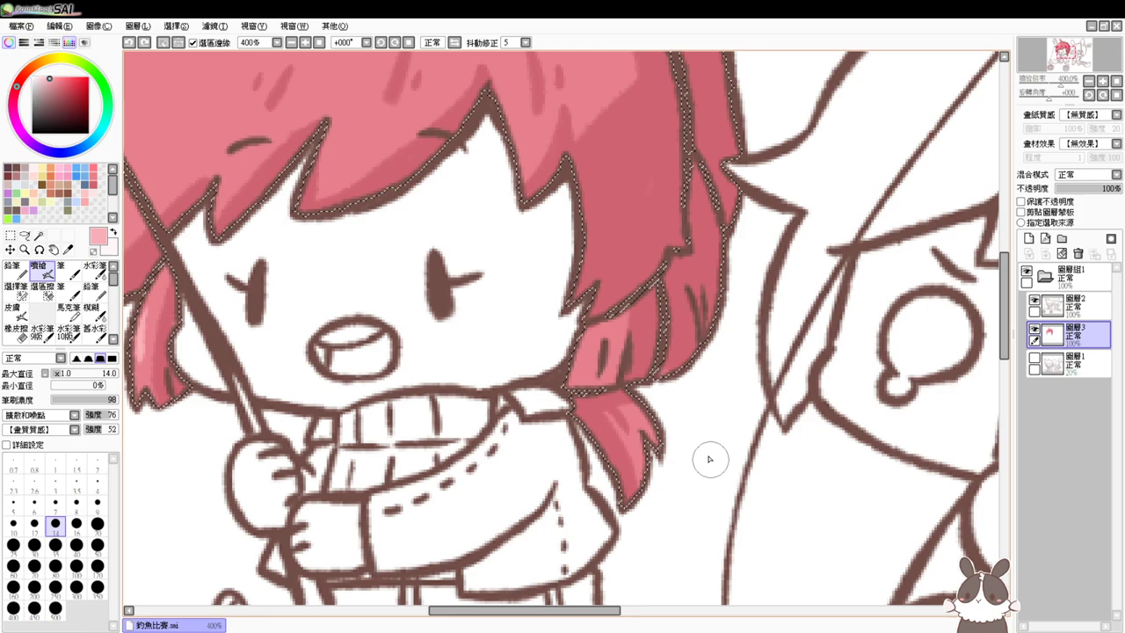
alt+click(626, 273)
drag(624, 303, 612, 362)
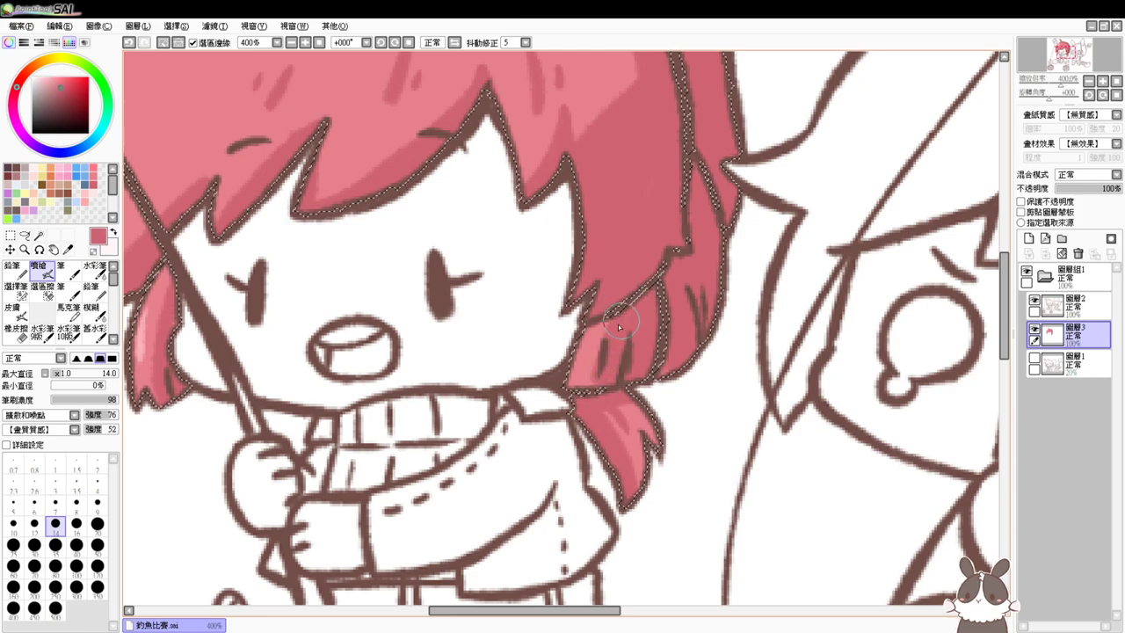
drag(607, 318, 620, 363)
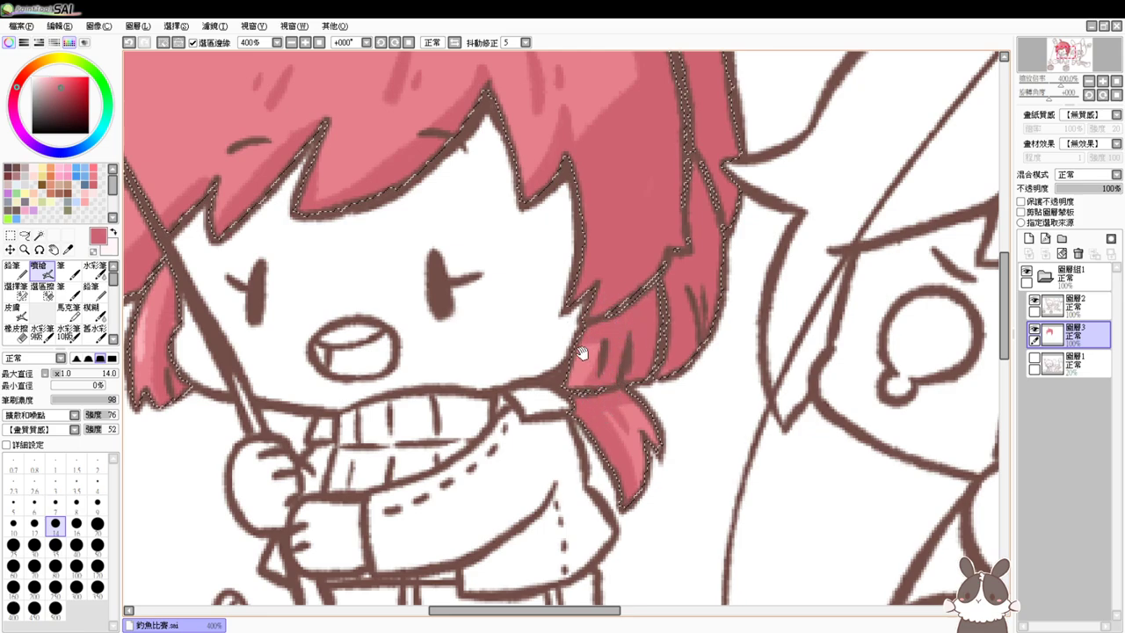
drag(518, 343, 646, 368)
key(ctrl+d)
drag(593, 279, 609, 403)
key(ctrl+z)
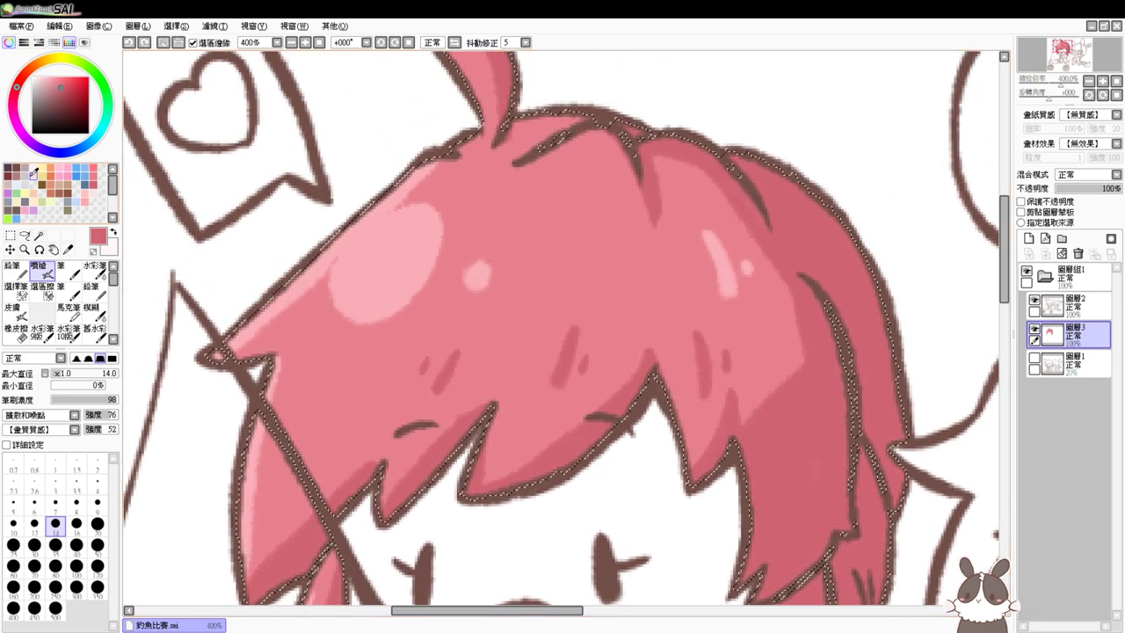
Sample the light pink highlight, set the brush size to 9, and dab a small paw print above the middle fringe
alt+click(360, 271)
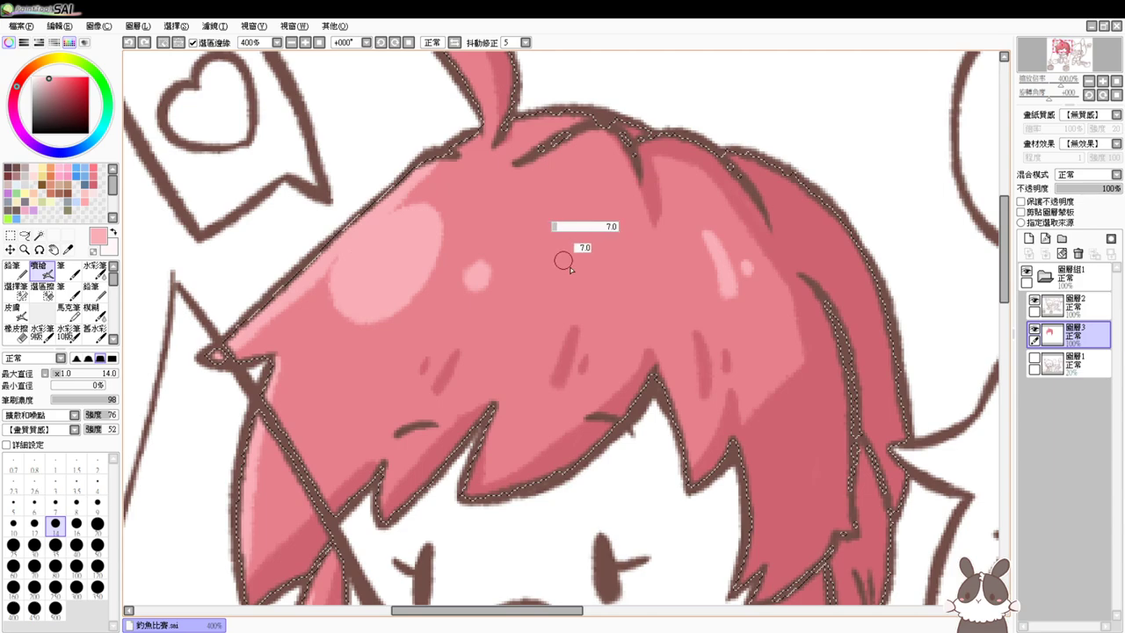
drag(569, 268, 574, 268)
drag(623, 305, 613, 302)
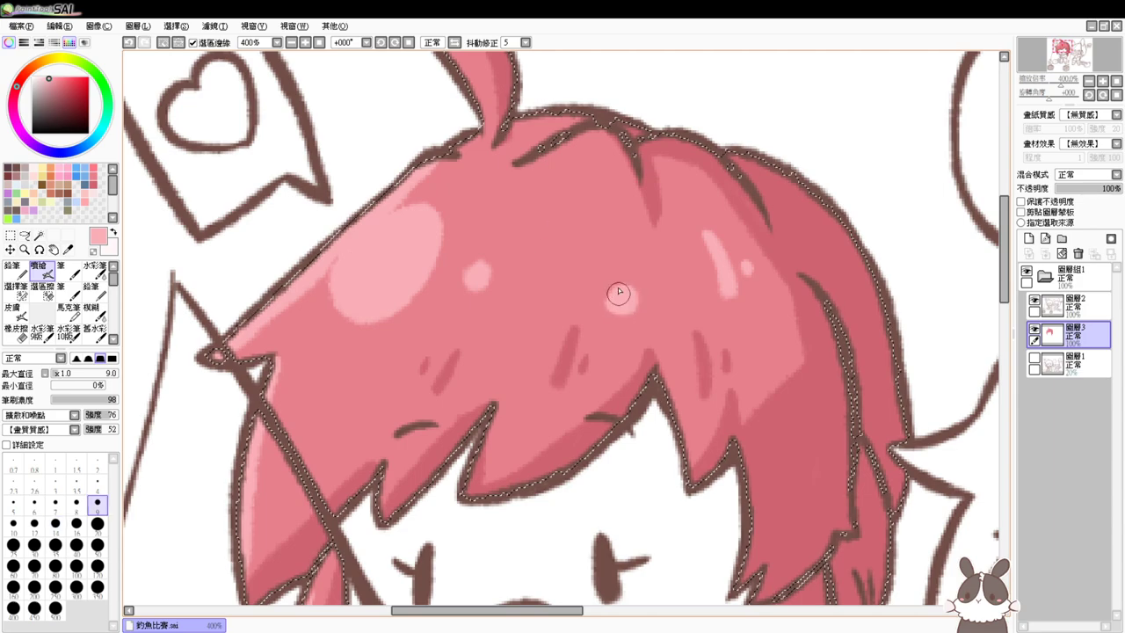
click(621, 297)
click(601, 282)
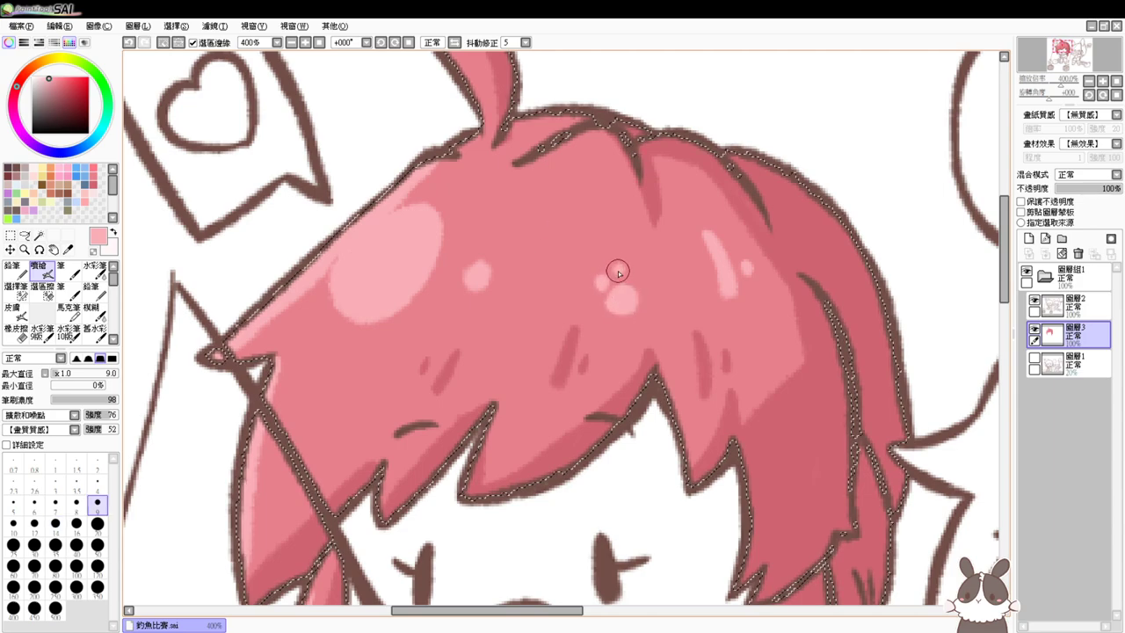
click(620, 269)
click(637, 273)
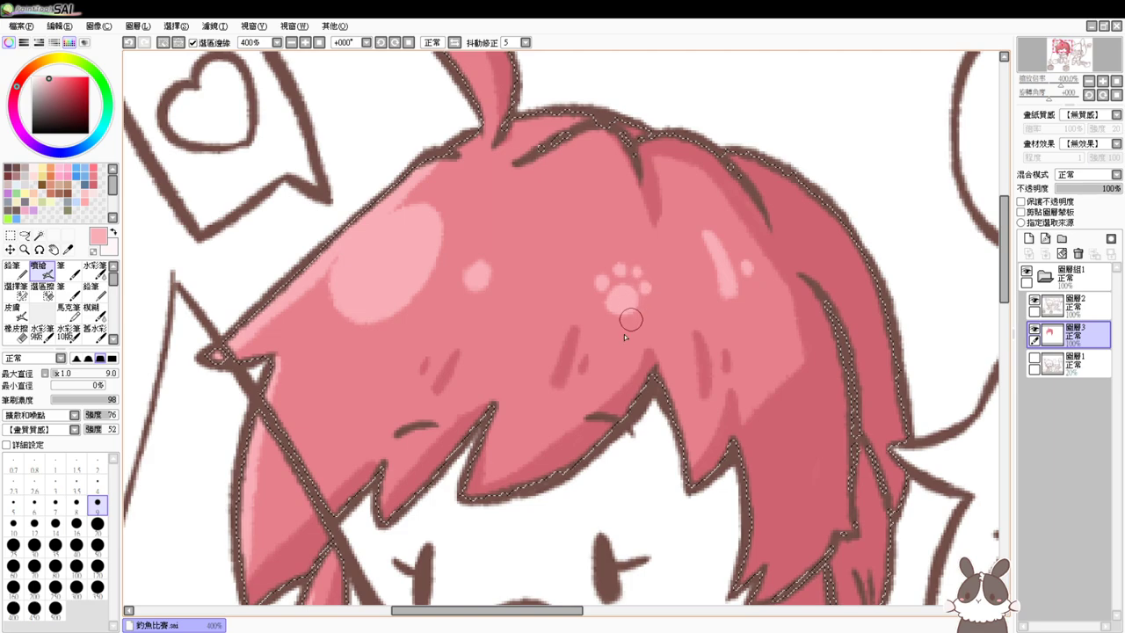
Clear the hair selection and magic-wand select the face, the cheek area behind the rod, and the upper hand
drag(552, 398, 669, 256)
key(ctrl+d)
drag(606, 365, 527, 238)
mouse_move(575, 385)
mouse_down()
mouse_move(557, 326)
mouse_move(572, 372)
mouse_up()
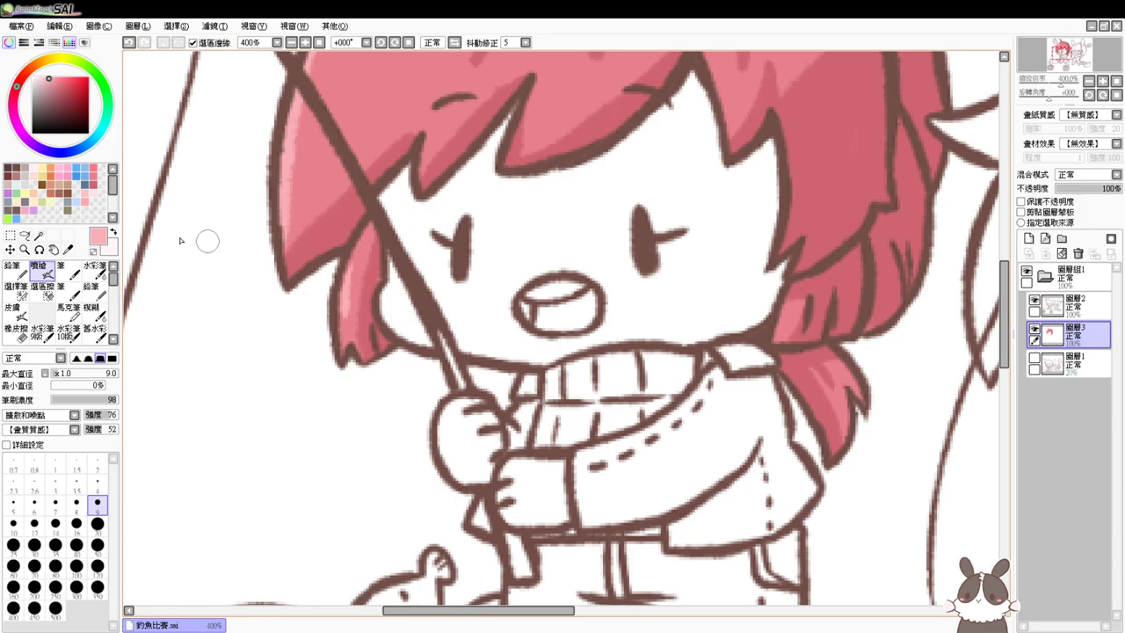
click(40, 249)
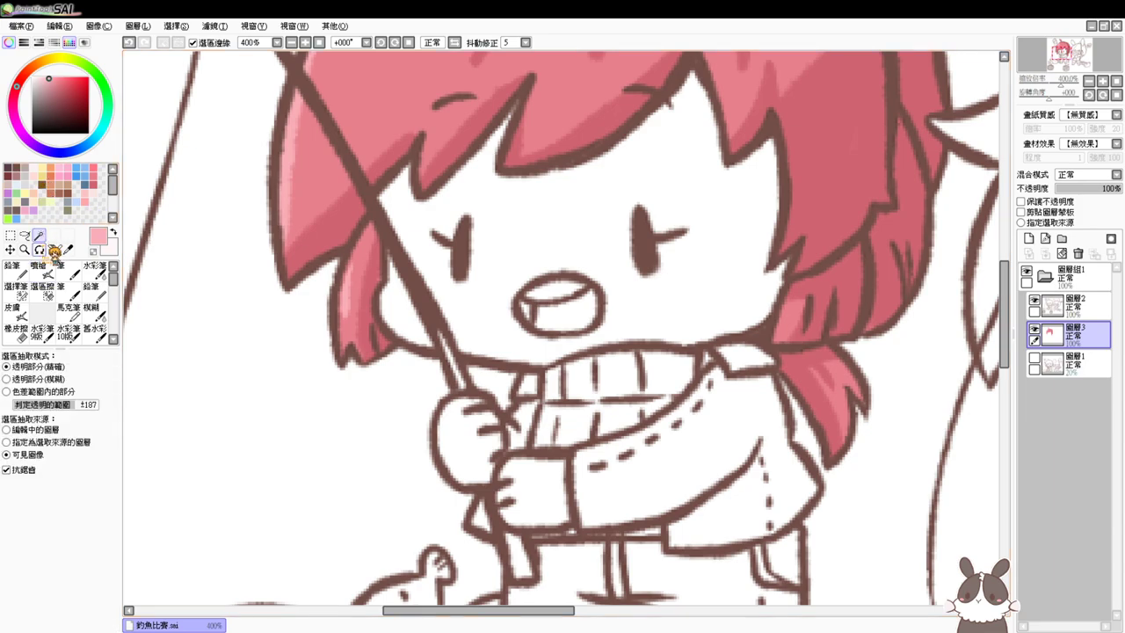
click(532, 260)
click(455, 421)
click(408, 315)
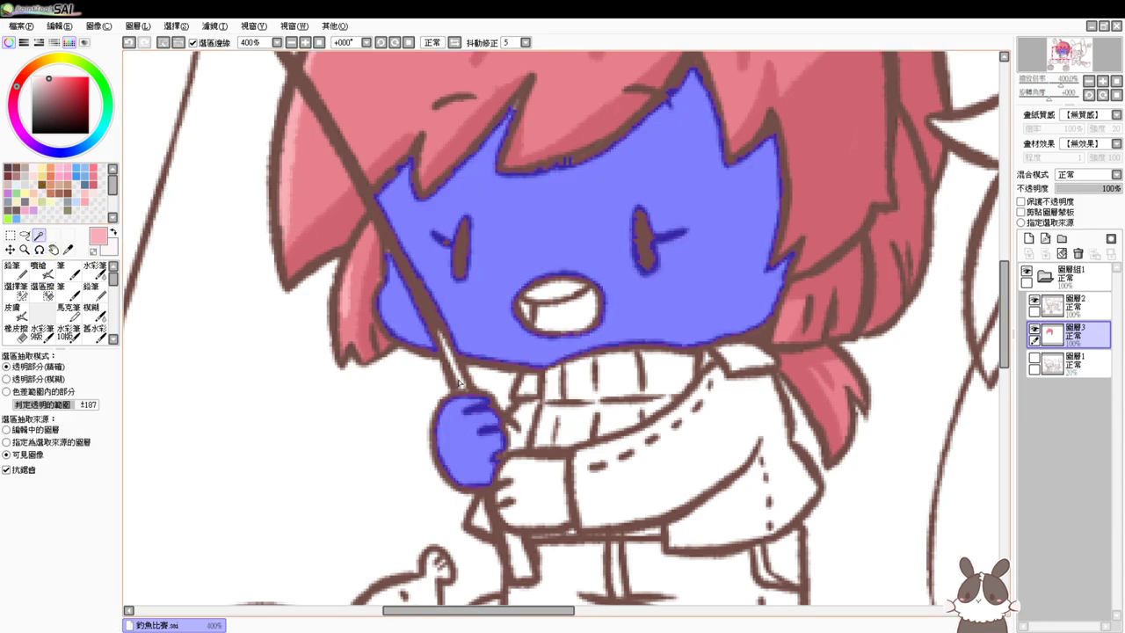
Add the lower hand and both feet to the skin selection and touch up the selection beside the rod at the cheek
click(522, 481)
scroll(529, 460, down, 3)
click(545, 576)
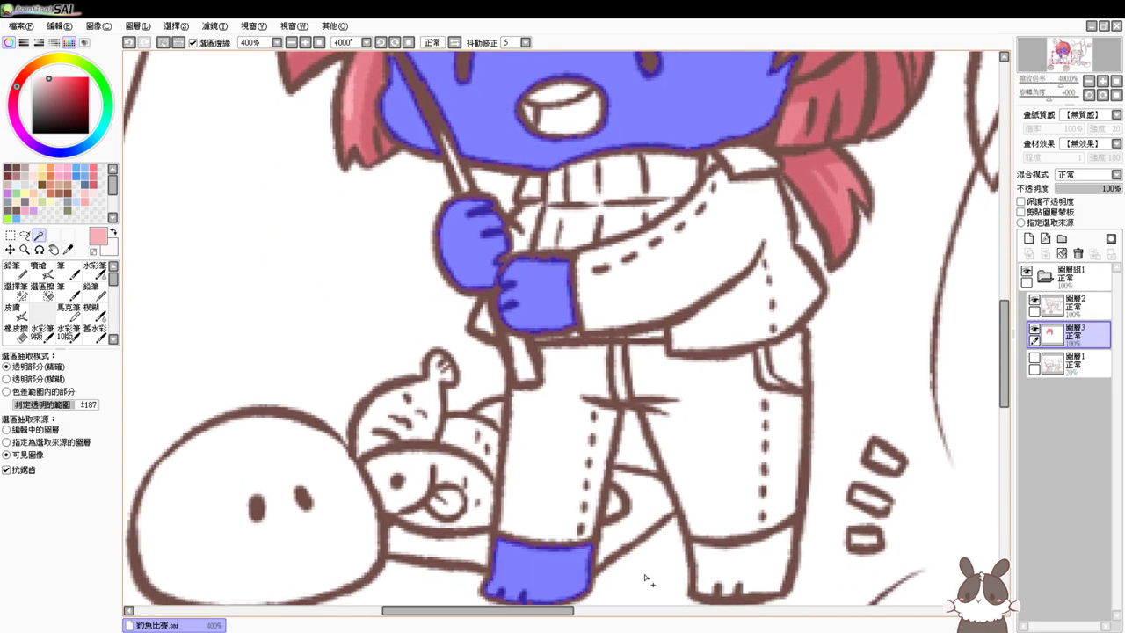
click(712, 560)
scroll(648, 477, up, 3)
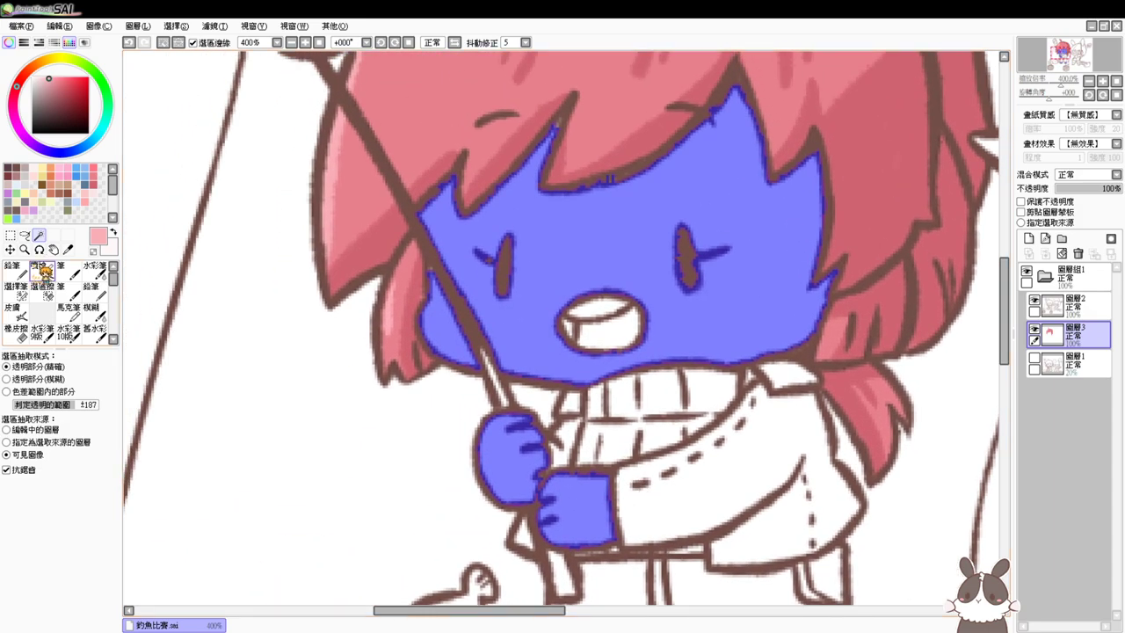
click(16, 287)
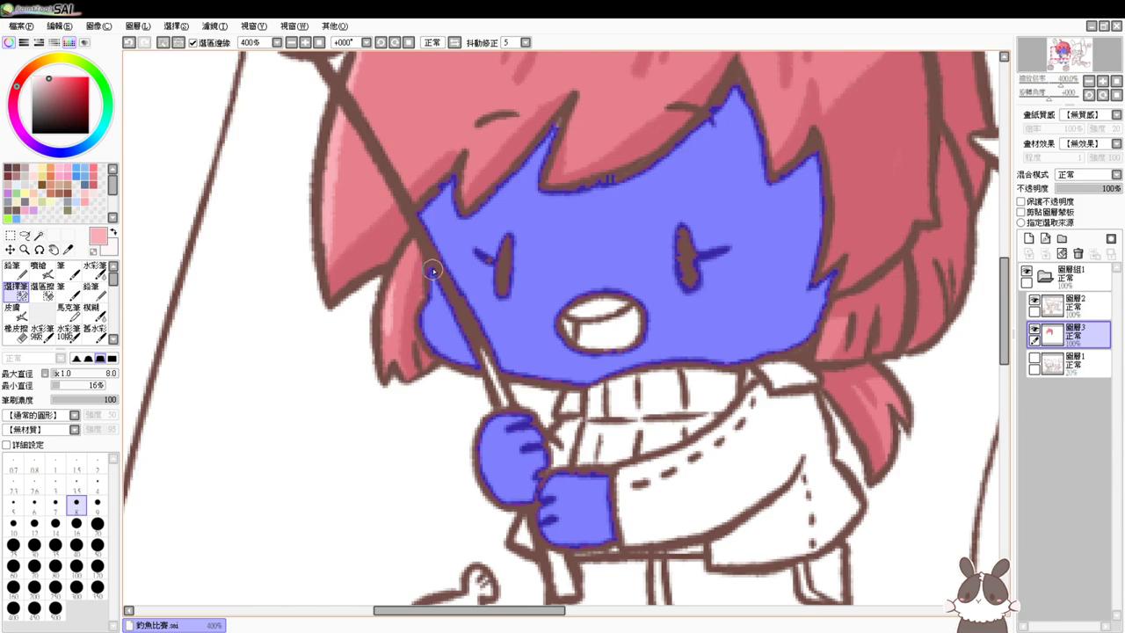
drag(429, 262, 437, 315)
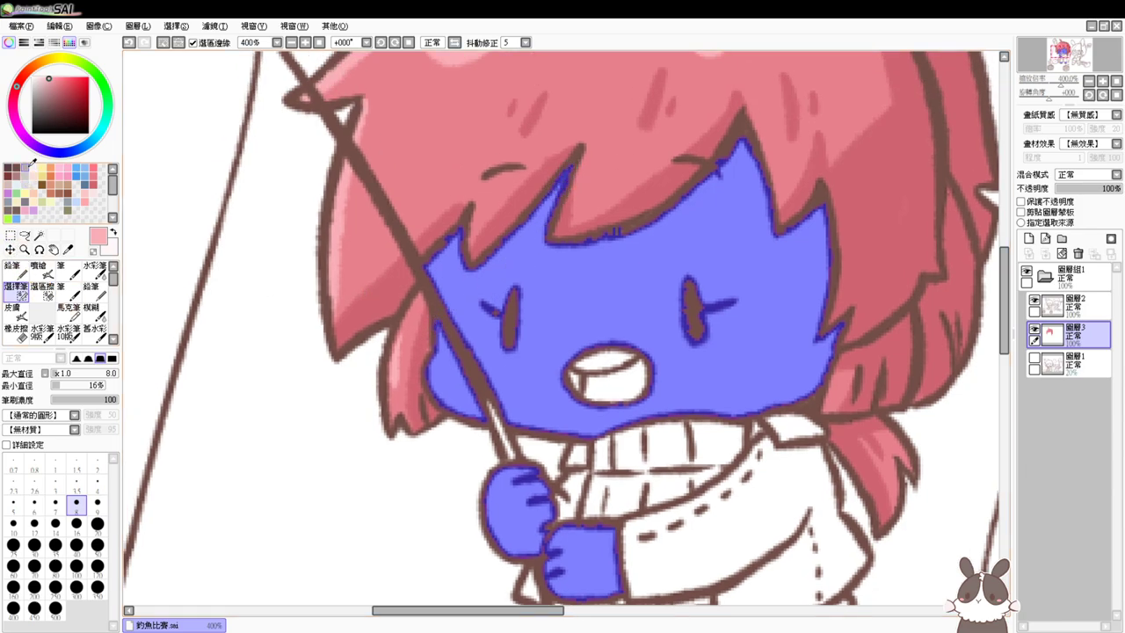
Fill the selected skin with very pale pink and airbrush a peach shadow on the forehead under the fringe
click(46, 270)
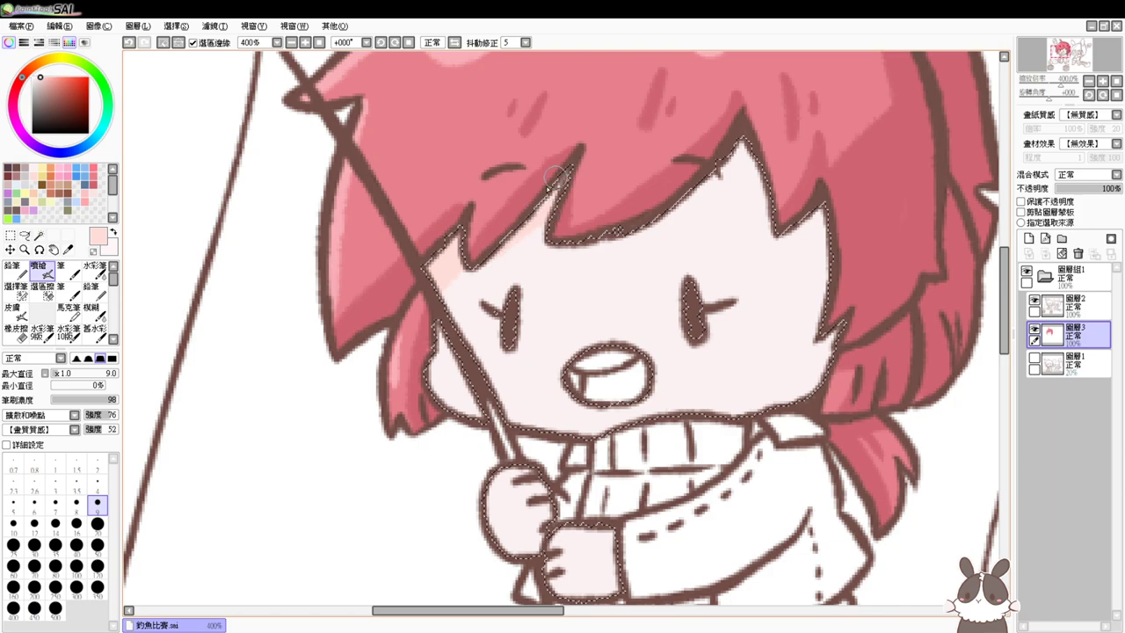
mouse_move(570, 256)
mouse_down()
mouse_move(600, 261)
mouse_move(751, 130)
mouse_up()
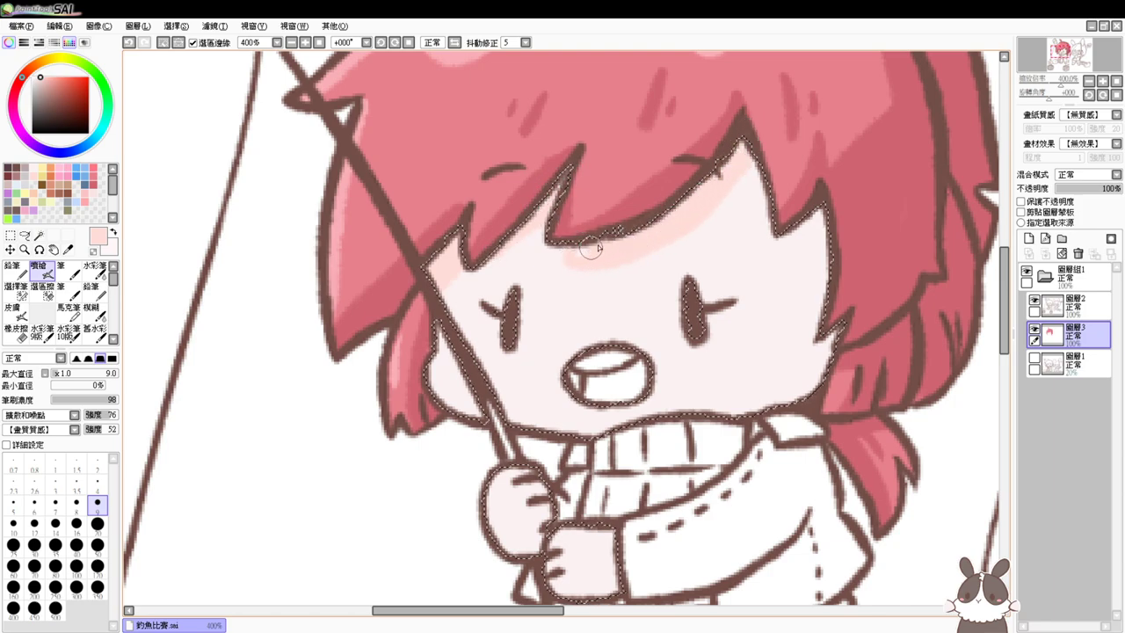
drag(838, 197, 772, 270)
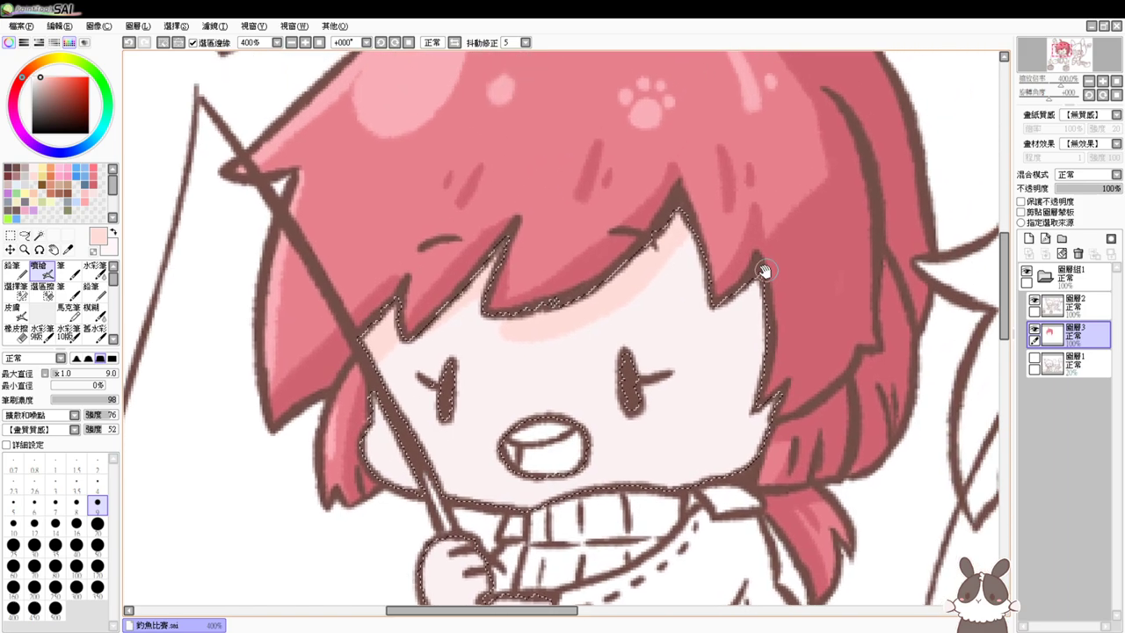
Set the airbrush size to 11 and paint a peach shadow down the side of the face beside the ponytail
key(bracketright)
key(bracketright)
mouse_move(678, 233)
mouse_down()
mouse_move(720, 394)
mouse_move(735, 302)
mouse_move(735, 346)
mouse_move(673, 467)
mouse_move(743, 319)
mouse_move(711, 430)
mouse_move(730, 445)
mouse_move(775, 408)
mouse_up()
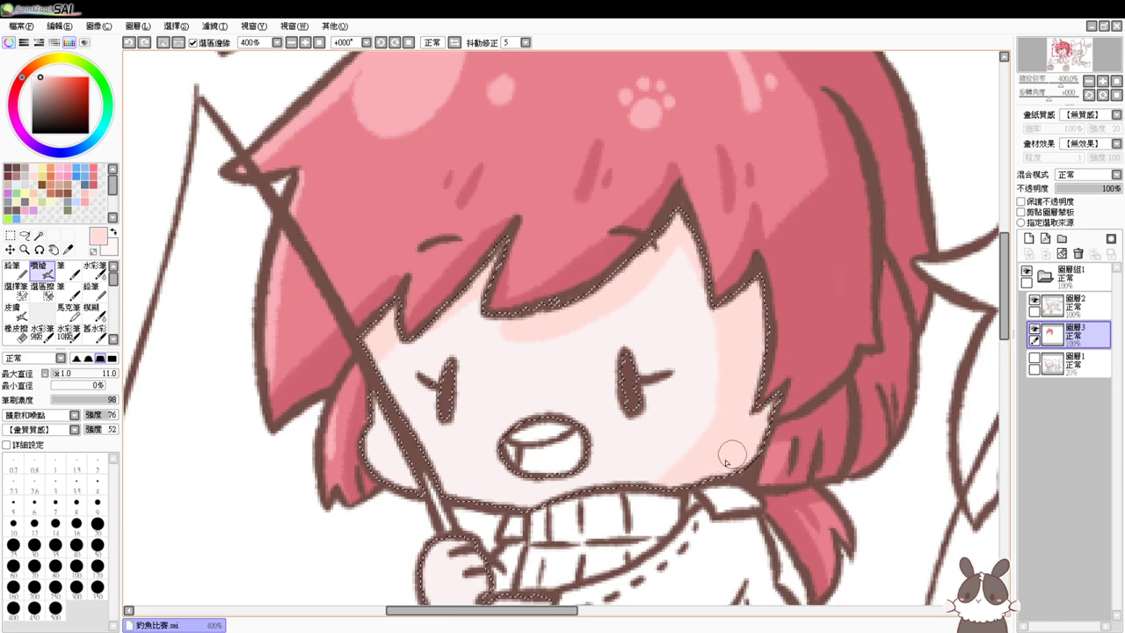
drag(743, 455, 770, 426)
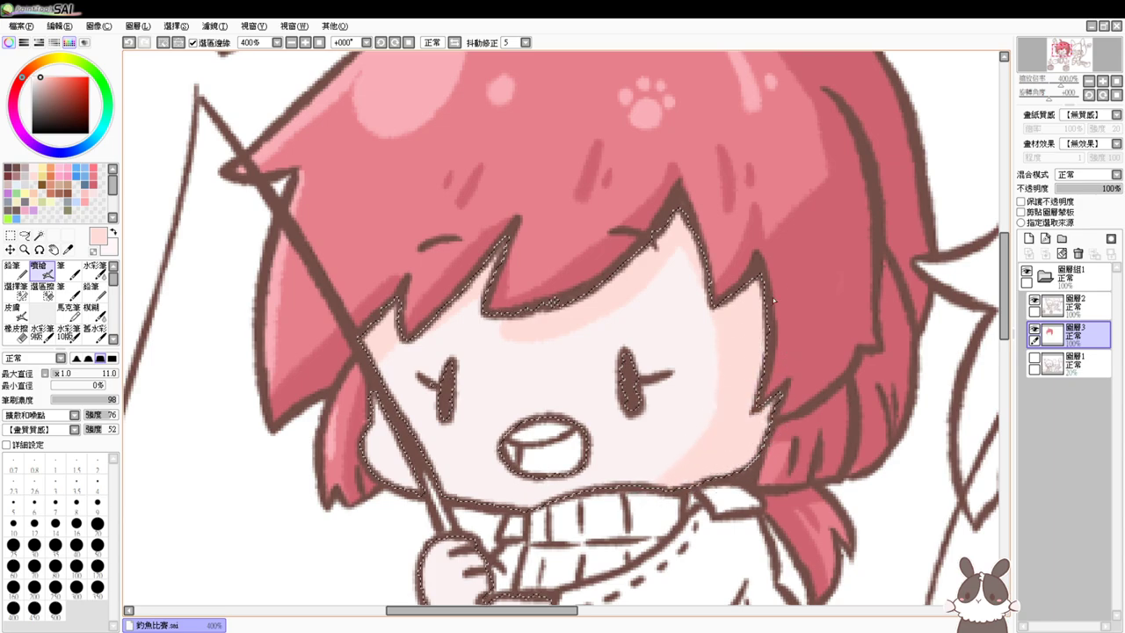
Trim the inner edge of the face-side shadow with the pale skin tone and add a deeper pink along the outer jaw
scroll(772, 297, up, 2)
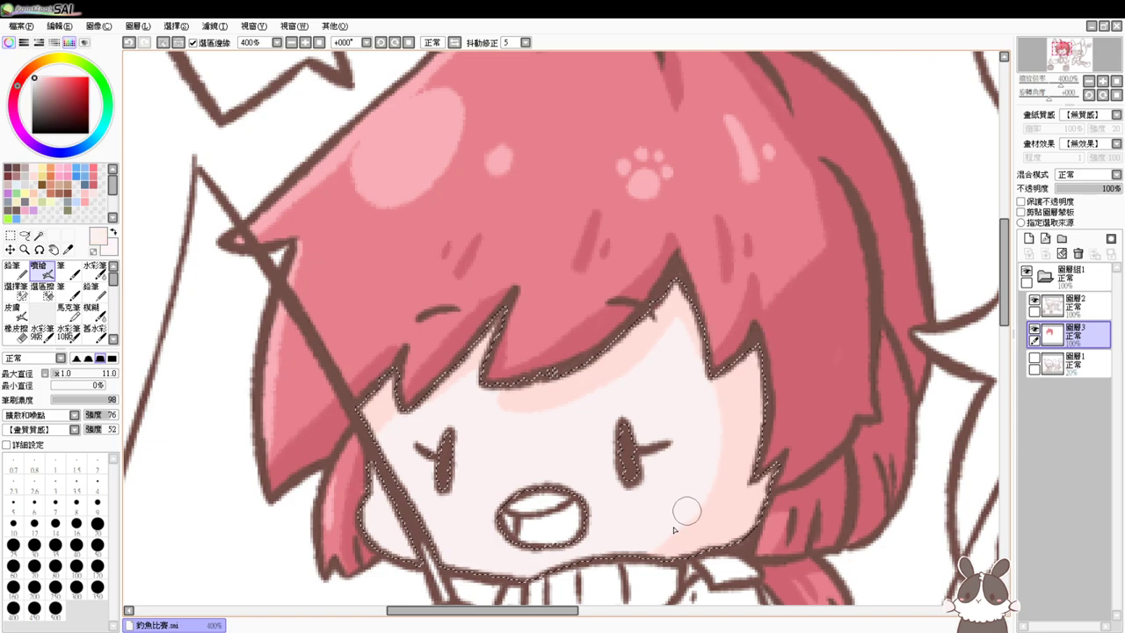
mouse_move(635, 498)
mouse_down()
mouse_move(651, 454)
mouse_move(640, 446)
mouse_move(657, 459)
mouse_up()
ctrl+click(643, 449)
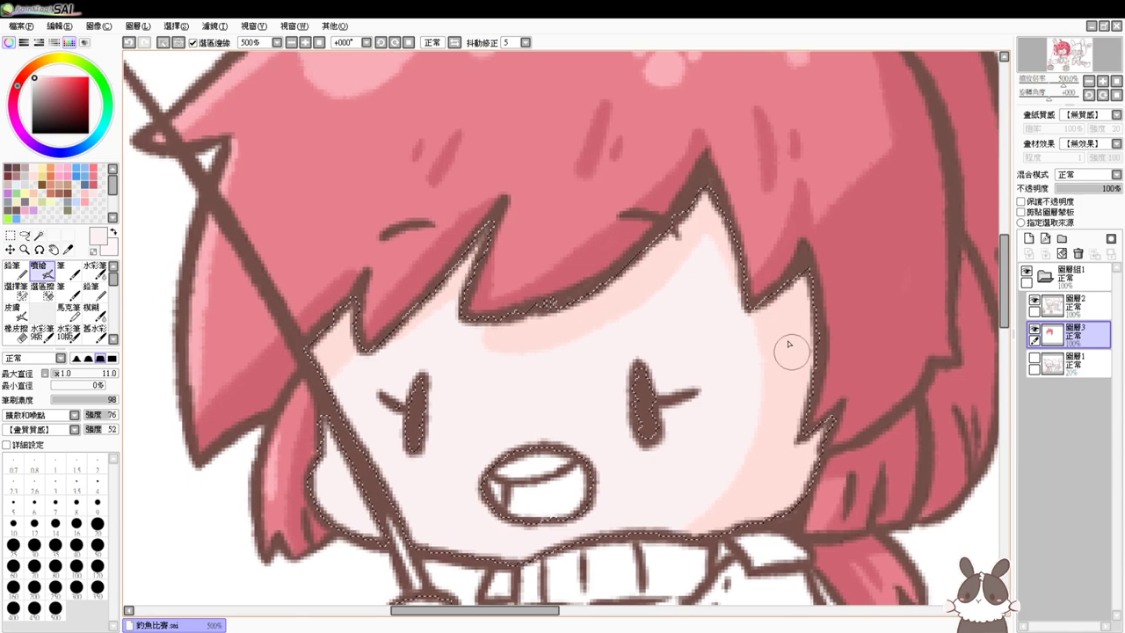
alt+click(783, 317)
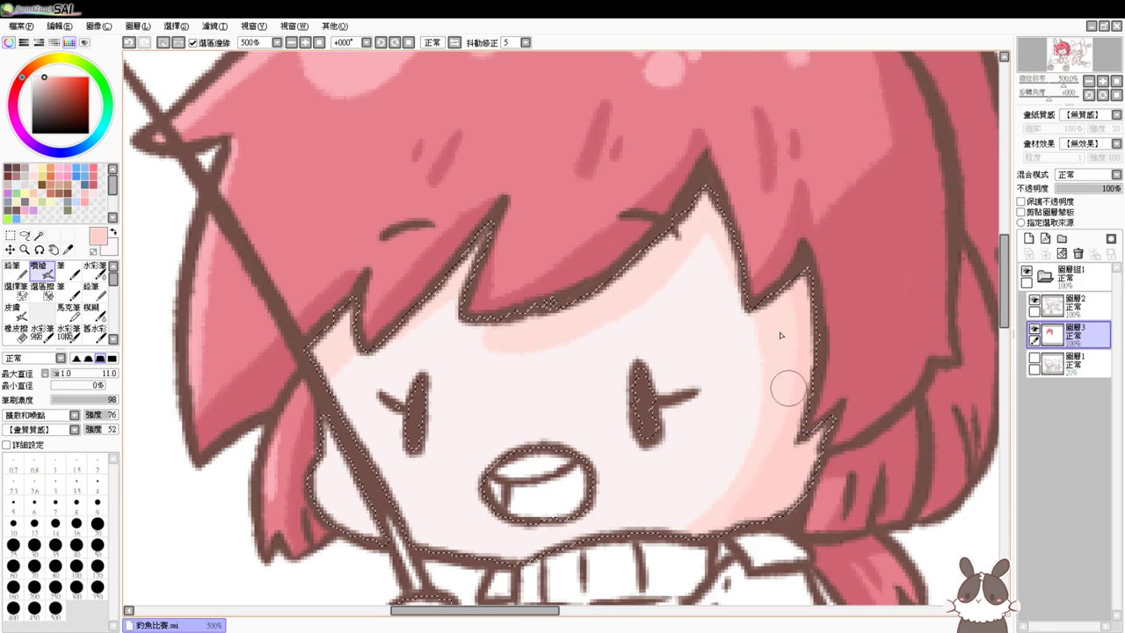
Blend the face-side shadow and the shadow under the fringe into the pale skin with the watercolor brush
click(95, 271)
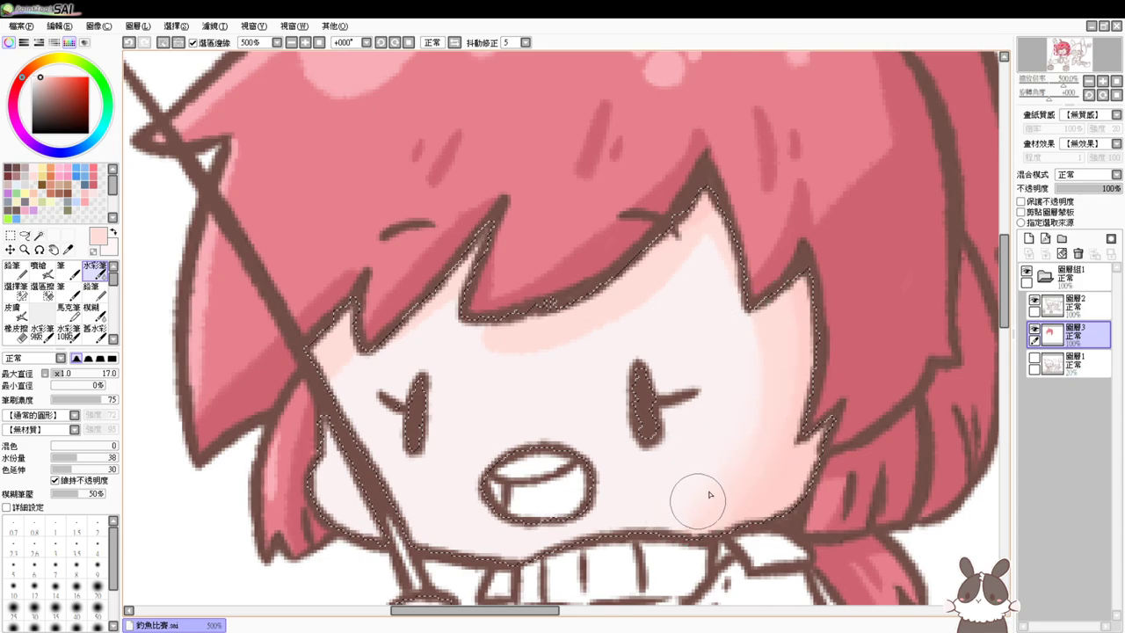
right_click(714, 407)
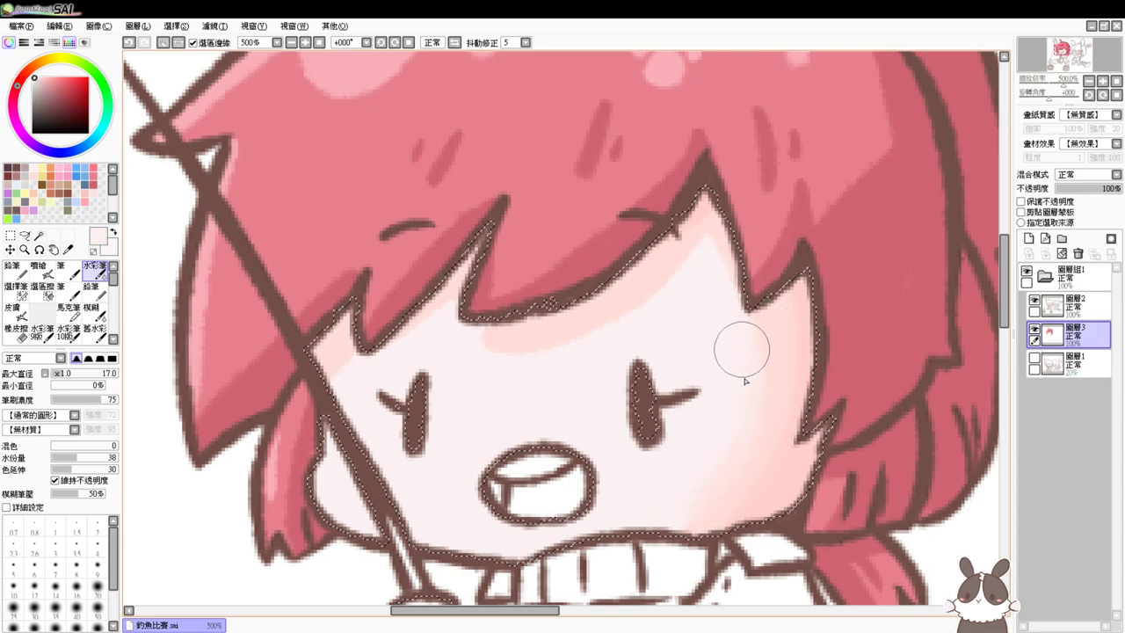
drag(746, 379, 713, 512)
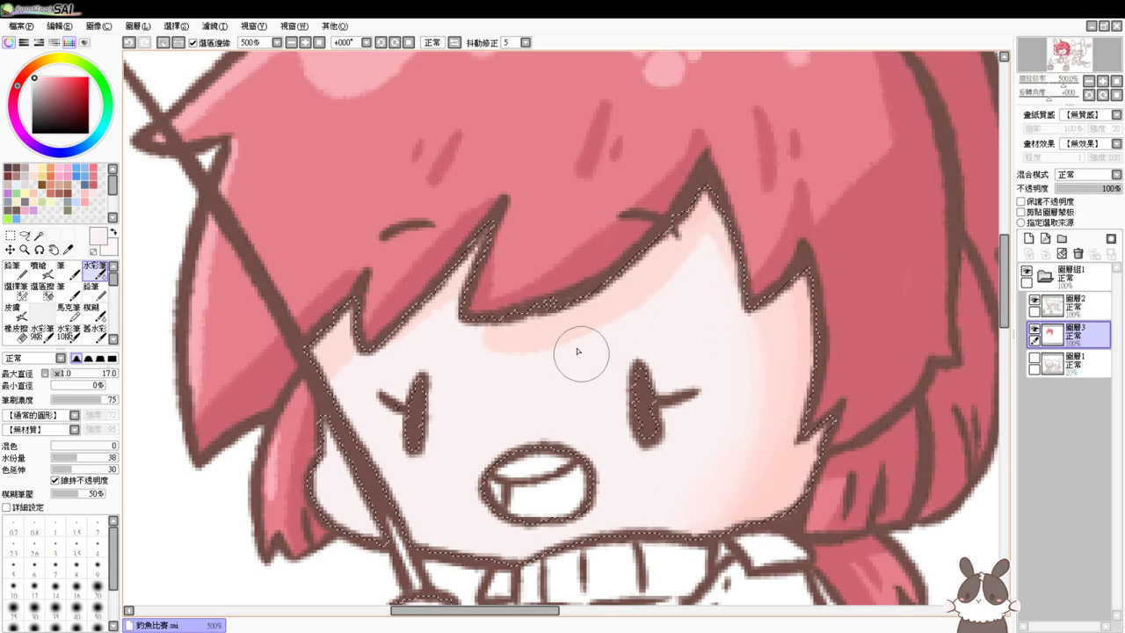
drag(595, 381, 607, 329)
mouse_move(599, 373)
mouse_down()
mouse_move(612, 283)
mouse_move(596, 289)
mouse_up()
right_click(623, 163)
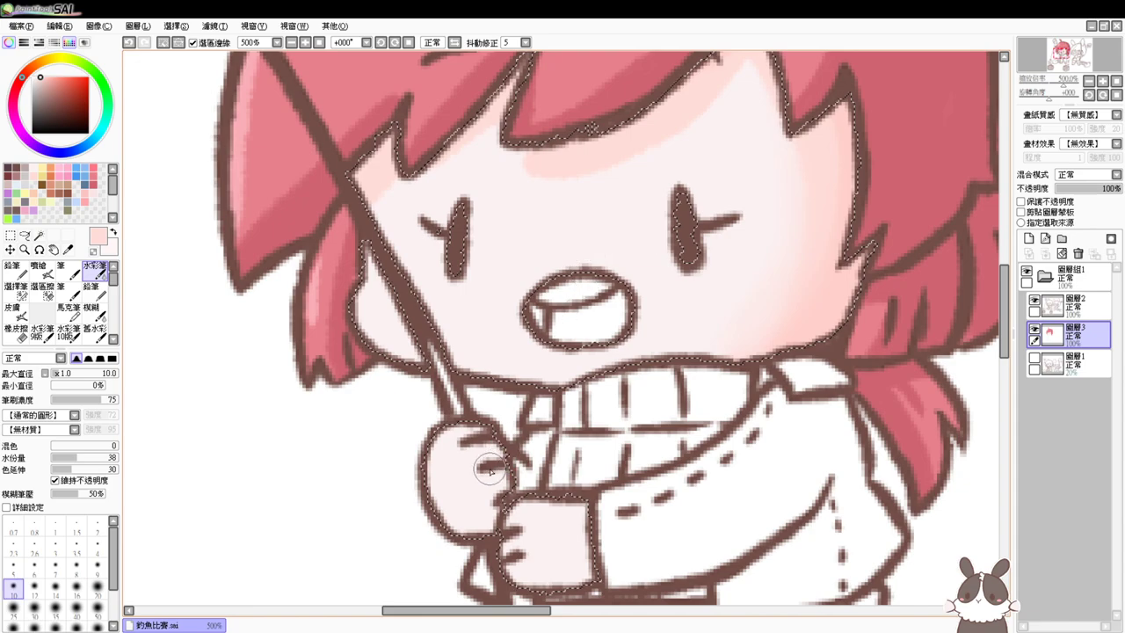
Airbrush peach shadows at size 11 on the lower parts of both hands and on both feet
click(38, 266)
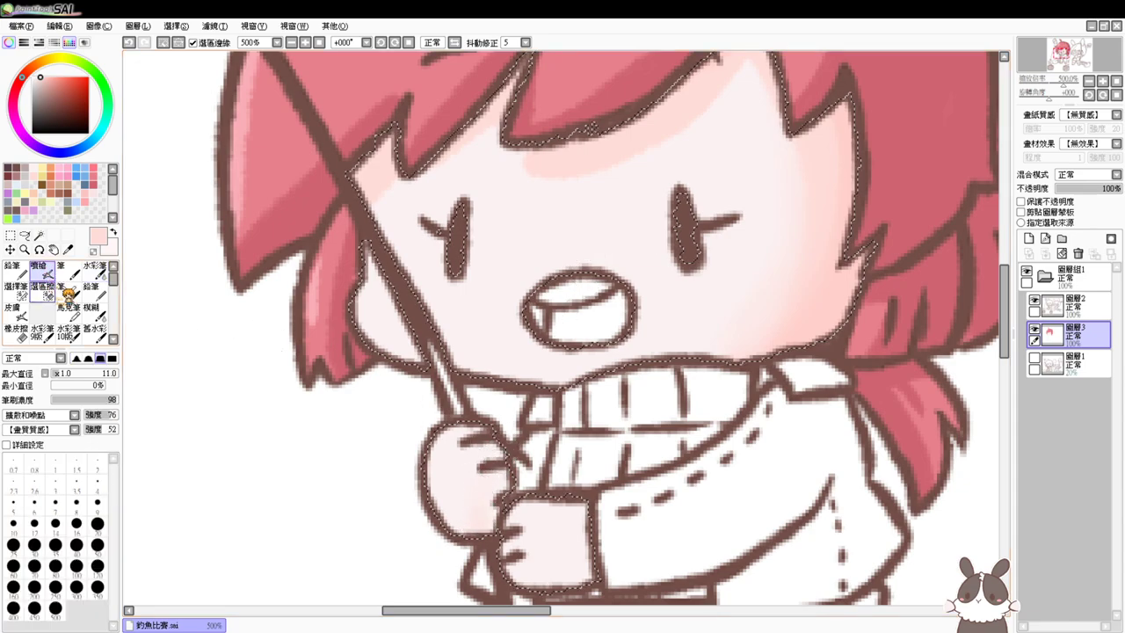
drag(479, 475, 460, 522)
drag(502, 467, 493, 531)
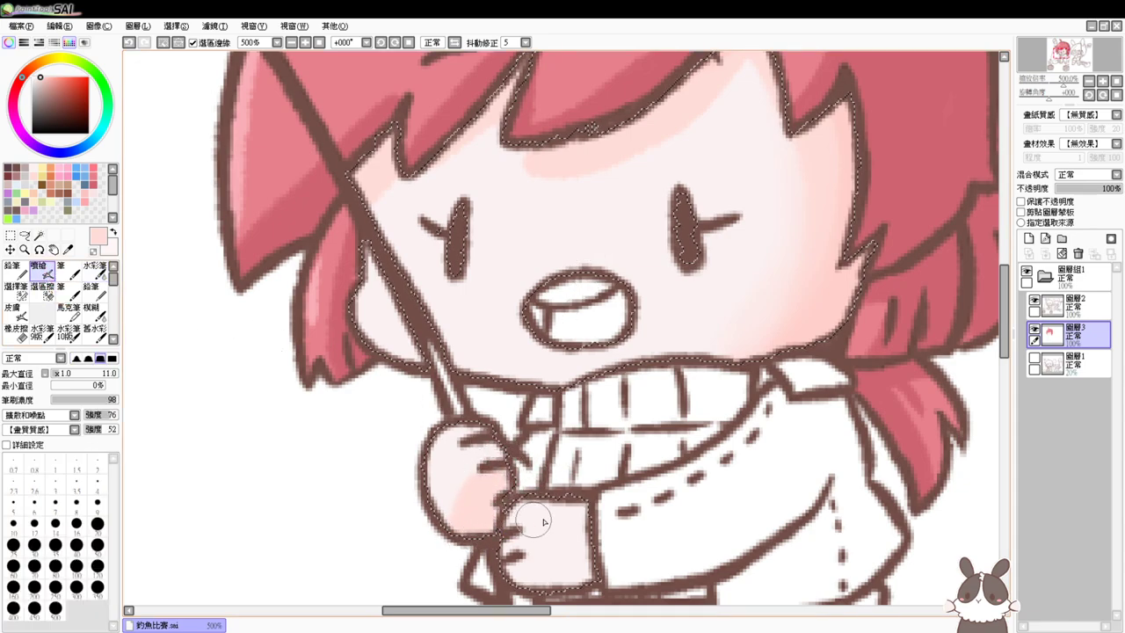
mouse_move(588, 561)
mouse_down()
mouse_move(489, 544)
mouse_move(499, 580)
mouse_move(591, 579)
mouse_move(542, 265)
mouse_up()
drag(572, 550, 574, 378)
mouse_move(457, 424)
mouse_down()
mouse_move(464, 431)
mouse_move(495, 397)
mouse_move(464, 493)
mouse_move(540, 452)
mouse_up()
mouse_move(730, 430)
mouse_down()
mouse_move(752, 402)
mouse_move(757, 454)
mouse_move(817, 400)
mouse_up()
drag(784, 319, 732, 527)
drag(733, 312, 719, 527)
drag(731, 351, 736, 406)
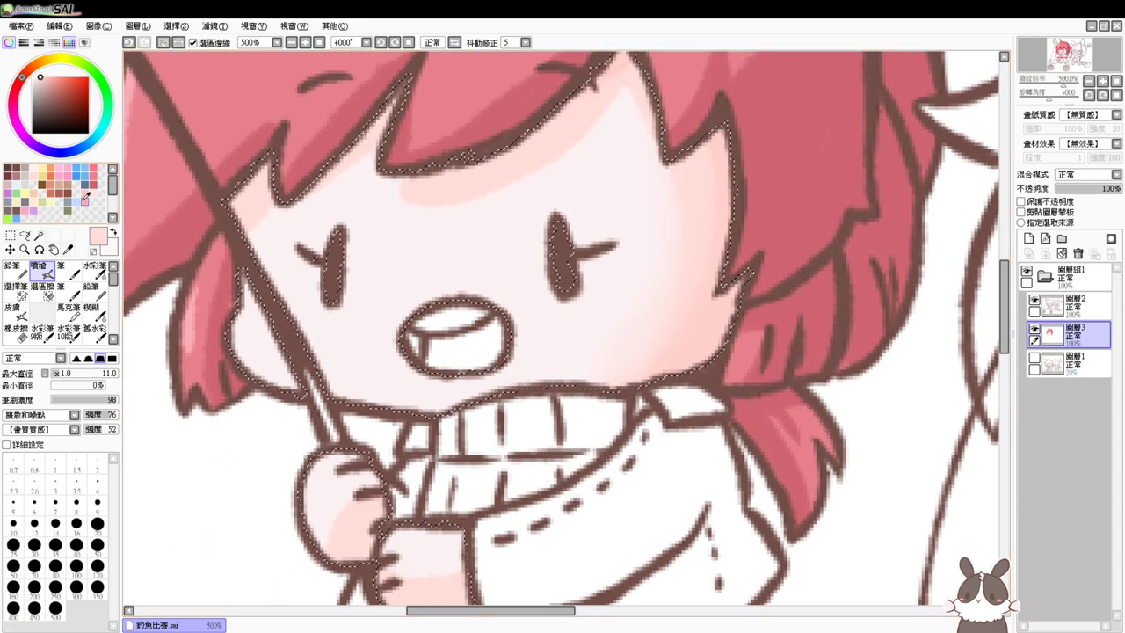
Pick a pink swatch and airbrush an oval blush on both cheeks
click(86, 201)
drag(243, 340, 279, 343)
mouse_move(642, 338)
mouse_down()
mouse_move(623, 344)
mouse_move(657, 359)
mouse_move(631, 349)
mouse_move(649, 346)
mouse_up()
Sample the pale skin tone, dot two highlights on each cheek's blush, and clear the skin selection
alt+click(622, 277)
mouse_move(250, 337)
mouse_down()
mouse_move(232, 344)
mouse_move(262, 351)
mouse_up()
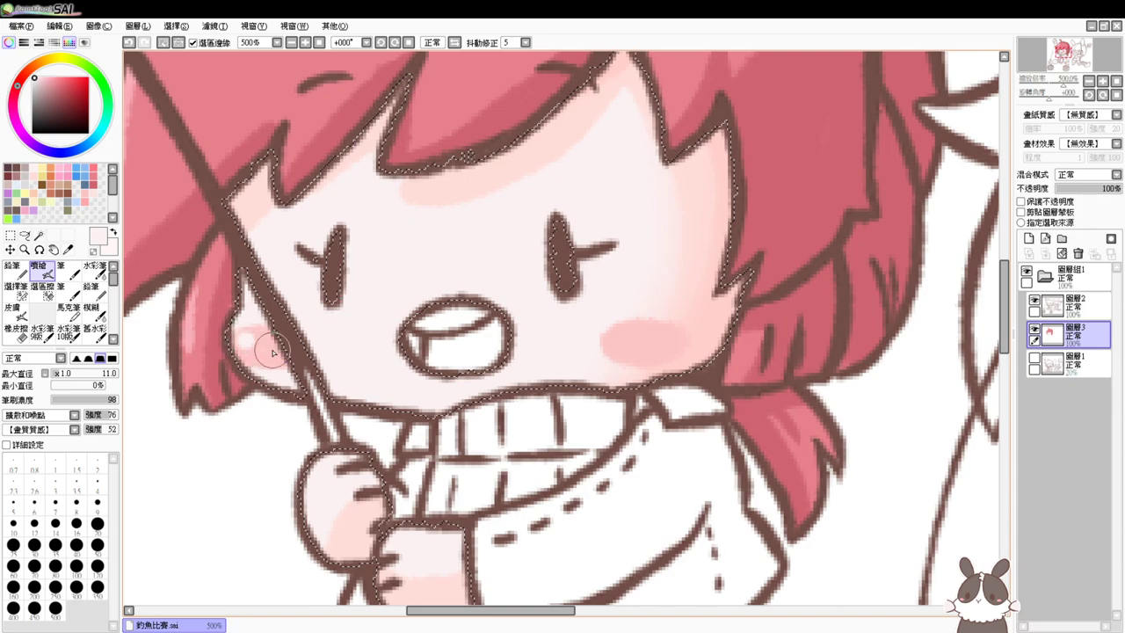
click(256, 347)
click(267, 351)
click(621, 337)
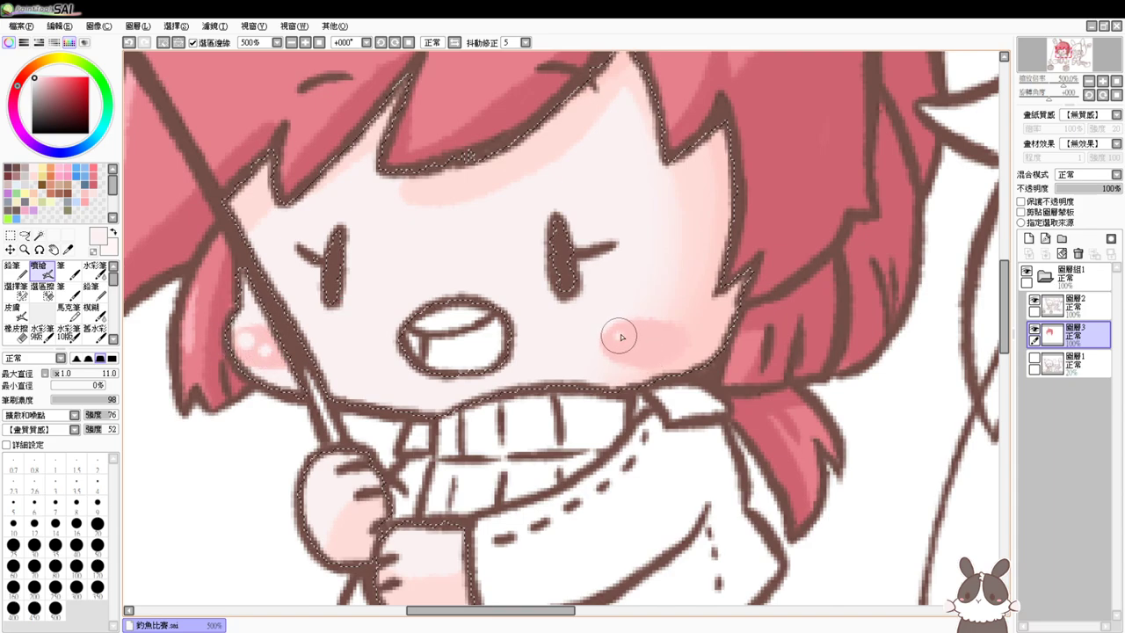
drag(621, 336, 648, 334)
key(ctrl+d)
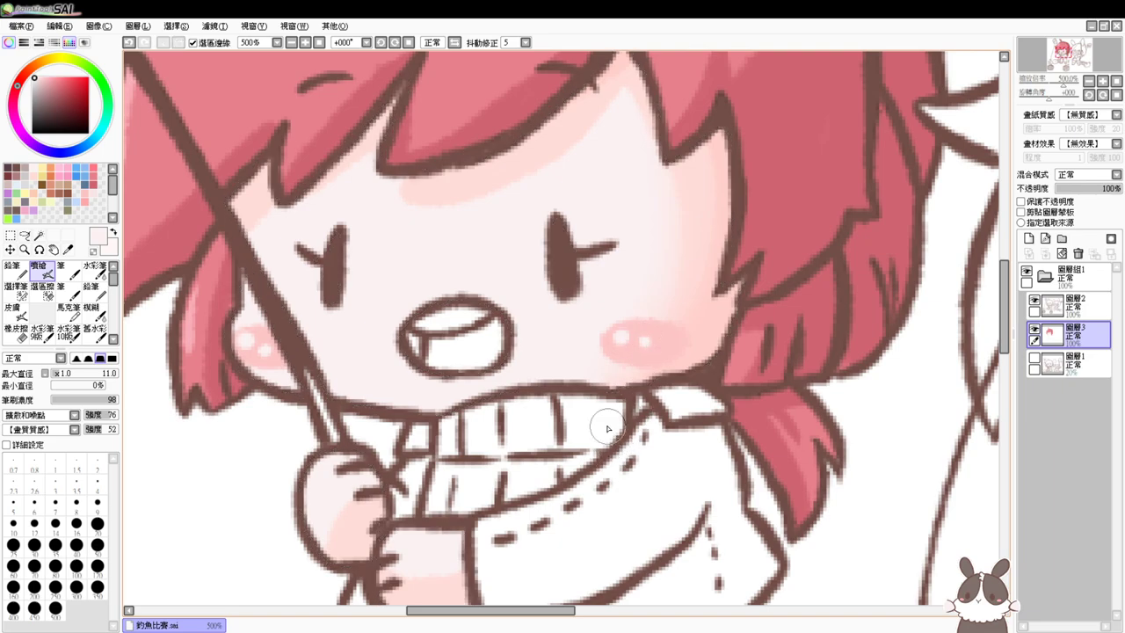
Magic-wand select and fill the upper teeth with white and the small triangular mouth corner with salmon pink
click(39, 235)
click(447, 322)
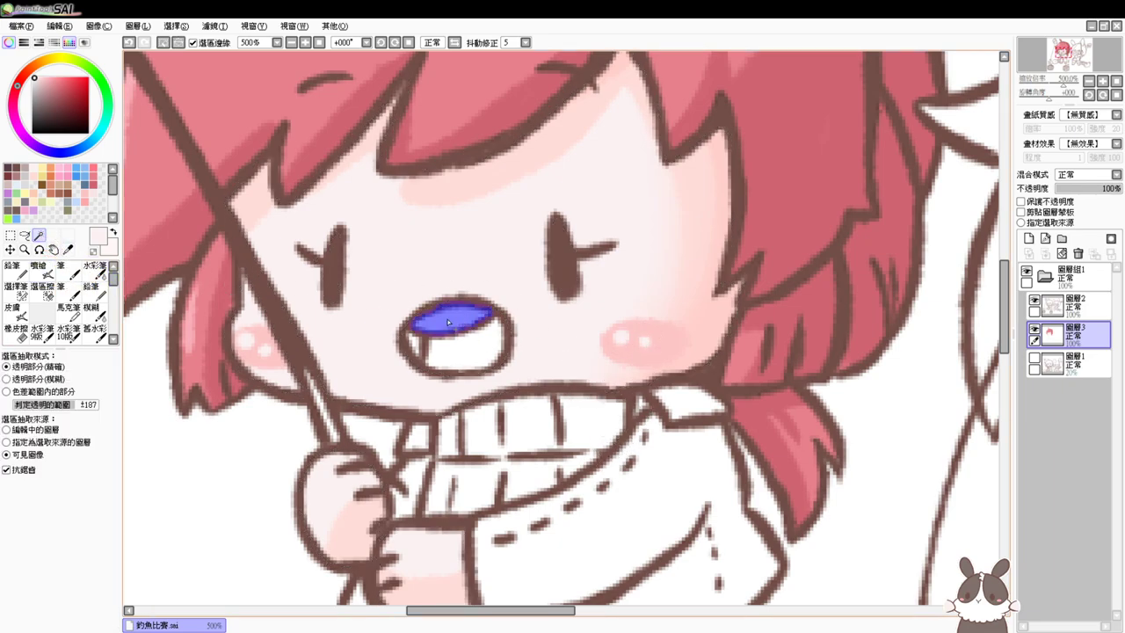
key(ctrl+d)
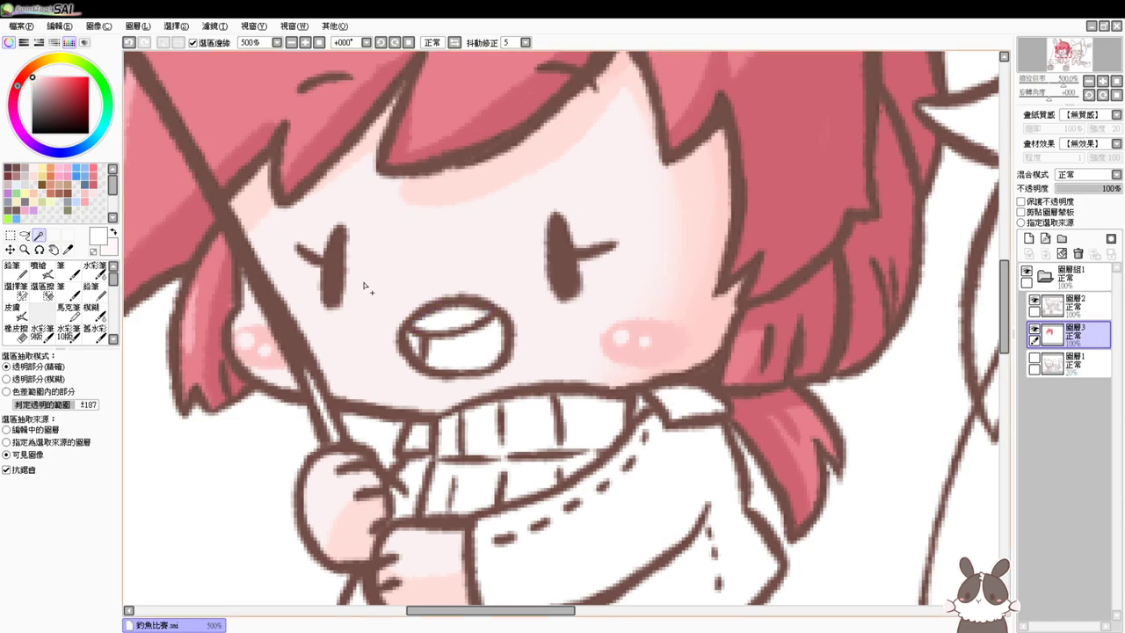
click(414, 349)
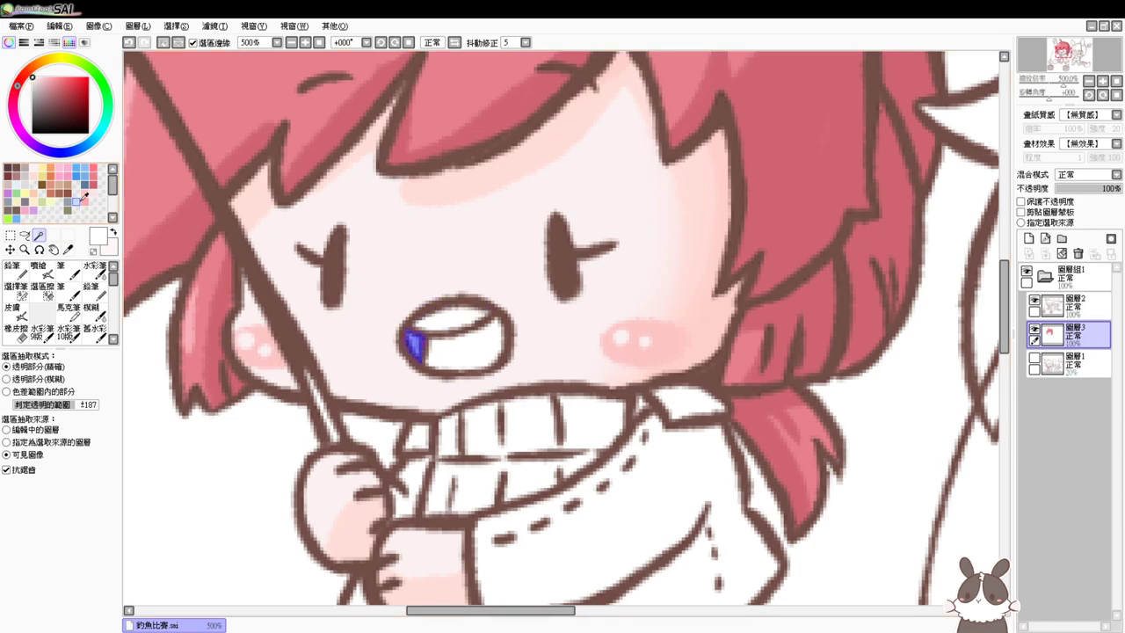
key(ctrl+d)
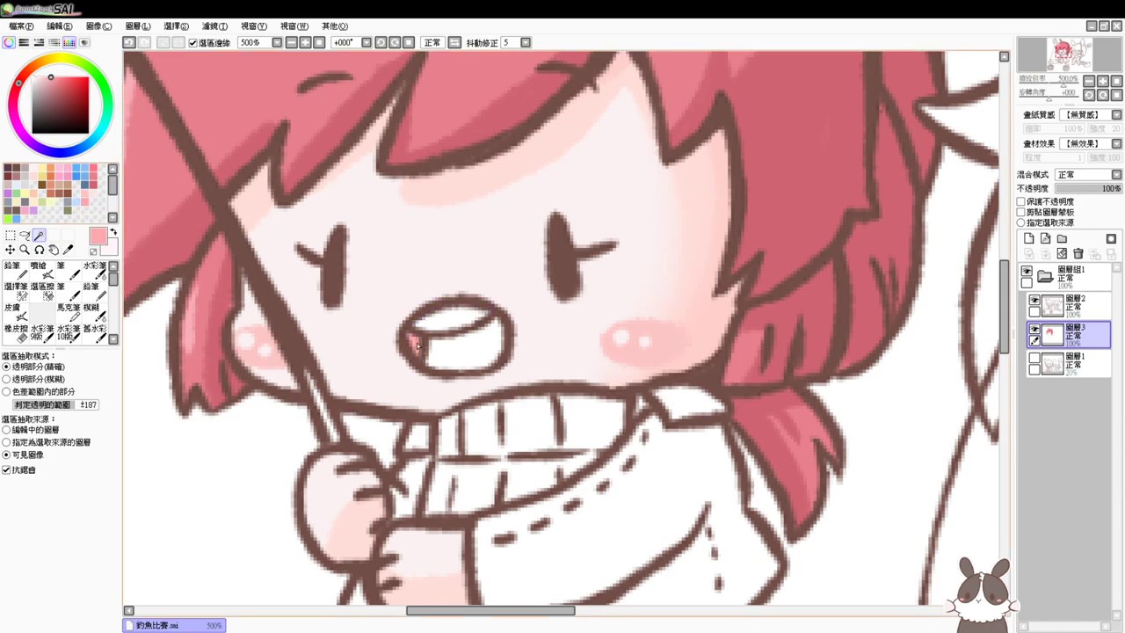
Select the remaining lower part of the mouth, fill it with light pink, and airbrush salmon-pink shading over it
click(457, 360)
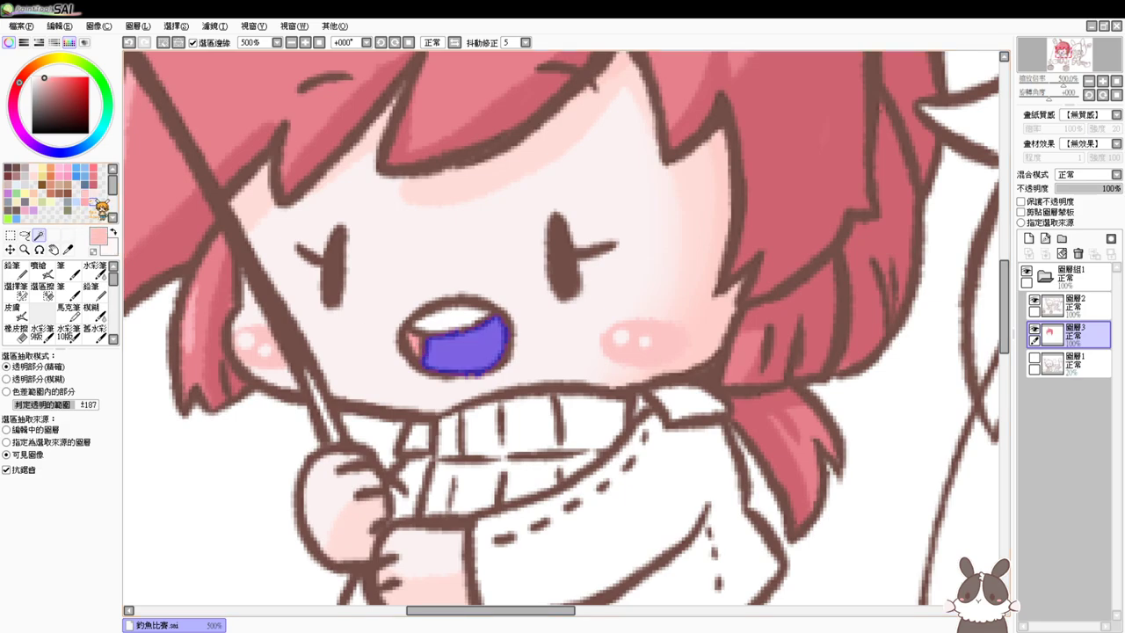
click(38, 269)
mouse_move(422, 343)
mouse_down()
mouse_move(467, 324)
mouse_move(517, 343)
mouse_up()
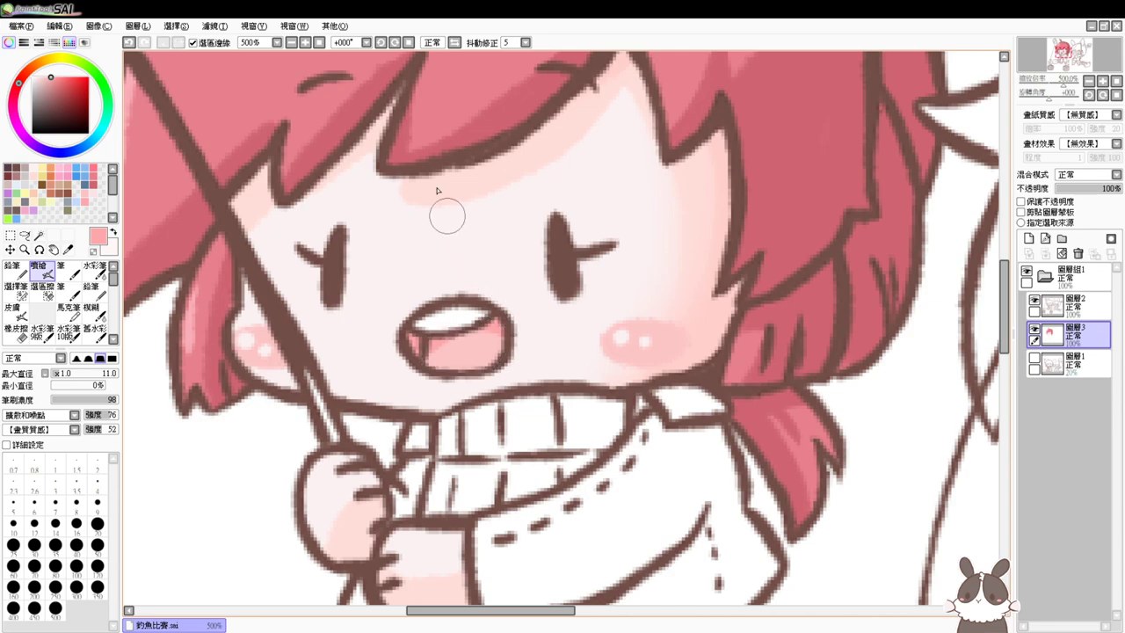
Magic-wand select the red-haired character's jacket: both front pieces beside the hands, the sleeve and body, and the collar
click(320, 42)
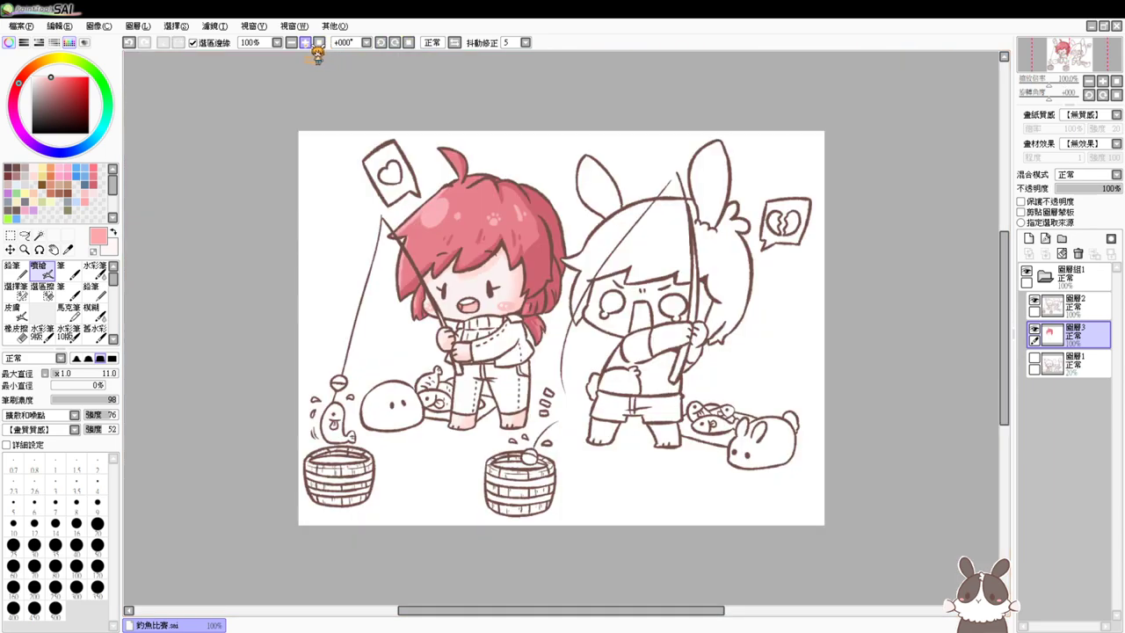
click(306, 43)
click(306, 43)
click(306, 43)
mouse_move(326, 352)
mouse_down()
mouse_move(444, 327)
mouse_move(602, 258)
mouse_move(621, 226)
mouse_up()
click(38, 236)
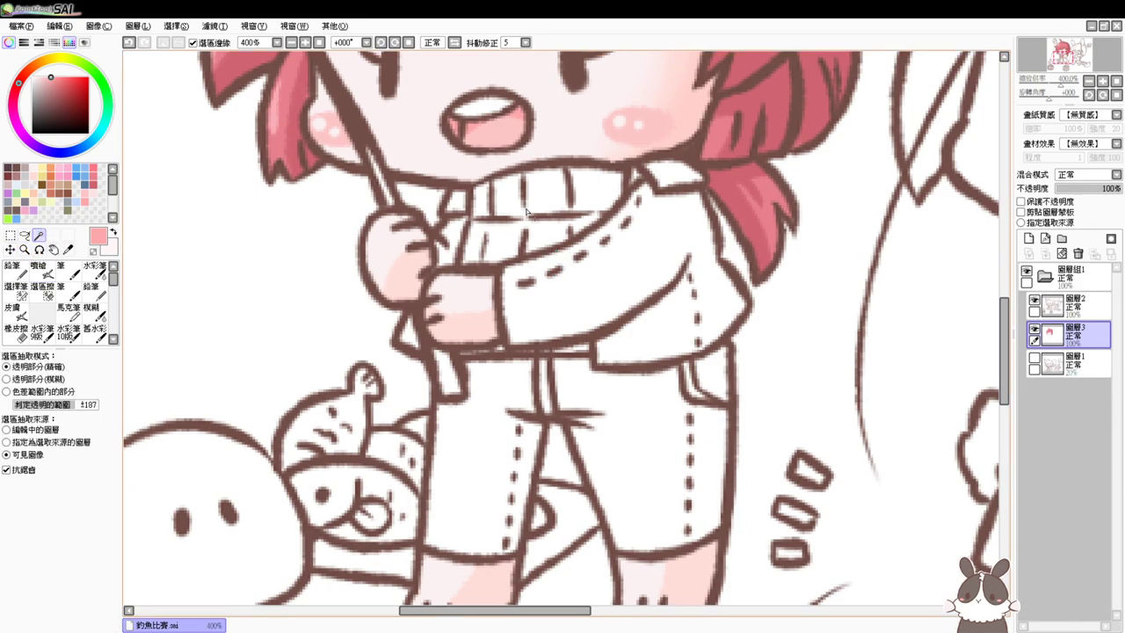
click(459, 205)
click(452, 241)
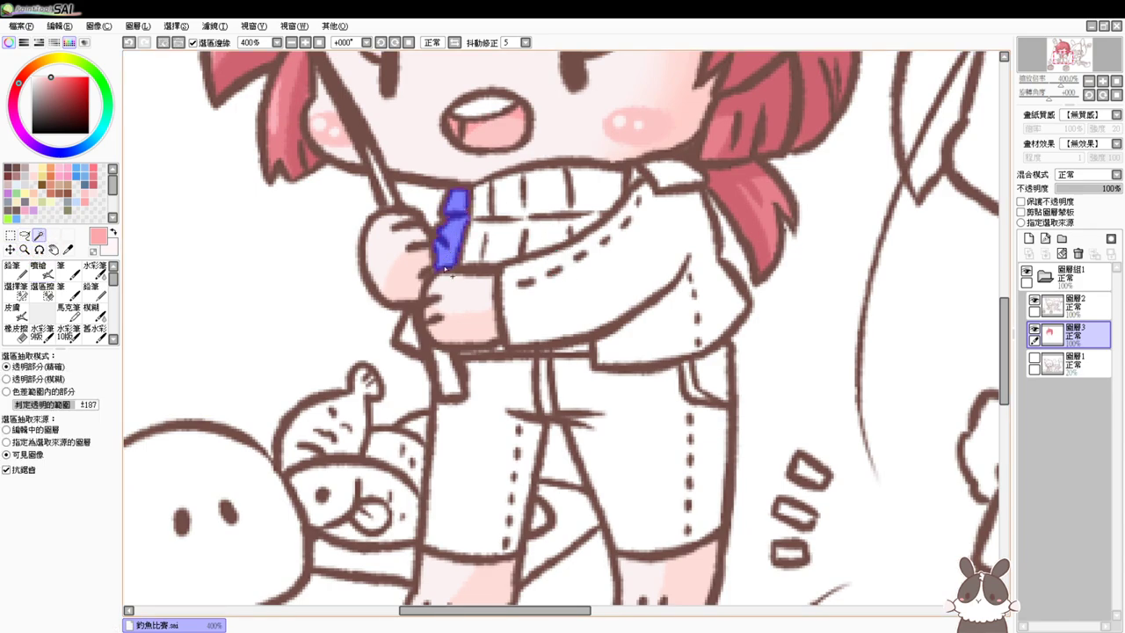
click(415, 332)
click(650, 201)
click(654, 180)
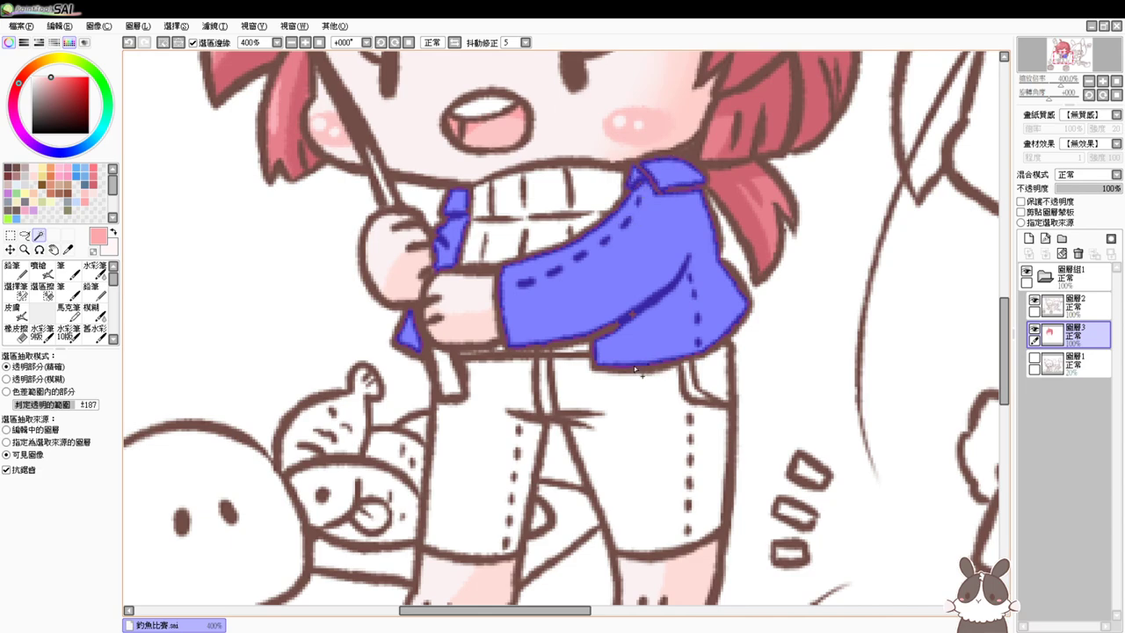
Try a grey-blue fill on the selected jacket with olive airbrush shading on the collar, and undo the shading stroke
click(69, 204)
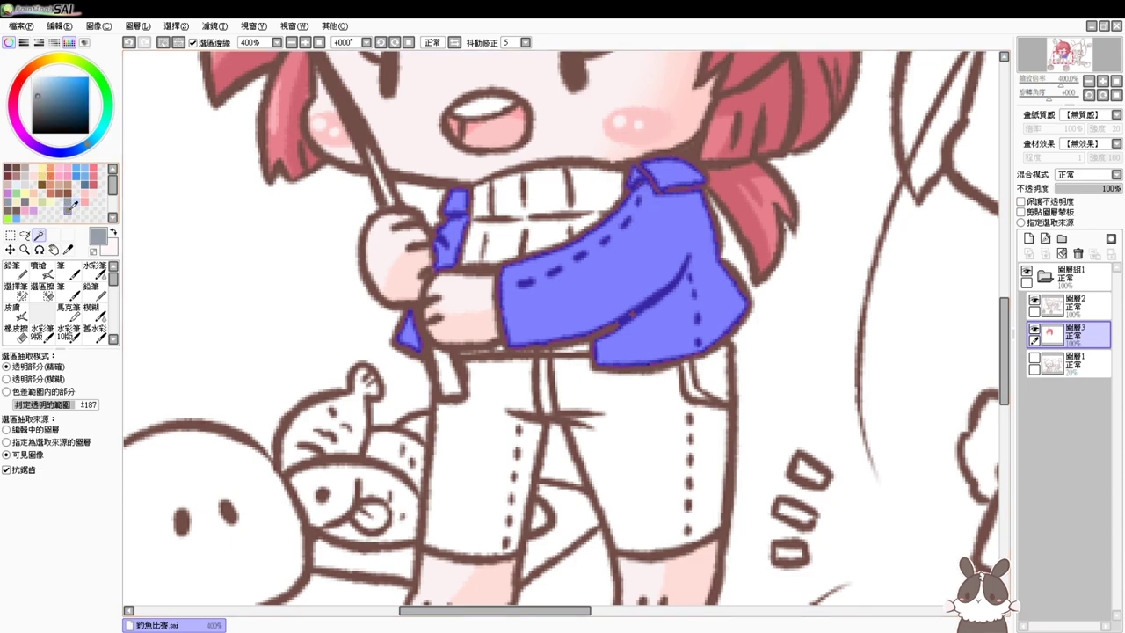
key(ctrl+f)
click(38, 269)
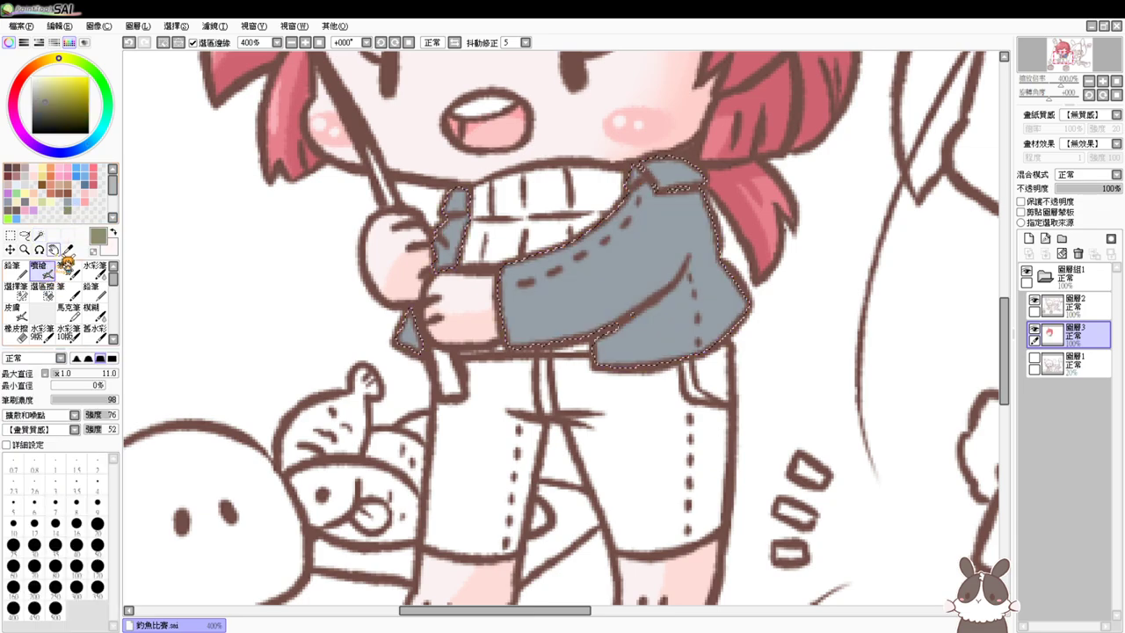
mouse_move(675, 168)
mouse_down()
mouse_move(692, 191)
mouse_move(685, 223)
mouse_up()
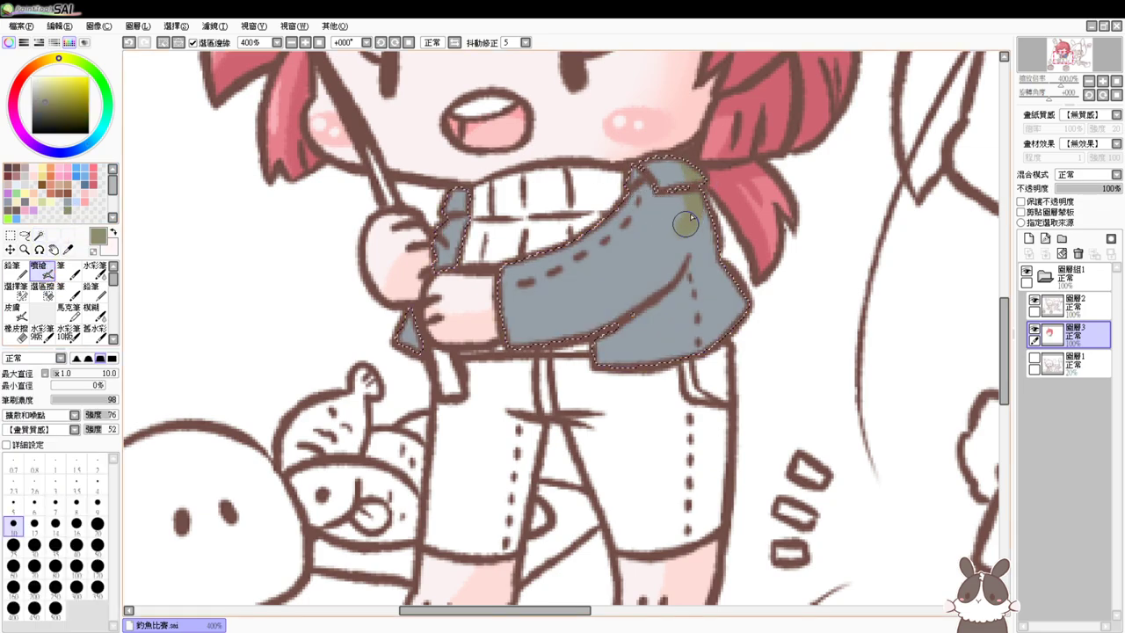
key(ctrl+z)
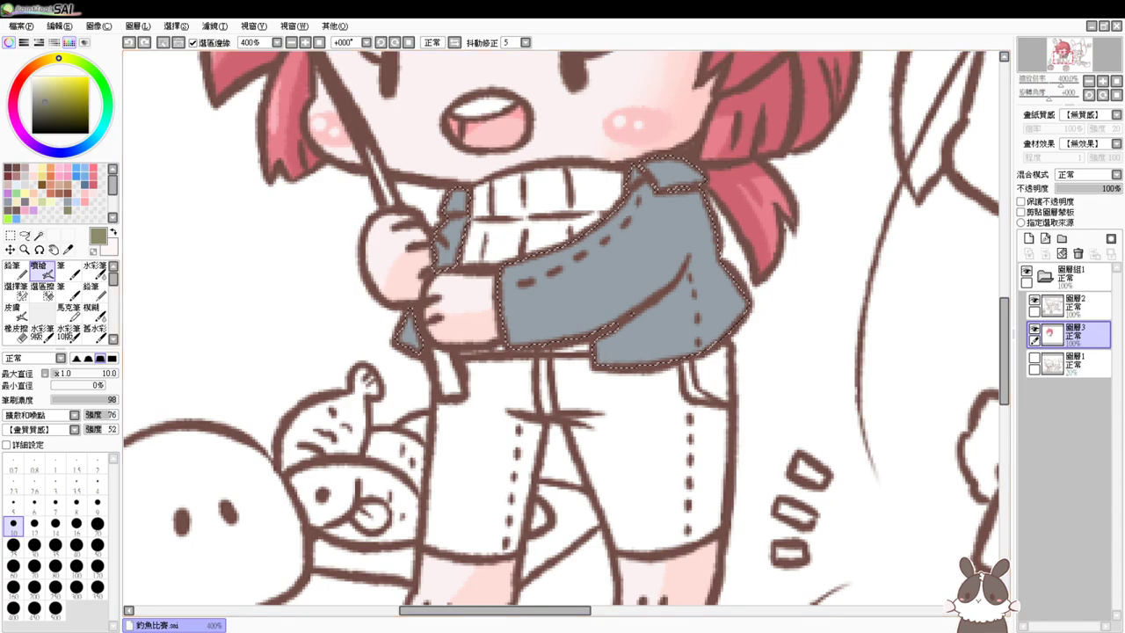
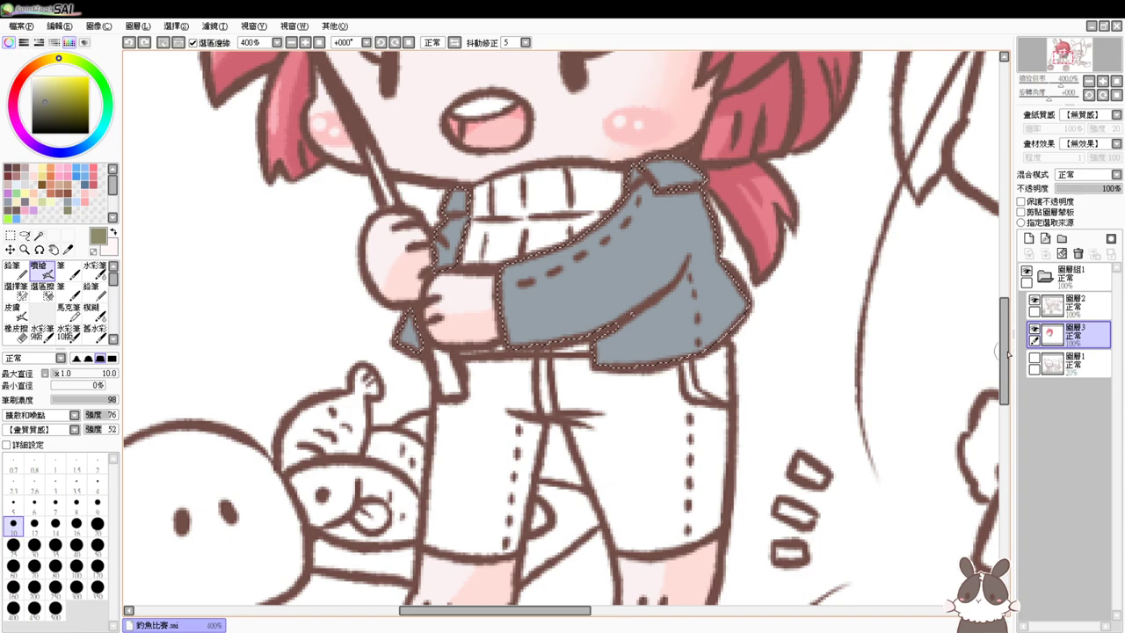
Fill the jacket with olive green, airbrush darker olive shading on the collar, sleeve, body and front piece, and clear the selection
drag(1007, 352, 1007, 339)
key(ctrl+f)
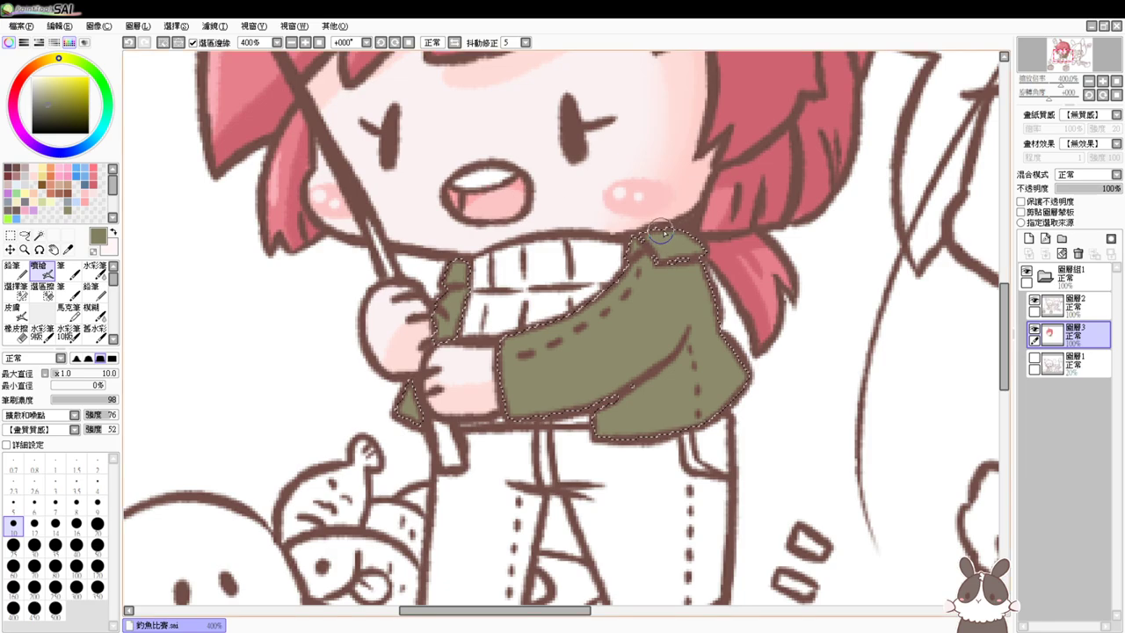
mouse_move(683, 255)
mouse_down()
mouse_move(691, 311)
mouse_move(598, 387)
mouse_up()
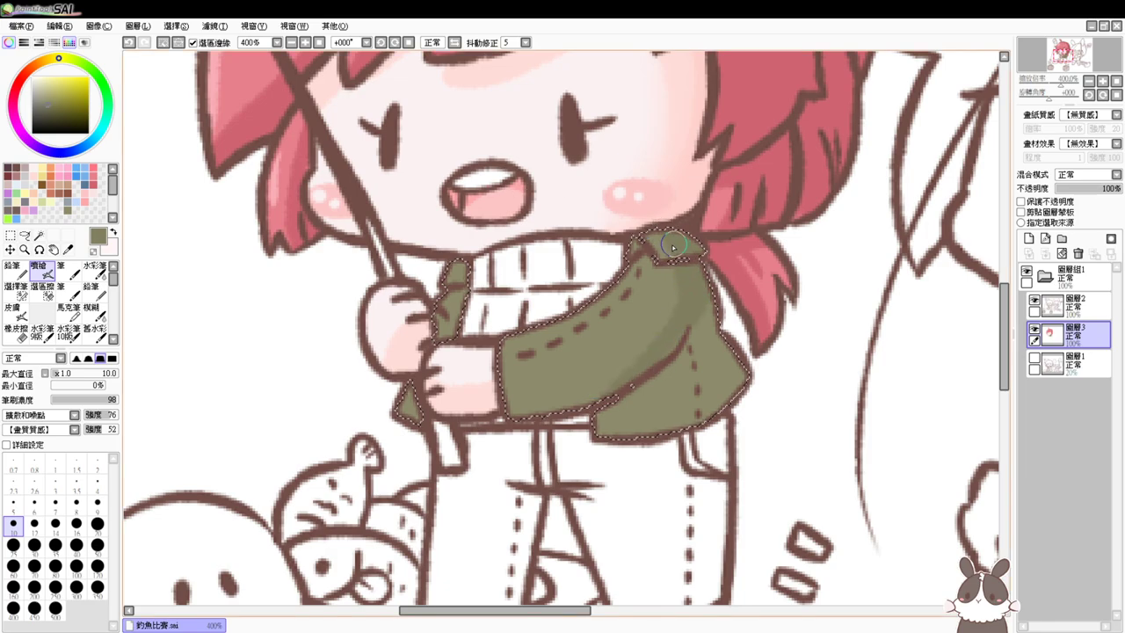
drag(647, 255, 676, 290)
mouse_move(688, 335)
mouse_down()
mouse_move(676, 391)
mouse_move(758, 368)
mouse_move(641, 438)
mouse_move(620, 411)
mouse_up()
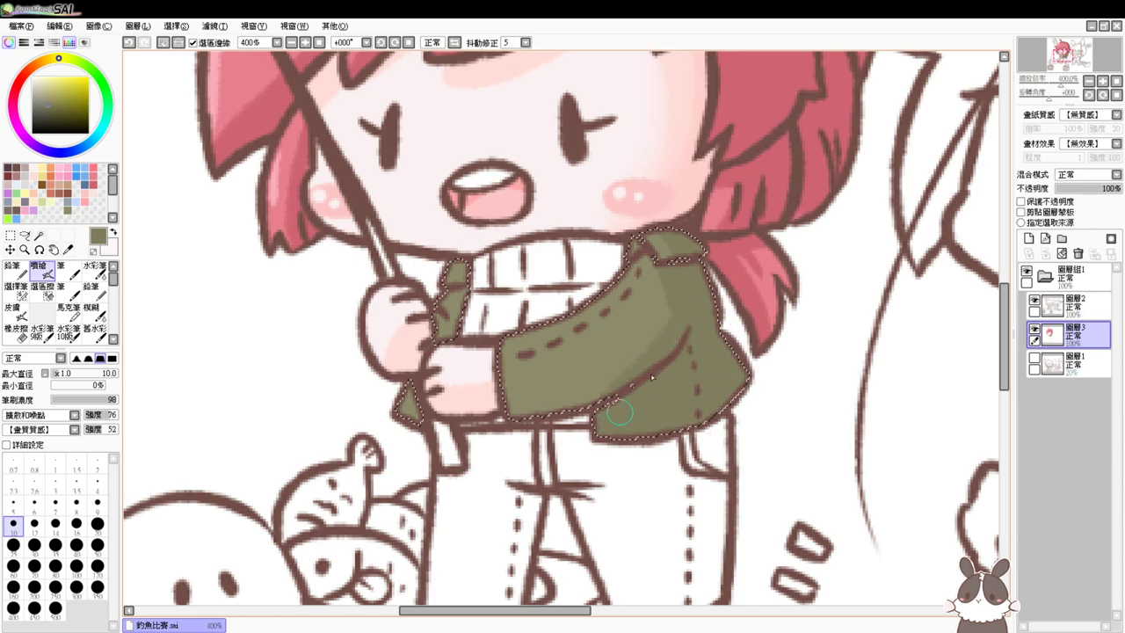
drag(708, 409, 734, 384)
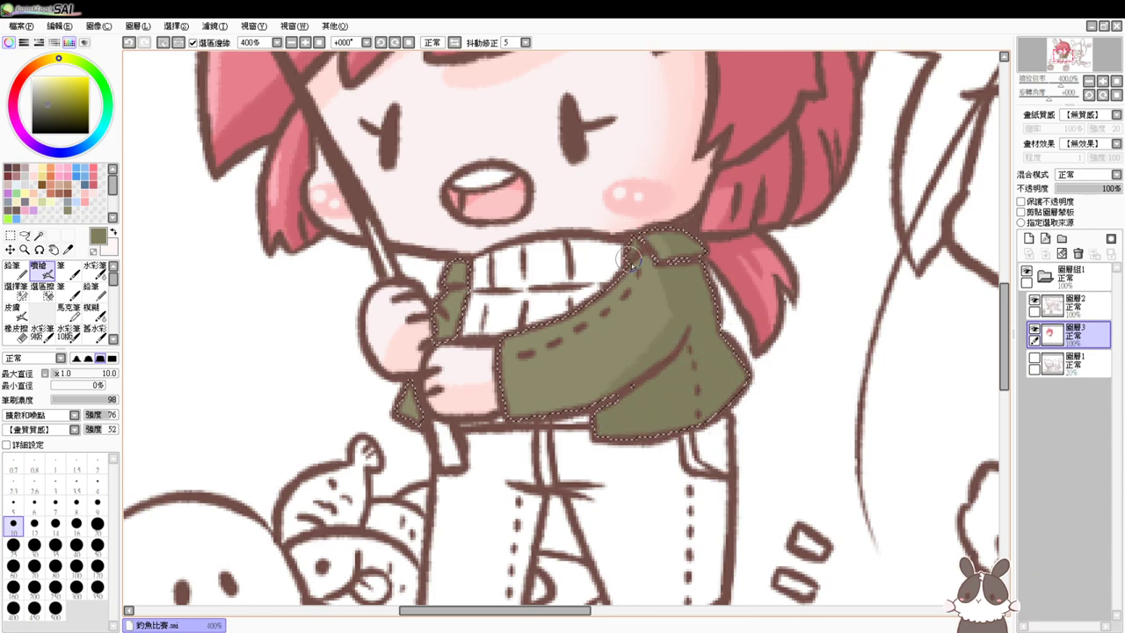
mouse_move(630, 257)
mouse_down()
mouse_move(654, 308)
mouse_move(624, 378)
mouse_move(563, 405)
mouse_up()
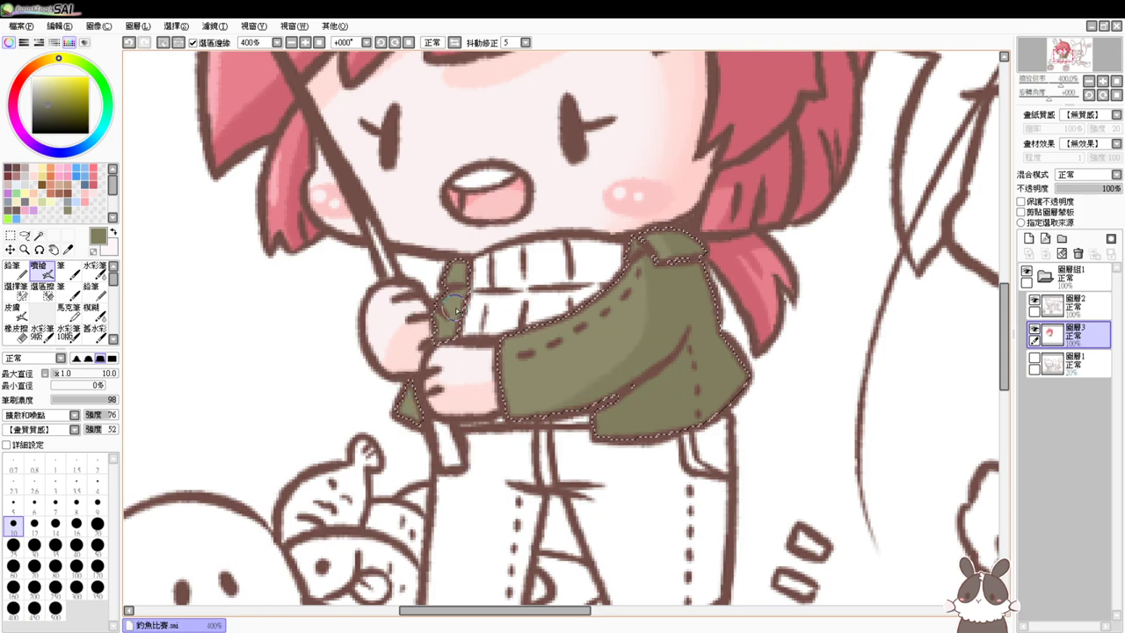
drag(449, 292, 439, 322)
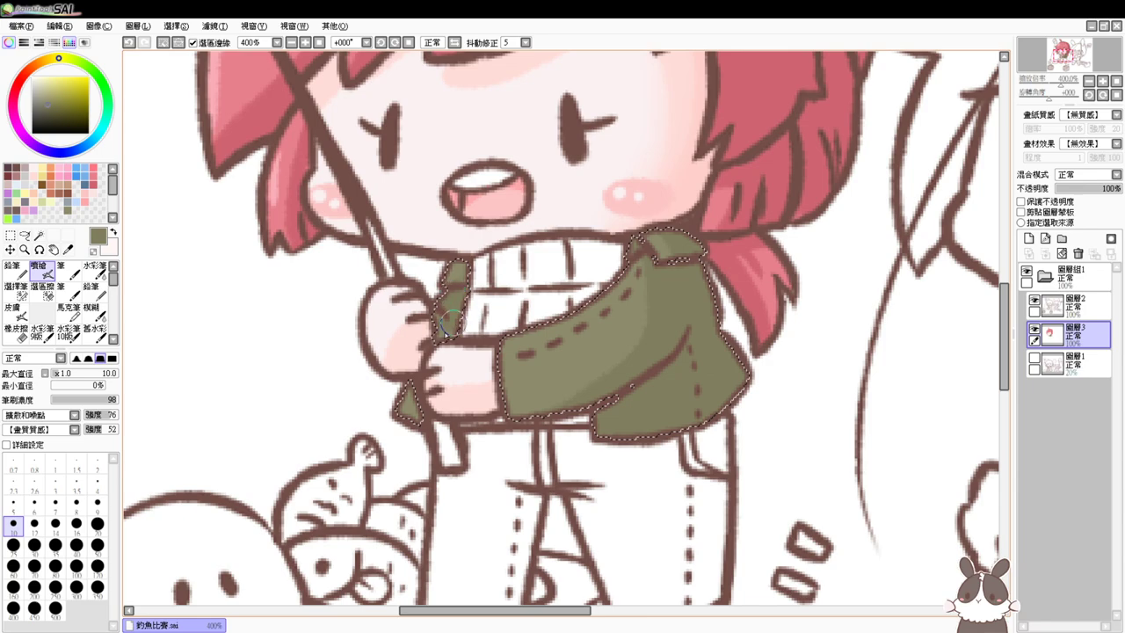
key(ctrl+d)
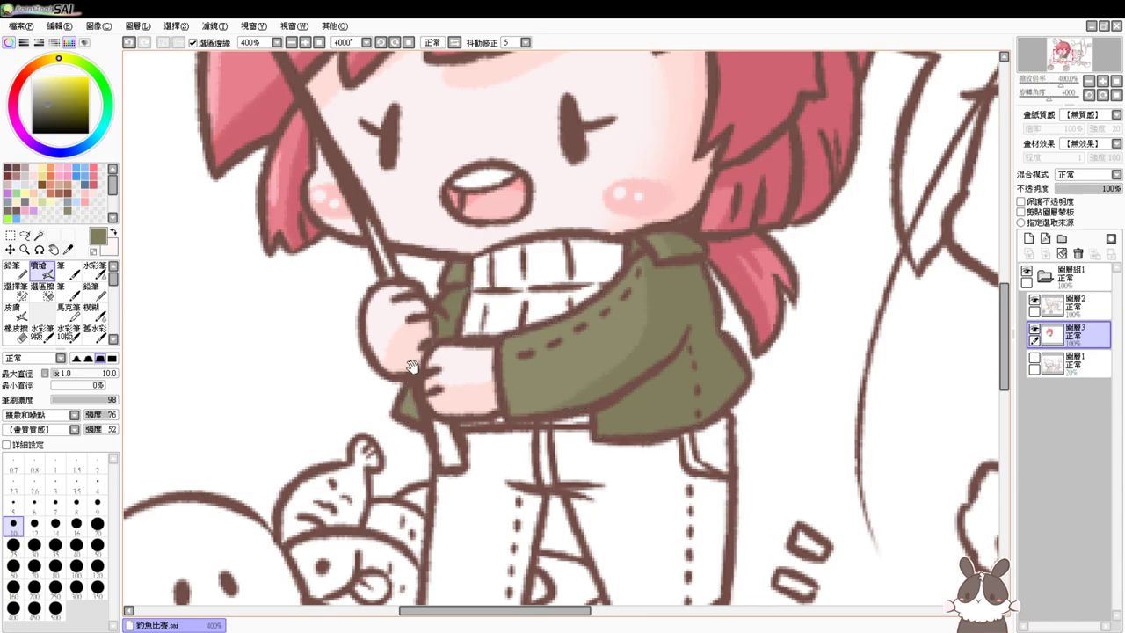
Magic-wand select the ribbed sweater and its narrow strip below the jacket hem, completing the strip with the selection pen
drag(411, 365, 423, 417)
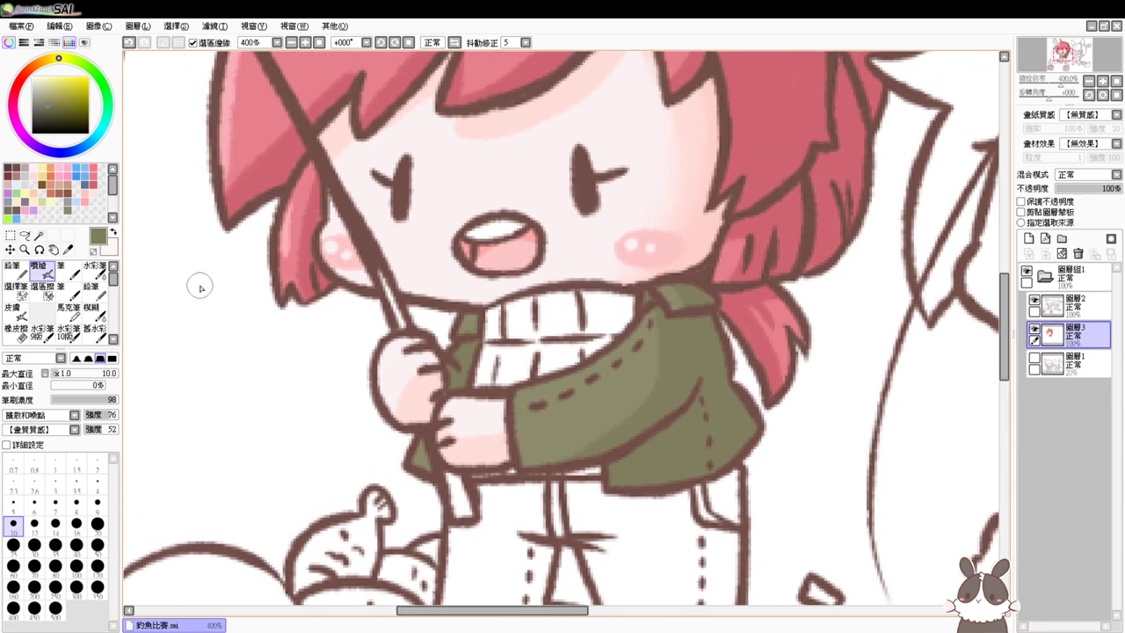
click(38, 236)
click(534, 321)
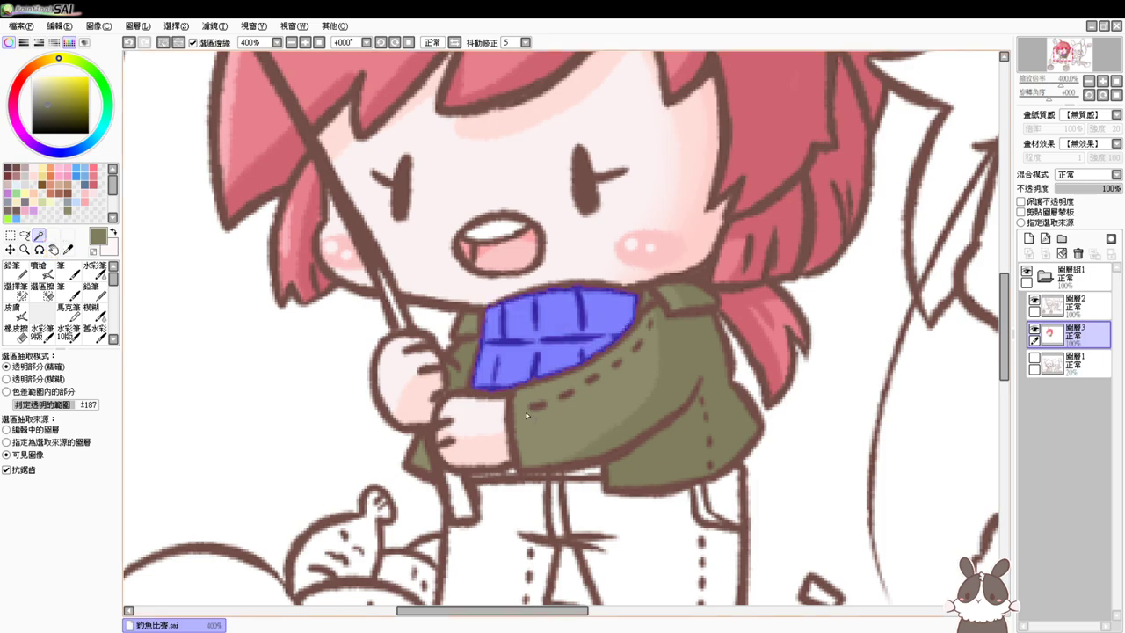
click(513, 474)
key(ctrl+z)
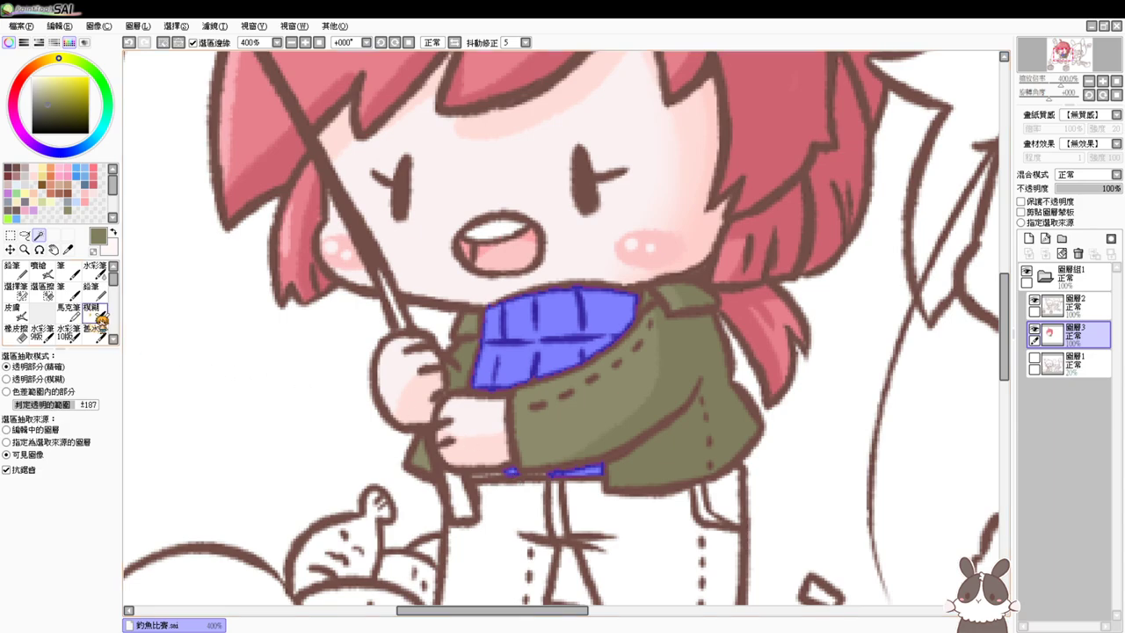
click(15, 290)
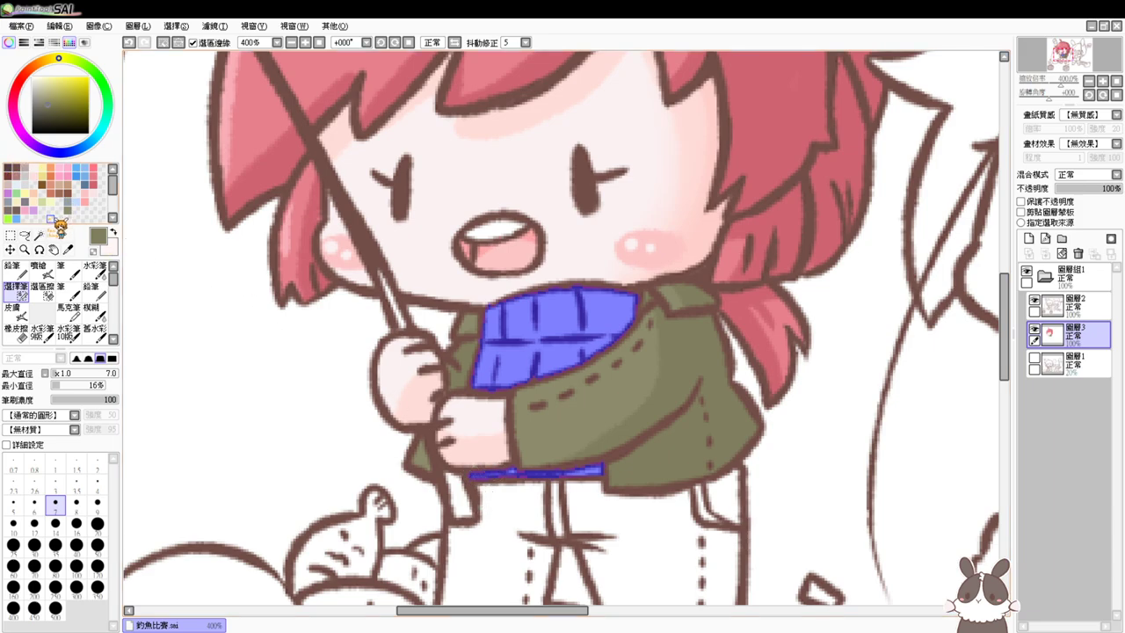
Pick a pale yellow swatch, shift its hue slightly toward orange, and fill the selected sweater with the resulting beige
click(24, 198)
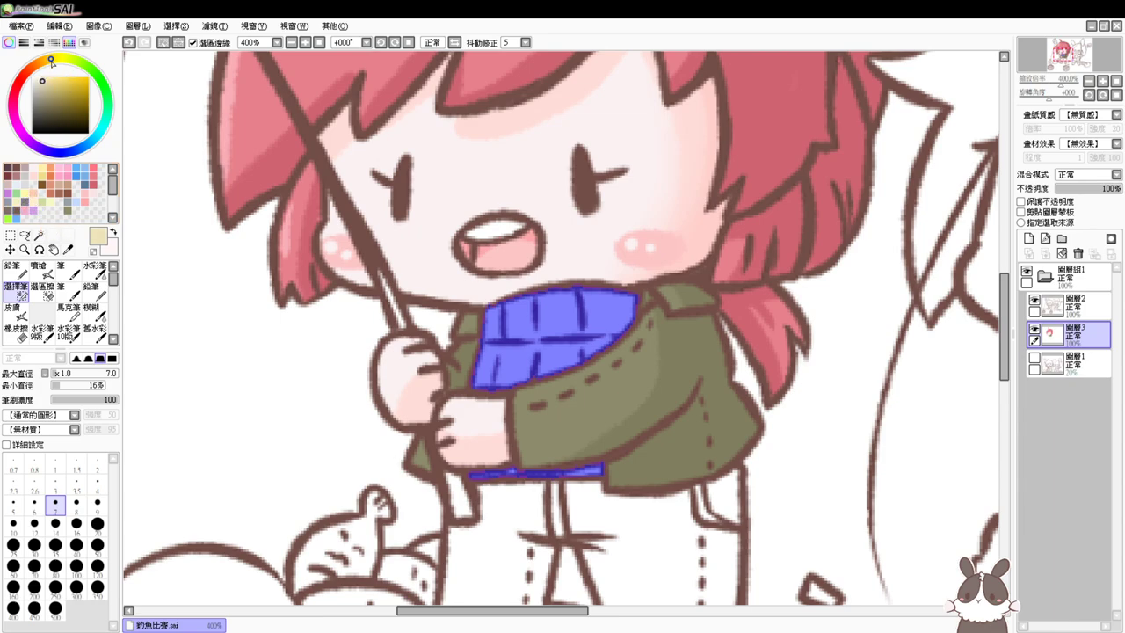
drag(51, 60, 46, 60)
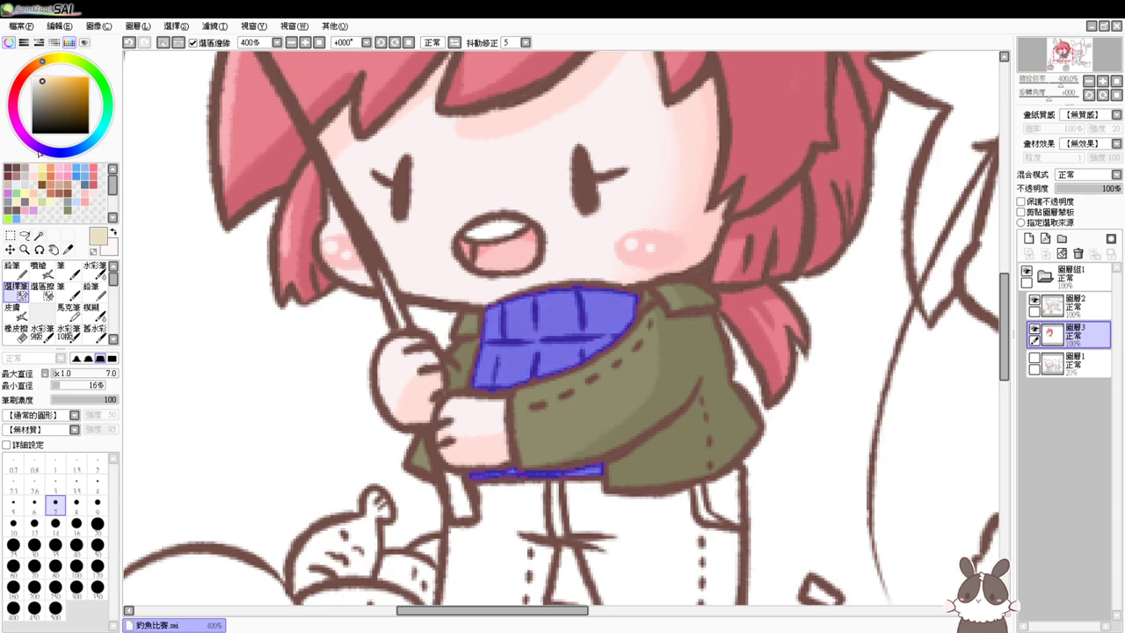
click(39, 270)
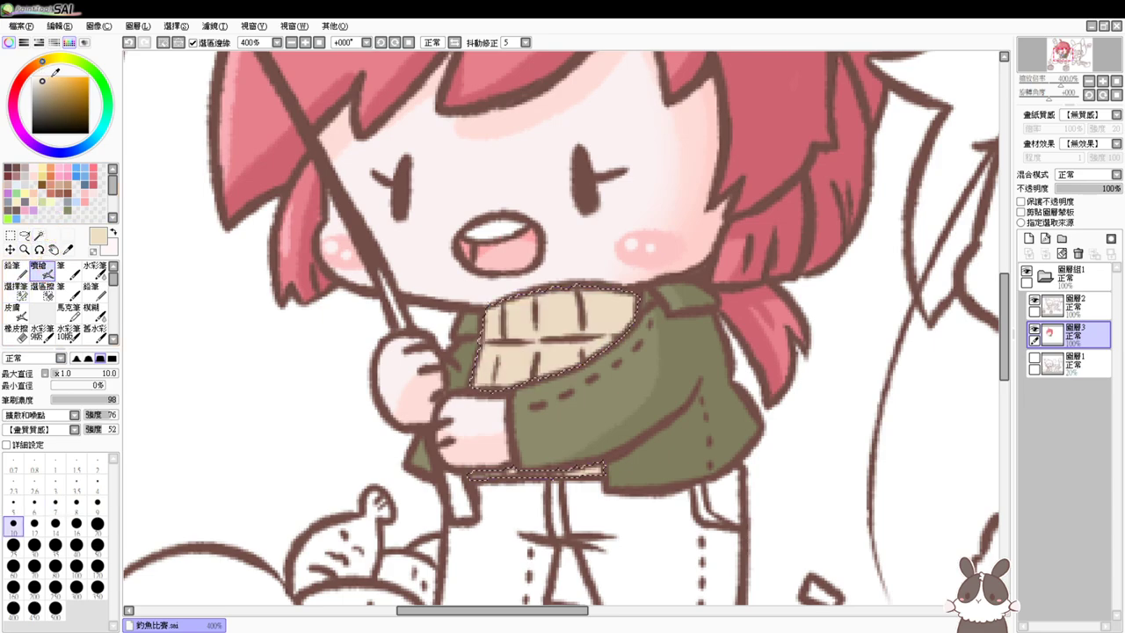
Airbrush slightly darker beige shading onto the sweater with brush size 8 and clear the selection
click(47, 79)
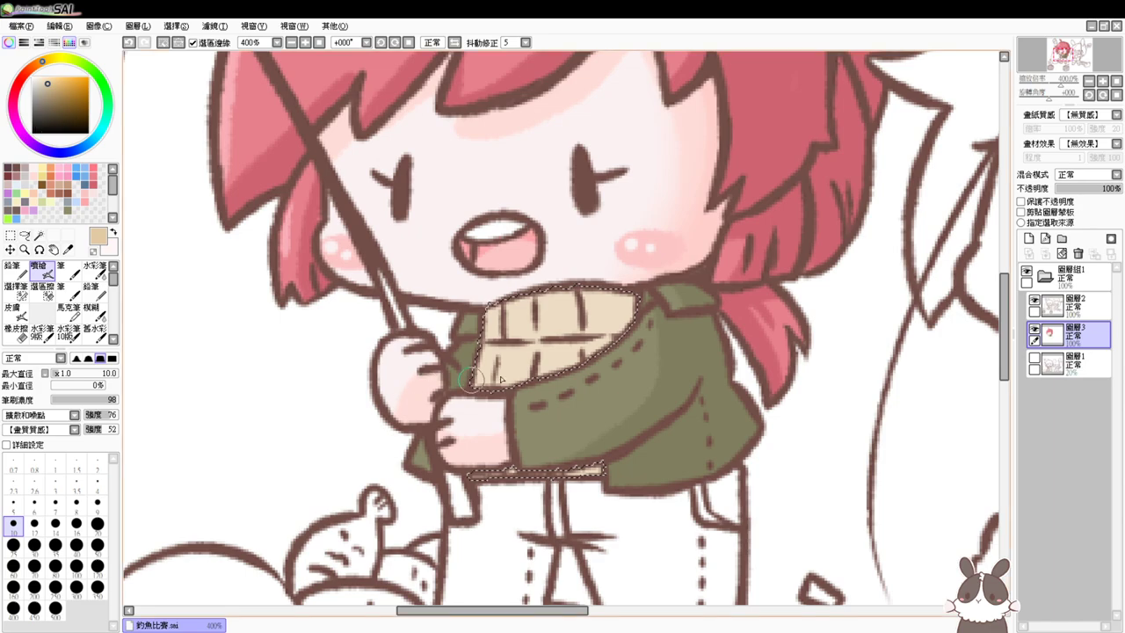
key(bracketleft)
key(bracketleft)
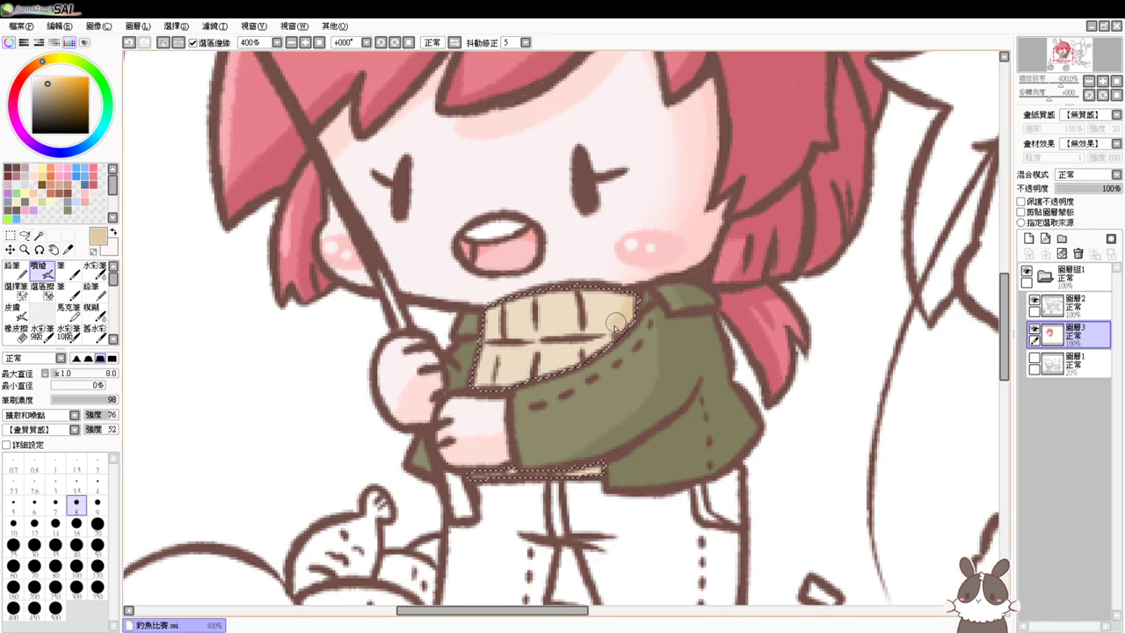
drag(603, 326, 472, 334)
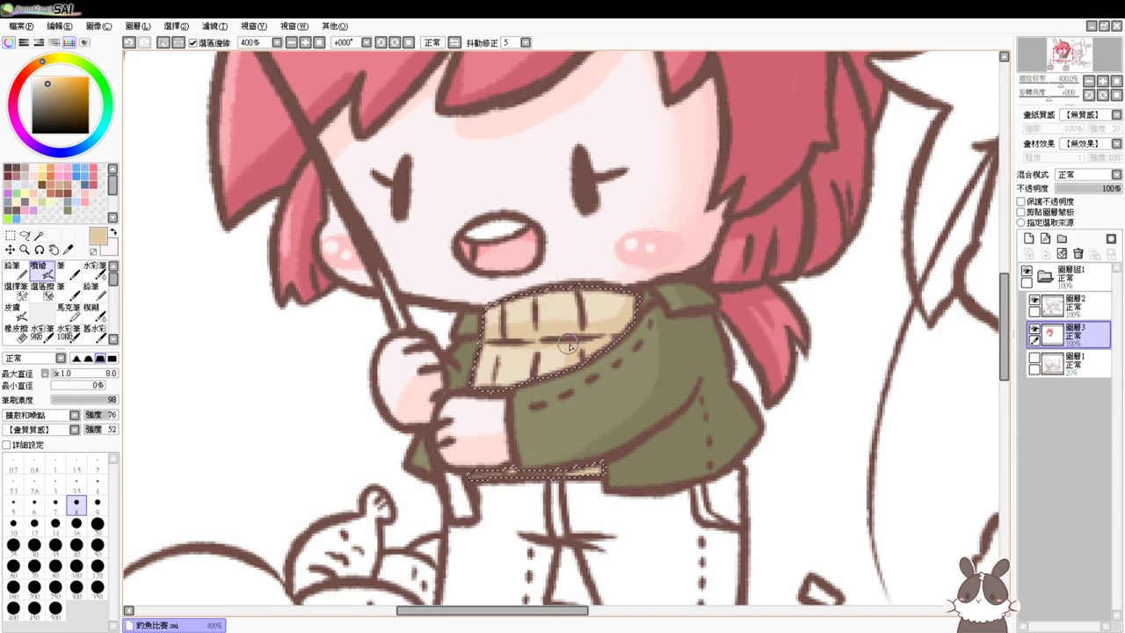
key(ctrl+d)
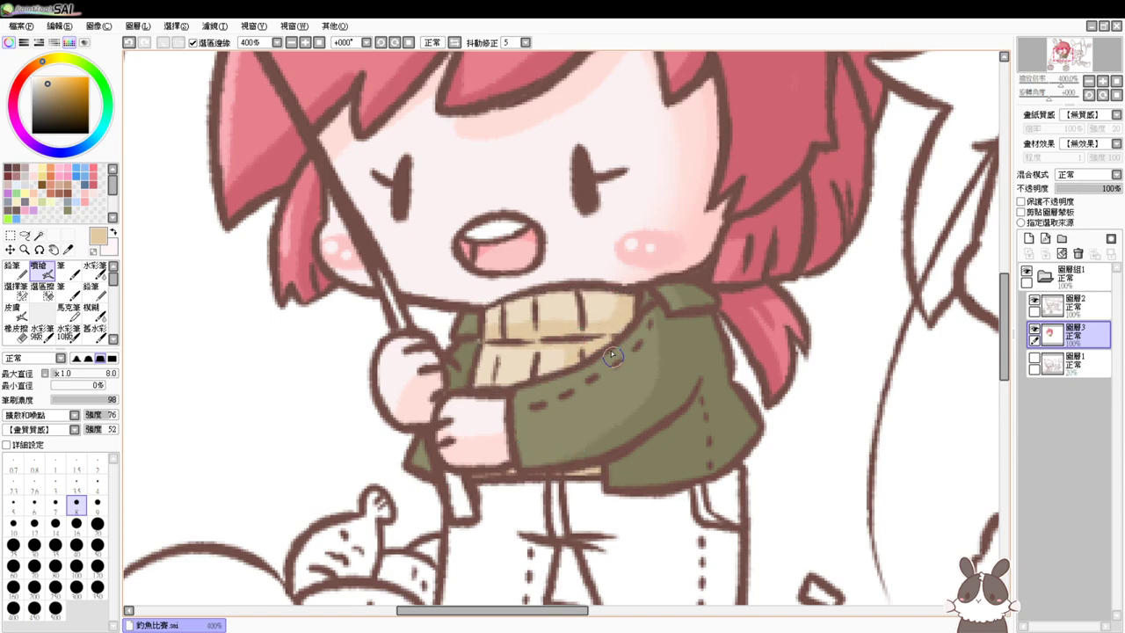
Magic-wand select the red-haired character's trousers: both legs, the fly strip, and the pocket with its trim on the jacket-hem side
mouse_move(608, 382)
mouse_down()
mouse_move(613, 322)
mouse_move(587, 323)
mouse_up()
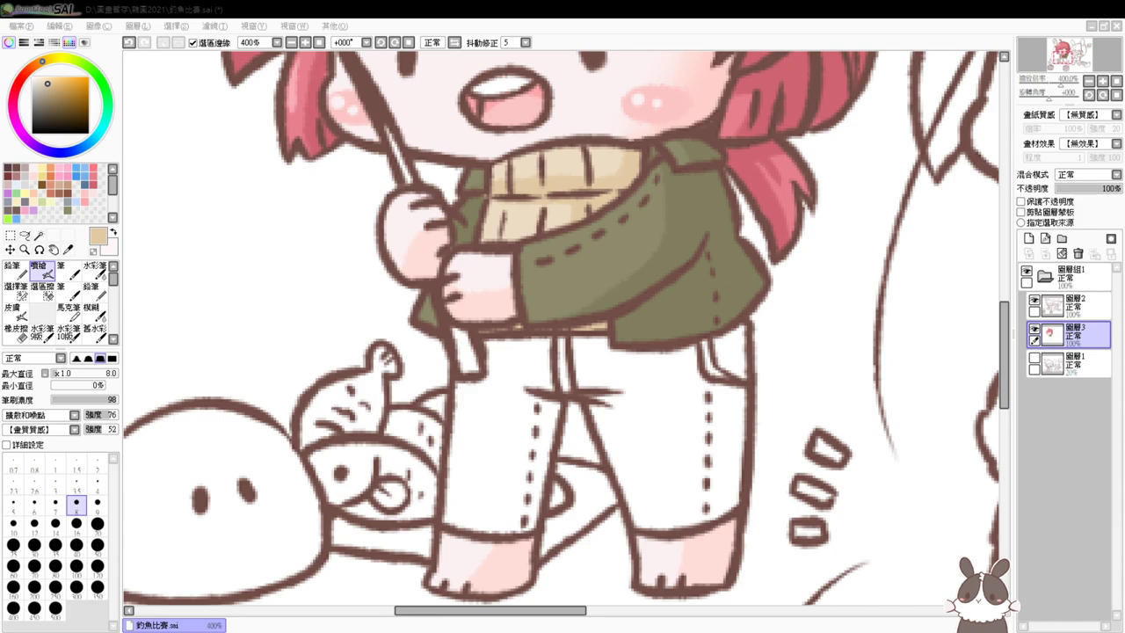
click(39, 236)
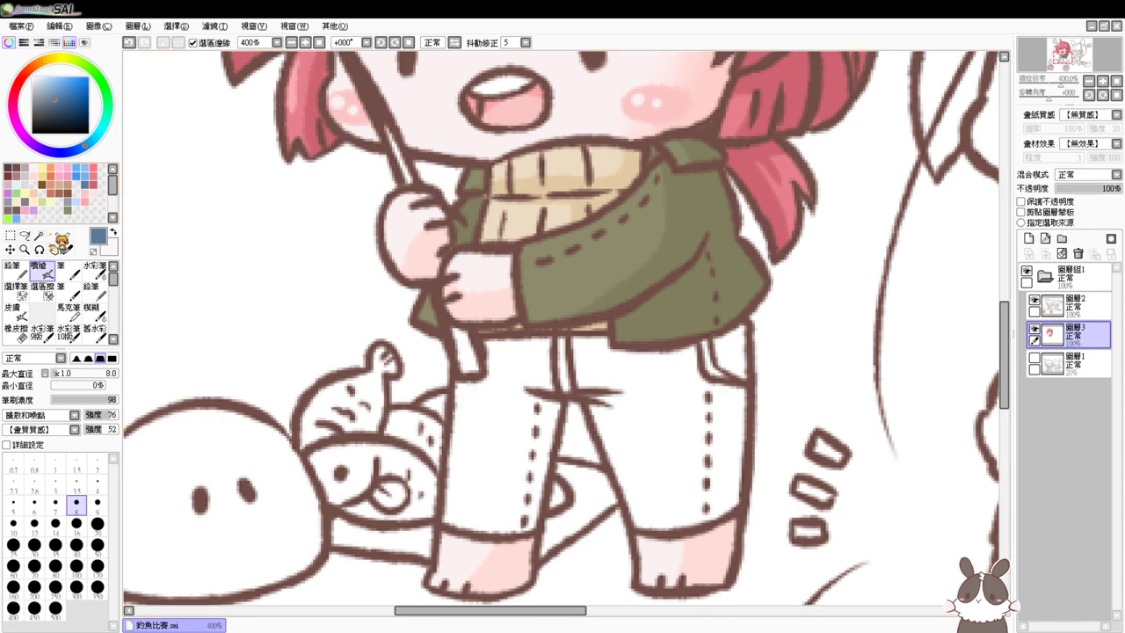
click(540, 393)
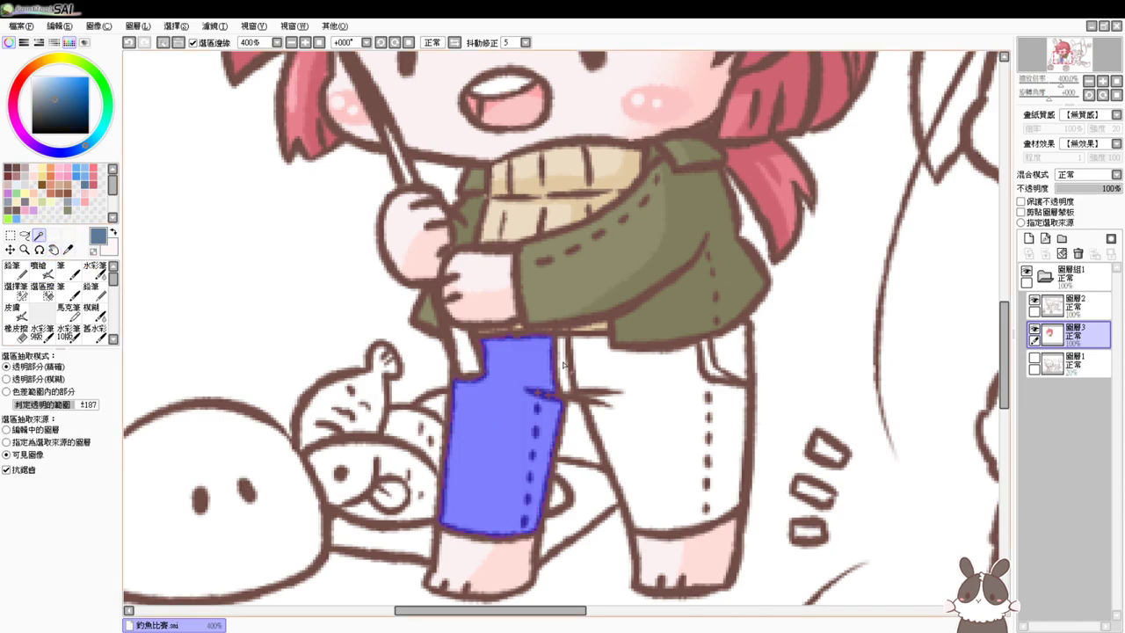
click(563, 365)
click(713, 362)
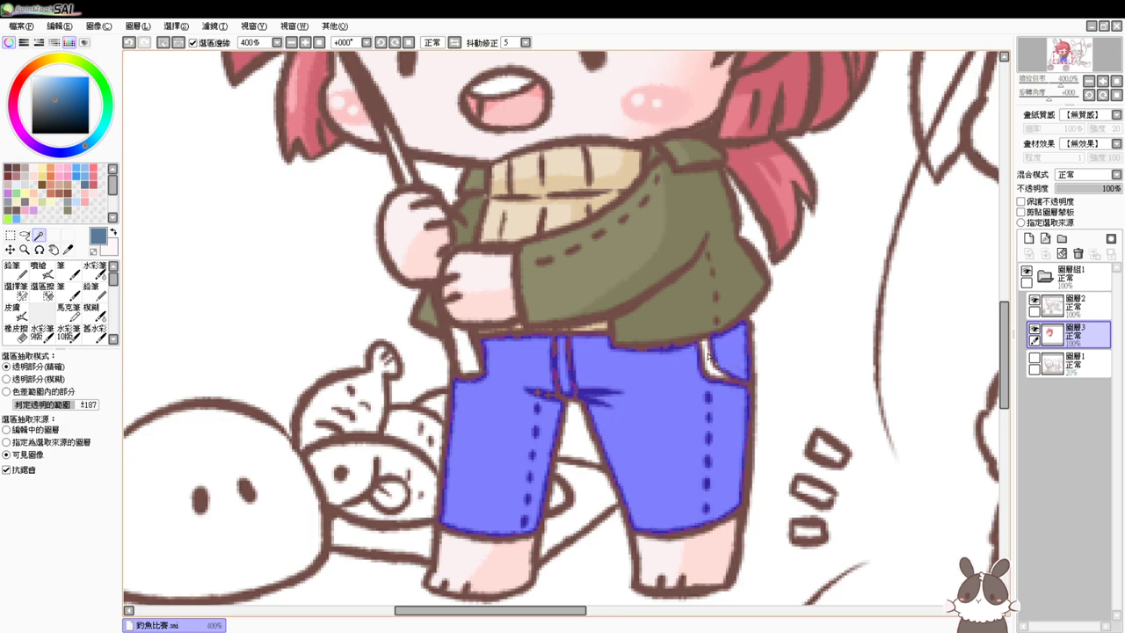
click(707, 360)
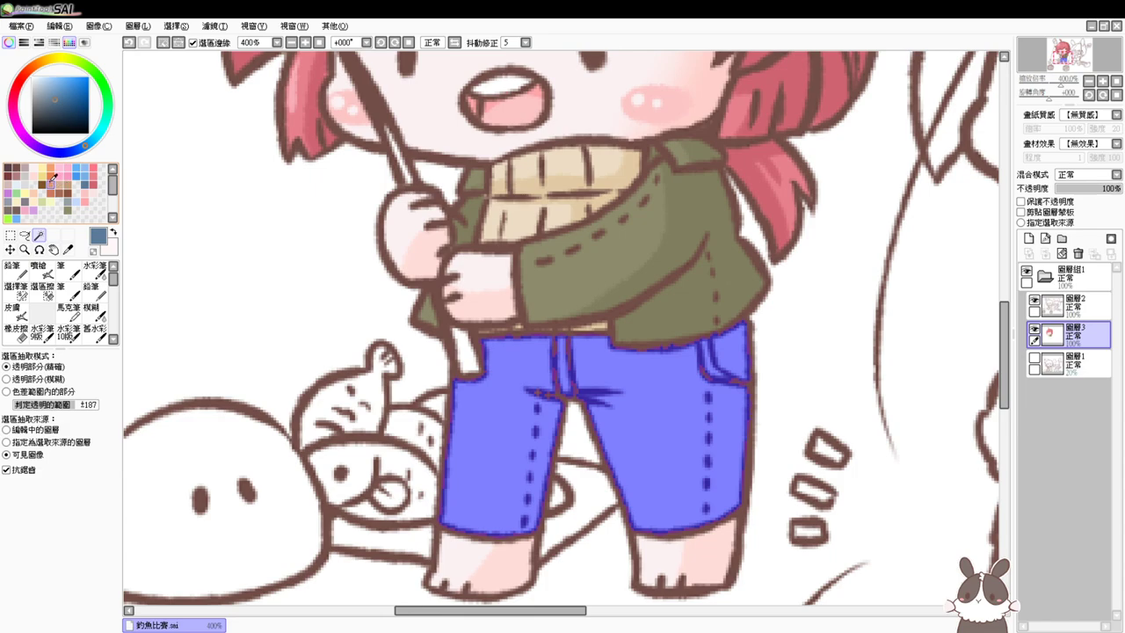
Try a terracotta orange fill on the trousers with darker airbrush shading at the waist, and undo the shading stroke
click(41, 270)
key(ctrl+f)
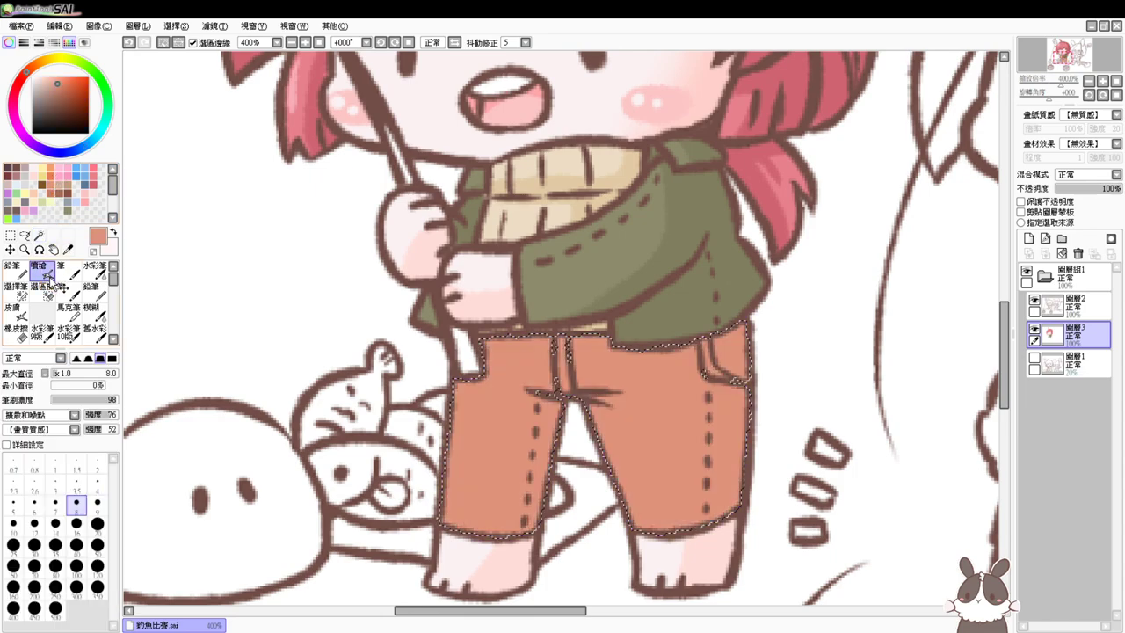
click(50, 193)
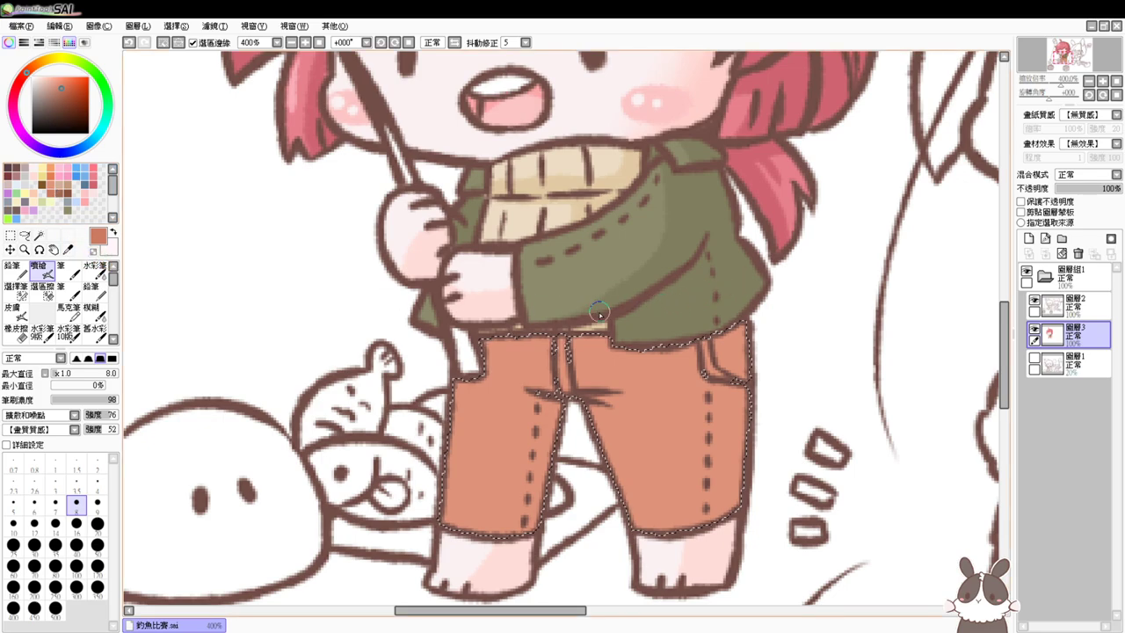
mouse_move(530, 335)
mouse_down()
mouse_move(482, 345)
mouse_move(630, 348)
mouse_move(595, 361)
mouse_up()
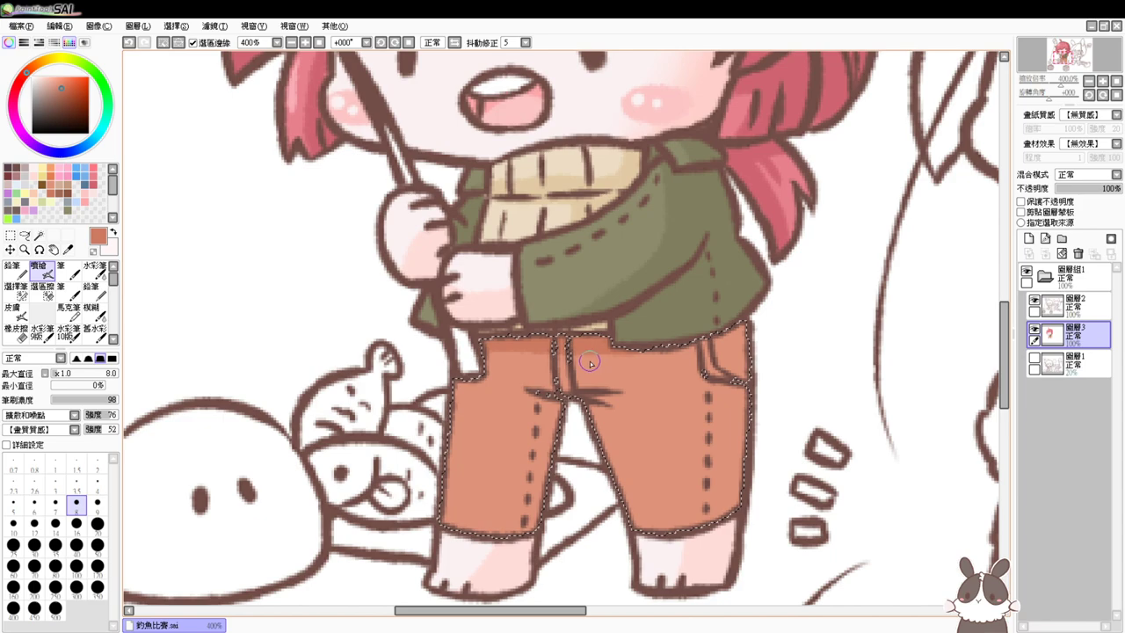
key(ctrl+z)
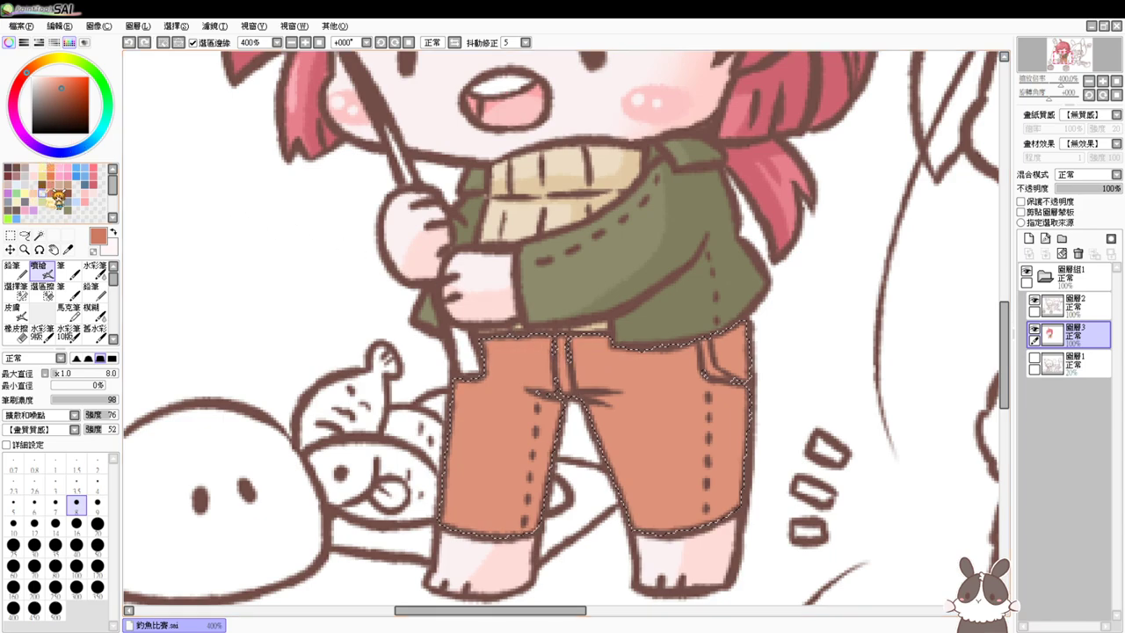
Pick a lighter salmon orange and refill the selected trousers with it
click(51, 184)
click(57, 83)
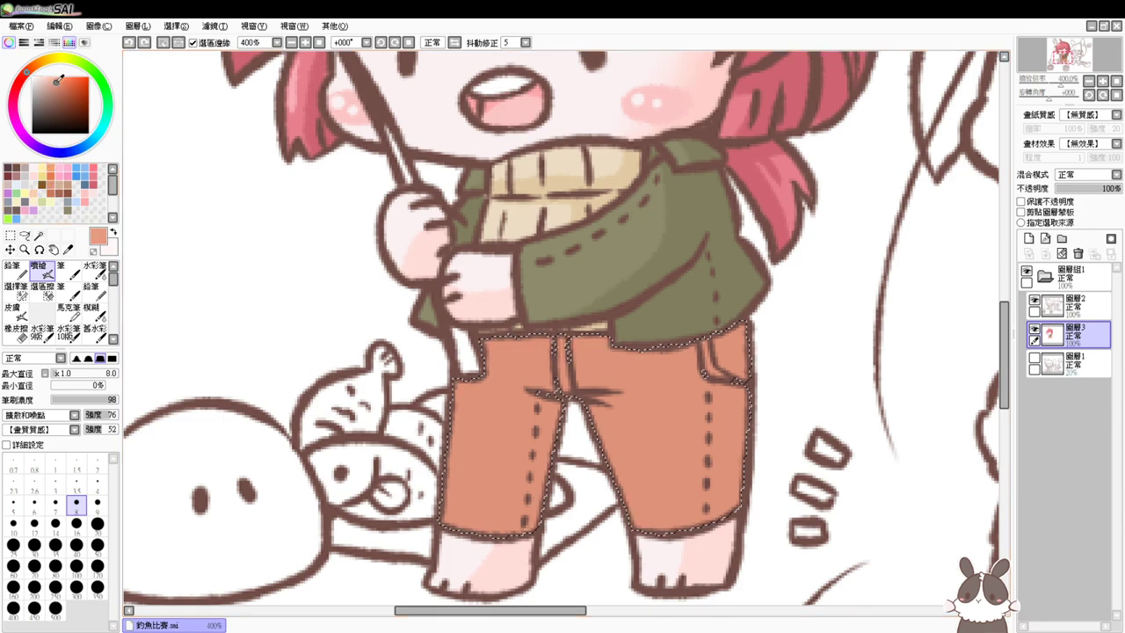
key(ctrl+f)
Airbrush slightly darker salmon shading at the trousers' waist, crotch and outer leg sides with brush size 8, and clear the selection
click(58, 80)
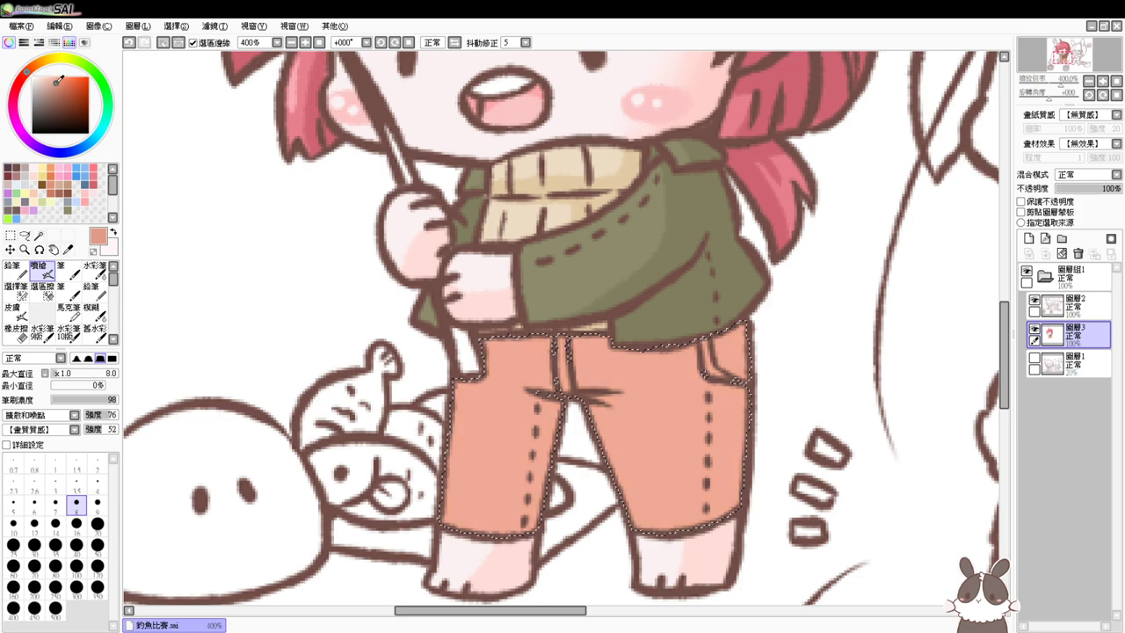
drag(485, 344, 608, 342)
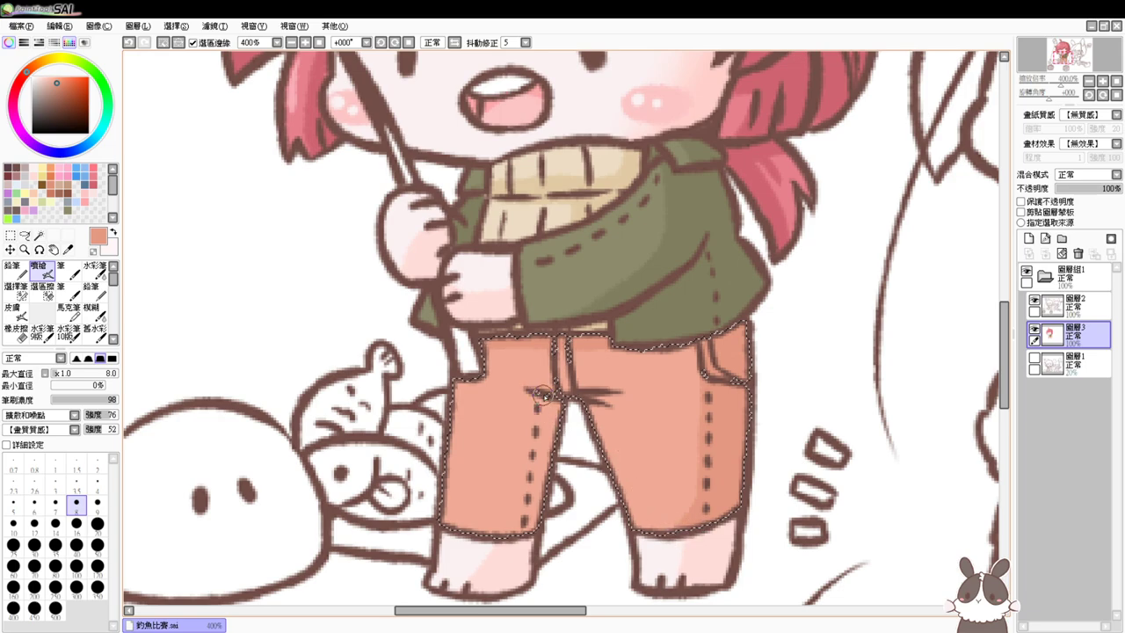
drag(538, 394, 529, 510)
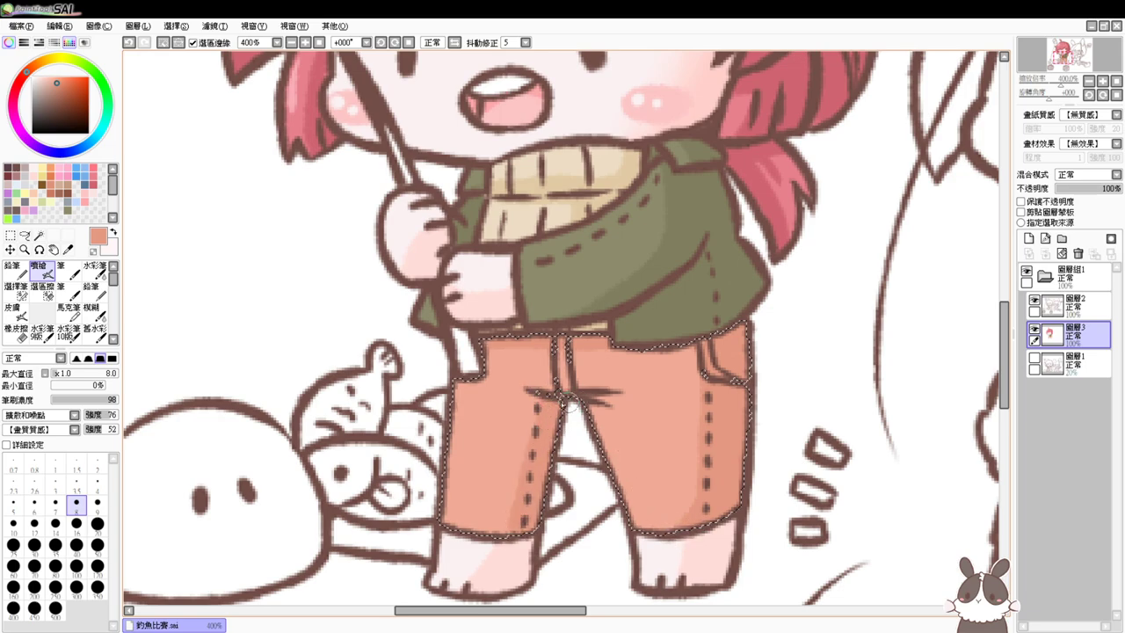
drag(608, 399, 638, 397)
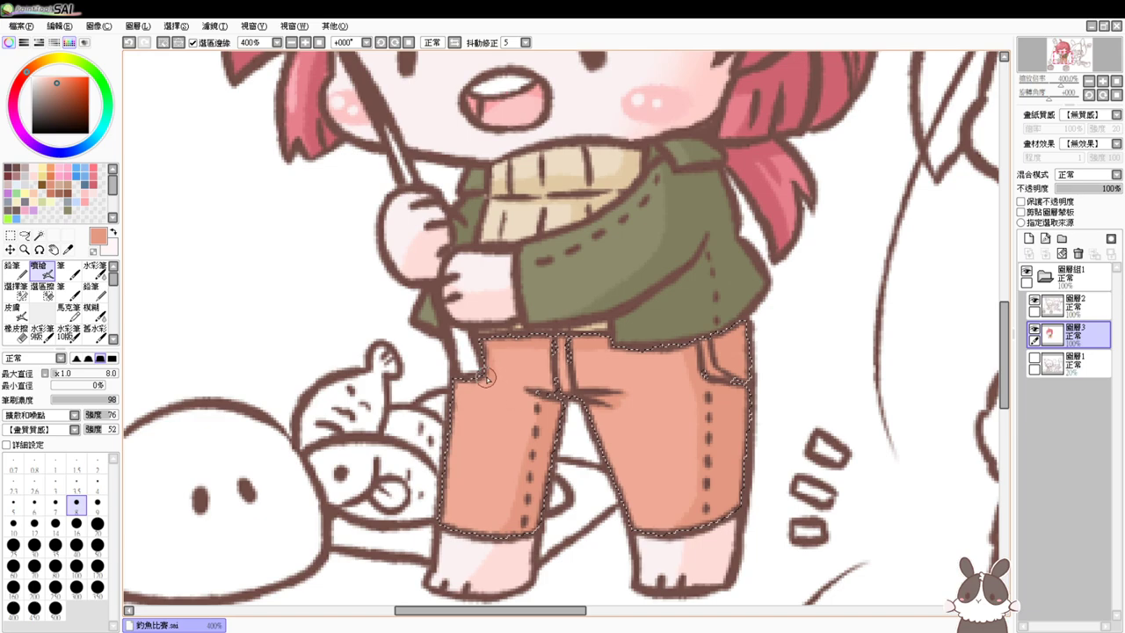
drag(490, 300, 518, 377)
key(ctrl+d)
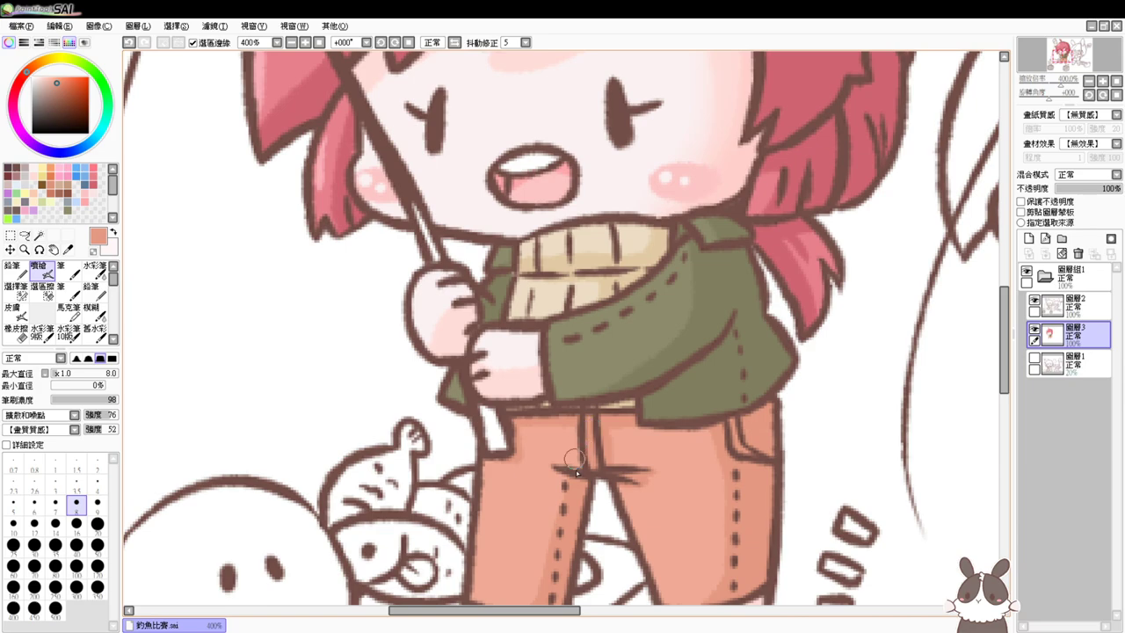
Magic-wand select the bunny-eared character's hair: the bangs on both sides of the fishing line, the side lock, and the ponytail
click(319, 43)
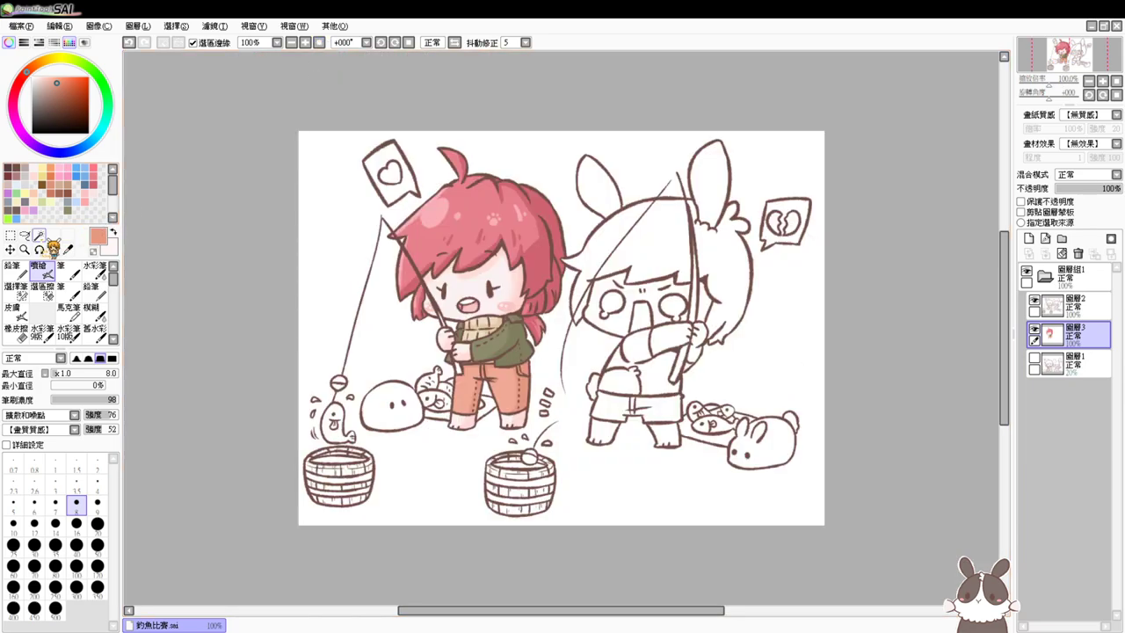
click(38, 236)
click(659, 254)
click(601, 244)
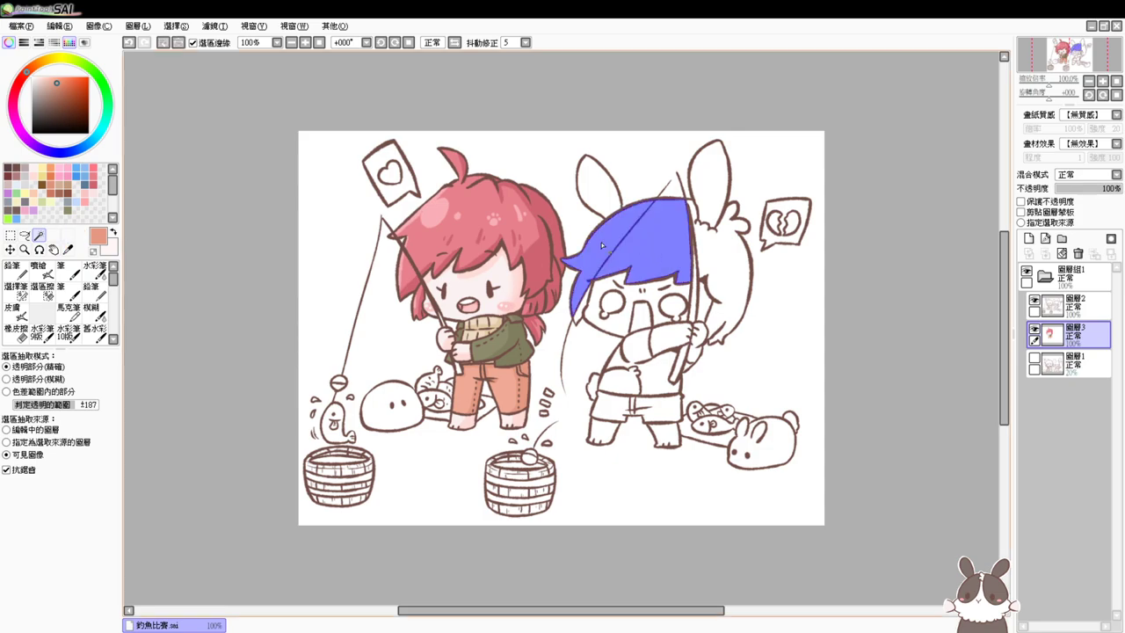
click(719, 264)
scroll(703, 287, up, 2)
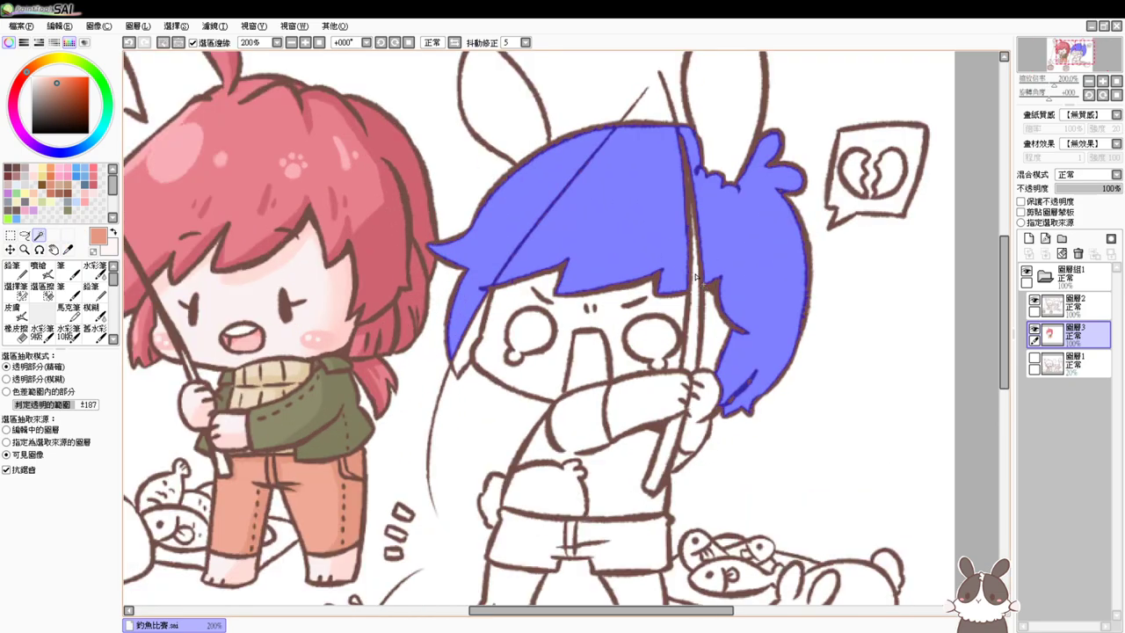
drag(753, 348, 755, 381)
click(476, 369)
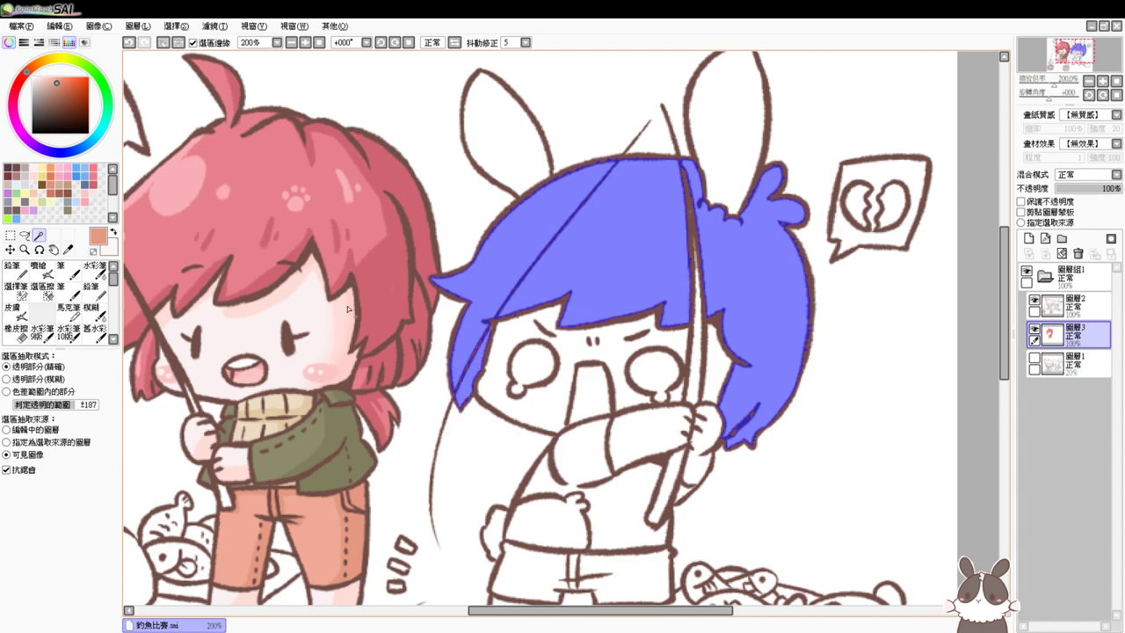
Pick a light orange swatch and fill the selected hair with it
click(16, 290)
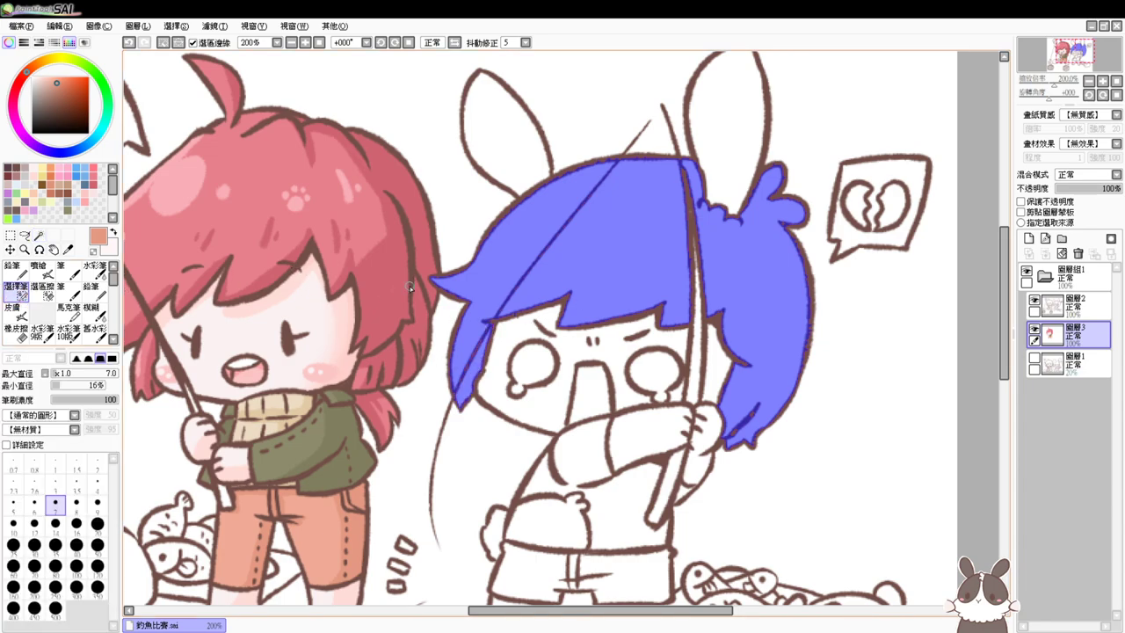
click(50, 168)
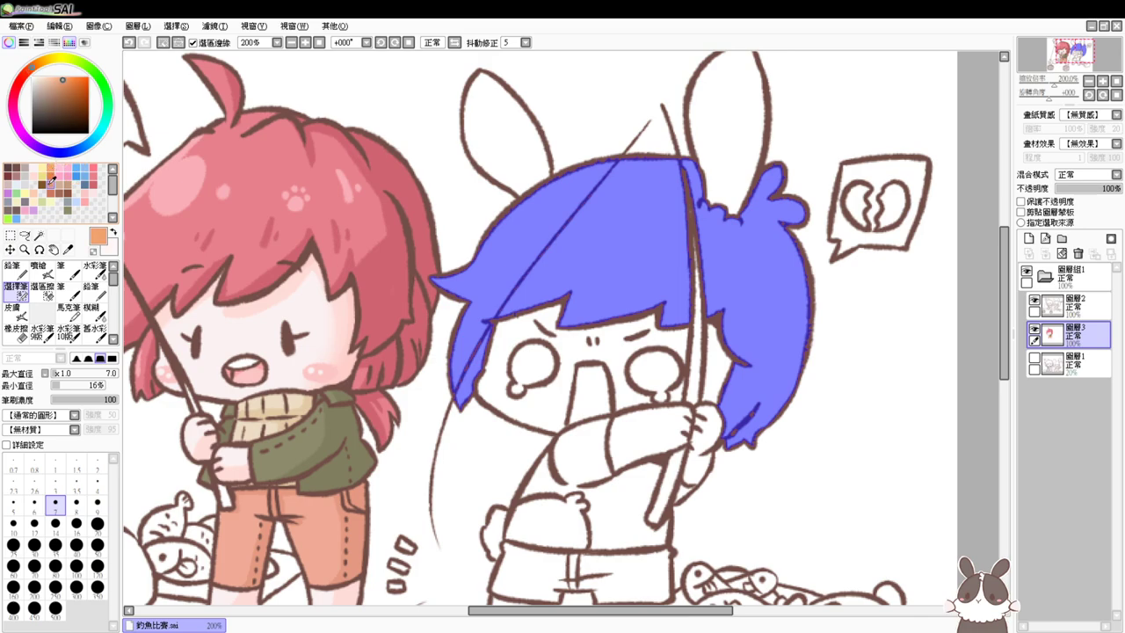
key(ctrl+f)
Airbrush darker orange shading with brush size 16 over the ponytail, the lower bangs and the inner side lock
click(39, 268)
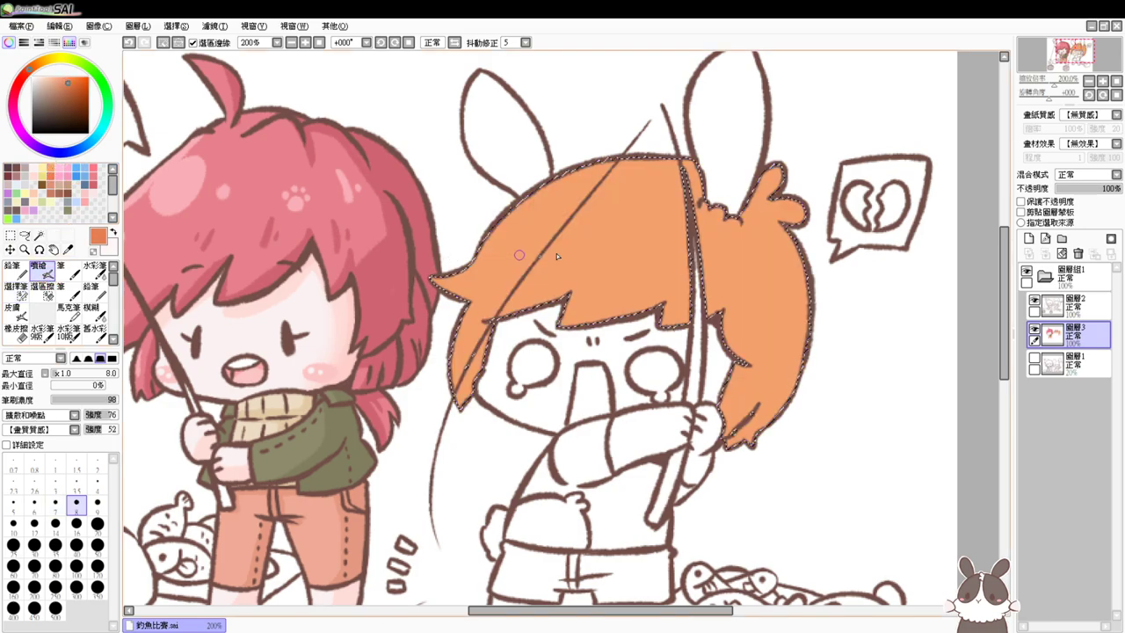
mouse_move(694, 255)
mouse_down()
mouse_move(562, 332)
mouse_move(659, 298)
mouse_move(646, 313)
mouse_move(778, 184)
mouse_move(797, 233)
mouse_move(730, 263)
mouse_move(682, 317)
mouse_move(776, 286)
mouse_up()
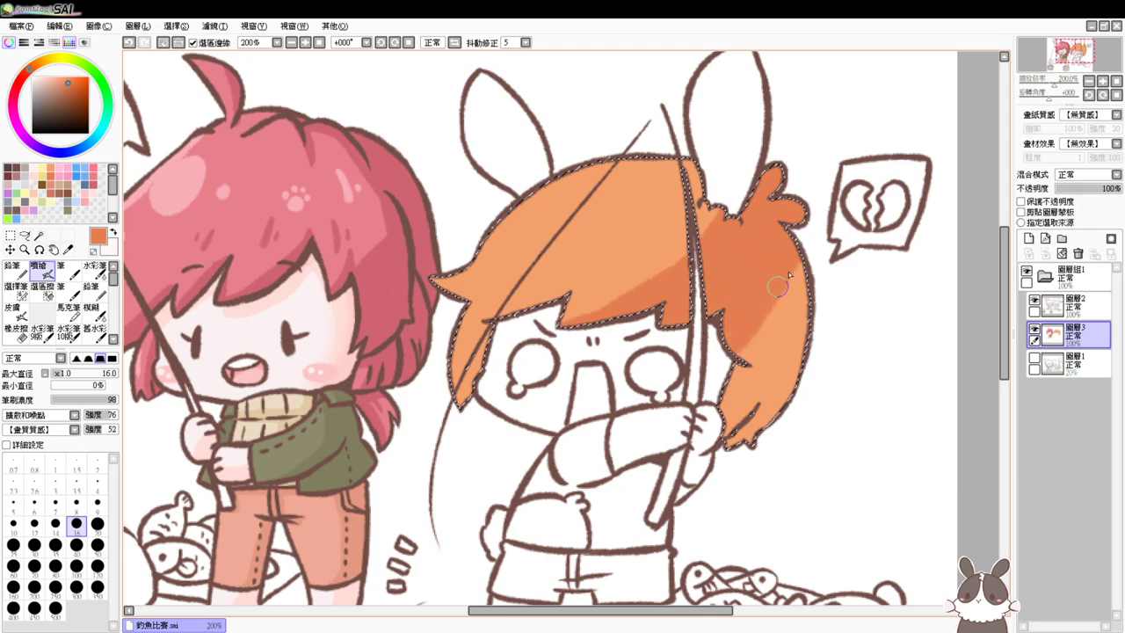
mouse_move(754, 349)
mouse_down()
mouse_move(780, 307)
mouse_move(739, 413)
mouse_move(766, 436)
mouse_move(775, 361)
mouse_up()
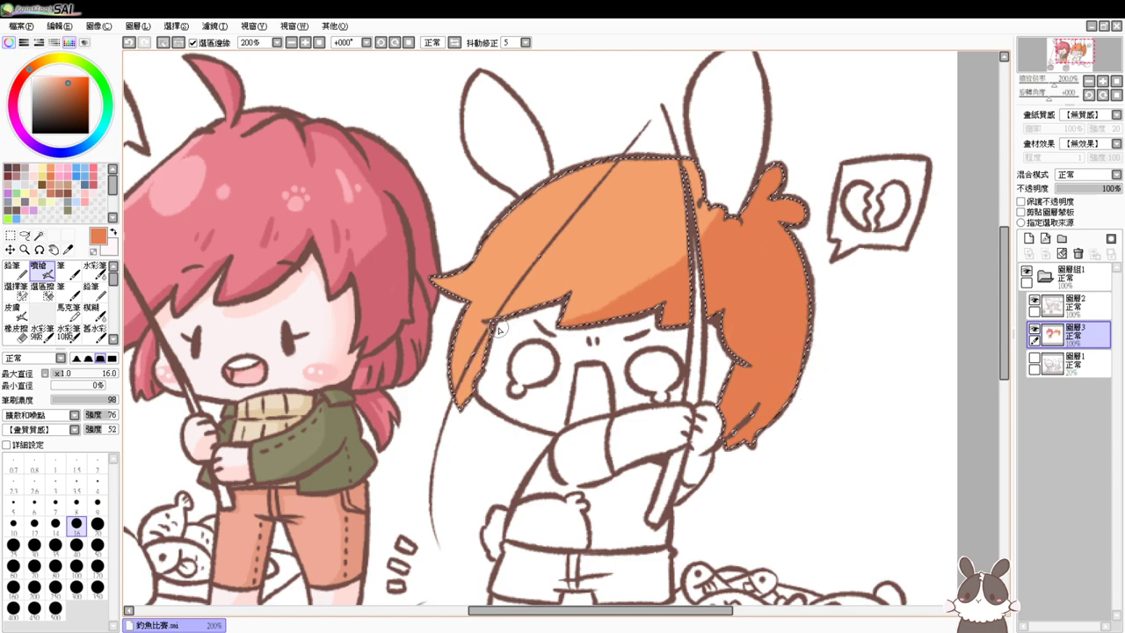
mouse_move(494, 327)
mouse_down()
mouse_move(457, 410)
mouse_move(474, 400)
mouse_up()
mouse_move(596, 316)
mouse_down()
mouse_move(562, 305)
mouse_move(483, 317)
mouse_move(556, 312)
mouse_up()
Trim the bangs' shading to a narrow lower edge with the sampled base orange at brush size 19, and touch up the darker edge
scroll(556, 314, up, 1)
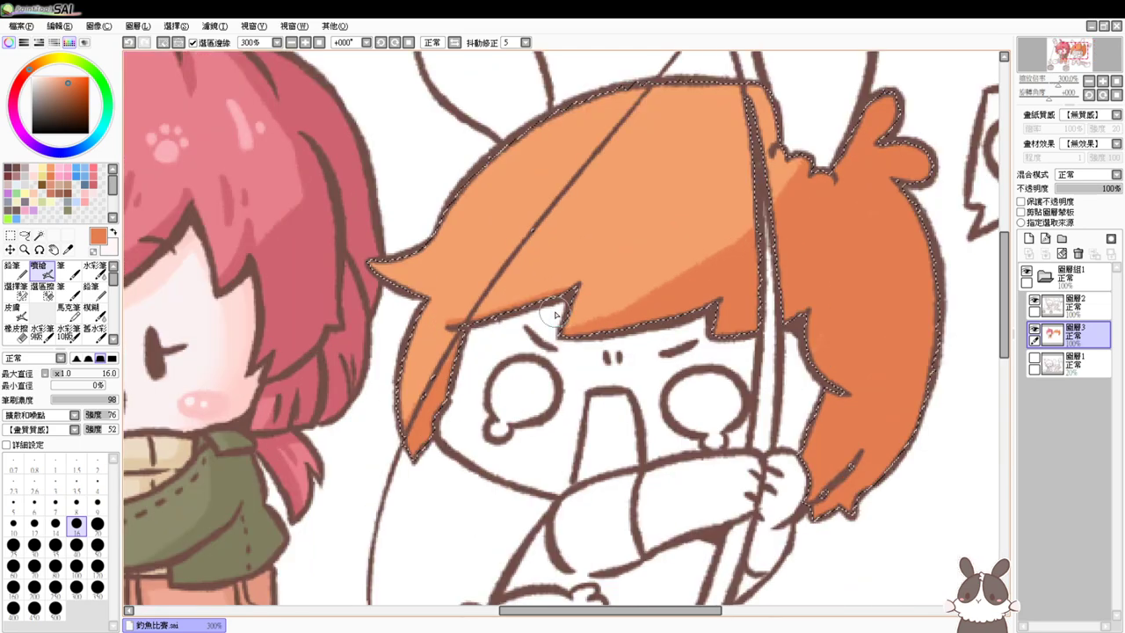
drag(836, 276, 820, 326)
alt+click(733, 246)
mouse_move(794, 227)
mouse_down()
mouse_move(803, 227)
mouse_move(737, 332)
mouse_up()
mouse_move(742, 283)
mouse_down()
mouse_move(706, 354)
mouse_move(769, 250)
mouse_move(614, 331)
mouse_move(756, 265)
mouse_move(617, 350)
mouse_move(541, 376)
mouse_move(706, 281)
mouse_move(686, 310)
mouse_up()
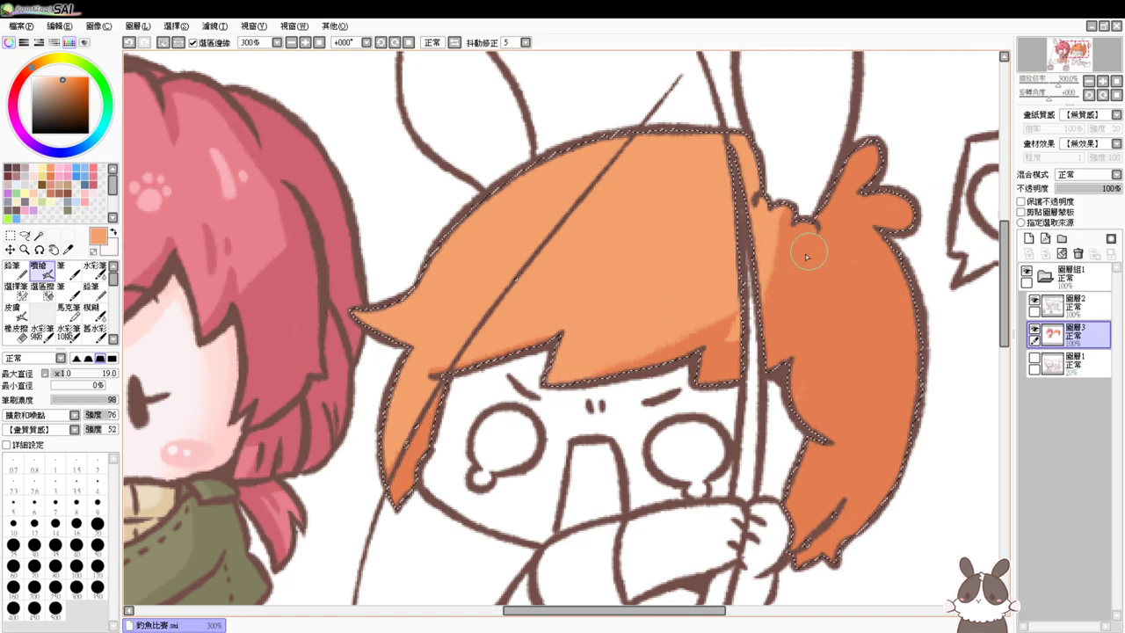
mouse_move(740, 327)
mouse_down()
mouse_move(714, 360)
mouse_move(738, 313)
mouse_move(731, 303)
mouse_move(682, 382)
mouse_move(725, 349)
mouse_move(727, 339)
mouse_move(707, 351)
mouse_move(738, 317)
mouse_up()
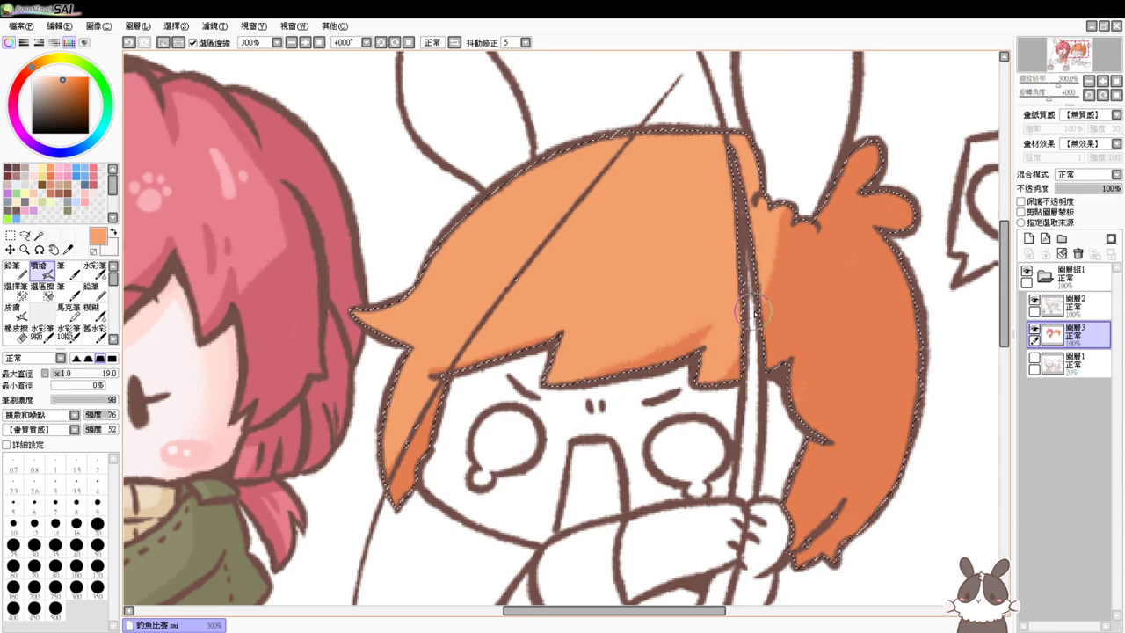
right_click(774, 309)
mouse_move(674, 370)
mouse_down()
mouse_move(713, 341)
mouse_move(708, 331)
mouse_move(691, 344)
mouse_up()
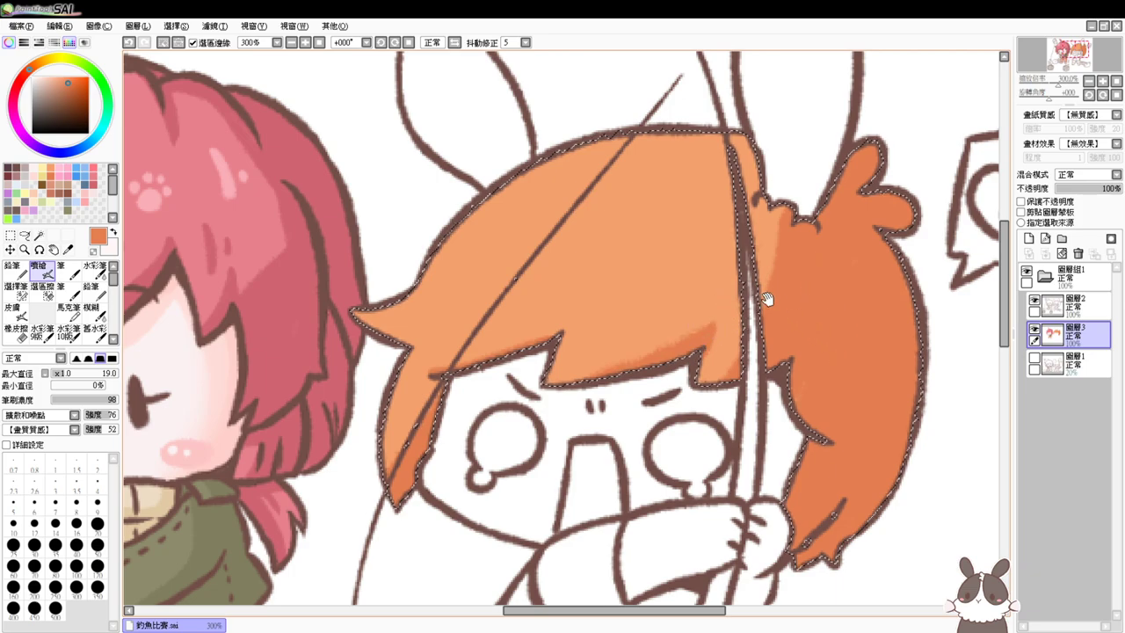
Airbrush light peach highlights along the crown of the orange hair, add a large and a small round shine spot, and clear the selection
drag(808, 286, 846, 319)
alt+click(691, 275)
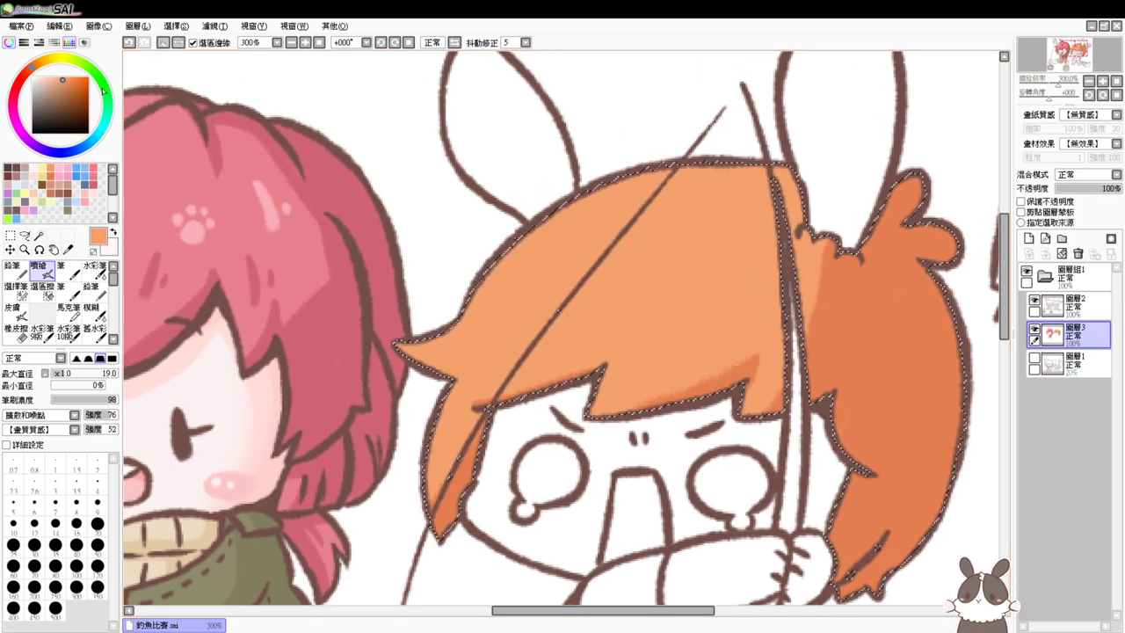
click(61, 84)
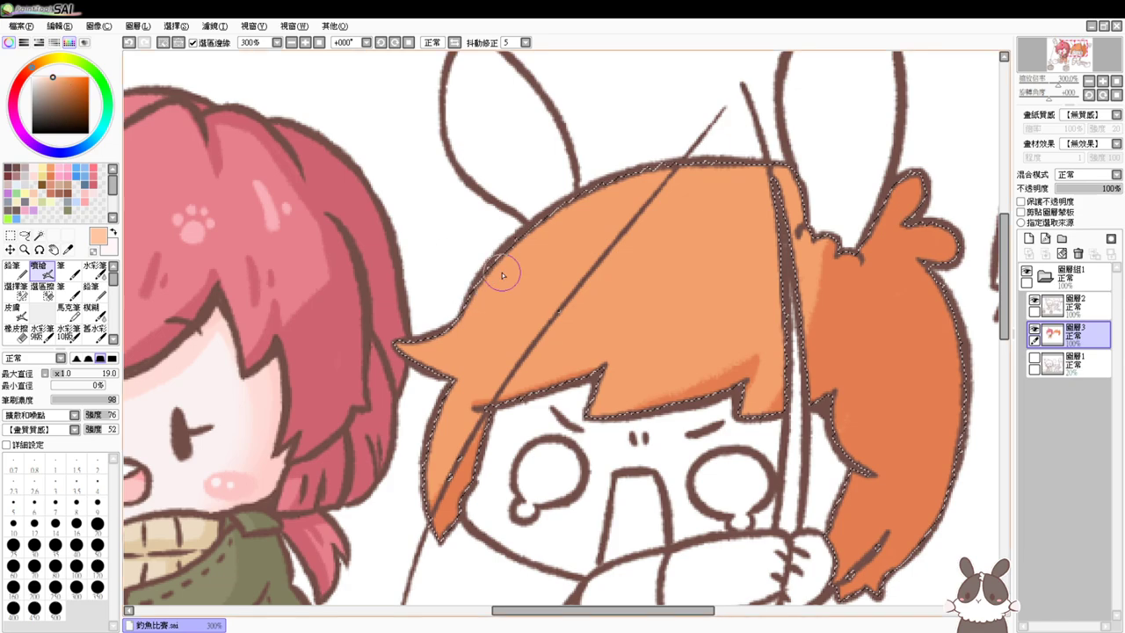
mouse_move(455, 308)
mouse_down()
mouse_move(576, 214)
mouse_move(524, 240)
mouse_move(768, 172)
mouse_up()
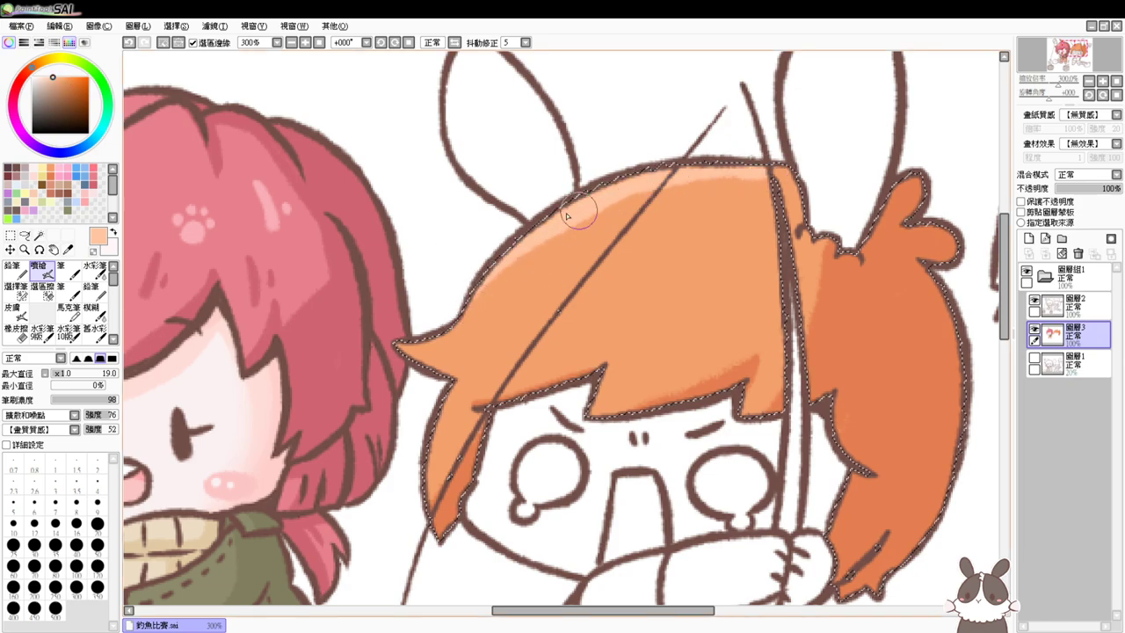
mouse_move(570, 207)
mouse_down()
mouse_move(683, 167)
mouse_move(746, 162)
mouse_move(795, 178)
mouse_up()
mouse_move(597, 242)
mouse_down()
mouse_move(665, 231)
mouse_move(628, 234)
mouse_move(646, 238)
mouse_up()
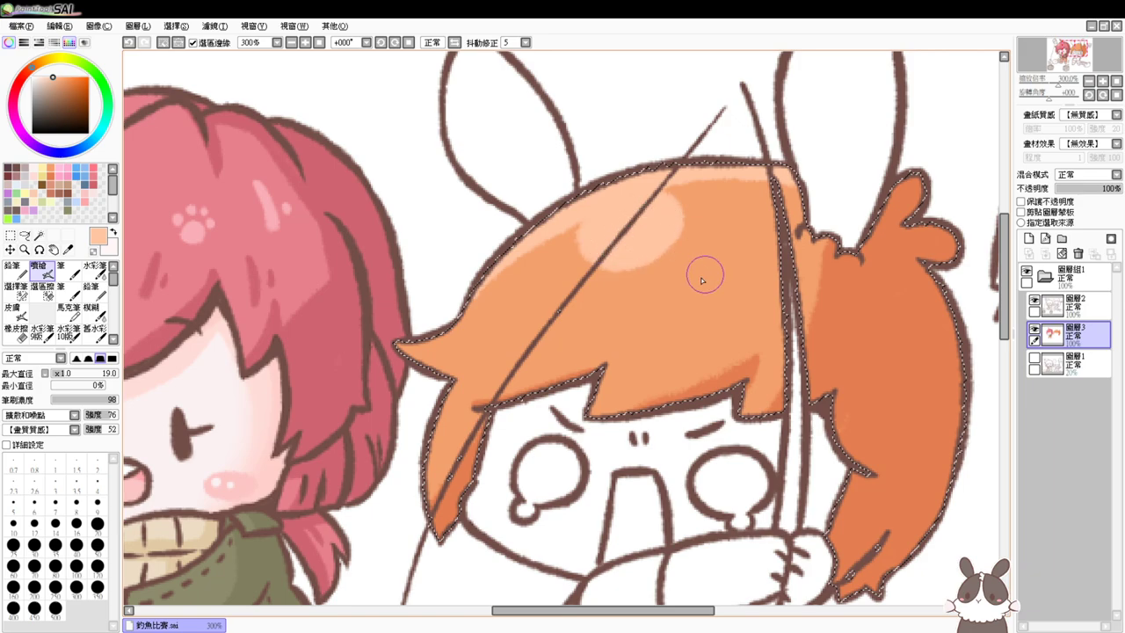
drag(703, 278, 688, 280)
key(ctrl+d)
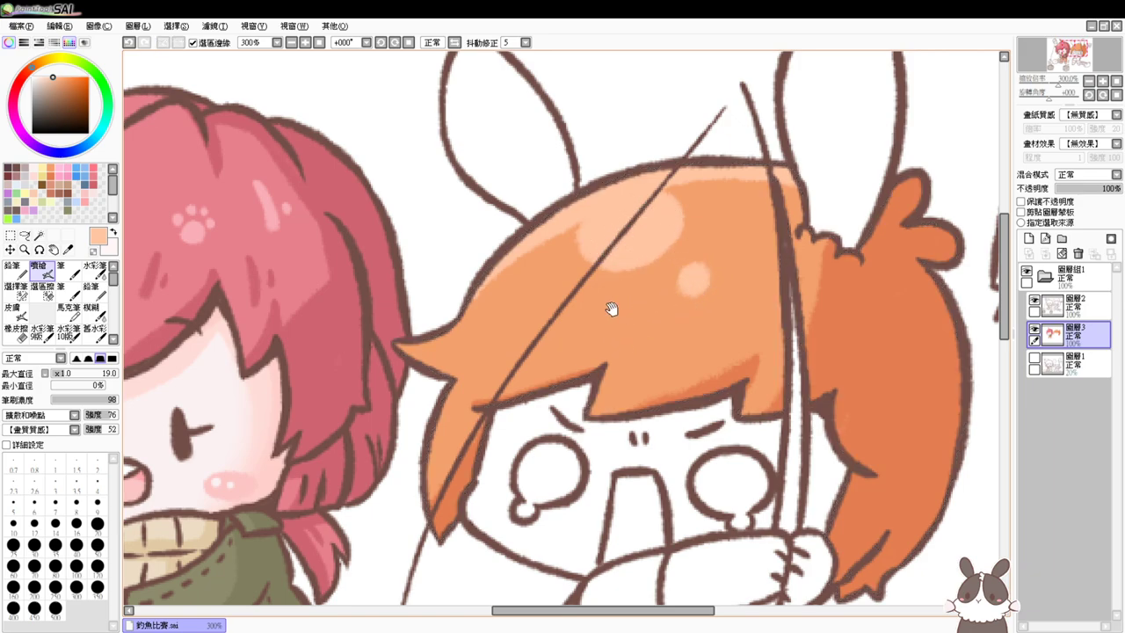
Magic-wand select the orange-haired character's face, including the skin on both sides of the fishing rod
drag(611, 308, 554, 221)
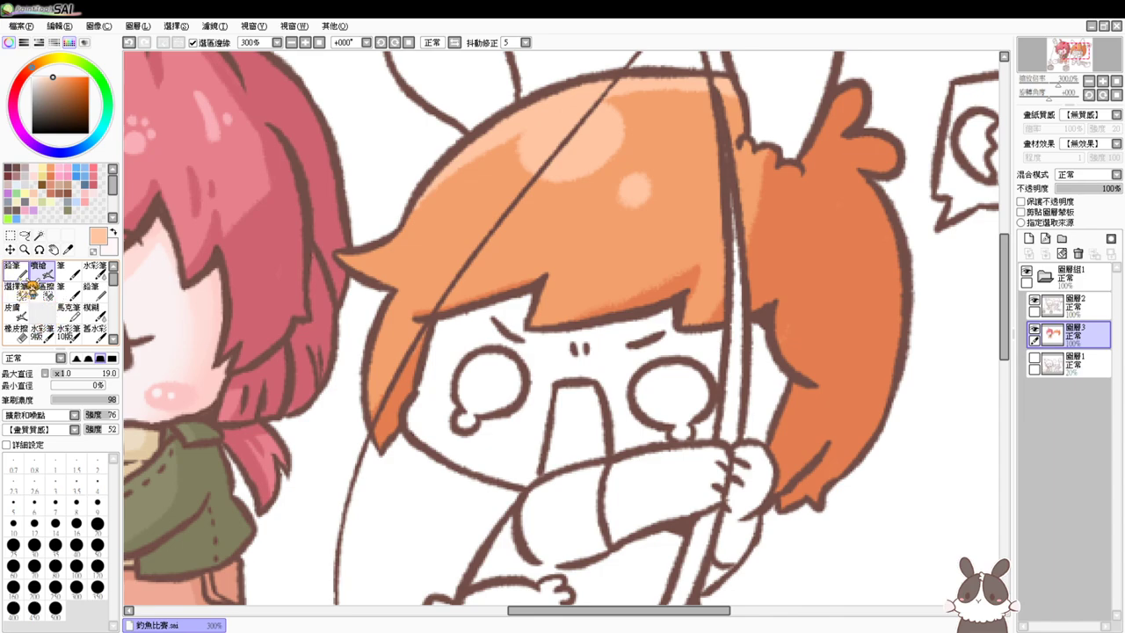
click(39, 235)
click(556, 358)
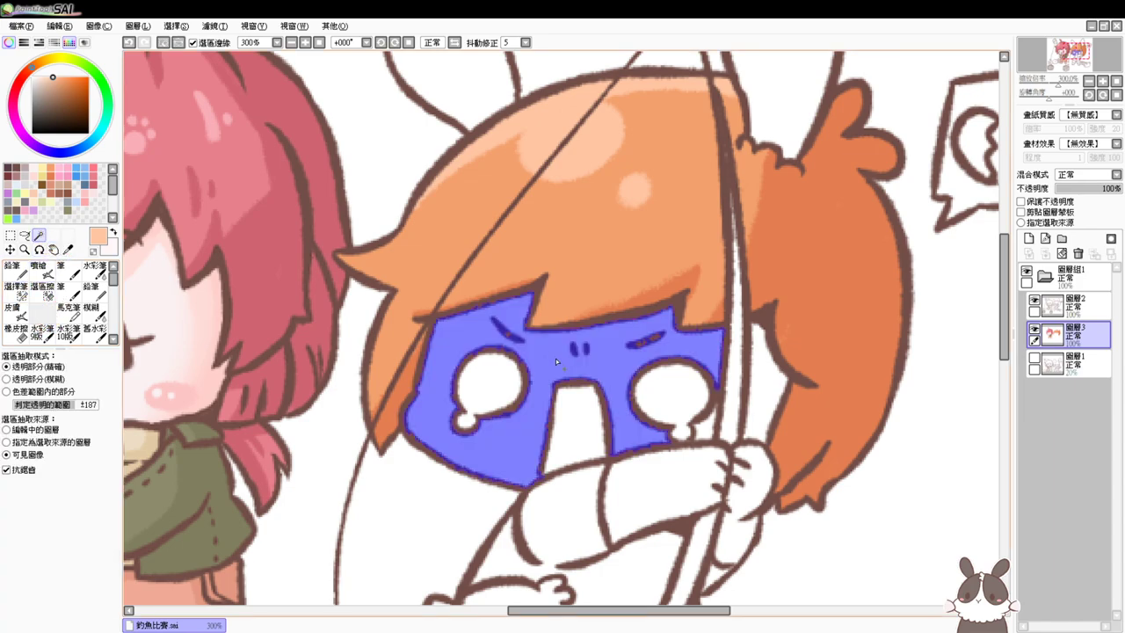
click(774, 388)
click(709, 433)
drag(709, 433, 718, 365)
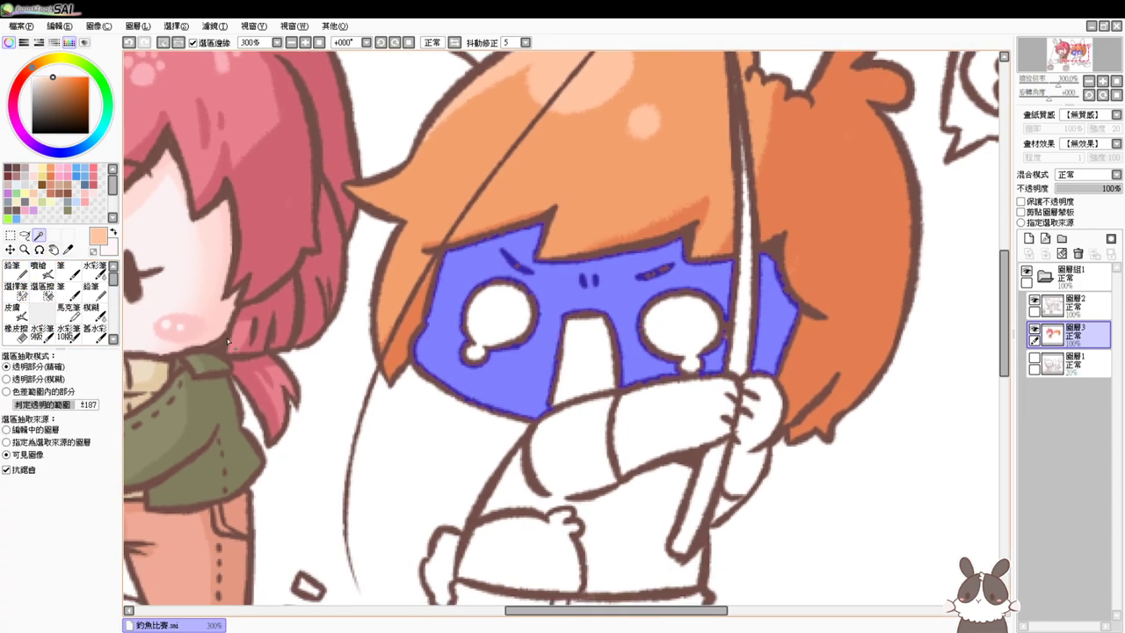
click(18, 292)
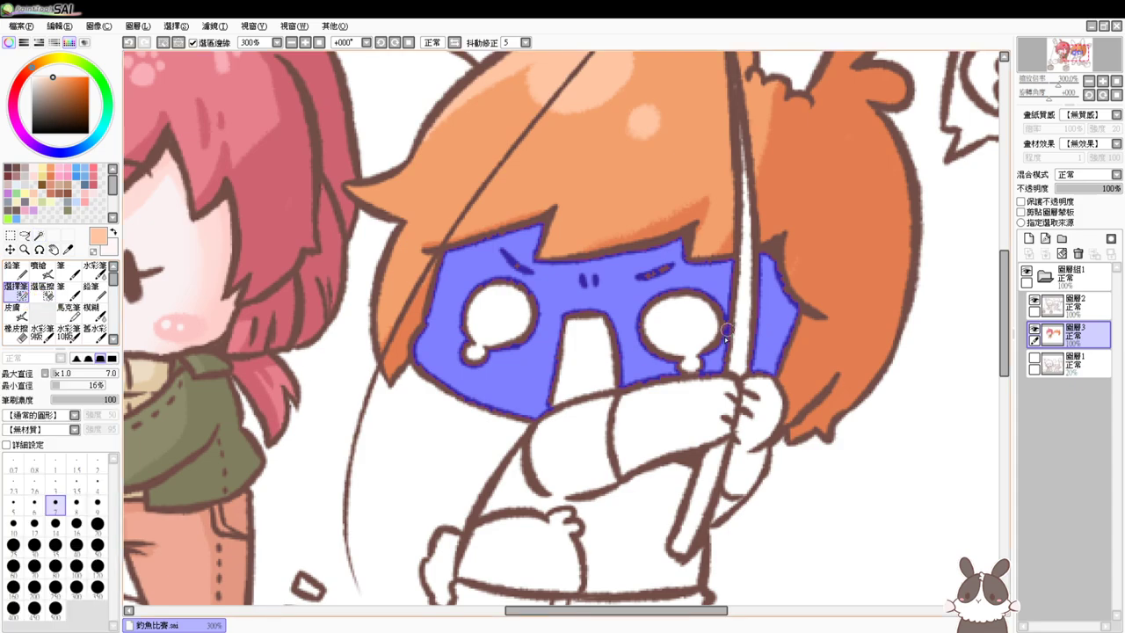
click(40, 235)
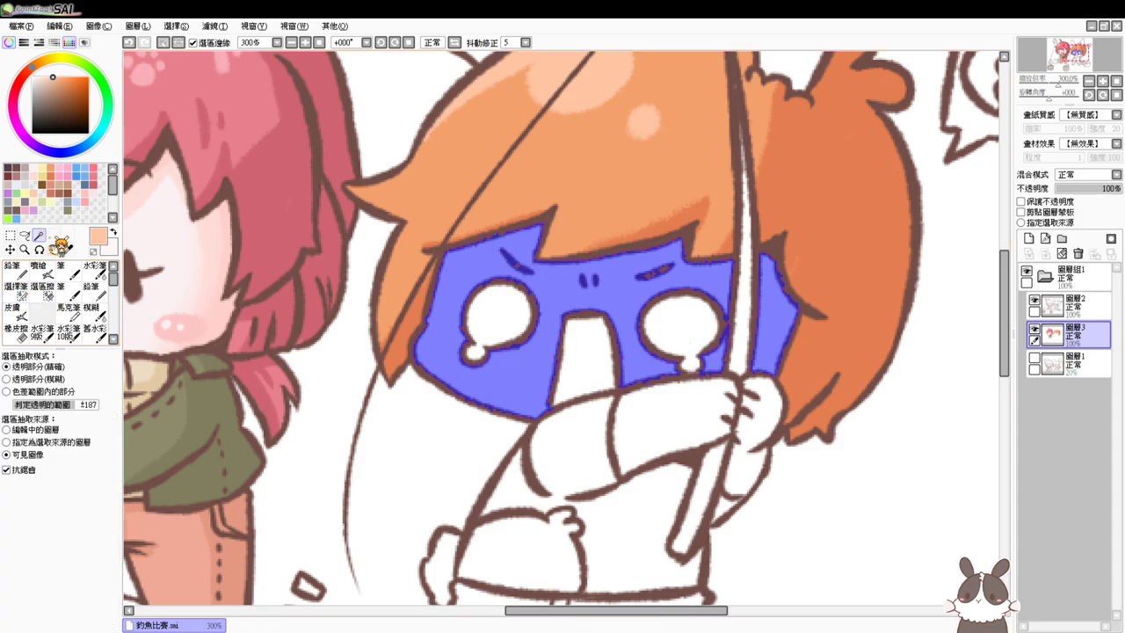
Add the orange-haired character's forearm, hands and both bare legs to the selection
click(642, 426)
click(744, 424)
drag(726, 503, 775, 353)
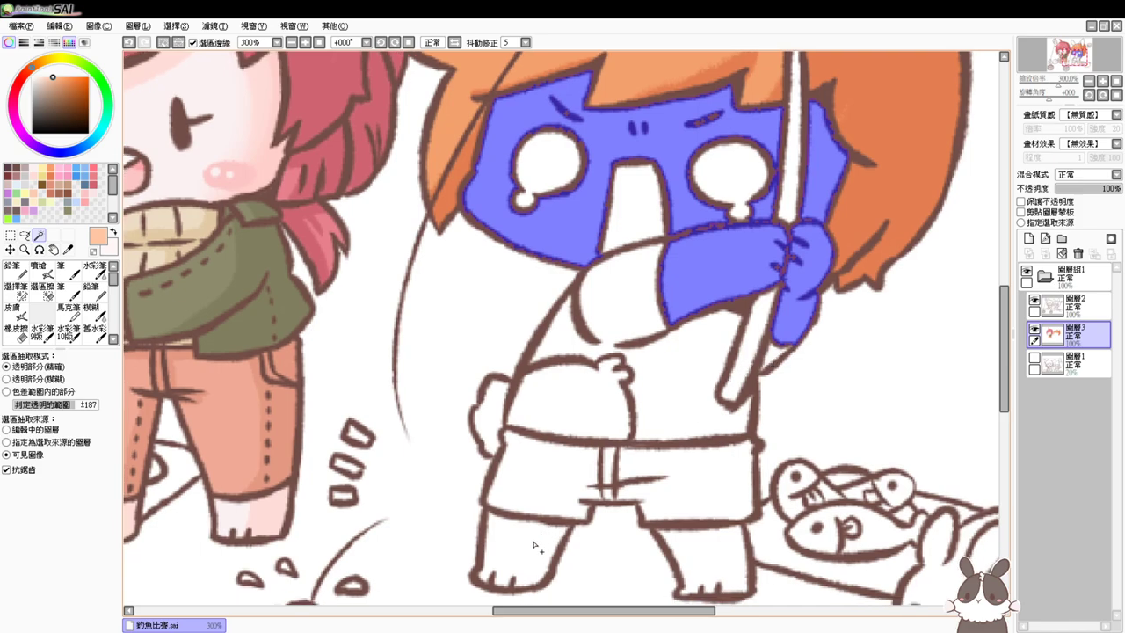
click(532, 545)
click(720, 542)
Fill the selected skin with the very pale pink swatch and airbrush pinker shading on the face below the bangs
scroll(572, 396, up, 2)
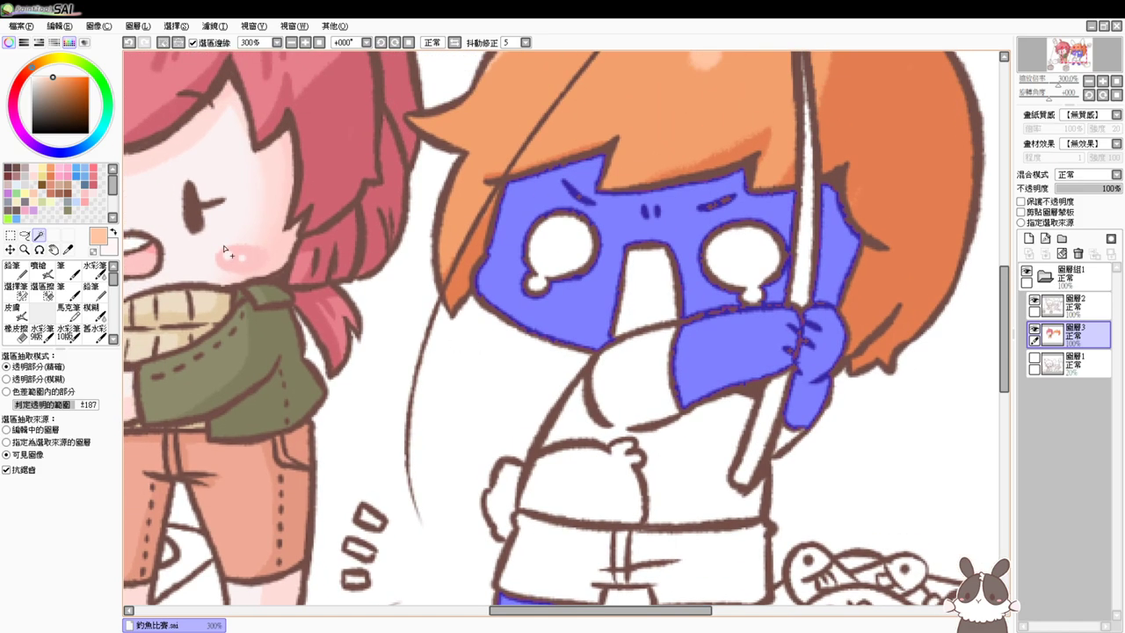
click(35, 167)
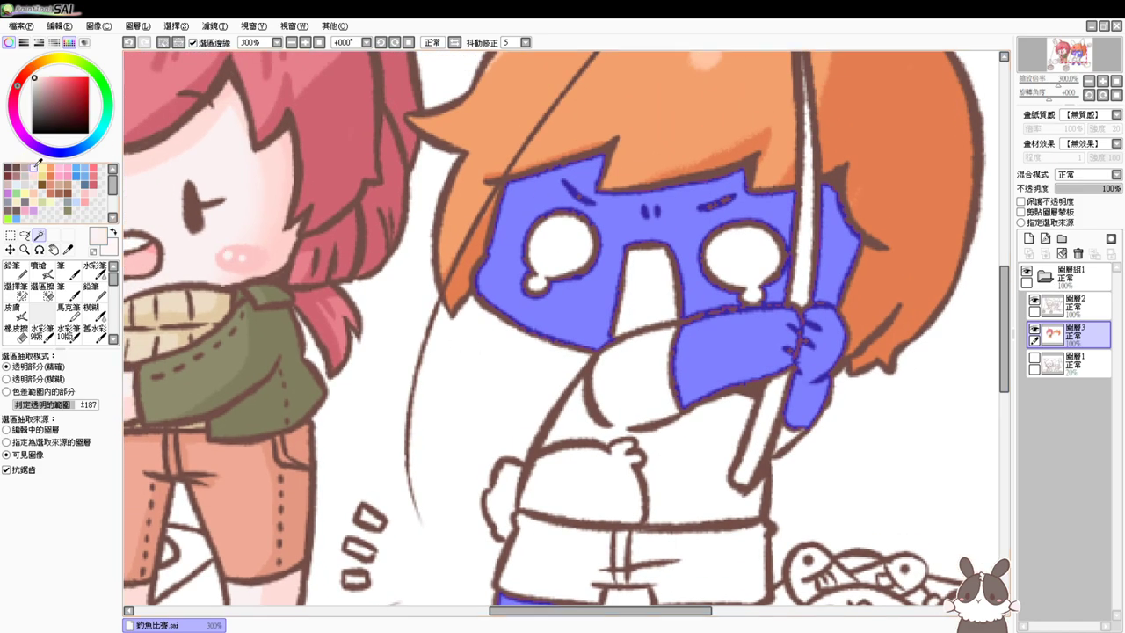
click(38, 268)
mouse_move(525, 196)
mouse_down()
mouse_move(598, 167)
mouse_move(510, 179)
mouse_move(702, 181)
mouse_move(615, 189)
mouse_move(761, 169)
mouse_move(682, 180)
mouse_move(808, 195)
mouse_move(809, 182)
mouse_move(839, 219)
mouse_move(838, 253)
mouse_move(811, 290)
mouse_move(834, 264)
mouse_up()
Airbrush pale pink shading on the forearm and on the hands around the rod, undoing and redoing the first stroke
mouse_move(766, 320)
mouse_down()
mouse_move(773, 313)
mouse_move(766, 388)
mouse_up()
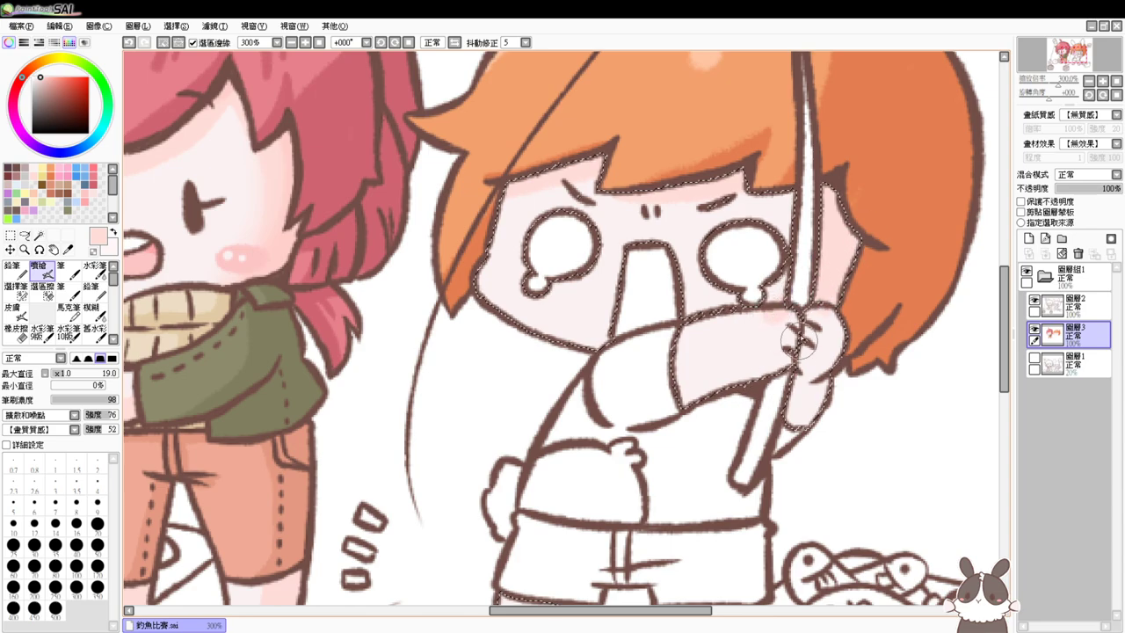
key(ctrl+z)
mouse_move(791, 322)
mouse_down()
mouse_move(780, 364)
mouse_move(783, 349)
mouse_up()
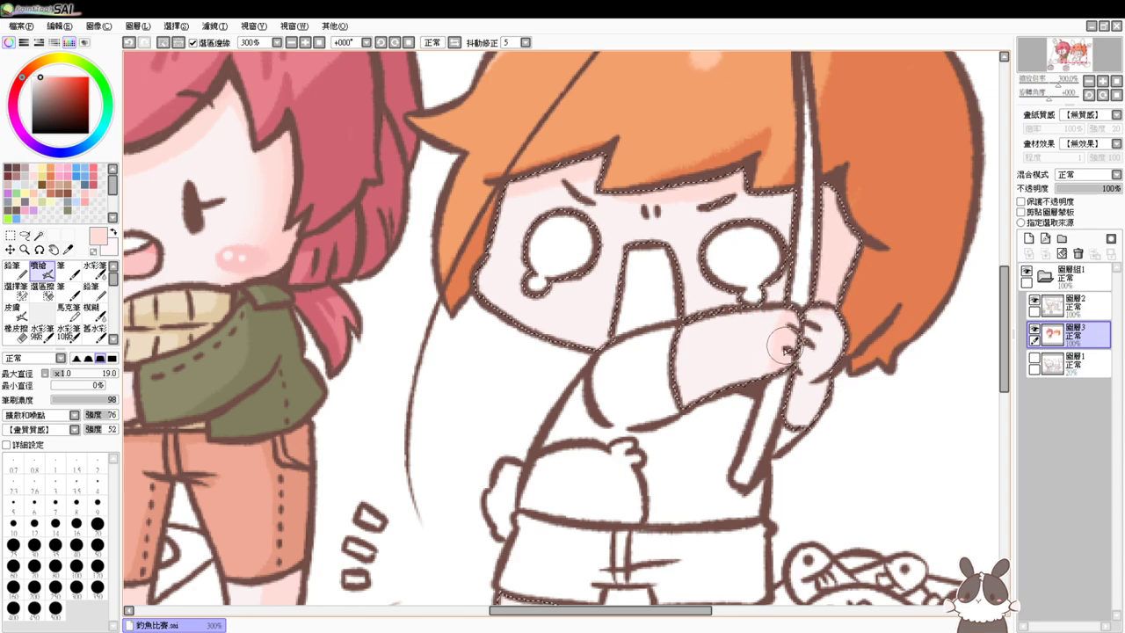
drag(736, 390, 759, 370)
drag(825, 341, 817, 361)
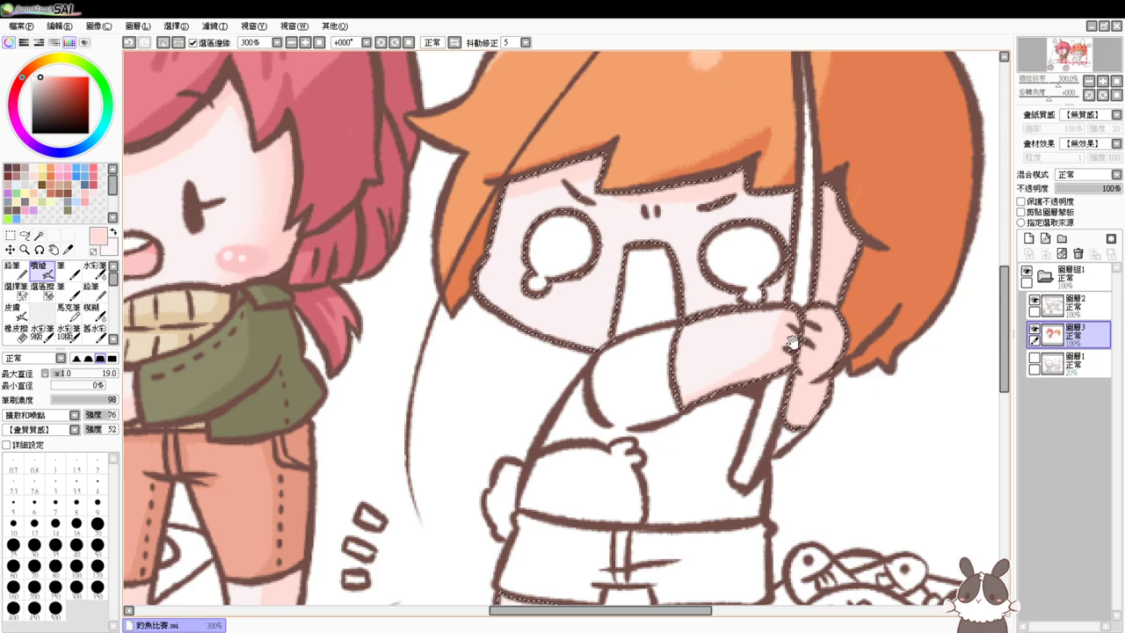
Airbrush pink blush on the orange-haired character's cheeks and add small skin-colored highlight spots, using brush size 12 for the highlights
drag(791, 342, 807, 381)
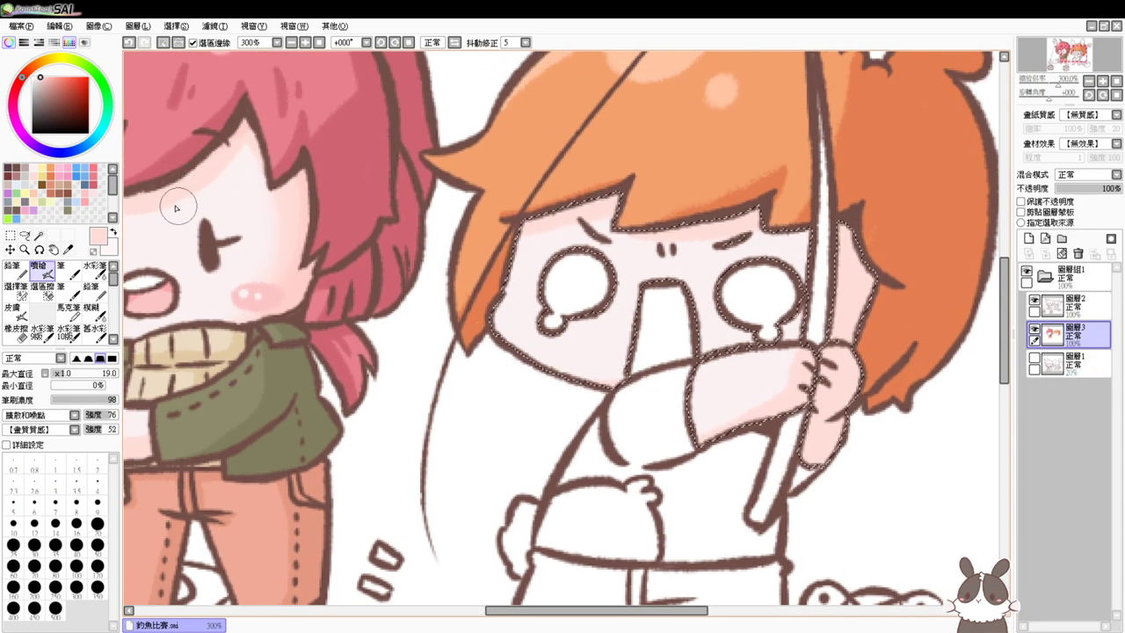
click(92, 189)
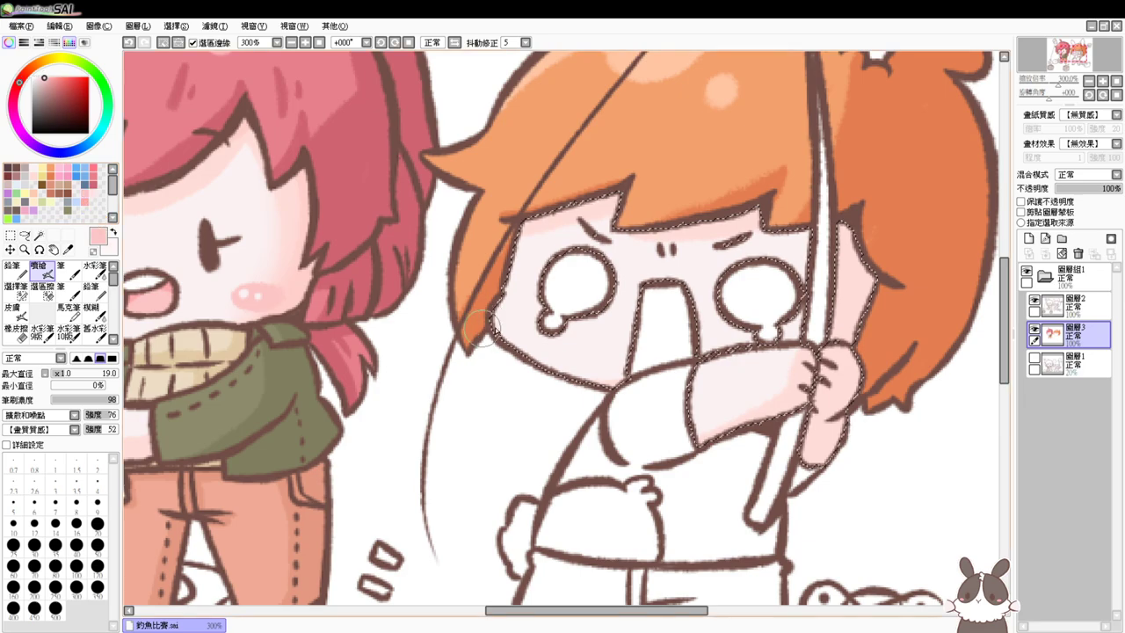
drag(523, 337, 517, 327)
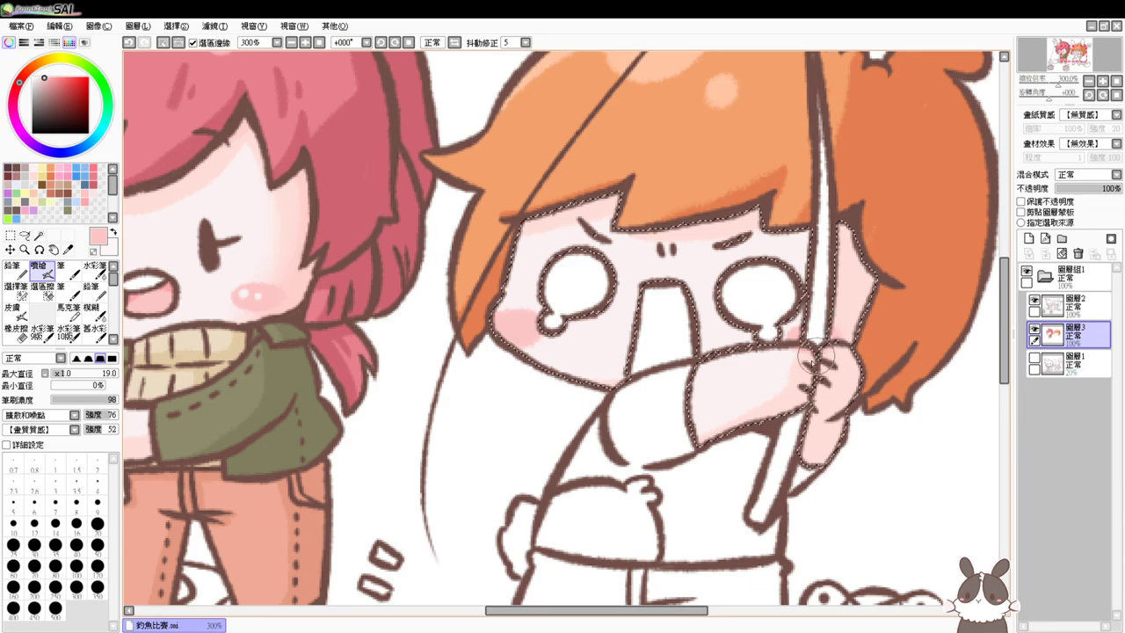
right_click(528, 288)
drag(524, 304, 508, 322)
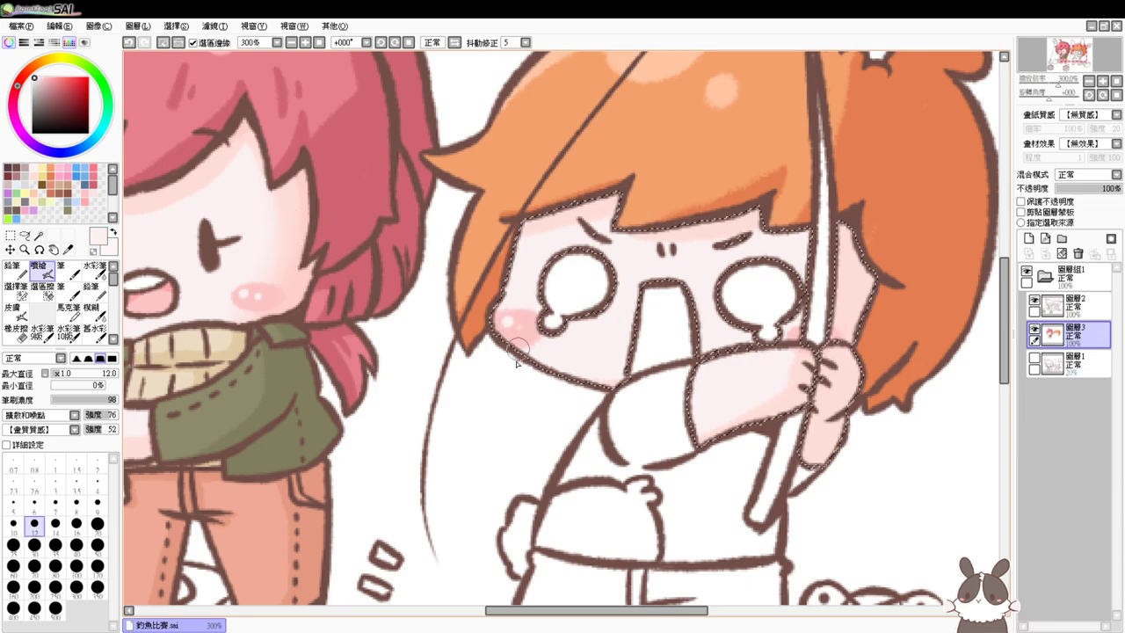
click(522, 328)
Airbrush pale pink shading sampled from the forearm on both of the orange-haired character's legs and feet, then deselect
scroll(791, 396, down, 2)
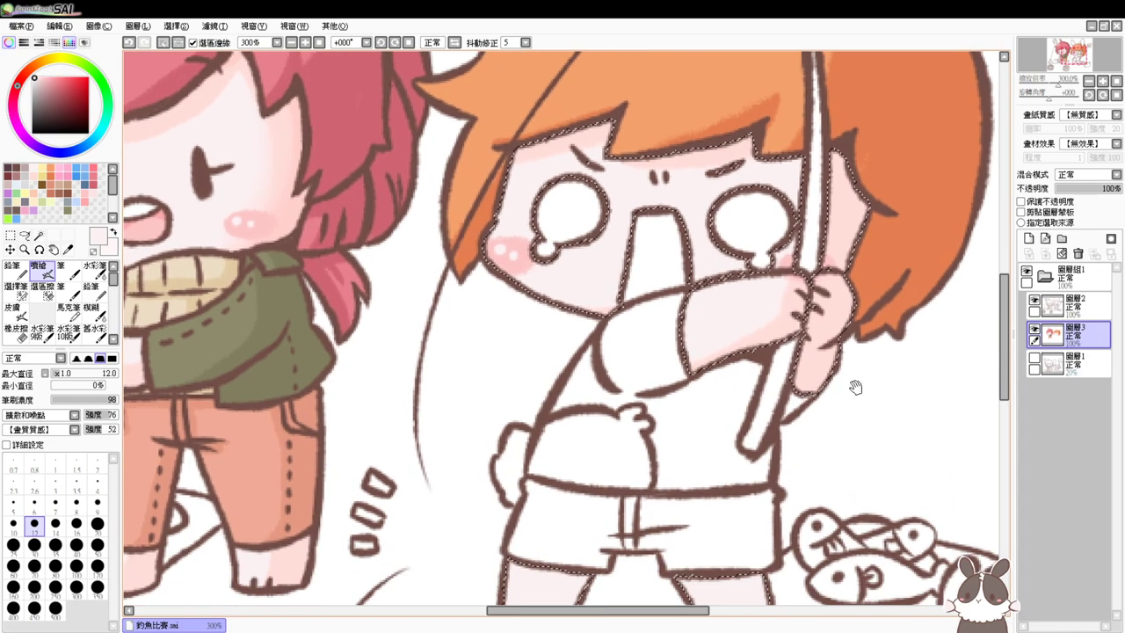
scroll(835, 352, down, 2)
right_click(767, 254)
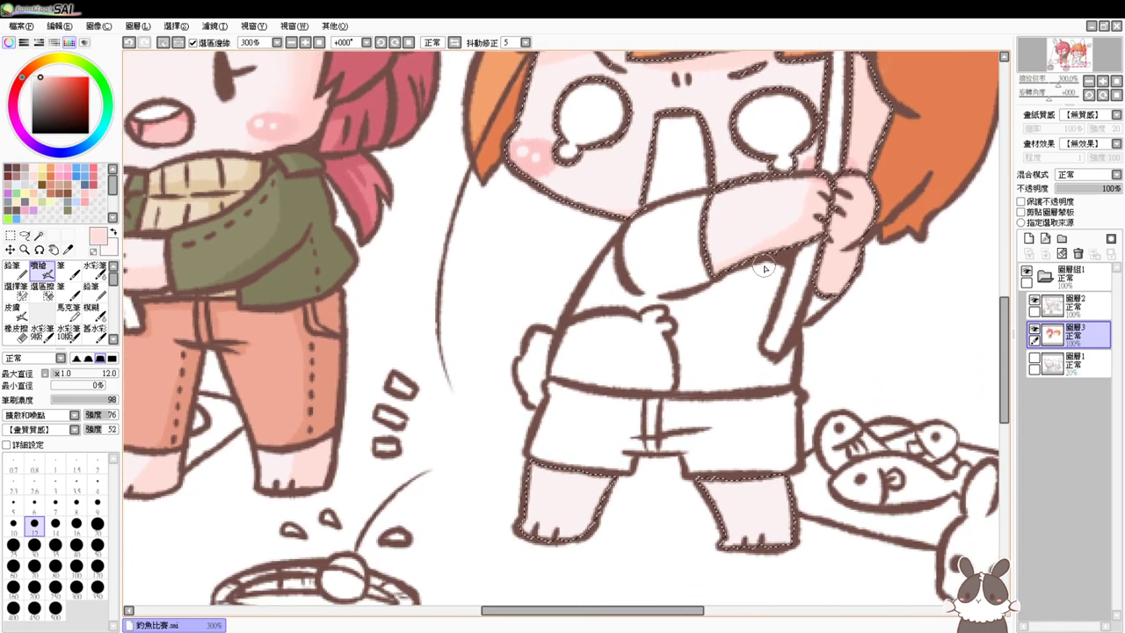
mouse_move(588, 470)
mouse_down()
mouse_move(560, 531)
mouse_move(598, 484)
mouse_up()
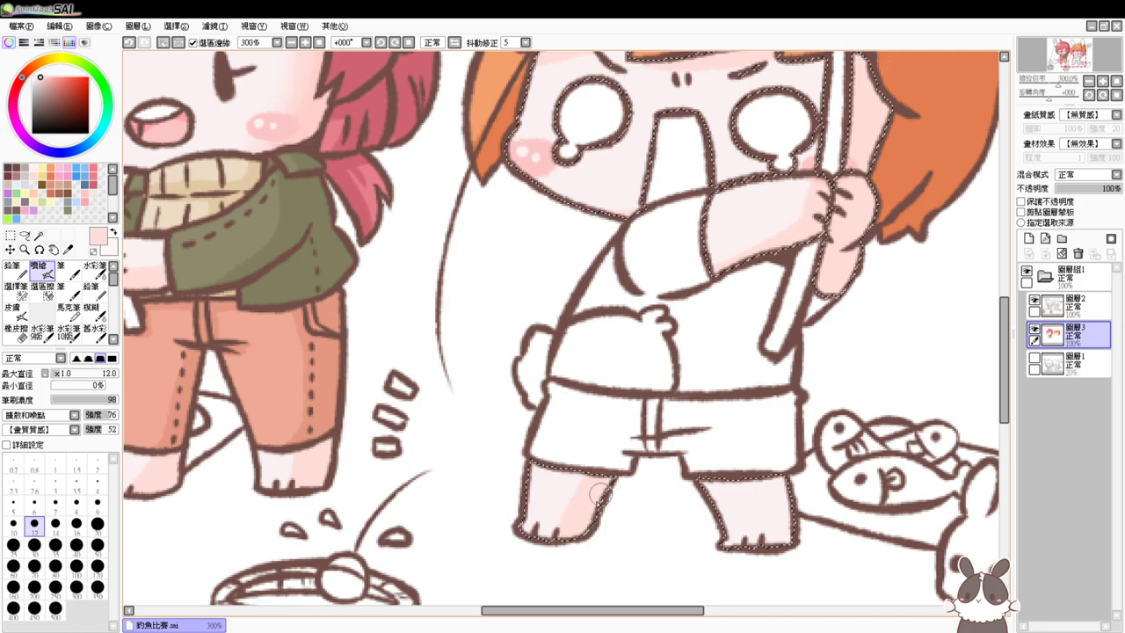
mouse_move(716, 484)
mouse_down()
mouse_move(795, 482)
mouse_move(766, 519)
mouse_move(773, 497)
mouse_up()
drag(783, 536, 762, 534)
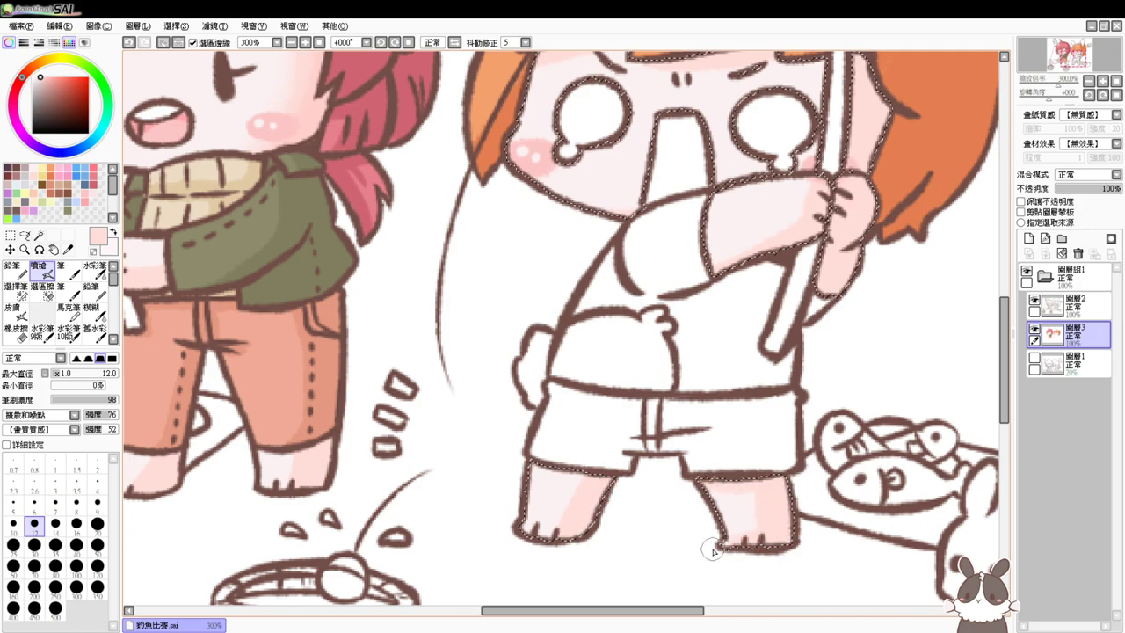
drag(541, 468, 607, 488)
key(ctrl+d)
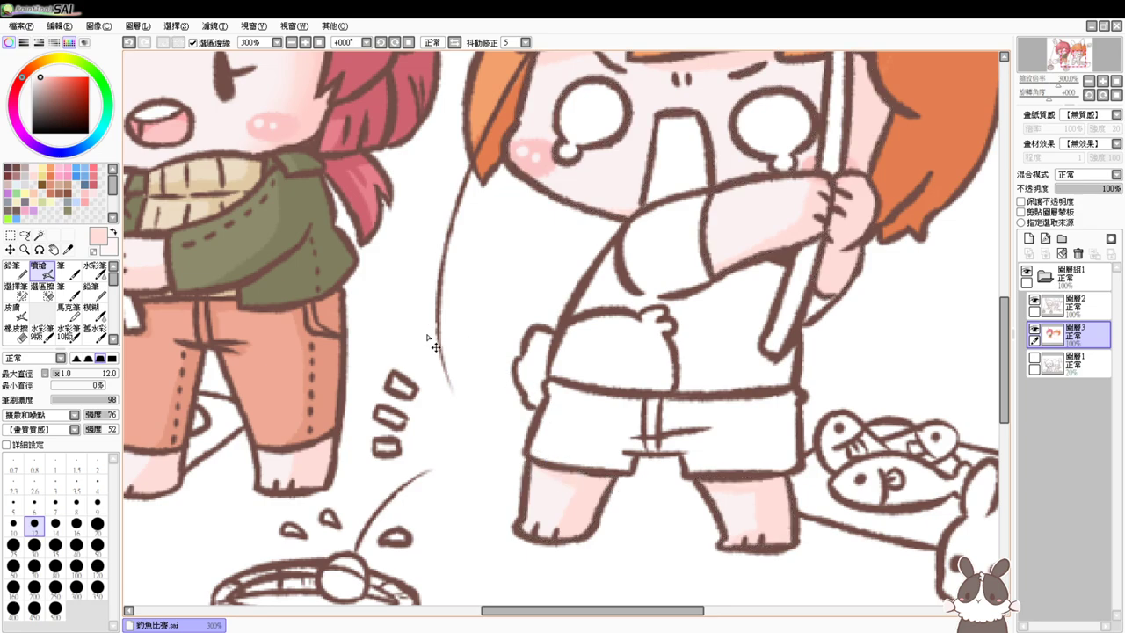
Magic-wand select the orange-haired character's shirt, touch up the selection at the far sleeve, and fill it with pale yellow
click(39, 236)
click(646, 269)
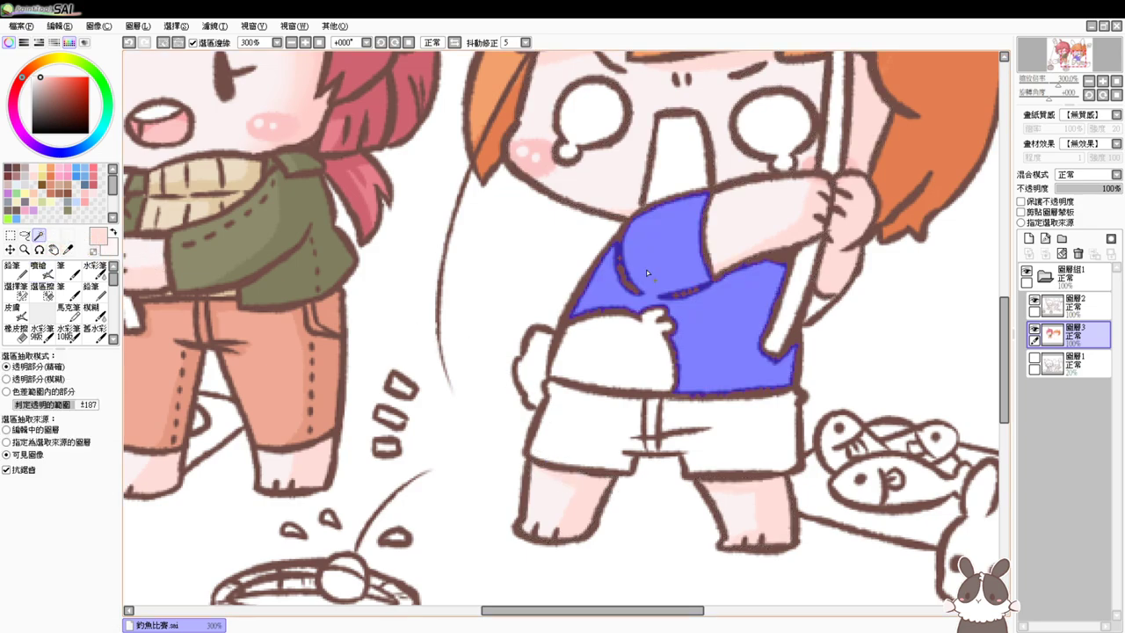
click(813, 306)
click(16, 290)
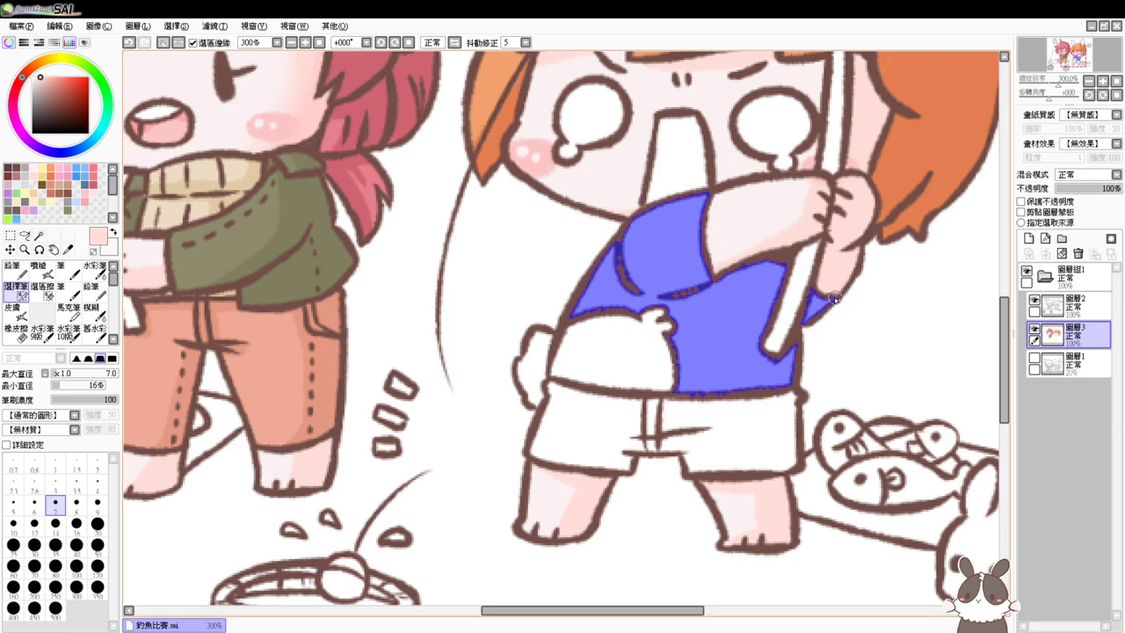
click(48, 167)
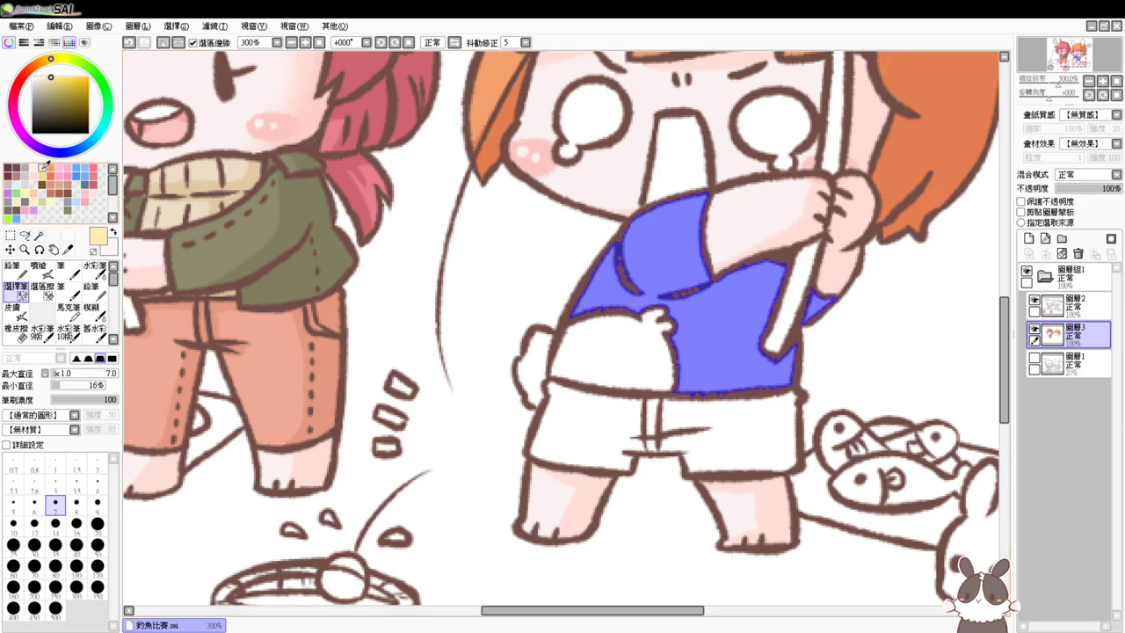
Airbrush darker yellow shading on the shirt at brush size 14, deselect, and add pale pink shading on the forearm beside the sleeve
click(40, 272)
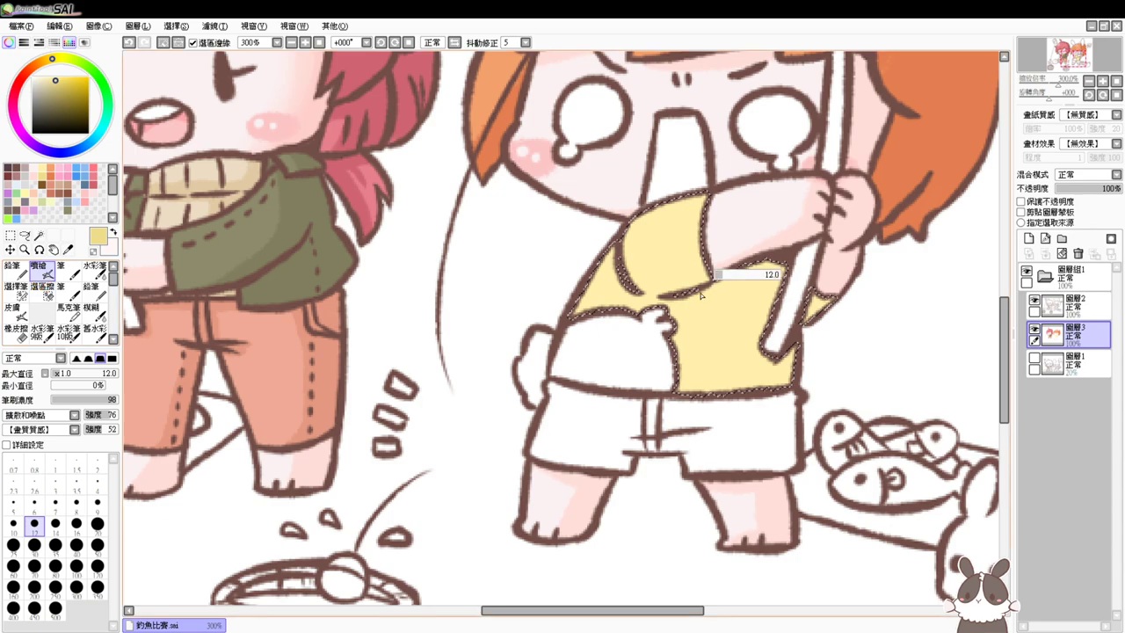
mouse_move(677, 275)
mouse_down()
mouse_move(648, 288)
mouse_move(701, 289)
mouse_move(654, 352)
mouse_move(682, 390)
mouse_move(769, 390)
mouse_move(803, 356)
mouse_up()
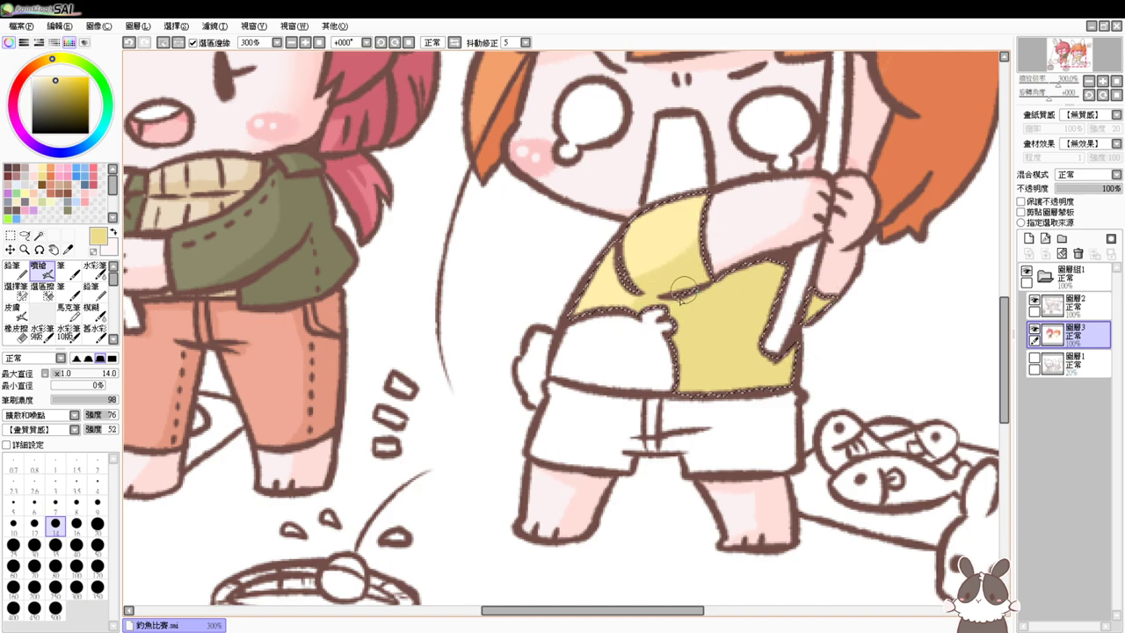
key(ctrl+d)
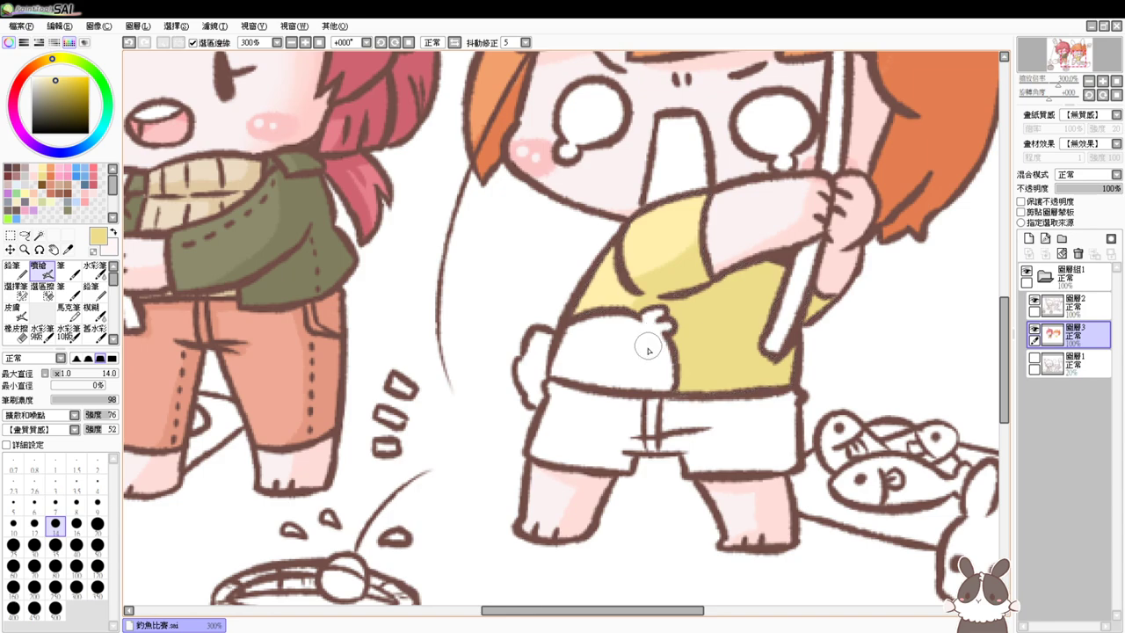
alt+click(756, 247)
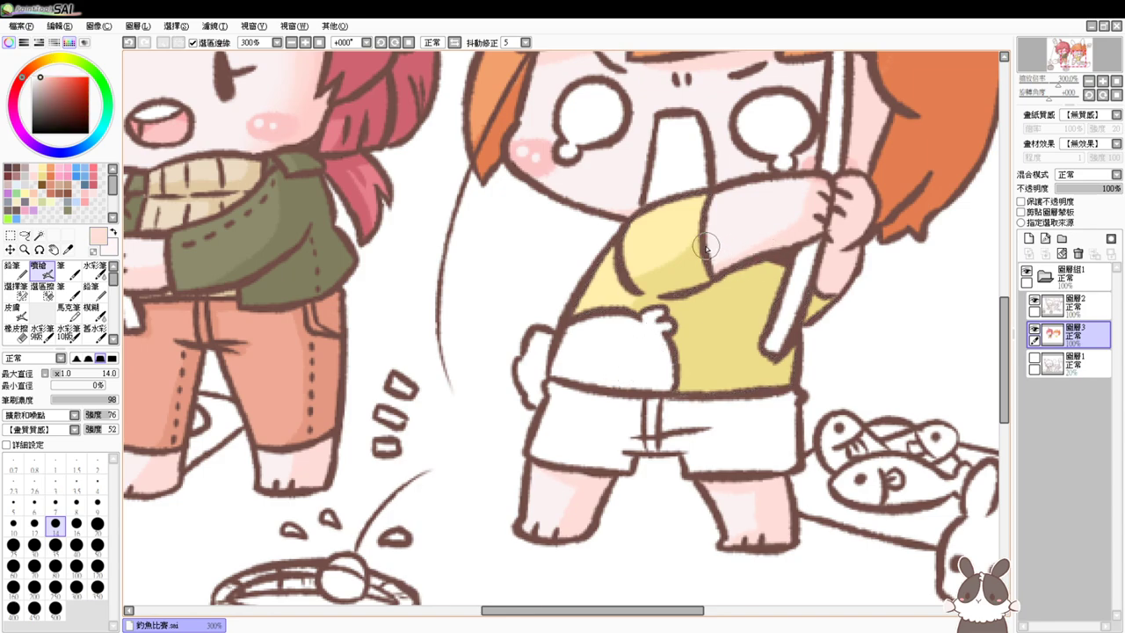
drag(706, 248, 778, 246)
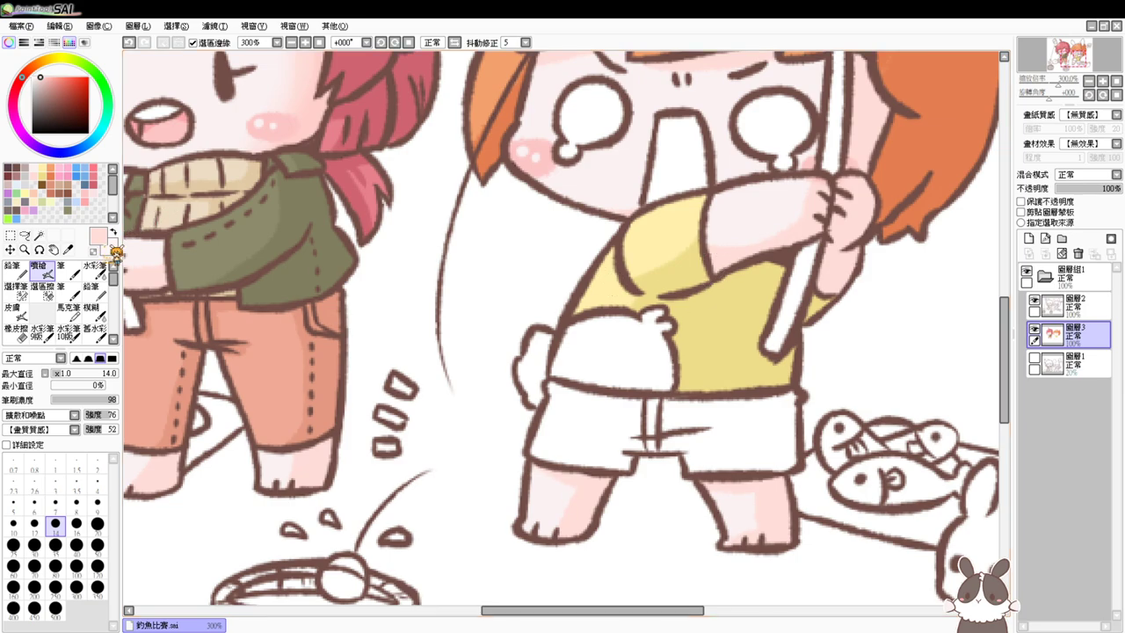
Magic-wand select the character's white areas: the tail, the rounded shape on the shirt, the mouth, both tearful eyes and both bunny ears
click(39, 235)
click(533, 368)
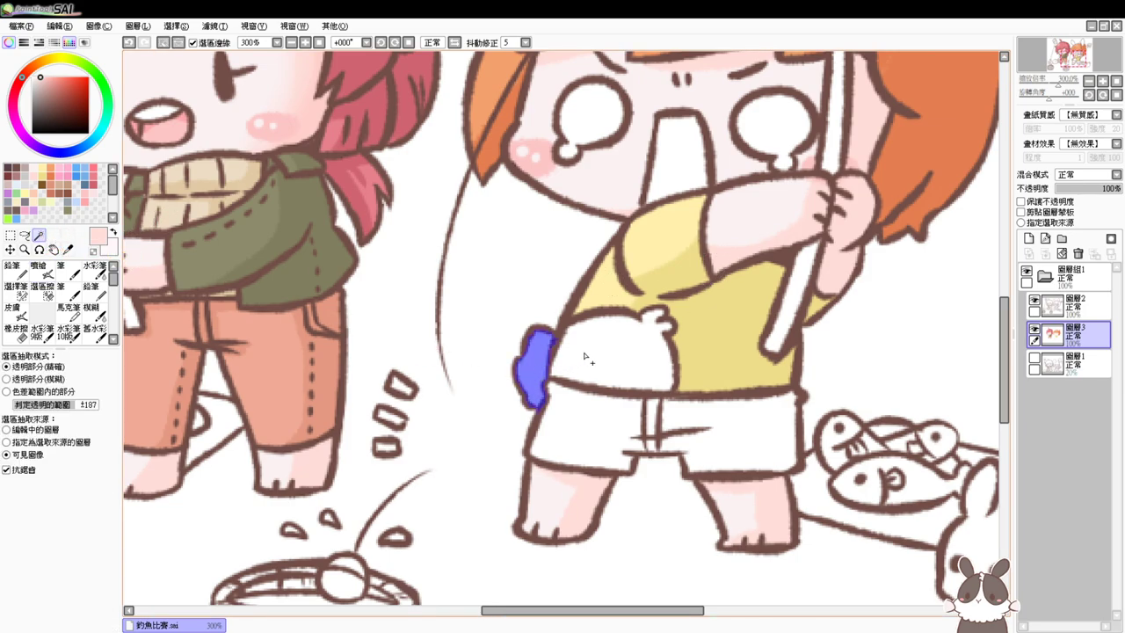
click(613, 353)
drag(742, 216, 720, 373)
drag(678, 260, 668, 396)
click(633, 448)
click(555, 400)
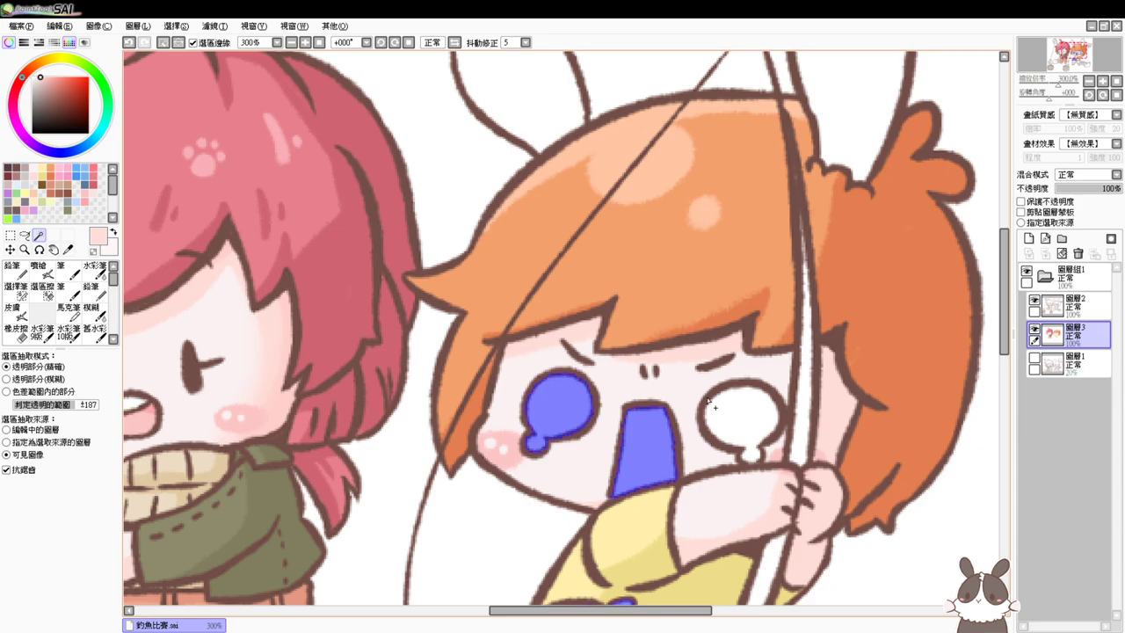
click(738, 412)
scroll(703, 308, up, 3)
click(547, 184)
click(836, 158)
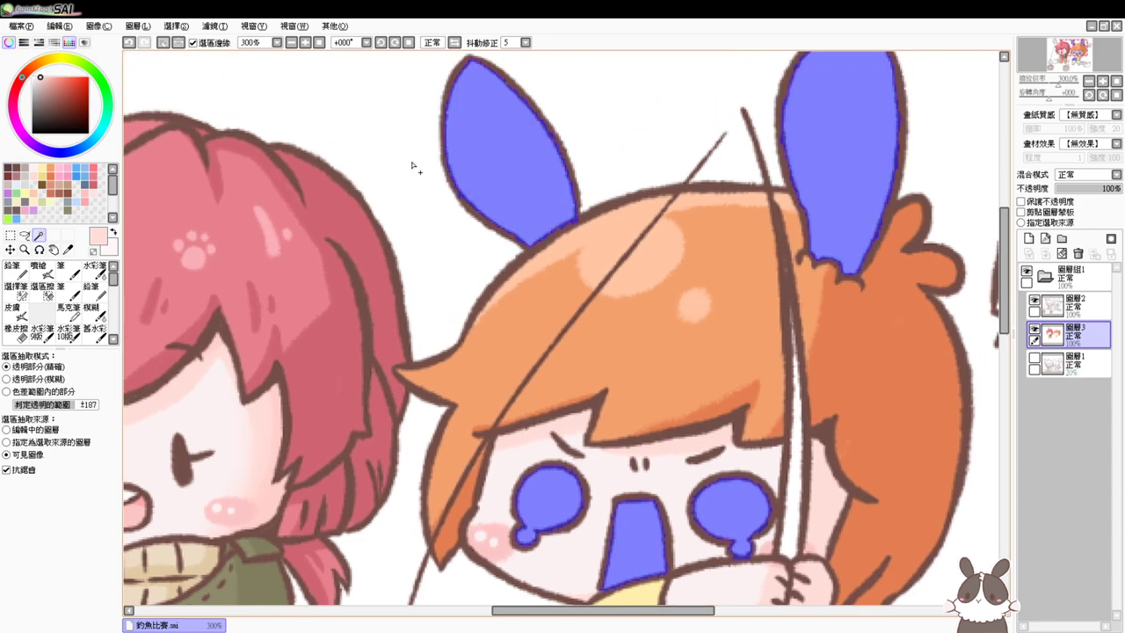
Airbrush very pale blue shading along the outer edges of both bunny ears and on the lower part of the tail
click(17, 181)
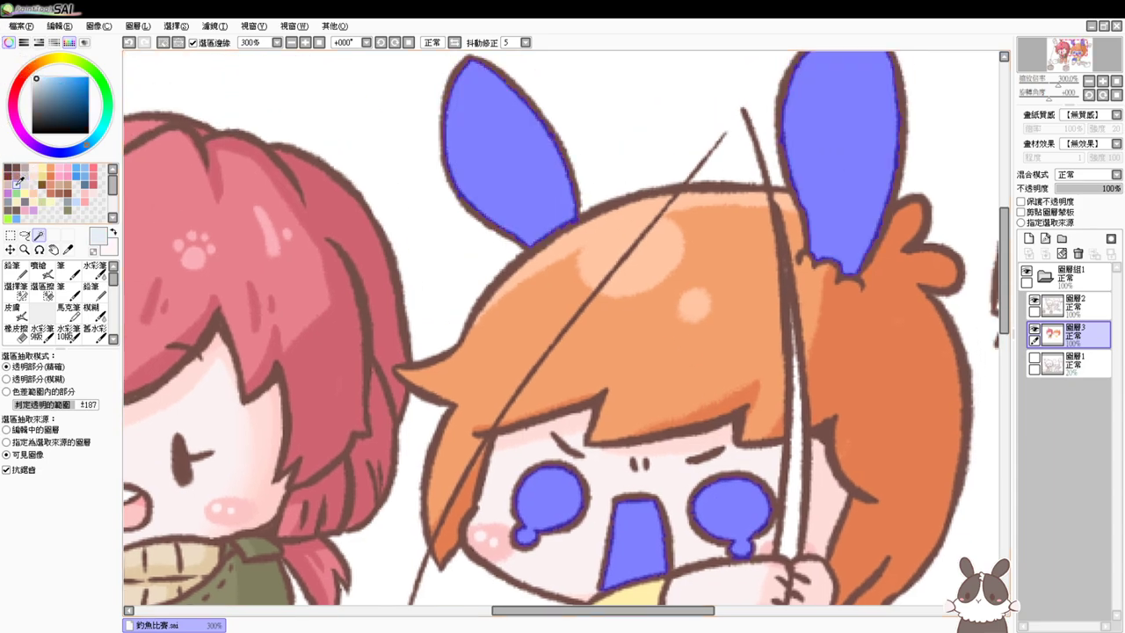
click(43, 272)
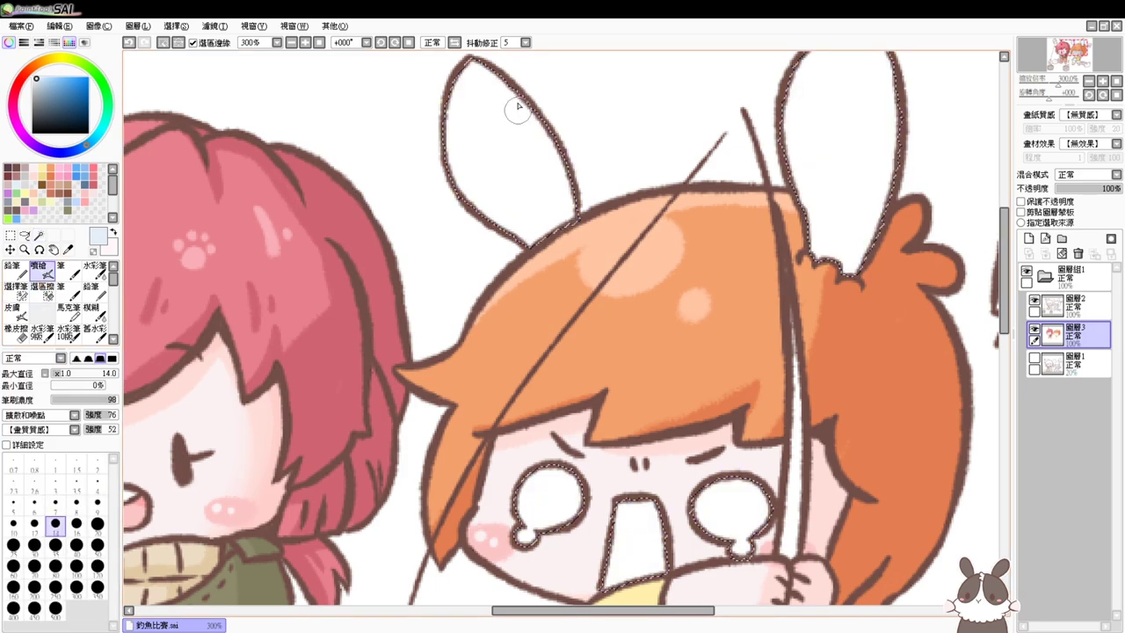
drag(507, 84, 555, 238)
drag(541, 121, 558, 185)
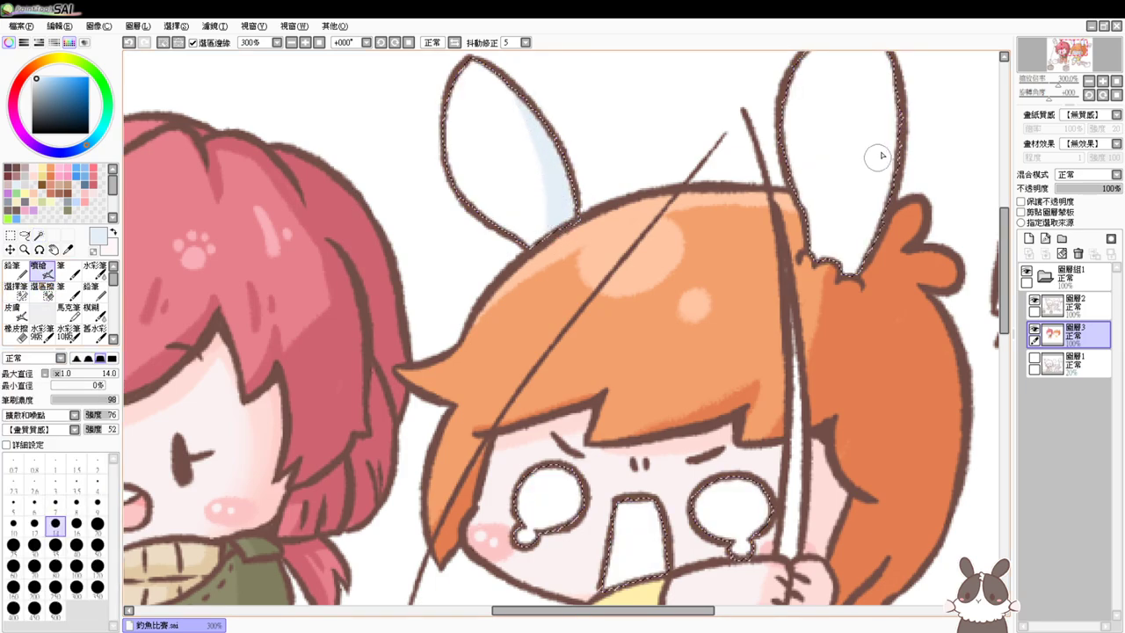
mouse_move(879, 156)
mouse_down()
mouse_move(898, 71)
mouse_move(890, 135)
mouse_move(785, 311)
mouse_move(862, 237)
mouse_up()
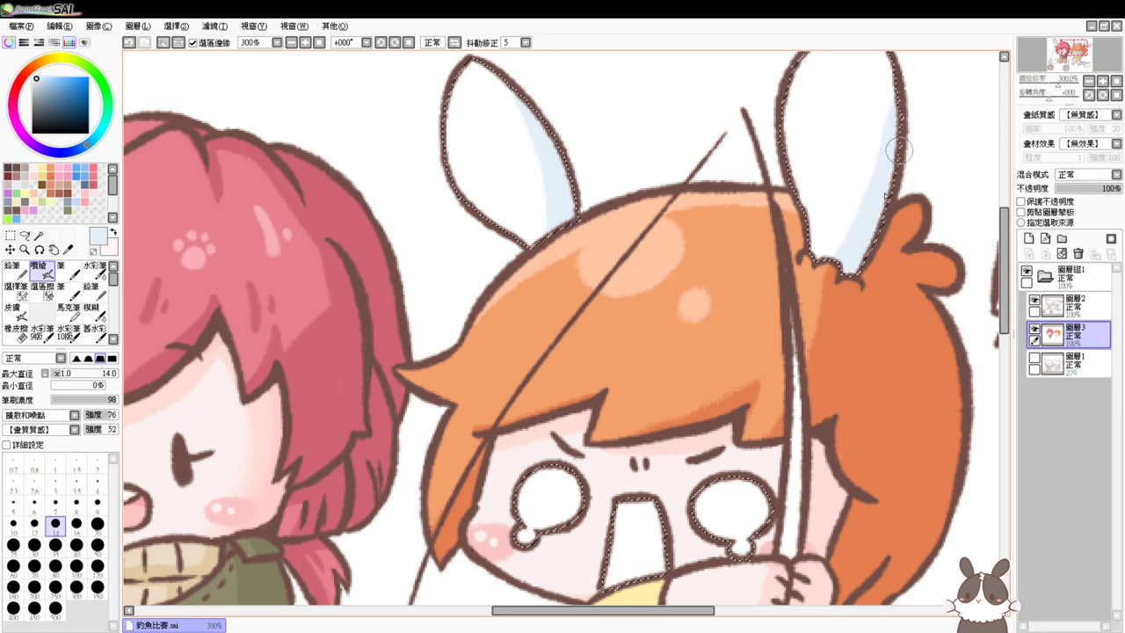
drag(810, 469, 915, 99)
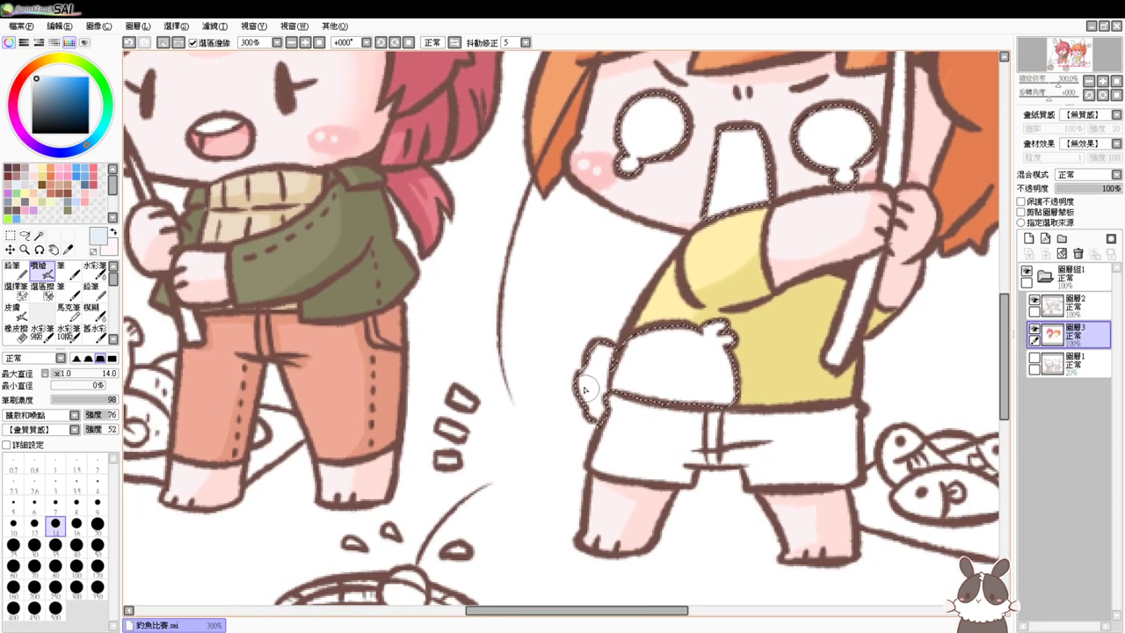
drag(585, 390, 598, 411)
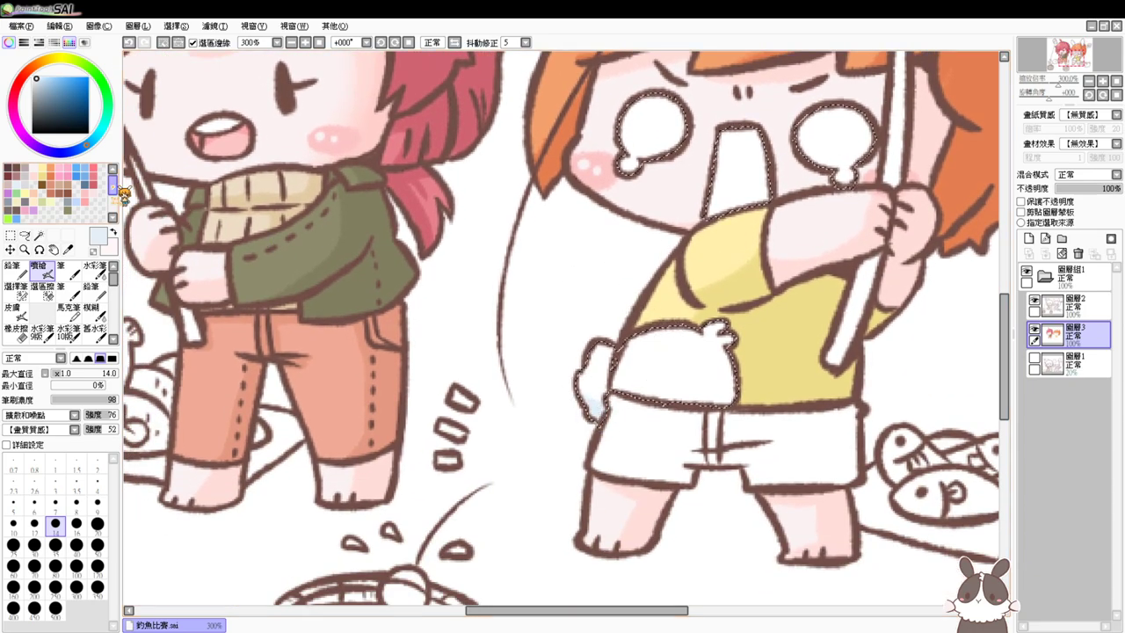
Airbrush light gray shading on one side of the white shape on the shirt, undoing two tries, and deselect
click(25, 186)
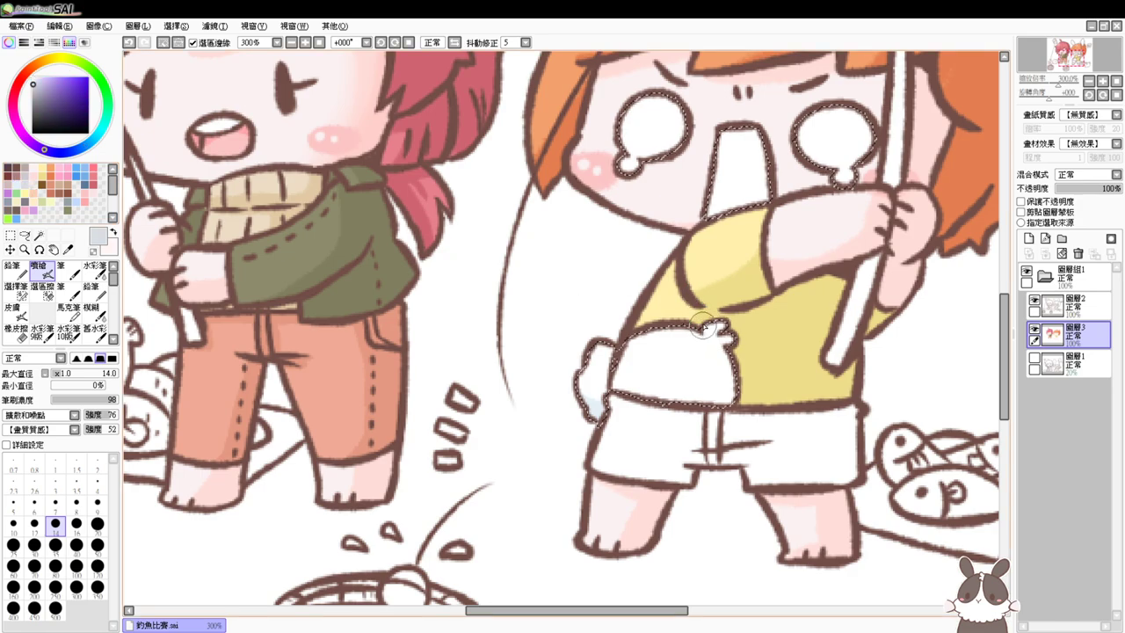
mouse_move(708, 336)
mouse_down()
mouse_move(642, 386)
mouse_move(645, 402)
mouse_move(729, 332)
mouse_move(727, 408)
mouse_up()
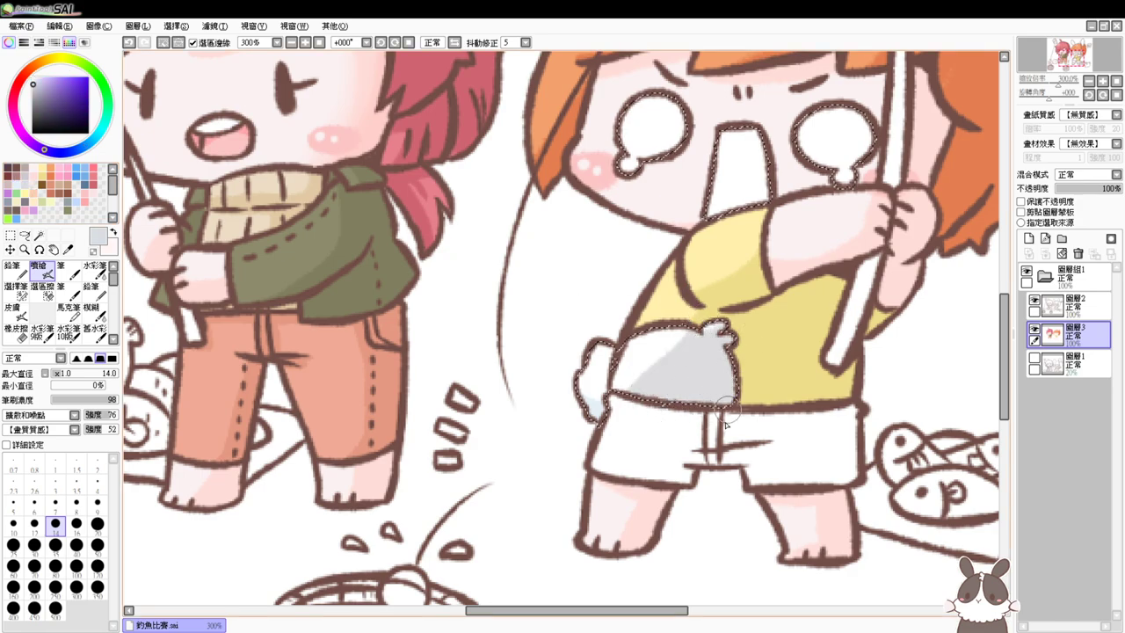
key(ctrl+z)
mouse_move(717, 328)
mouse_down()
mouse_move(662, 387)
mouse_move(669, 413)
mouse_move(726, 391)
mouse_up()
key(ctrl+z)
mouse_move(694, 325)
mouse_down()
mouse_move(690, 380)
mouse_move(691, 371)
mouse_move(699, 389)
mouse_move(704, 377)
mouse_move(737, 400)
mouse_up()
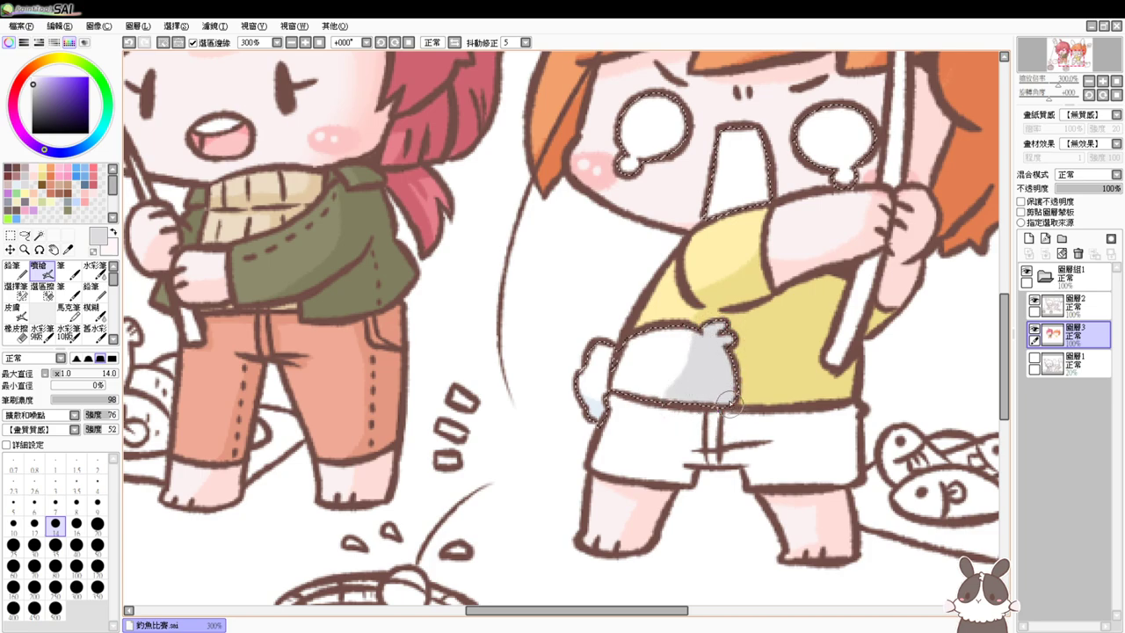
key(ctrl+d)
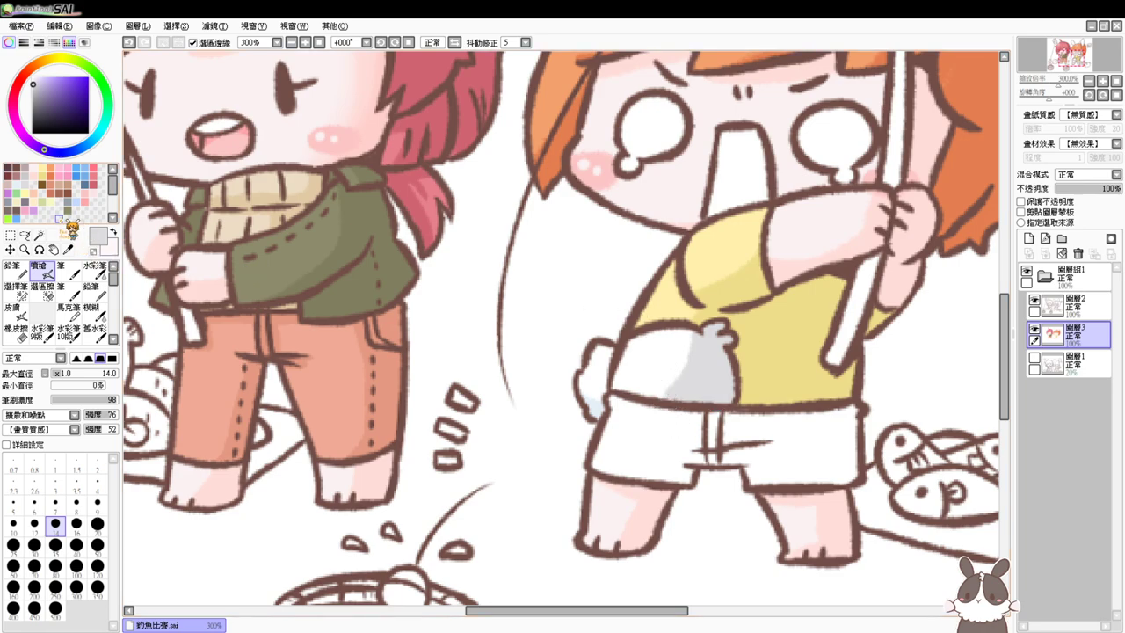
Magic-wand select the orange-haired character's shorts, including the fly strip, and fill them with light blue
click(39, 235)
click(647, 446)
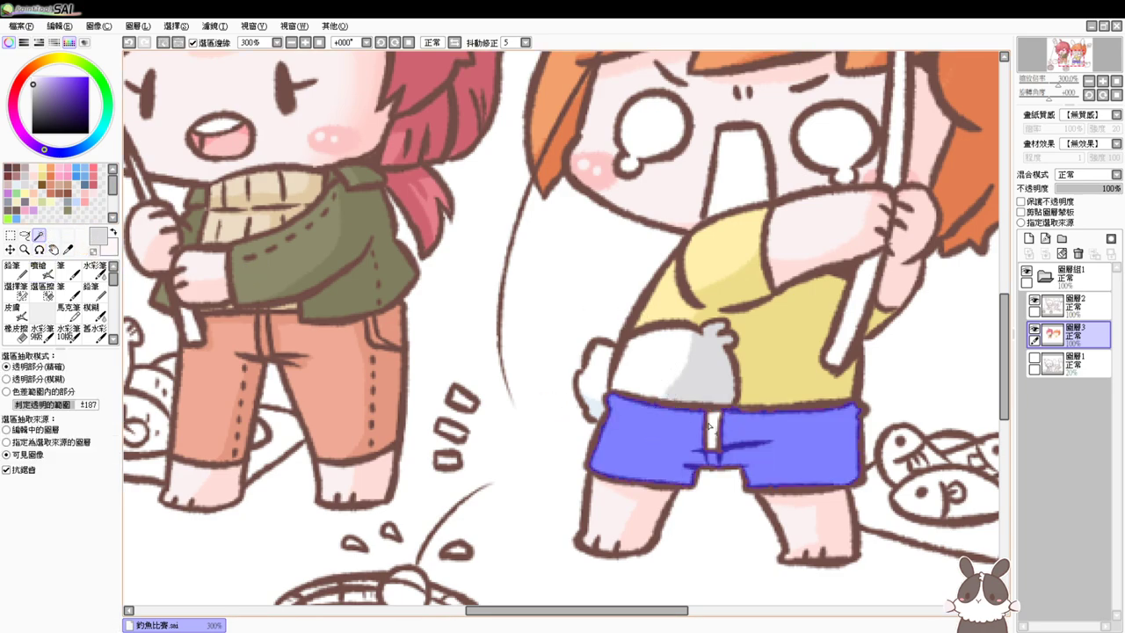
click(76, 167)
key(ctrl+f)
Airbrush darker blue shading on the shorts beneath the shirt and across the far leg, add small blue spots, and deselect
click(77, 176)
click(49, 269)
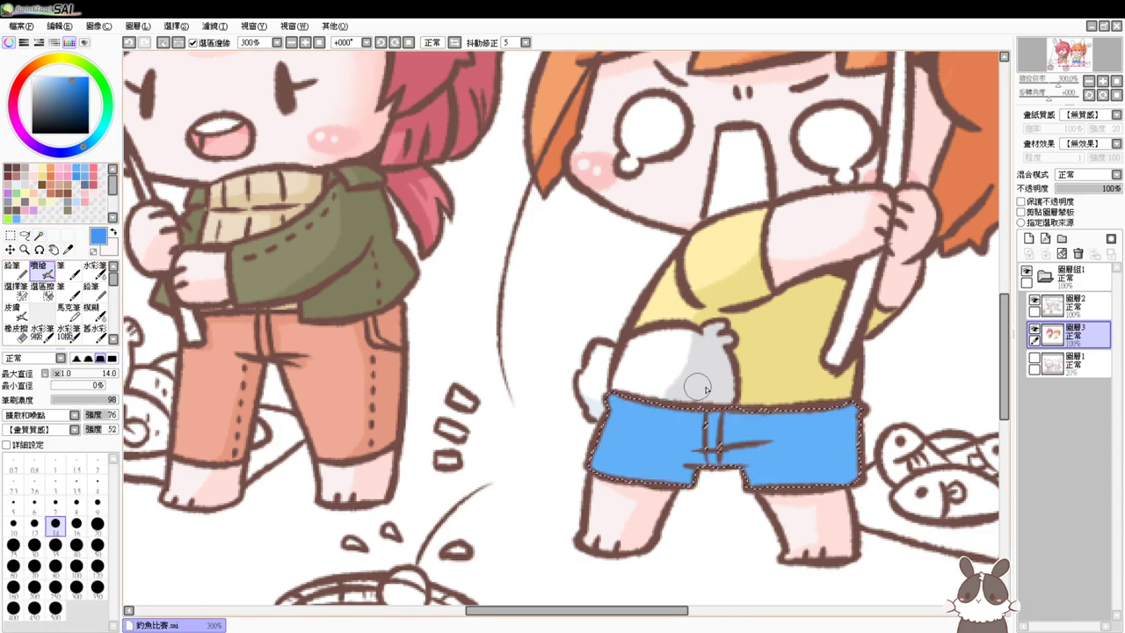
drag(691, 412, 844, 397)
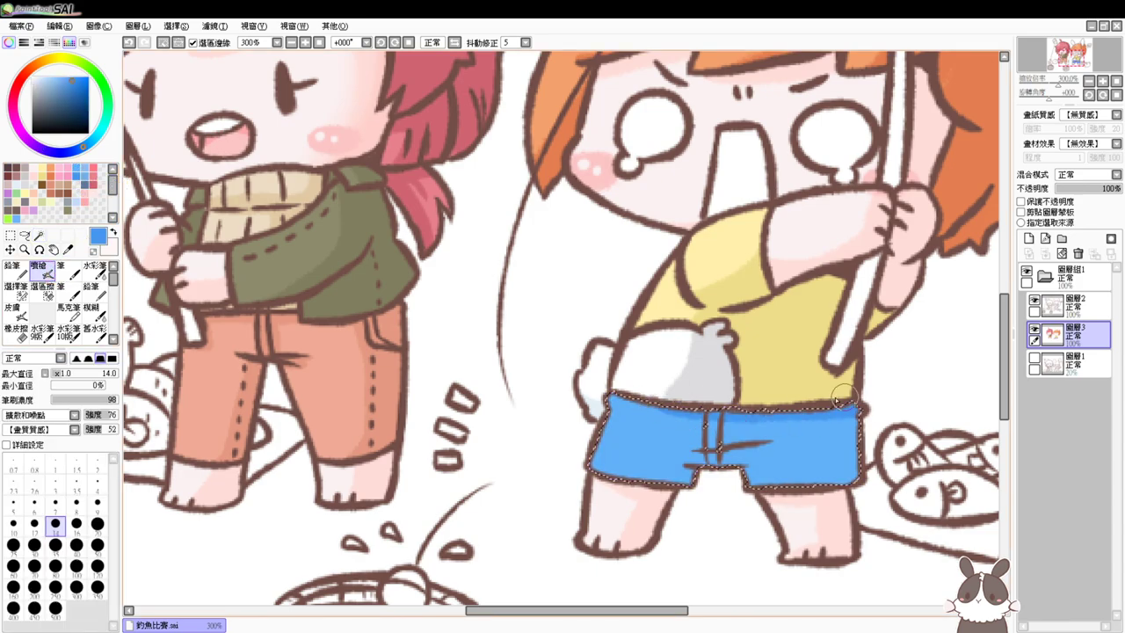
mouse_move(706, 415)
mouse_down()
mouse_move(701, 448)
mouse_move(749, 413)
mouse_move(778, 479)
mouse_move(815, 437)
mouse_move(842, 457)
mouse_move(848, 482)
mouse_move(791, 440)
mouse_up()
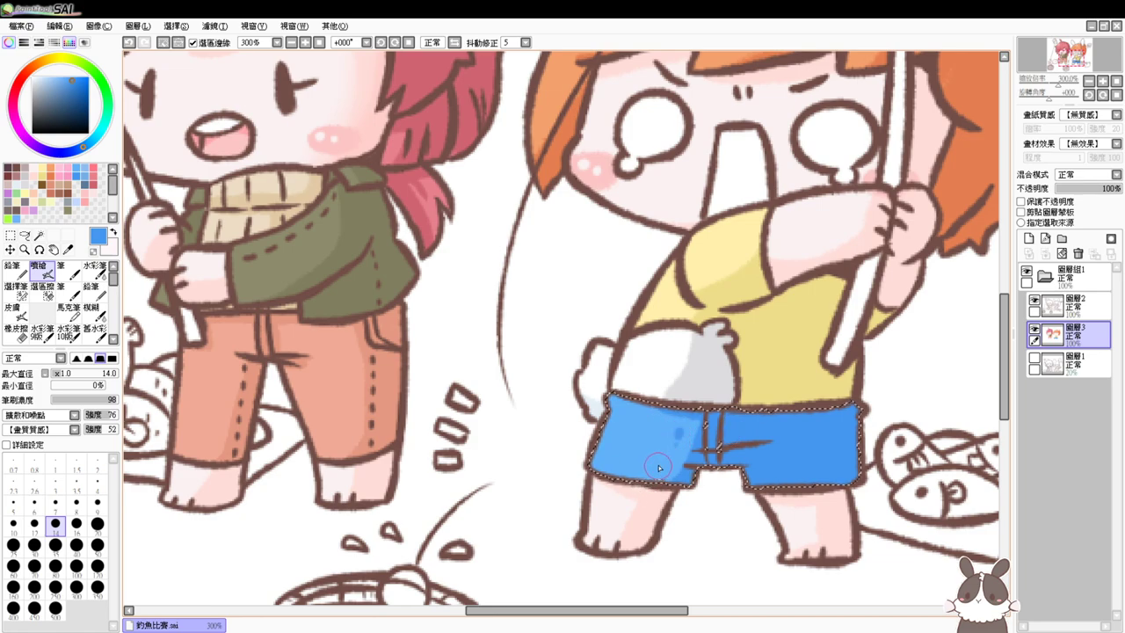
drag(655, 433, 612, 457)
key(ctrl+d)
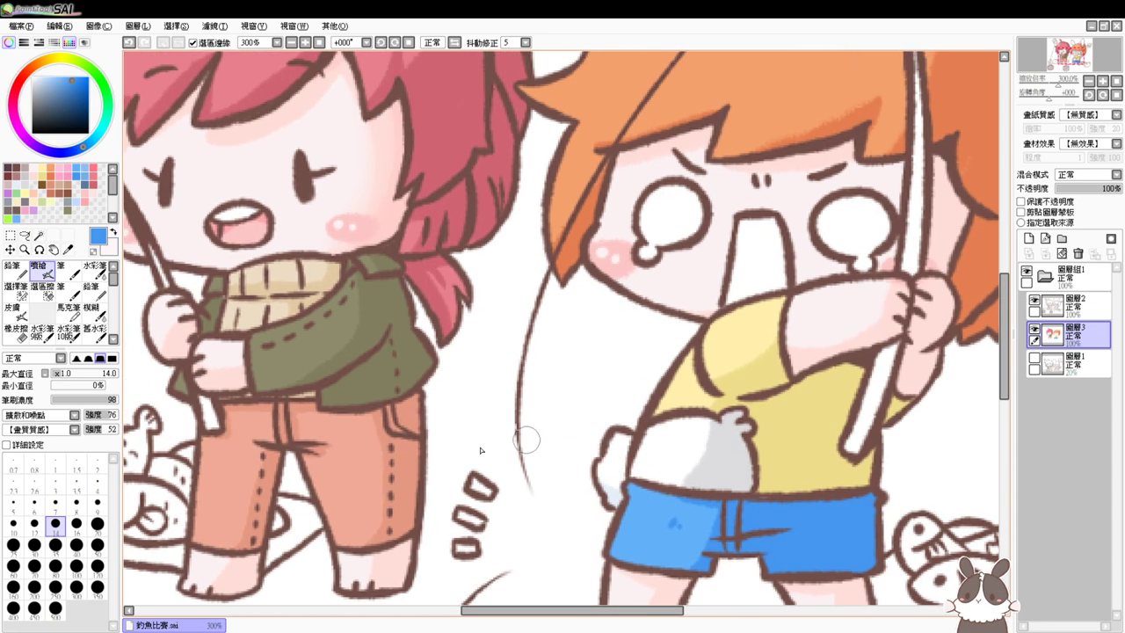
Sample the darker shades of the pink-haired character's trousers and jacket and airbrush small texture spots onto both garments
alt+click(394, 456)
drag(354, 454, 358, 457)
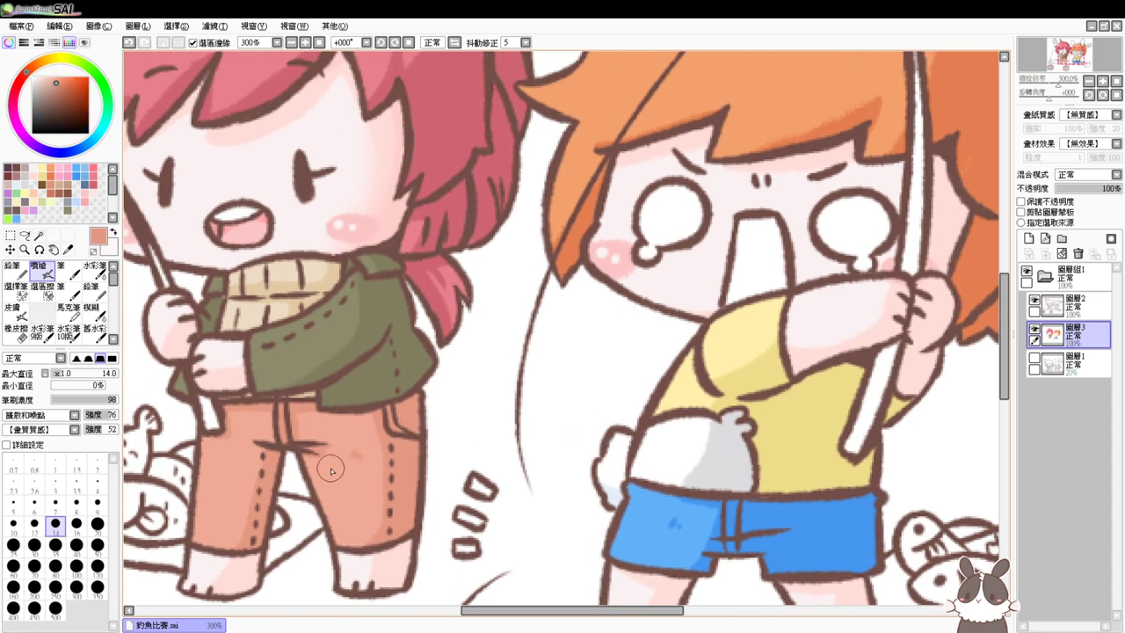
drag(209, 509, 219, 508)
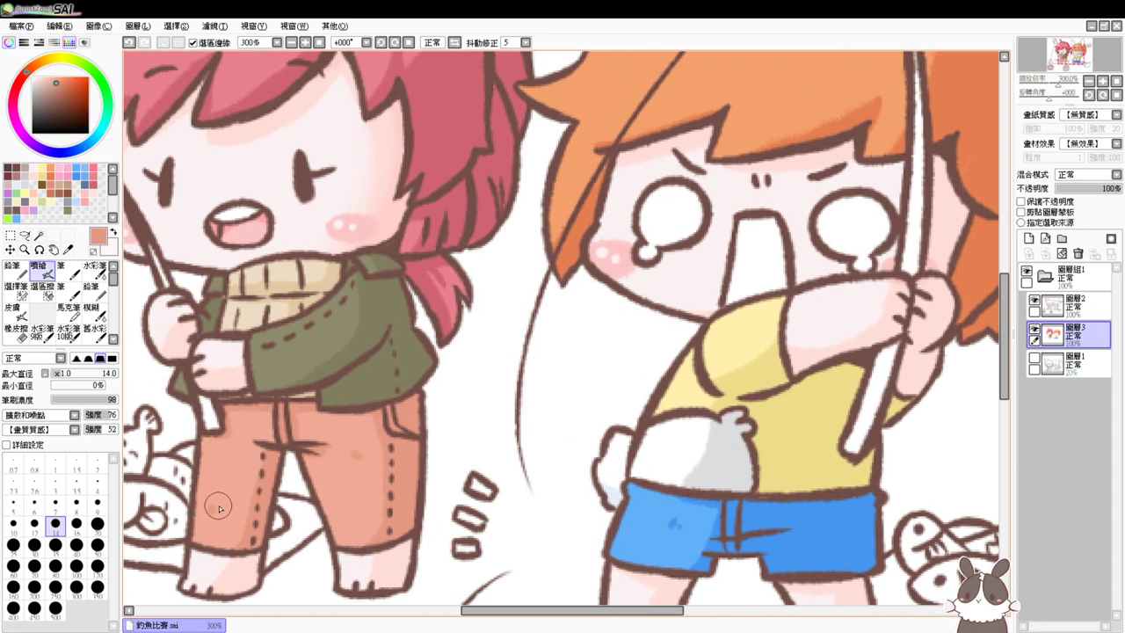
alt+click(380, 324)
mouse_move(338, 332)
mouse_down()
mouse_move(292, 357)
mouse_move(323, 392)
mouse_up()
alt+click(406, 484)
Magic-wand select the three small action marks between the two characters, fill them with pale yellow, and deselect
mouse_move(605, 386)
mouse_down()
mouse_move(595, 420)
mouse_move(605, 435)
mouse_move(473, 358)
mouse_up()
drag(590, 416, 568, 402)
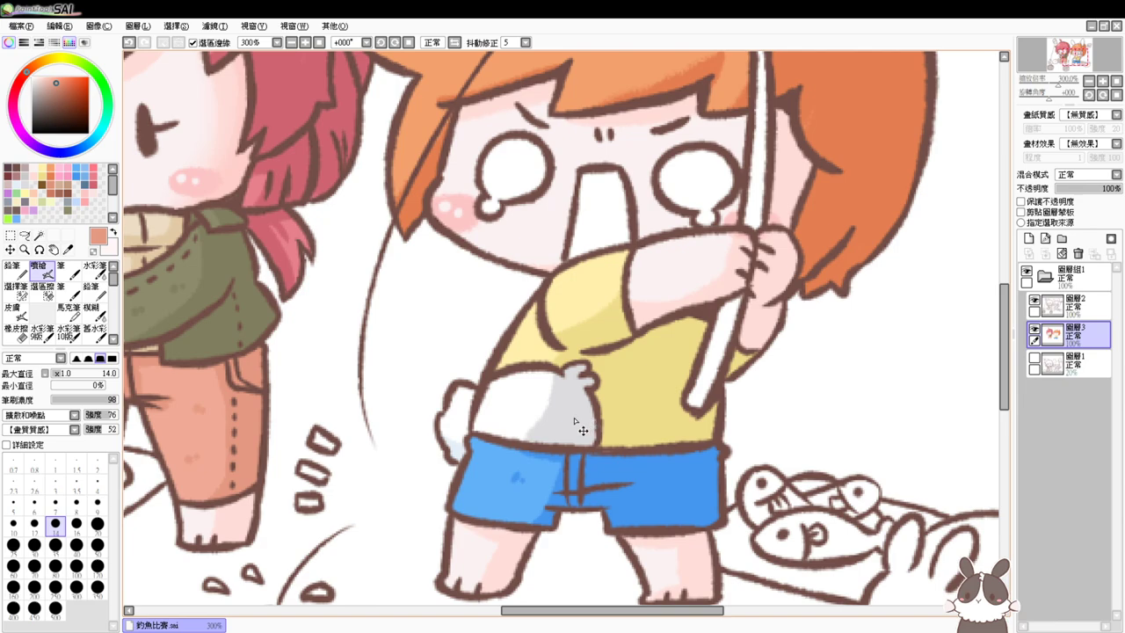
mouse_move(531, 436)
mouse_down()
mouse_move(597, 359)
mouse_move(572, 402)
mouse_move(581, 440)
mouse_up()
click(39, 235)
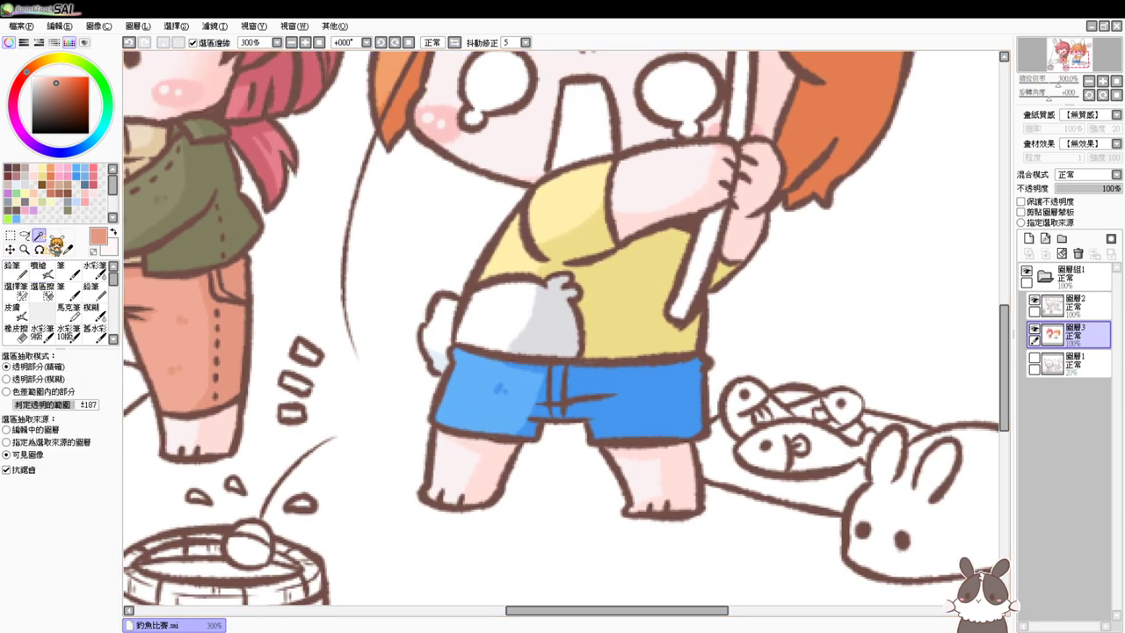
click(304, 357)
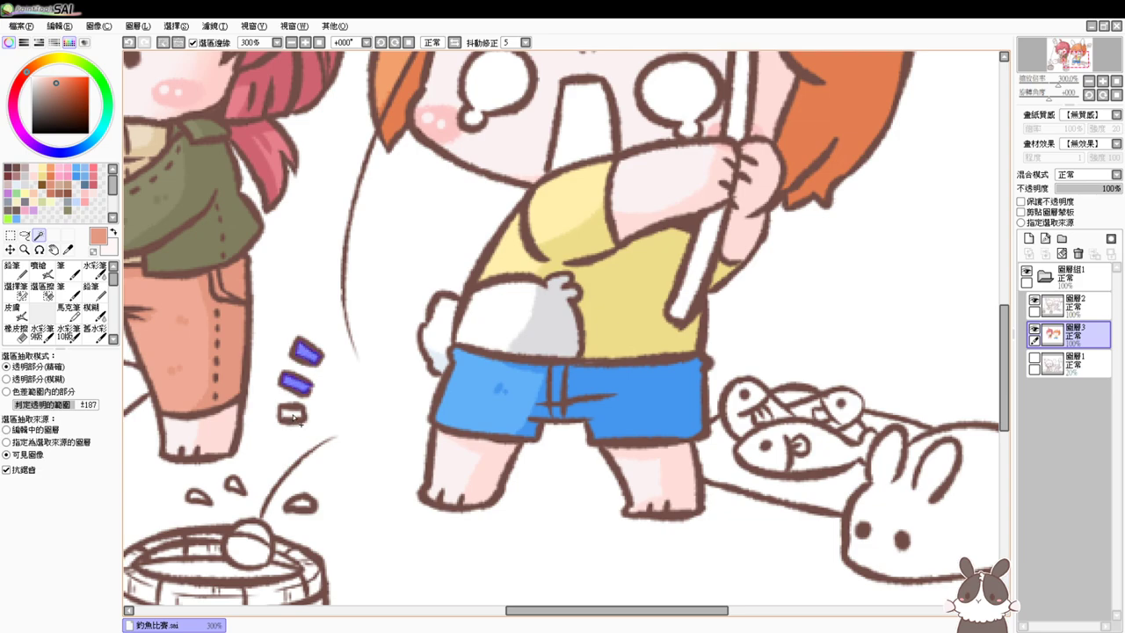
click(293, 417)
click(41, 175)
key(ctrl+f)
key(ctrl+d)
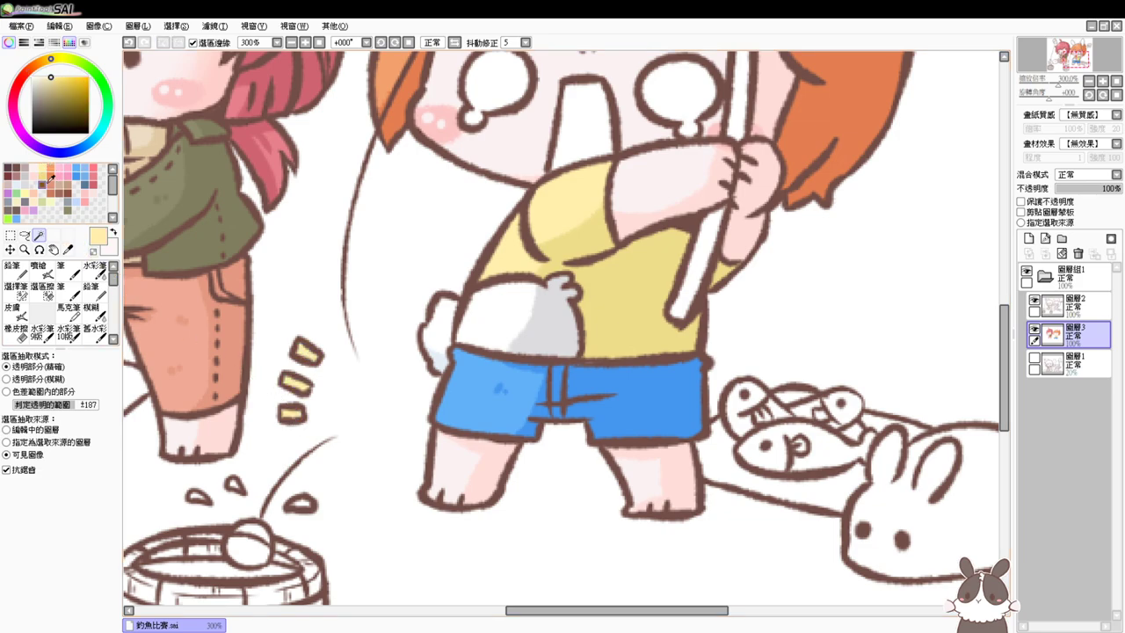
Magic-wand select both mats under the fish piles and fill them with light tan, keeping the selection active
drag(357, 297, 581, 245)
drag(472, 318, 695, 318)
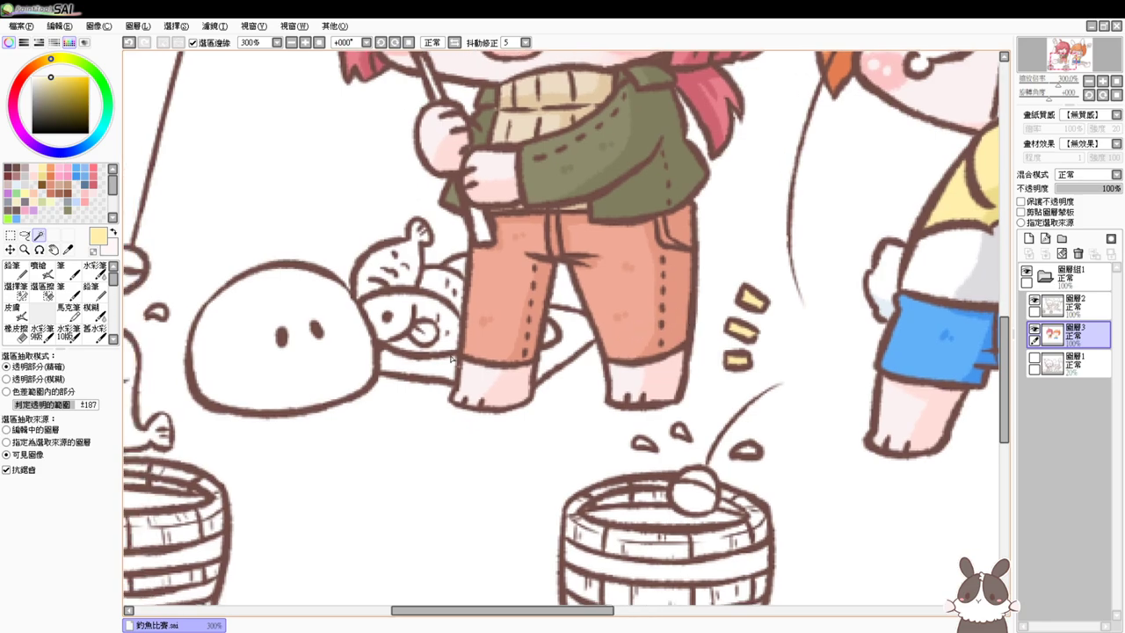
click(446, 373)
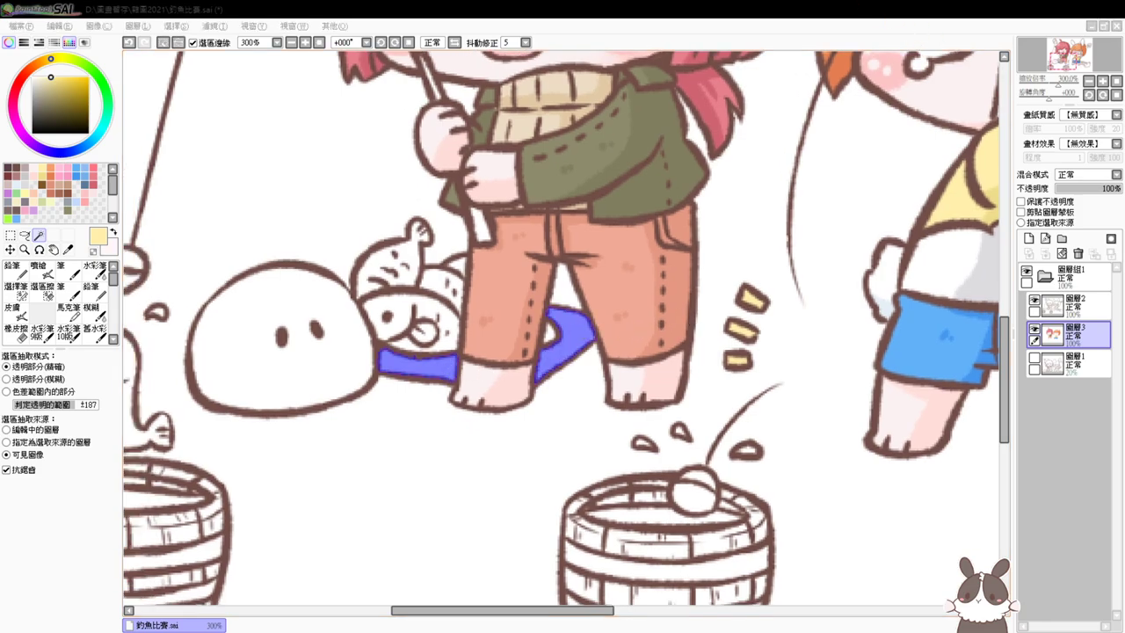
click(703, 75)
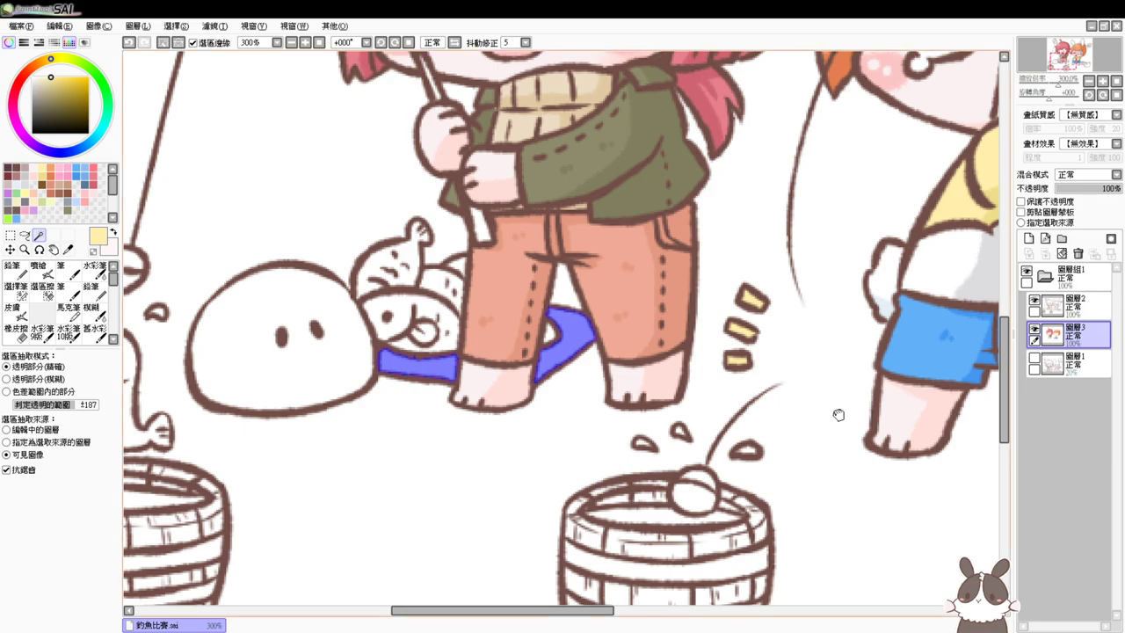
drag(823, 416, 482, 348)
drag(793, 377, 682, 397)
click(824, 394)
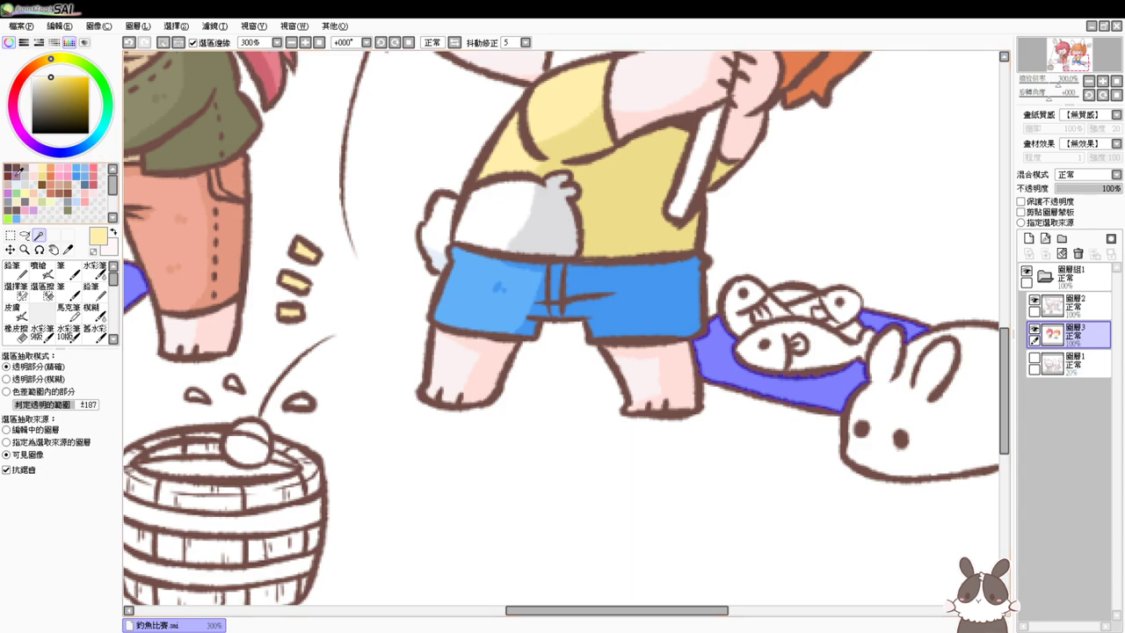
click(35, 174)
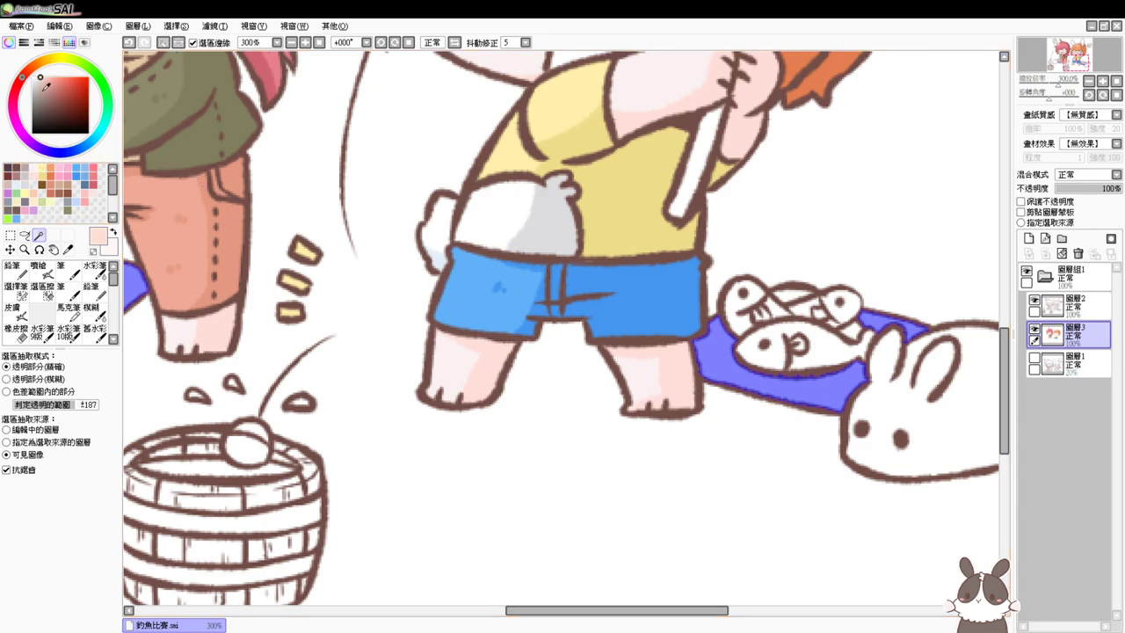
click(50, 60)
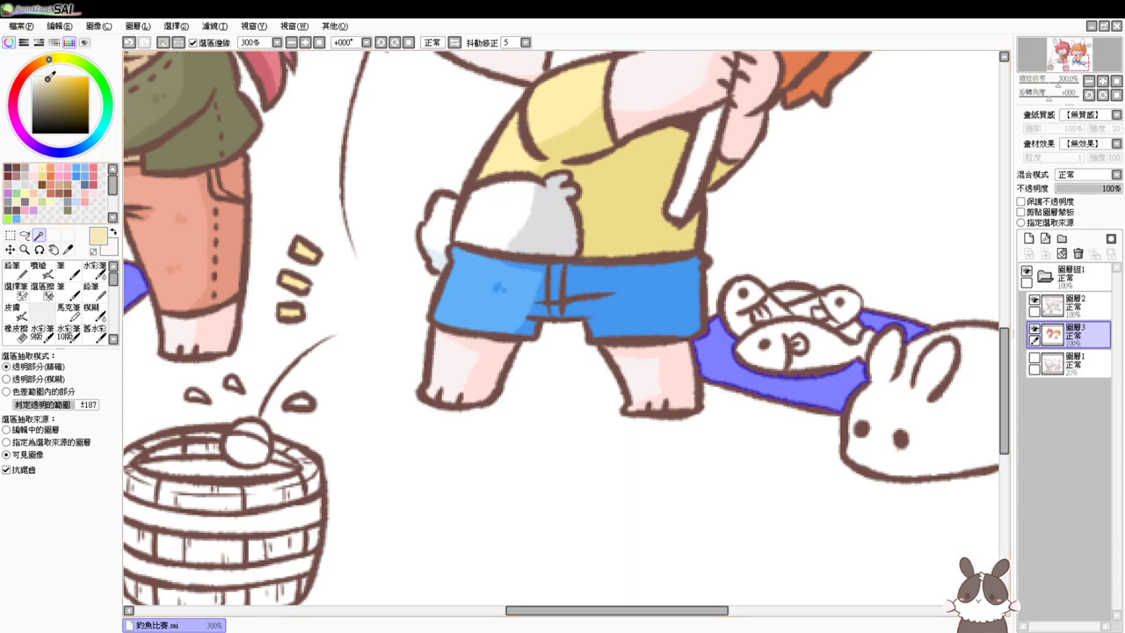
click(44, 61)
drag(472, 328, 857, 398)
key(ctrl+d)
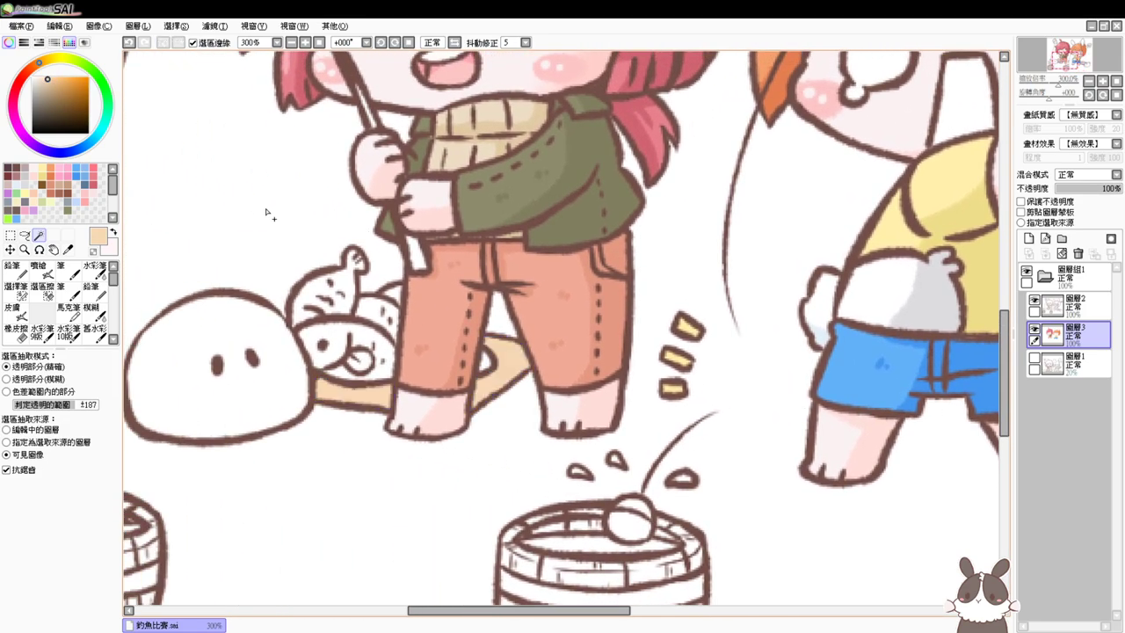
key(ctrl+z)
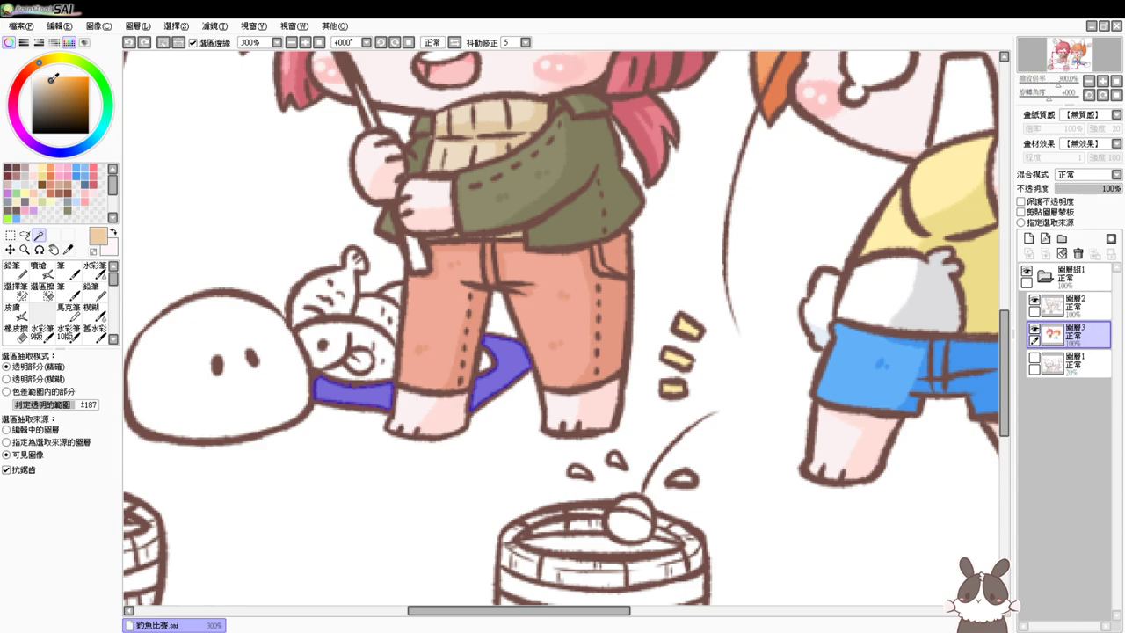
Airbrush slightly darker tan shading on both mats along the edges of the fish and the characters' legs
click(40, 270)
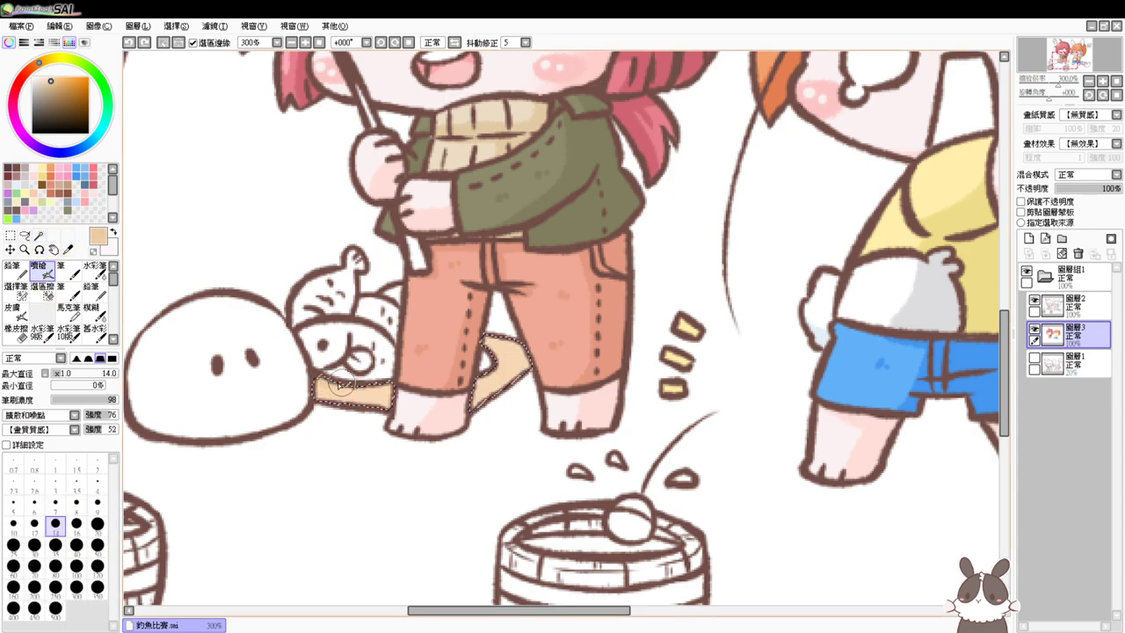
drag(323, 385, 400, 387)
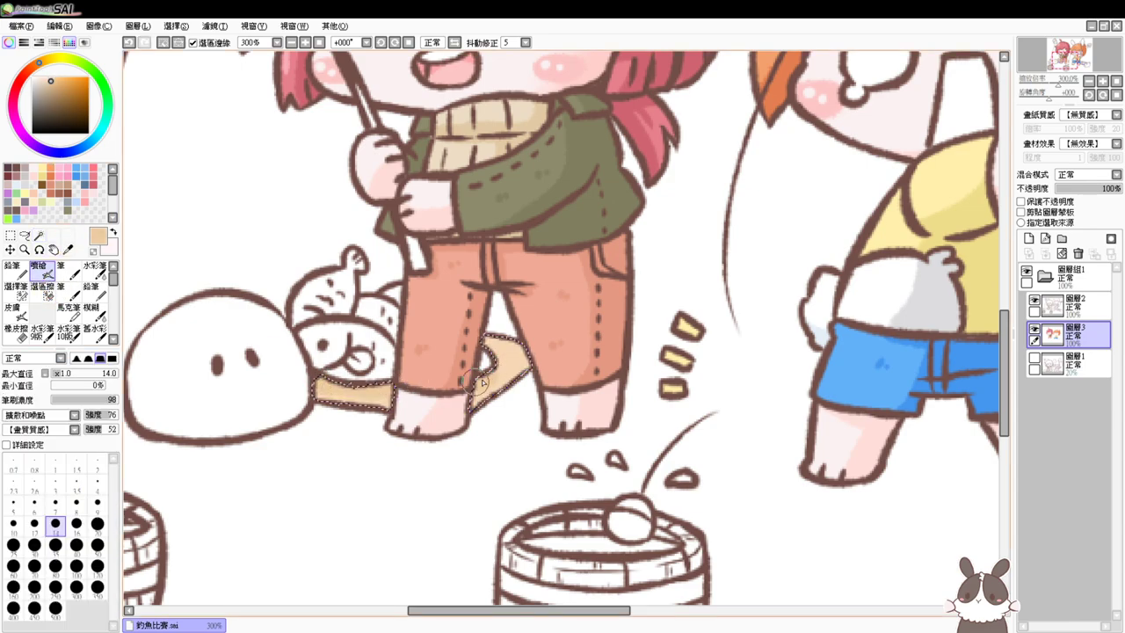
drag(770, 369, 379, 326)
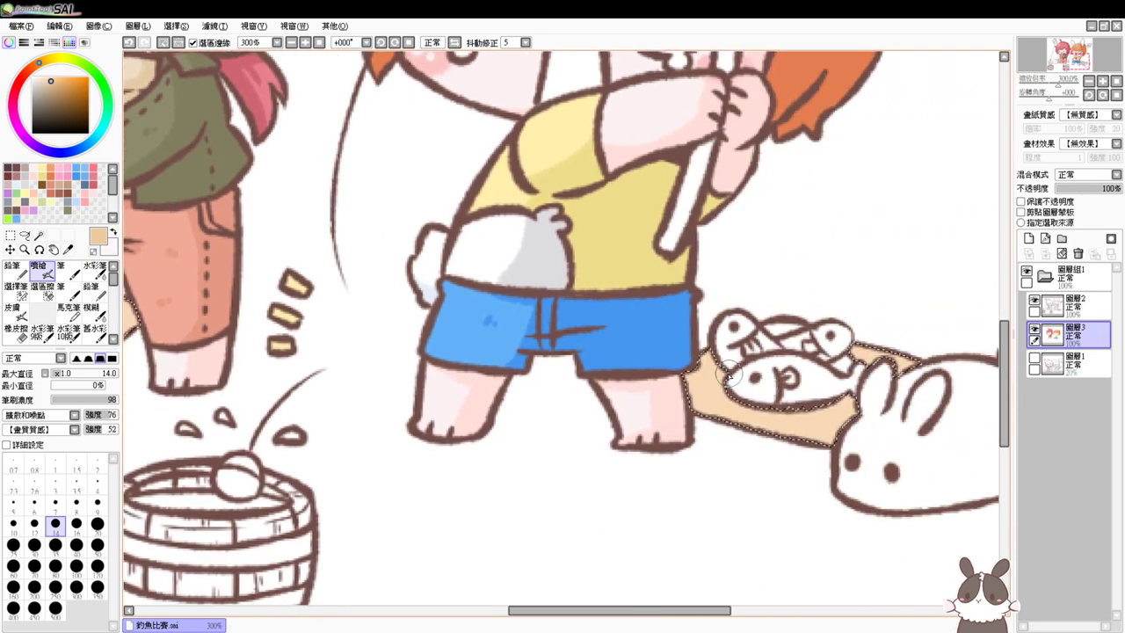
mouse_move(728, 375)
mouse_down()
mouse_move(716, 374)
mouse_move(722, 392)
mouse_move(820, 418)
mouse_up()
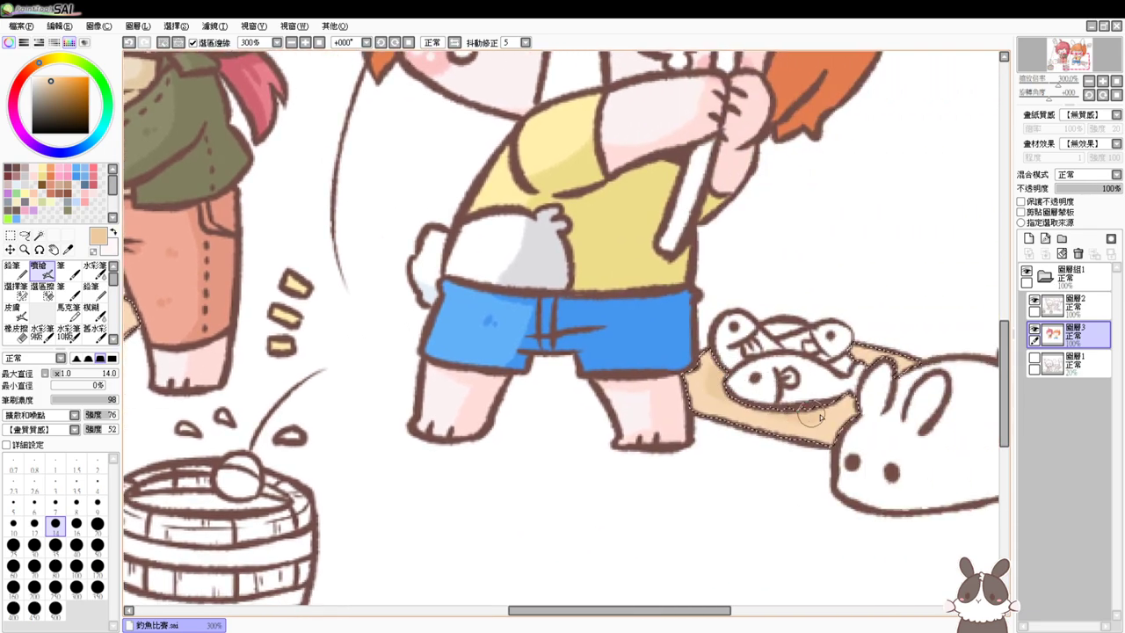
Clear the mat selection and magic-wand select the fish pile behind the pink-haired character, including the front fish's fin
mouse_move(674, 369)
mouse_down()
mouse_move(784, 369)
mouse_move(841, 390)
mouse_move(926, 395)
mouse_up()
click(40, 237)
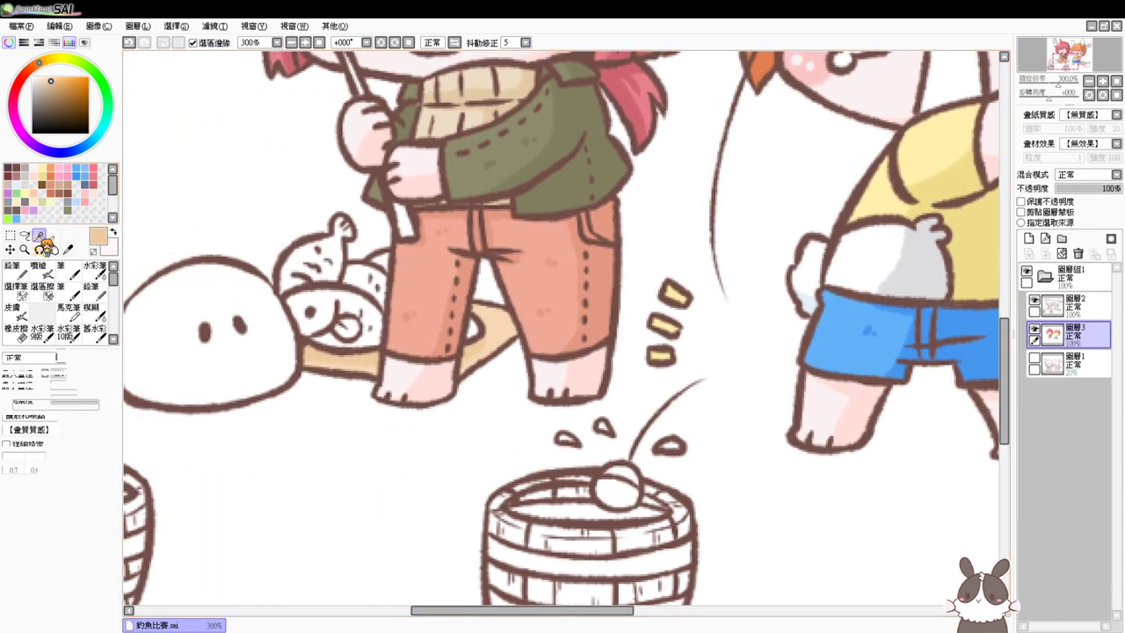
click(327, 270)
click(342, 301)
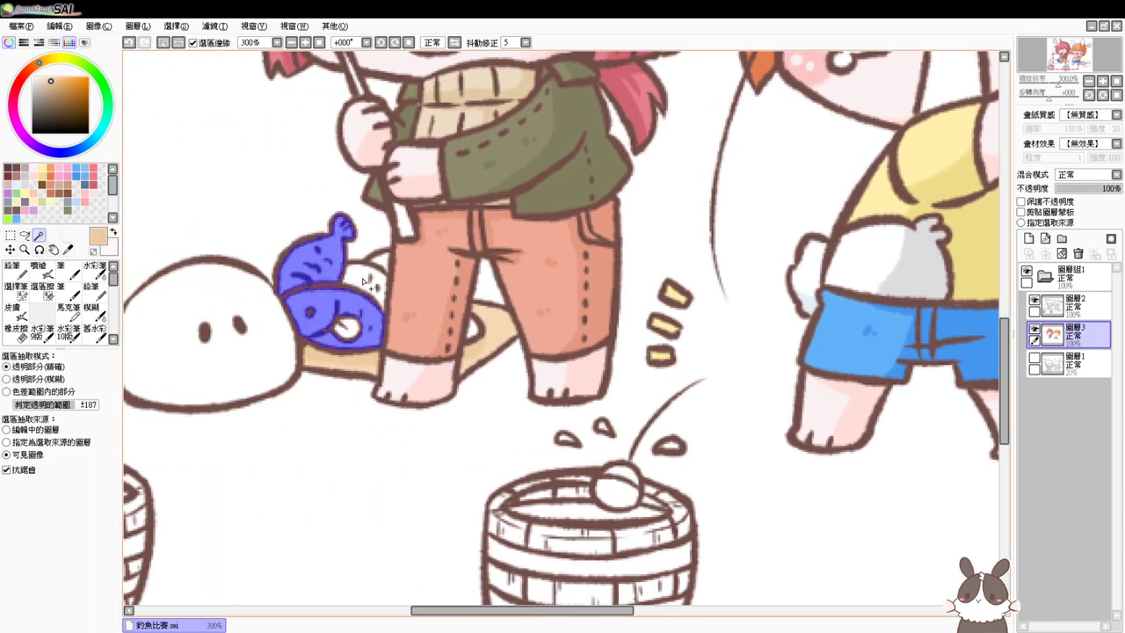
click(366, 283)
click(354, 332)
Add the hooked fish and its tongue to the selection, undoing a wand try and closing the tail's outline gap with the selection pen
drag(315, 352, 480, 326)
click(198, 394)
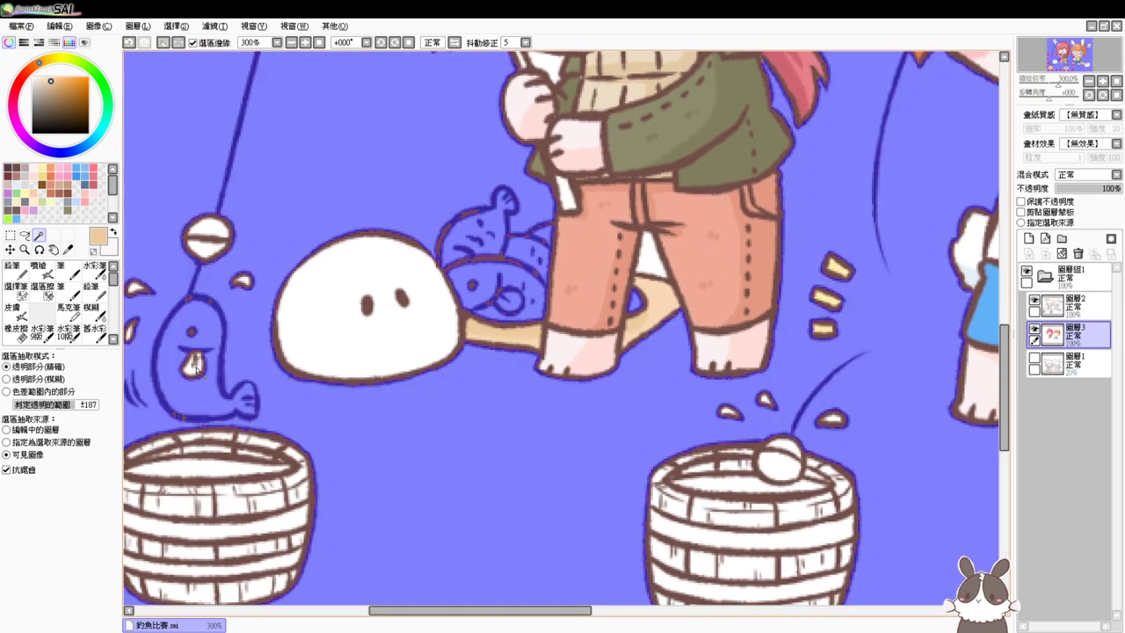
key(ctrl+z)
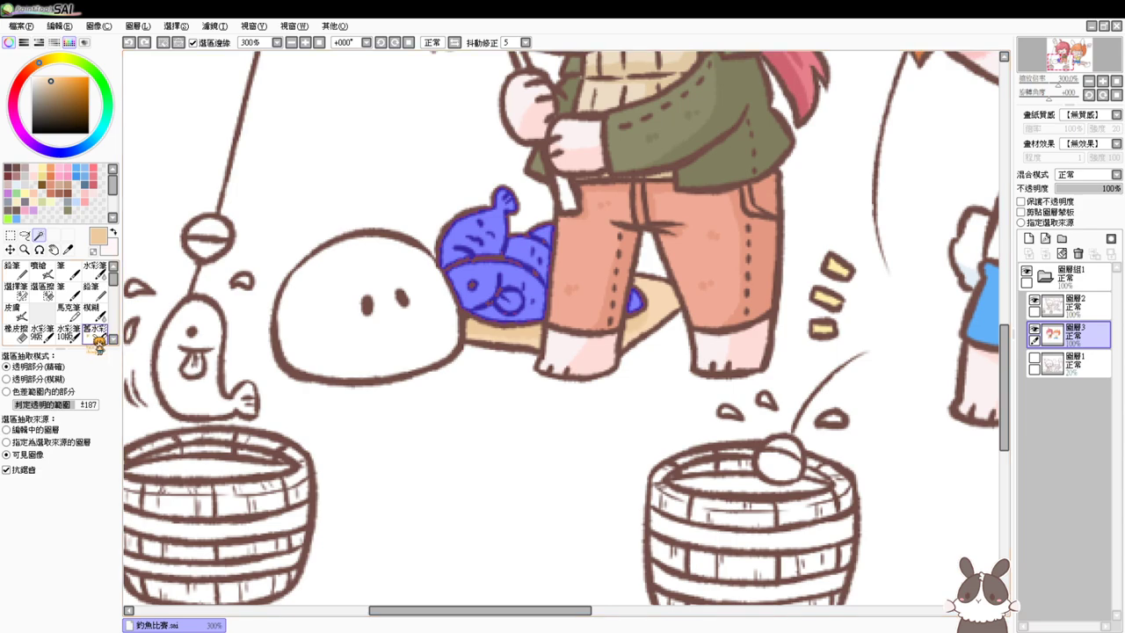
click(17, 293)
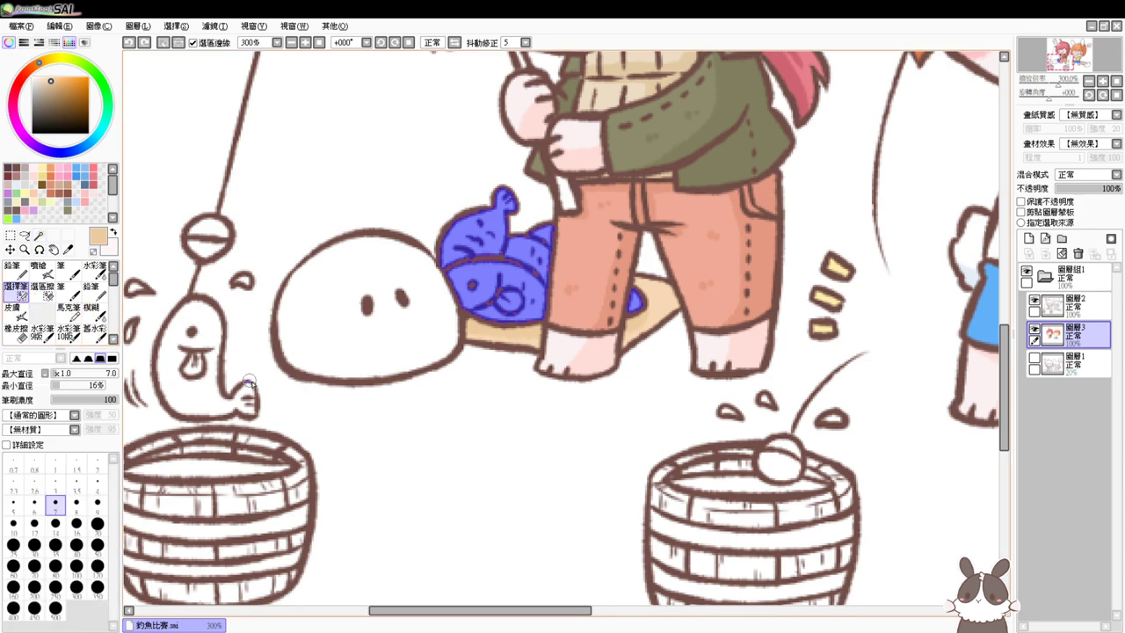
click(39, 235)
click(187, 387)
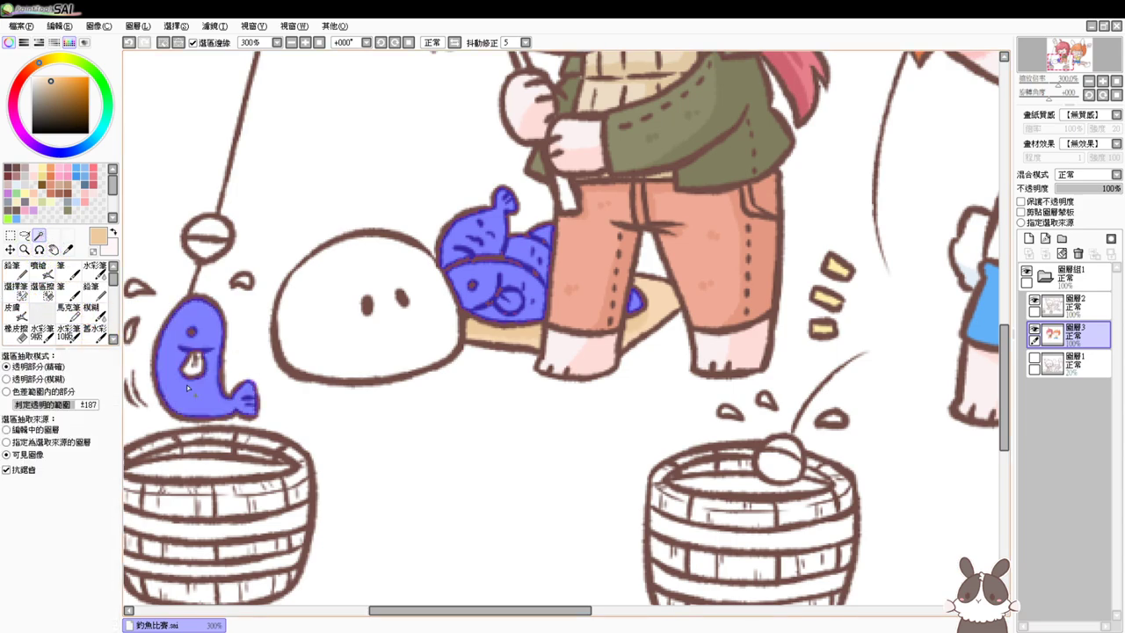
click(191, 372)
Add the front, rear and round-headed fish on the mat beside the white bunny to the selection, including the front fish's fin
drag(712, 402, 272, 334)
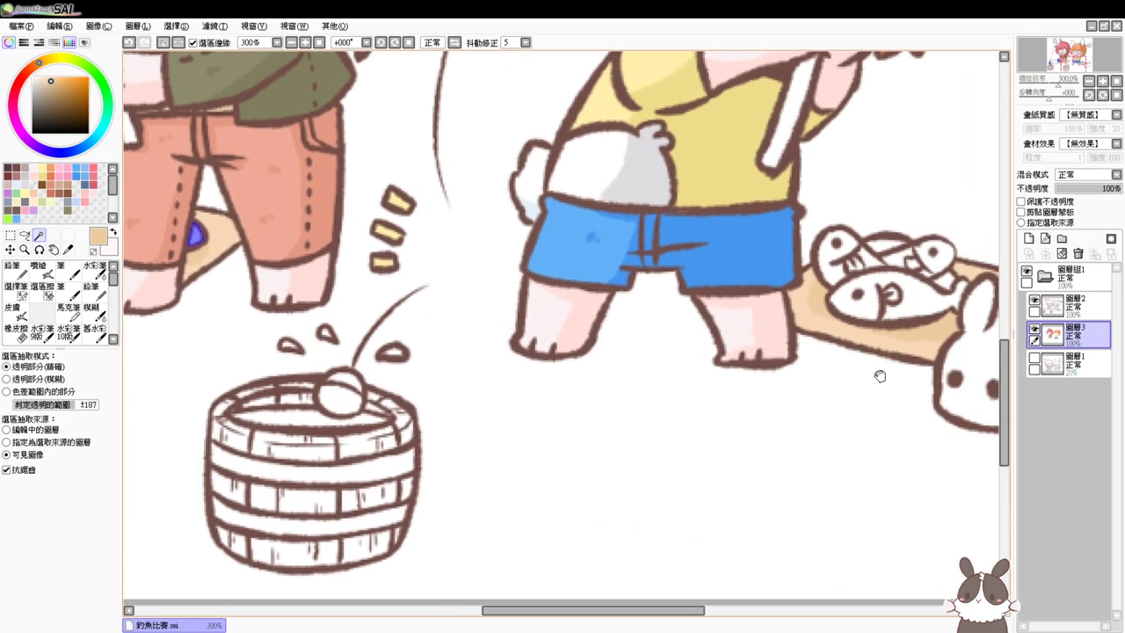
drag(870, 375, 681, 423)
click(718, 351)
click(713, 306)
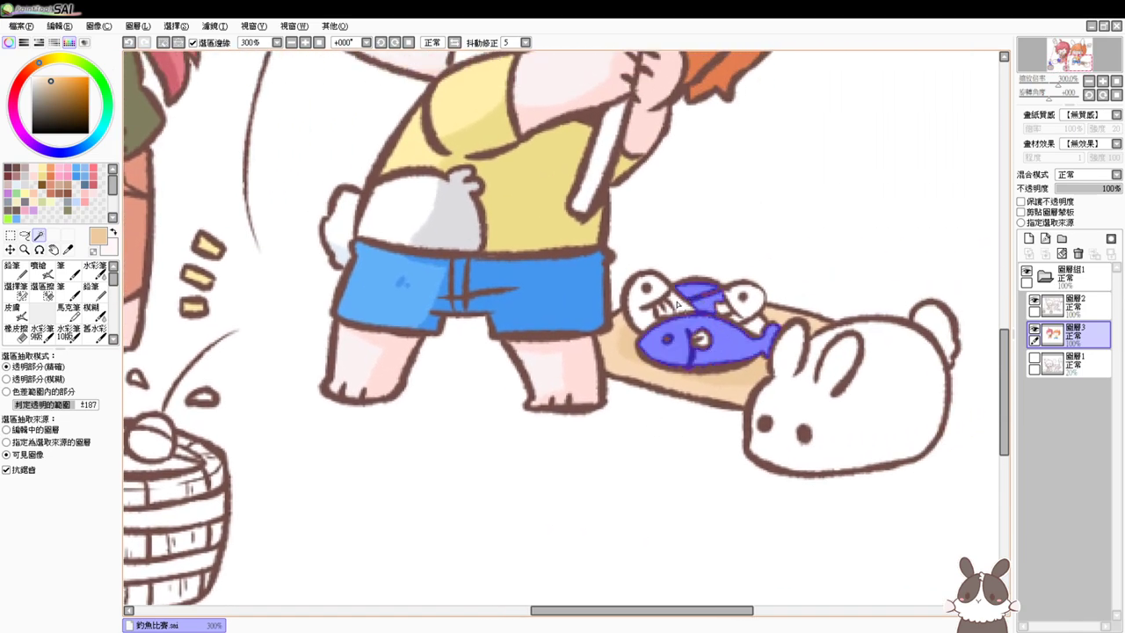
click(672, 310)
click(653, 291)
click(706, 342)
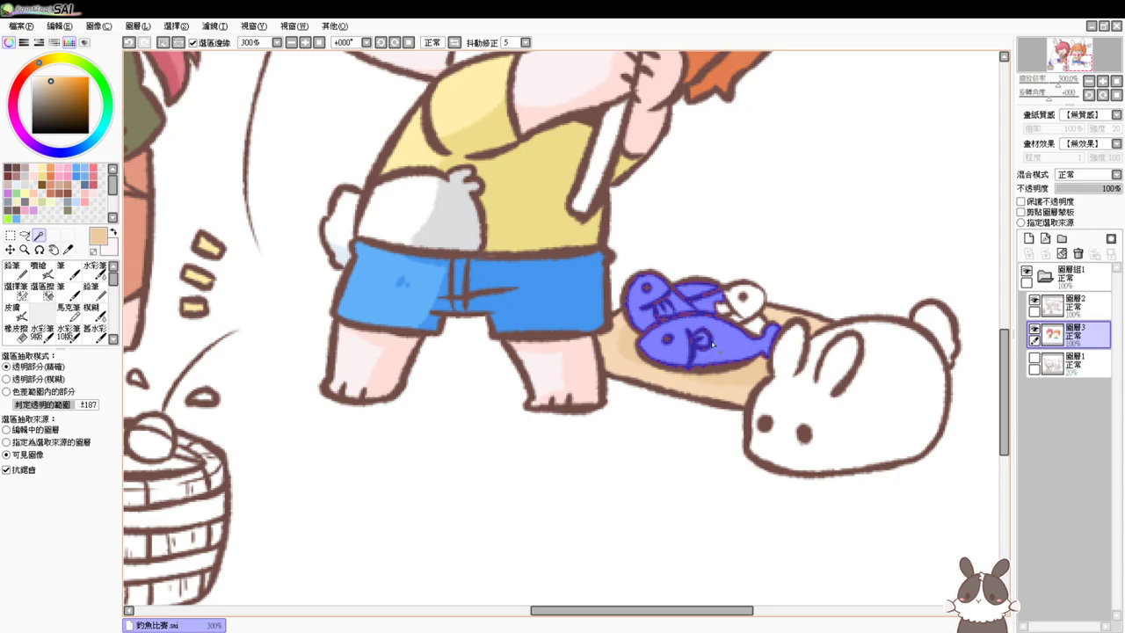
Add the remaining fish beside the bunny to the selection, undoing two wand tries and tracing its head outline with the selection pen
click(754, 323)
key(ctrl+z)
click(756, 325)
key(ctrl+z)
click(757, 331)
click(16, 287)
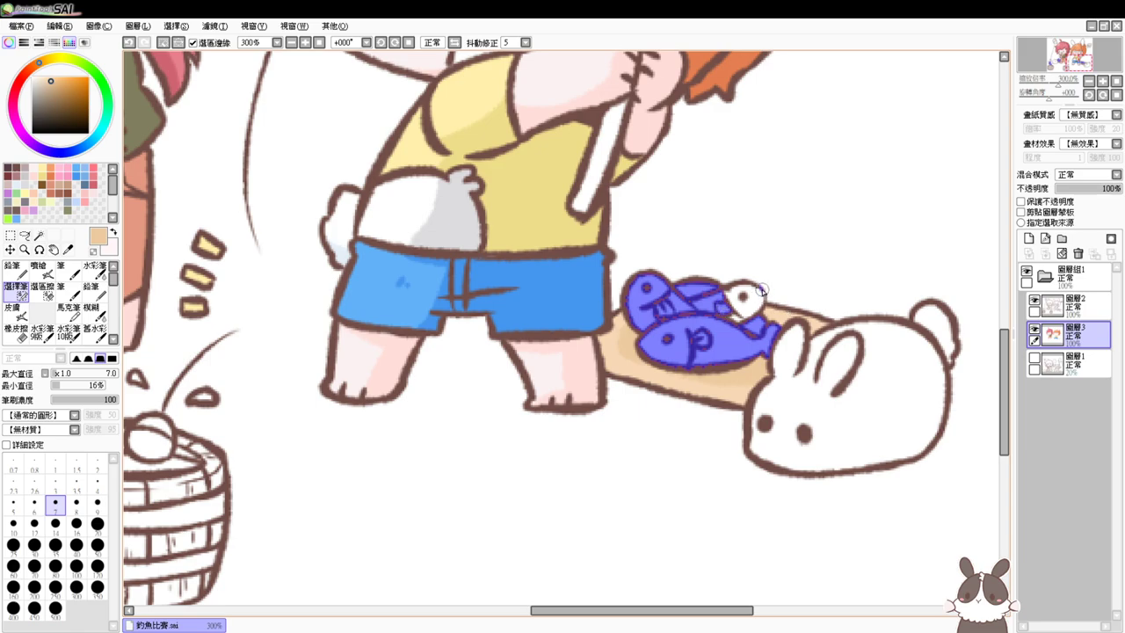
click(39, 235)
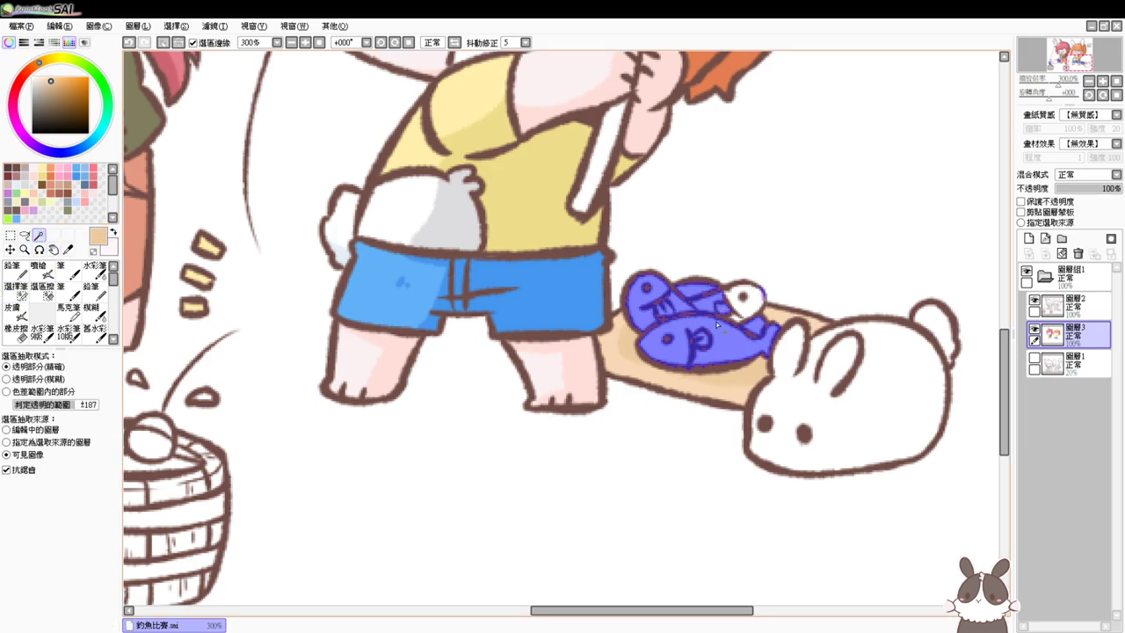
Fill all the selected fish with blue, refilling with other tones until they are a very light blue
drag(560, 330, 767, 348)
drag(624, 343, 884, 350)
click(81, 174)
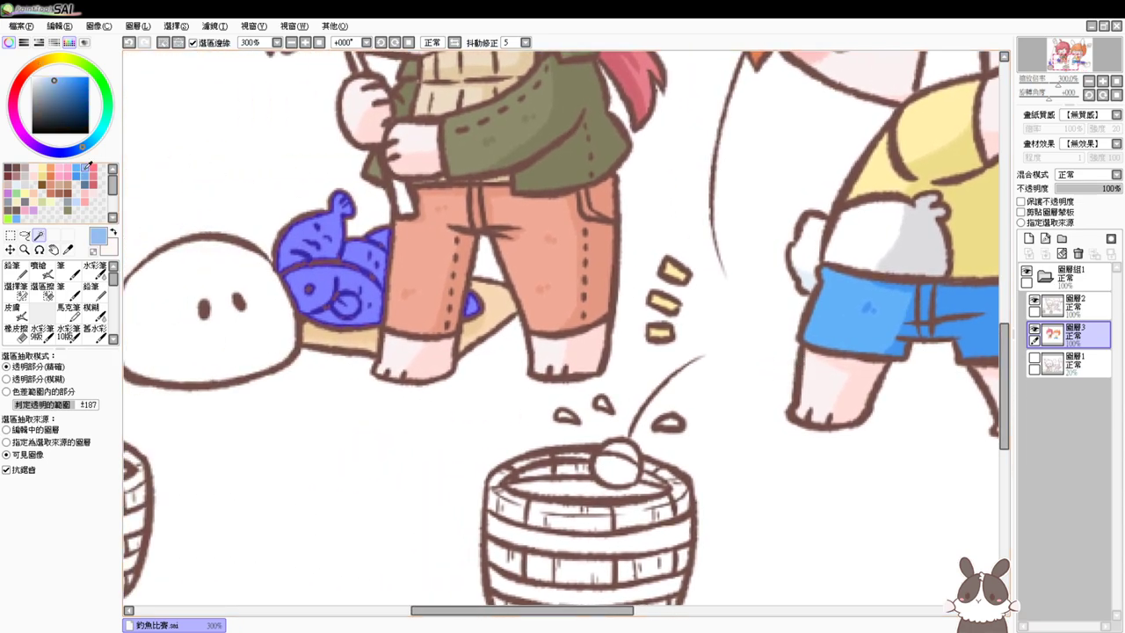
key(ctrl+f)
click(86, 174)
drag(356, 264, 700, 330)
click(39, 269)
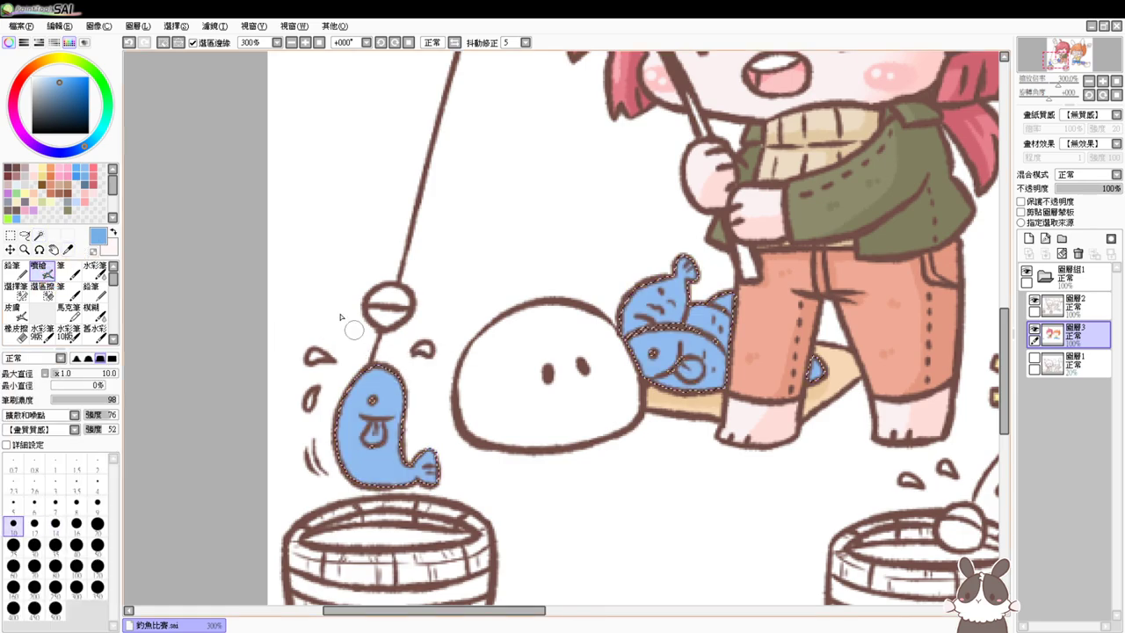
click(44, 77)
key(ctrl+f)
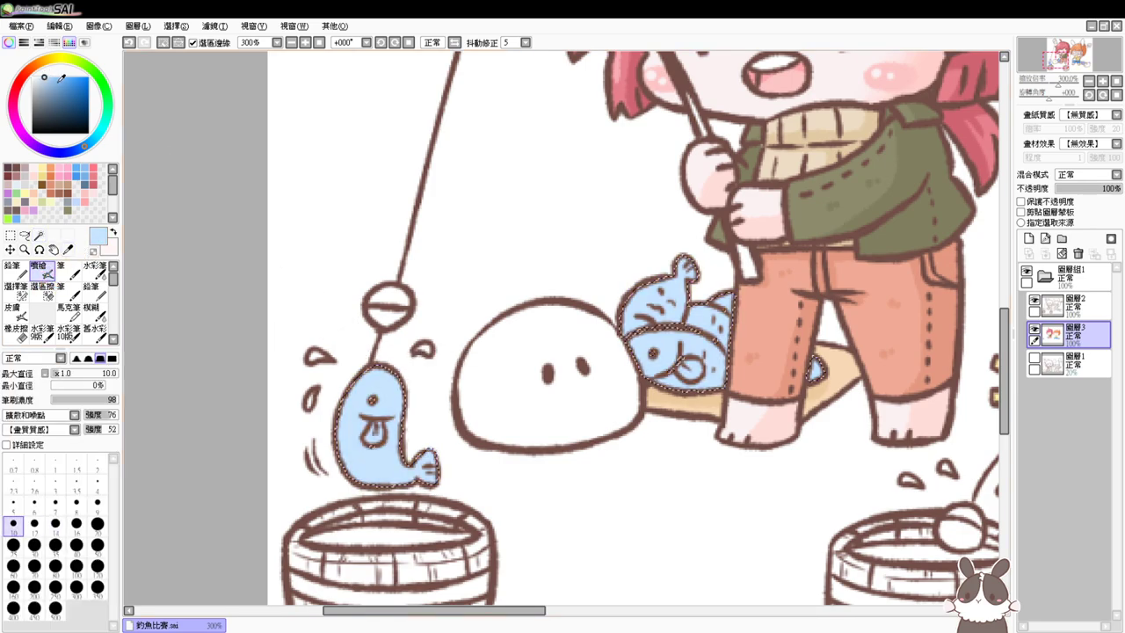
Shade the hooked fish and the pile beside the round creature with a deeper light blue, using brush size 12
drag(46, 76, 53, 79)
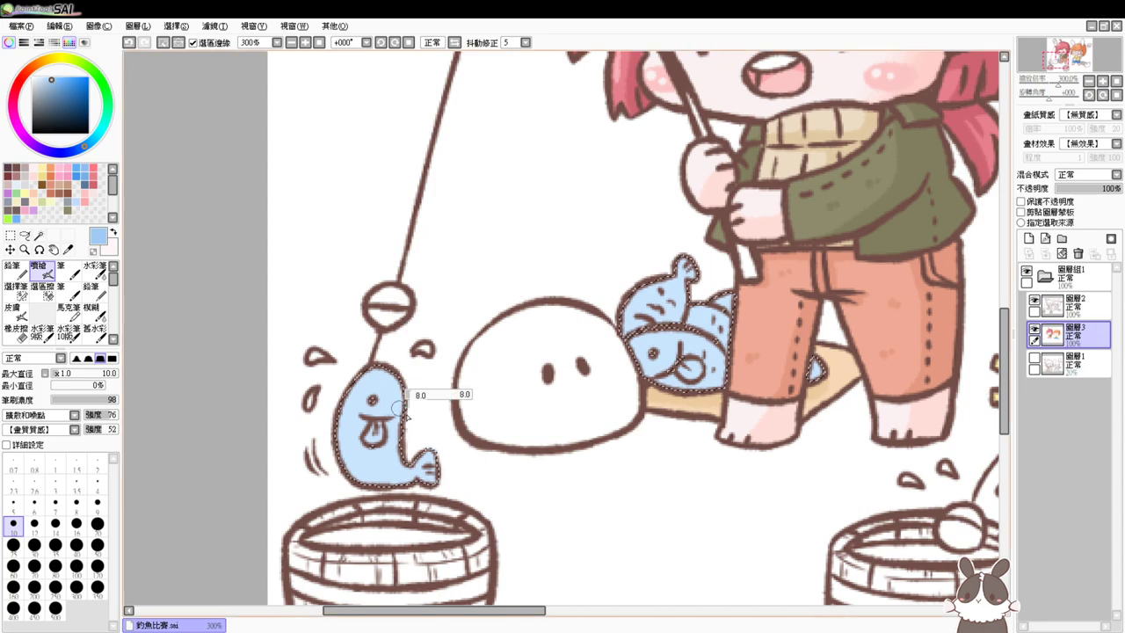
key(])
mouse_move(385, 368)
mouse_down()
mouse_move(391, 417)
mouse_move(395, 377)
mouse_move(399, 406)
mouse_move(388, 446)
mouse_move(412, 472)
mouse_move(386, 459)
mouse_move(336, 480)
mouse_move(396, 485)
mouse_move(436, 473)
mouse_move(376, 424)
mouse_move(376, 439)
mouse_move(398, 413)
mouse_up()
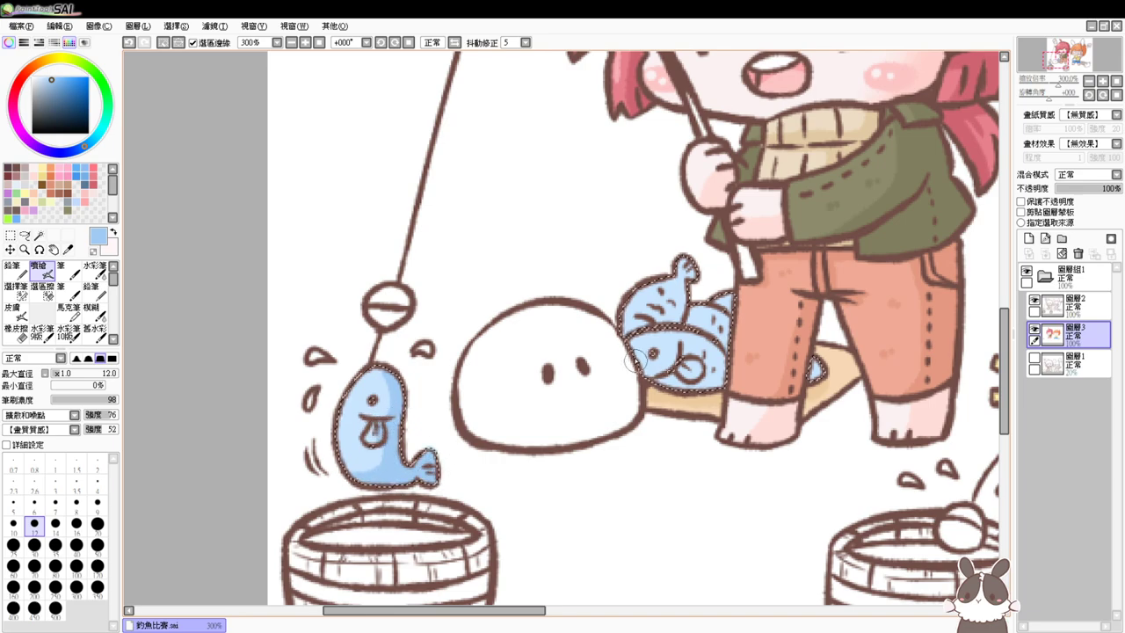
mouse_move(634, 338)
mouse_down()
mouse_move(739, 365)
mouse_move(715, 376)
mouse_move(644, 365)
mouse_move(739, 388)
mouse_move(681, 299)
mouse_move(690, 253)
mouse_move(675, 308)
mouse_move(695, 312)
mouse_move(668, 329)
mouse_up()
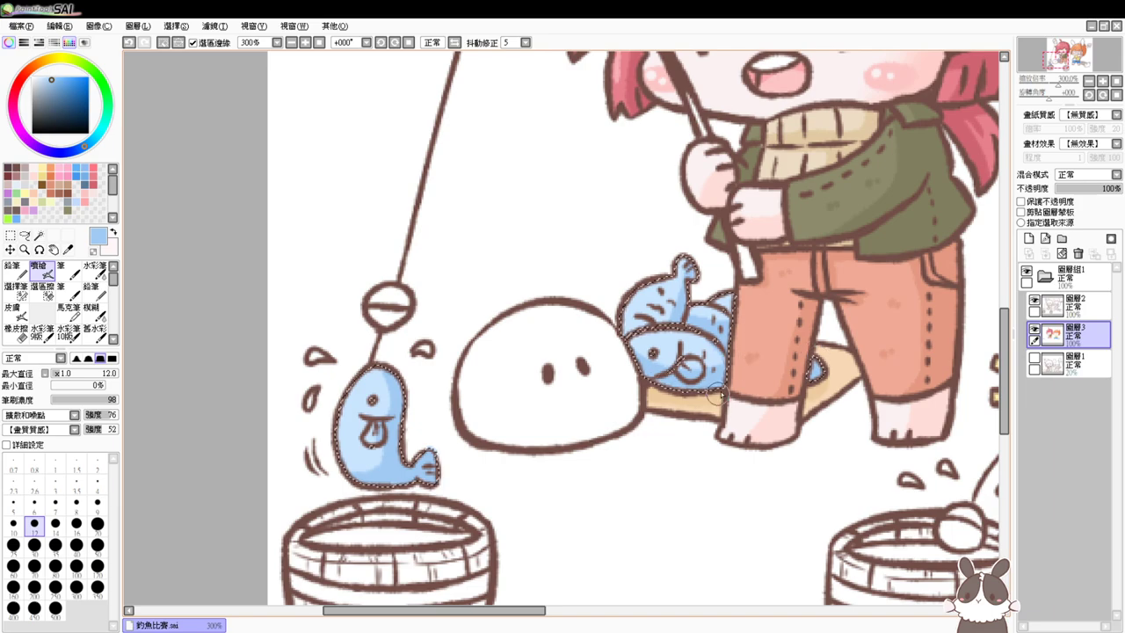
Shade the fish on the mat beside the white bunny with the same deeper light blue
drag(954, 366, 743, 363)
drag(869, 381, 676, 349)
drag(556, 362, 618, 314)
drag(921, 347, 582, 363)
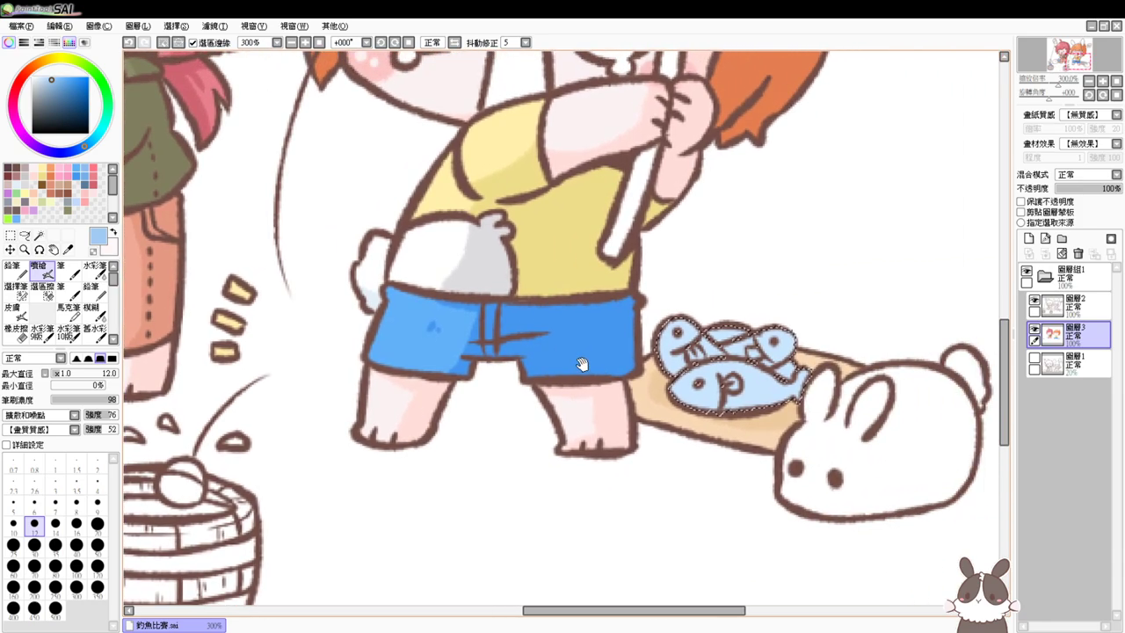
mouse_move(788, 374)
mouse_down()
mouse_move(735, 406)
mouse_move(671, 402)
mouse_move(779, 393)
mouse_move(744, 403)
mouse_move(793, 387)
mouse_move(800, 400)
mouse_move(814, 380)
mouse_move(782, 367)
mouse_move(790, 334)
mouse_move(754, 364)
mouse_move(798, 338)
mouse_move(767, 325)
mouse_move(662, 358)
mouse_move(684, 368)
mouse_move(711, 362)
mouse_move(670, 368)
mouse_move(712, 344)
mouse_move(700, 361)
mouse_move(726, 349)
mouse_move(692, 378)
mouse_move(733, 369)
mouse_move(717, 343)
mouse_move(749, 350)
mouse_up()
right_click(685, 379)
right_click(717, 345)
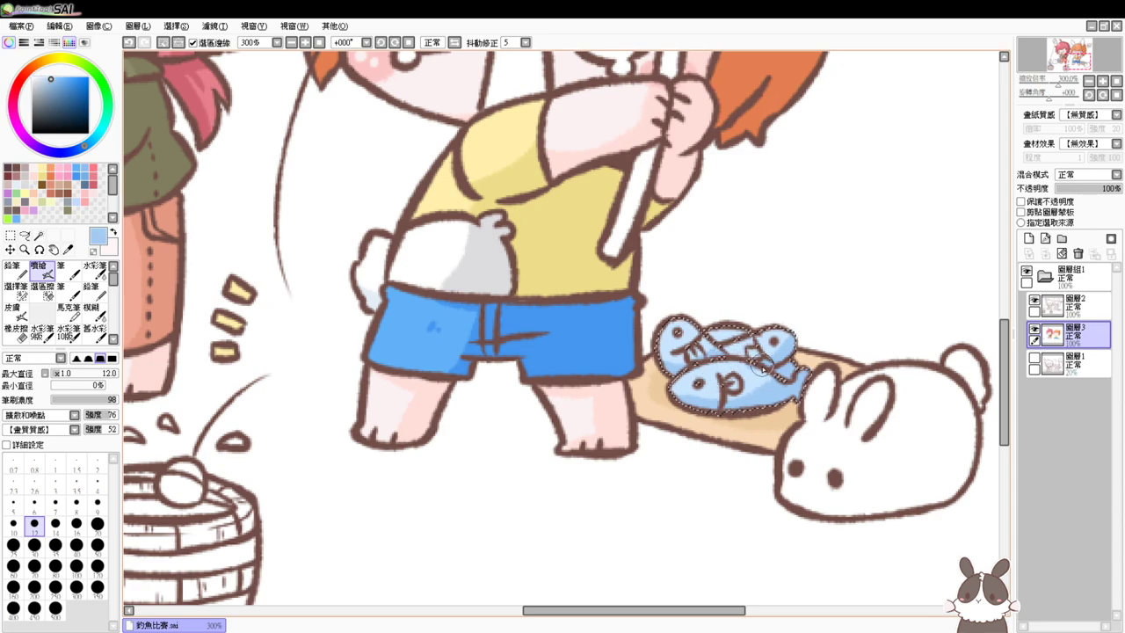
Add very pale blue highlights to all the fish with brush size 5, and clear the selection
alt+click(754, 363)
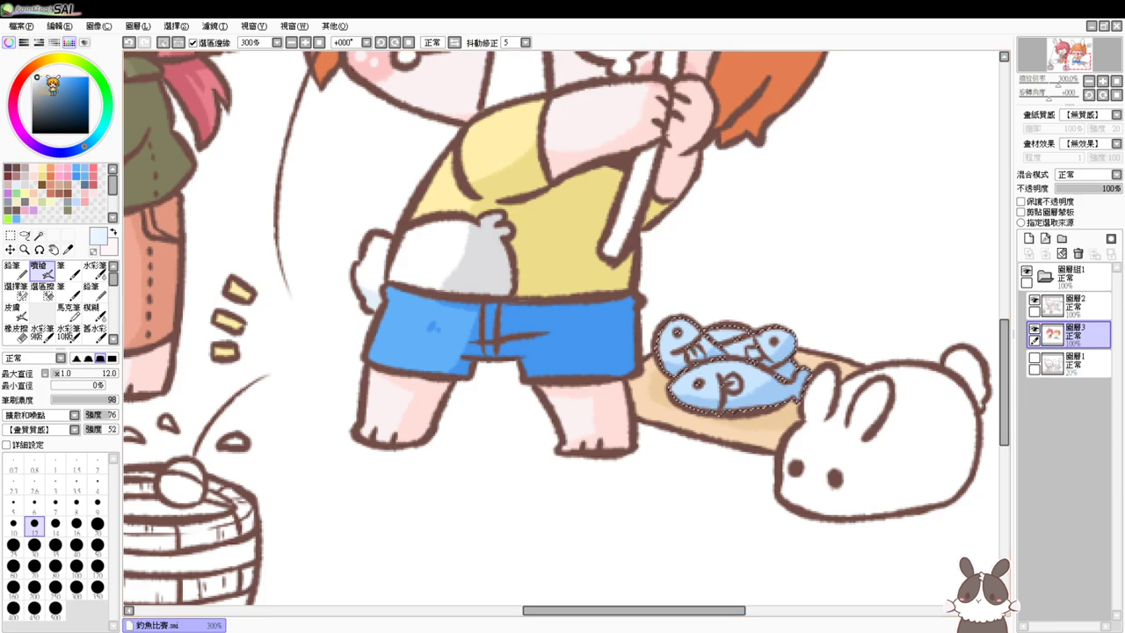
click(13, 505)
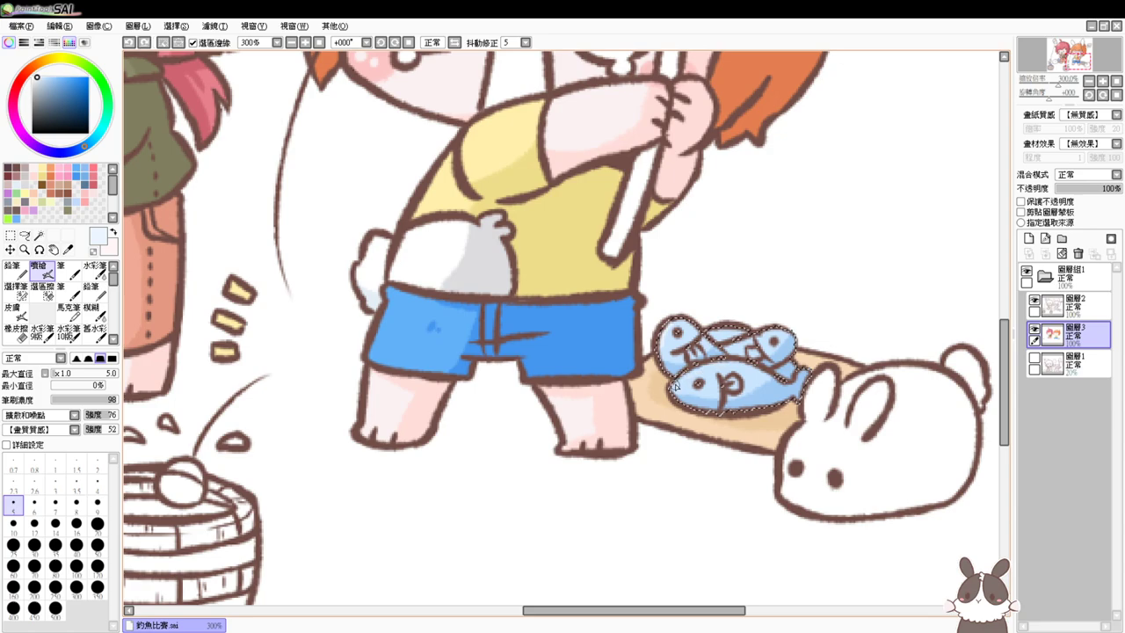
drag(675, 384, 699, 375)
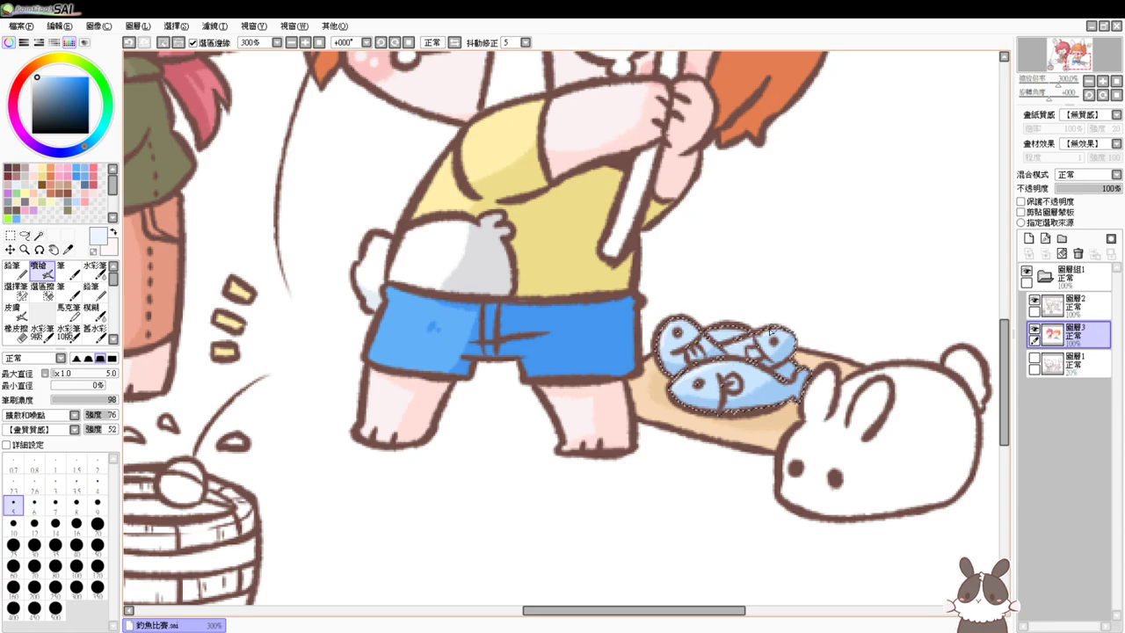
mouse_move(474, 315)
mouse_down()
mouse_move(795, 349)
mouse_move(676, 311)
mouse_up()
drag(381, 300, 411, 253)
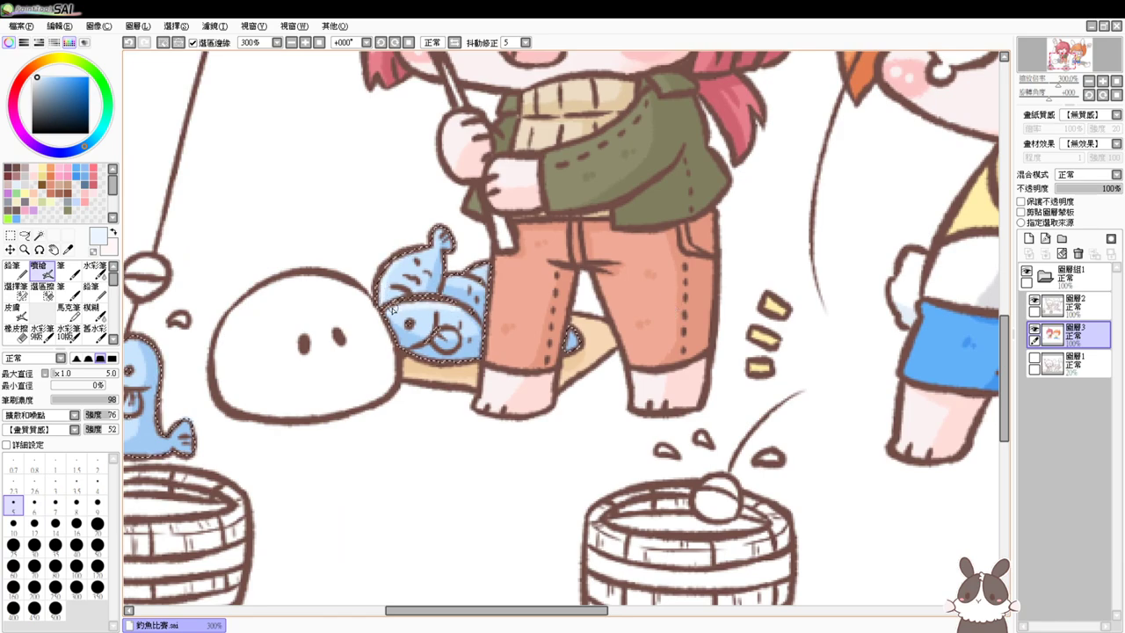
drag(485, 268, 468, 275)
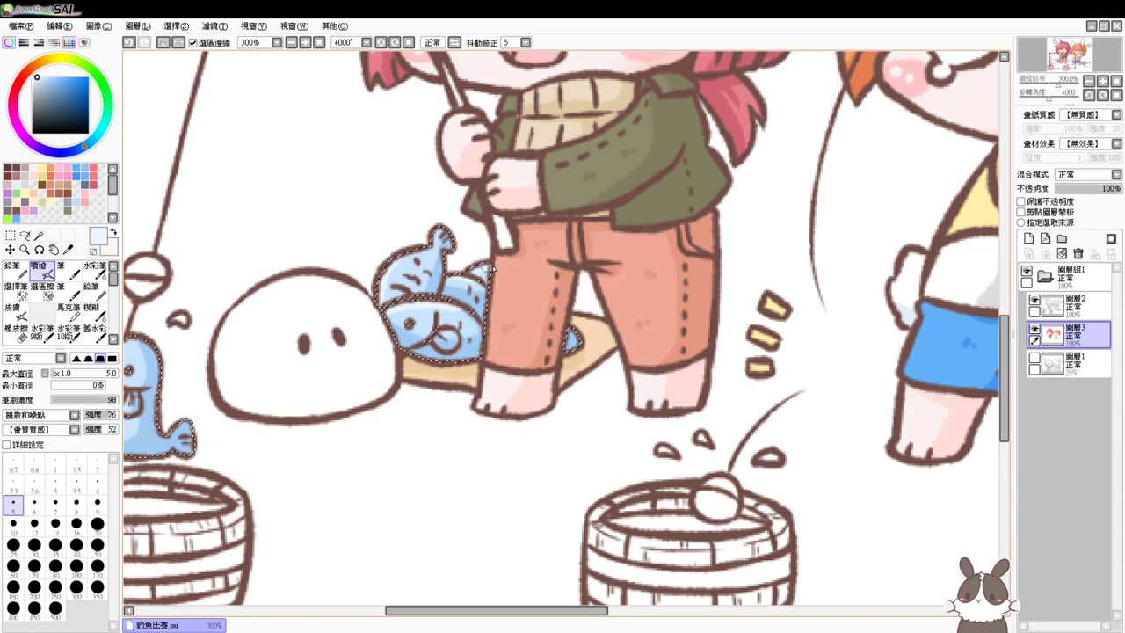
drag(285, 299, 436, 283)
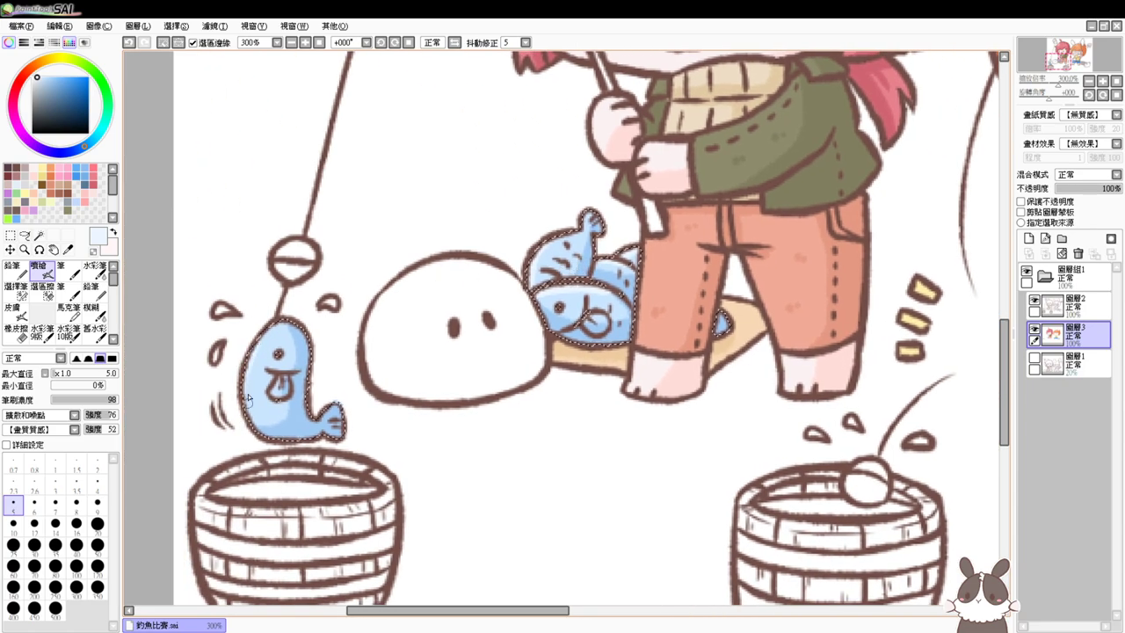
key(ctrl+d)
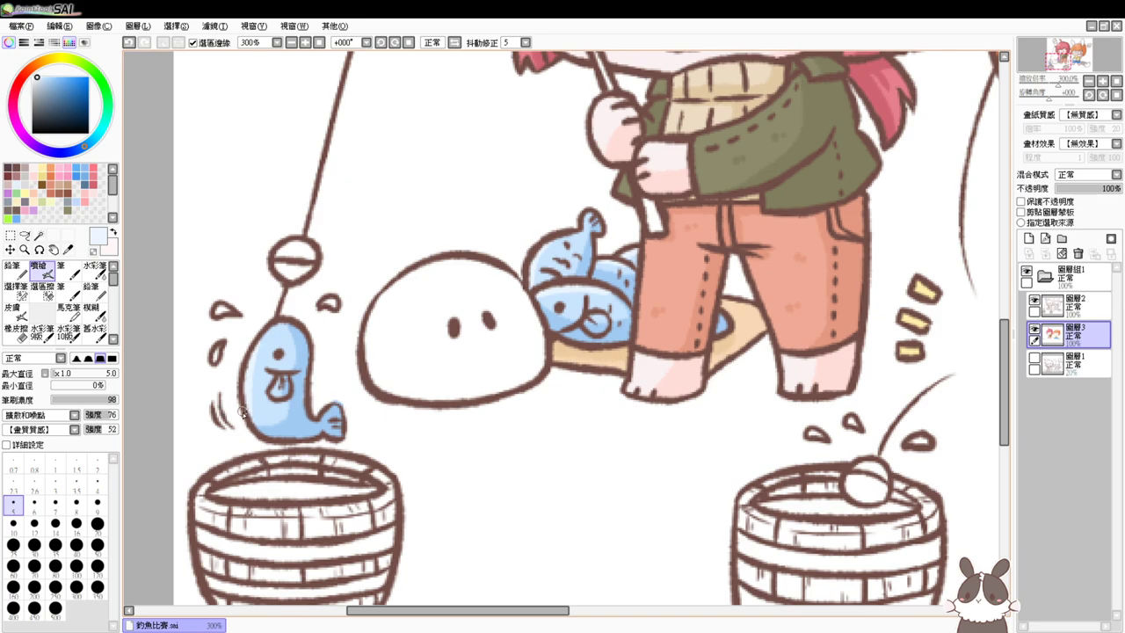
Select the interiors of the round white creature and the white bunny with the Magic Wand
click(39, 236)
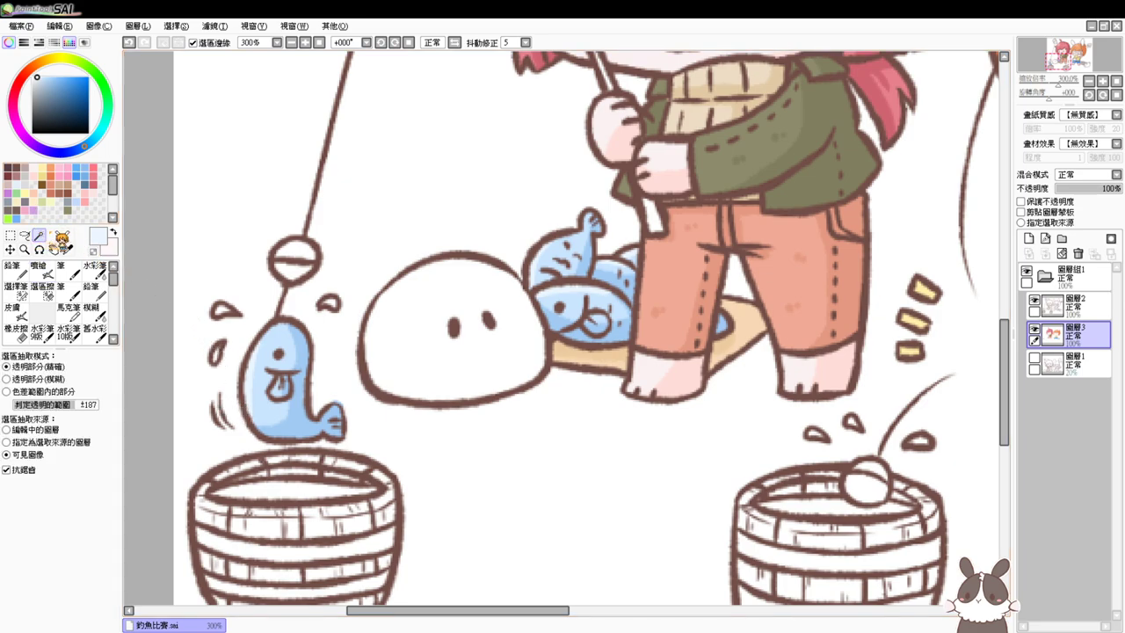
click(379, 338)
drag(815, 429, 403, 318)
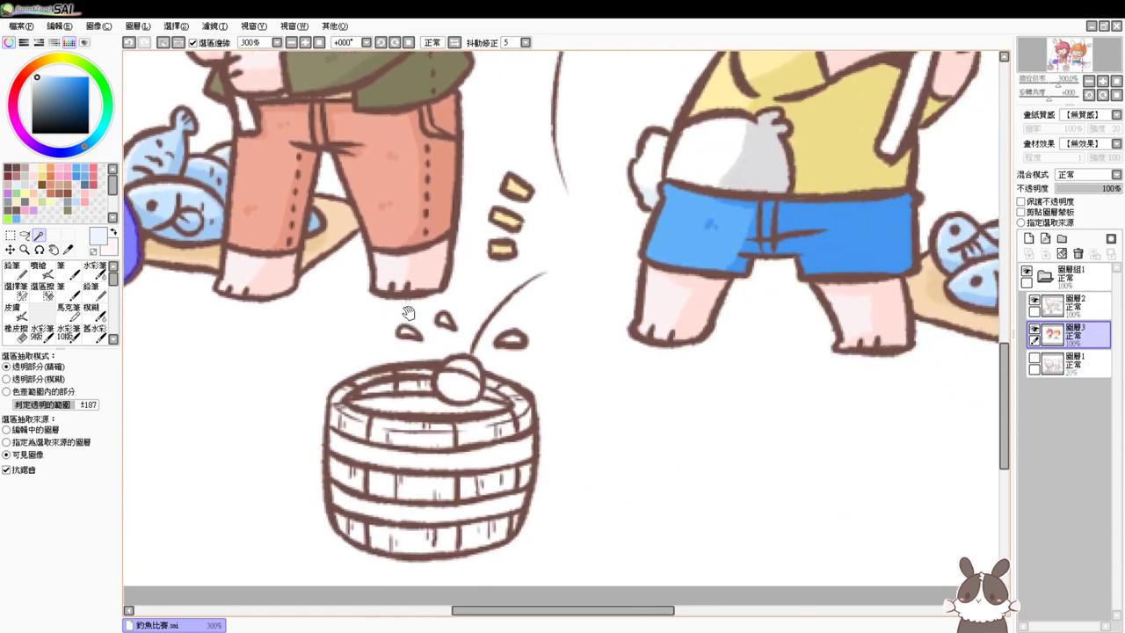
drag(826, 398, 431, 417)
click(789, 379)
drag(647, 374, 863, 418)
drag(948, 333, 686, 368)
click(808, 369)
drag(397, 362, 800, 414)
drag(633, 420, 893, 380)
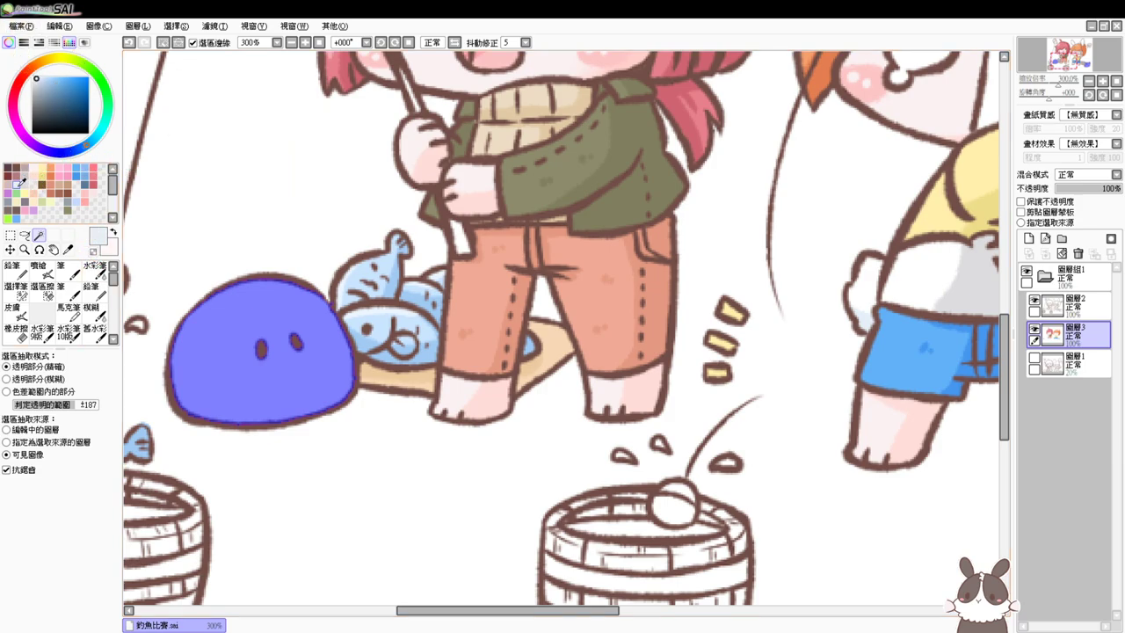
Try shading the round creature with pale blue edges, a light blue highlight and a grey-blue lower shadow, using brush size 12
click(41, 270)
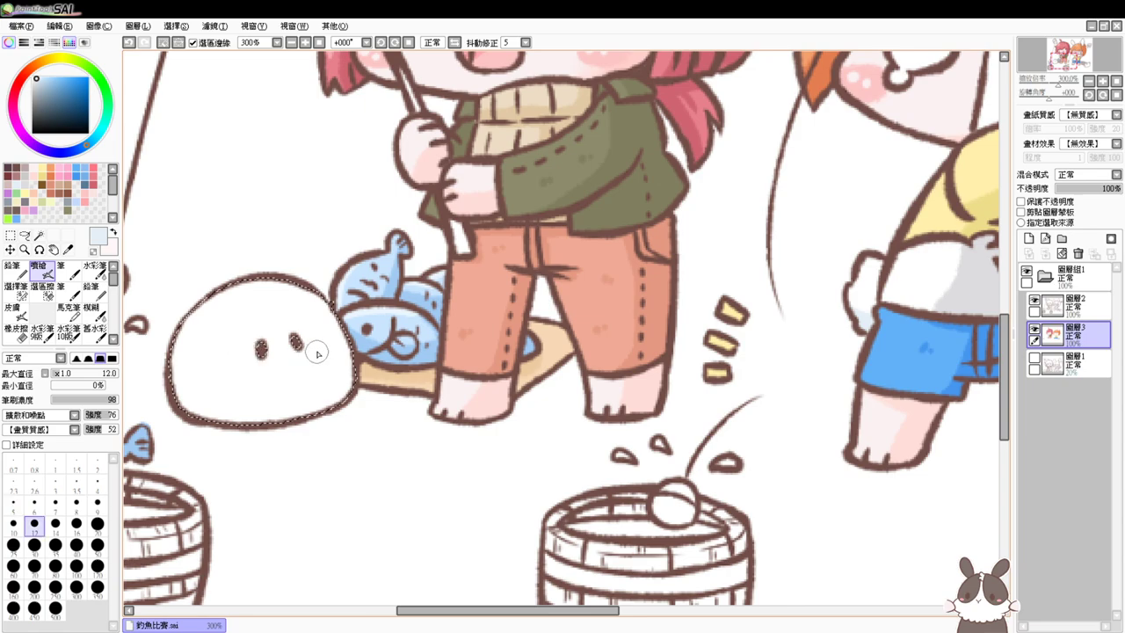
mouse_move(318, 353)
mouse_down()
mouse_move(290, 385)
mouse_move(331, 363)
mouse_move(330, 348)
mouse_move(315, 386)
mouse_move(332, 369)
mouse_move(302, 400)
mouse_move(262, 403)
mouse_up()
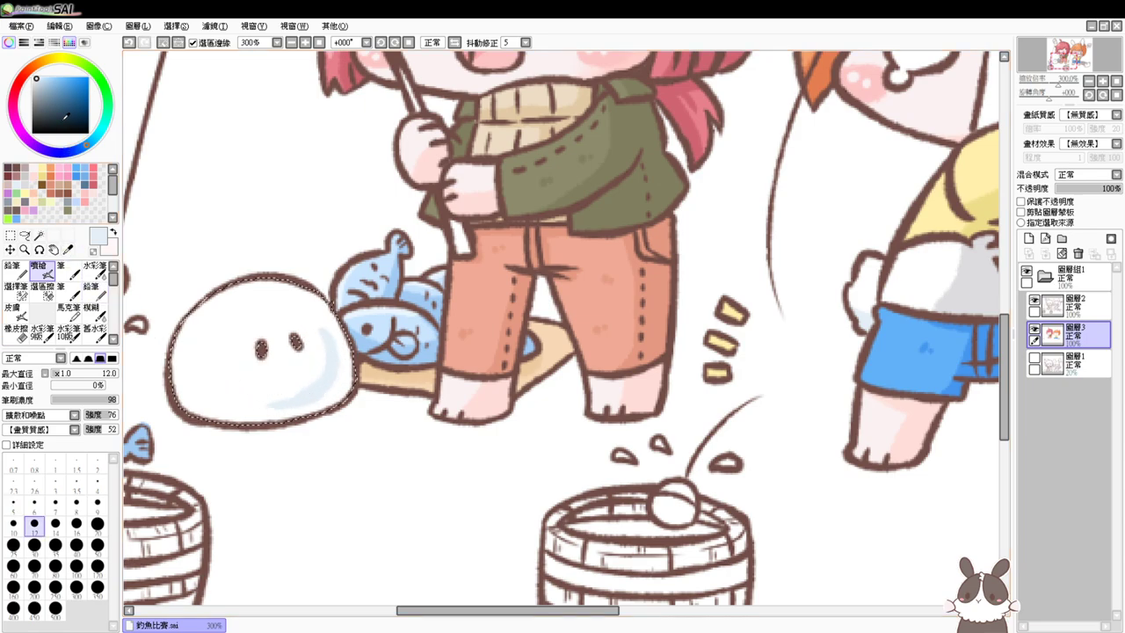
click(37, 82)
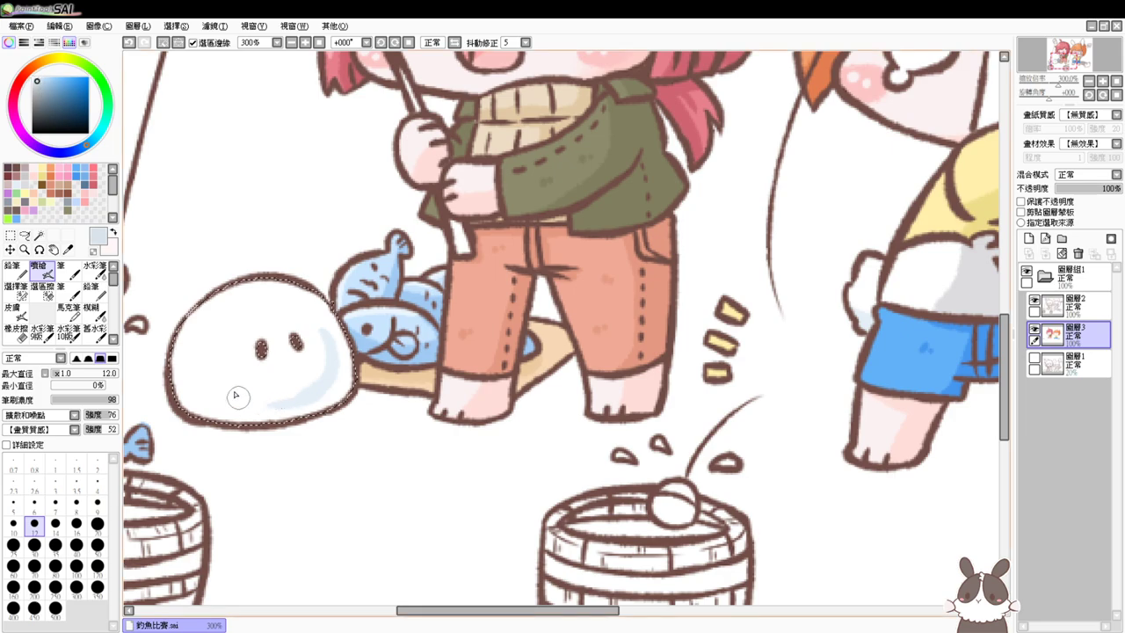
drag(236, 395, 320, 383)
key(ctrl+z)
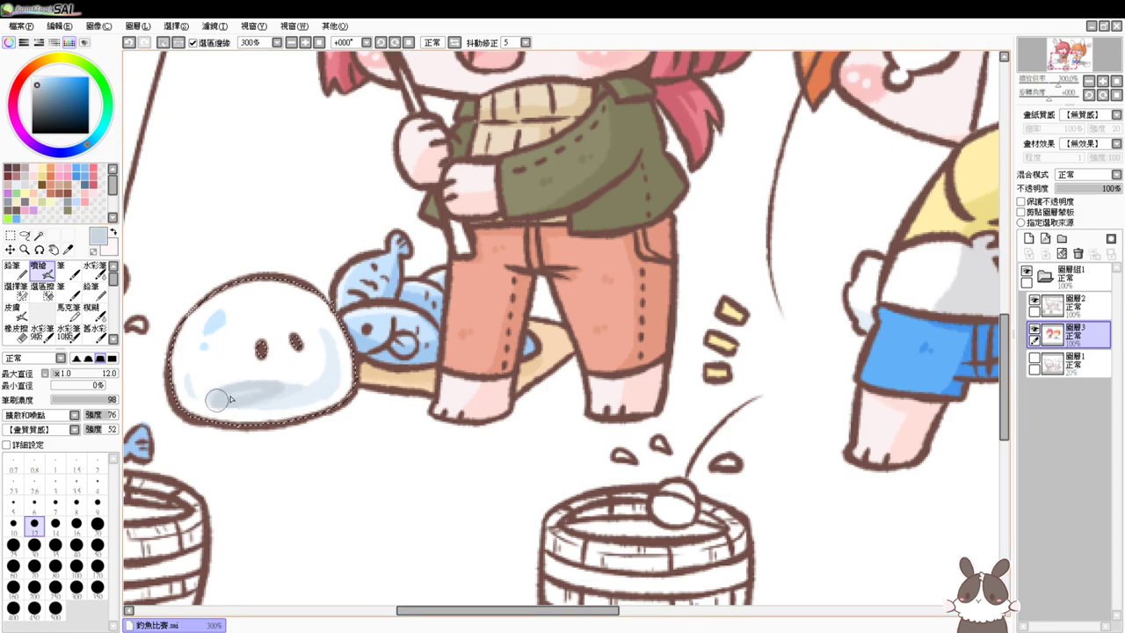
mouse_move(255, 398)
mouse_down()
mouse_move(231, 396)
mouse_move(308, 389)
mouse_move(269, 407)
mouse_up()
right_click(319, 386)
key(ctrl+z)
key(ctrl+d)
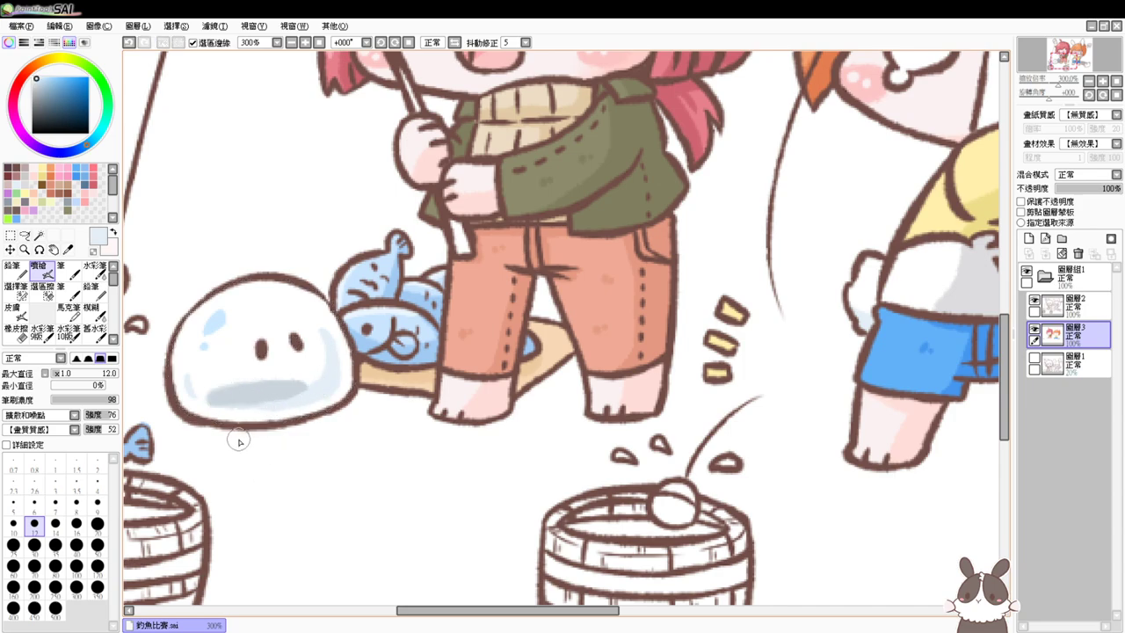
Restore the creature's selection and try beige reflected-light spots on its side facing the mat, using brush size 7
key(ctrl+z)
right_click(368, 380)
ctrl+alt+drag(350, 376, 341, 387)
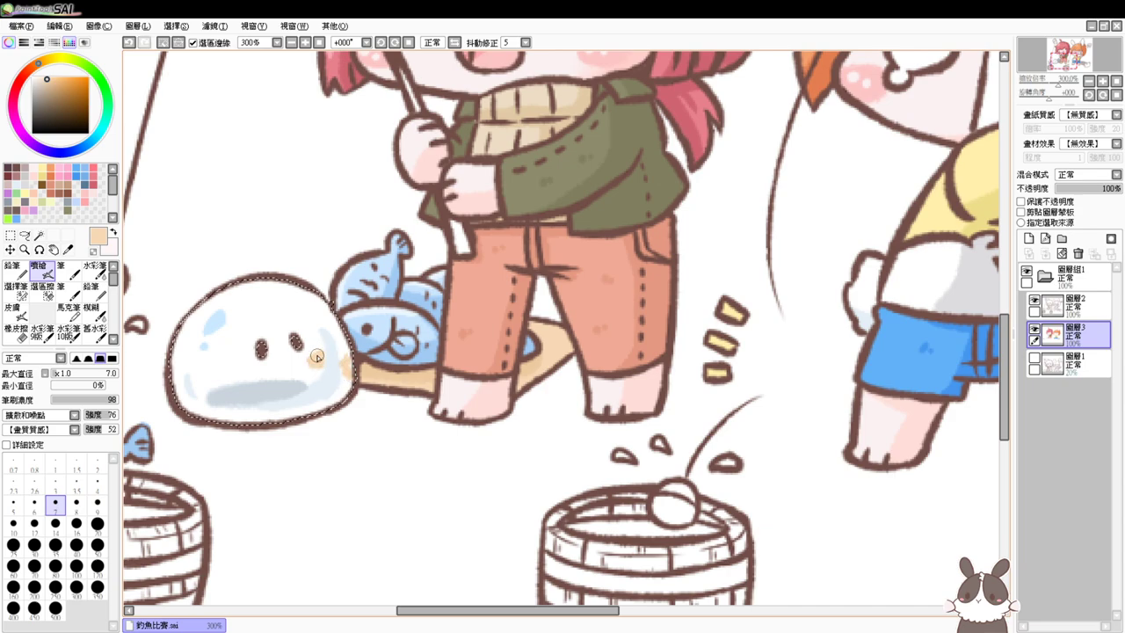
drag(350, 349, 345, 376)
alt+click(367, 322)
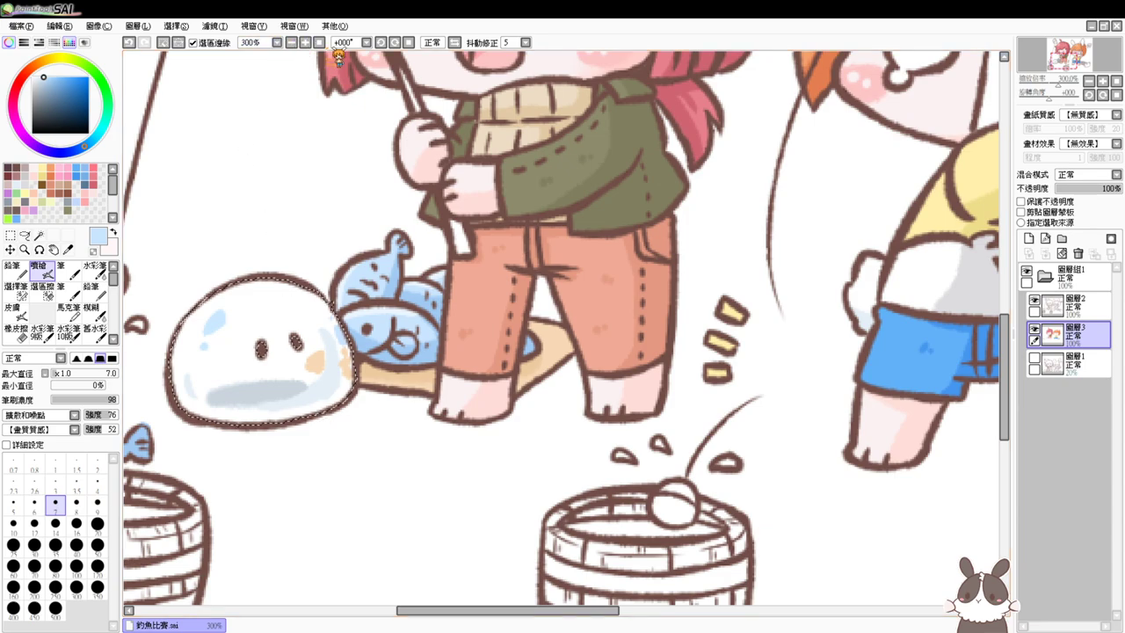
Review the whole illustration at 100% and undo all the shading on the round creature
click(319, 42)
key(ctrl+d)
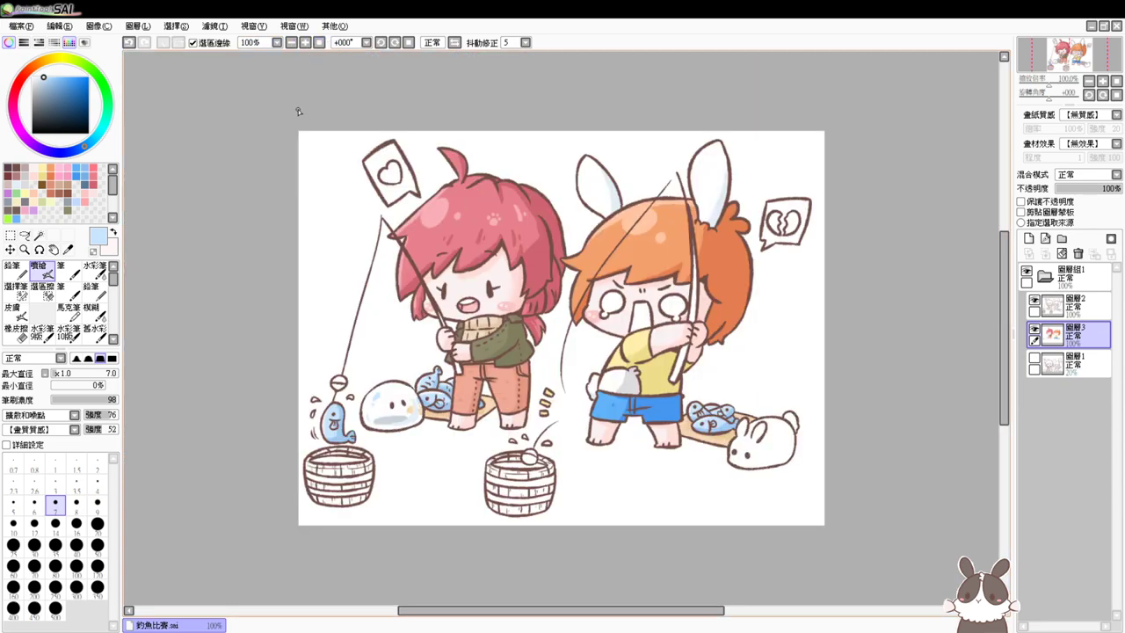
key(ctrl+z)
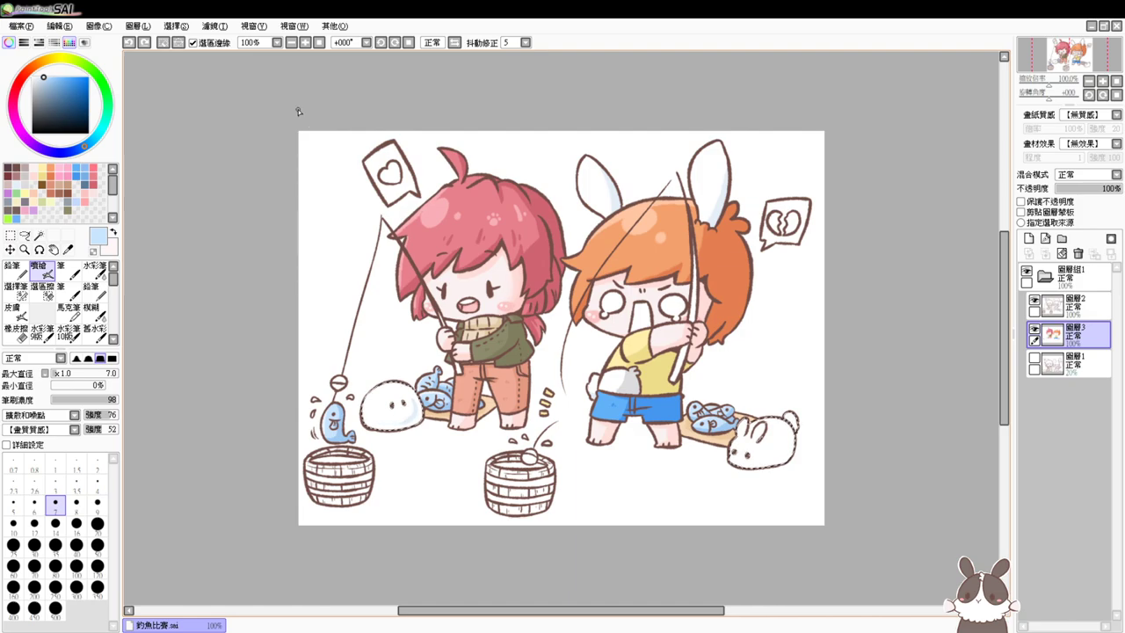
Try a grey-blue shadow on the round creature's lower side and a light blue highlight on its head, using brush size 11
scroll(297, 109, down, 1)
scroll(298, 109, up, 4)
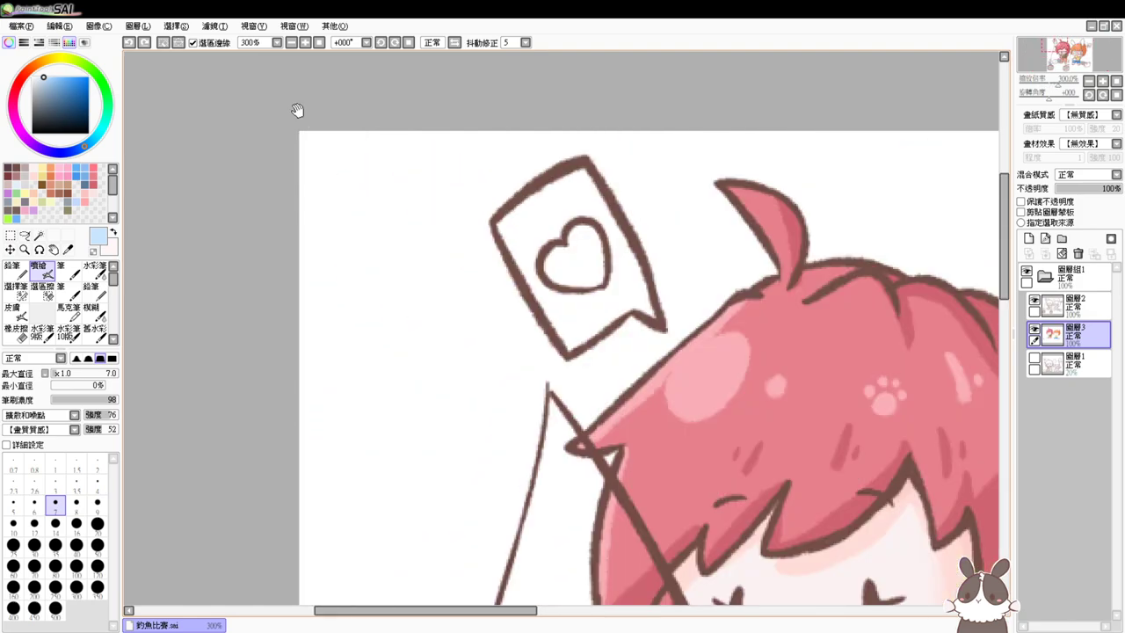
drag(583, 461, 482, 151)
drag(547, 519, 514, 245)
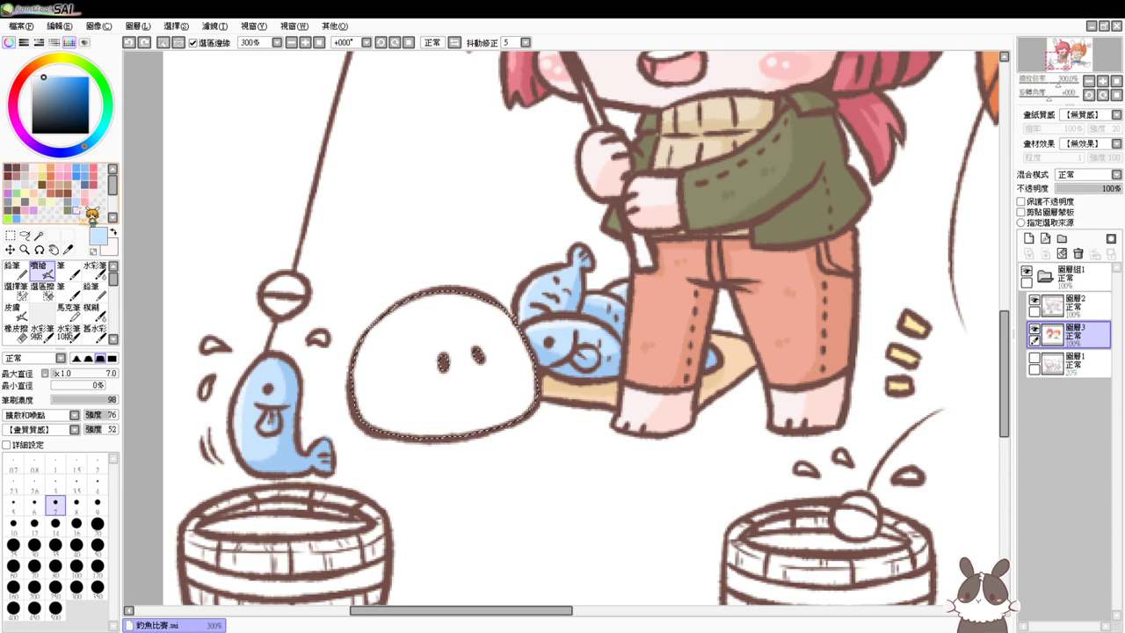
click(17, 185)
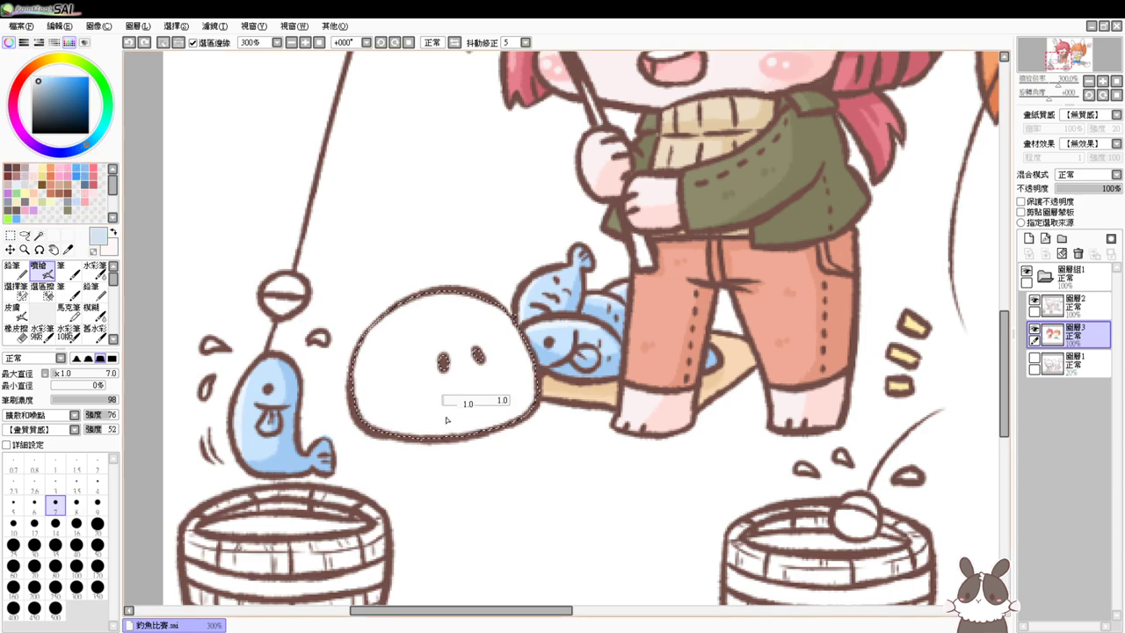
drag(447, 420, 467, 417)
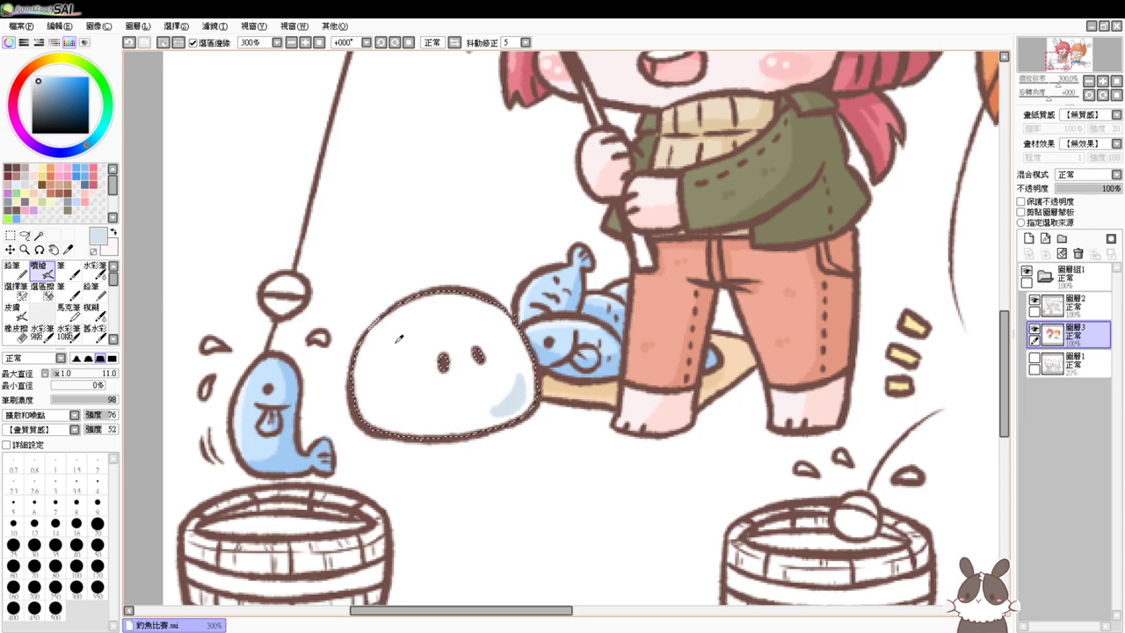
click(77, 200)
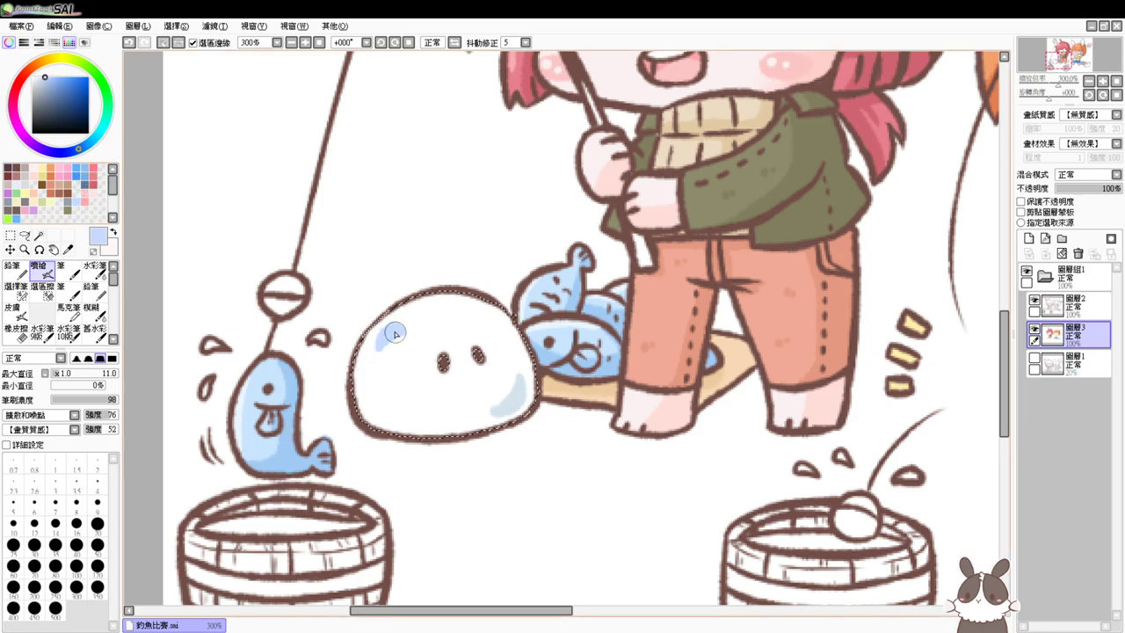
Paint two pink blush marks below the round creature's eyes and cover its blue shadow and highlight with white
click(88, 196)
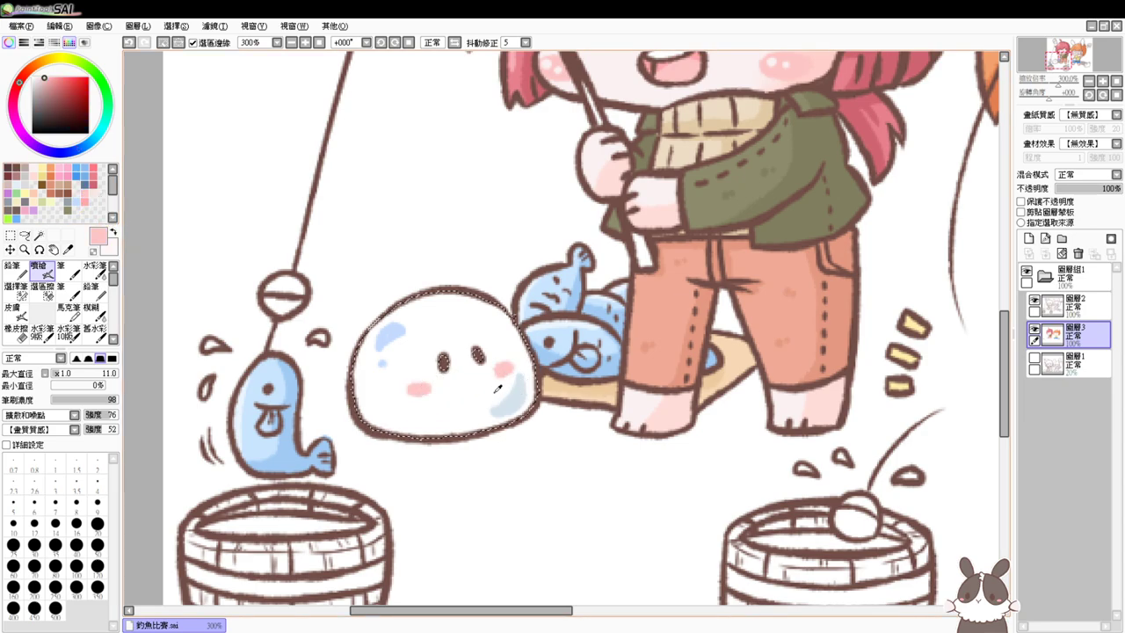
right_click(495, 392)
key(e)
key(b)
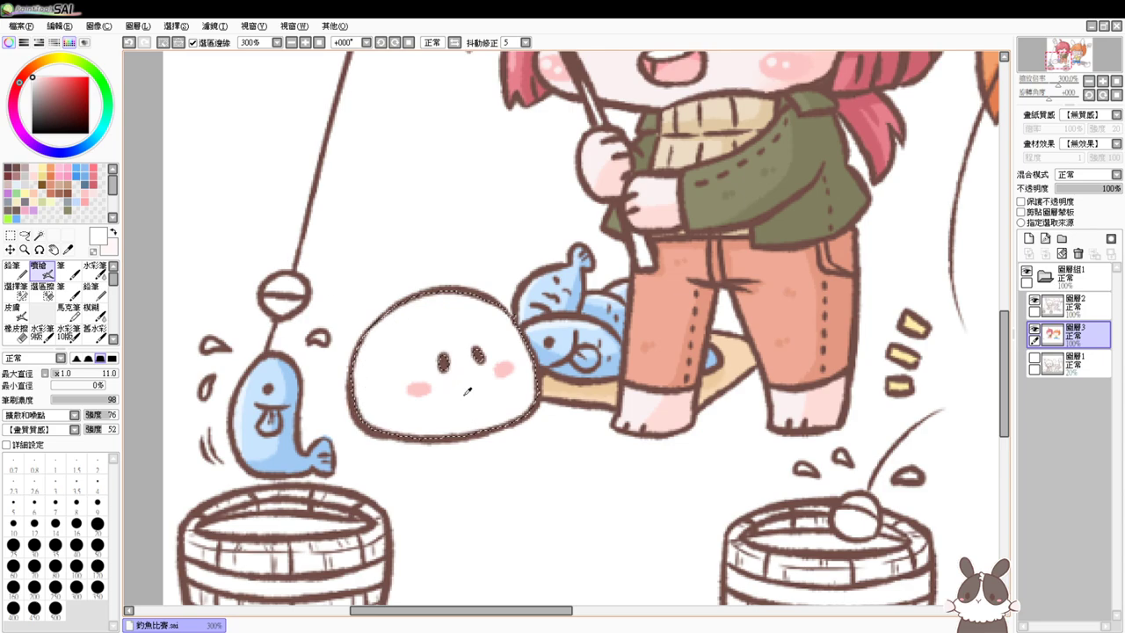
Shade the round creature's side and lower edge with very pale blue and dab small highlights on its upper head
click(85, 201)
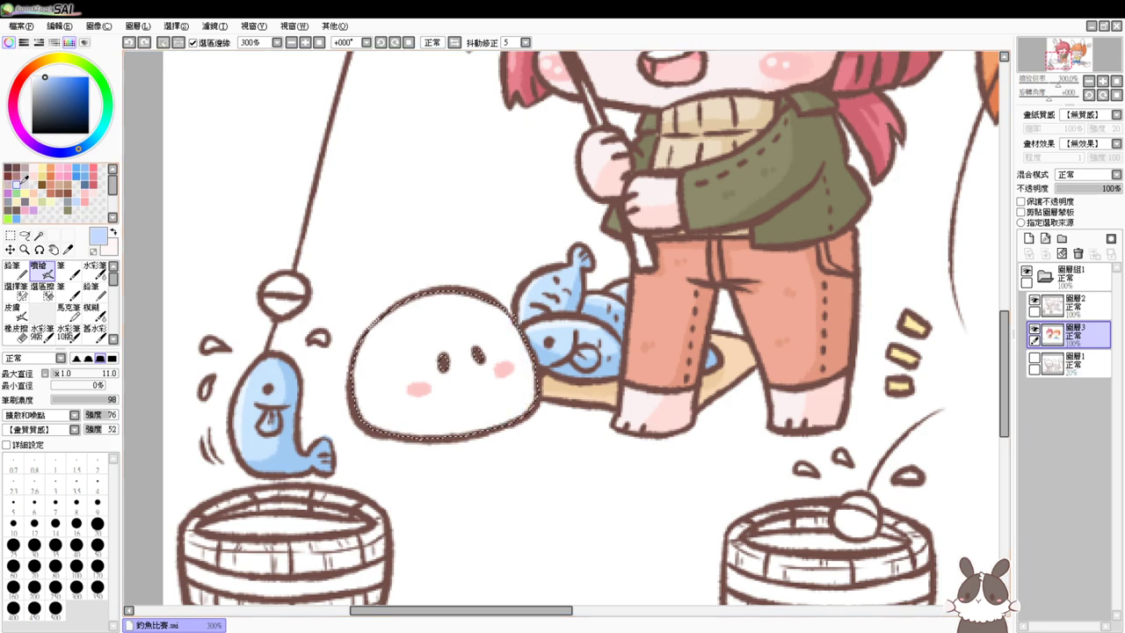
click(24, 201)
drag(506, 318, 529, 358)
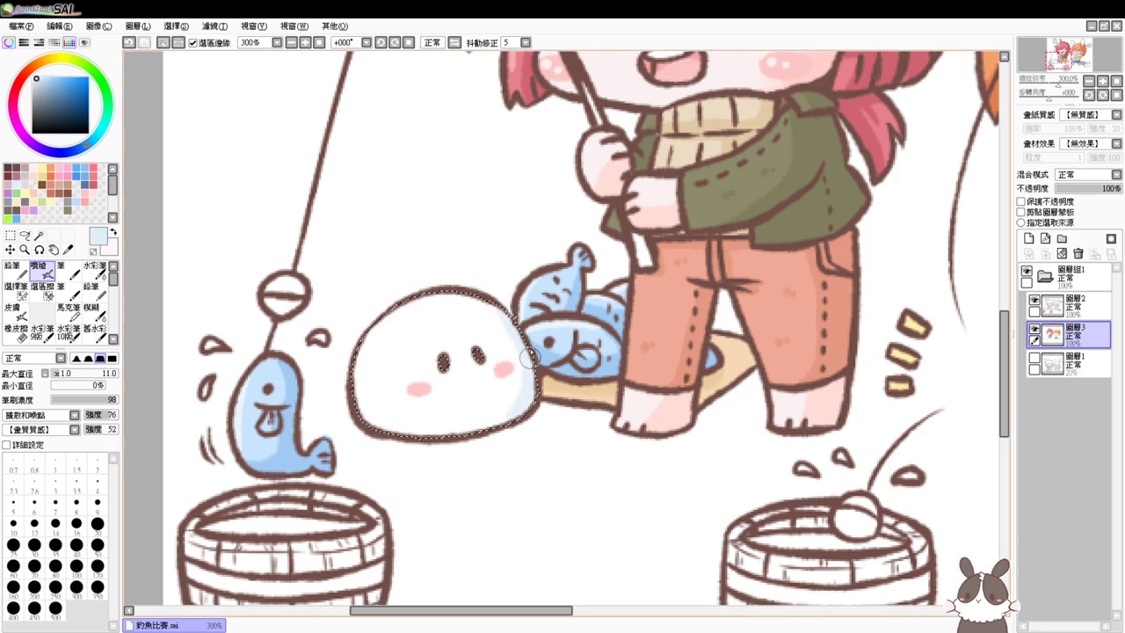
drag(523, 398, 442, 434)
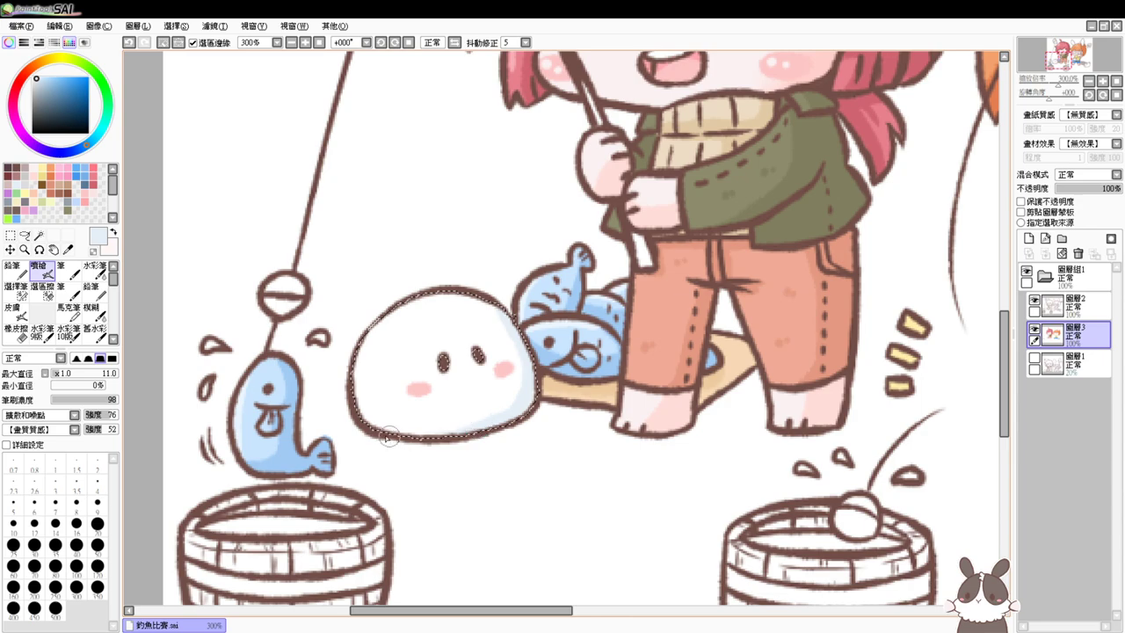
drag(395, 323, 392, 326)
click(381, 343)
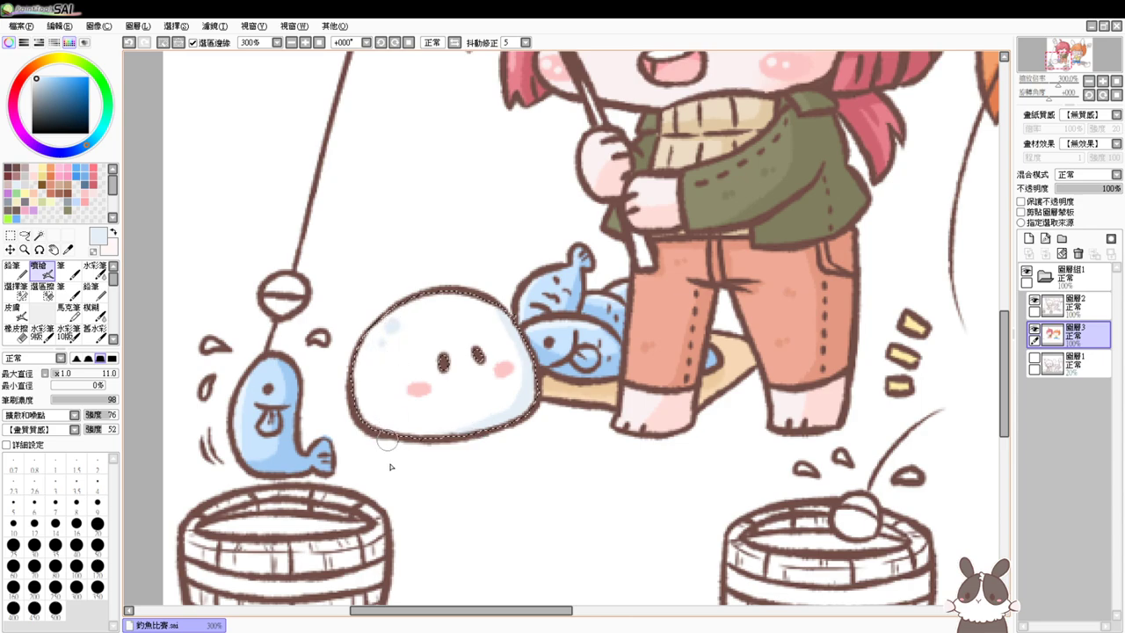
Select the white bunny's body and tail and shade its back, tail and lower edge with very pale blue
key(ctrl+d)
drag(748, 464, 455, 361)
drag(827, 433, 453, 358)
drag(781, 410, 582, 434)
key(w)
click(673, 366)
click(775, 250)
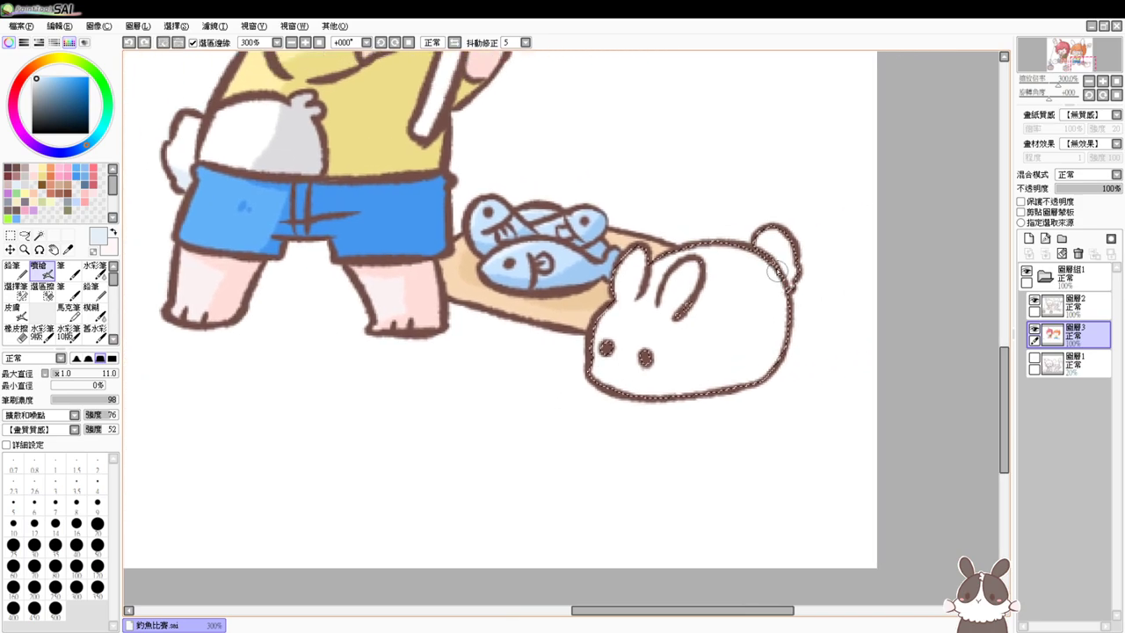
mouse_move(777, 273)
mouse_down()
mouse_move(752, 365)
mouse_move(777, 305)
mouse_move(761, 372)
mouse_up()
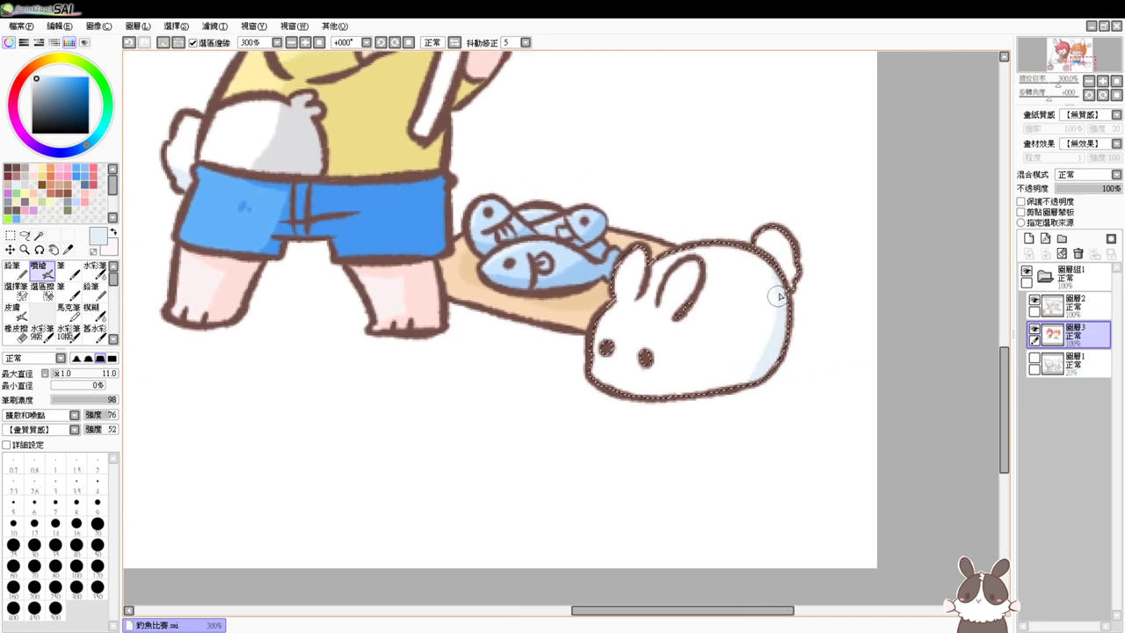
mouse_move(780, 296)
mouse_down()
mouse_move(769, 339)
mouse_move(676, 400)
mouse_move(600, 373)
mouse_move(761, 375)
mouse_up()
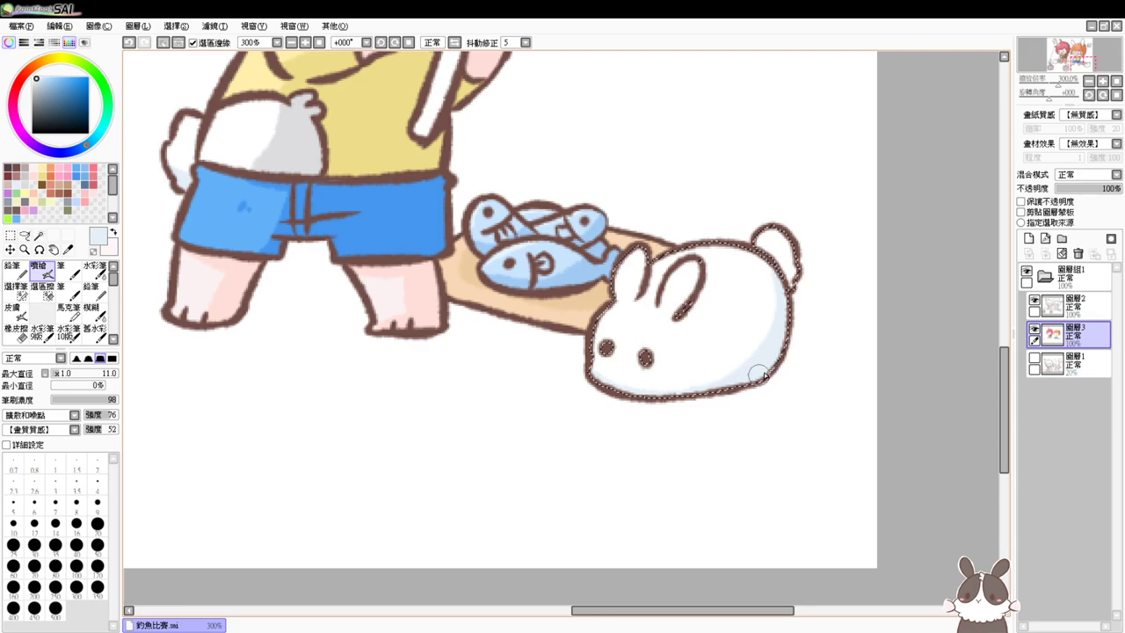
mouse_move(787, 260)
mouse_down()
mouse_move(783, 235)
mouse_move(795, 267)
mouse_up()
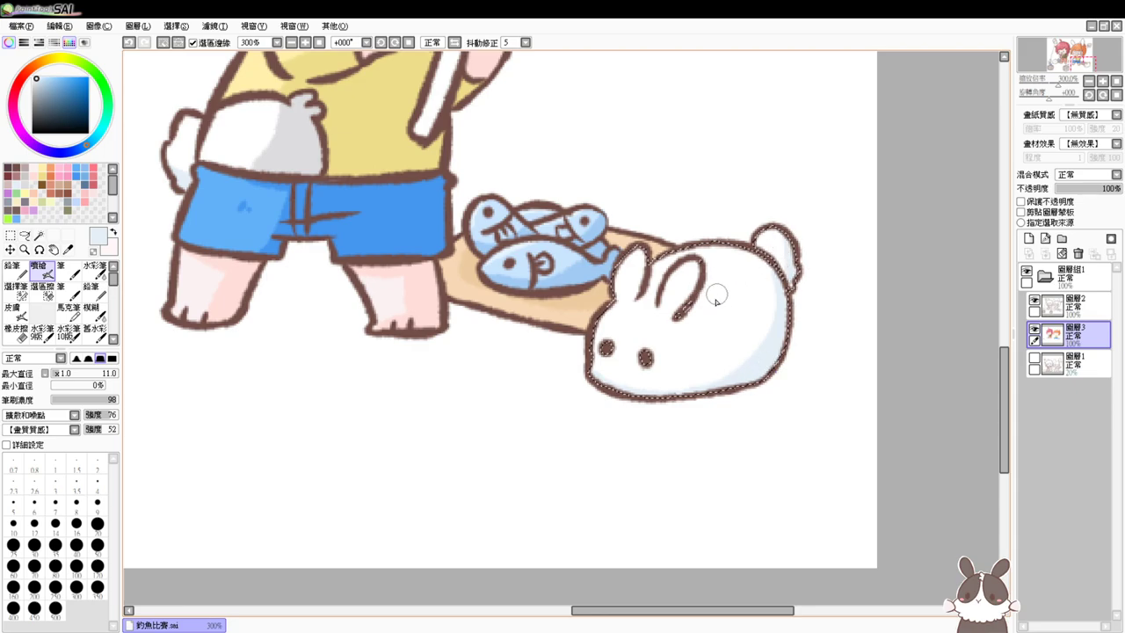
mouse_move(702, 354)
mouse_down()
mouse_move(772, 280)
mouse_move(766, 317)
mouse_move(771, 302)
mouse_move(712, 347)
mouse_move(711, 375)
mouse_move(740, 344)
mouse_up()
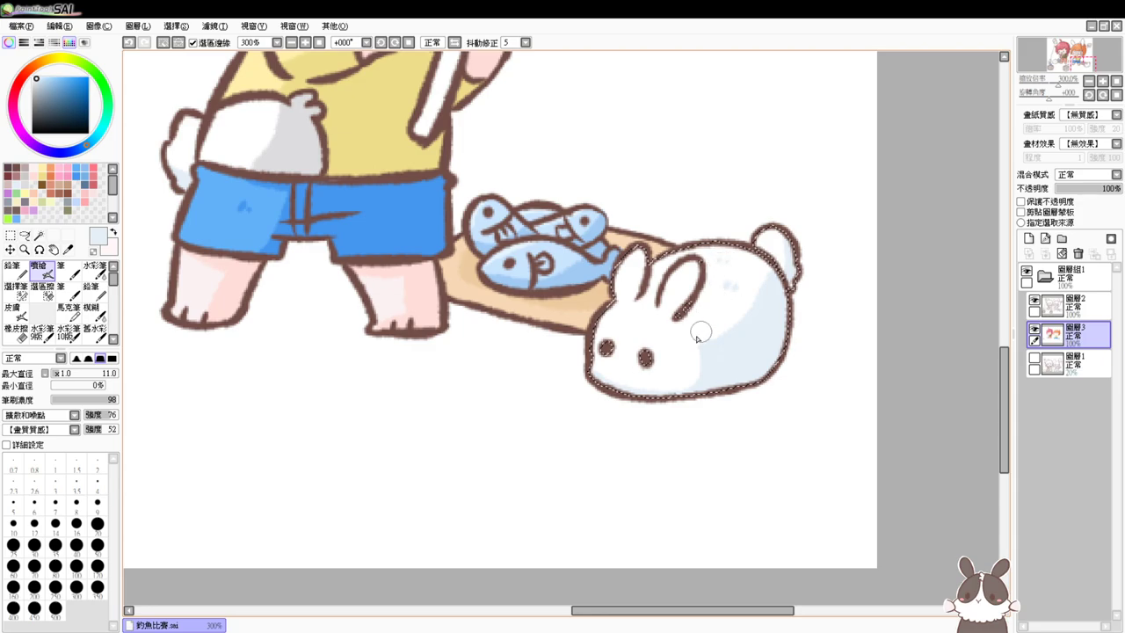
Dab small whitish highlight dots over the pale blue shadow on the bunny's side
right_click(740, 321)
drag(746, 331, 749, 334)
drag(755, 332, 730, 361)
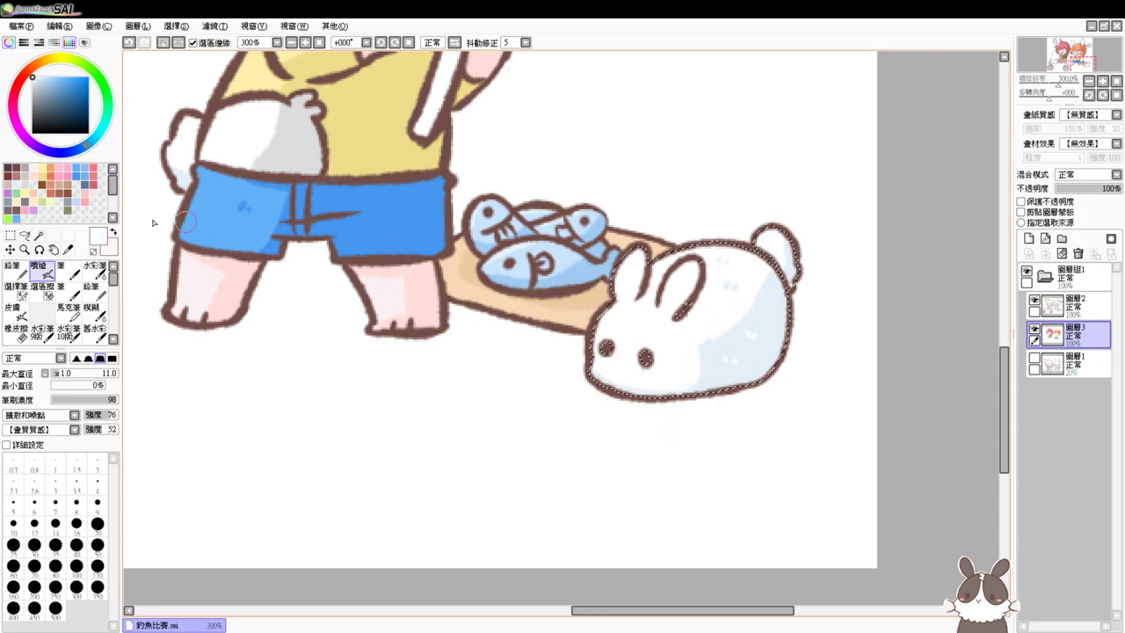
Paint two pink blush marks below the bunny's eyes, redoing the first placement, and clear the selection
click(84, 194)
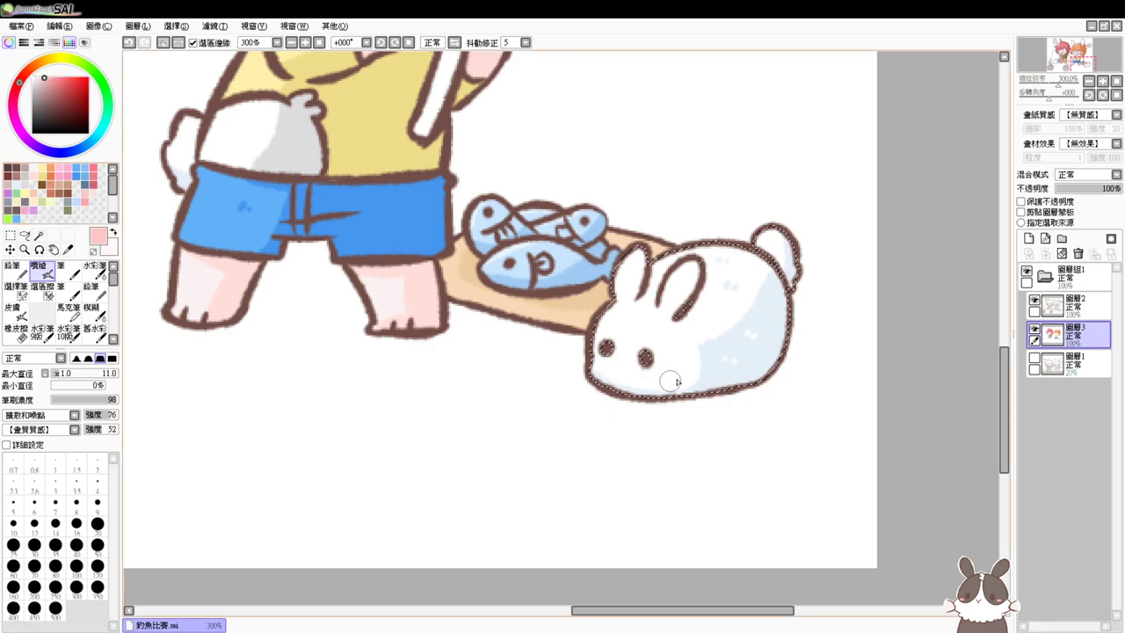
drag(668, 380, 675, 380)
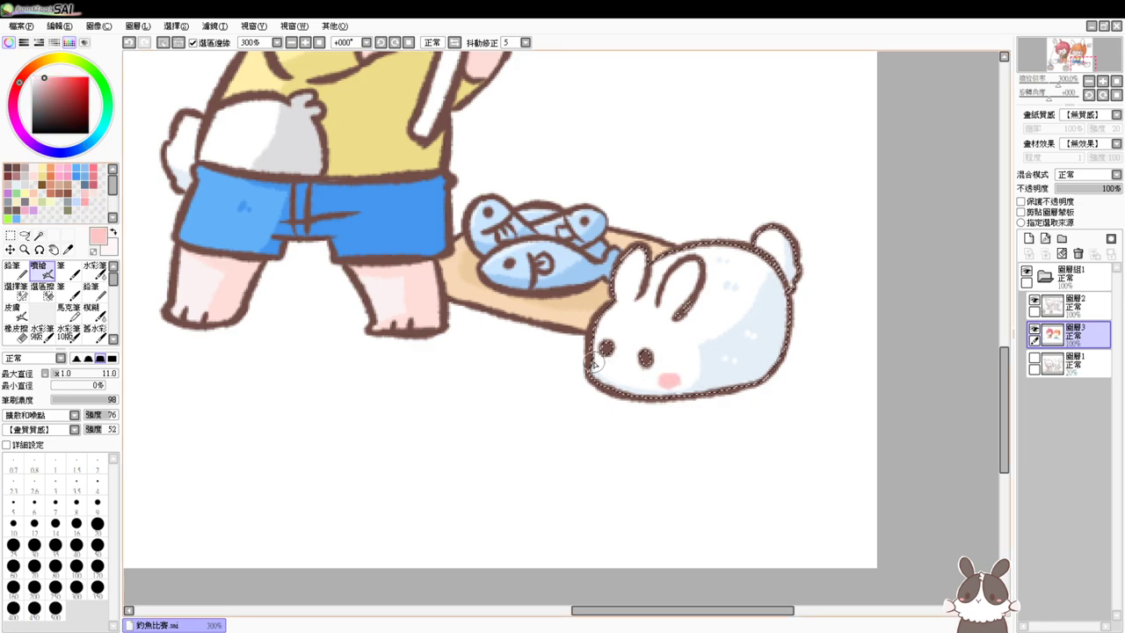
mouse_move(597, 360)
mouse_down()
mouse_move(602, 409)
mouse_move(659, 372)
mouse_up()
key(ctrl+z)
key(ctrl+z)
key(ctrl+d)
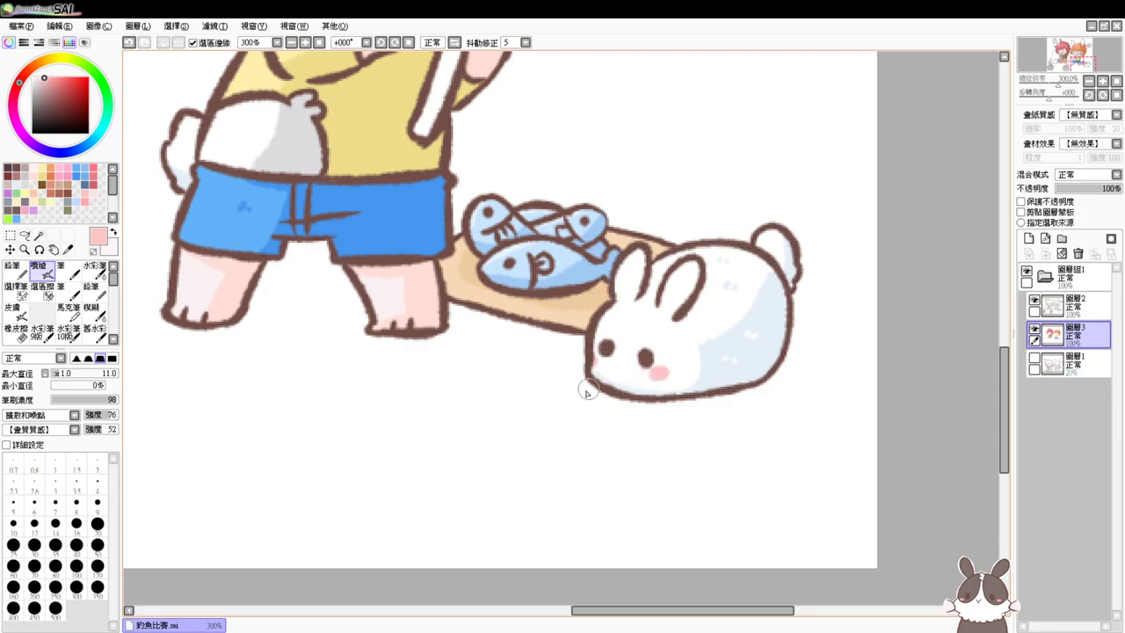
Select the areas around the hearts in both speech bubbles, fill them with white and clear the selection
key(Home)
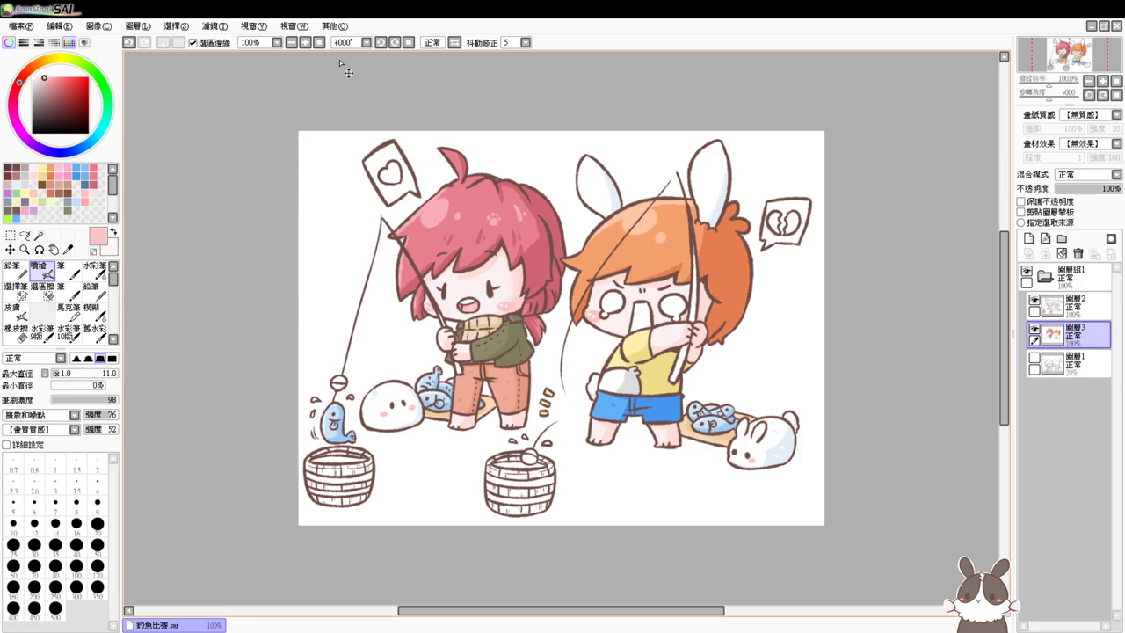
scroll(339, 60, up, 2)
drag(623, 391, 447, 373)
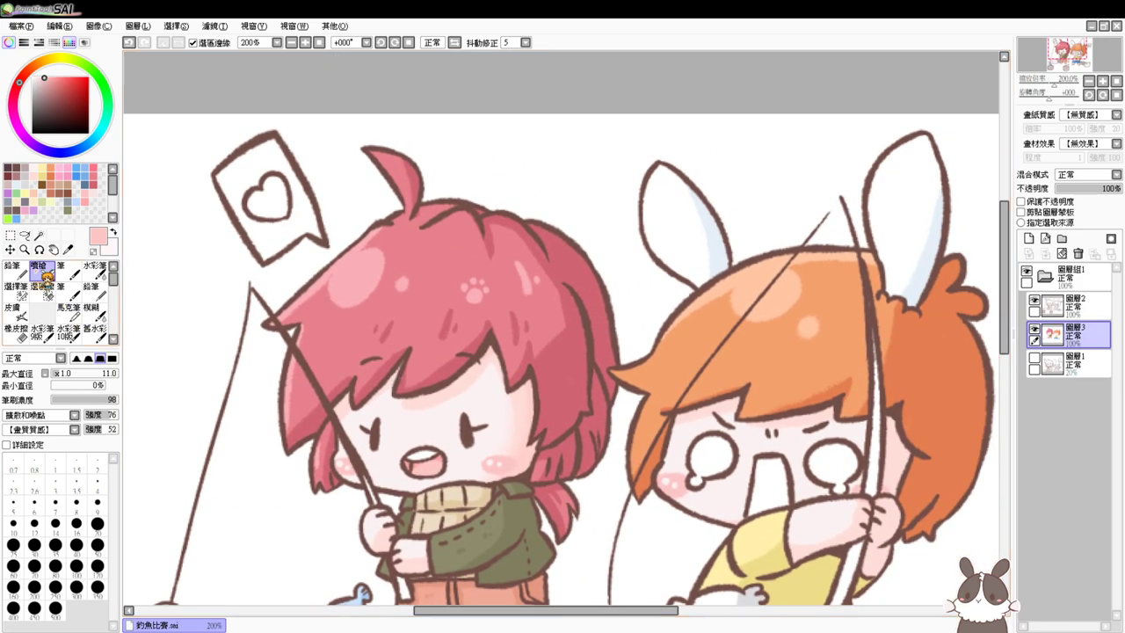
click(39, 236)
click(320, 223)
drag(689, 320, 471, 324)
click(848, 274)
drag(429, 292, 644, 336)
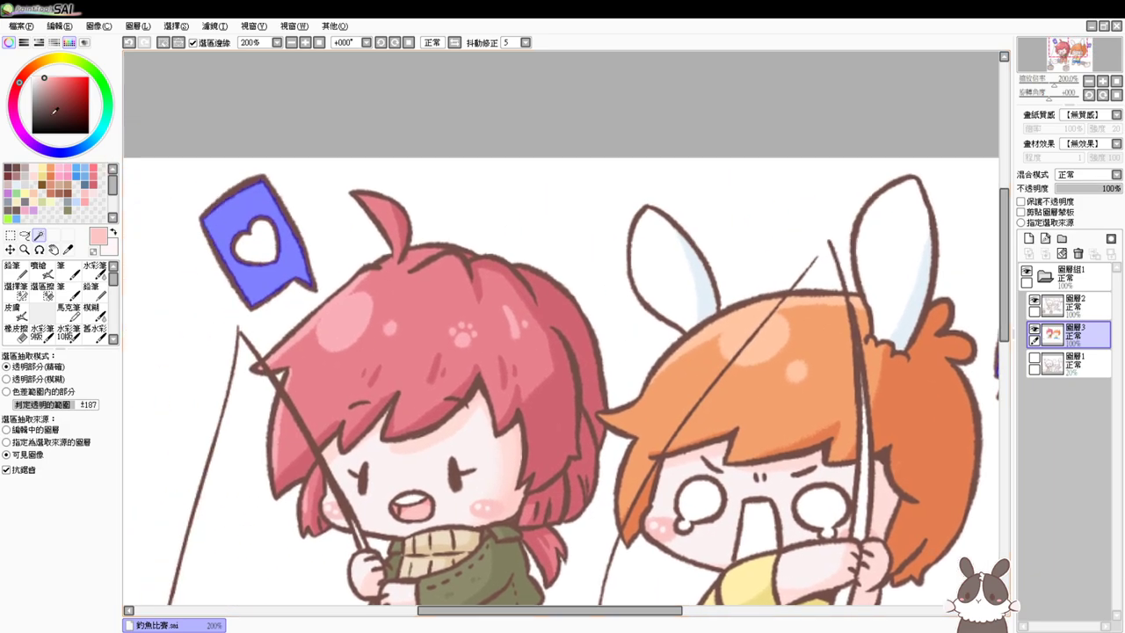
click(33, 78)
key(ctrl+d)
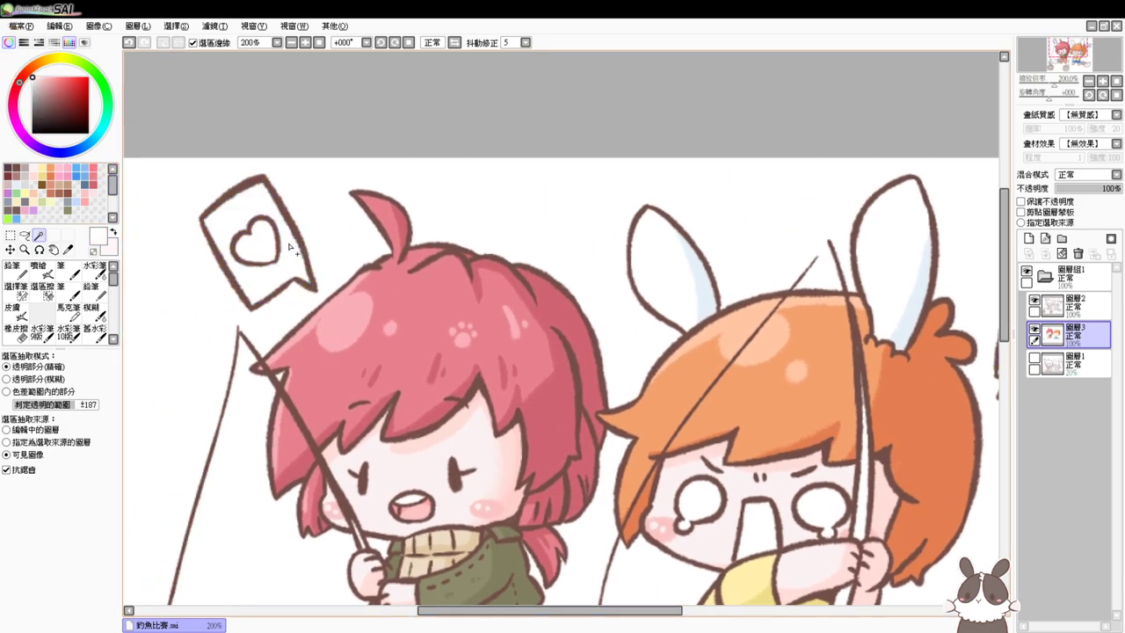
Fill the heart and both halves of the broken heart in the speech bubbles with pinkish red
click(256, 242)
drag(644, 339, 530, 357)
click(902, 362)
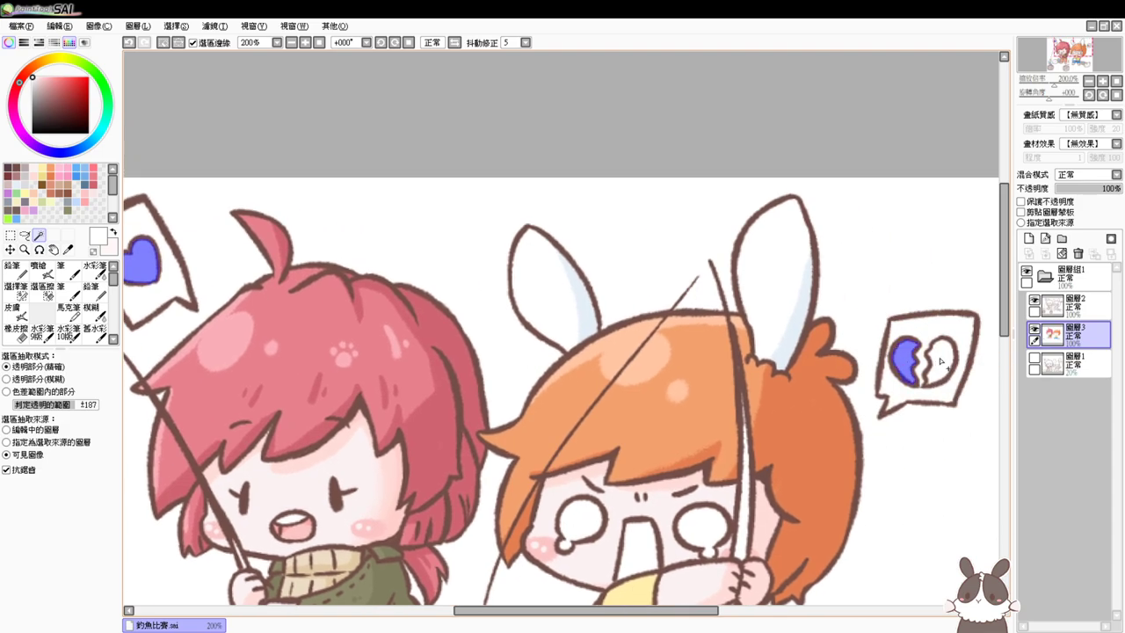
click(939, 360)
click(94, 169)
key(ctrl+f)
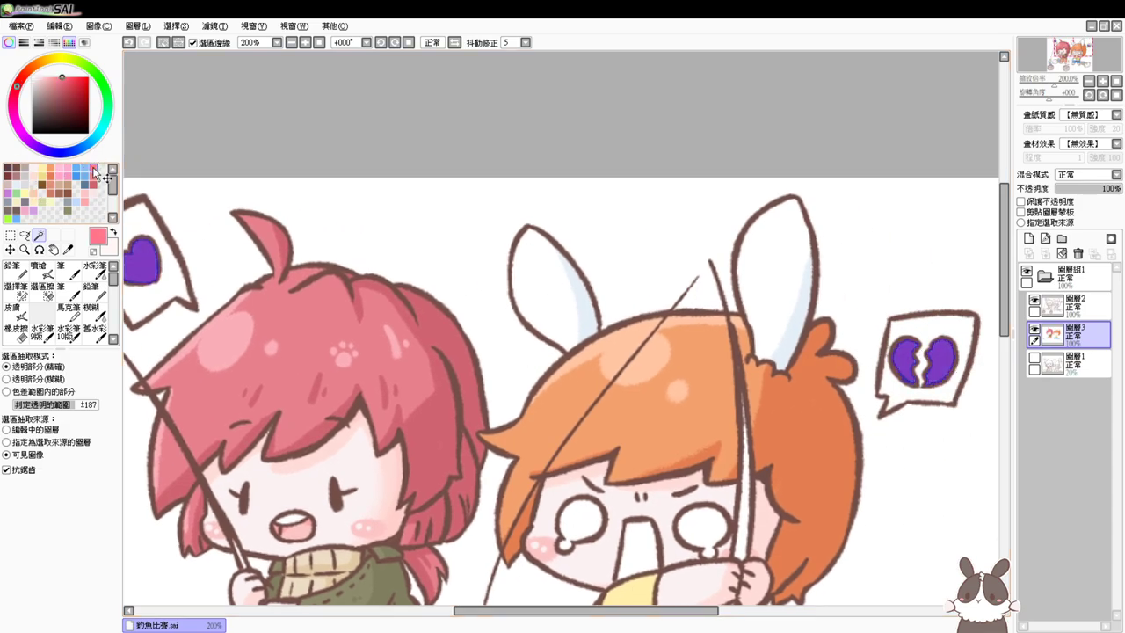
key(ctrl+d)
Fill the upper halves of the two fishing floats with the same pinkish red
drag(648, 524, 761, 365)
drag(757, 501, 753, 340)
drag(757, 393, 865, 274)
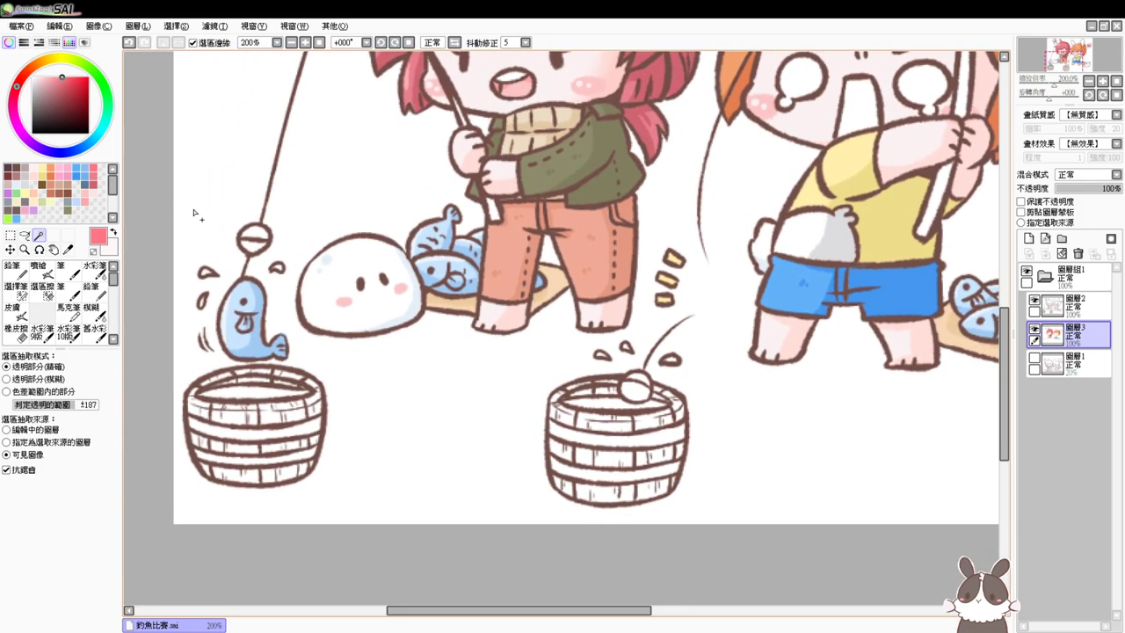
click(252, 232)
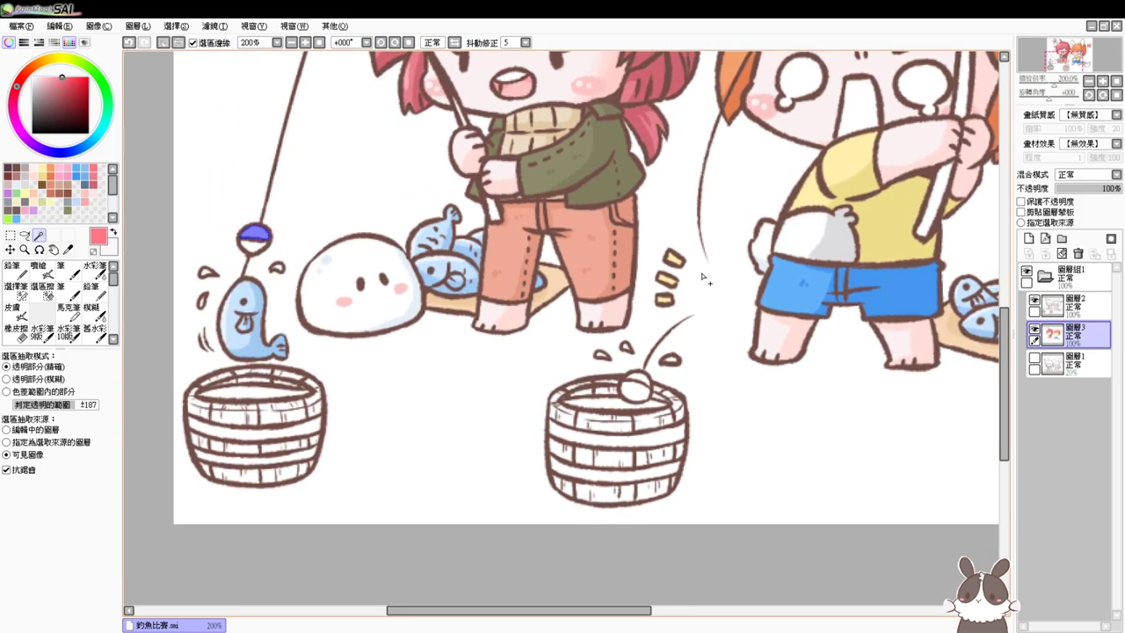
key(ctrl+f)
key(ctrl+d)
Restore the selection of the floats' upper halves and shade them with a slightly darker red using the airbrush
click(635, 392)
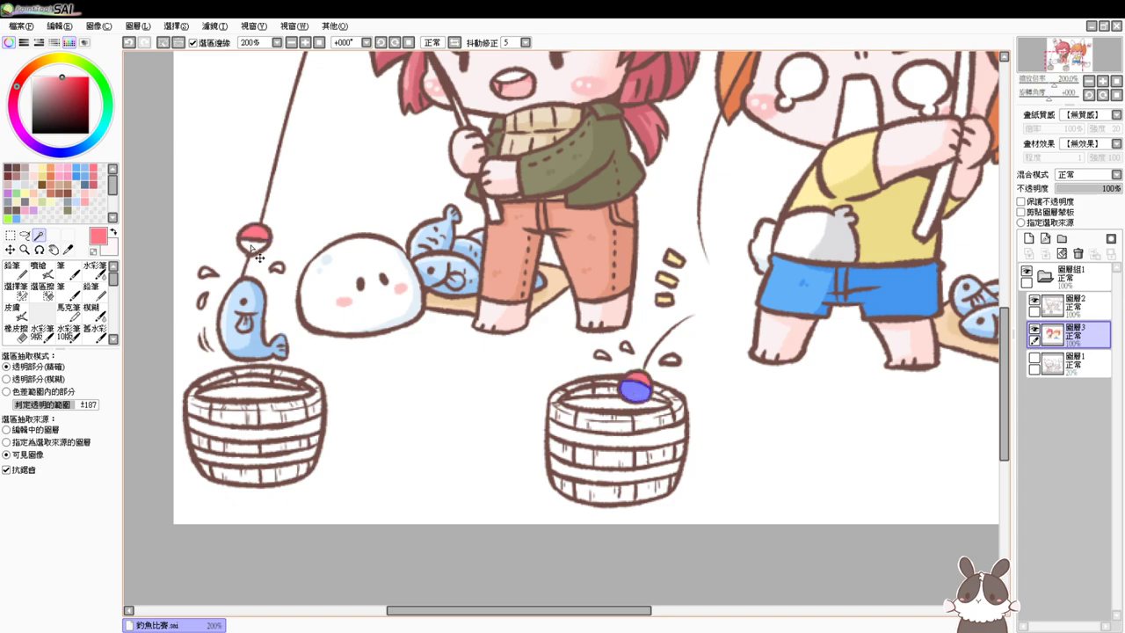
key(ctrl+d)
key(ctrl+z)
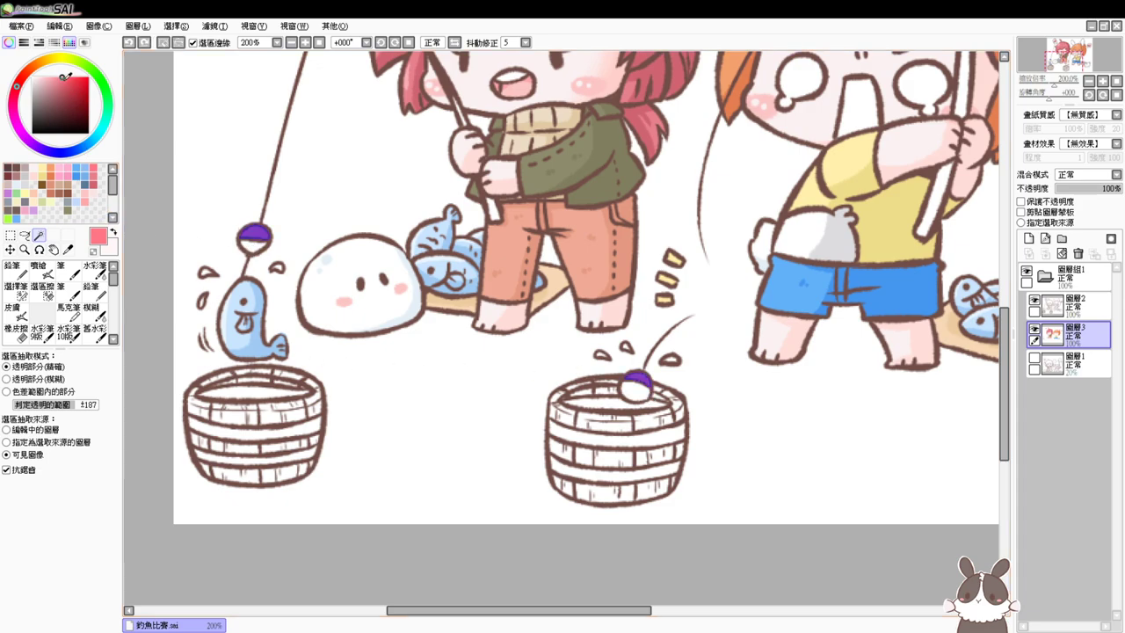
click(38, 265)
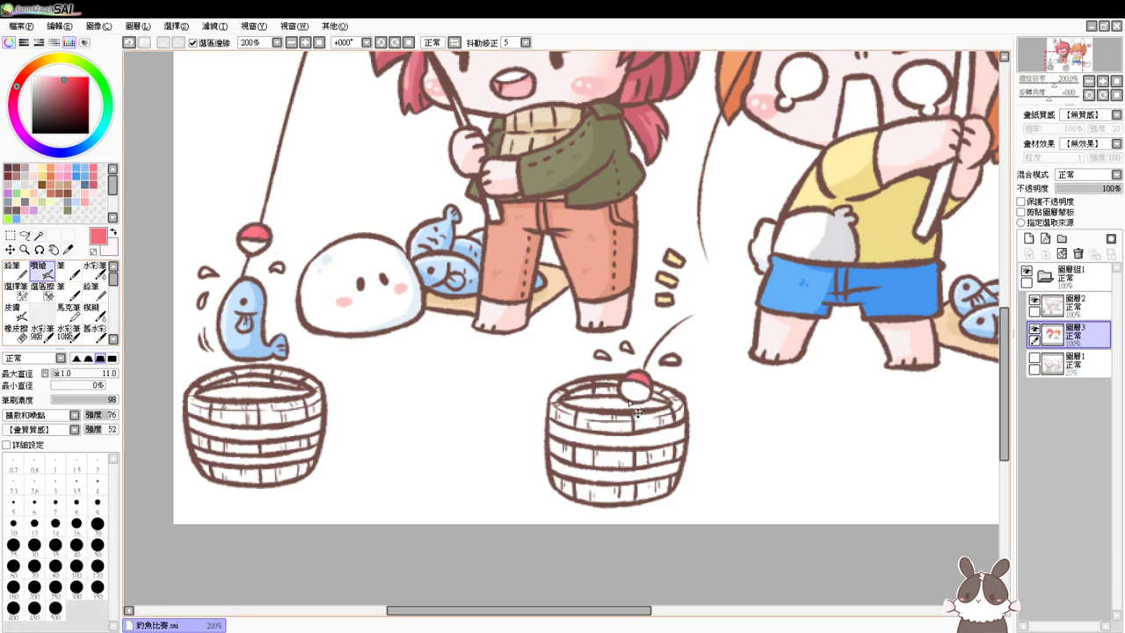
Select the lower halves of both fishing floats and shade them with very pale blue, using airbrush size 10
click(39, 235)
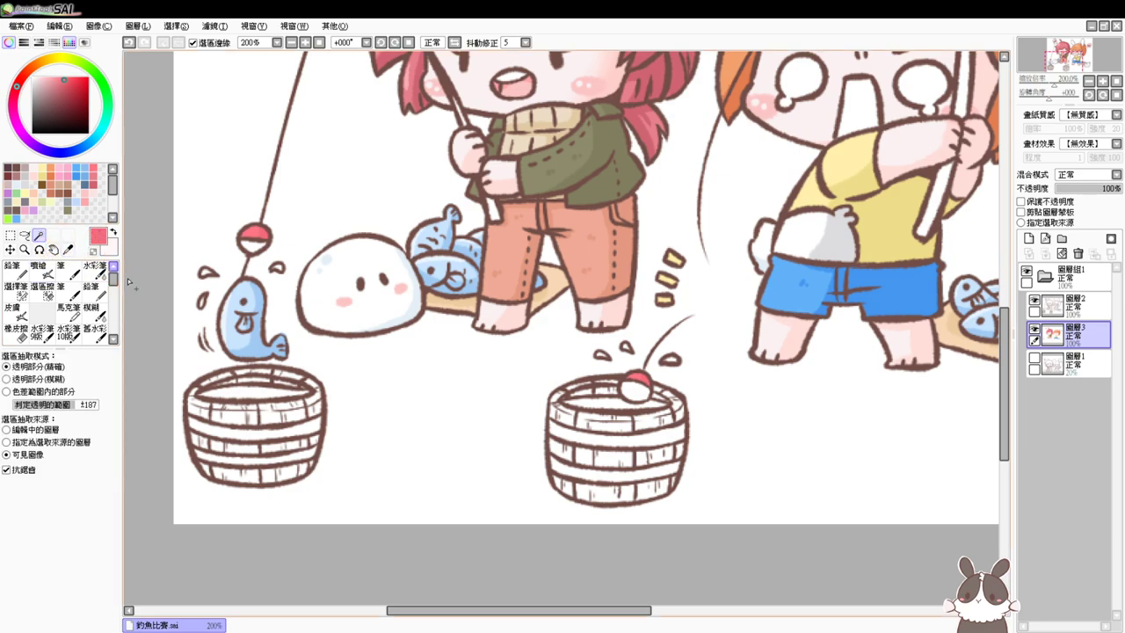
click(250, 247)
click(639, 392)
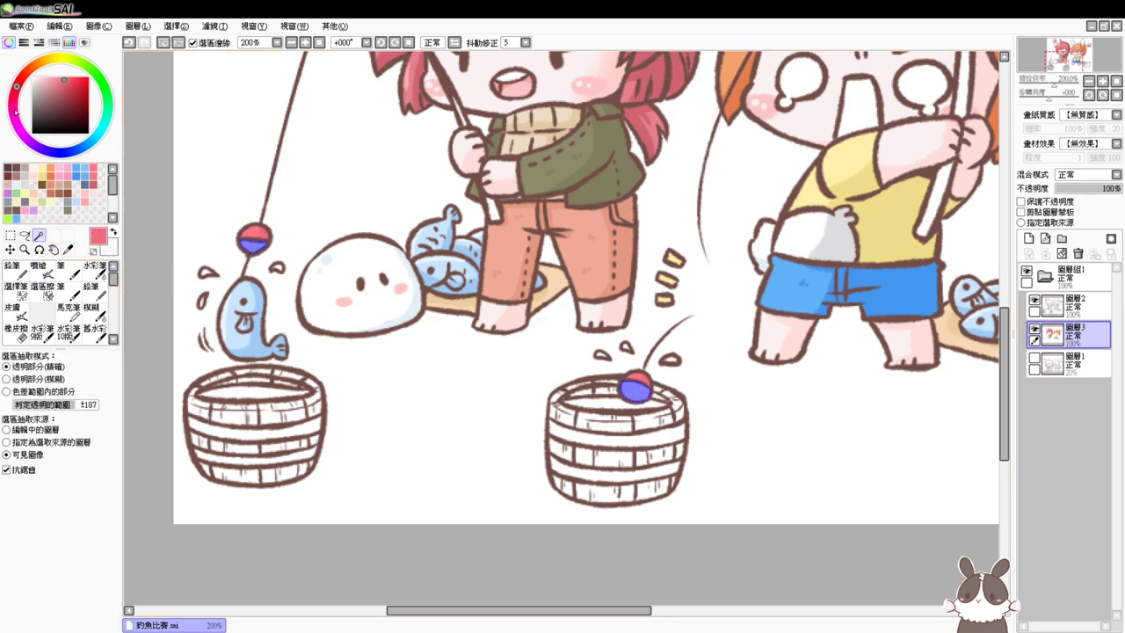
click(27, 174)
click(39, 269)
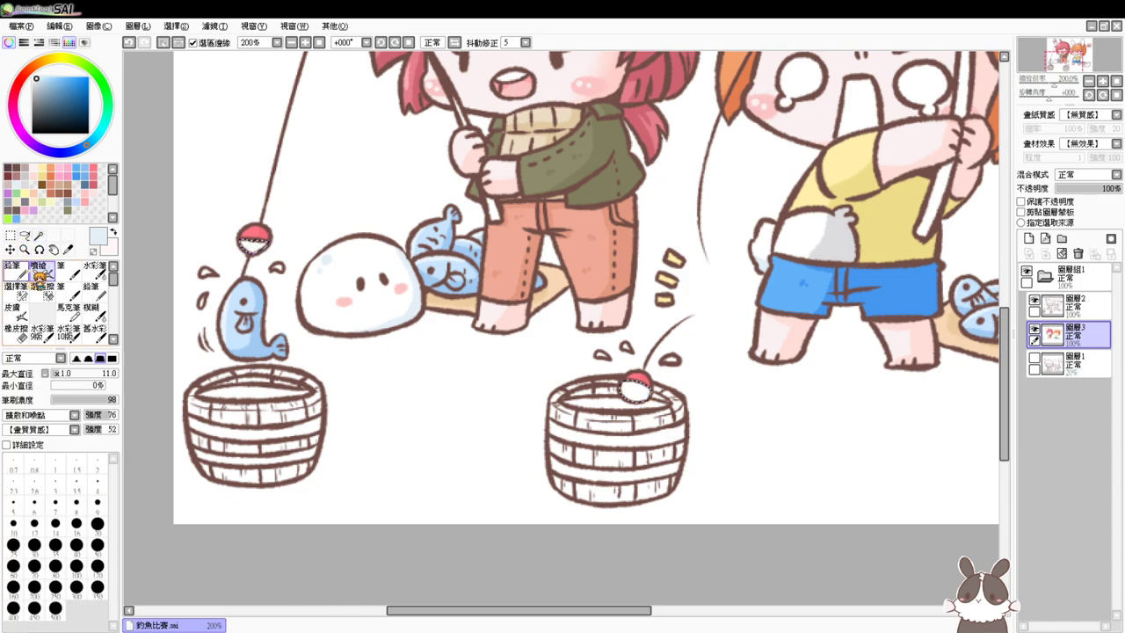
click(13, 523)
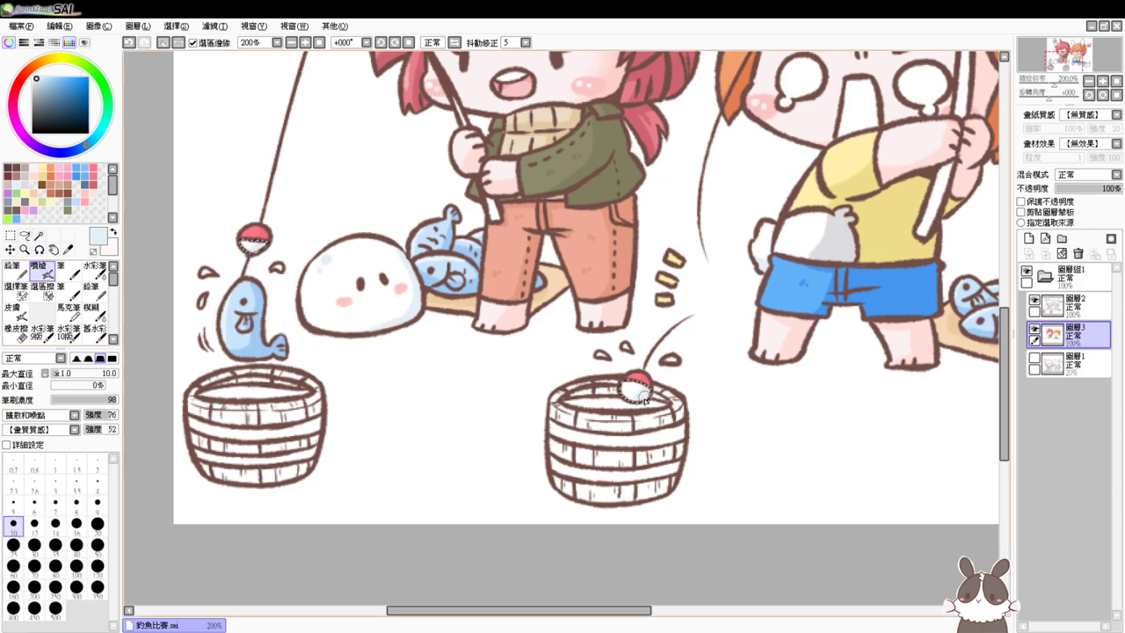
key(ctrl+d)
Select the two hoops on each wooden bucket and fill all four with grey-blue
scroll(629, 427, up, 2)
drag(463, 511, 711, 371)
click(39, 236)
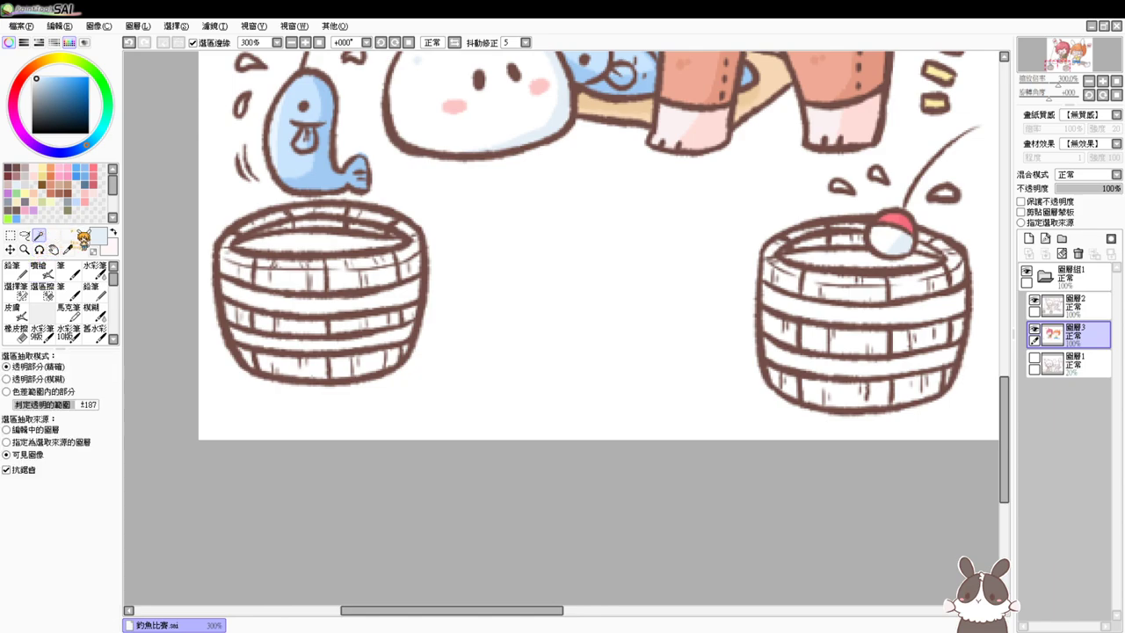
click(285, 297)
click(319, 342)
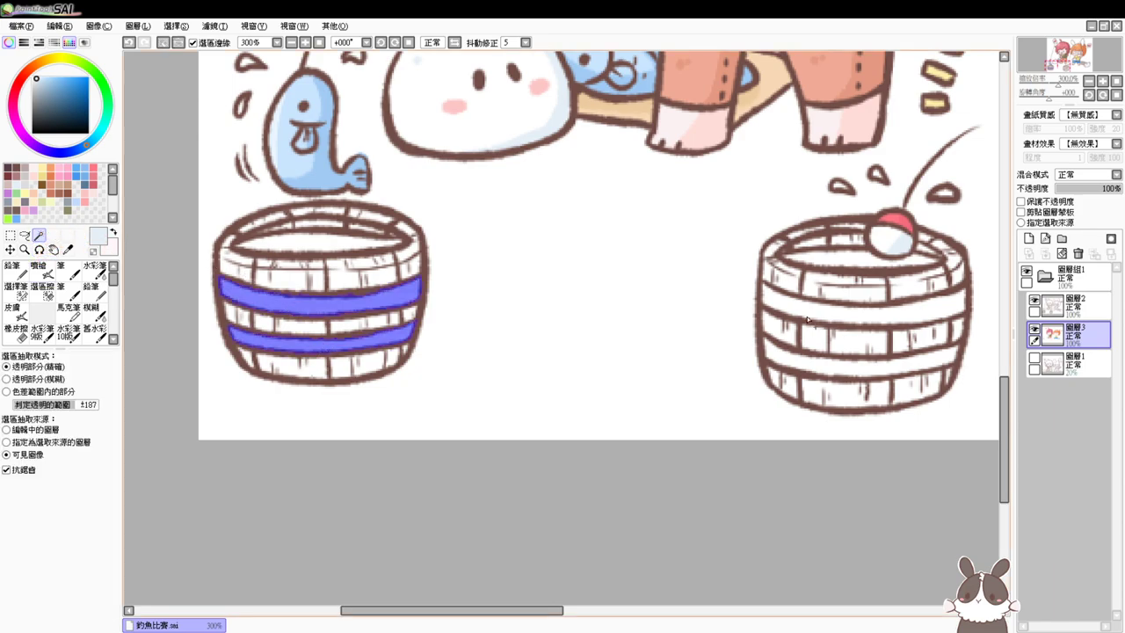
click(829, 320)
click(826, 371)
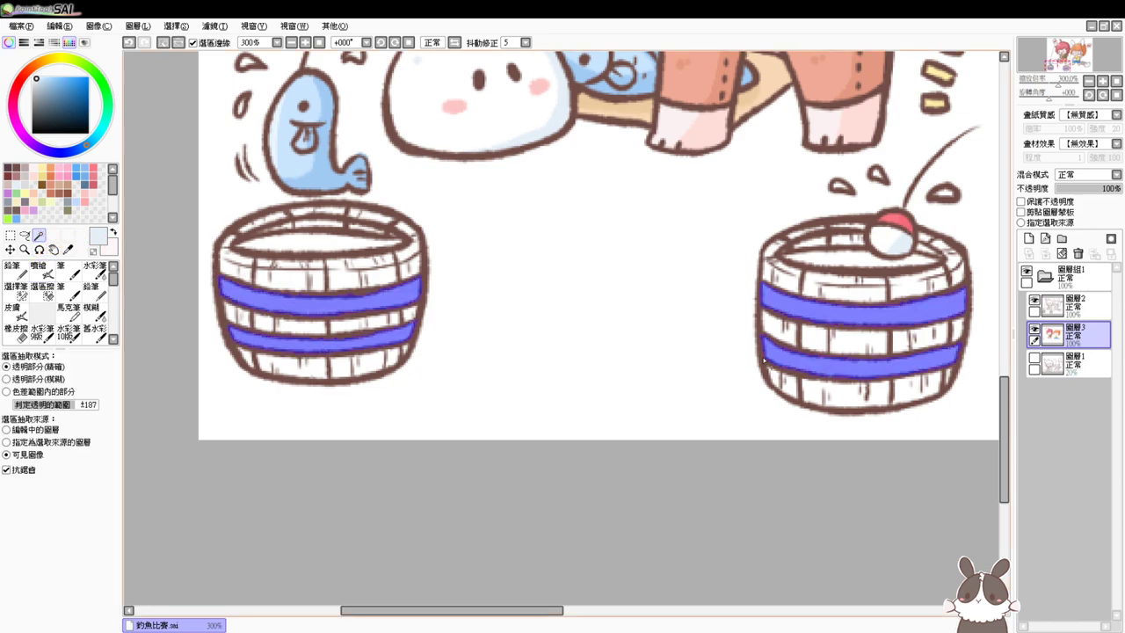
click(8, 202)
key(ctrl+f)
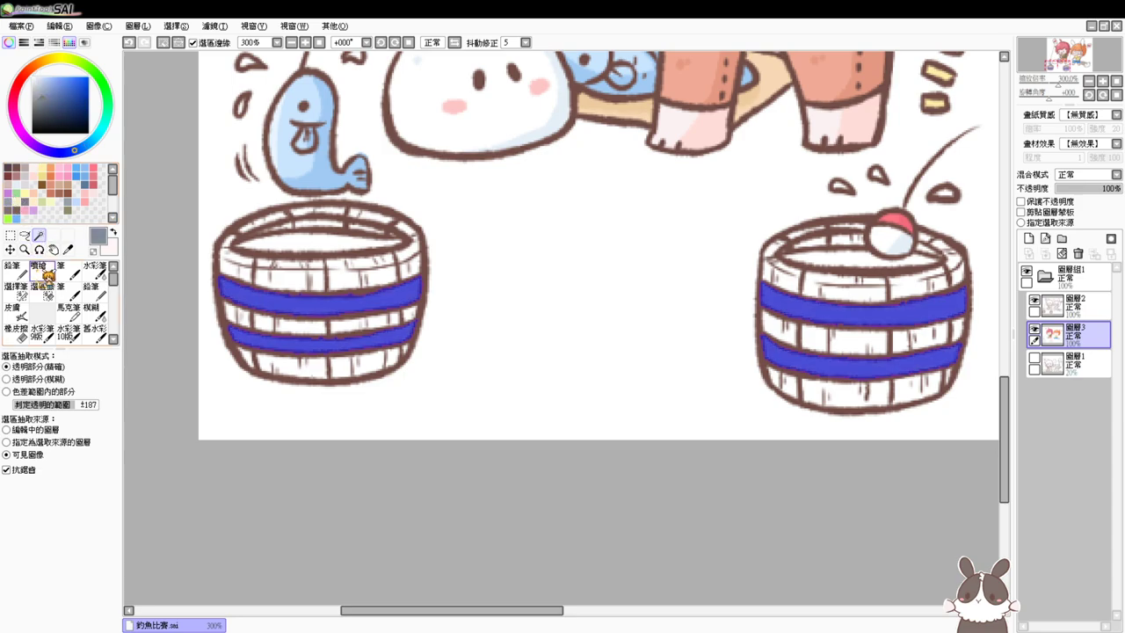
Shade vertical darker grey-blue patches across the left bucket's hoops with airbrush size 6
click(38, 270)
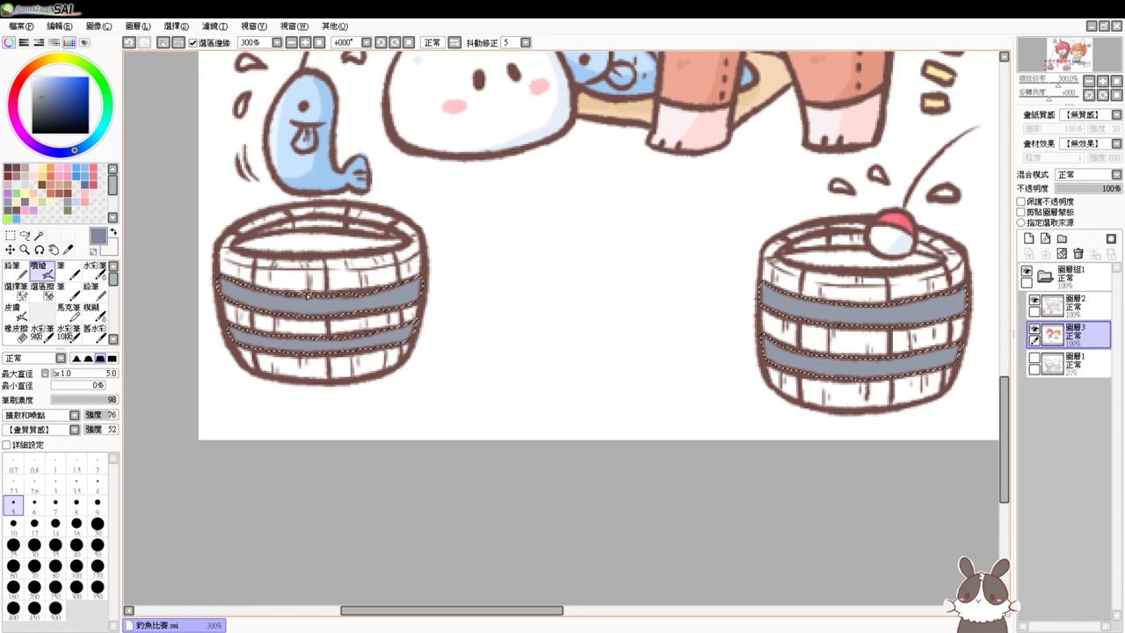
key(bracketright)
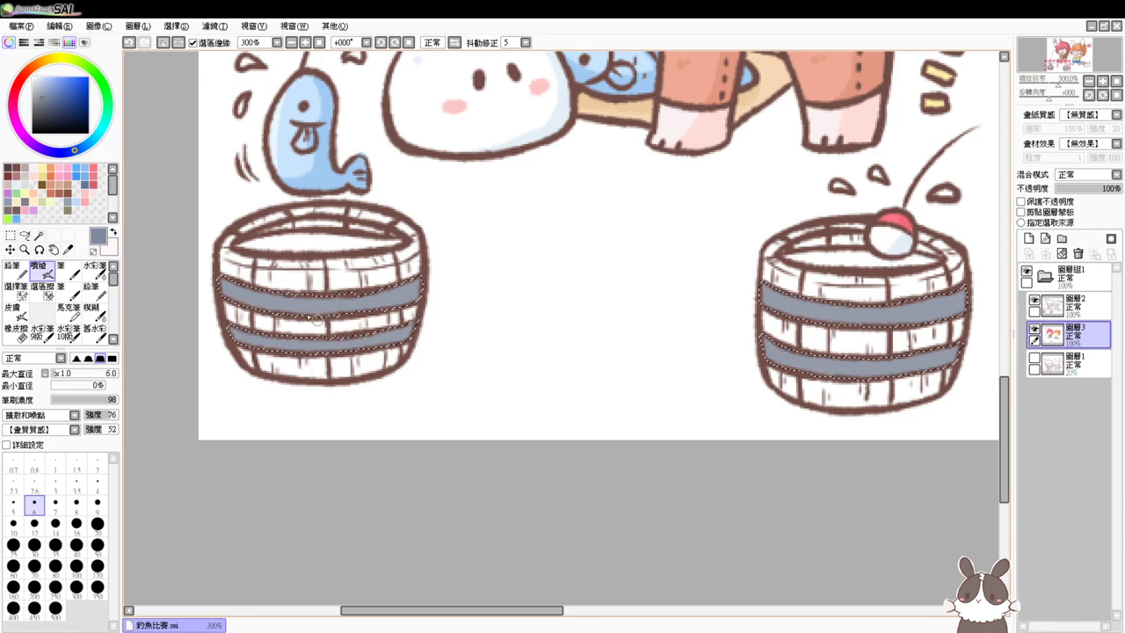
mouse_move(276, 296)
mouse_down()
mouse_move(311, 354)
mouse_move(336, 291)
mouse_move(346, 349)
mouse_move(351, 321)
mouse_move(372, 307)
mouse_move(403, 318)
mouse_move(402, 286)
mouse_up()
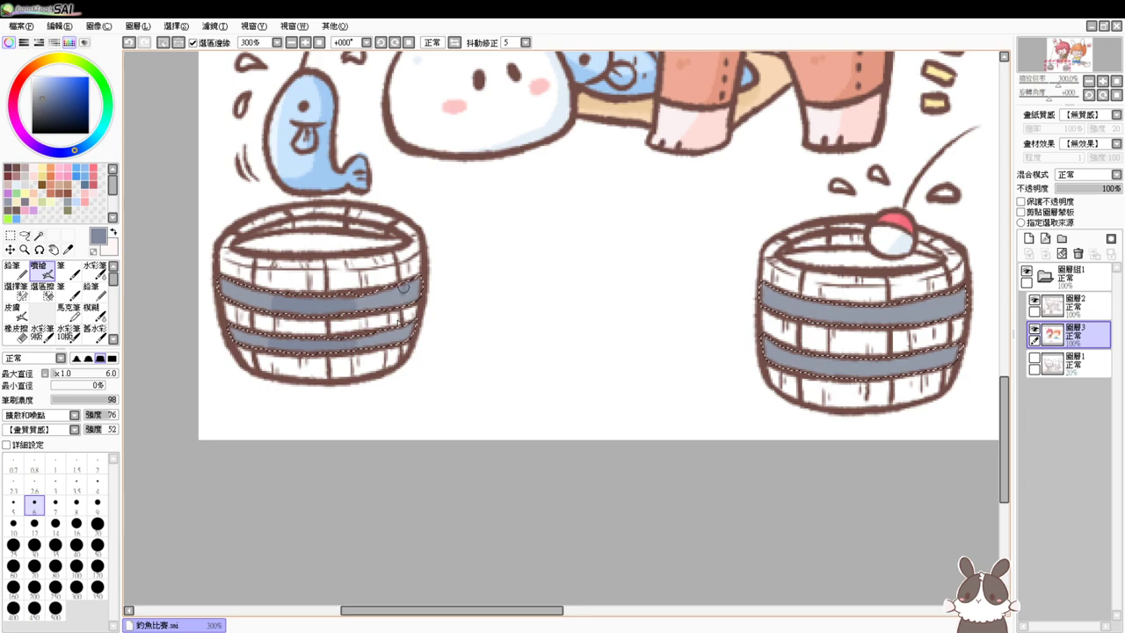
drag(393, 336, 398, 336)
drag(250, 292, 266, 346)
Shade vertical darker grey-blue patches across the right bucket's hoops, enlarging the airbrush to 12, and clear the selection
drag(798, 315, 796, 290)
drag(794, 357, 792, 374)
mouse_move(791, 298)
mouse_down()
mouse_move(804, 316)
mouse_move(812, 303)
mouse_move(851, 299)
mouse_up()
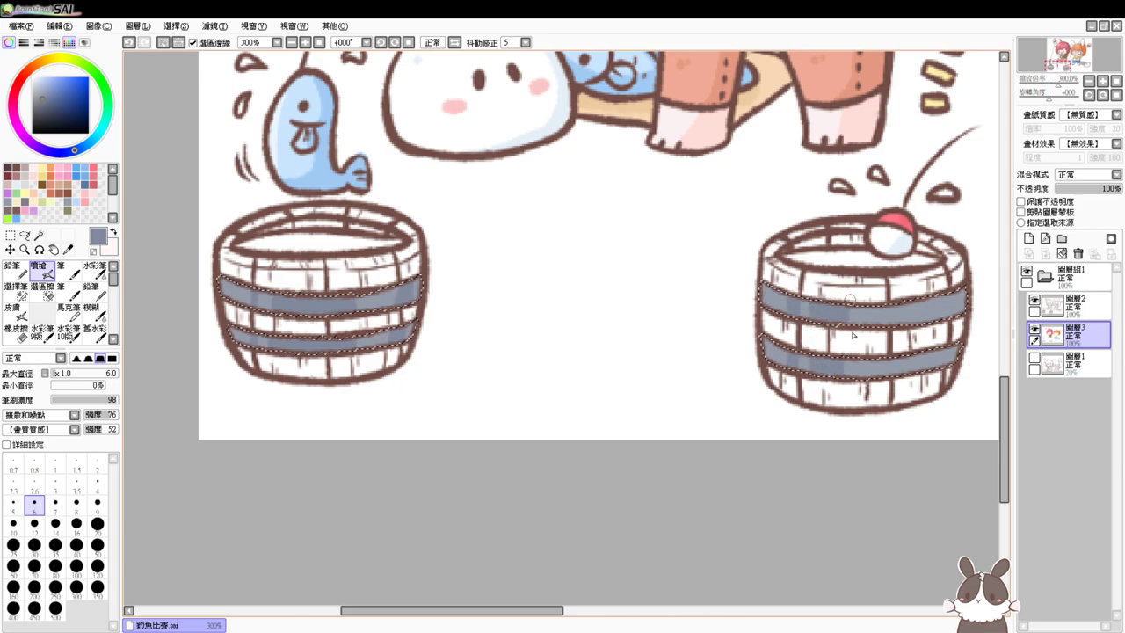
mouse_move(852, 369)
mouse_down()
mouse_move(852, 356)
mouse_move(846, 370)
mouse_up()
drag(854, 316, 867, 307)
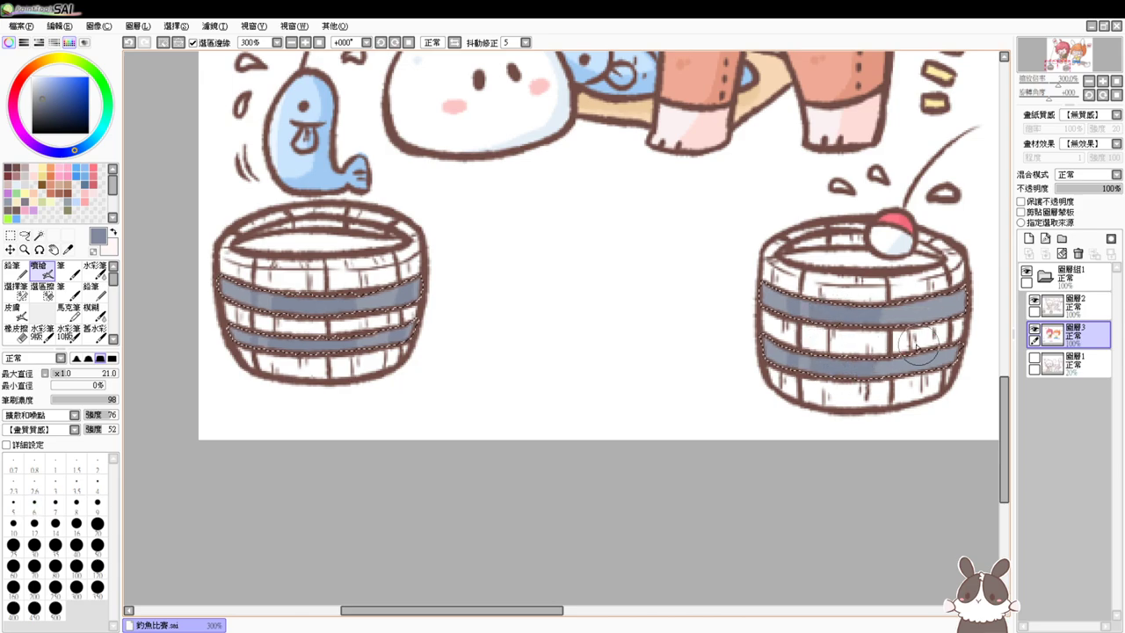
mouse_move(917, 347)
mouse_down()
mouse_move(906, 302)
mouse_move(915, 336)
mouse_move(925, 286)
mouse_move(928, 313)
mouse_up()
drag(922, 362, 934, 369)
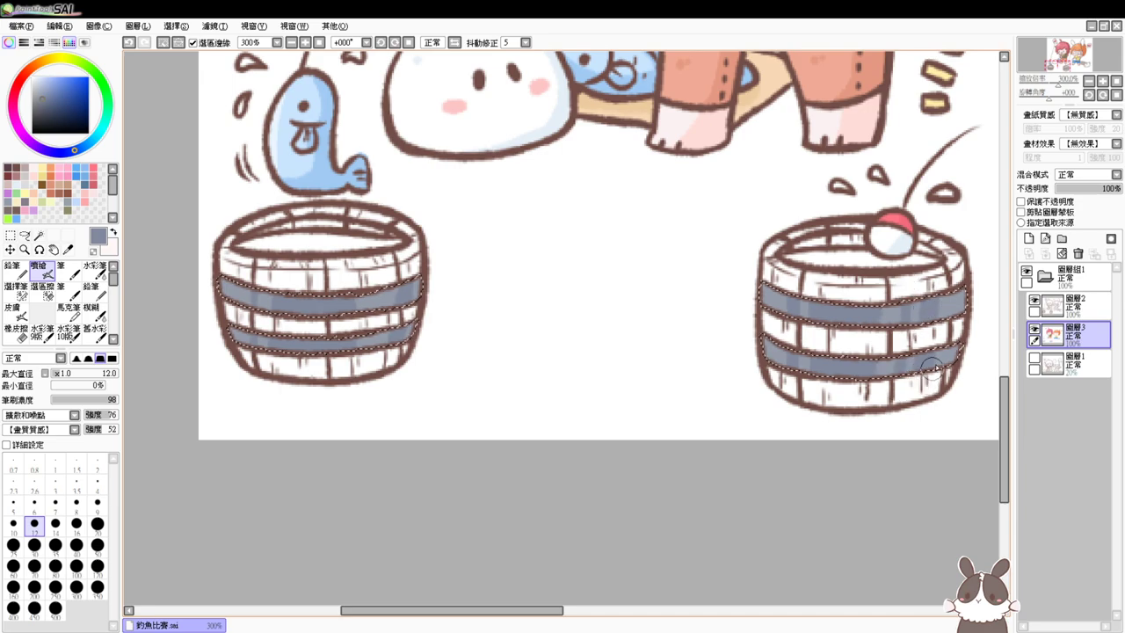
key(ctrl+d)
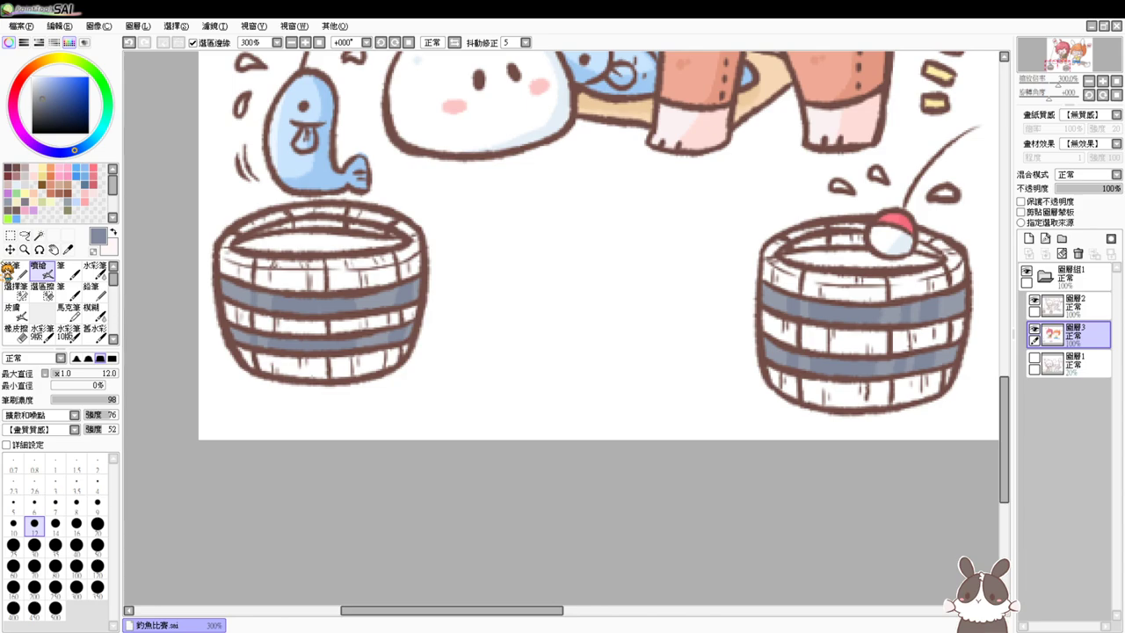
Select the left bucket's rim, inner wall and upper row of wooden staves with the Magic Wand
click(39, 236)
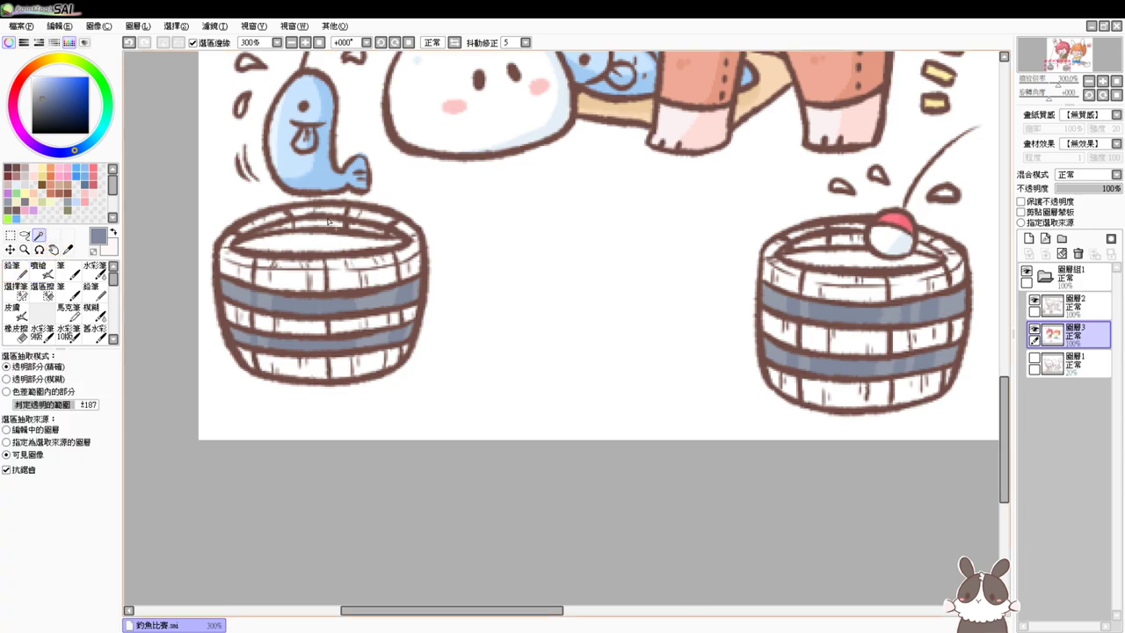
click(330, 226)
click(351, 215)
click(370, 215)
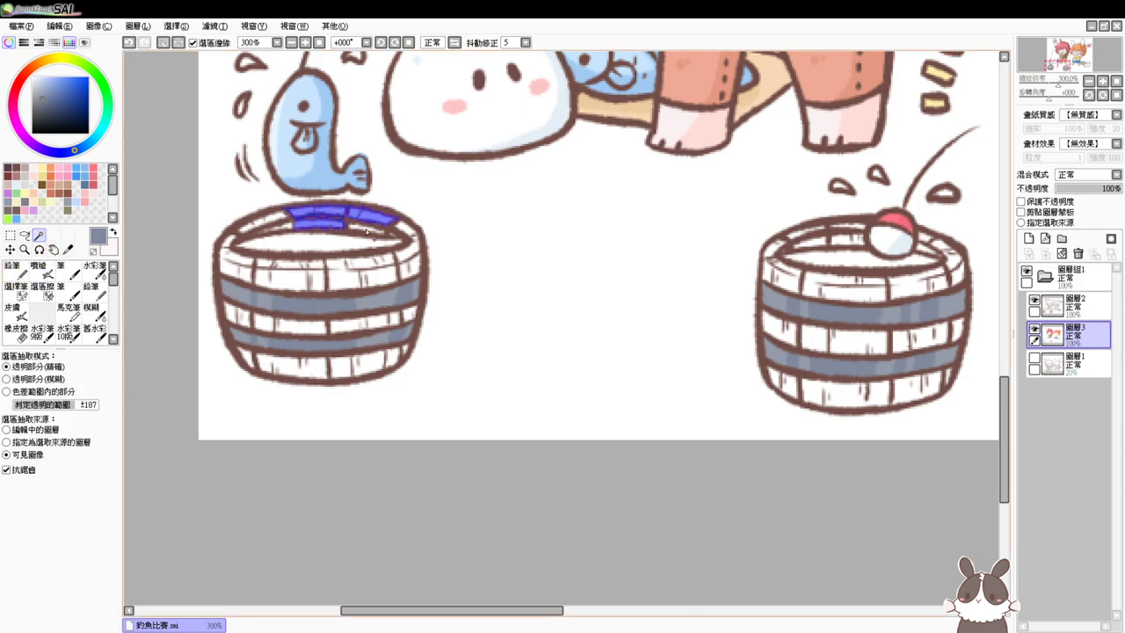
click(406, 257)
click(321, 279)
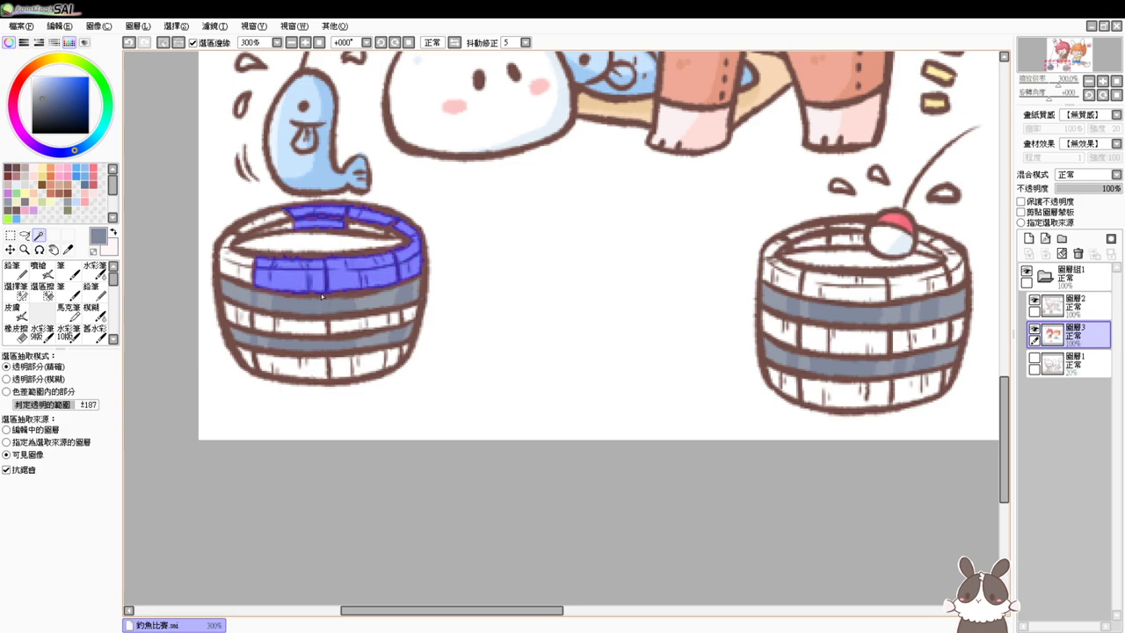
click(243, 248)
click(271, 216)
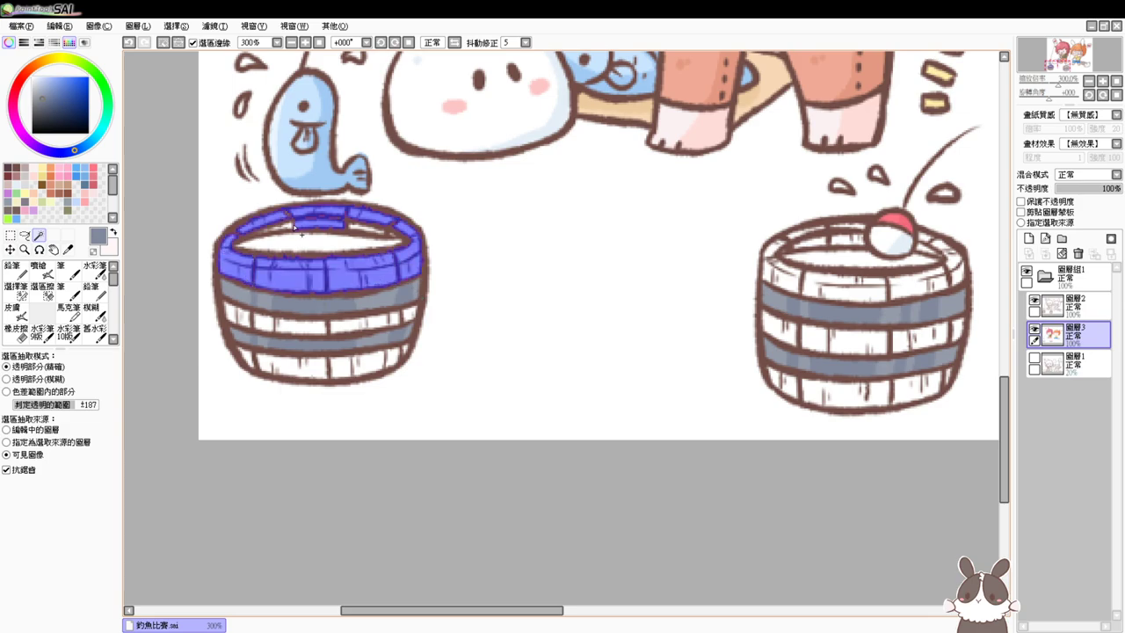
click(288, 227)
click(360, 230)
Add the left bucket's middle and bottom rows of wooden staves to the selection
click(365, 331)
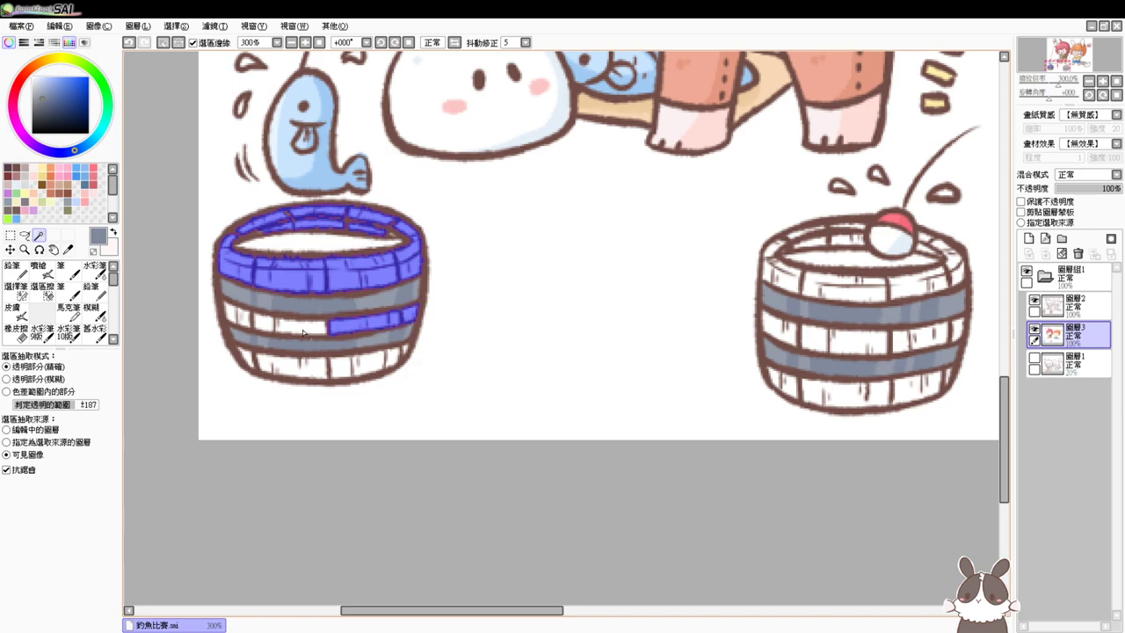
click(300, 328)
click(250, 326)
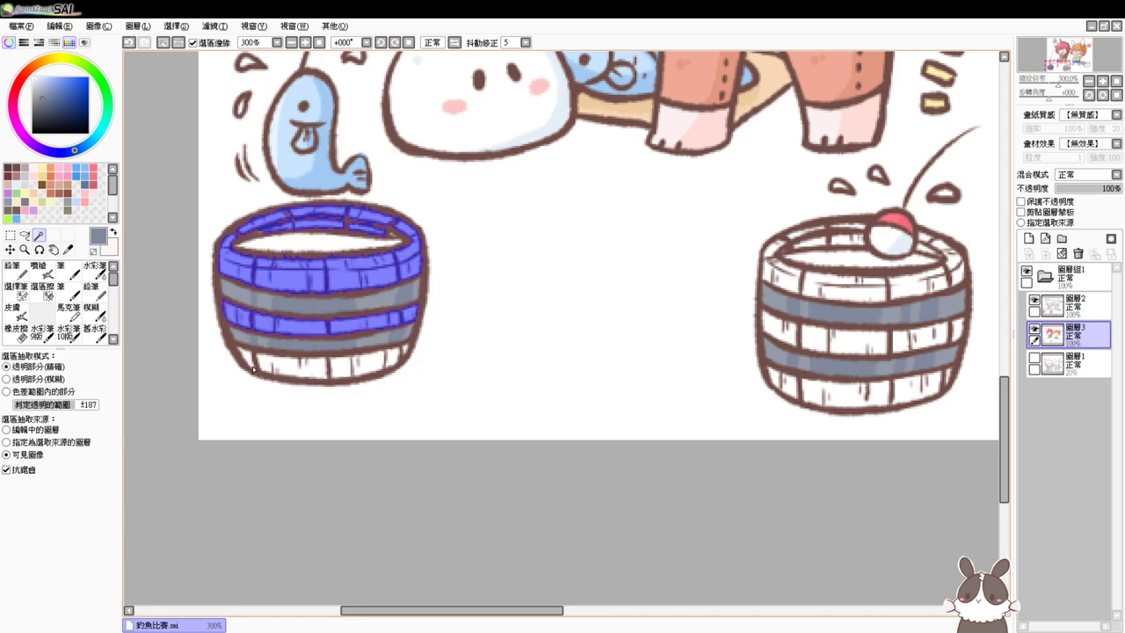
click(251, 365)
click(280, 361)
click(390, 360)
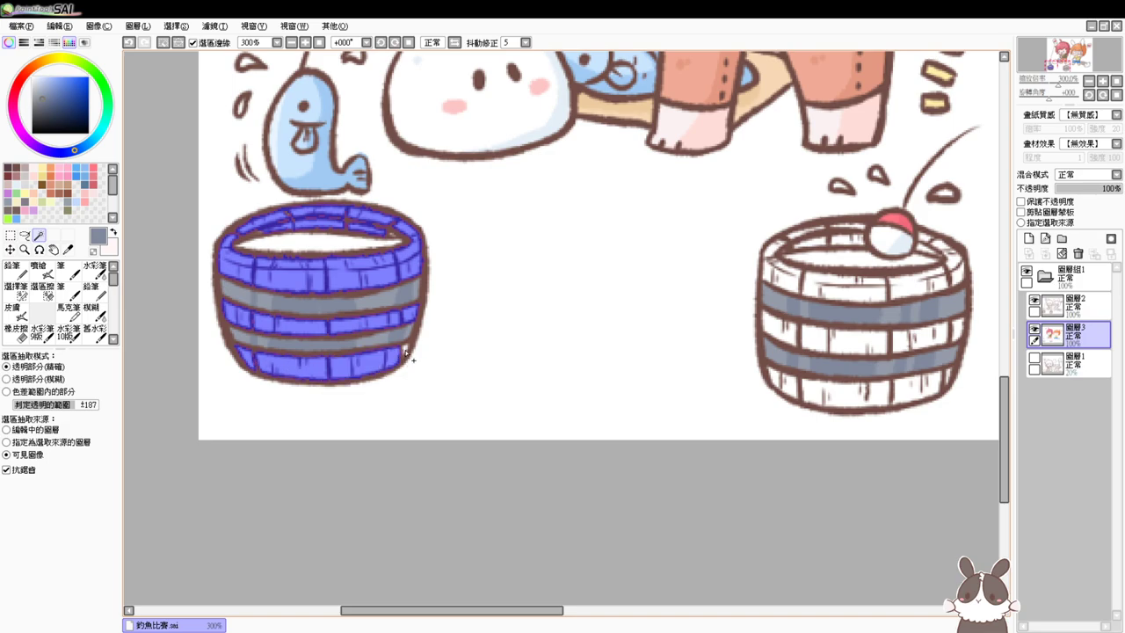
Add the right bucket's rim, inner wall and upper row of staves to the selection
click(811, 237)
click(798, 231)
click(779, 268)
click(826, 293)
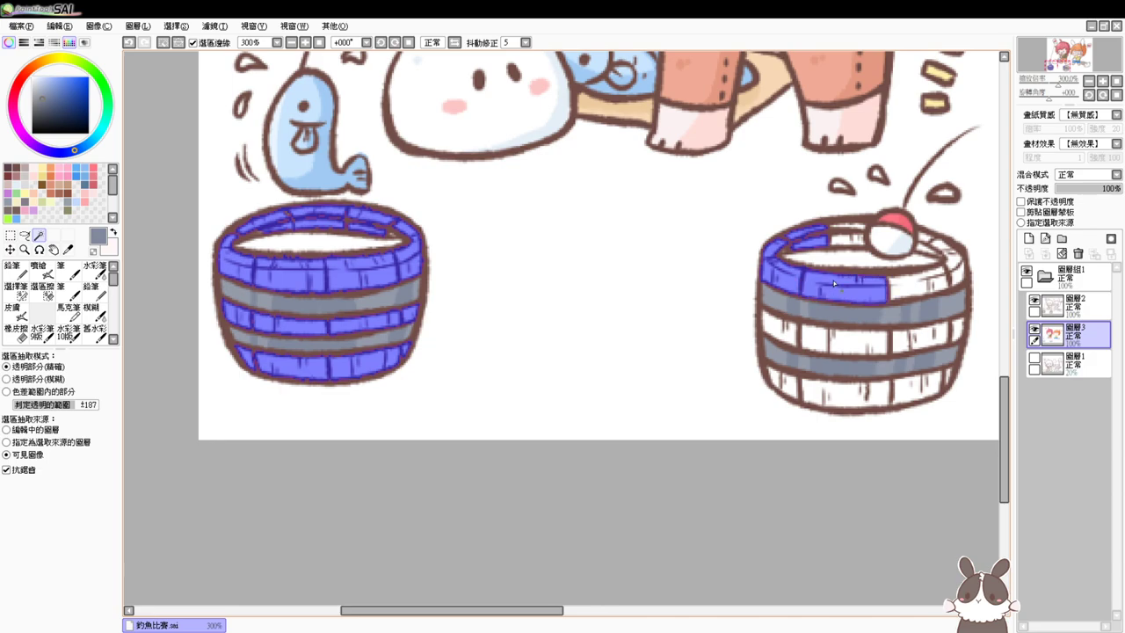
click(842, 241)
click(854, 226)
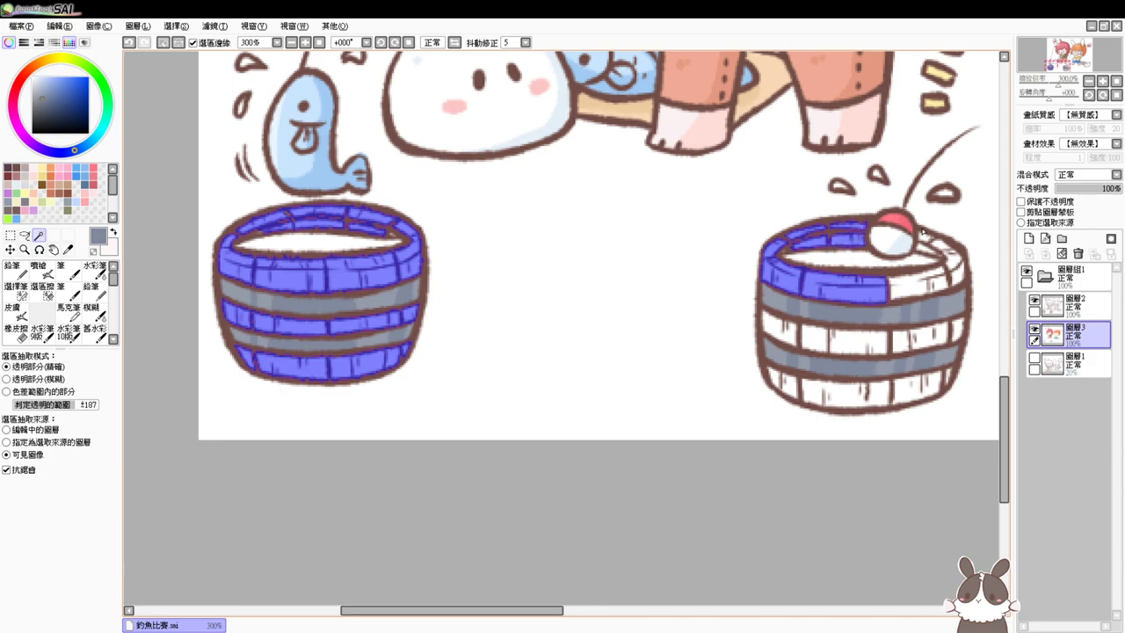
click(939, 256)
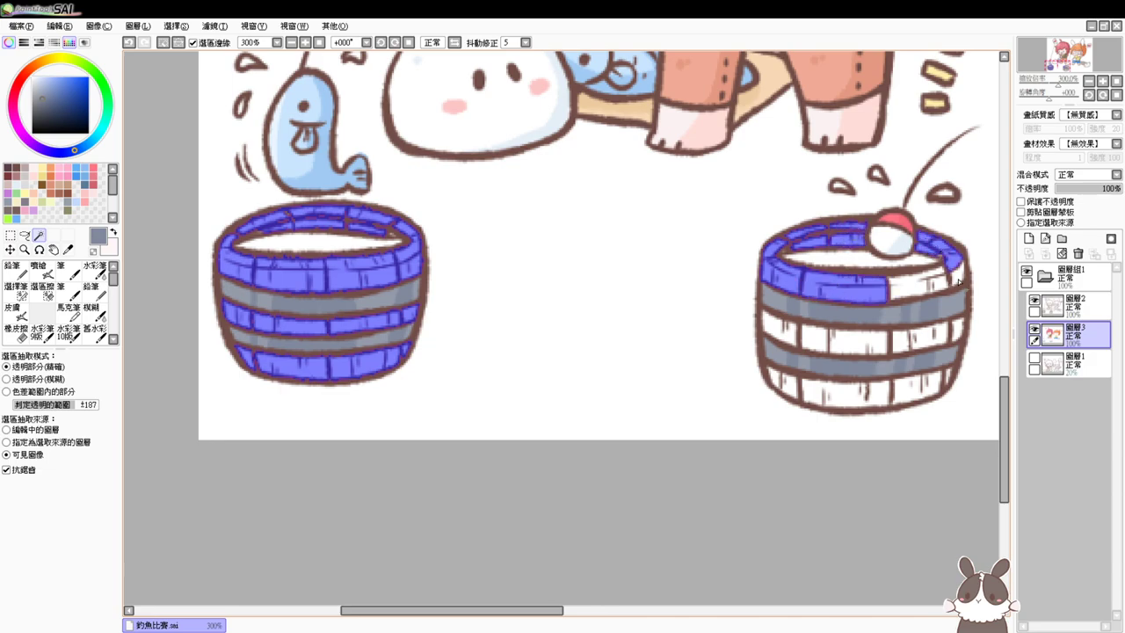
click(958, 281)
click(931, 297)
Add the right bucket's middle and bottom staves to the selection and fill all the selected wood with salmon-orange
click(922, 341)
click(875, 344)
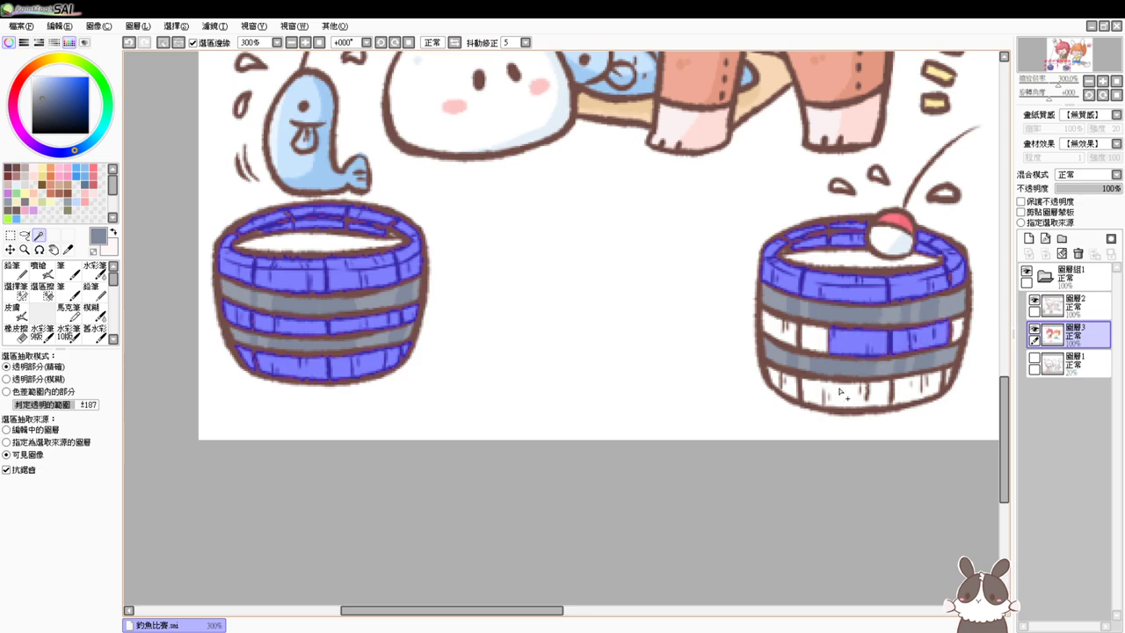
click(840, 393)
click(805, 354)
key(ctrl+z)
click(808, 341)
click(788, 387)
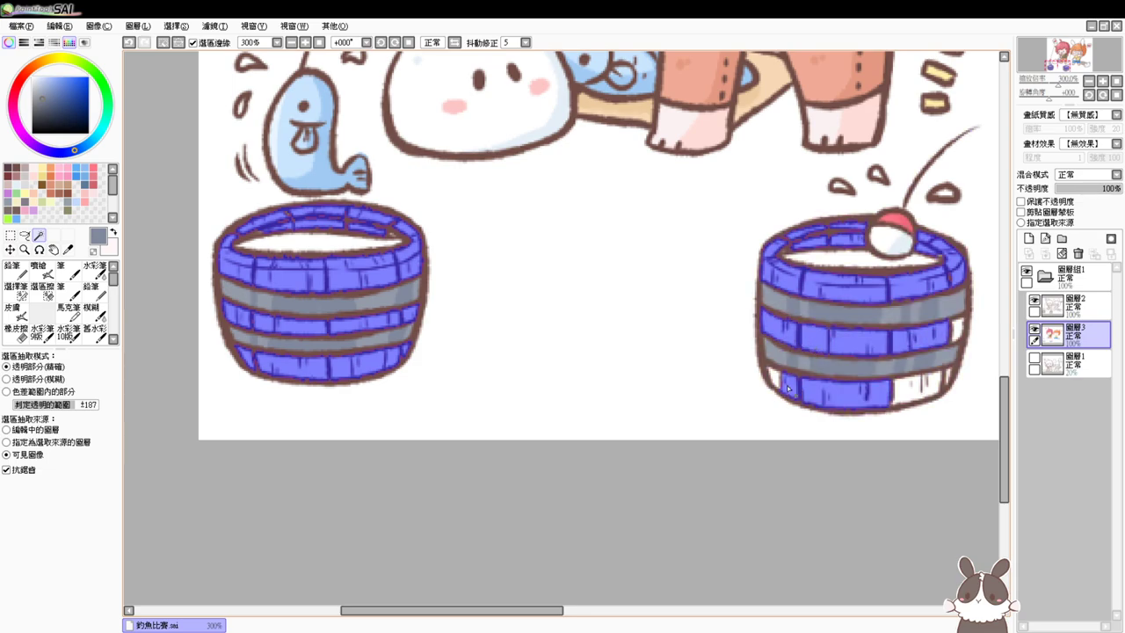
click(954, 344)
click(921, 389)
click(774, 380)
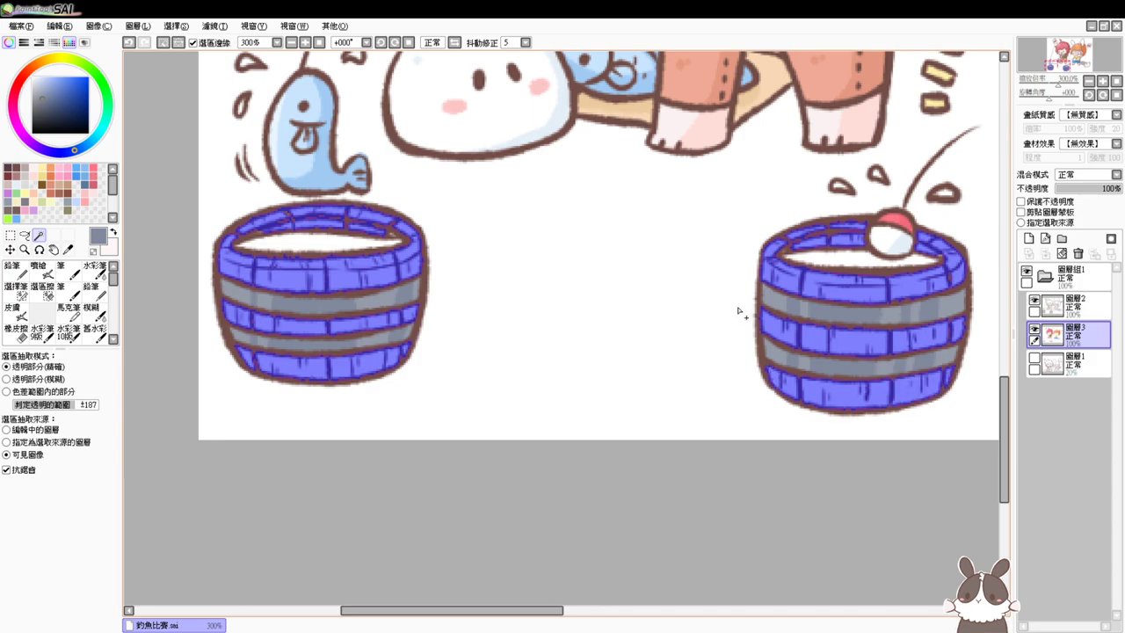
click(16, 290)
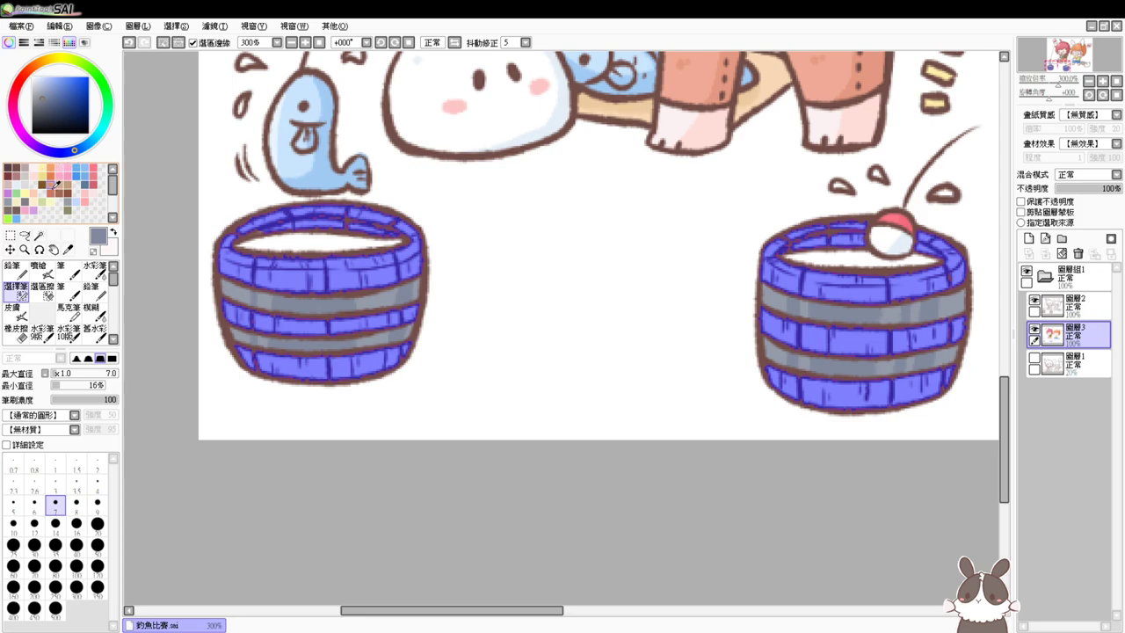
click(52, 185)
Shade the left bucket's wooden staves with darker reddish brown at airbrush size 10, keeping lighter salmon-orange areas along the rim
click(39, 266)
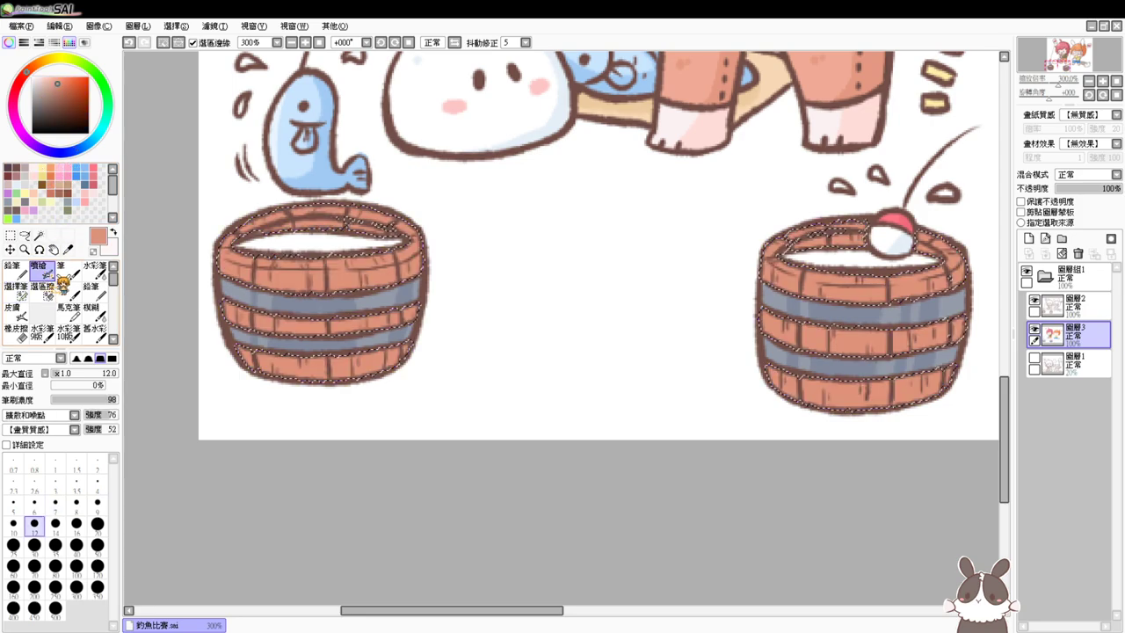
click(62, 87)
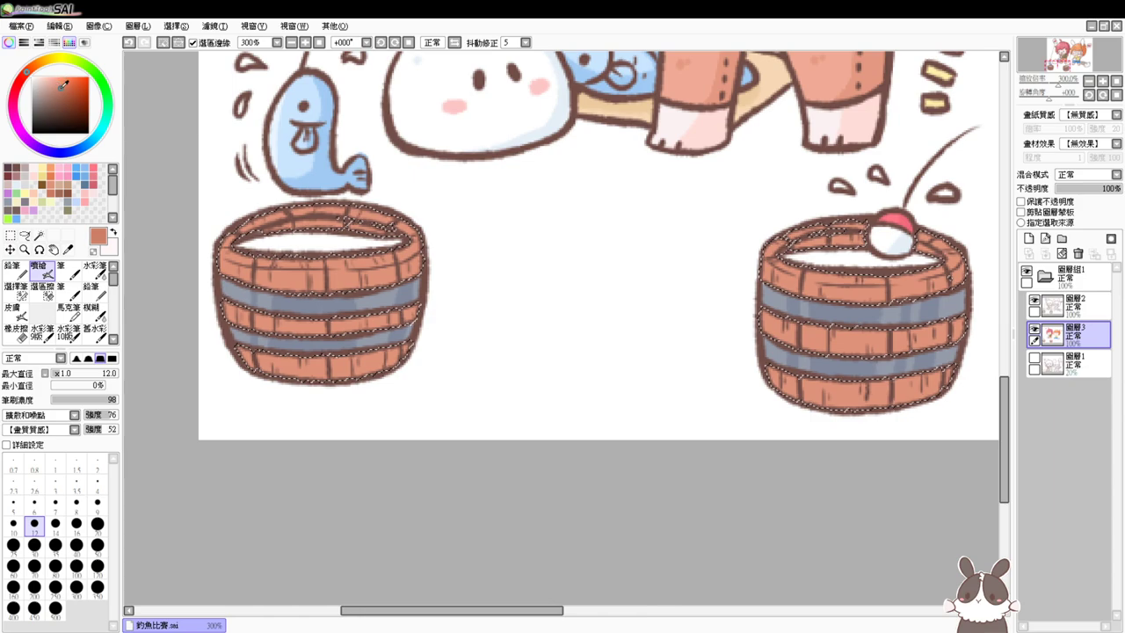
key([)
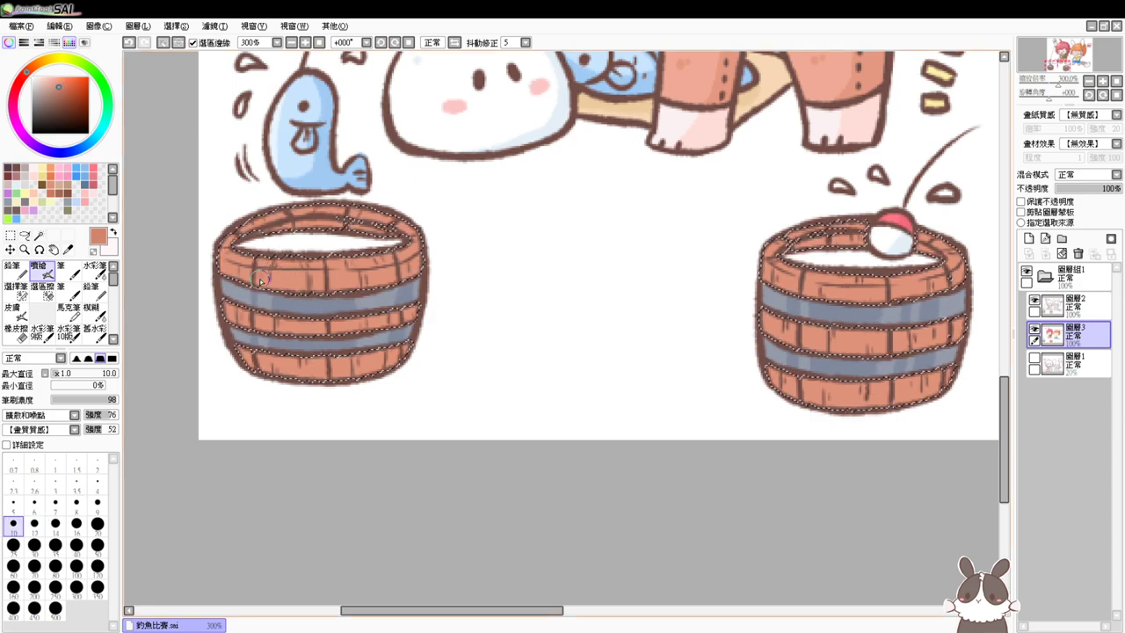
drag(269, 279, 368, 281)
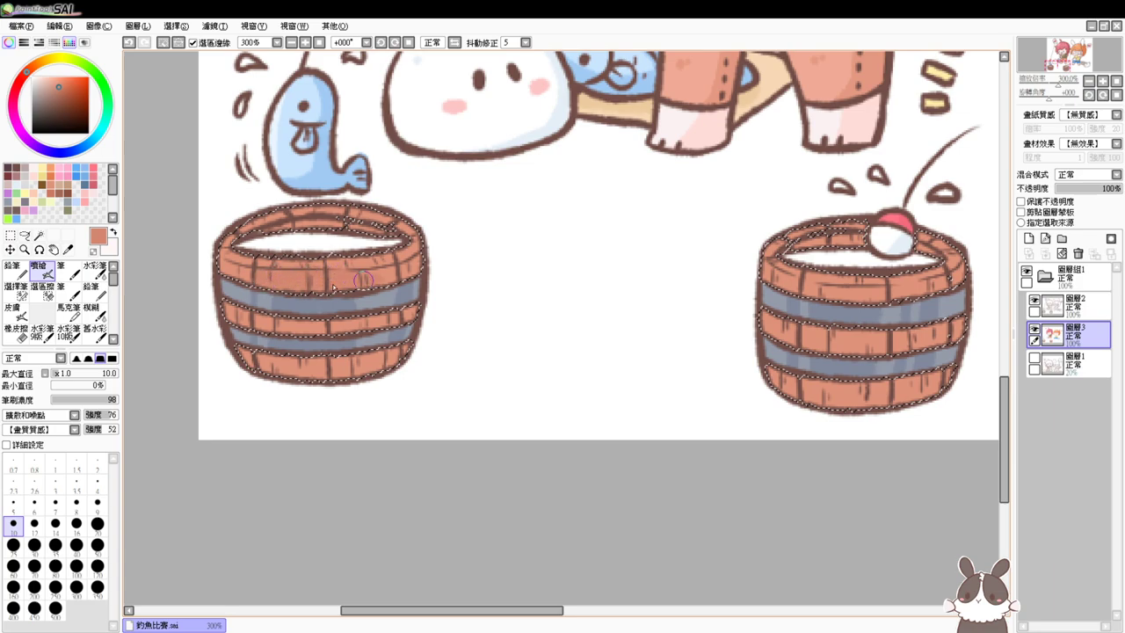
click(62, 91)
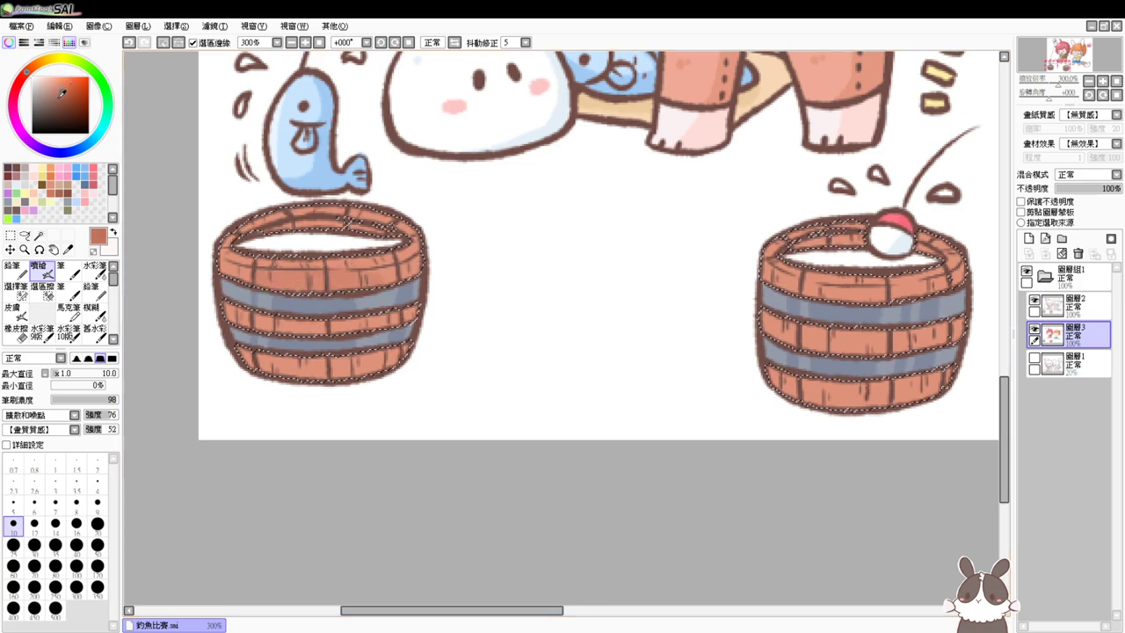
drag(261, 279, 321, 276)
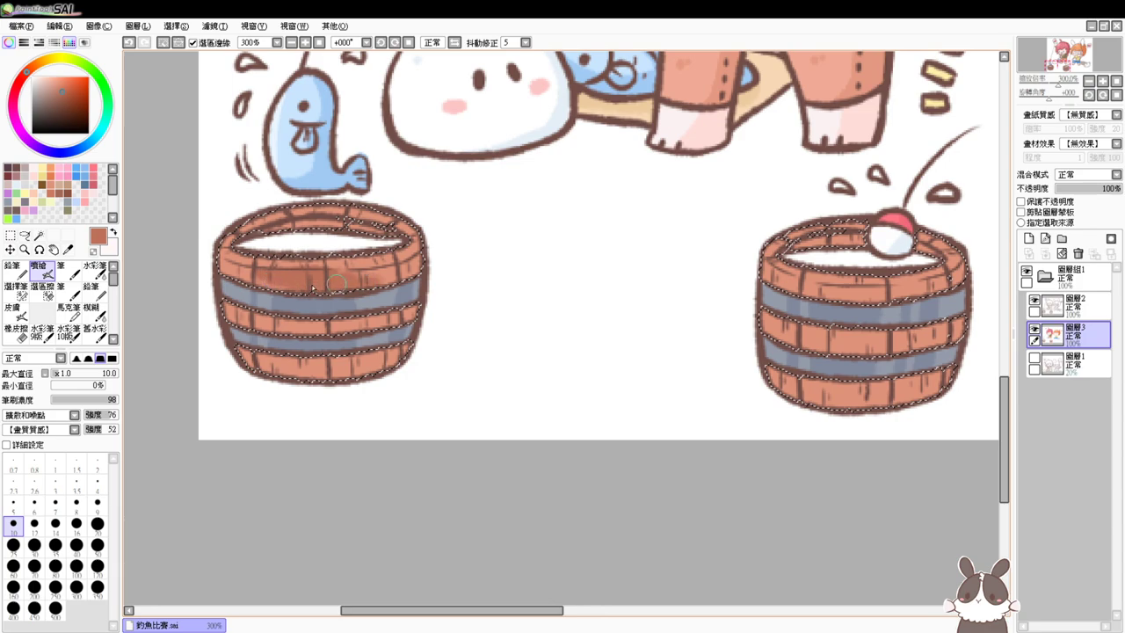
drag(403, 277, 414, 271)
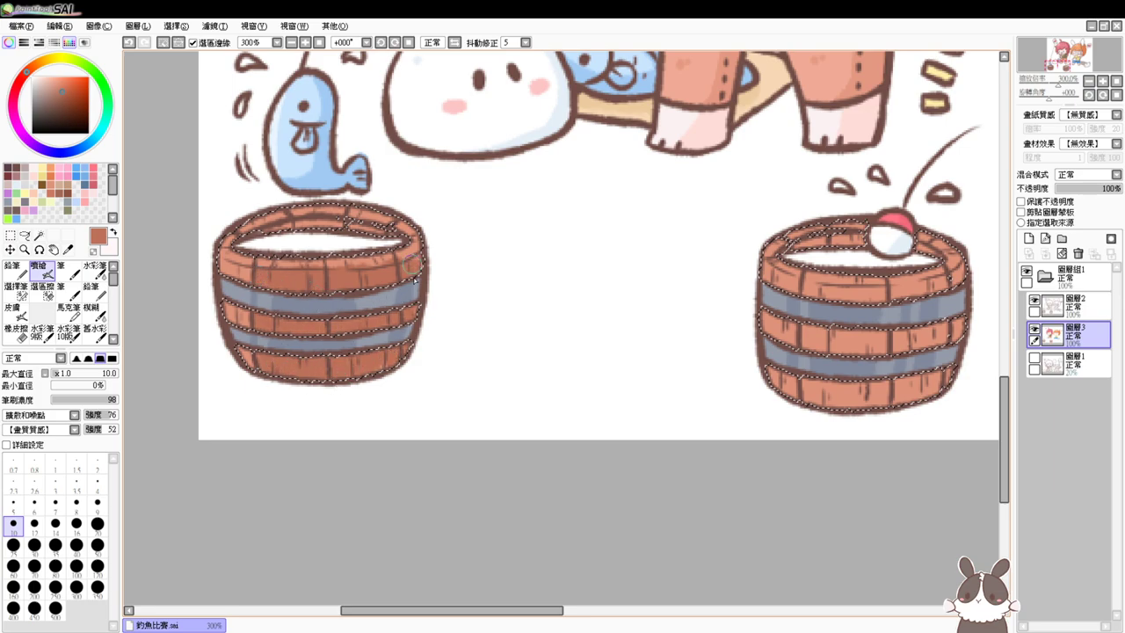
right_click(373, 258)
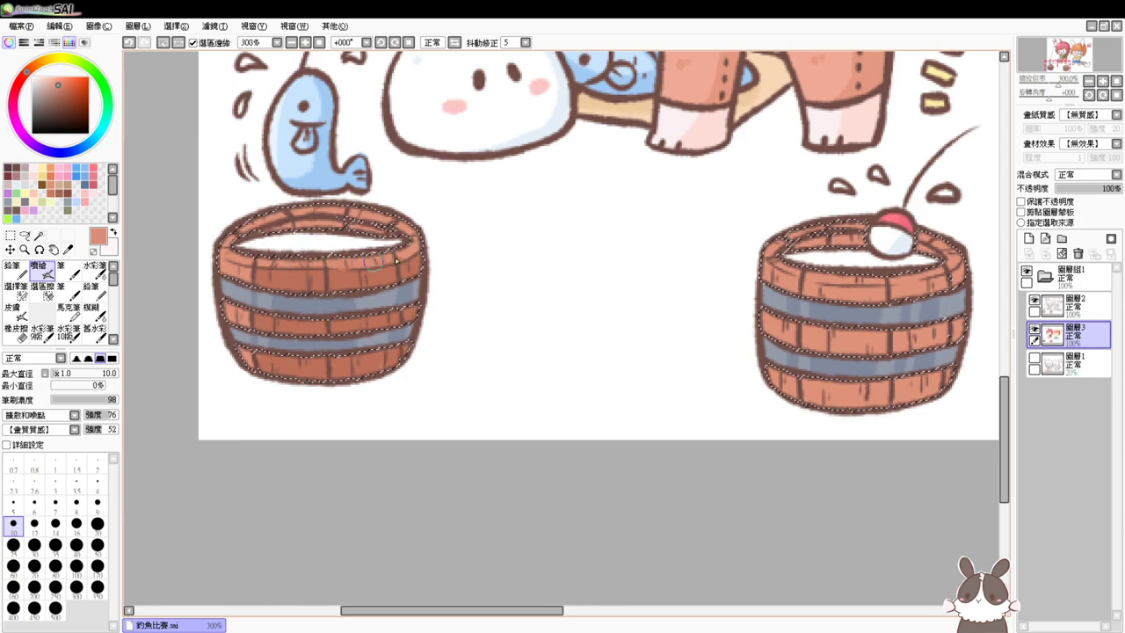
alt+click(375, 274)
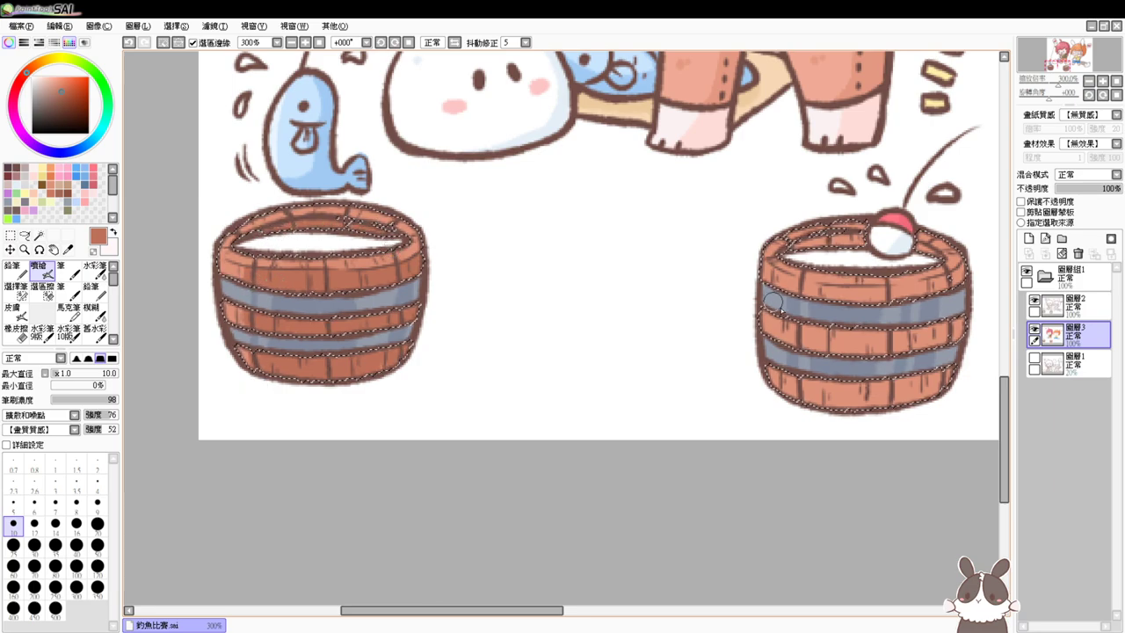
Shade the right bucket's three stave rows and inner wall with the same reddish brown at airbrush size 10
drag(776, 347, 609, 356)
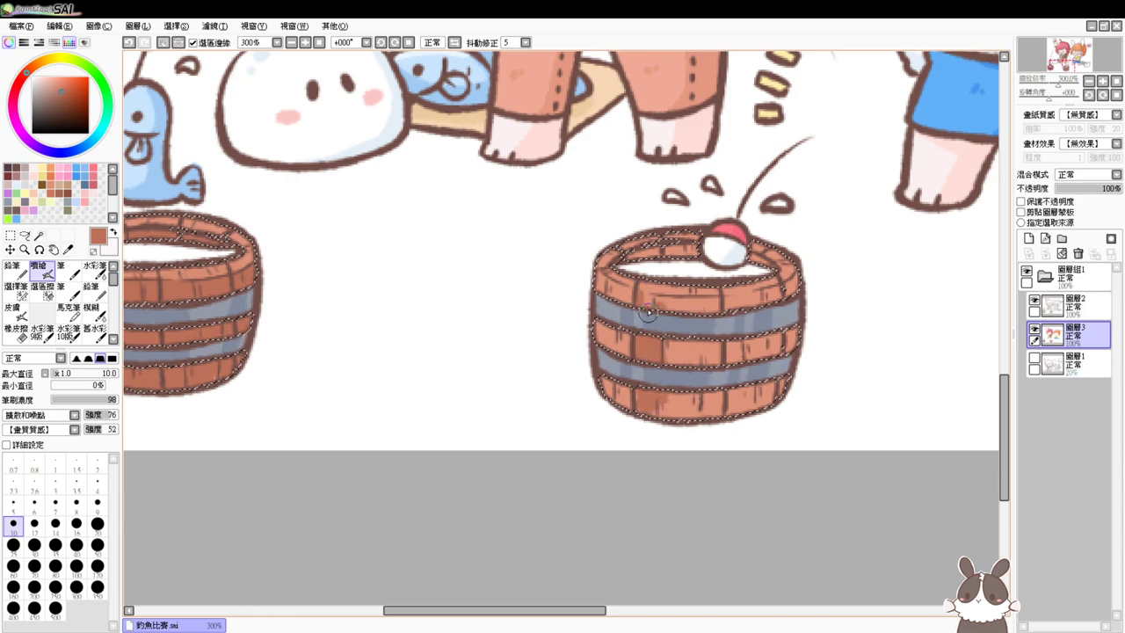
mouse_move(645, 308)
mouse_down()
mouse_move(719, 305)
mouse_move(802, 279)
mouse_up()
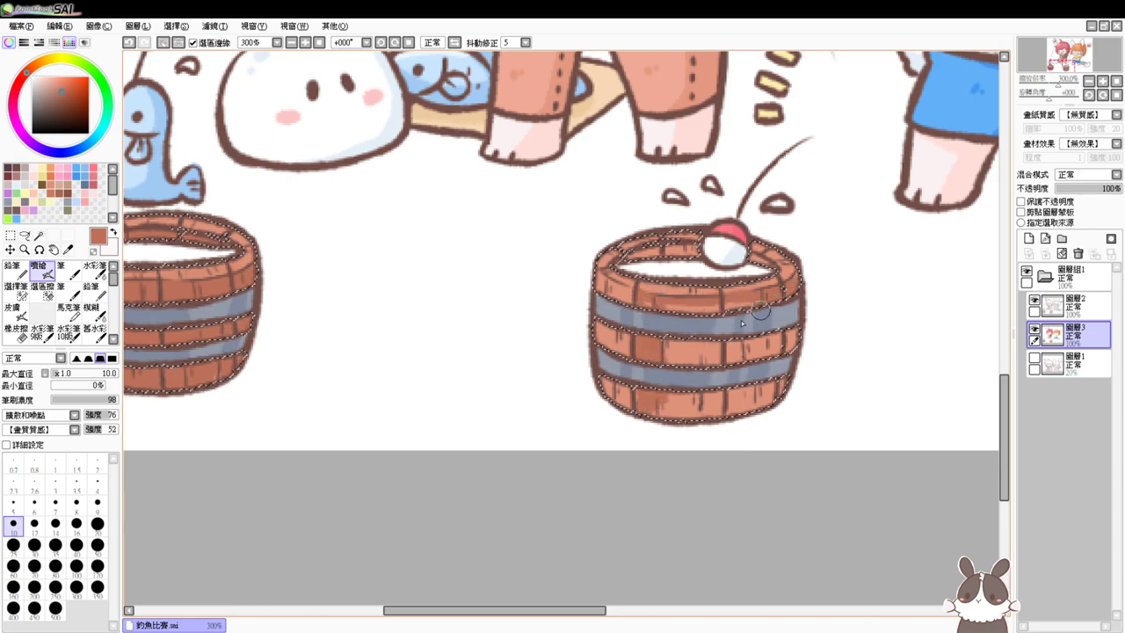
mouse_move(741, 324)
mouse_down()
mouse_move(752, 357)
mouse_move(776, 365)
mouse_move(802, 352)
mouse_move(795, 367)
mouse_move(714, 408)
mouse_move(700, 327)
mouse_up()
drag(640, 304, 774, 310)
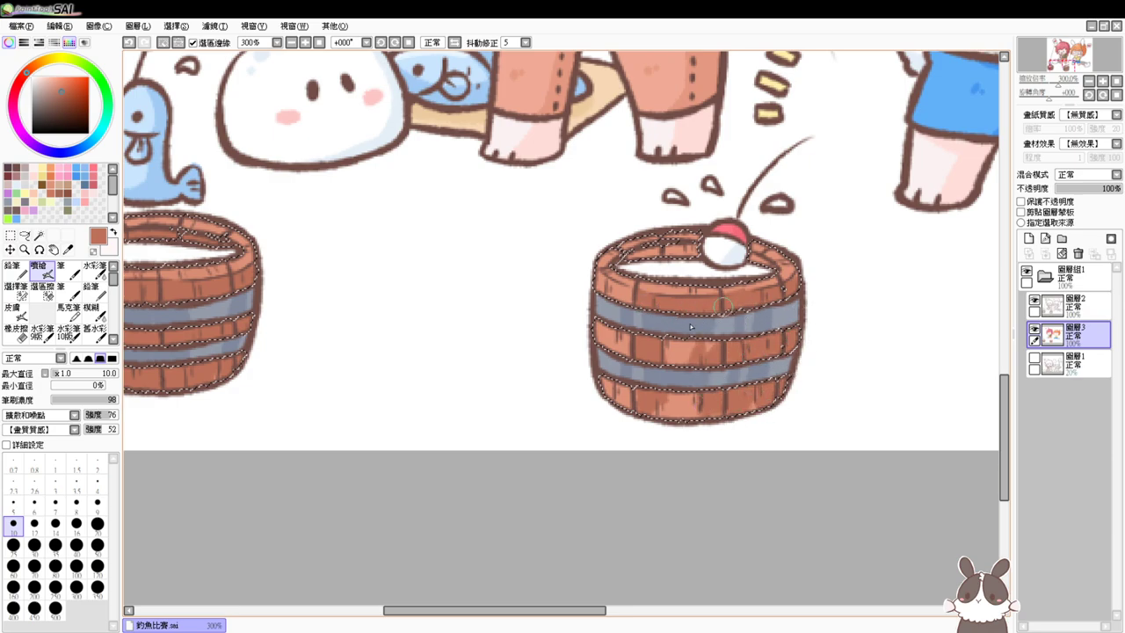
mouse_move(666, 356)
mouse_down()
mouse_move(672, 409)
mouse_move(646, 391)
mouse_move(644, 418)
mouse_move(770, 398)
mouse_move(687, 417)
mouse_up()
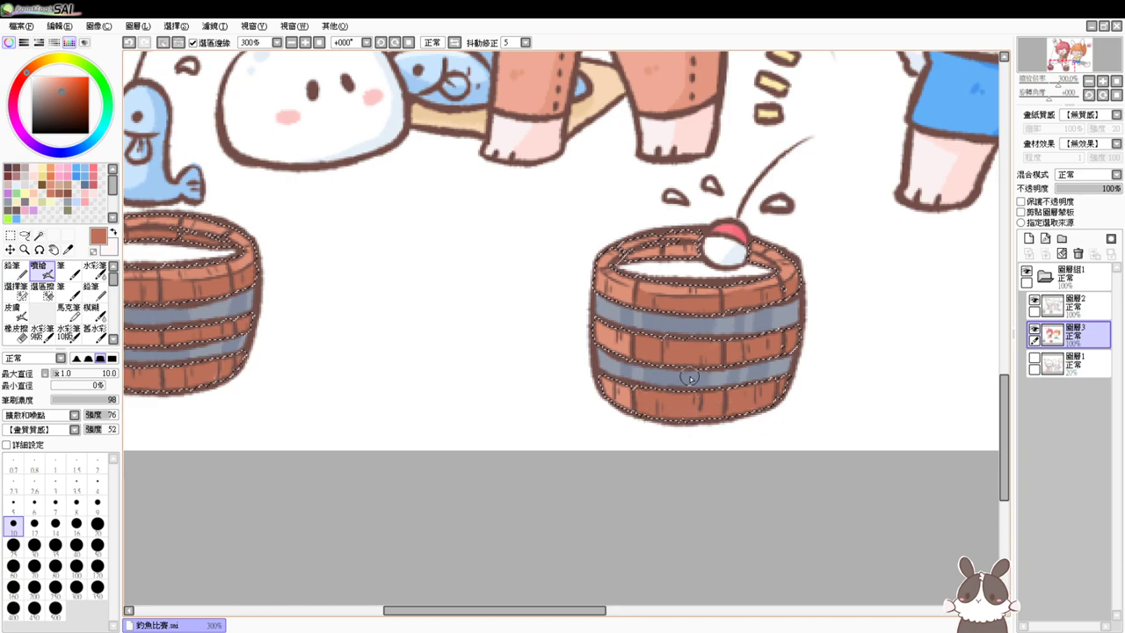
mouse_move(681, 232)
mouse_down()
mouse_move(639, 258)
mouse_move(674, 246)
mouse_move(766, 268)
mouse_move(886, 215)
mouse_up()
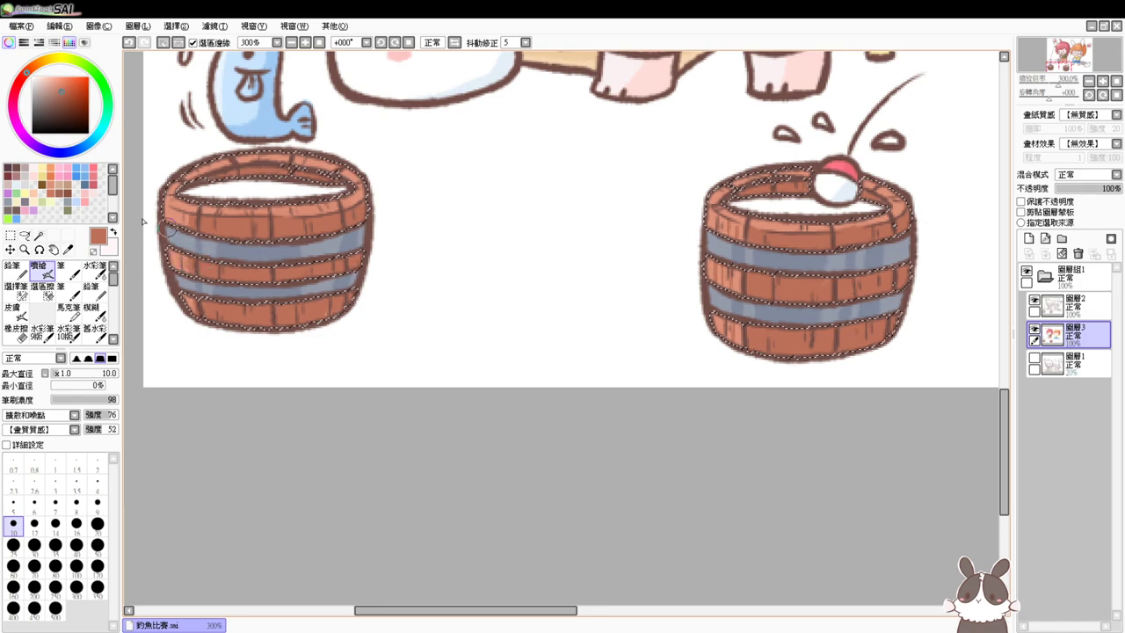
Add darker brown wood-grain streaks to both buckets at airbrush size 7, deselect, and sample the hoops' grey-blue at size 8
click(66, 94)
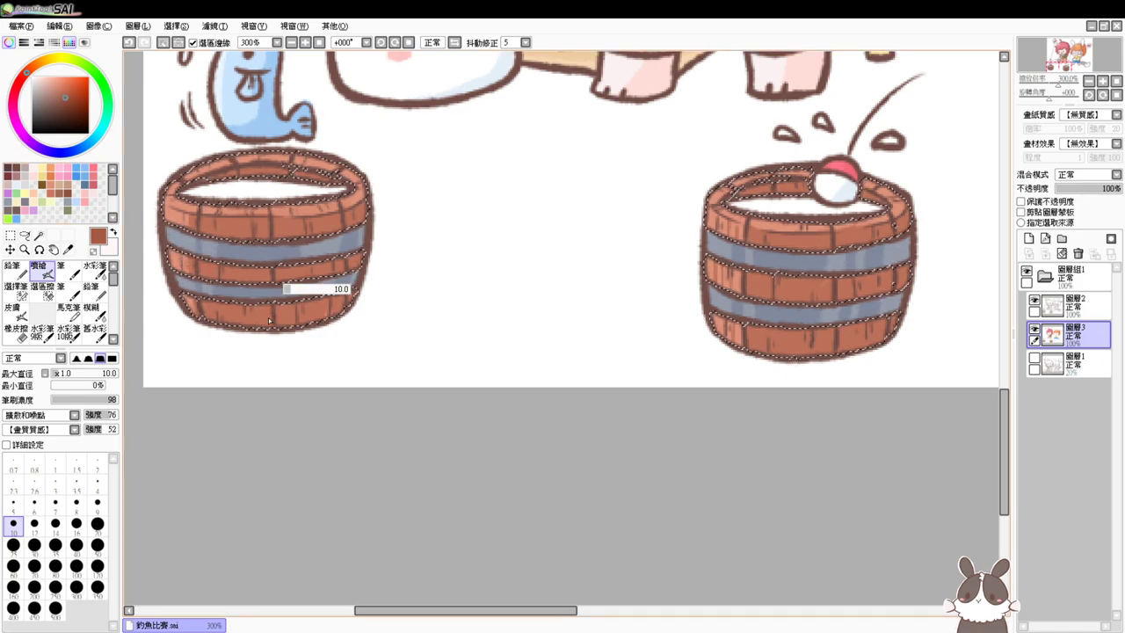
drag(269, 319, 248, 287)
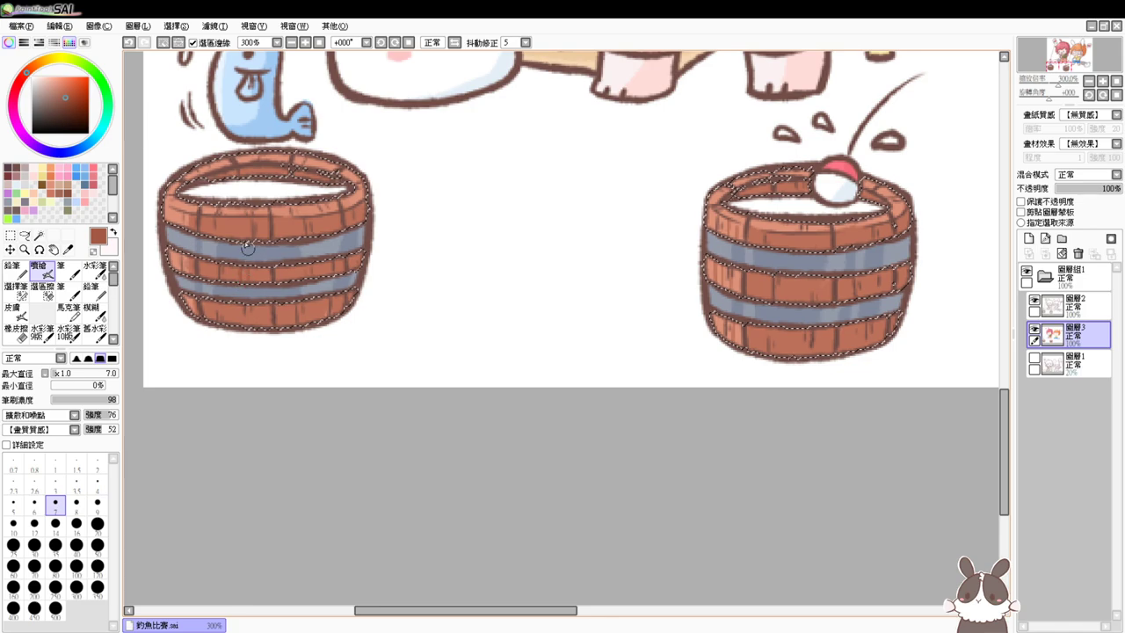
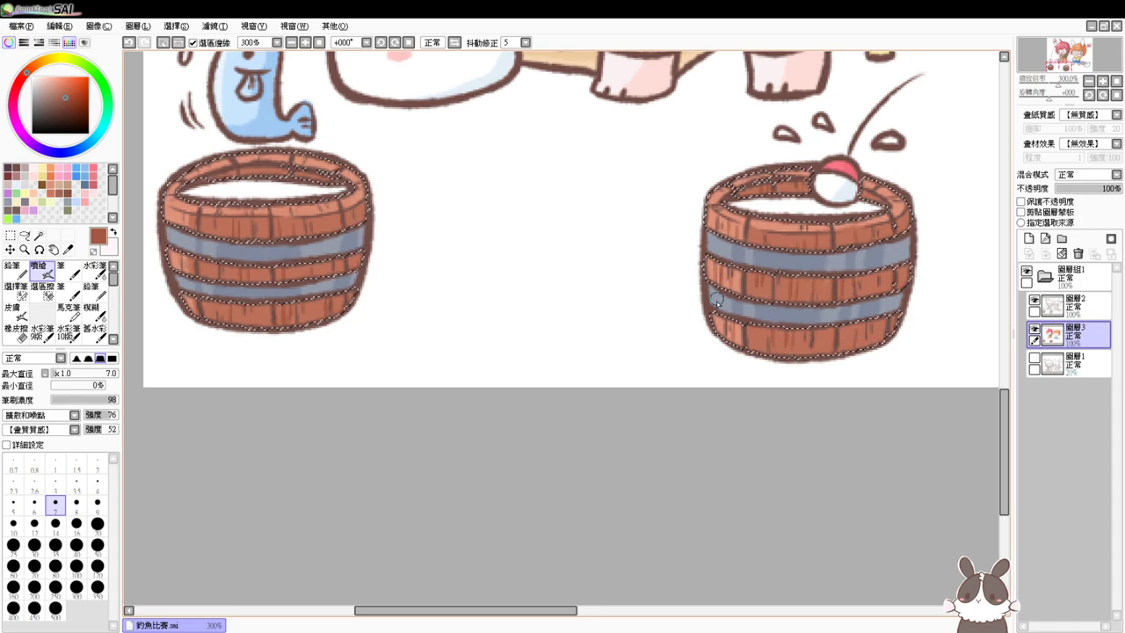
key(ctrl+d)
drag(664, 249, 723, 365)
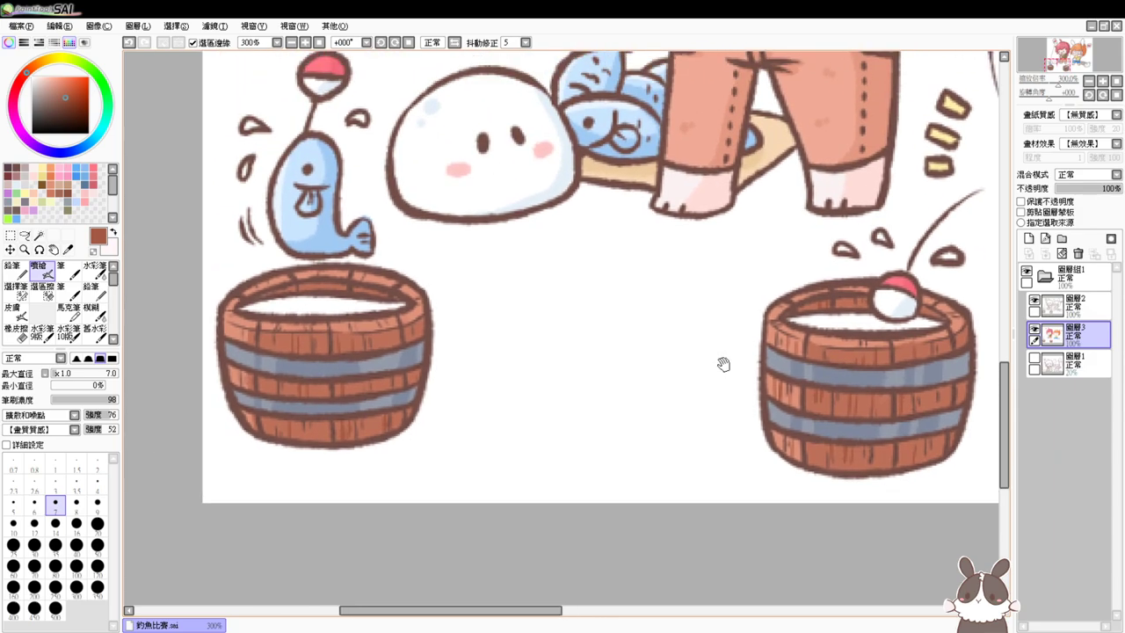
drag(528, 295, 545, 313)
alt+click(338, 392)
key(bracketright)
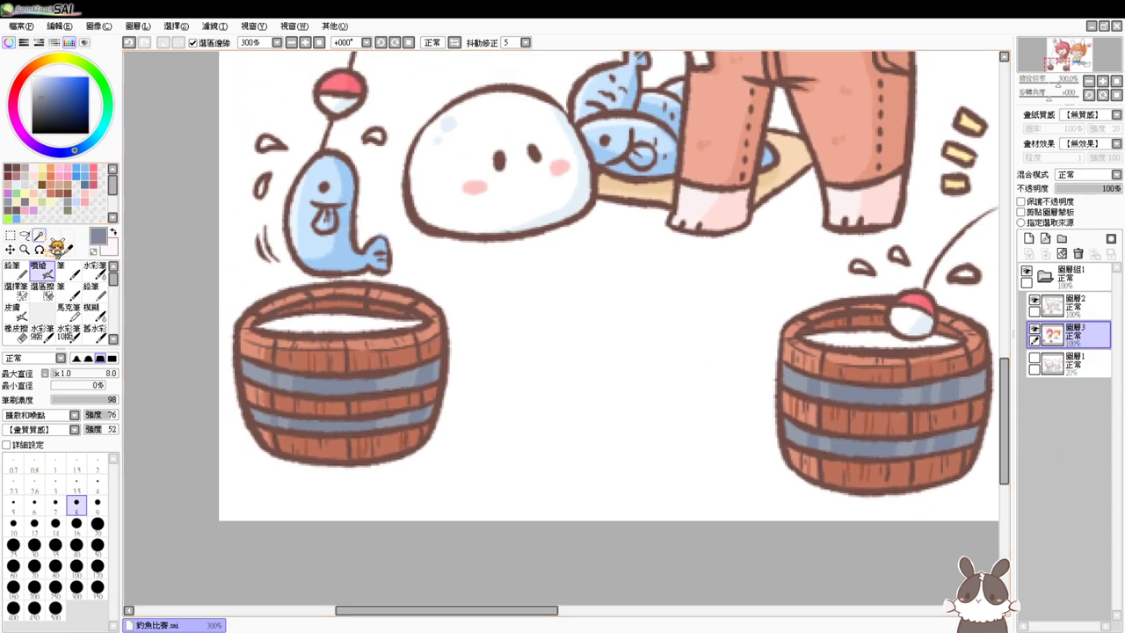
Select the water in both buckets together with the splash droplets and fill the selection with very pale blue
click(38, 235)
click(346, 325)
click(888, 343)
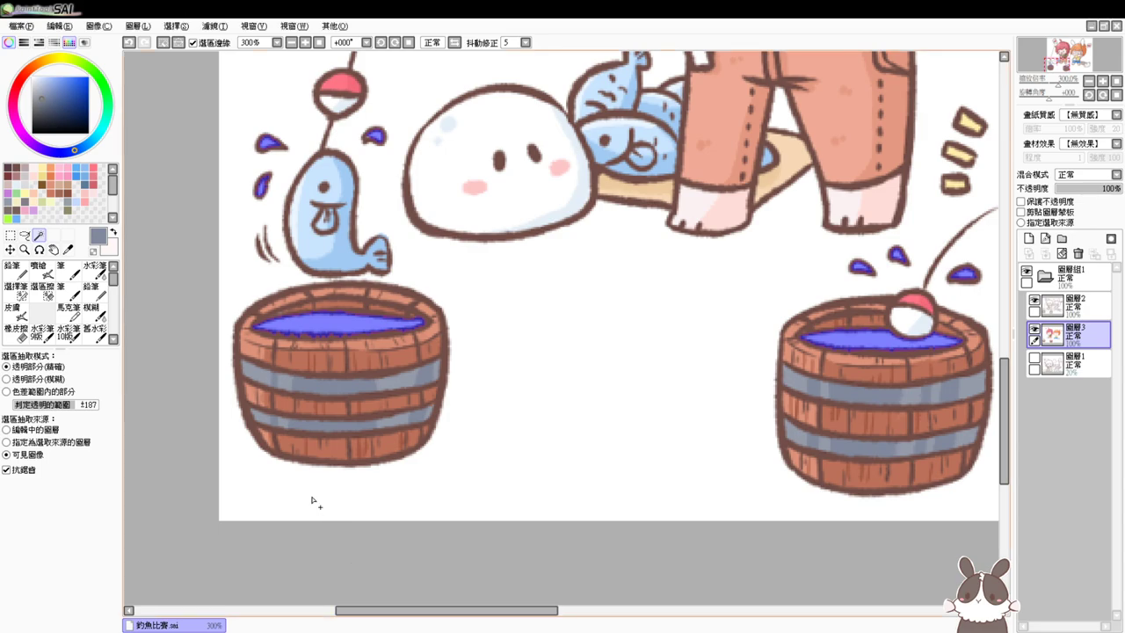
click(91, 166)
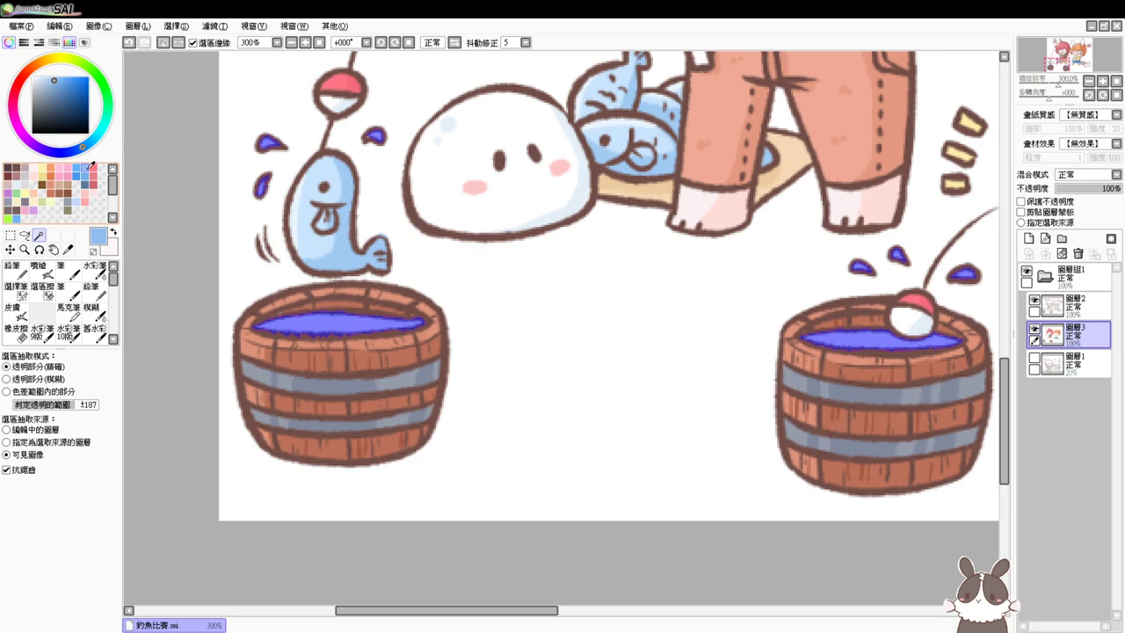
click(41, 269)
drag(50, 80, 41, 69)
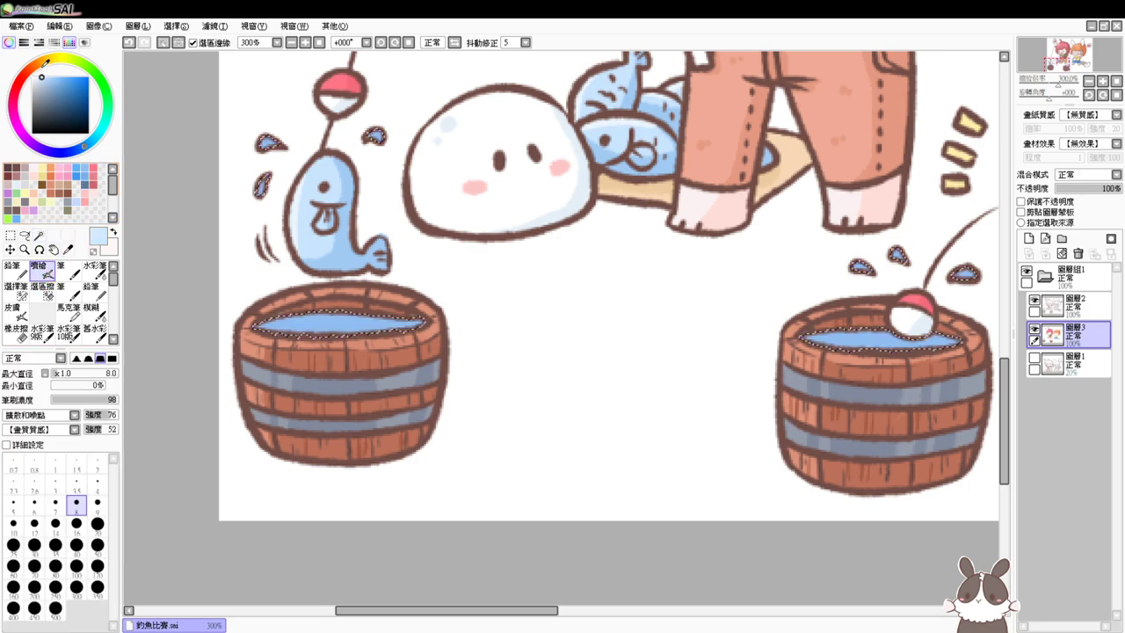
key(ctrl+f)
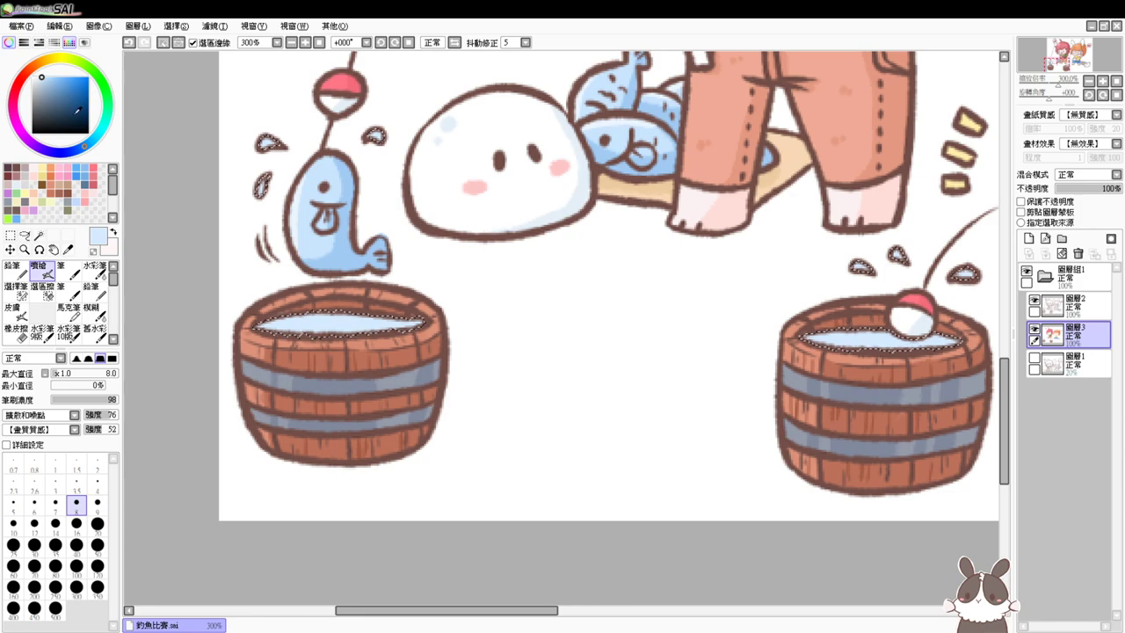
Shade the water in both buckets with a slightly darker light blue at airbrush size 10 and clear the selection
drag(44, 77, 47, 82)
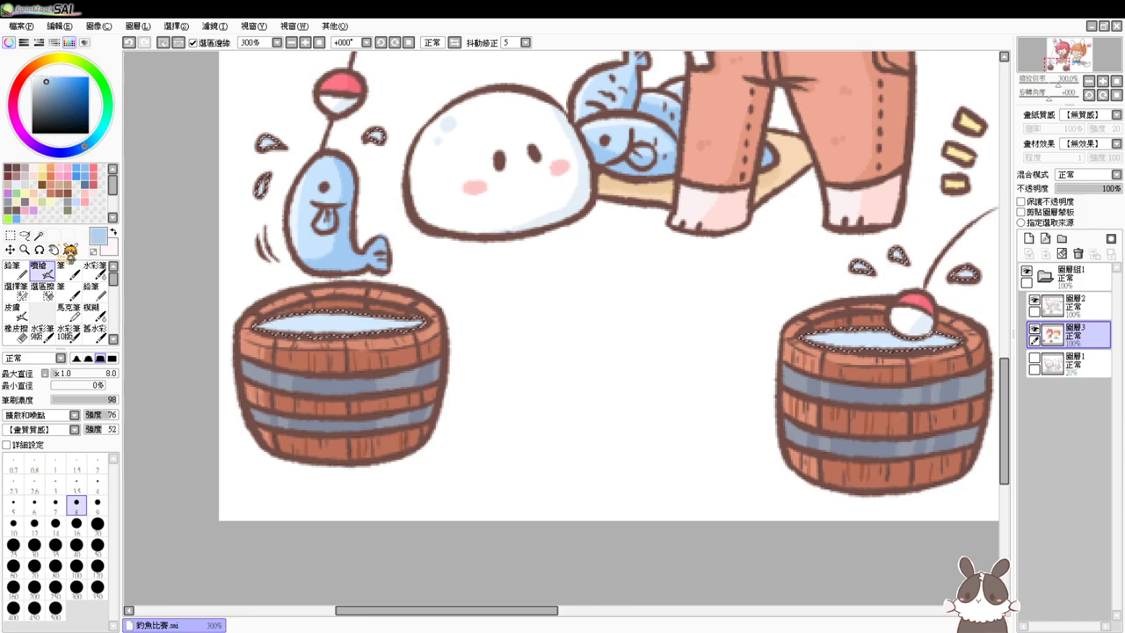
key(bracketright)
key(bracketright)
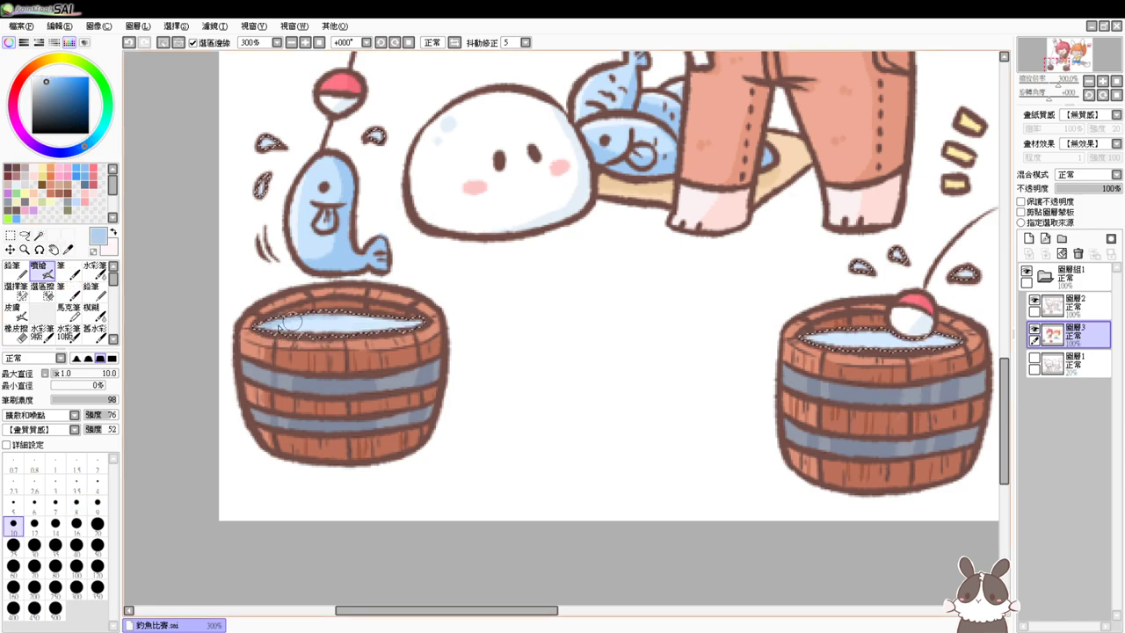
mouse_move(276, 320)
mouse_down()
mouse_move(420, 326)
mouse_move(392, 328)
mouse_up()
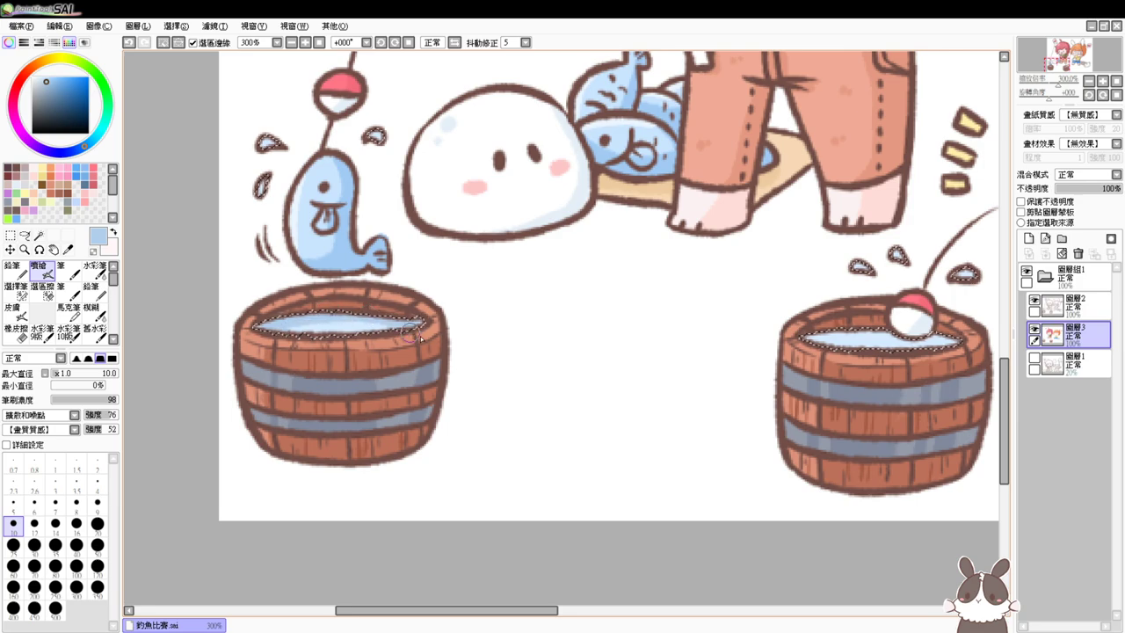
mouse_move(876, 321)
mouse_down()
mouse_move(811, 347)
mouse_move(883, 331)
mouse_up()
mouse_move(809, 334)
mouse_down()
mouse_move(936, 336)
mouse_move(881, 322)
mouse_move(957, 352)
mouse_up()
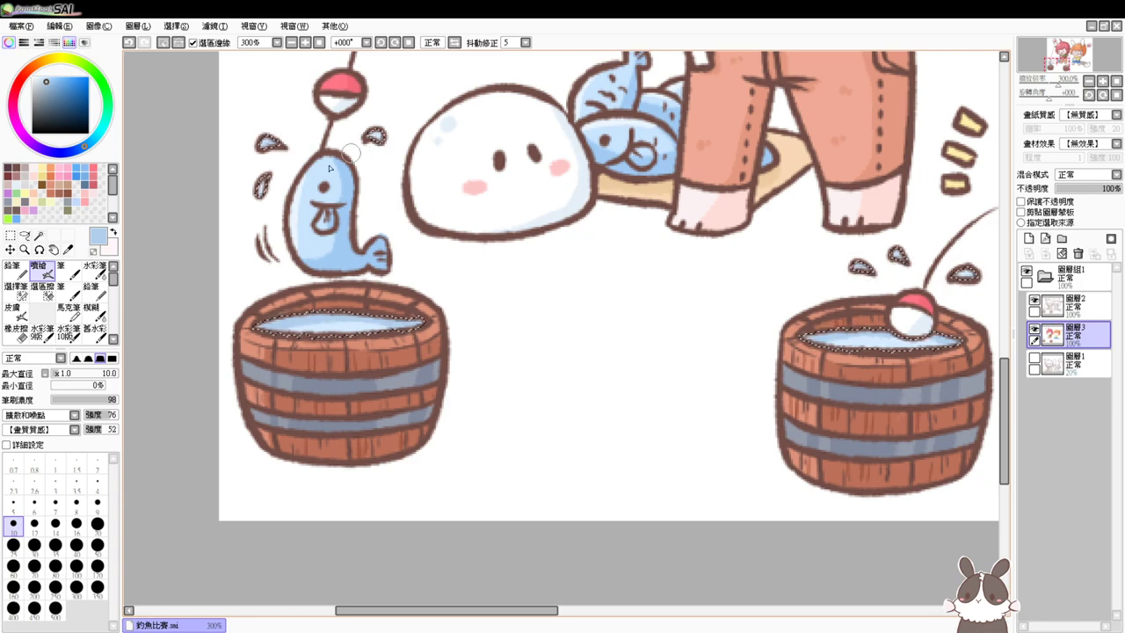
key(ctrl+d)
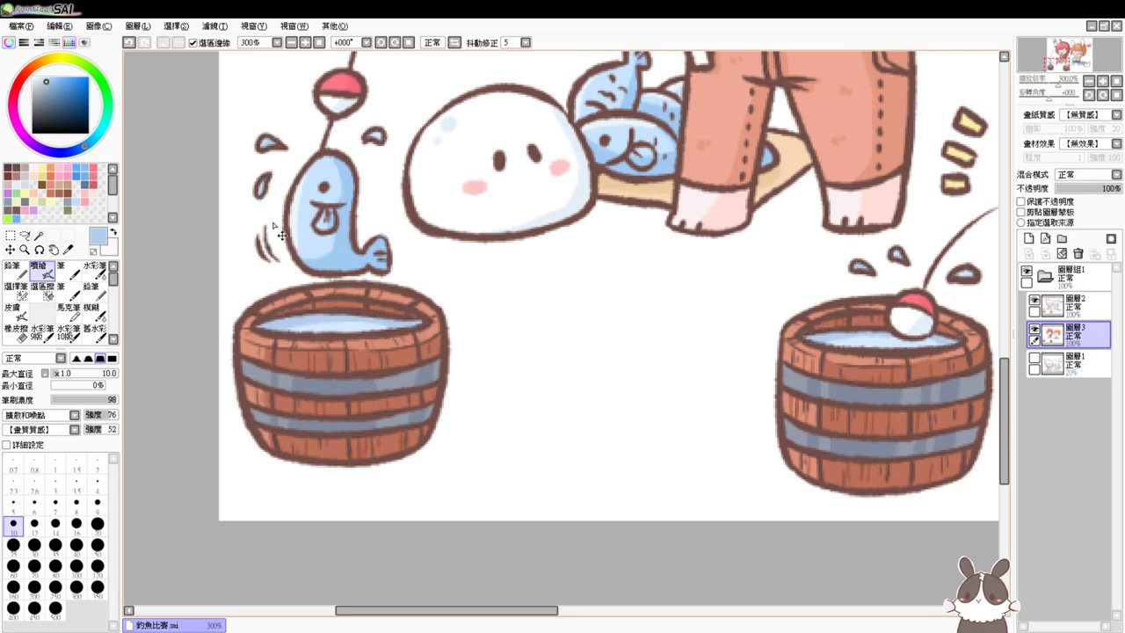
Examine the whole illustration for uncolored areas, test-selecting around the characters, the right bucket and both speech bubbles
drag(884, 359, 670, 364)
mouse_move(987, 363)
mouse_down()
mouse_move(821, 430)
mouse_move(812, 458)
mouse_up()
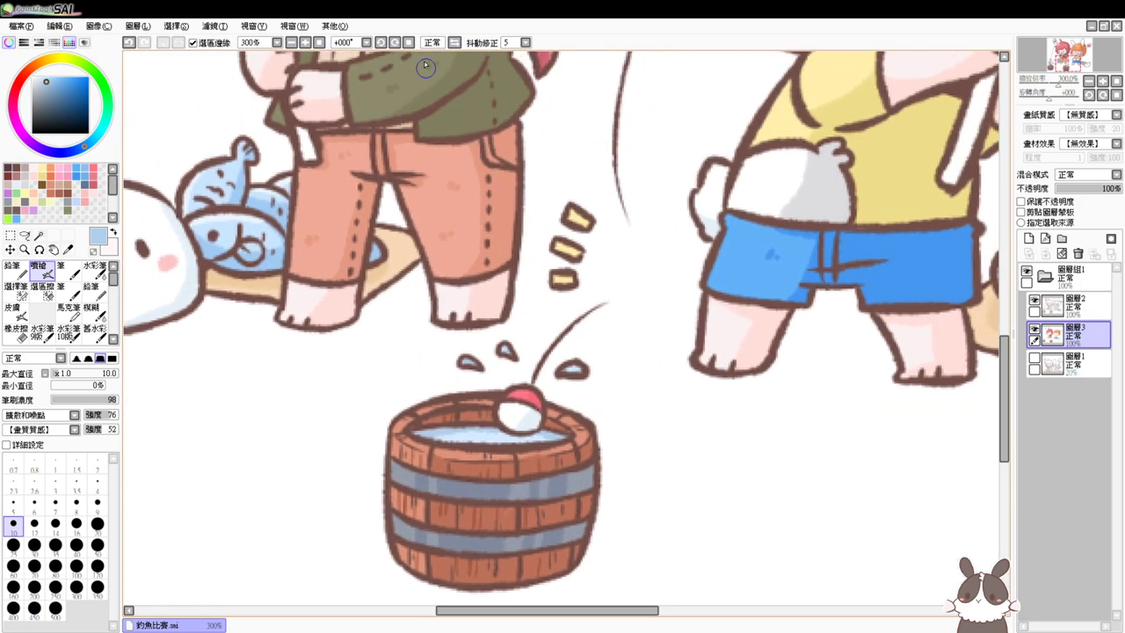
click(319, 42)
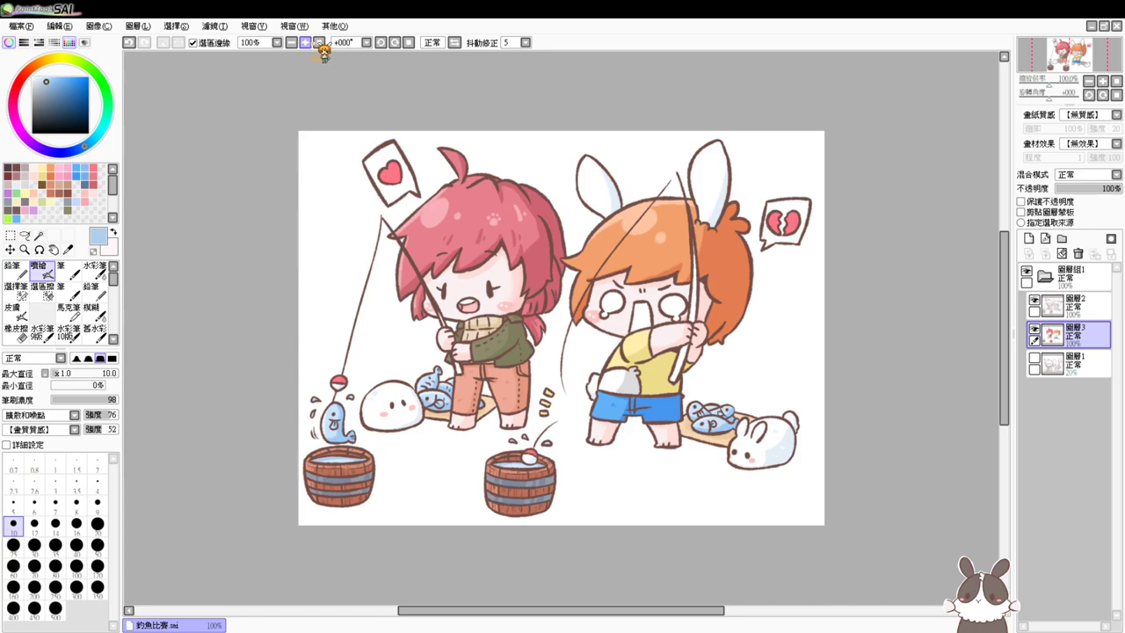
click(305, 42)
click(39, 236)
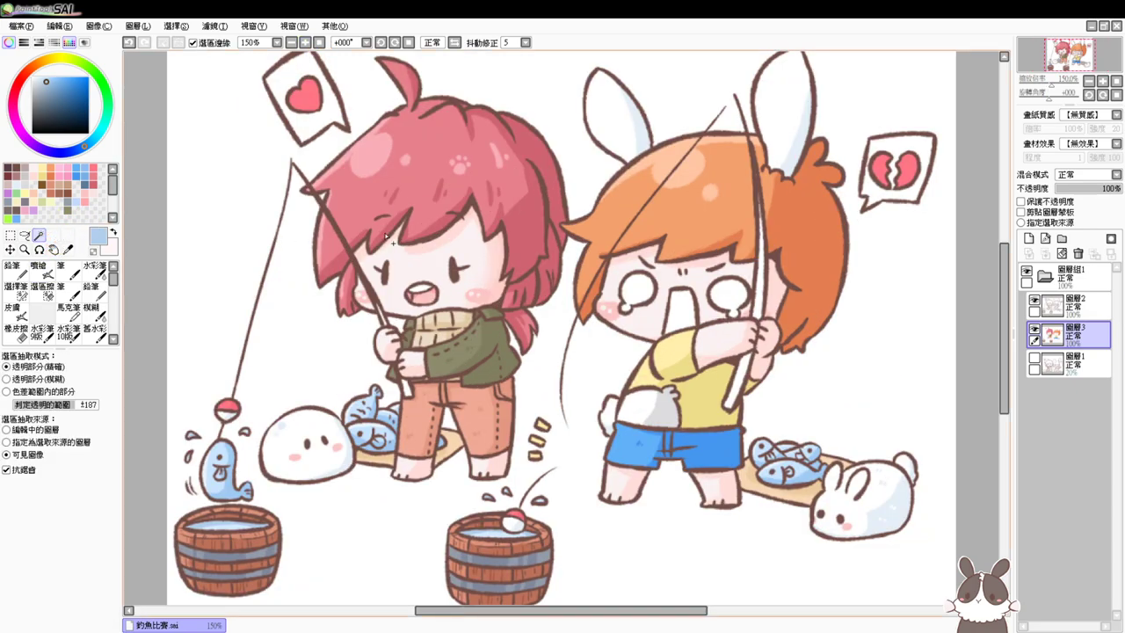
click(385, 233)
key(ctrl+d)
click(531, 568)
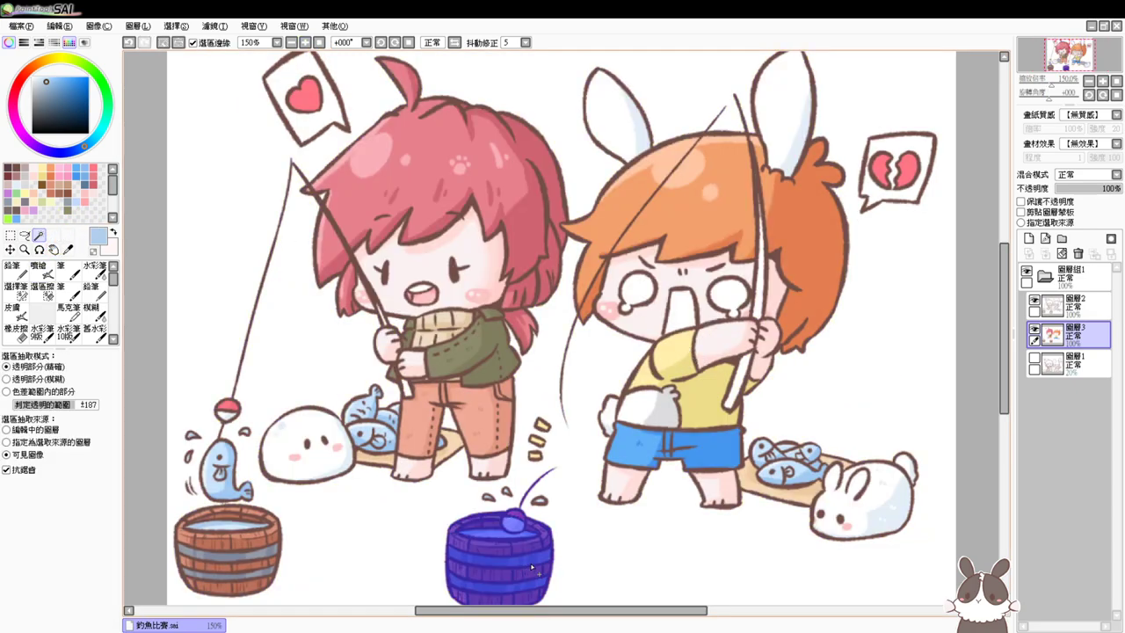
key(ctrl+d)
click(894, 176)
key(ctrl+d)
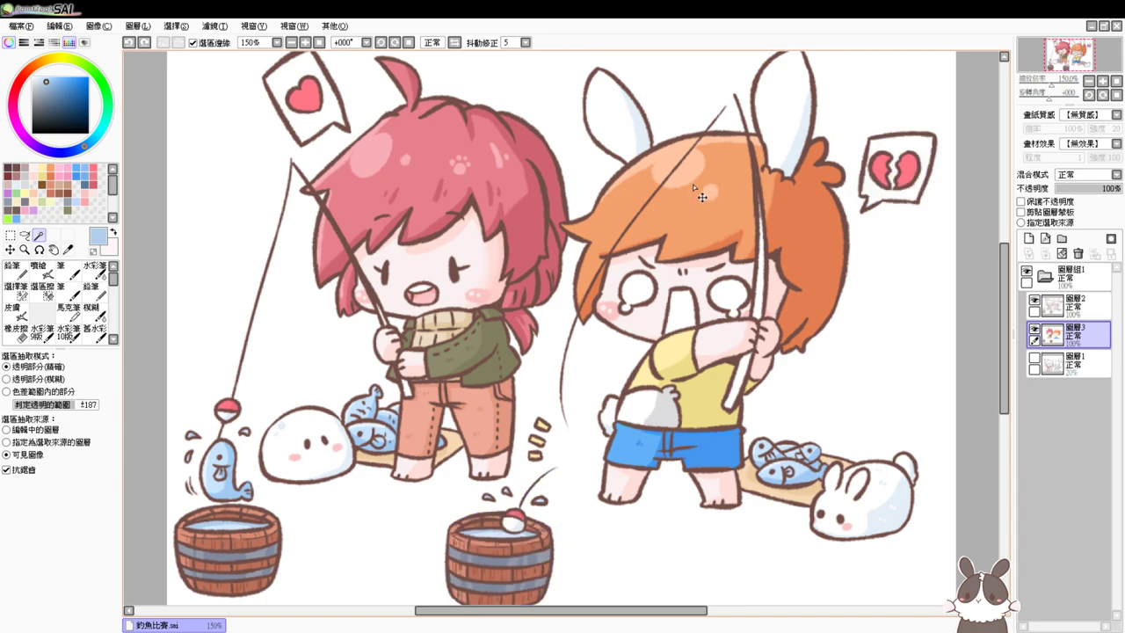
click(333, 140)
key(ctrl+d)
Add a new layer directly above 圖層1, test-fill it with light purple to expose uncolored gaps, and undo the fill
click(1087, 365)
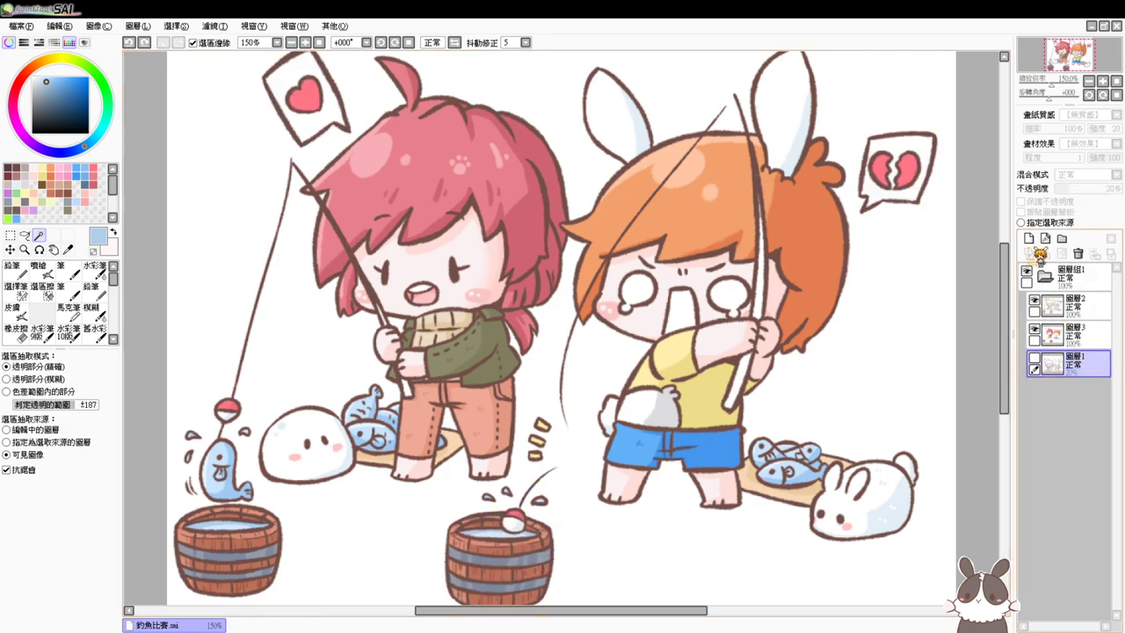
click(1029, 238)
click(34, 210)
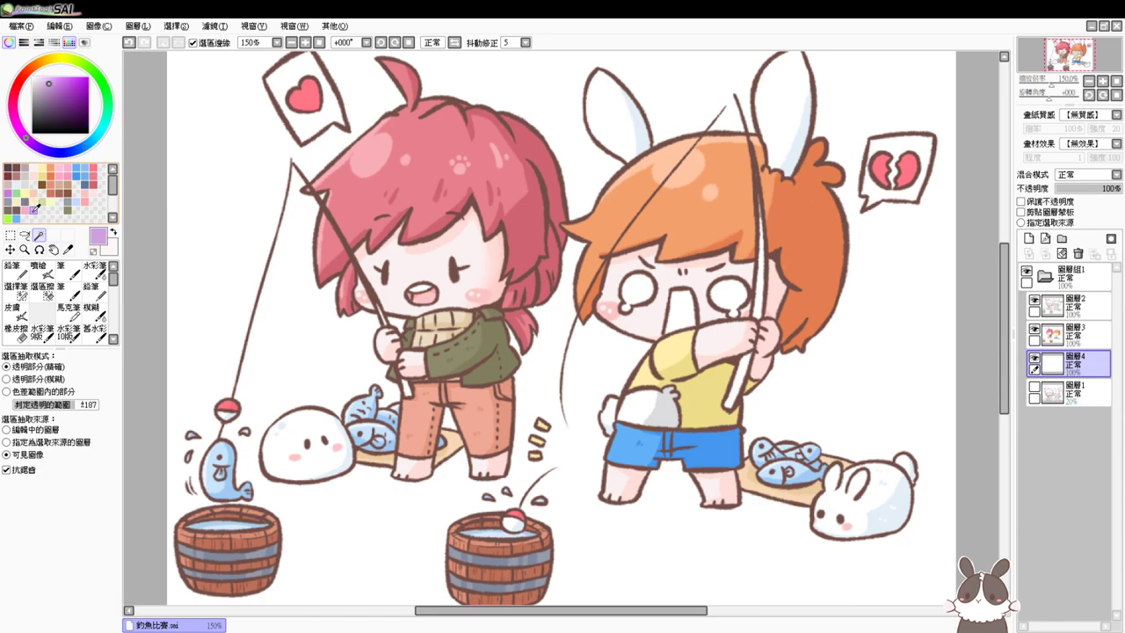
key(ctrl+f)
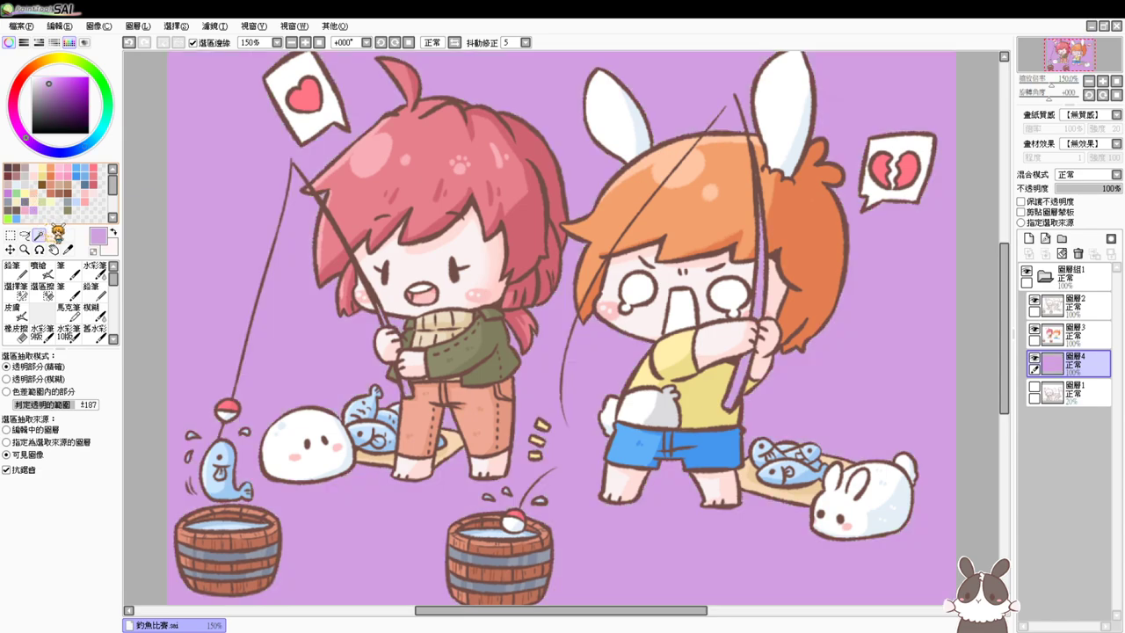
key(ctrl+z)
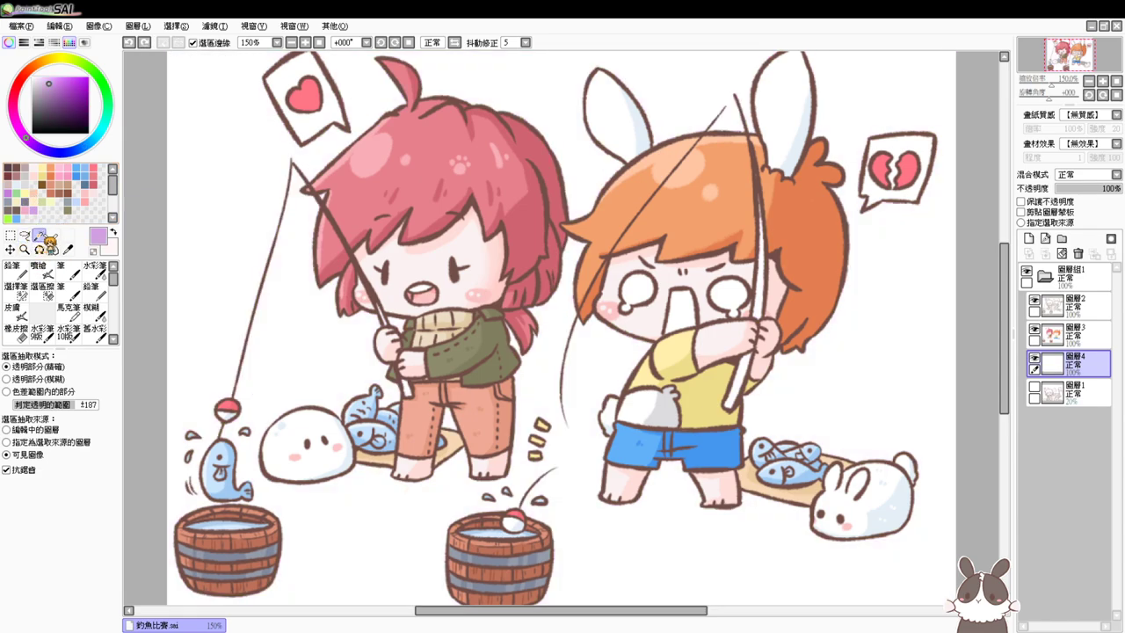
Select the uncolored interiors of both fishing rods, extending the right rod's selection into its thin upper part with the selection pen
mouse_move(762, 205)
mouse_down()
mouse_move(756, 315)
mouse_move(725, 407)
mouse_up()
scroll(423, 403, up, 3)
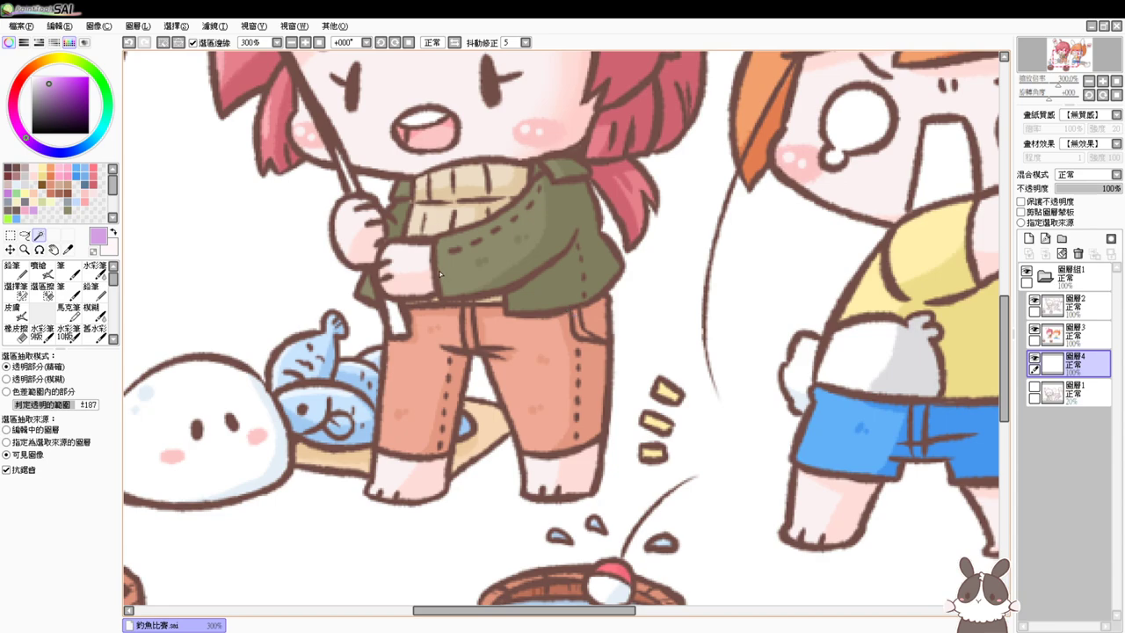
click(401, 318)
click(354, 188)
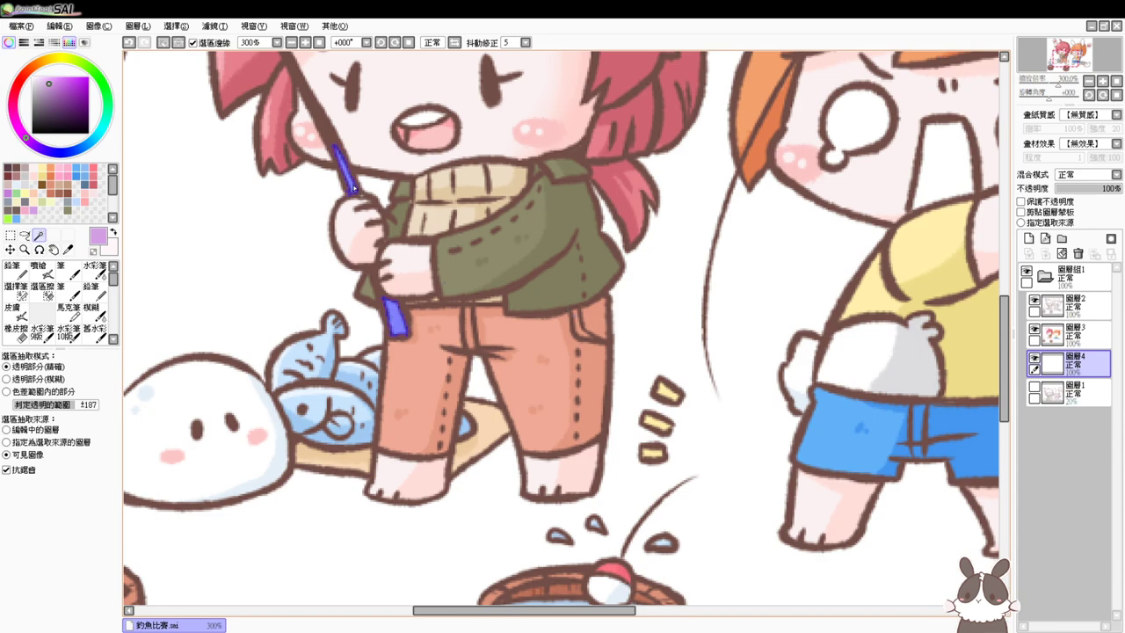
drag(833, 210, 648, 328)
mouse_move(786, 290)
mouse_down()
mouse_move(726, 345)
mouse_move(756, 358)
mouse_up()
click(16, 290)
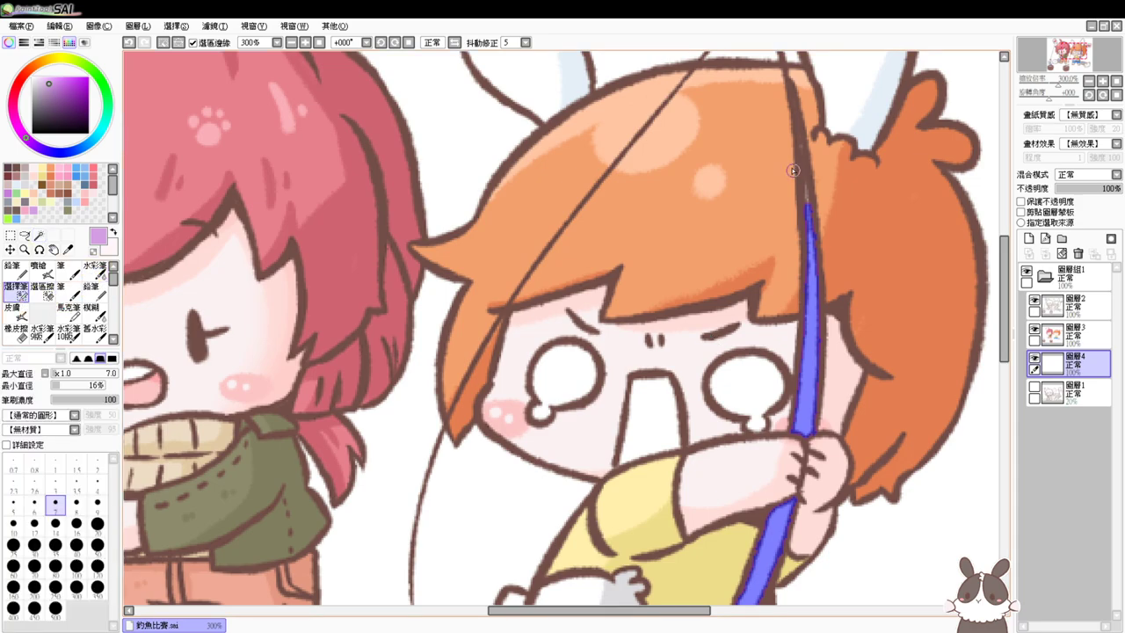
drag(793, 131, 807, 214)
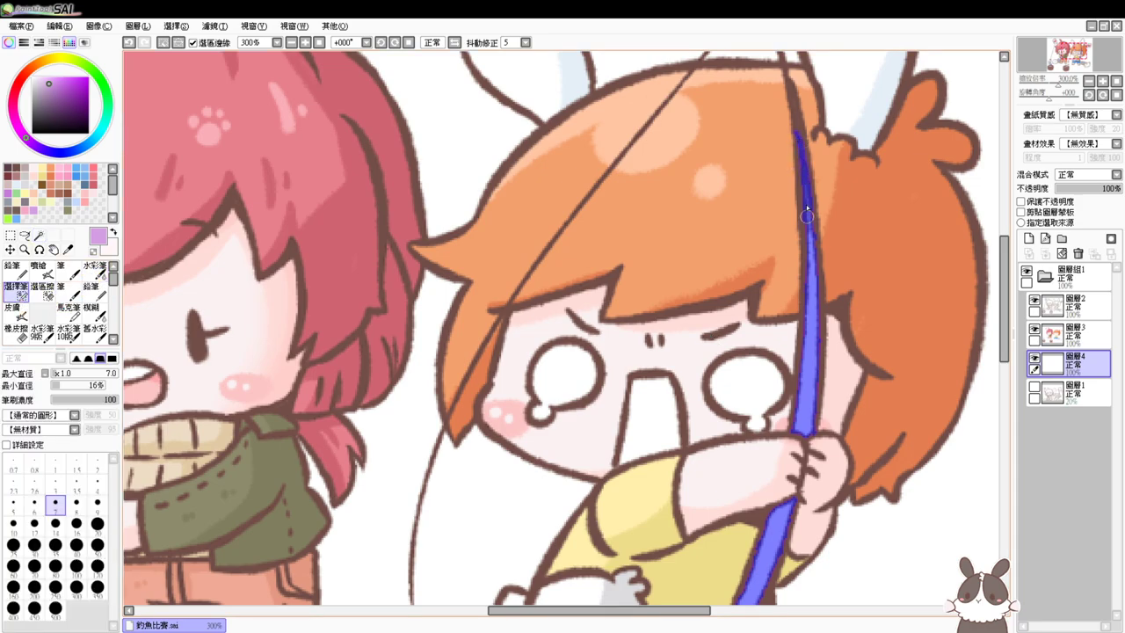
drag(801, 261, 806, 165)
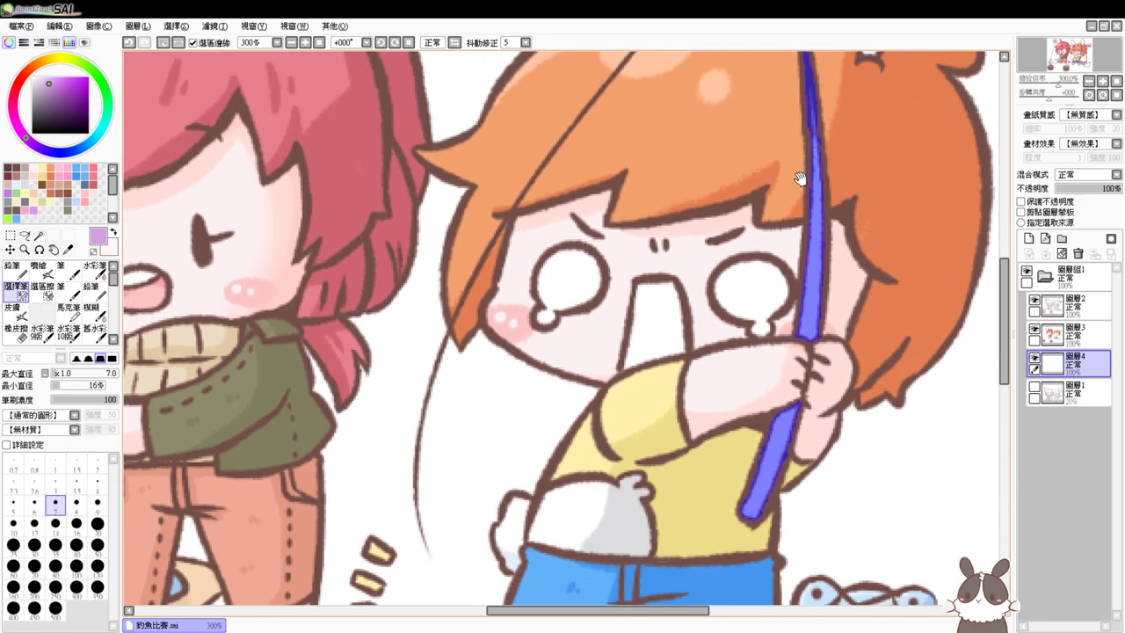
Fill the selected fishing rods with salmon-orange on layer 圖層3
click(1086, 336)
click(51, 183)
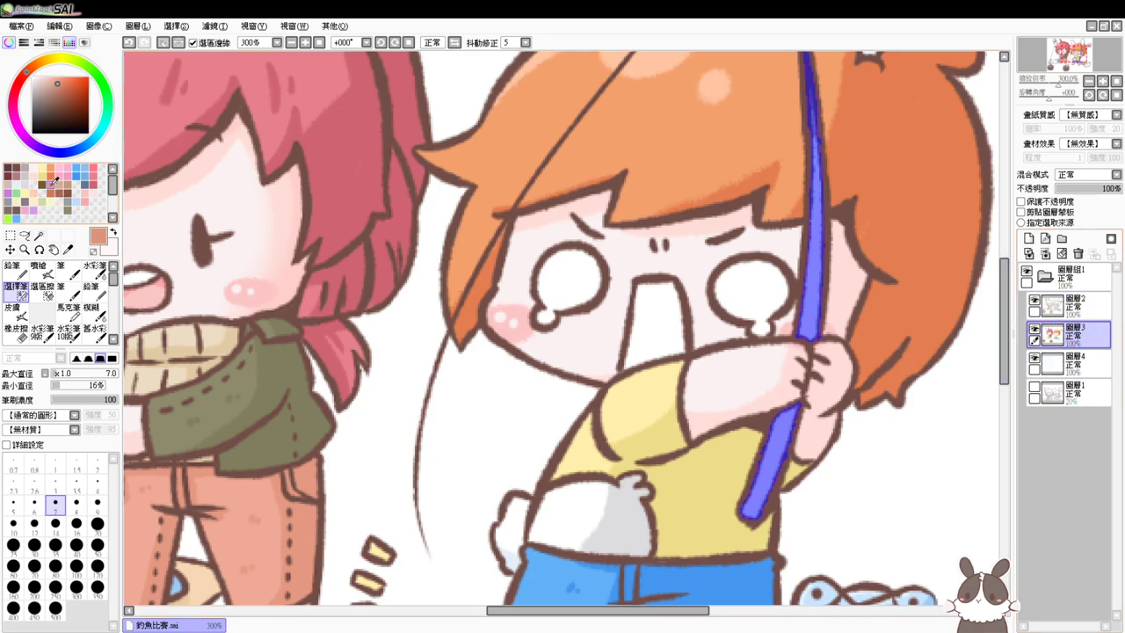
key(ctrl+f)
Shade both fishing rods with a darker reddish brown at airbrush size 10, then clear the selection
click(54, 191)
click(39, 265)
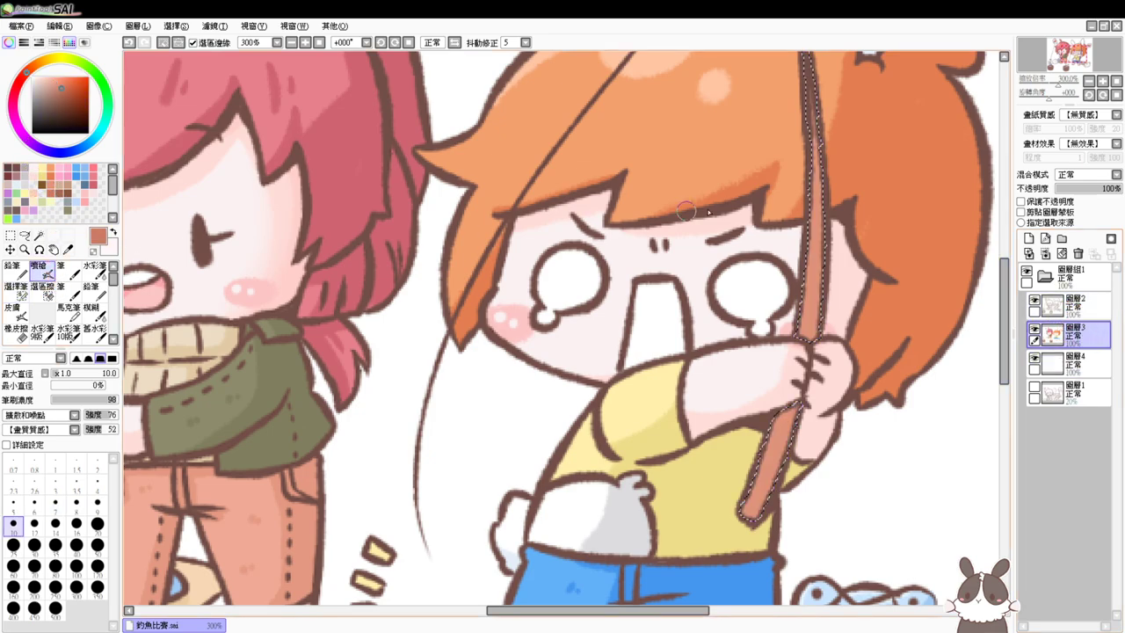
drag(536, 297, 769, 293)
drag(335, 460, 340, 501)
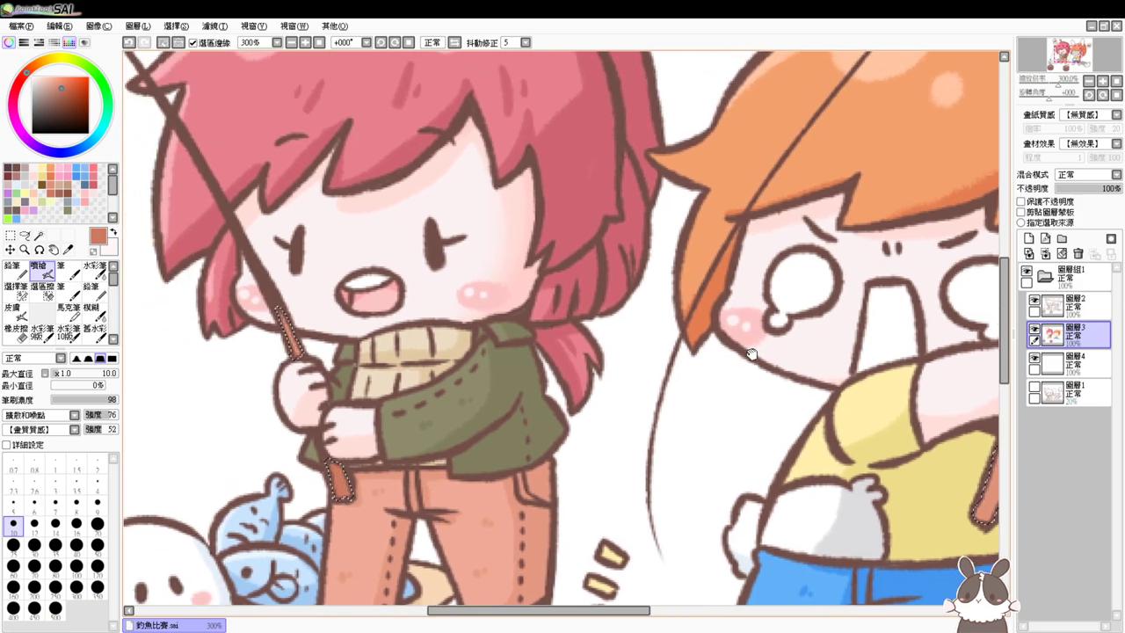
drag(909, 304, 630, 394)
drag(770, 453, 790, 370)
mouse_move(767, 415)
mouse_down()
mouse_move(728, 524)
mouse_move(705, 543)
mouse_up()
drag(790, 187, 772, 356)
key(ctrl+d)
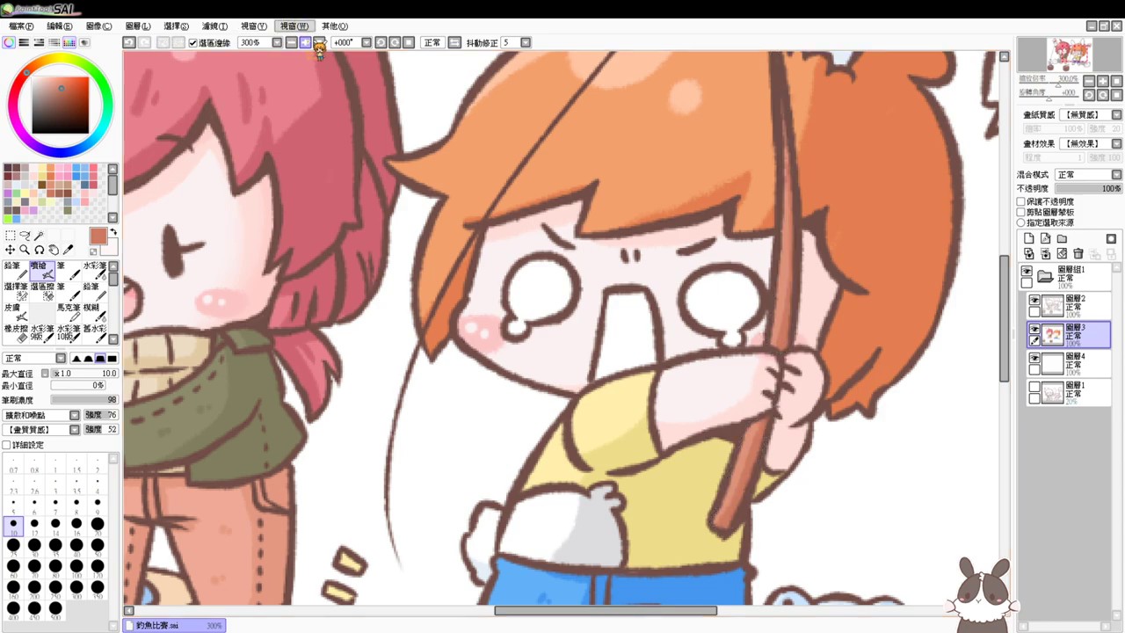
Paint a strip of pale olive-green grass behind the characters' legs on layer 圖層4 at airbrush size 53
click(319, 43)
click(305, 42)
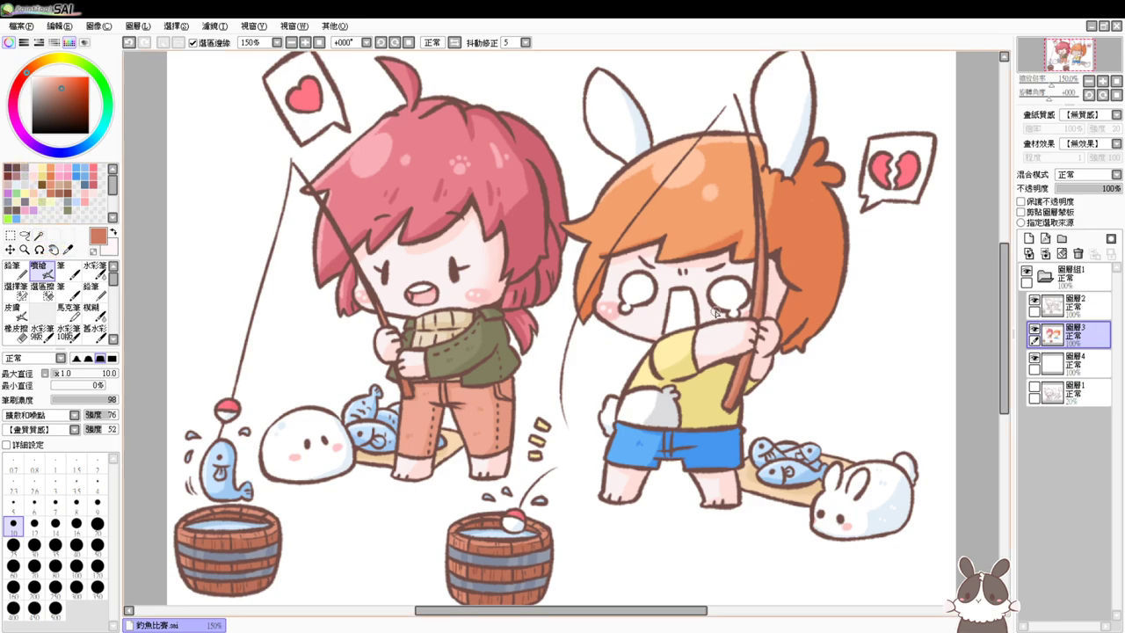
click(1072, 360)
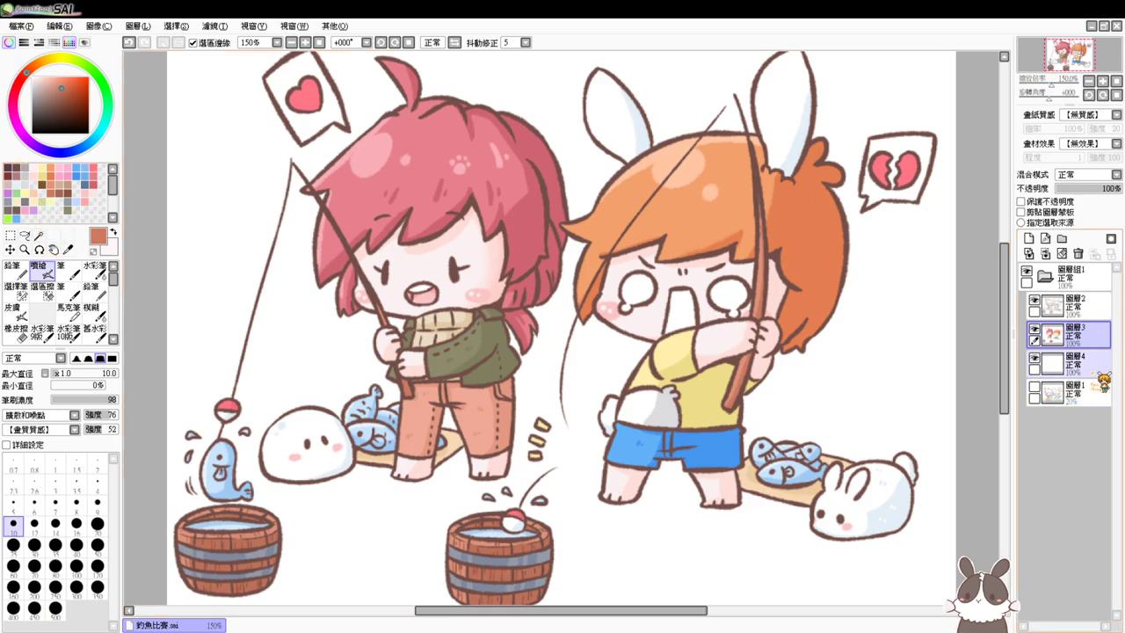
click(48, 197)
drag(396, 443, 432, 443)
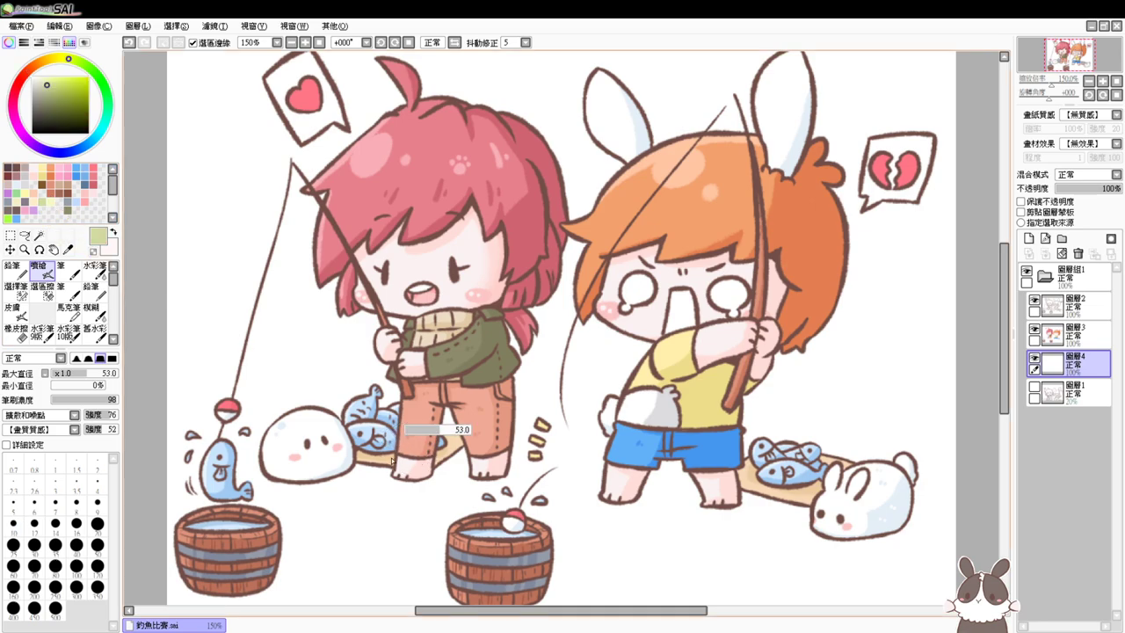
mouse_move(235, 457)
mouse_down()
mouse_move(493, 439)
mouse_move(947, 464)
mouse_up()
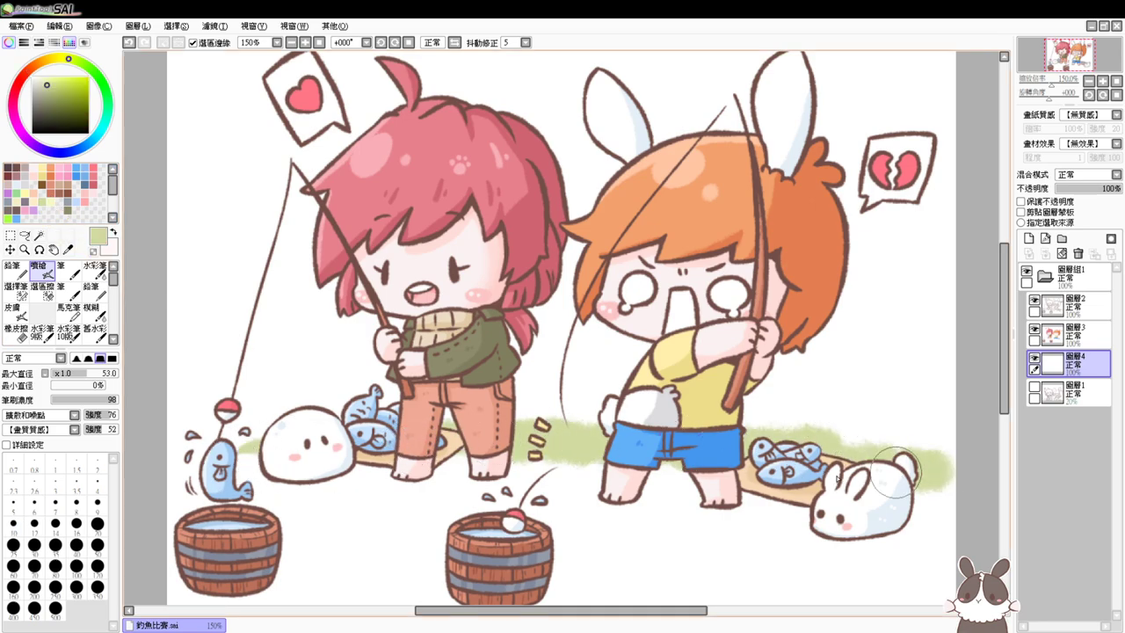
Extend the pale green grass down around both buckets and across to the canvas's right edge, undoing the last unwanted stroke
drag(746, 483, 815, 394)
mouse_move(363, 360)
mouse_down()
mouse_move(315, 386)
mouse_move(497, 412)
mouse_move(384, 433)
mouse_move(314, 458)
mouse_move(311, 469)
mouse_move(552, 385)
mouse_move(477, 364)
mouse_move(435, 388)
mouse_move(757, 384)
mouse_move(678, 423)
mouse_move(428, 459)
mouse_move(659, 440)
mouse_move(598, 398)
mouse_move(633, 431)
mouse_move(861, 421)
mouse_move(886, 435)
mouse_up()
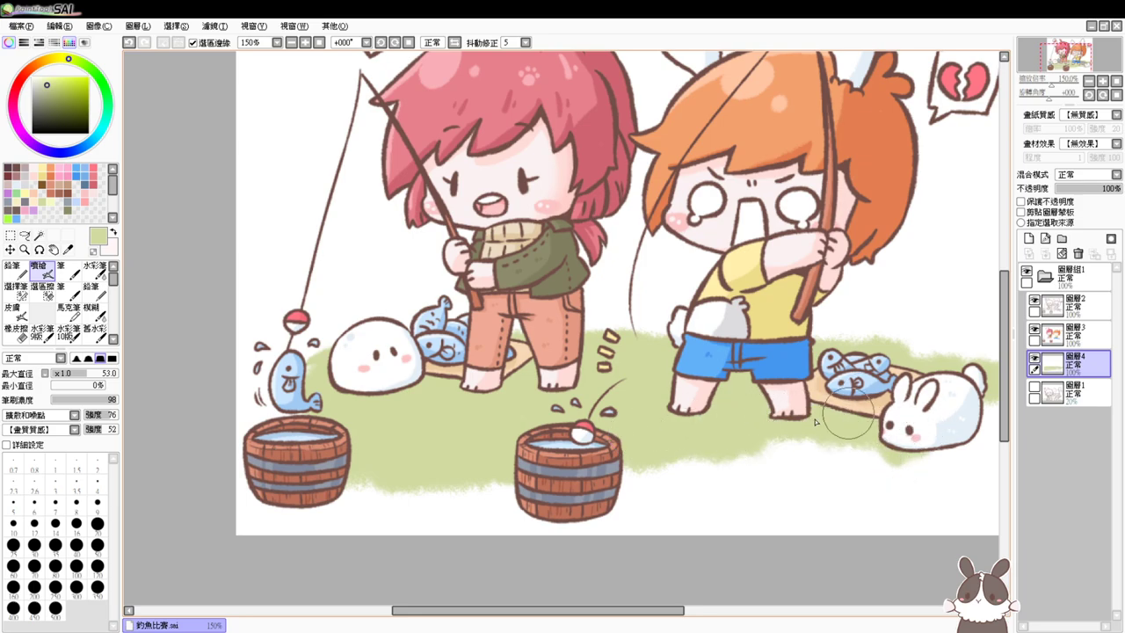
mouse_move(673, 474)
mouse_down()
mouse_move(362, 477)
mouse_move(217, 462)
mouse_move(226, 499)
mouse_move(278, 529)
mouse_move(432, 493)
mouse_move(595, 484)
mouse_move(656, 402)
mouse_move(838, 429)
mouse_move(385, 431)
mouse_up()
key(ctrl+z)
click(292, 42)
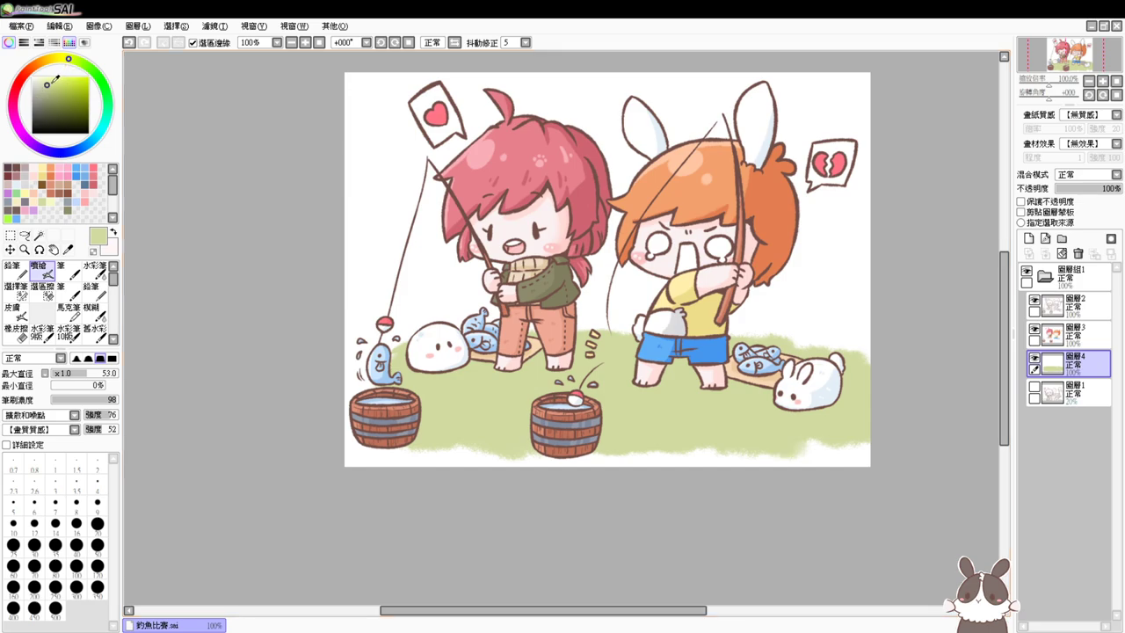
Dab yellower patches on the grass between the buckets, below the orange-haired character and beside the white rabbit, and pick a darker green
drag(68, 58, 63, 59)
drag(510, 402, 494, 394)
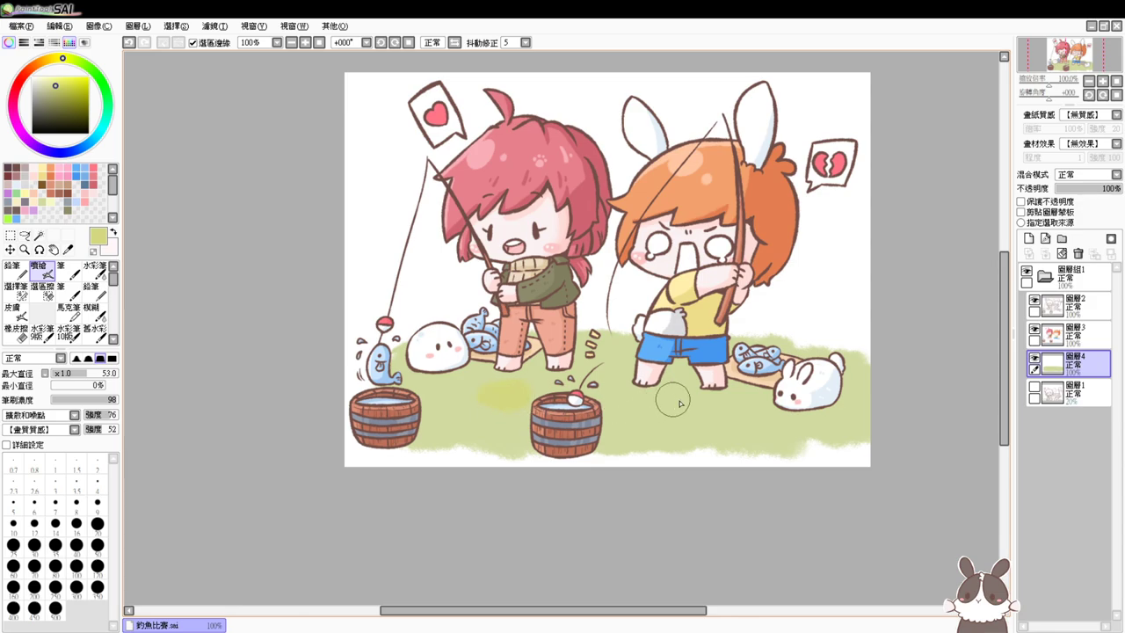
drag(670, 409, 675, 420)
drag(844, 410, 859, 414)
click(61, 88)
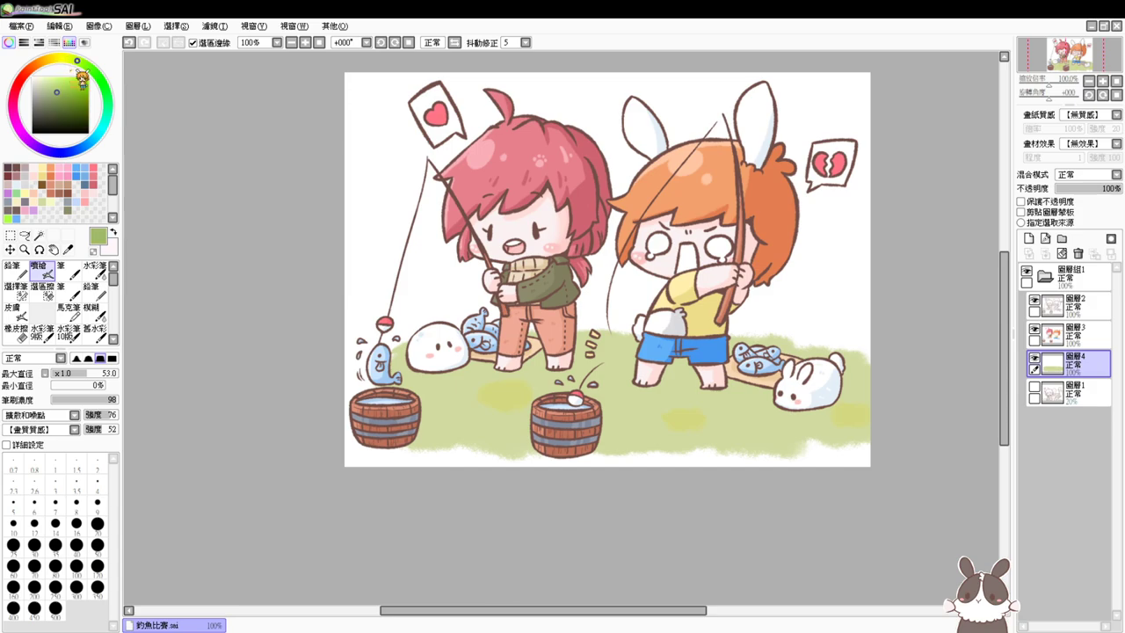
Undo the last grass stroke and blend soft darker green patches across the grass with the watercolor brush at size 70
drag(450, 417, 470, 413)
key(ctrl+z)
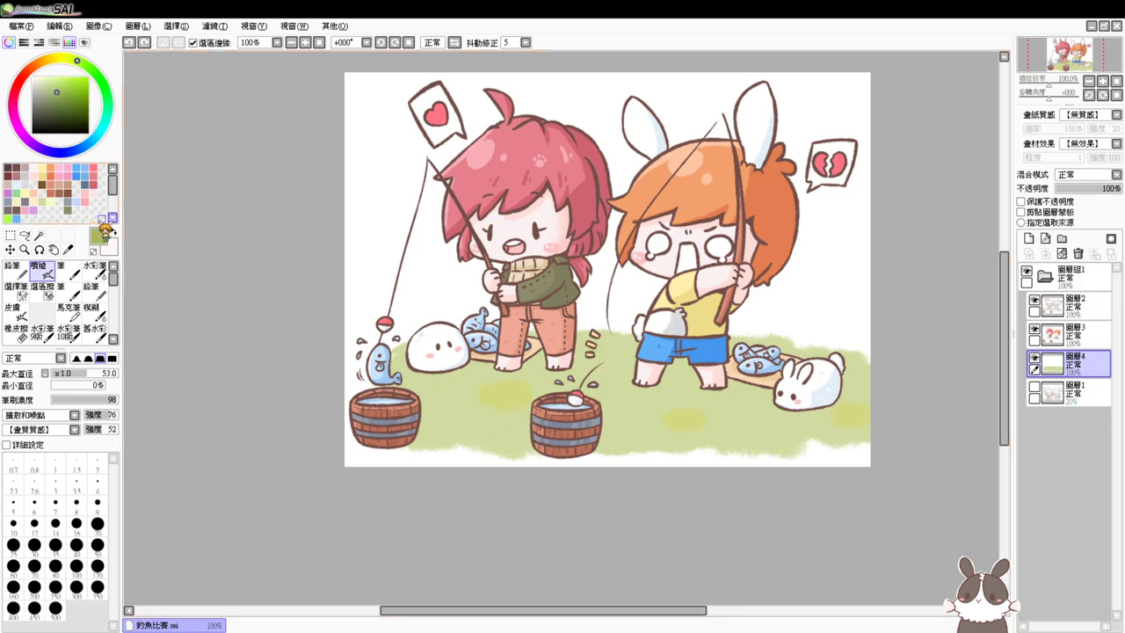
click(95, 267)
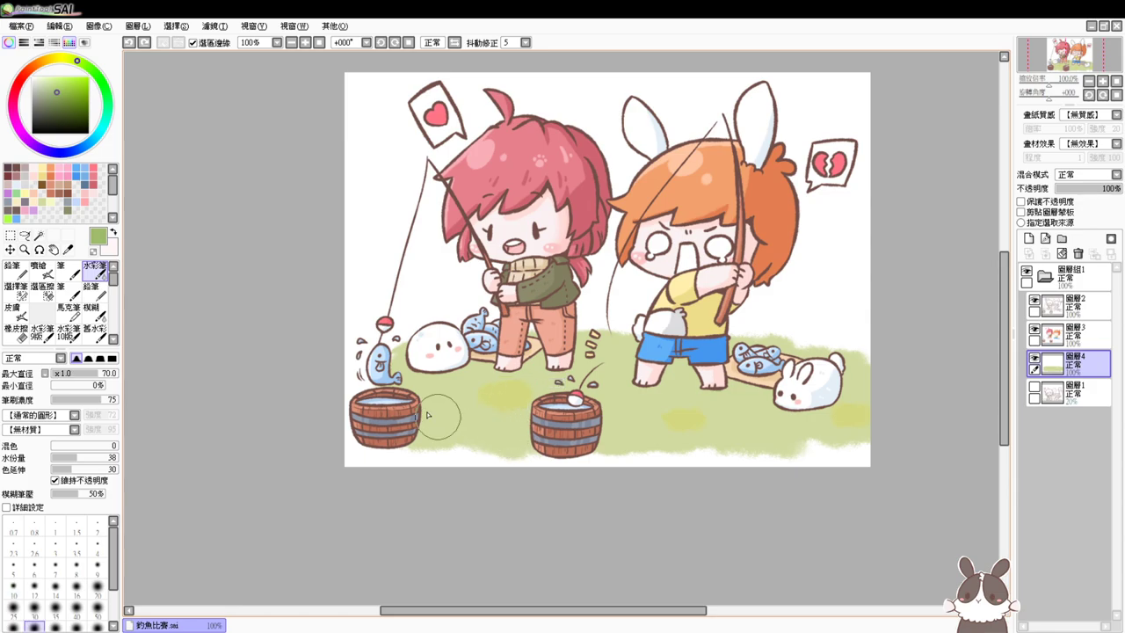
mouse_move(428, 415)
mouse_down()
mouse_move(442, 392)
mouse_move(515, 416)
mouse_move(472, 409)
mouse_move(528, 402)
mouse_up()
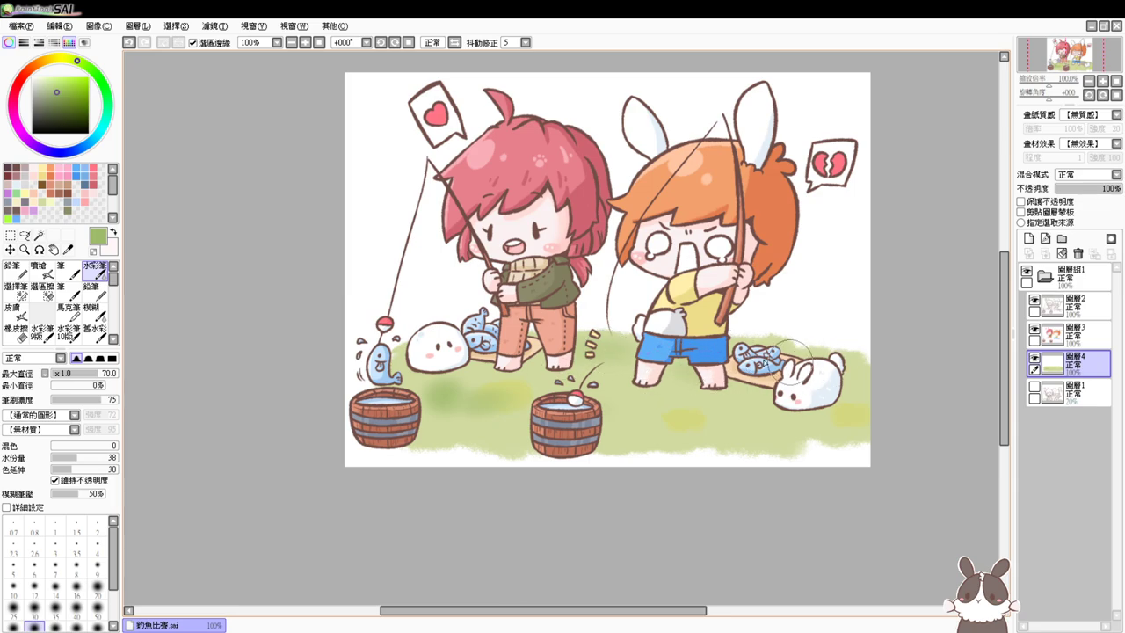
mouse_move(866, 386)
mouse_down()
mouse_move(776, 412)
mouse_move(801, 425)
mouse_up()
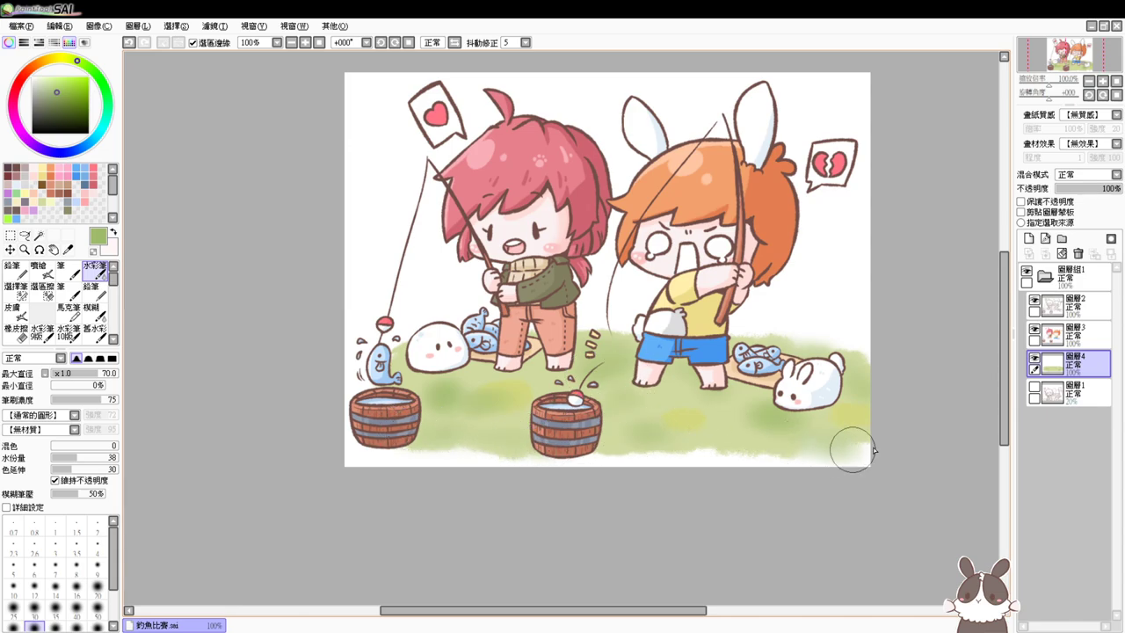
Pick a light yellowish green, switch back to the airbrush, and add a new layer above 圖層4
click(67, 59)
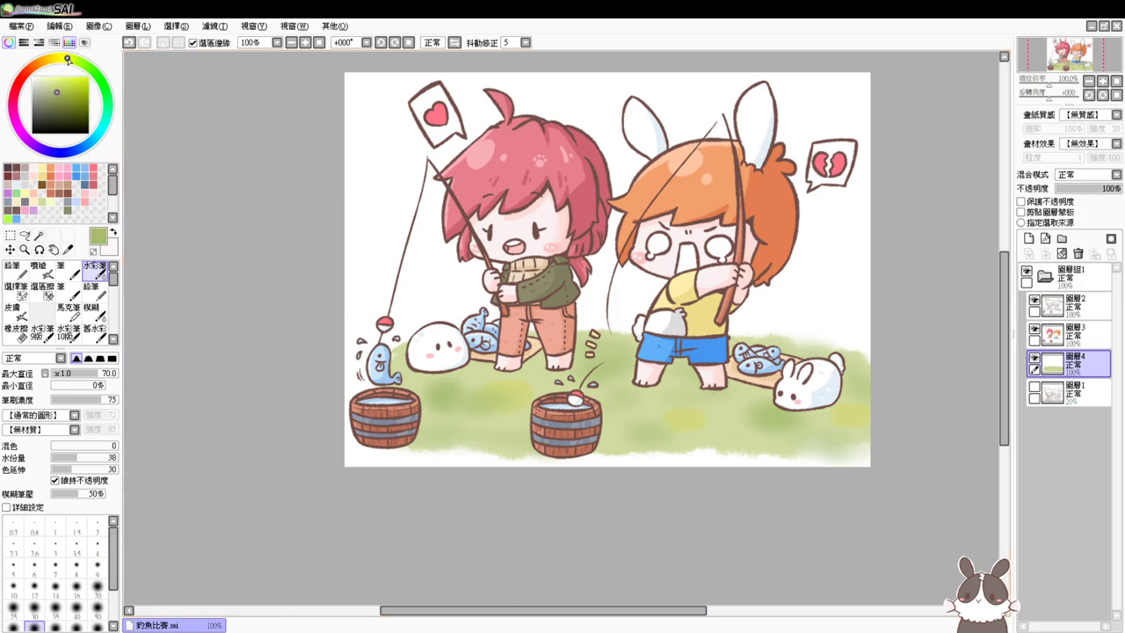
click(60, 58)
click(53, 87)
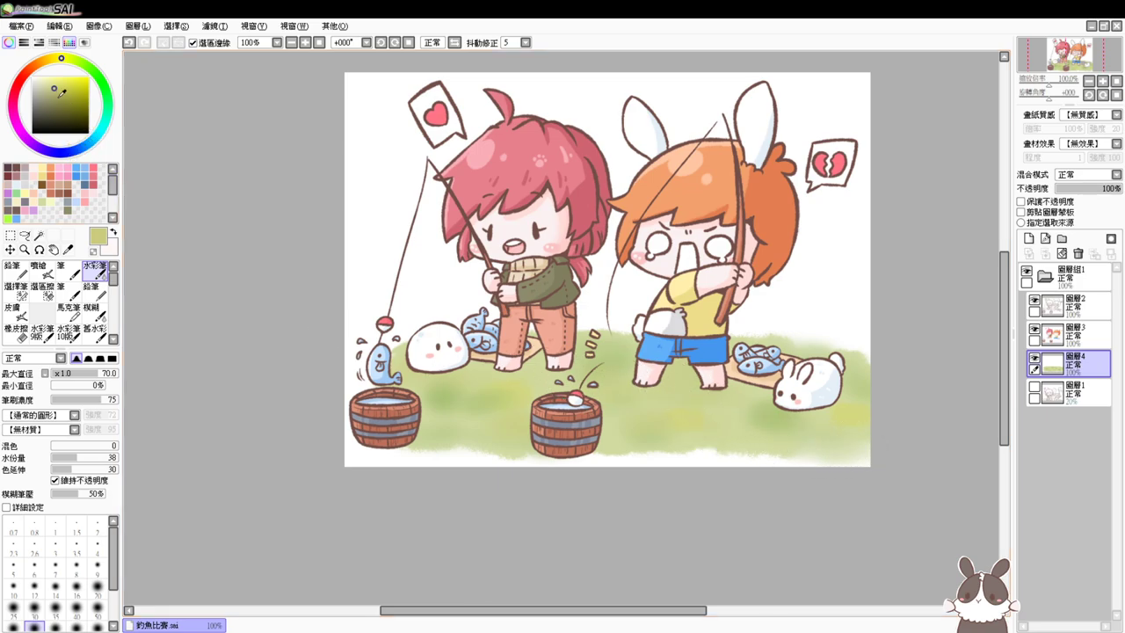
drag(60, 60, 72, 60)
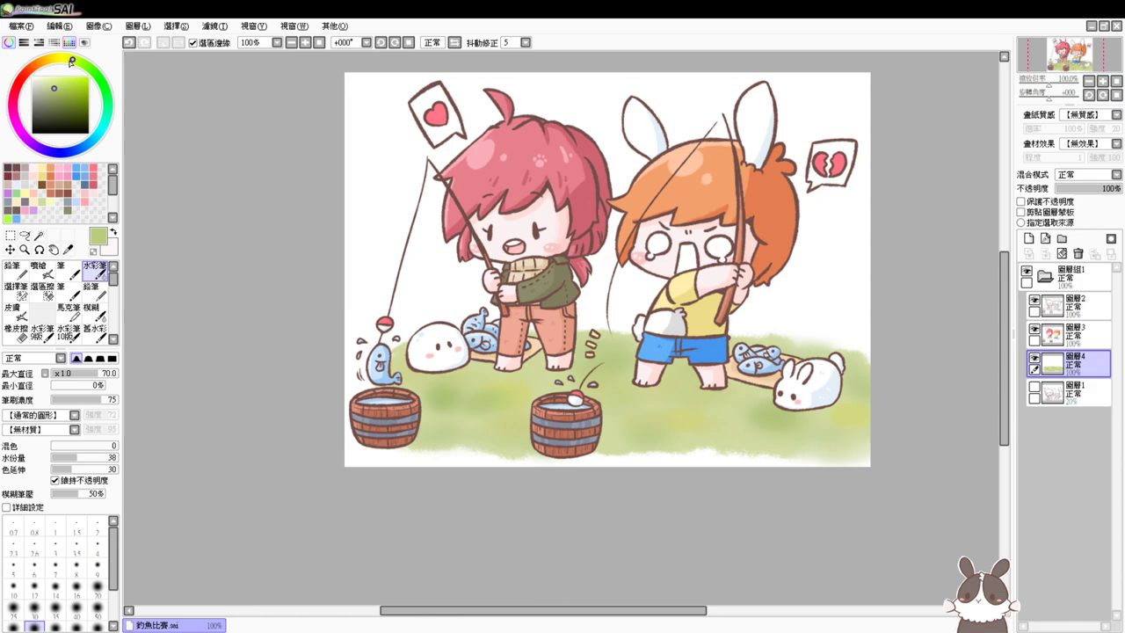
click(44, 270)
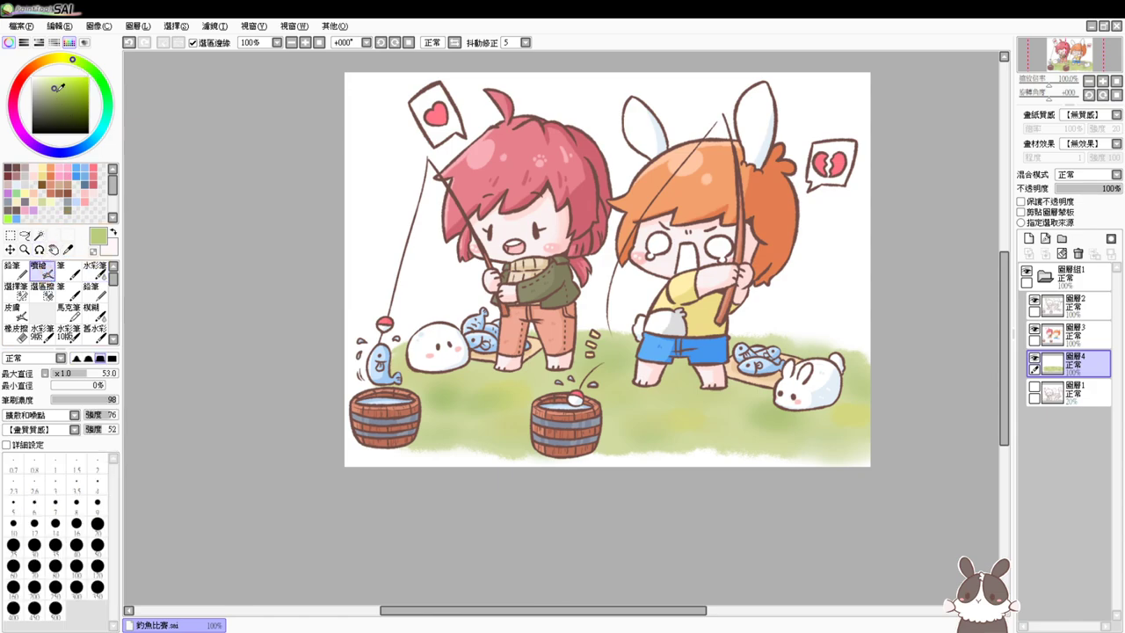
key(Page_Up)
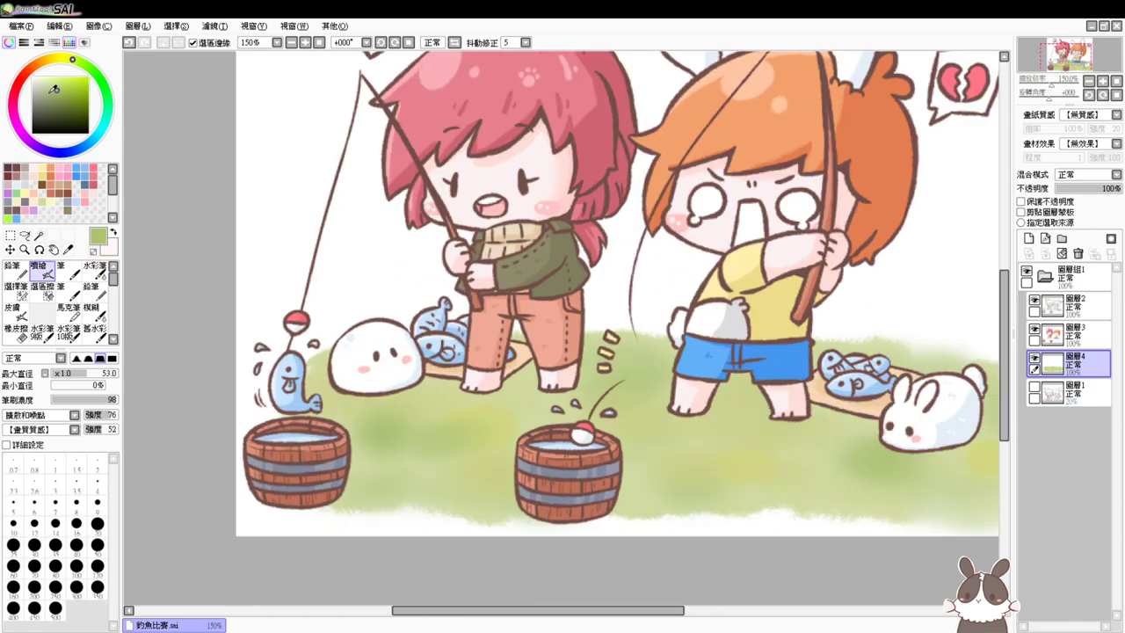
click(1028, 238)
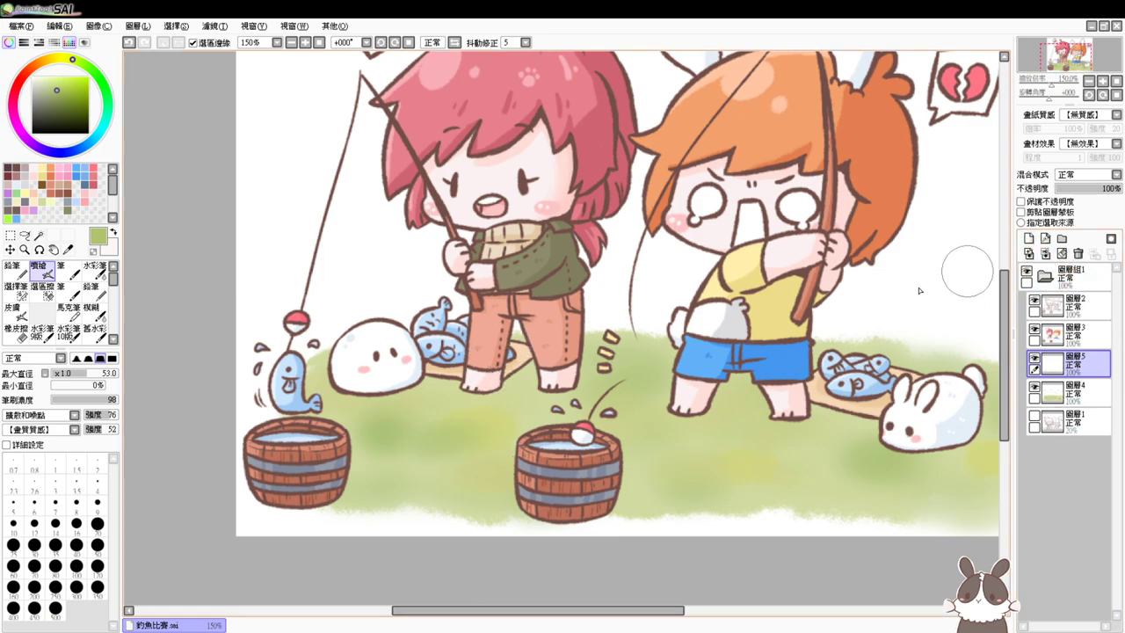
Paint scattered darker green grass blades across the ground on layer 圖層5 with the airbrush at size 16
mouse_move(442, 419)
mouse_down()
mouse_move(433, 434)
mouse_move(442, 437)
mouse_move(432, 410)
mouse_up()
key(ctrl+z)
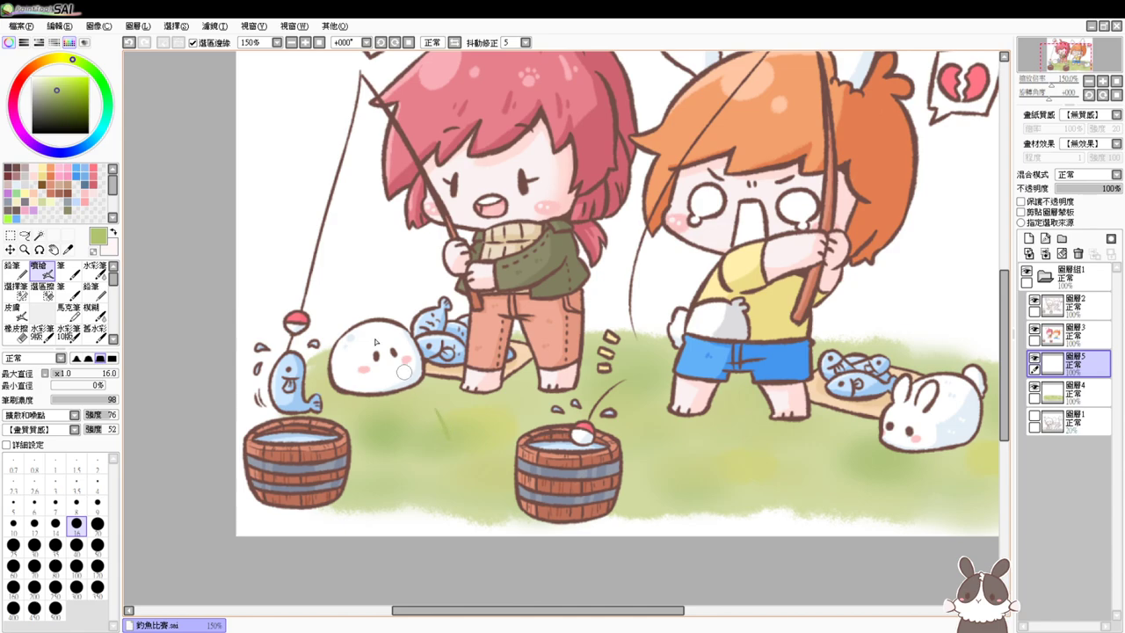
key(ctrl+z)
click(63, 90)
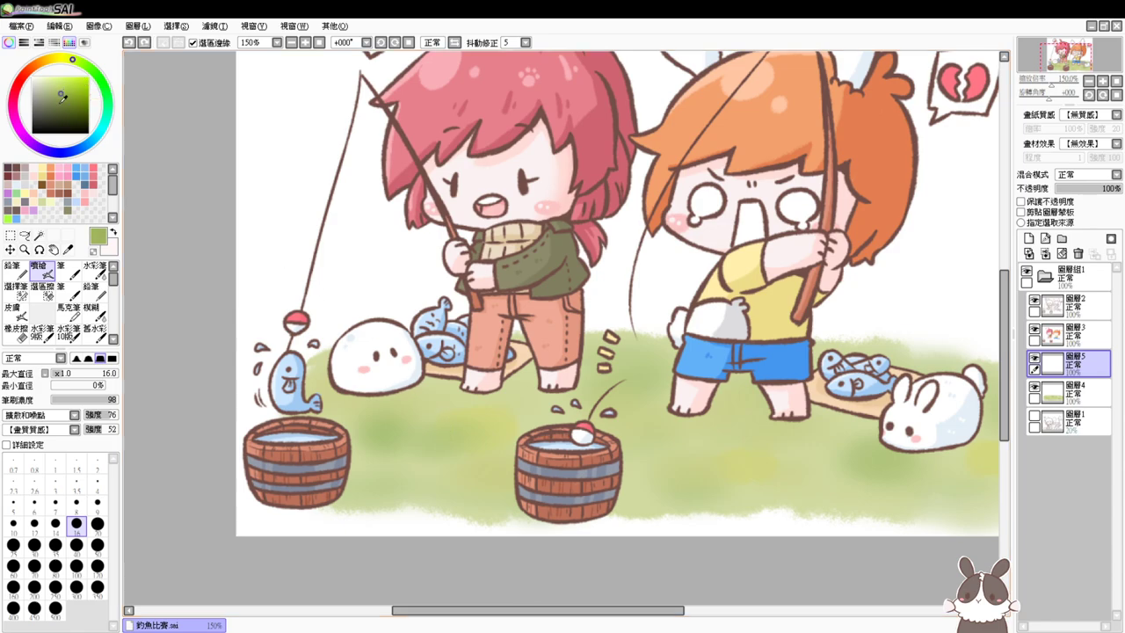
drag(413, 442, 423, 454)
mouse_move(507, 420)
mouse_down()
mouse_move(502, 397)
mouse_move(515, 412)
mouse_up()
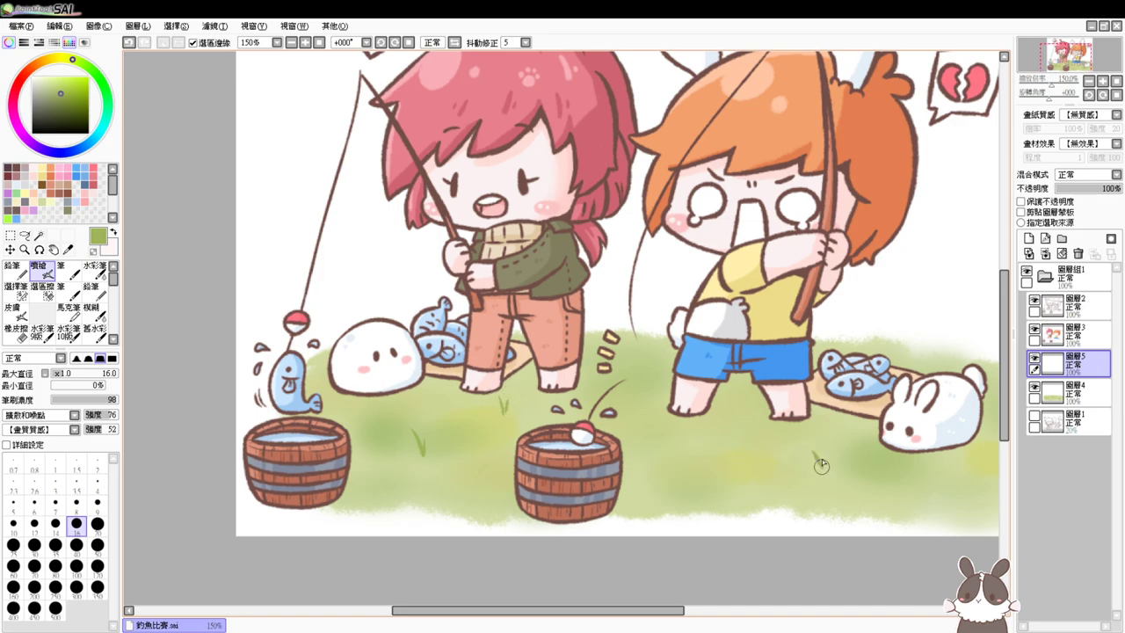
drag(640, 368, 632, 351)
drag(941, 444, 807, 435)
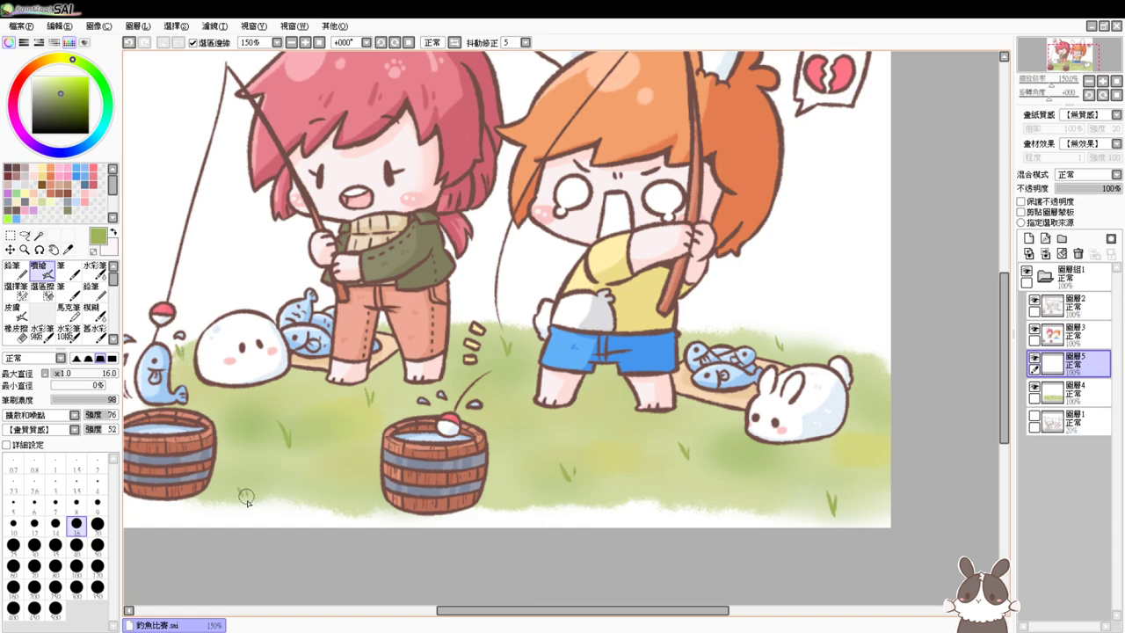
Add a new layer above 圖層2 and paint grass blades overlapping the bases of the buckets, feet and round white animals
click(1040, 239)
drag(1076, 361, 1074, 332)
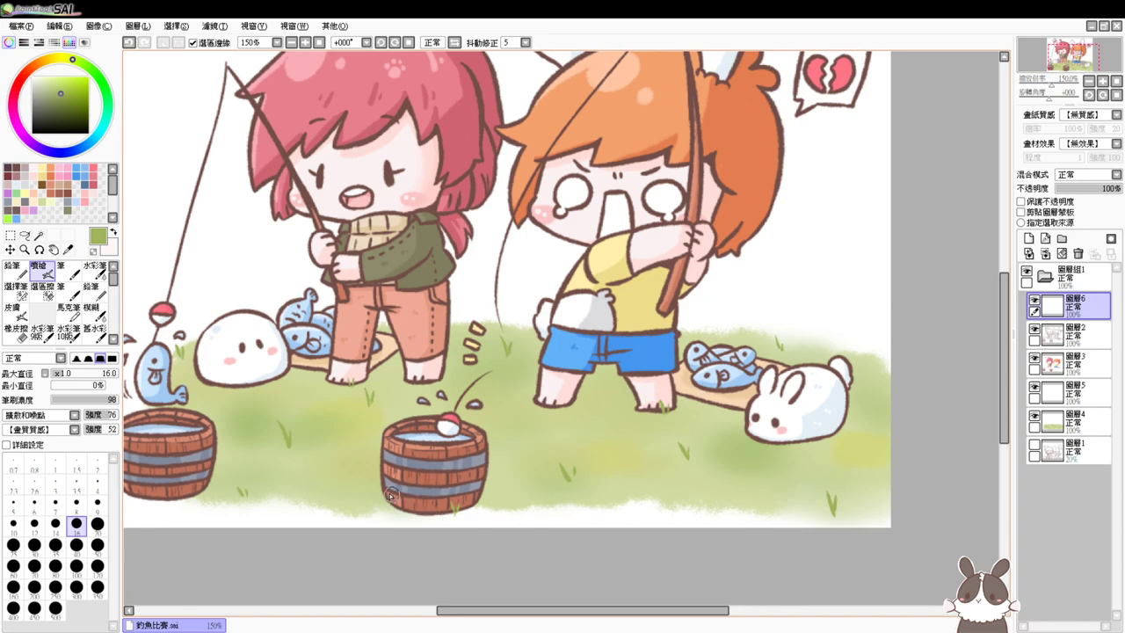
drag(314, 471, 421, 460)
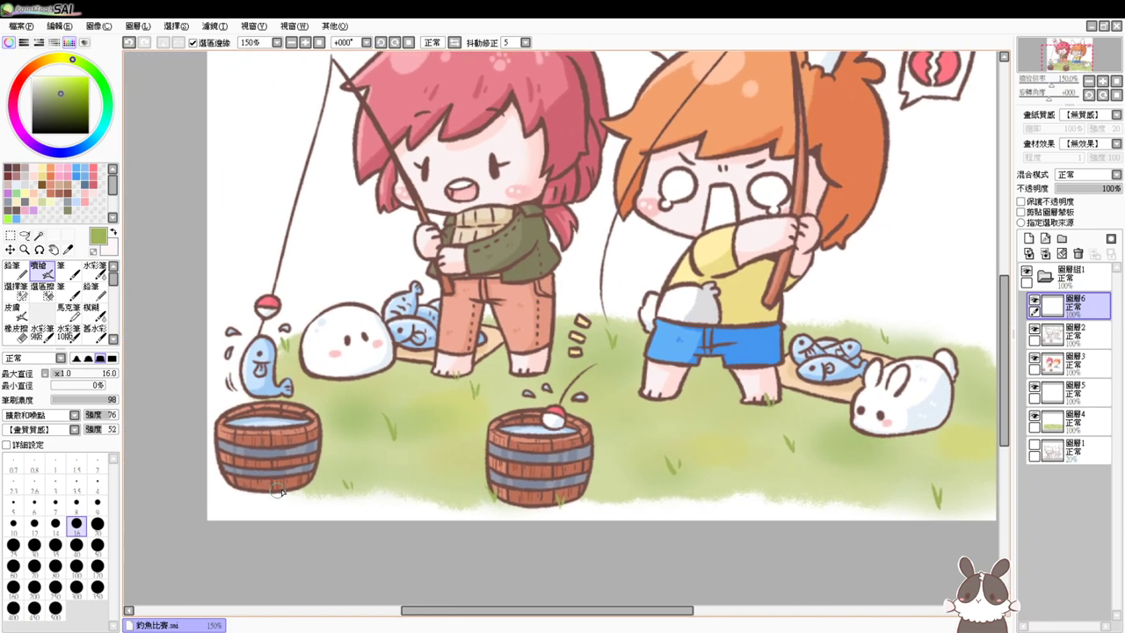
drag(301, 479, 298, 495)
drag(833, 418, 774, 434)
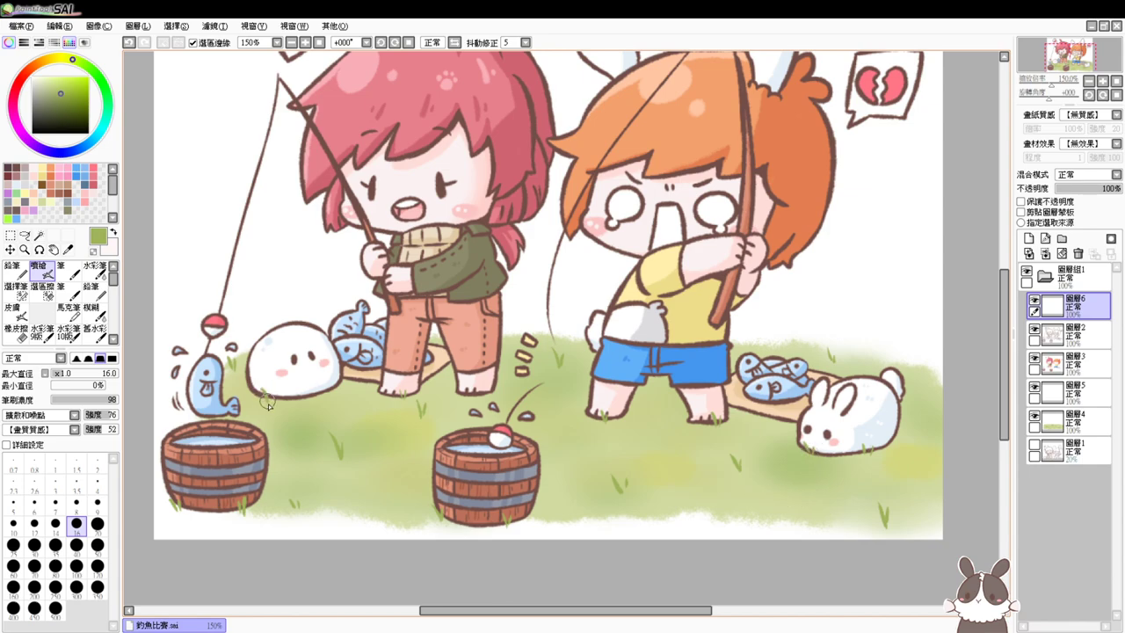
Pick an olive yellow, scatter blades of it among the grass, and select layer 圖層5
click(61, 84)
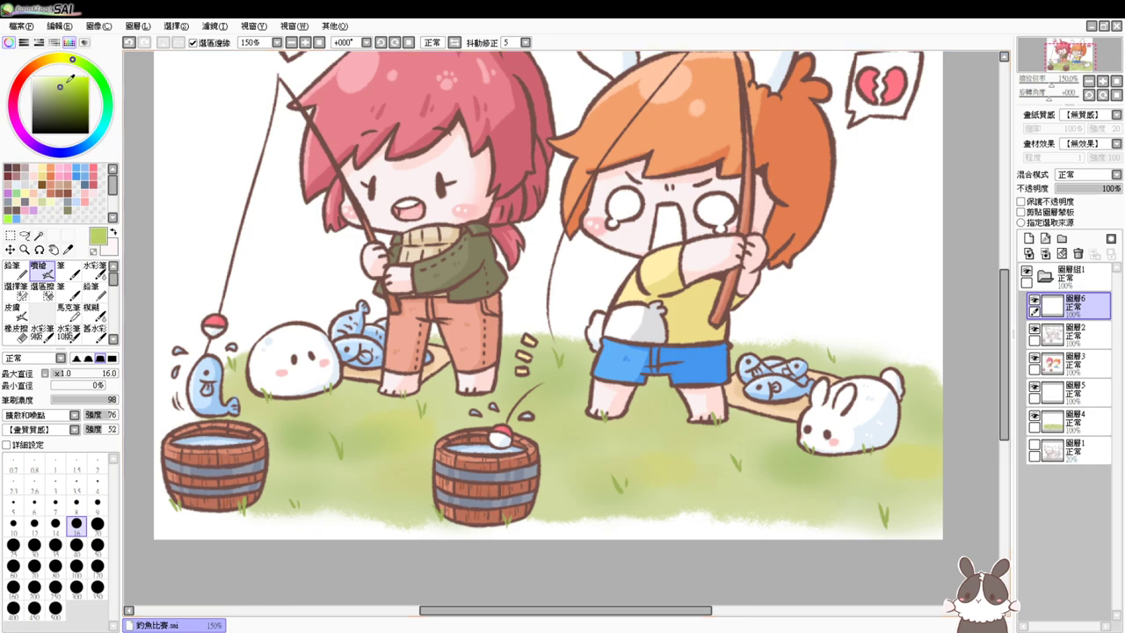
key(ctrl+z)
drag(72, 60, 59, 58)
click(65, 88)
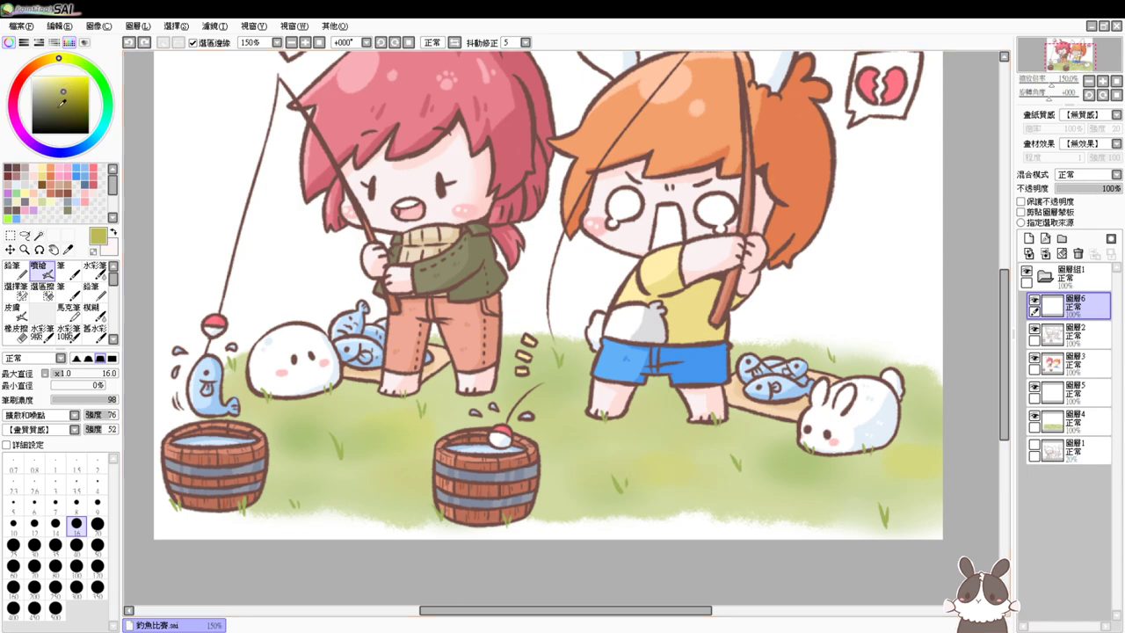
drag(368, 423, 376, 450)
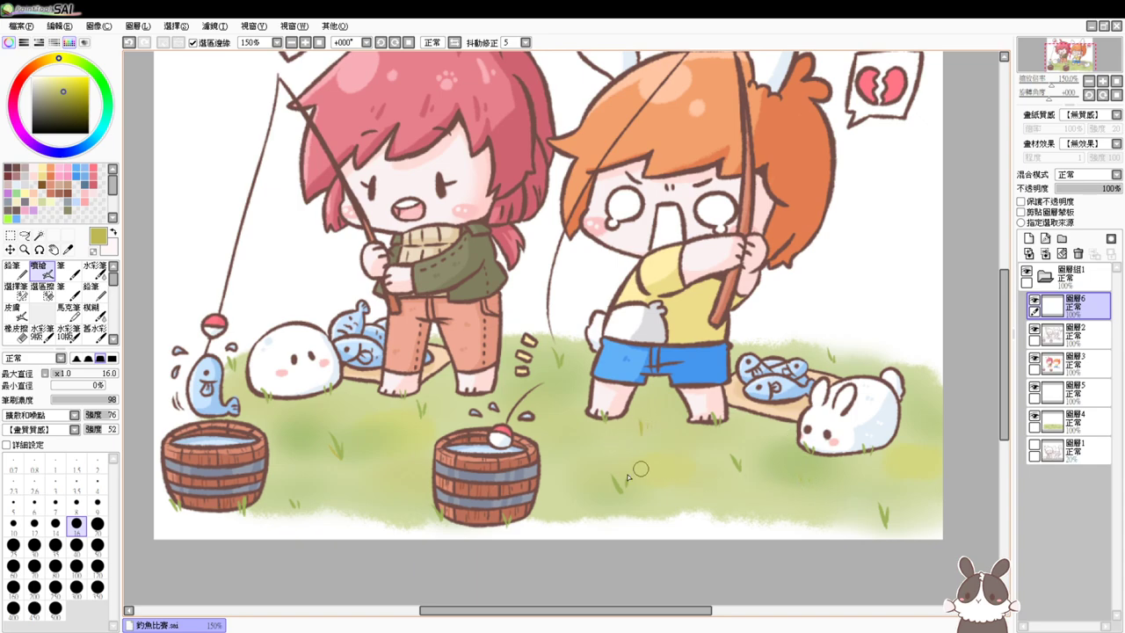
click(1072, 391)
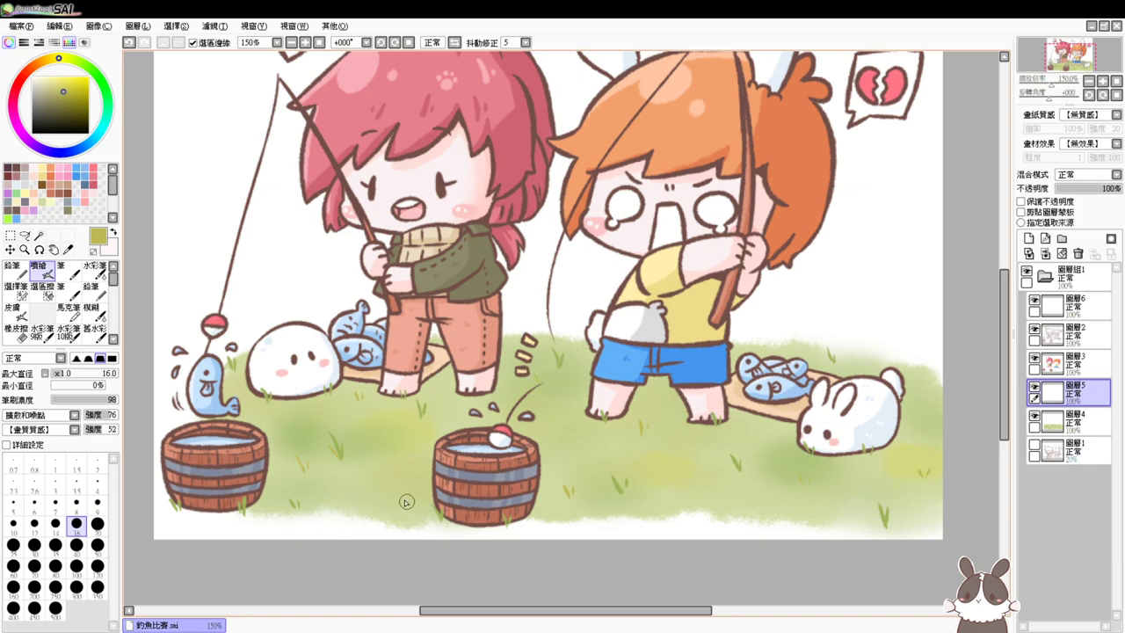
Pick a more saturated mid green and scatter small blades of it over the grass on layers 圖層5 and 圖層6
drag(59, 59, 73, 60)
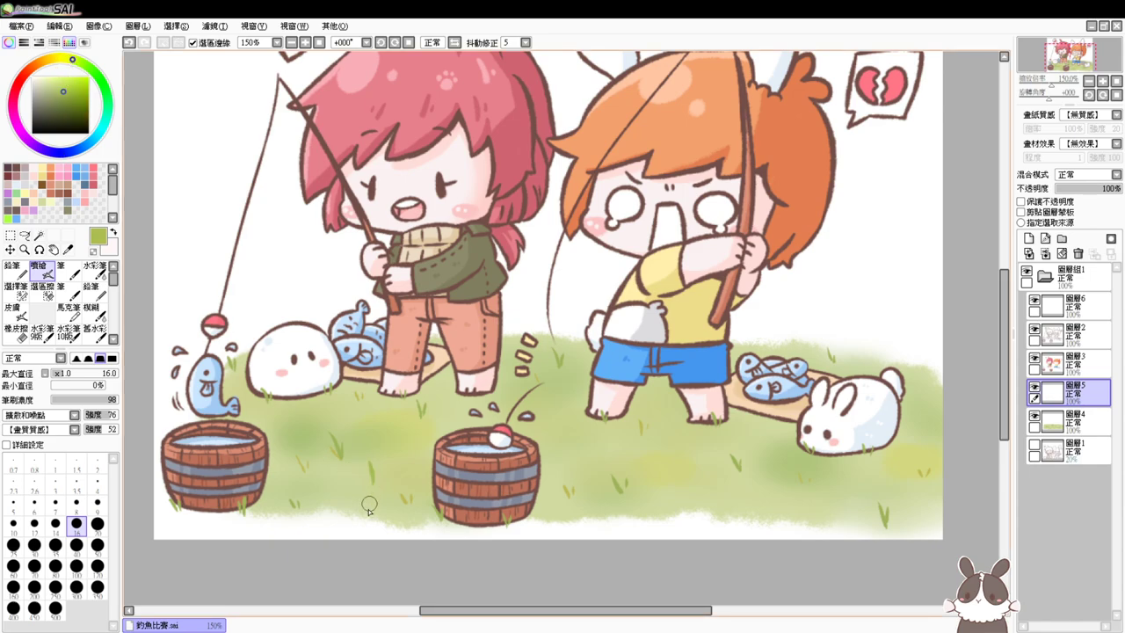
click(106, 89)
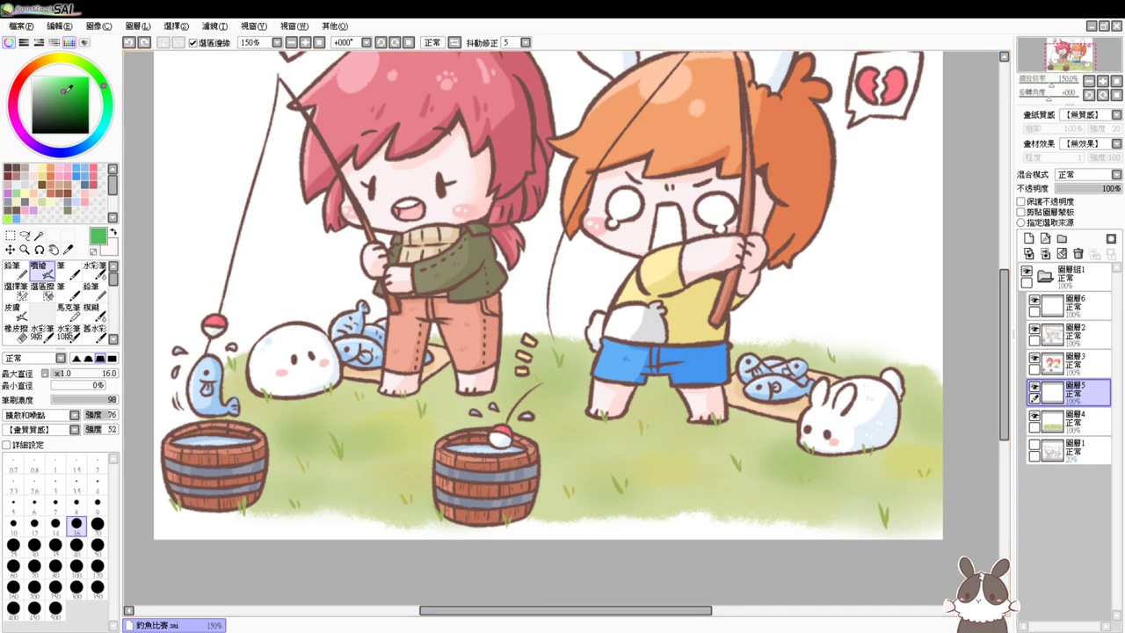
click(58, 89)
click(61, 93)
drag(102, 84, 92, 69)
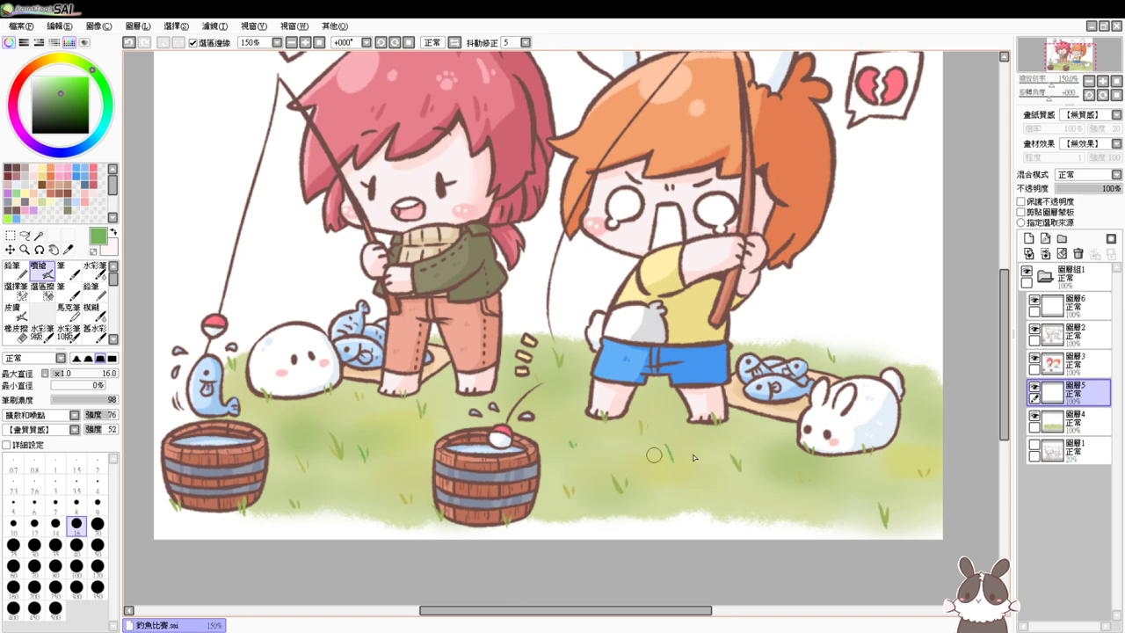
drag(767, 505, 781, 513)
click(1067, 305)
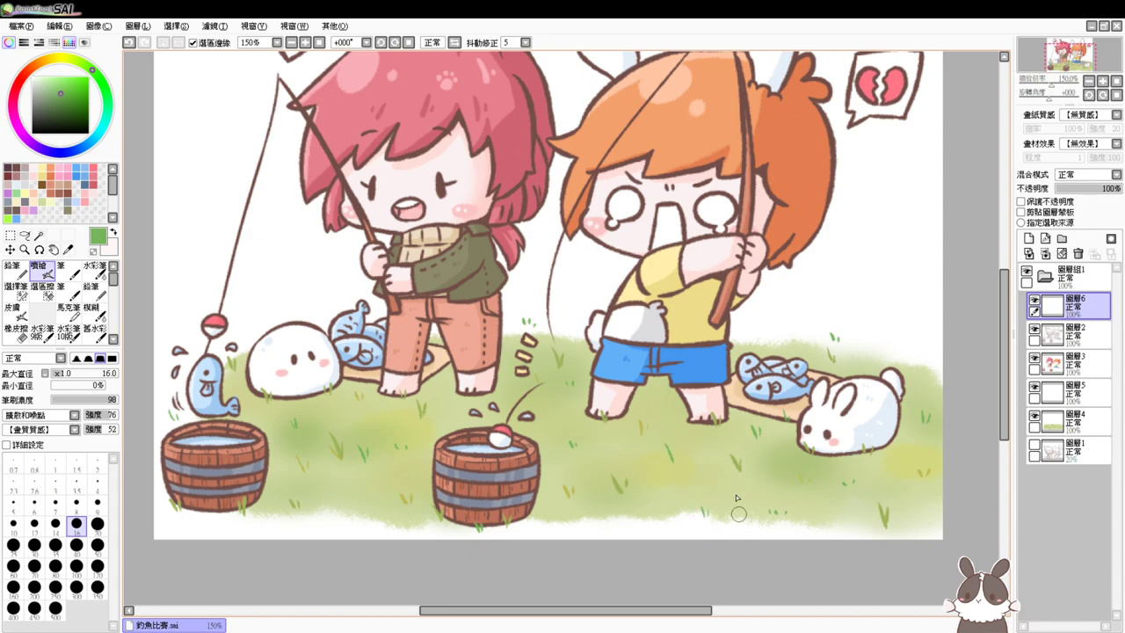
click(322, 43)
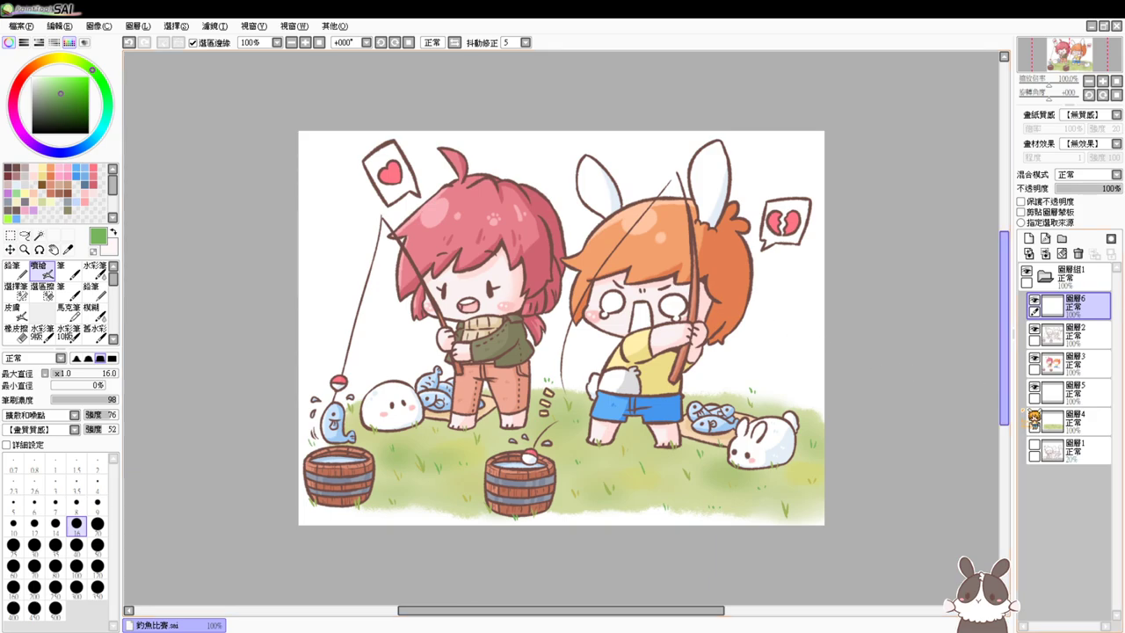
Sign the artwork in dark brown on the grass below the orange-haired character, using a new top layer and airbrush size 10
click(1079, 276)
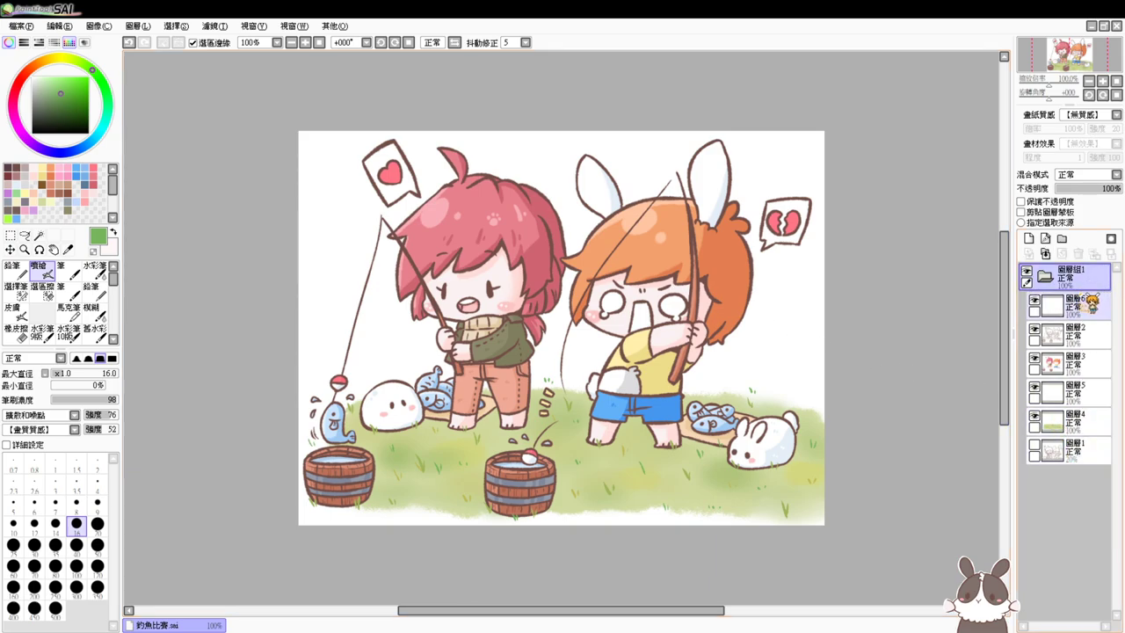
click(16, 168)
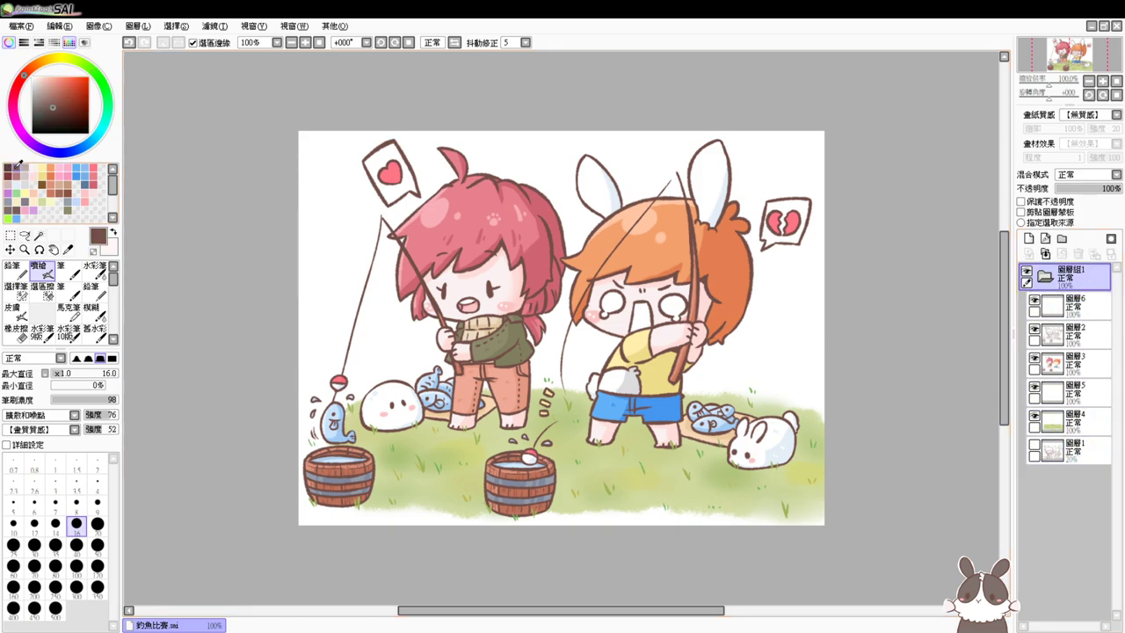
drag(668, 502, 664, 498)
click(1090, 304)
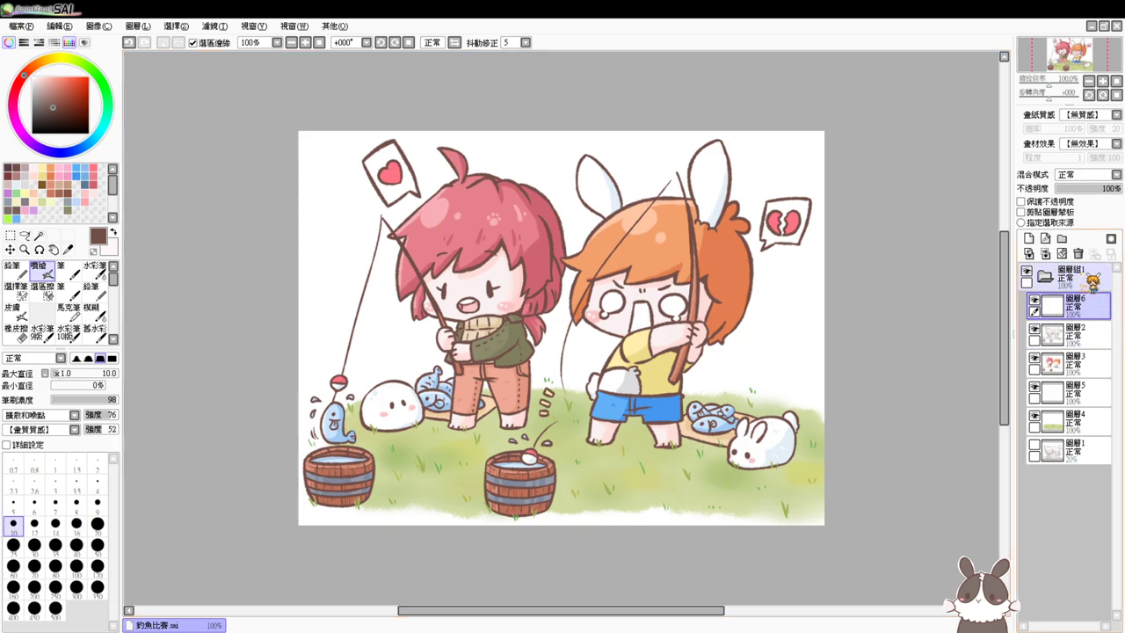
click(1029, 239)
mouse_move(658, 482)
mouse_down()
mouse_move(681, 488)
mouse_move(677, 510)
mouse_move(703, 489)
mouse_move(685, 479)
mouse_move(695, 480)
mouse_move(688, 498)
mouse_up()
ctrl+click(685, 492)
ctrl+click(686, 491)
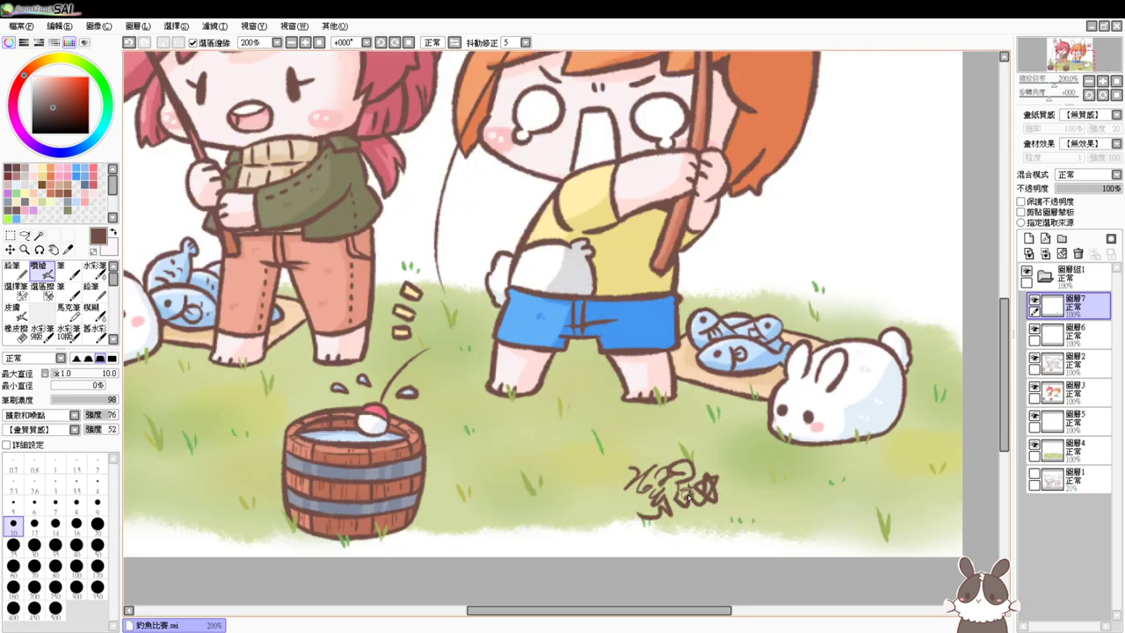
Write a small "x5" above the orange-haired character's fish with the pencil at size 5
mouse_move(612, 329)
mouse_down()
mouse_move(661, 358)
mouse_move(675, 386)
mouse_up()
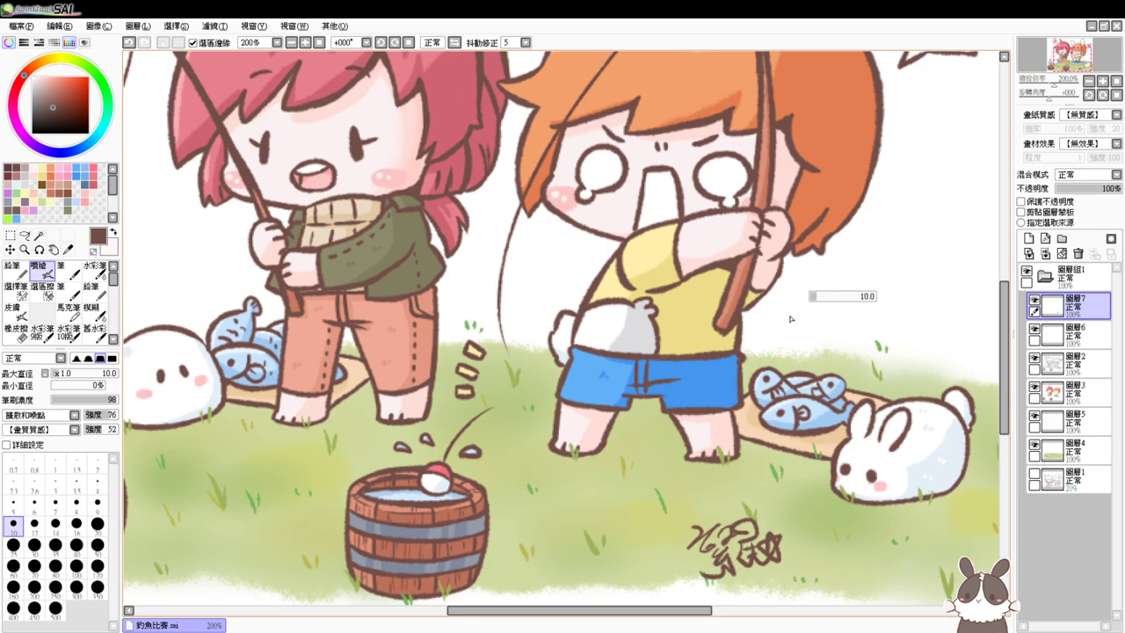
key(bracketleft)
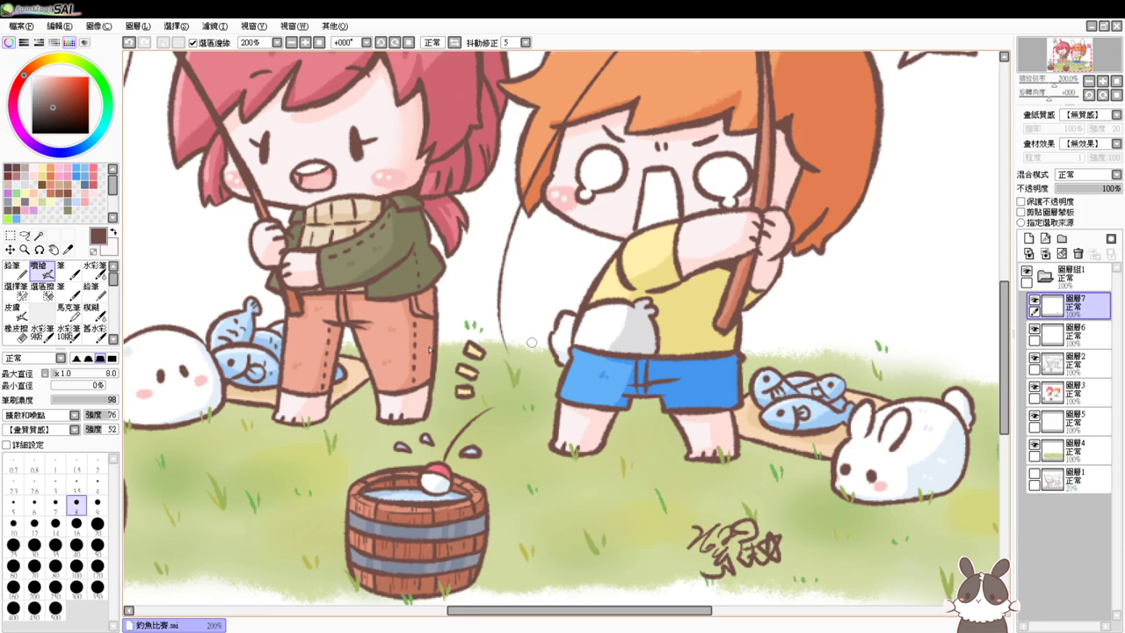
key(n)
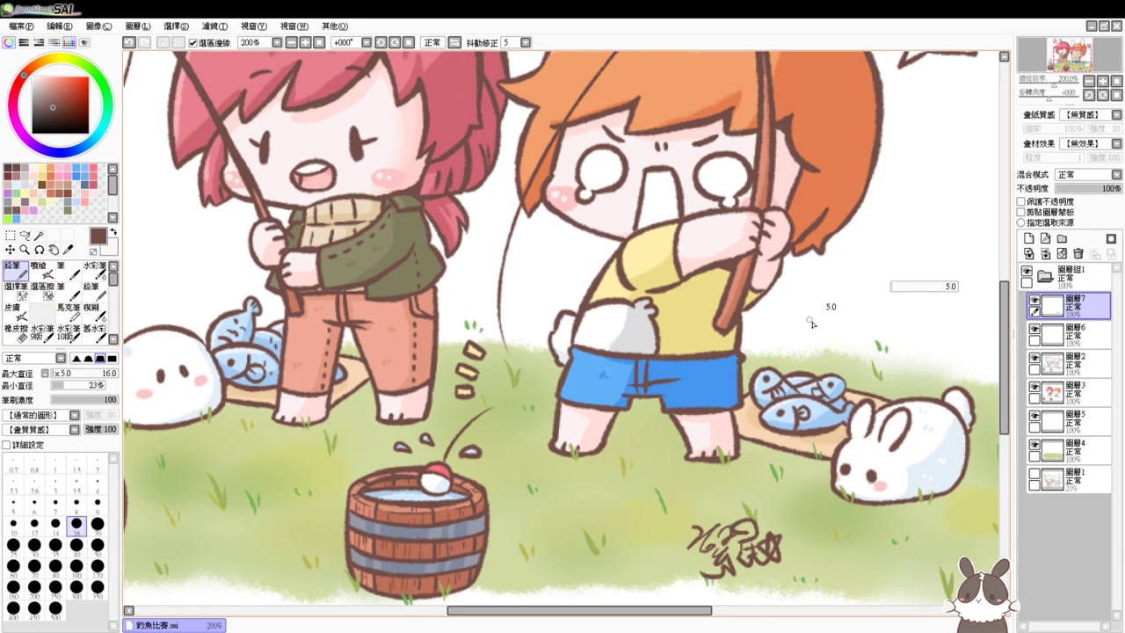
key(bracketleft)
key(bracketleft)
key(bracketleft)
key(bracketleft)
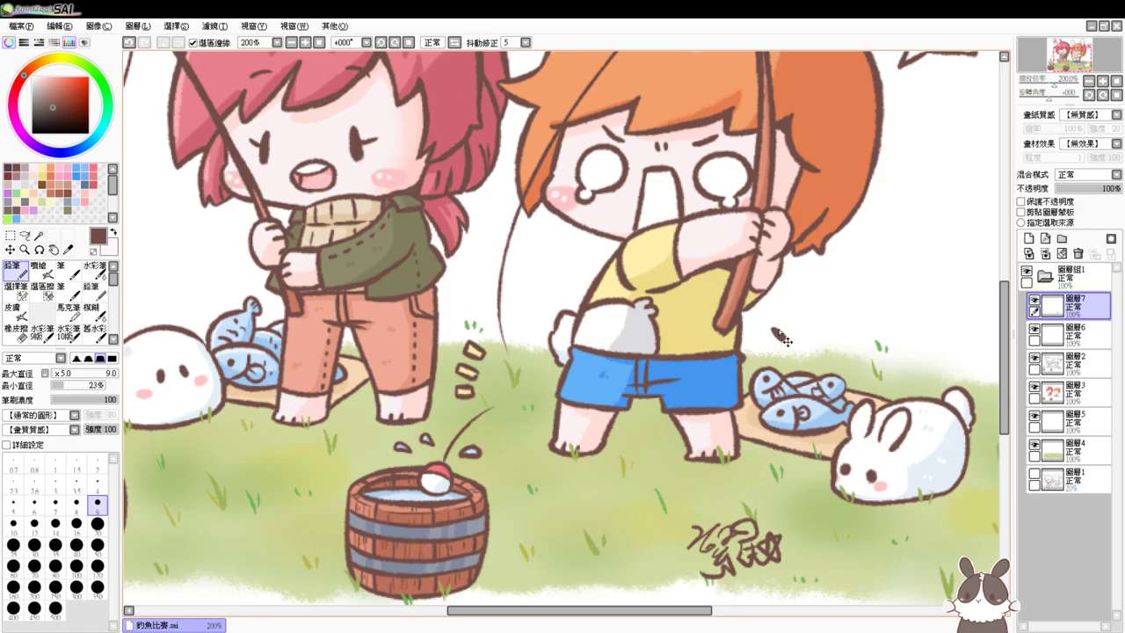
key(bracketleft)
key(bracketleft)
key(bracketleft)
key(bracketleft)
mouse_move(772, 330)
mouse_down()
mouse_move(773, 342)
mouse_move(789, 332)
mouse_move(797, 344)
mouse_move(802, 321)
mouse_up()
key(ctrl+z)
drag(685, 340, 821, 348)
Write a small "x9" above the red-haired character's fish and the round white creature
drag(402, 304, 414, 311)
mouse_move(414, 301)
mouse_down()
mouse_move(404, 312)
mouse_move(423, 300)
mouse_move(423, 309)
mouse_up()
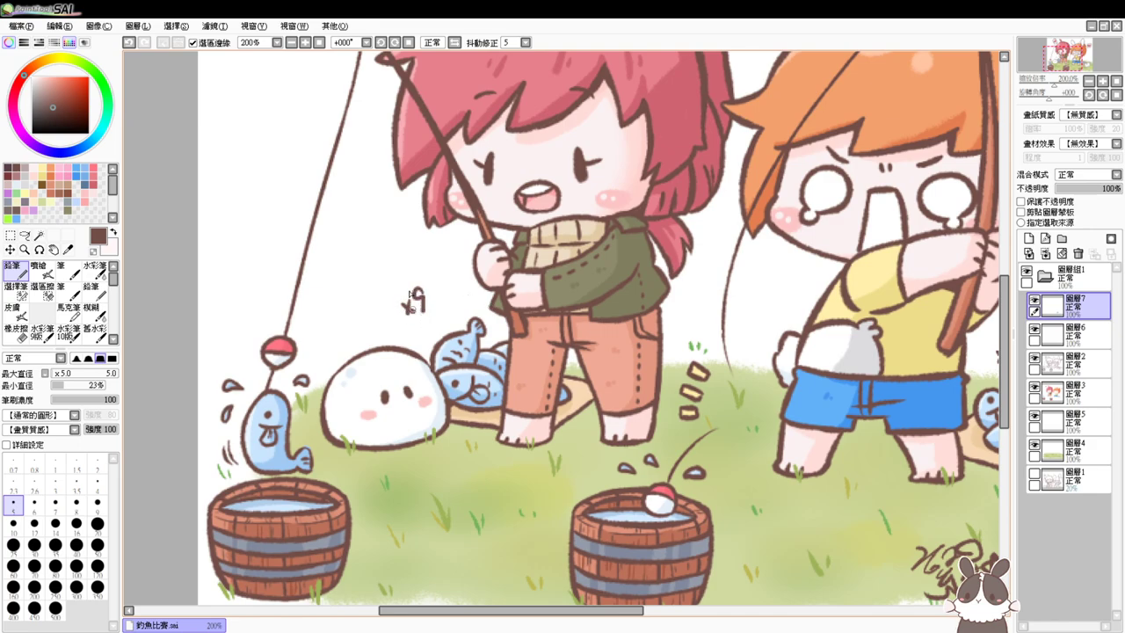
click(319, 42)
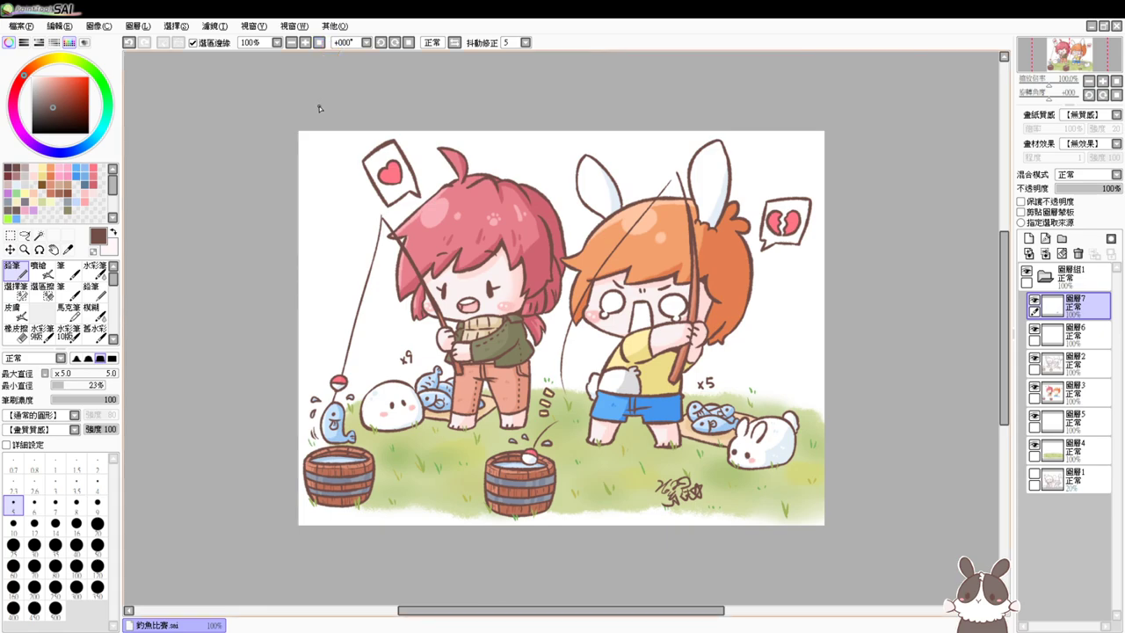
Apply the 水彩1 paper texture at strength 28 to layer group 圖層組1 and save the picture as 釣魚比賽.png
click(1068, 276)
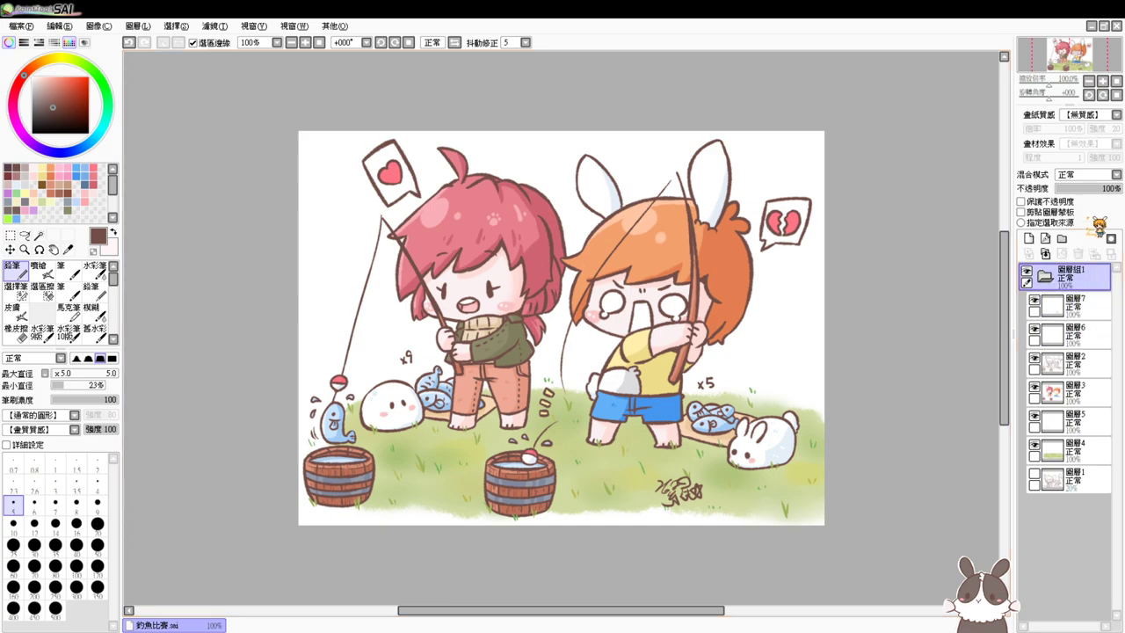
click(1105, 116)
click(1088, 141)
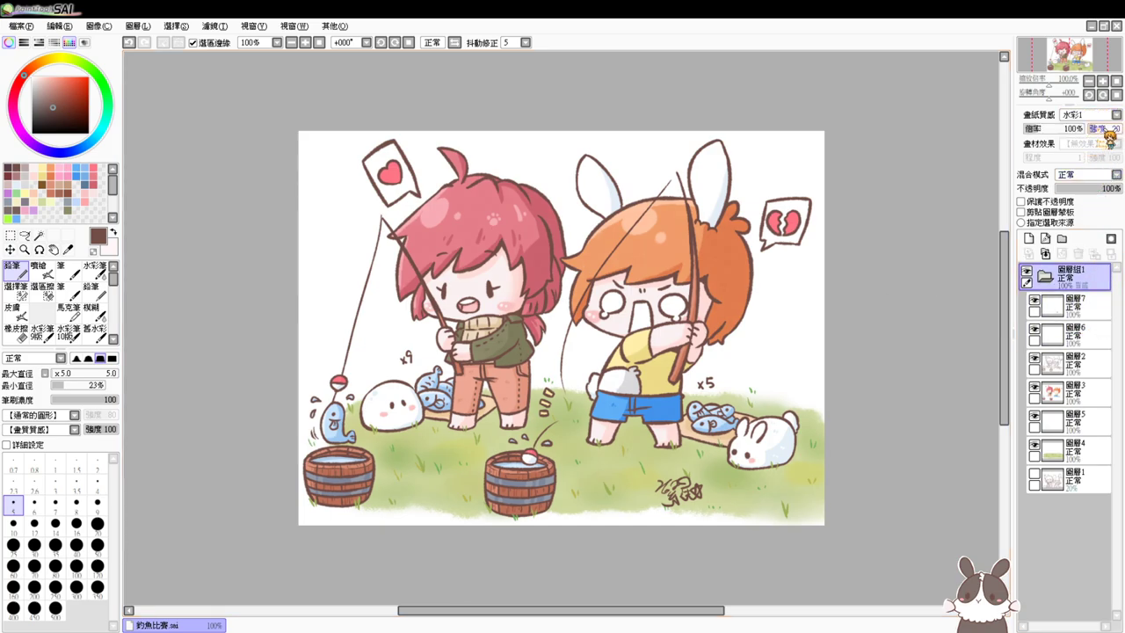
drag(1106, 130, 1097, 130)
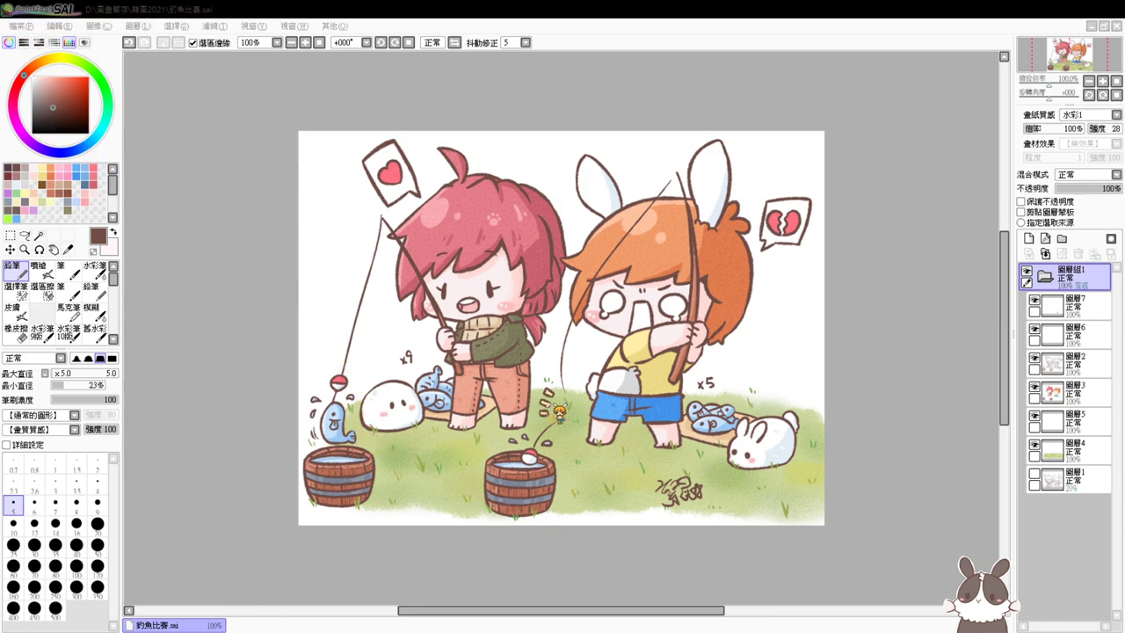
click(658, 360)
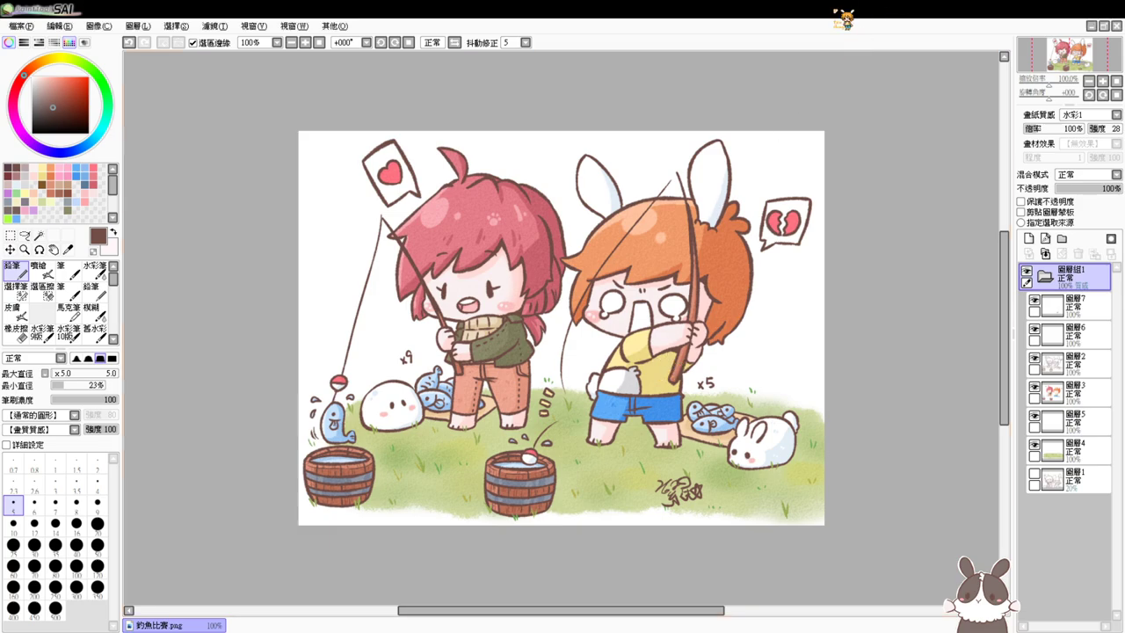